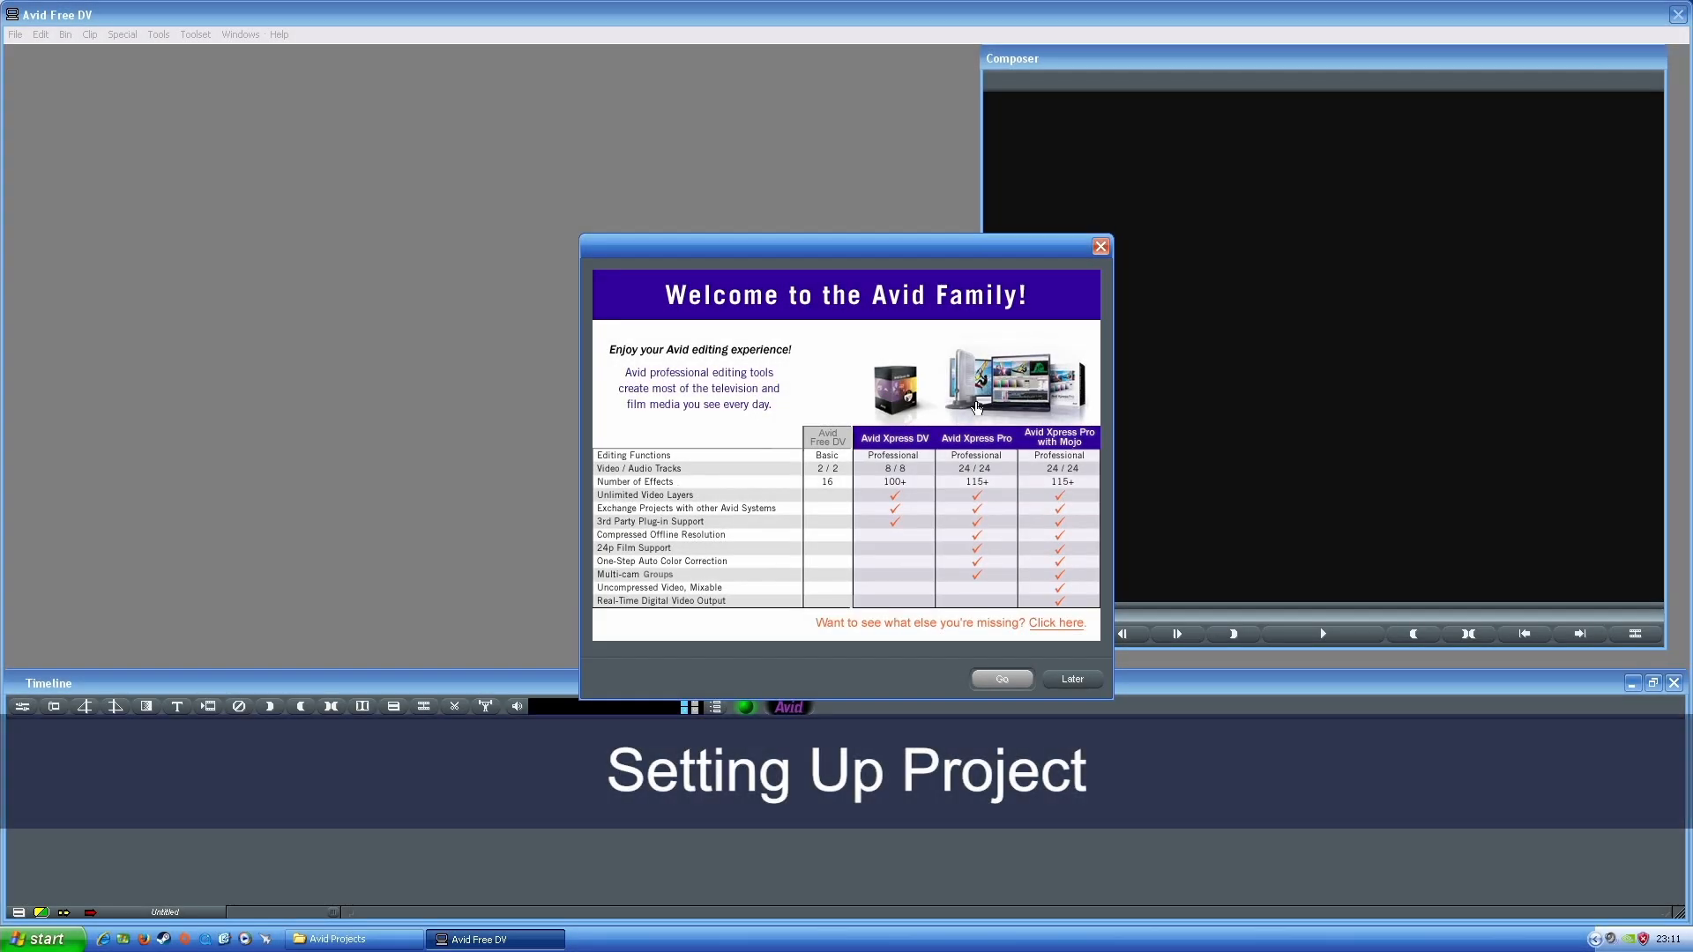
# Dismiss the Avid Family welcome window by postponing its offer
pyautogui.moveTo(858, 249); pyautogui.dragTo(863, 246)
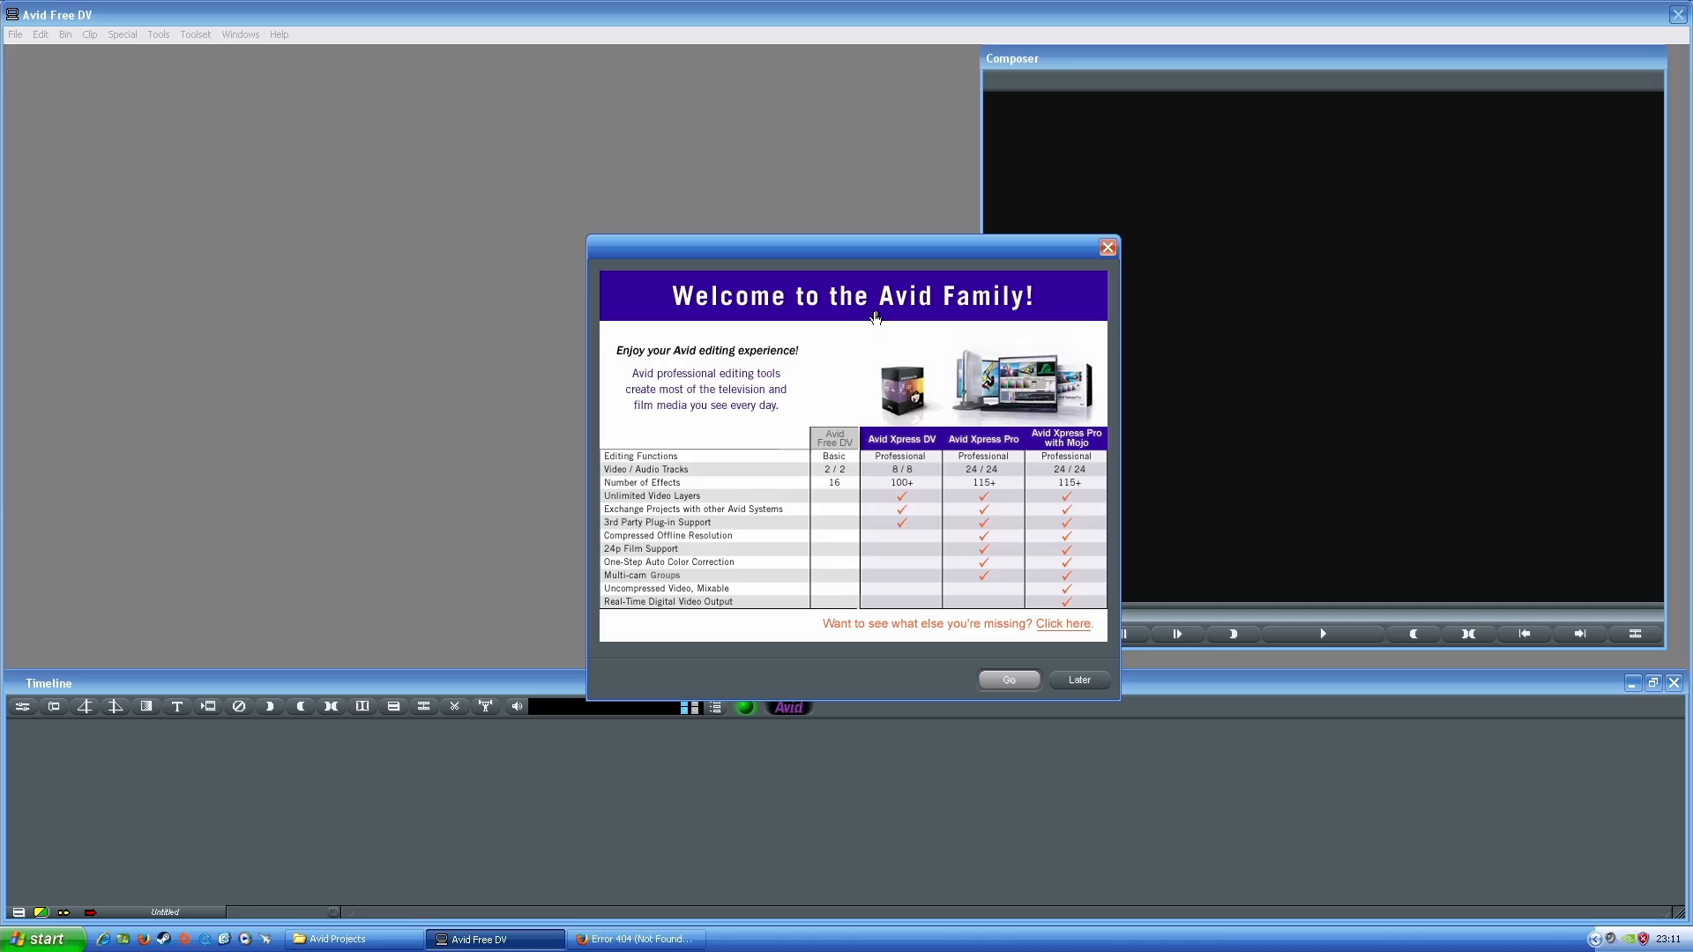
pyautogui.moveTo(928, 247); pyautogui.dragTo(915, 247)
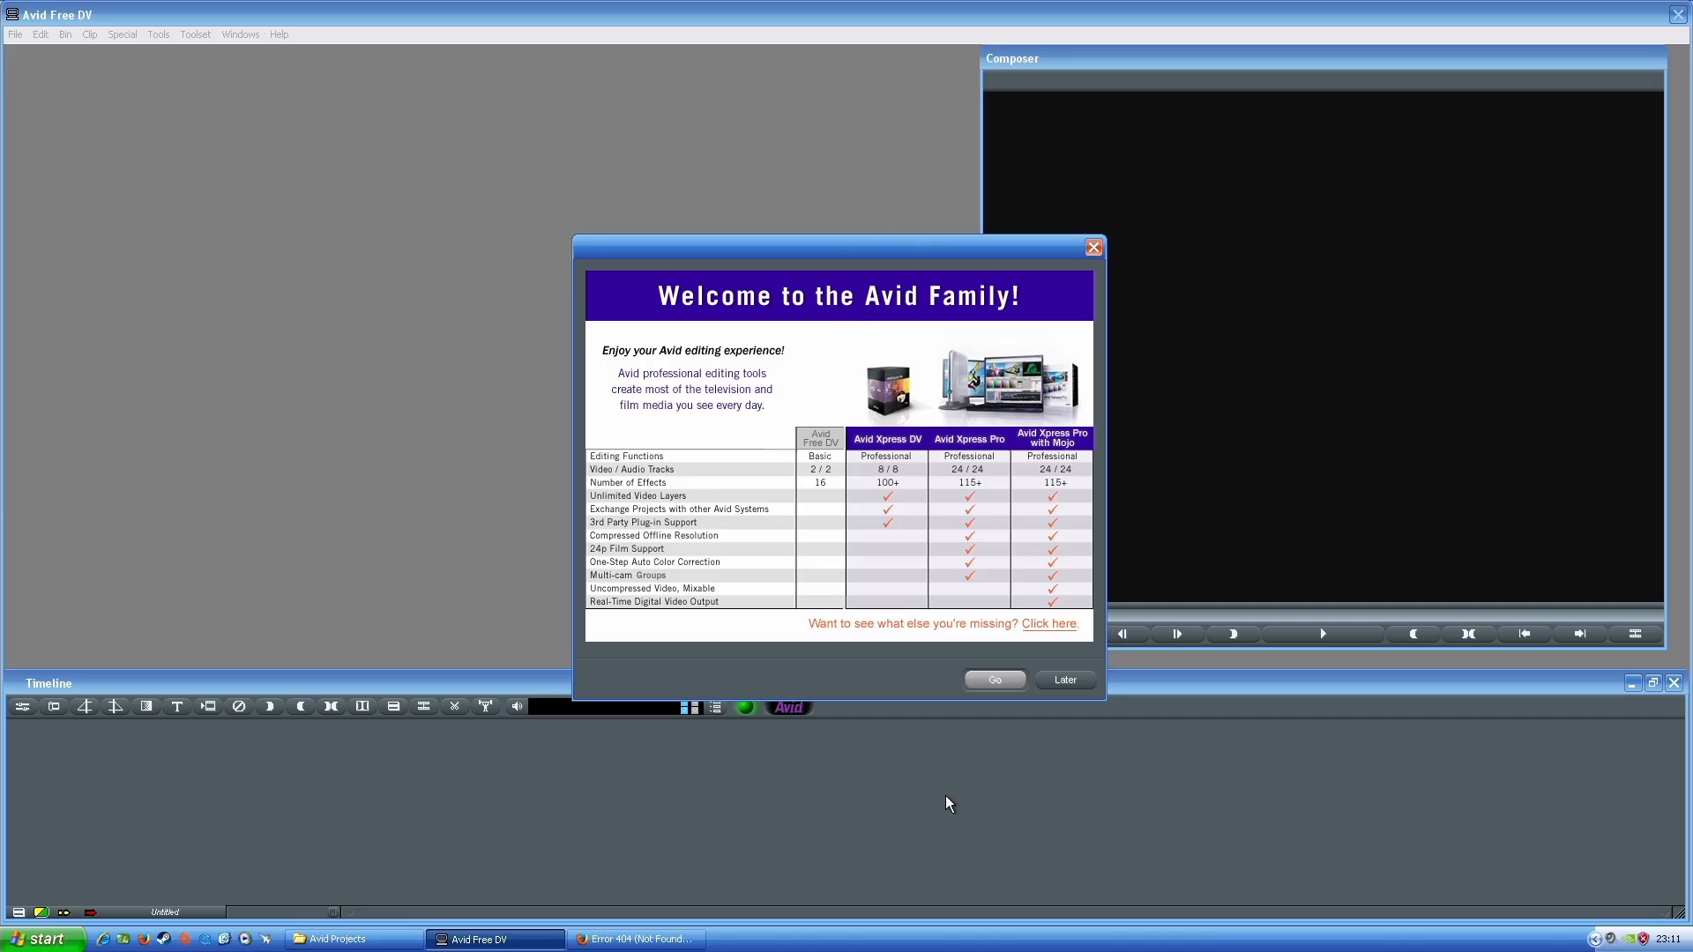
pyautogui.click(1063, 681)
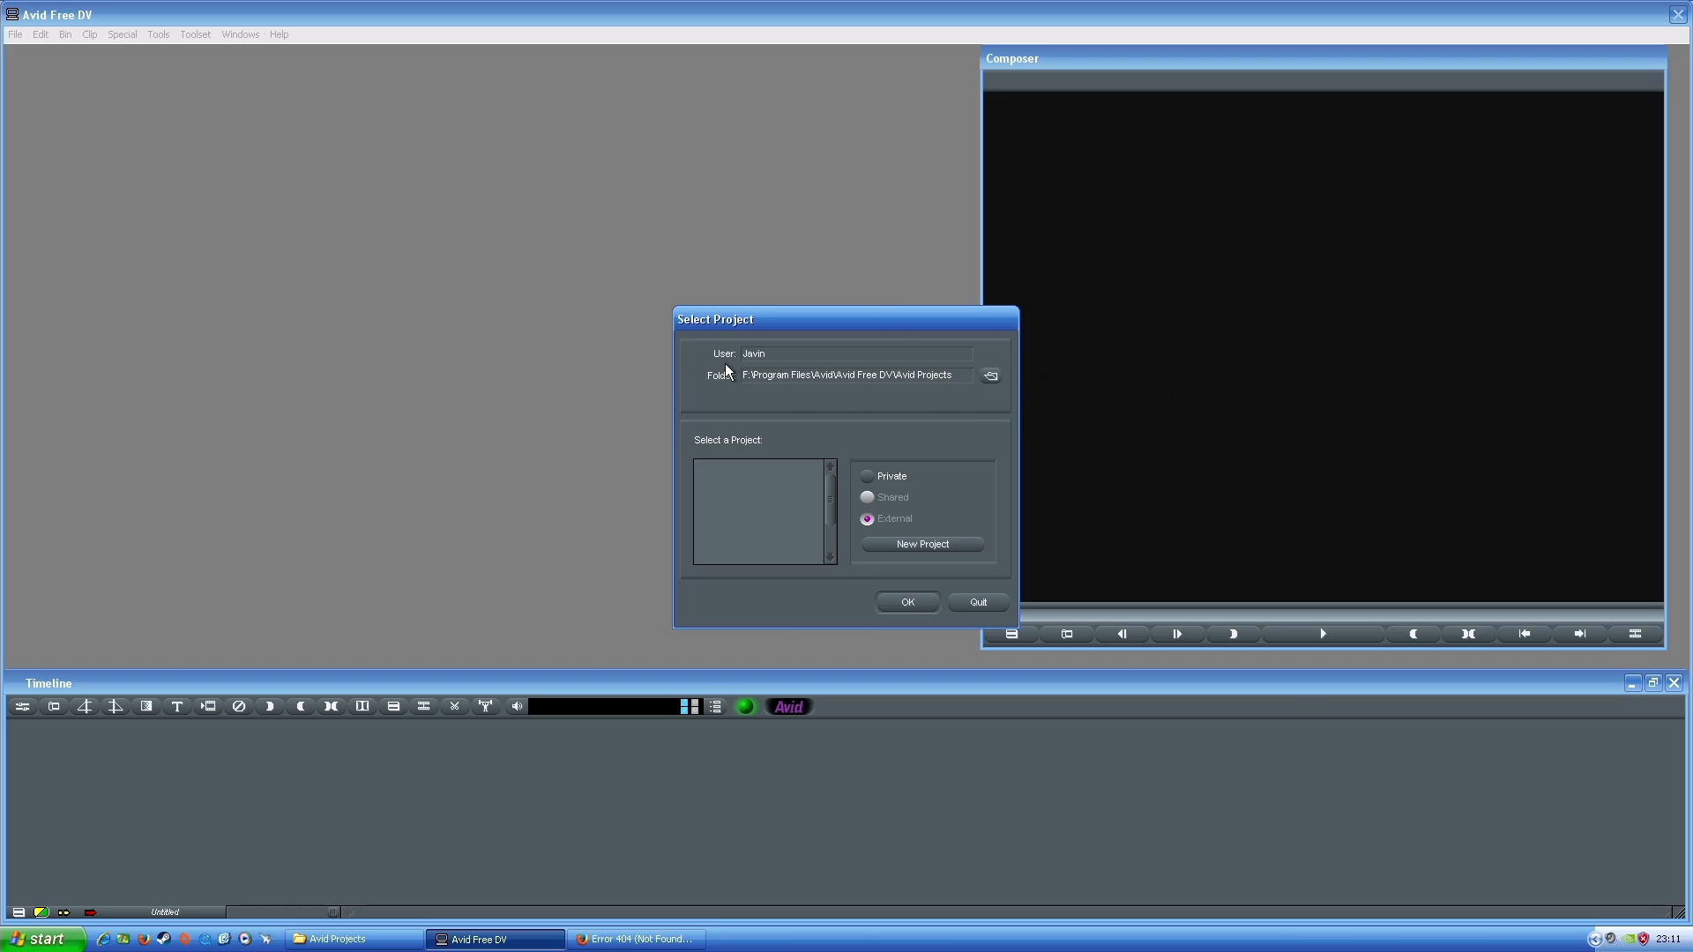
# Set the project directory to the Avid Projects folder inside Shared Folder on the RetroPCData (E:) drive
pyautogui.moveTo(802, 314); pyautogui.dragTo(781, 314)
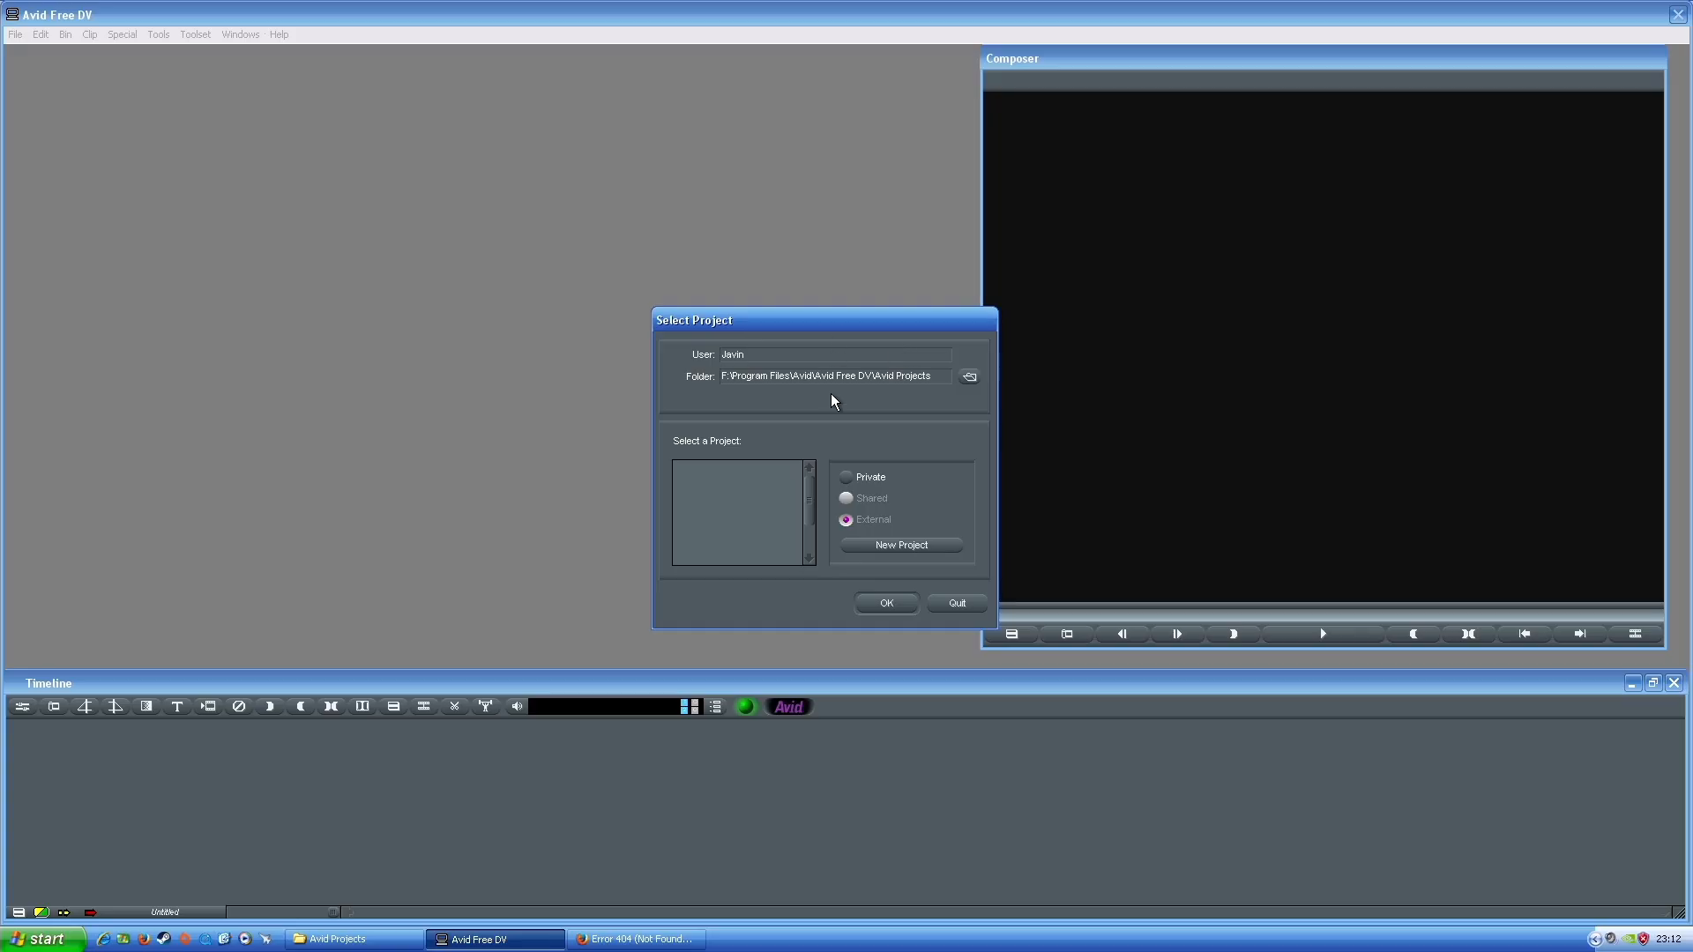
pyautogui.click(968, 377)
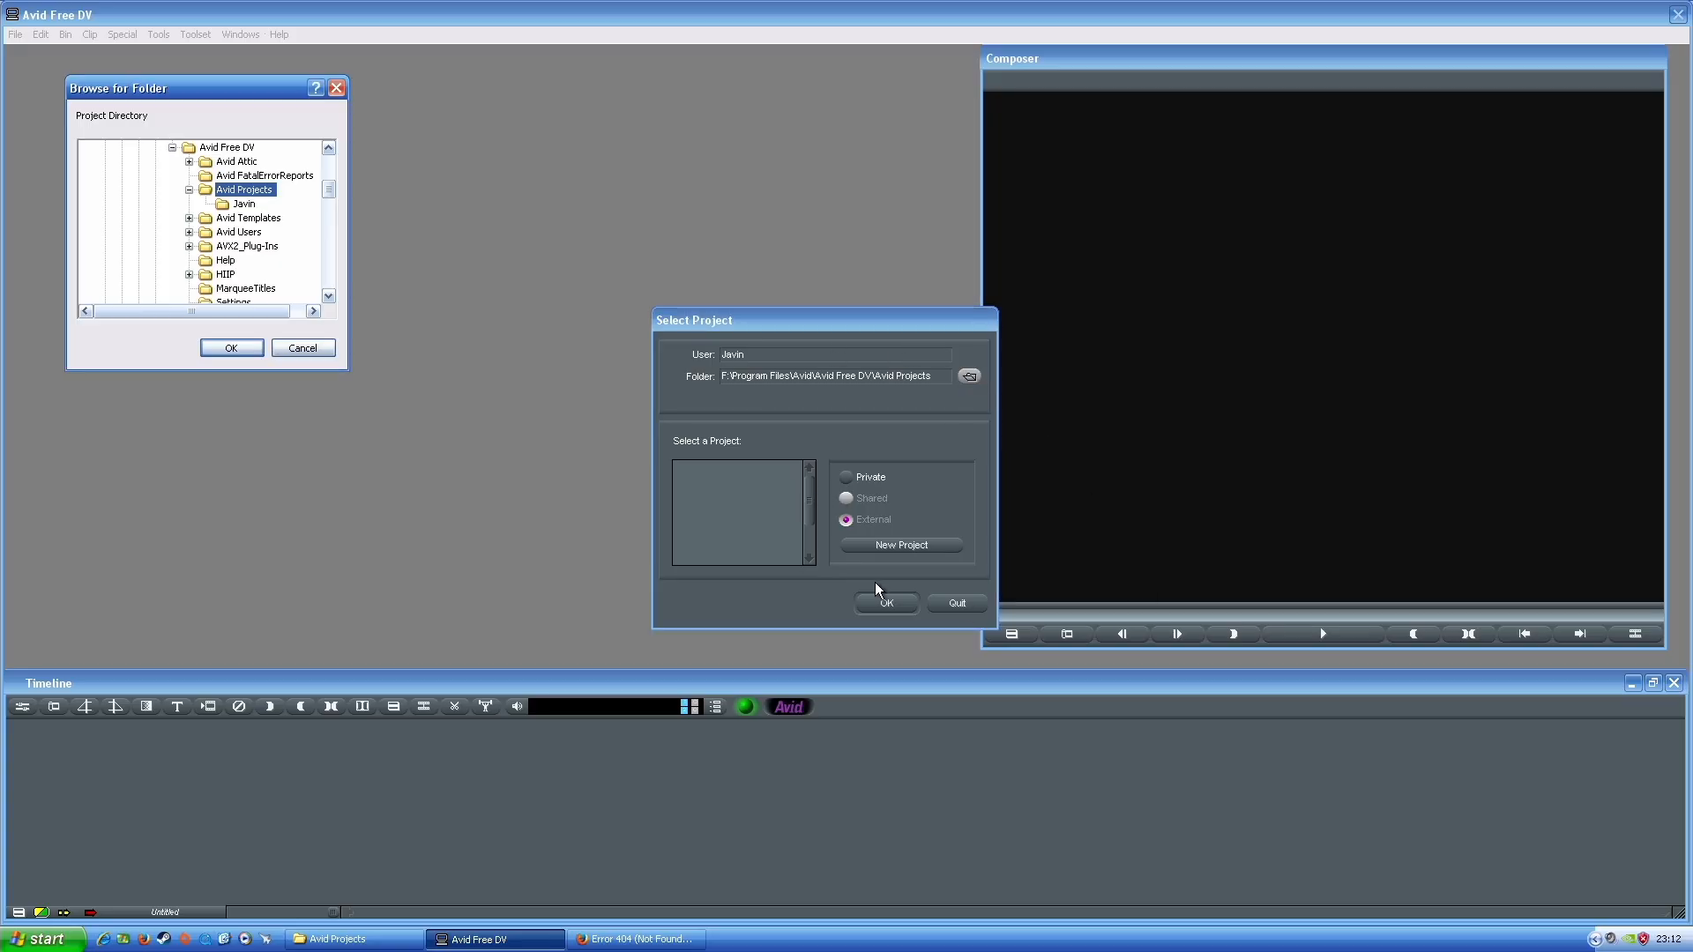
pyautogui.moveTo(328, 190); pyautogui.dragTo(326, 171)
pyautogui.click(122, 190)
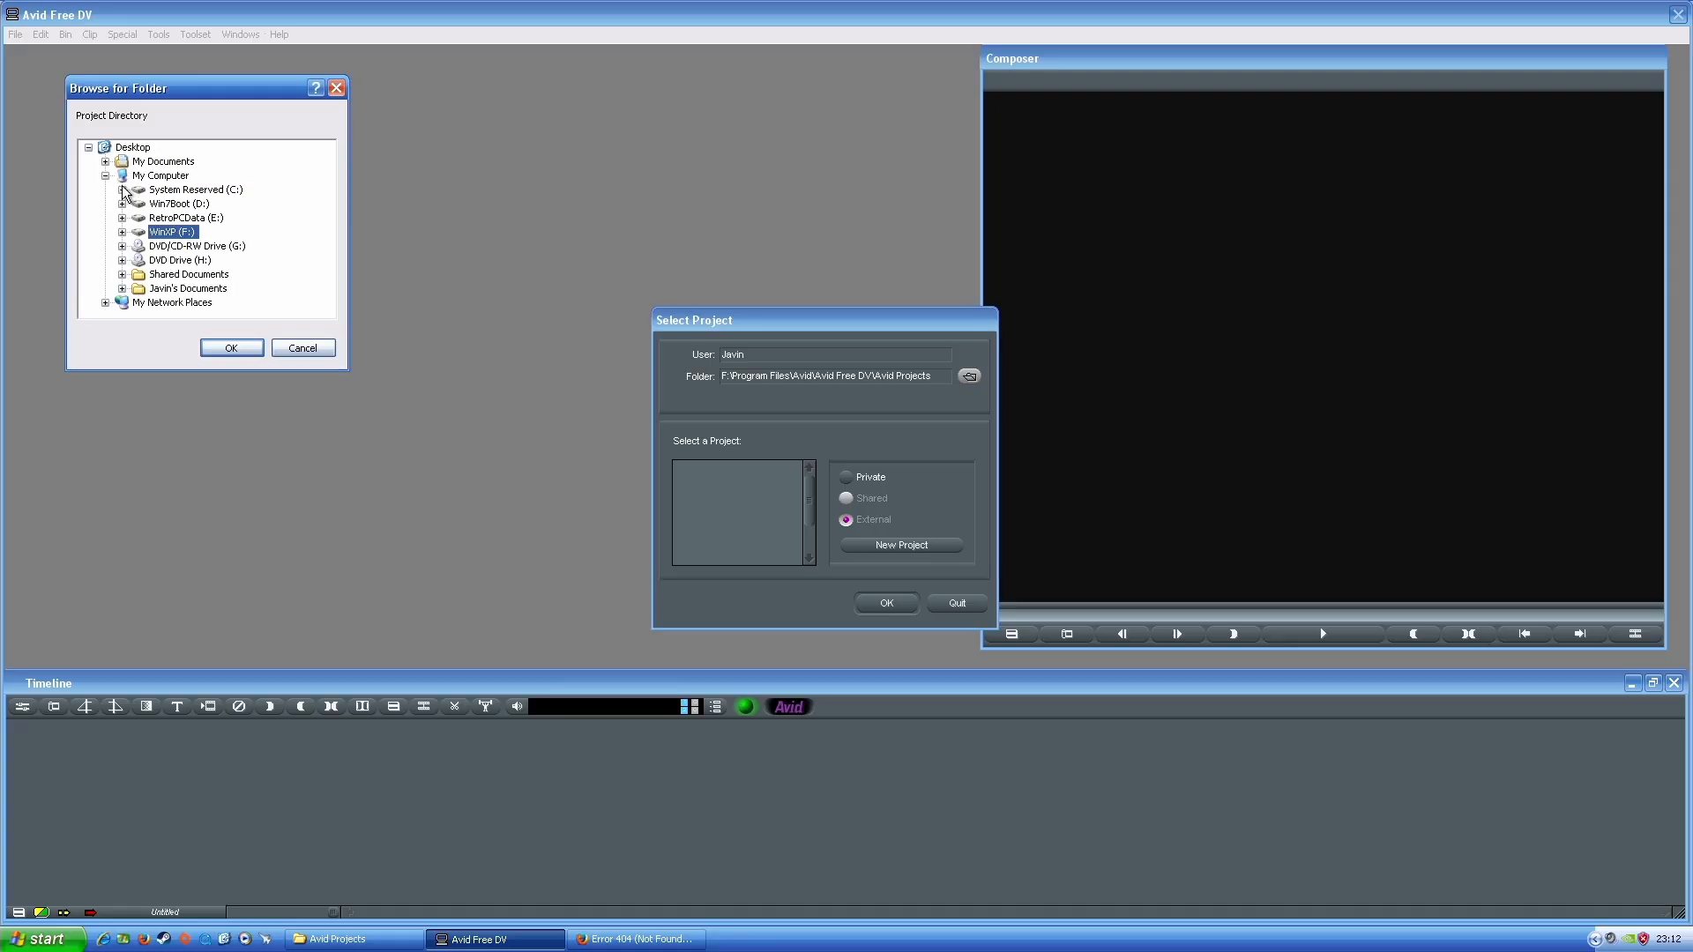
pyautogui.click(122, 218)
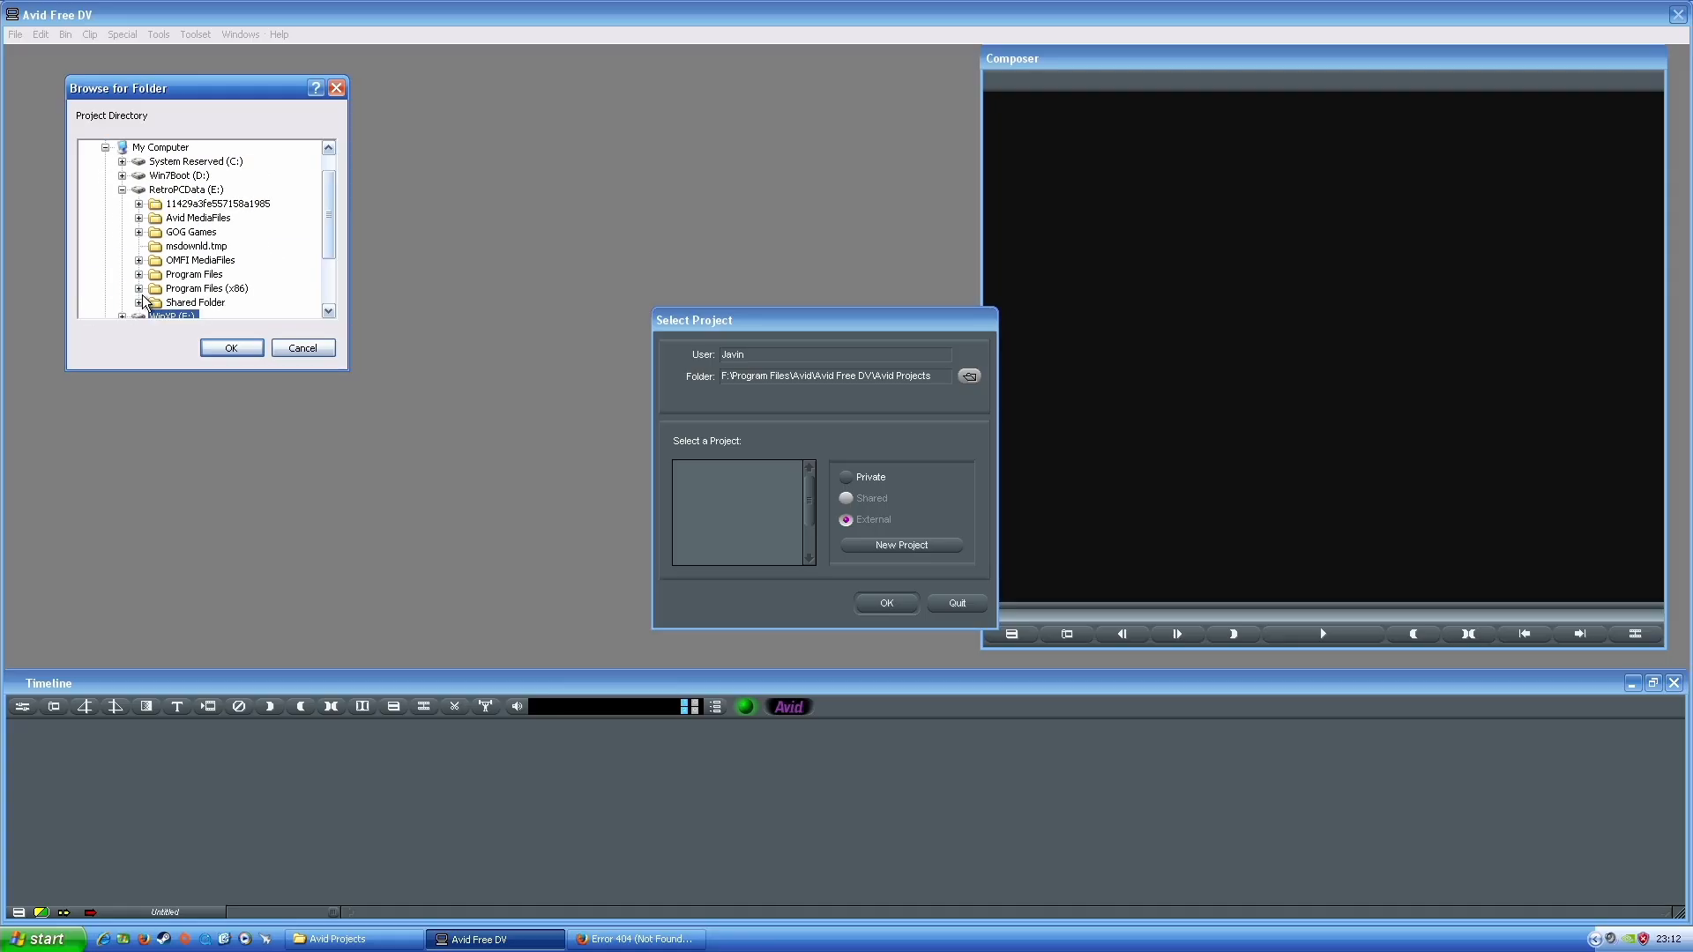
pyautogui.scroll(-2, 151, 282)
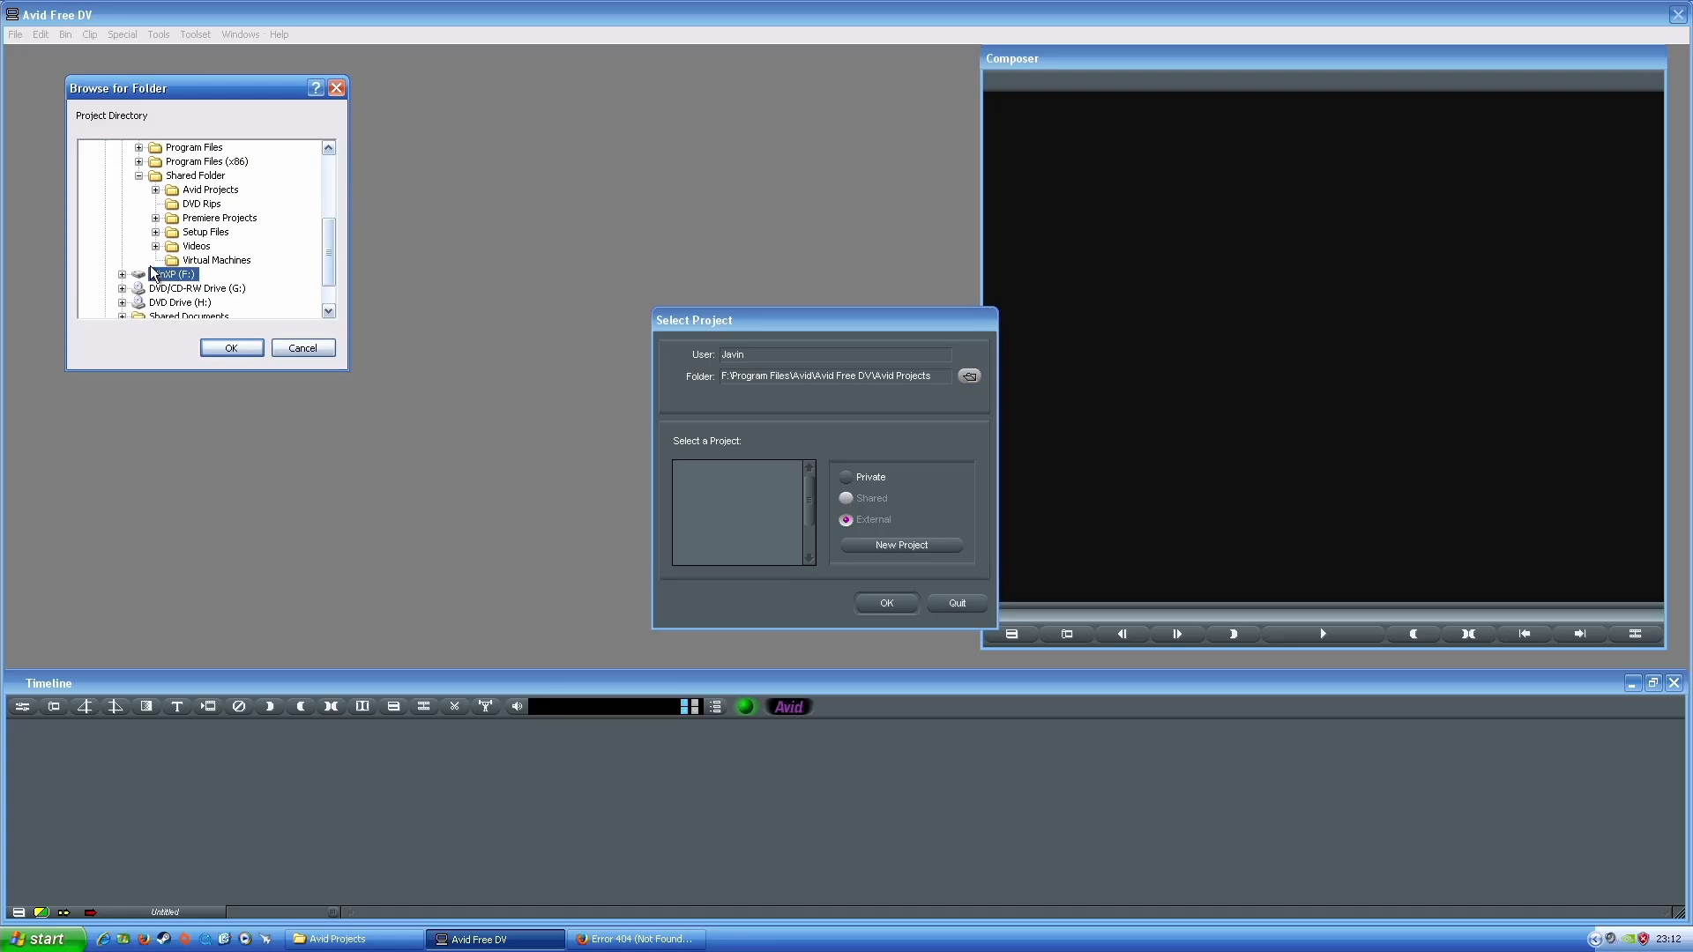
pyautogui.click(188, 189)
pyautogui.click(233, 347)
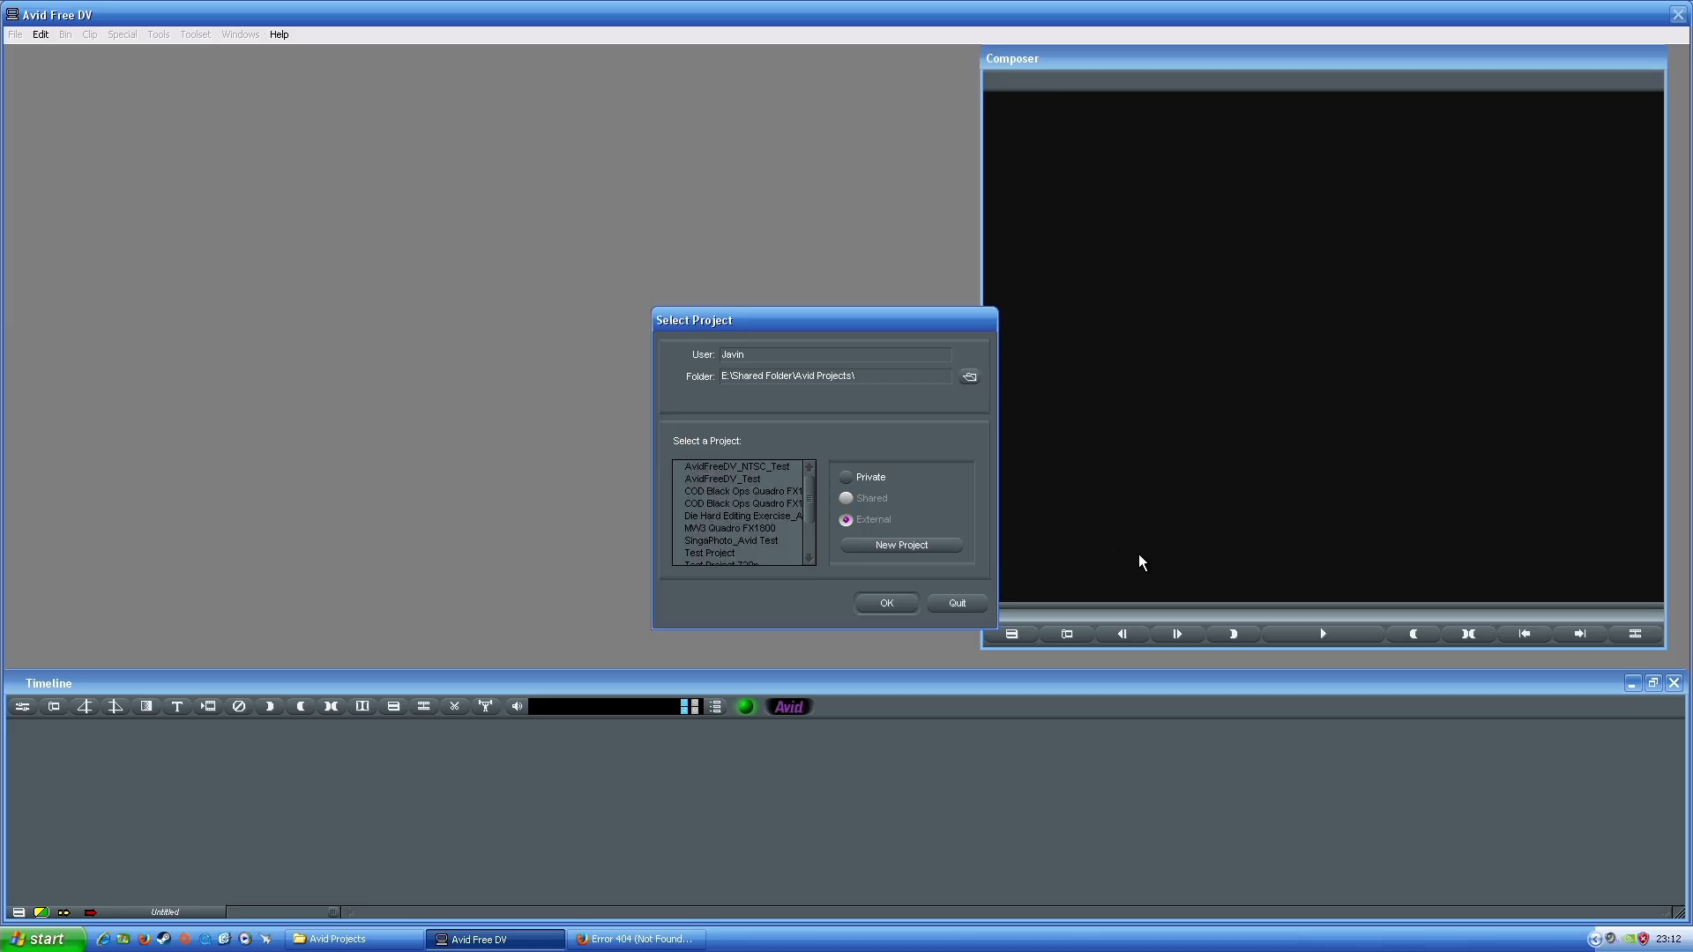
# Create a new project named Avid FreeDV Demo in 30i NTSC format and open it
pyautogui.click(907, 550)
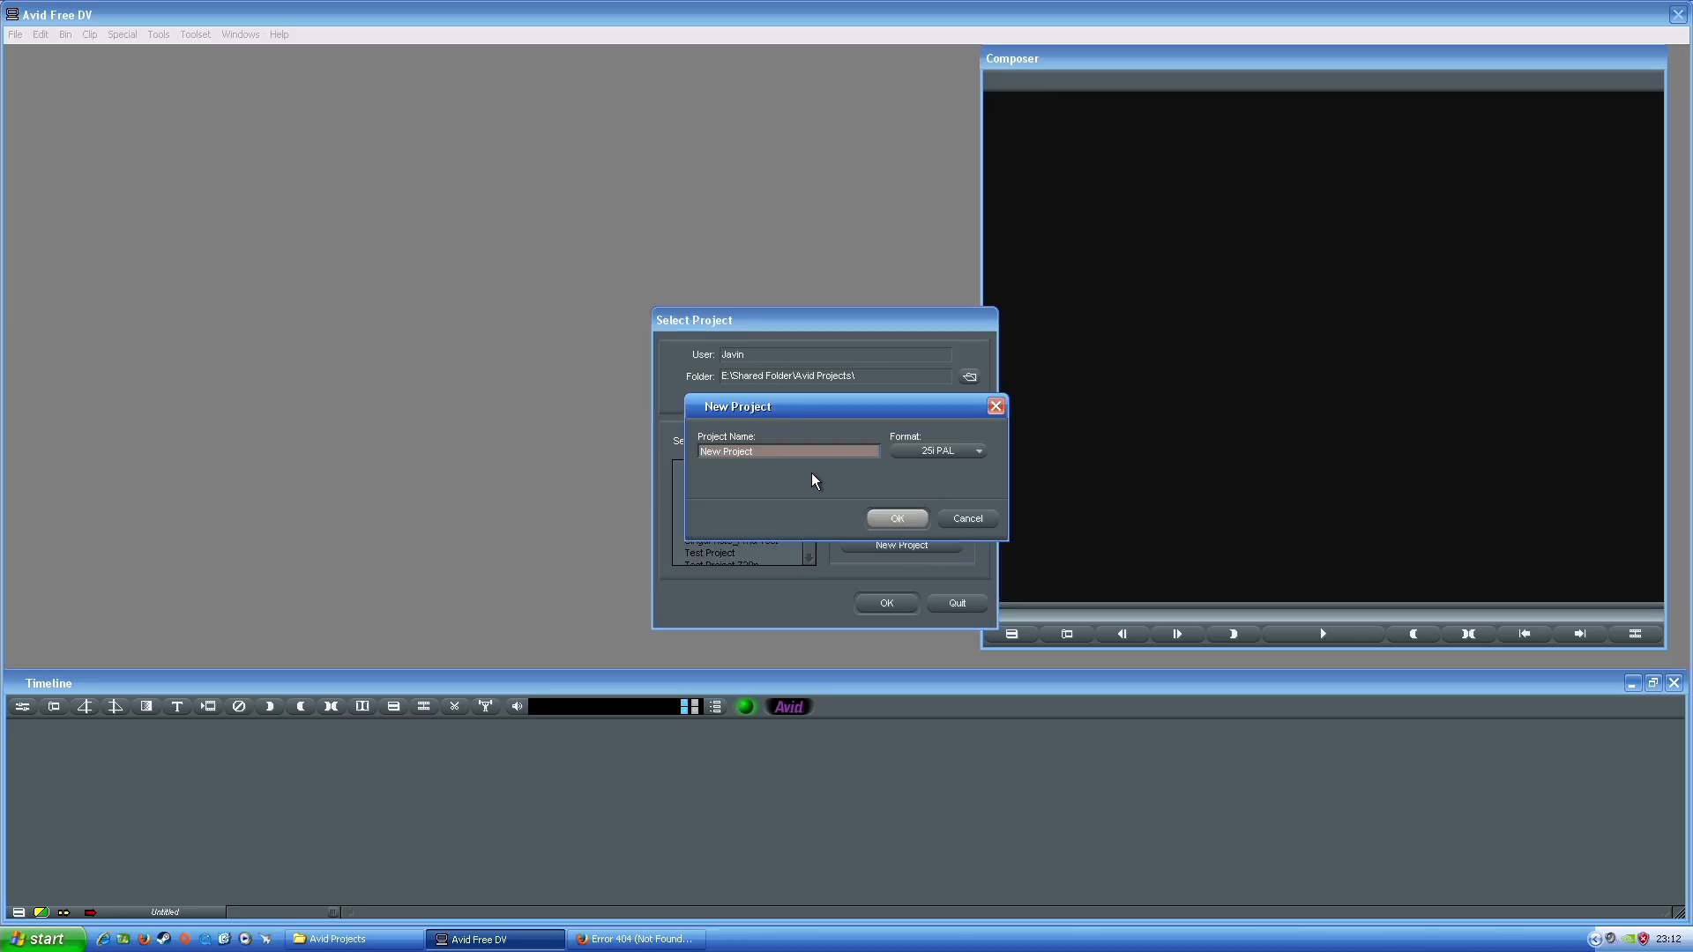
pyautogui.write('Av')
pyautogui.click(952, 451)
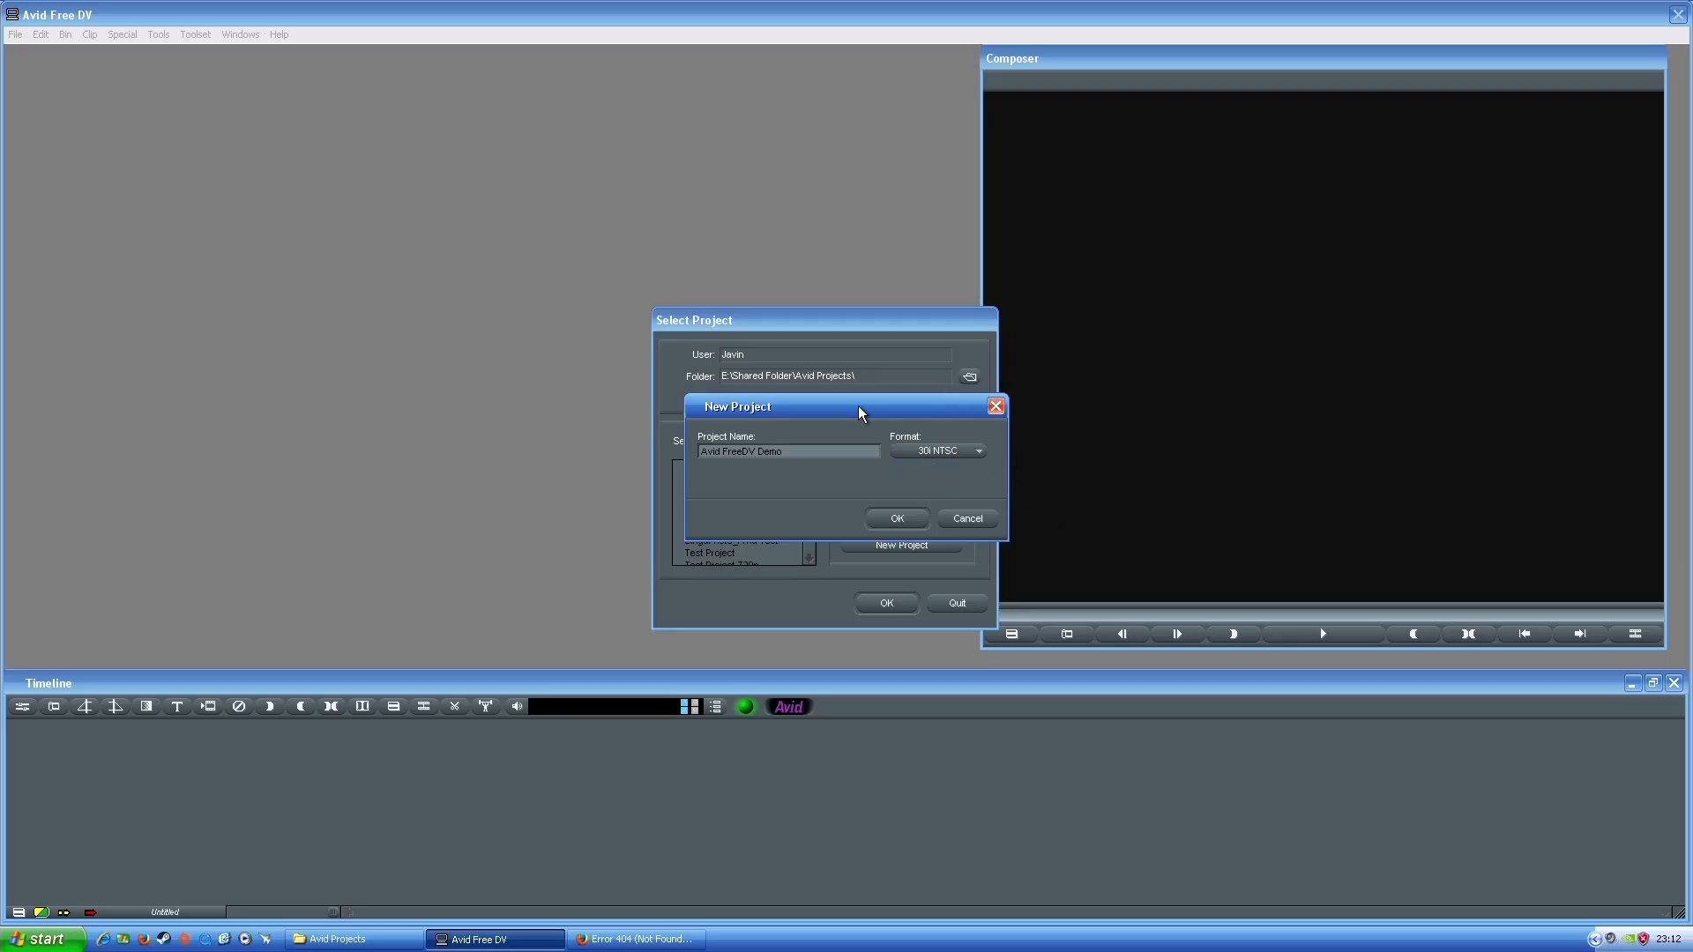
pyautogui.moveTo(859, 406); pyautogui.dragTo(896, 417)
pyautogui.click(933, 520)
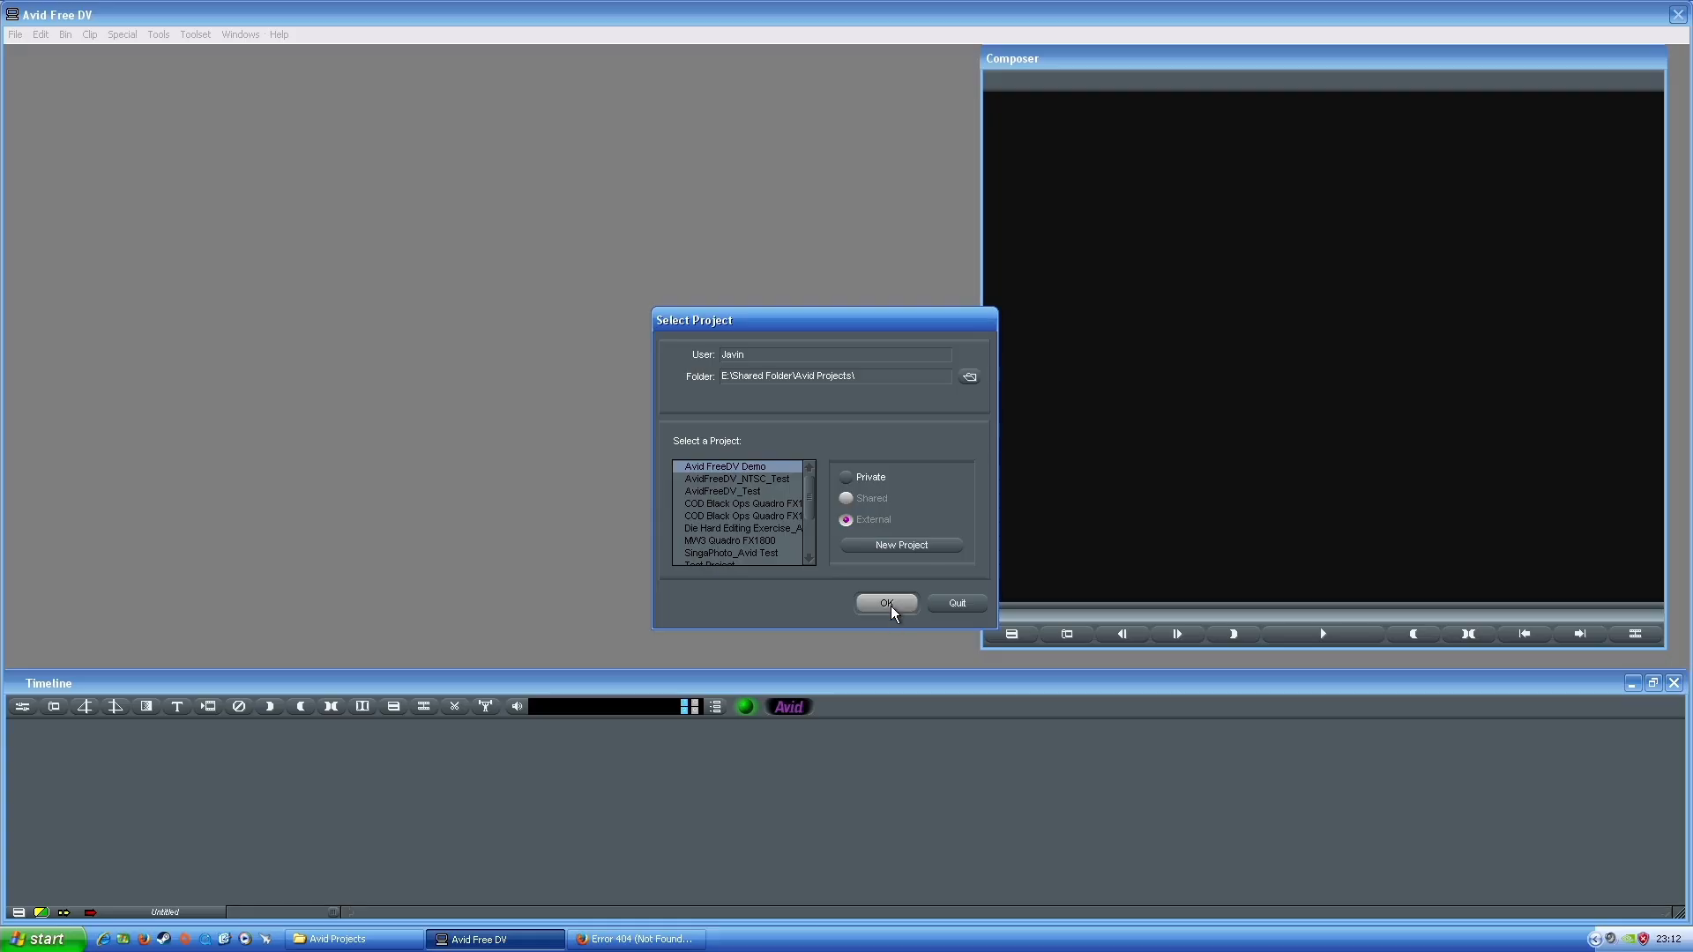
pyautogui.click(889, 604)
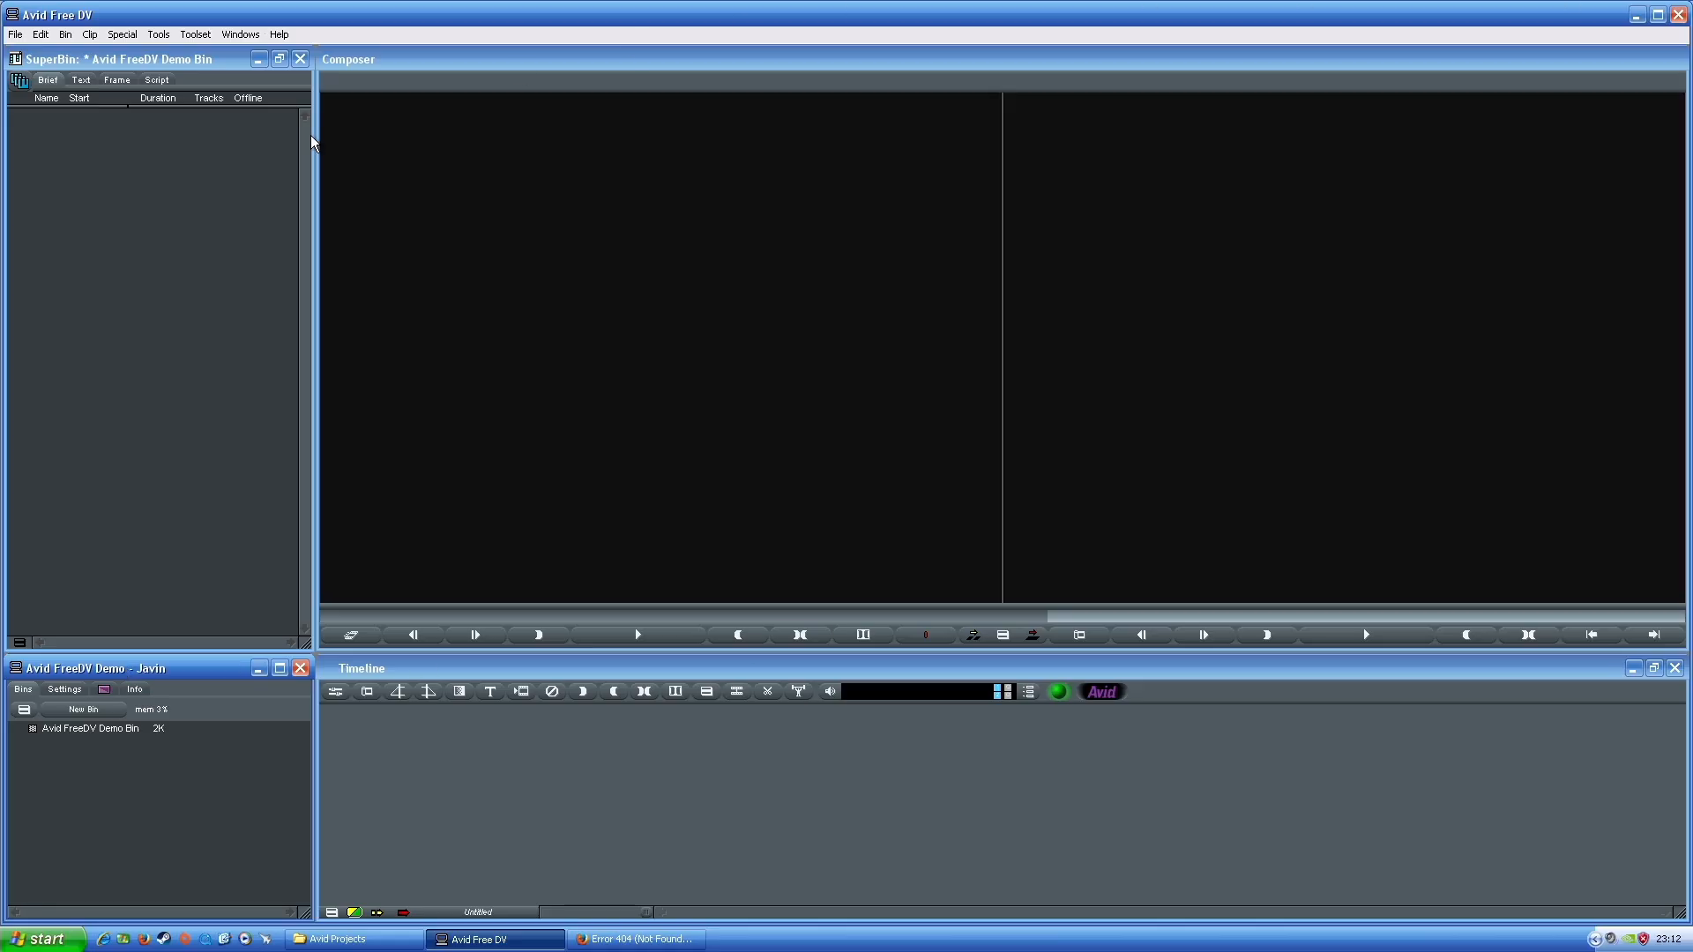
# Close the SuperBin, then move the project window to the workspace's upper-left corner and enlarge it
pyautogui.doubleClick(187, 668)
pyautogui.click(299, 58)
pyautogui.moveTo(659, 130); pyautogui.dragTo(284, 55)
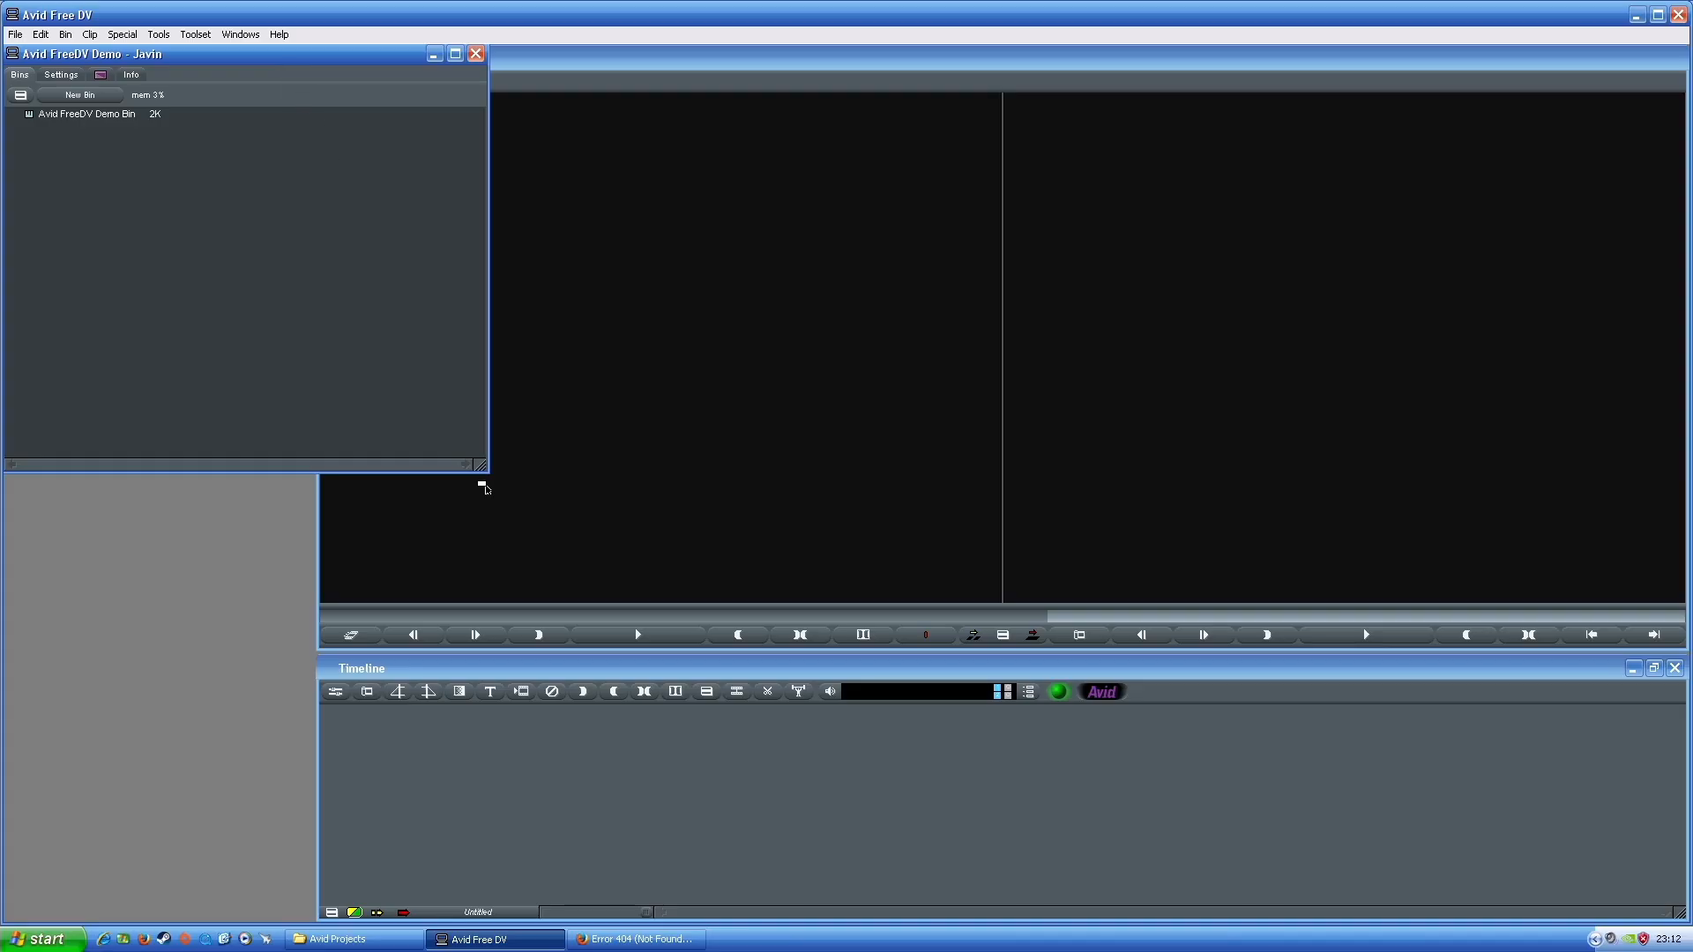
pyautogui.moveTo(483, 472); pyautogui.dragTo(463, 680)
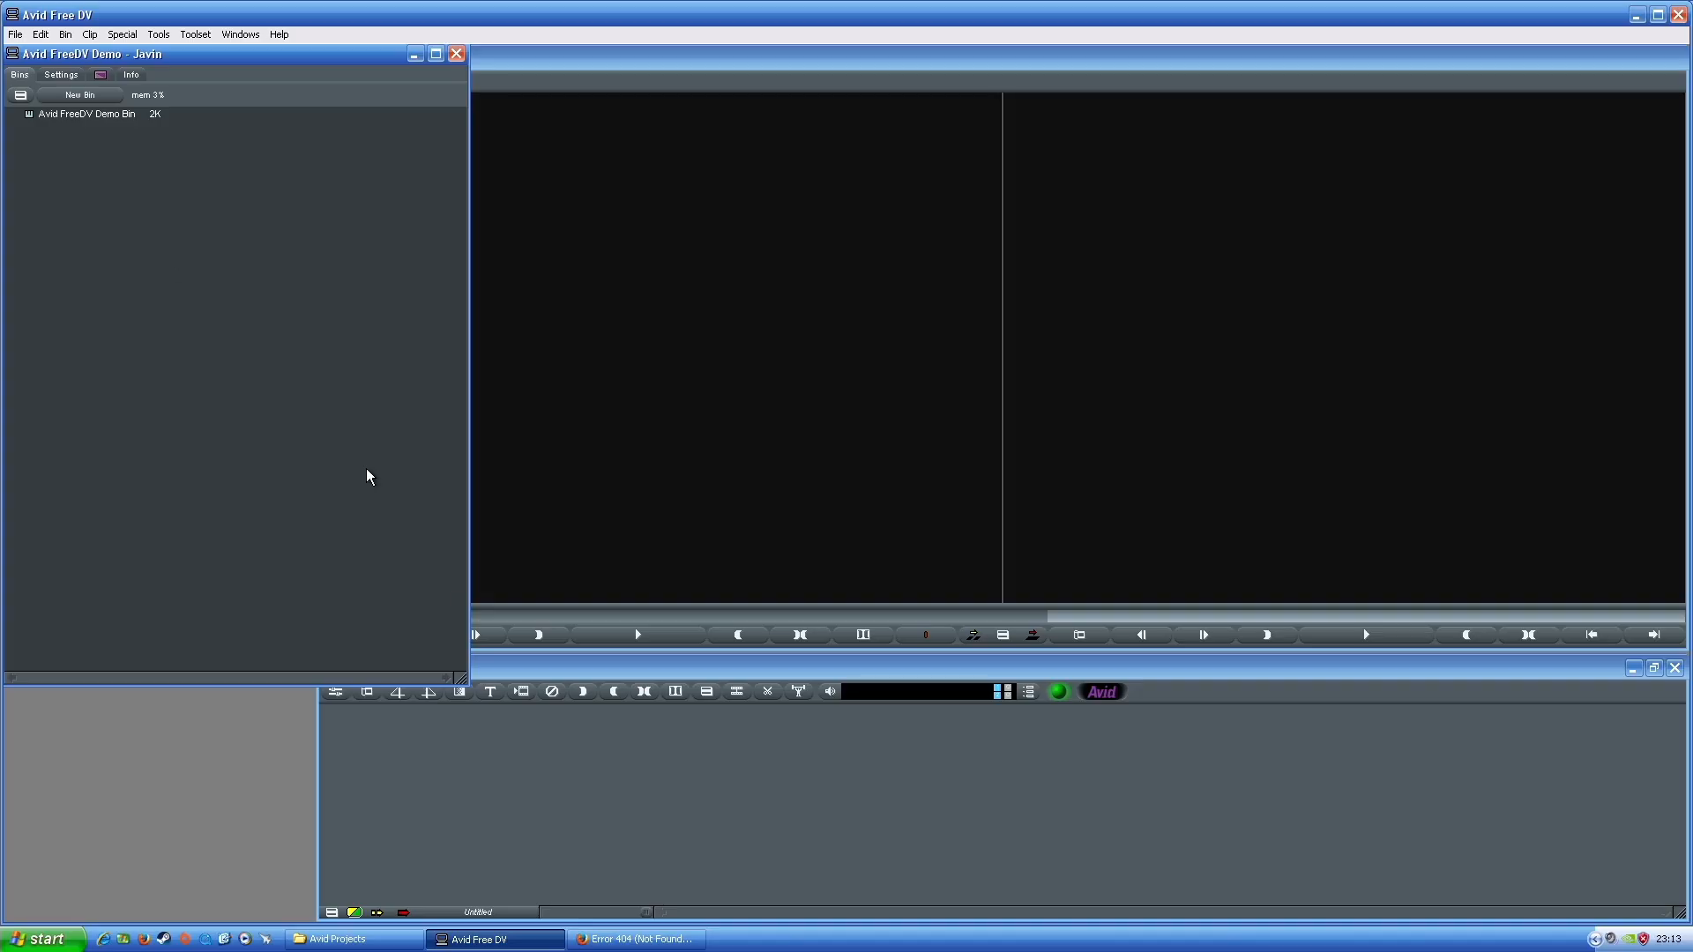
pyautogui.moveTo(218, 49); pyautogui.dragTo(224, 55)
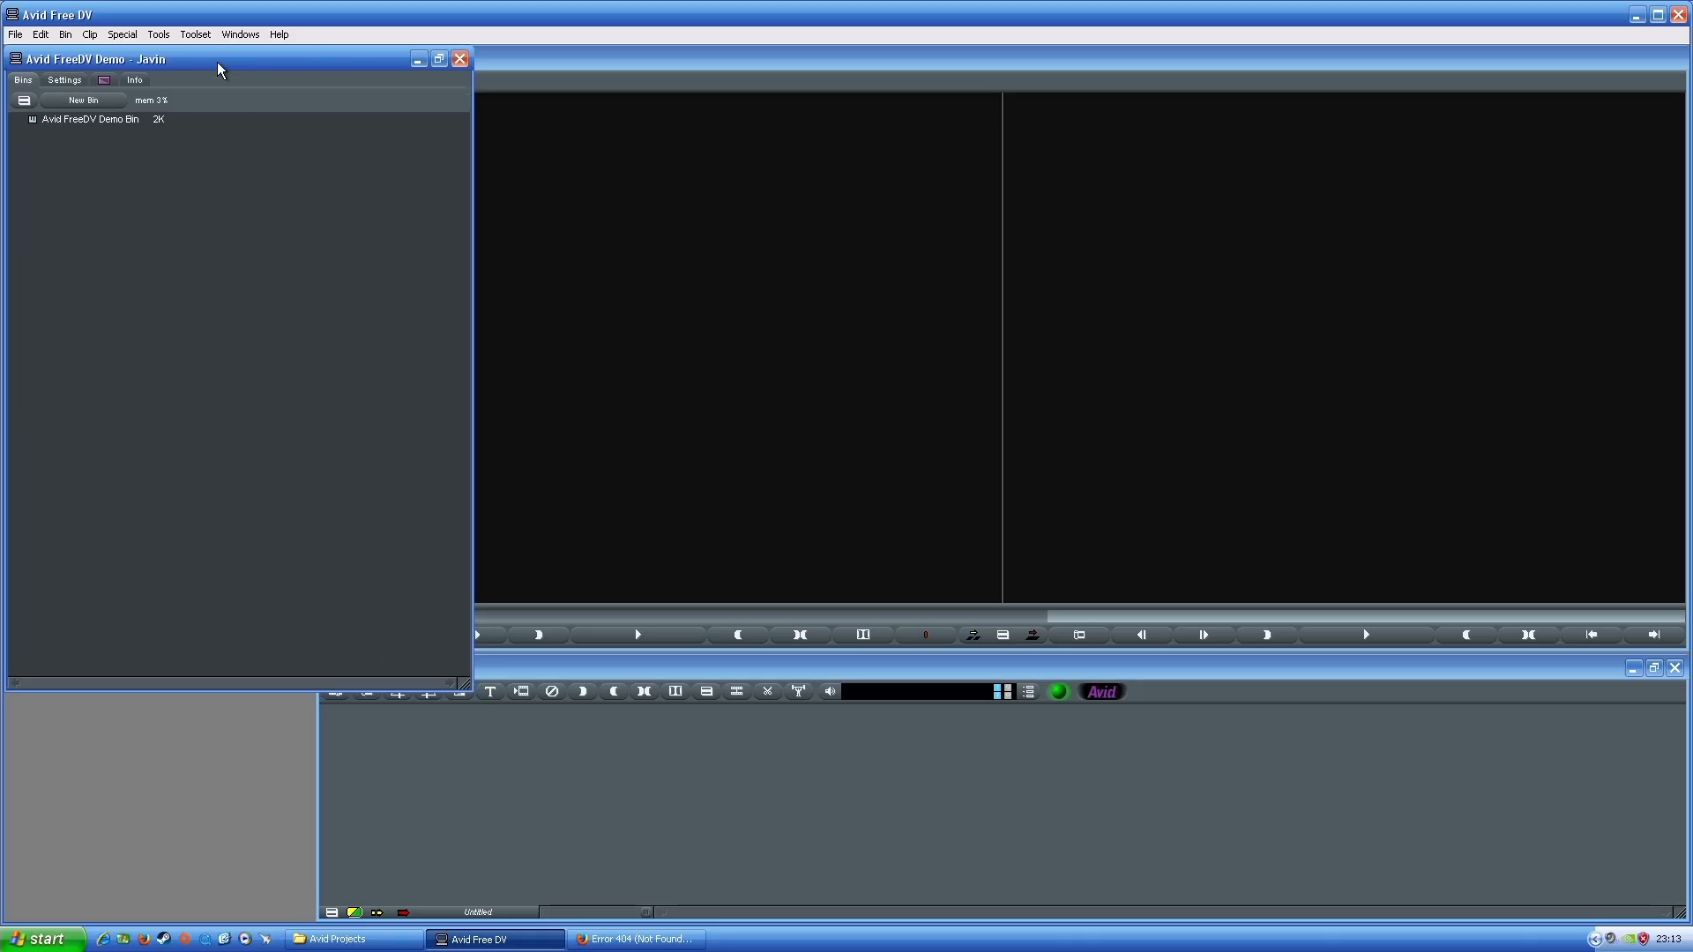
# Switch to Windows Explorer and examine the files in the Avid FreeDV Demo project folder under Avid Projects
pyautogui.click(333, 939)
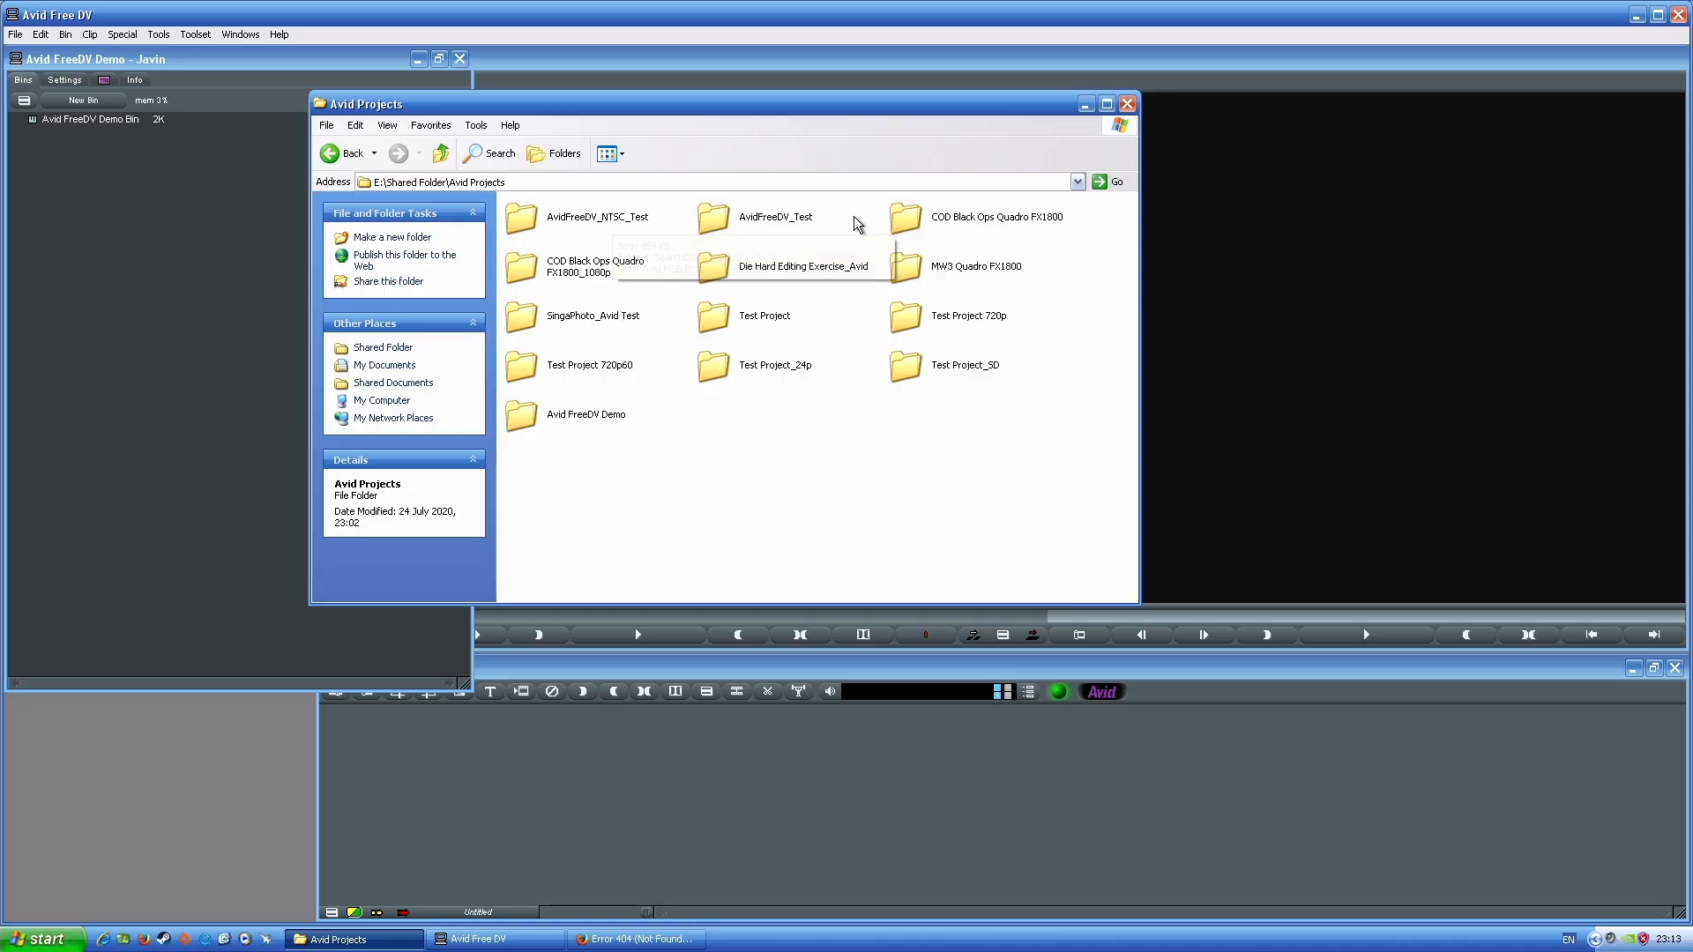
pyautogui.doubleClick(618, 219)
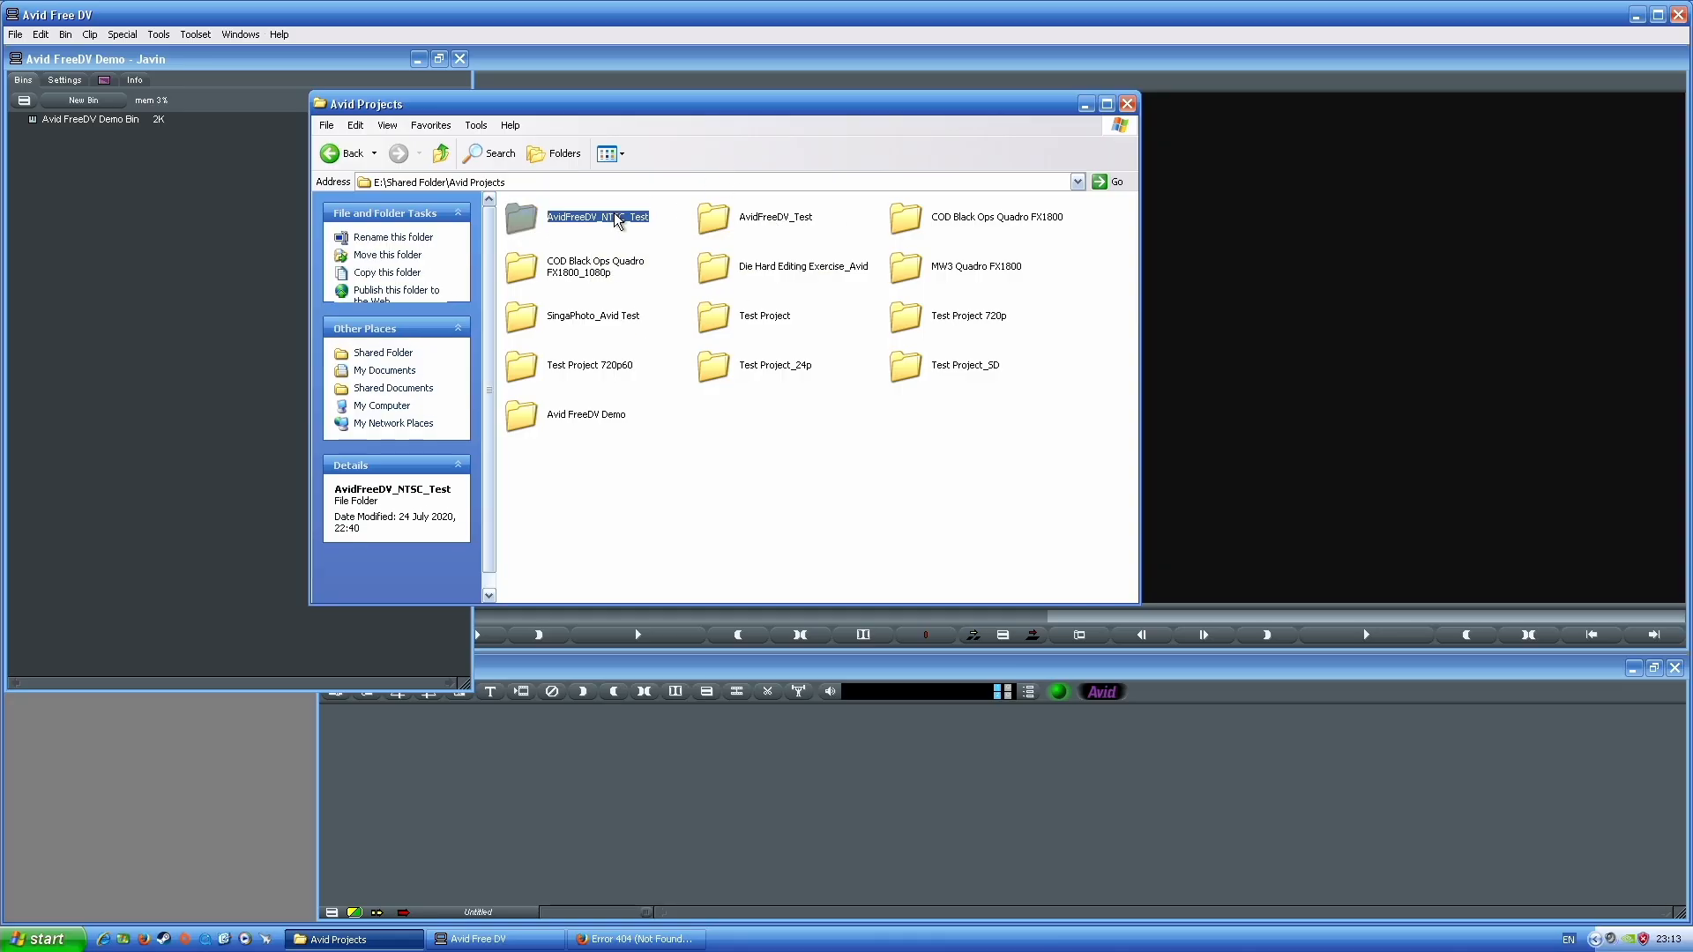
pyautogui.click(343, 155)
pyautogui.moveTo(603, 105); pyautogui.dragTo(642, 140)
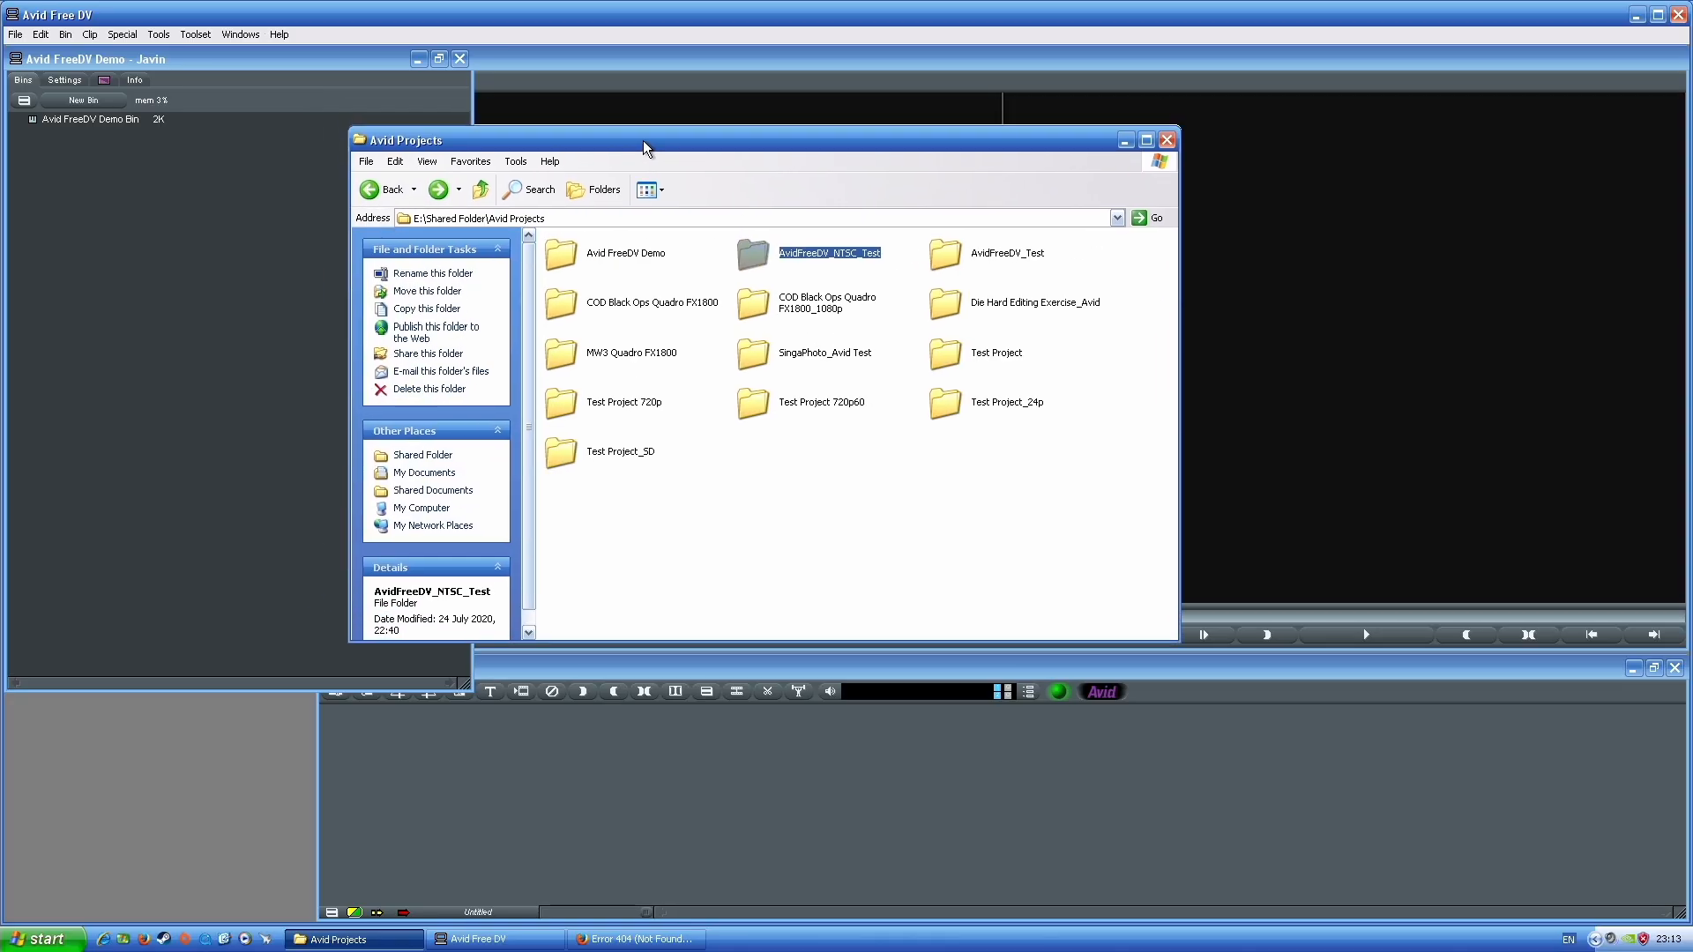
pyautogui.click(760, 552)
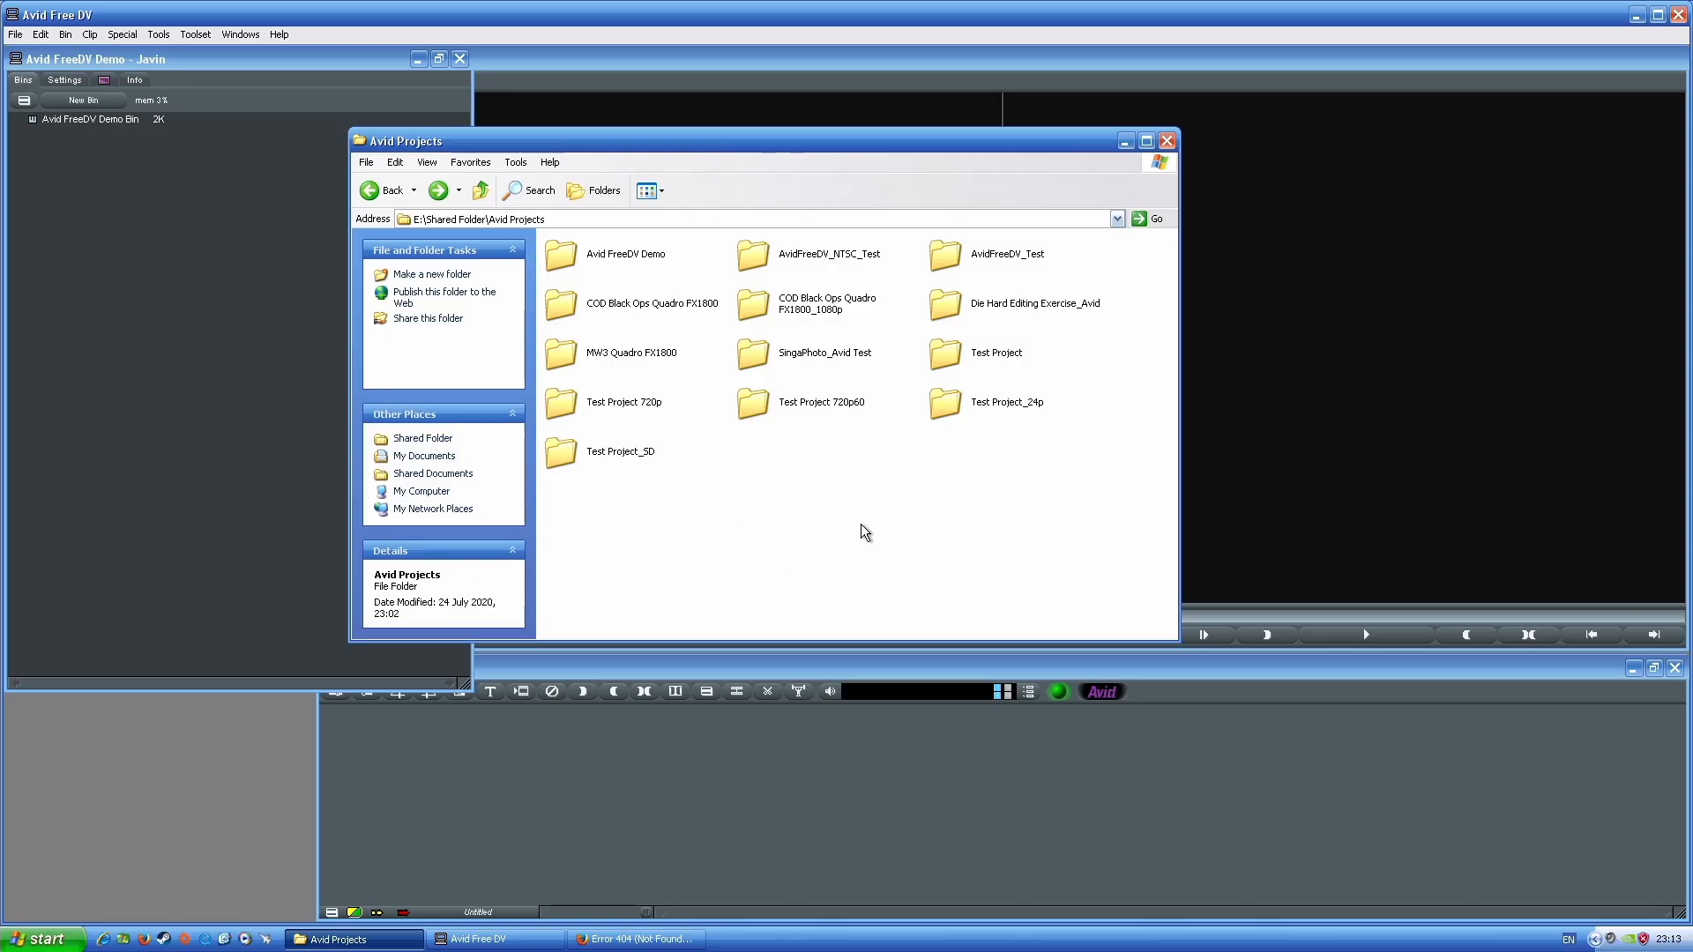
pyautogui.click(388, 189)
pyautogui.click(438, 191)
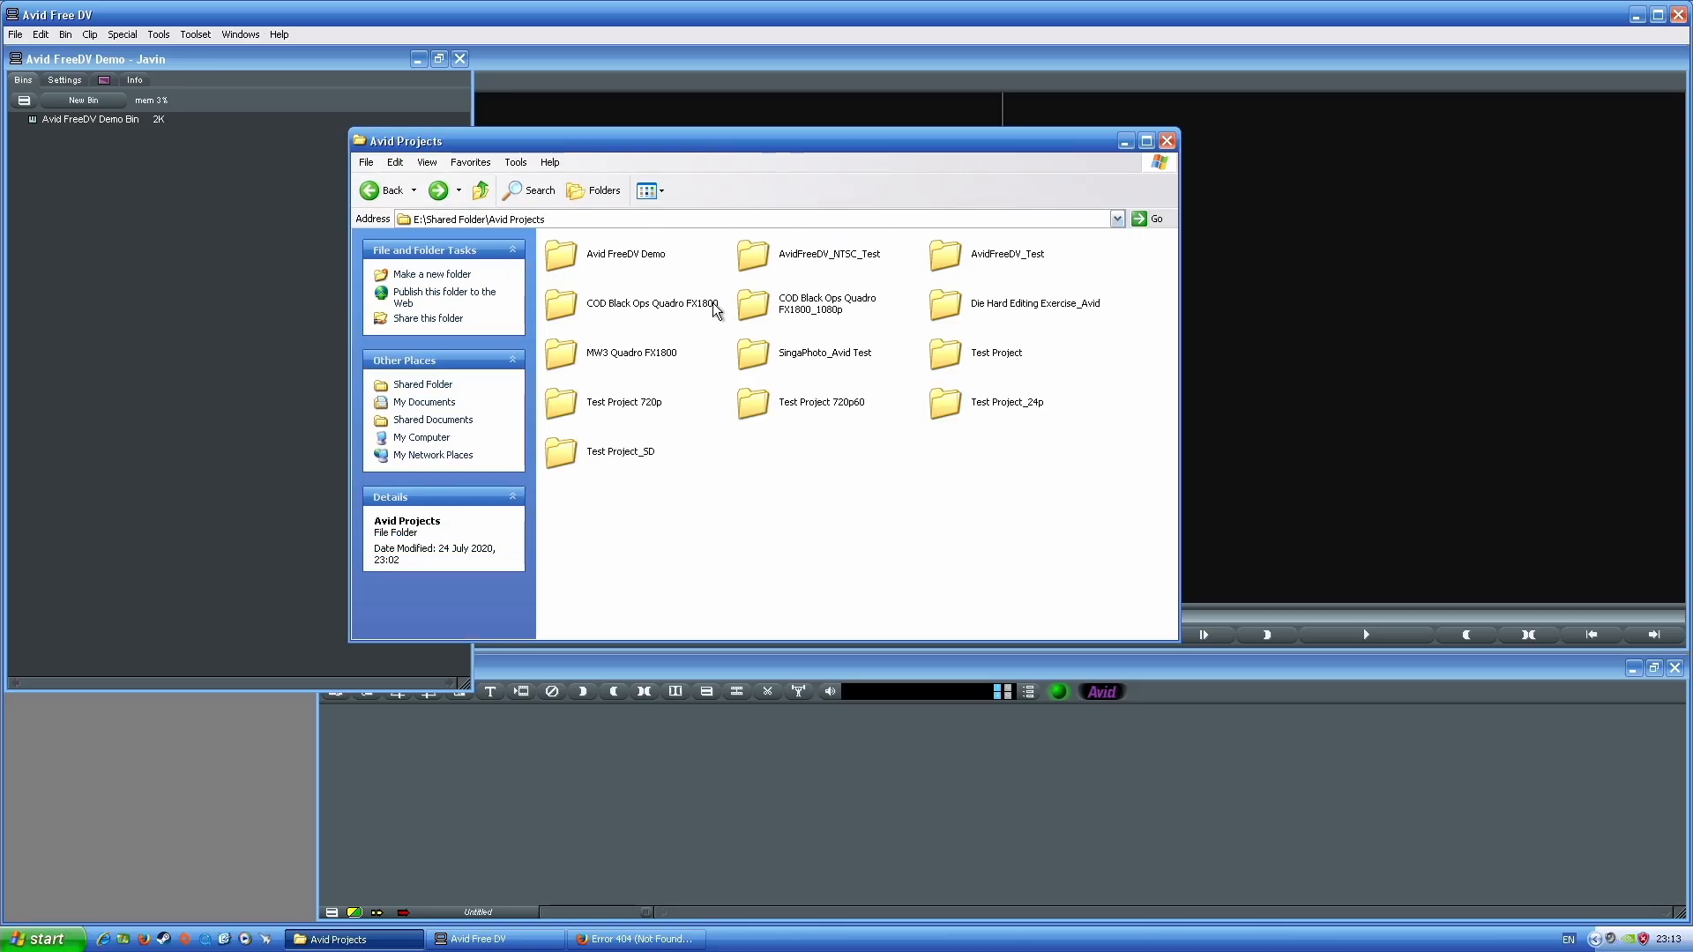
pyautogui.doubleClick(634, 254)
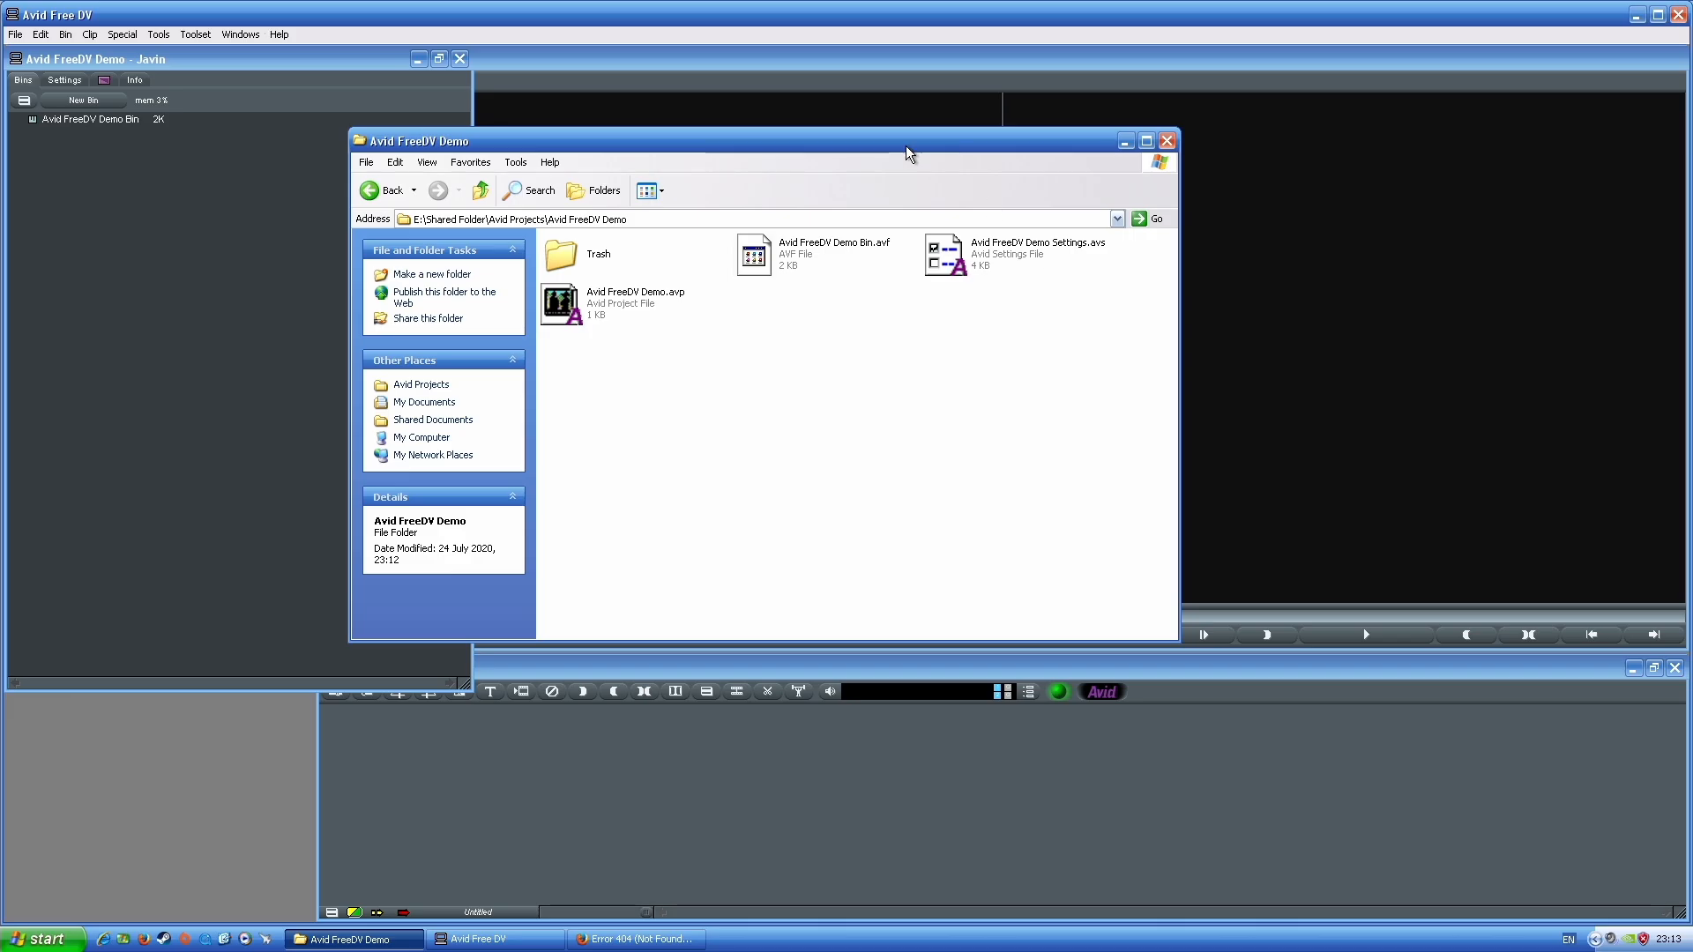
pyautogui.moveTo(807, 141); pyautogui.dragTo(654, 300)
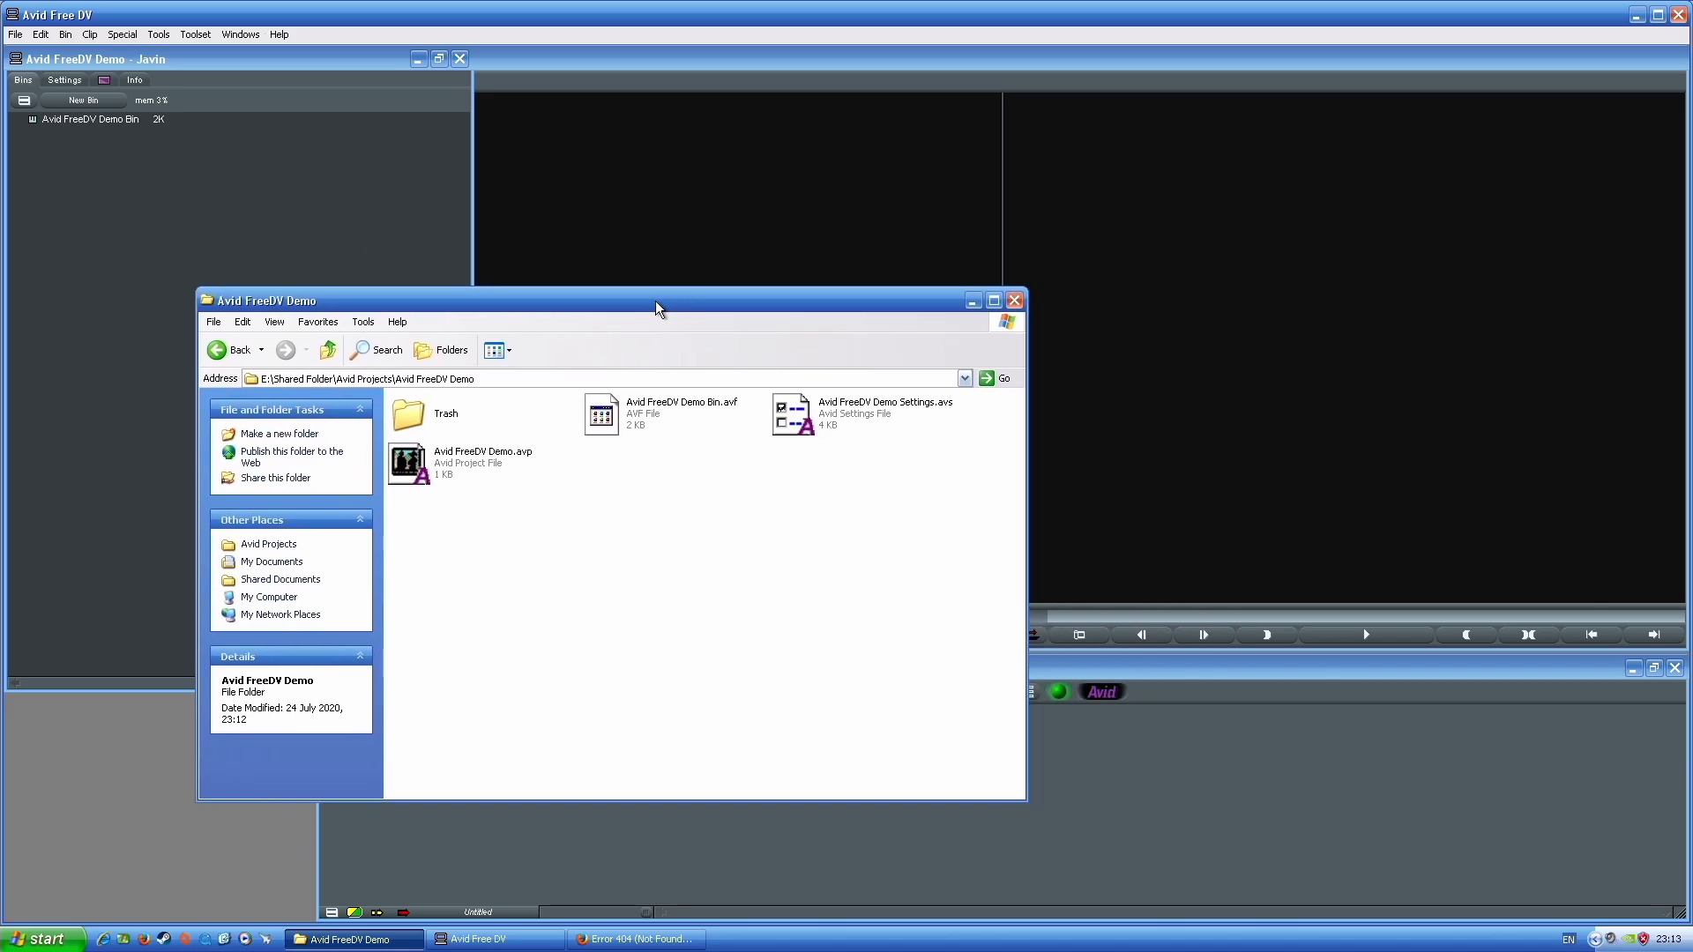
# Switch back to Avid Free DV, open Avid FreeDV Demo Bin in its own window, and place it enlarged over the project window
pyautogui.click(286, 223)
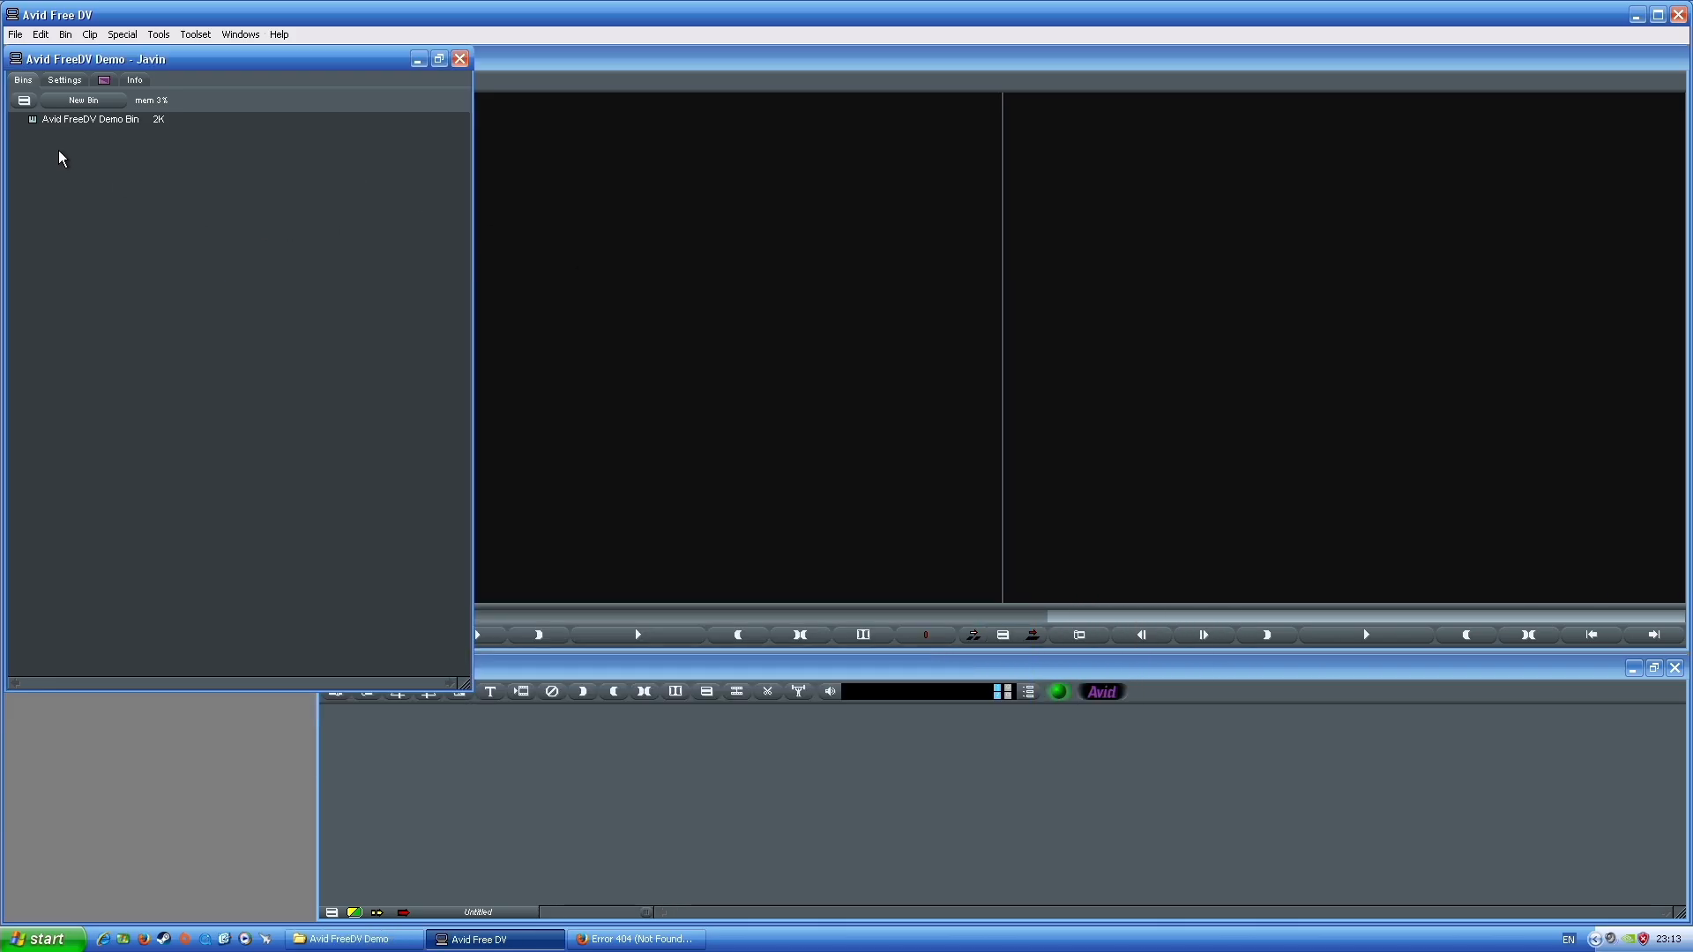
pyautogui.doubleClick(39, 127)
pyautogui.moveTo(420, 670); pyautogui.dragTo(118, 252)
pyautogui.moveTo(289, 360); pyautogui.dragTo(440, 850)
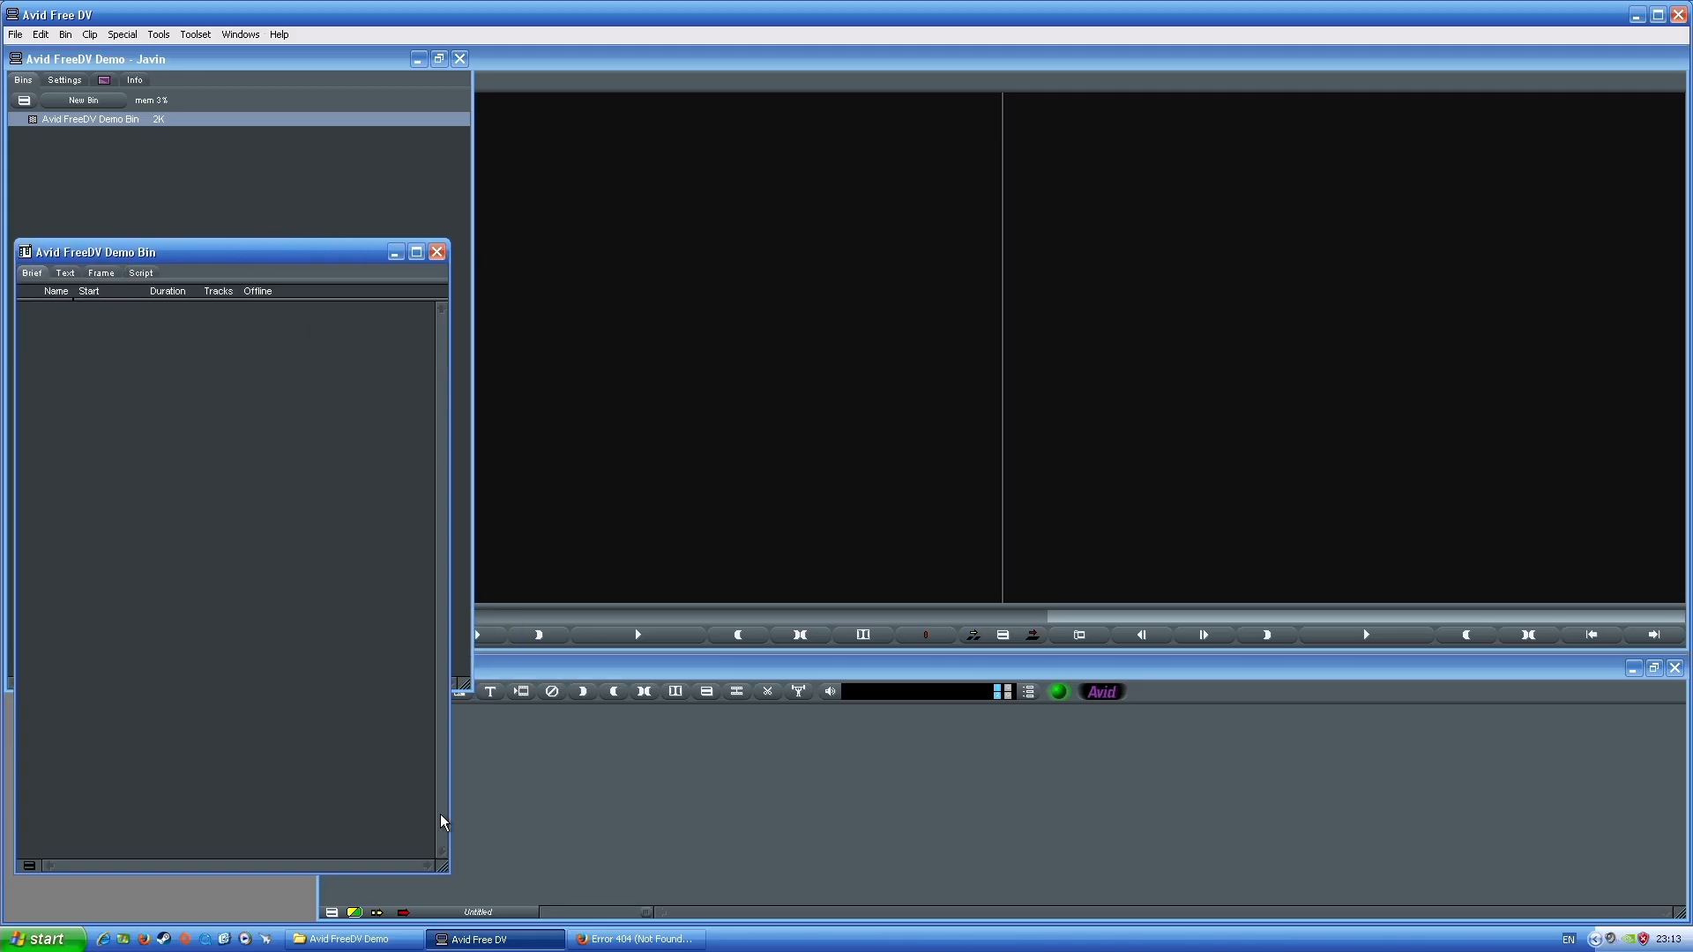
pyautogui.moveTo(261, 257); pyautogui.dragTo(277, 257)
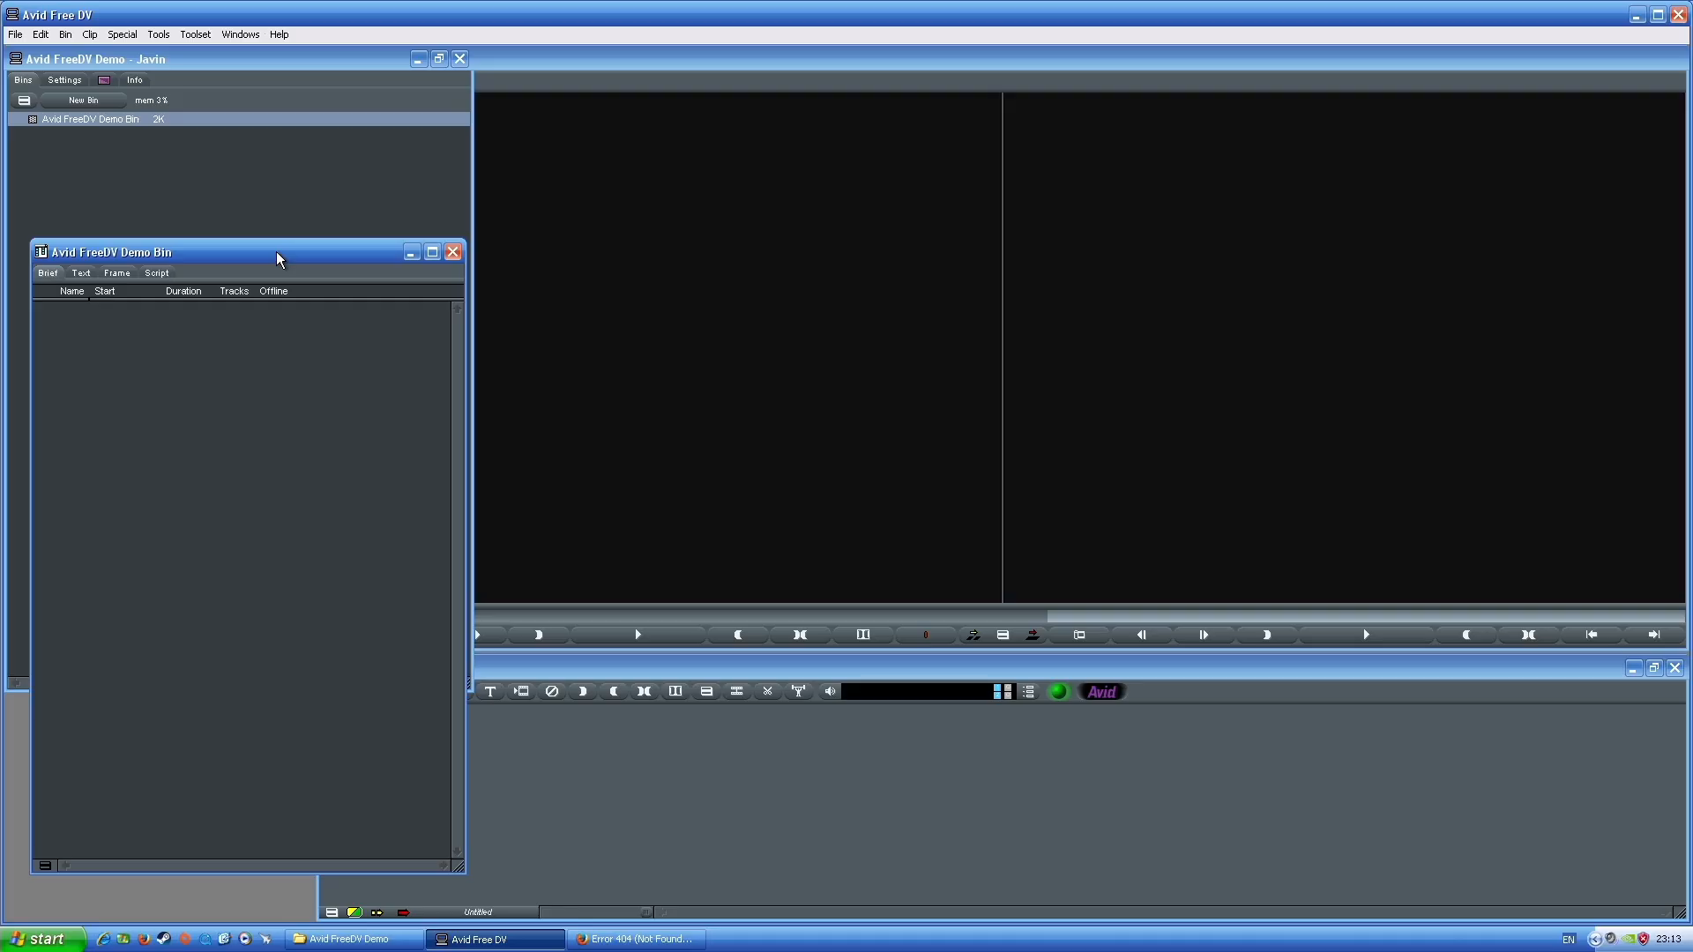
# Switch to Windows Explorer and inspect the Avid FreeDV Demo project file and bin file beside the open bin
pyautogui.click(349, 939)
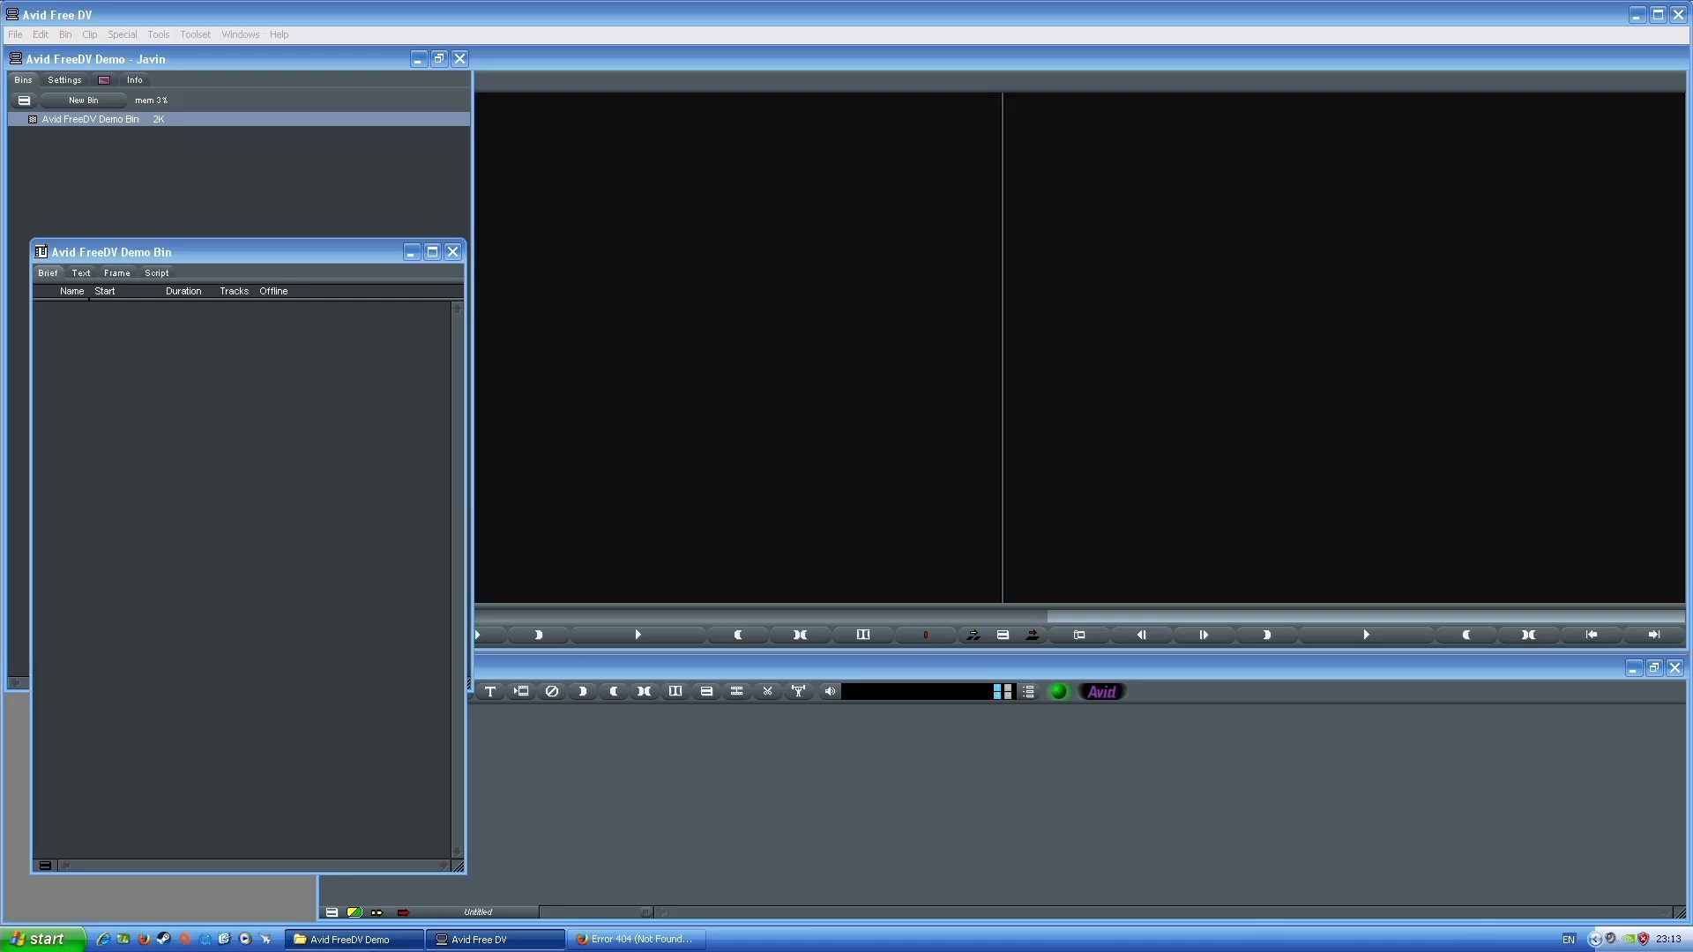
pyautogui.moveTo(679, 308); pyautogui.dragTo(953, 280)
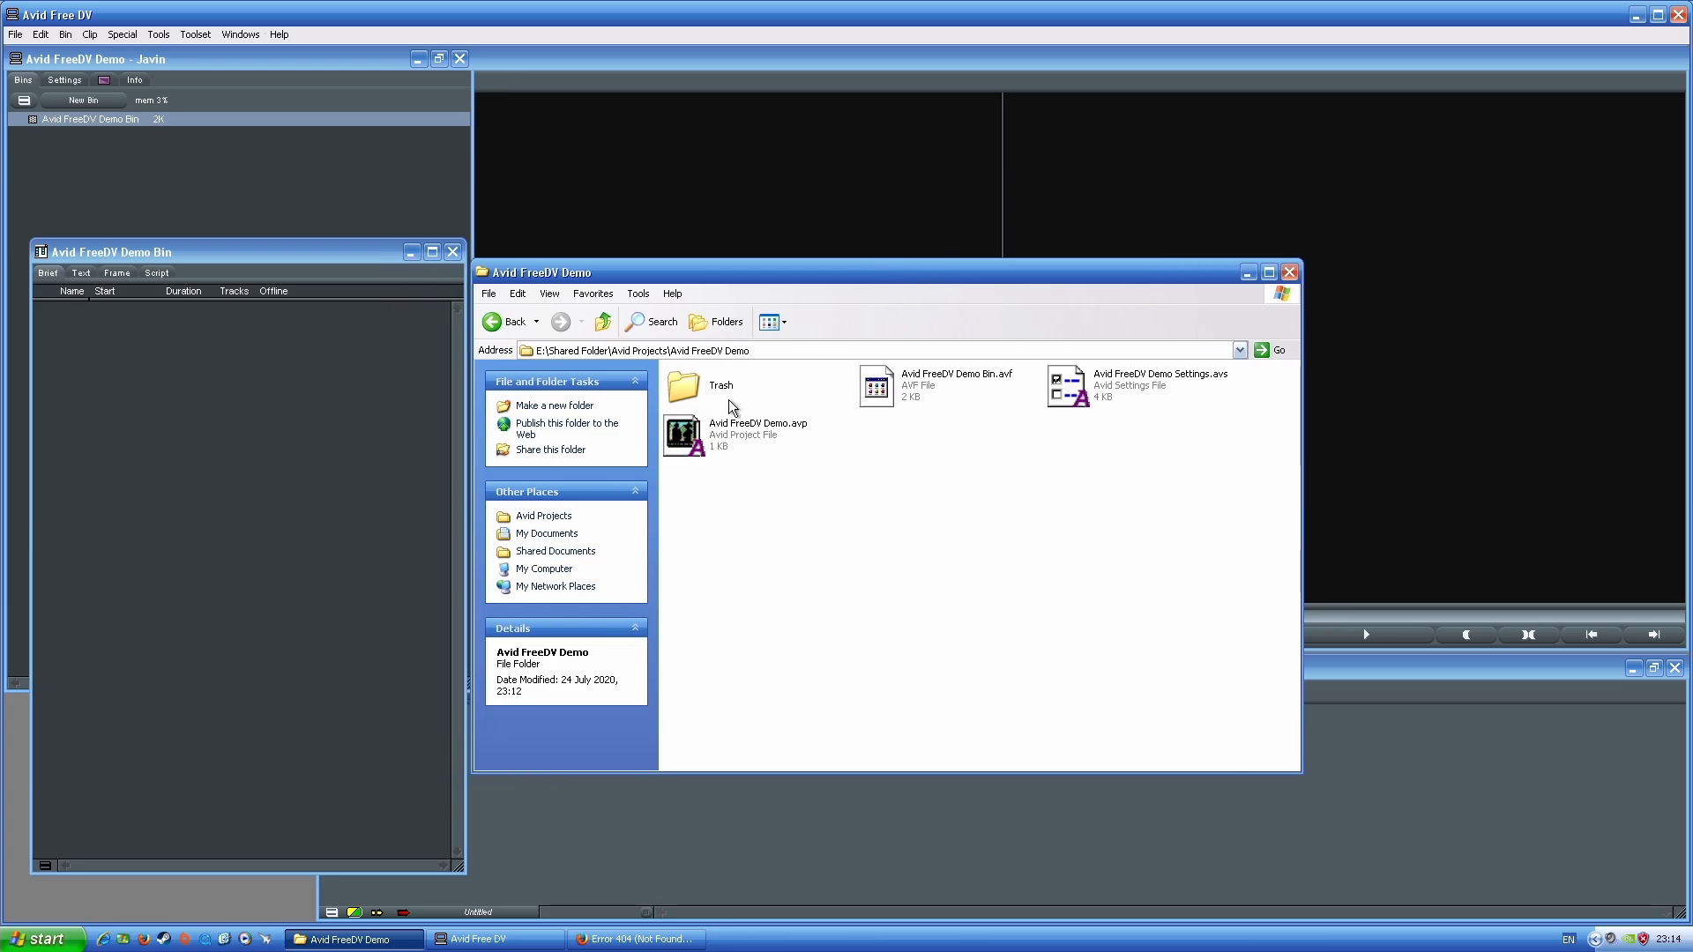
pyautogui.click(739, 426)
pyautogui.click(961, 405)
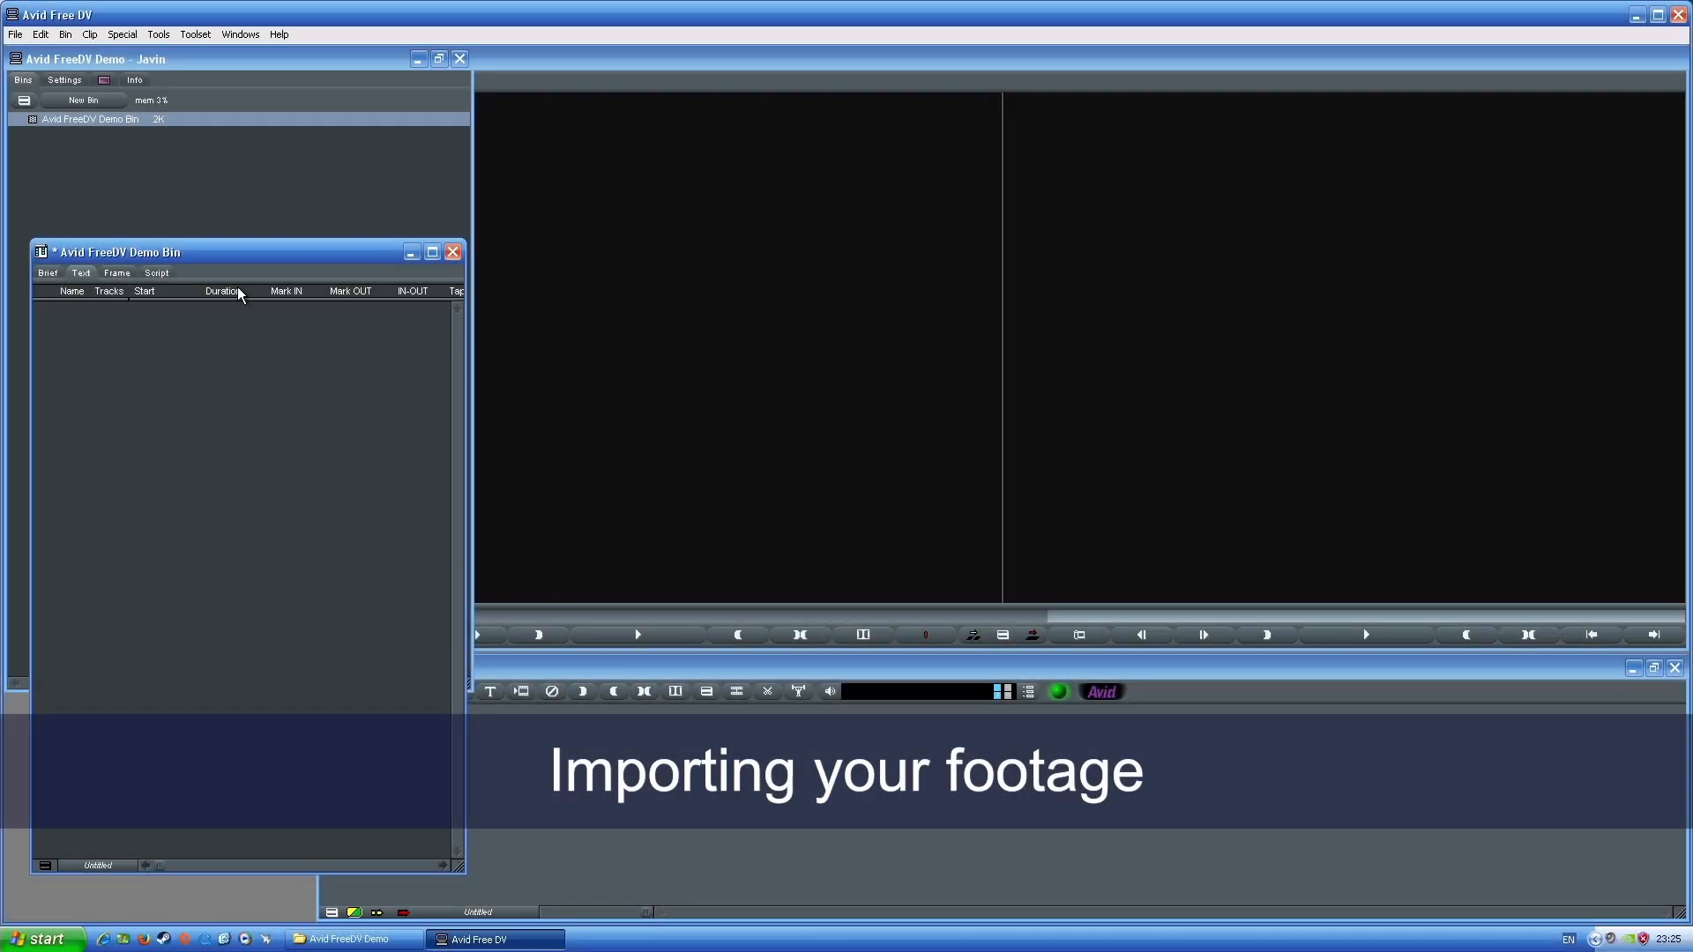
# Start an import into Avid FreeDV Demo Bin, choosing Star Wars BTS Edit.mov, DV 25 411 OMF resolution and the RetroPCData (E:) video drive
pyautogui.rightClick(130, 384)
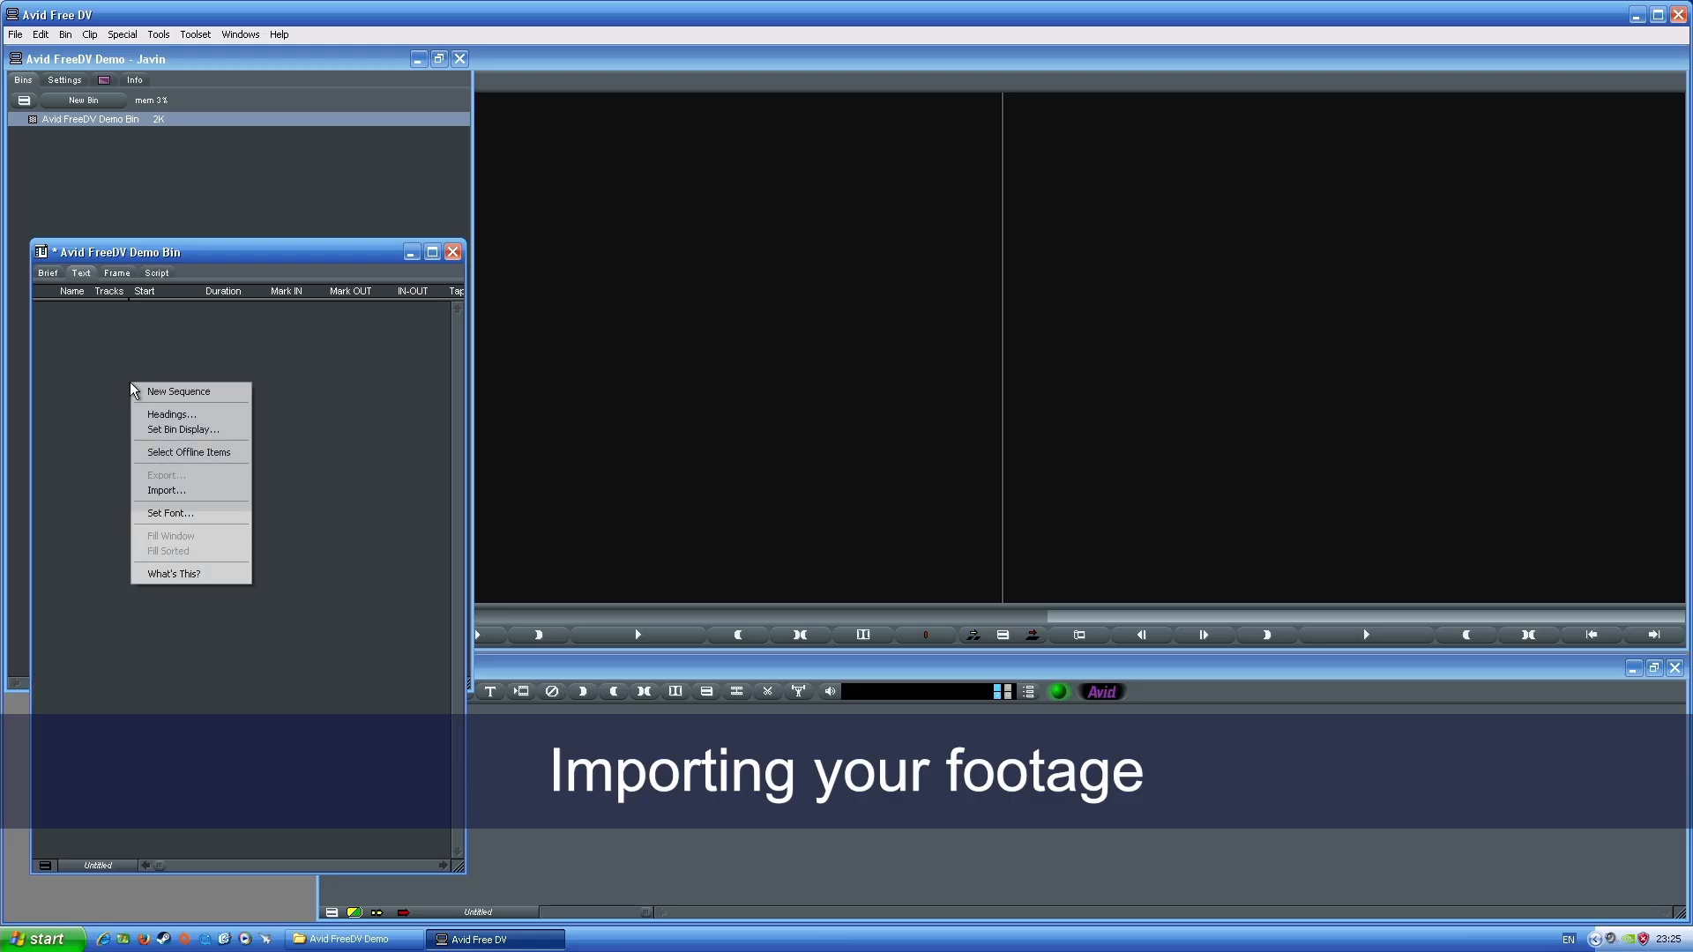
pyautogui.click(184, 490)
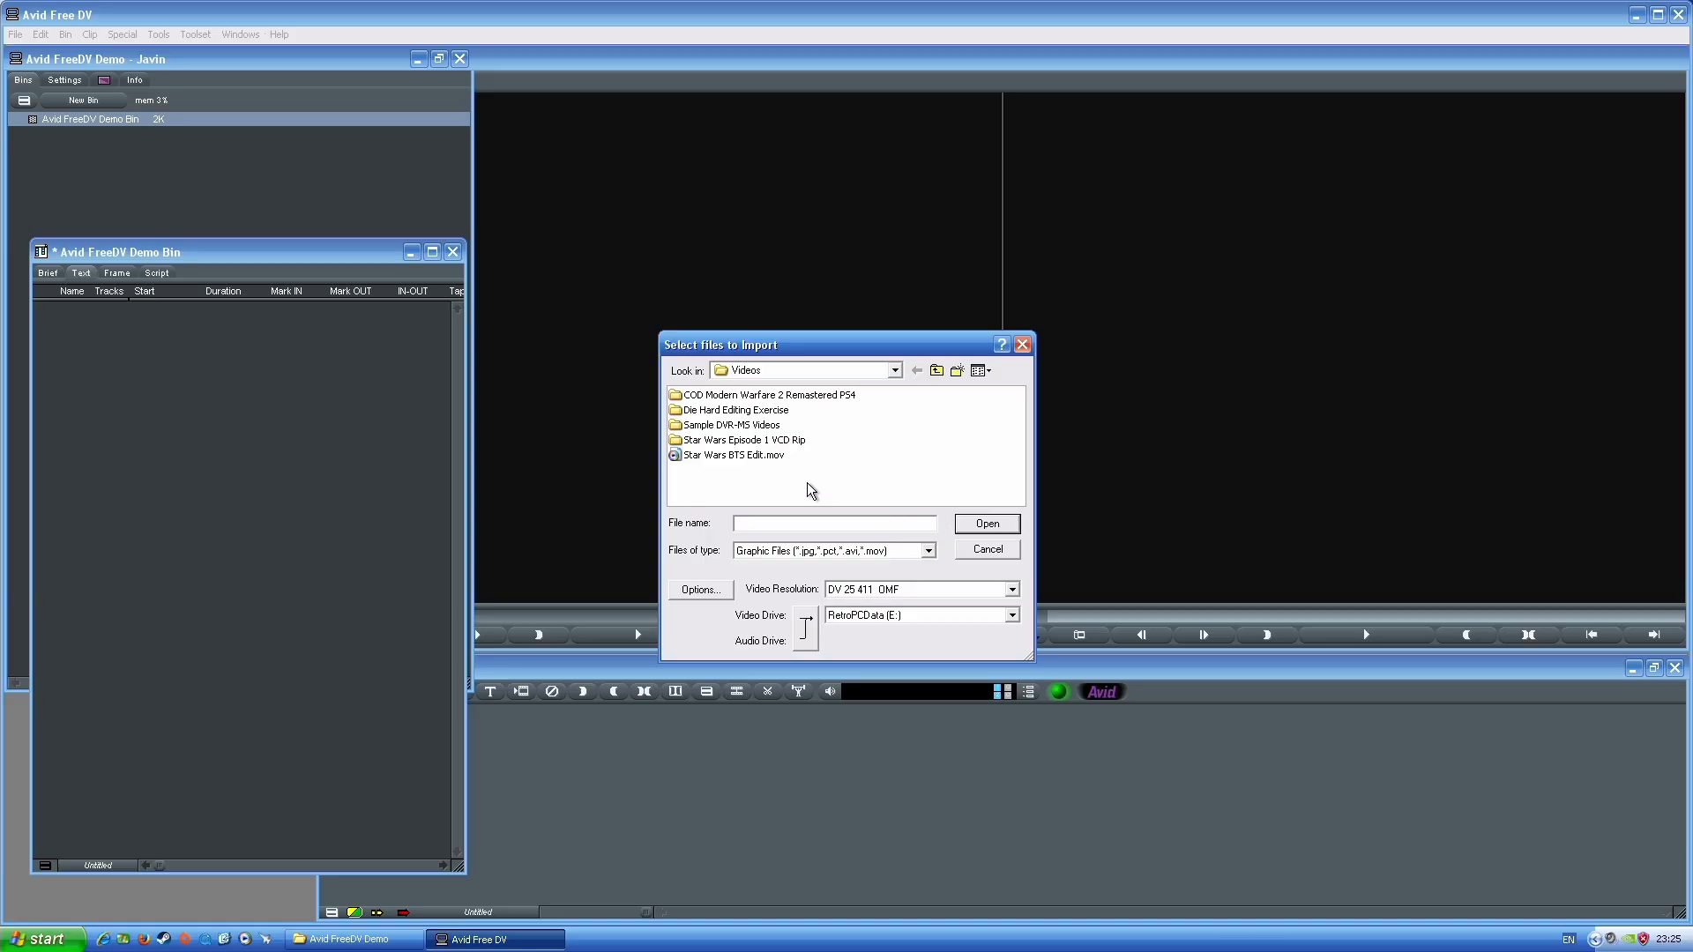
pyautogui.click(749, 456)
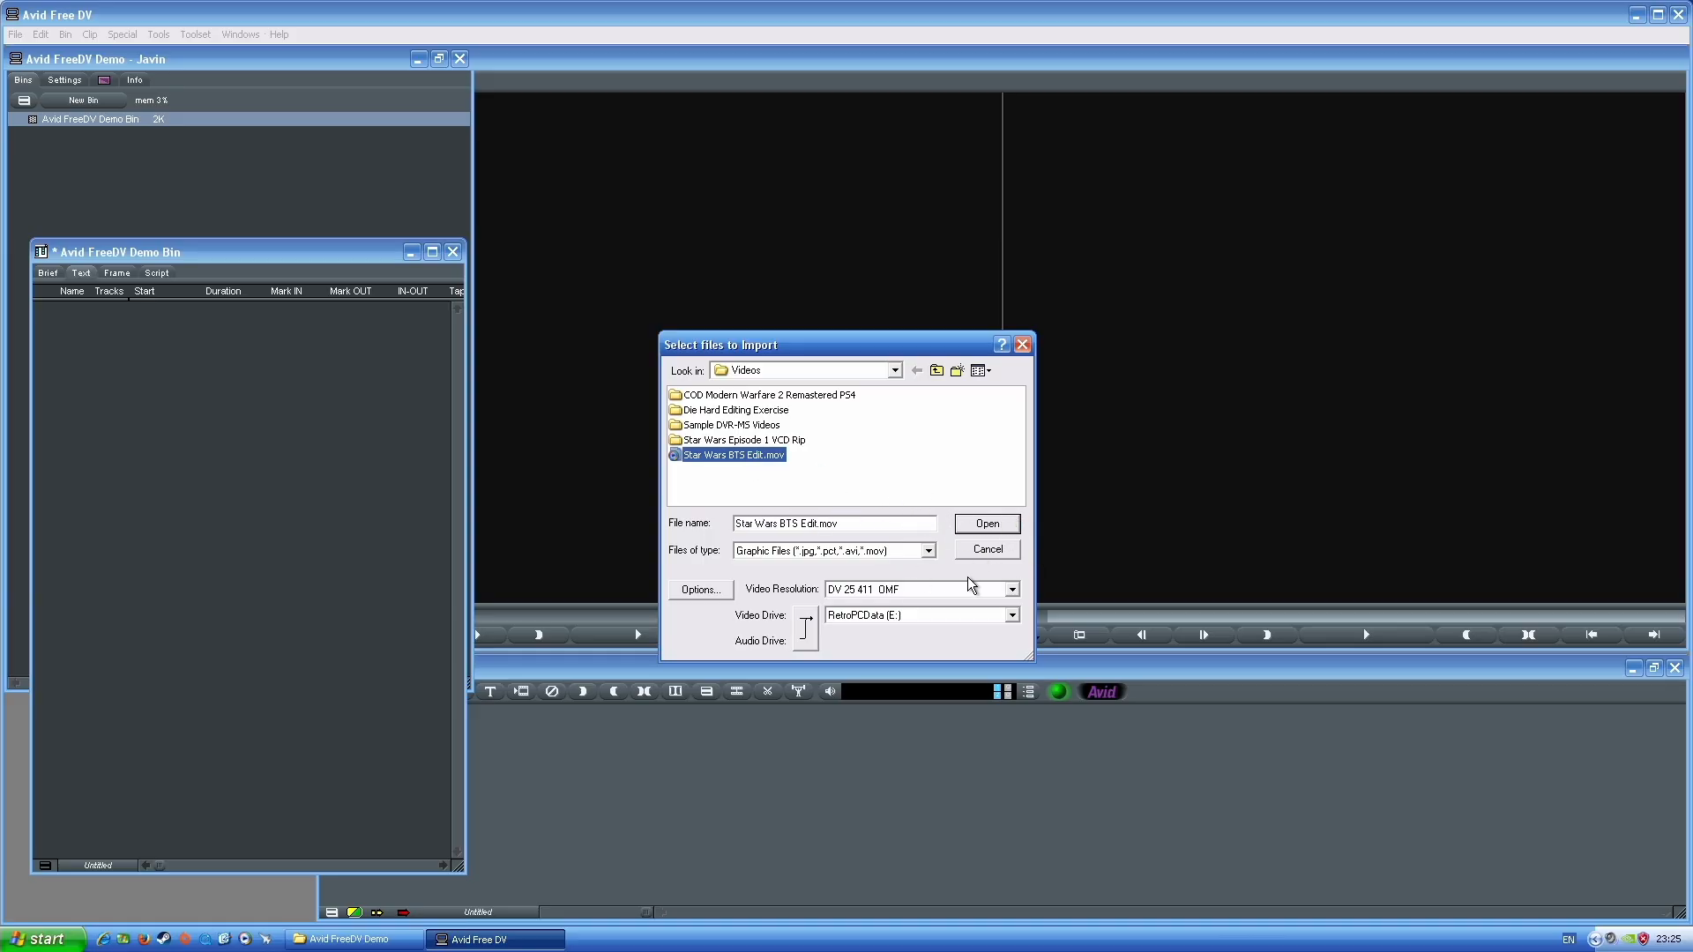
pyautogui.click(1012, 589)
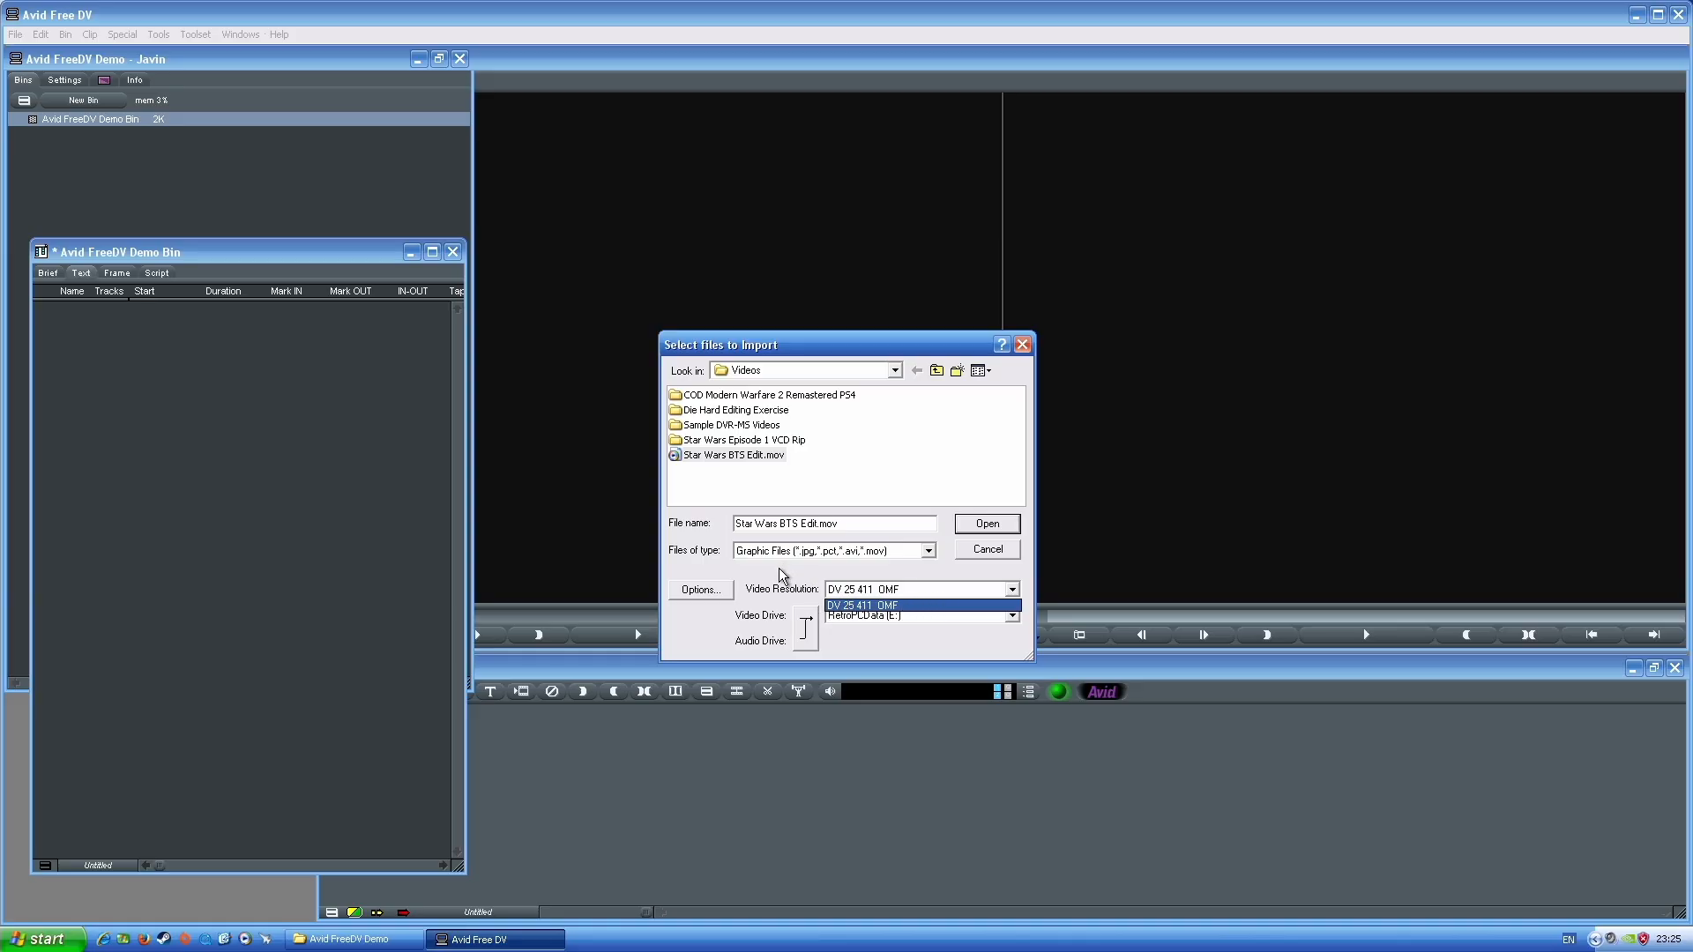
pyautogui.click(860, 605)
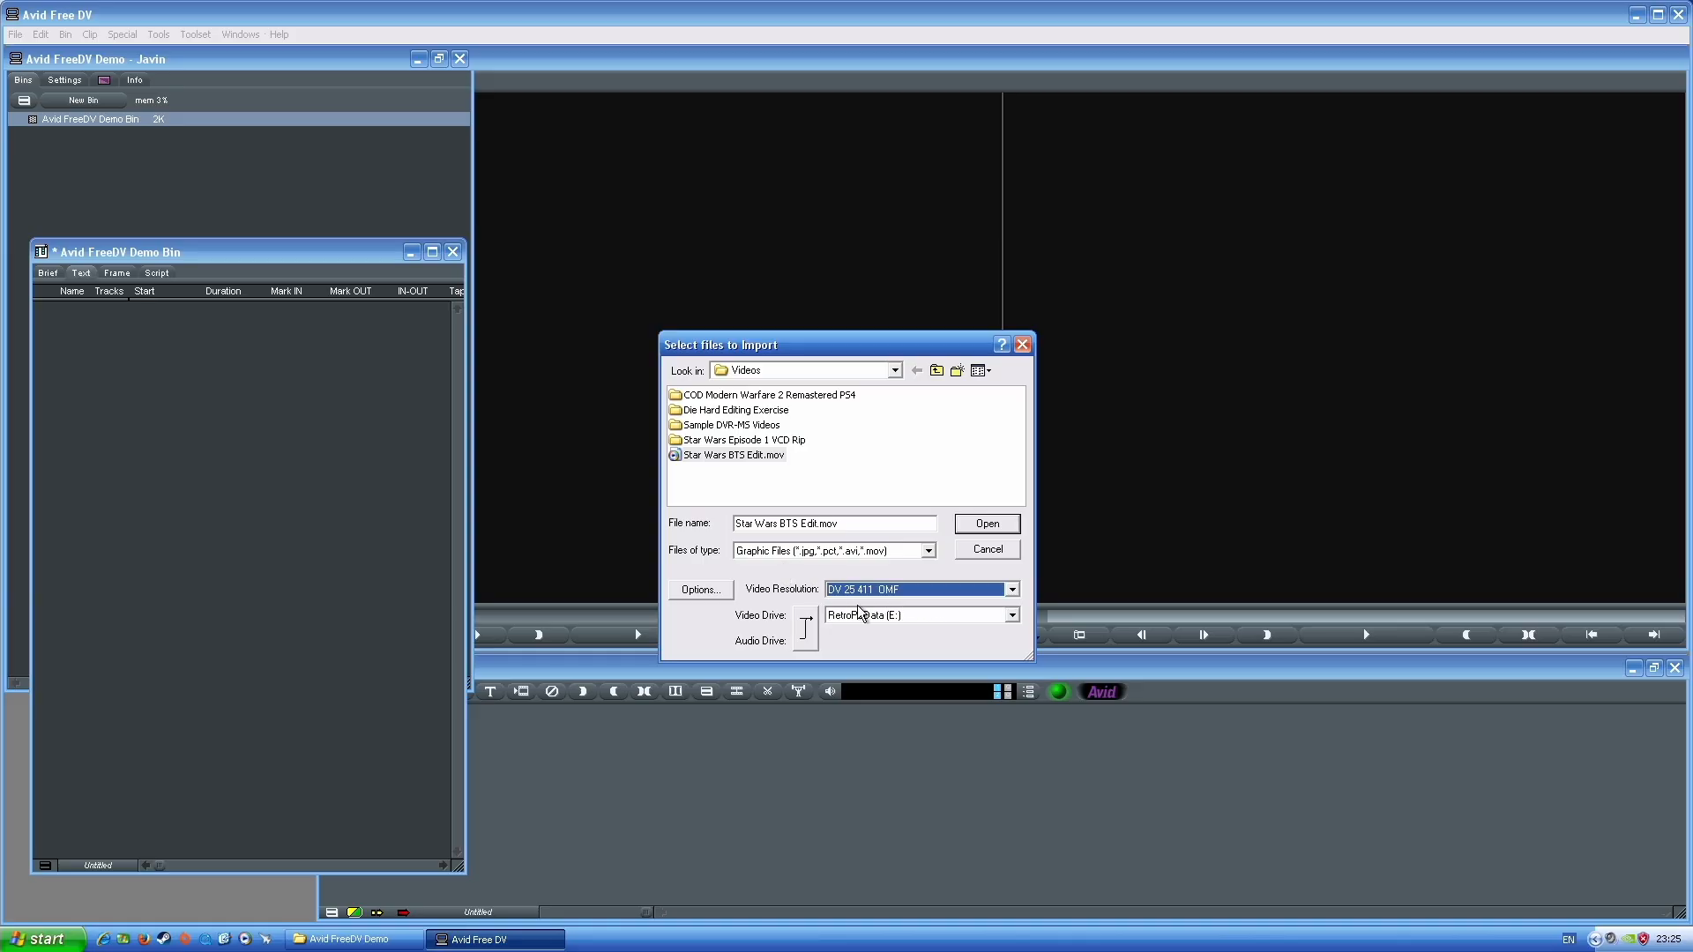
pyautogui.click(1011, 615)
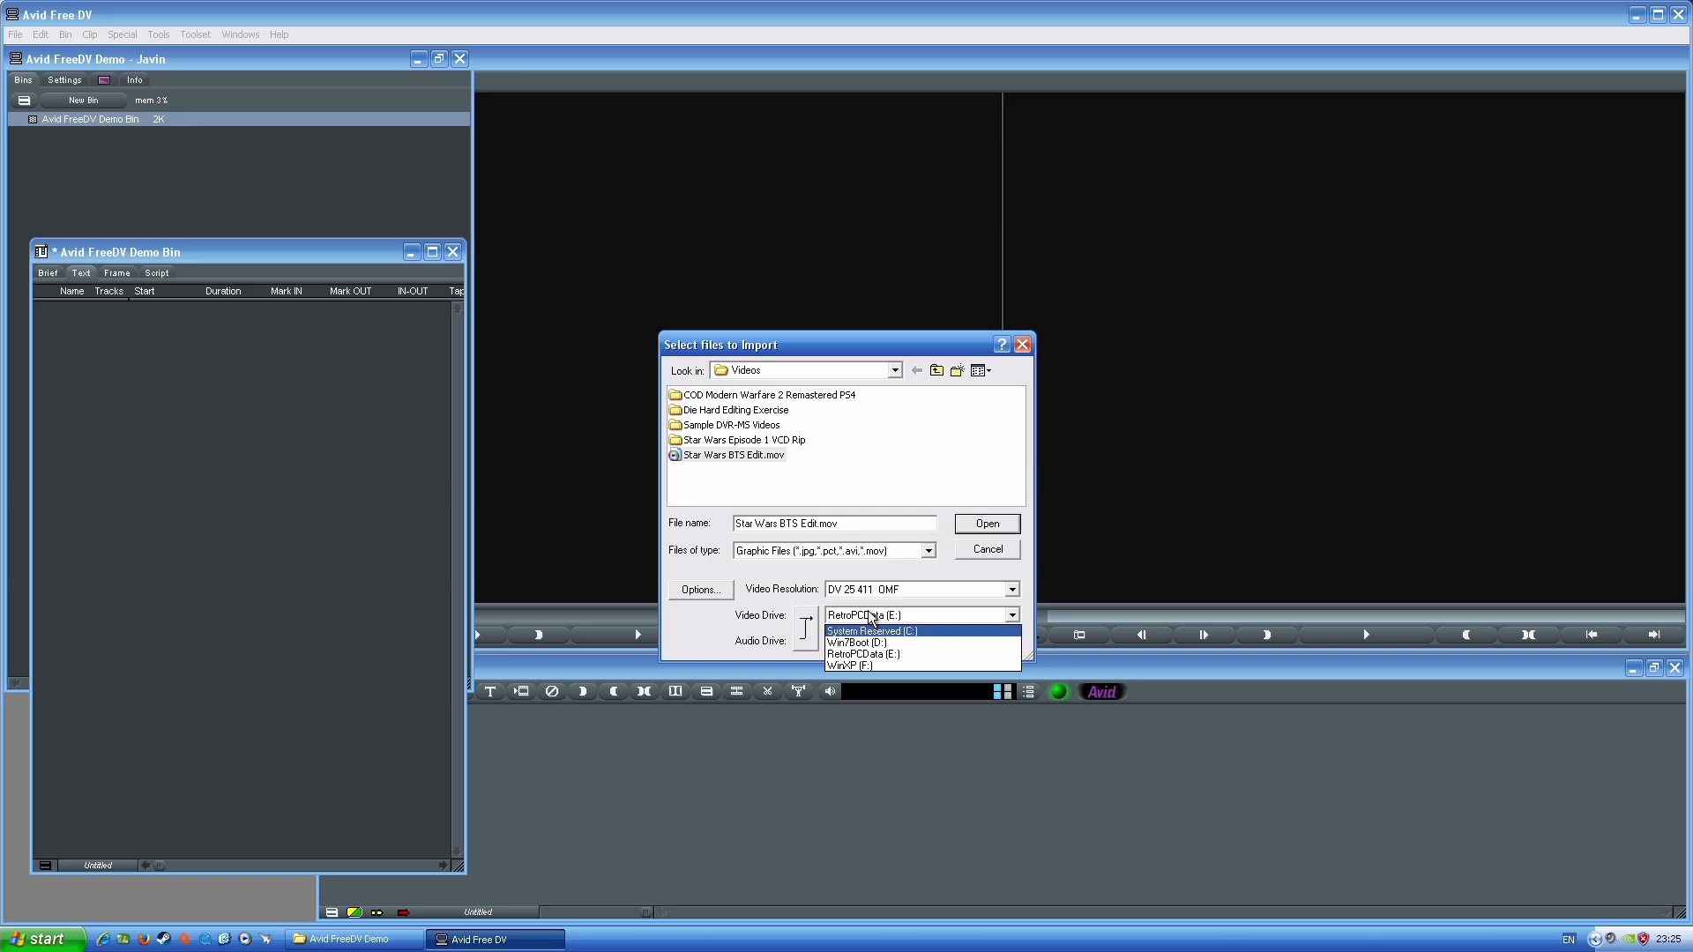
pyautogui.click(751, 578)
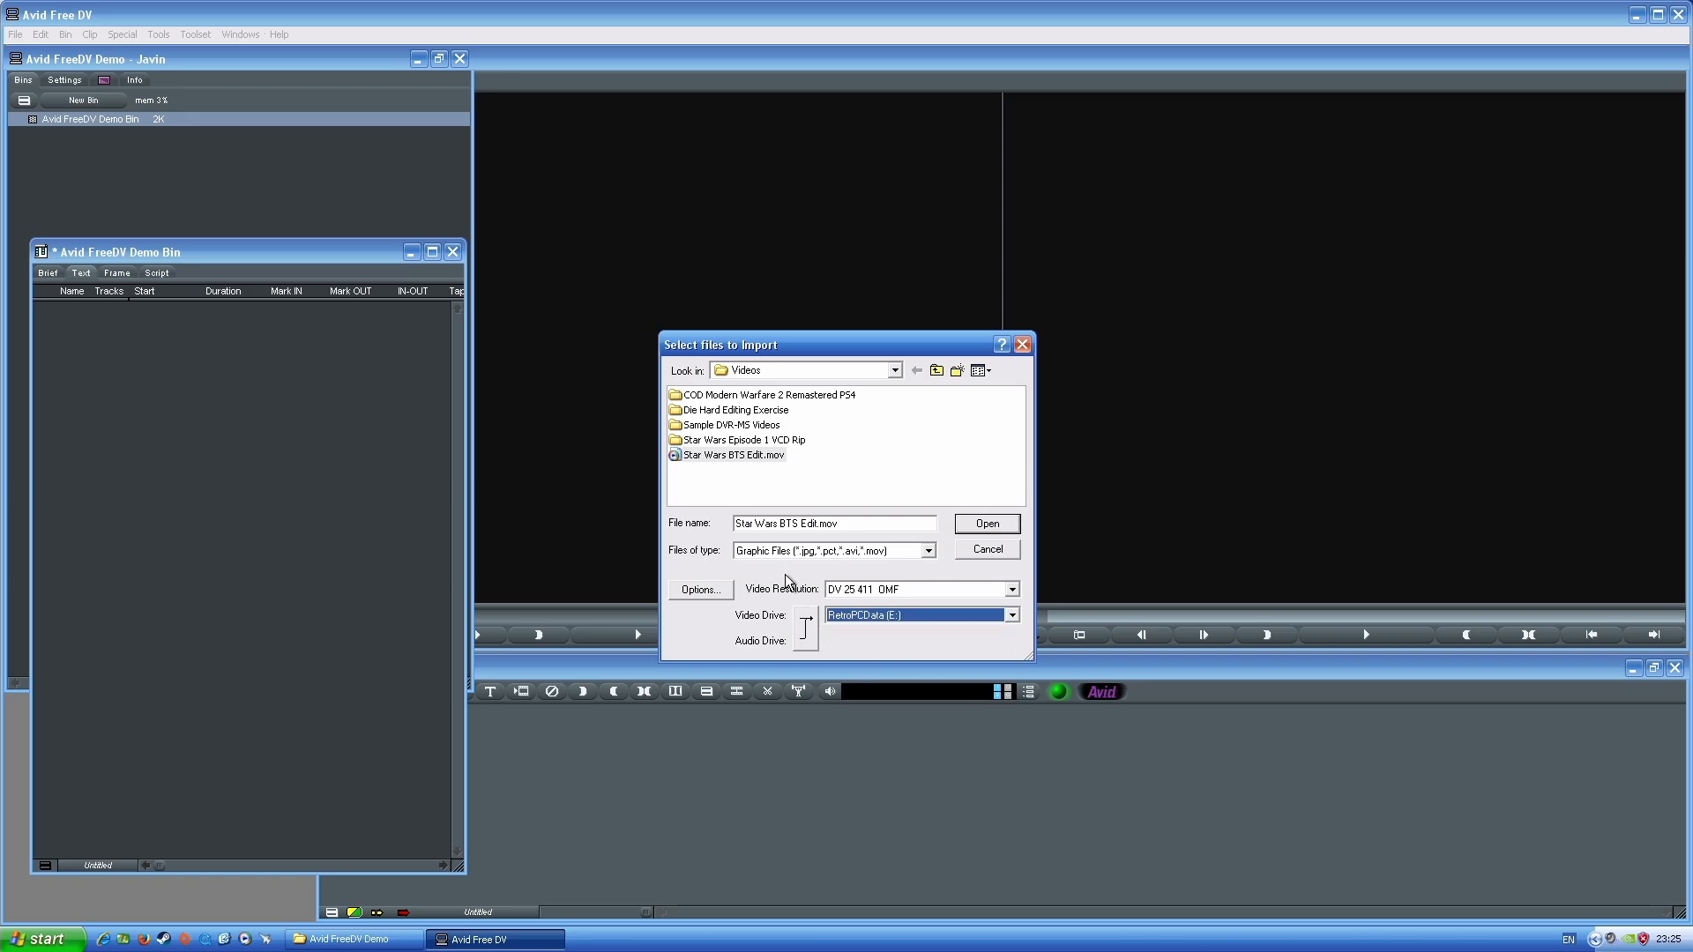
# Open the import options, examine the Image, OMFI and Shot Log settings, and close them without changes
pyautogui.click(696, 598)
pyautogui.moveTo(776, 297); pyautogui.dragTo(421, 367)
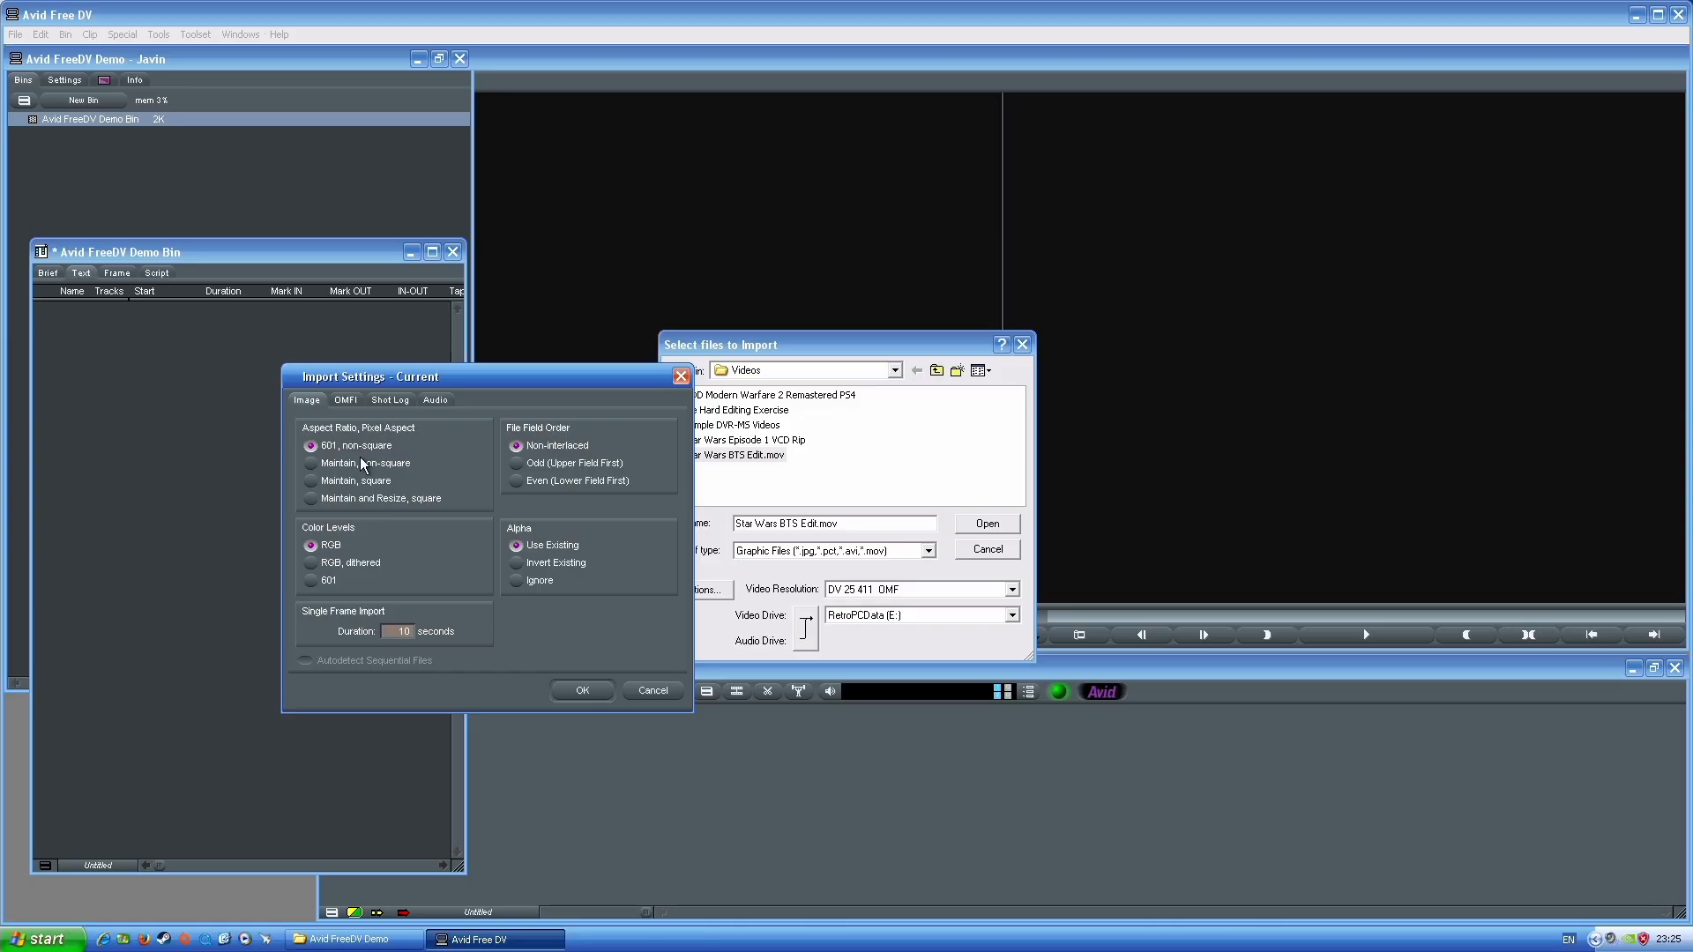
pyautogui.click(347, 399)
pyautogui.click(395, 400)
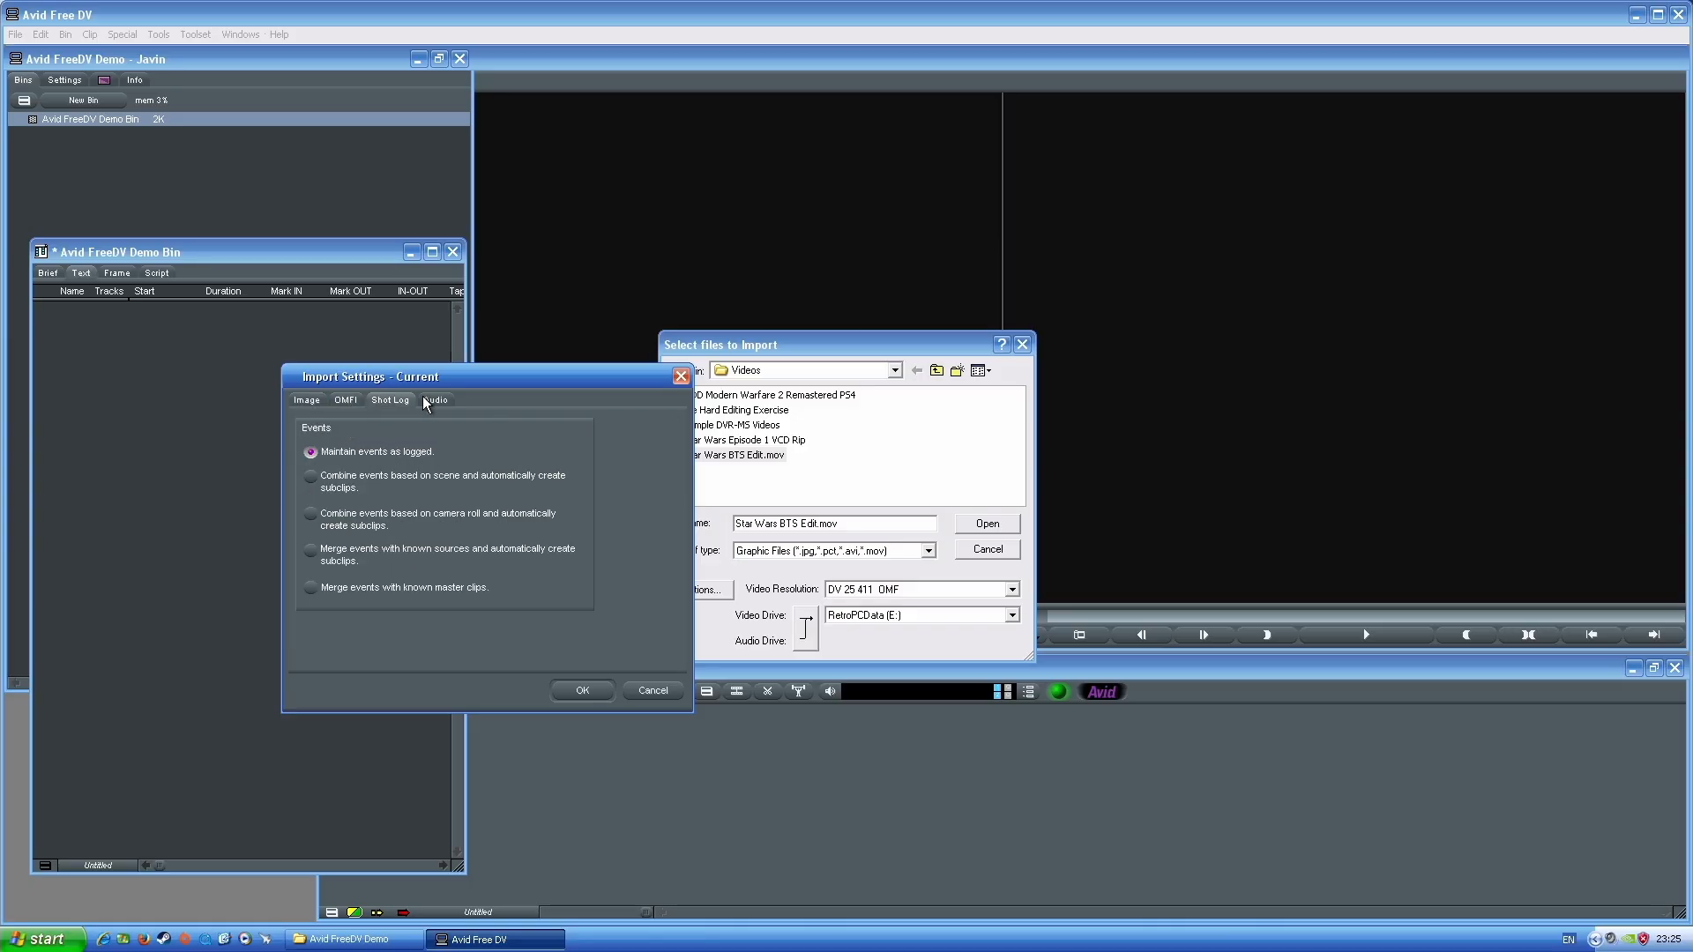
pyautogui.click(680, 377)
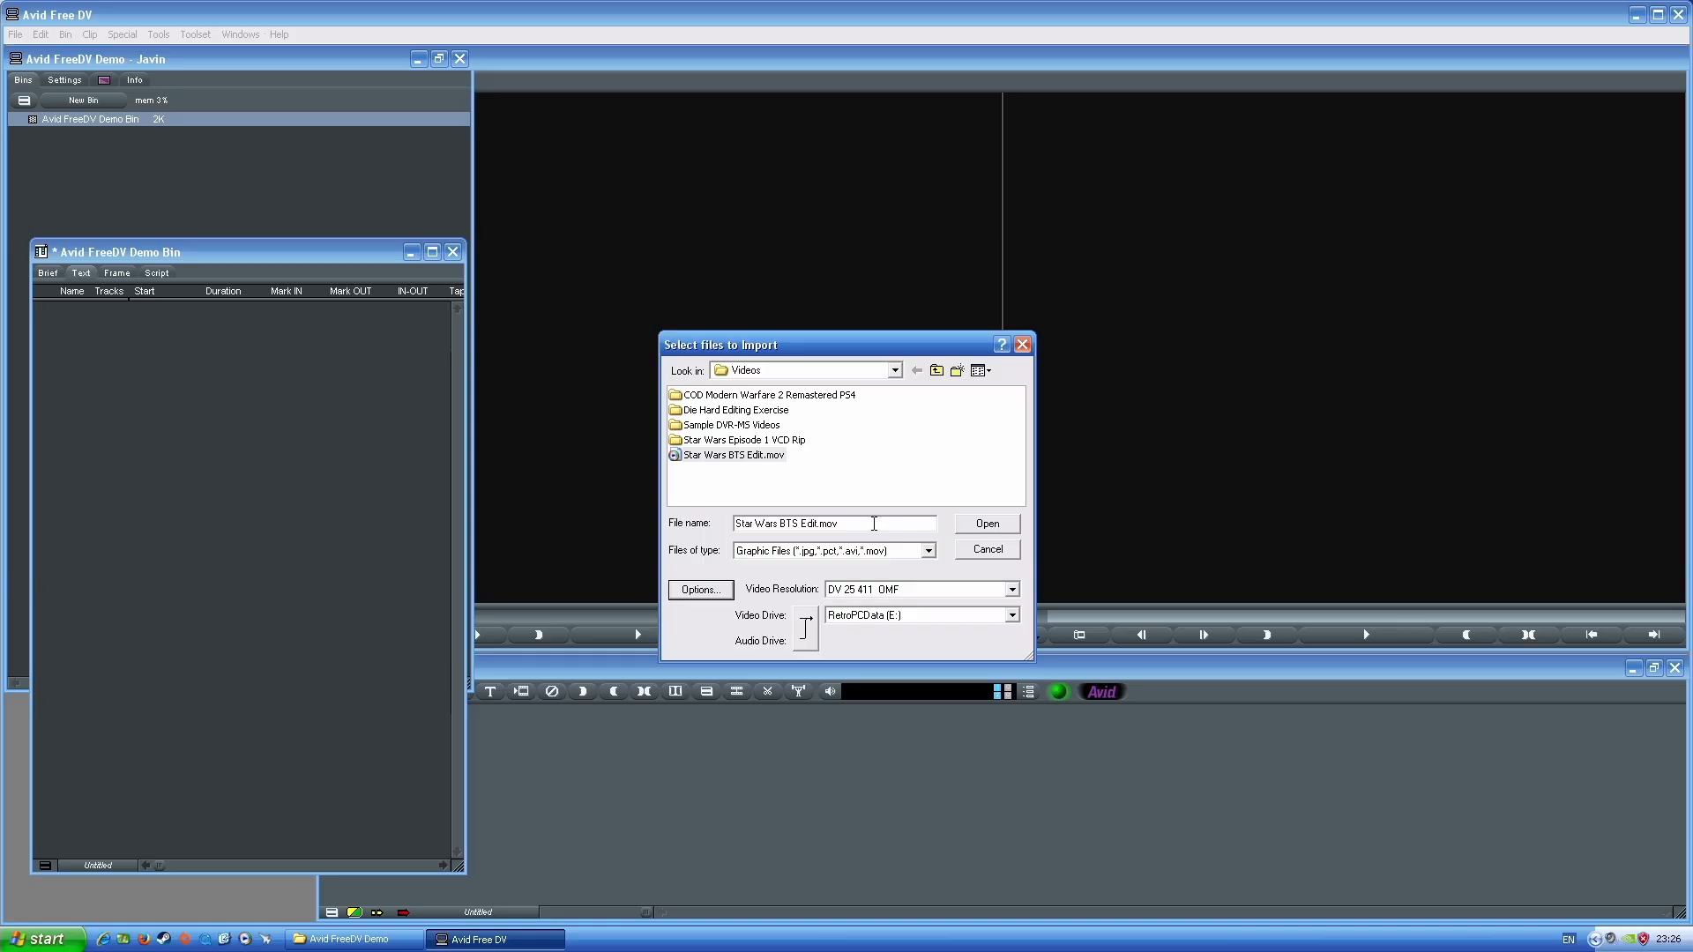
# Try to import Star Wars BTS Edit.mov with DV 25 411 OMF as the video resolution
pyautogui.click(1011, 589)
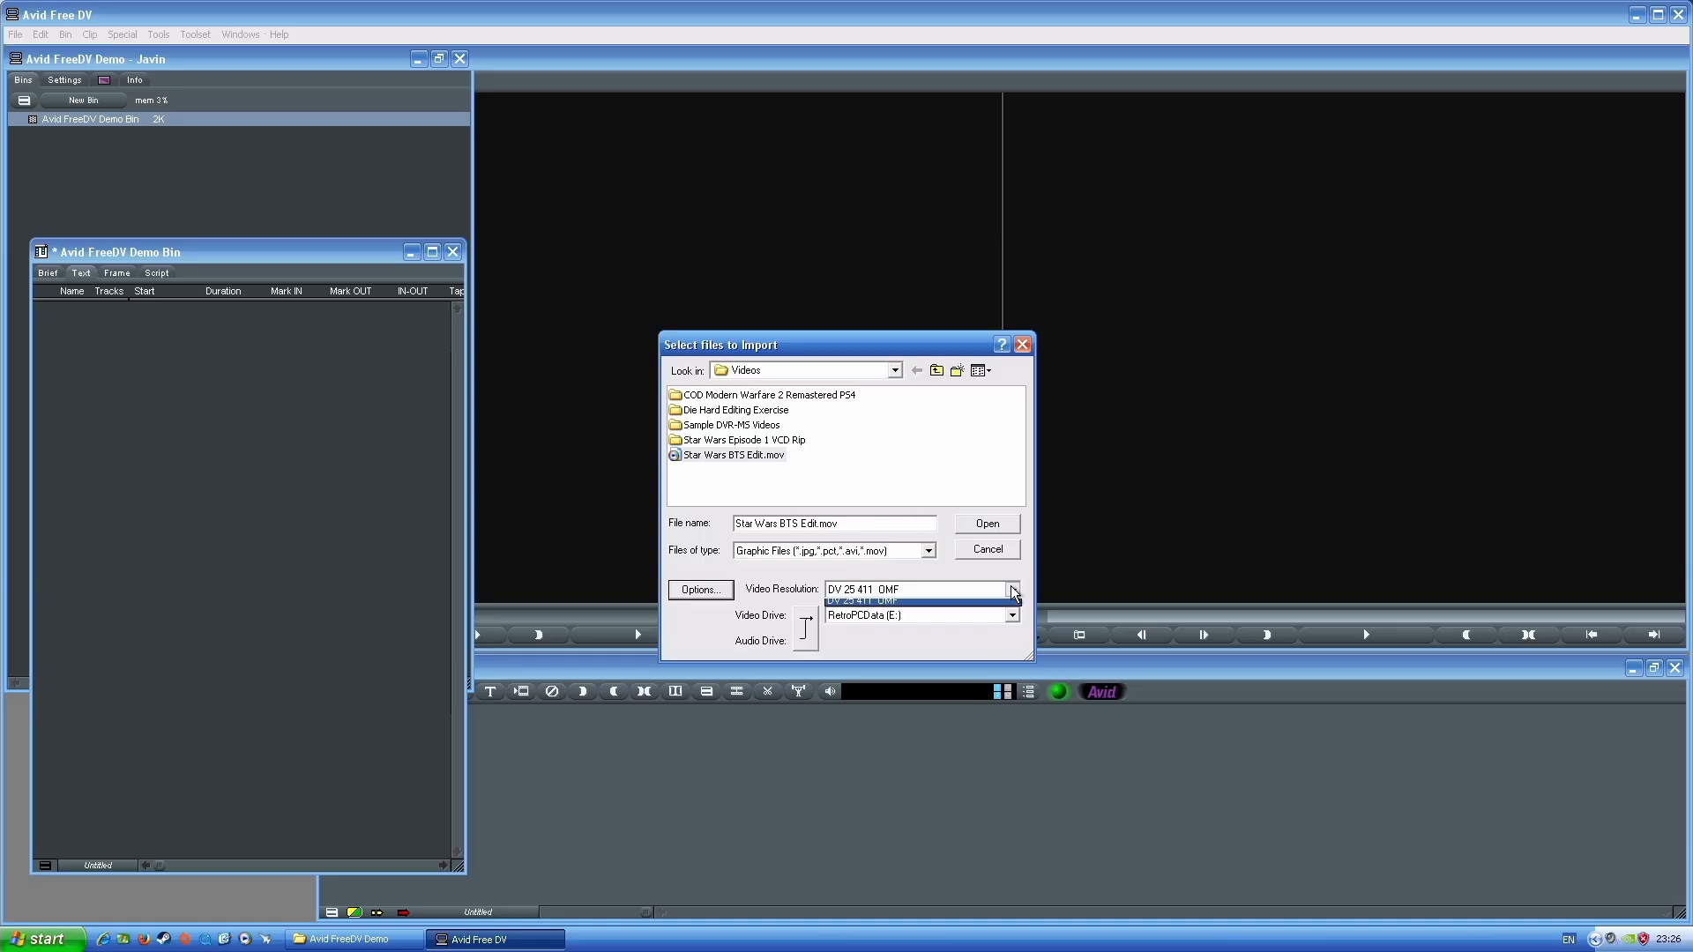
pyautogui.click(935, 586)
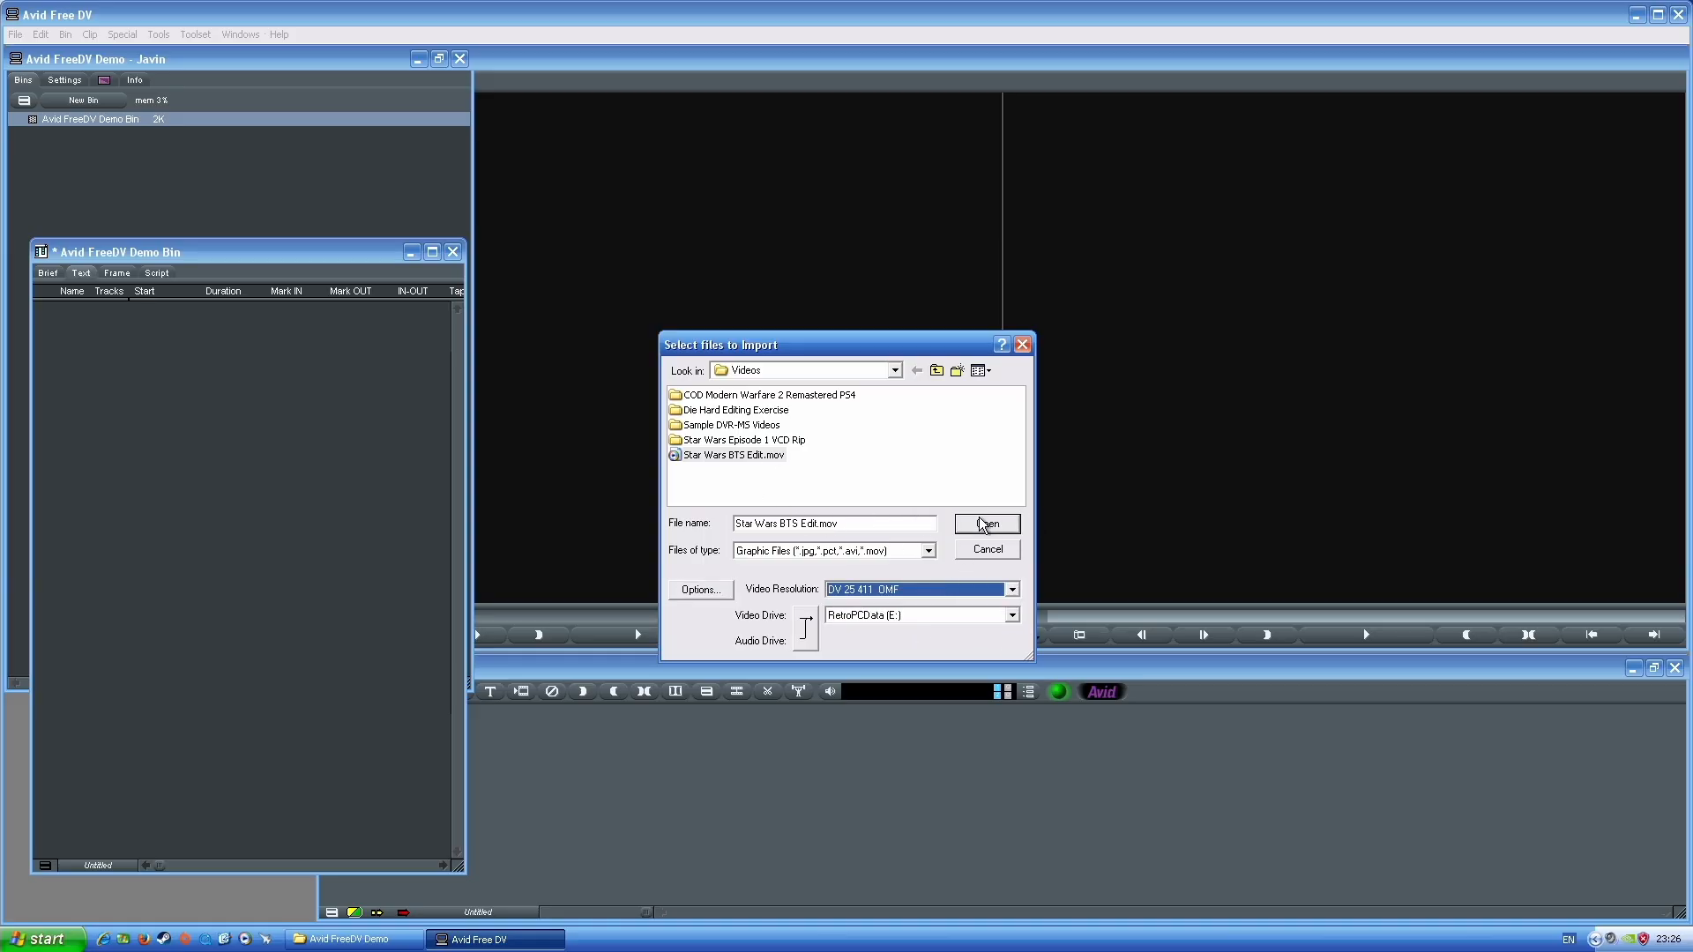
pyautogui.click(981, 533)
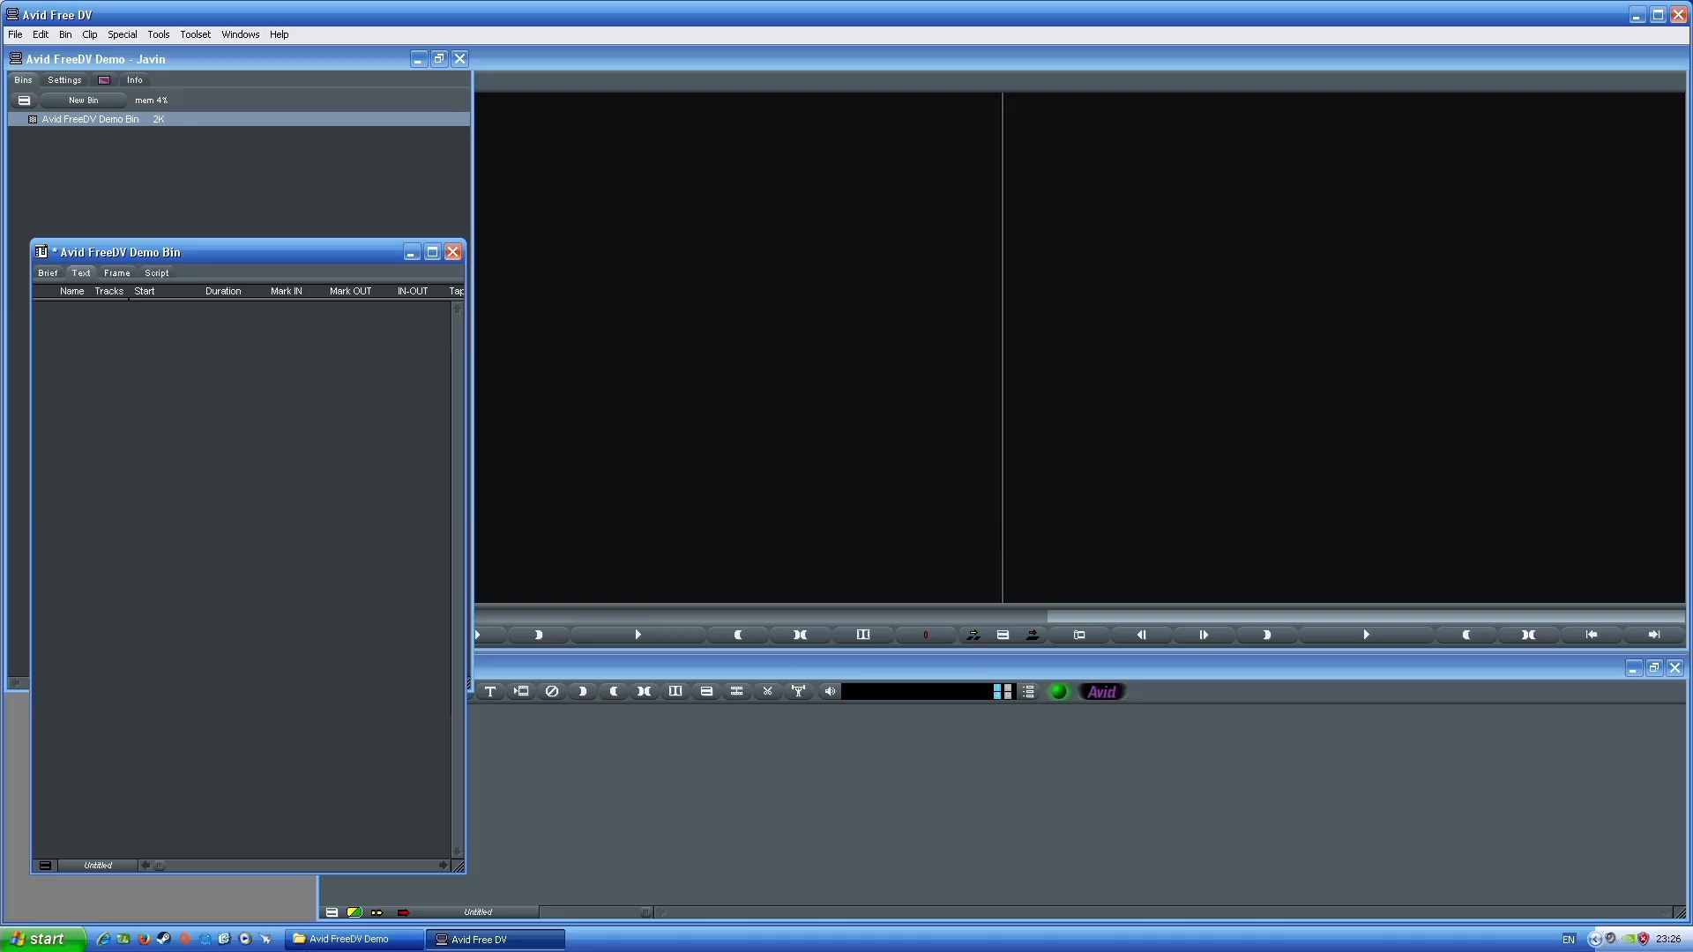
# Switch to Windows Explorer and copy Star Wars Episode I BTS.avf and Star Wars Episode III BTS.avf from the AvidFreeDV_NTSC_Test folder
pyautogui.click(348, 939)
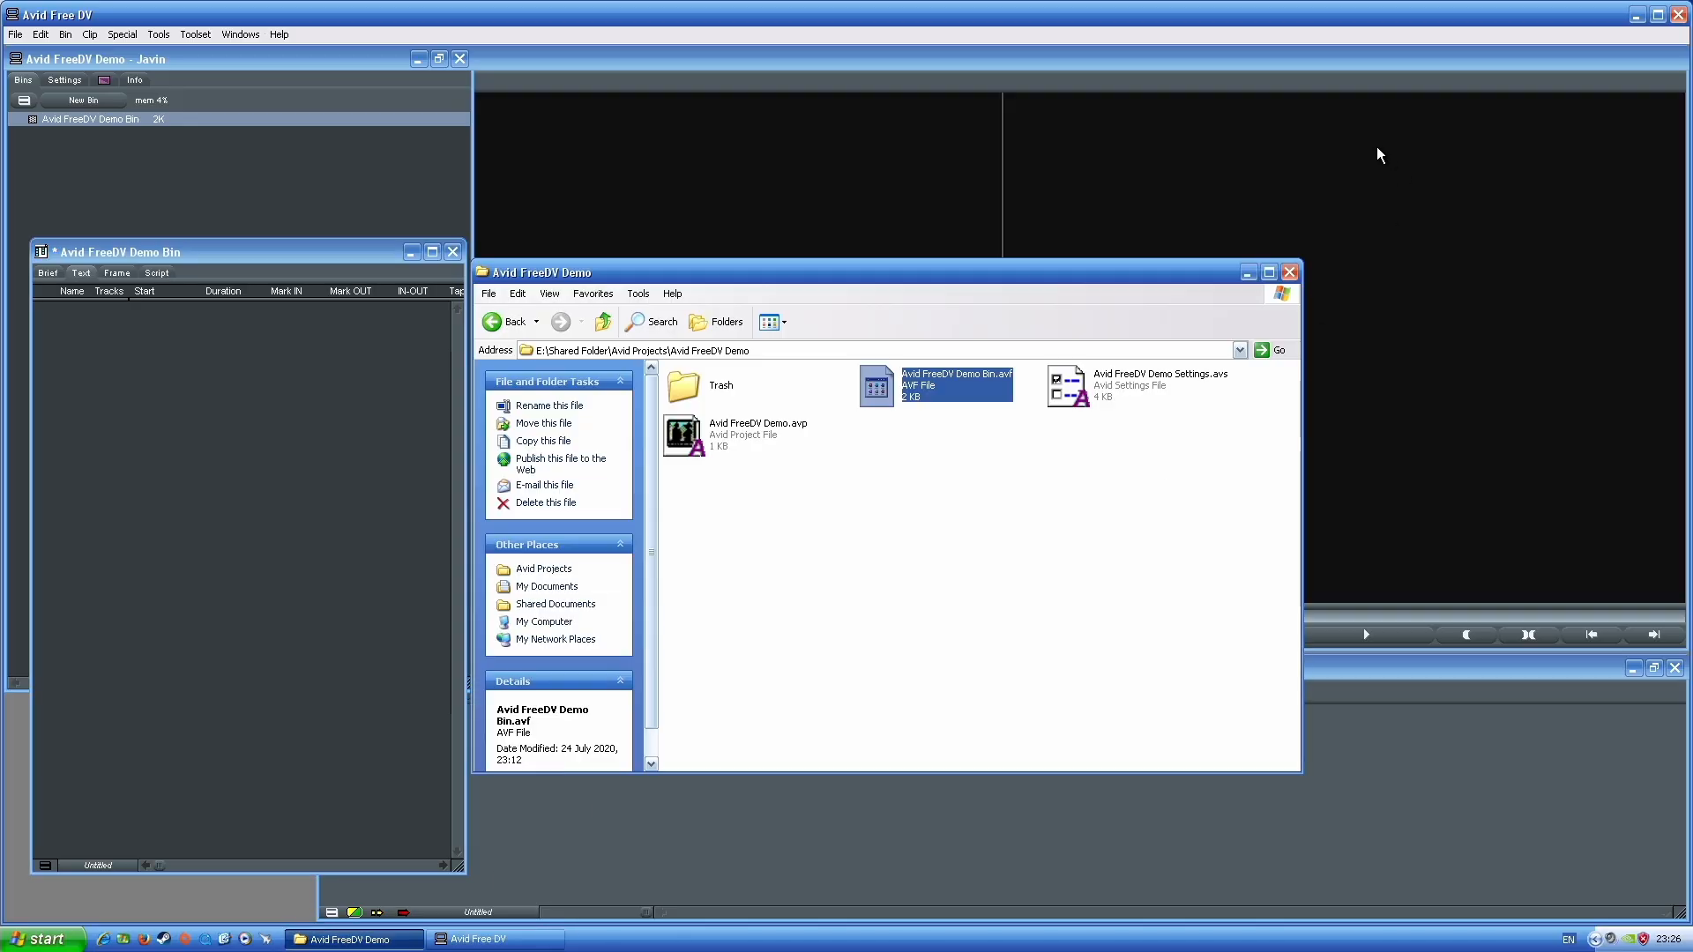
pyautogui.click(604, 322)
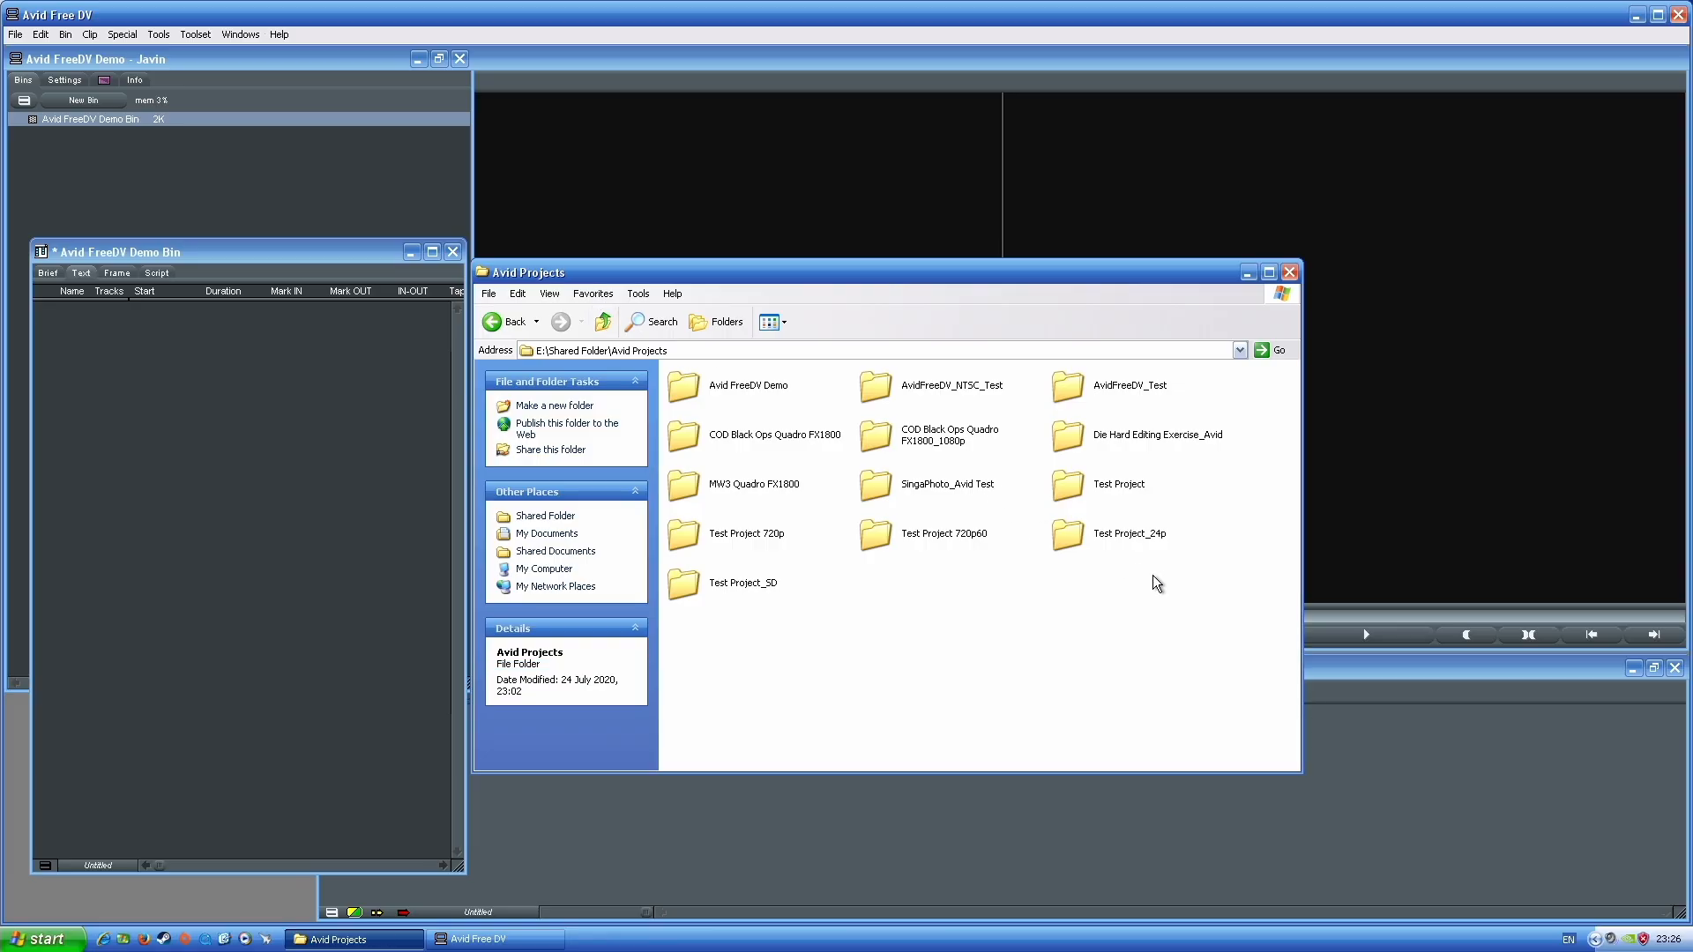
pyautogui.doubleClick(929, 389)
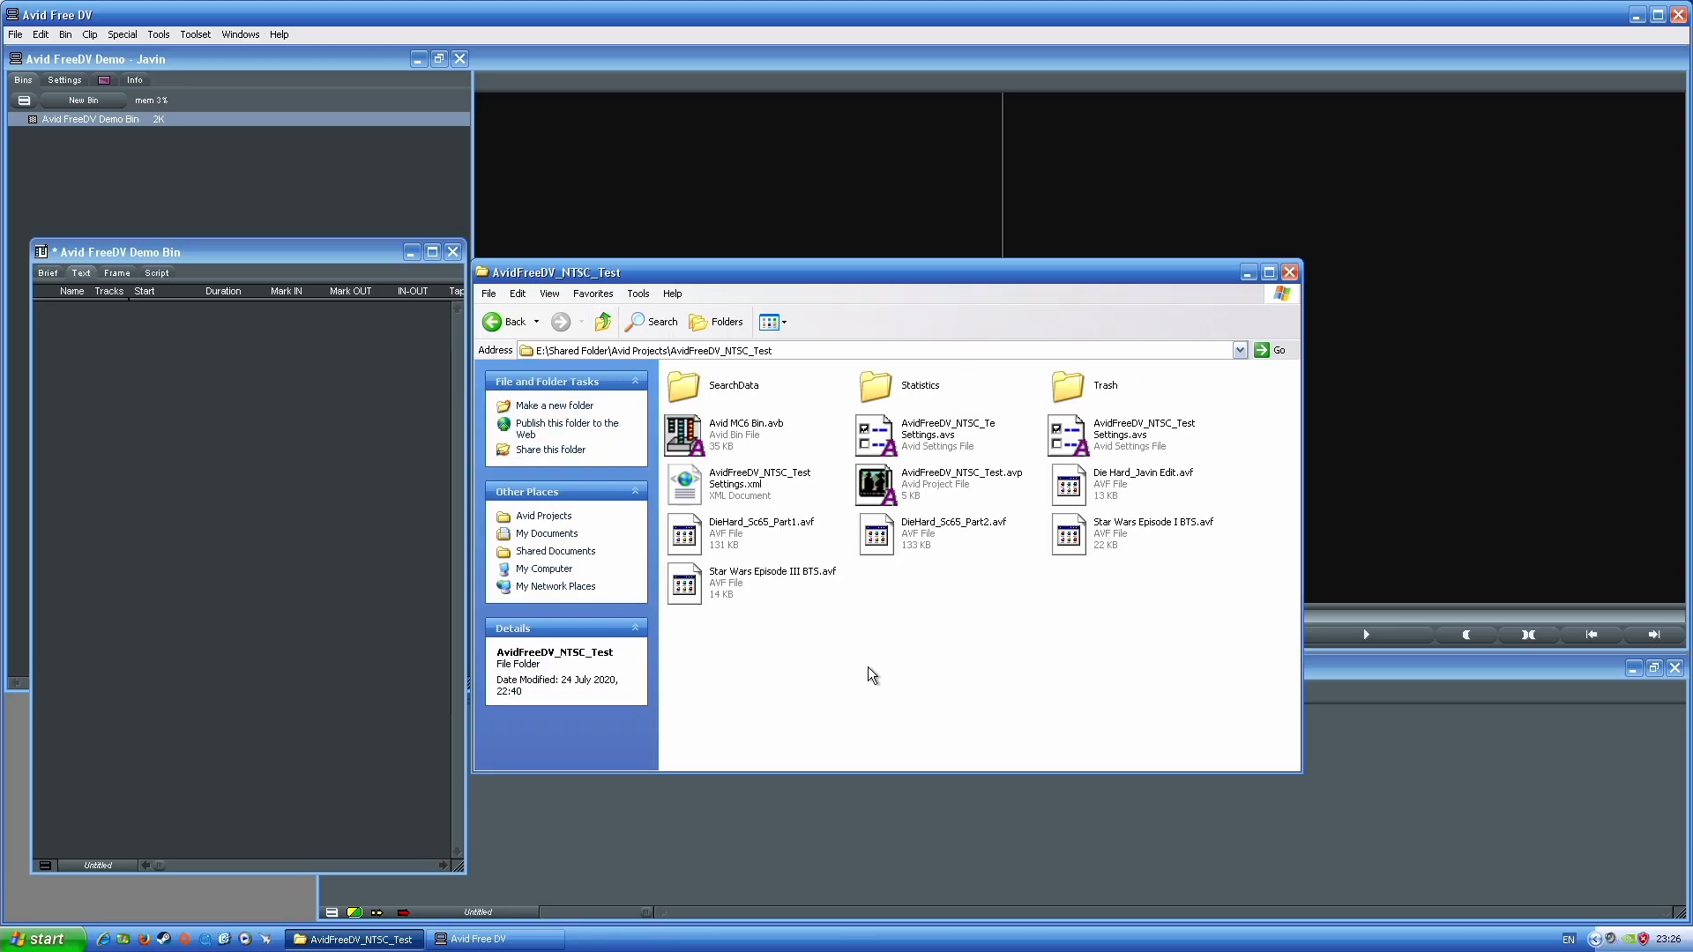
pyautogui.click(776, 582)
pyautogui.keyDown('ctrl'); pyautogui.click(1110, 536); pyautogui.keyUp('ctrl')
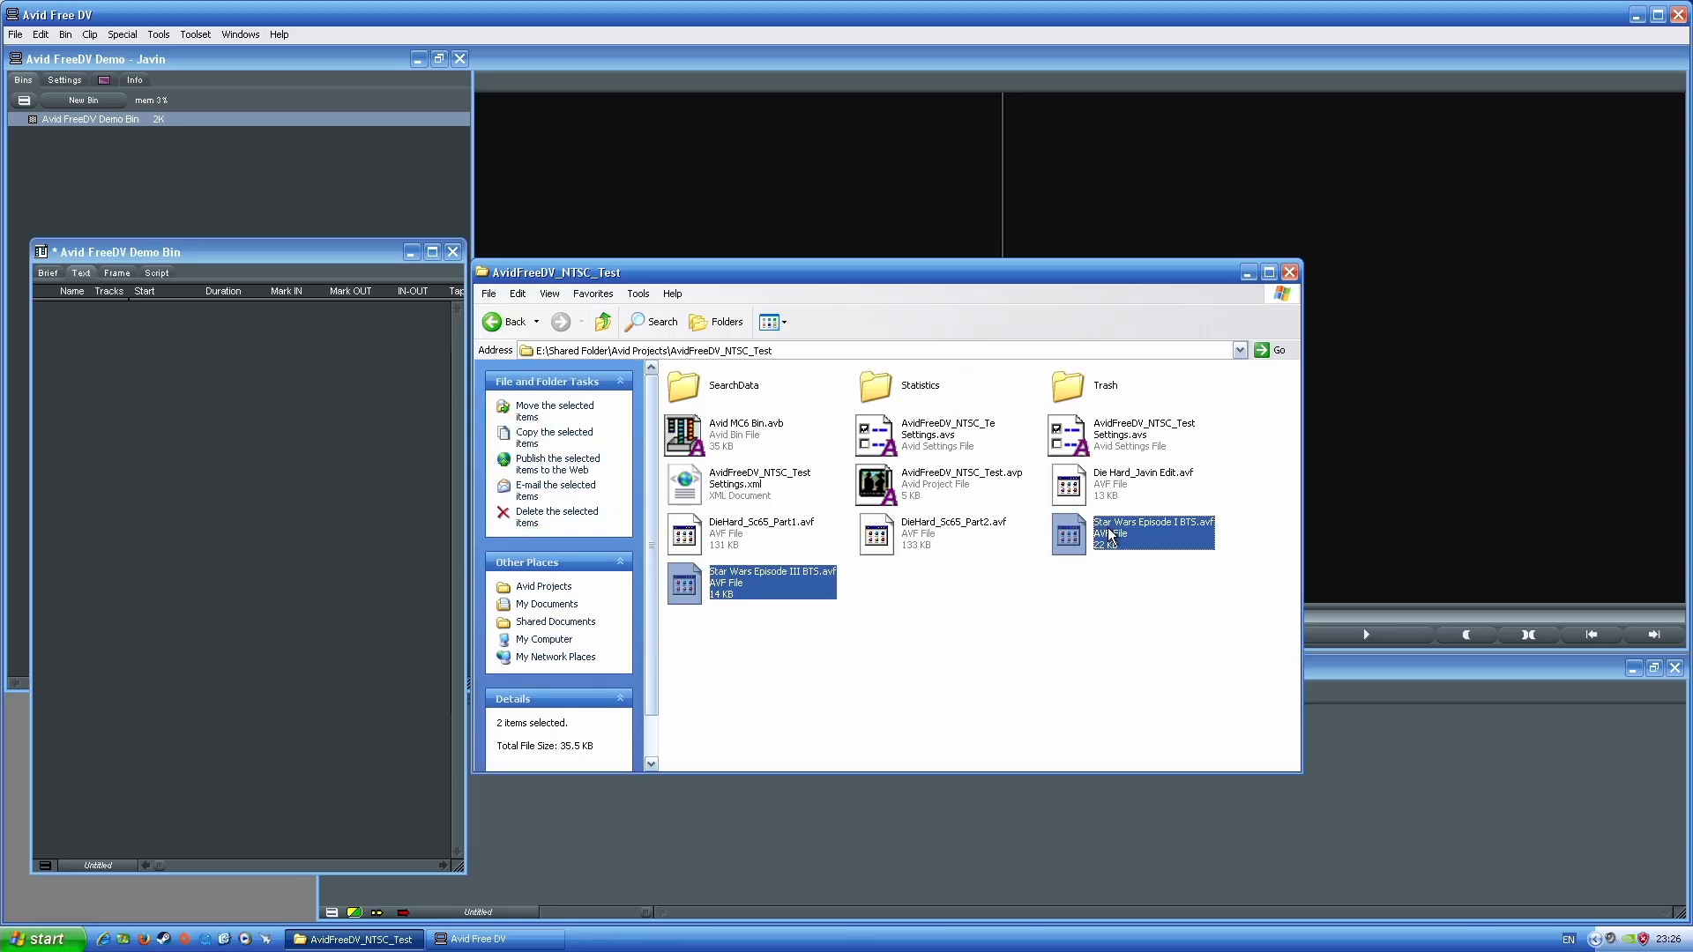
# Paste the two copied Star Wars bin files into the Avid FreeDV Demo project folder
pyautogui.click(604, 322)
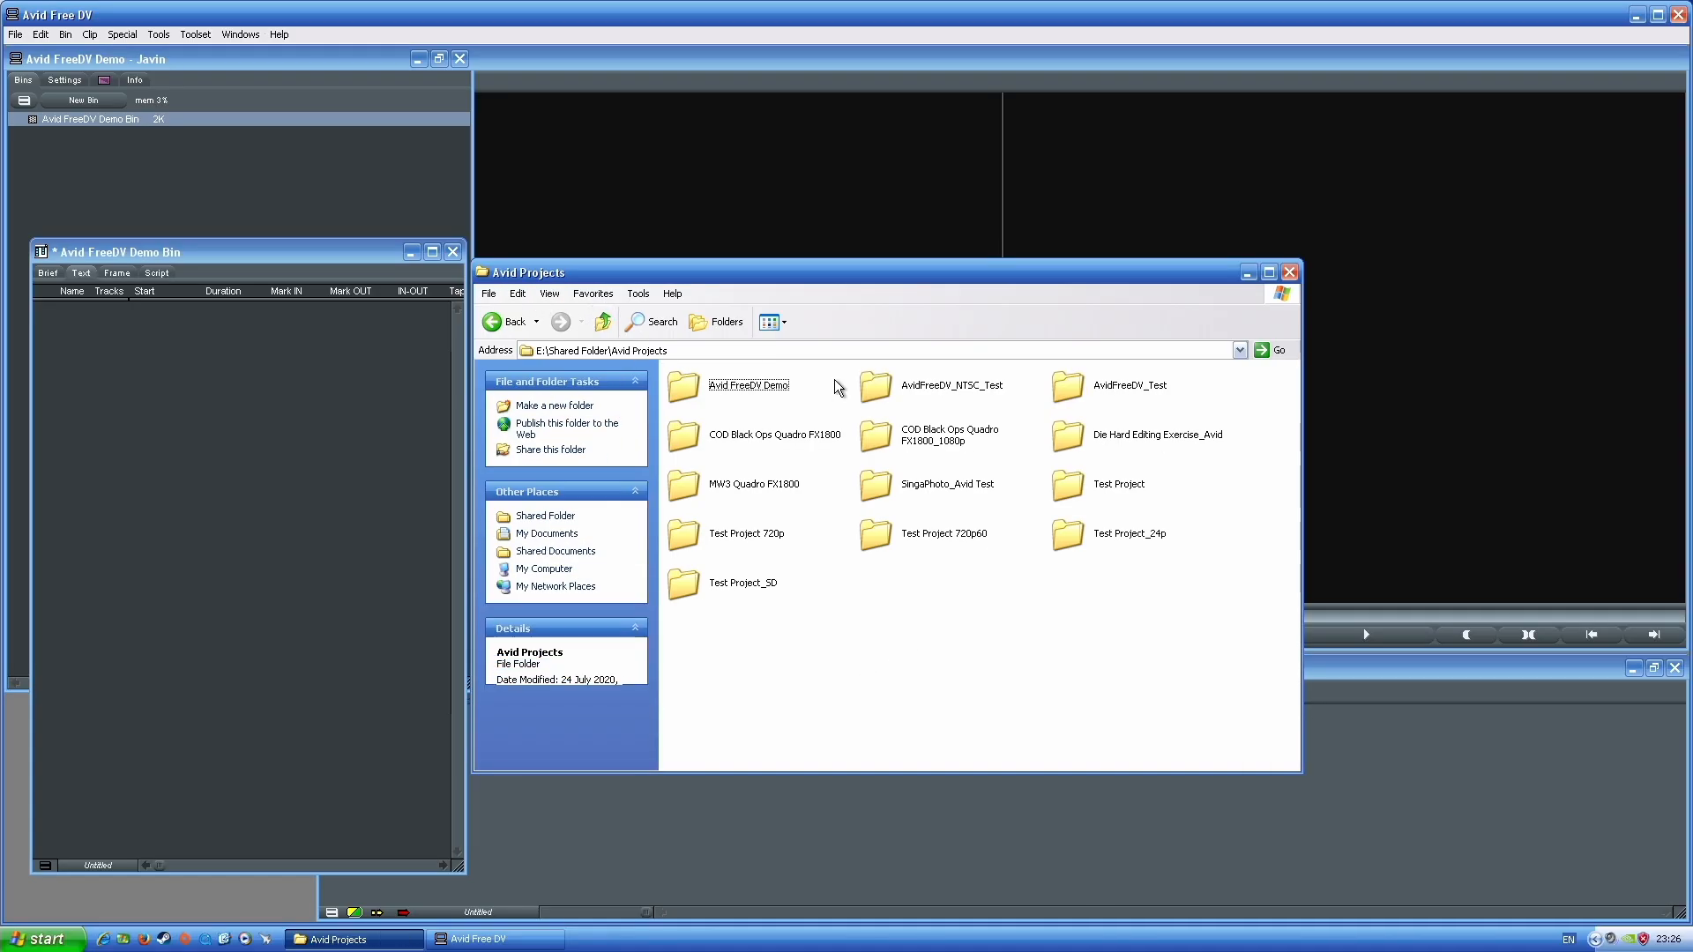
pyautogui.doubleClick(1109, 394)
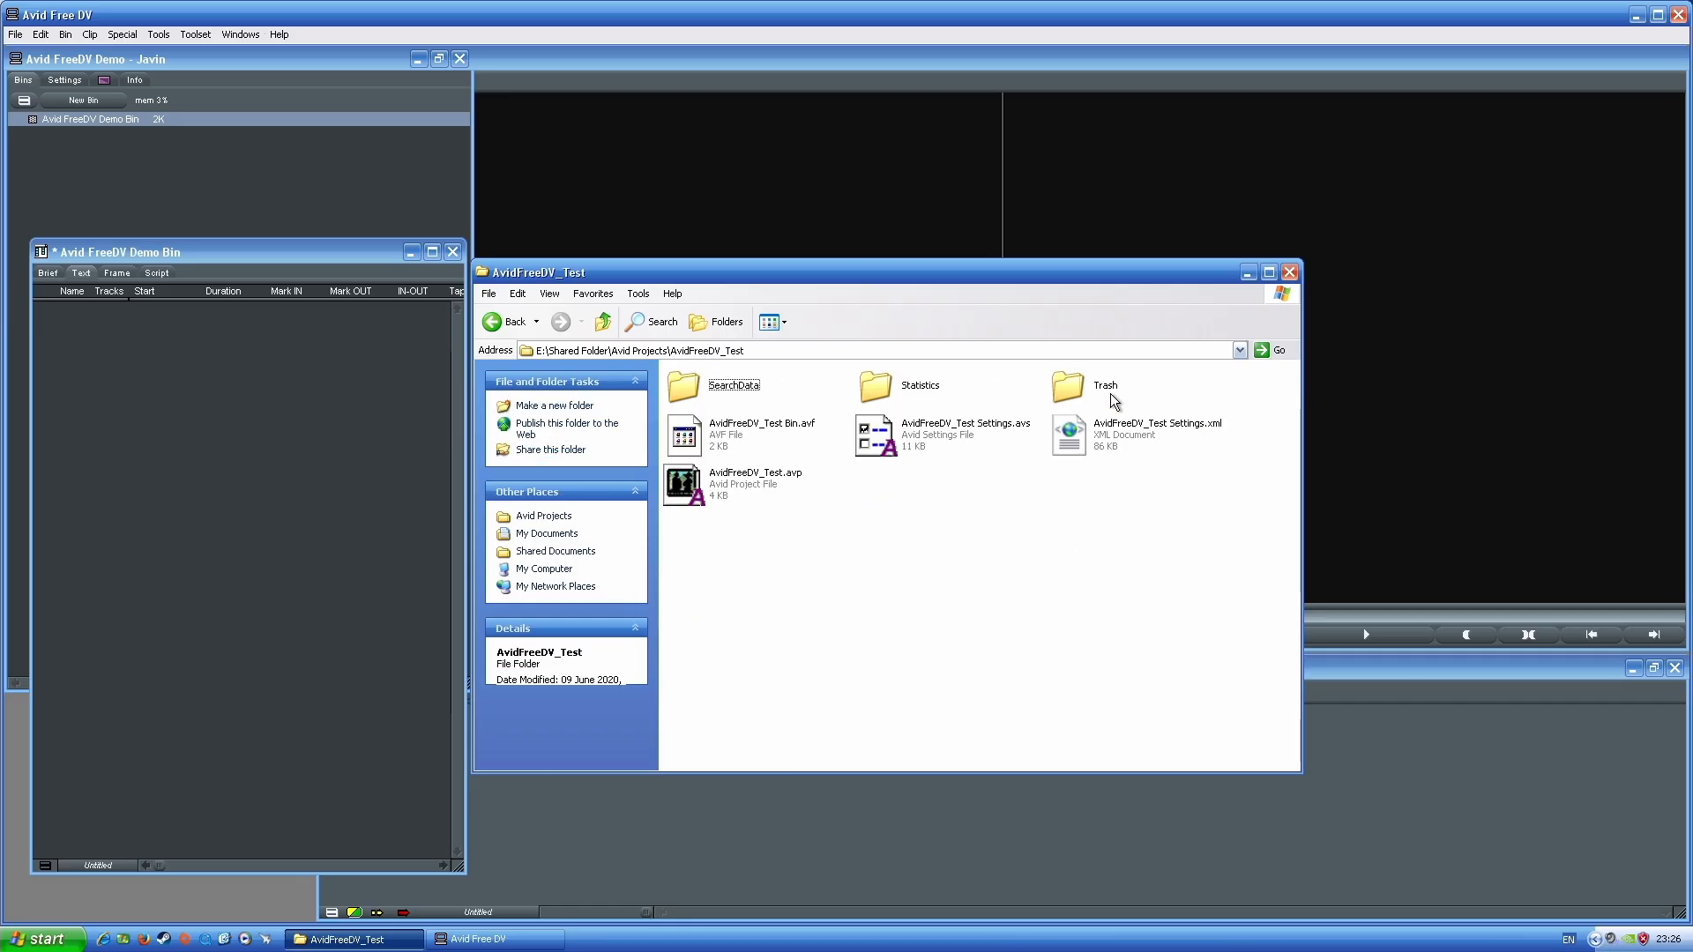
pyautogui.click(593, 322)
pyautogui.doubleClick(713, 381)
pyautogui.hotkey('ctrl', 'v')
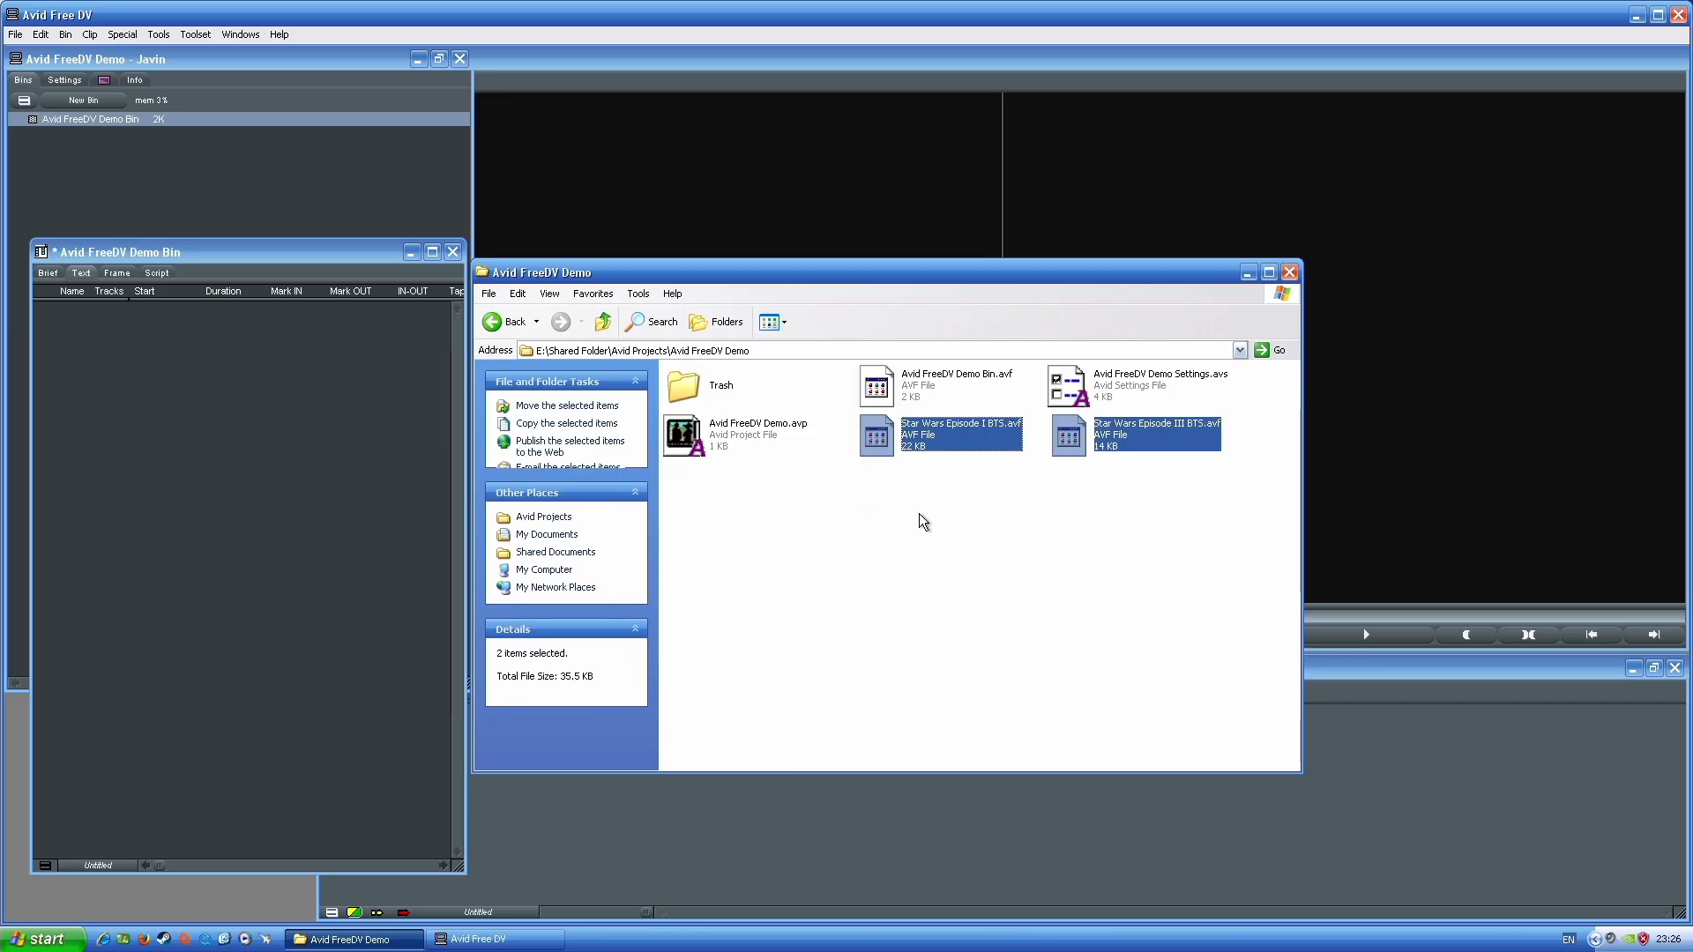
# Switch back to Avid Free DV, open the Star Wars Episode I BTS bin to view its clips, and close it
pyautogui.click(300, 157)
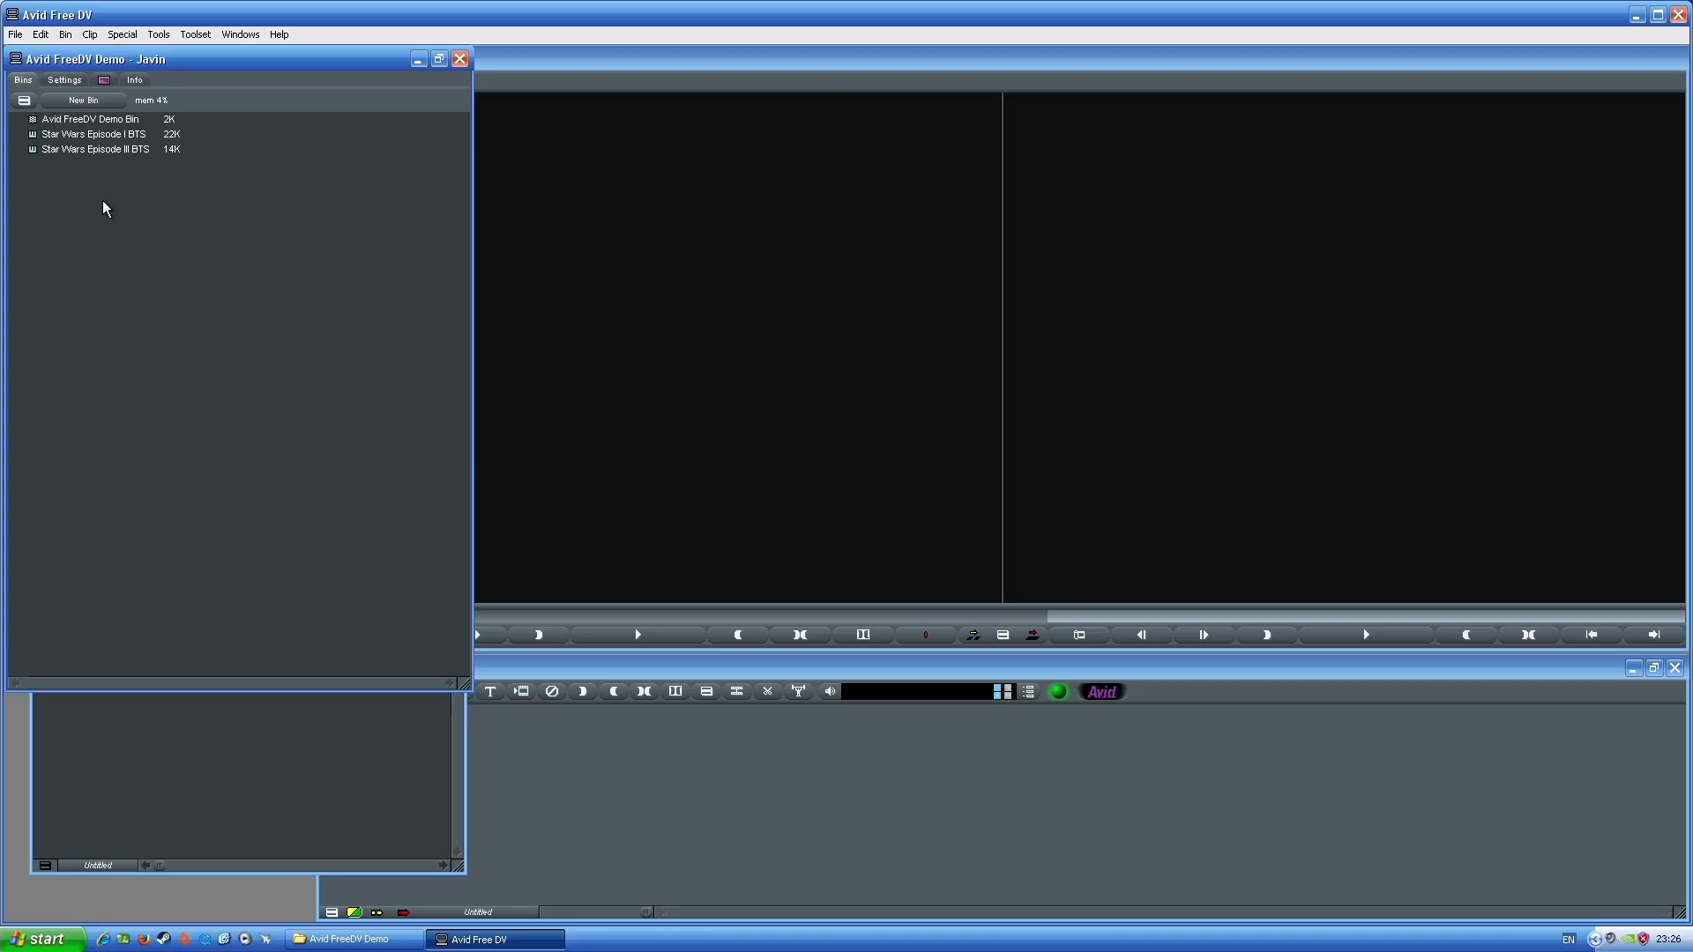
pyautogui.click(229, 778)
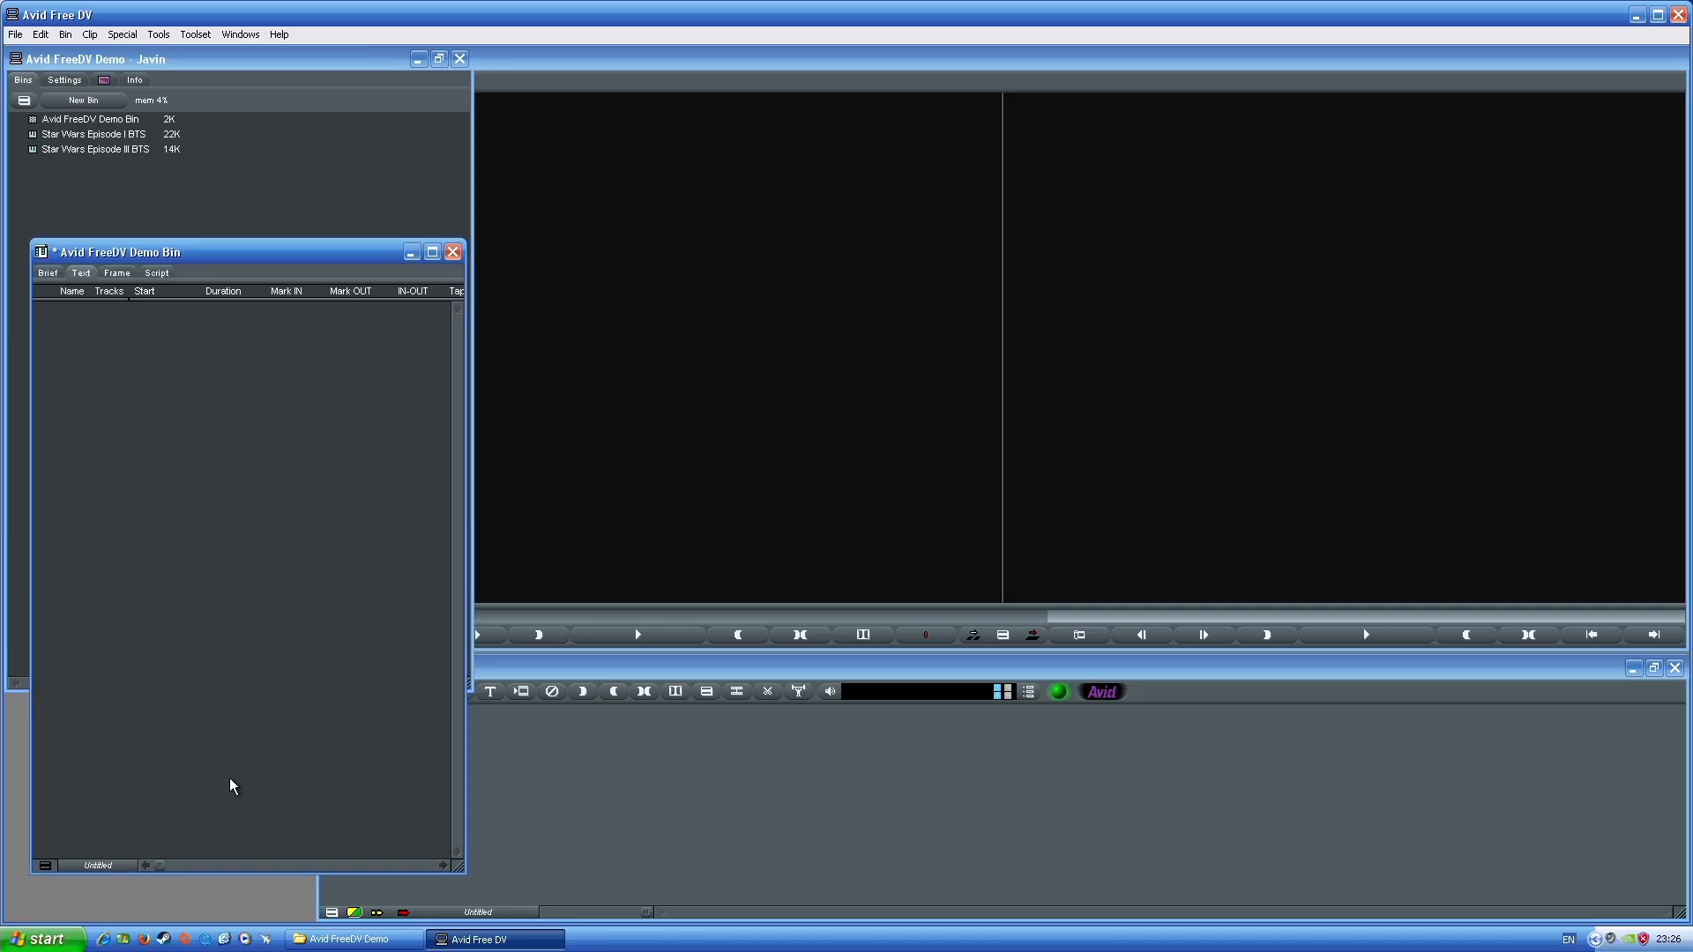
pyautogui.click(257, 208)
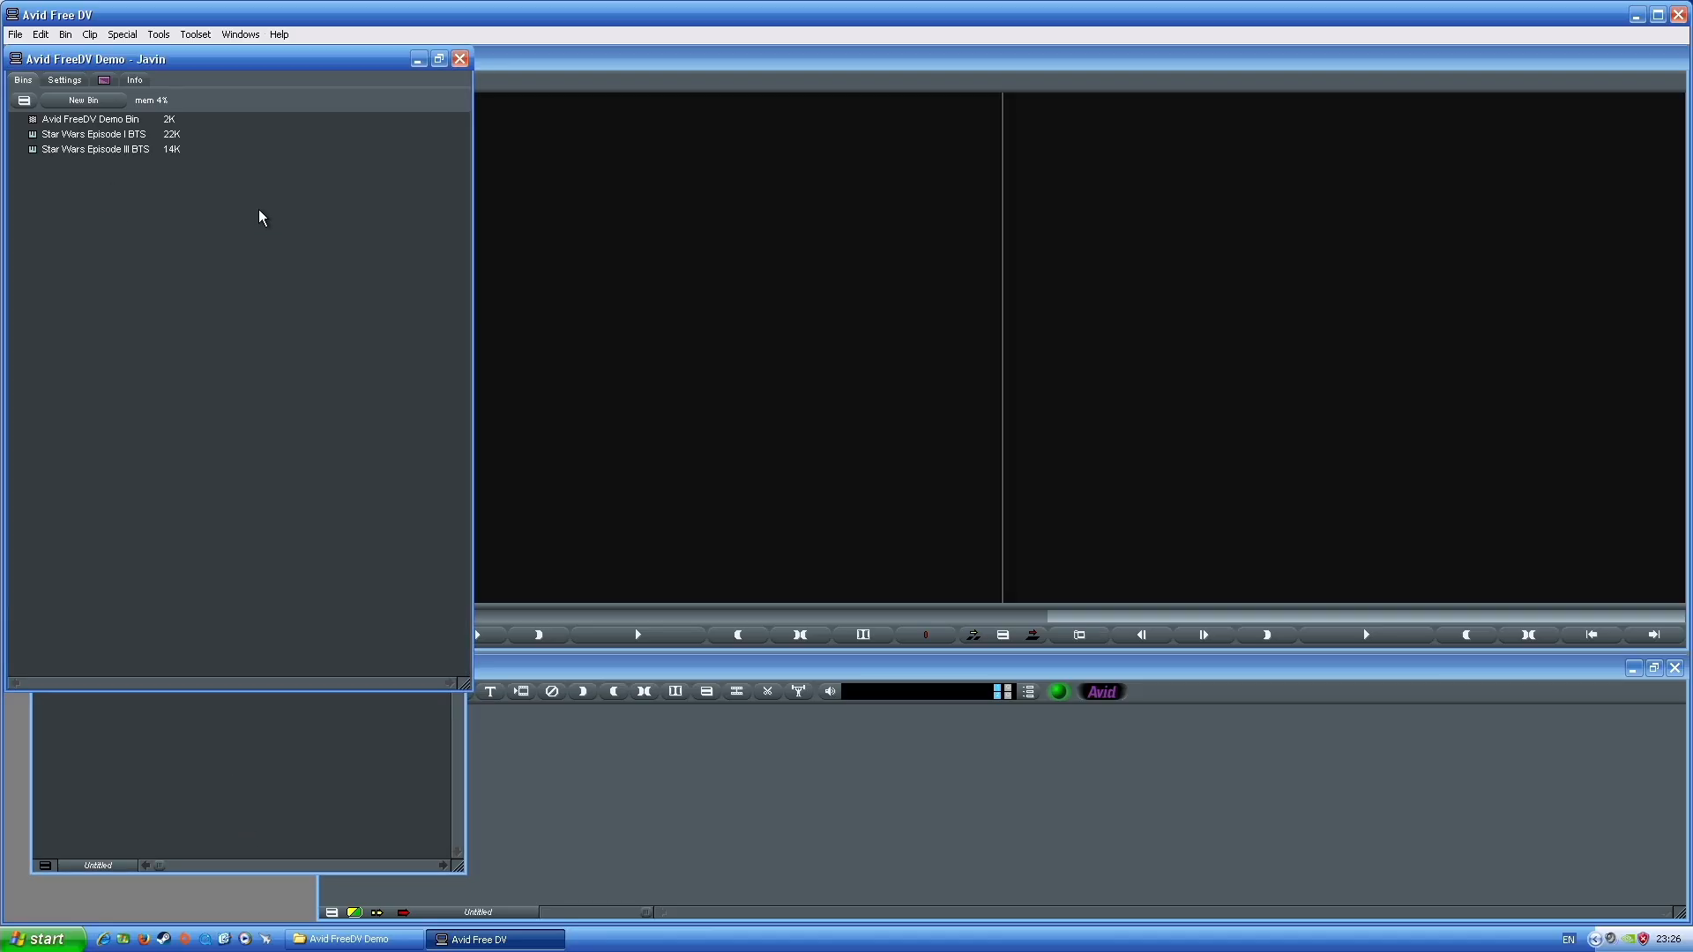
pyautogui.doubleClick(33, 134)
pyautogui.moveTo(306, 131); pyautogui.dragTo(268, 296)
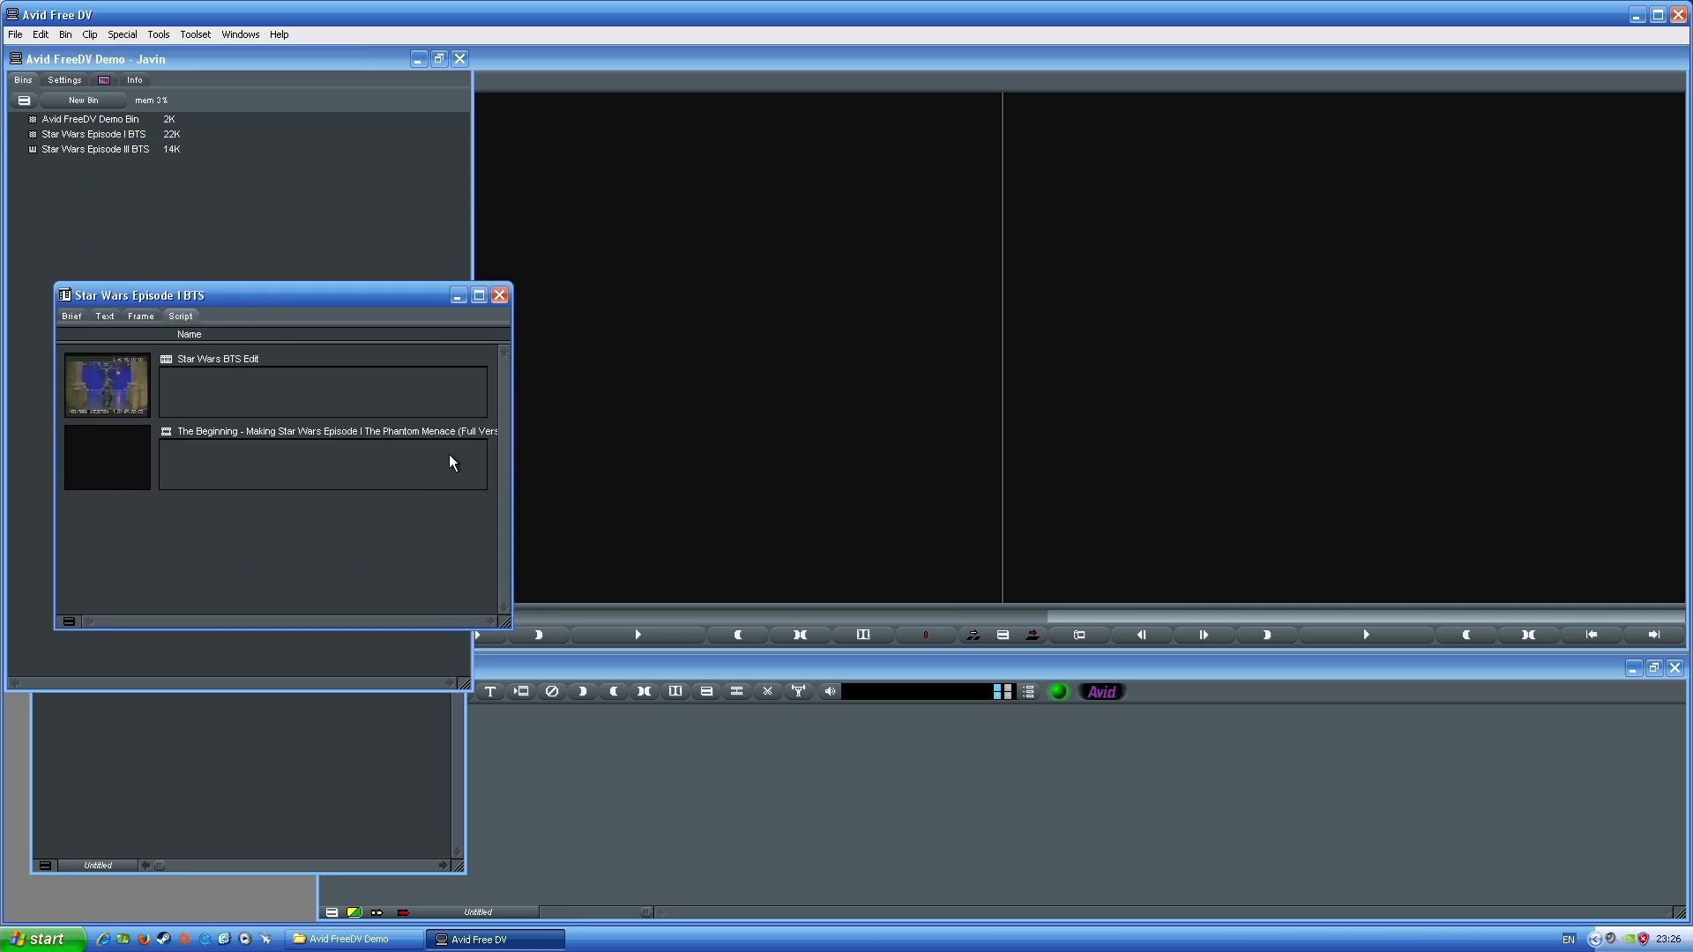
pyautogui.click(499, 294)
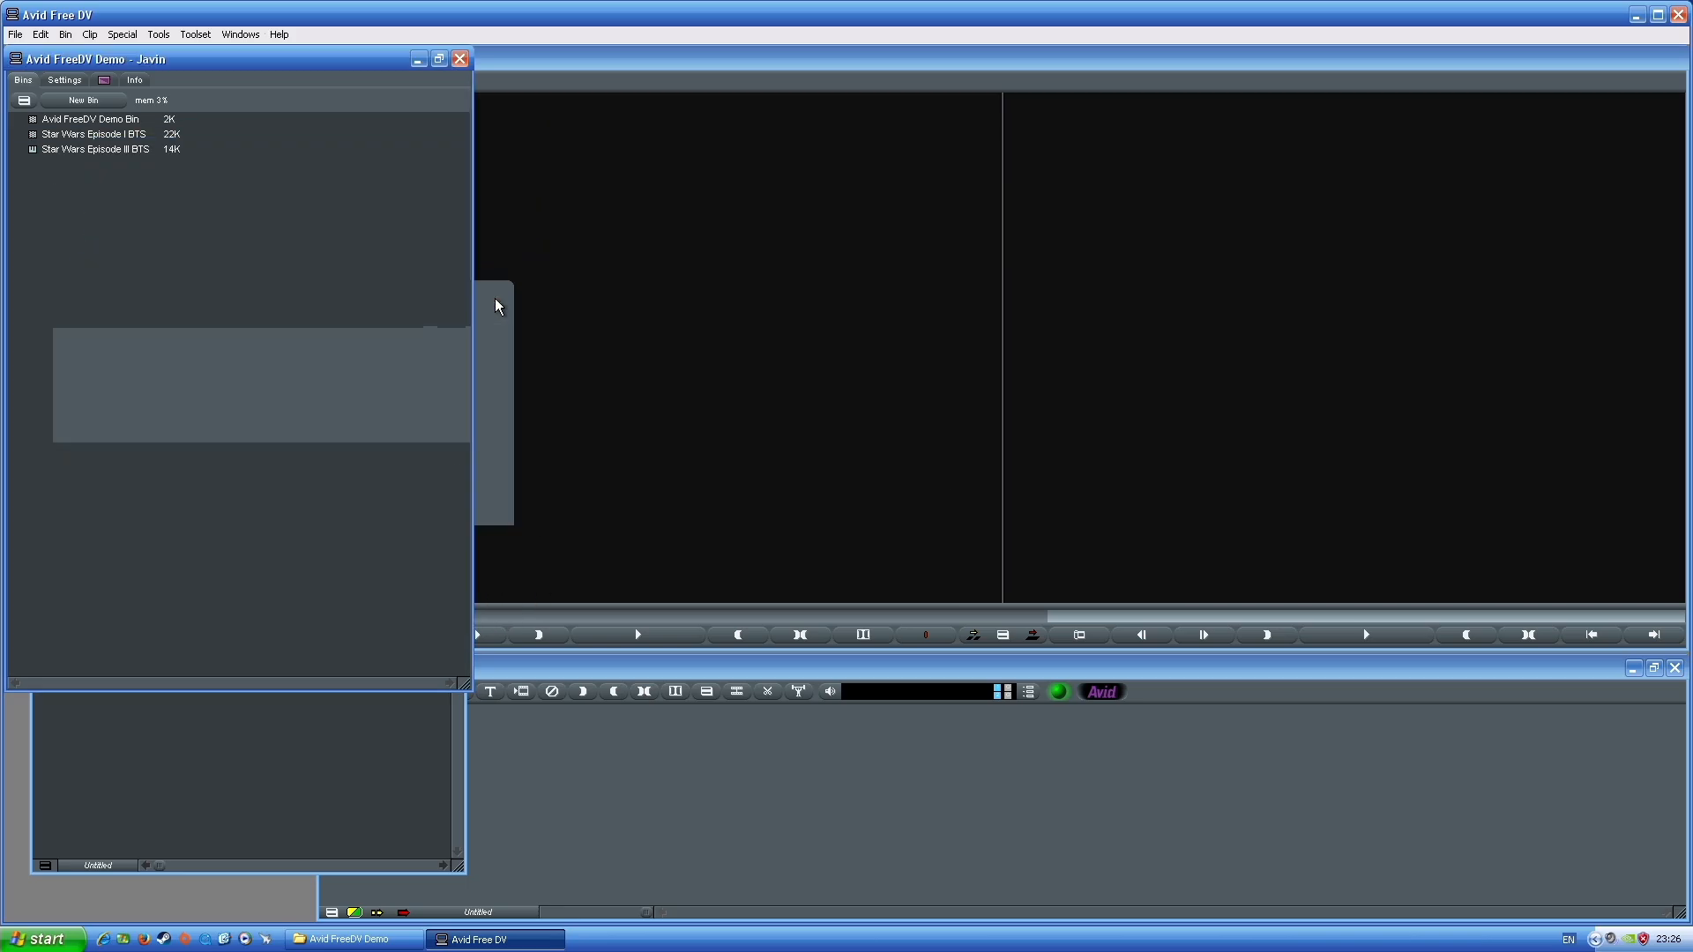
# Open the Star Wars Episode III BTS bin, examine its clips in the Text, Frame, Brief and Script views, and close it
pyautogui.doubleClick(33, 150)
pyautogui.moveTo(198, 518); pyautogui.dragTo(290, 381)
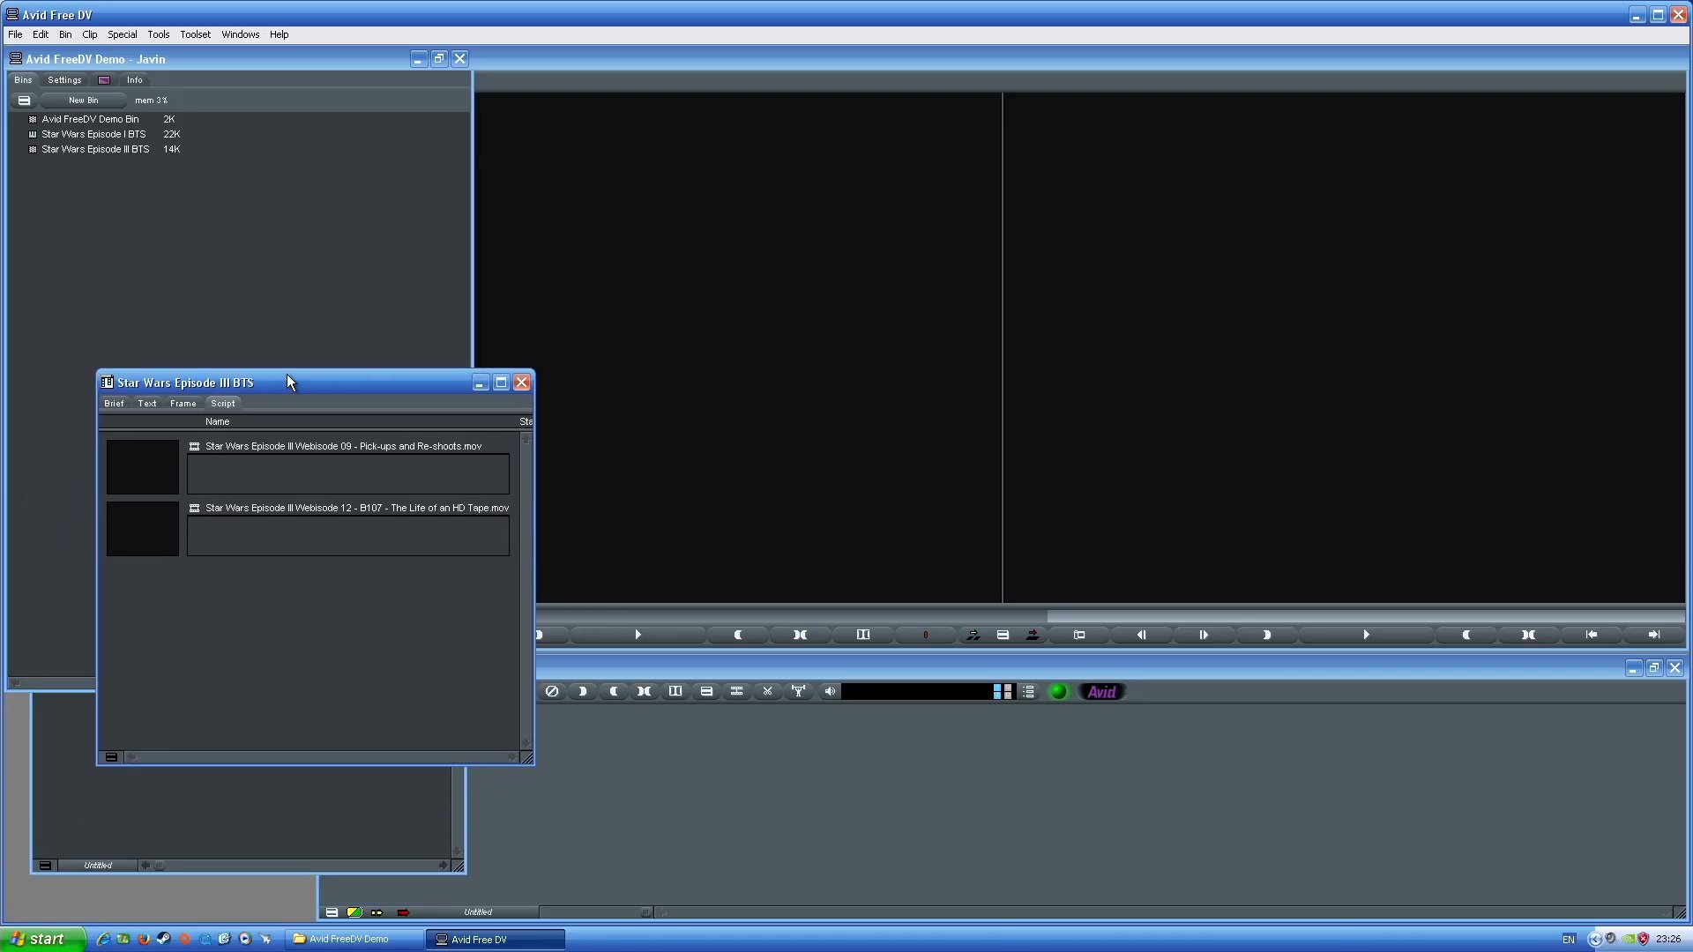
pyautogui.click(151, 404)
pyautogui.click(186, 404)
pyautogui.click(114, 403)
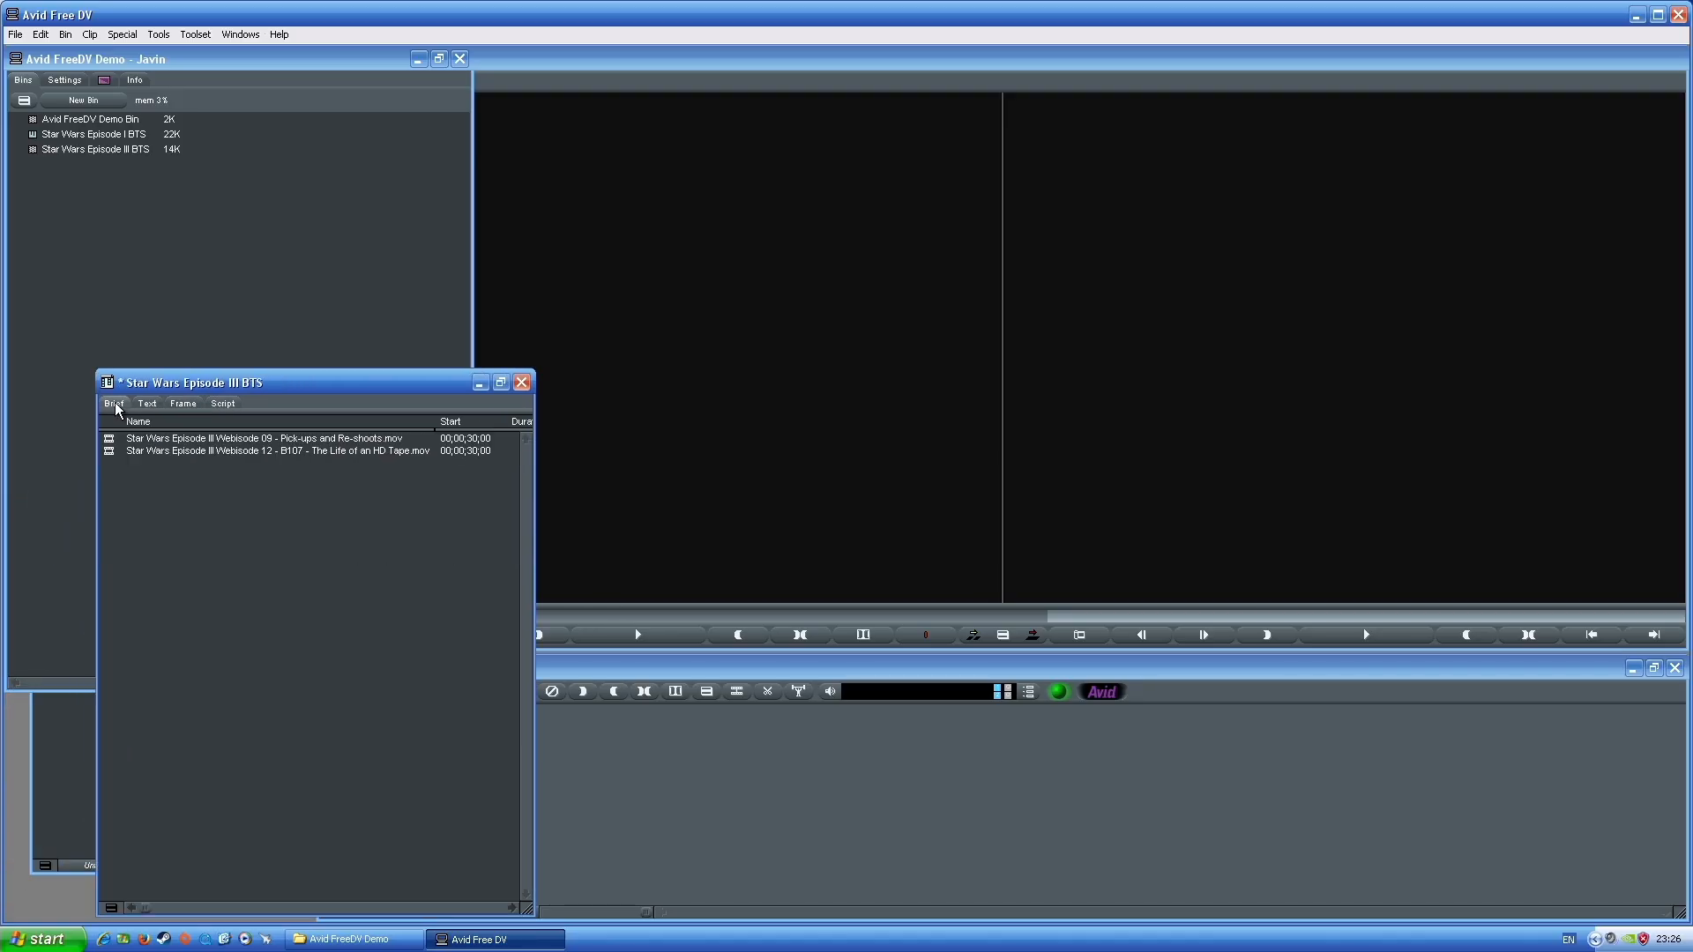
pyautogui.click(184, 404)
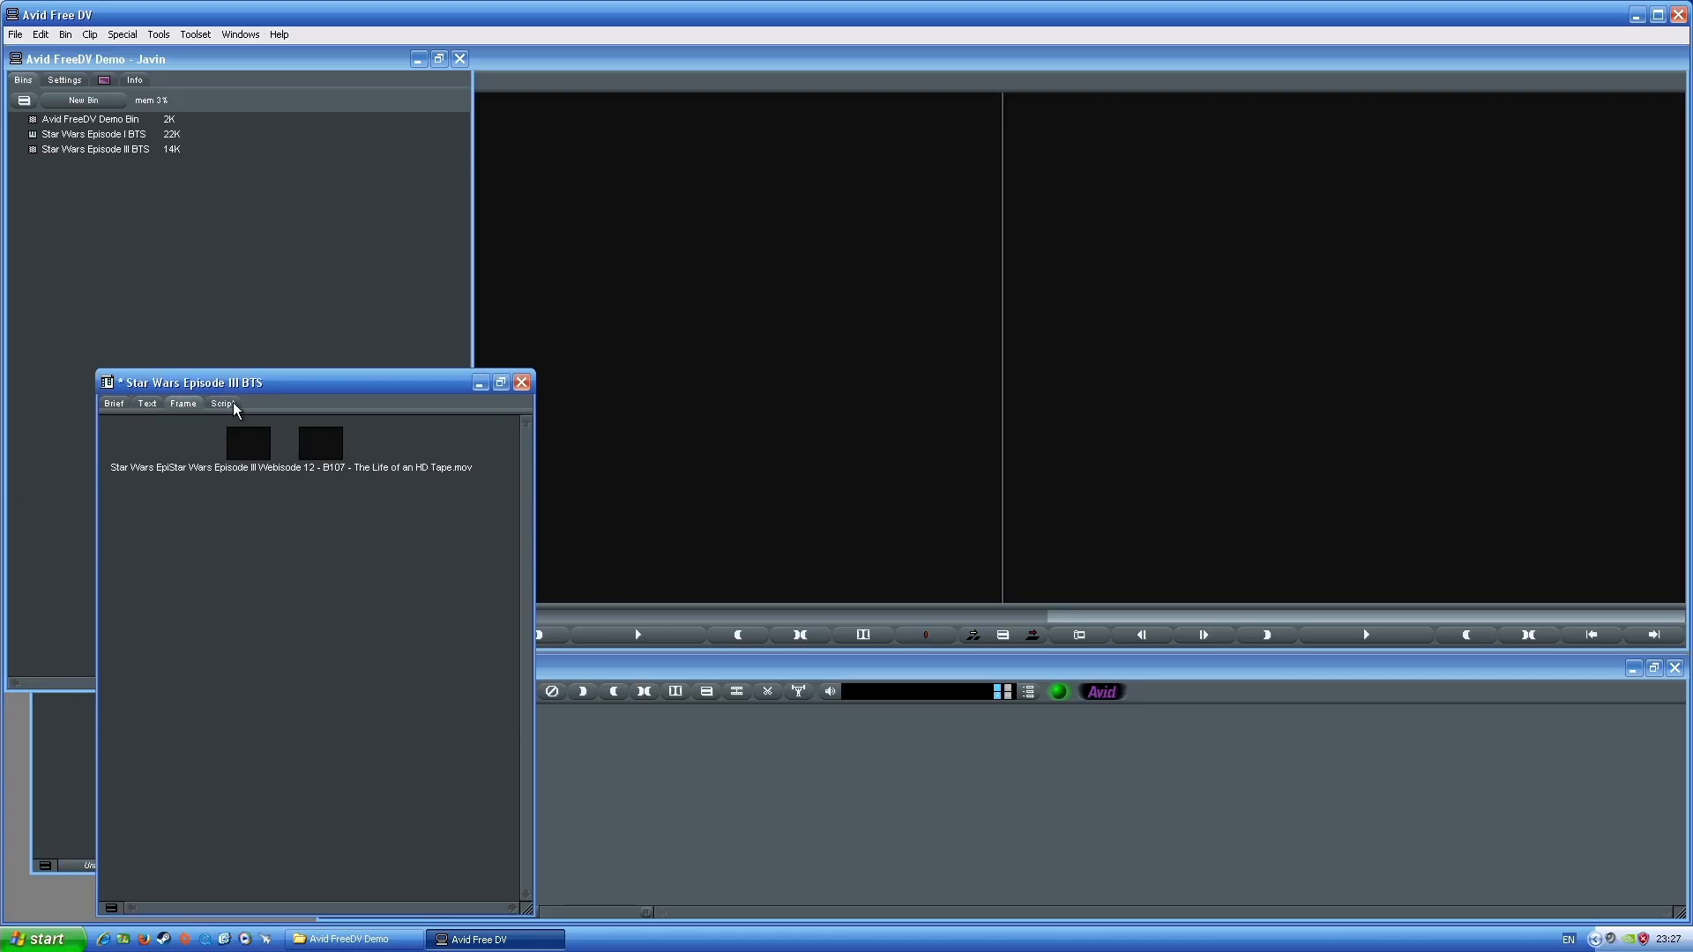
pyautogui.click(223, 403)
pyautogui.click(522, 381)
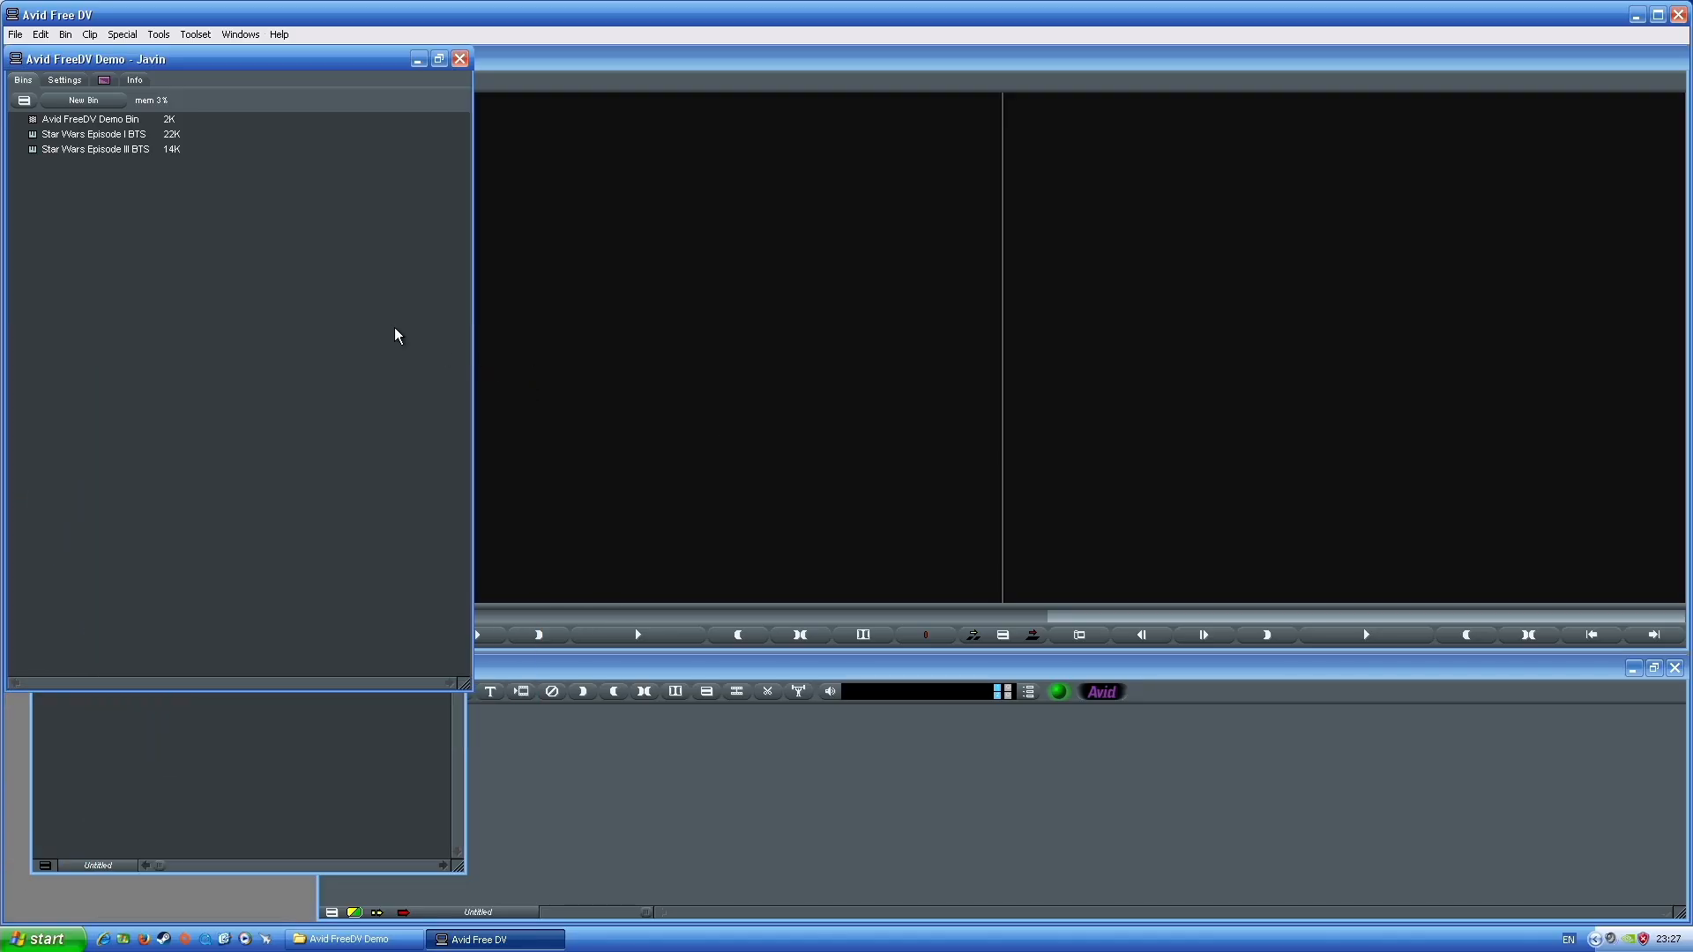
# Reopen the Star Wars Episode I BTS bin, enlarge its Script view window, and switch the bin to Text view
pyautogui.doubleClick(36, 134)
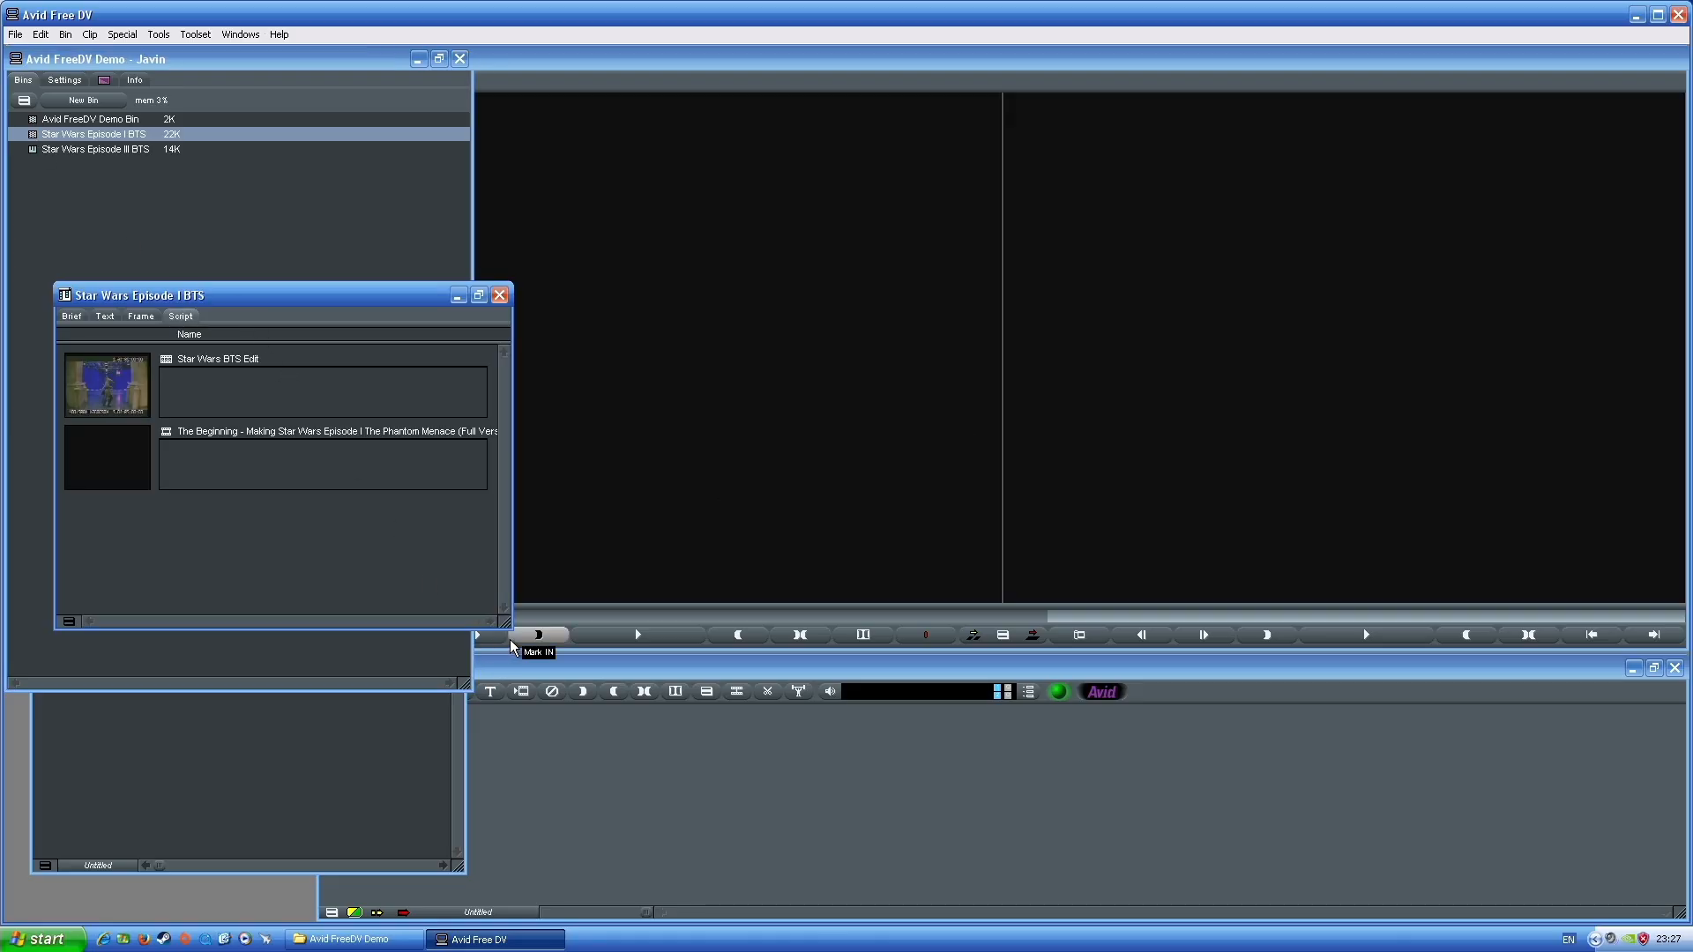
pyautogui.moveTo(507, 625); pyautogui.dragTo(713, 821)
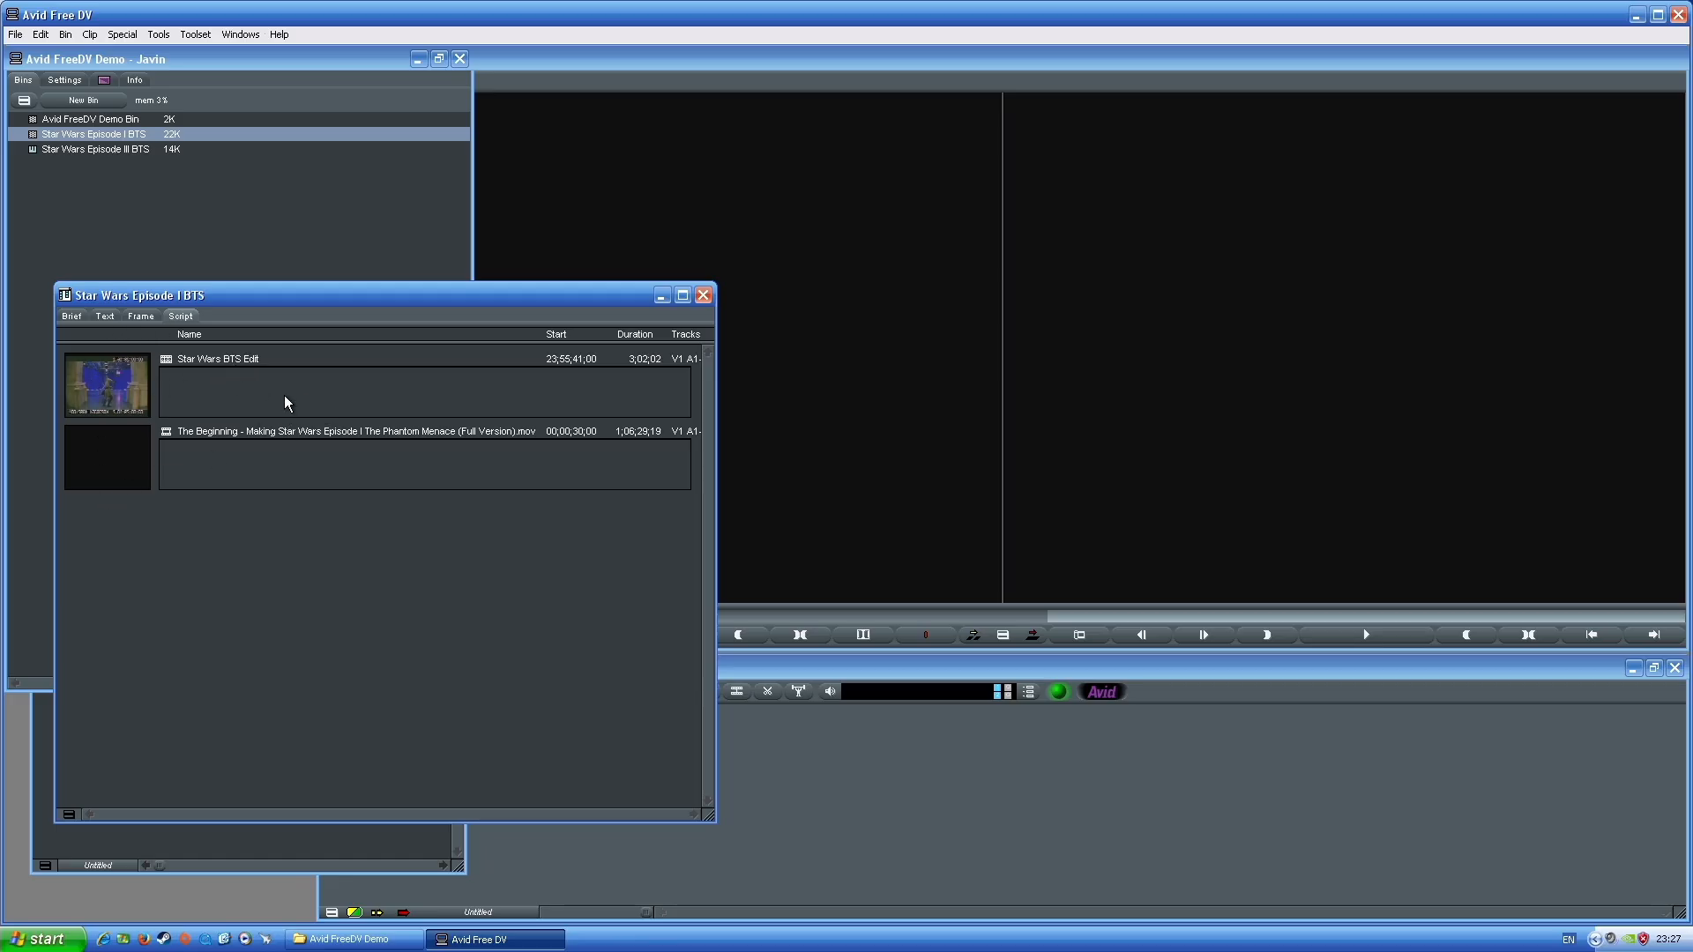
pyautogui.click(254, 400)
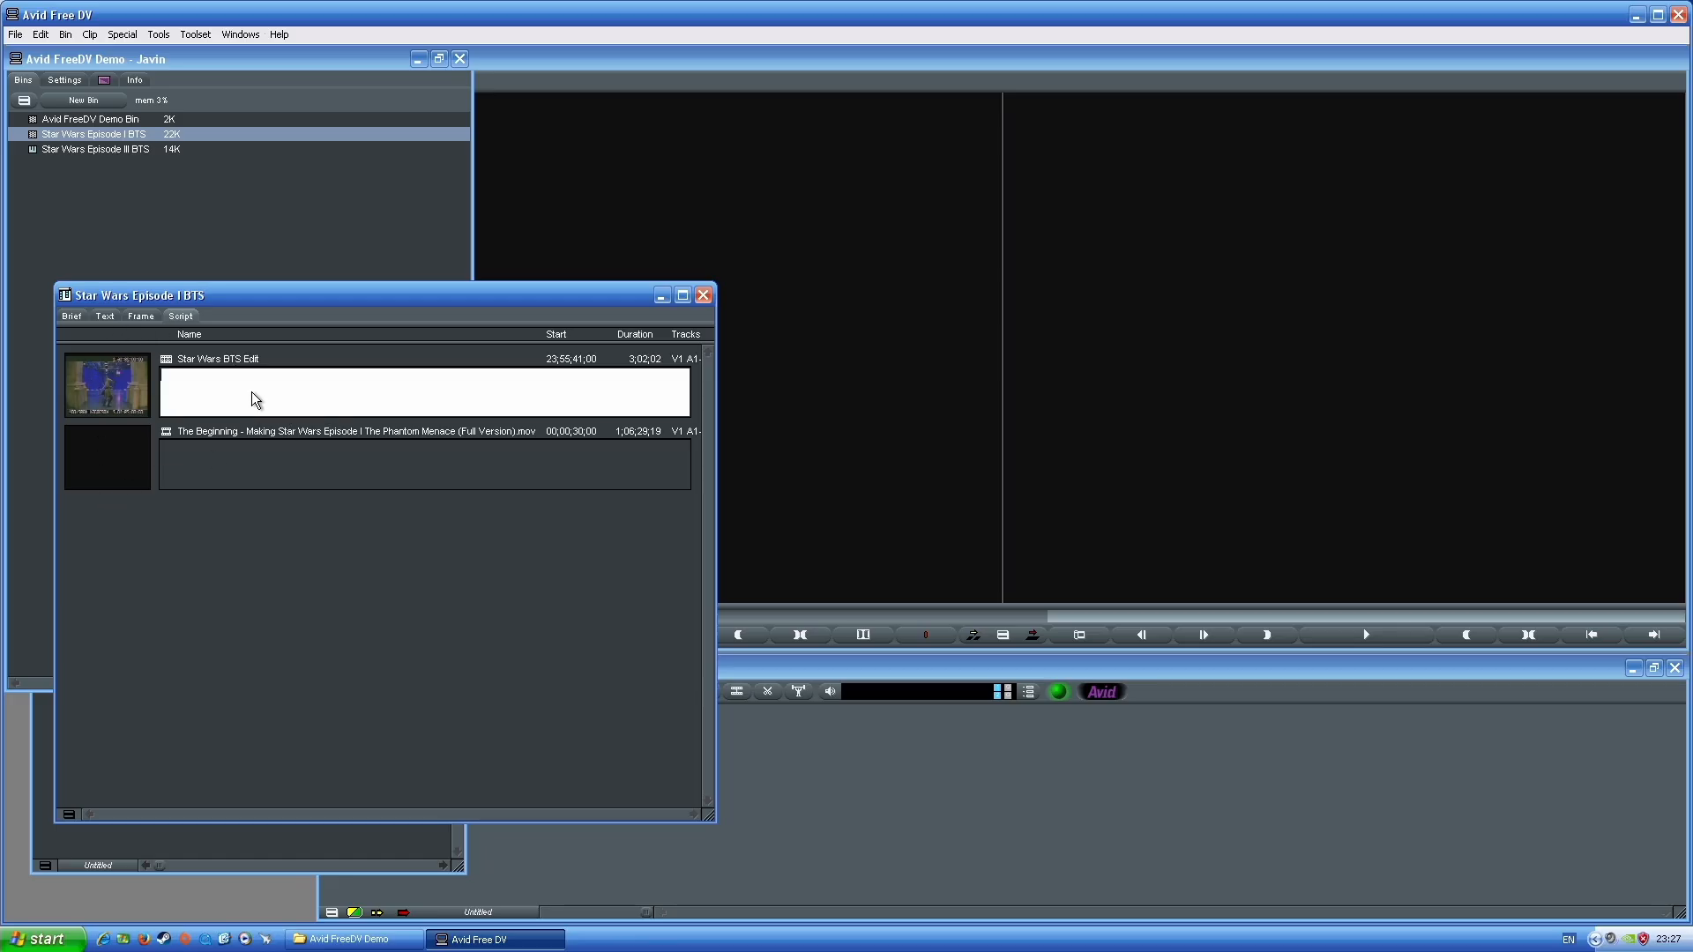
pyautogui.click(106, 315)
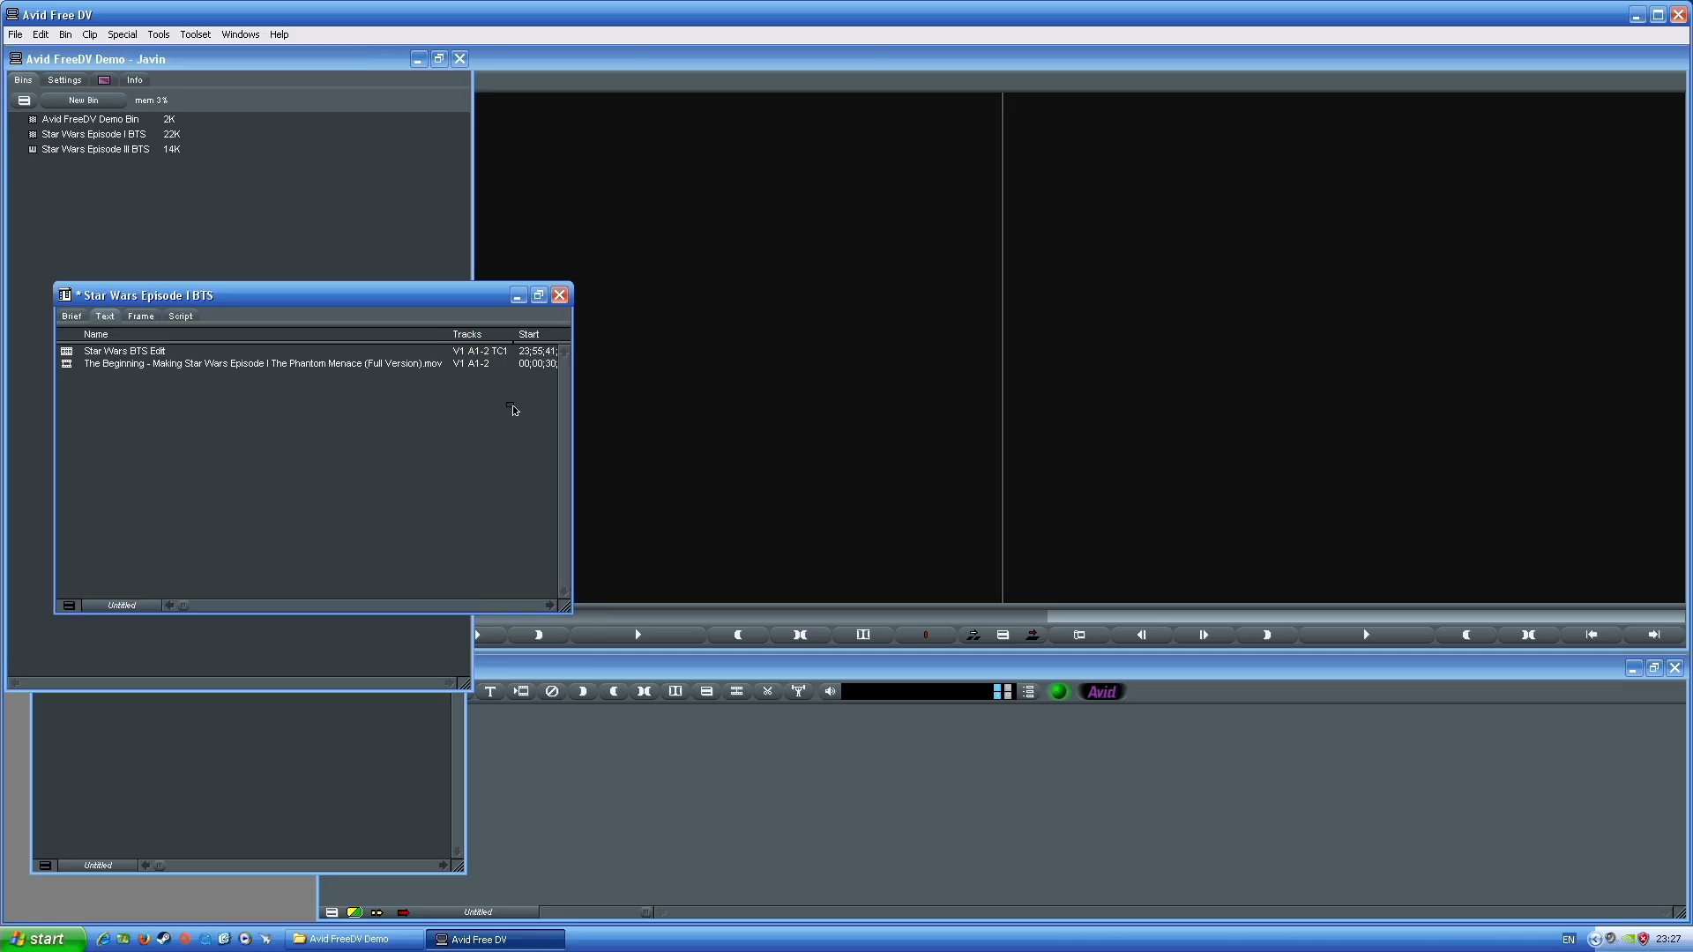
pyautogui.rightClick(127, 328)
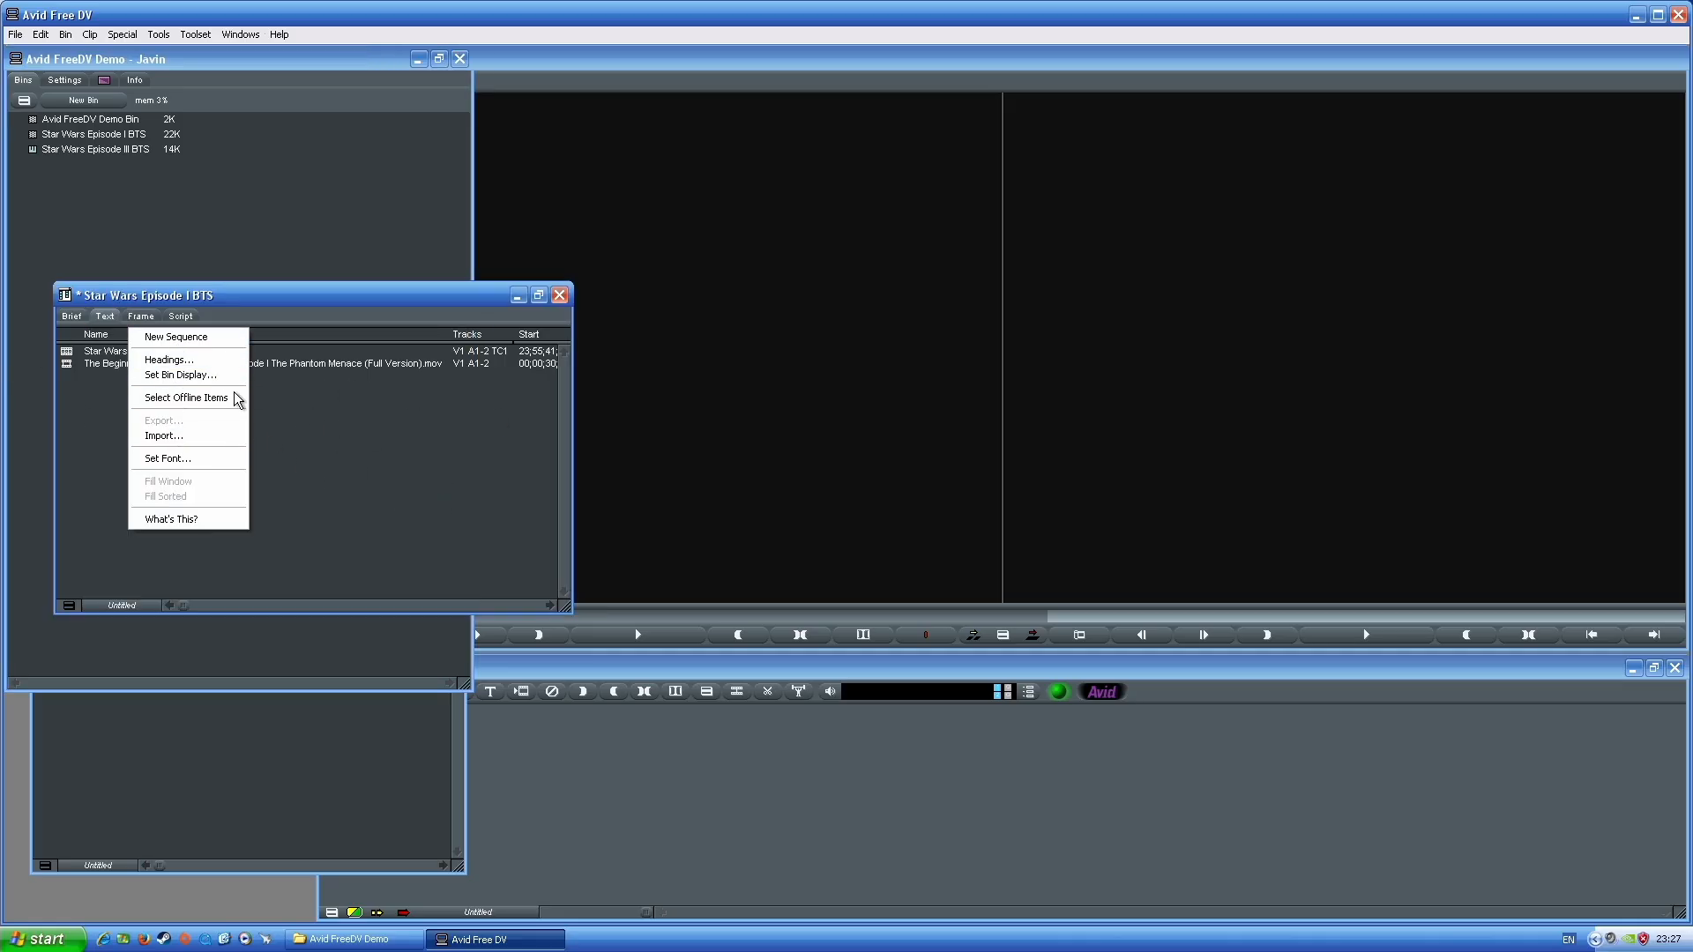
pyautogui.click(336, 333)
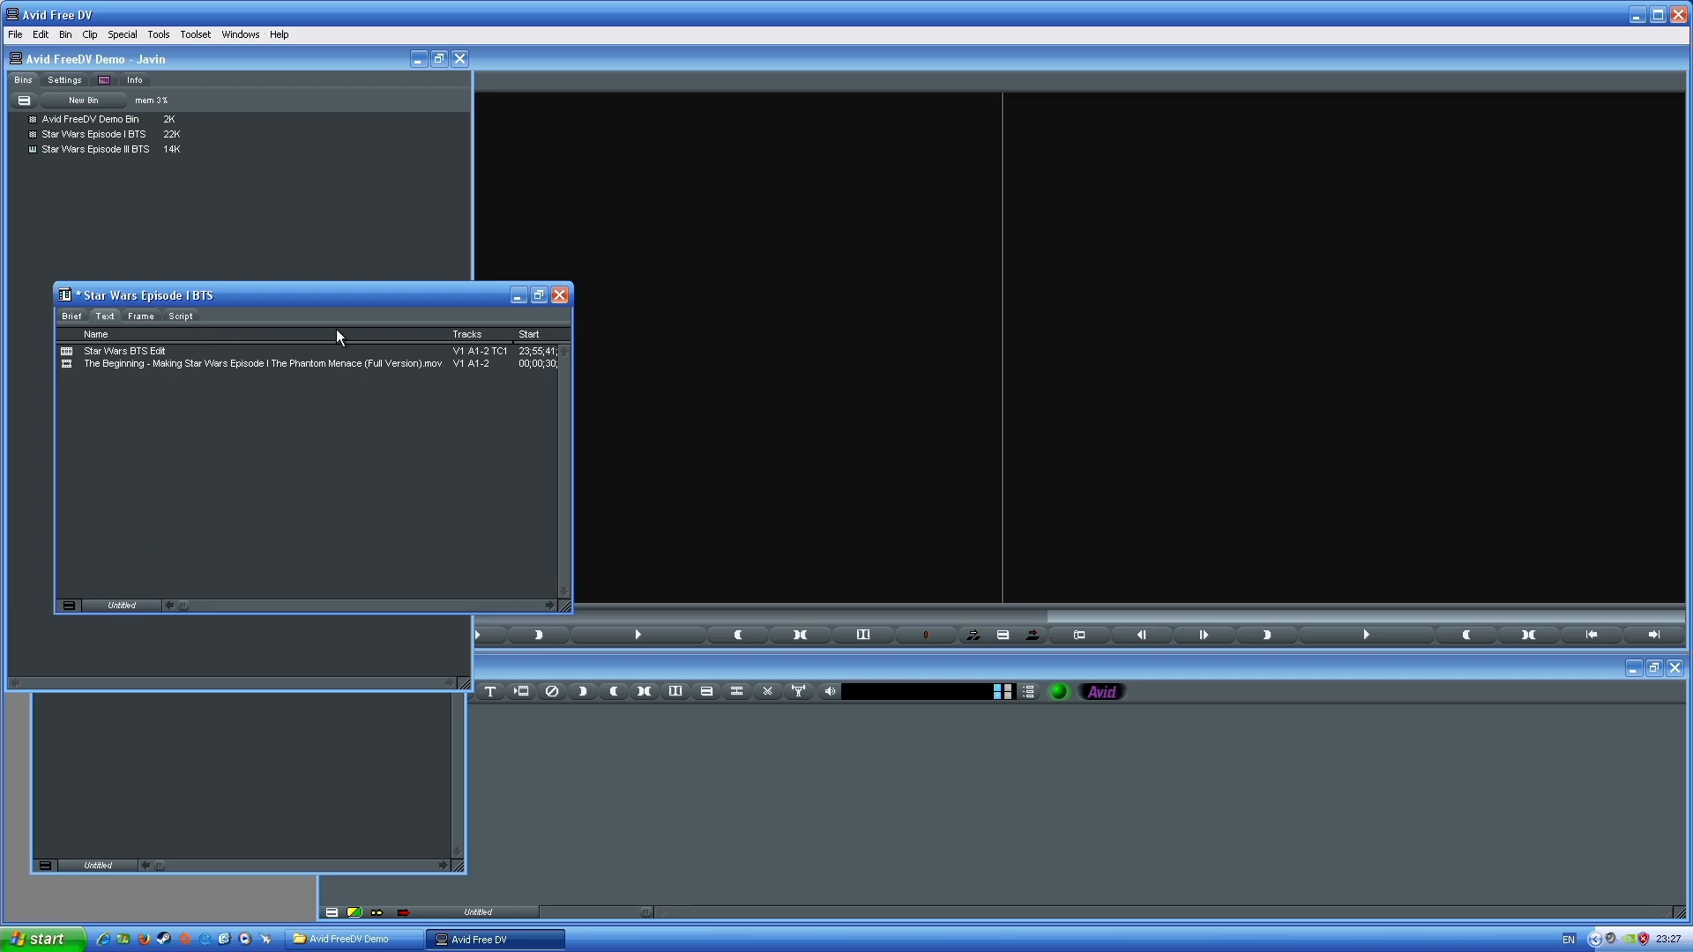
# Show the Star Wars Episode I BTS bin in Frame view and move its two clip thumbnails apart
pyautogui.click(140, 316)
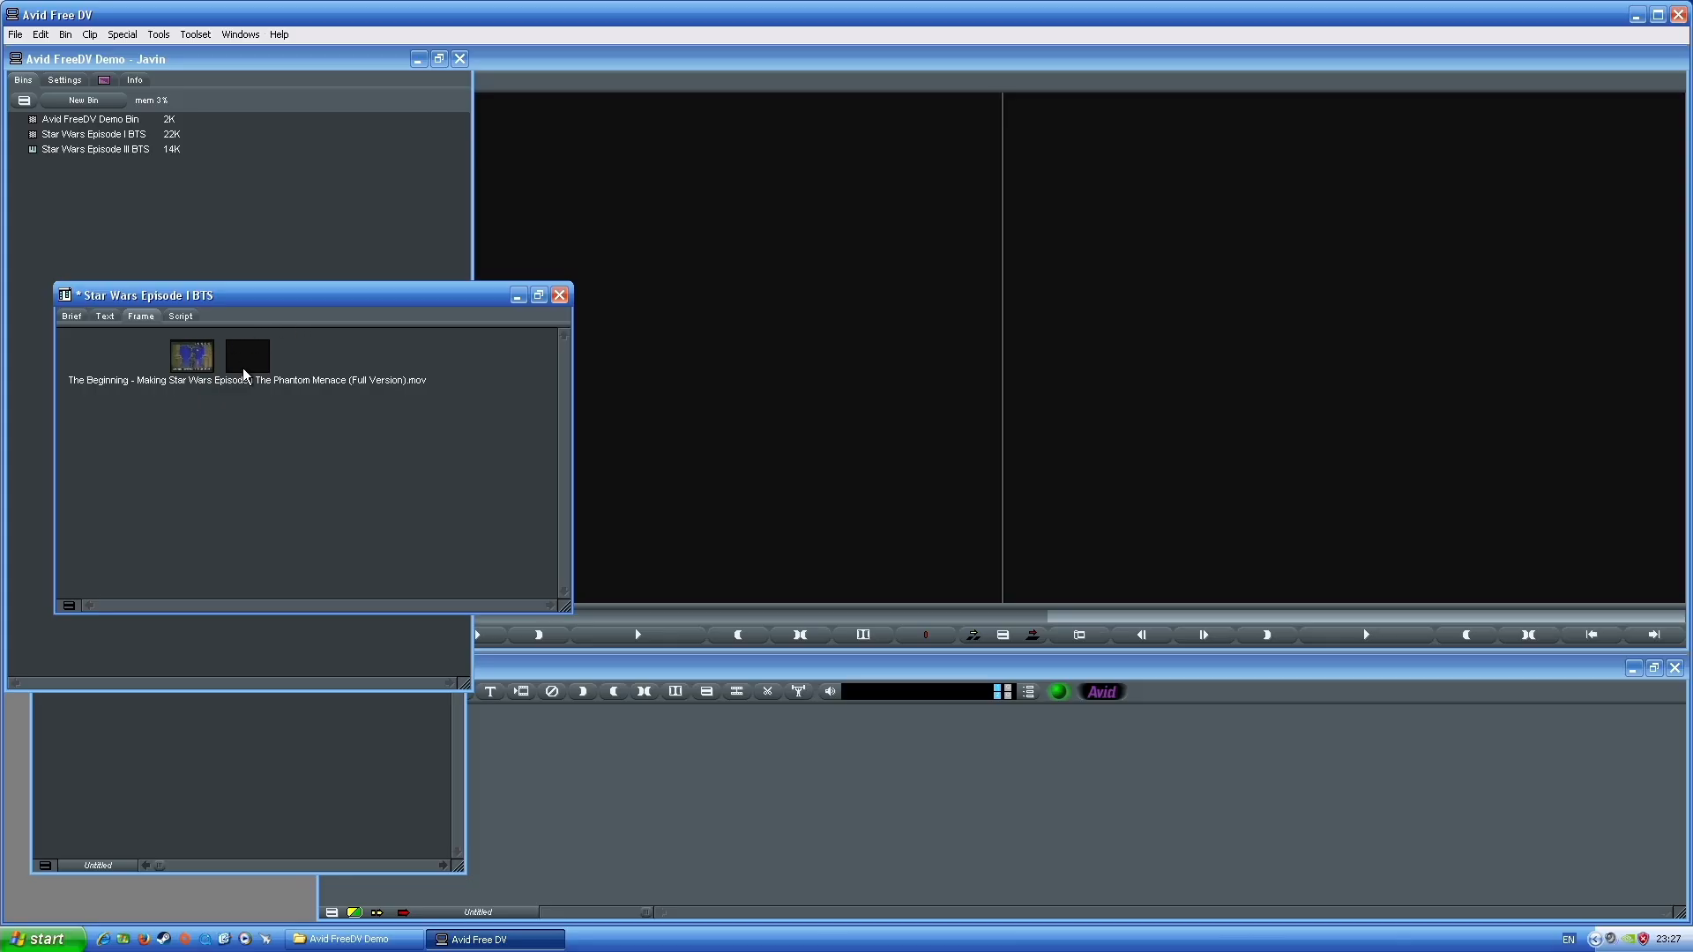
pyautogui.moveTo(247, 368); pyautogui.dragTo(312, 486)
pyautogui.moveTo(194, 359); pyautogui.dragTo(121, 393)
pyautogui.moveTo(318, 474); pyautogui.dragTo(348, 379)
pyautogui.moveTo(125, 386); pyautogui.dragTo(121, 349)
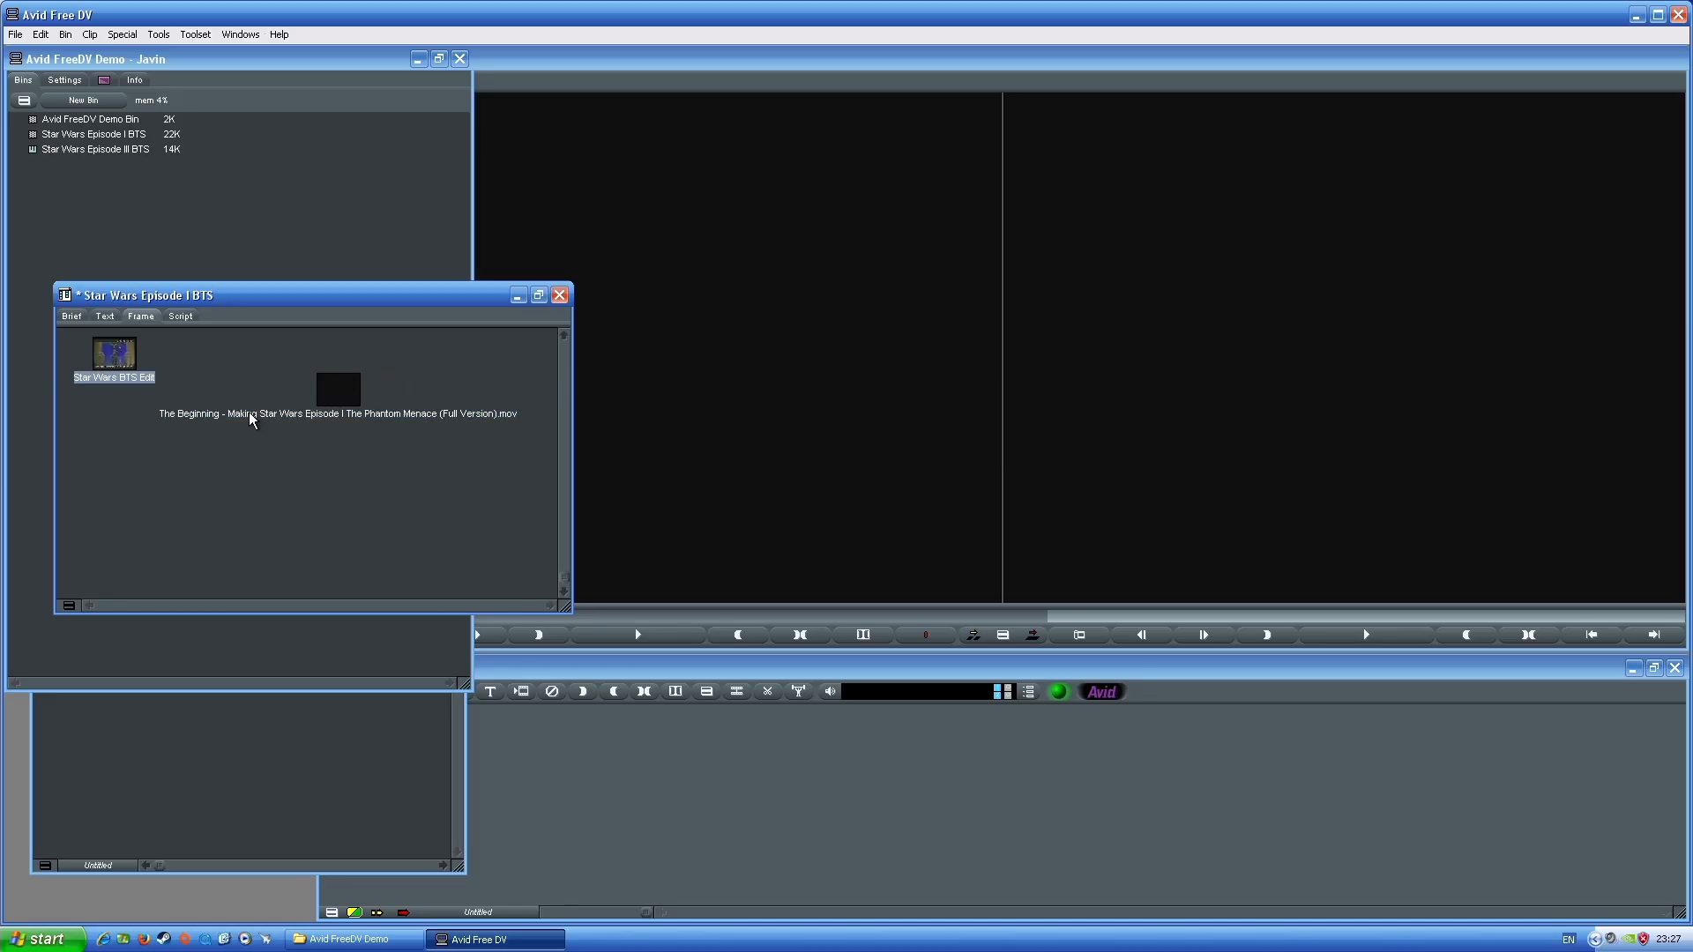
# Arrange the Frame view thumbnails of the Star Wars Episode I BTS bin with Fill Window
pyautogui.rightClick(182, 484)
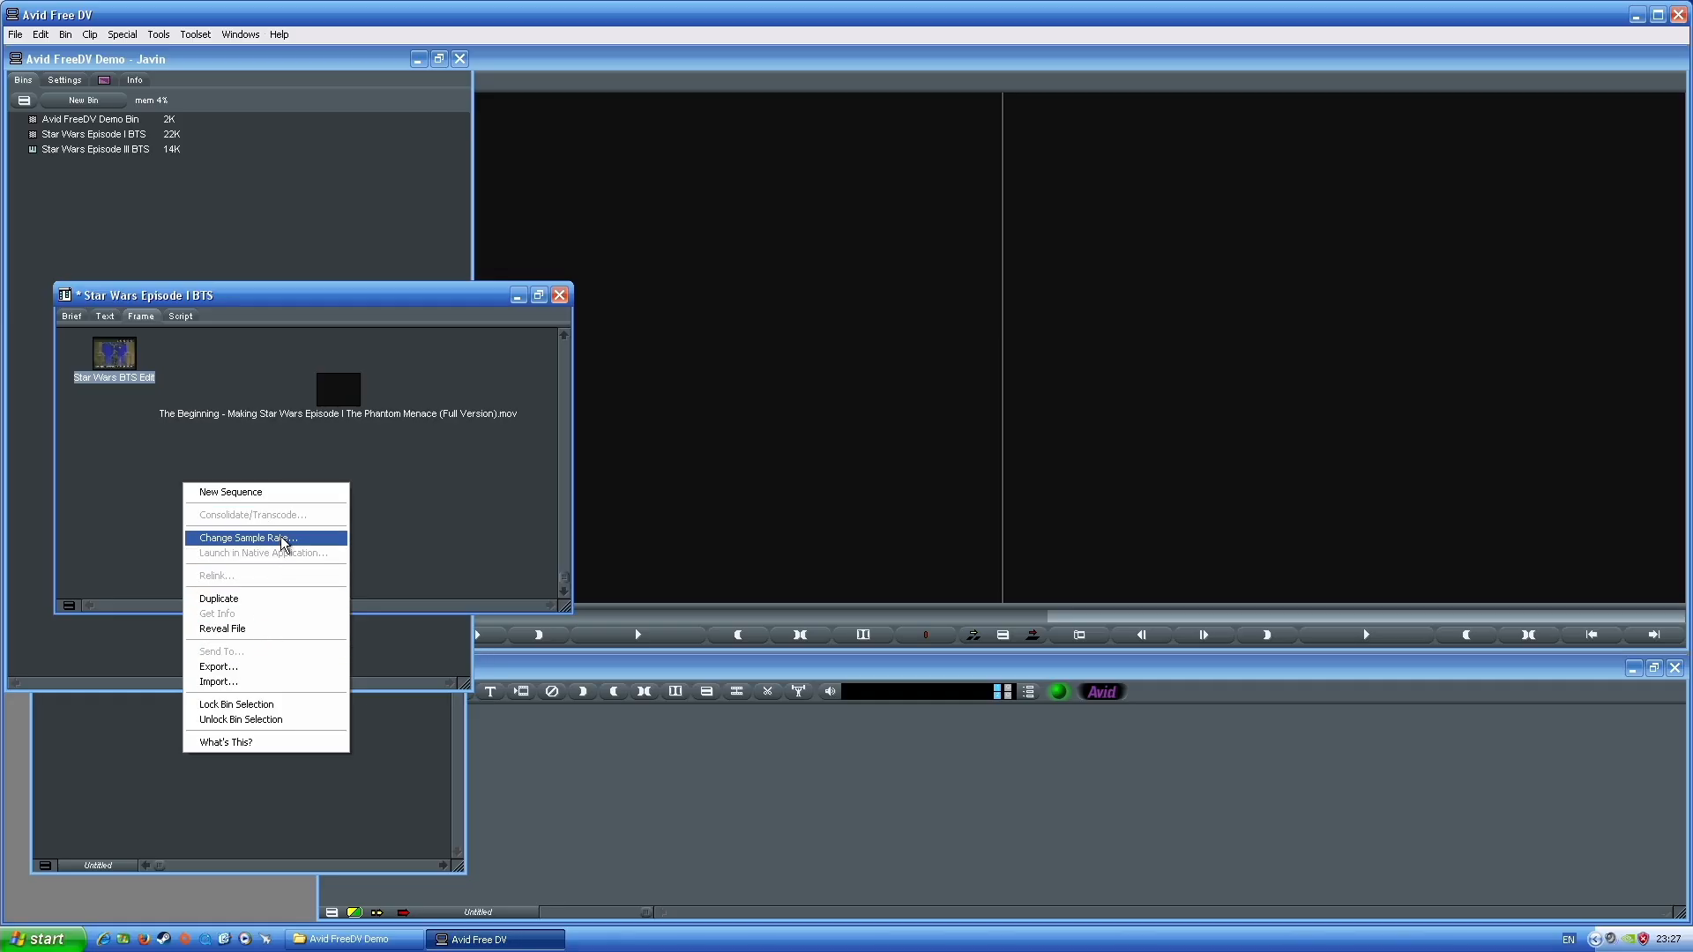
pyautogui.click(419, 534)
pyautogui.rightClick(389, 496)
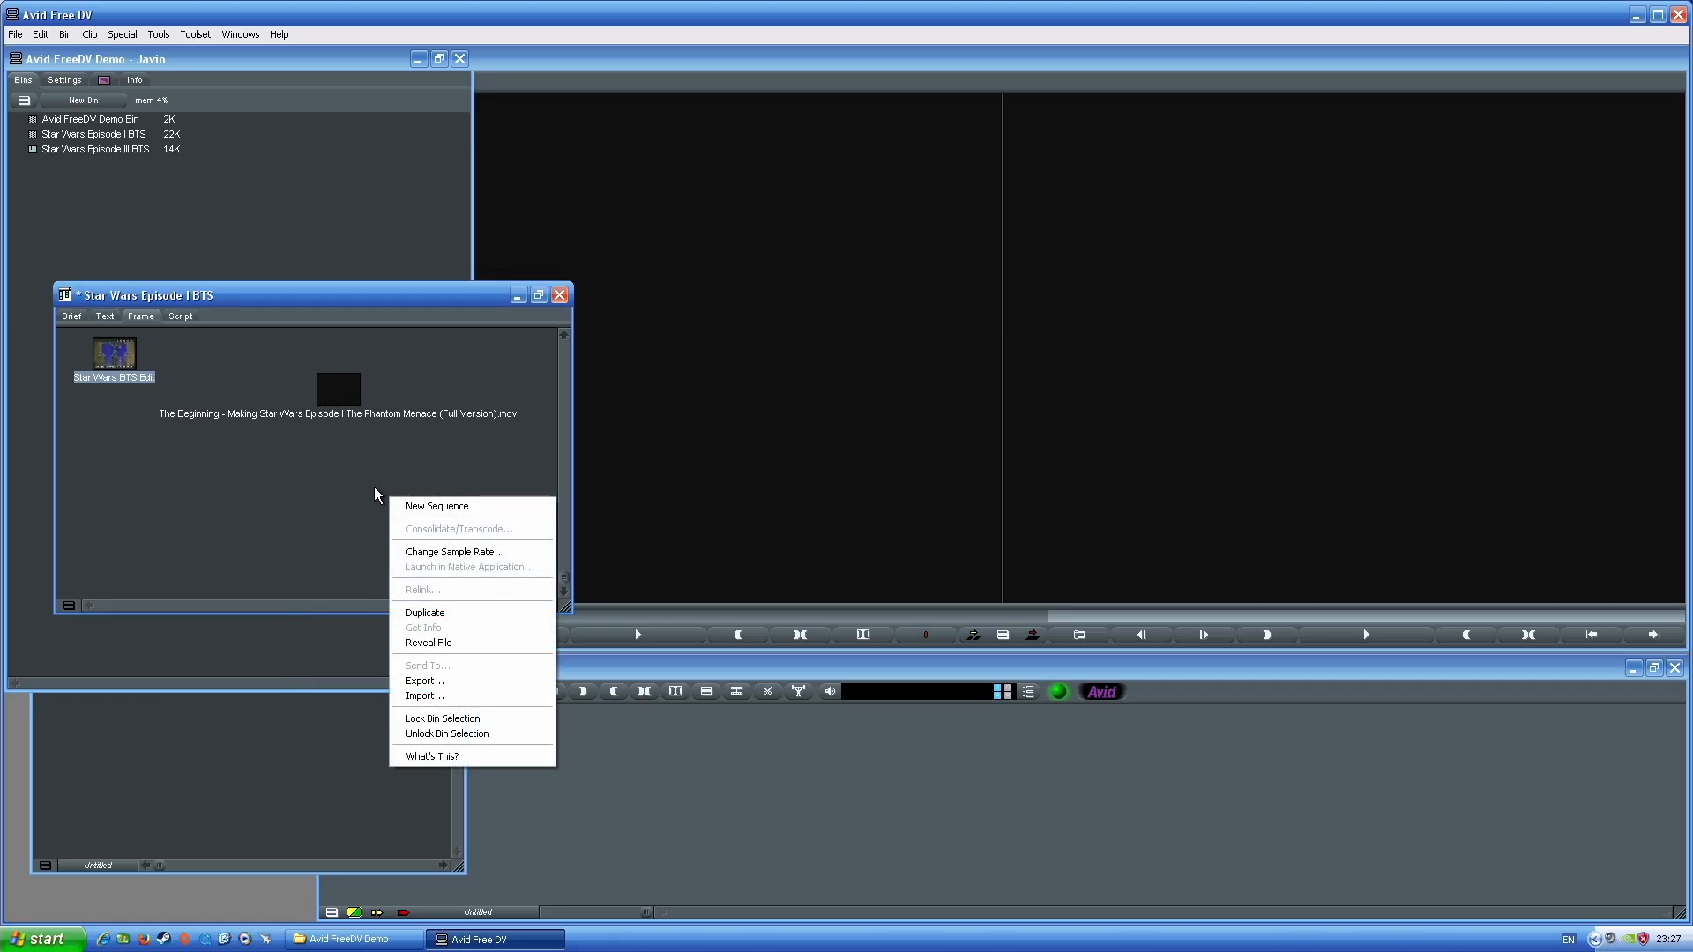
pyautogui.click(105, 589)
pyautogui.click(65, 596)
pyautogui.click(68, 606)
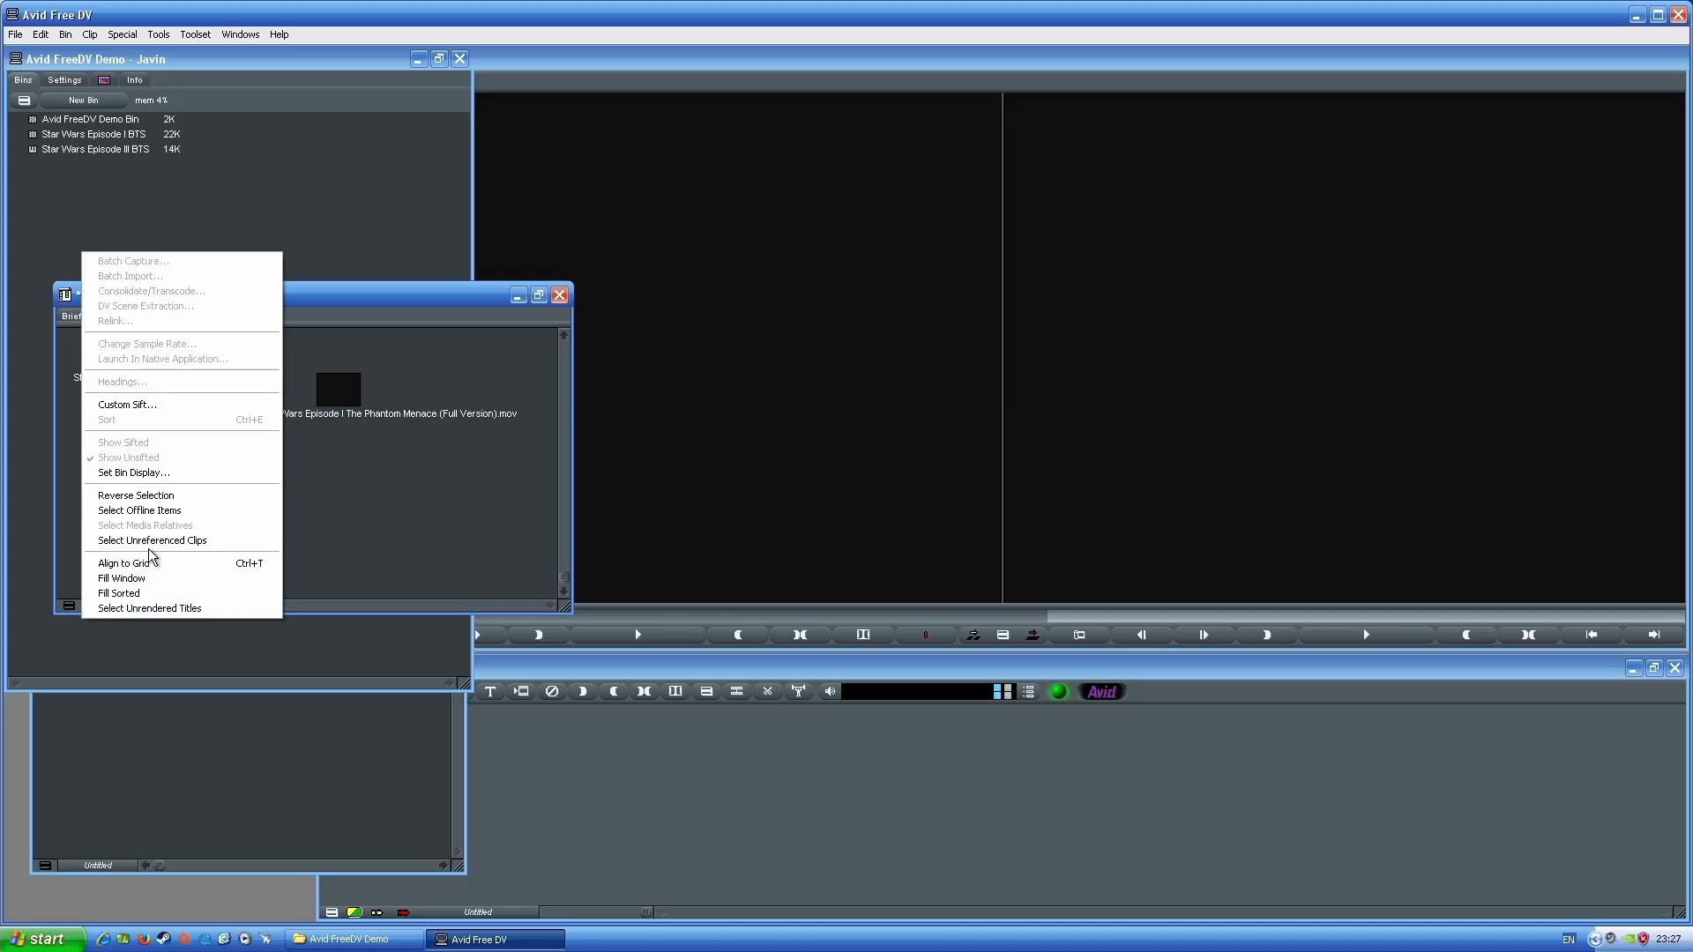
pyautogui.click(129, 580)
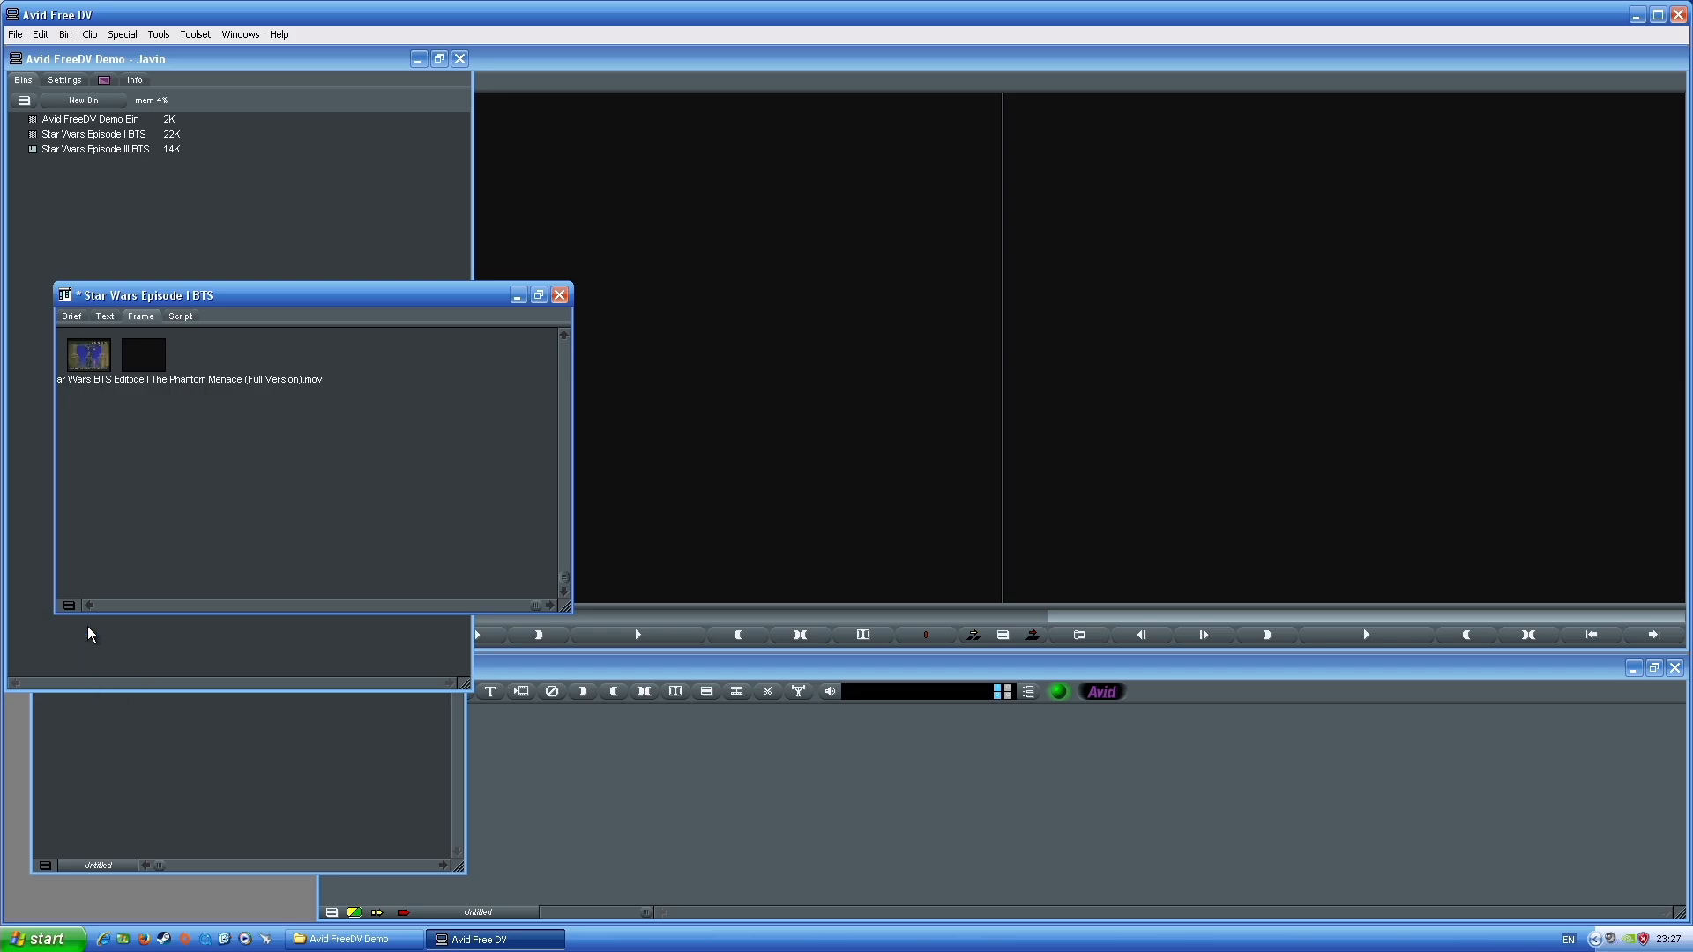
pyautogui.click(70, 606)
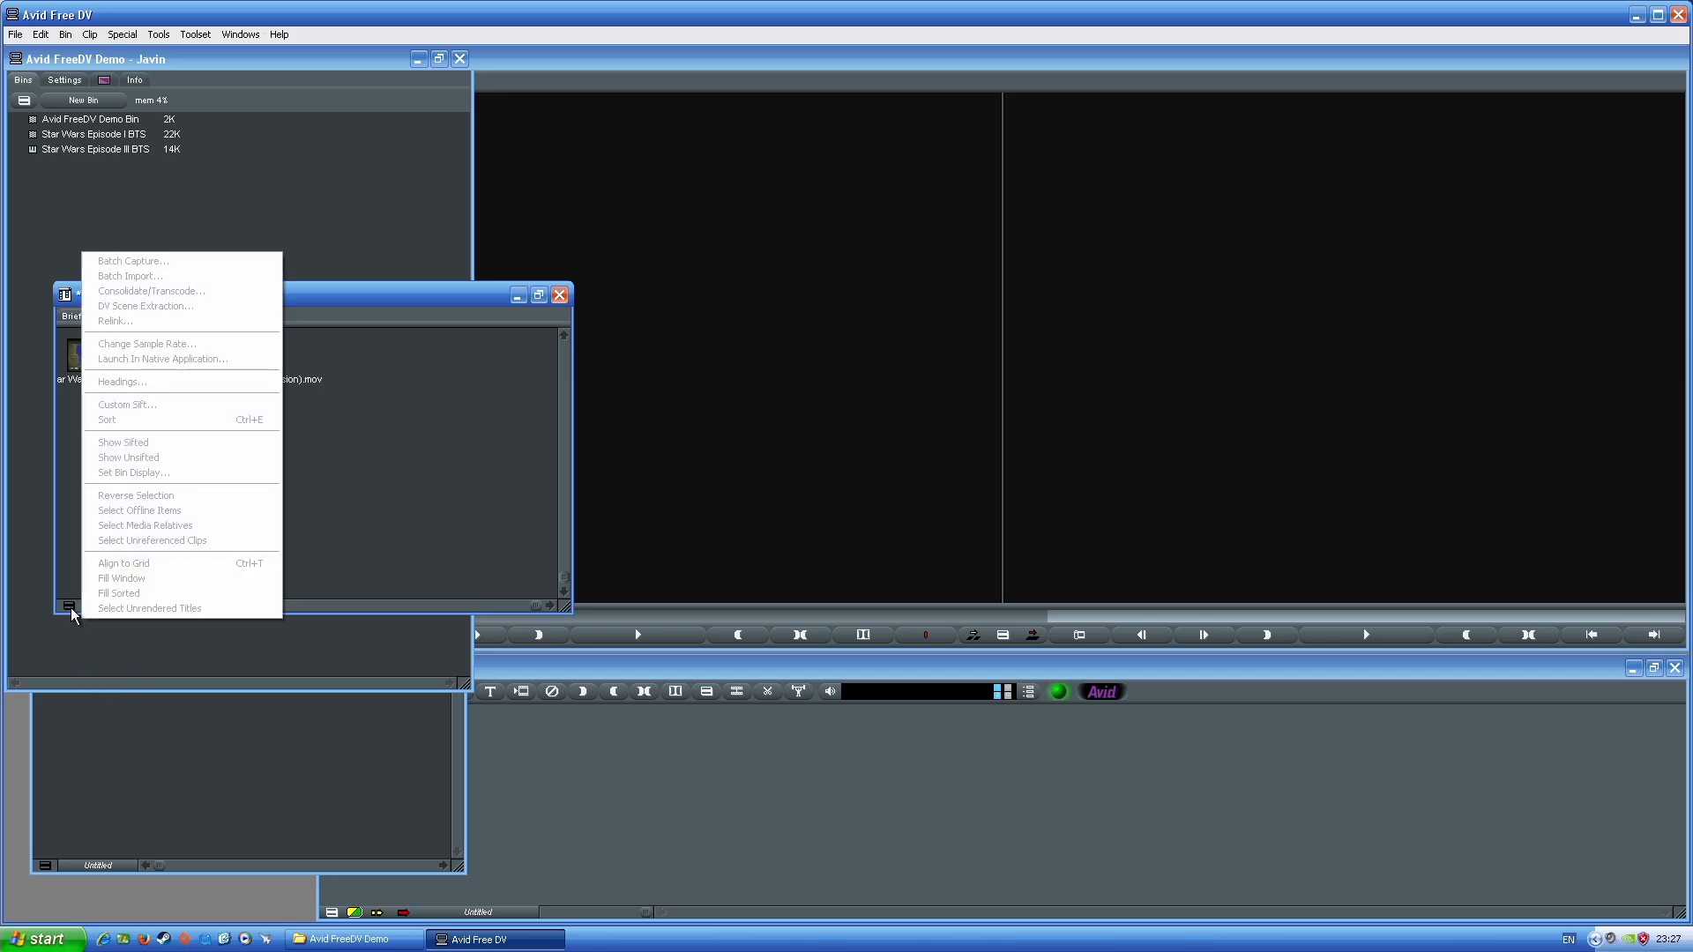
pyautogui.click(33, 628)
pyautogui.click(68, 605)
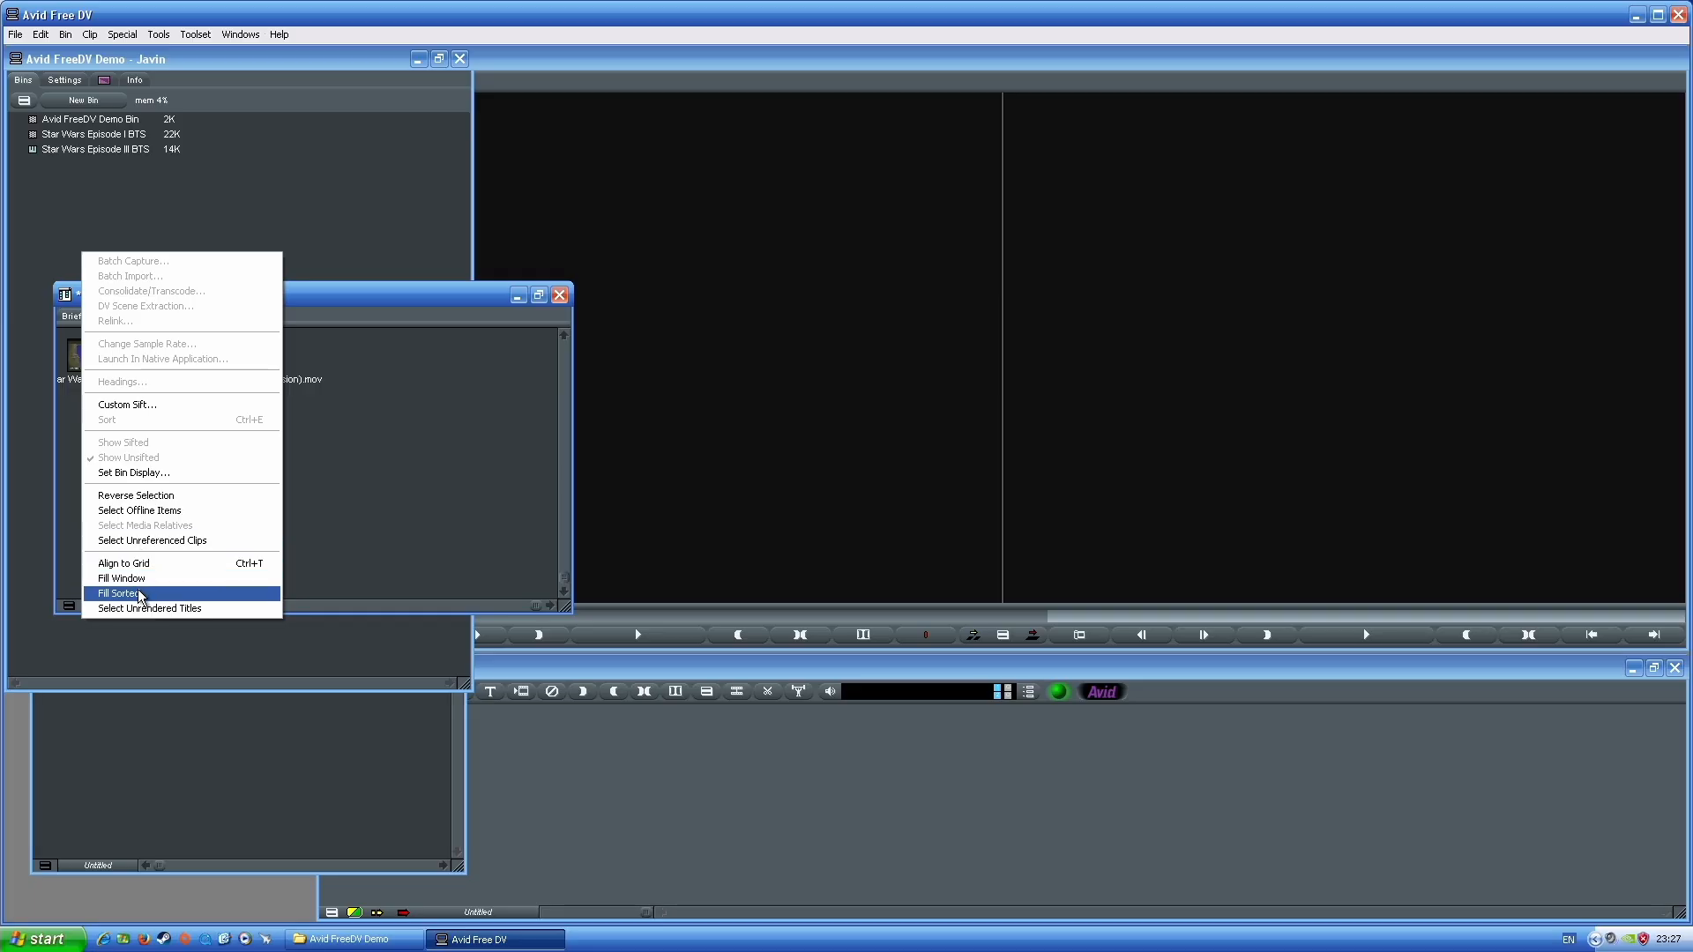
pyautogui.click(442, 430)
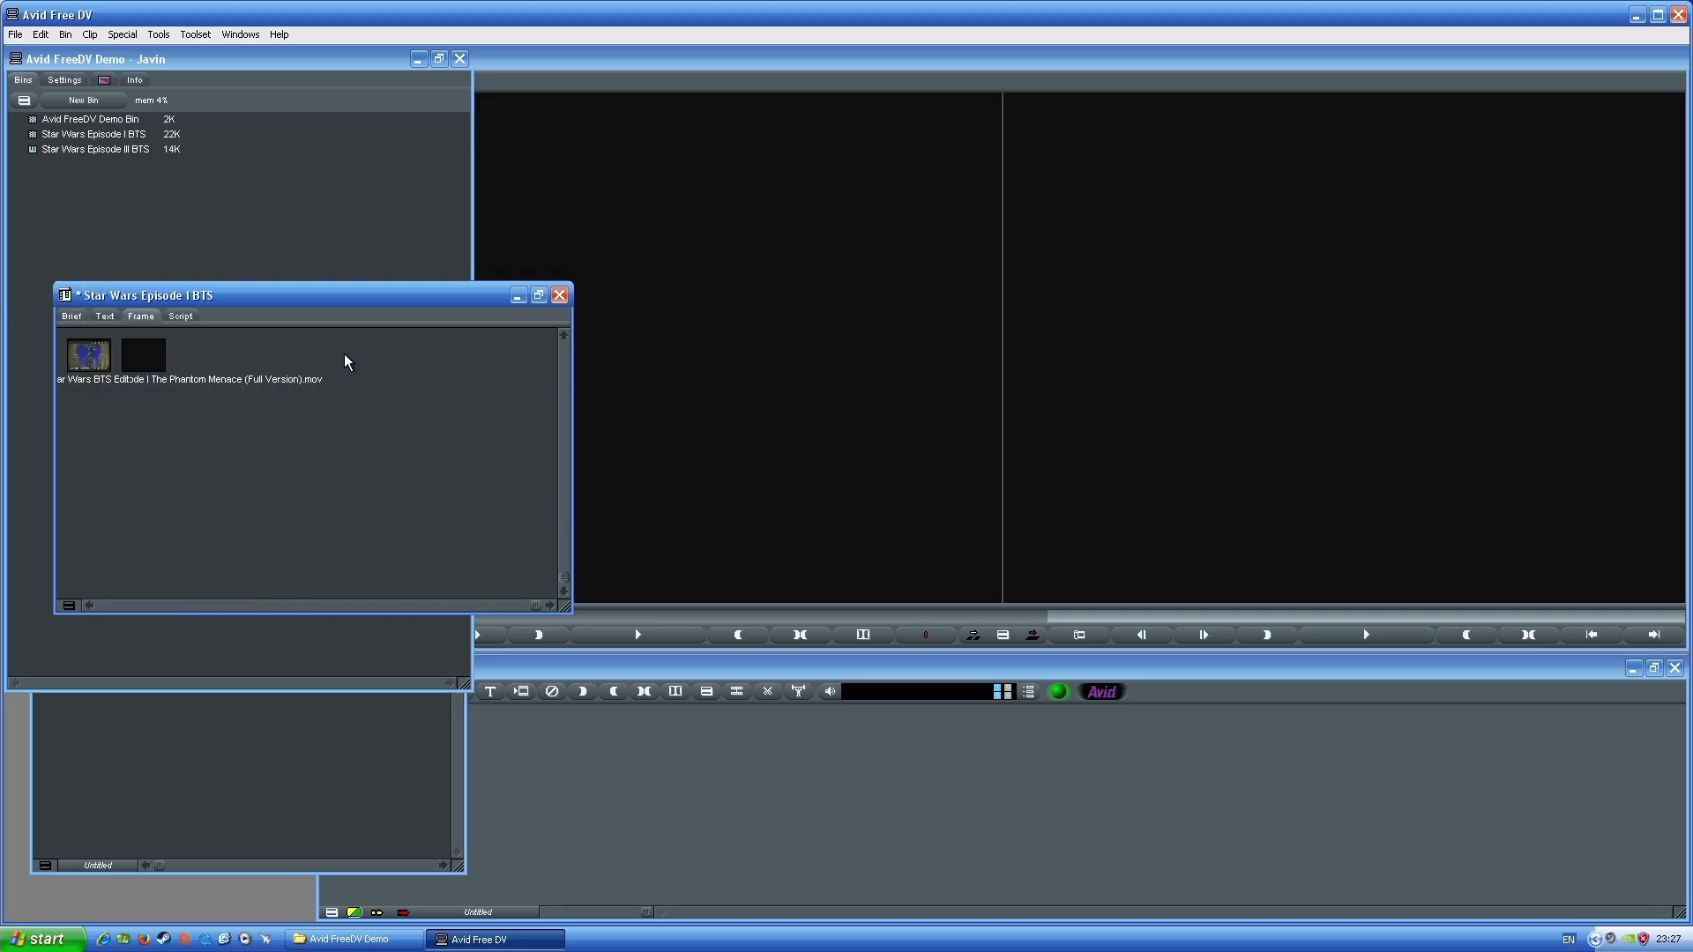
# Reposition the Star Wars Episode I BTS bin window and zoom its Frame view thumbnails in and out, ending at a medium size
pyautogui.moveTo(275, 293); pyautogui.dragTo(315, 318)
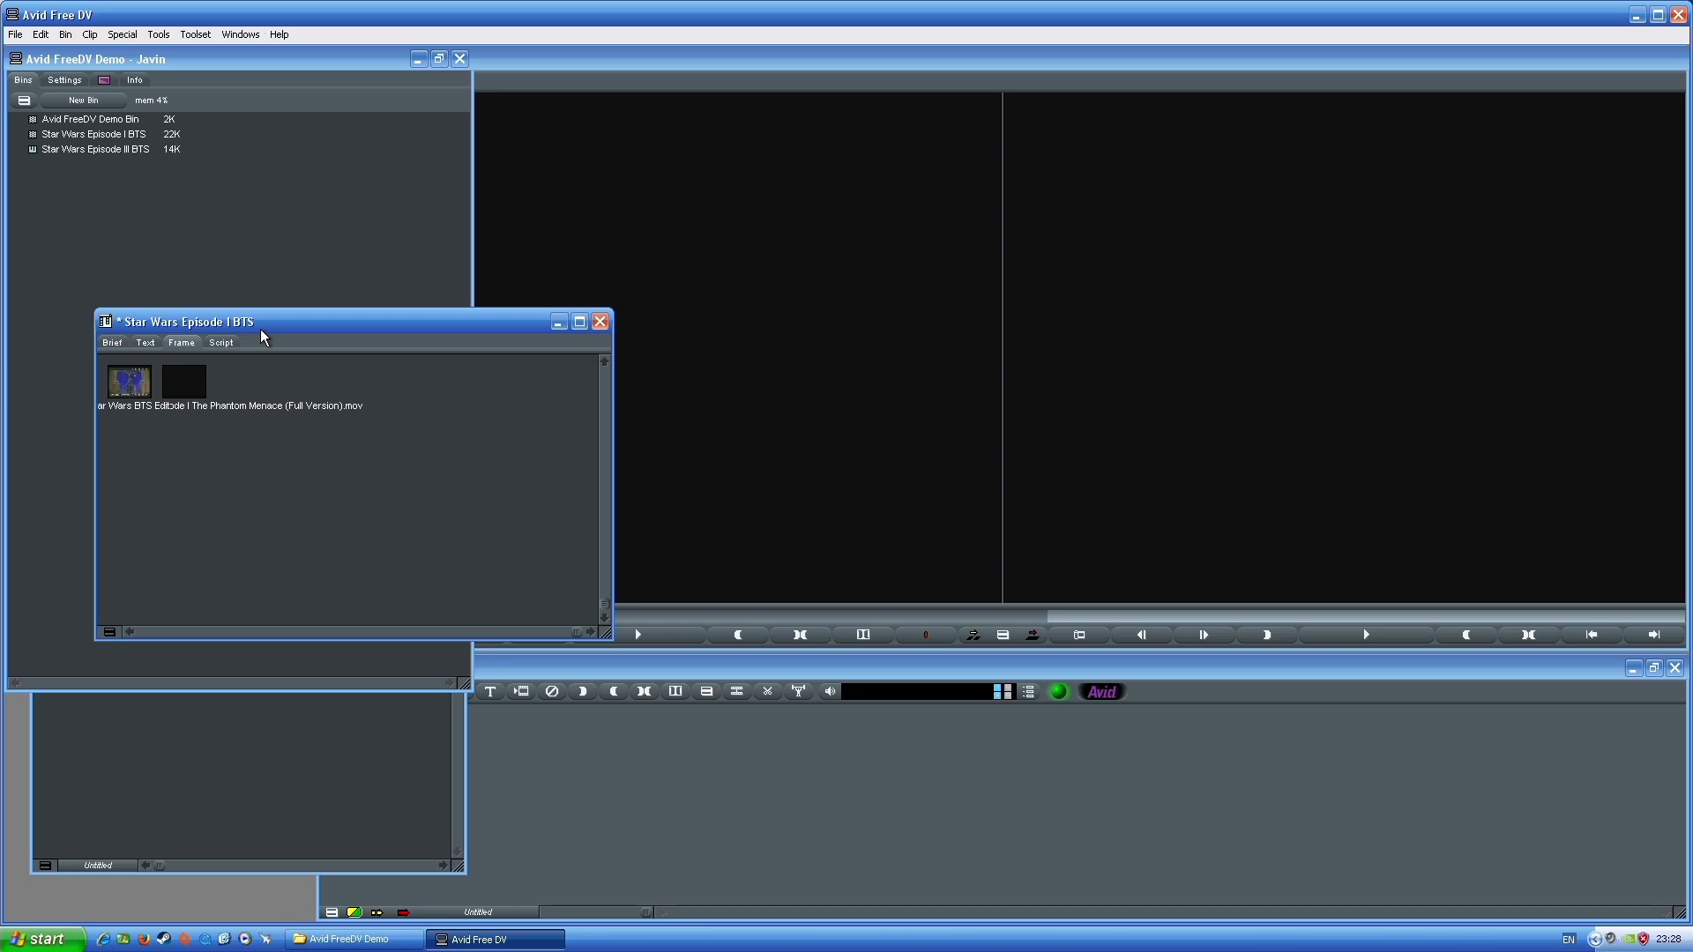
pyautogui.moveTo(420, 319); pyautogui.dragTo(388, 305)
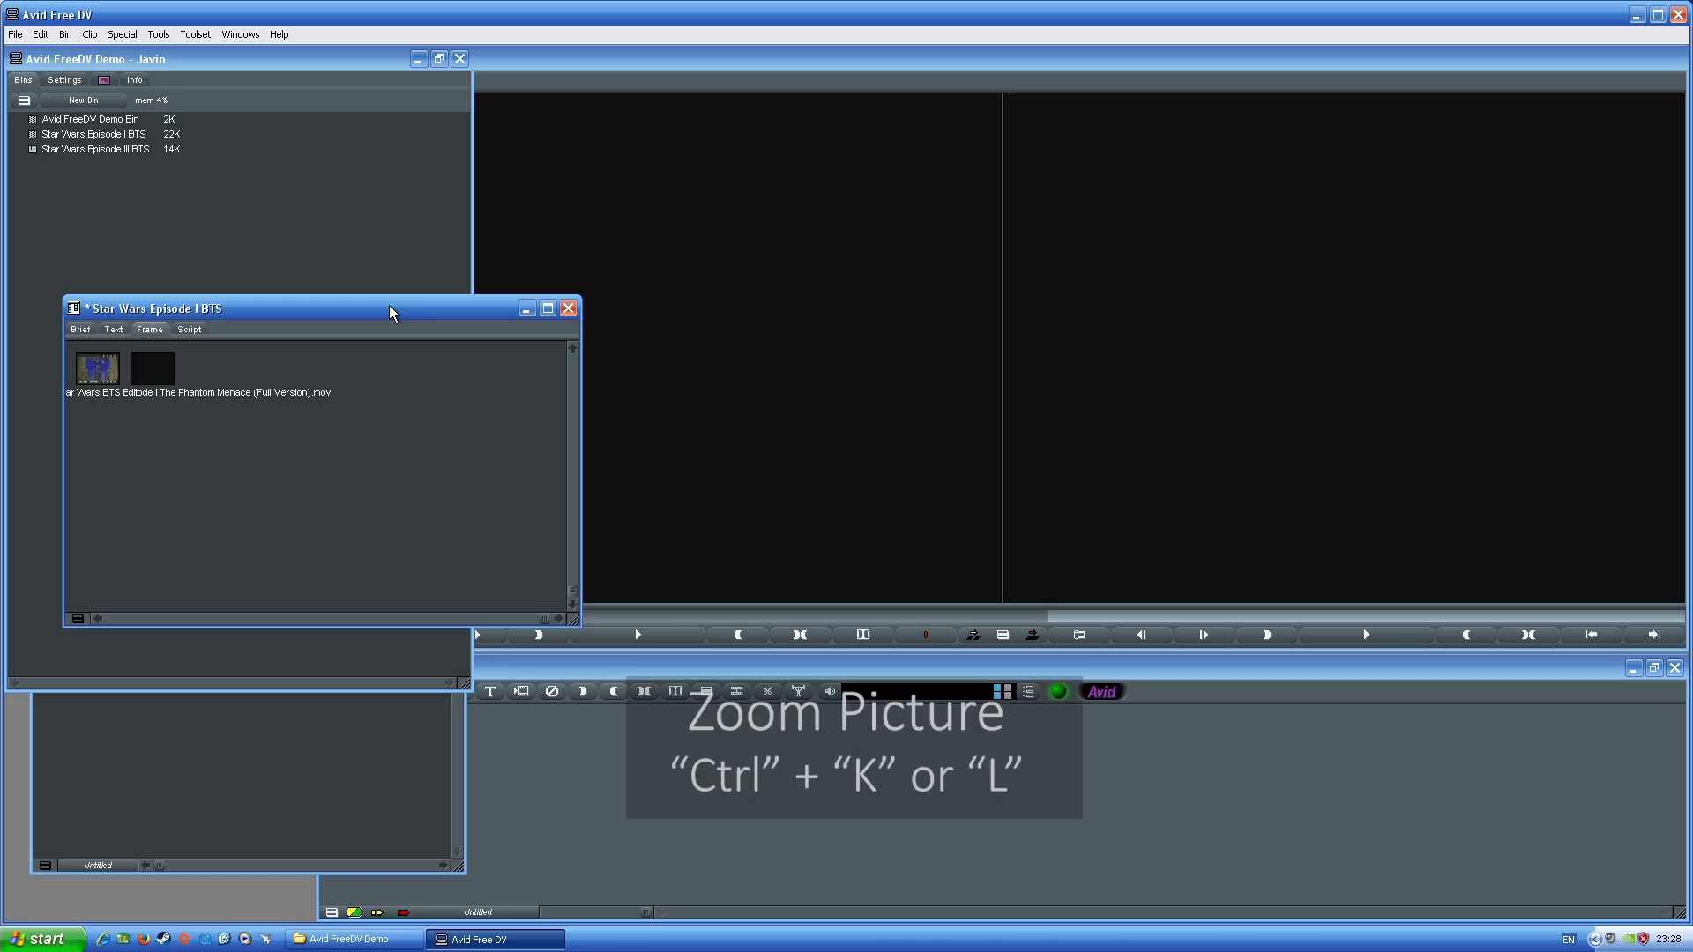
pyautogui.hotkey('ctrl', 'l')
pyautogui.hotkey('ctrl', 'l')
pyautogui.hotkey('ctrl', 'l')
pyautogui.hotkey('ctrl', 'l')
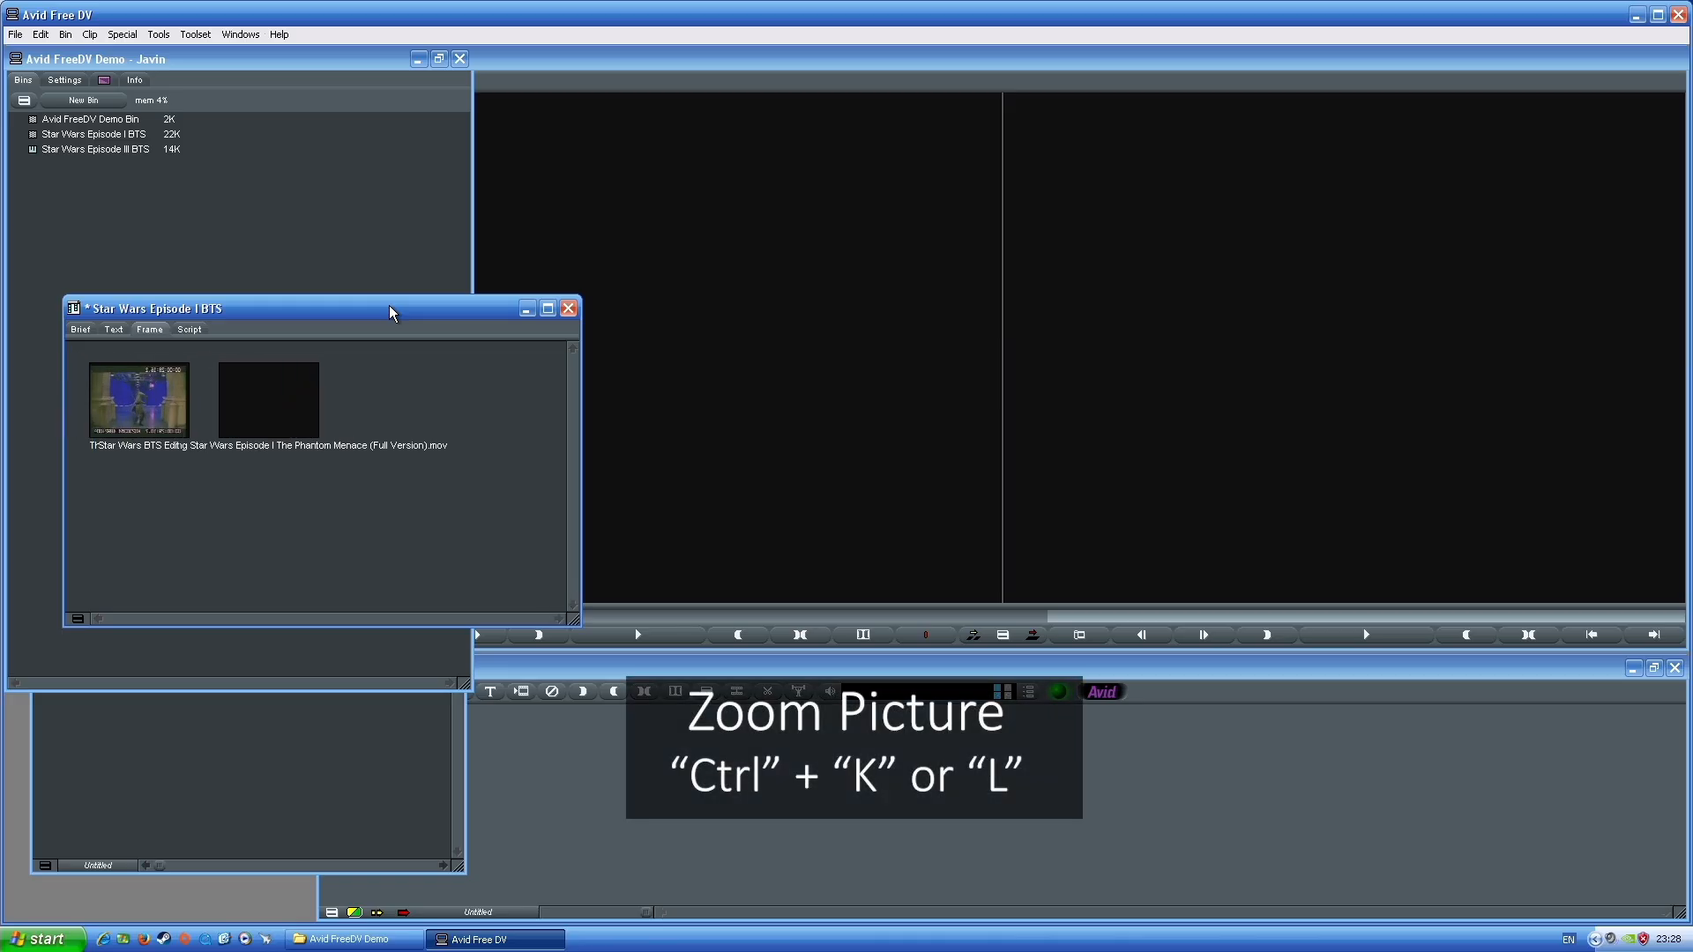
pyautogui.hotkey('ctrl', 'k')
pyautogui.hotkey('ctrl', 'k')
pyautogui.hotkey('ctrl', 'k')
pyautogui.hotkey('ctrl', 'k')
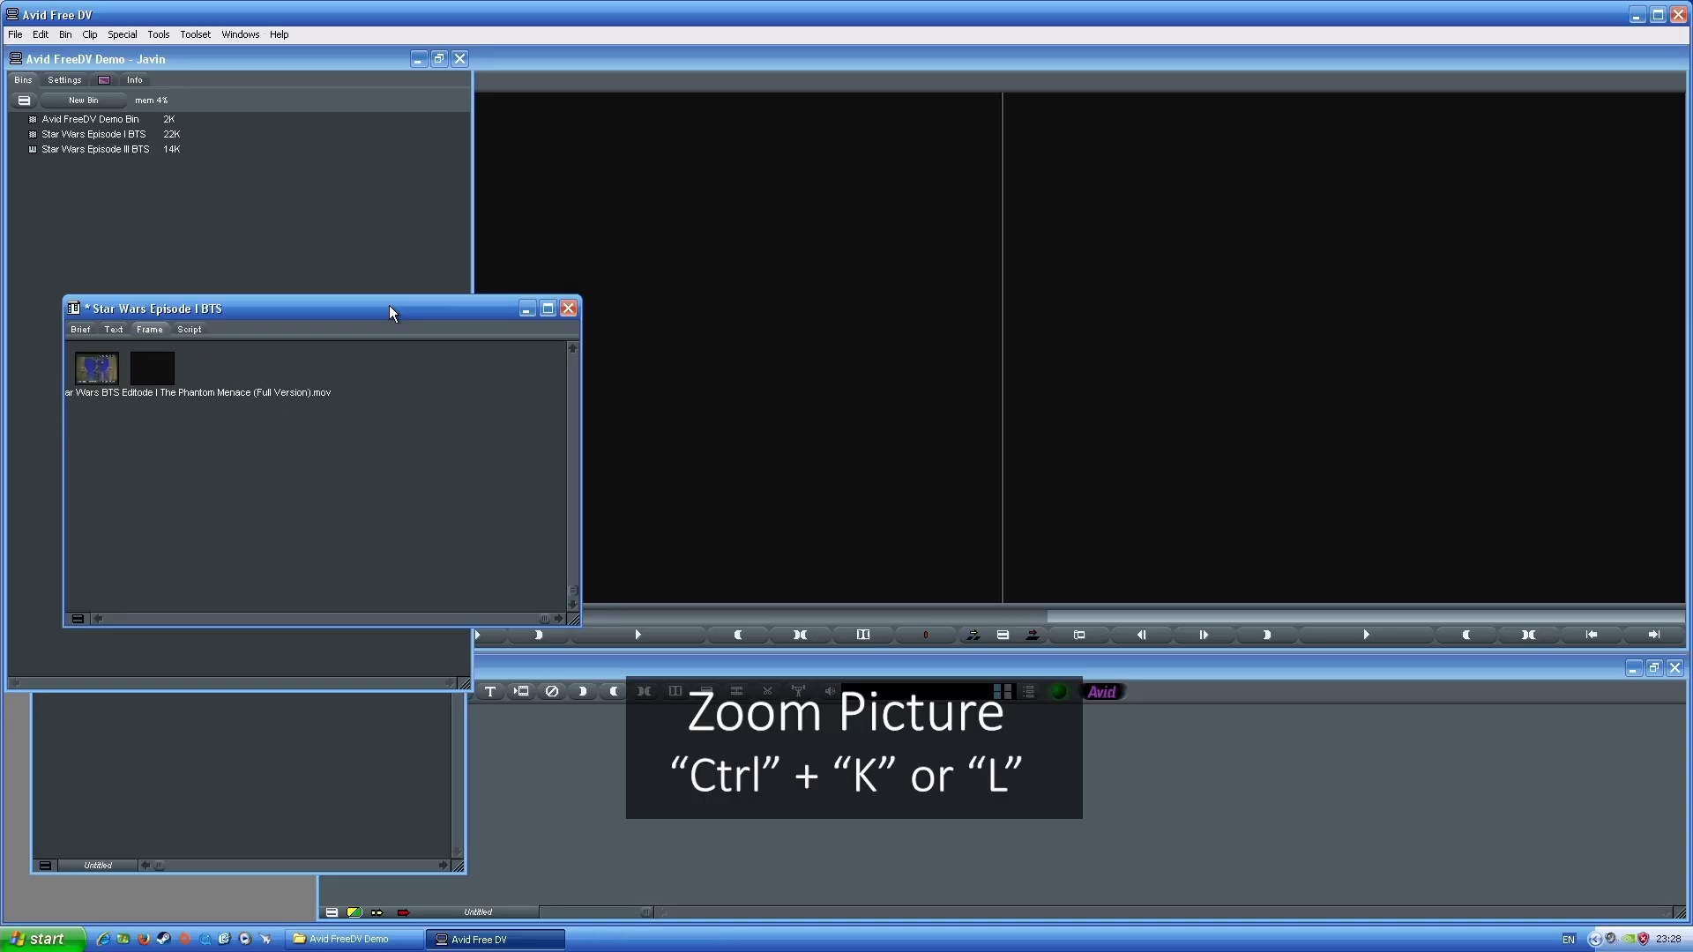
pyautogui.hotkey('ctrl', 'l')
pyautogui.hotkey('ctrl', 'l')
pyautogui.hotkey('ctrl', 'l')
pyautogui.hotkey('ctrl', 'k')
pyautogui.hotkey('ctrl', 'k')
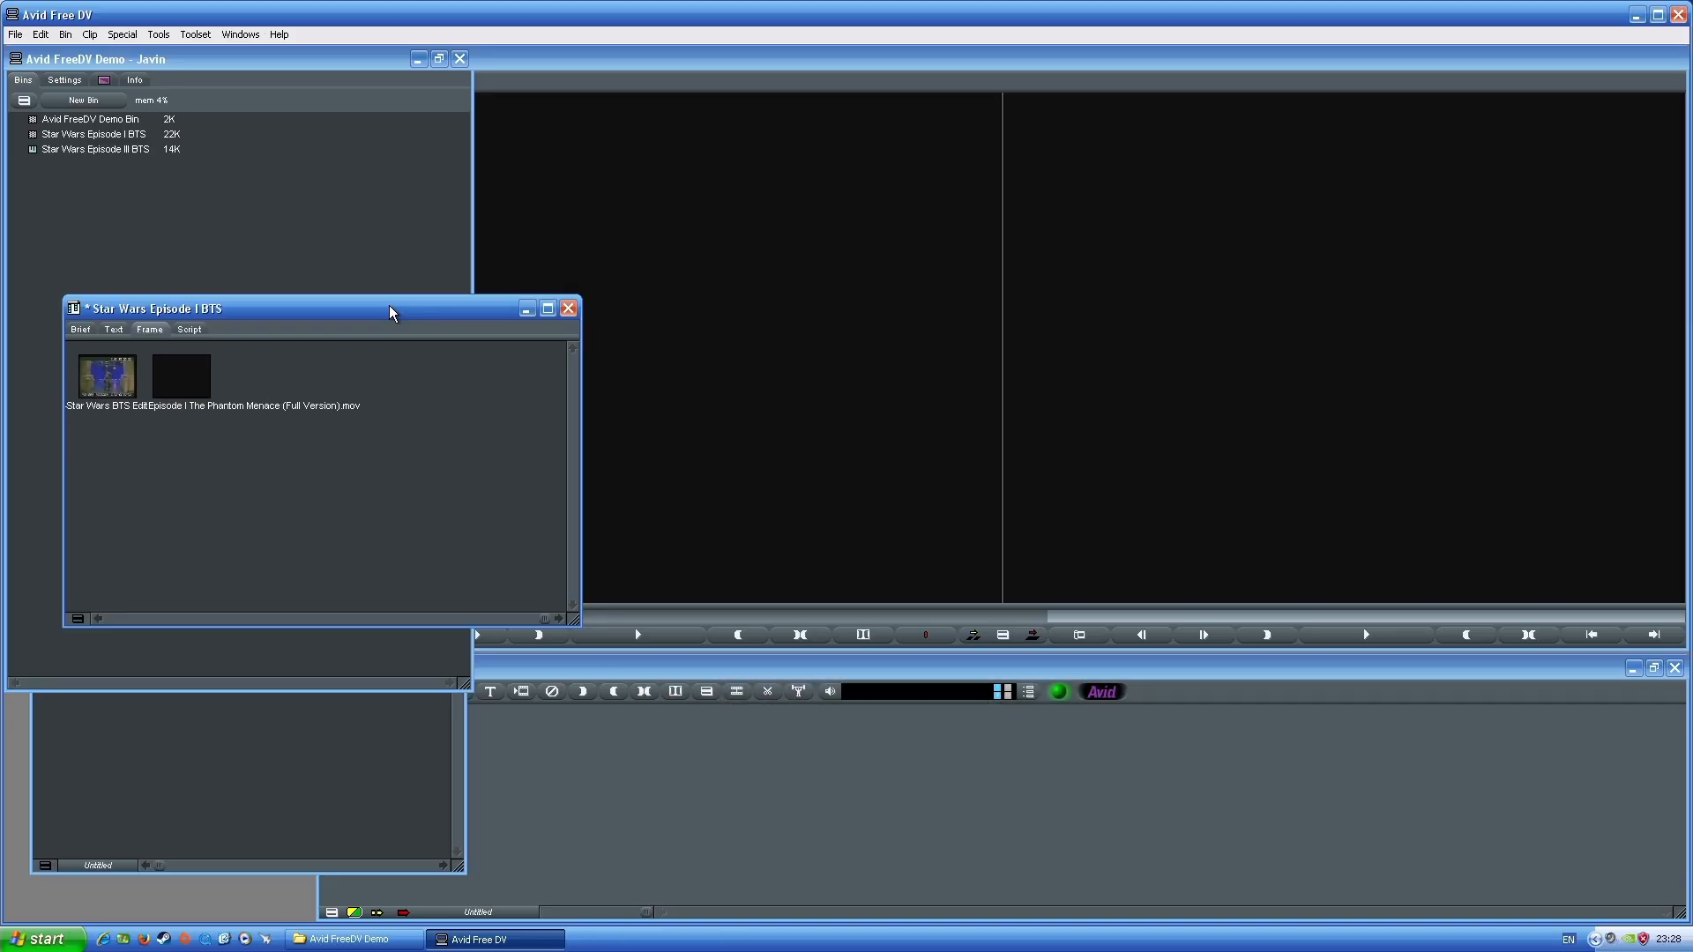
pyautogui.hotkey('ctrl', 'l')
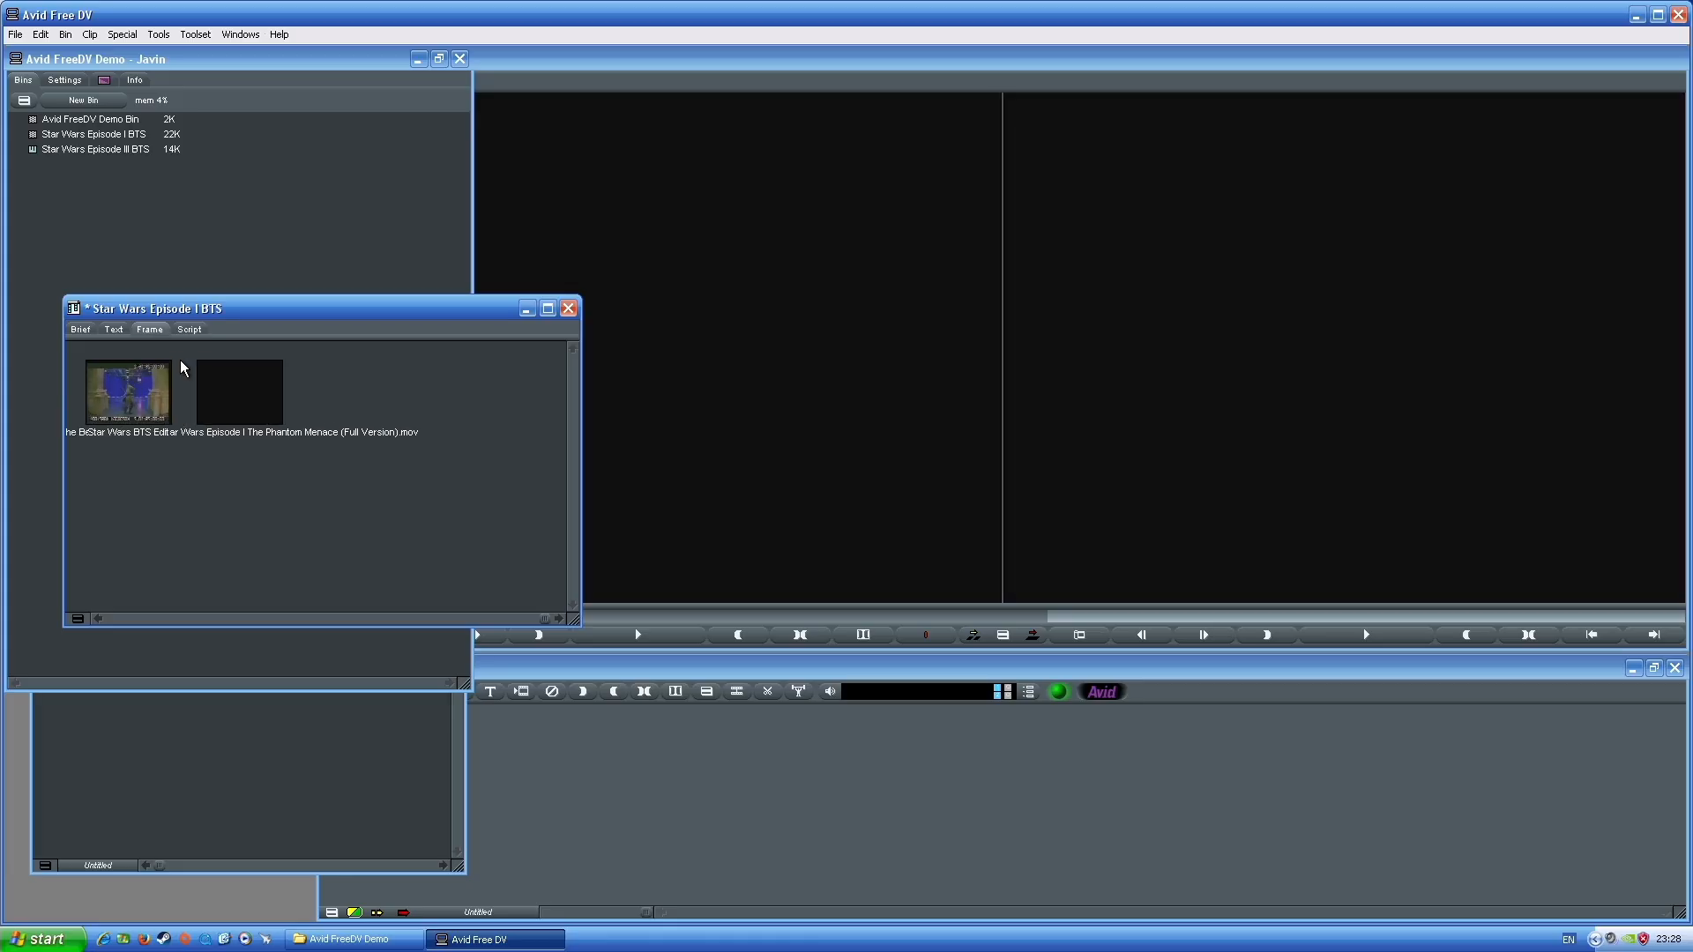
# Switch the Star Wars Episode I BTS bin to Script view, enlarge its thumbnails, and reduce them to a small size
pyautogui.click(188, 333)
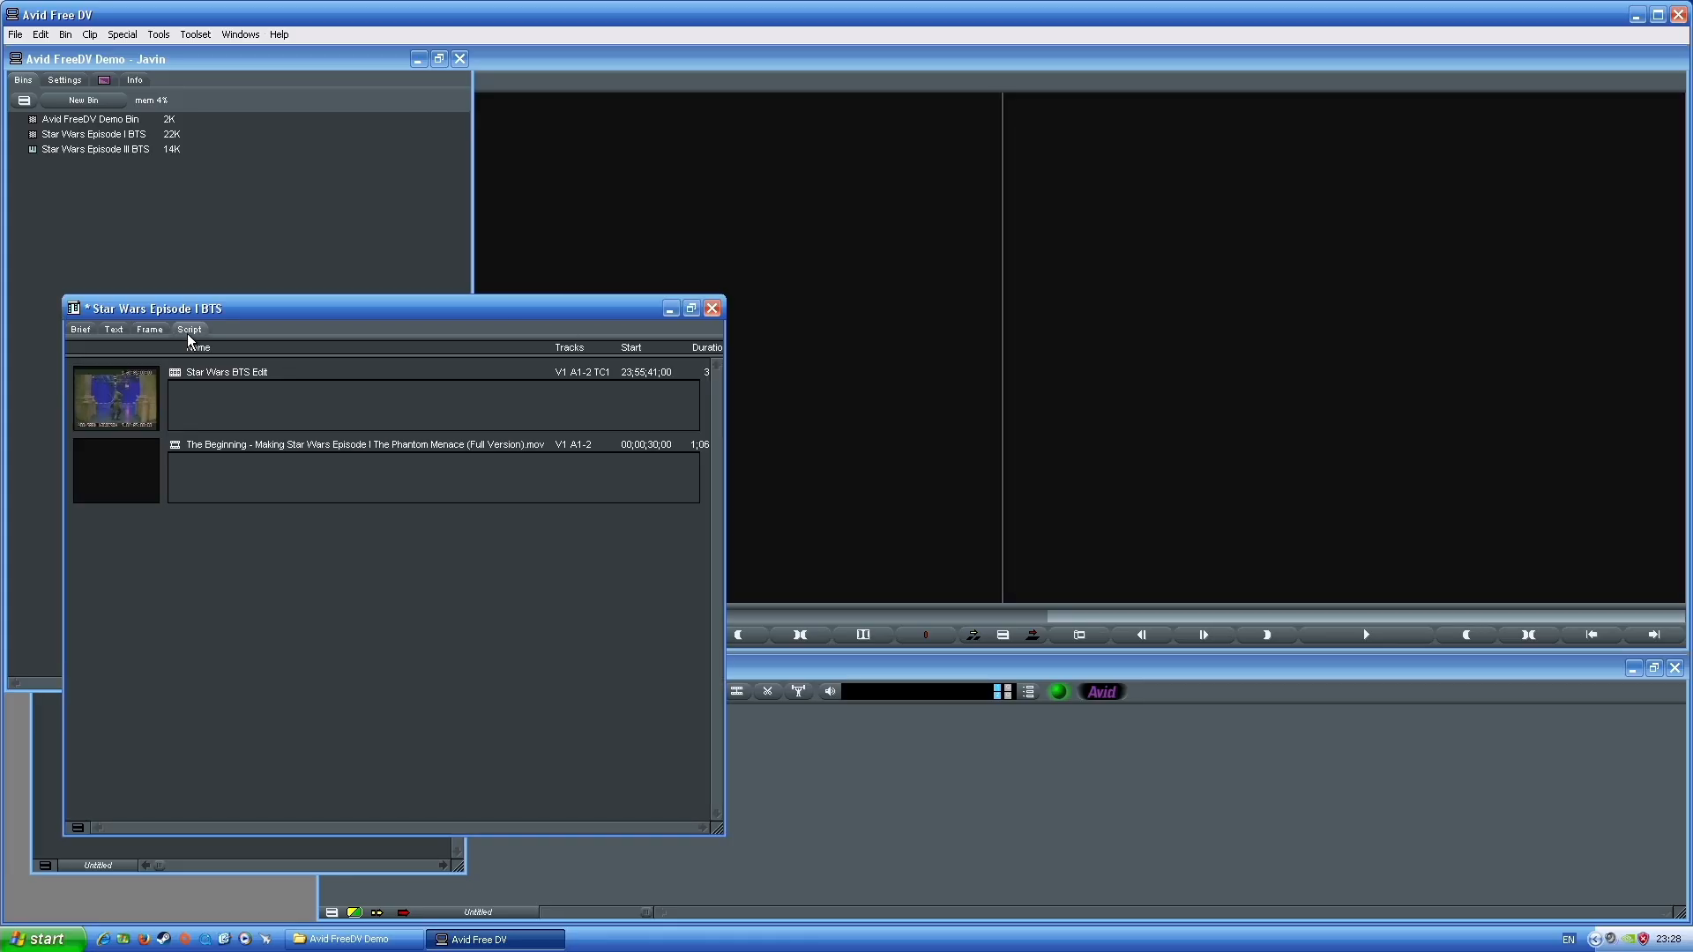
pyautogui.hotkey('ctrl', 'l')
pyautogui.hotkey('ctrl', 'l')
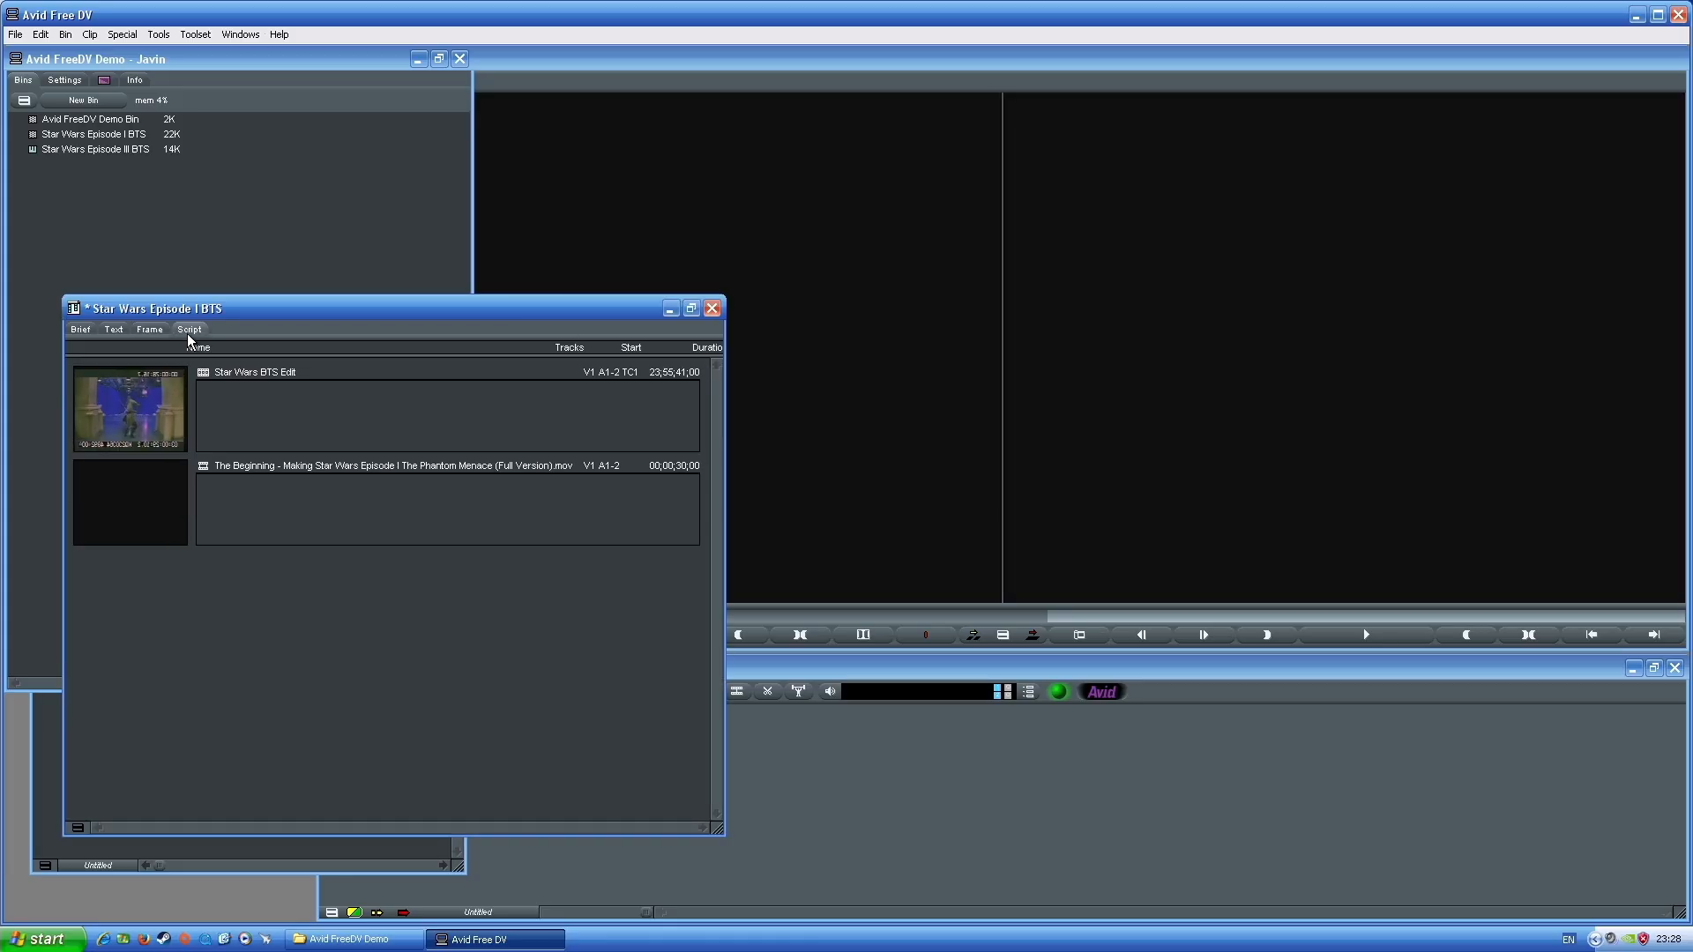
pyautogui.hotkey('ctrl', 'k')
pyautogui.hotkey('ctrl', 'k')
pyautogui.hotkey('ctrl', 'k')
pyautogui.hotkey('ctrl', 'k')
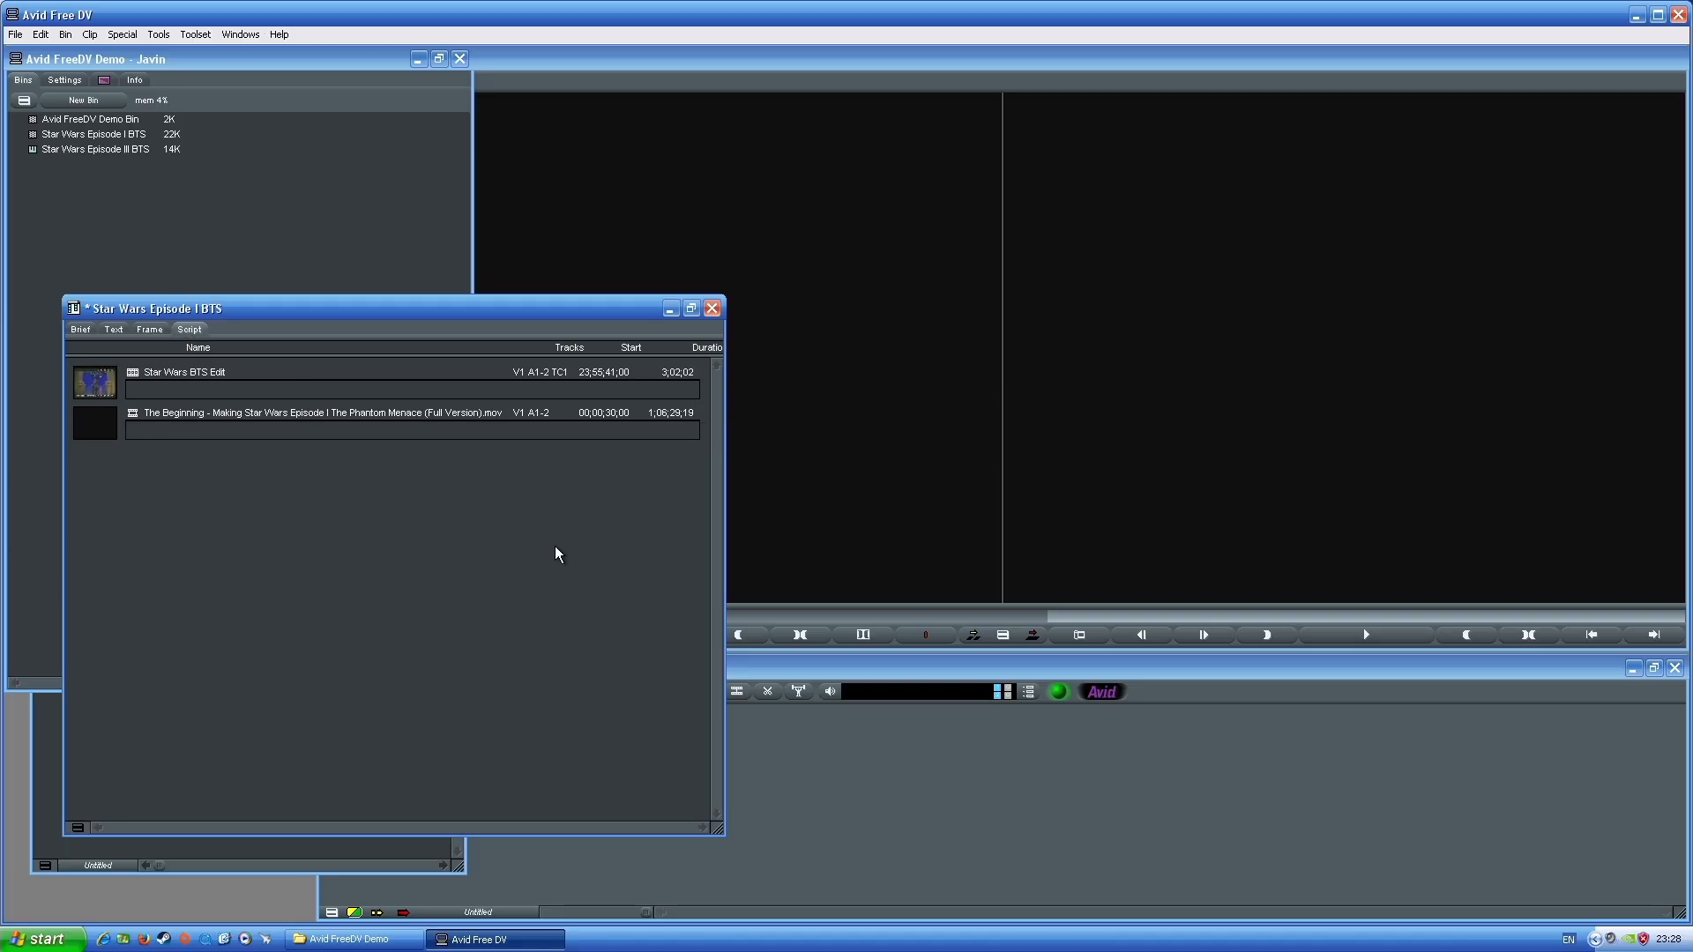
# Load the clip The Beginning - Making Star Wars Episode I into the source monitor and scrub to about 00;45;55;26
pyautogui.doubleClick(93, 421)
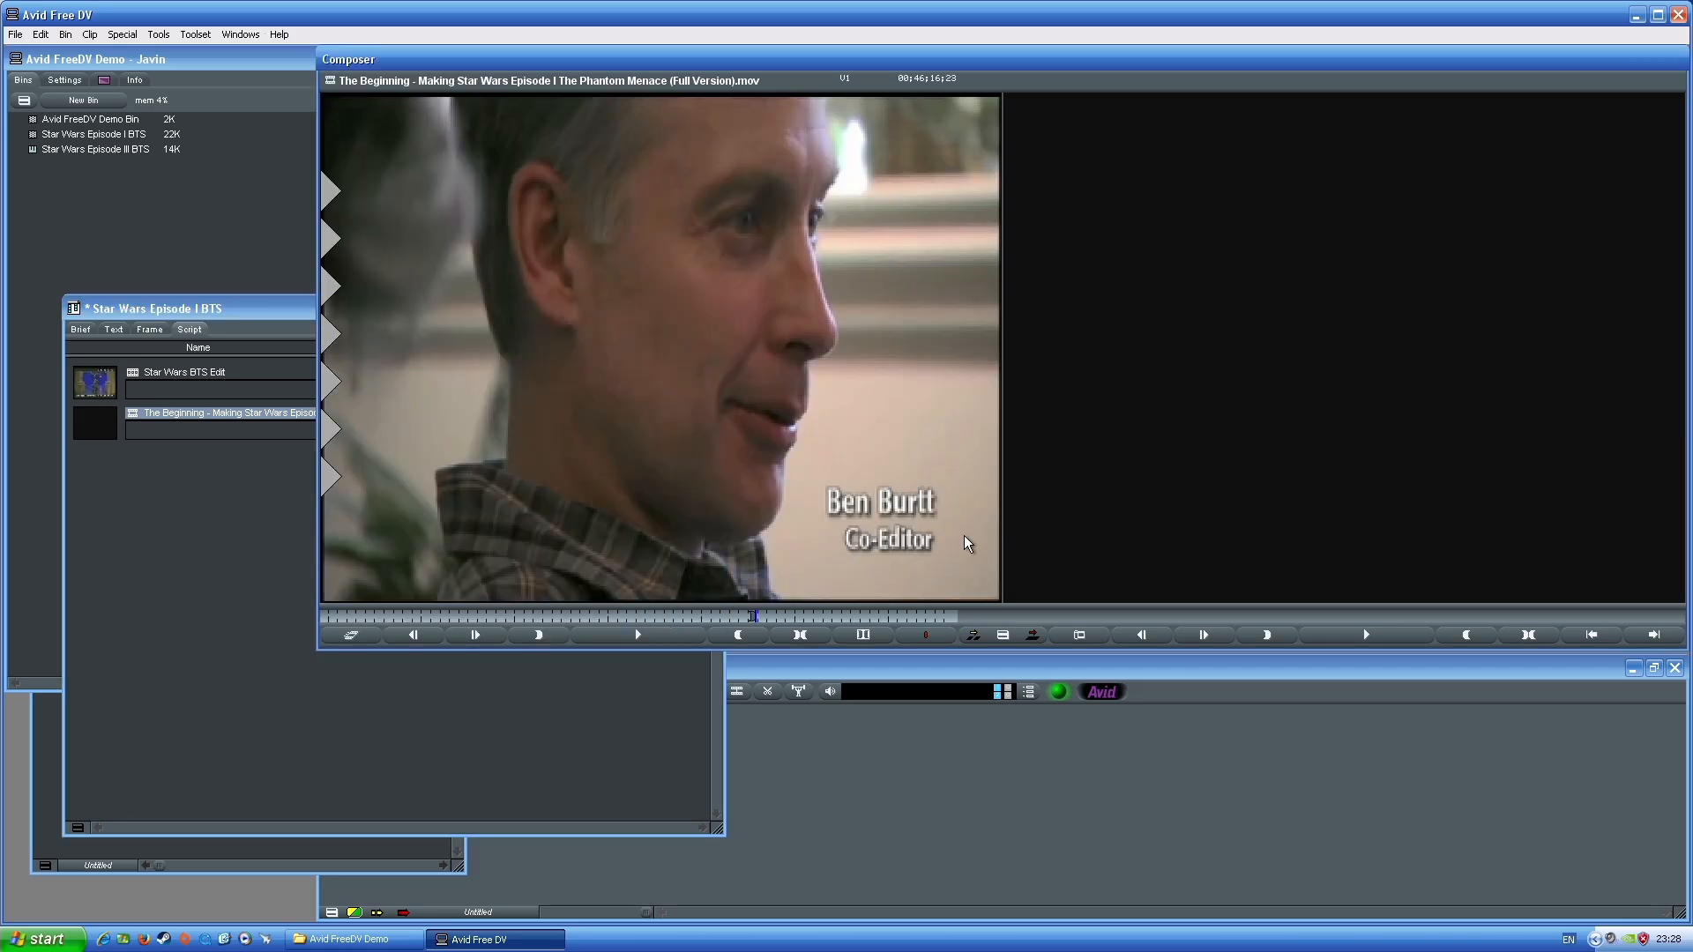
pyautogui.click(750, 617)
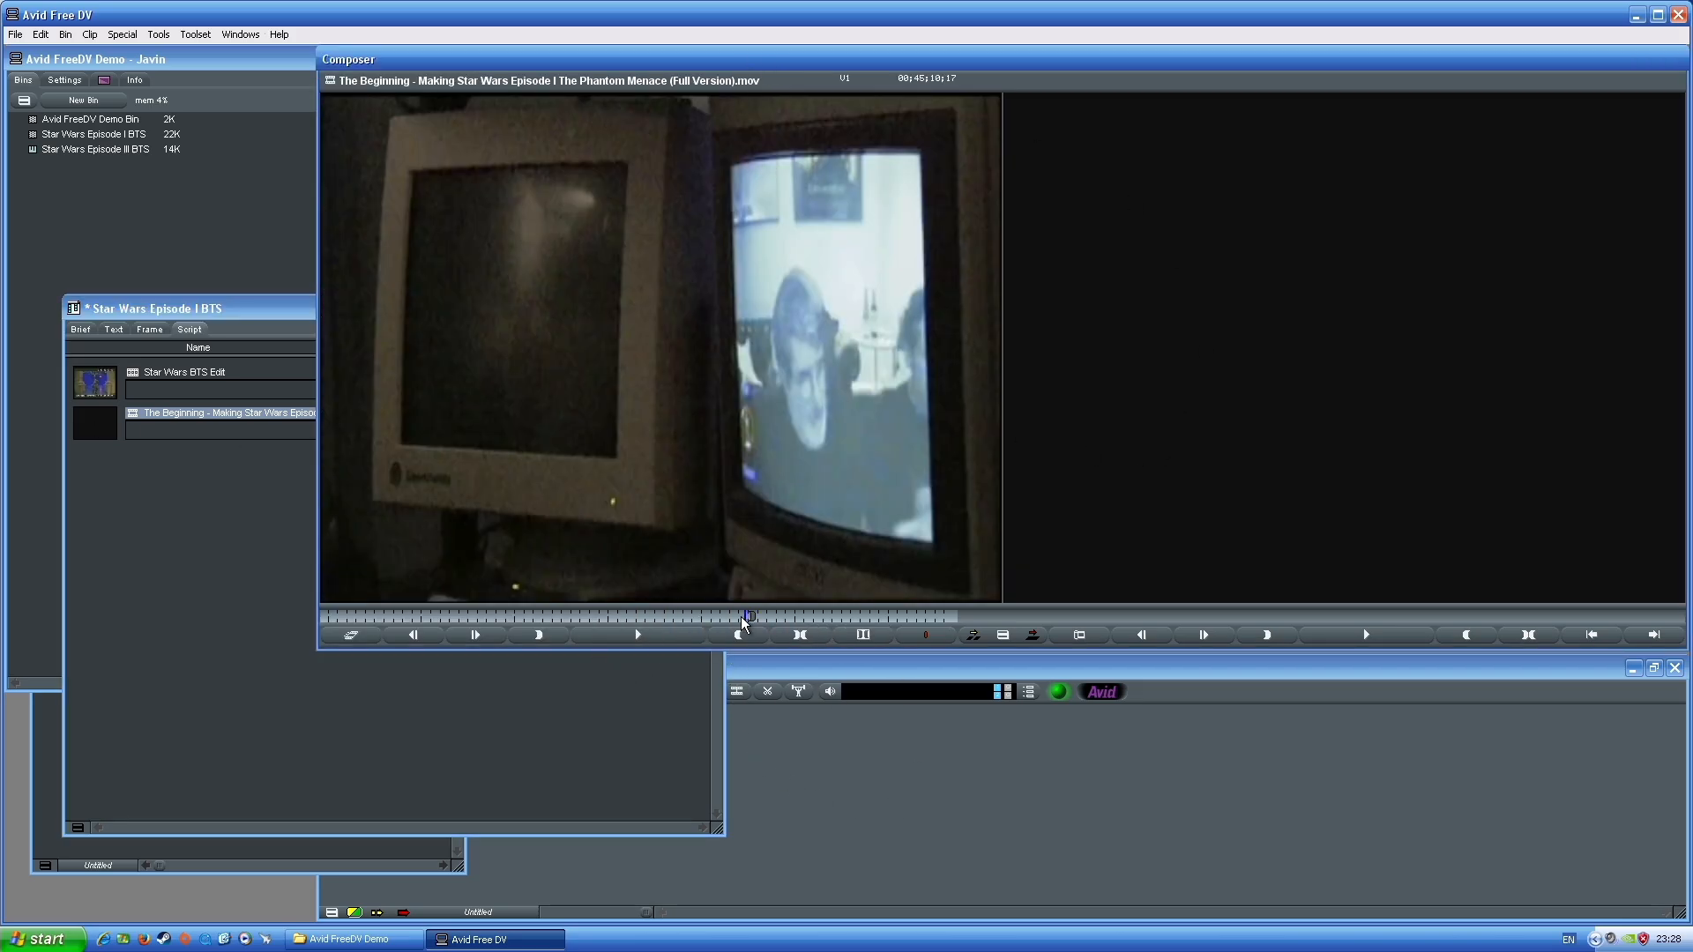
pyautogui.click(752, 617)
pyautogui.moveTo(750, 617)
pyautogui.mouseDown()
pyautogui.moveTo(770, 618)
pyautogui.moveTo(753, 617)
pyautogui.mouseUp()
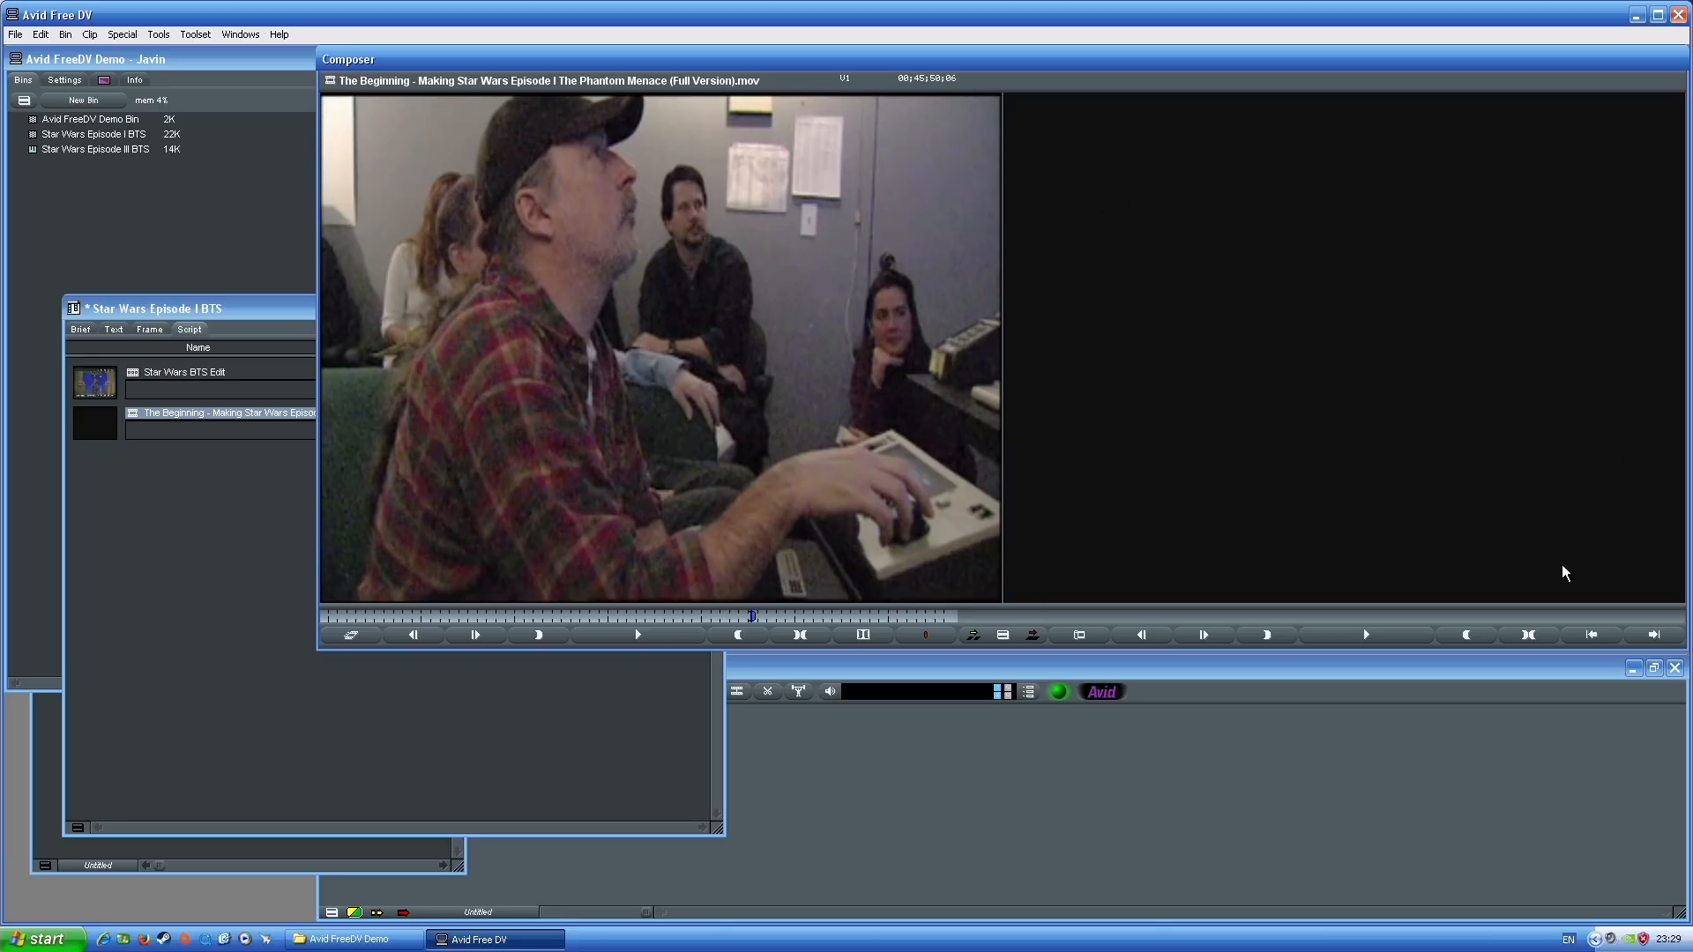
pyautogui.moveTo(759, 620); pyautogui.dragTo(754, 620)
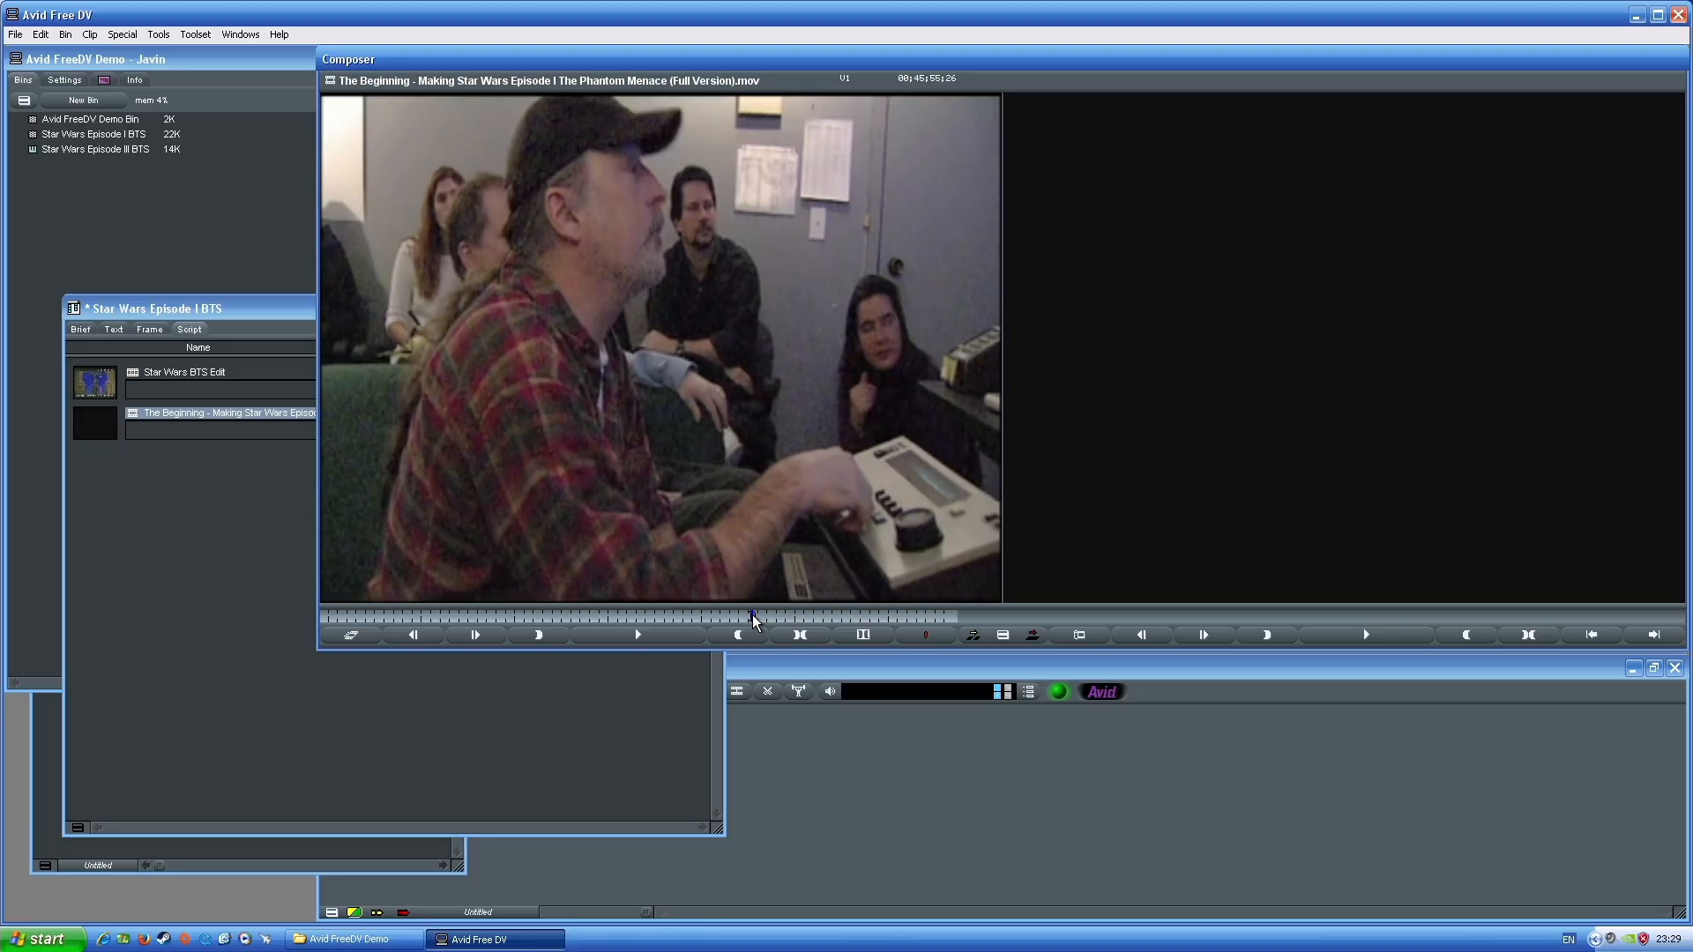
# Mark an In point at 00;45;55;26 in the source clip, play briefly from it, and return the playhead to the mark
pyautogui.press('i')
pyautogui.press('space')
pyautogui.press('space')
pyautogui.moveTo(756, 622); pyautogui.dragTo(753, 622)
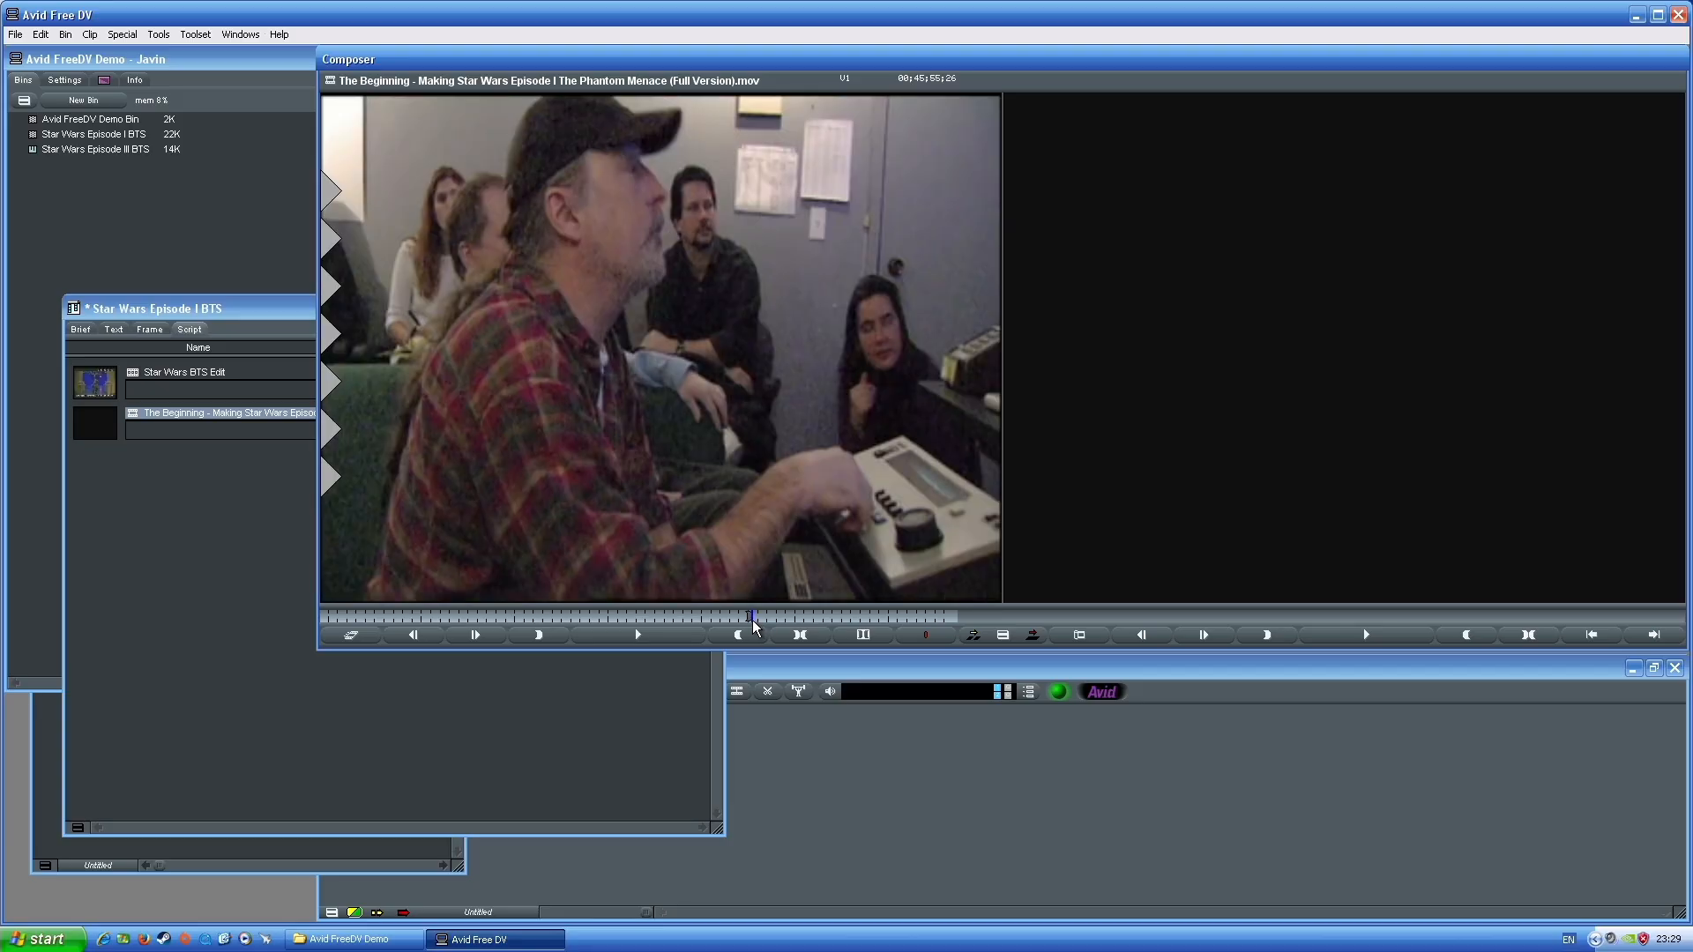
pyautogui.click(1189, 308)
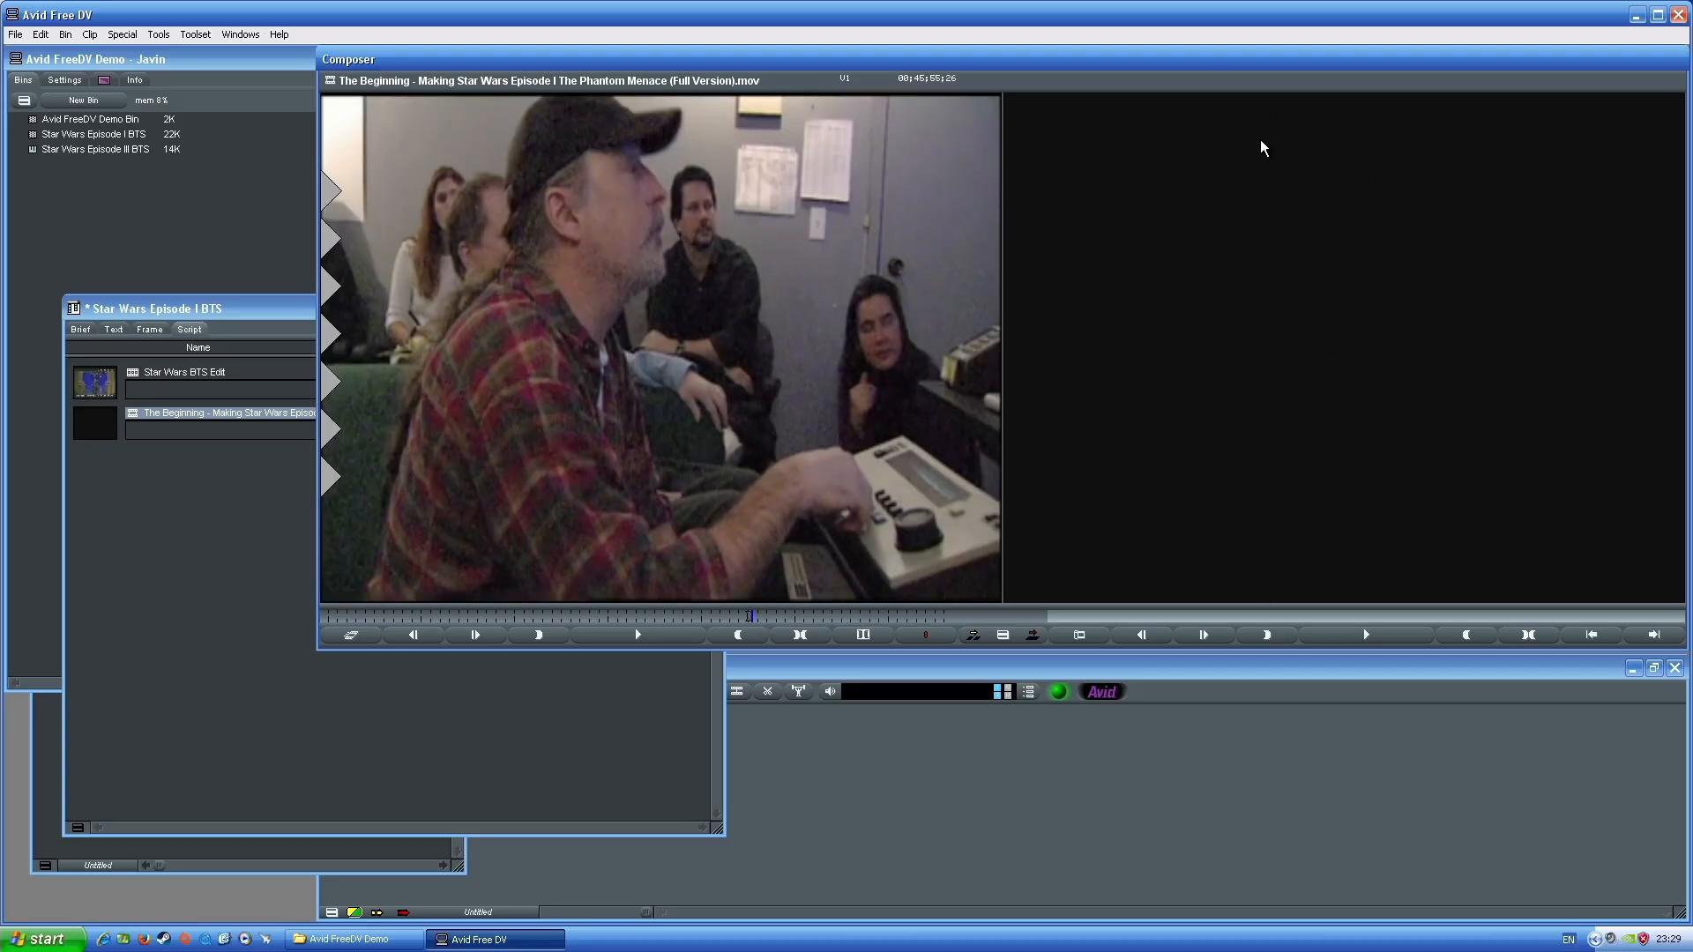
pyautogui.click(287, 725)
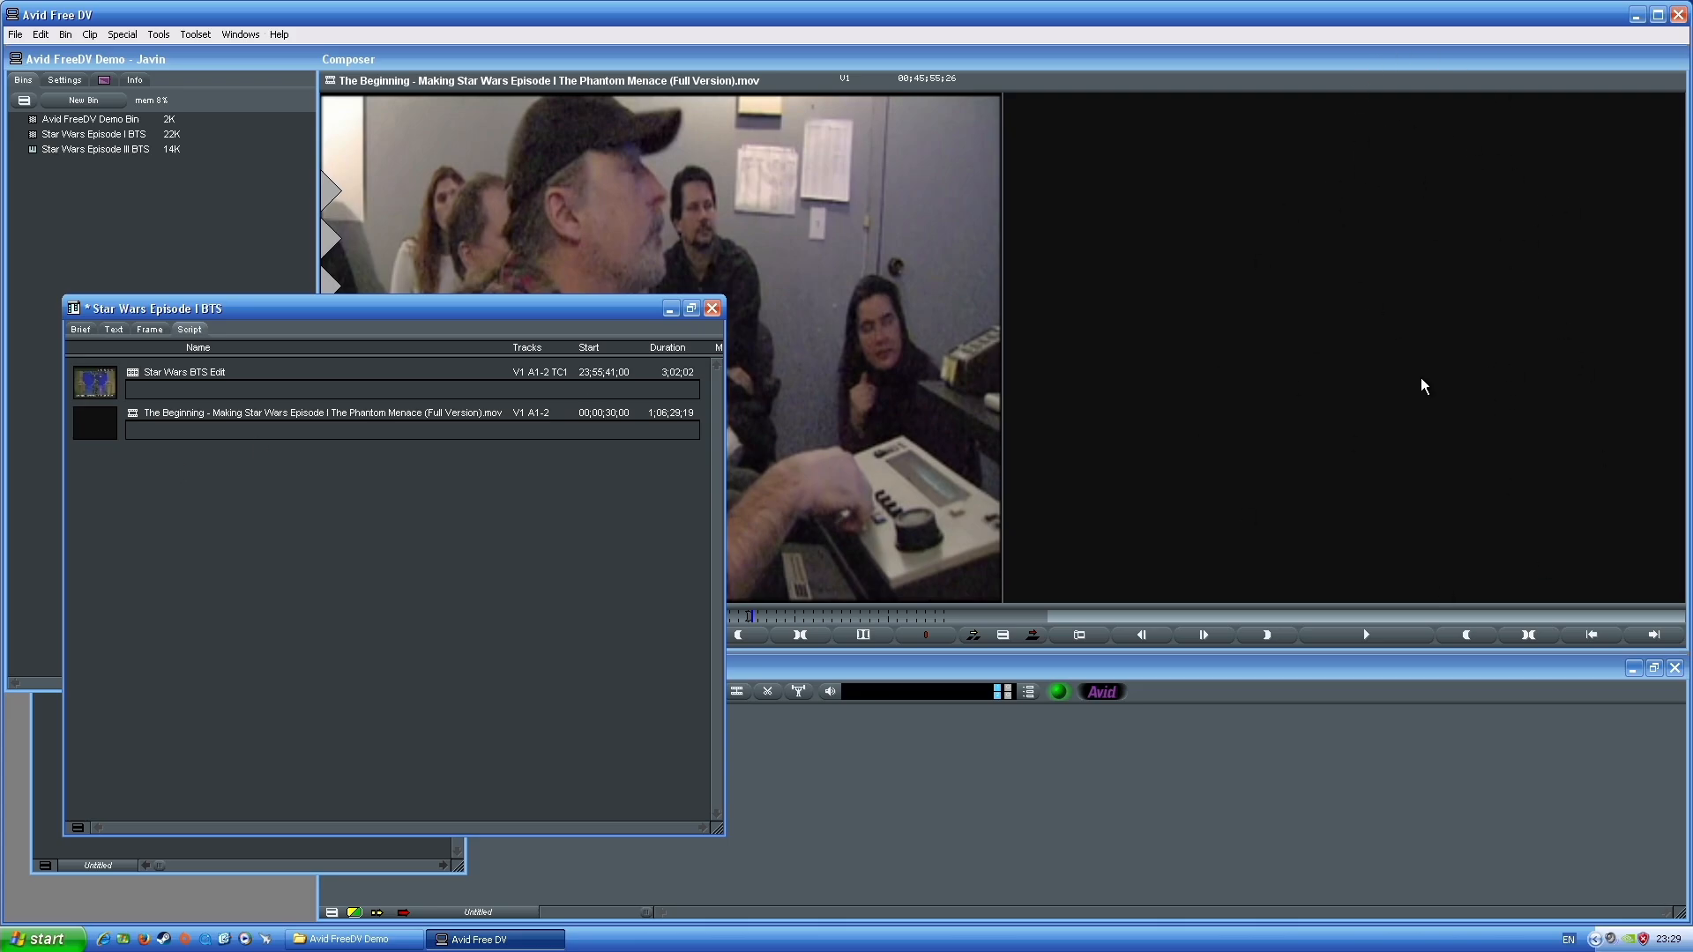
pyautogui.click(1341, 262)
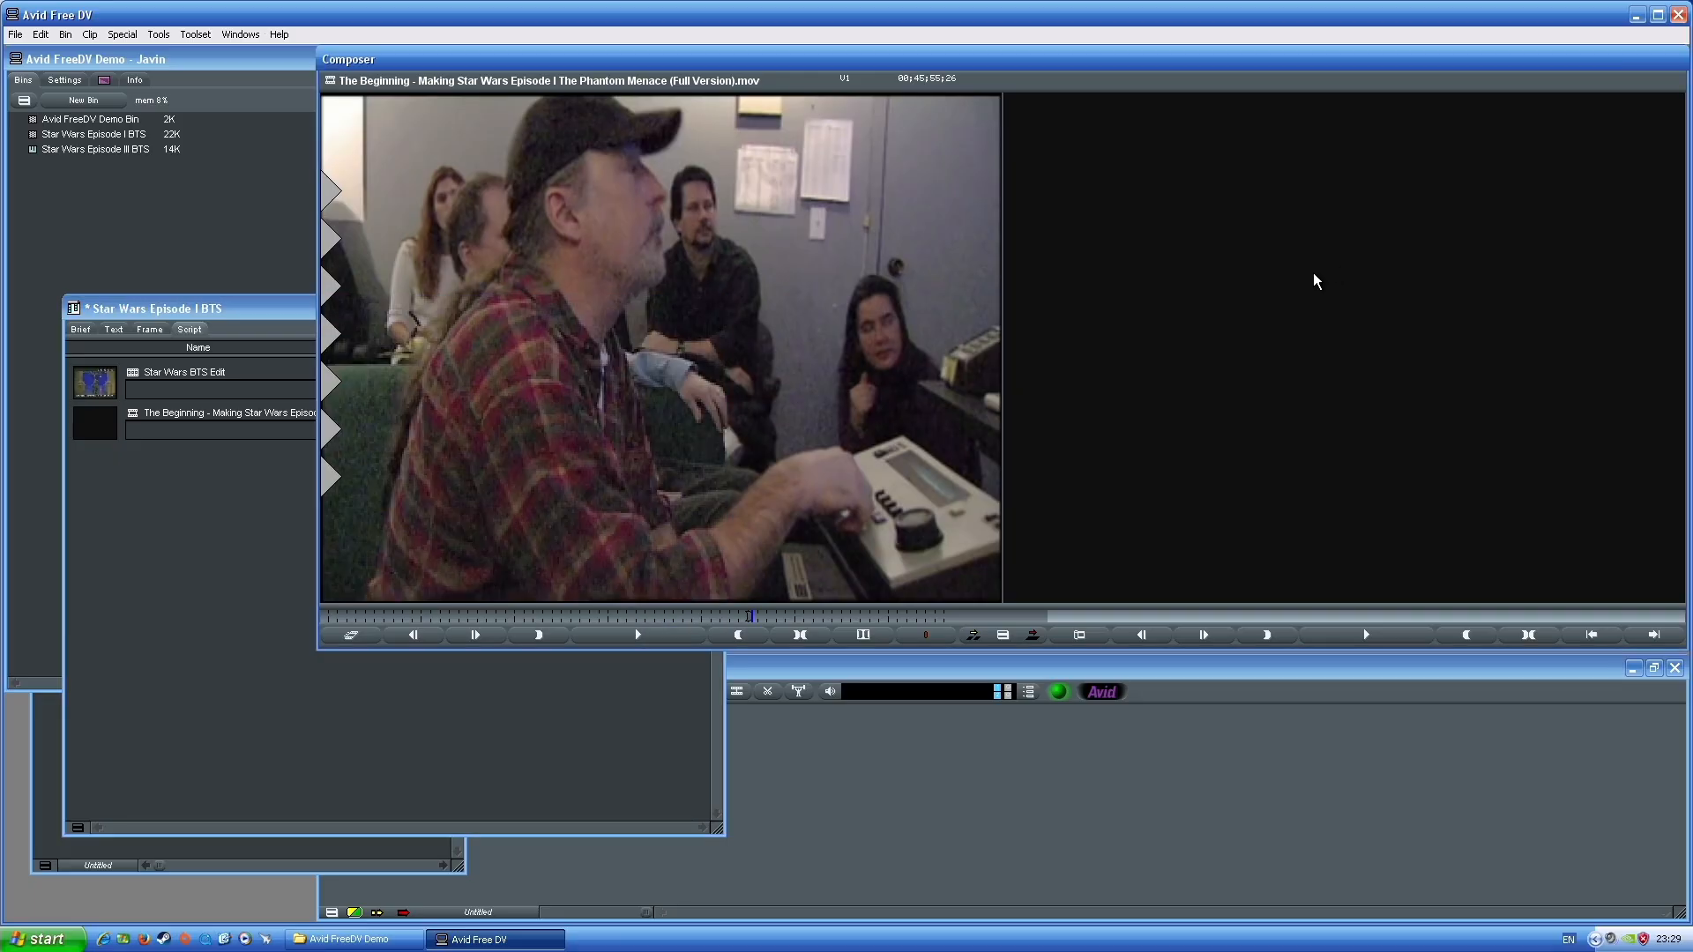
pyautogui.click(1145, 797)
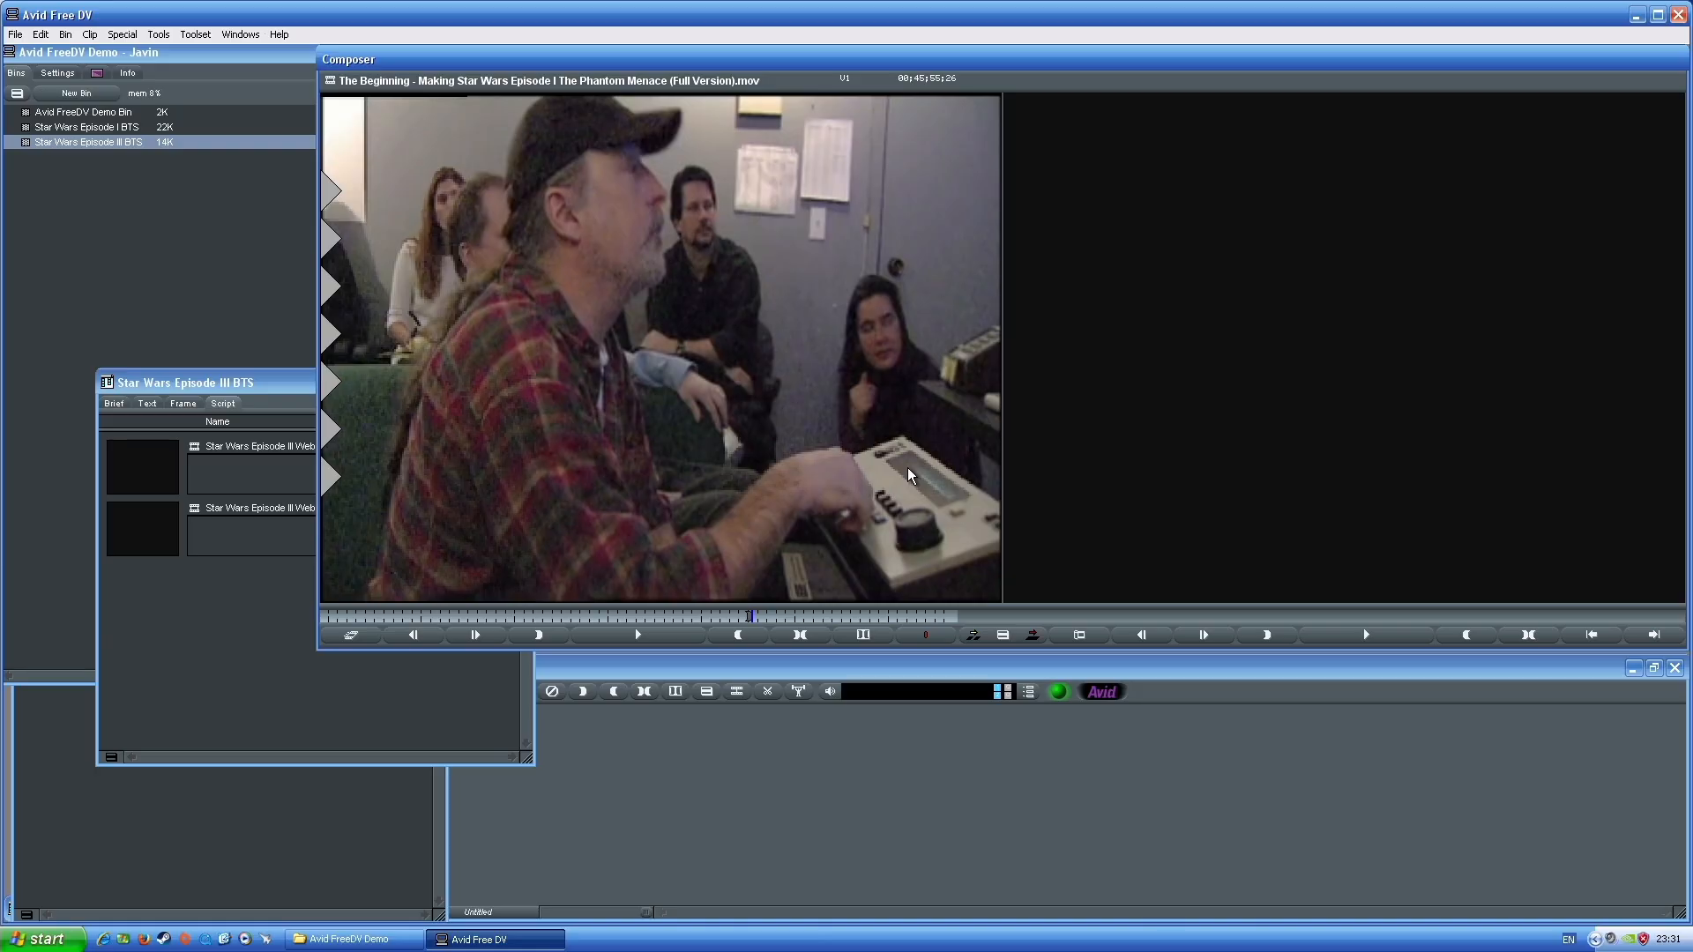
# Open the import dialog for the Star Wars Episode III BTS bin, review the available video drives, and cancel the import
pyautogui.click(264, 690)
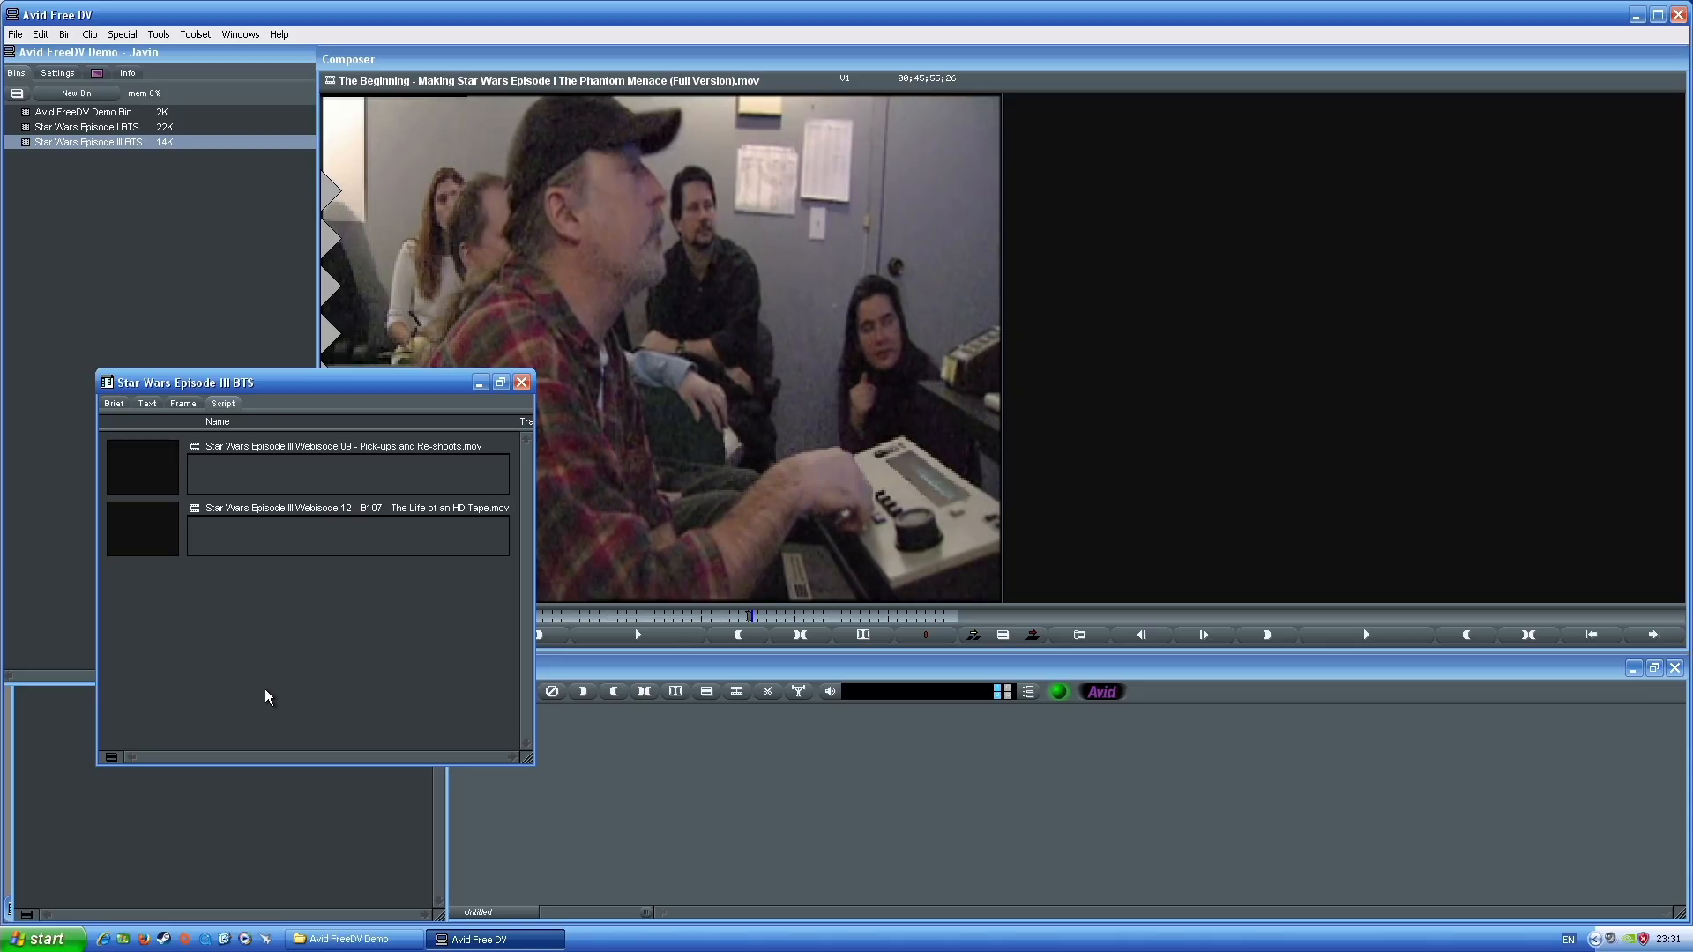
pyautogui.click(15, 34)
pyautogui.click(280, 685)
pyautogui.rightClick(281, 686)
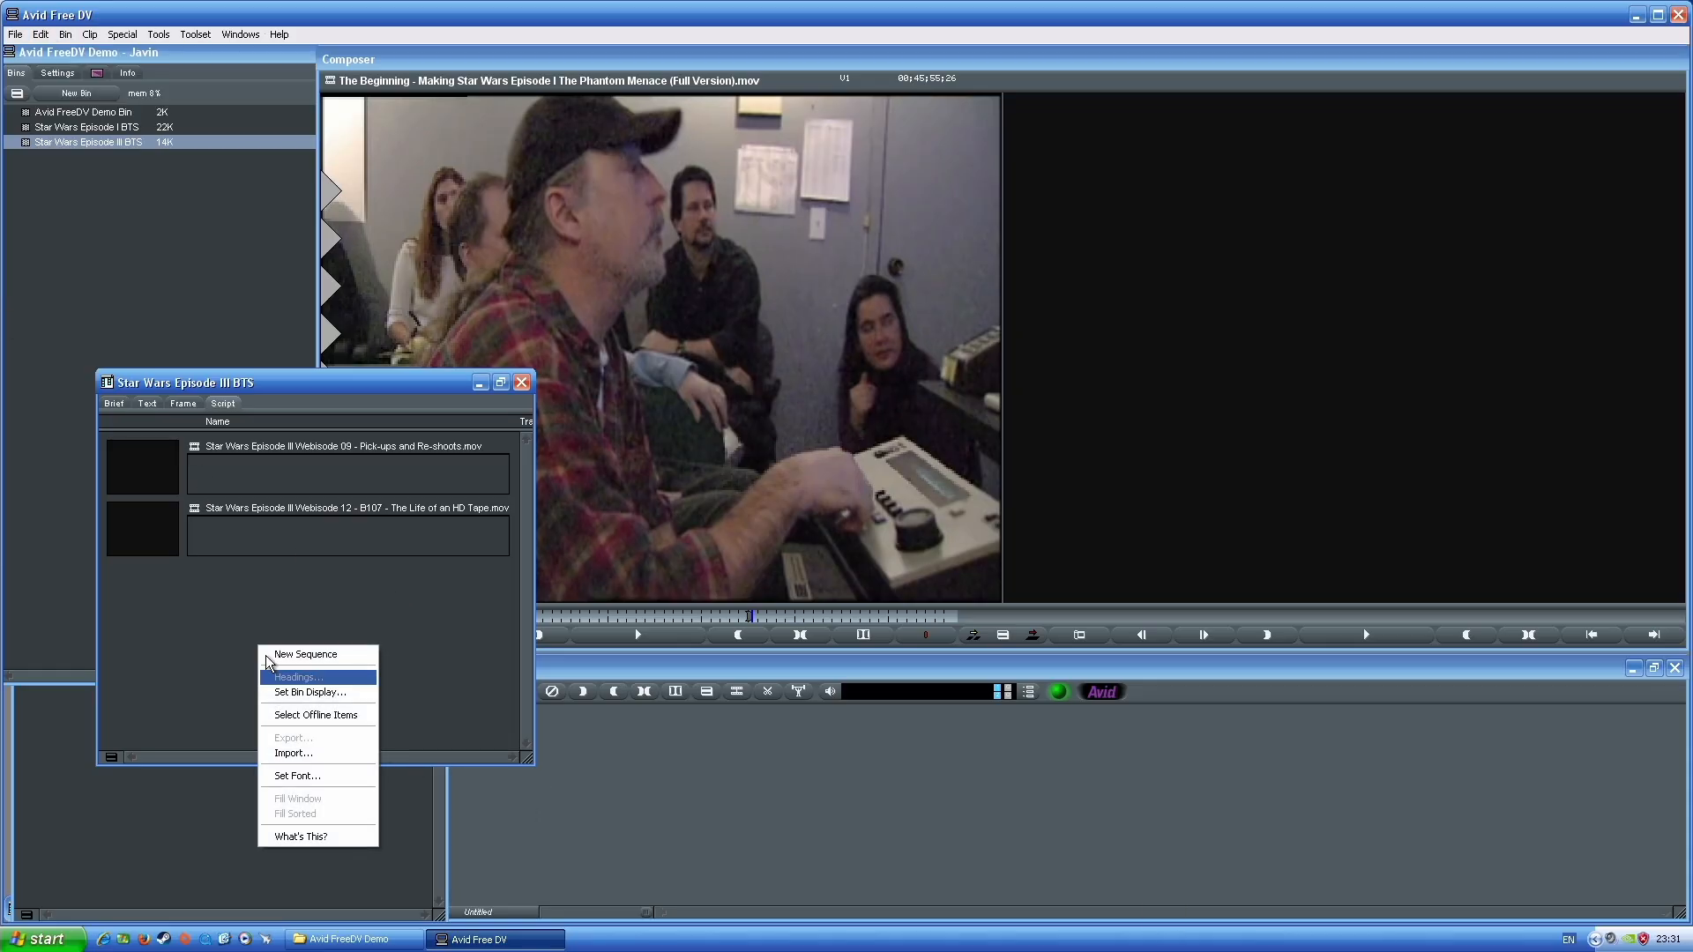
pyautogui.click(319, 756)
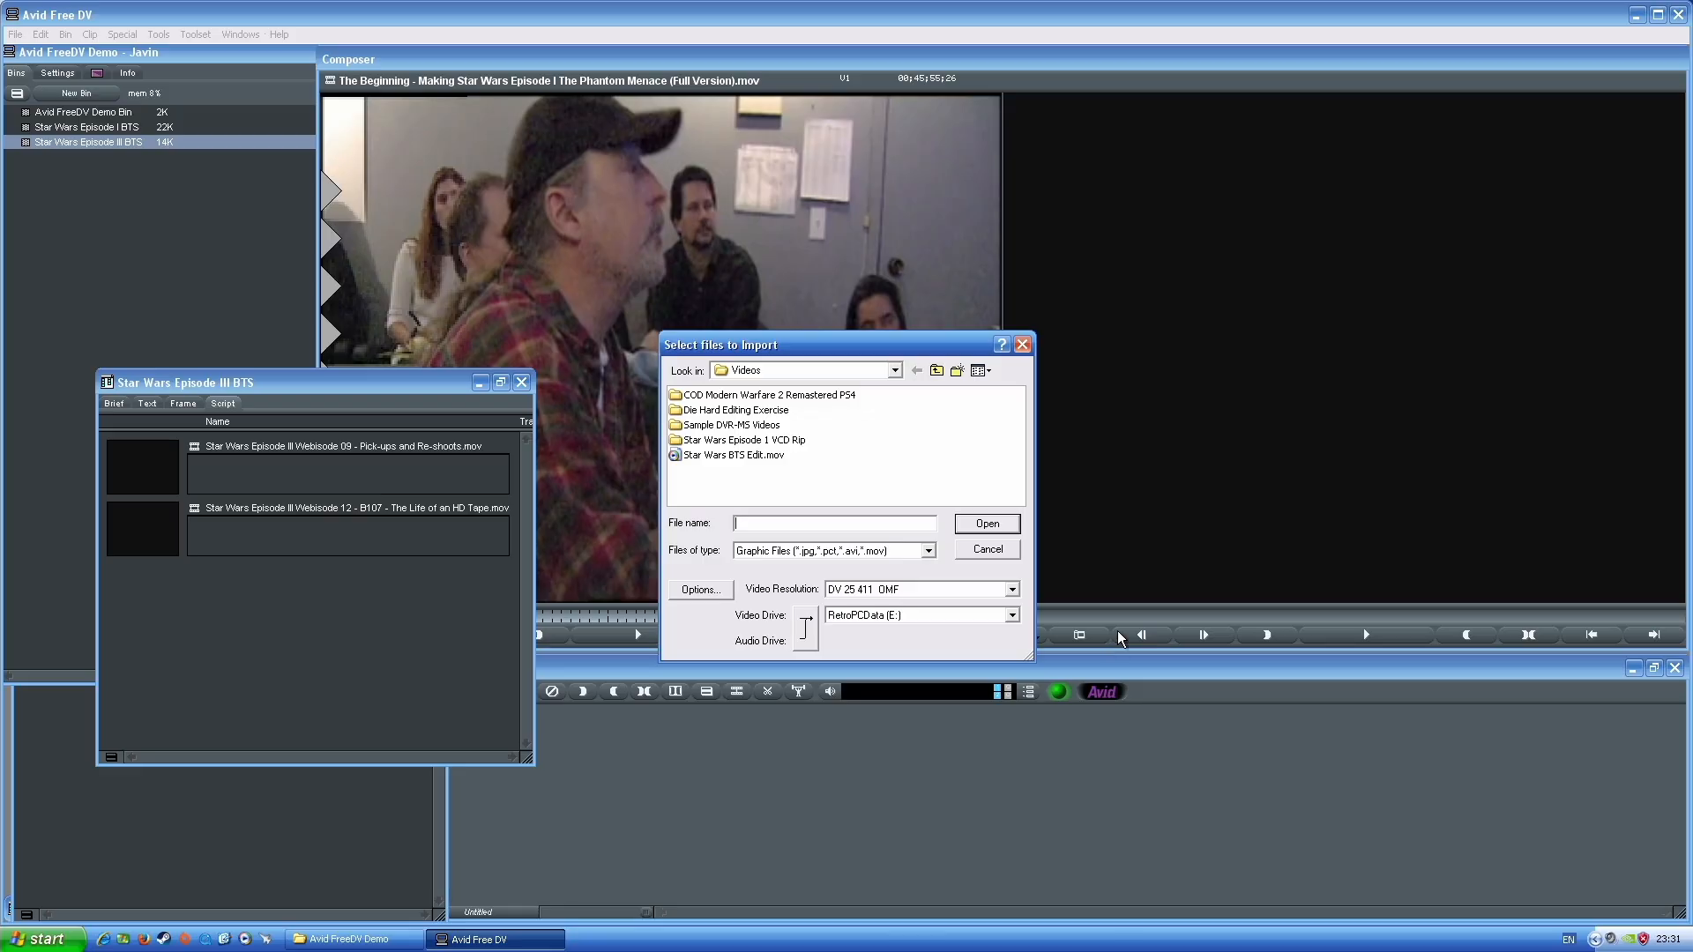
pyautogui.click(1012, 615)
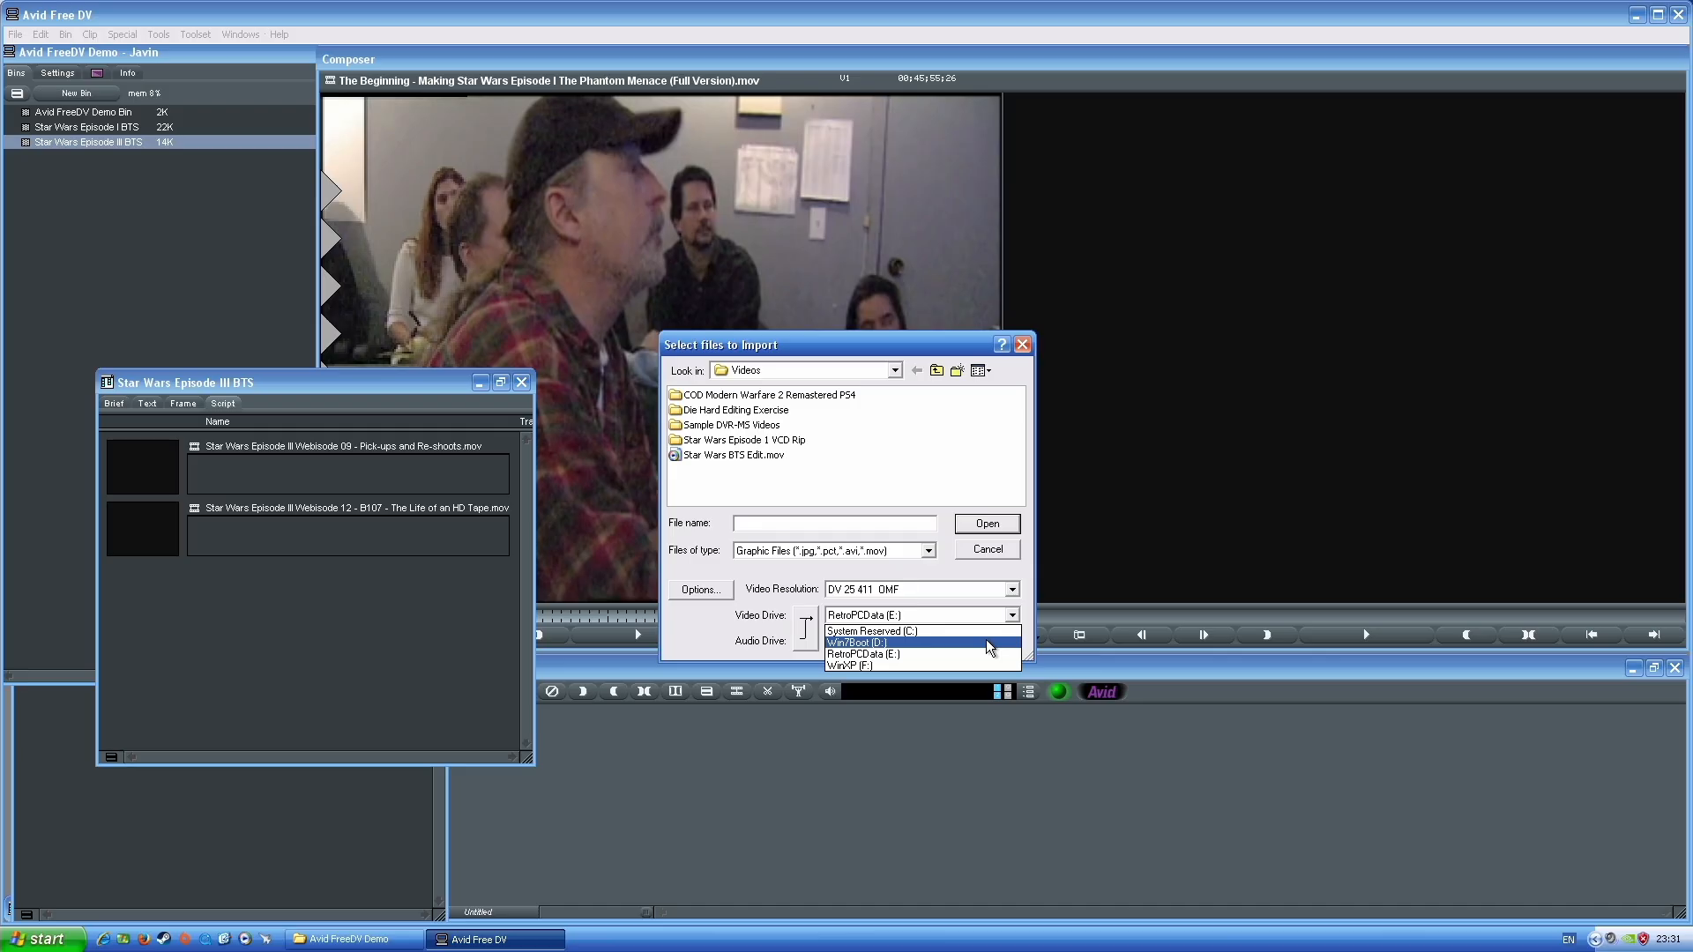
pyautogui.click(701, 637)
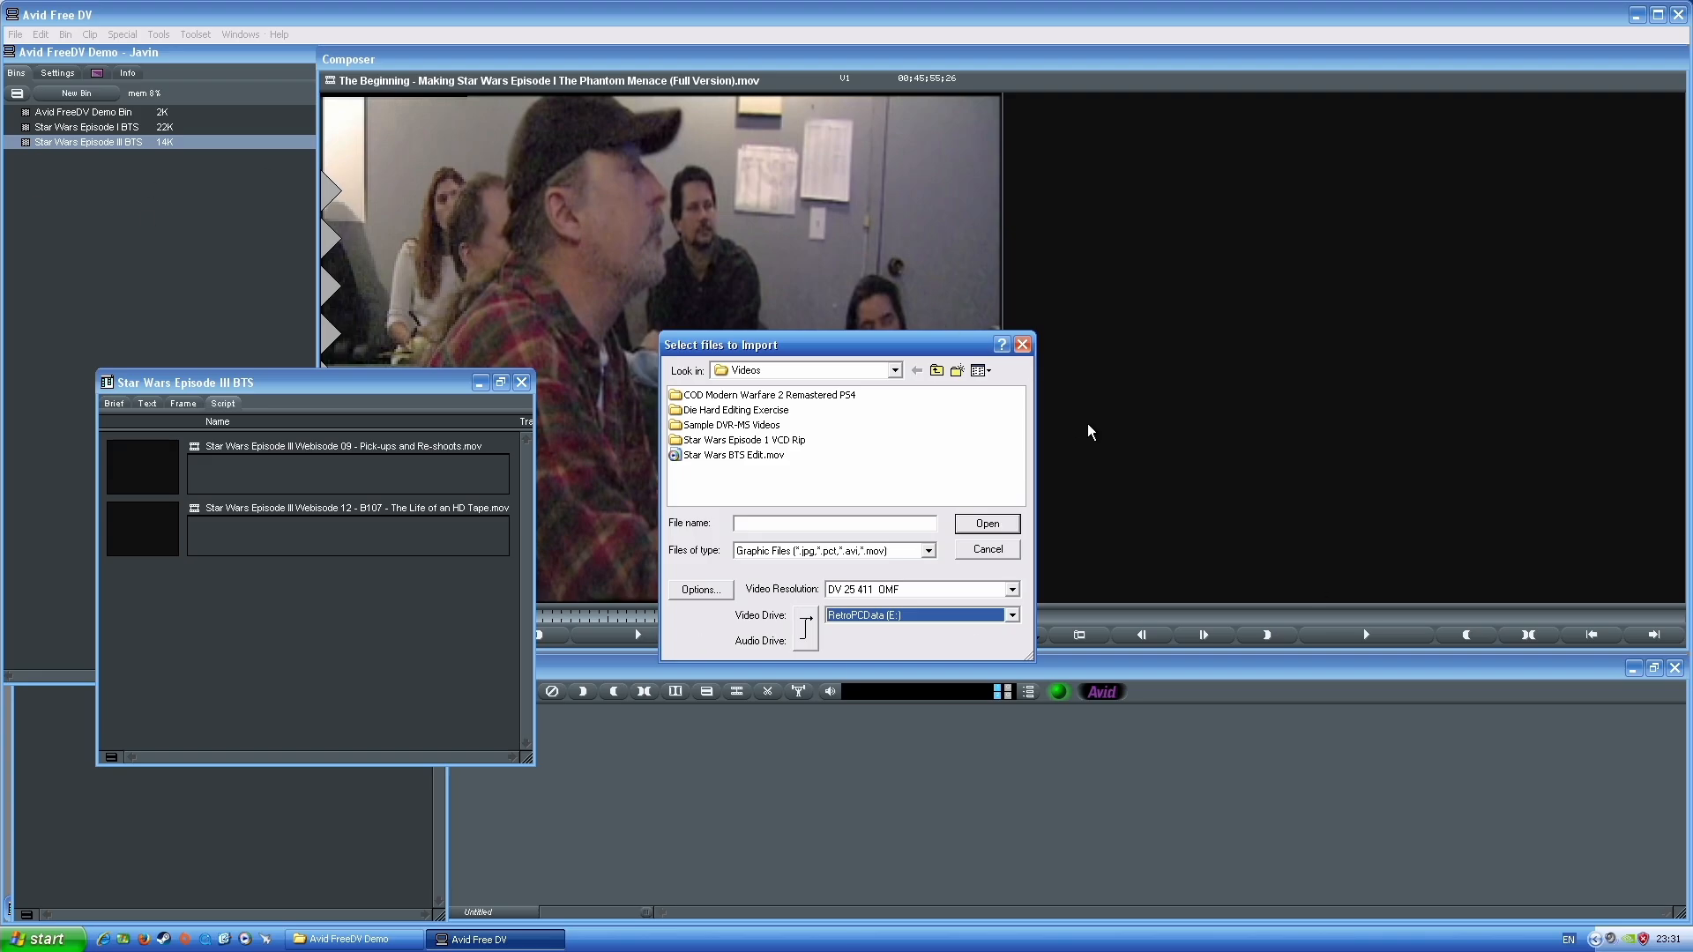
pyautogui.click(1023, 343)
# Load the Webisode 09 - Pick-ups and Re-shoots clip into the source monitor and scrub to about 00;01;21;22
pyautogui.doubleClick(157, 458)
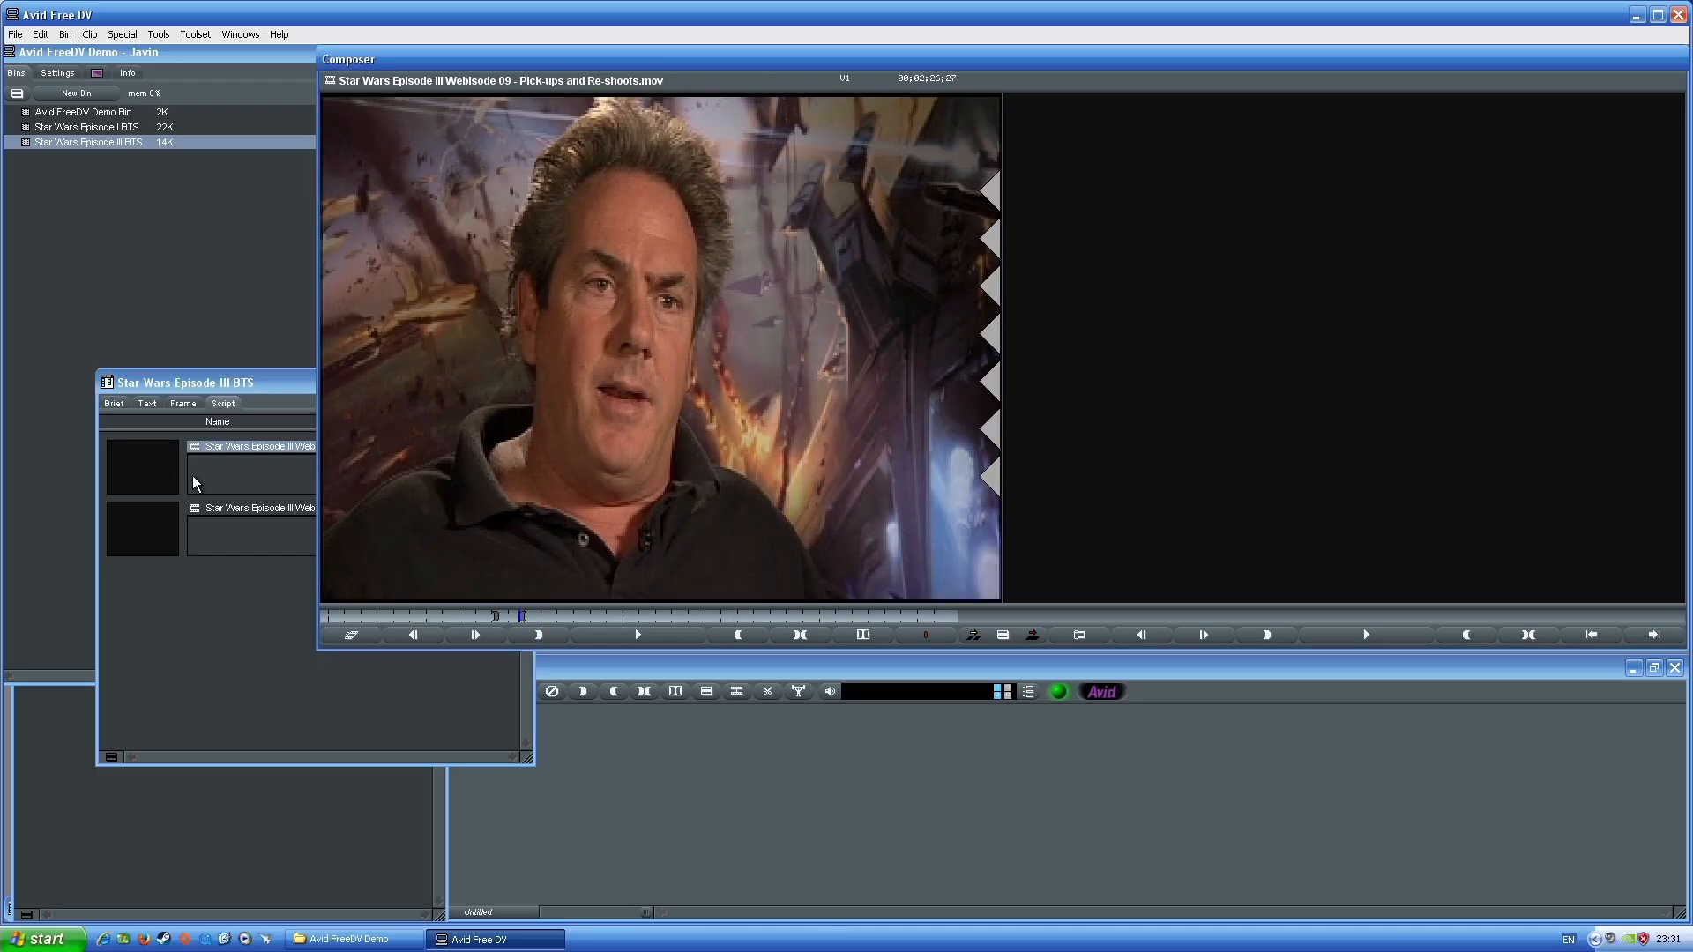
pyautogui.moveTo(388, 612); pyautogui.dragTo(434, 612)
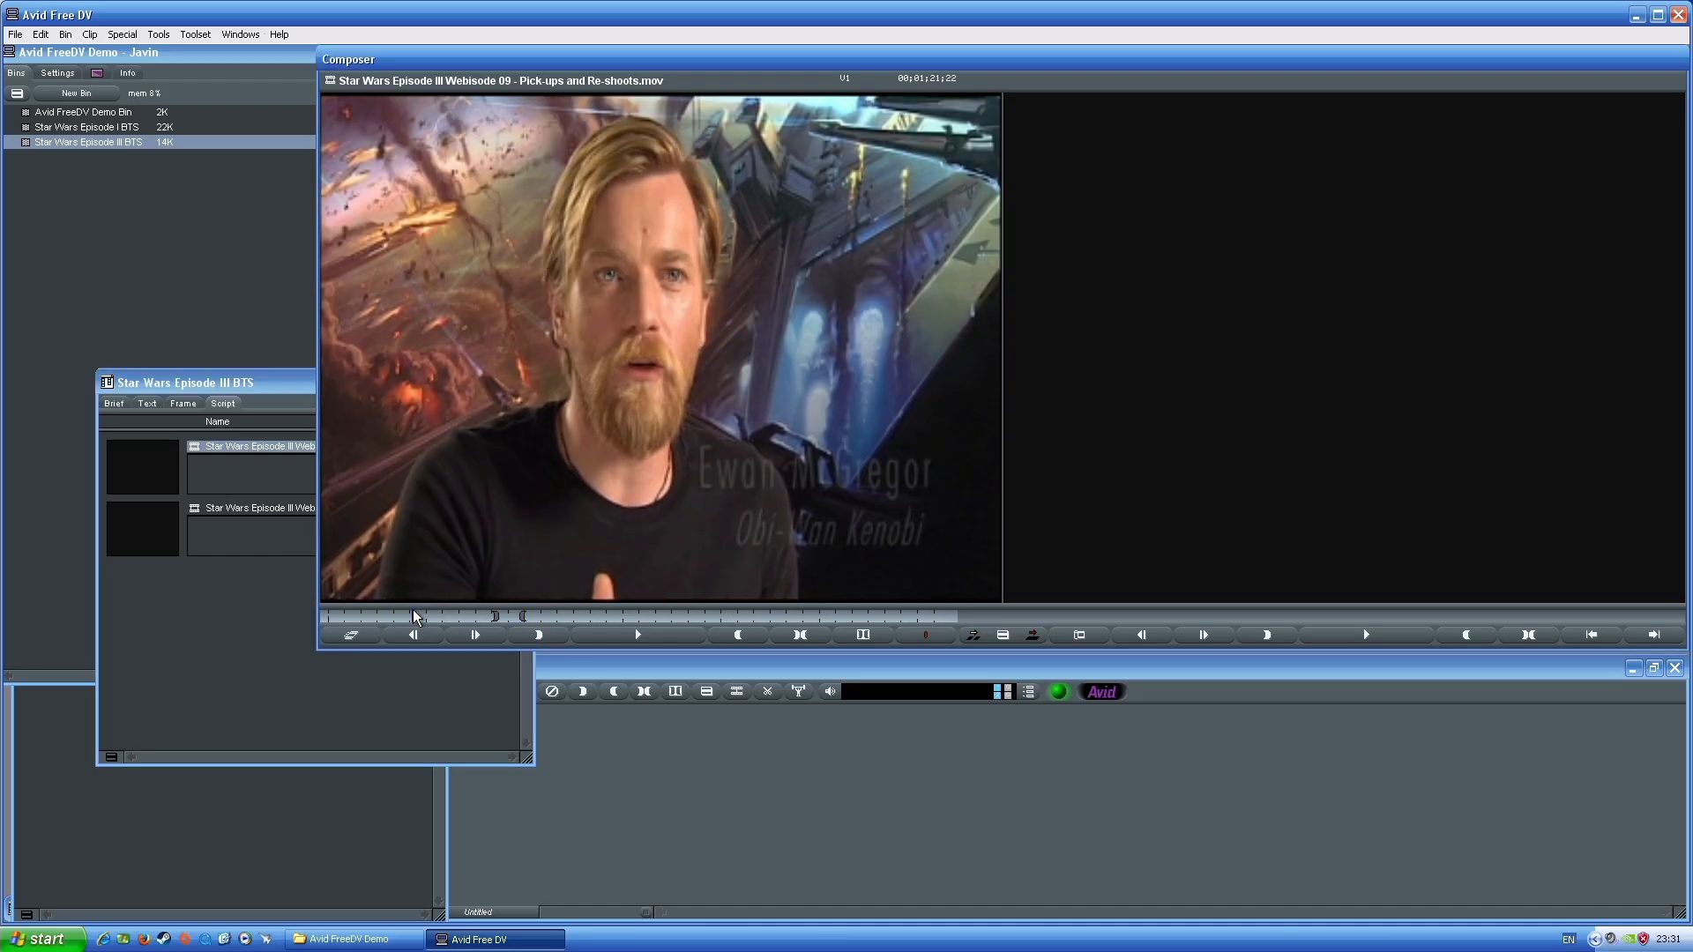
# Reveal the media file of the Webisode 09 - Pick-ups and Re-shoots clip from the Star Wars Episode III BTS bin on disk
pyautogui.click(73, 585)
pyautogui.click(448, 730)
pyautogui.rightClick(144, 460)
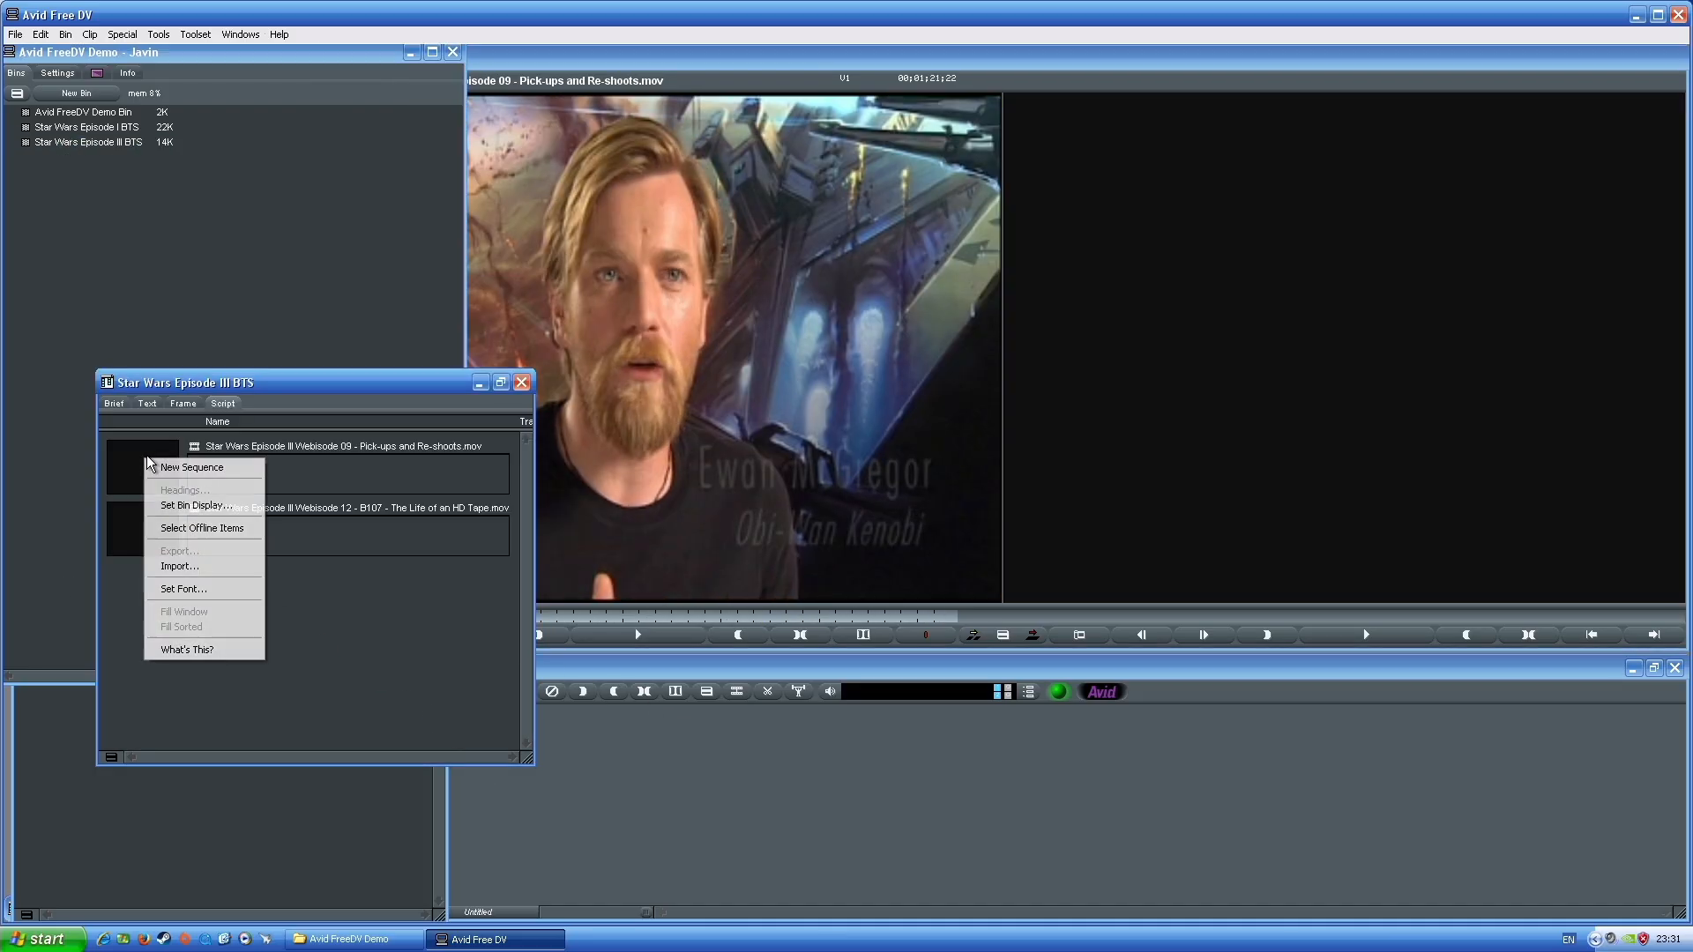
pyautogui.click(304, 481)
pyautogui.click(195, 465)
pyautogui.click(154, 464)
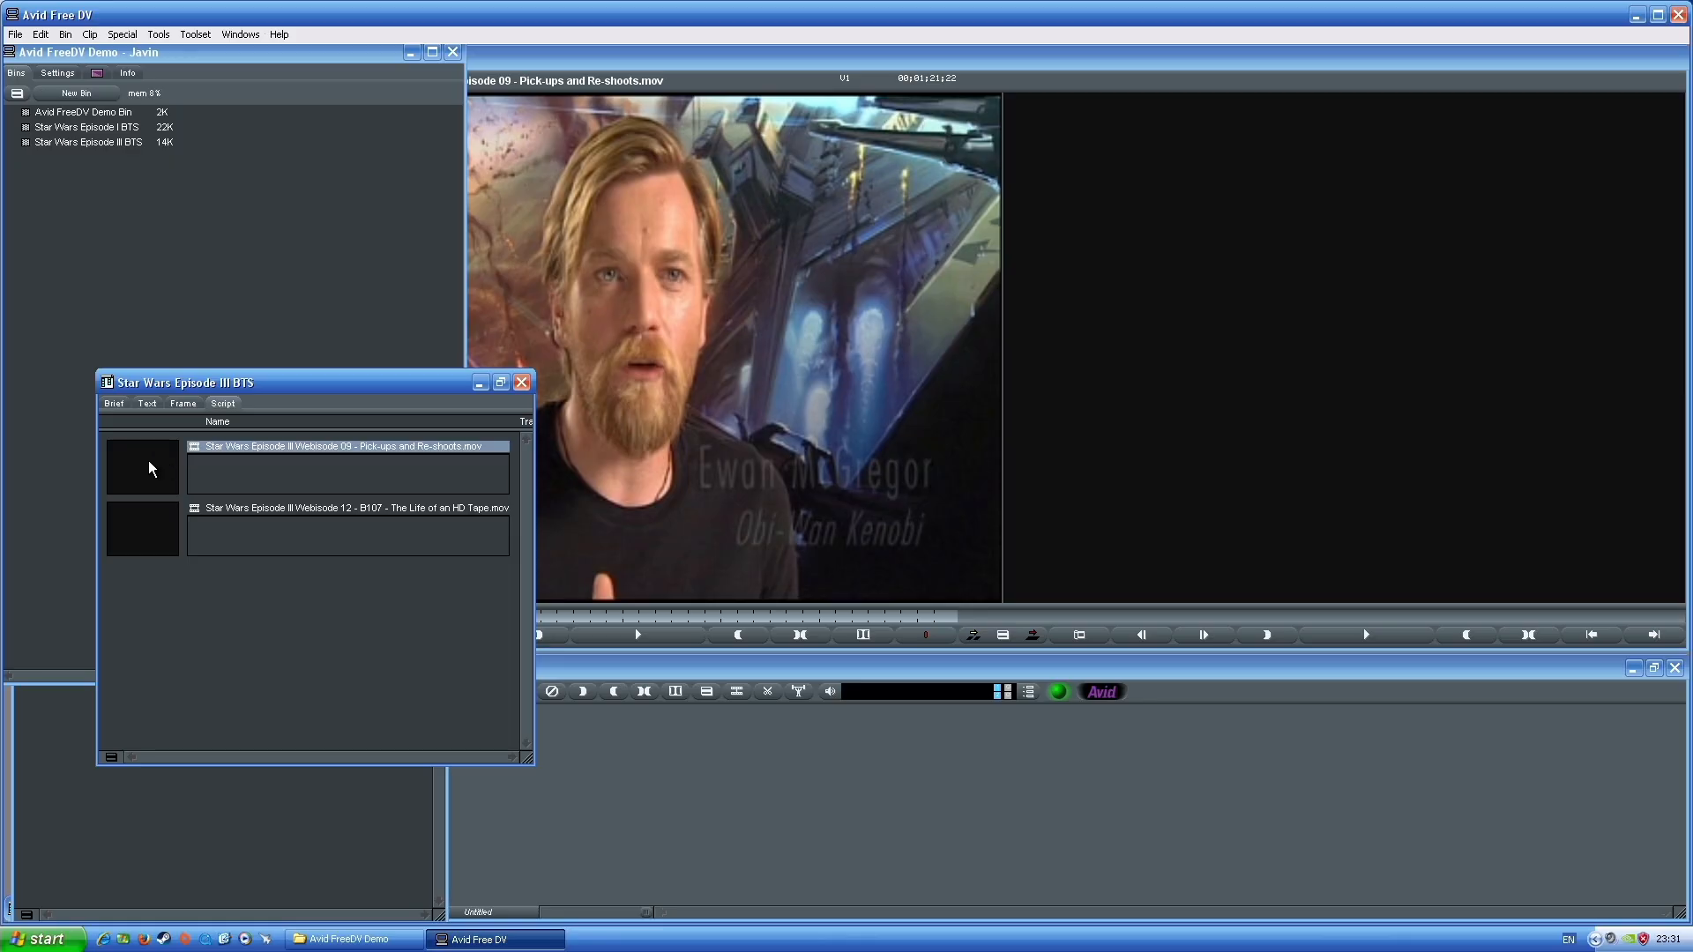
pyautogui.rightClick(144, 462)
pyautogui.click(203, 606)
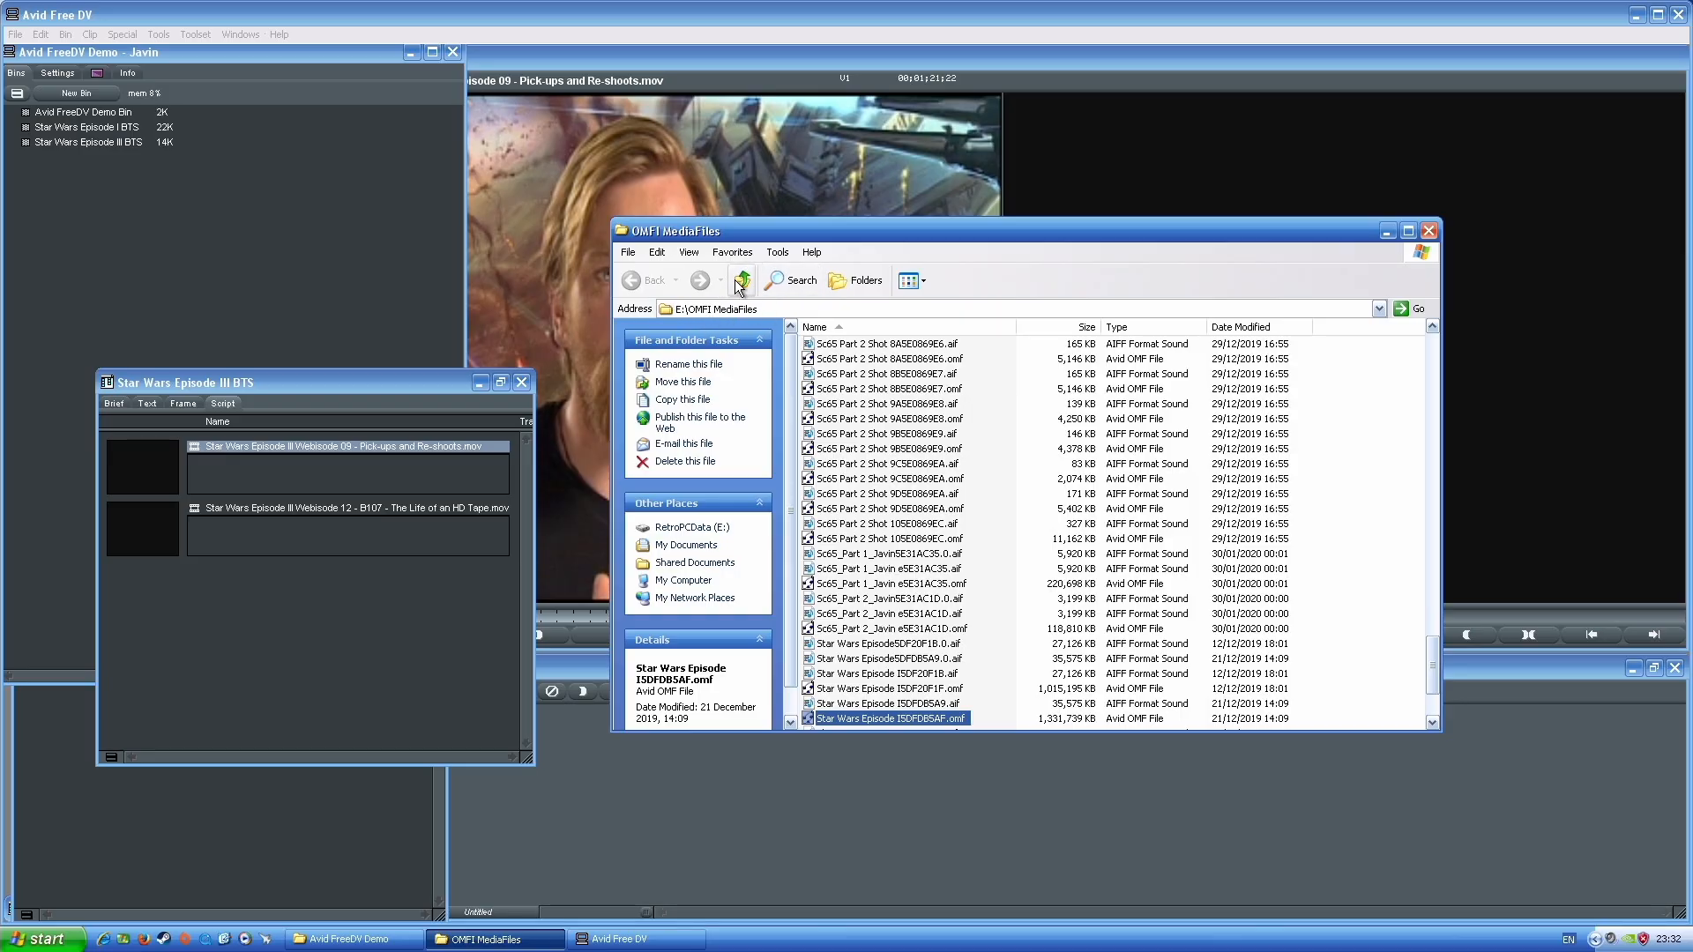
# Examine the Avid MediaFiles and OMFI MediaFiles folders on drive E, close the folder window, and cancel revealing the next file
pyautogui.scroll(-2, 1058, 723)
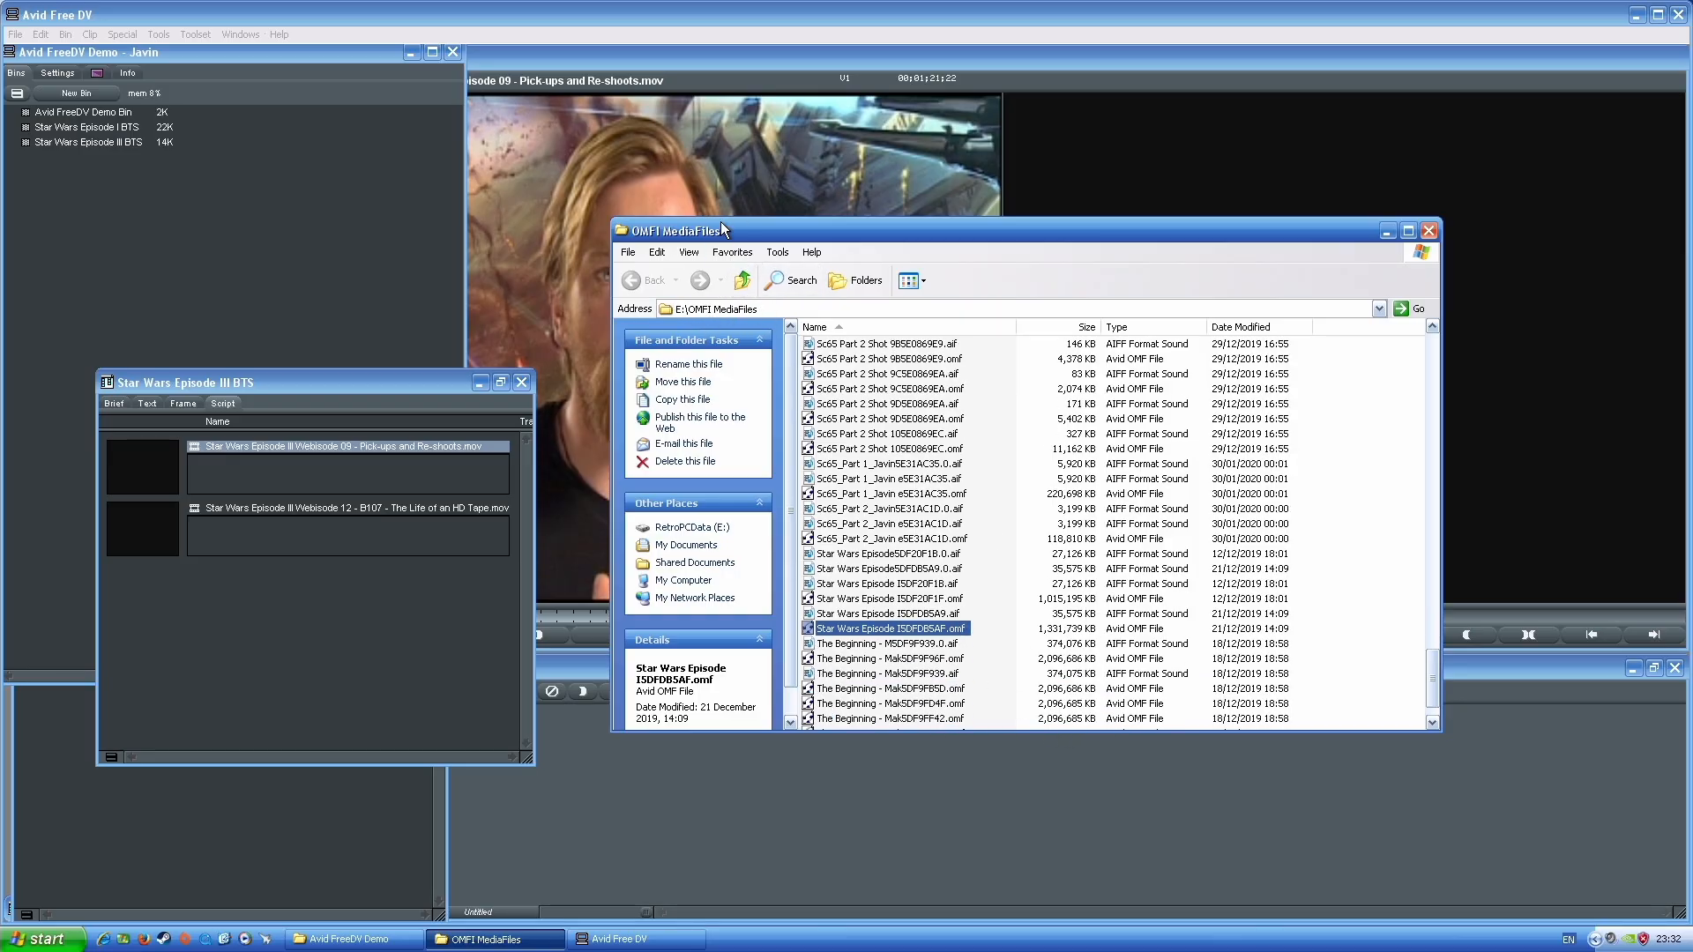
pyautogui.click(742, 282)
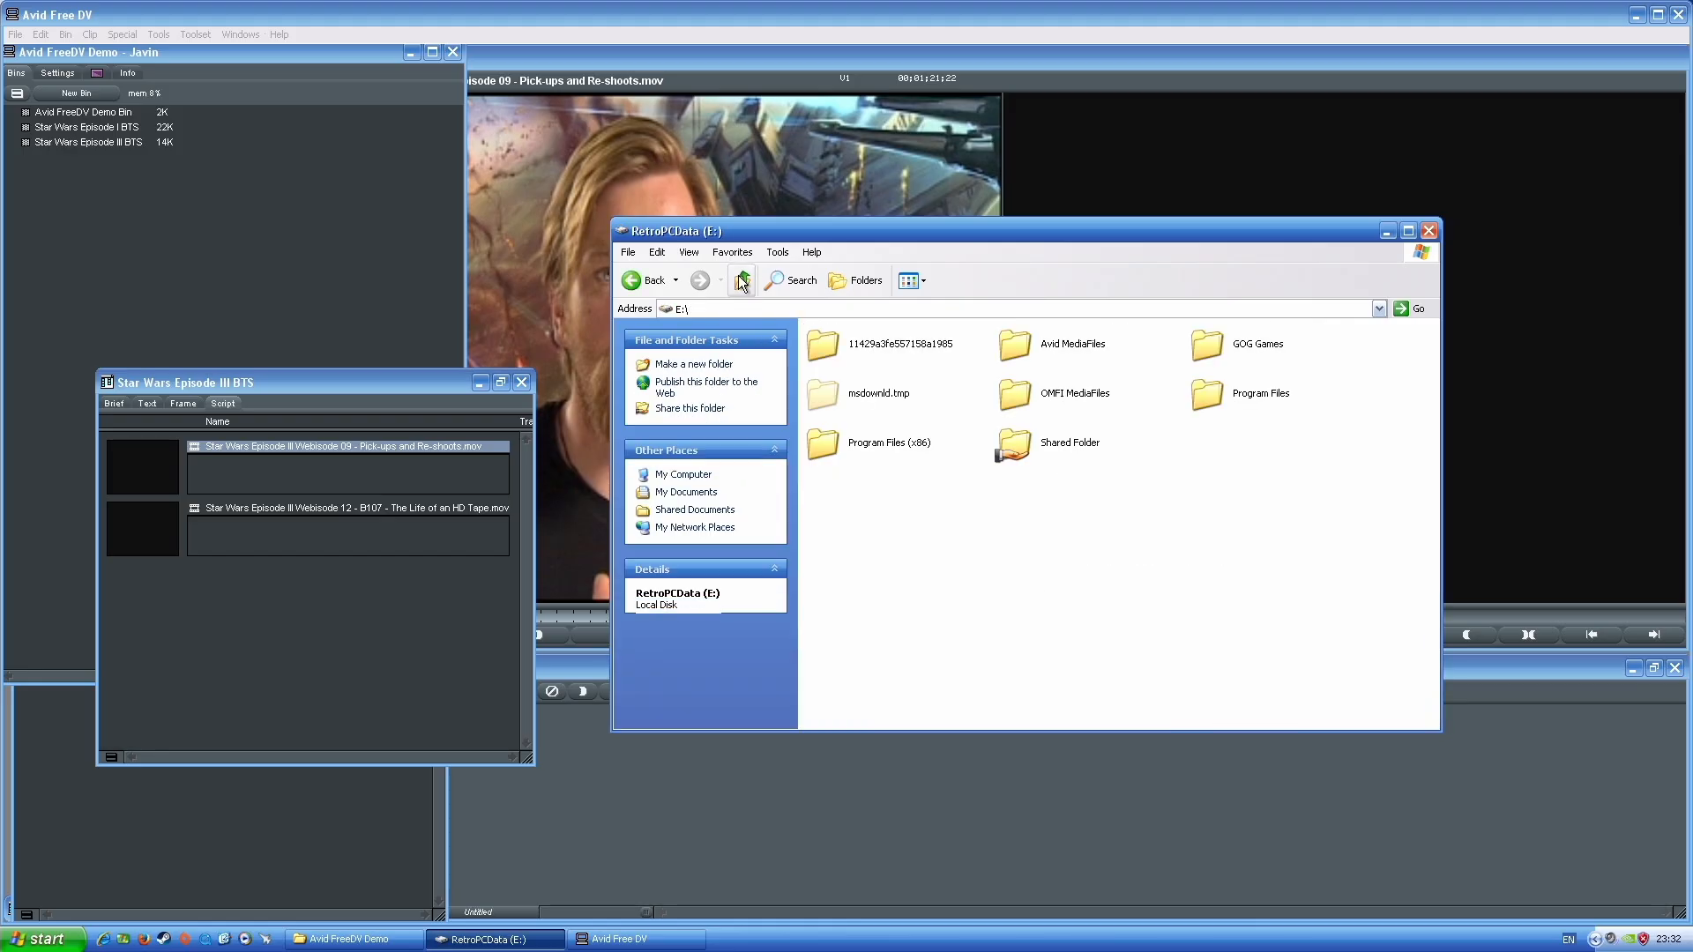
pyautogui.doubleClick(1065, 349)
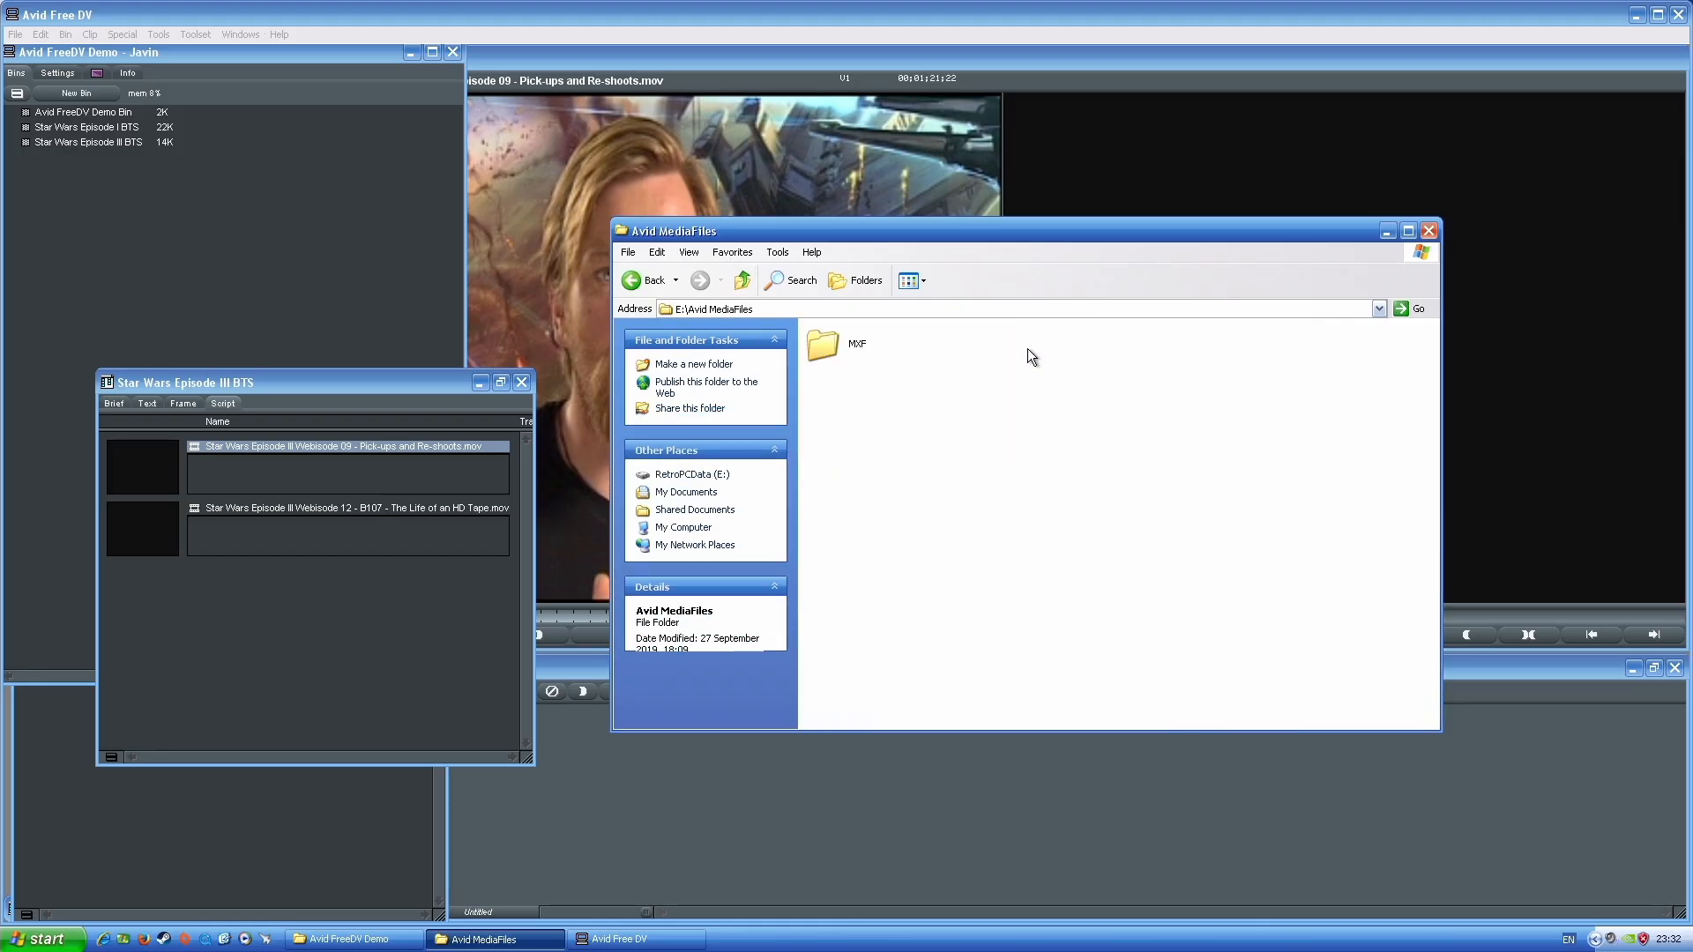
pyautogui.click(644, 281)
pyautogui.doubleClick(1030, 394)
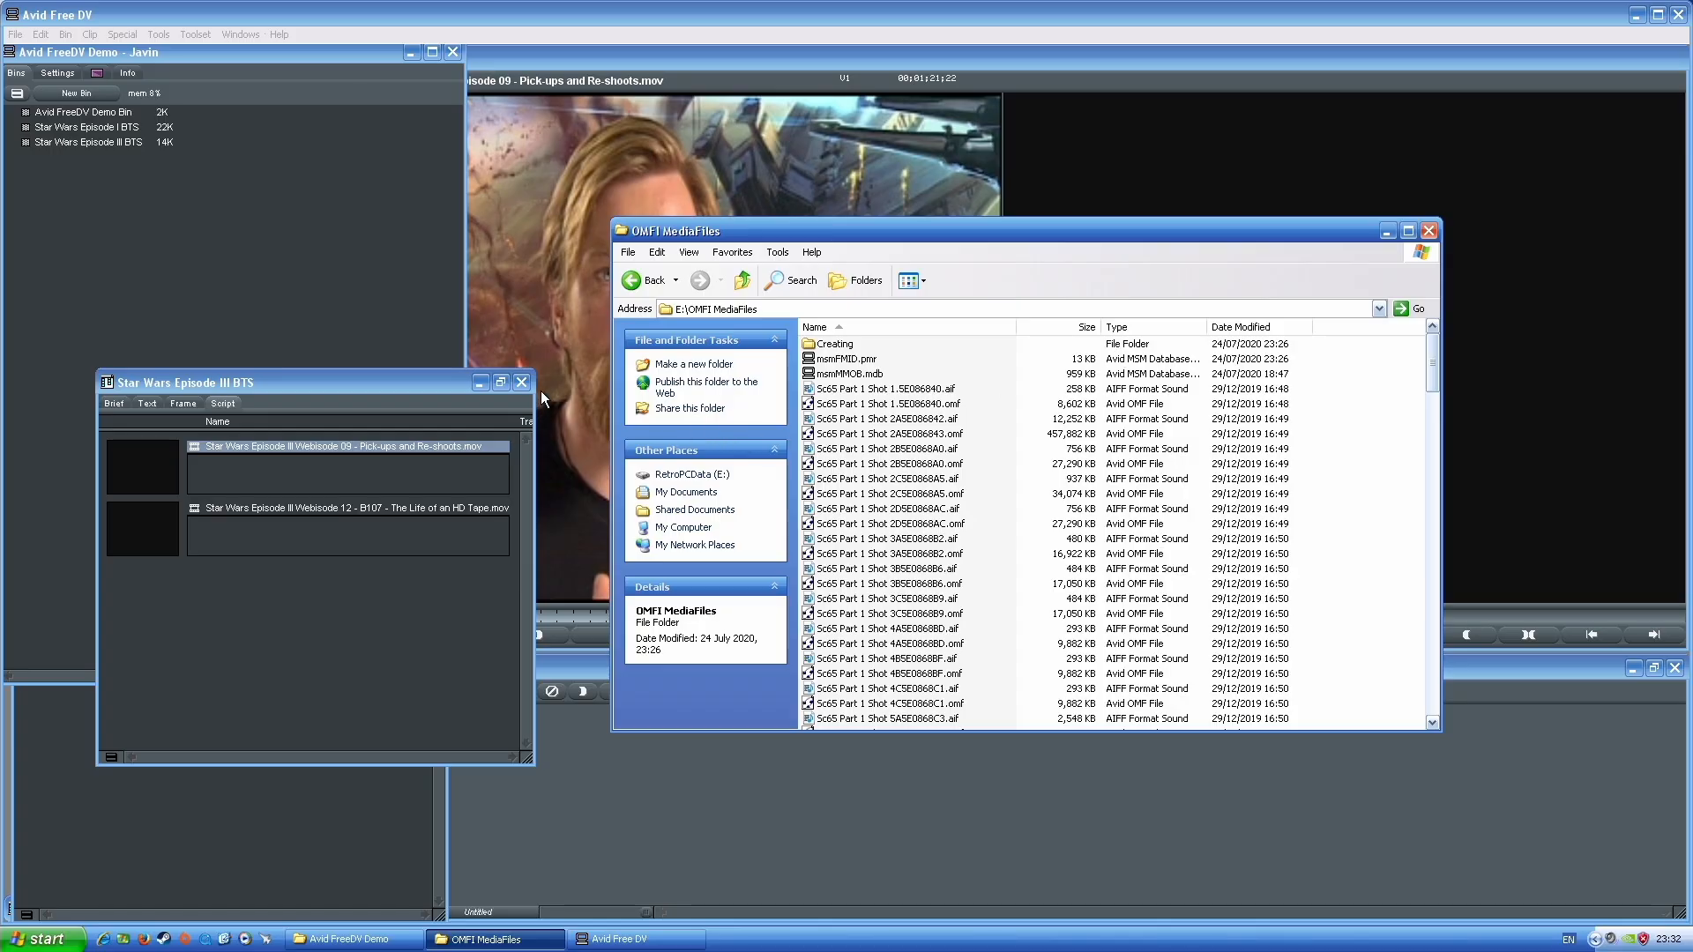
pyautogui.click(1428, 232)
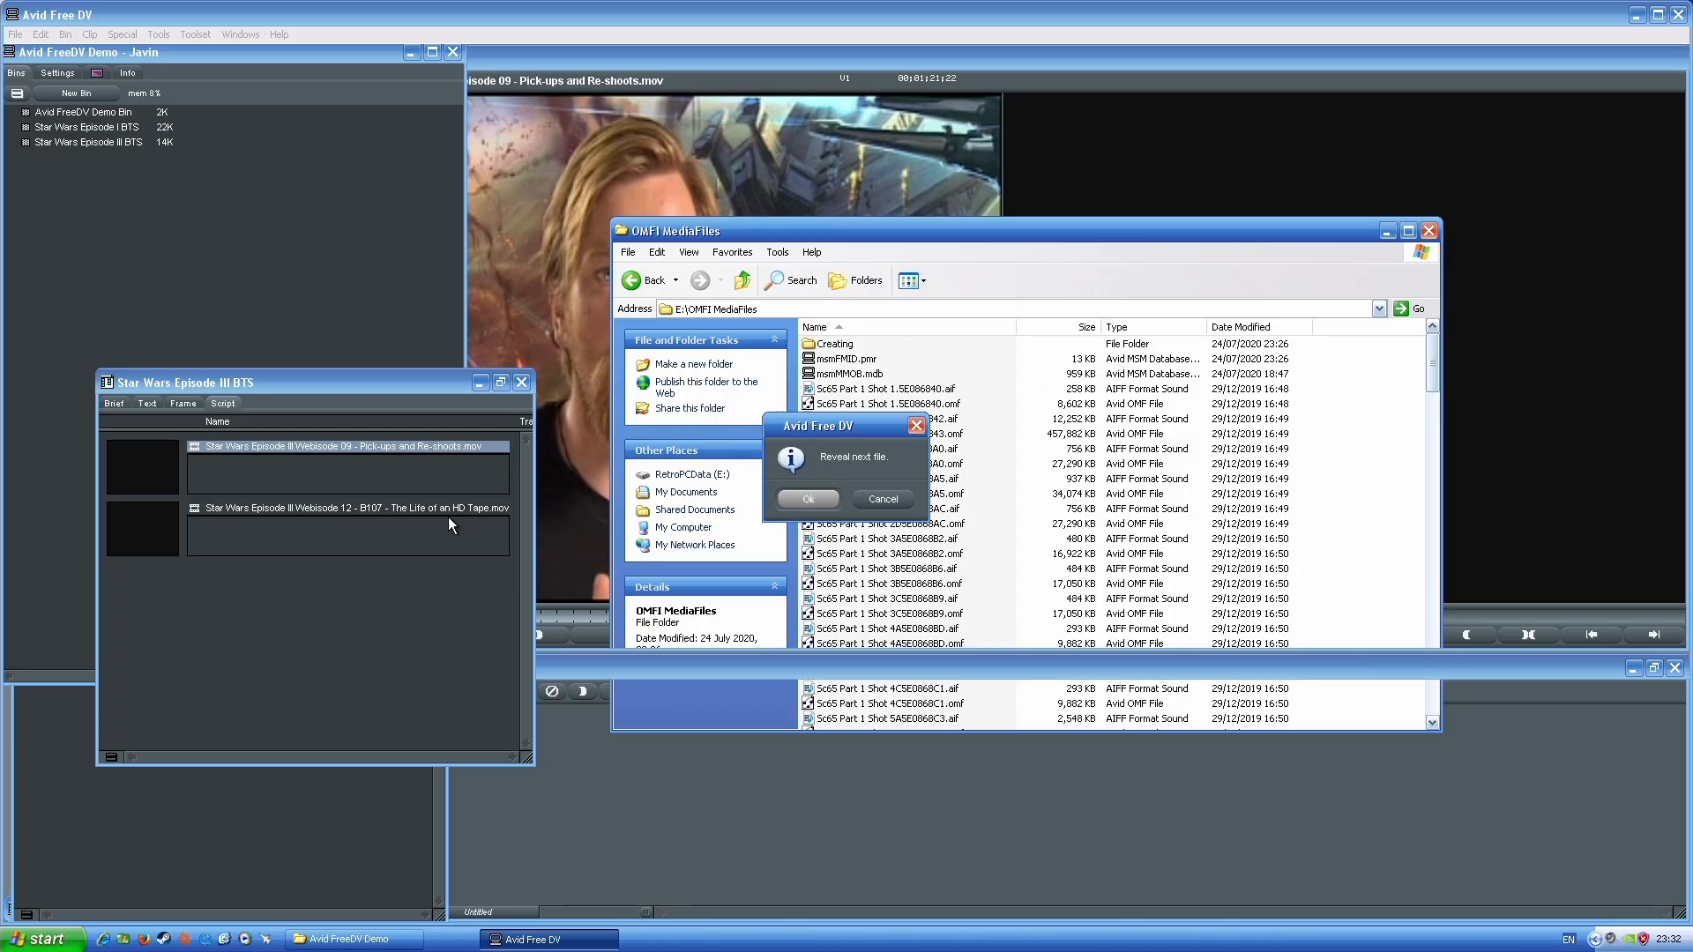
pyautogui.click(902, 505)
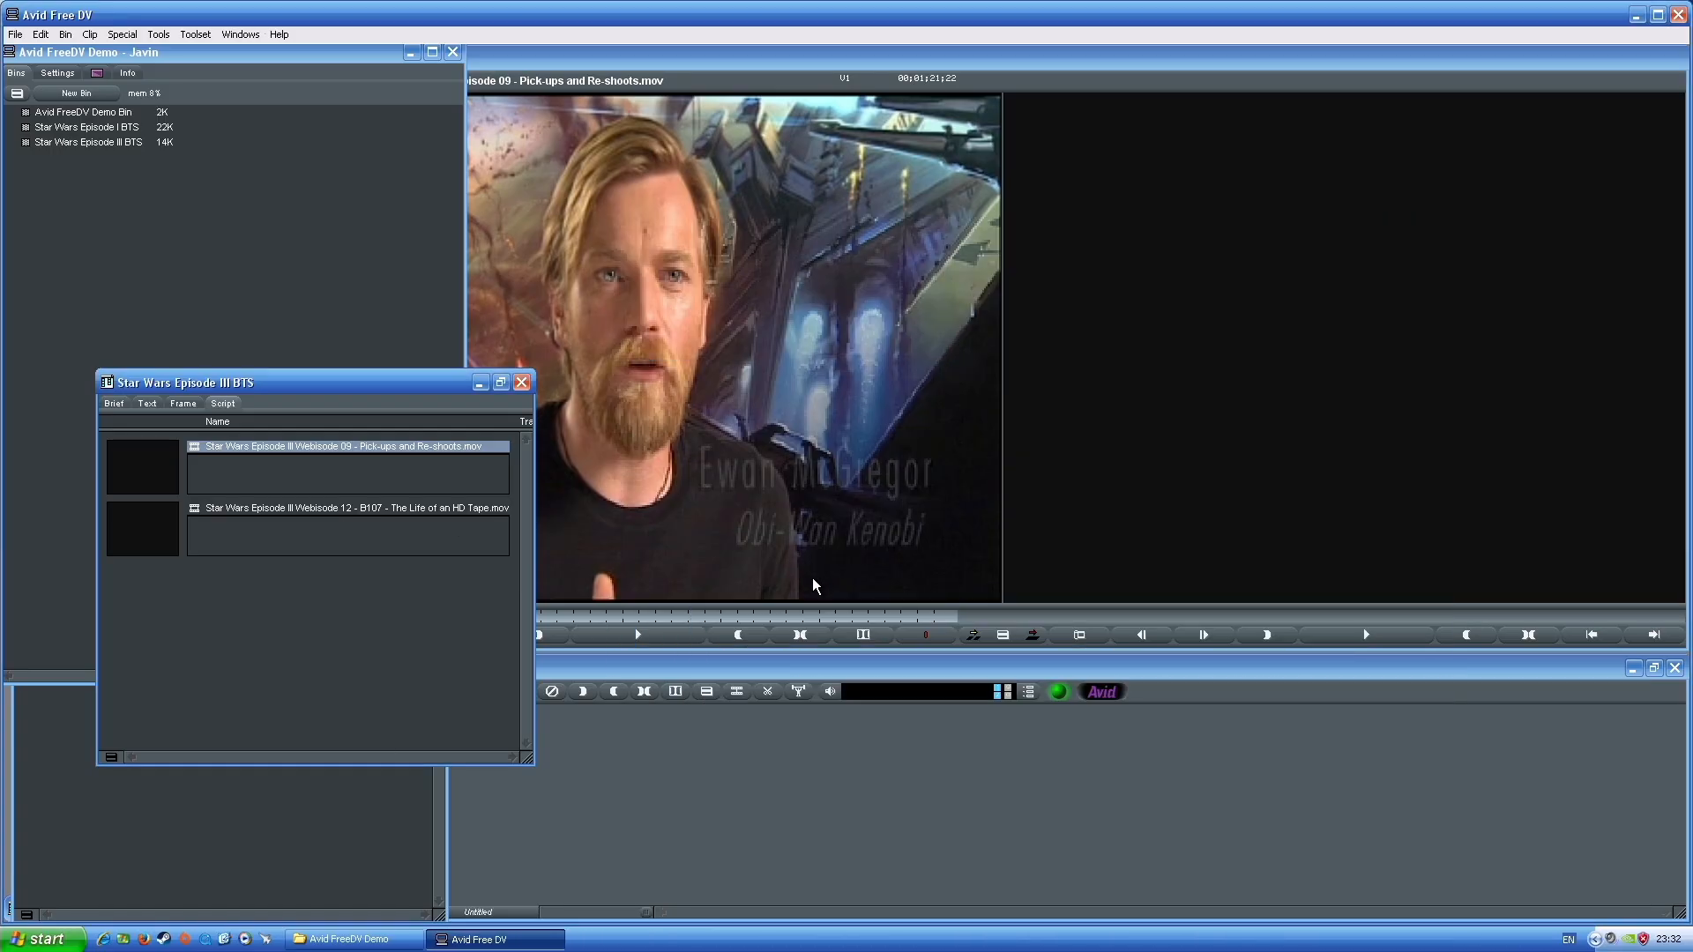
# Open the import dialog for the Star Wars Episode III BTS bin and select Star Wars BTS Edit.mov
pyautogui.click(247, 606)
pyautogui.rightClick(197, 627)
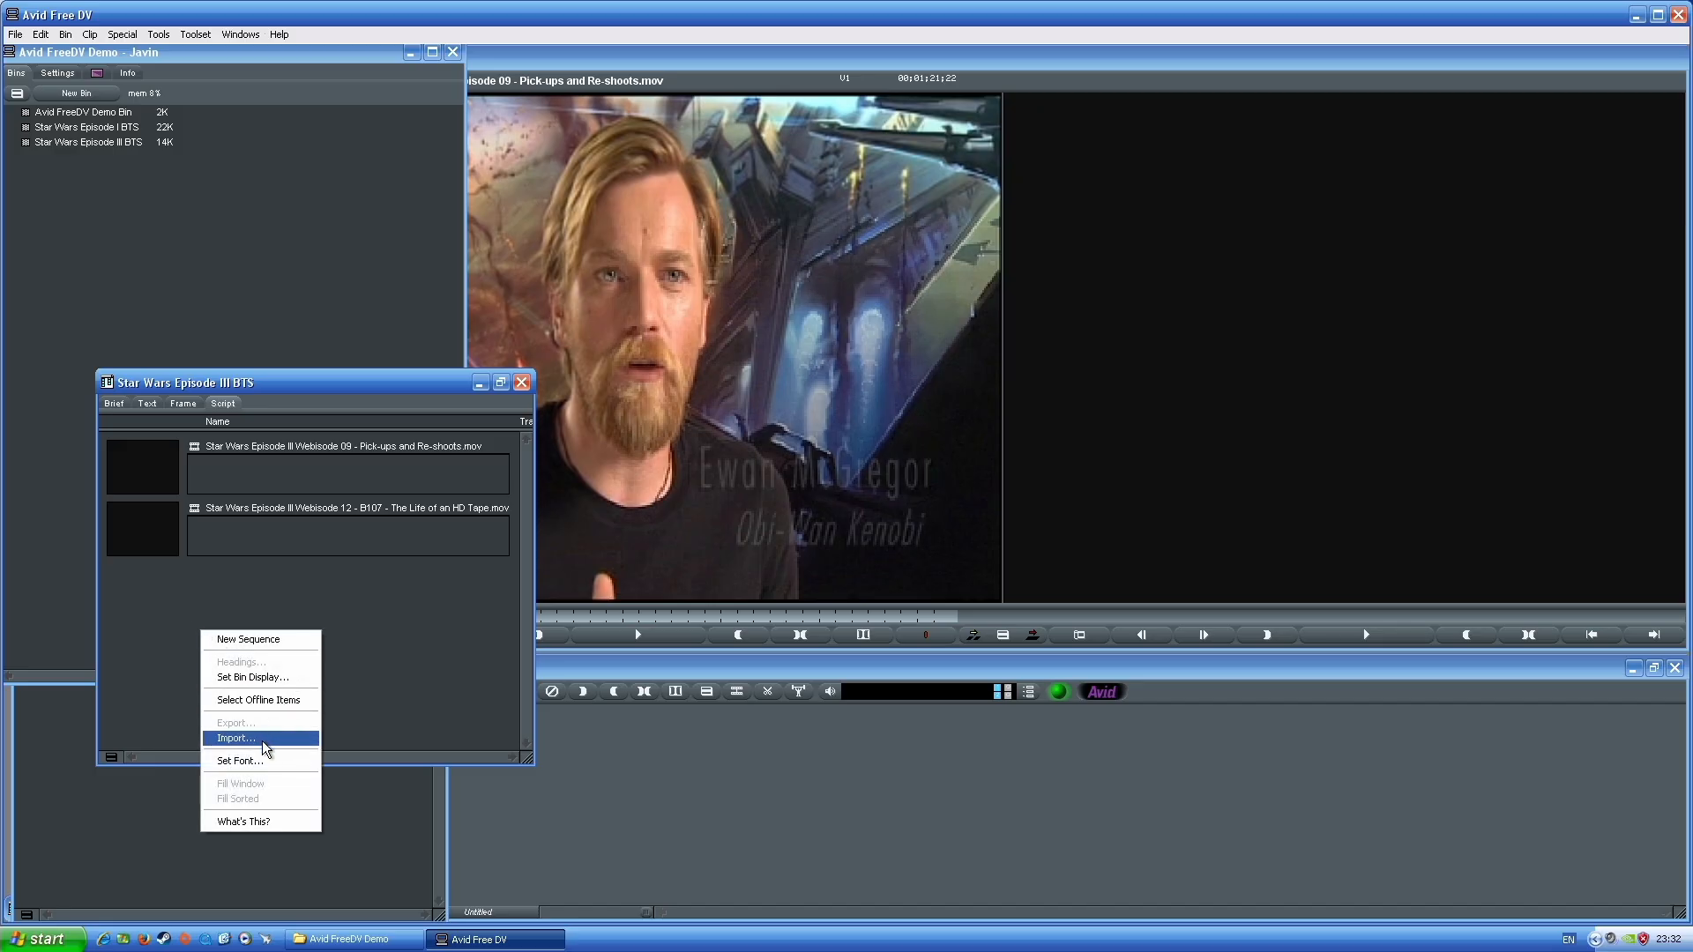
pyautogui.click(378, 677)
pyautogui.click(15, 34)
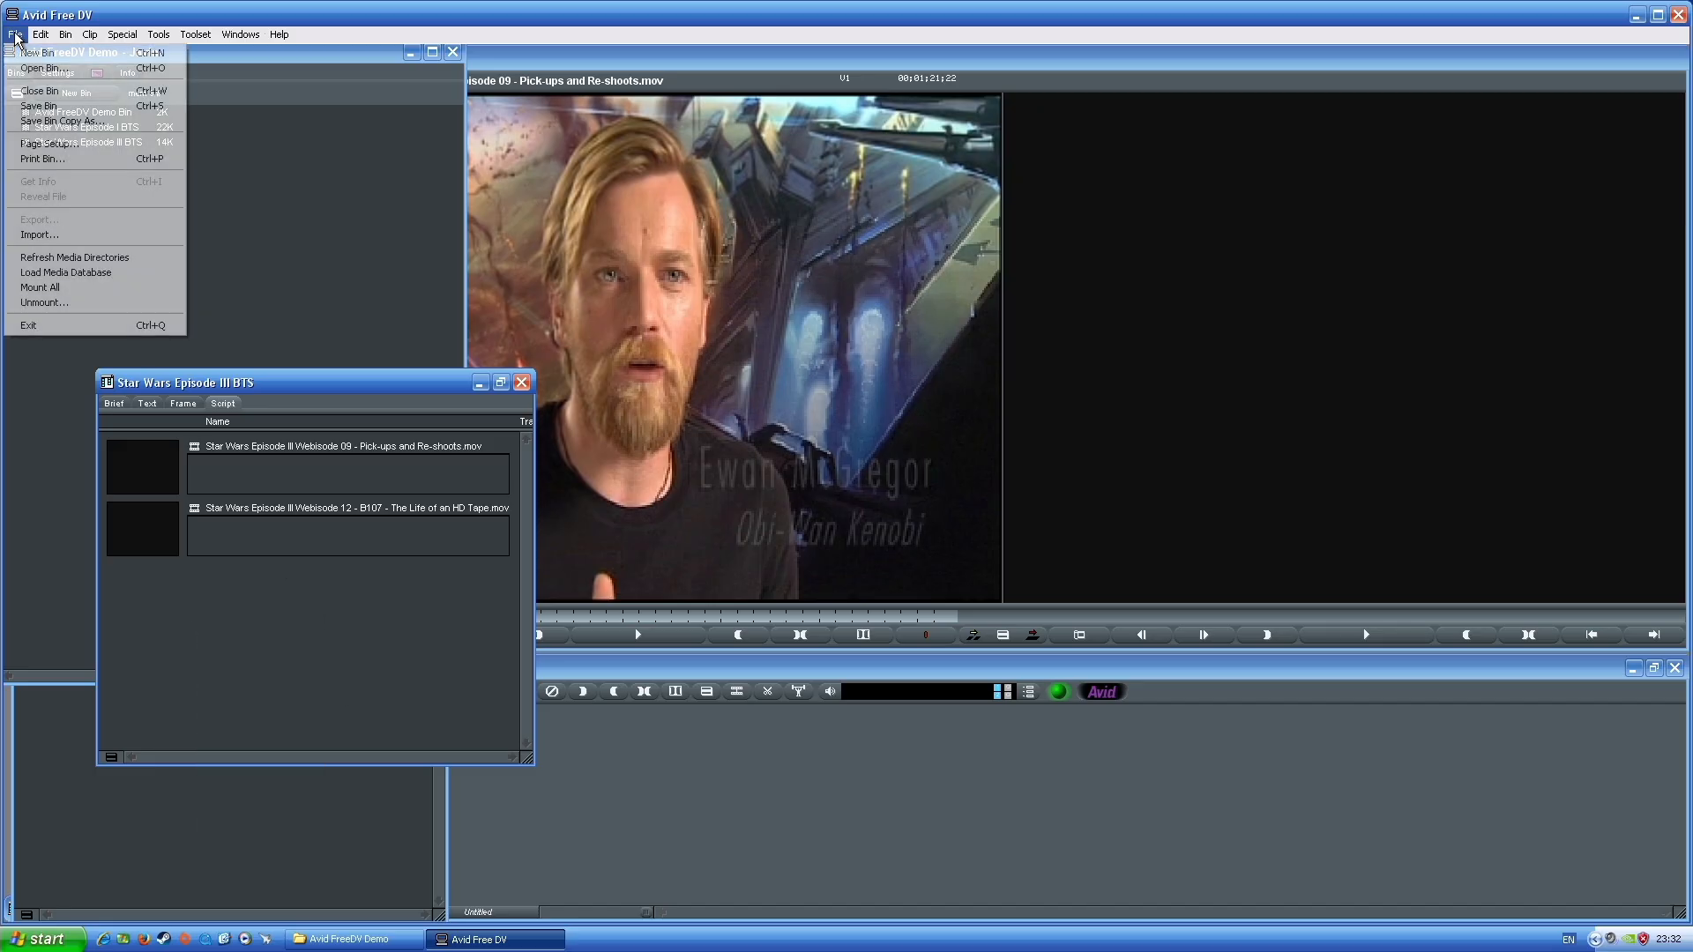
pyautogui.click(35, 238)
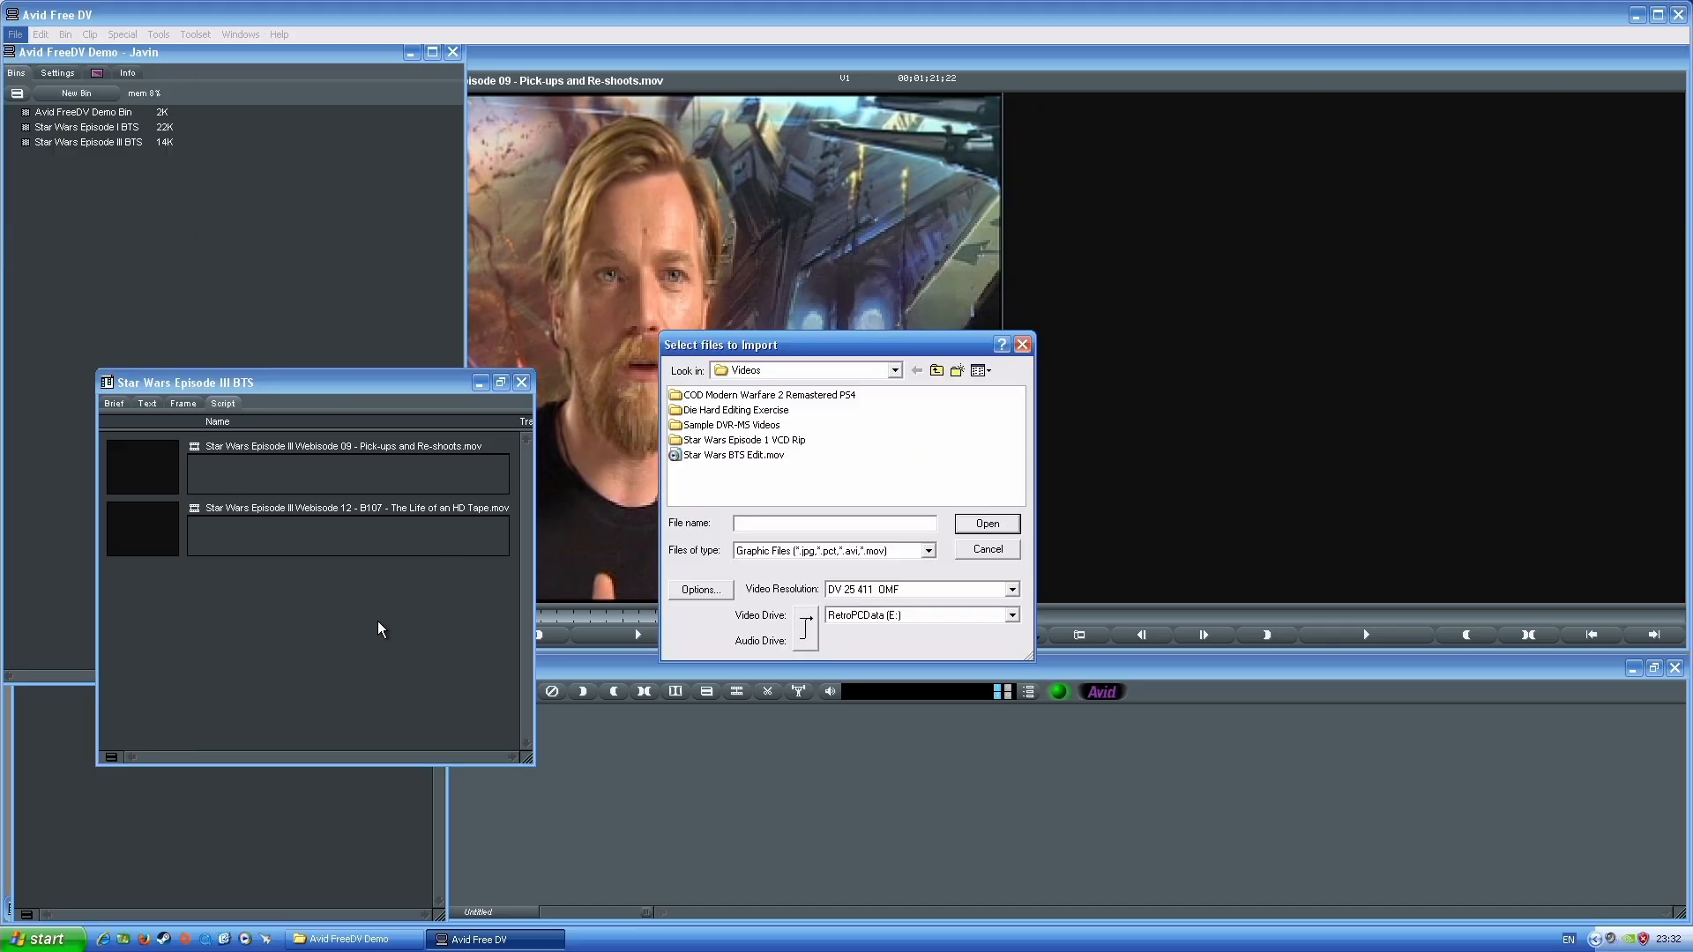
pyautogui.click(755, 460)
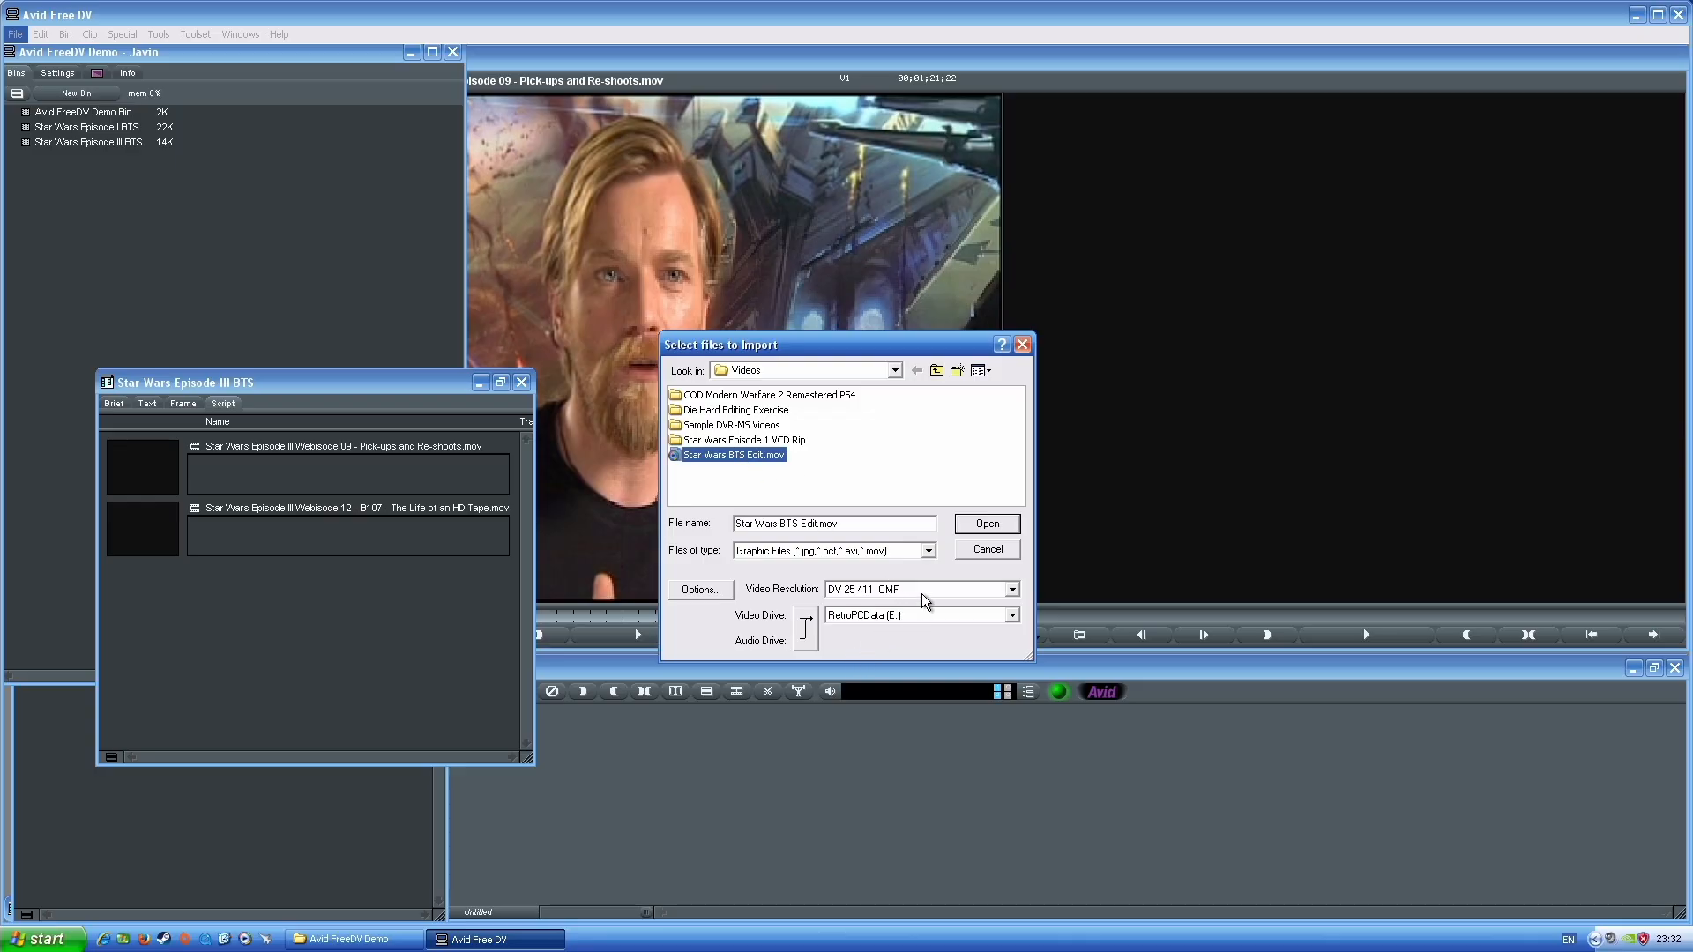
# Split the import target into separate video and audio drives, recombine them, and cancel the import
pyautogui.click(805, 639)
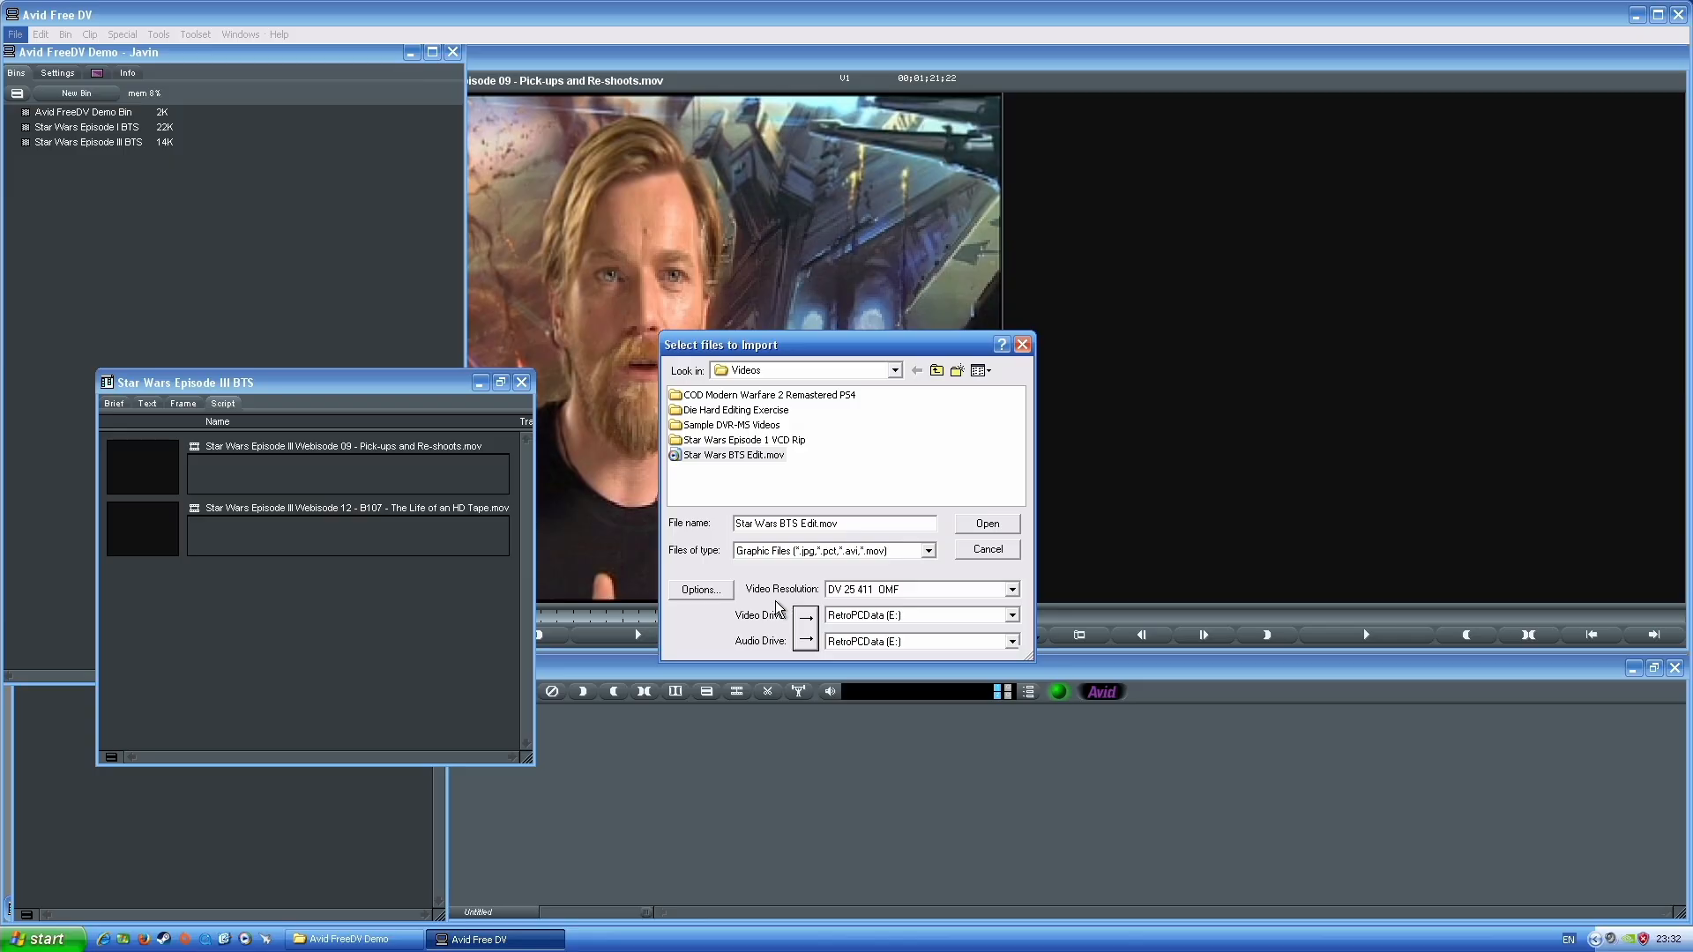
pyautogui.click(804, 634)
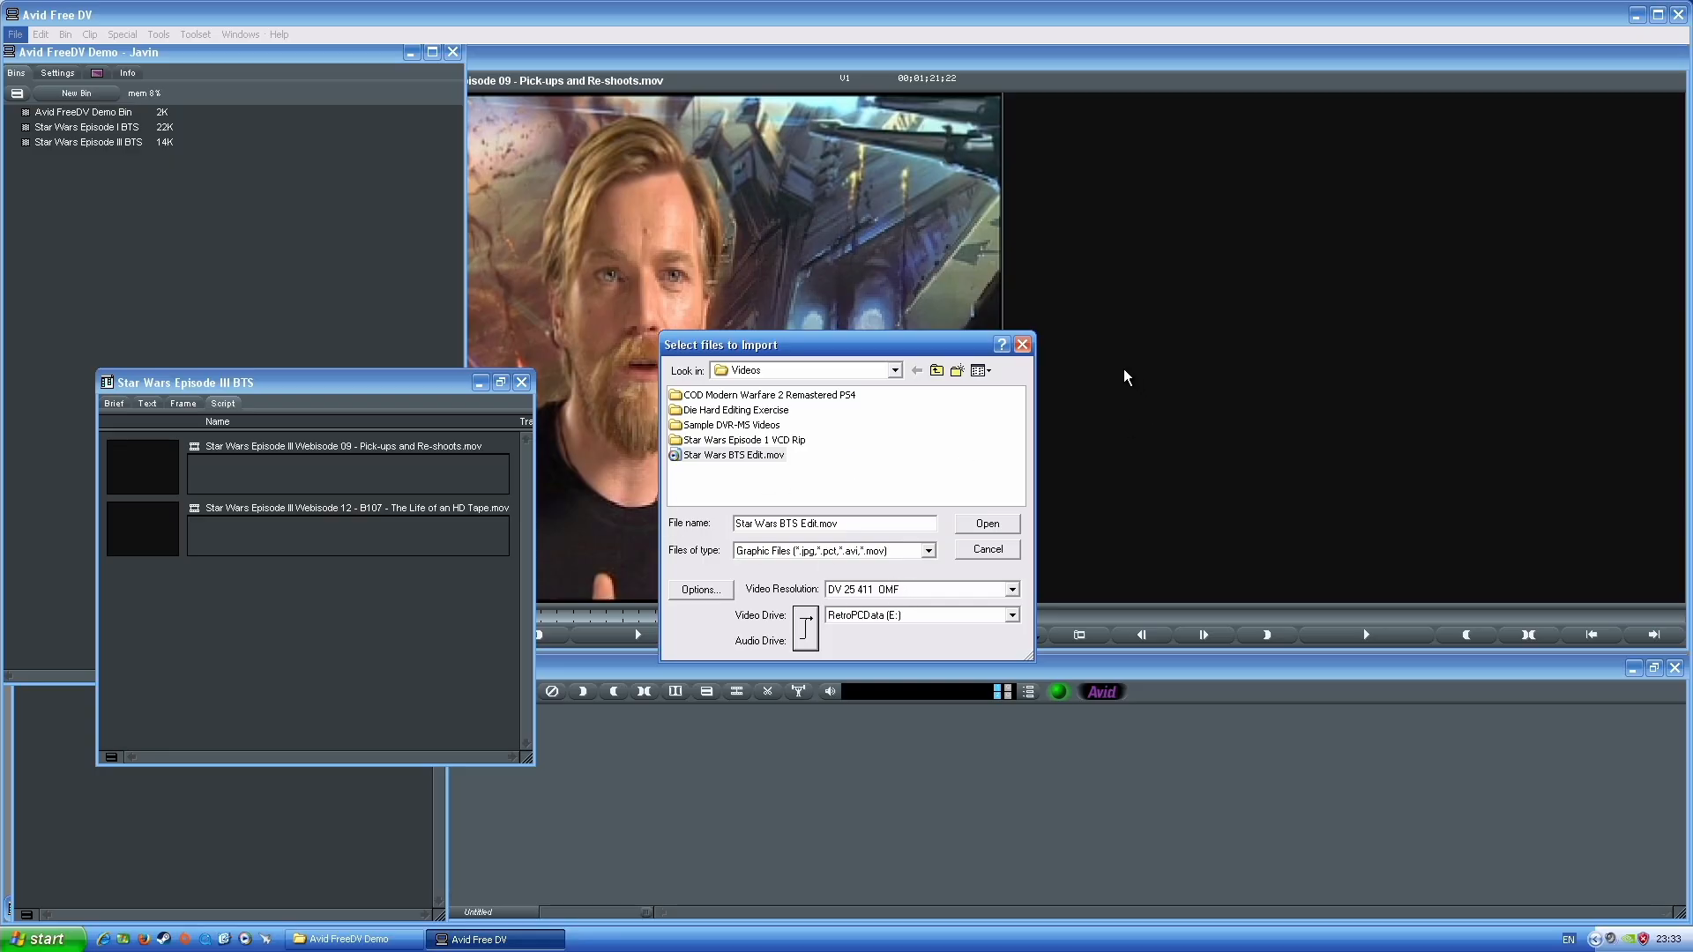
pyautogui.click(1022, 344)
pyautogui.moveTo(204, 378); pyautogui.dragTo(182, 336)
pyautogui.click(348, 939)
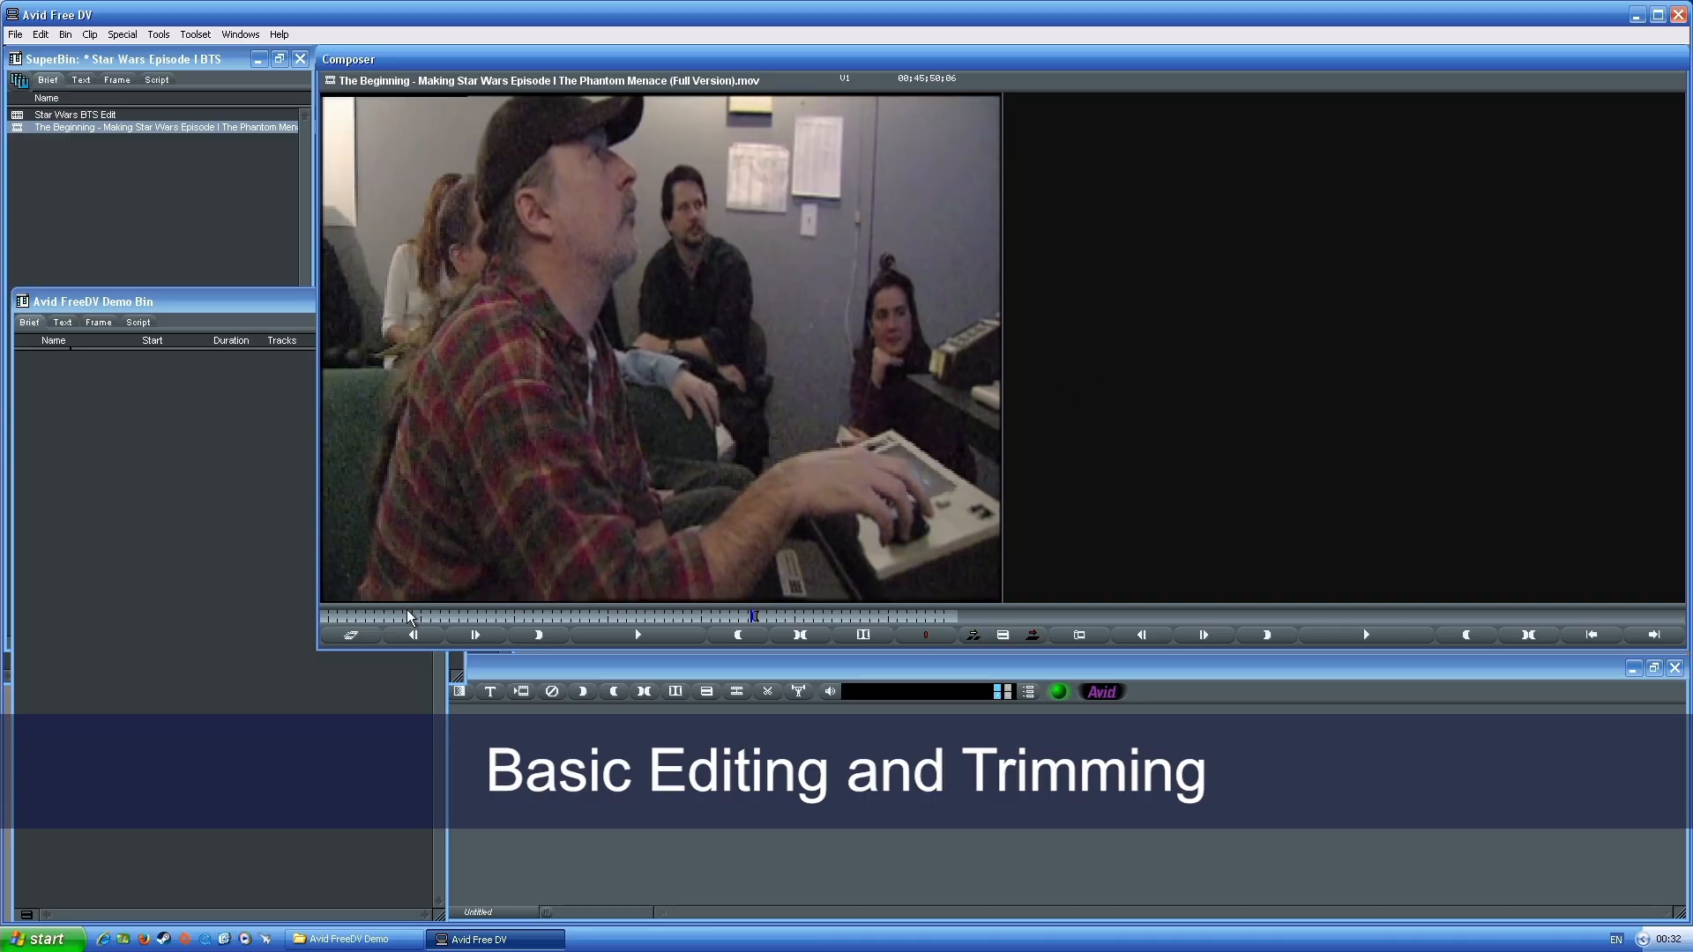
# Switch the Avid FreeDV Demo Bin to Text view and create a new sequence in it
pyautogui.click(128, 433)
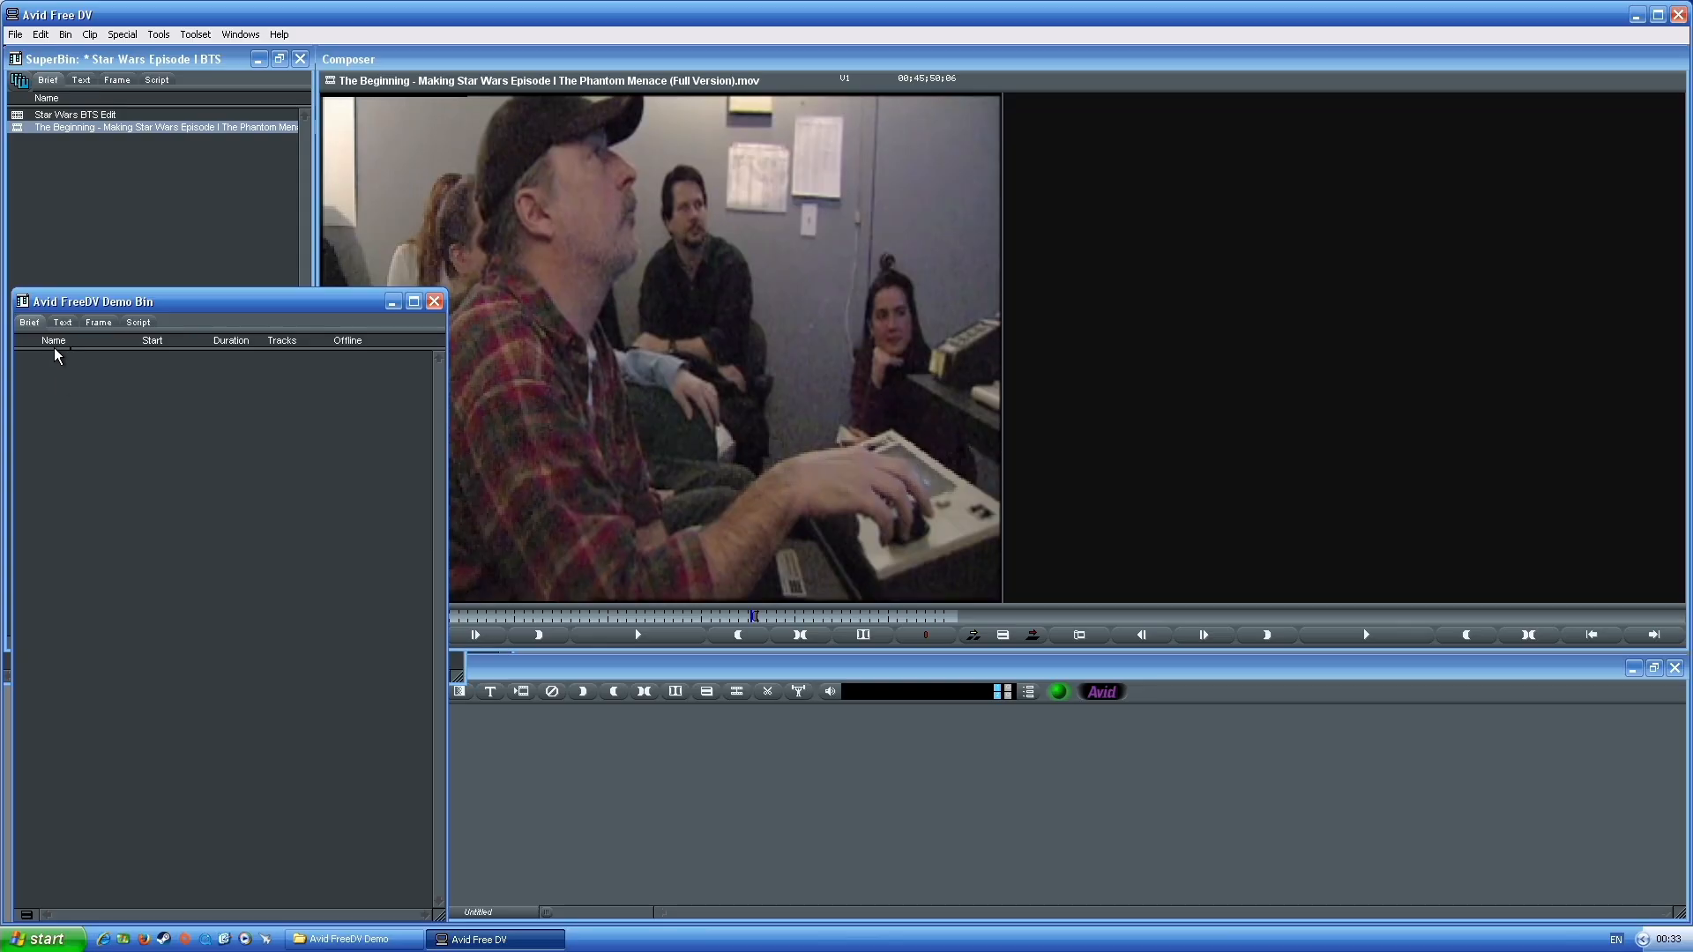
pyautogui.click(59, 324)
pyautogui.rightClick(42, 432)
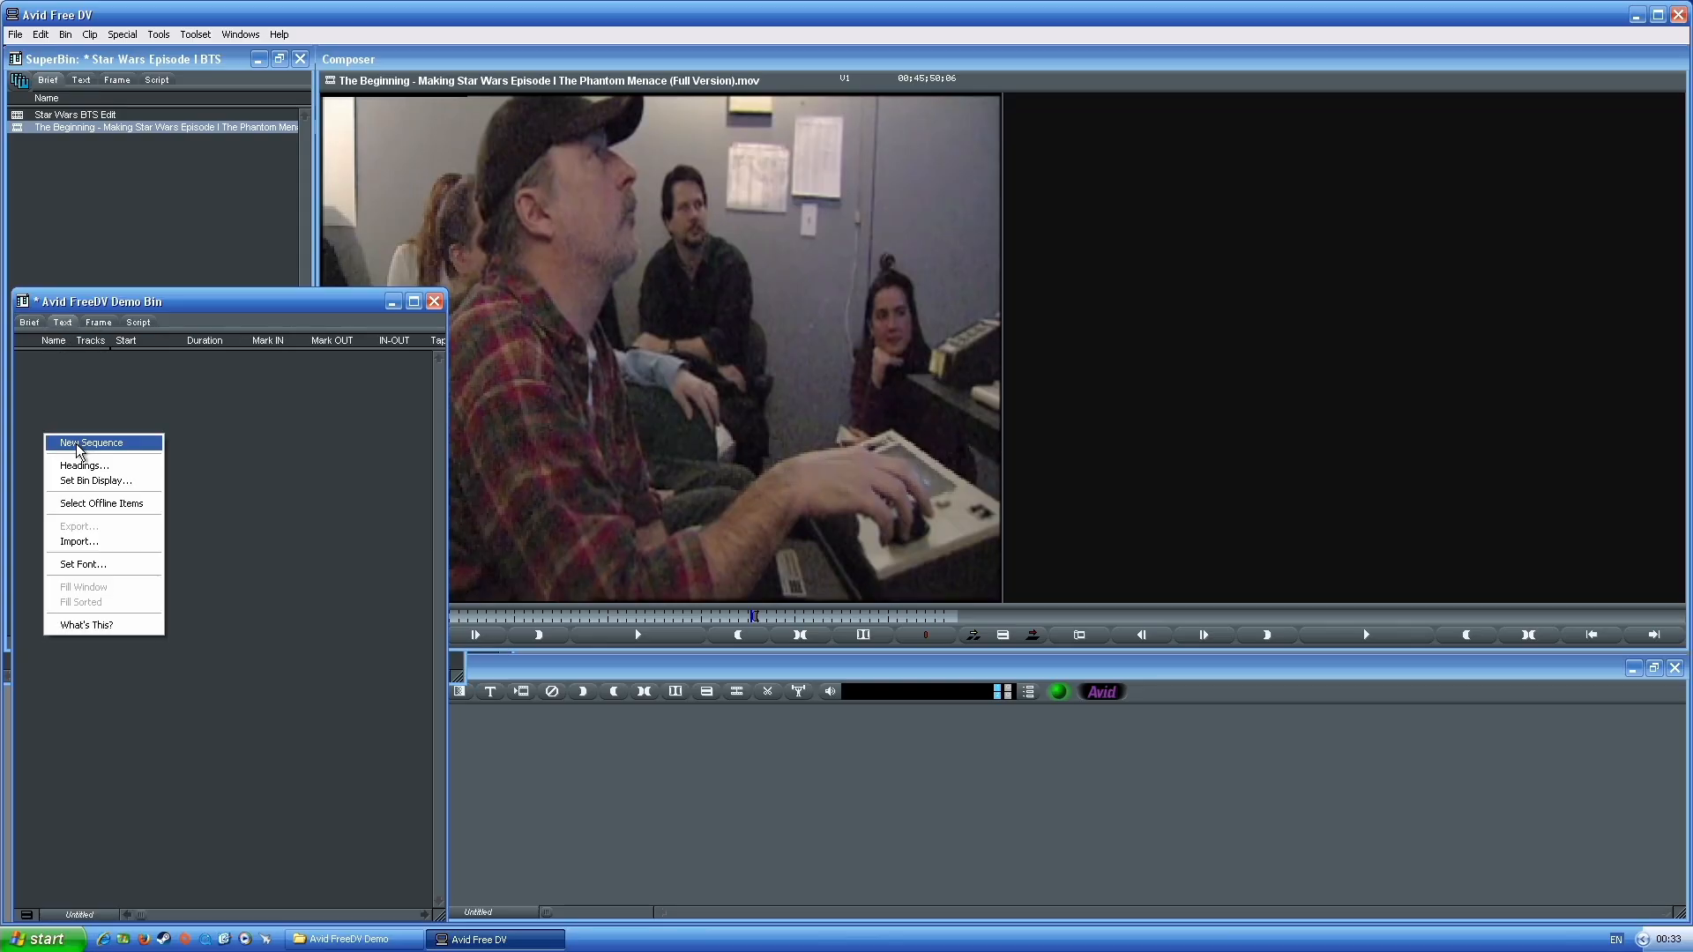
pyautogui.click(76, 443)
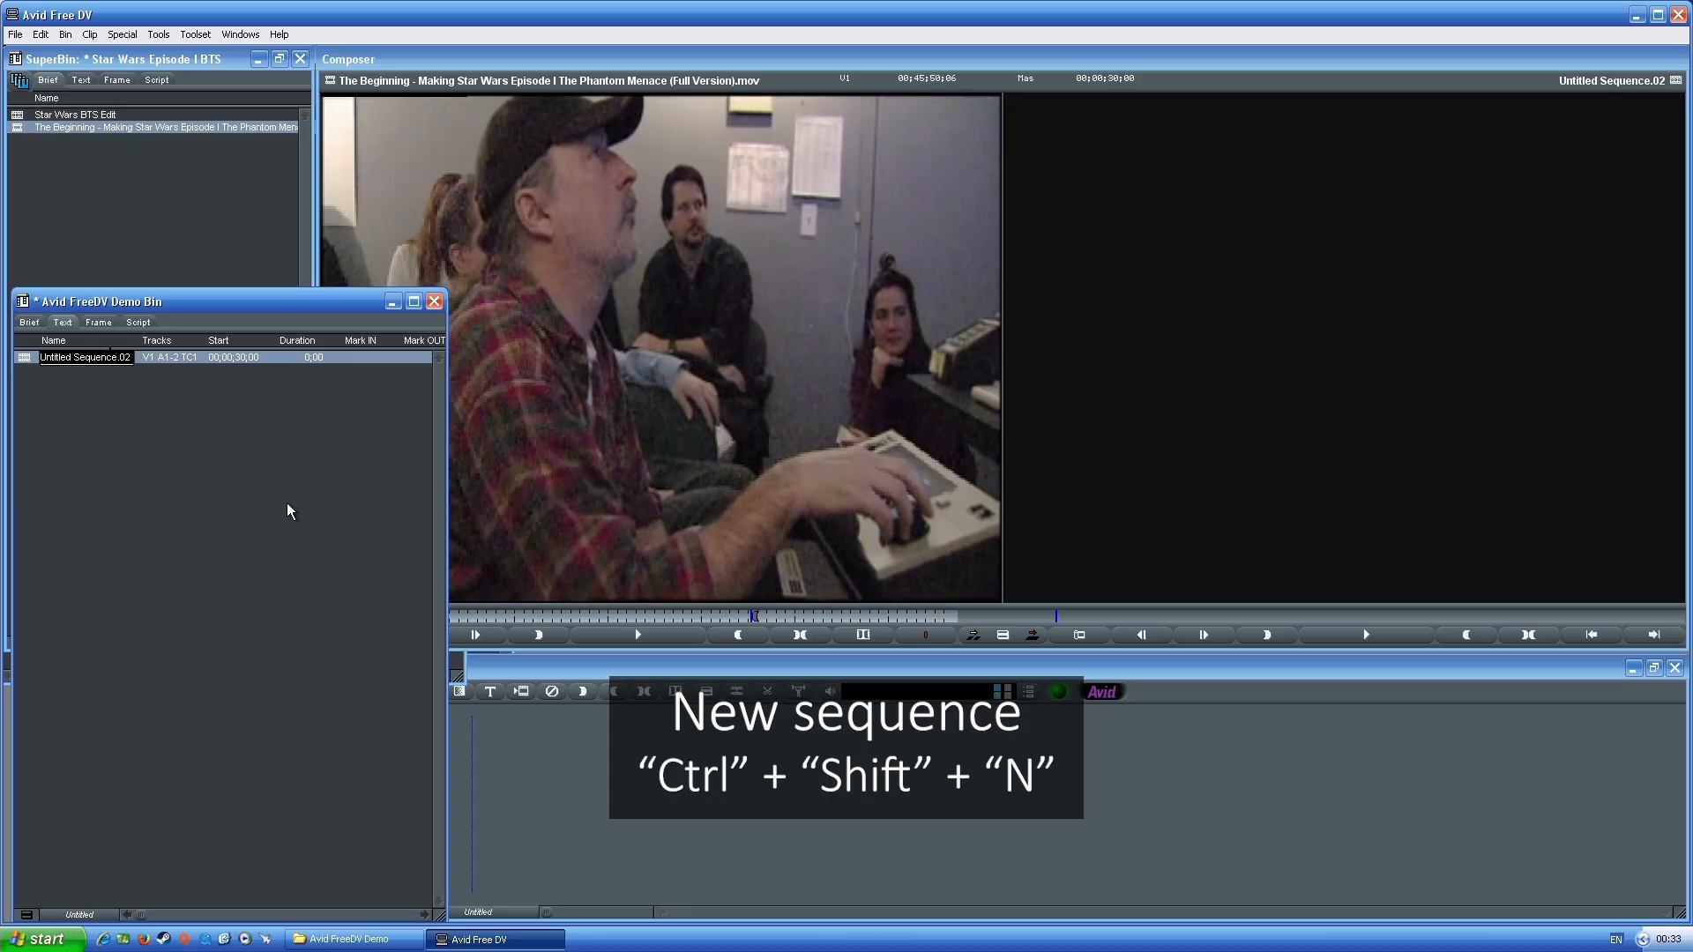
# Name the new sequence Demo Seqence, load it, and bring the timeline to the front
pyautogui.write('De')
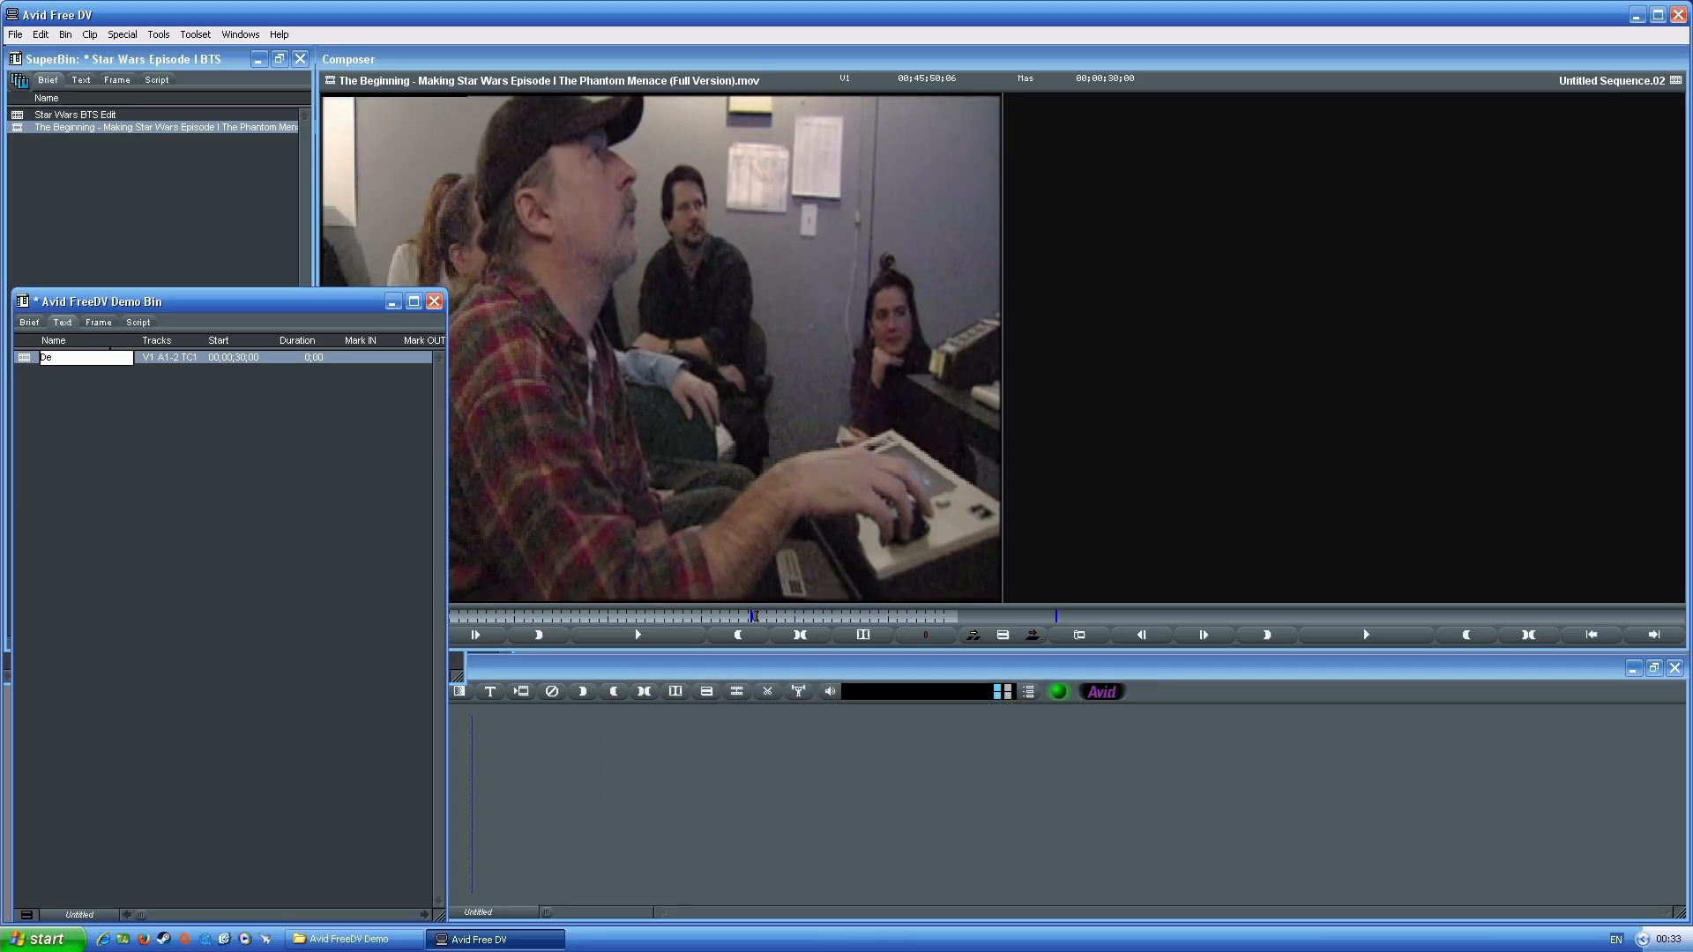
pyautogui.write('mo Seqence')
pyautogui.press('Return')
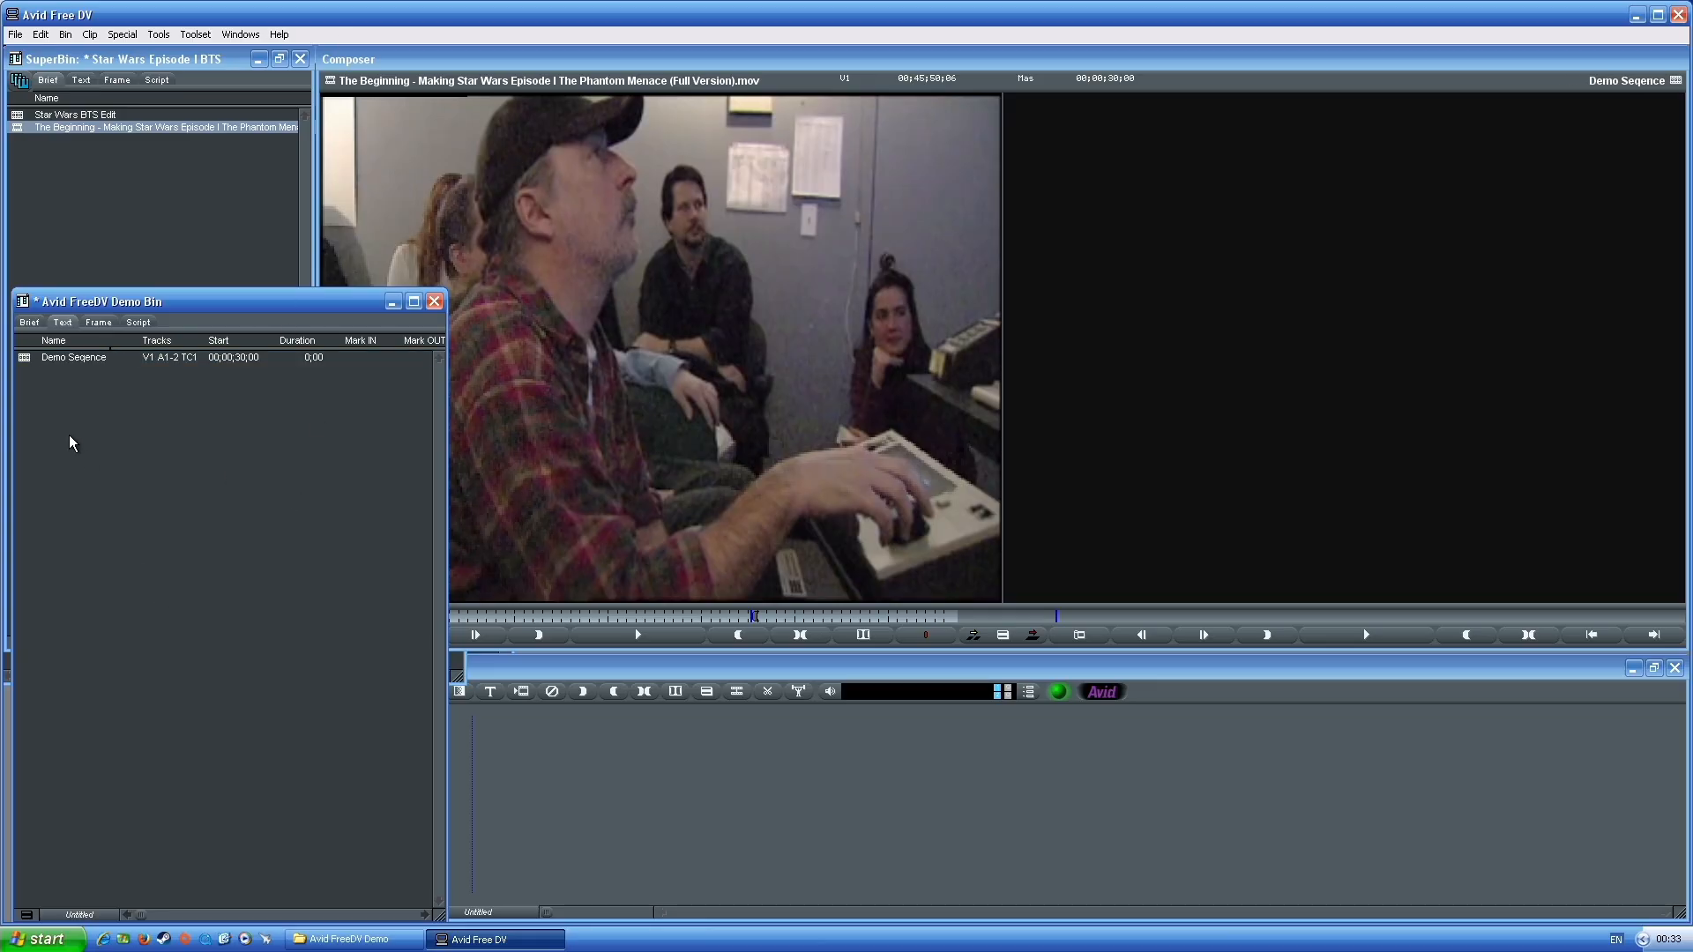
pyautogui.doubleClick(19, 359)
pyautogui.click(834, 679)
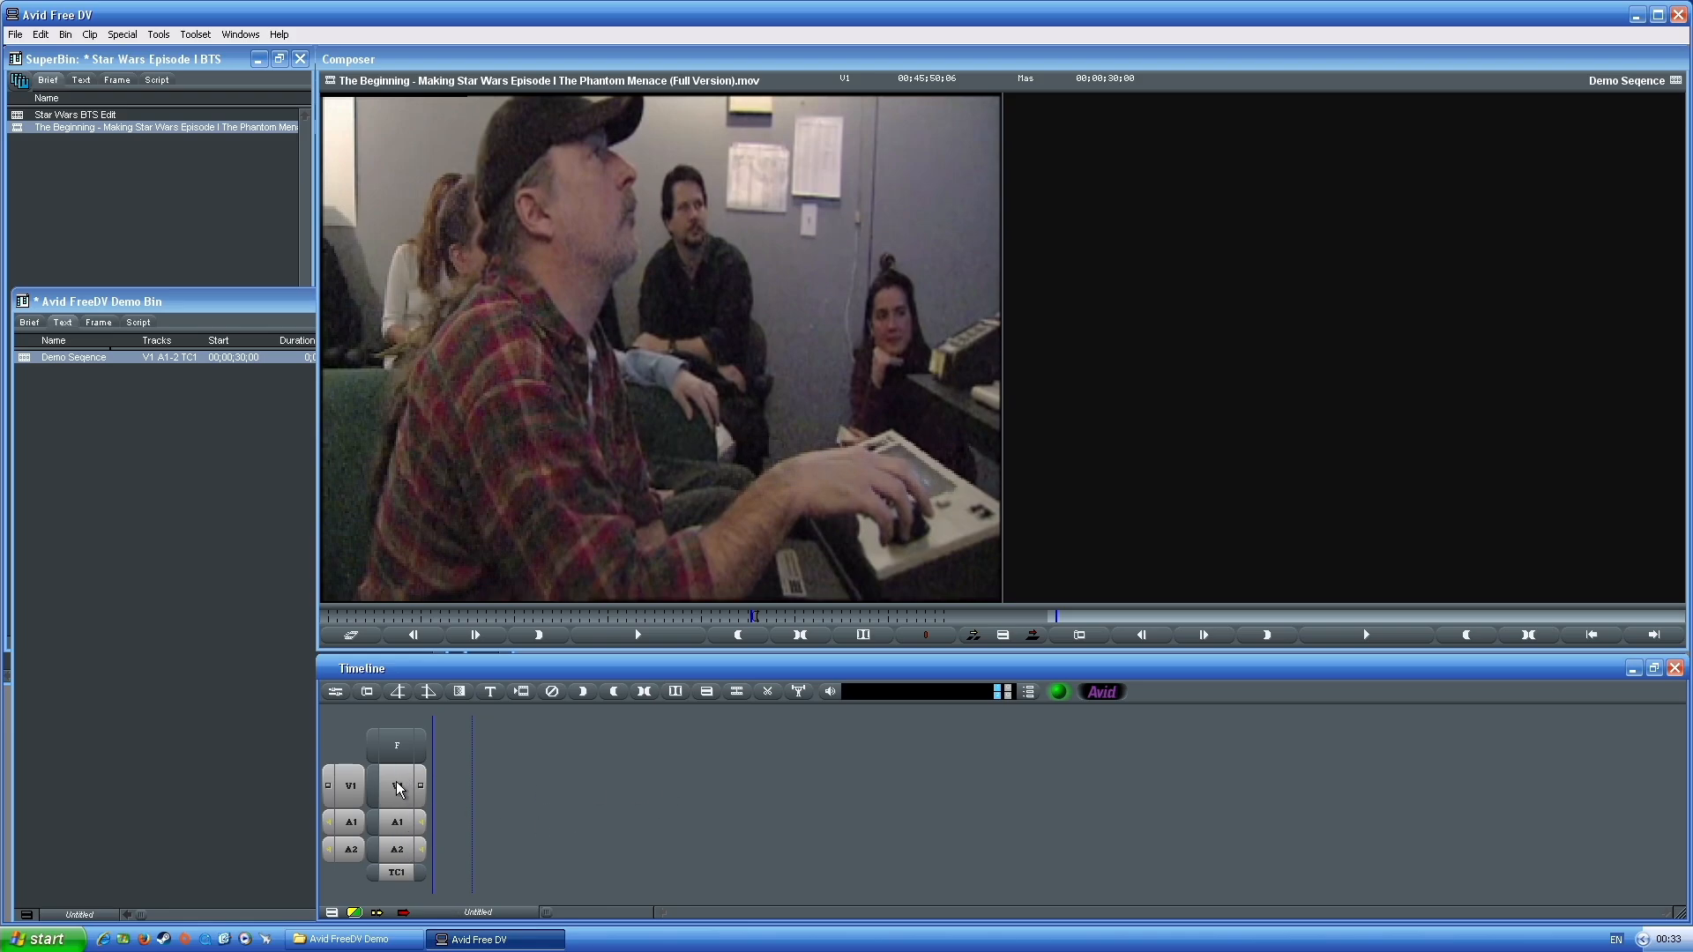
# Add a second video track to the sequence and undo it, twice, and try to add another audio track
pyautogui.rightClick(395, 747)
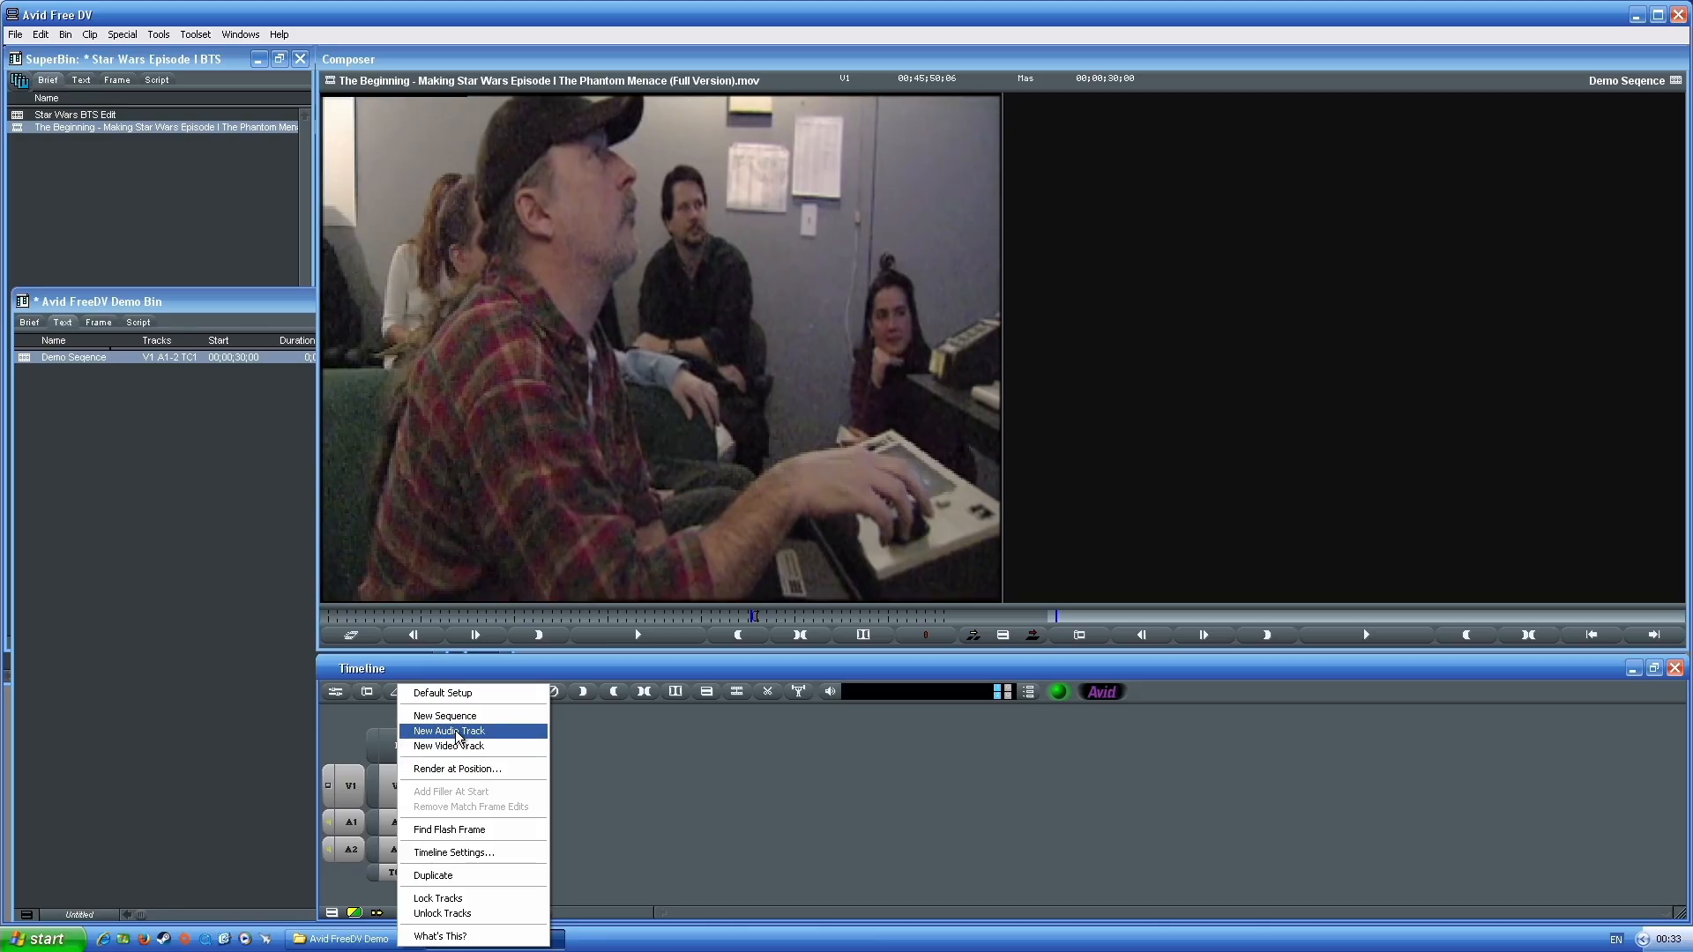
pyautogui.click(524, 746)
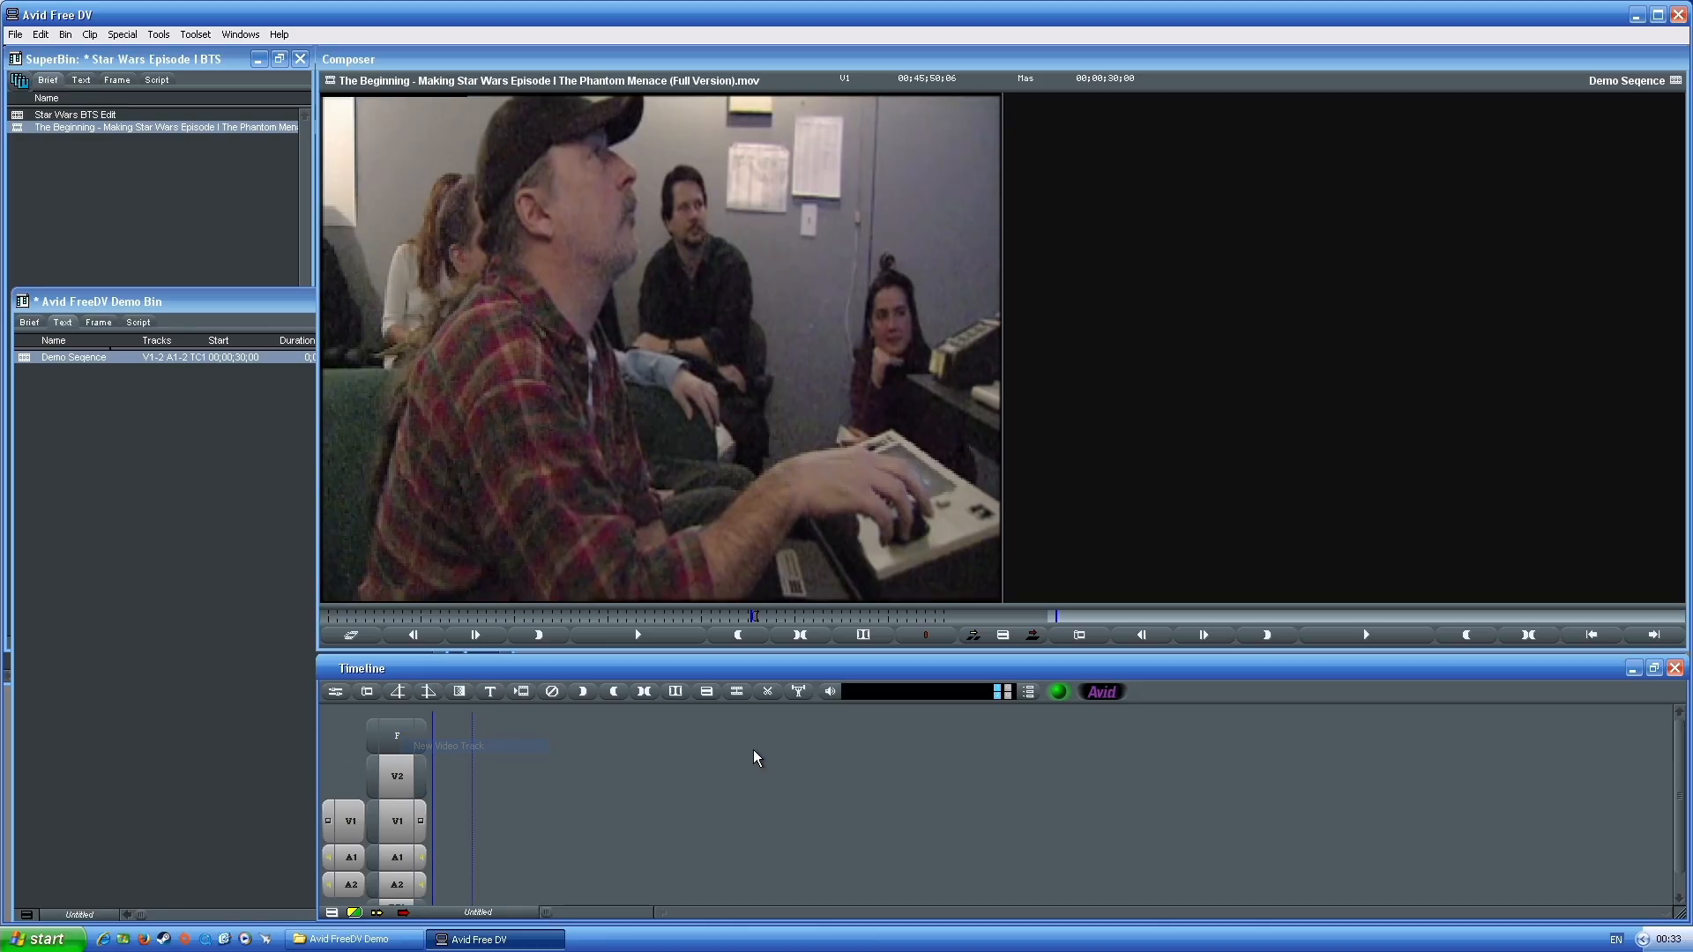
pyautogui.hotkey('ctrl', 'z')
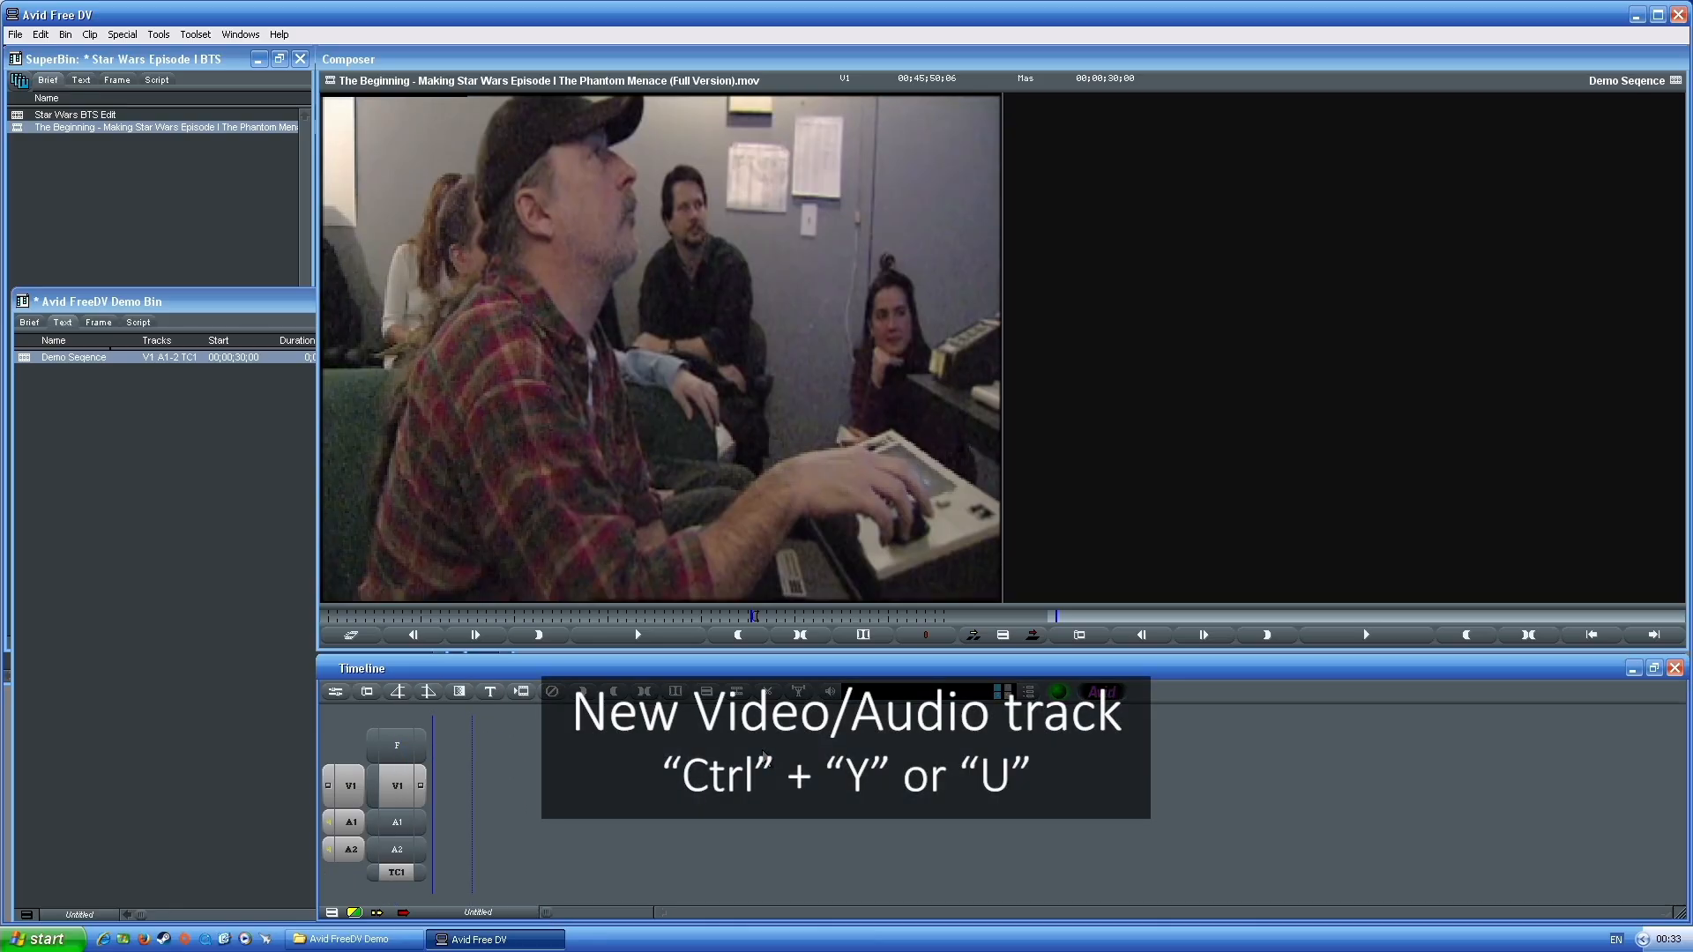
pyautogui.hotkey('ctrl', 'y')
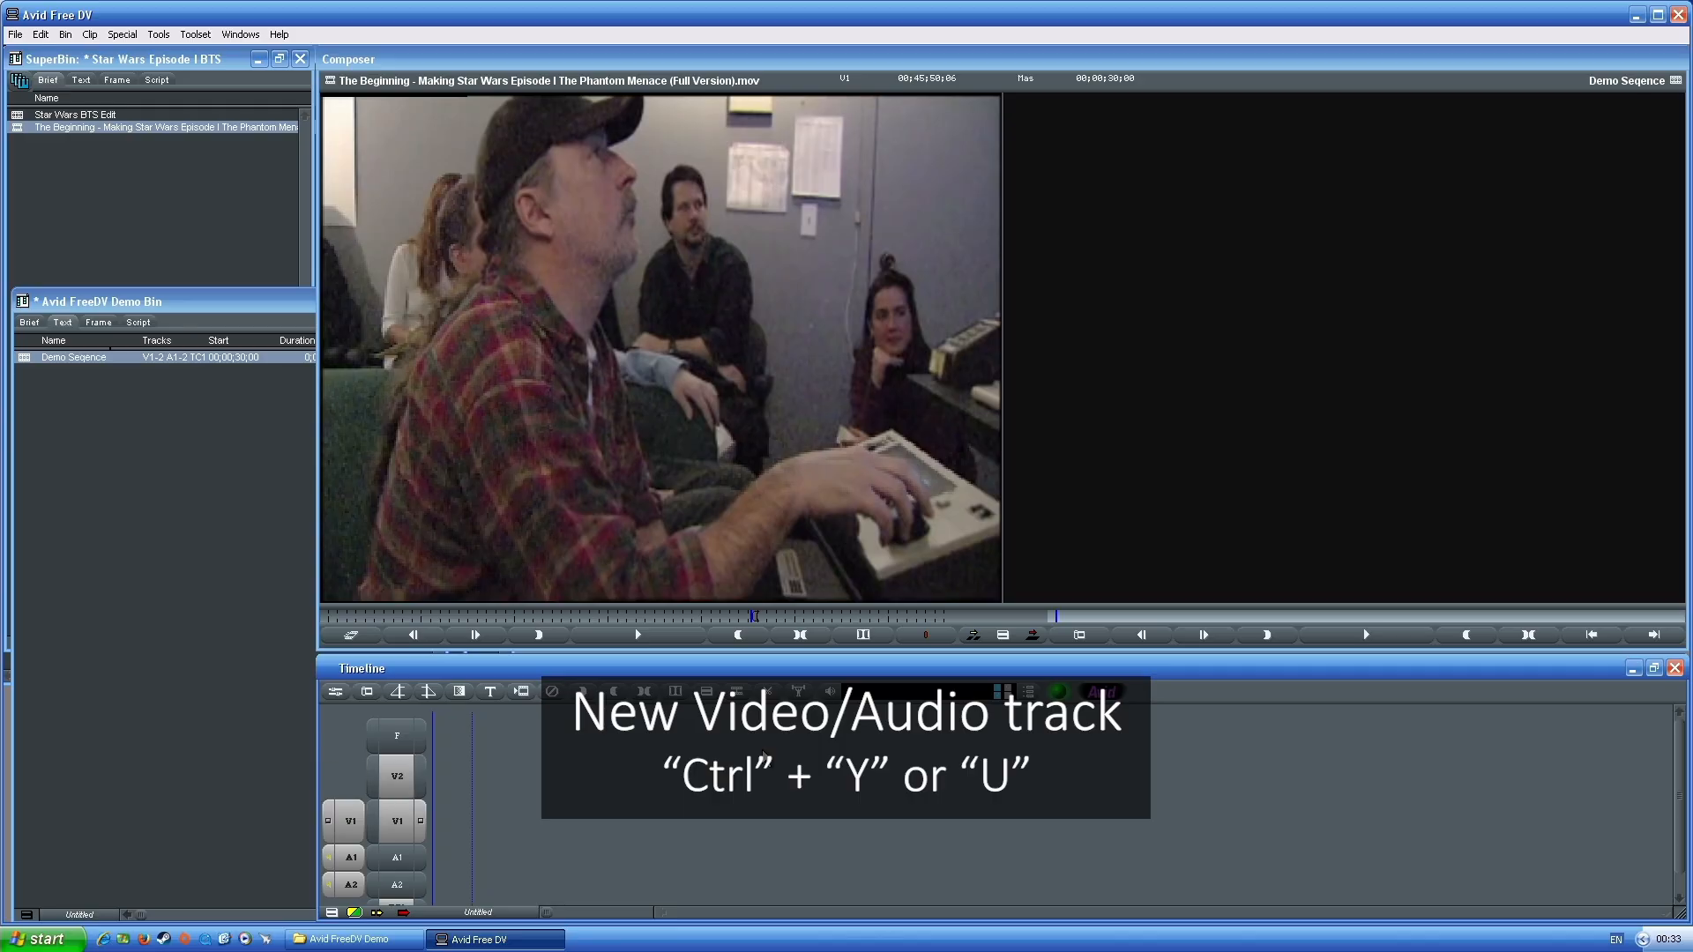
pyautogui.hotkey('ctrl', 'z')
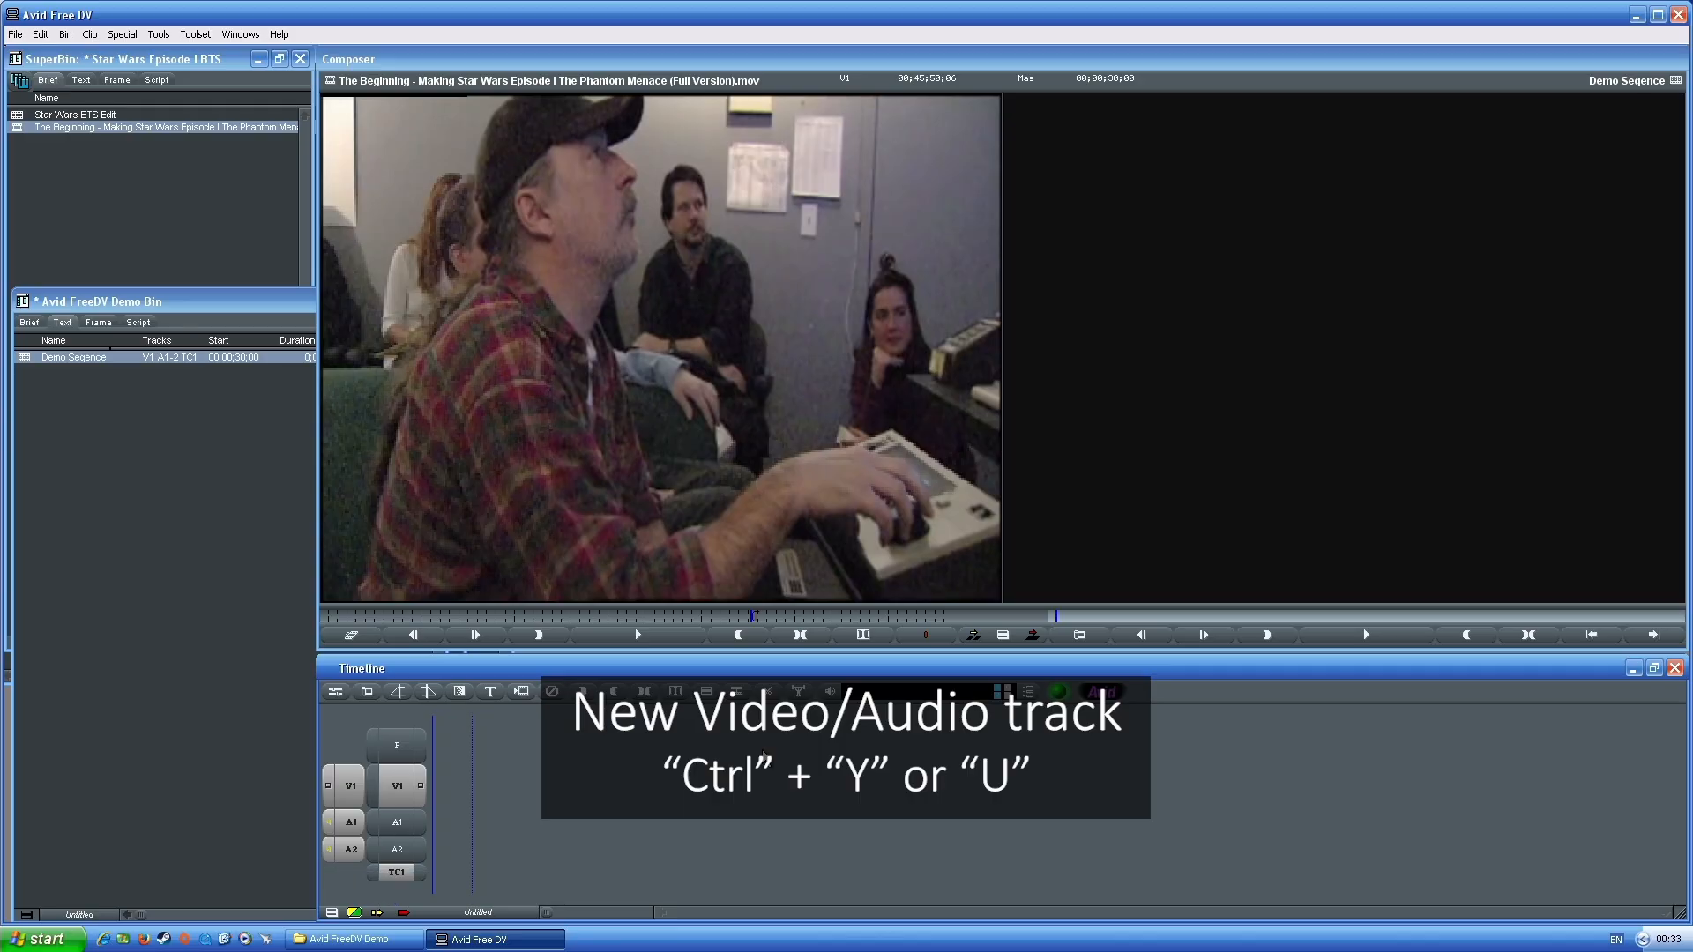
pyautogui.hotkey('ctrl', 'u')
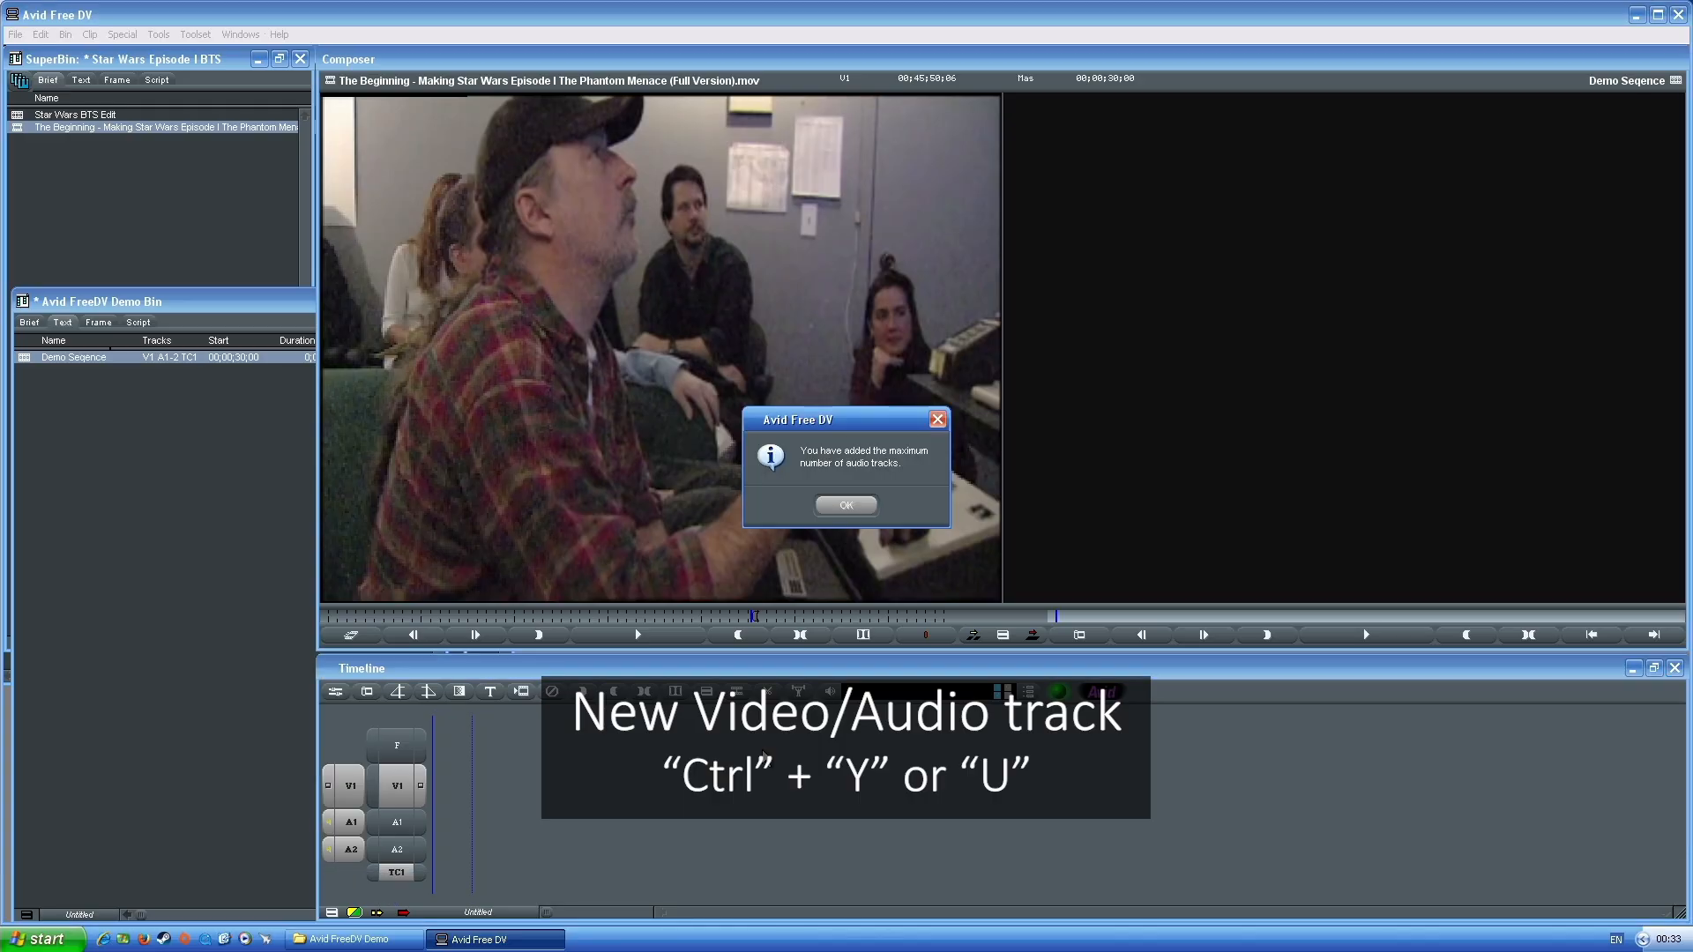
pyautogui.click(845, 505)
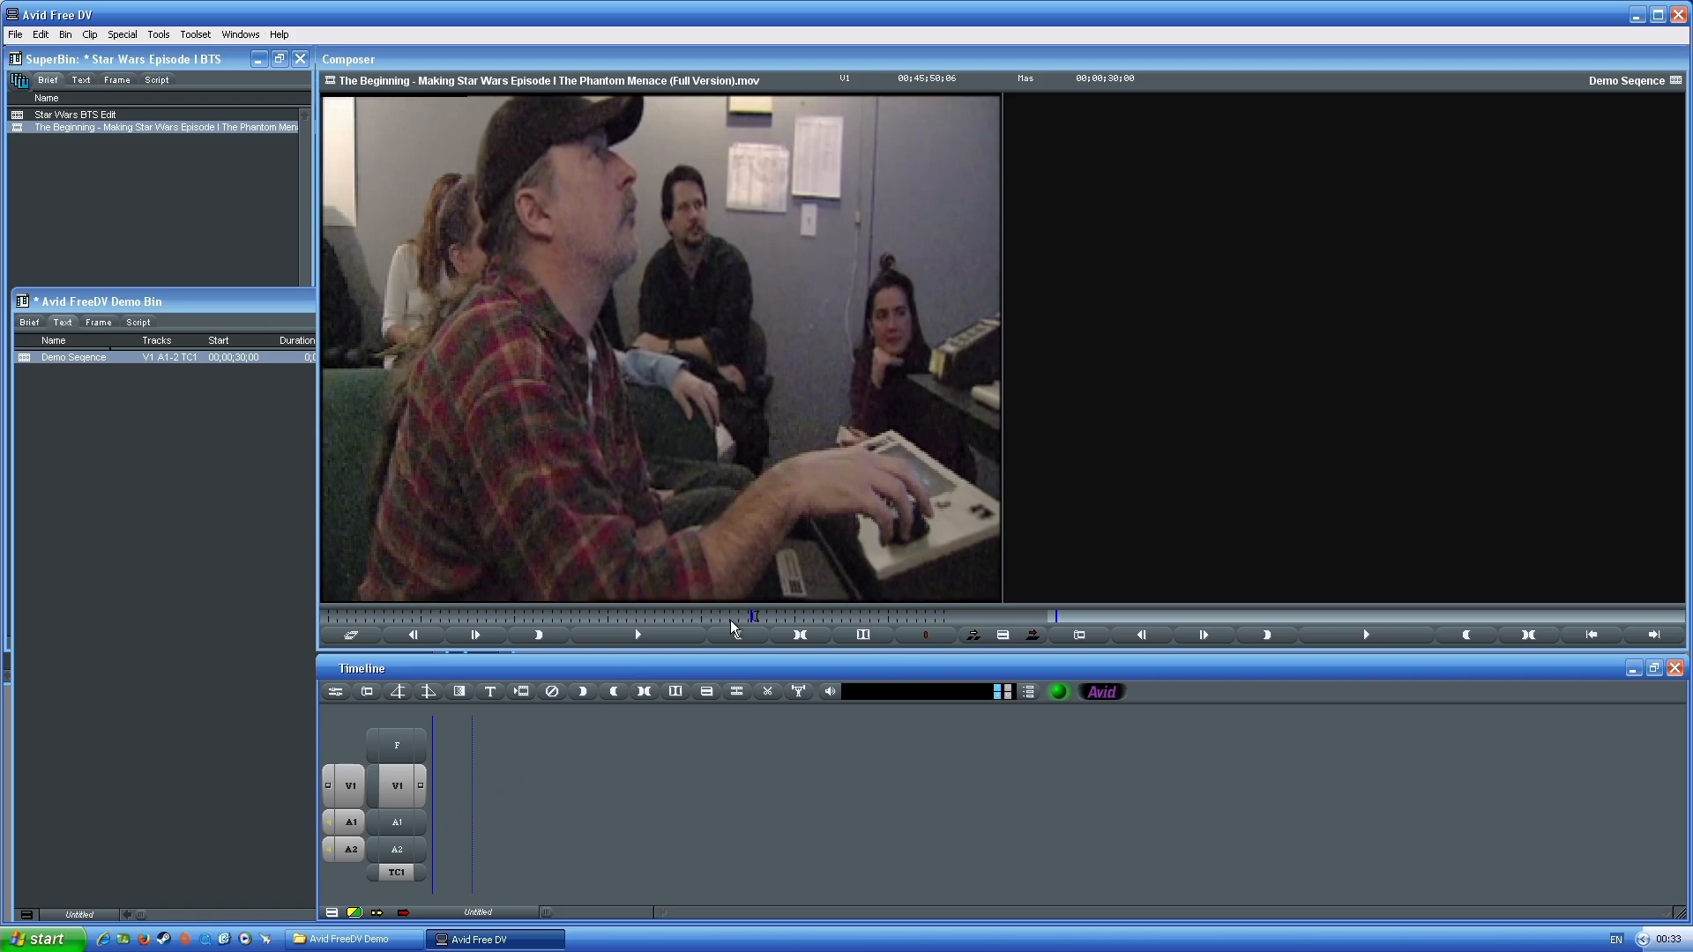
# Play and shuttle through The Beginning source clip to 00;45;59;26 and mark an In point there
pyautogui.moveTo(731, 620); pyautogui.dragTo(749, 625)
pyautogui.press('space')
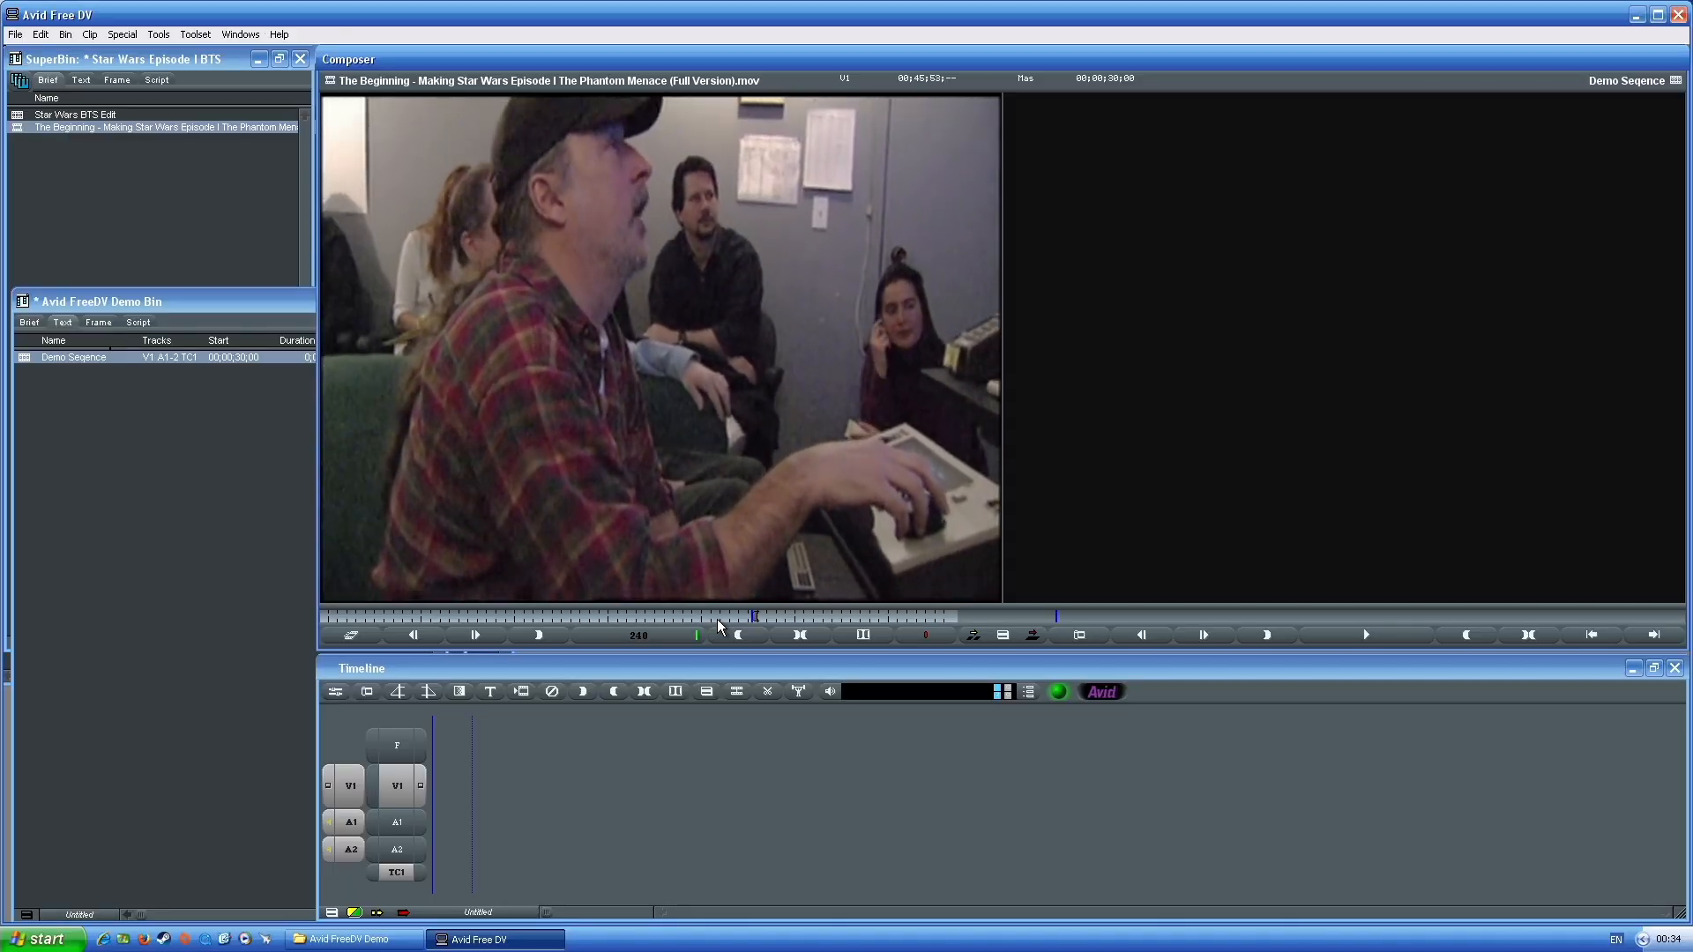
pyautogui.press('j')
pyautogui.press('j')
pyautogui.press('j')
pyautogui.press('k')
pyautogui.press('j')
pyautogui.press('j')
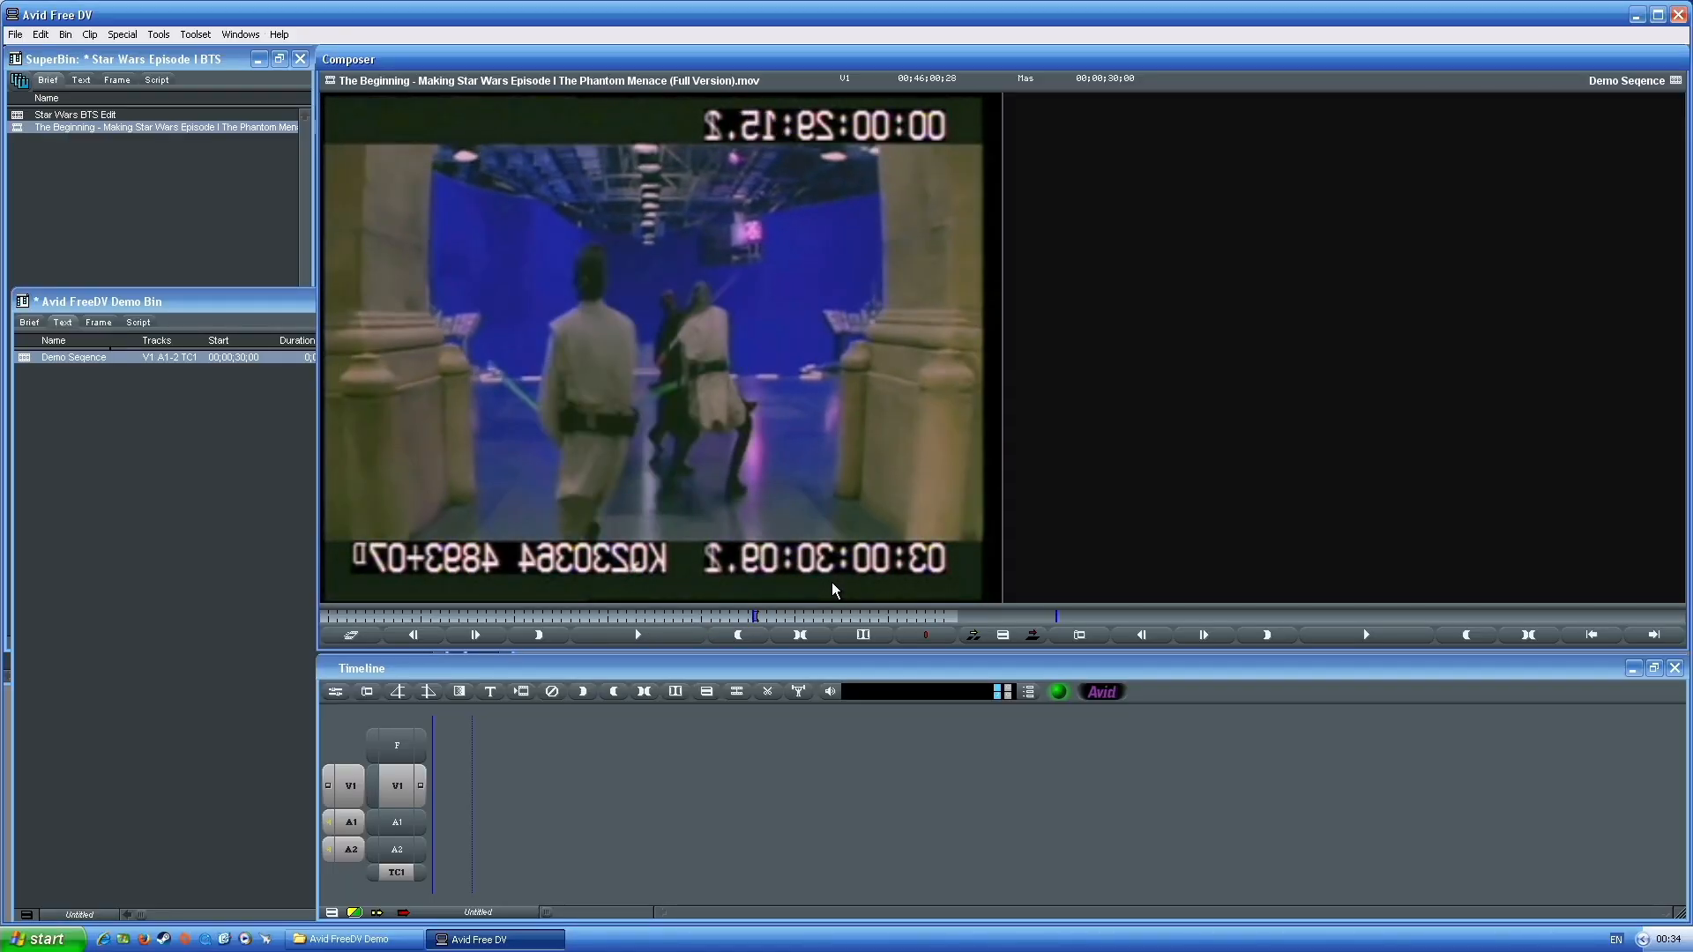
pyautogui.press('k')
pyautogui.press('j')
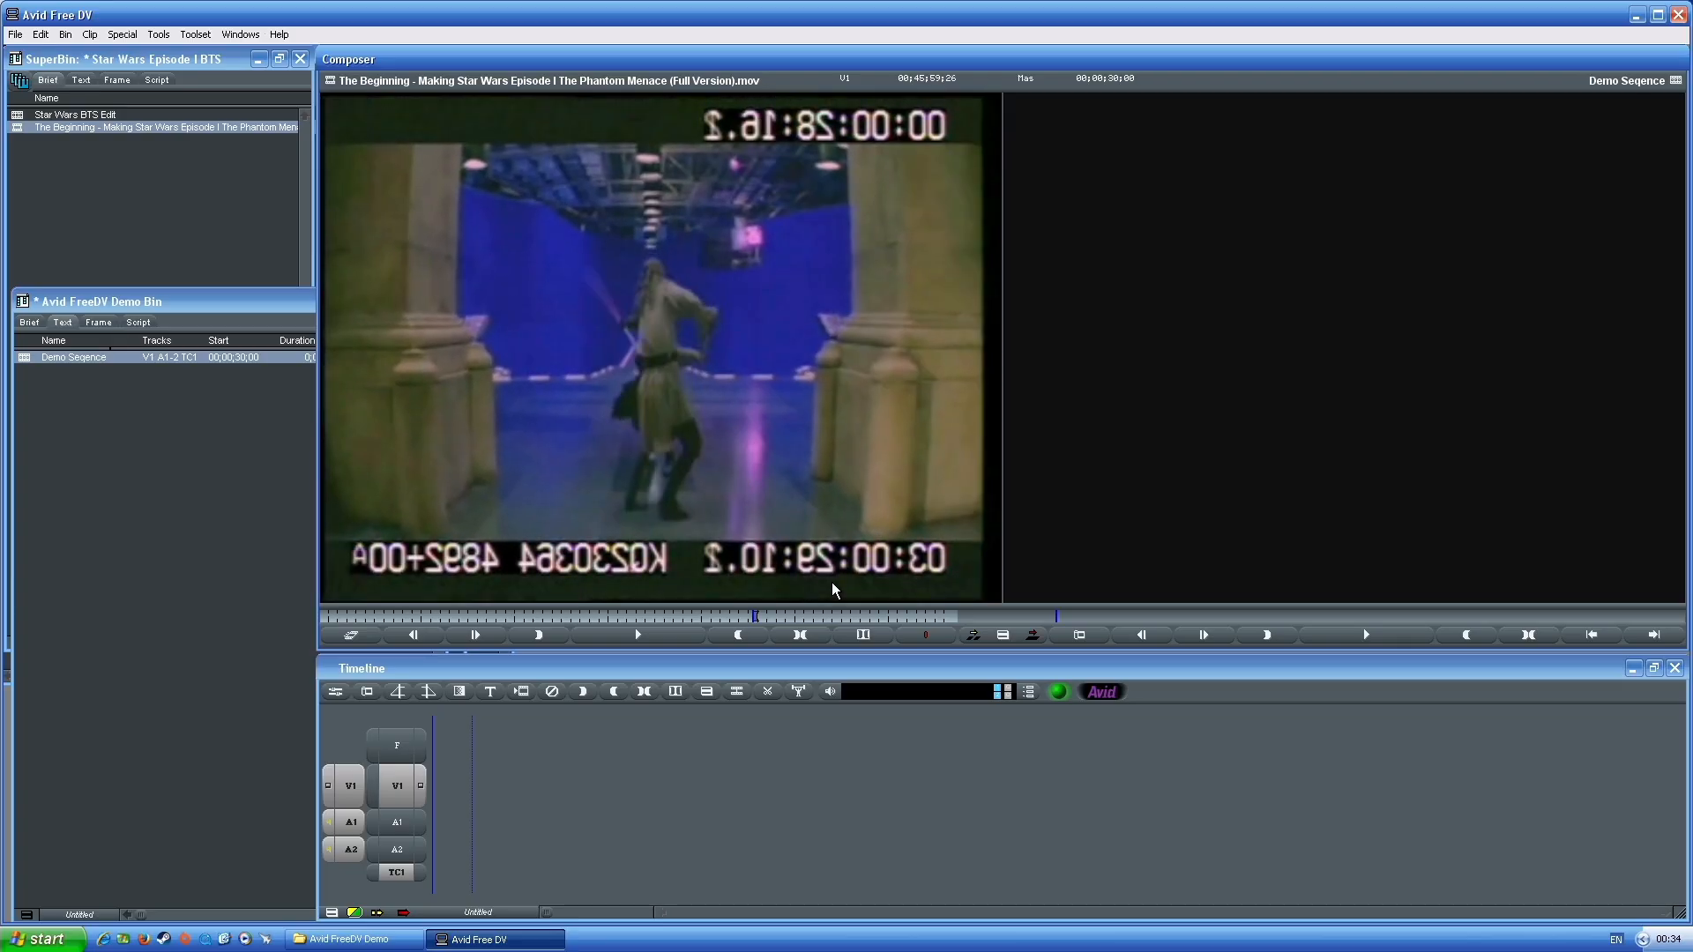
pyautogui.press('i')
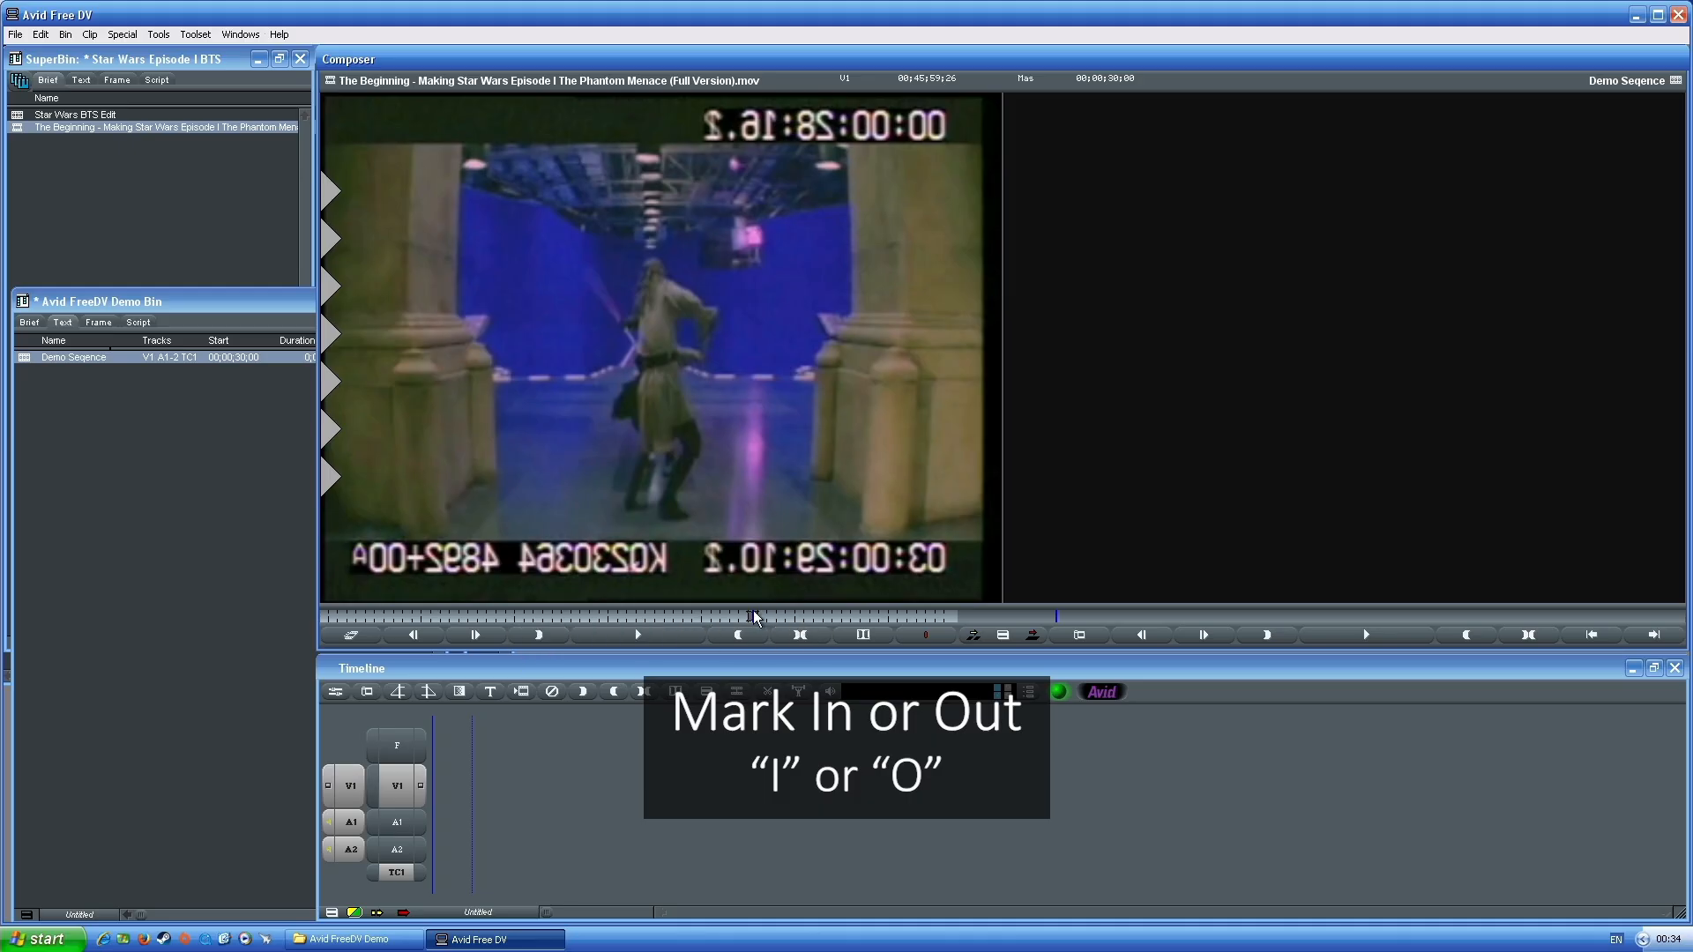
# Play forward through The Beginning source clip to 00;48;28;19 and mark an Out point there
pyautogui.moveTo(754, 616); pyautogui.dragTo(774, 617)
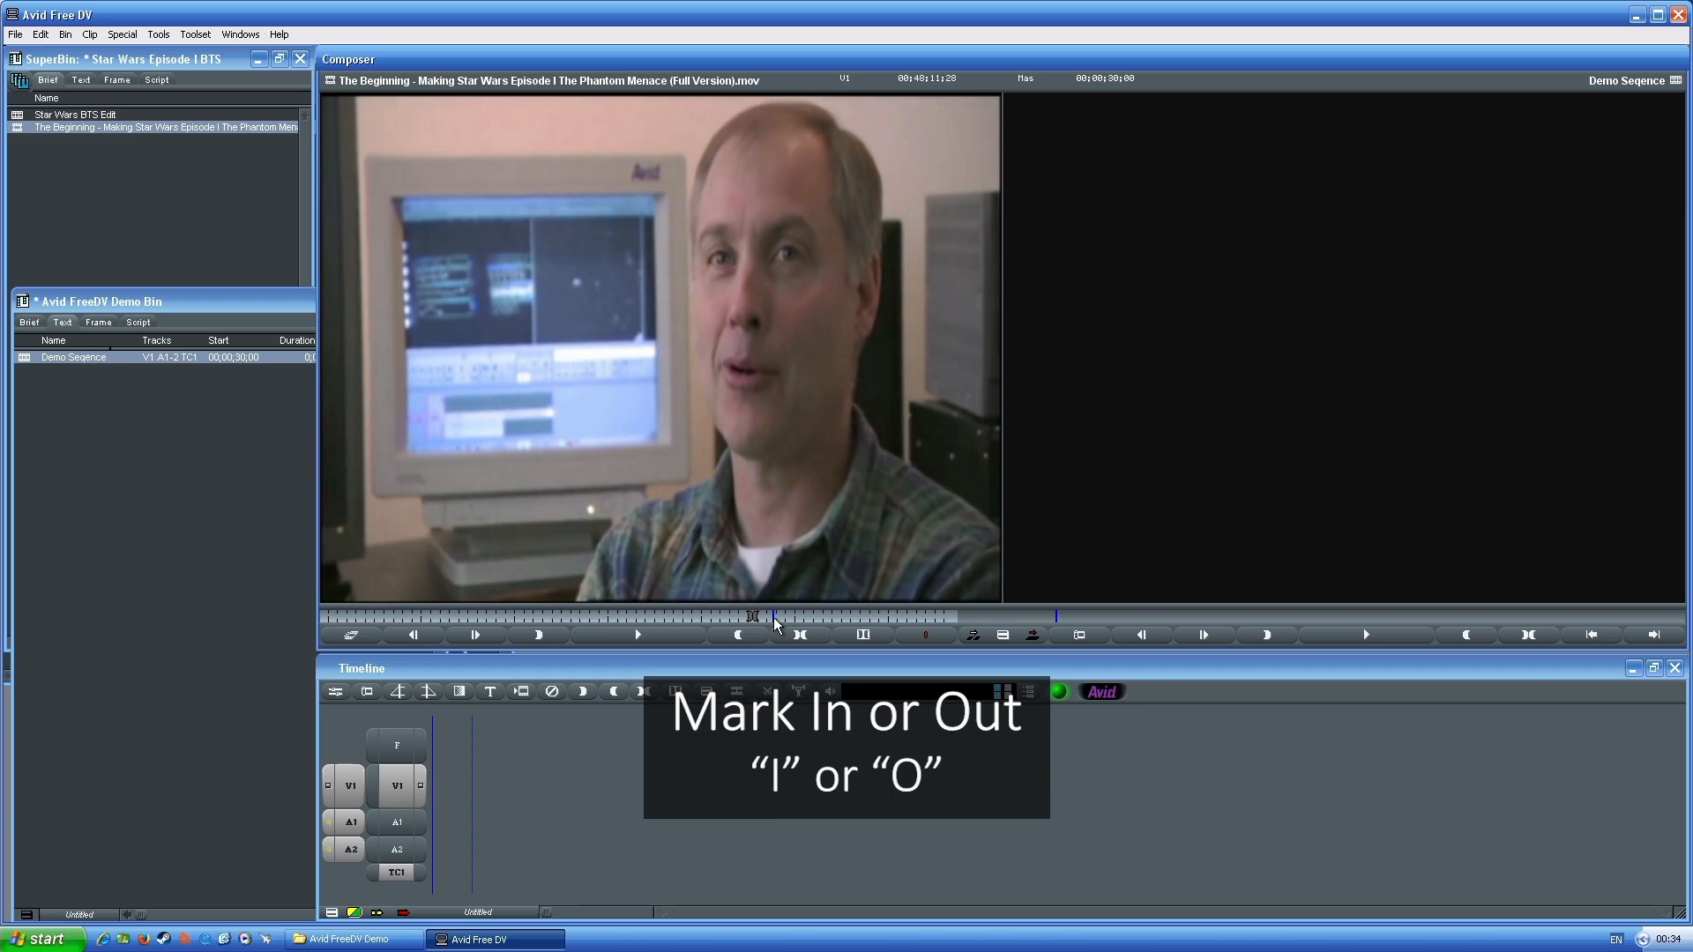
pyautogui.press('space')
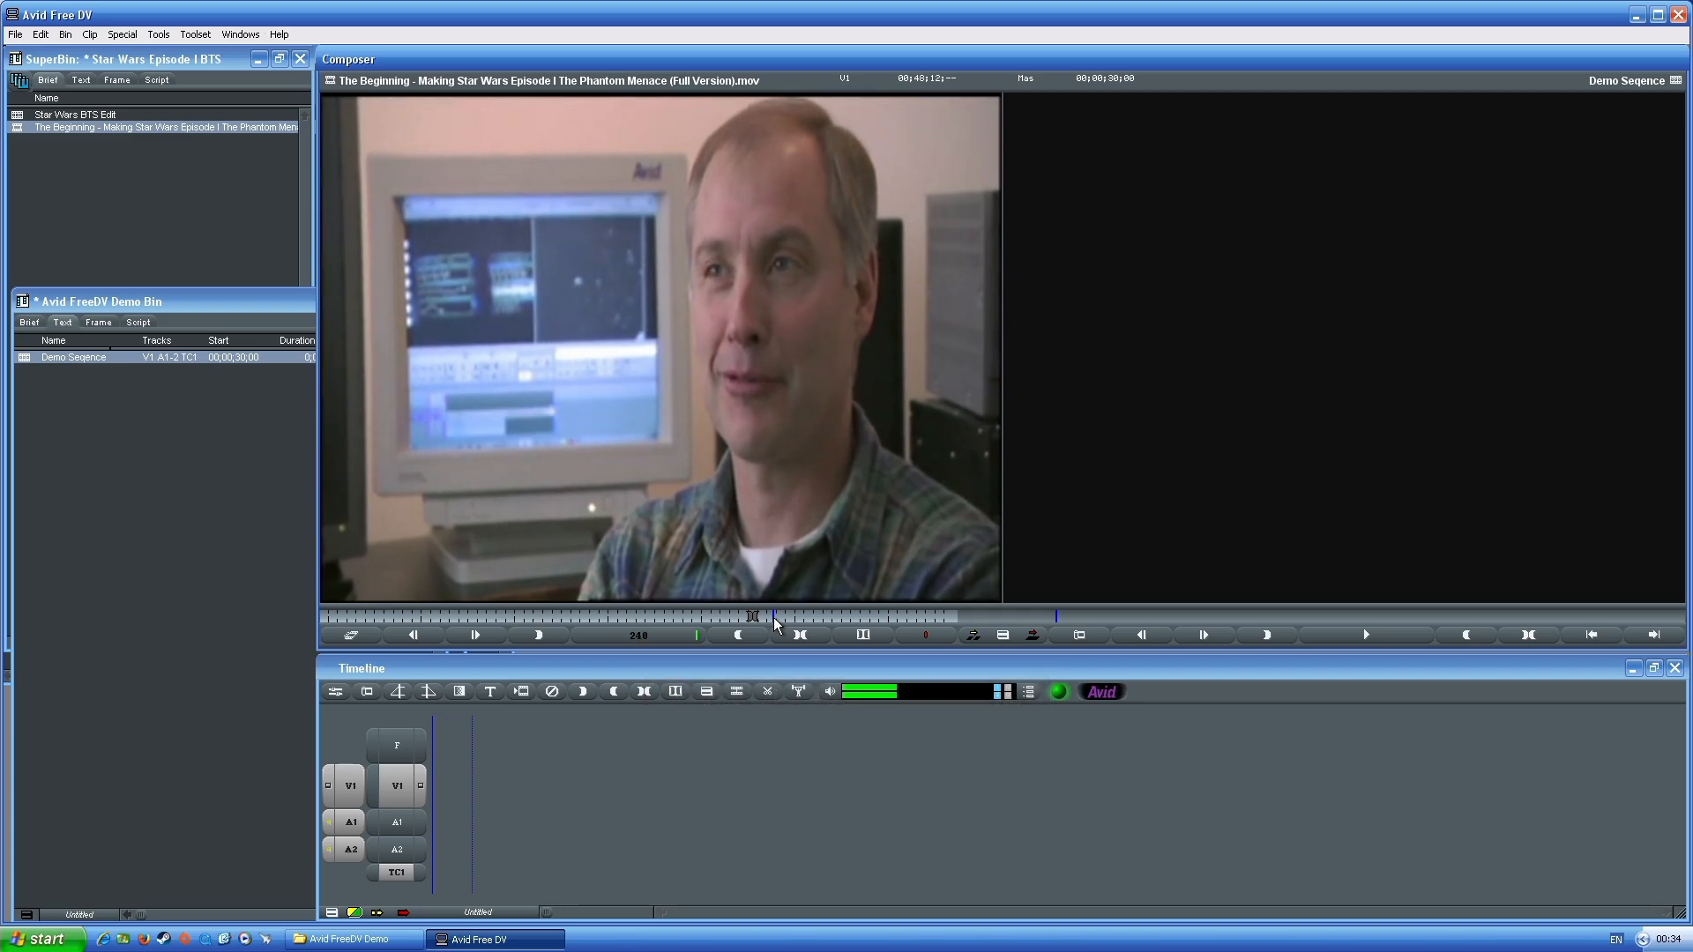
pyautogui.press('k')
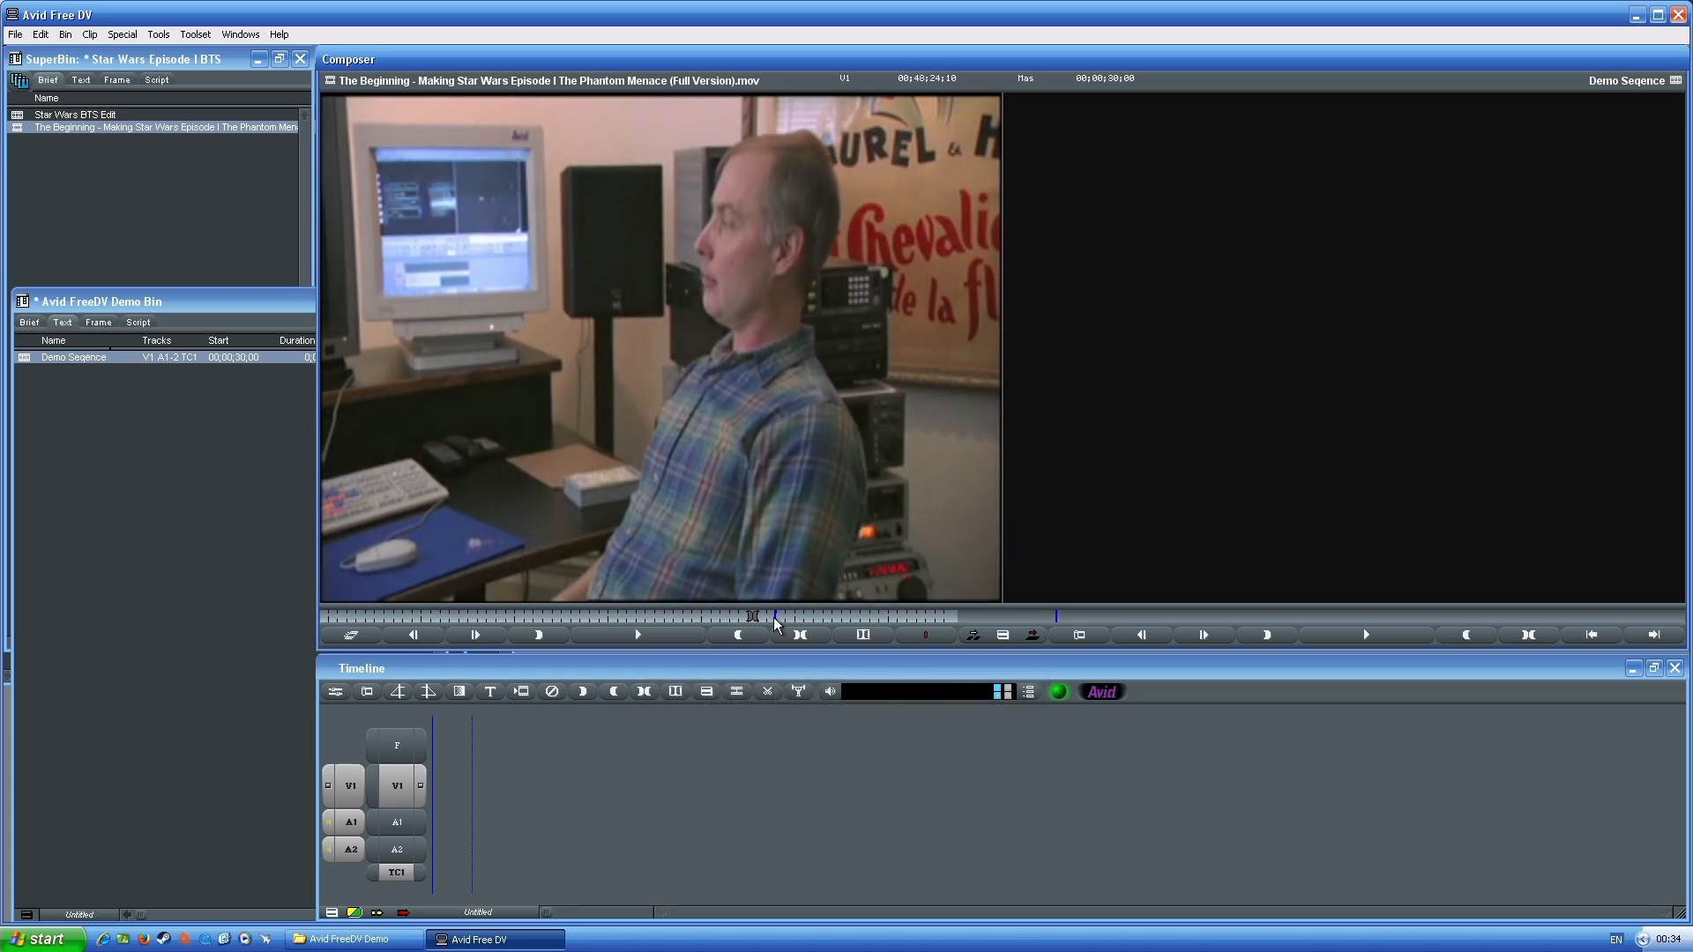
pyautogui.press('l')
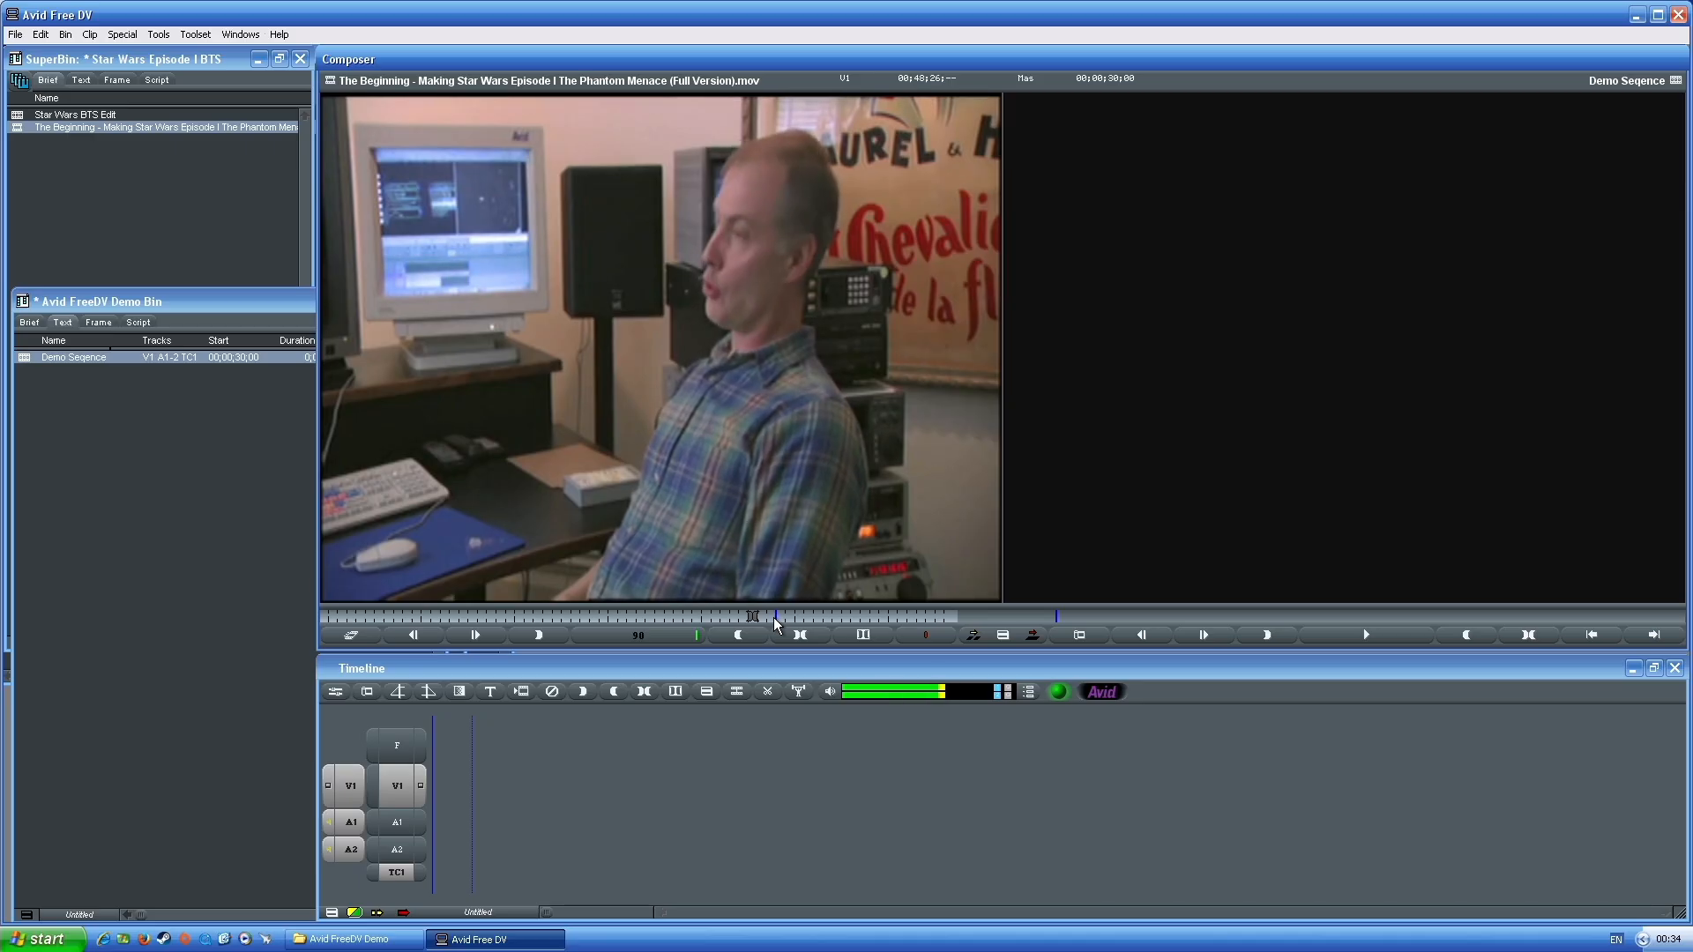
pyautogui.press('k')
pyautogui.press('Left')
pyautogui.press('Left')
pyautogui.press('Left')
pyautogui.press('Left')
pyautogui.press('Left')
pyautogui.press('Left')
pyautogui.press('Left')
pyautogui.press('Left')
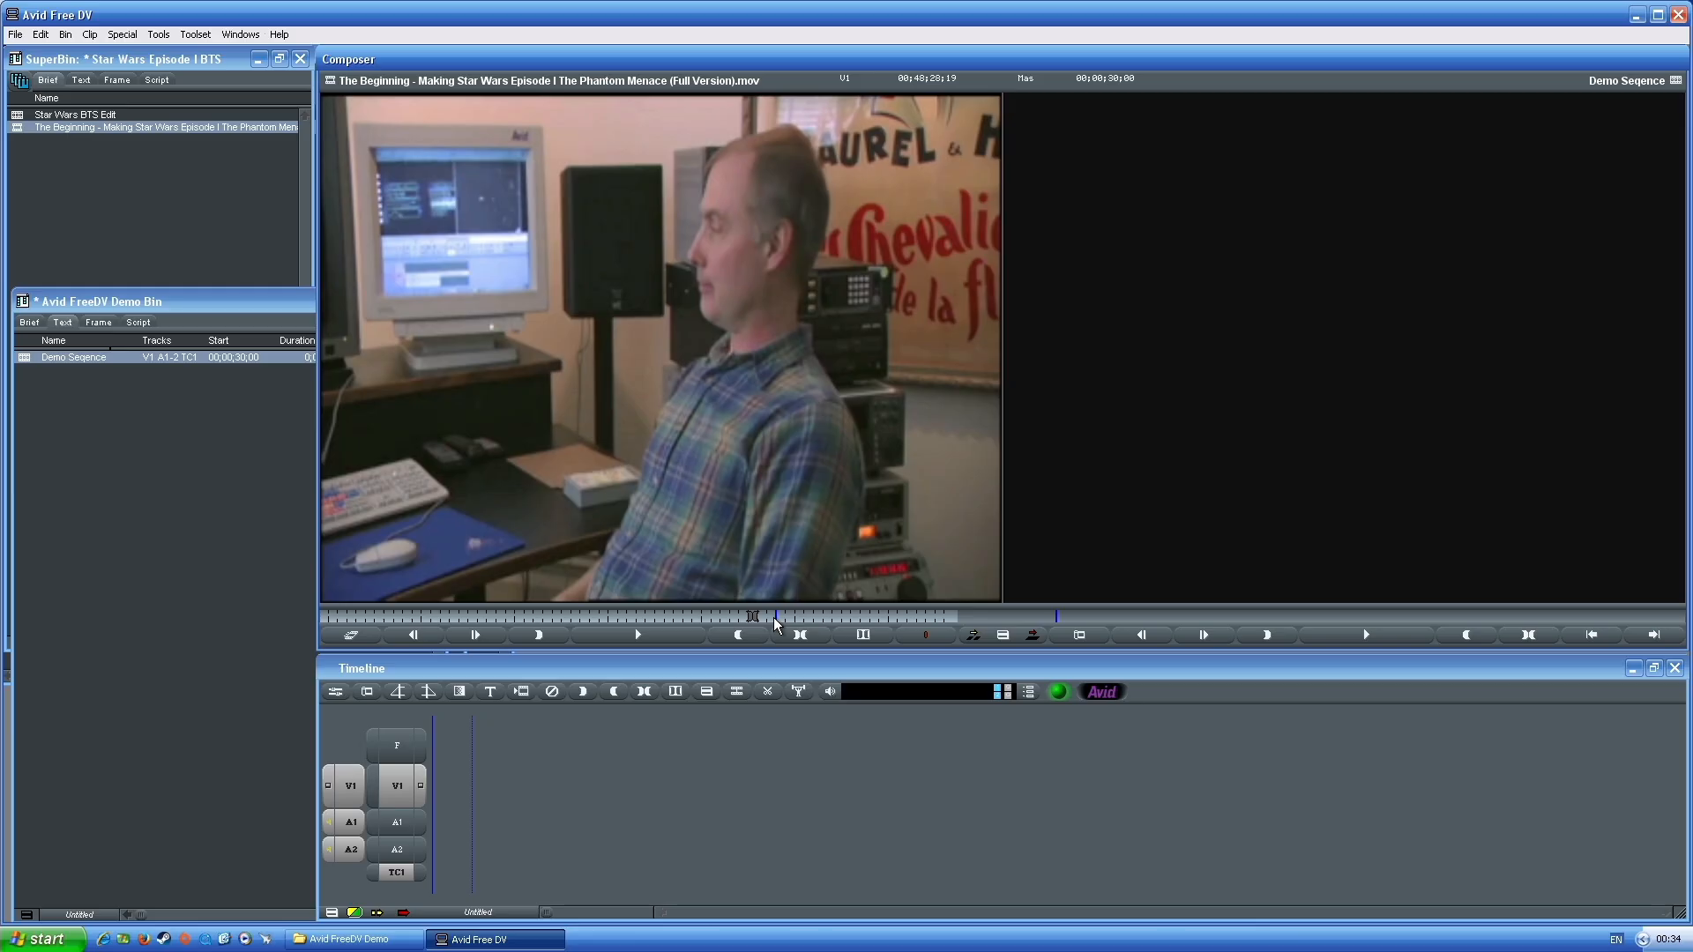
# Shuttle backwards and forwards through the end of the marked section and stop at 00;48;18;01
pyautogui.press('j')
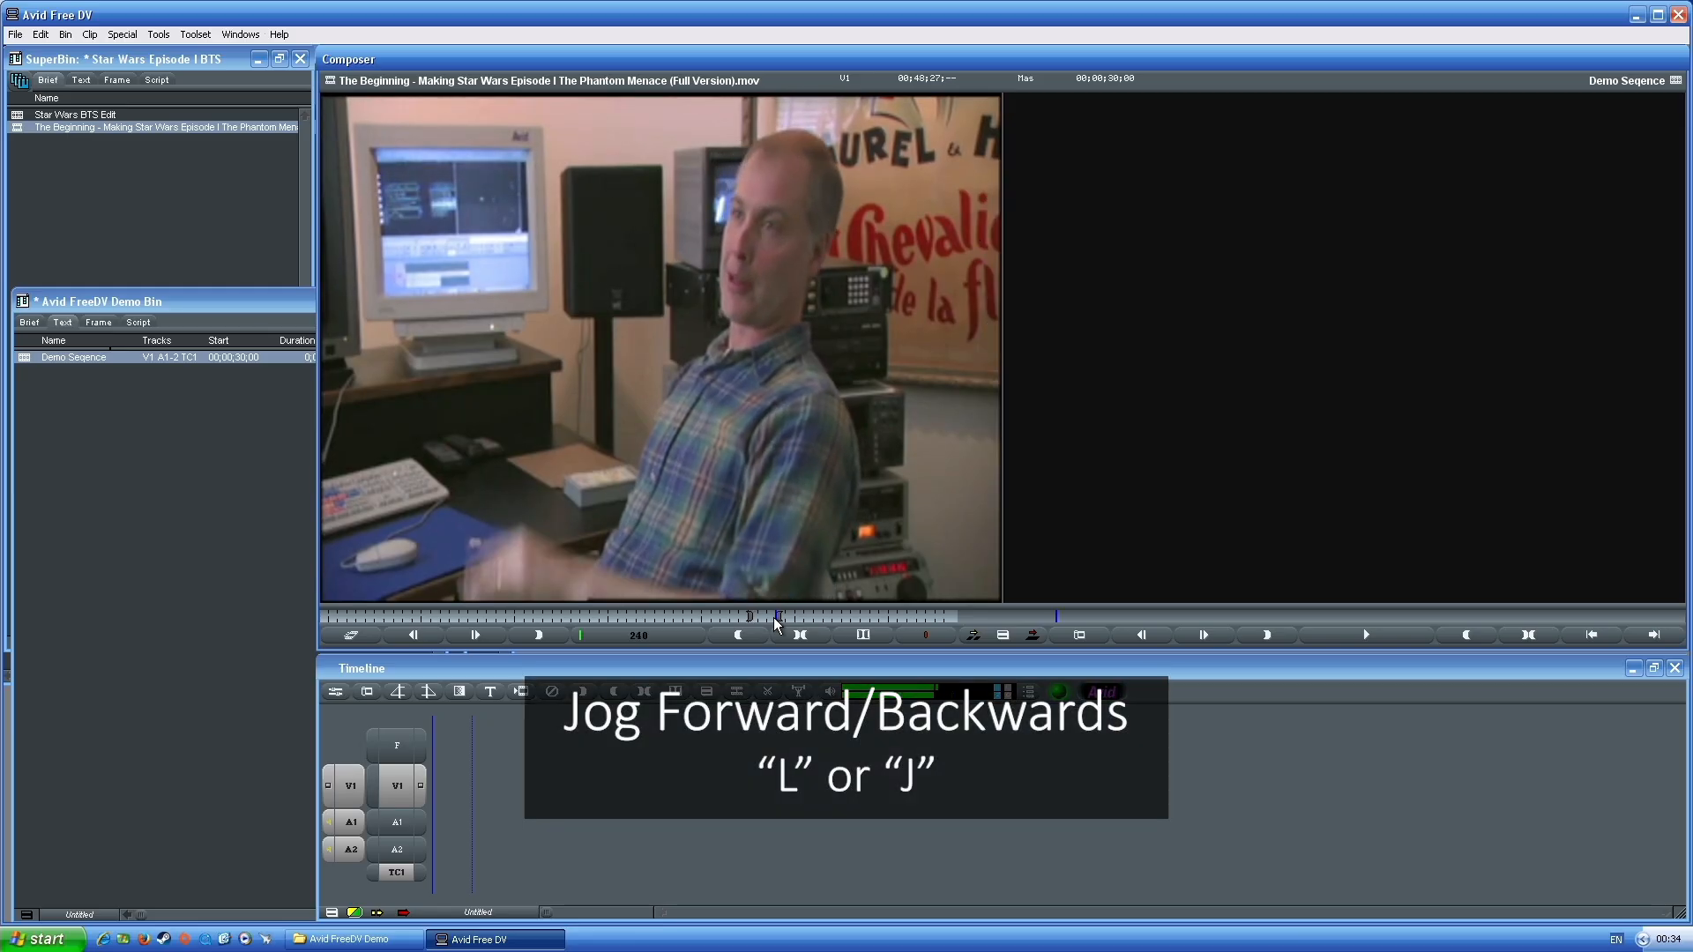
pyautogui.press('k')
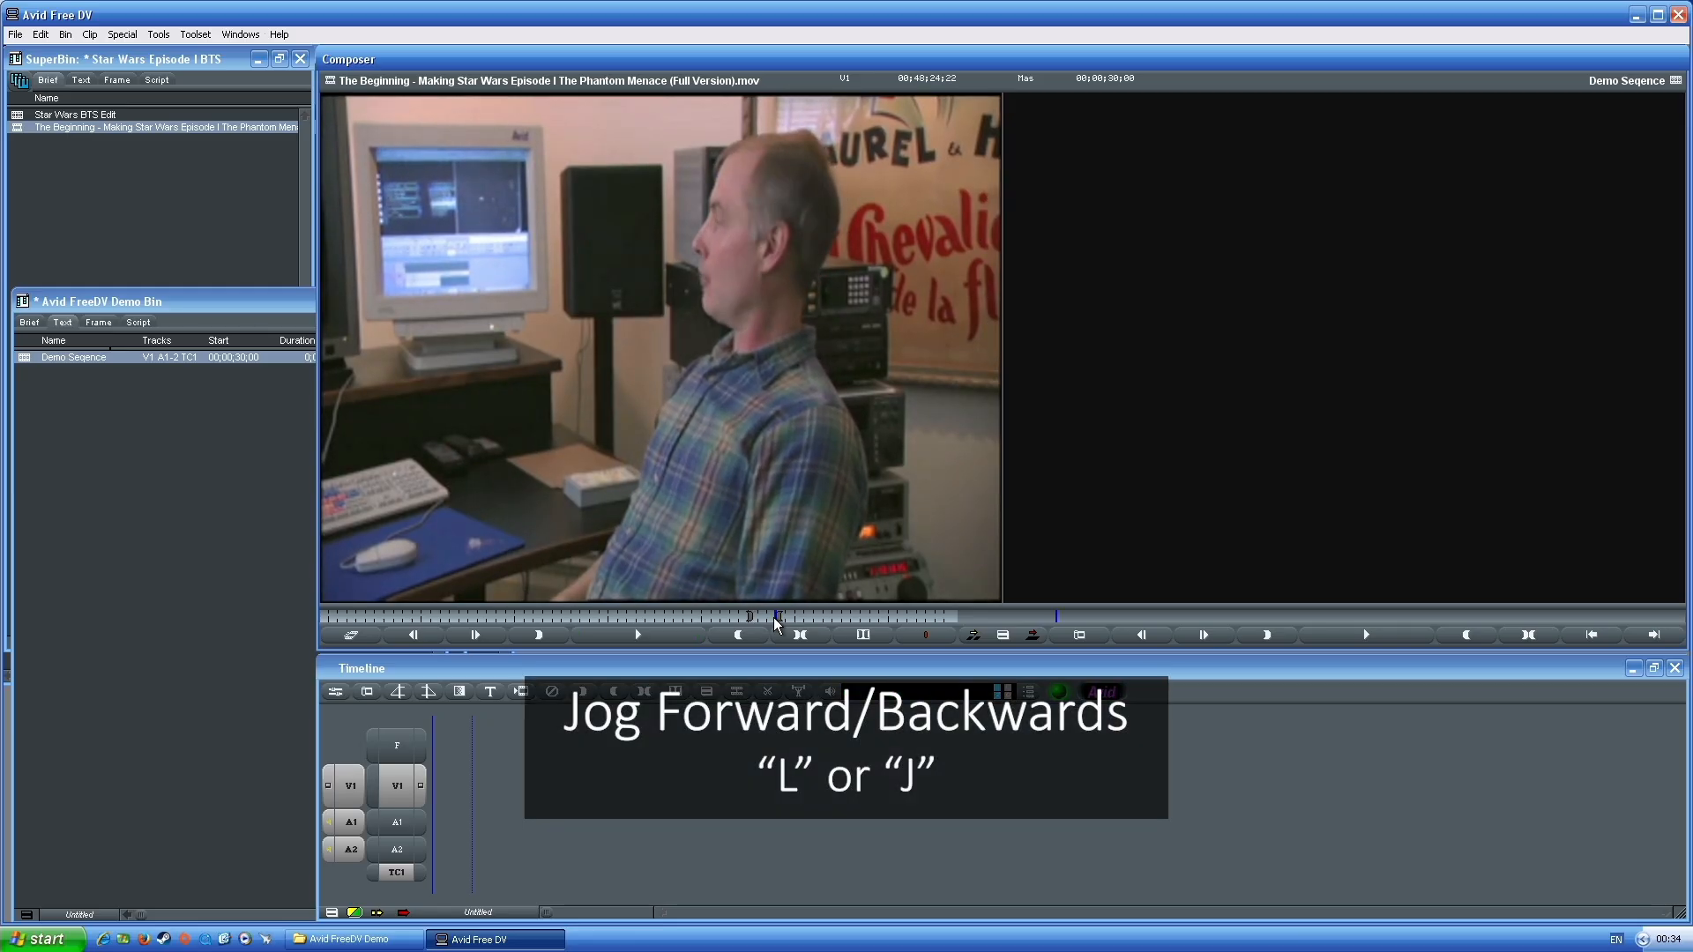
pyautogui.press('j')
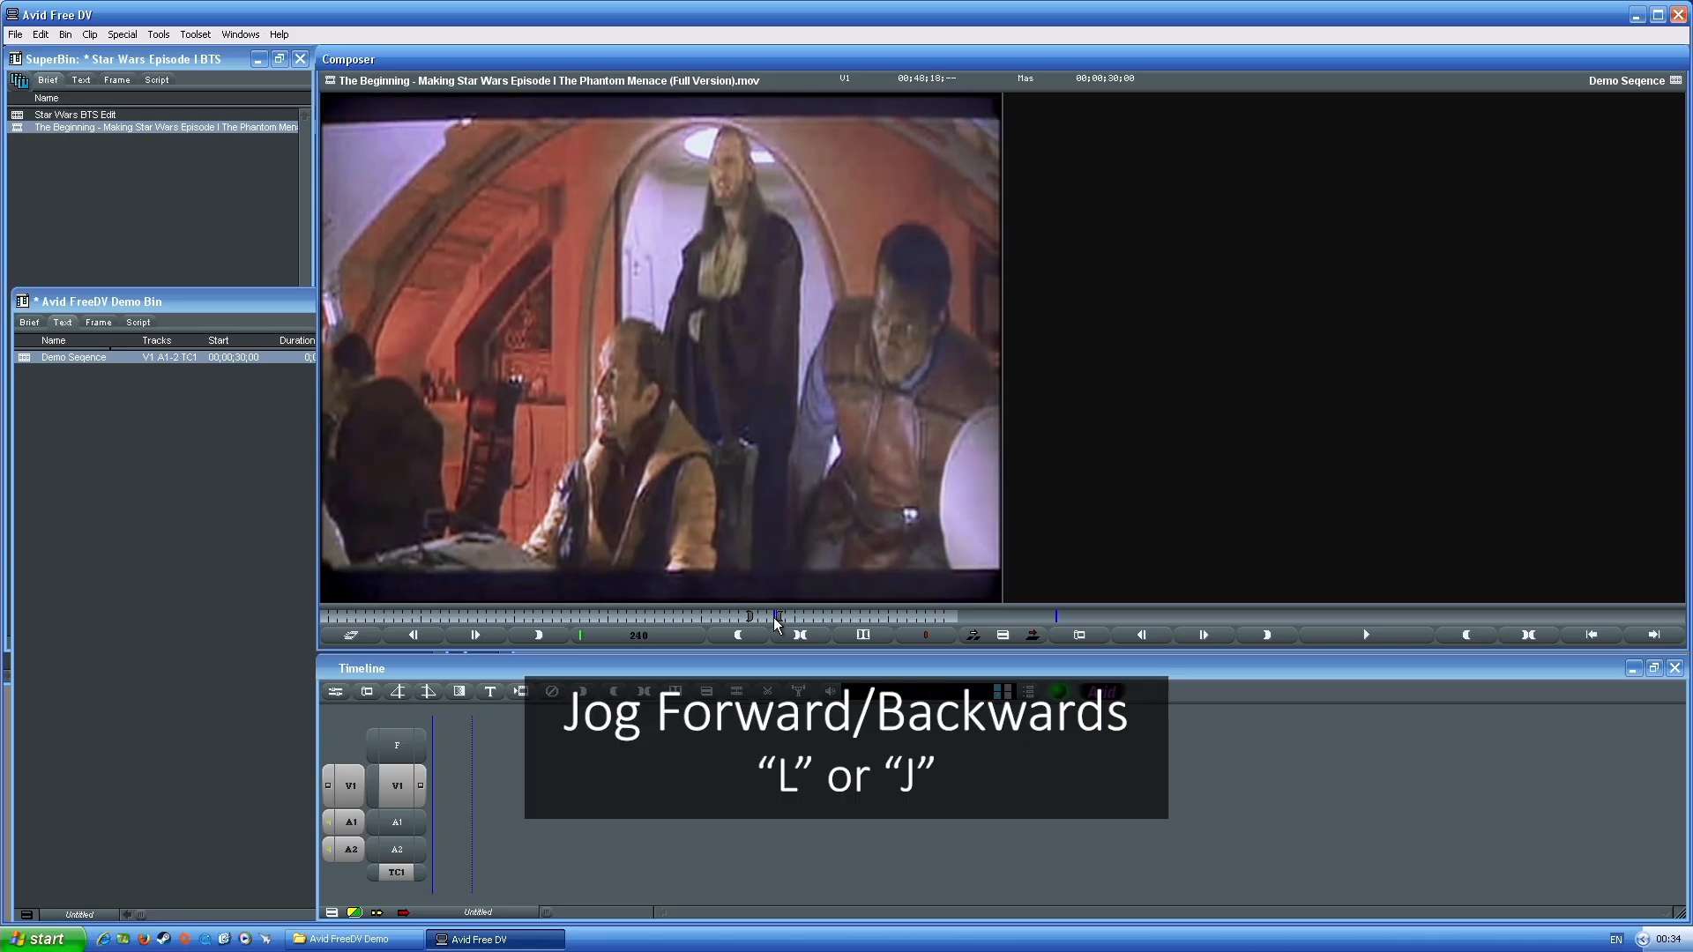
pyautogui.press('k')
pyautogui.press('l')
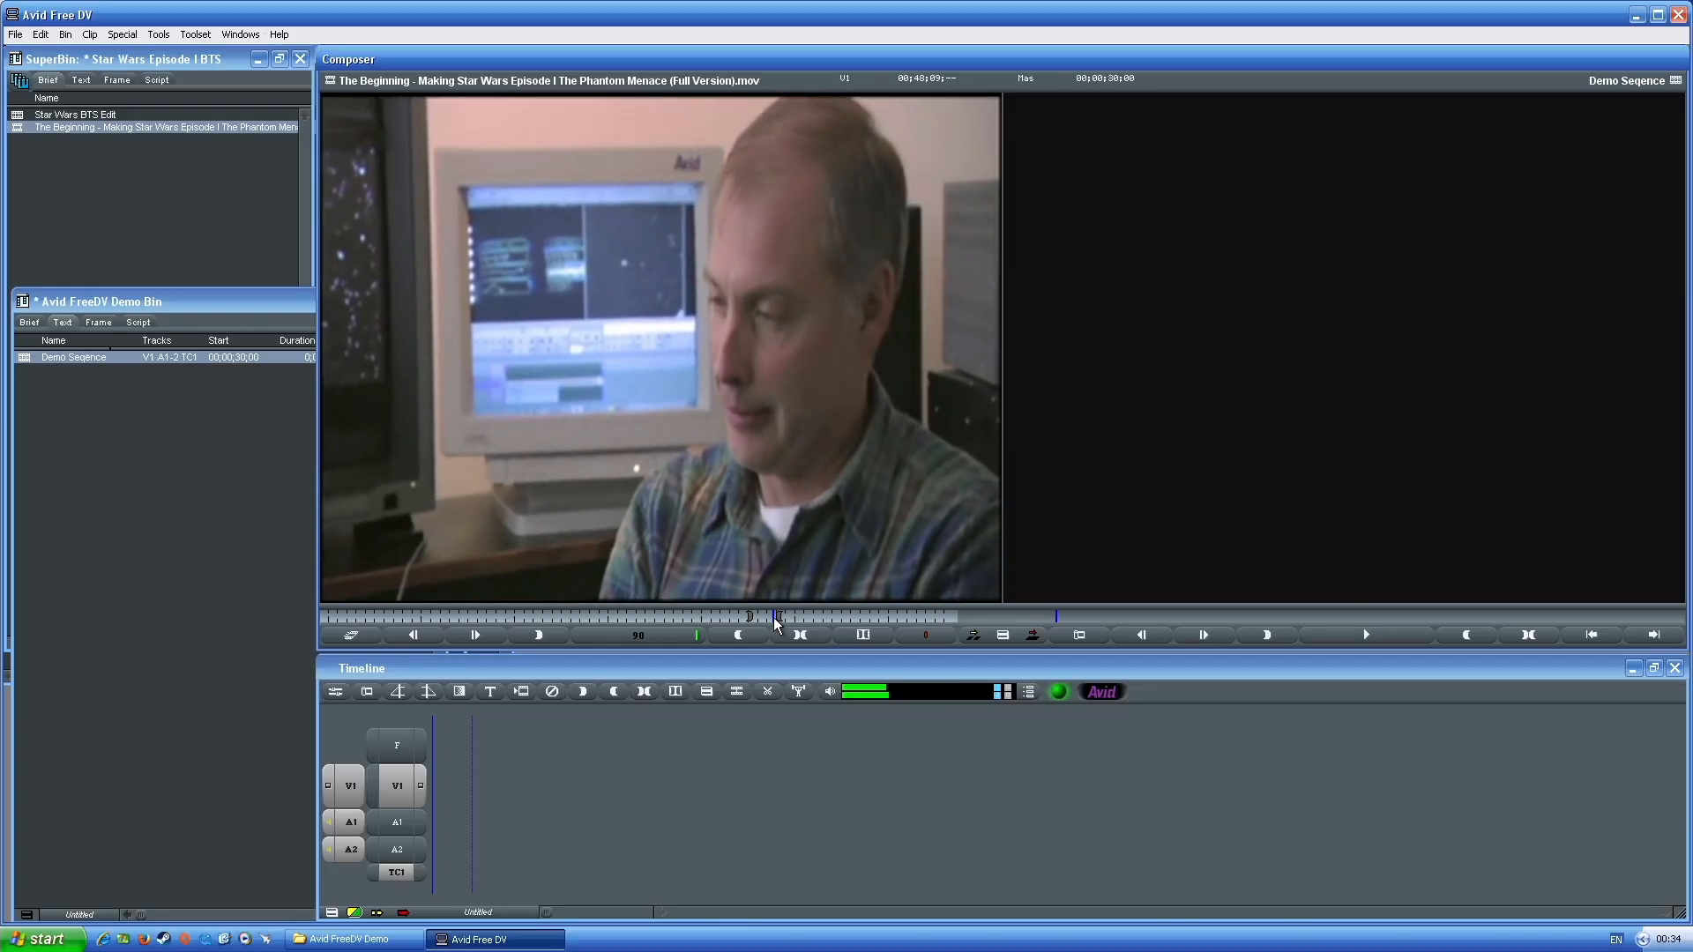
pyautogui.press('k')
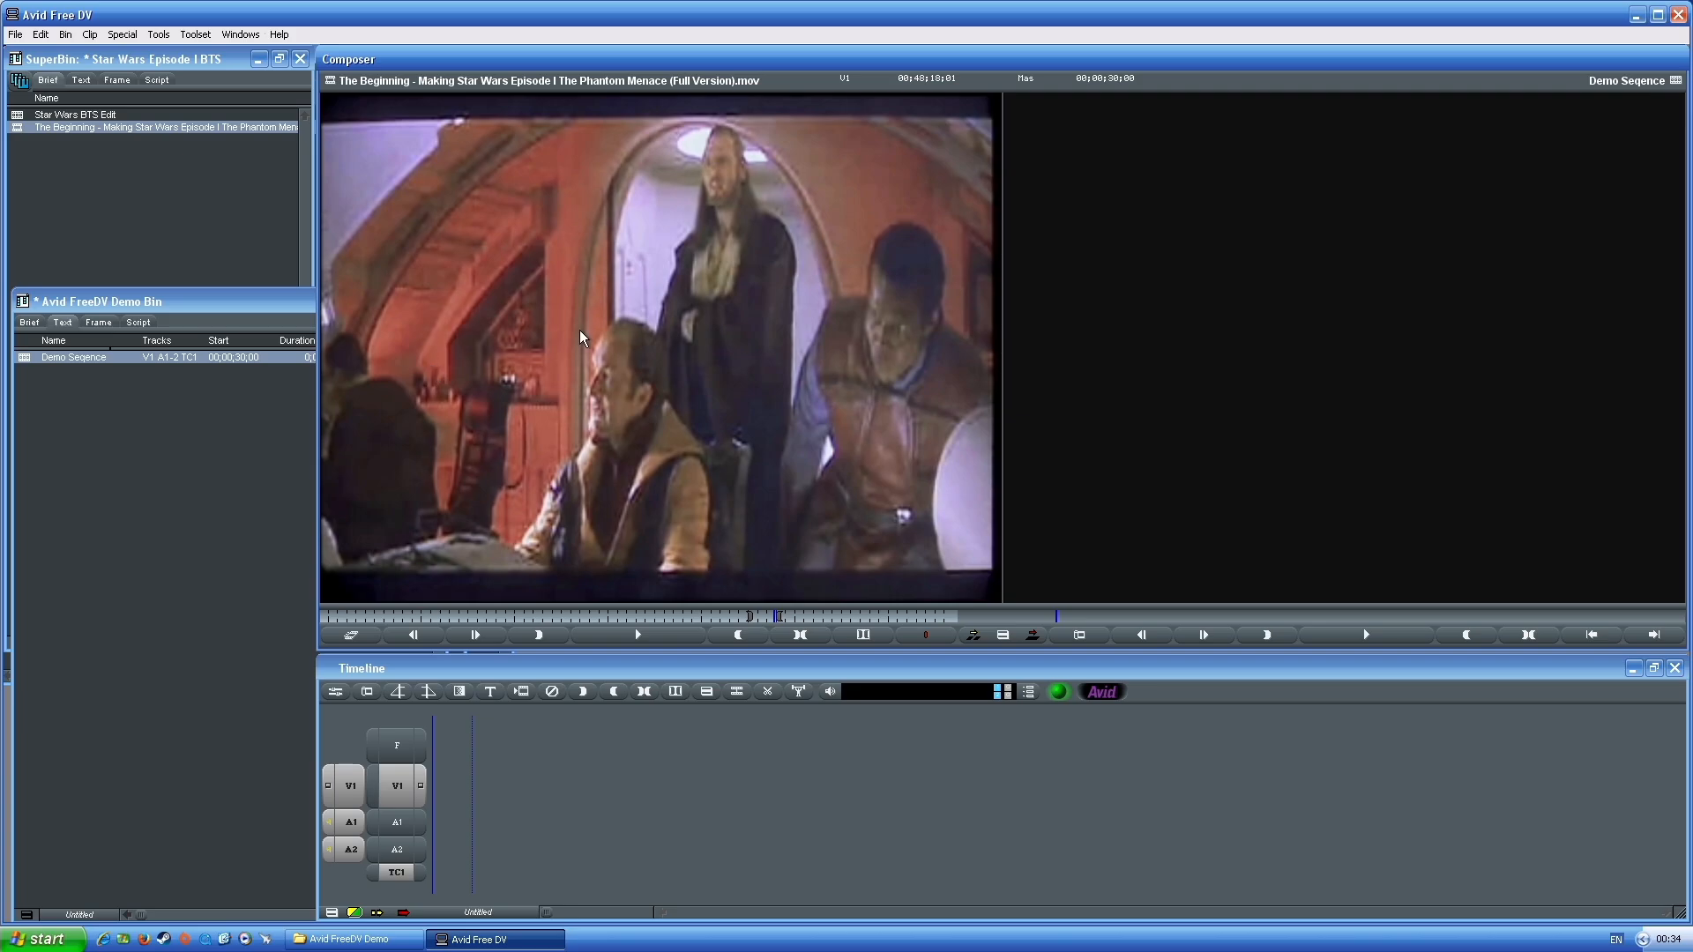
# Place the marked section of The Beginning in the sequence as video only and undo the edit
pyautogui.moveTo(521, 322); pyautogui.dragTo(585, 853)
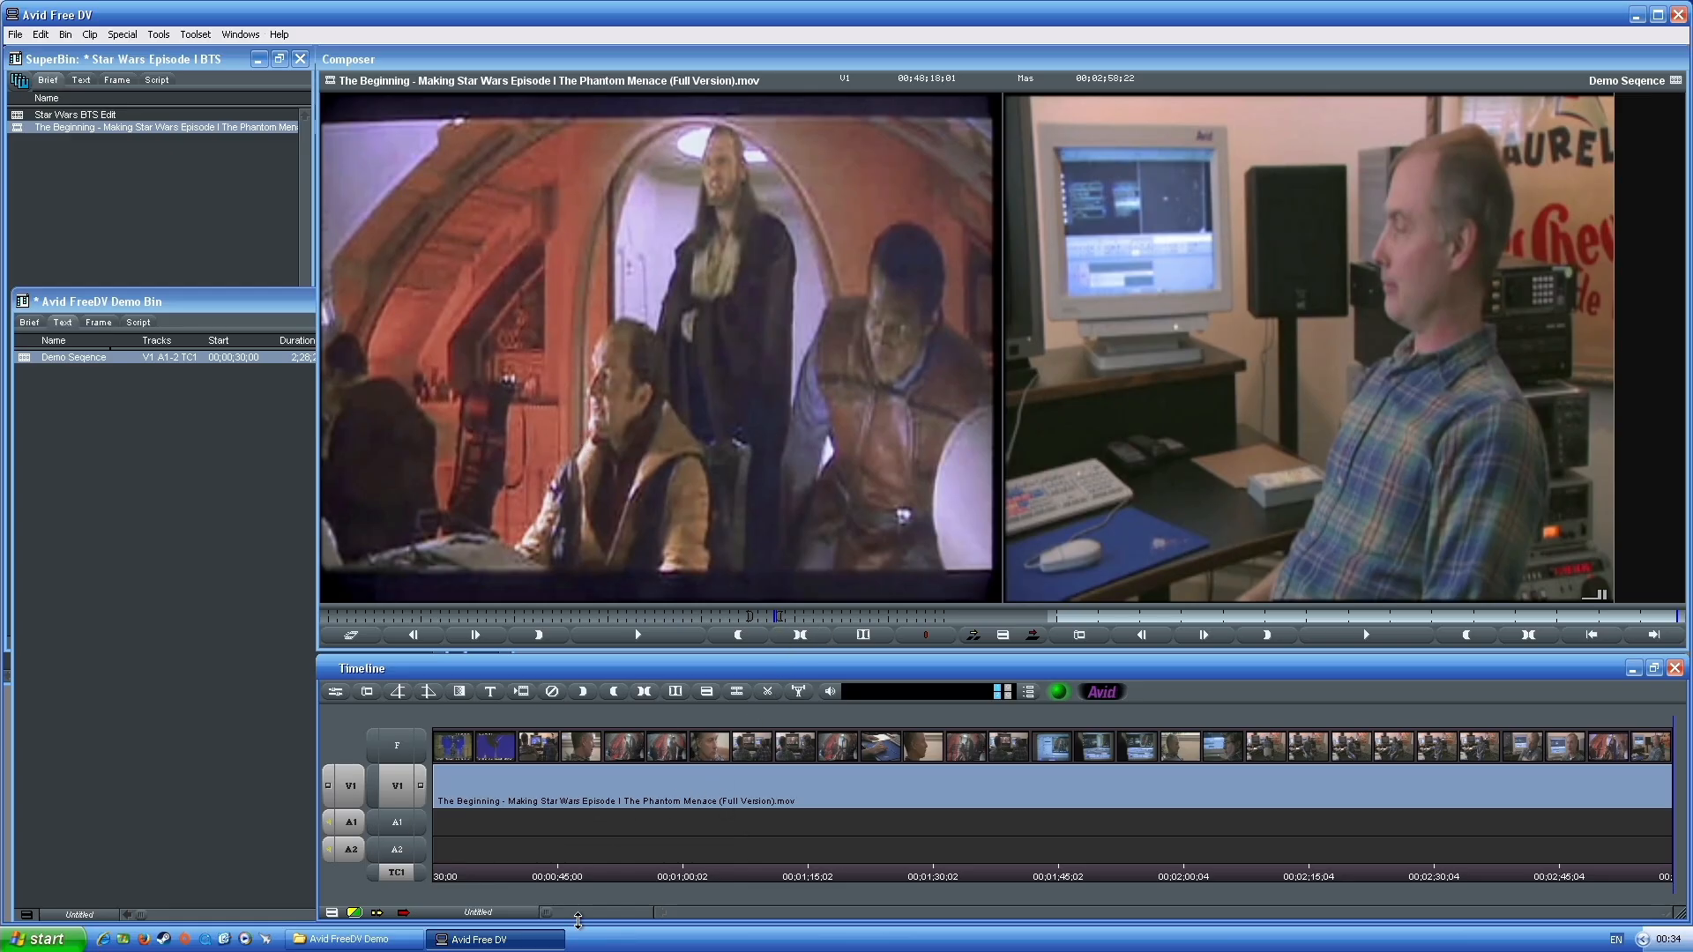
pyautogui.hotkey('ctrl', 'z')
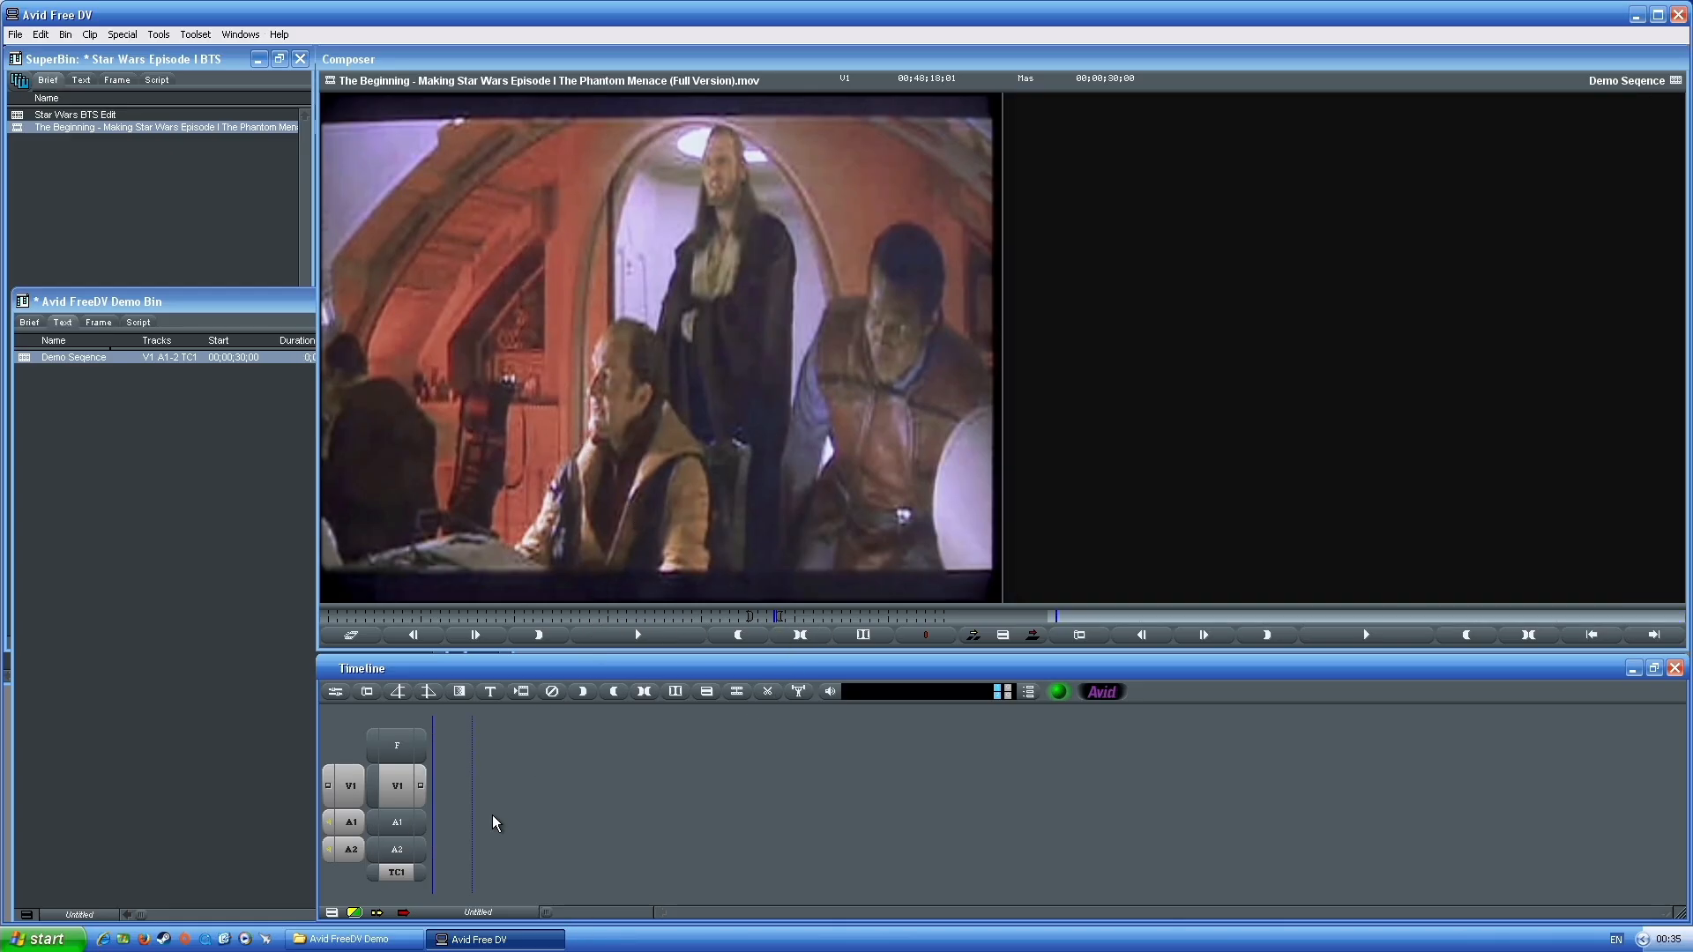
# Enable the A1 and A2 record tracks, add the marked section of The Beginning with its audio, and go to the sequence's end
pyautogui.click(396, 836)
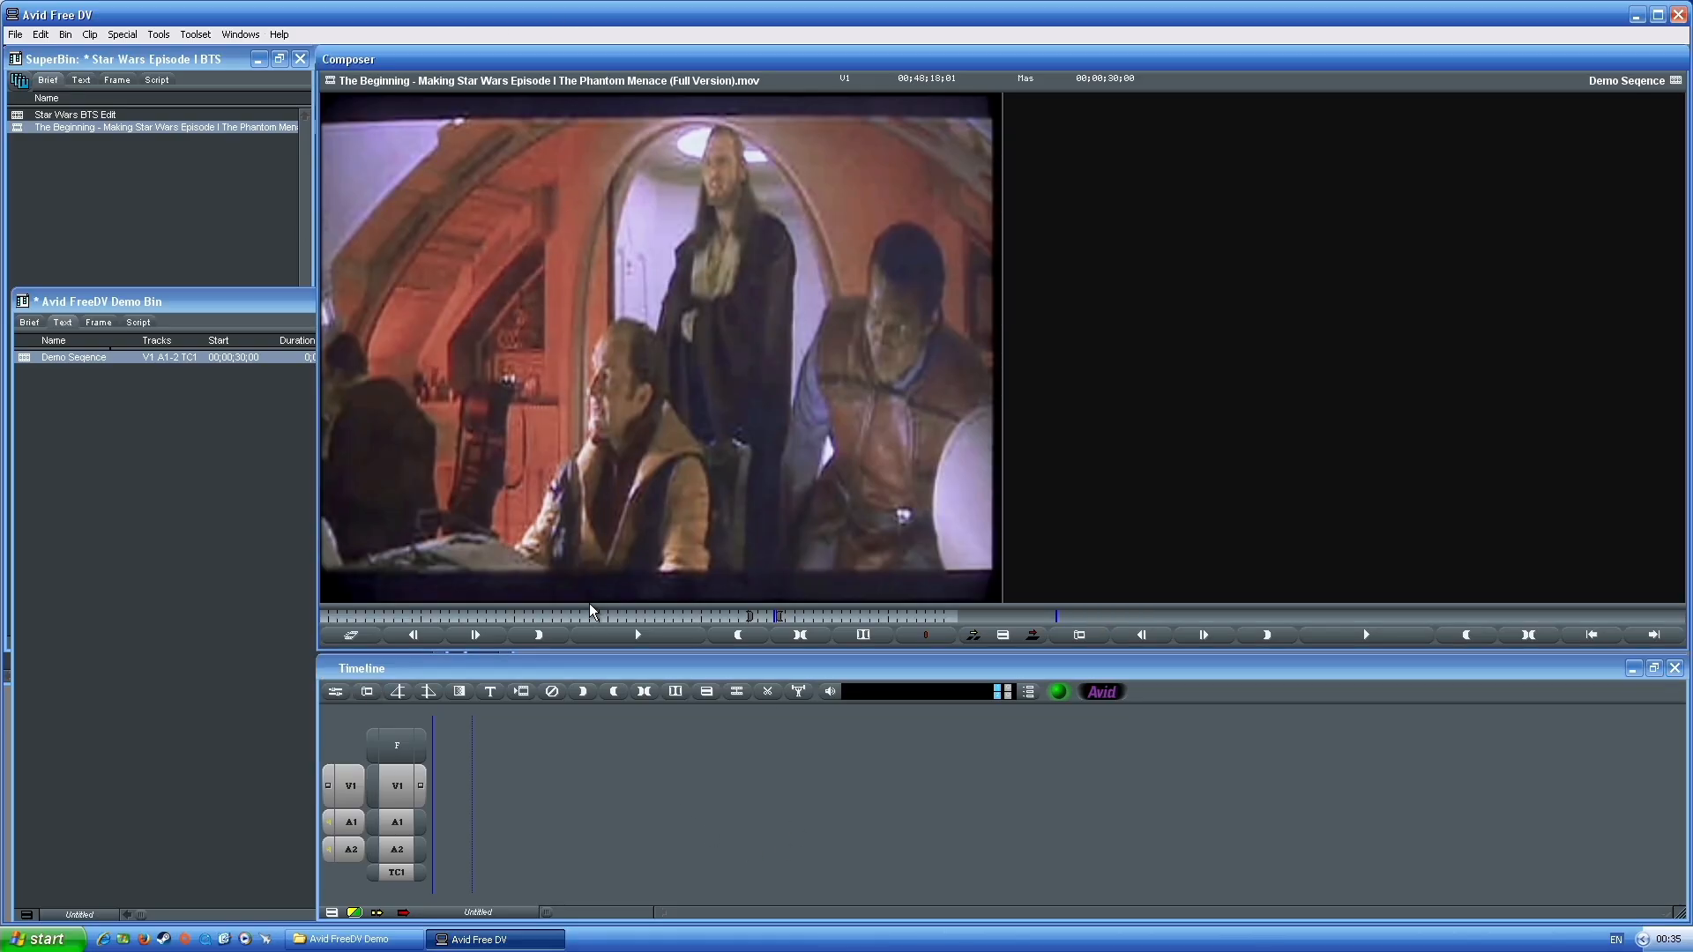
pyautogui.moveTo(345, 790); pyautogui.dragTo(382, 786)
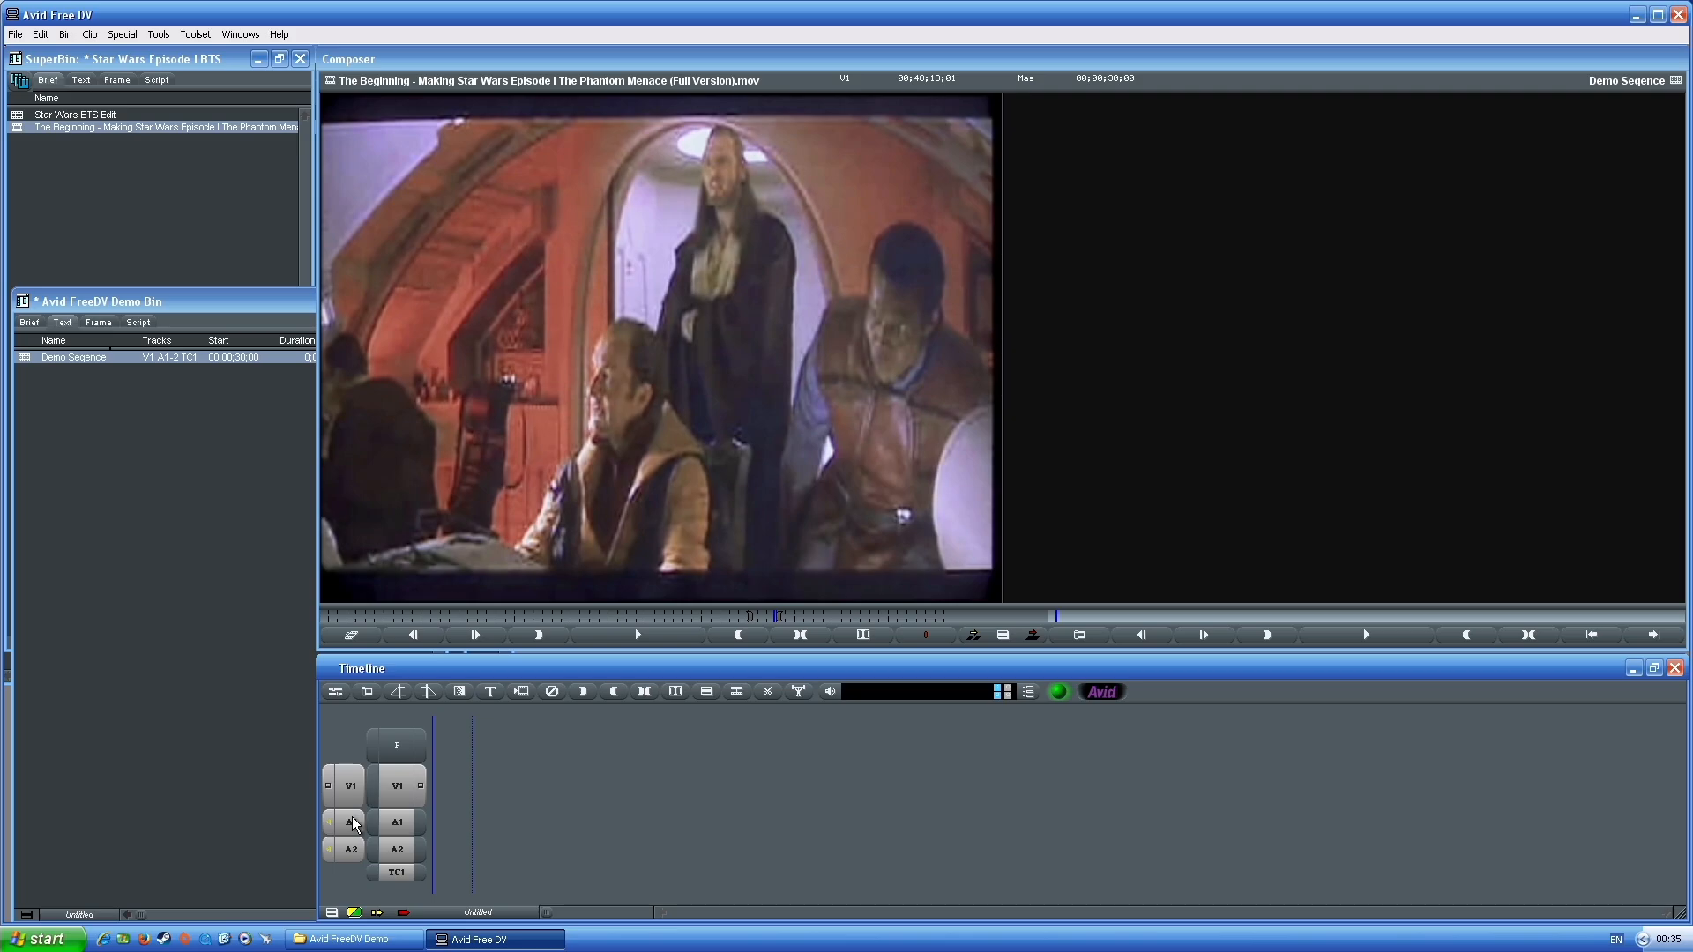
pyautogui.moveTo(499, 366); pyautogui.dragTo(373, 871)
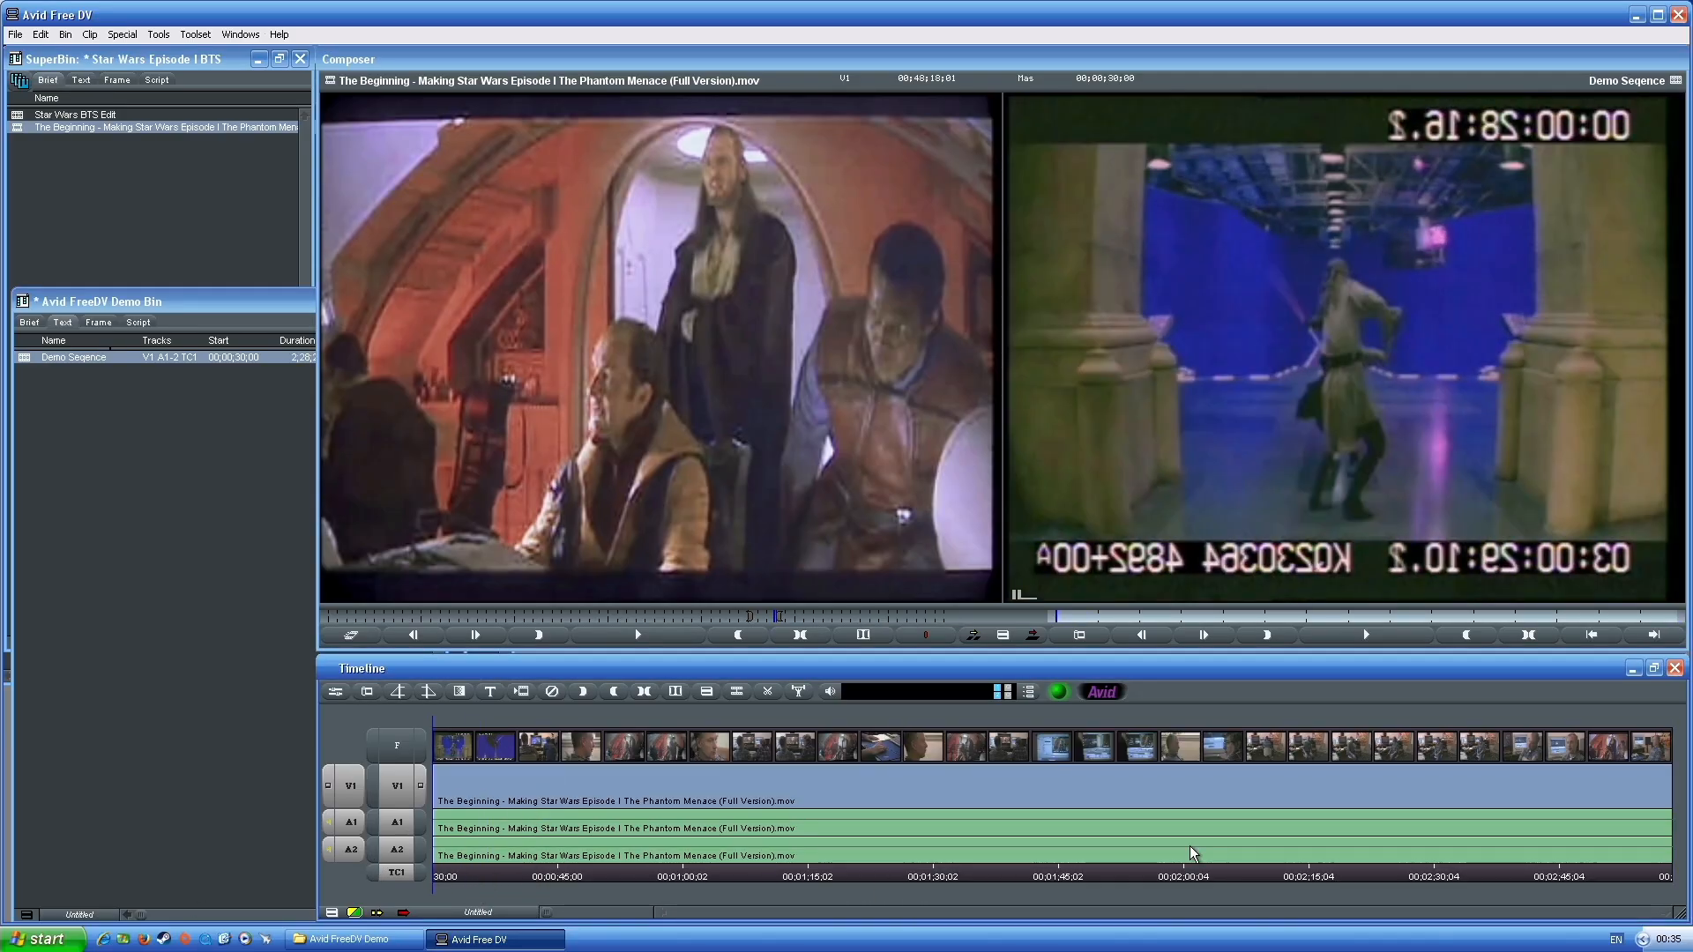
pyautogui.click(522, 874)
pyautogui.moveTo(520, 873); pyautogui.dragTo(1674, 873)
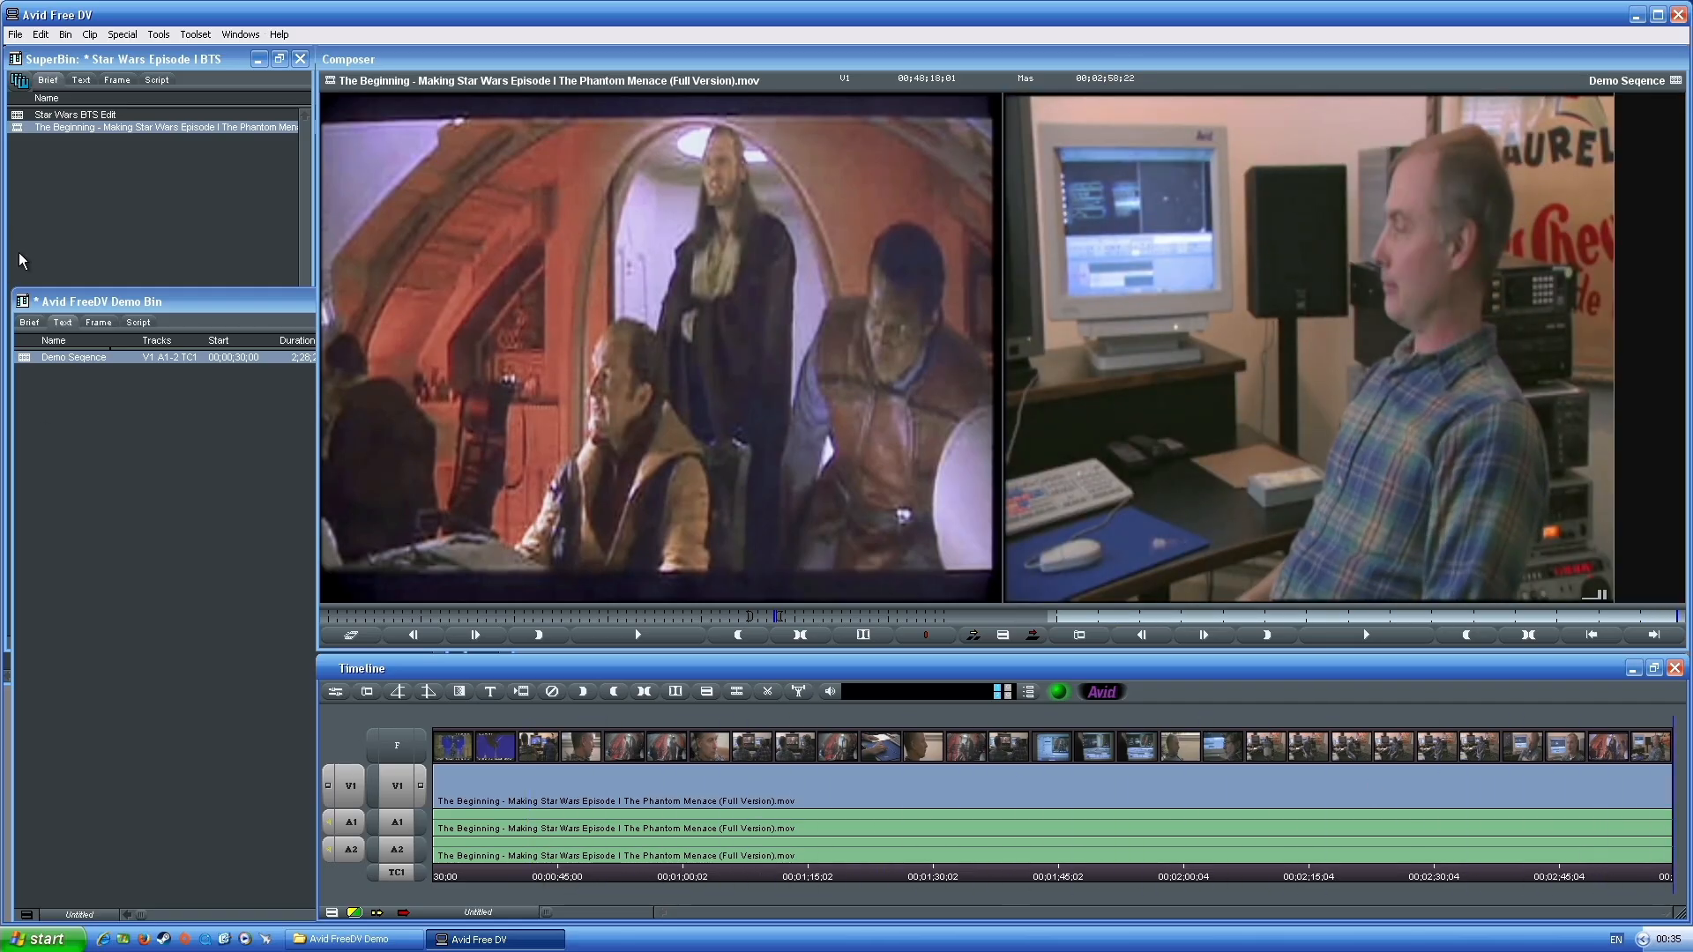
# Close the SuperBin, open the Star Wars Episode III BTS bin, and load the Webisode 09 - Pick-ups and Re-shoots clip as source
pyautogui.click(161, 199)
pyautogui.click(48, 776)
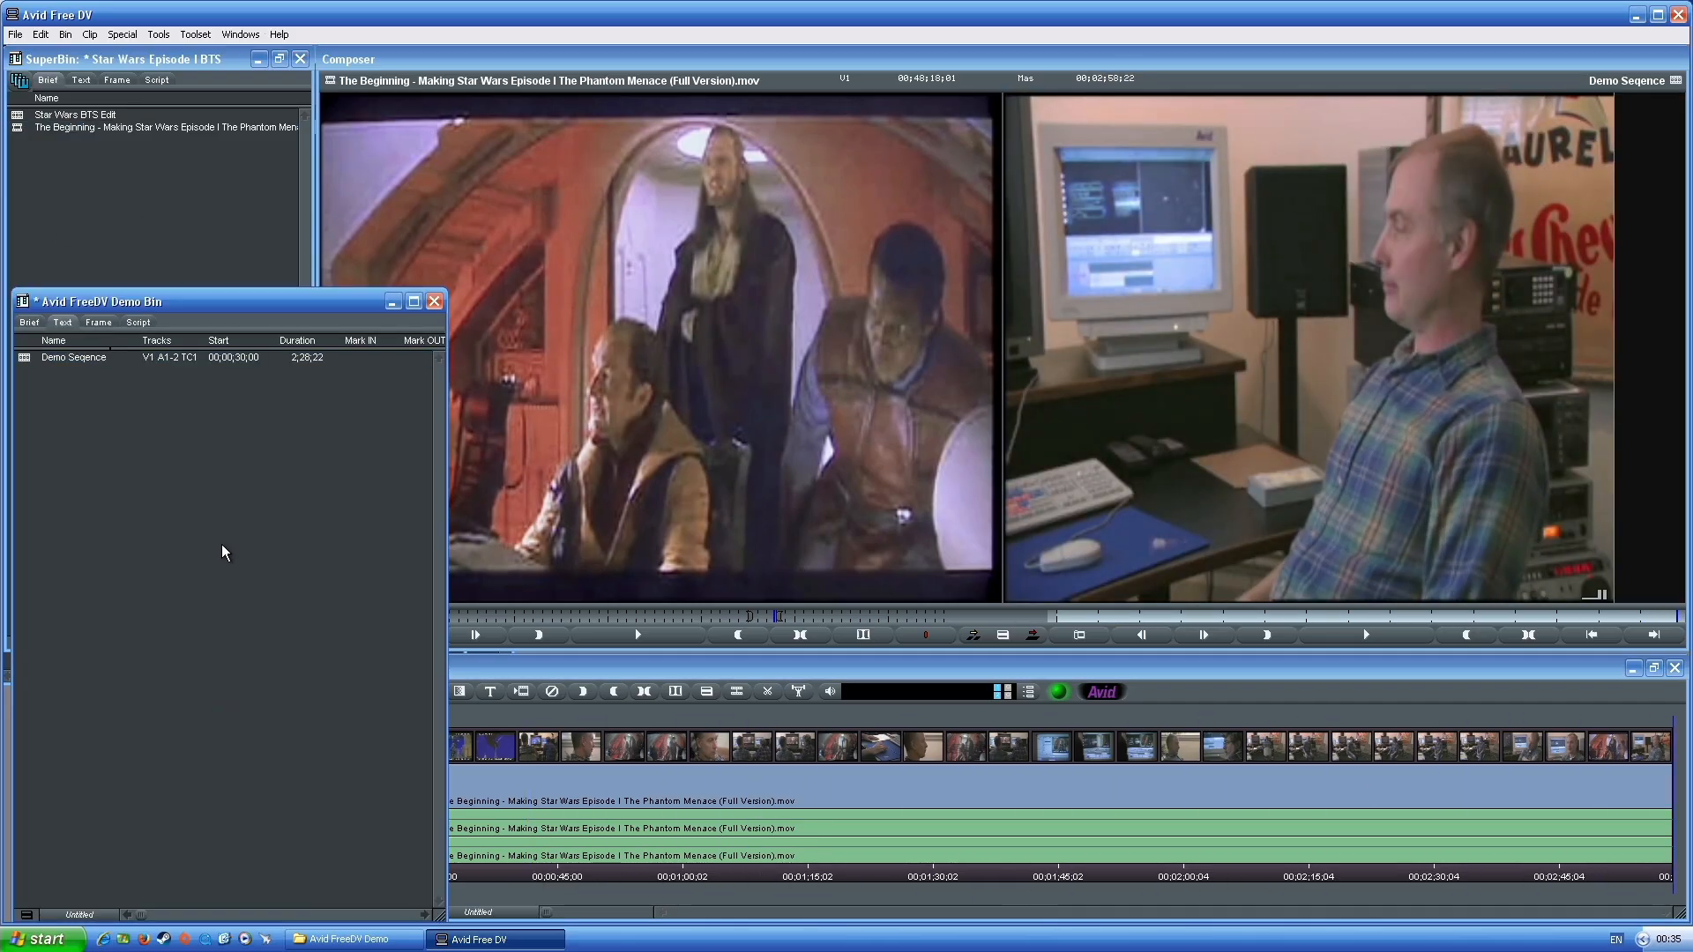
pyautogui.click(83, 160)
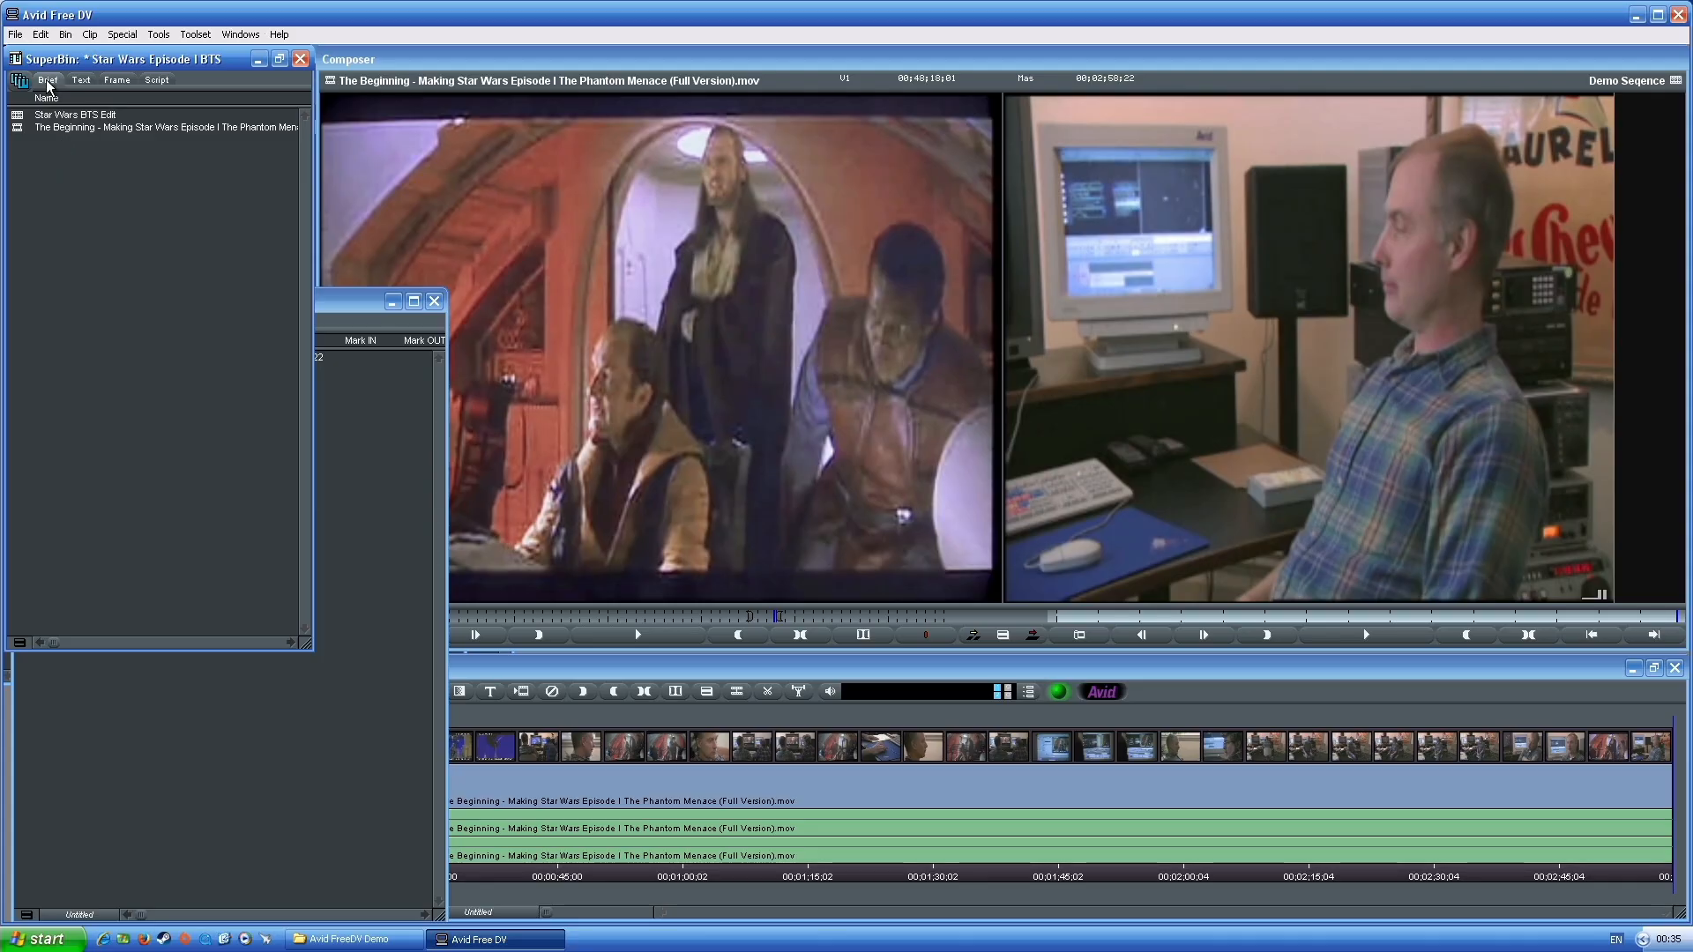
pyautogui.click(300, 59)
pyautogui.click(125, 199)
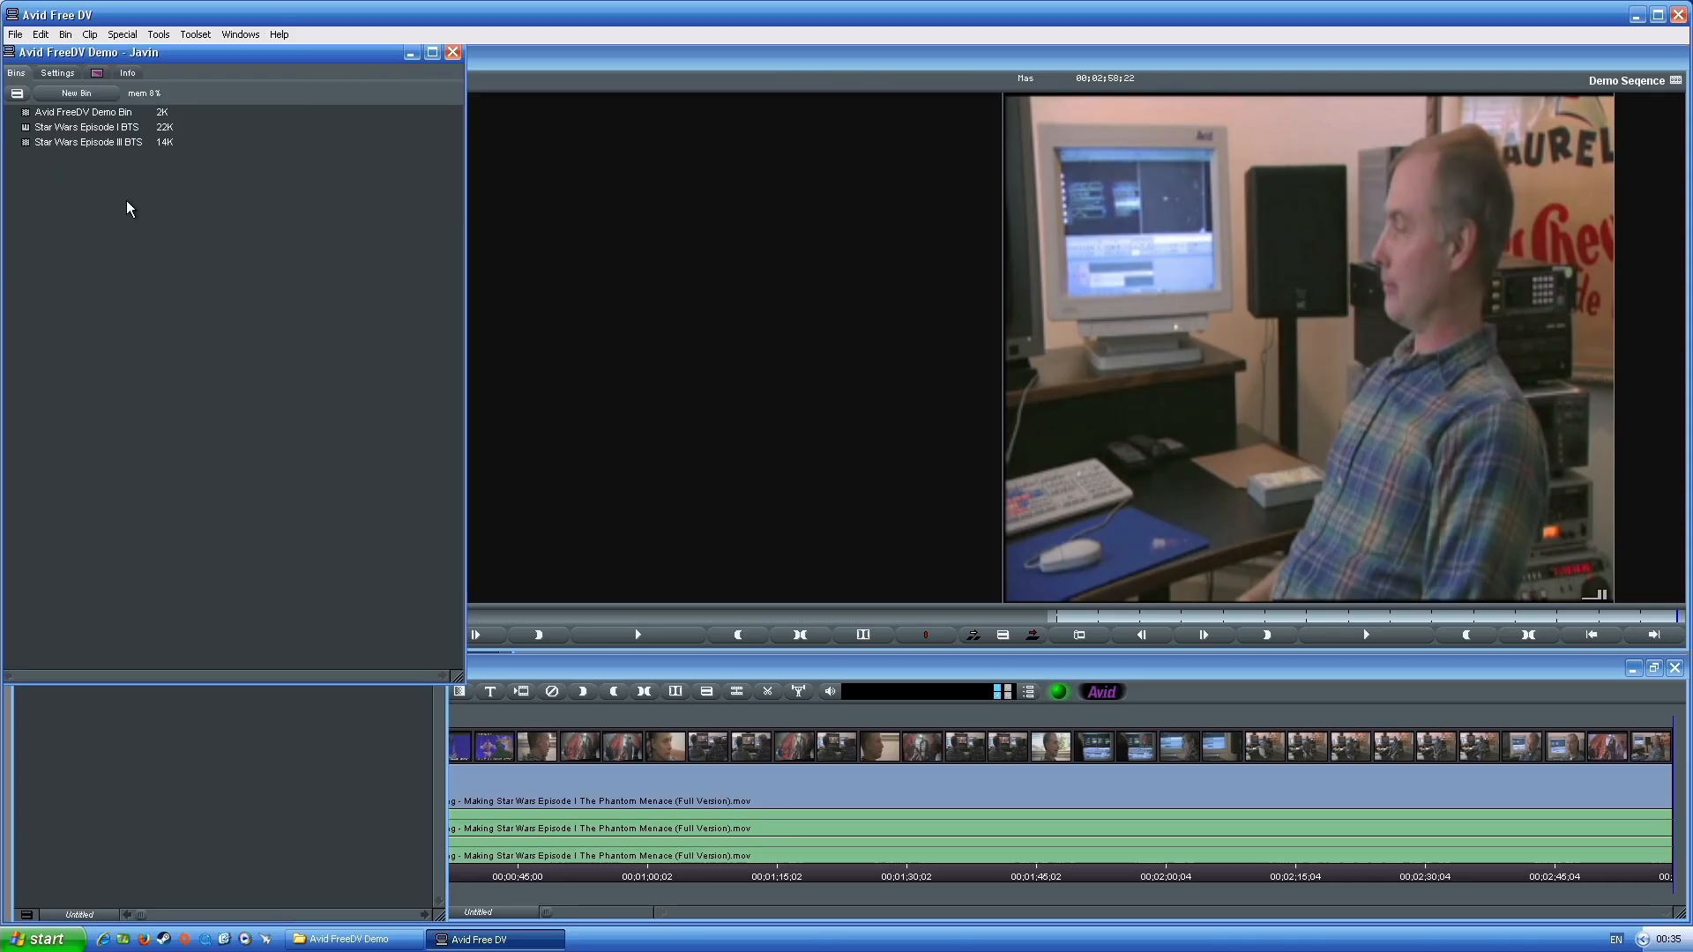
pyautogui.doubleClick(29, 142)
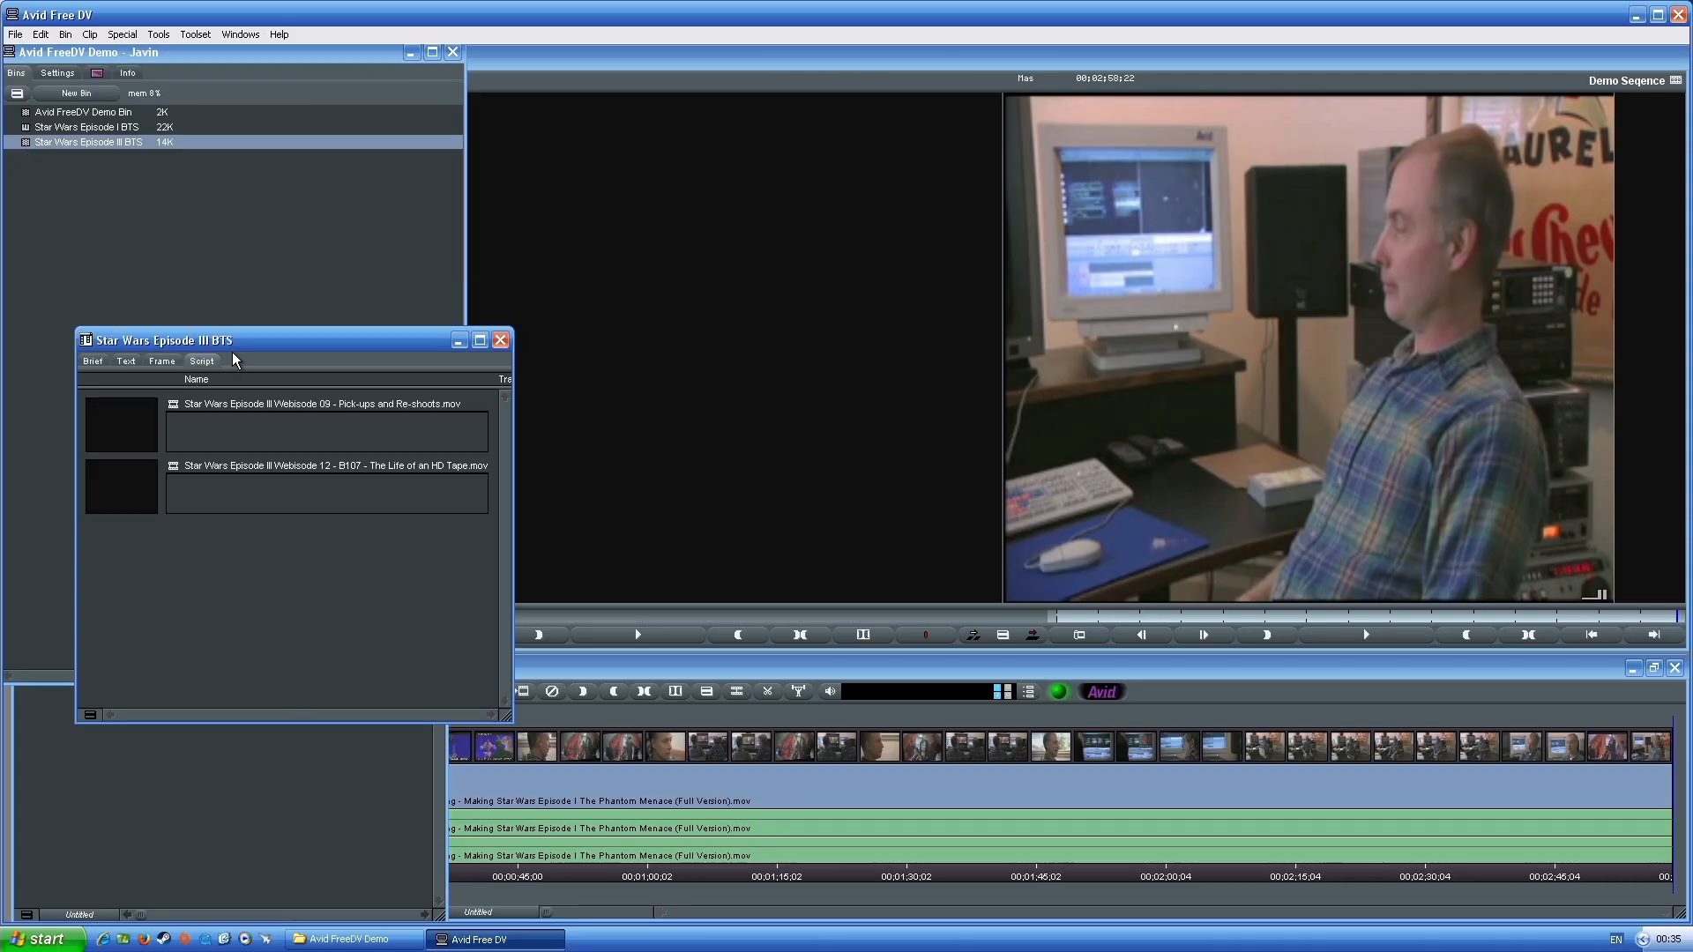
pyautogui.doubleClick(113, 434)
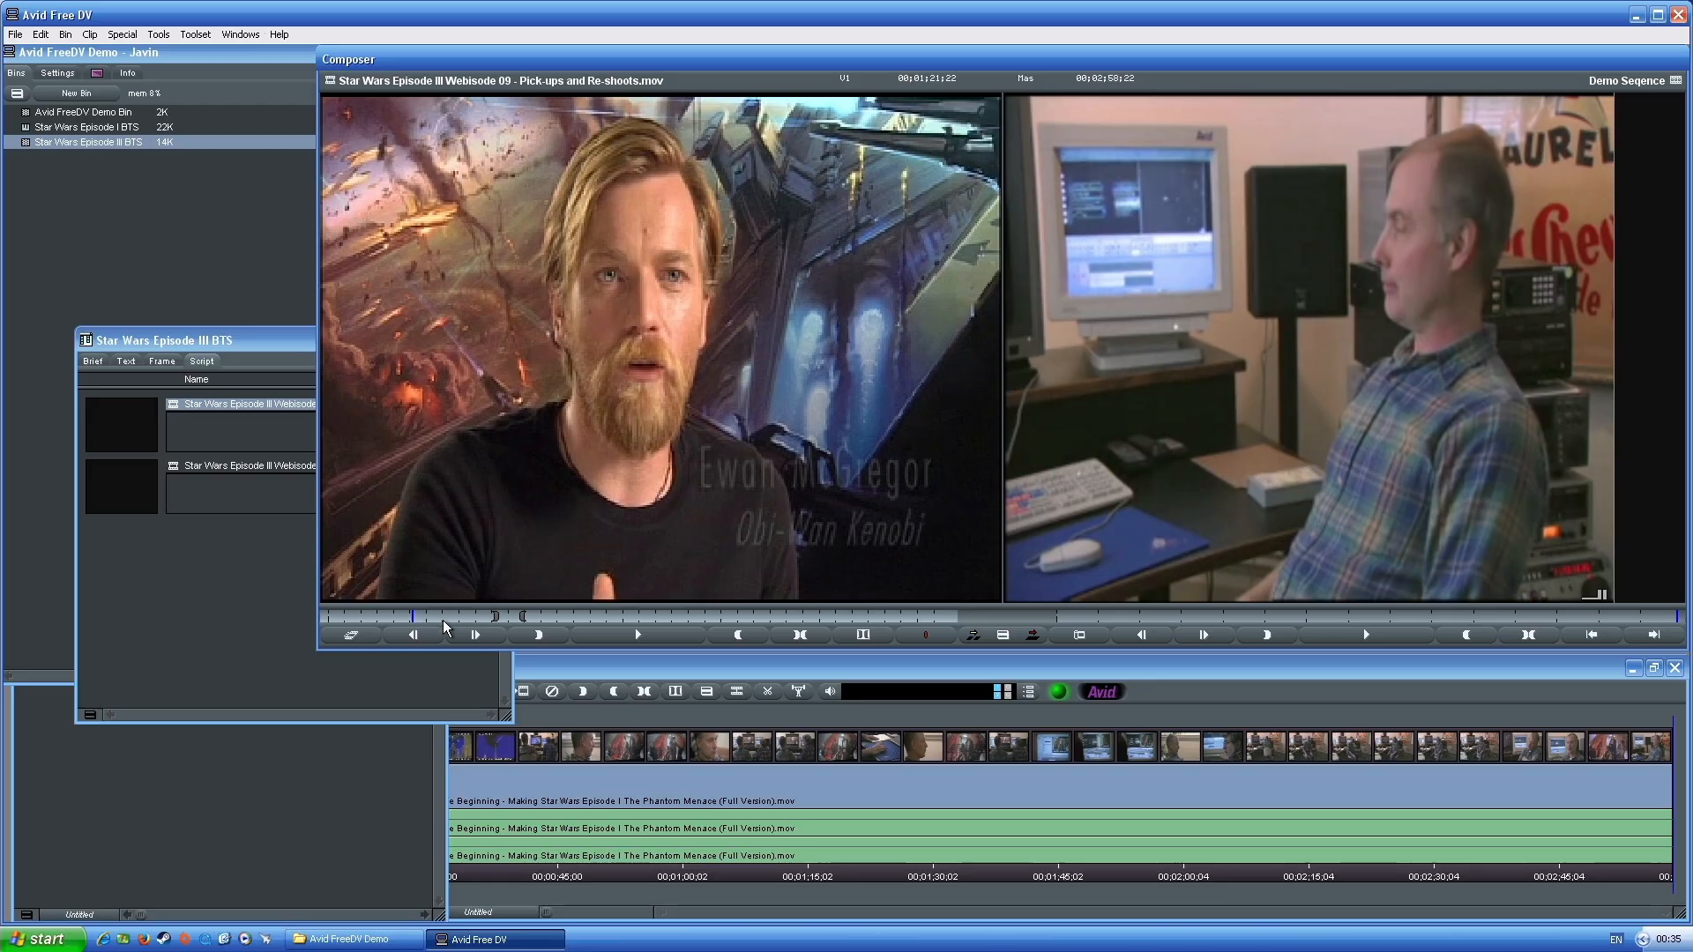
# Find the start of the red cockpit shot in the Webisode 09 clip and mark an In point at 00;01;39;28
pyautogui.click(475, 616)
pyautogui.moveTo(474, 616); pyautogui.dragTo(441, 616)
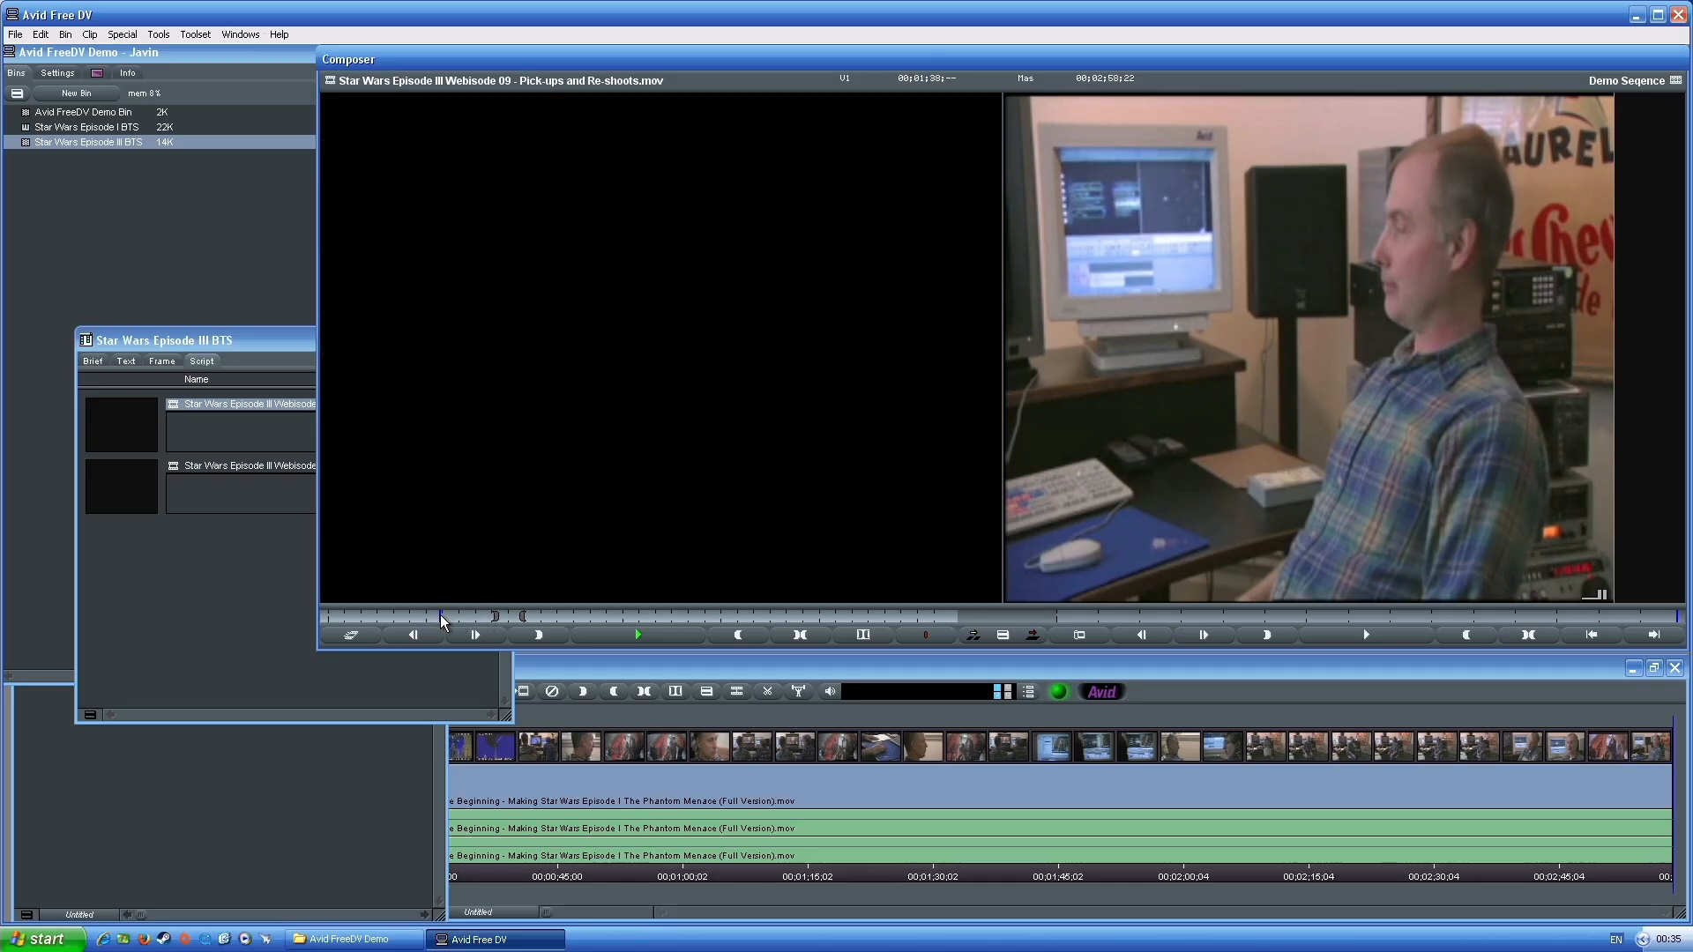
pyautogui.press('space')
pyautogui.press('space')
pyautogui.click(440, 615)
pyautogui.press('space')
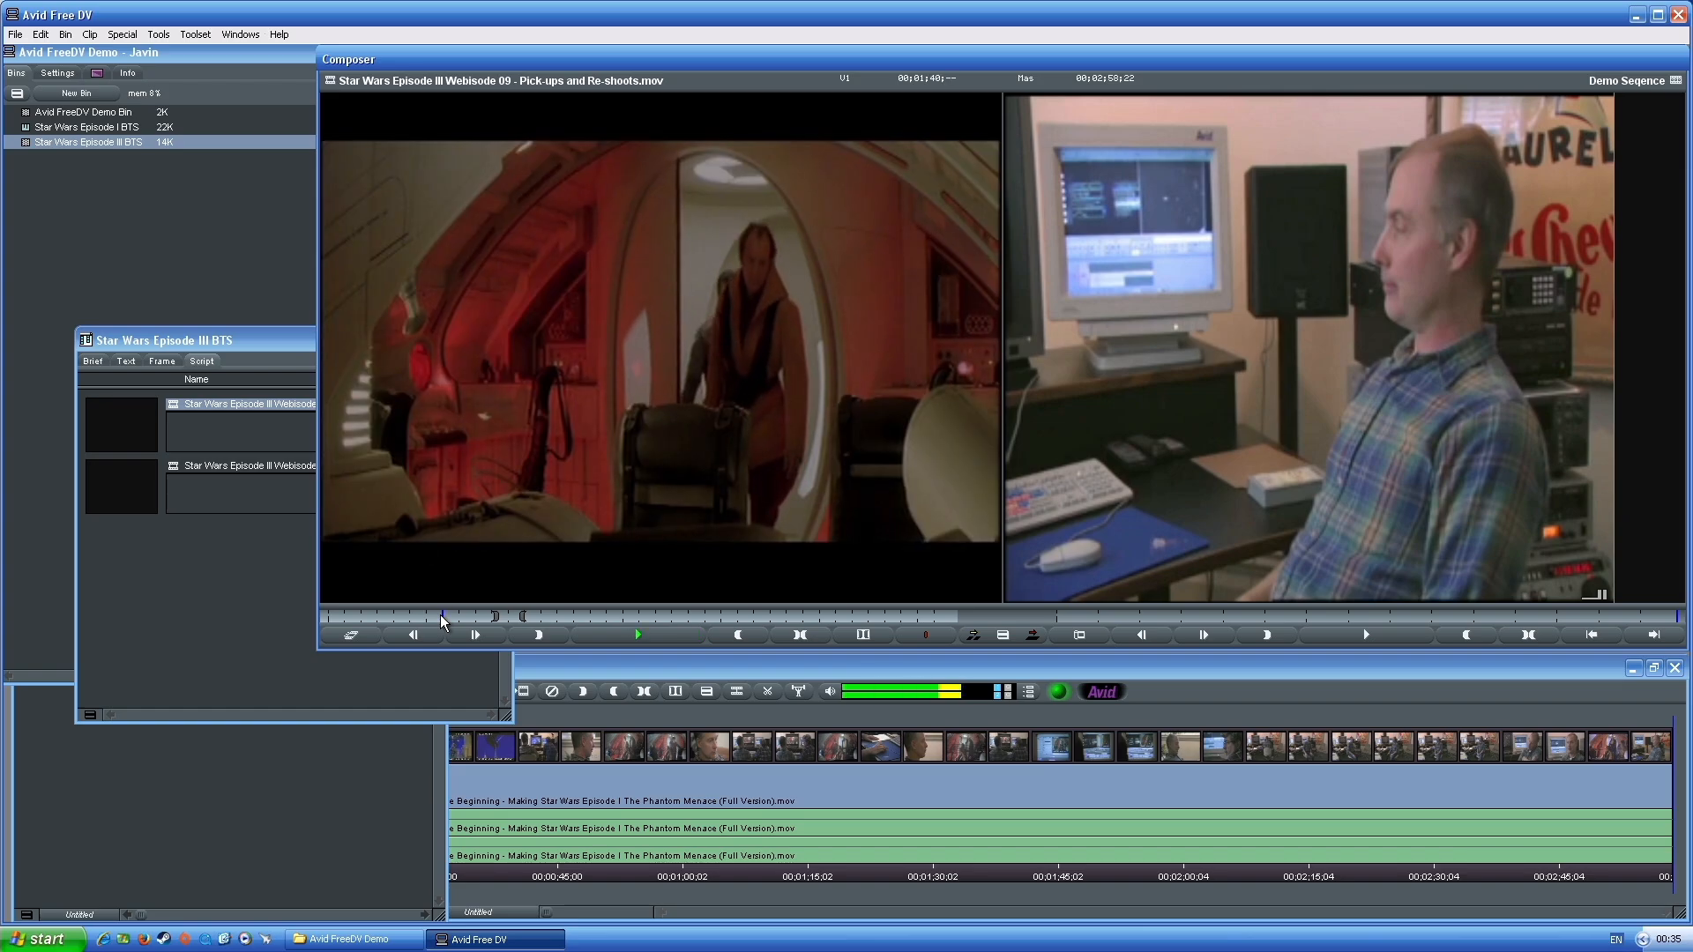
pyautogui.press('Left')
pyautogui.press('Left')
pyautogui.press('Left')
pyautogui.press('Left')
pyautogui.press('Left')
pyautogui.press('Left')
pyautogui.press('Left')
pyautogui.press('Right')
pyautogui.press('i')
# Play ahead in the Webisode 09 clip to the planet shot and mark an Out point at 00;02;18;10
pyautogui.moveTo(441, 616); pyautogui.dragTo(501, 615)
pyautogui.press('l')
pyautogui.press('l')
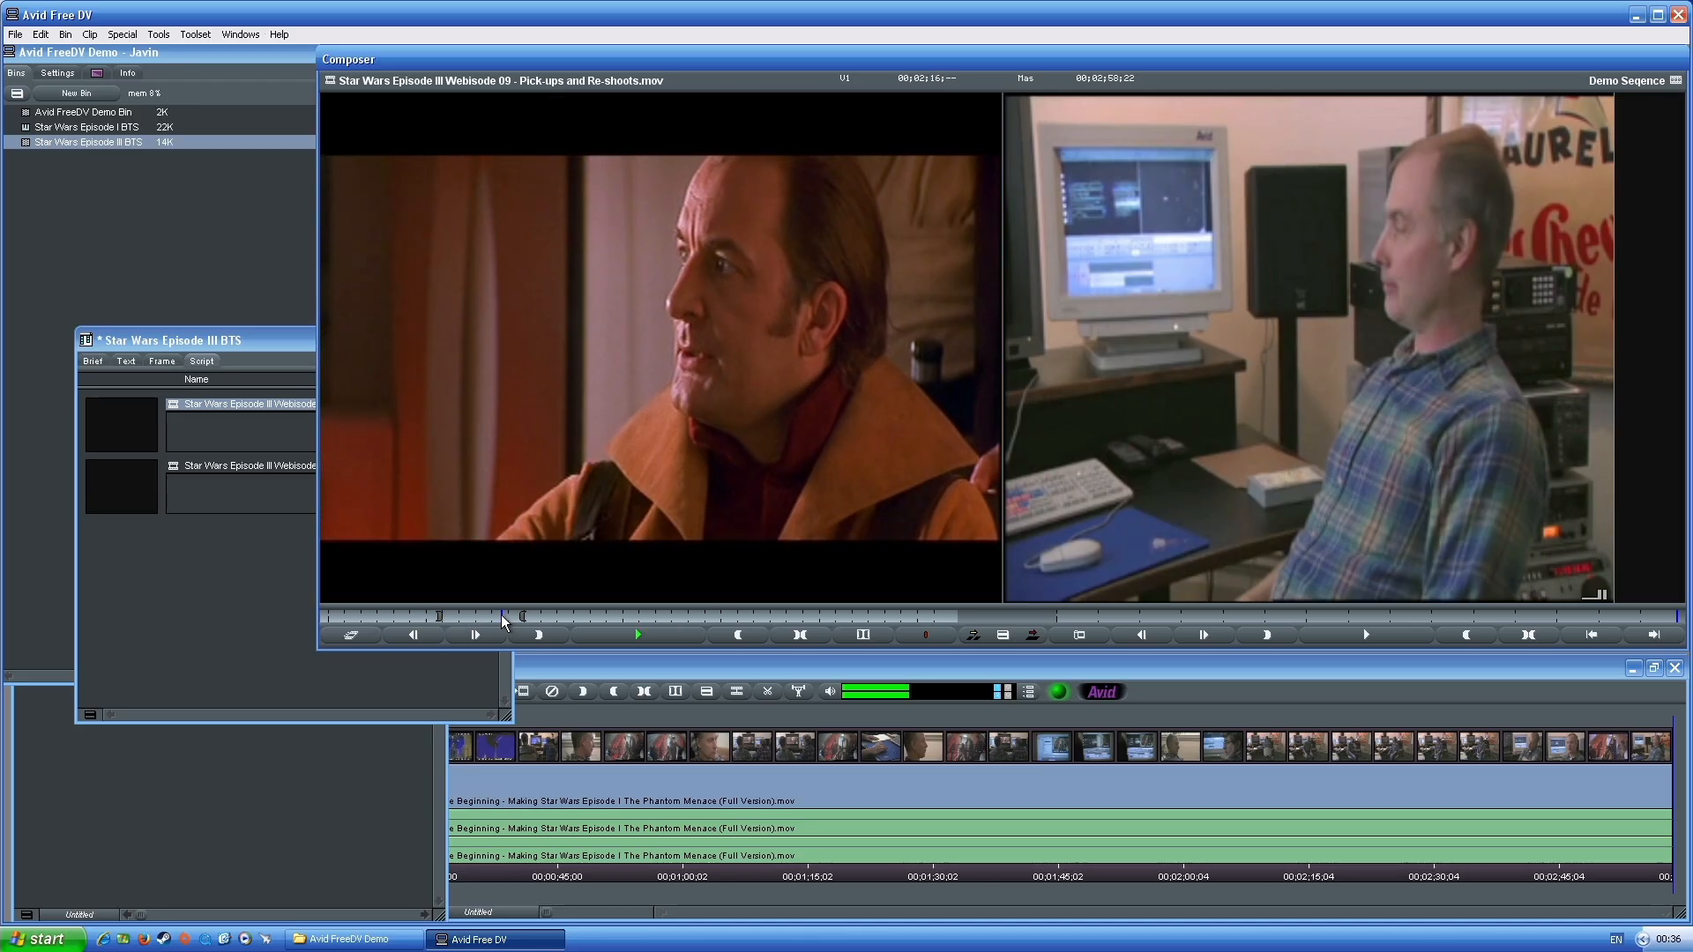
pyautogui.press('space')
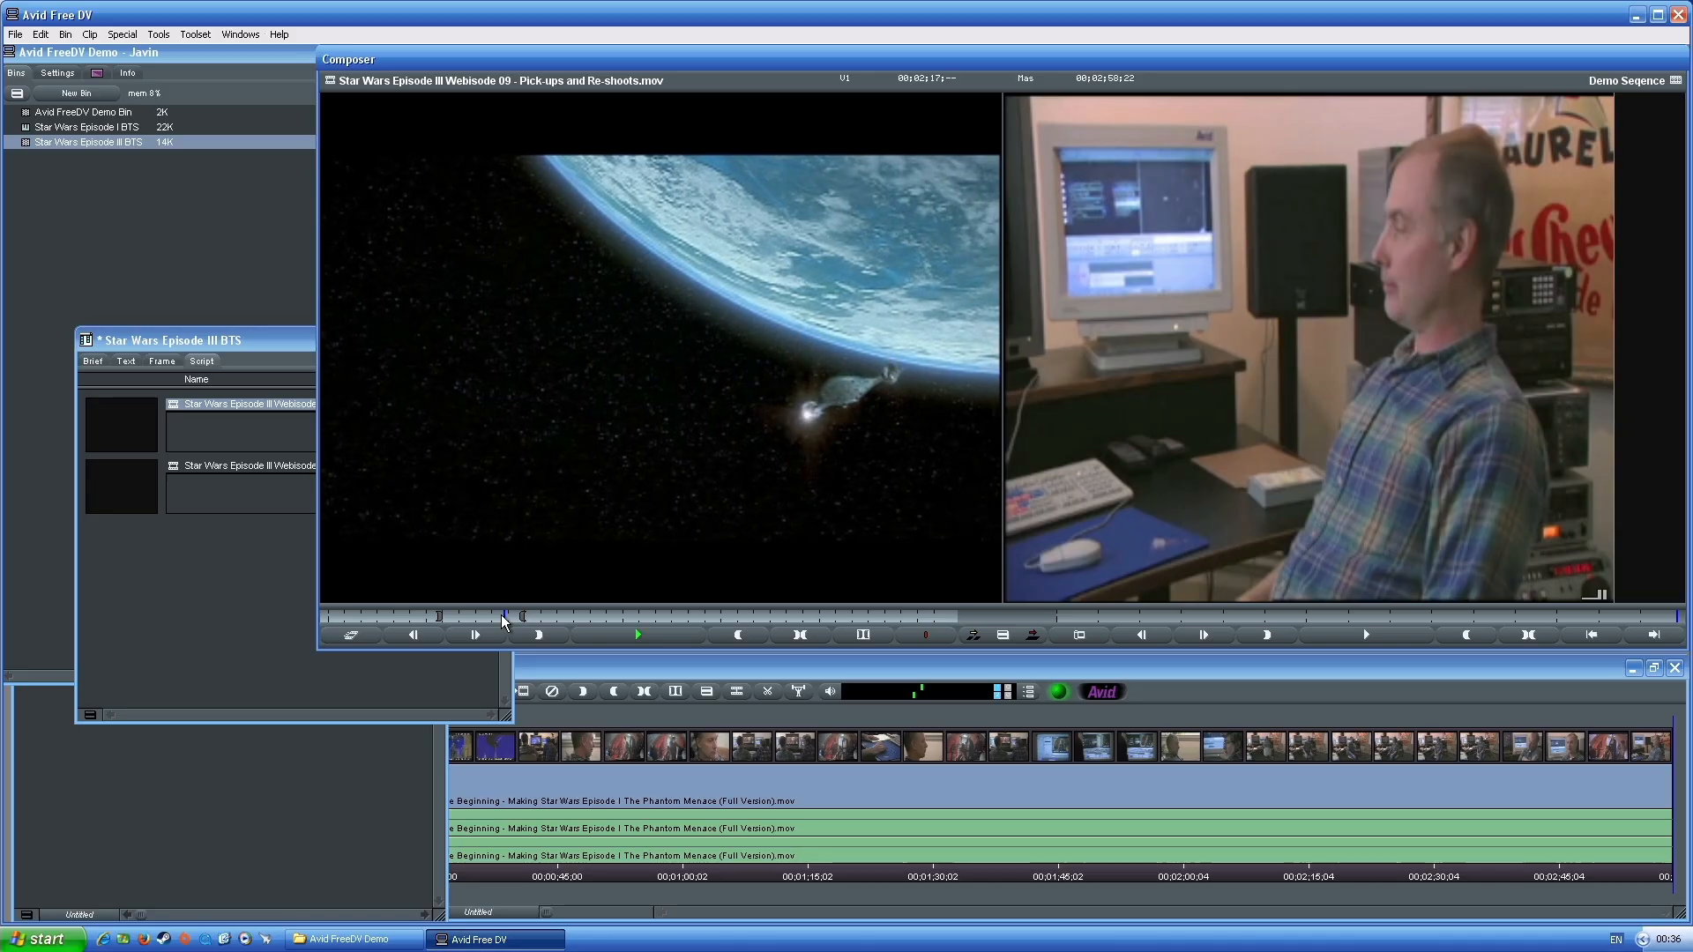
pyautogui.press('space')
pyautogui.press('space')
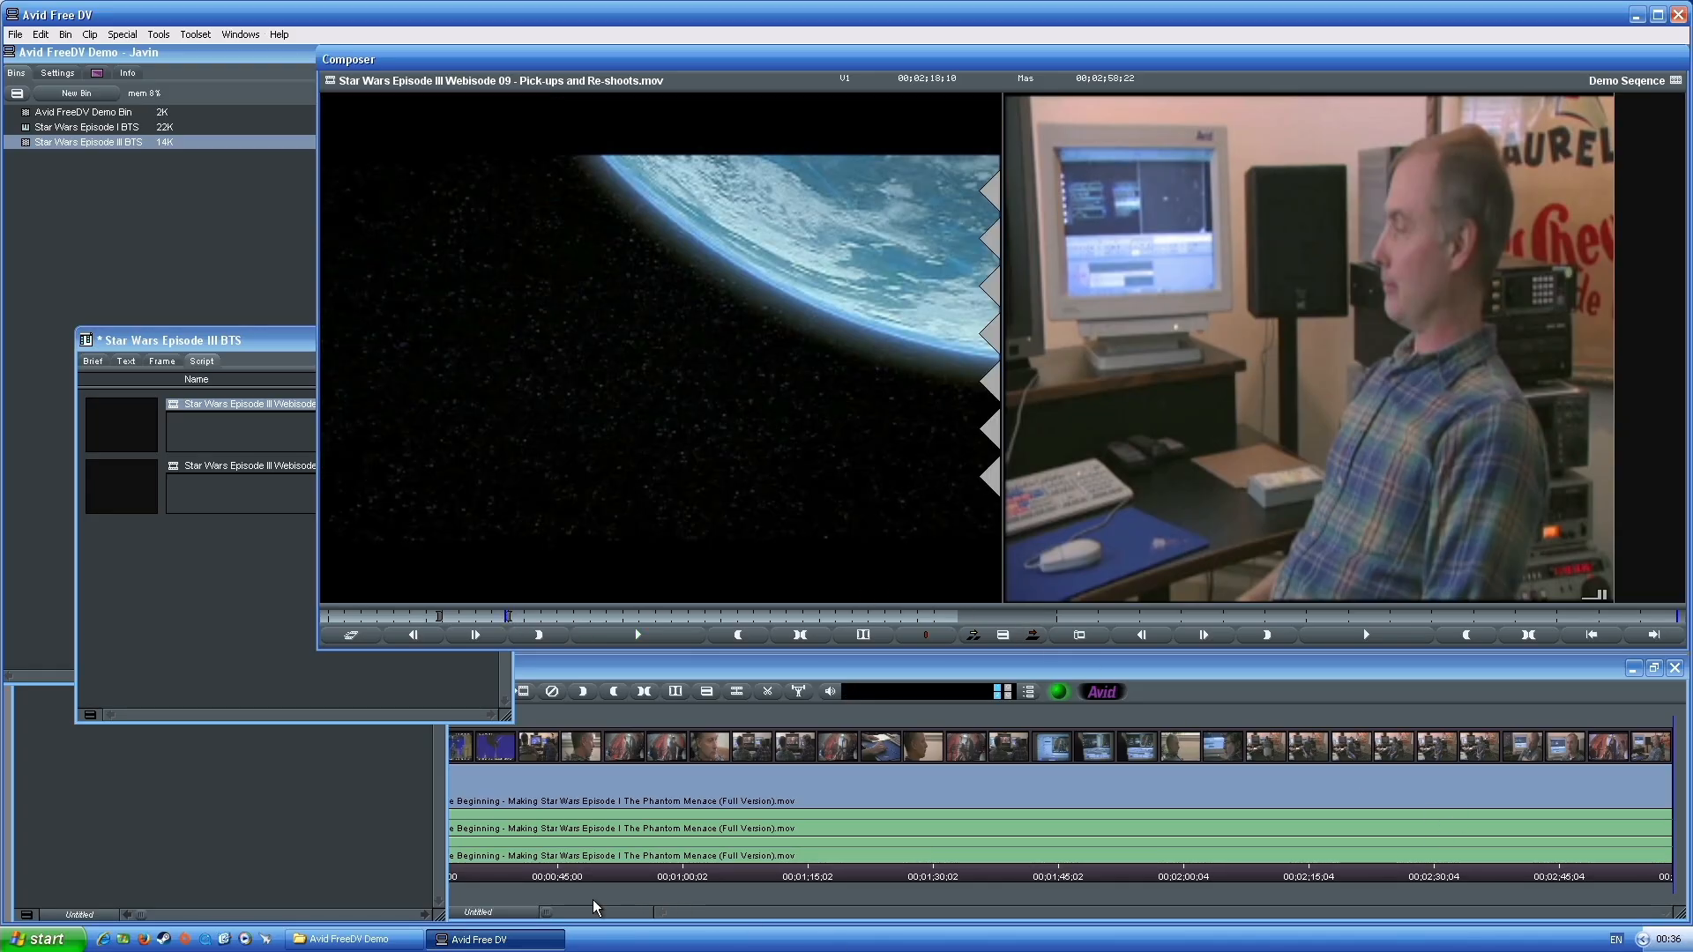
# Park the playhead at 00;01;11;04 in the sequence and zoom the timeline in and out, leaving it zoomed out
pyautogui.click(594, 864)
pyautogui.moveTo(594, 863); pyautogui.dragTo(776, 867)
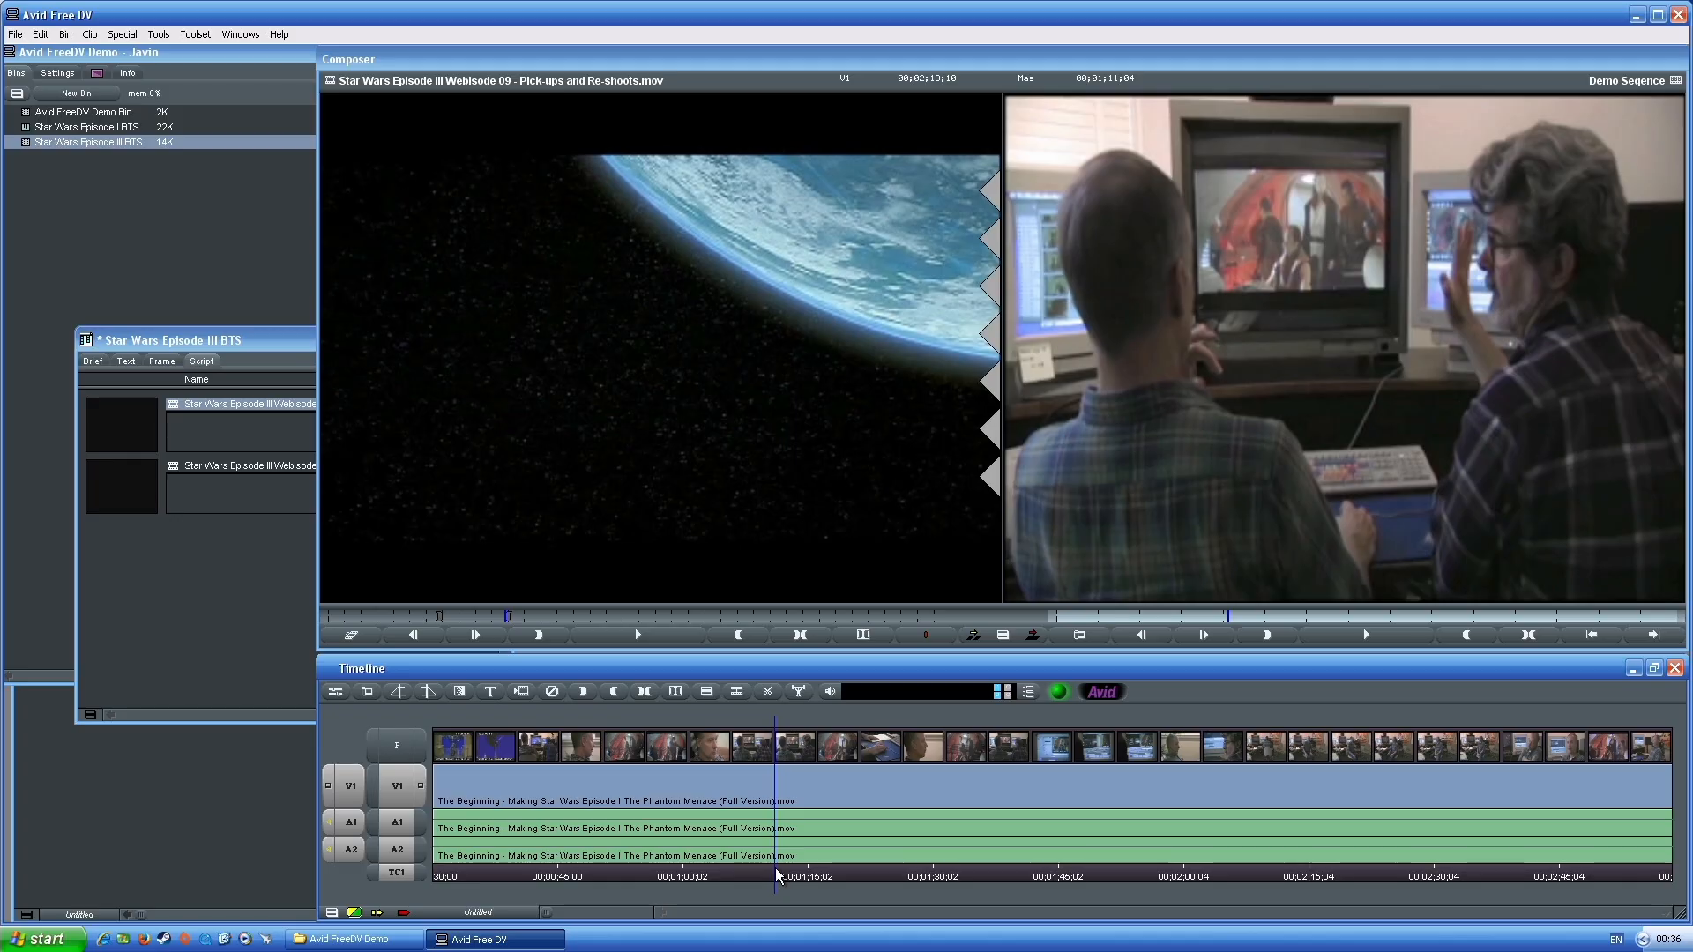
pyautogui.press('Up')
pyautogui.press('Up')
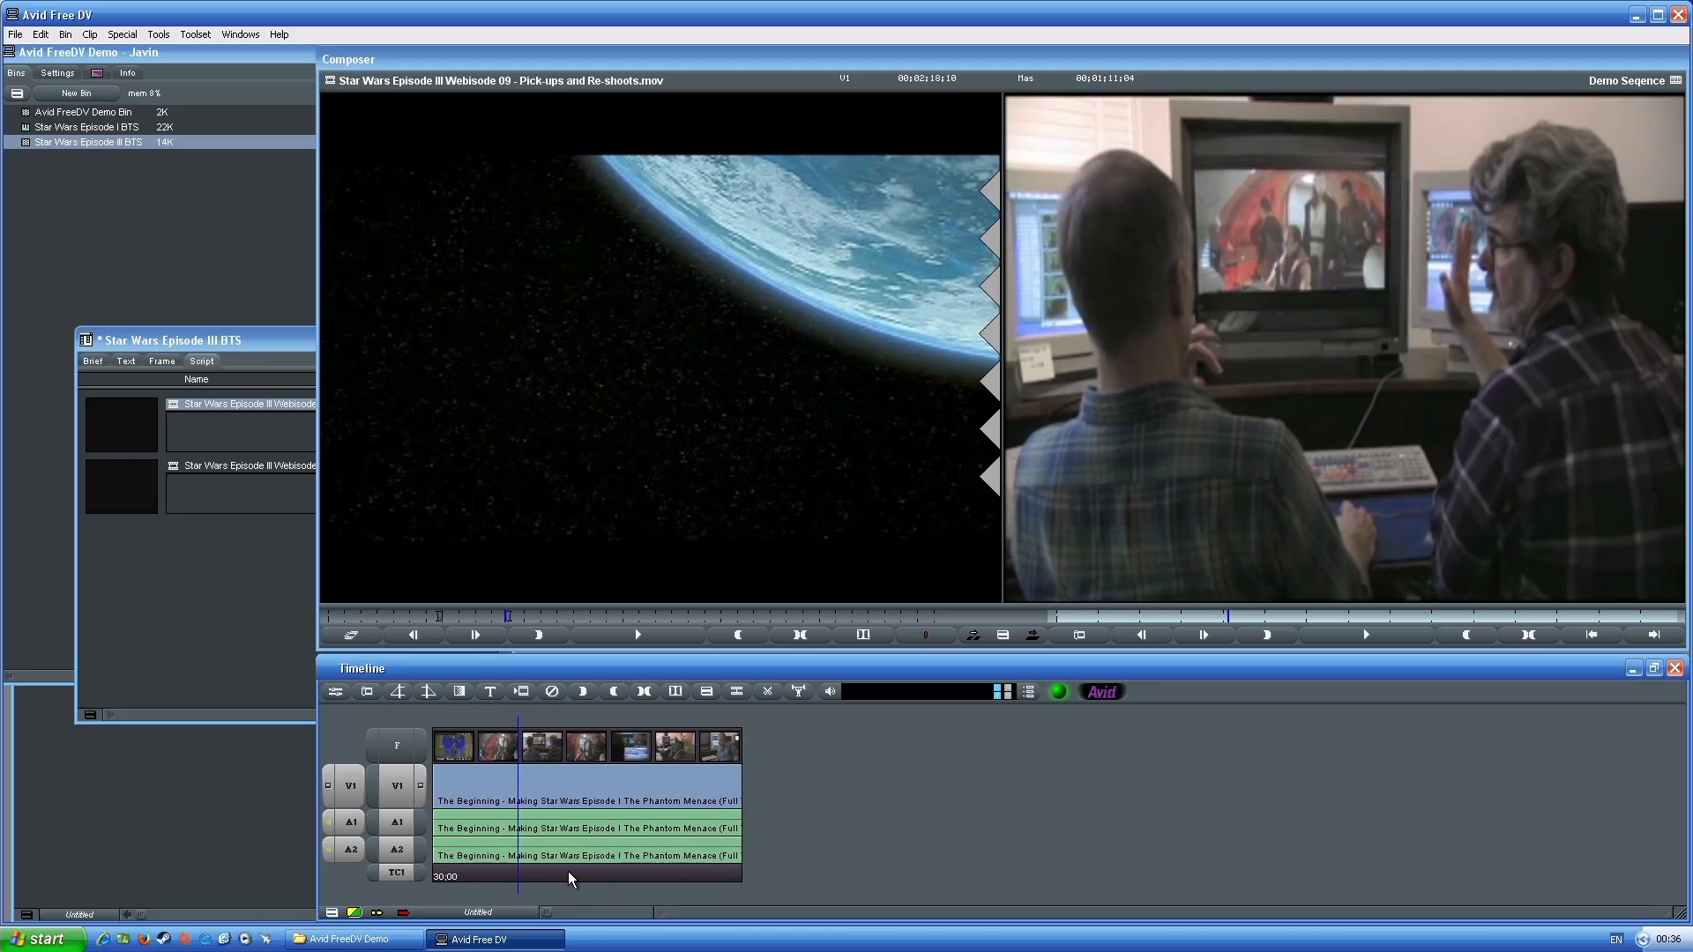
pyautogui.hotkey('ctrl', ']')
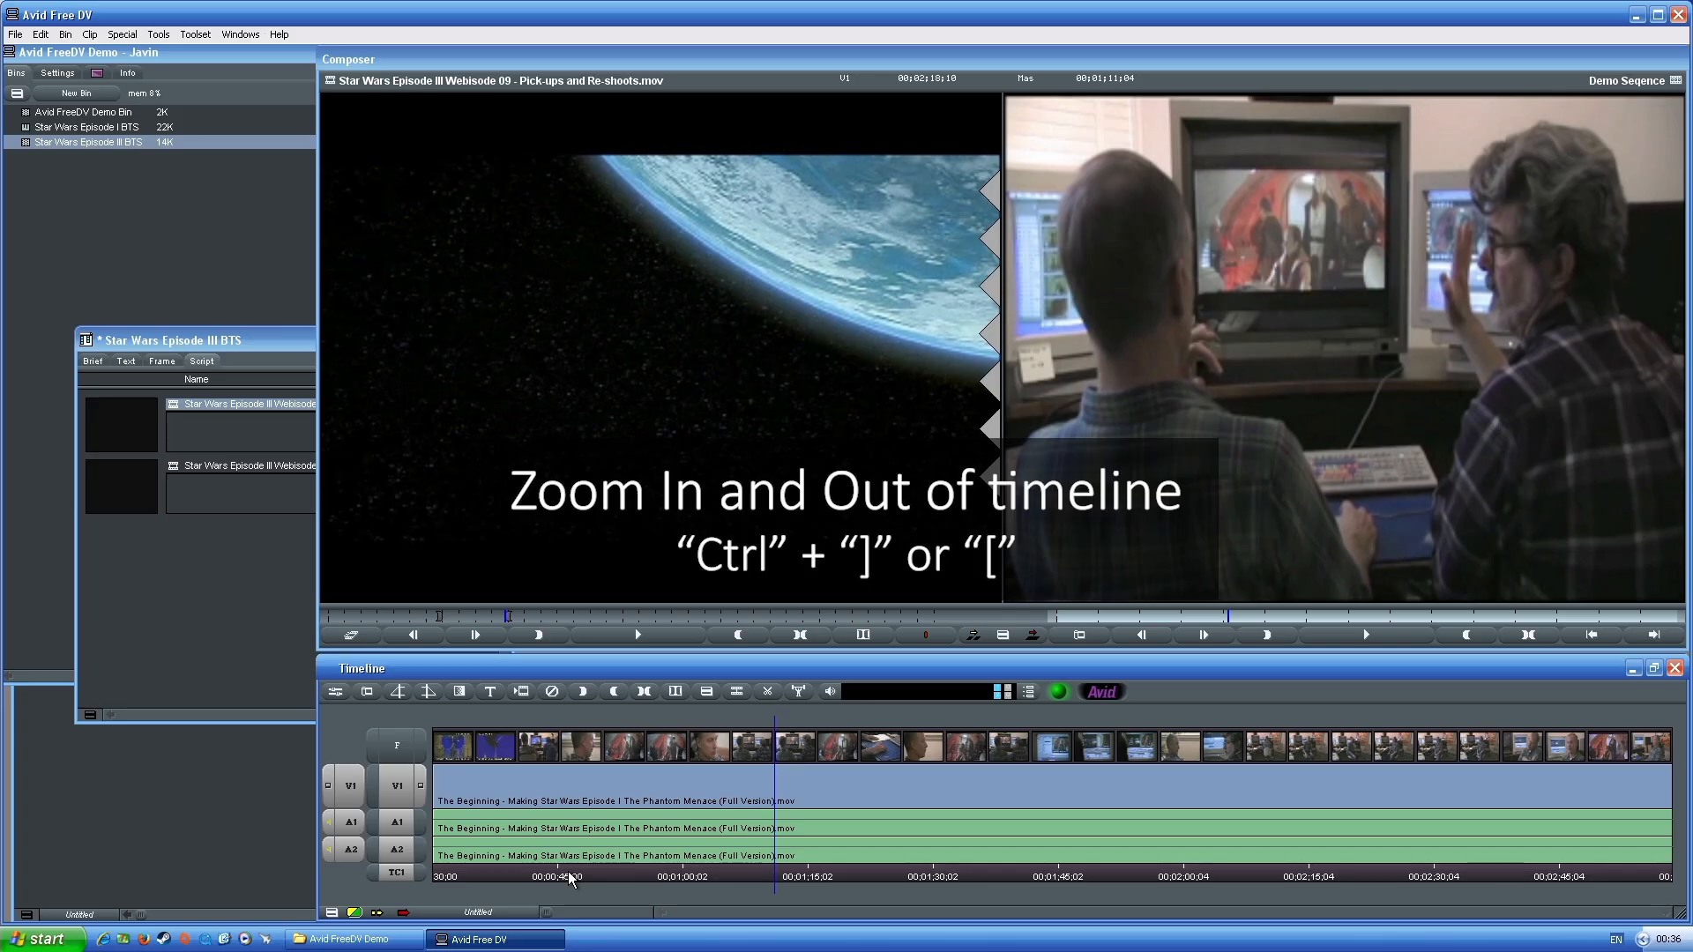
pyautogui.hotkey('ctrl', '[')
pyautogui.hotkey('ctrl', ']')
pyautogui.hotkey('ctrl', '[')
pyautogui.hotkey('ctrl', ']')
pyautogui.hotkey('ctrl', '[')
pyautogui.hotkey('ctrl', ']')
pyautogui.hotkey('ctrl', '[')
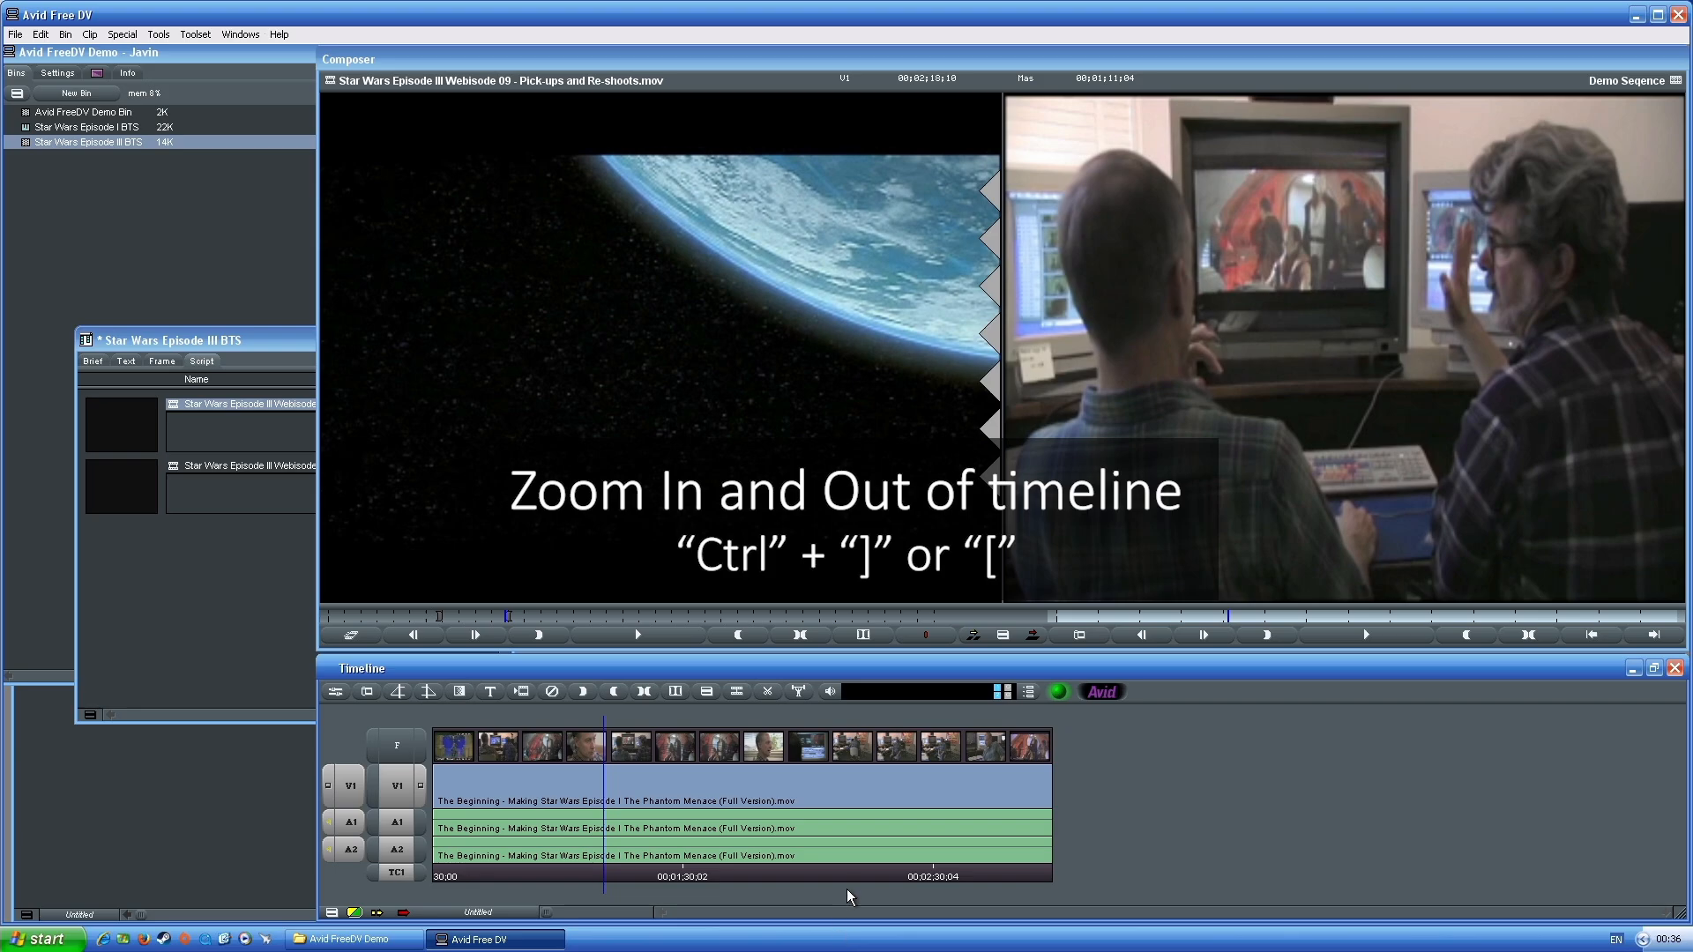
# Move the playhead to the end of the sequence and splice in the marked section of the Webisode 09 clip
pyautogui.click(864, 872)
pyautogui.moveTo(864, 870); pyautogui.dragTo(1189, 869)
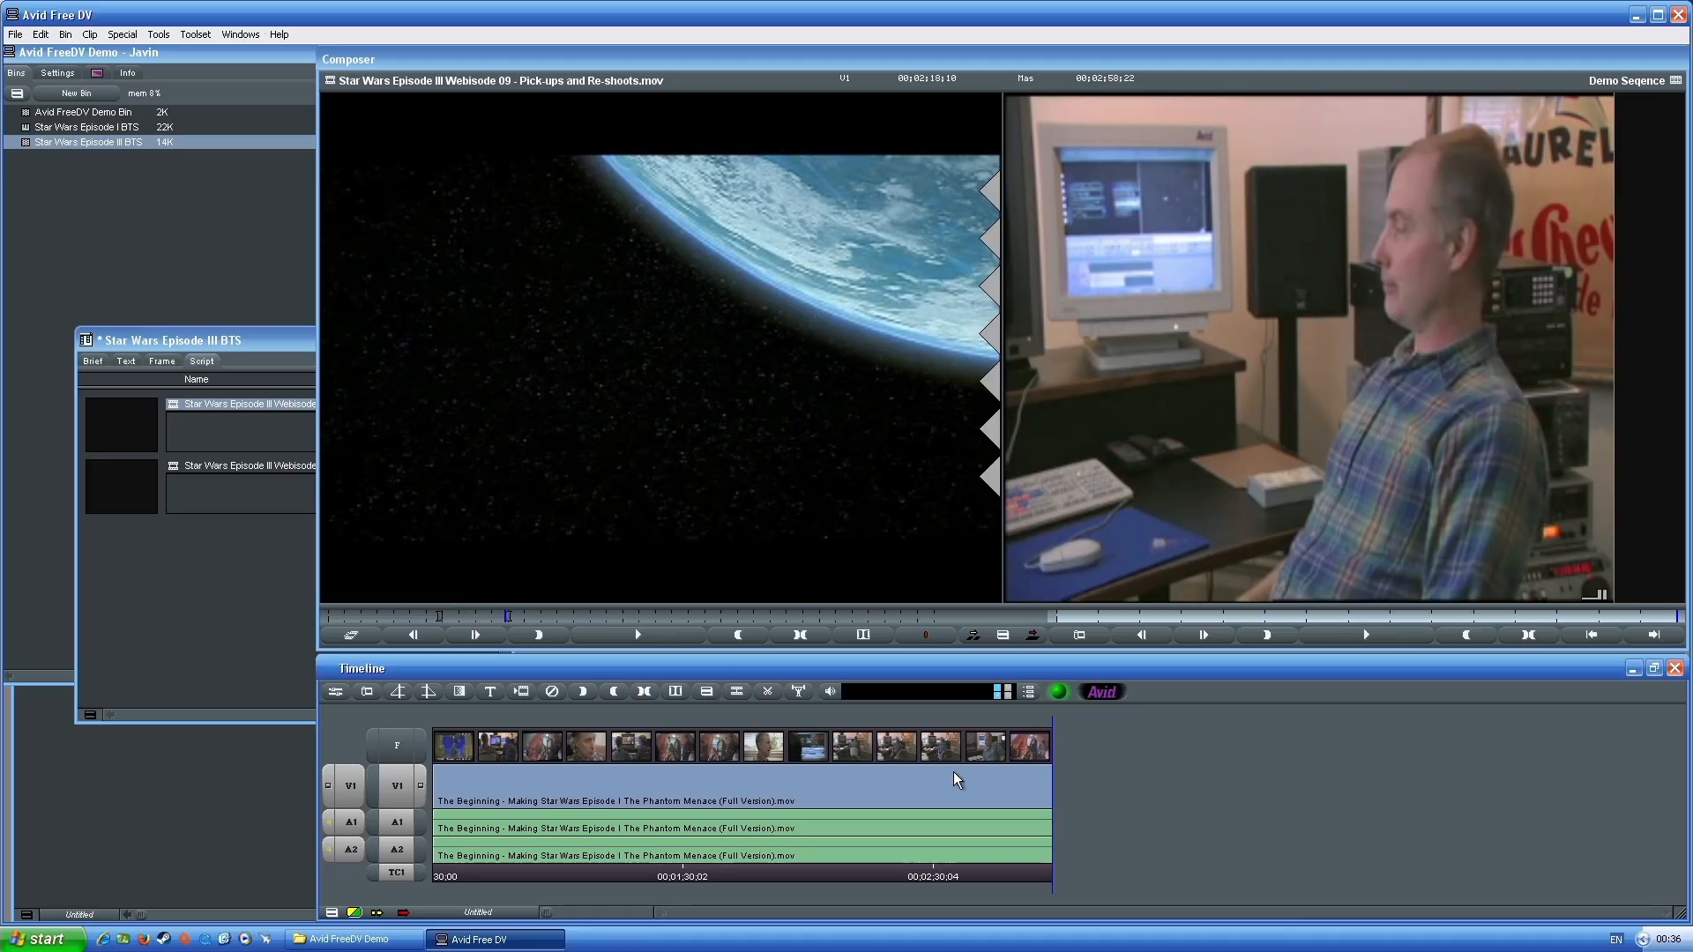
pyautogui.click(473, 617)
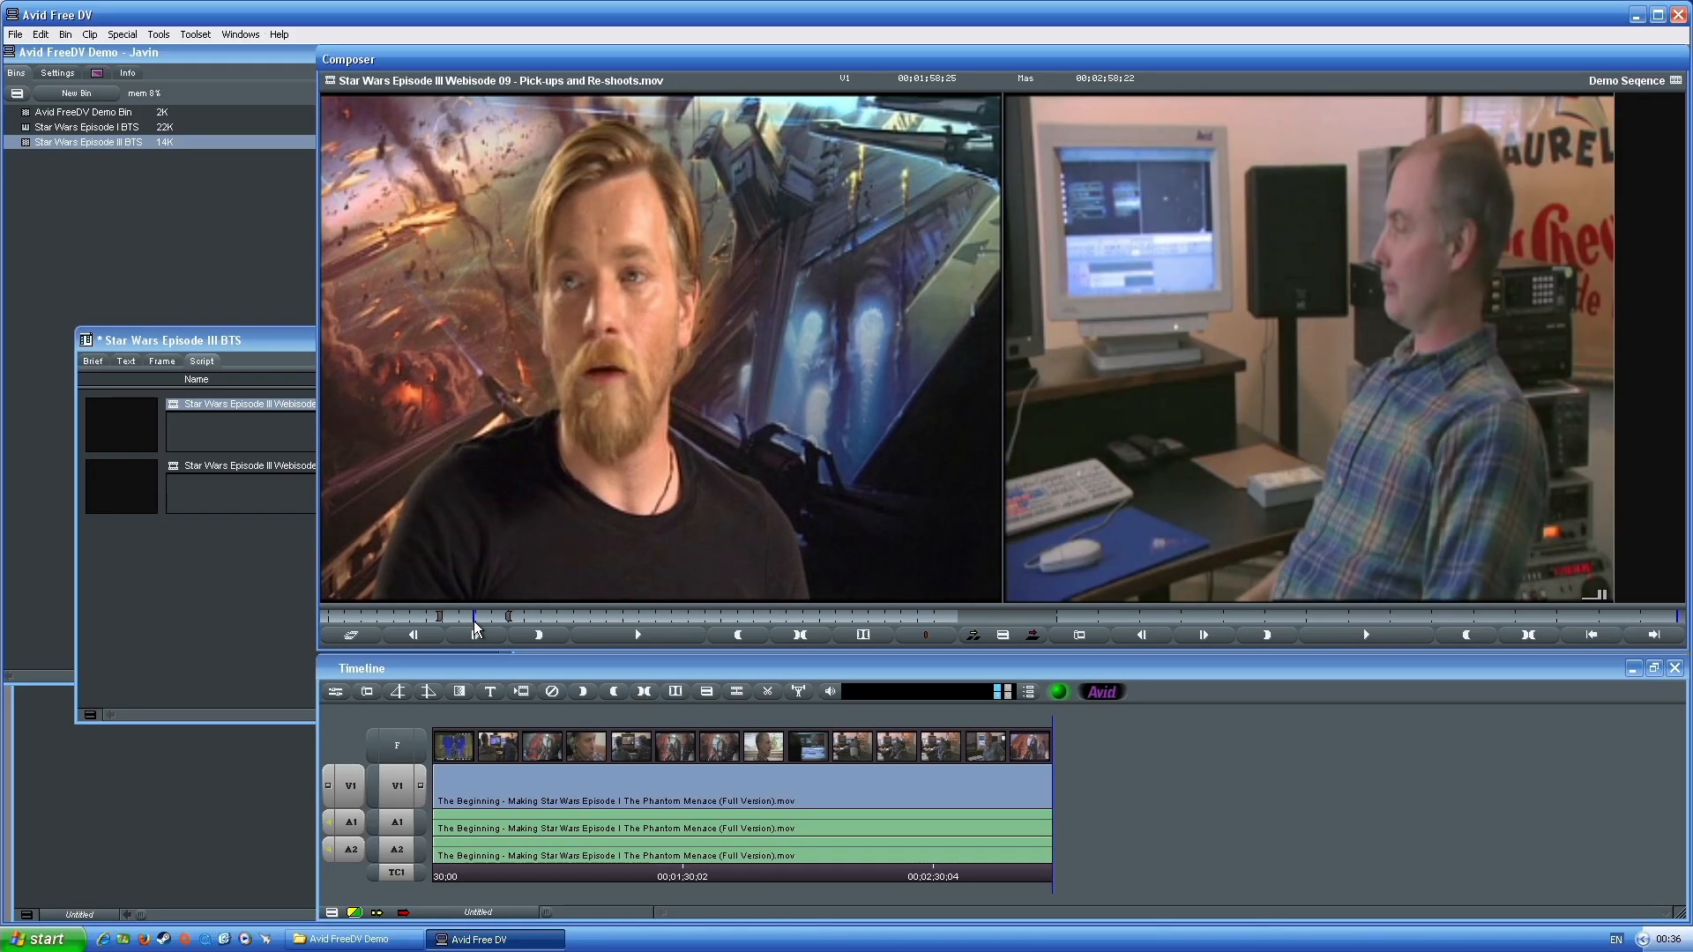
pyautogui.press('q')
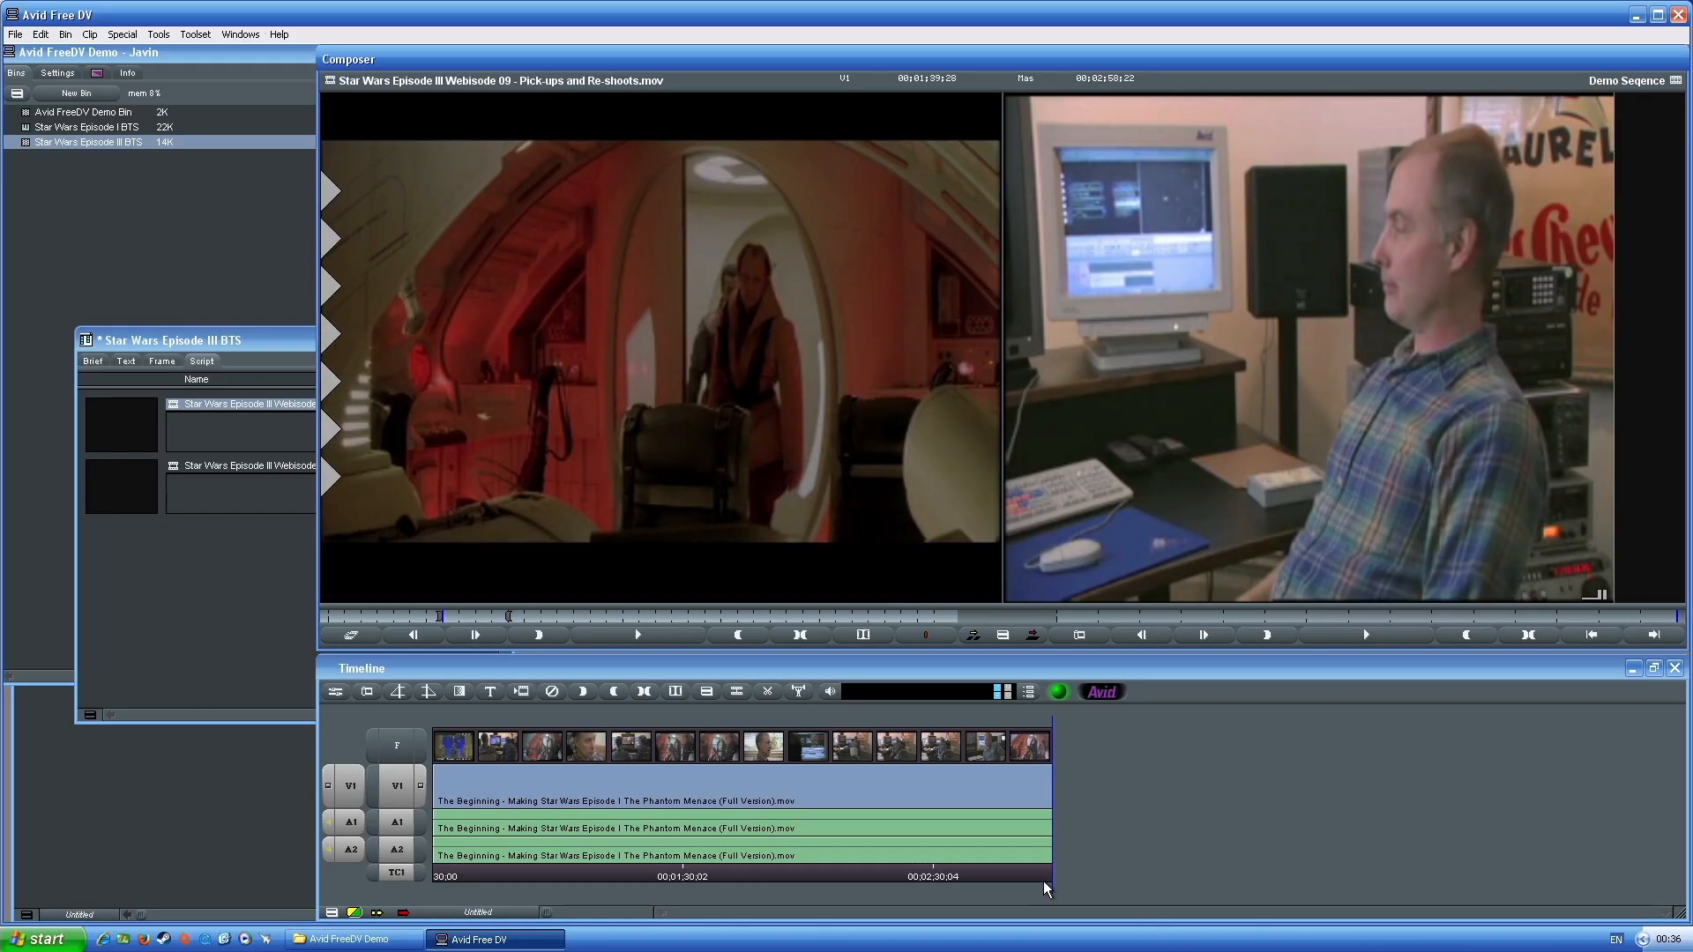
pyautogui.click(1099, 884)
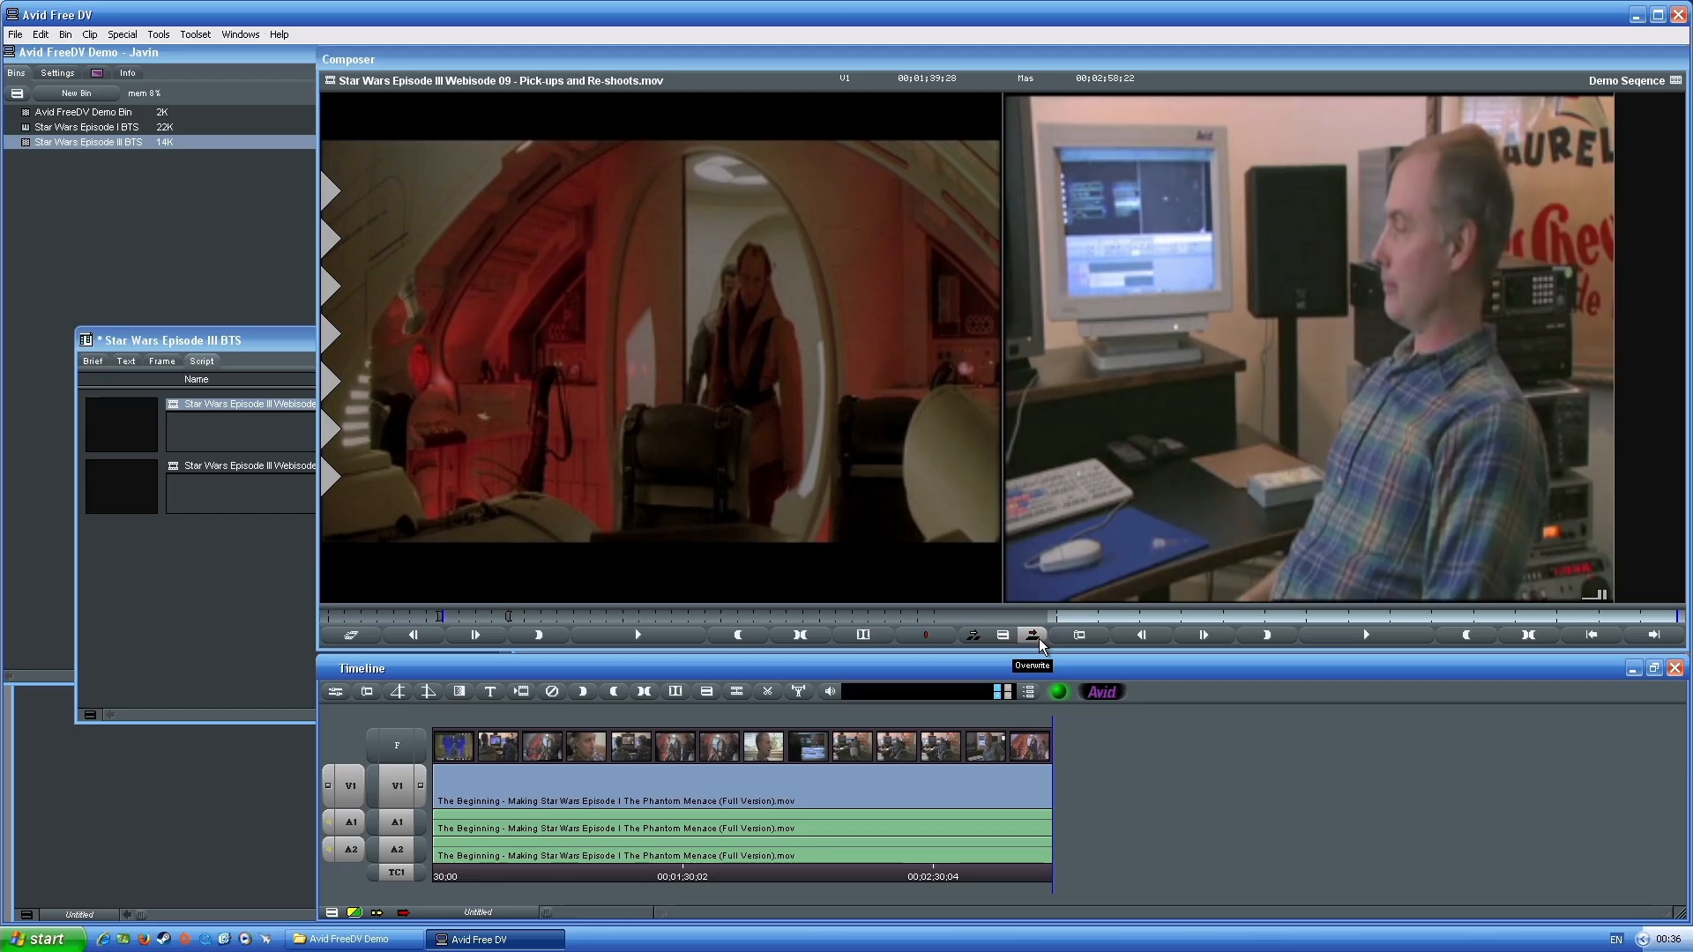
pyautogui.click(975, 636)
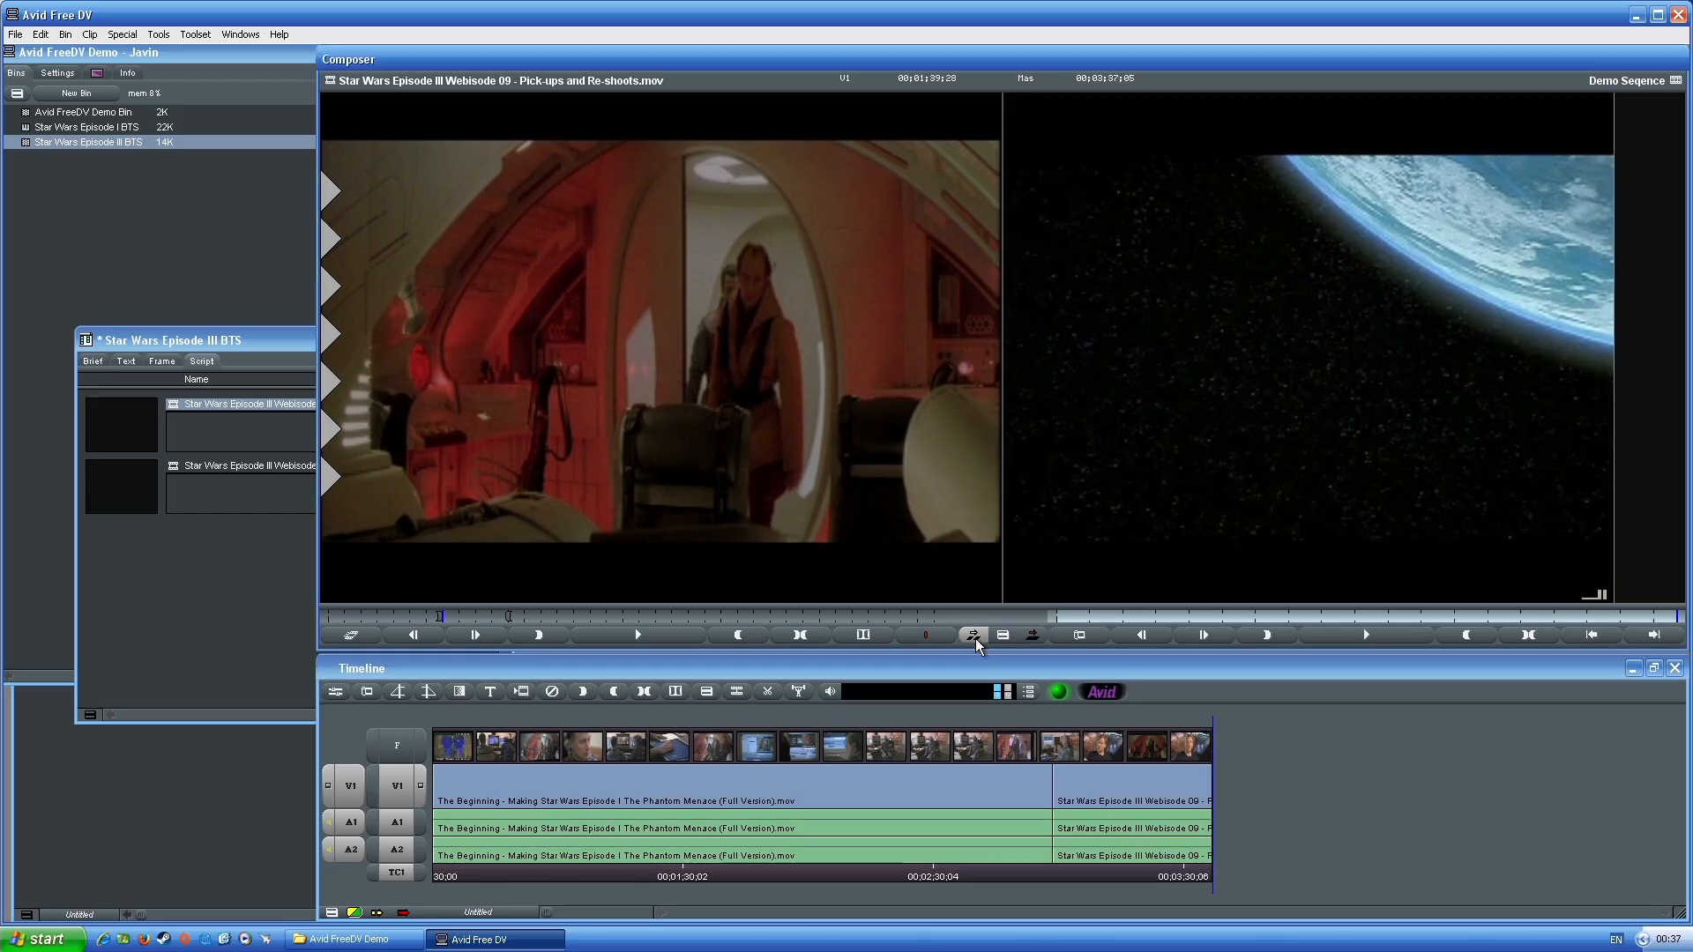
# Undo the splice at the sequence's end and park the playhead at 00;01;38;20 in the Phantom Menace clip
pyautogui.hotkey('ctrl', 'z')
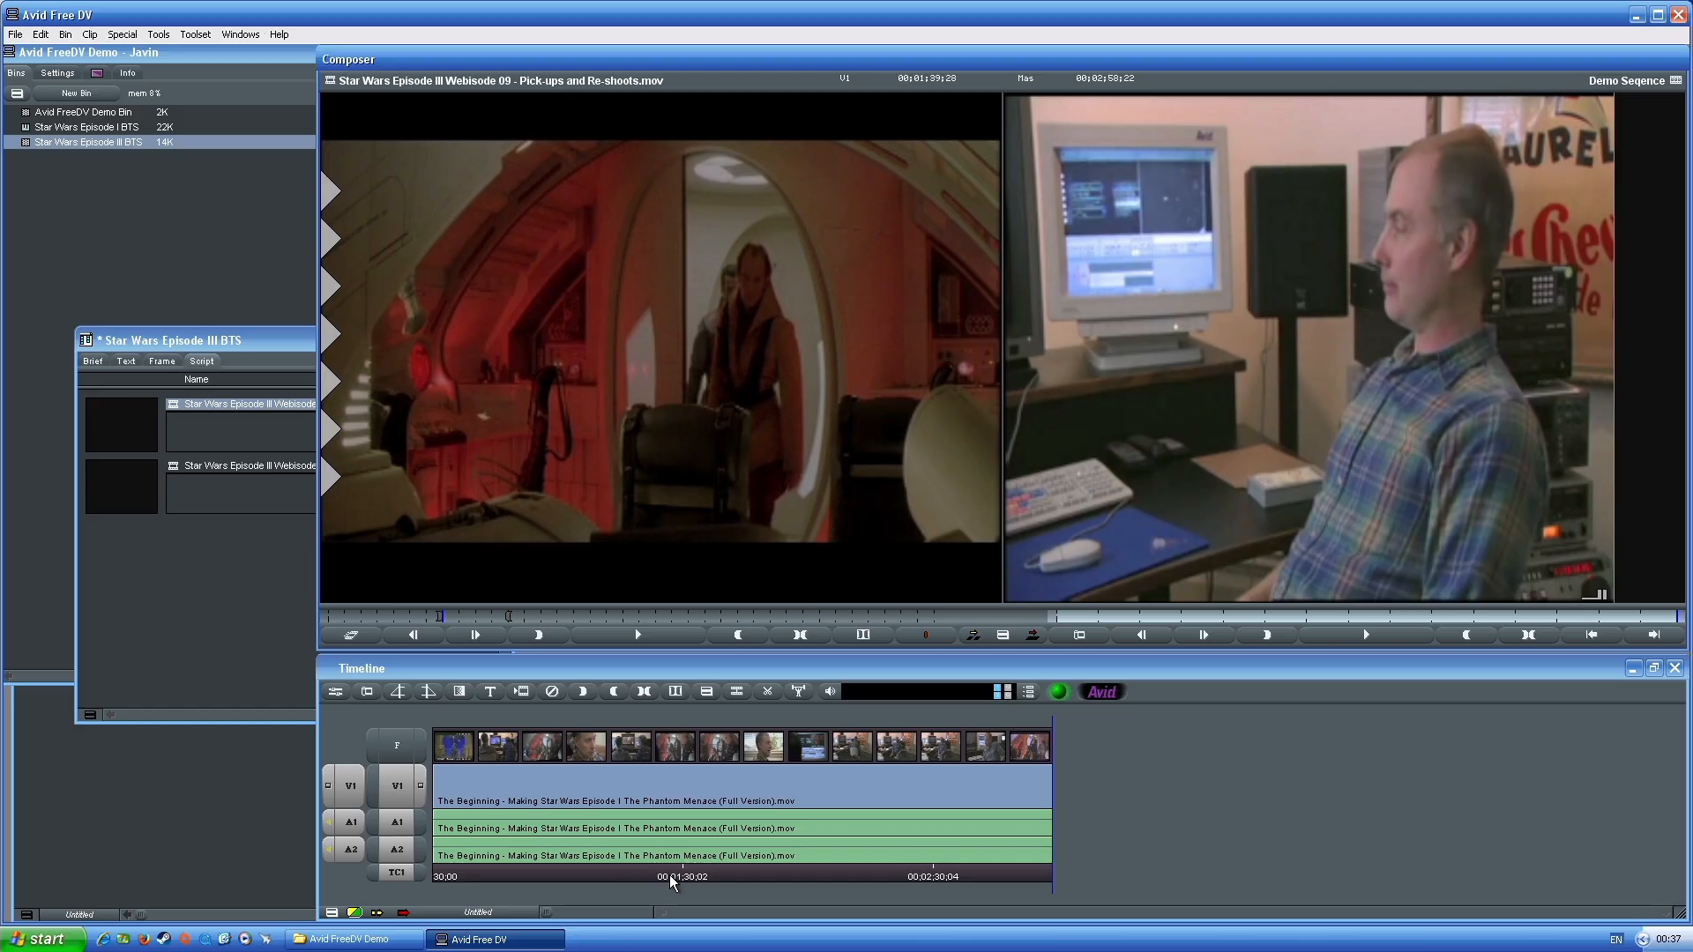
pyautogui.moveTo(741, 878)
pyautogui.mouseDown()
pyautogui.moveTo(684, 878)
pyautogui.moveTo(720, 879)
pyautogui.mouseUp()
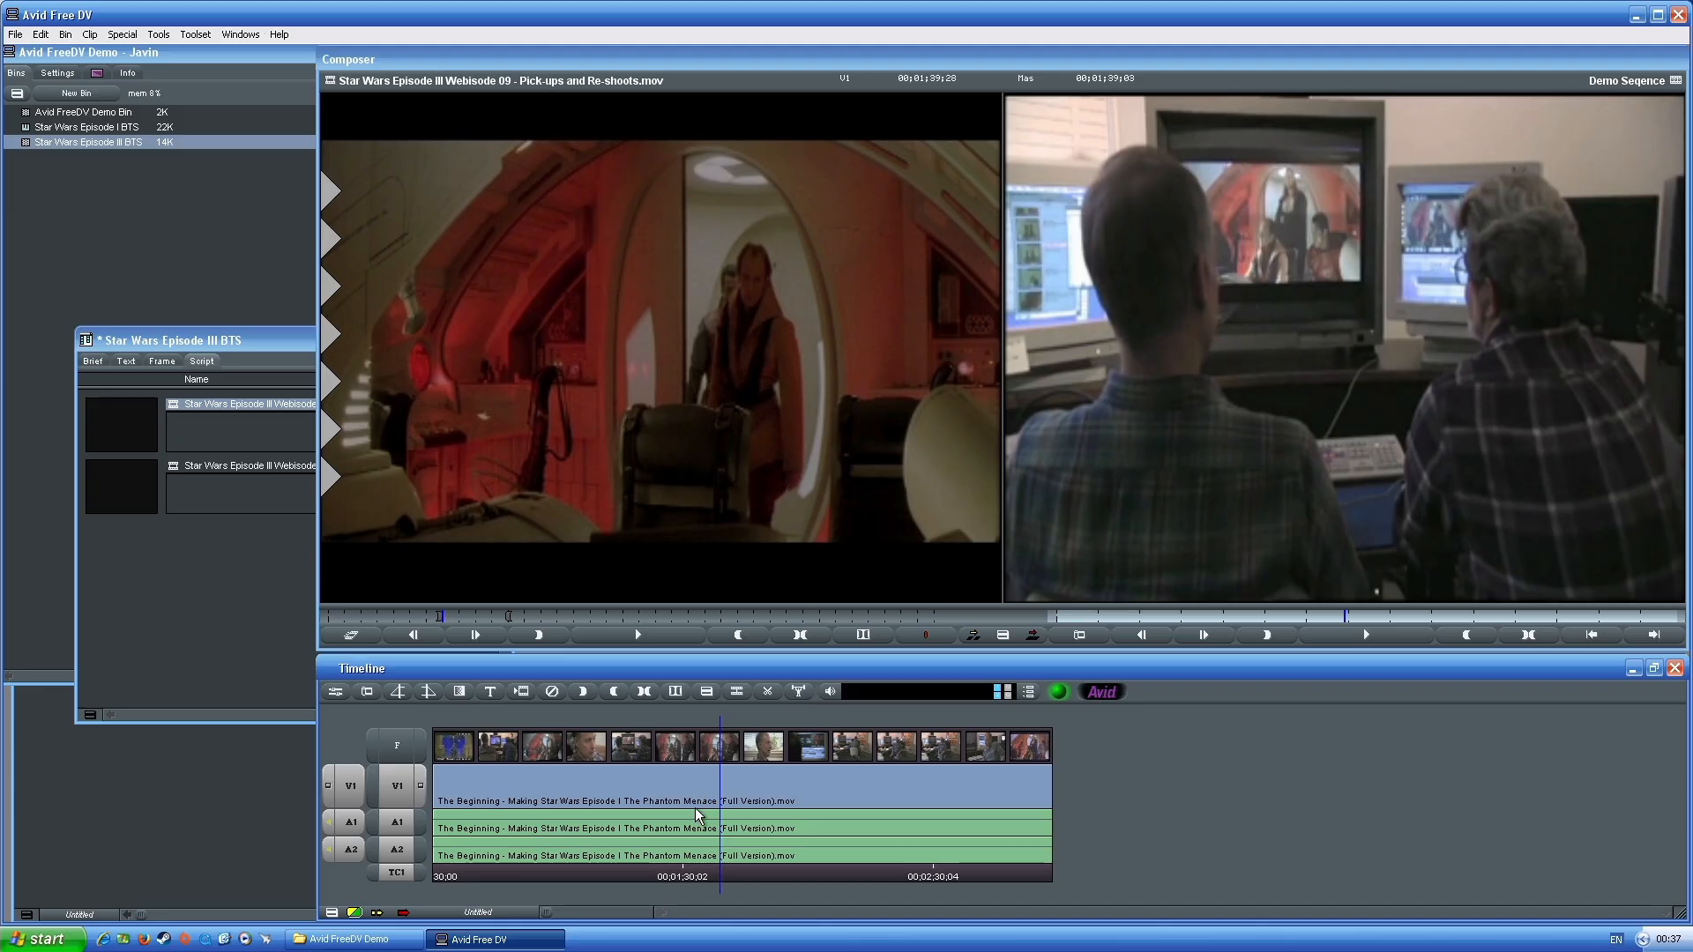
pyautogui.moveTo(712, 886); pyautogui.dragTo(717, 873)
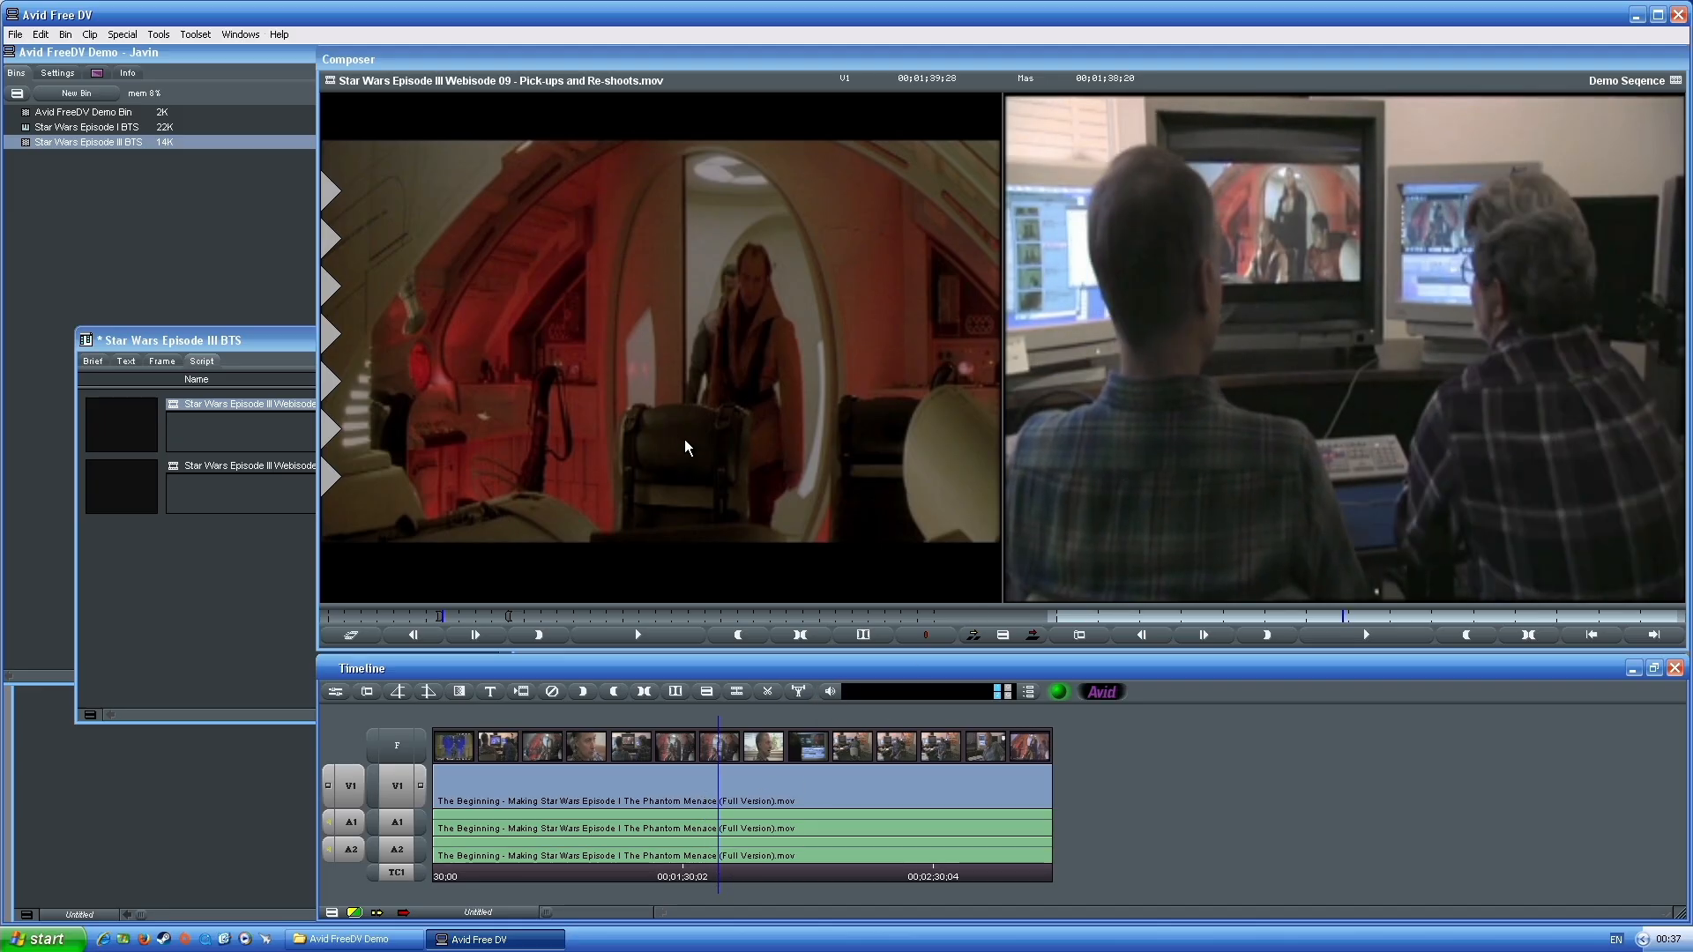
# Try splicing in and then overwriting with the marked Webisode 09 section at the playhead, undoing each edit
pyautogui.click(974, 635)
pyautogui.moveTo(727, 882); pyautogui.dragTo(837, 868)
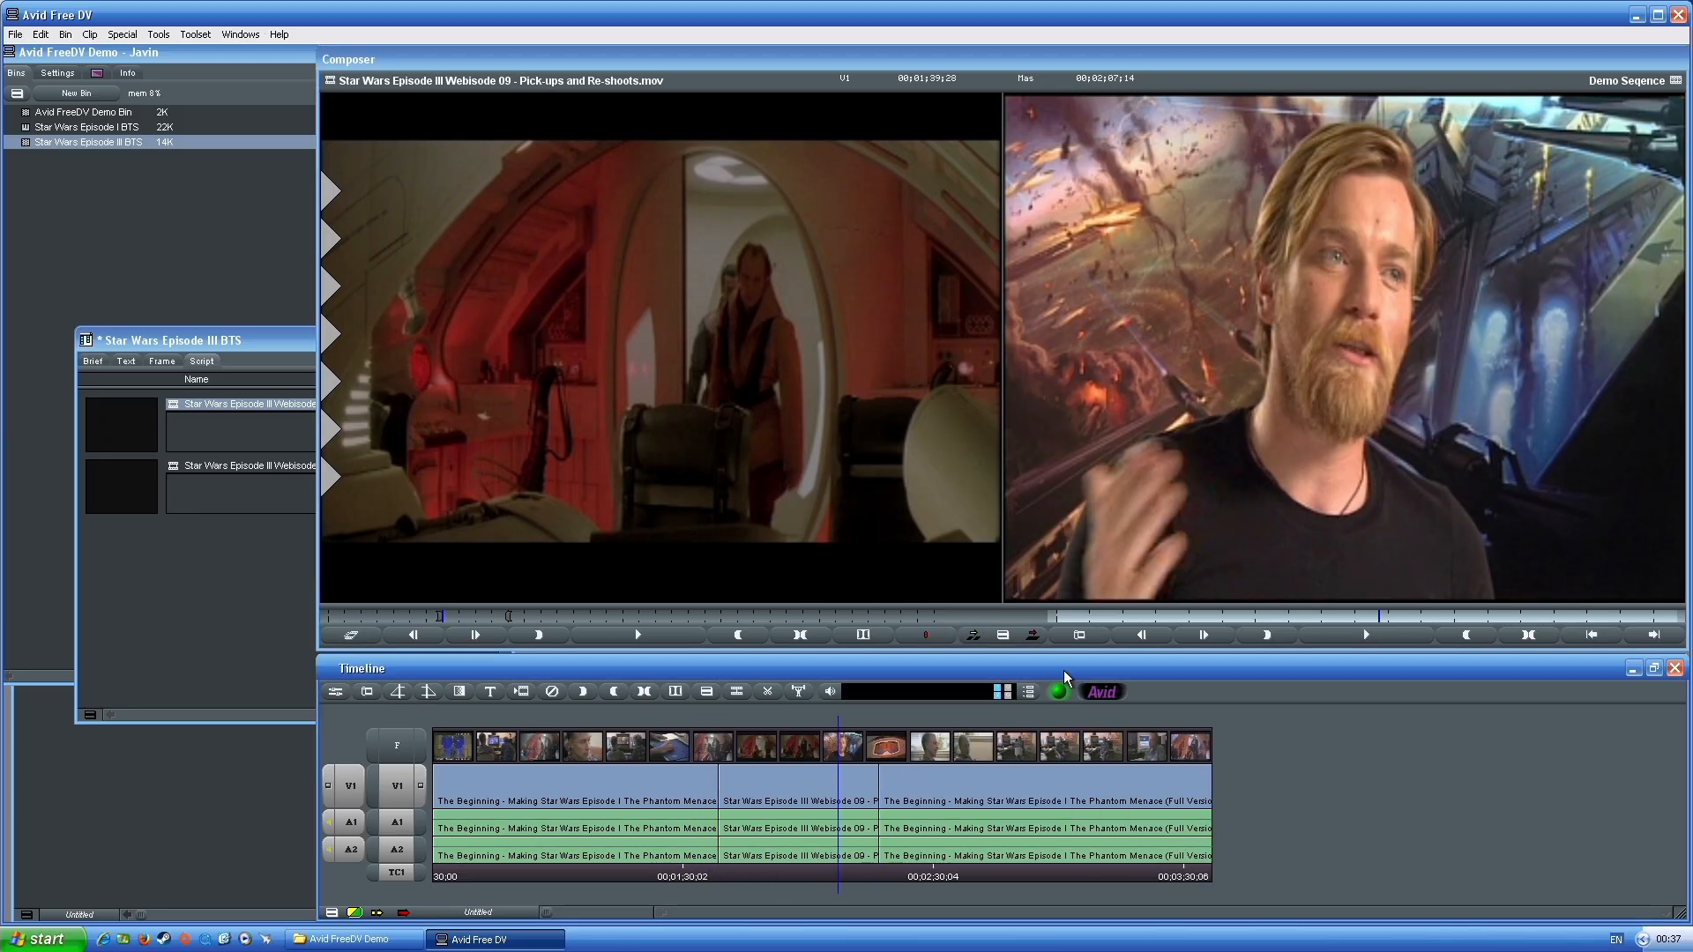
pyautogui.click(1026, 625)
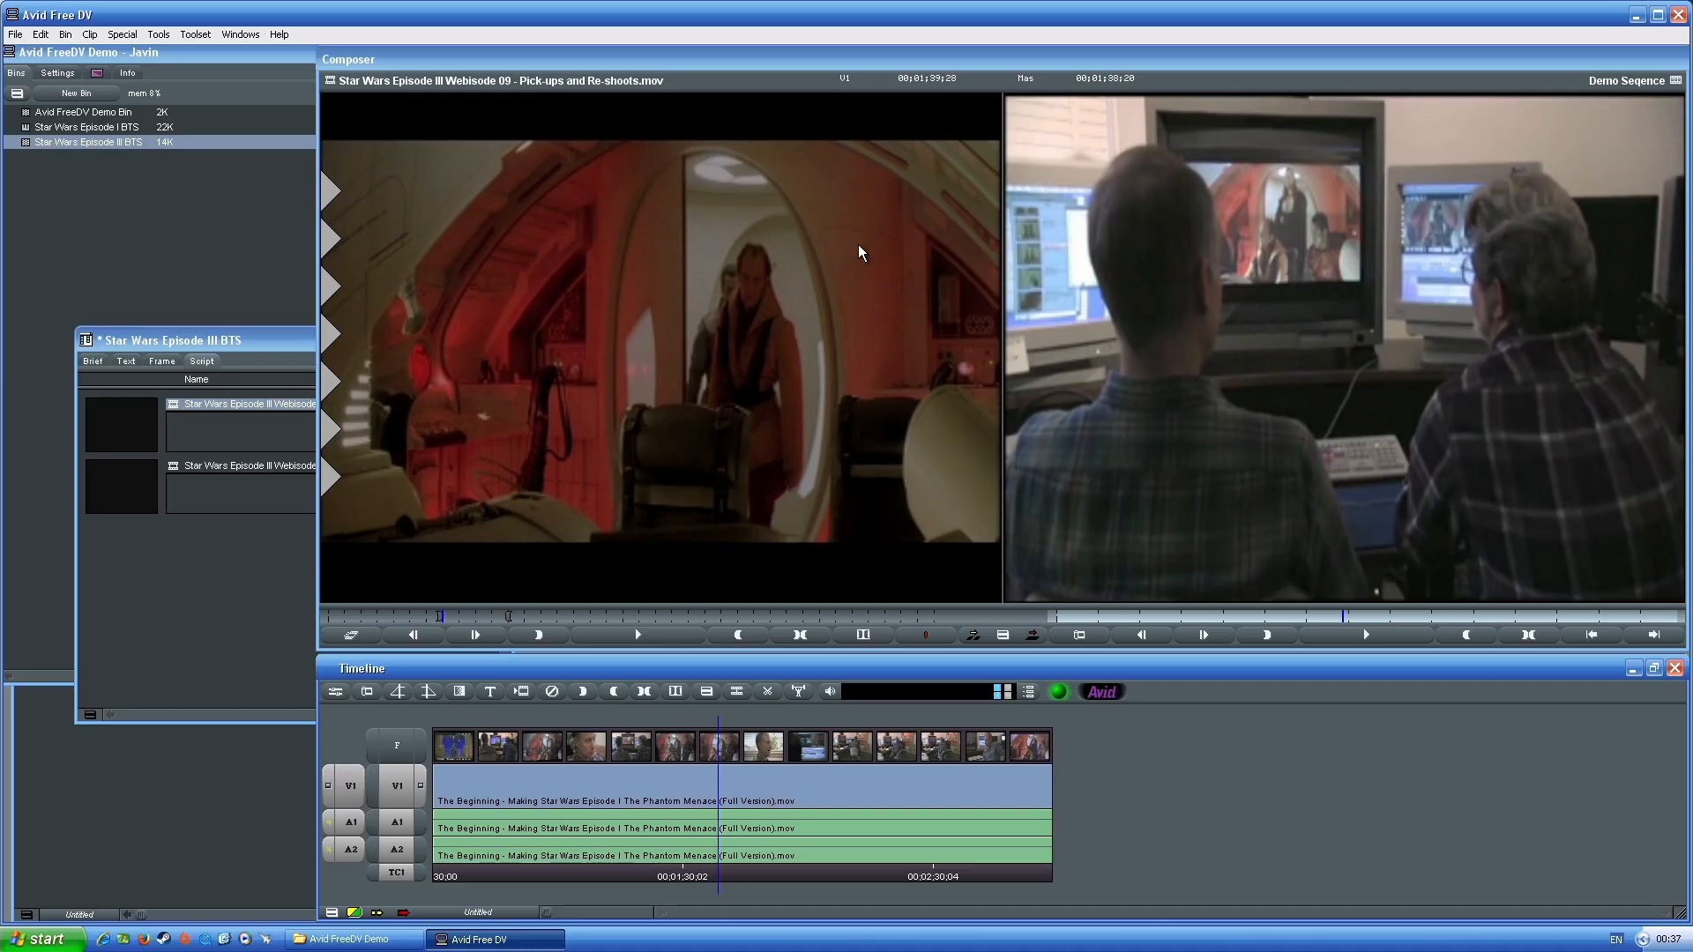
pyautogui.click(1031, 634)
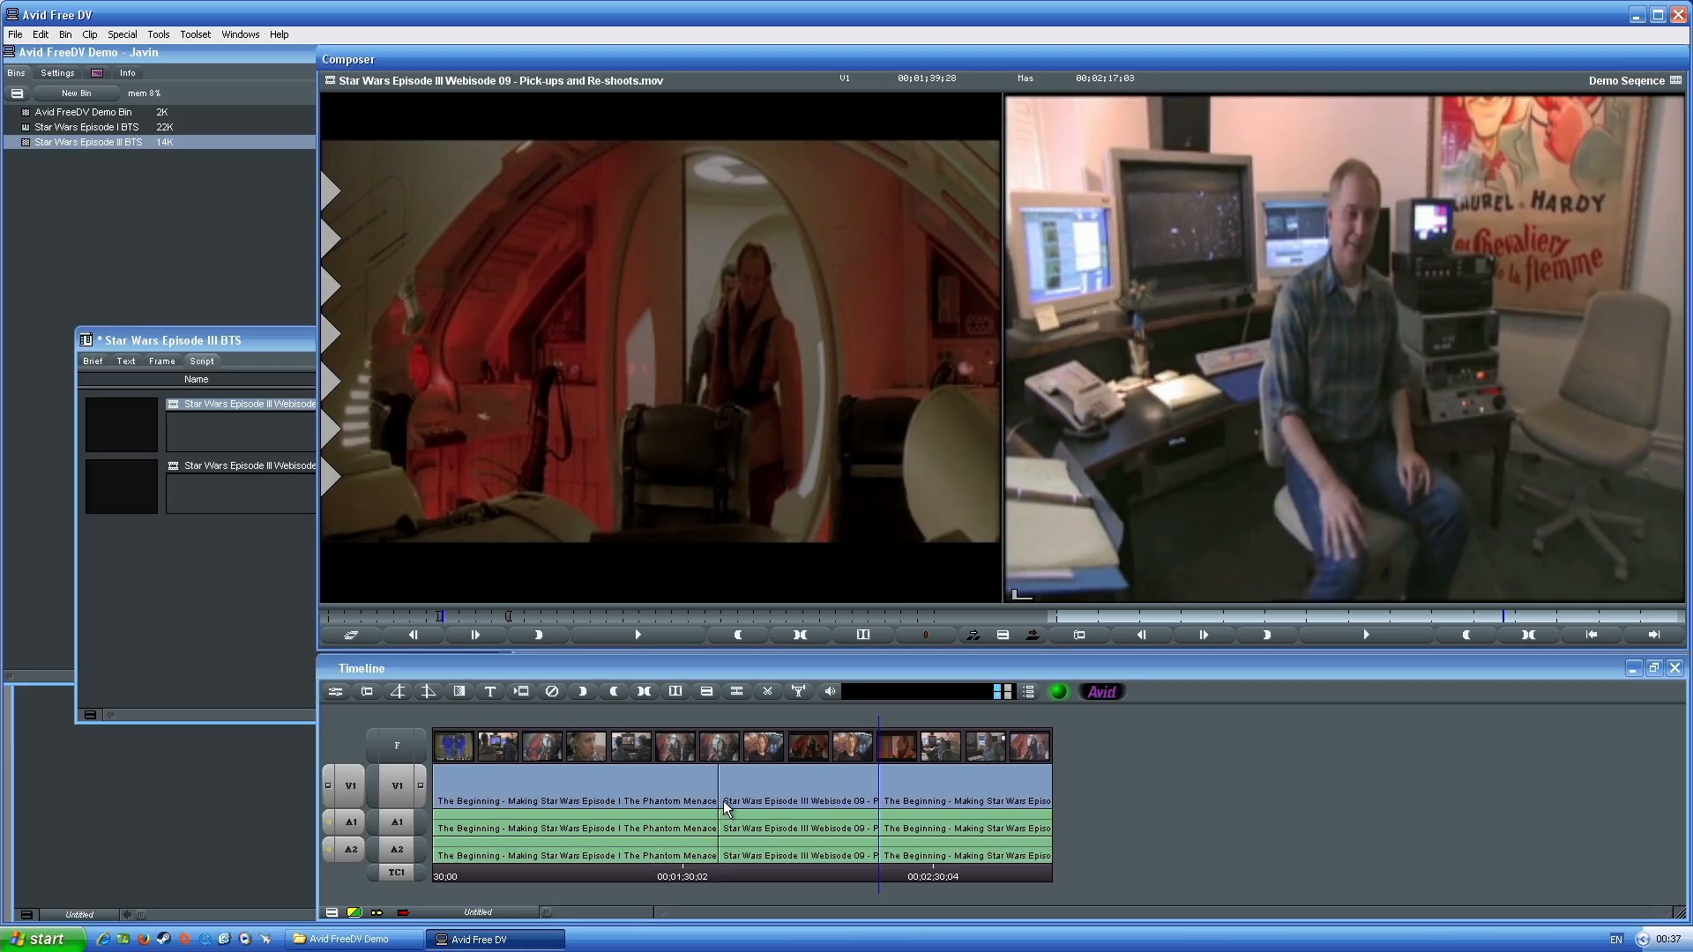
pyautogui.hotkey('ctrl', 'z')
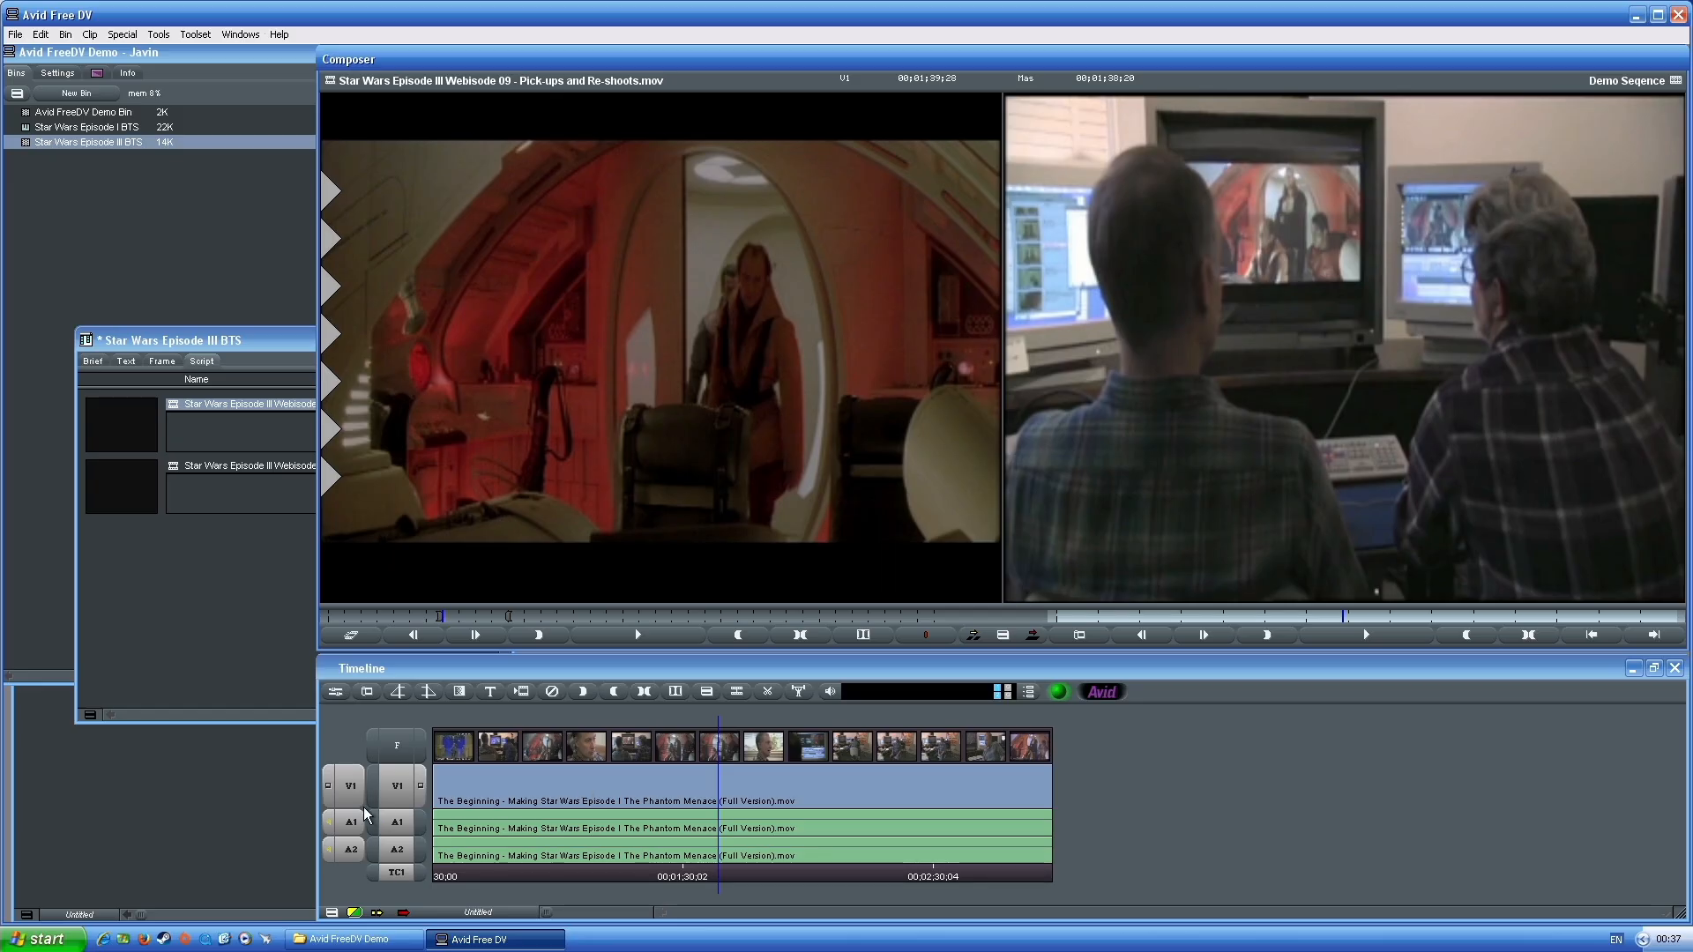
# Add video track V2, patch the source video to it, and deselect record tracks A1 and A2
pyautogui.hotkey('ctrl', 'y')
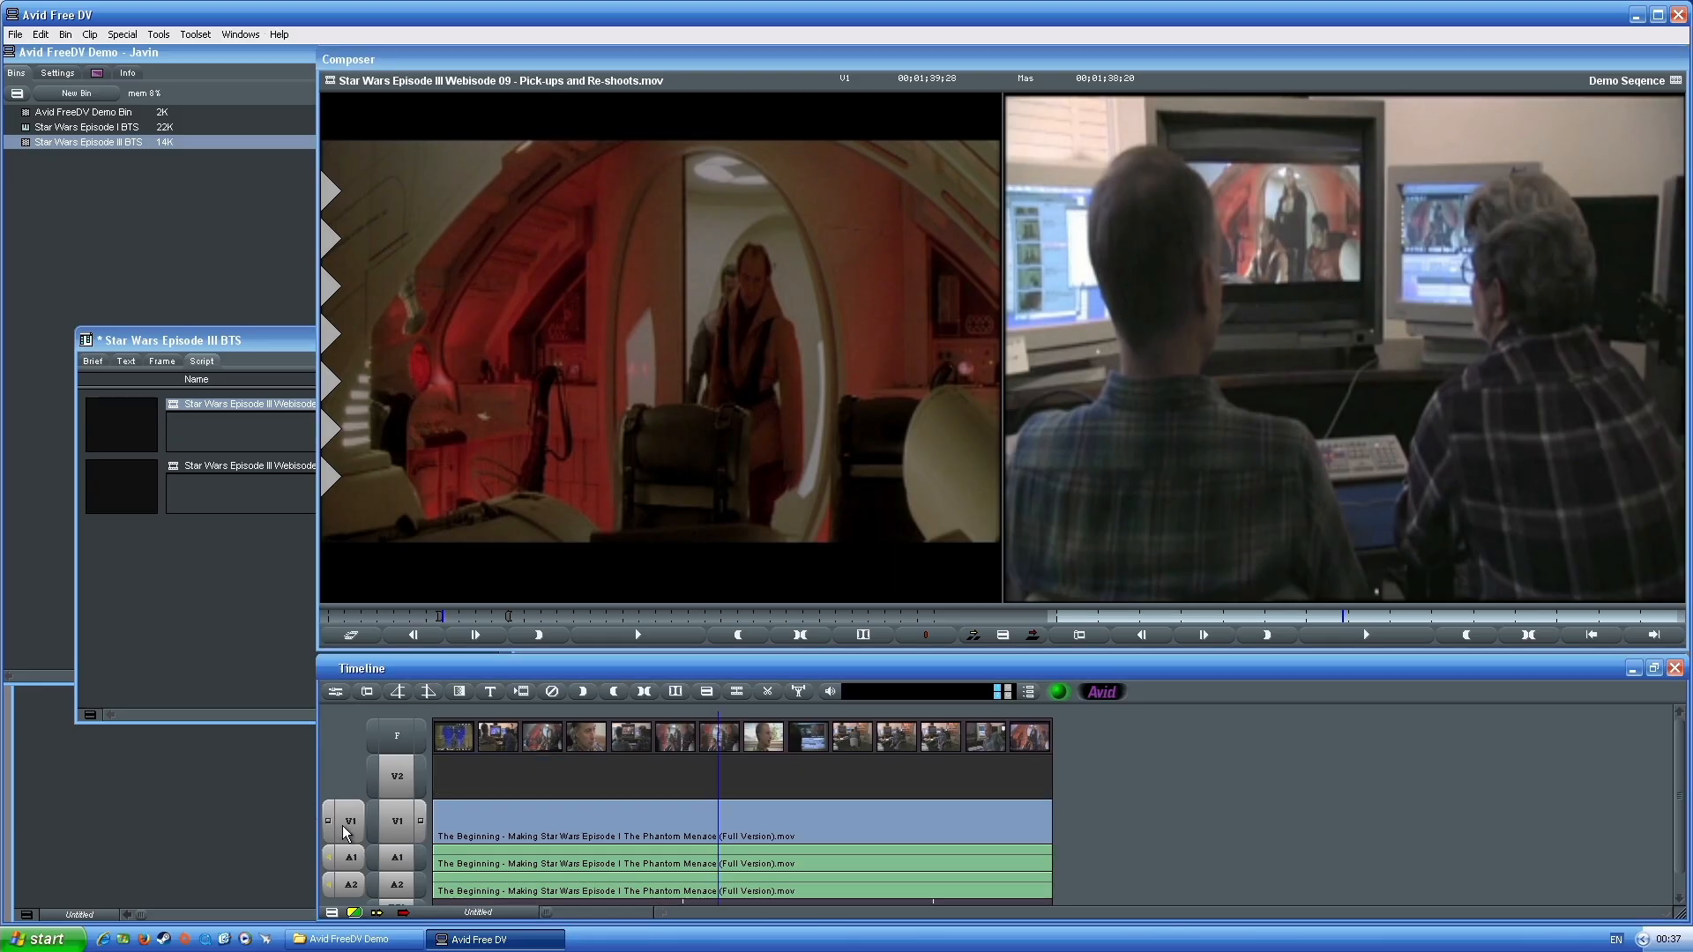
pyautogui.moveTo(349, 824); pyautogui.dragTo(347, 777)
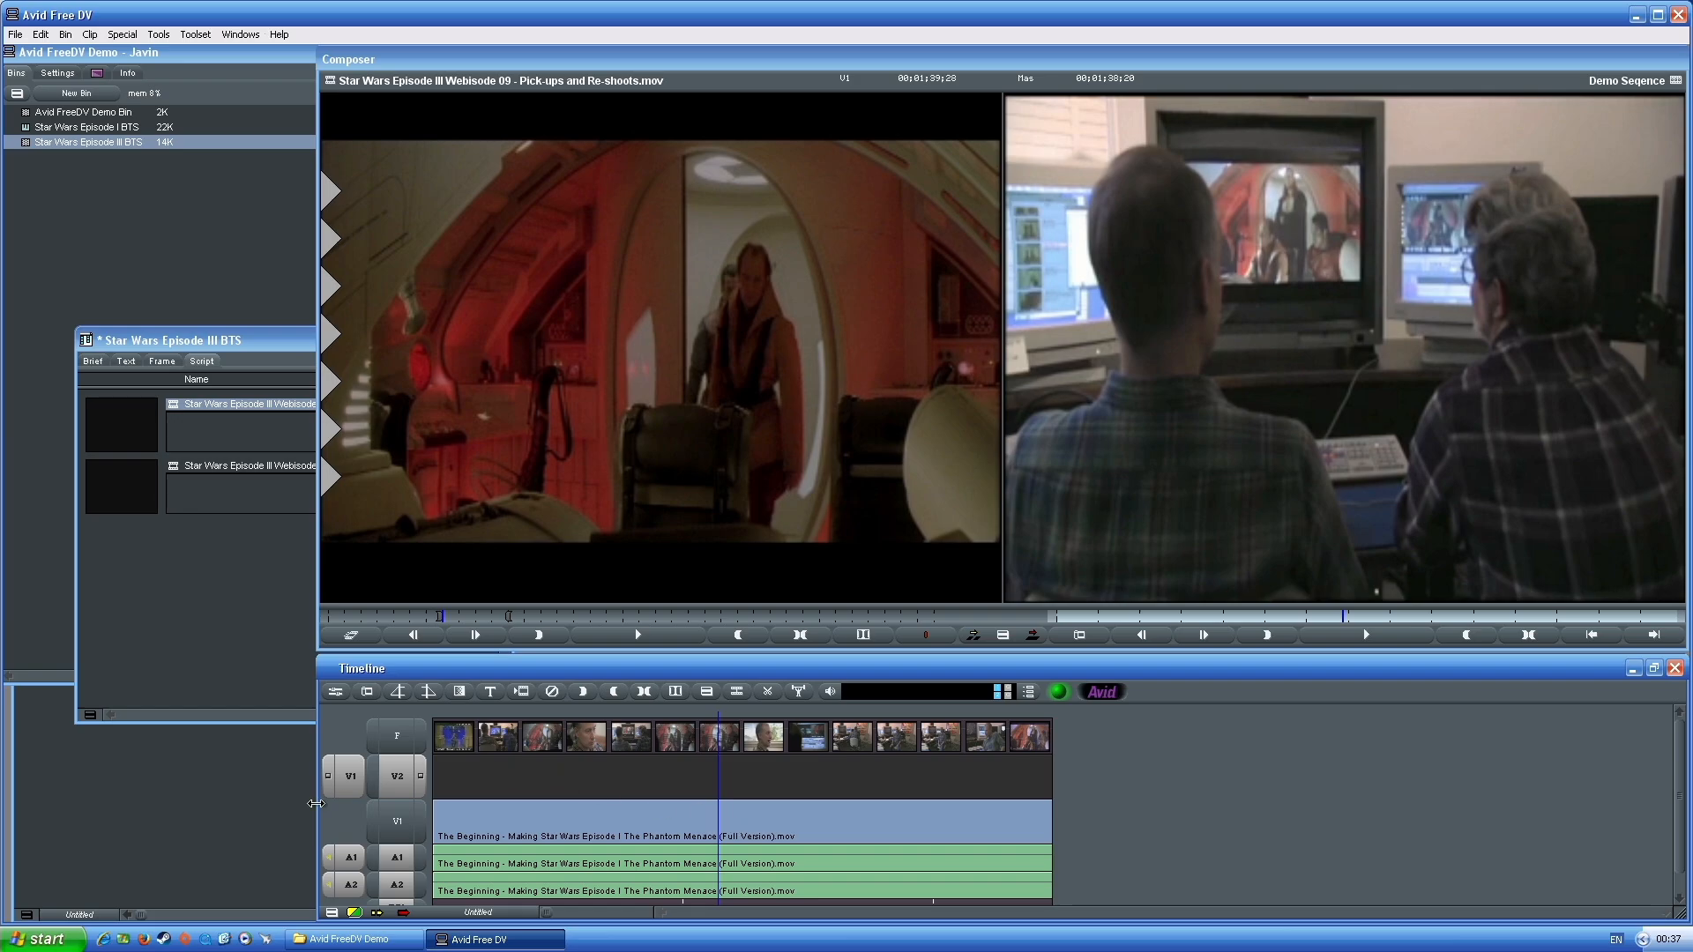
pyautogui.click(394, 860)
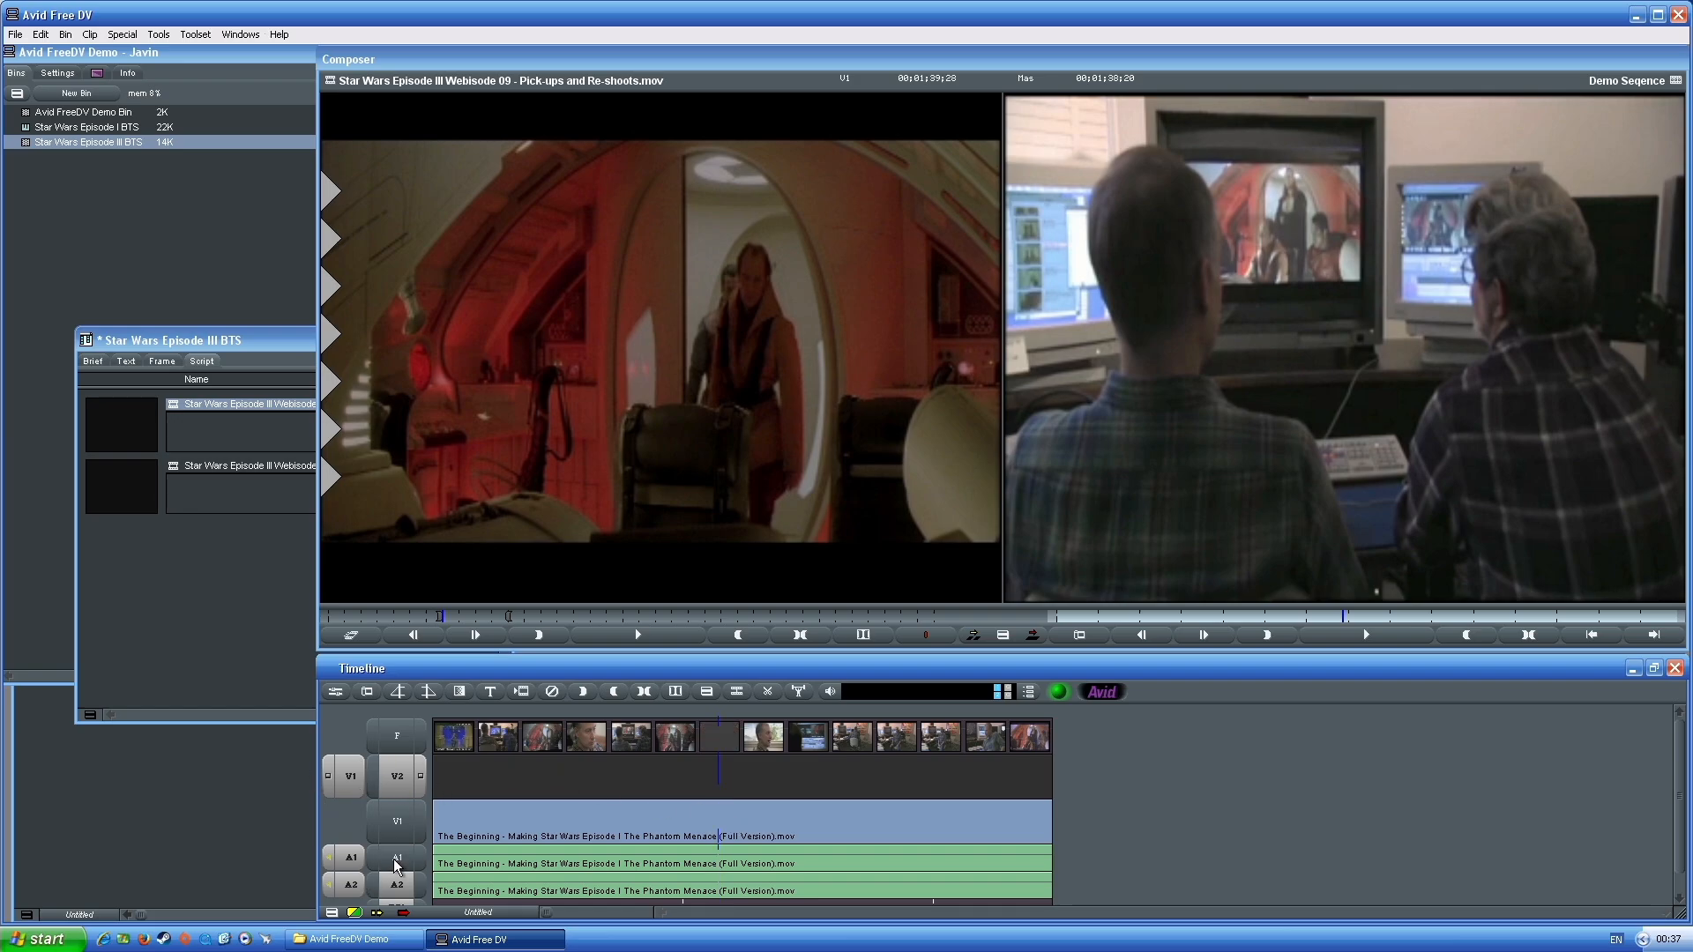
pyautogui.moveTo(394, 860); pyautogui.dragTo(398, 903)
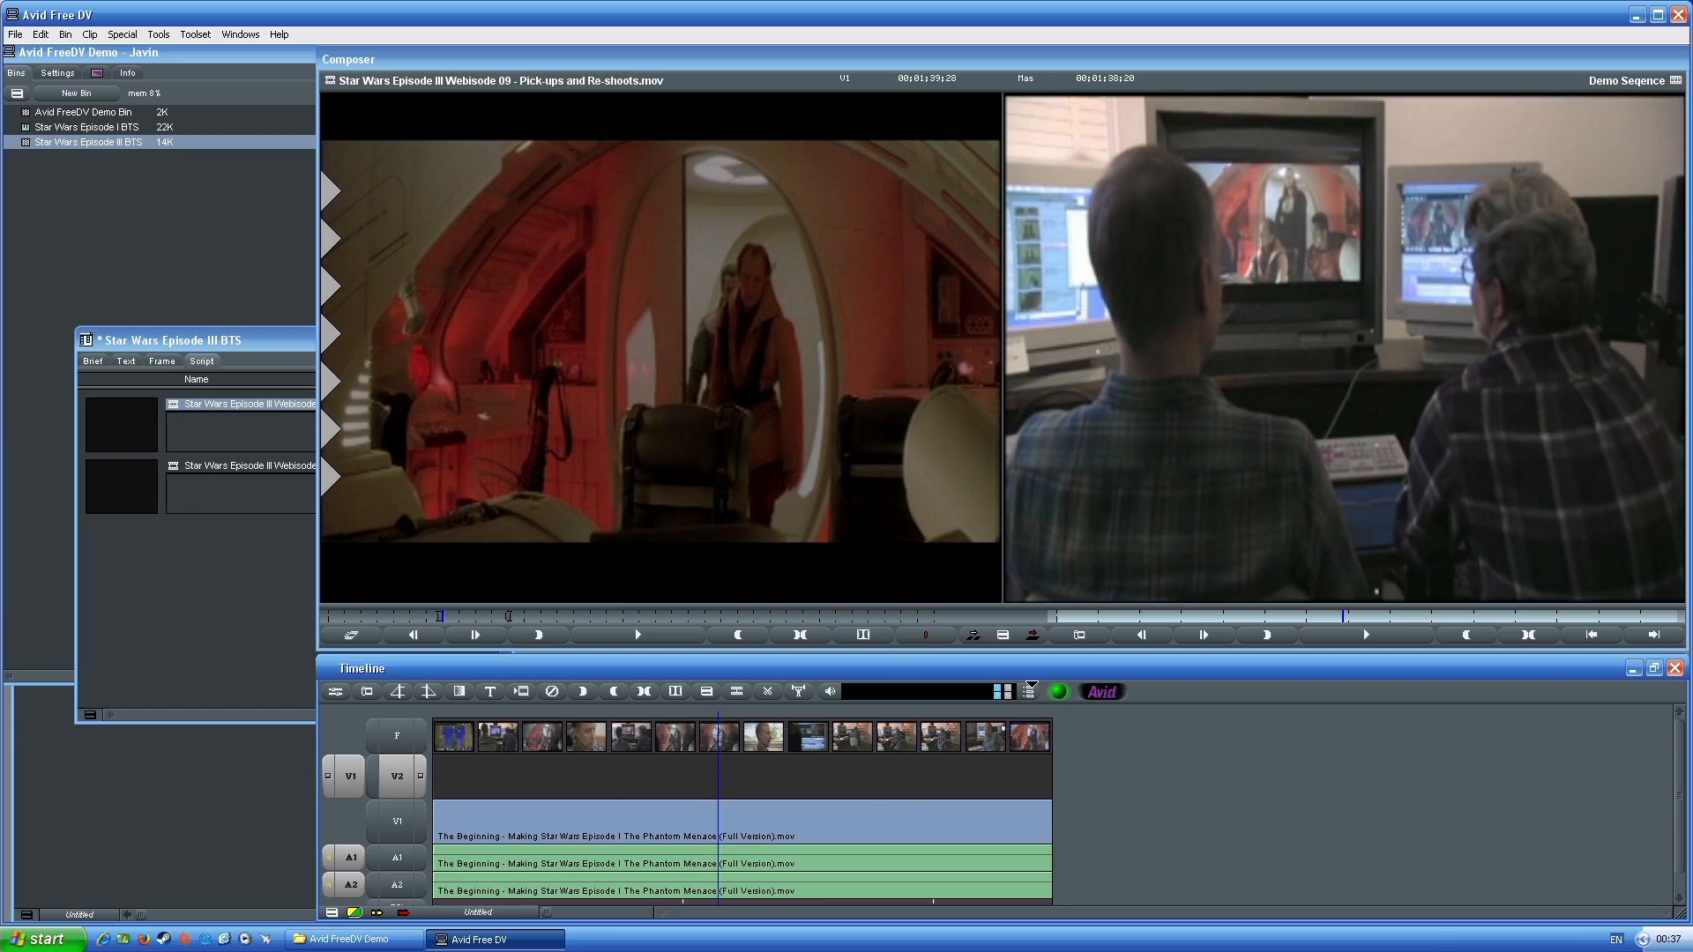
# Try splicing and overwriting the marked Webisode 09 section onto V2 with sync locks off, undoing the edits
pyautogui.click(974, 634)
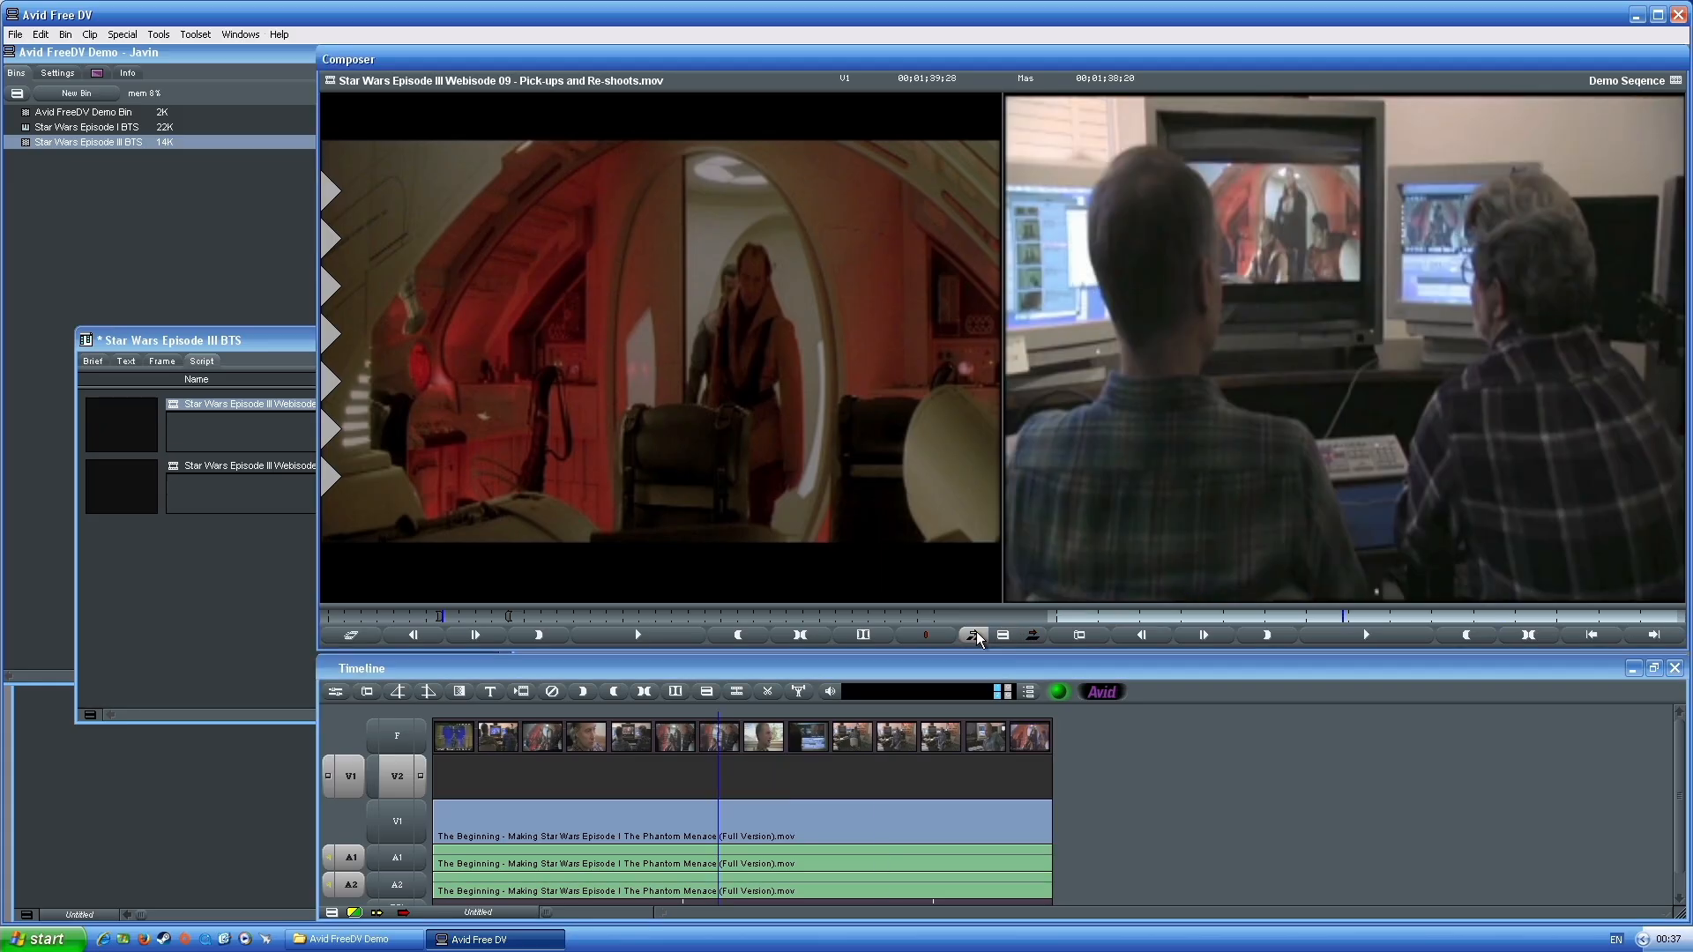
pyautogui.click(372, 778)
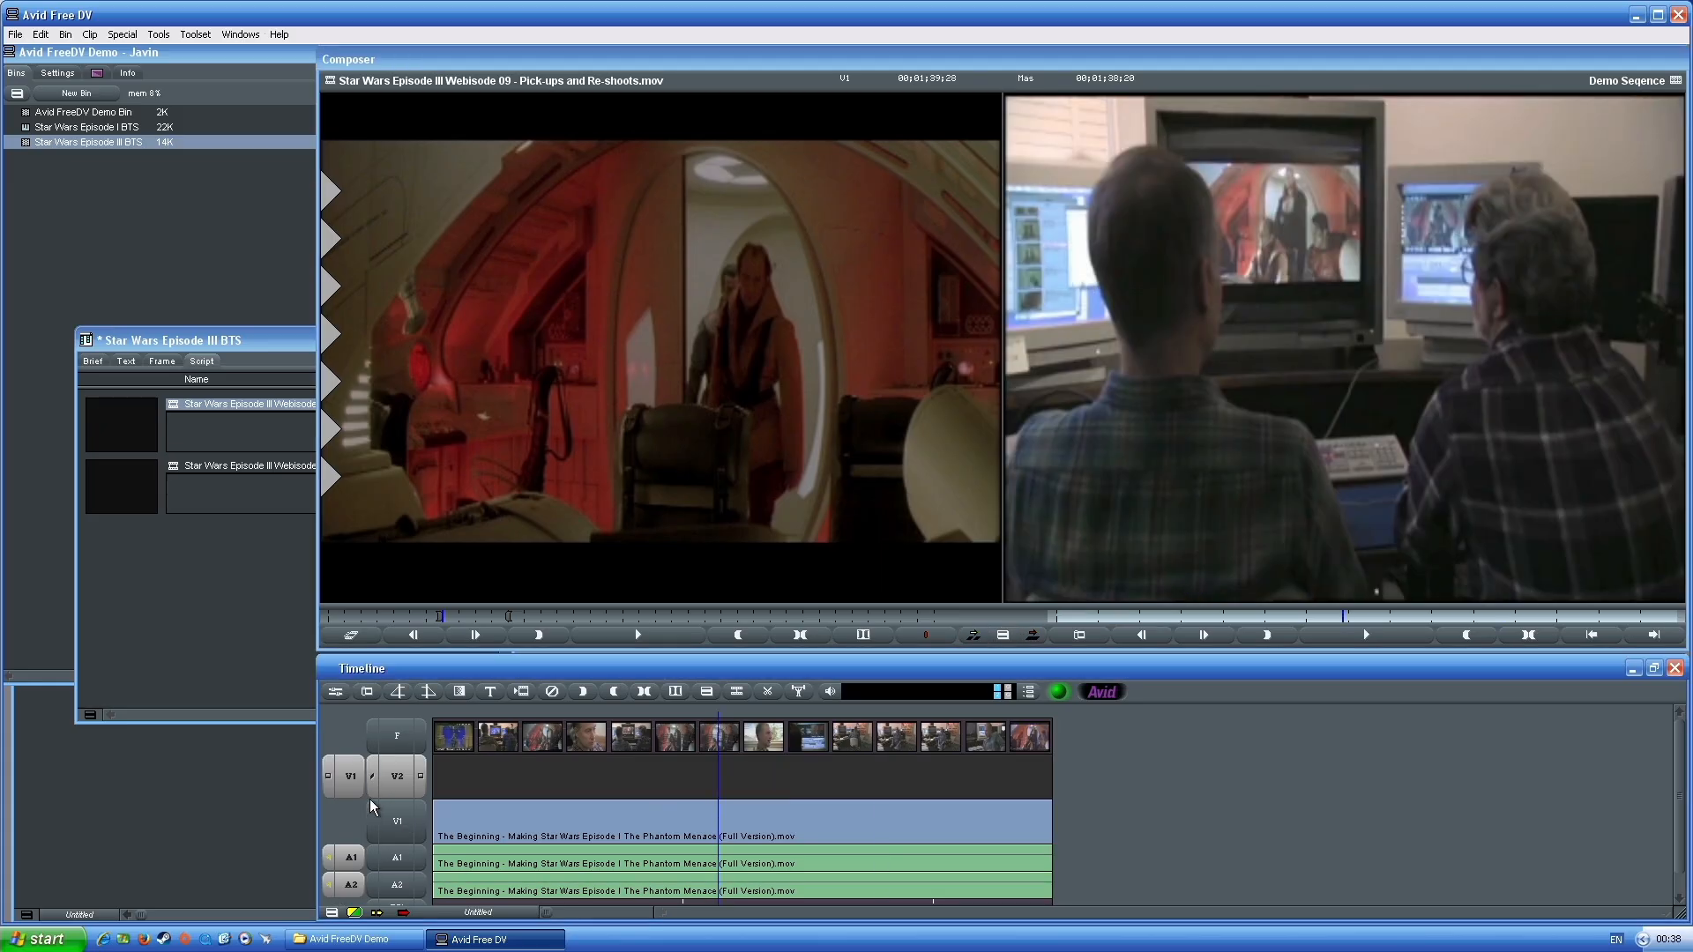
pyautogui.click(372, 768)
pyautogui.click(1040, 633)
pyautogui.hotkey('ctrl', 'z')
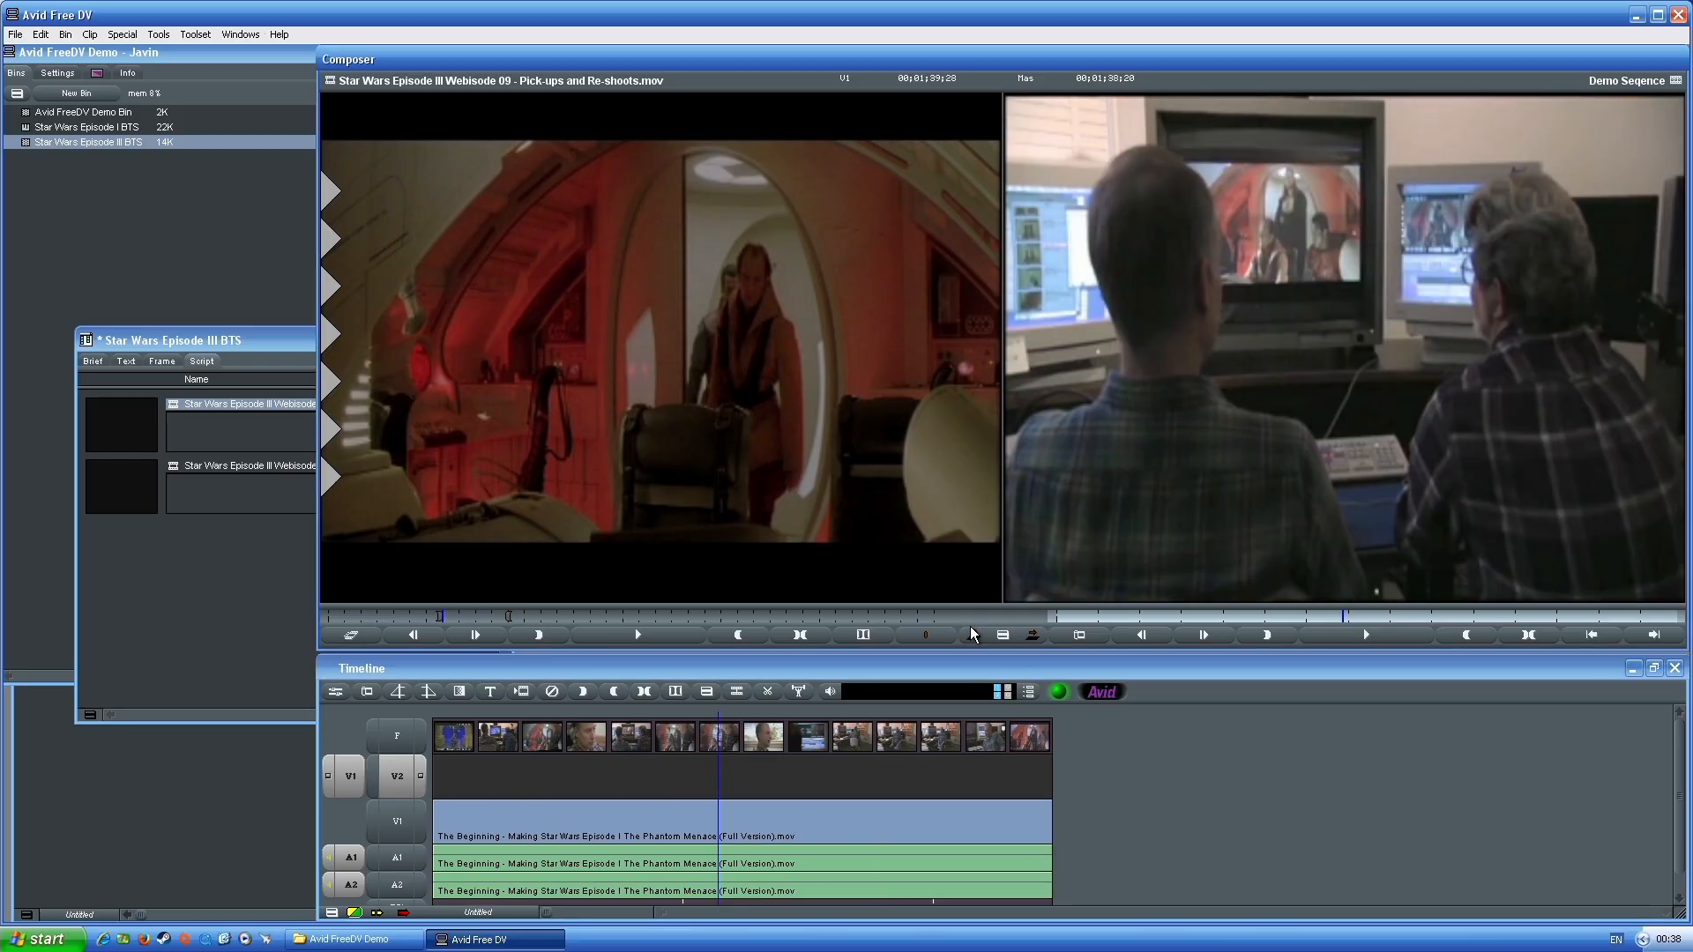
pyautogui.click(970, 633)
pyautogui.hotkey('ctrl', 'z')
# Turn on the sync locks for tracks V2, V1, A1 and A2 in the timeline
pyautogui.click(1686, 764)
pyautogui.scroll(-1, 1686, 785)
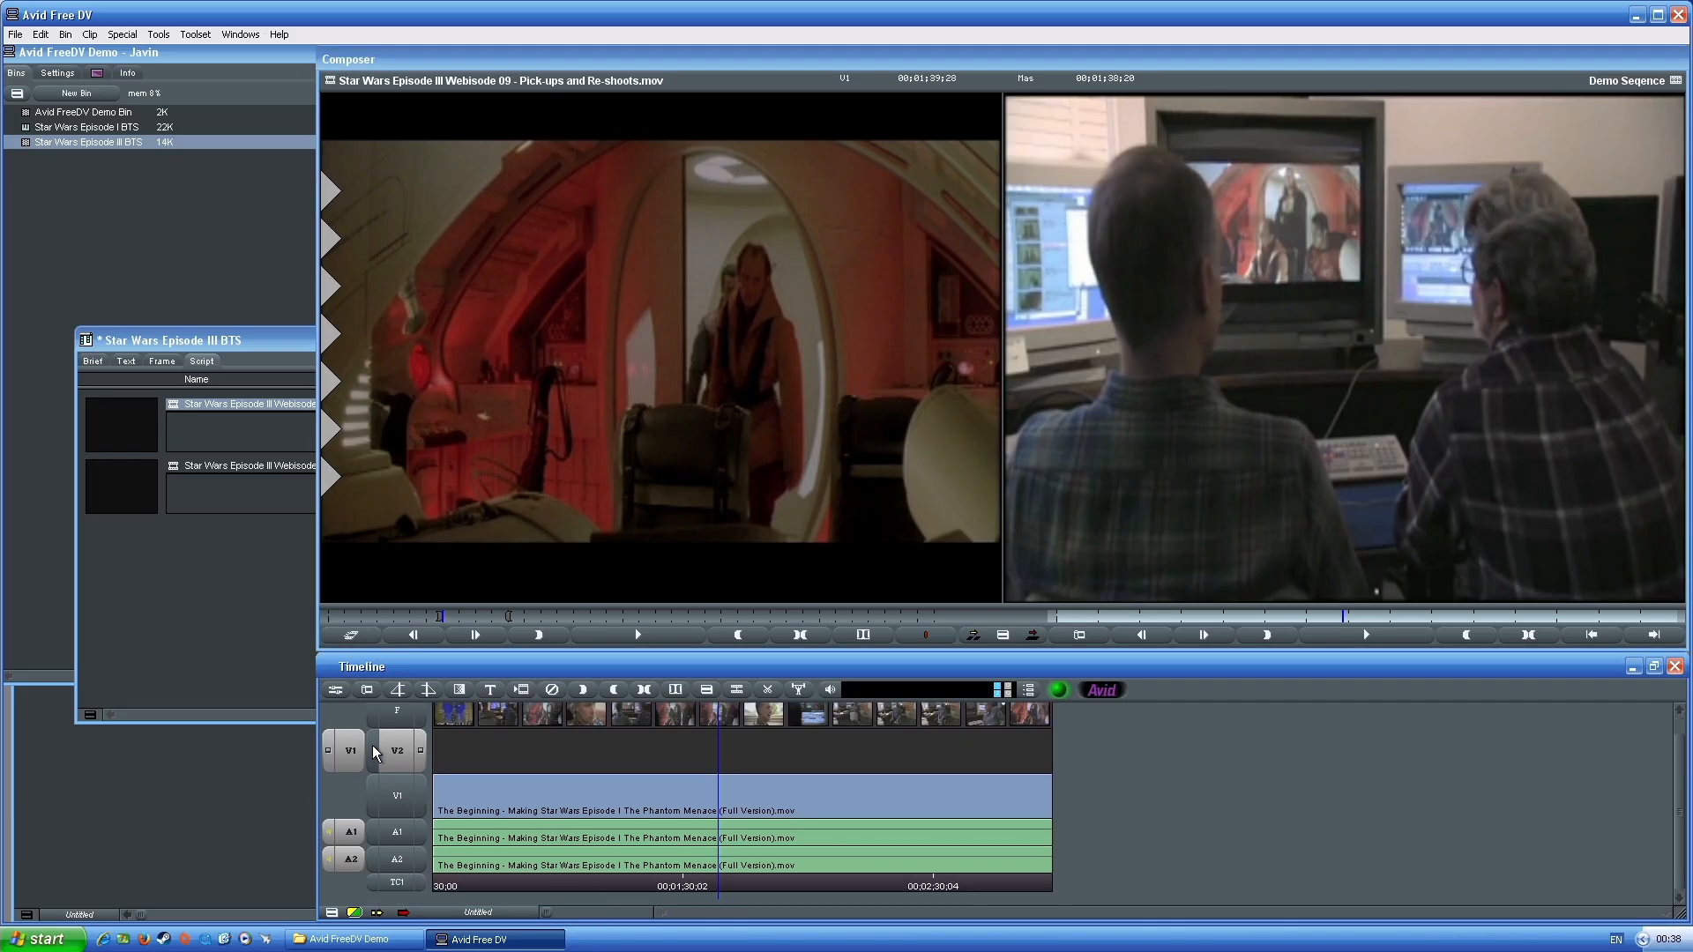
pyautogui.moveTo(374, 752); pyautogui.dragTo(372, 864)
pyautogui.click(356, 866)
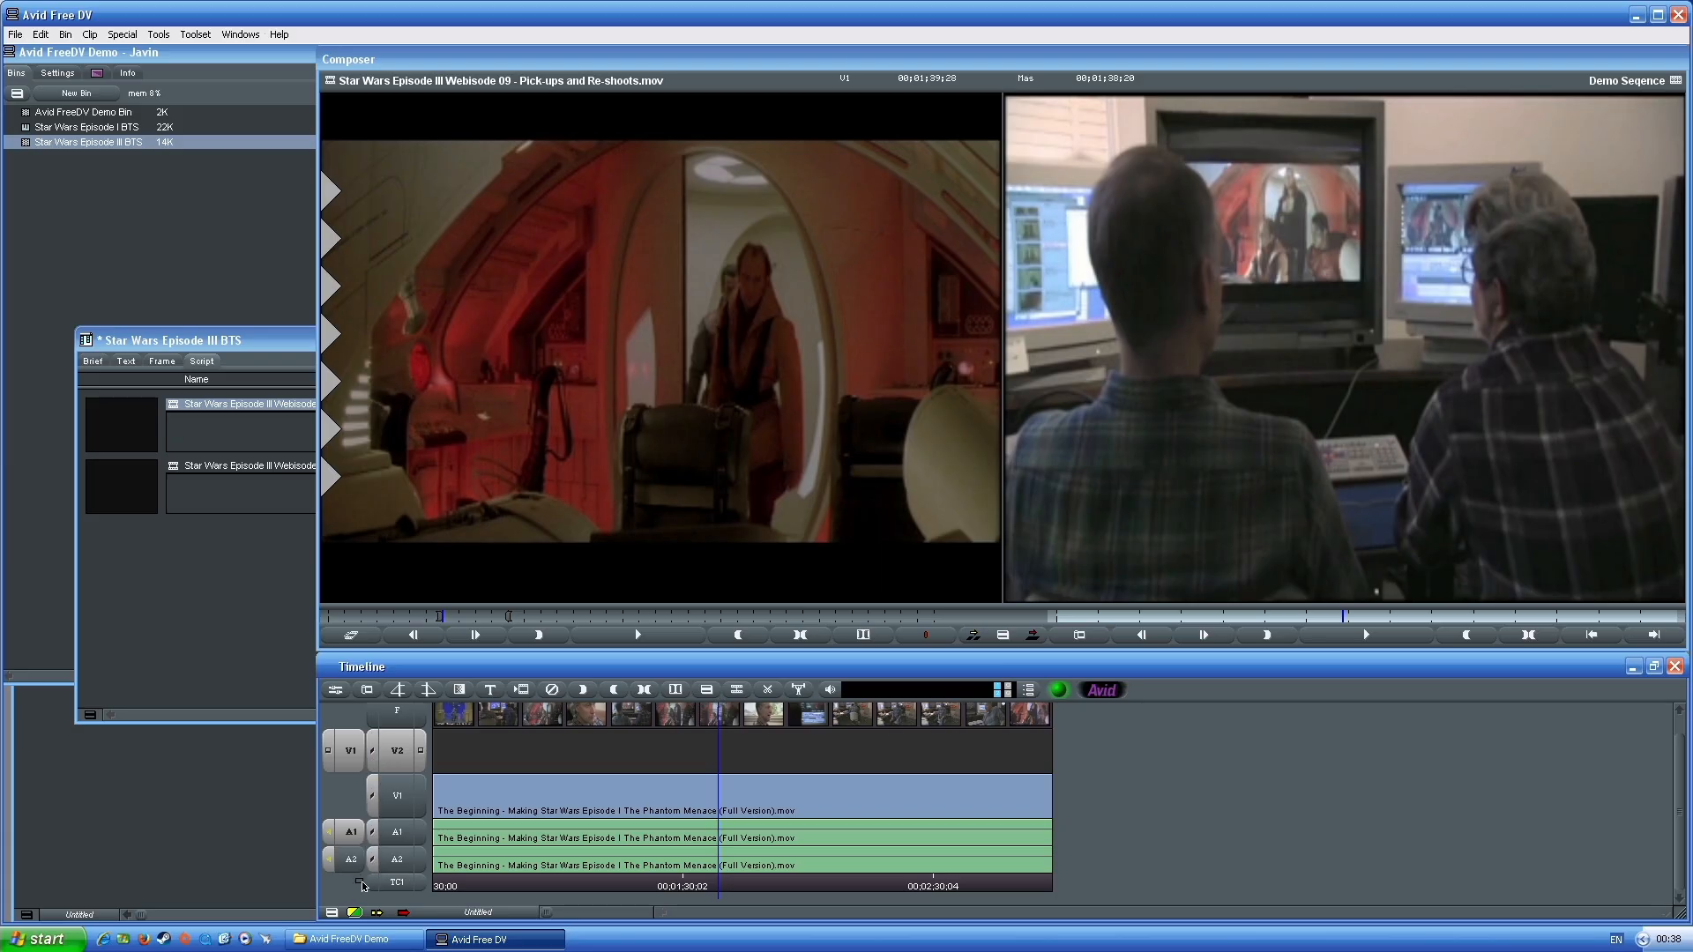
# Try splicing and then overwriting the marked section onto V2 with all tracks sync-locked, undoing each edit
pyautogui.click(976, 634)
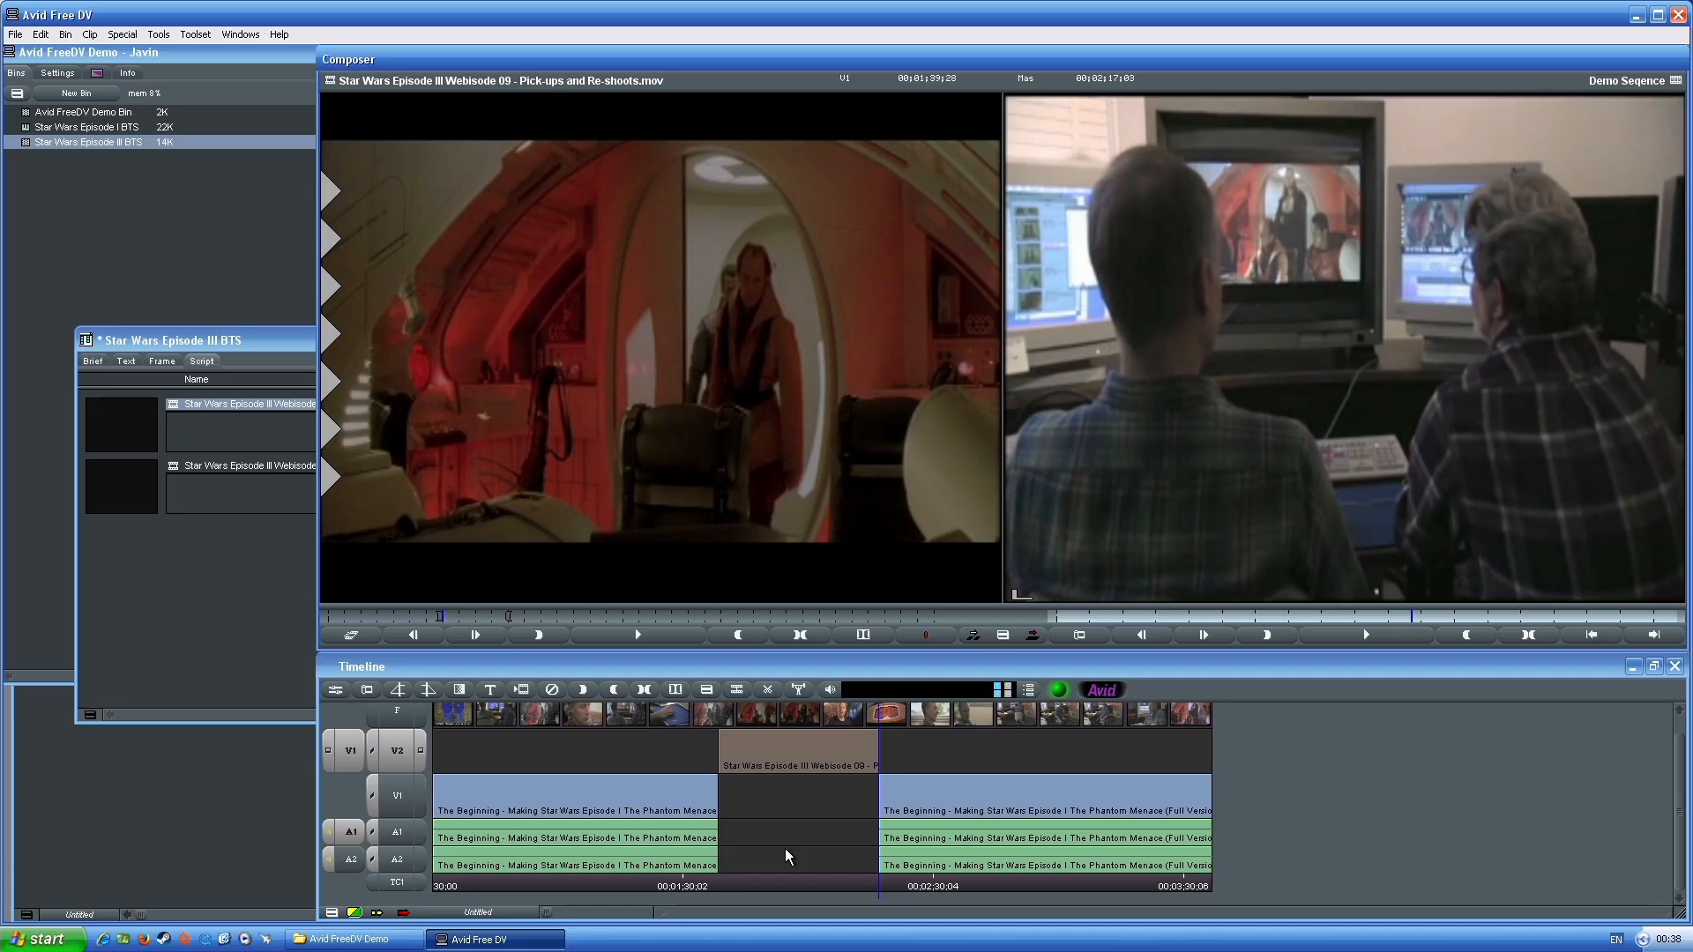
pyautogui.hotkey('ctrl', 'z')
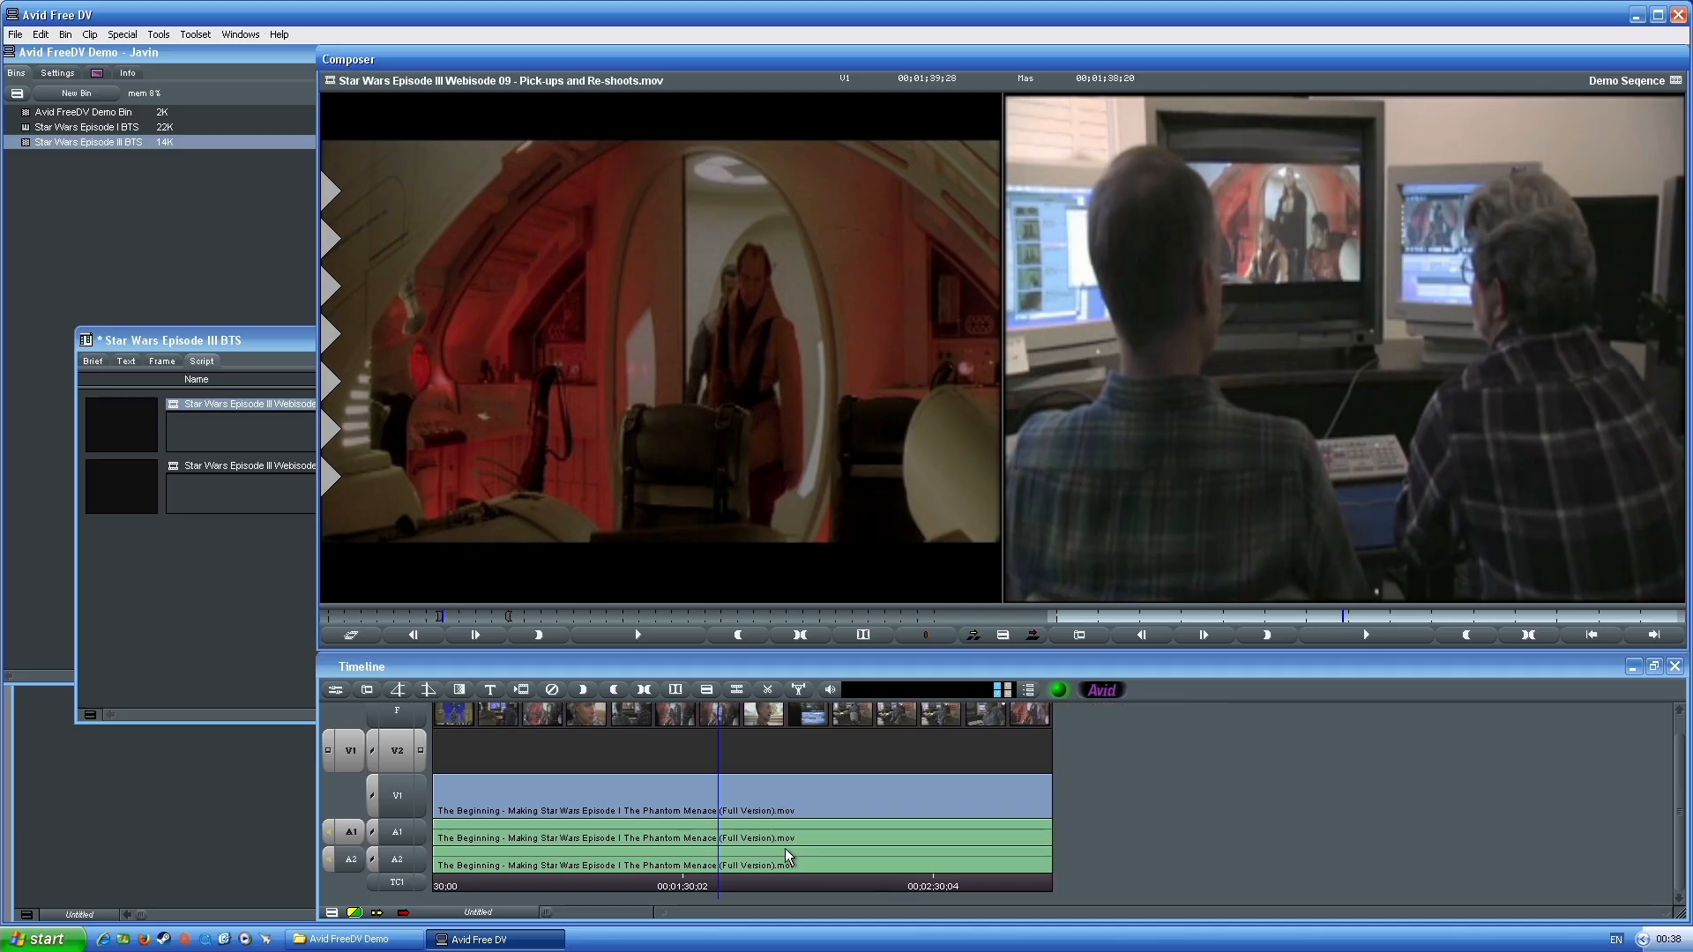
pyautogui.click(1031, 631)
pyautogui.click(1034, 636)
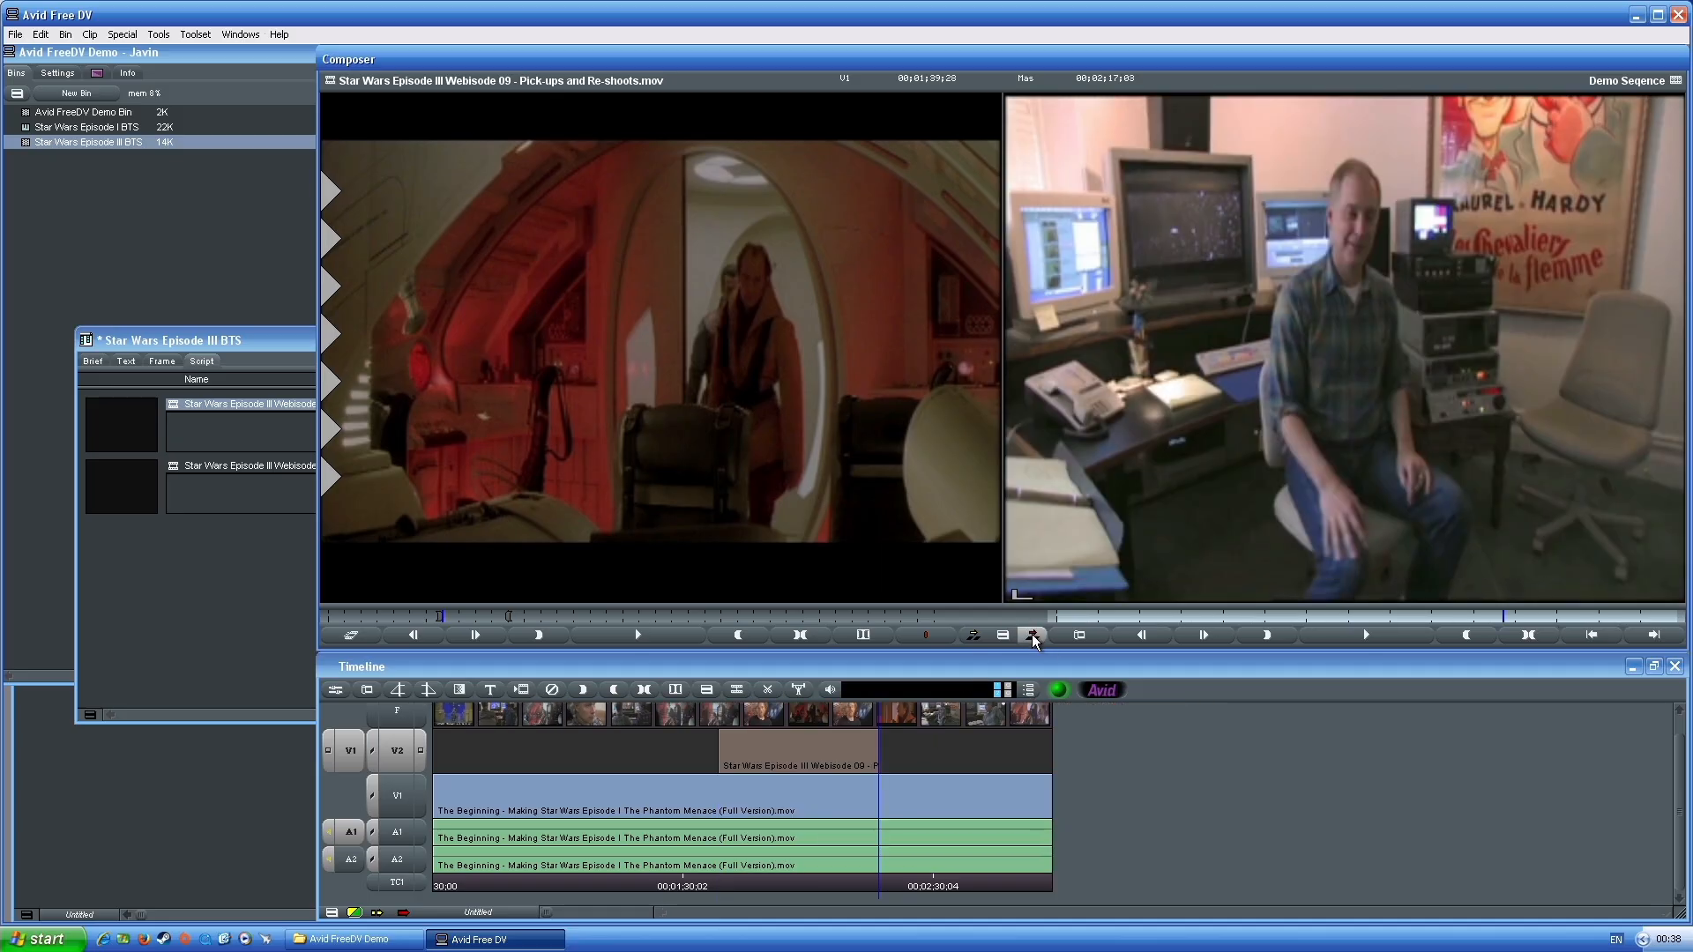
pyautogui.hotkey('ctrl', 'z')
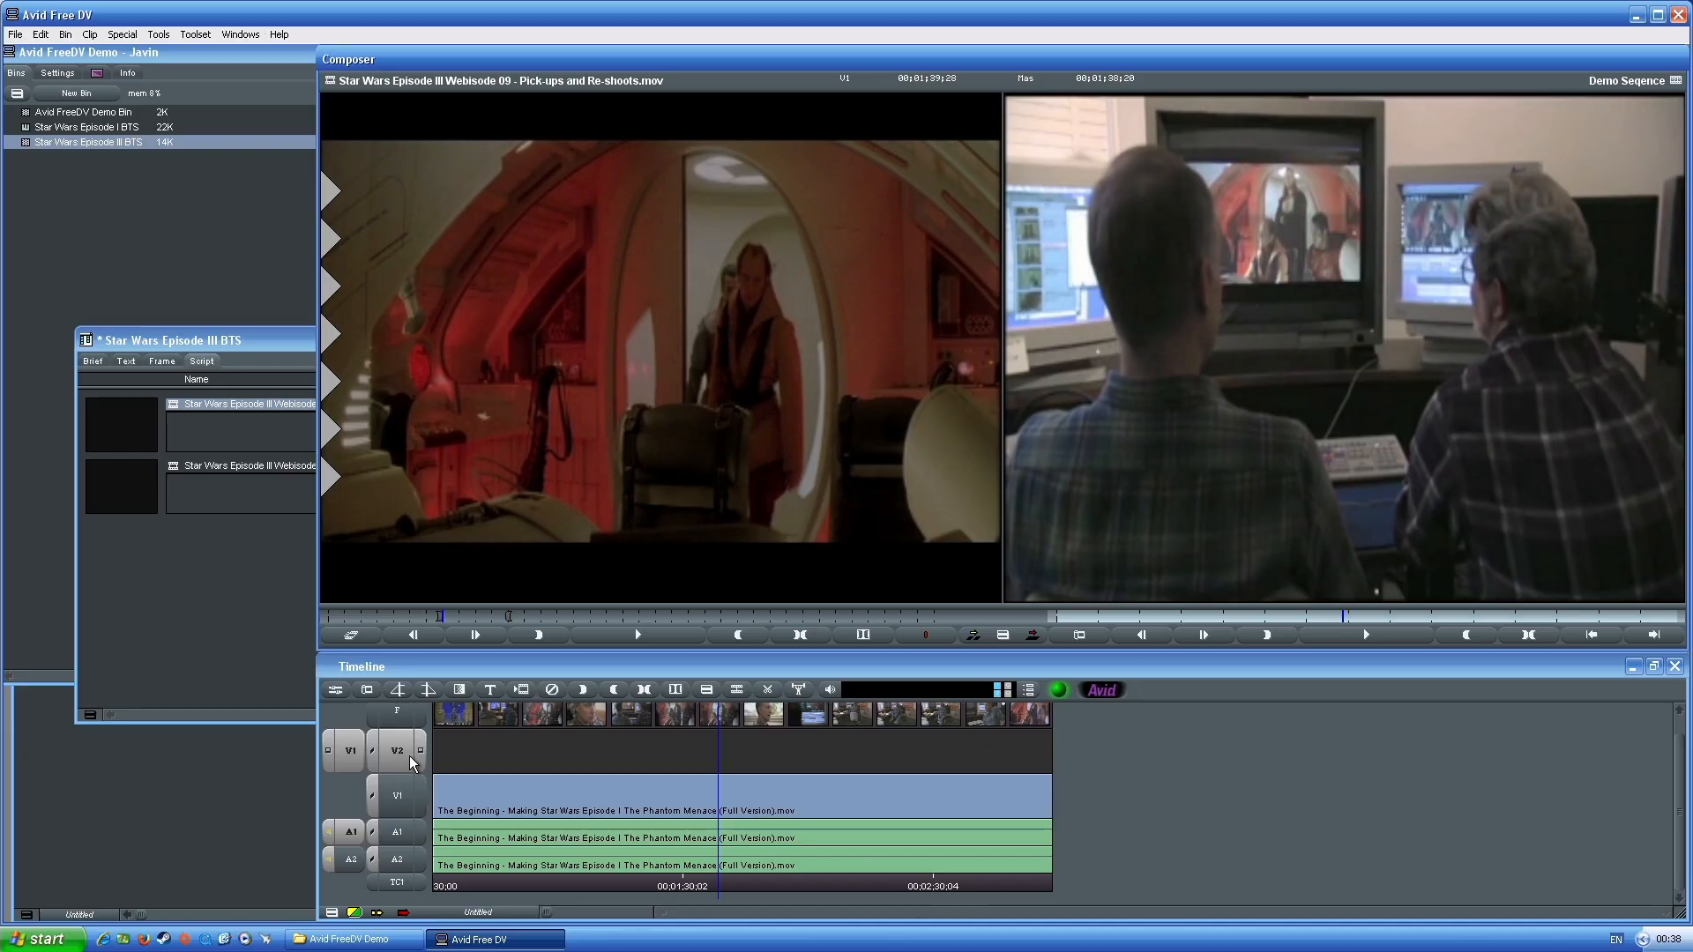
# Enable record tracks V1, A1 and A2 instead of V2 and add an edit through the clip at the playhead
pyautogui.click(397, 796)
pyautogui.click(397, 833)
pyautogui.click(397, 859)
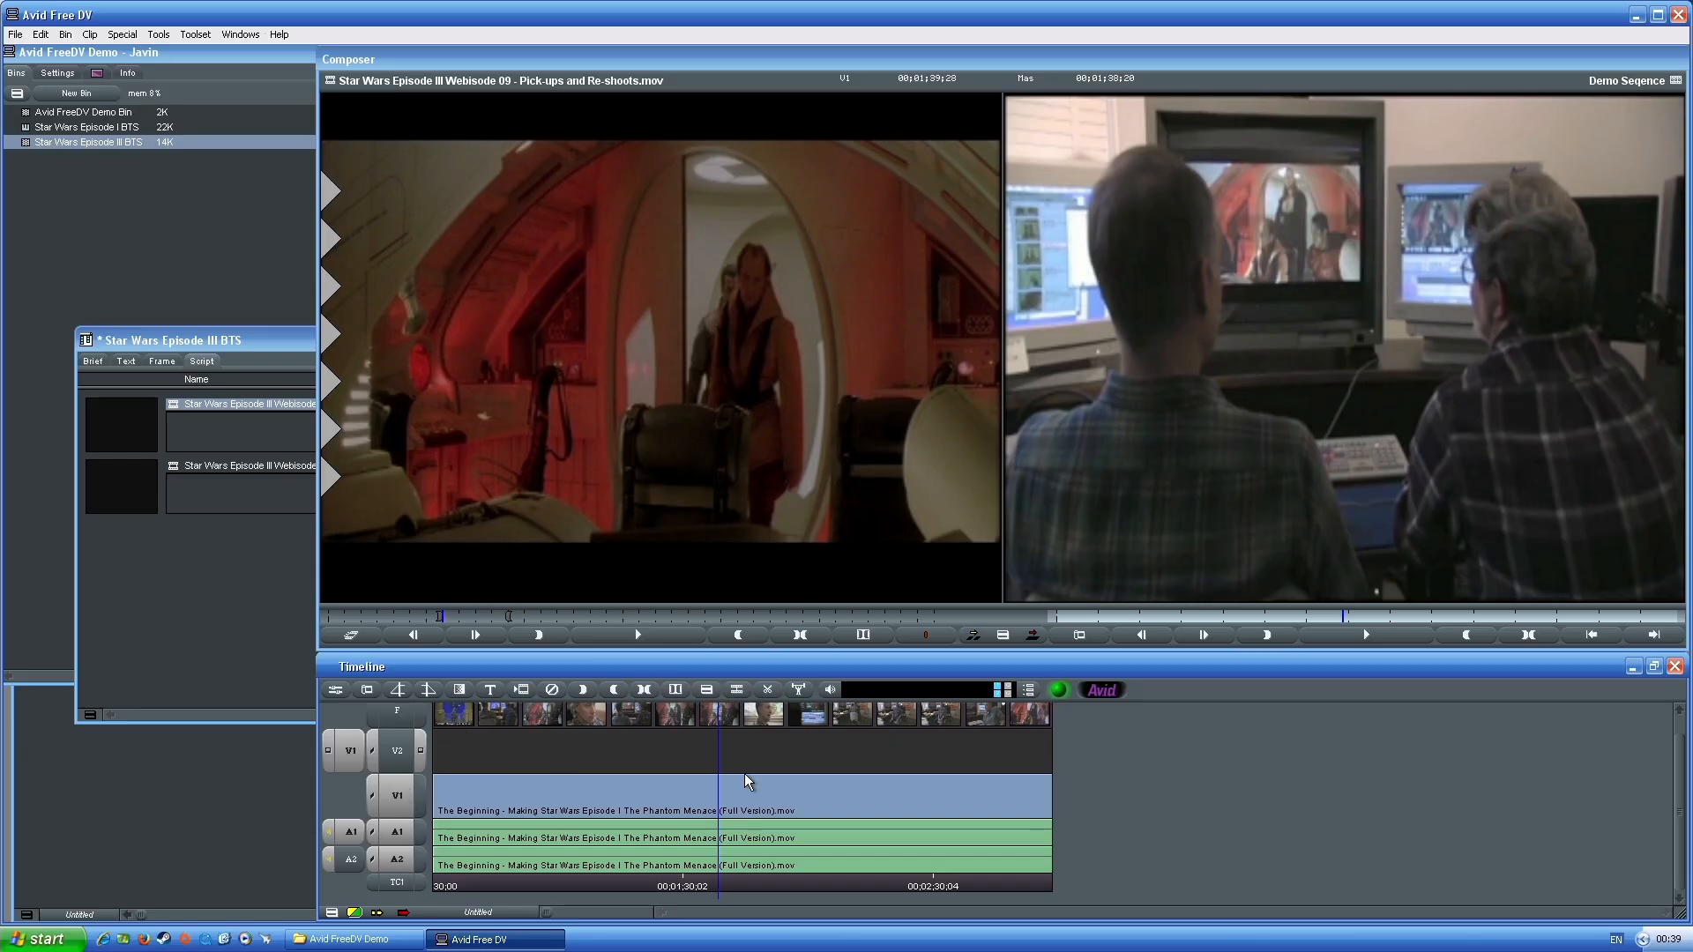
pyautogui.click(735, 690)
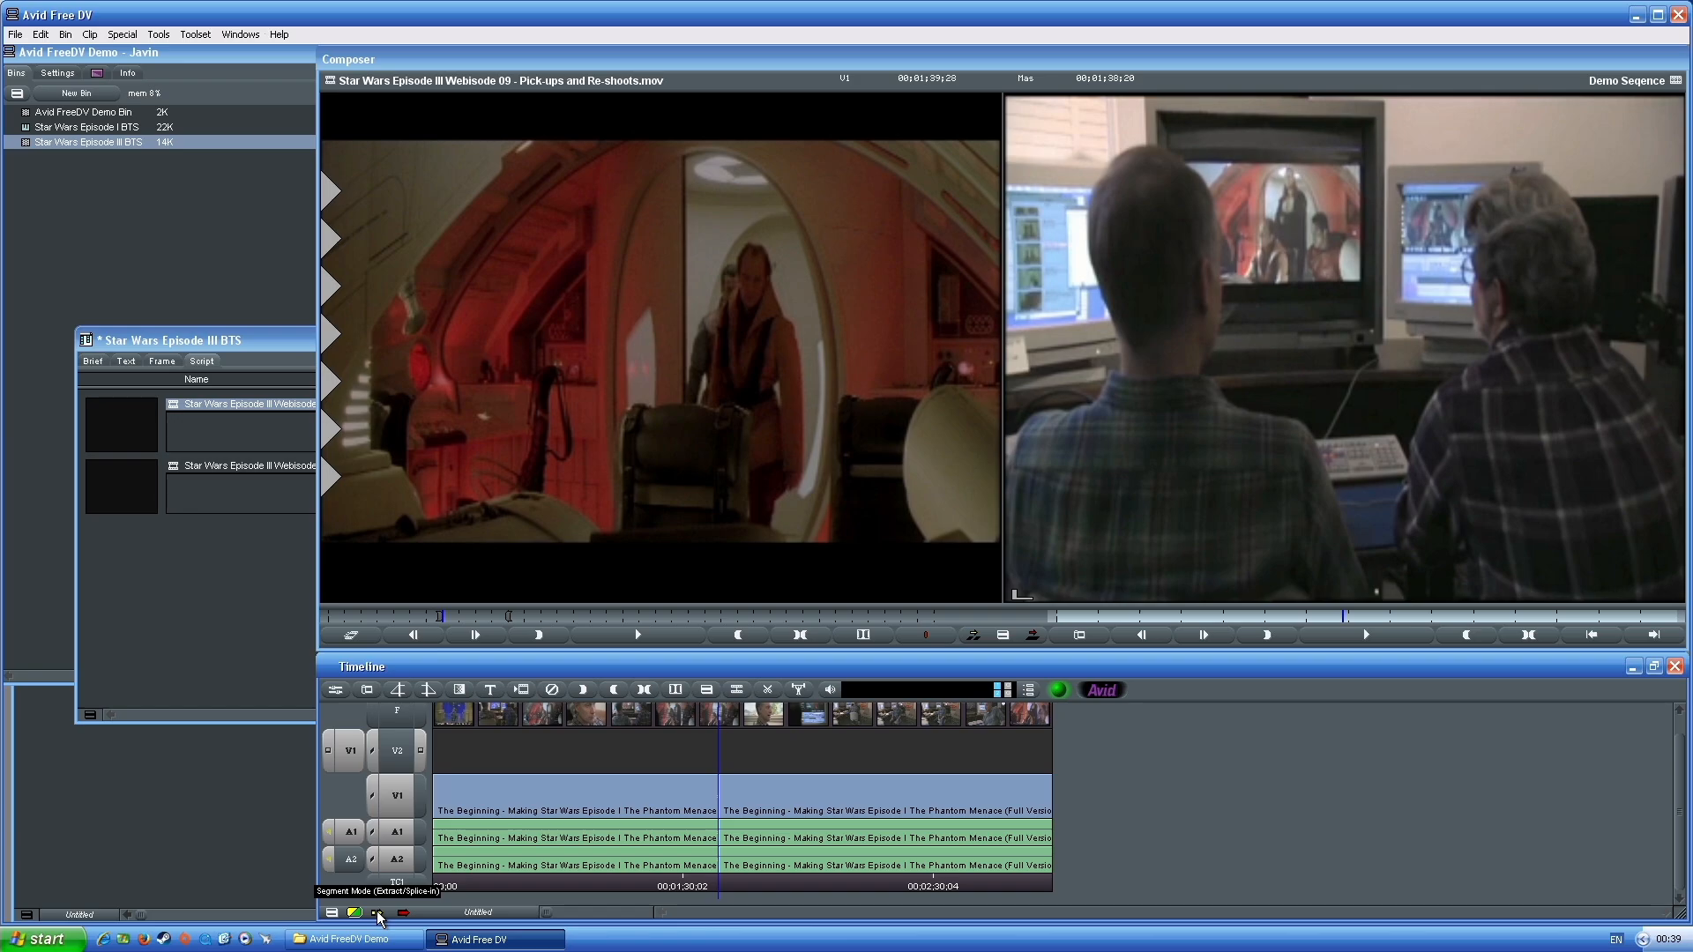
# Select the second segment's video and audio in Lift/Overwrite segment mode, leave the mode, and park the playhead at 00;02;20;10
pyautogui.click(405, 915)
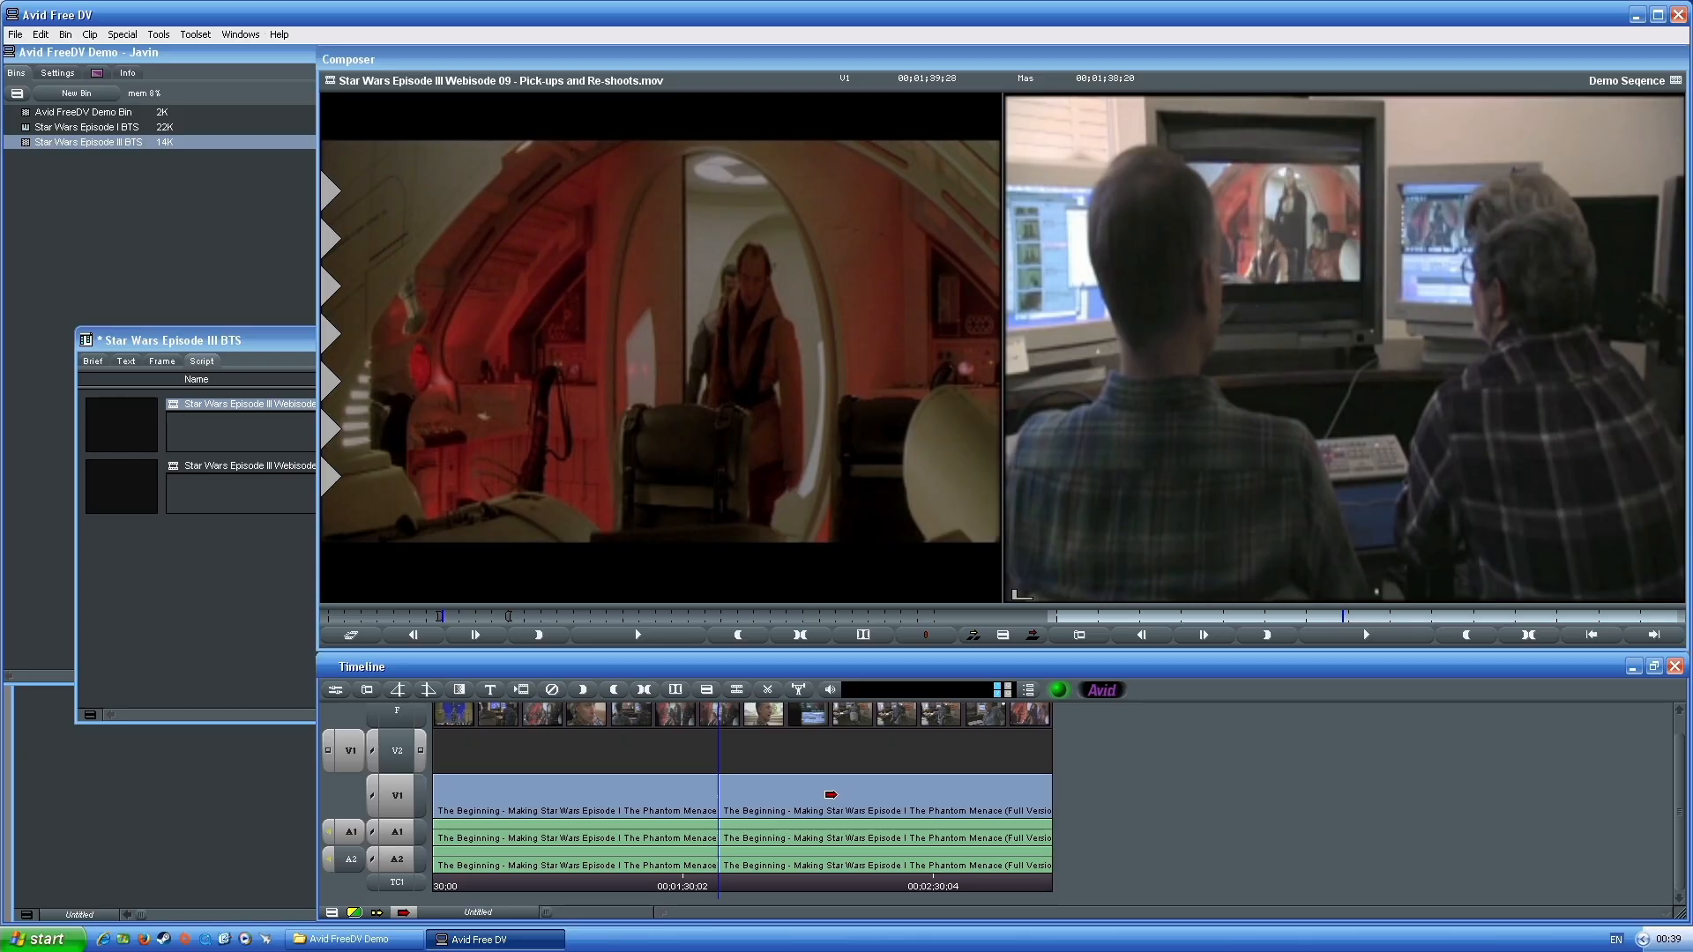
pyautogui.click(831, 794)
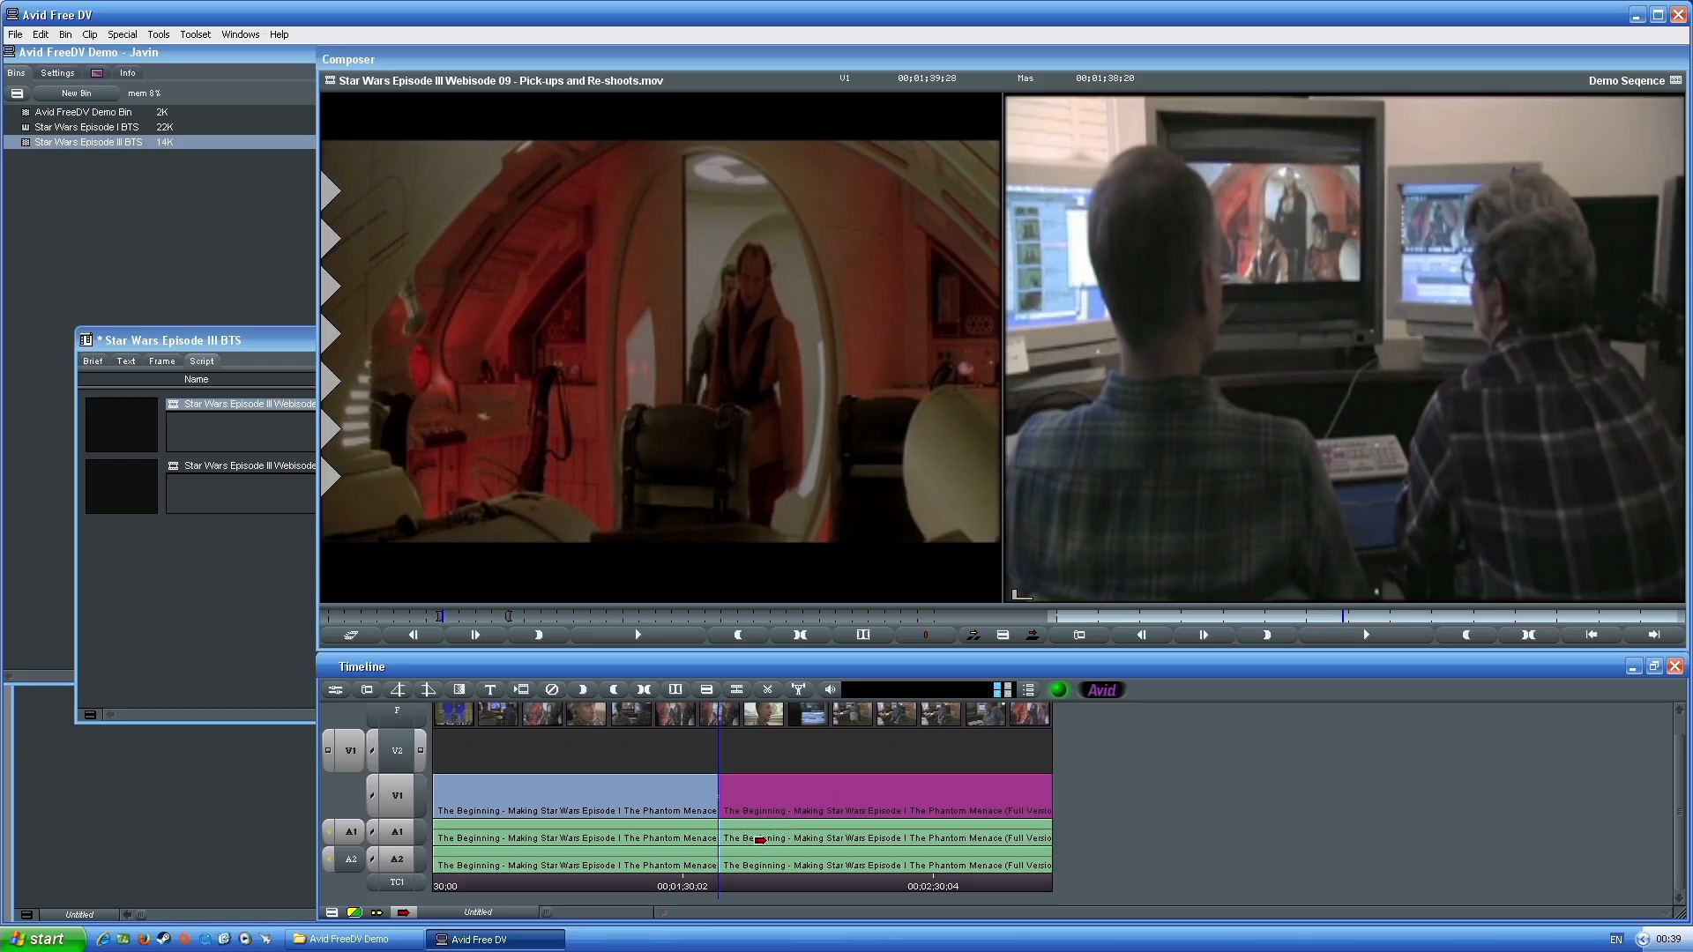
pyautogui.keyDown('shift'); pyautogui.click(836, 840); pyautogui.keyUp('shift')
pyautogui.keyDown('shift'); pyautogui.click(826, 857); pyautogui.keyUp('shift')
pyautogui.click(403, 913)
pyautogui.moveTo(982, 777); pyautogui.dragTo(893, 792)
# Reselect the second segment's video and audio in Lift/Overwrite segment mode, shift it along the timeline, and undo the move
pyautogui.click(403, 913)
pyautogui.click(790, 791)
pyautogui.keyDown('shift'); pyautogui.click(779, 836); pyautogui.keyUp('shift')
pyautogui.keyDown('shift'); pyautogui.click(767, 861); pyautogui.keyUp('shift')
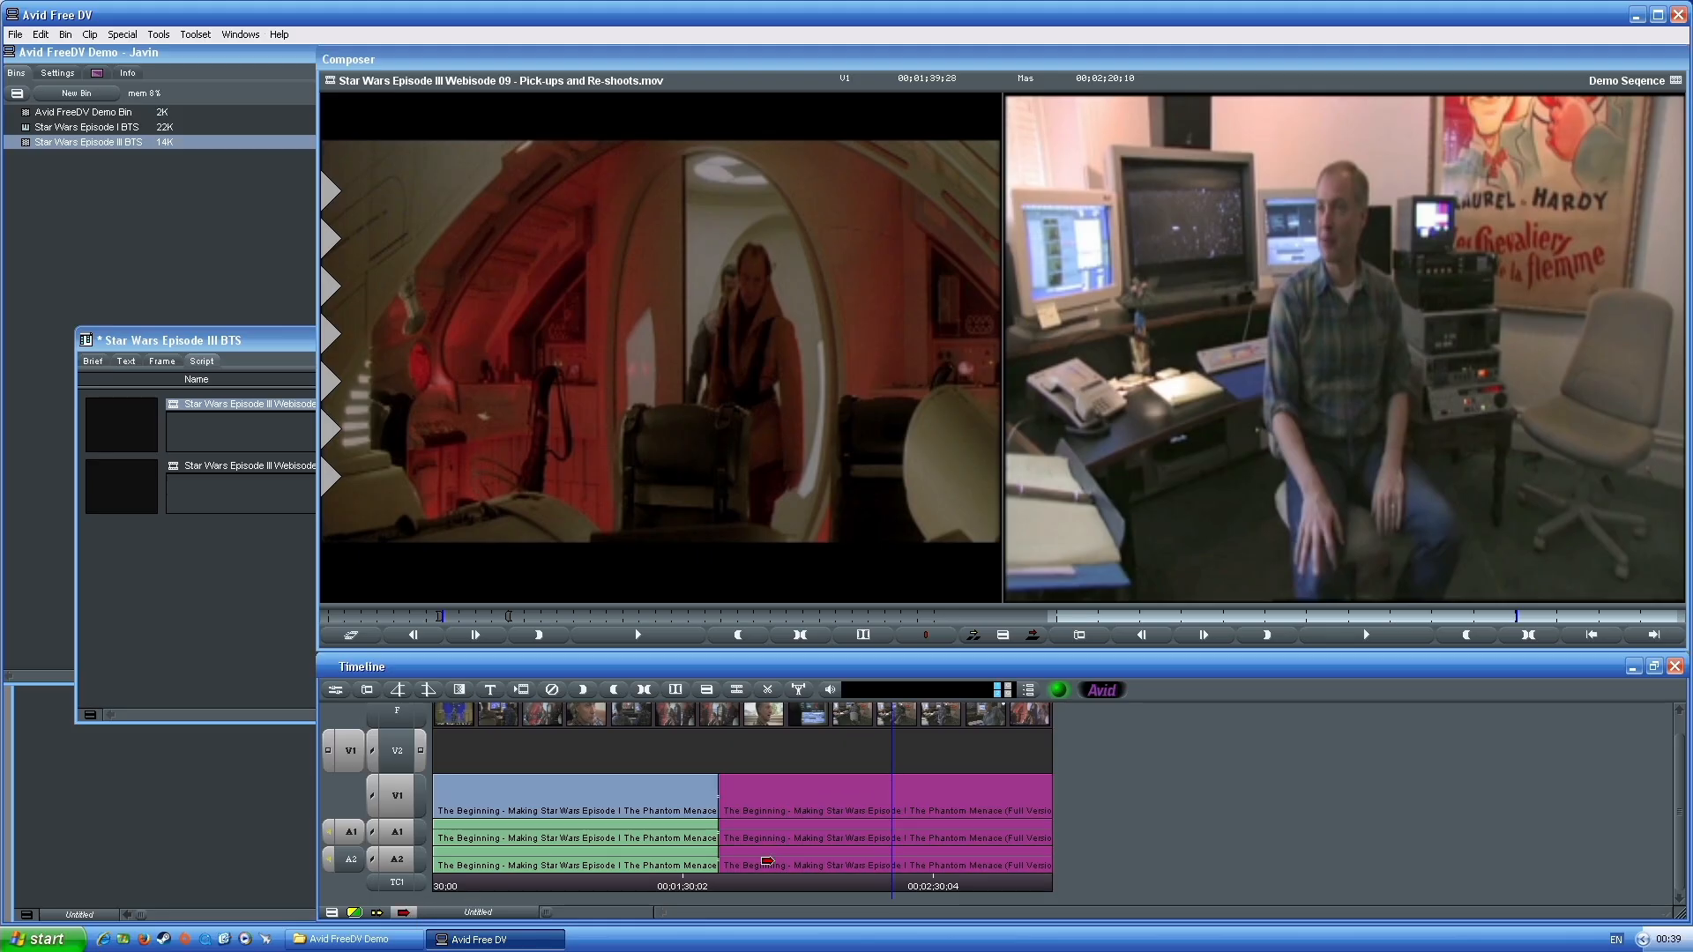
pyautogui.moveTo(762, 794); pyautogui.dragTo(967, 791)
pyautogui.hotkey('ctrl', 'z')
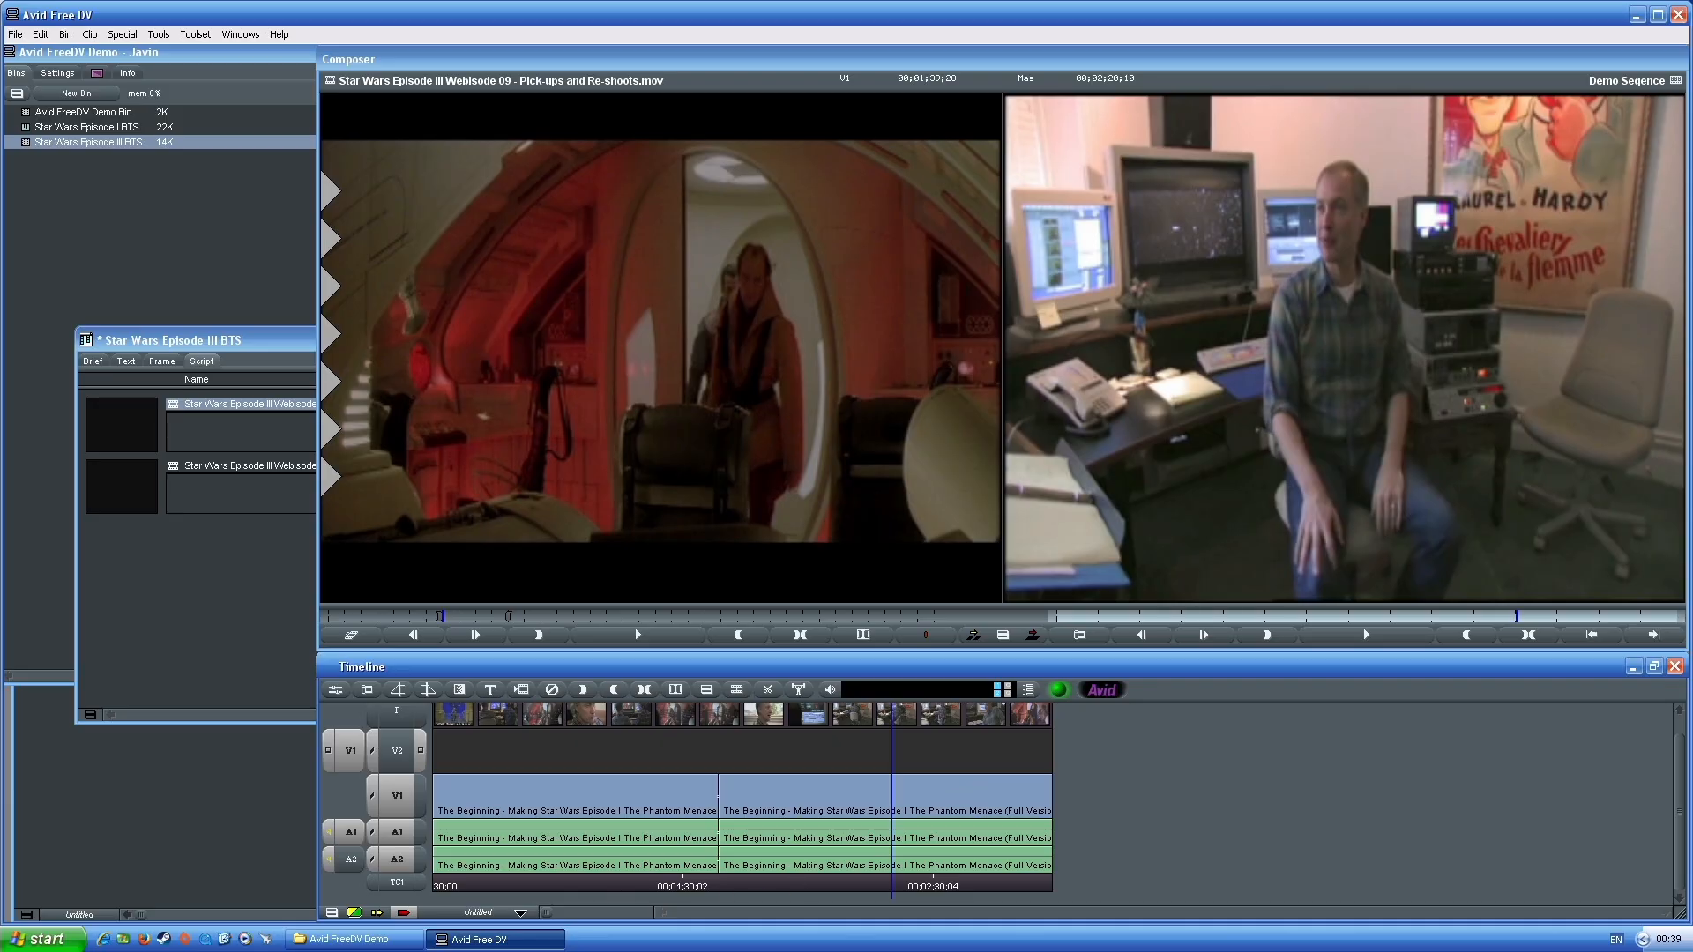
pyautogui.click(376, 915)
pyautogui.click(774, 785)
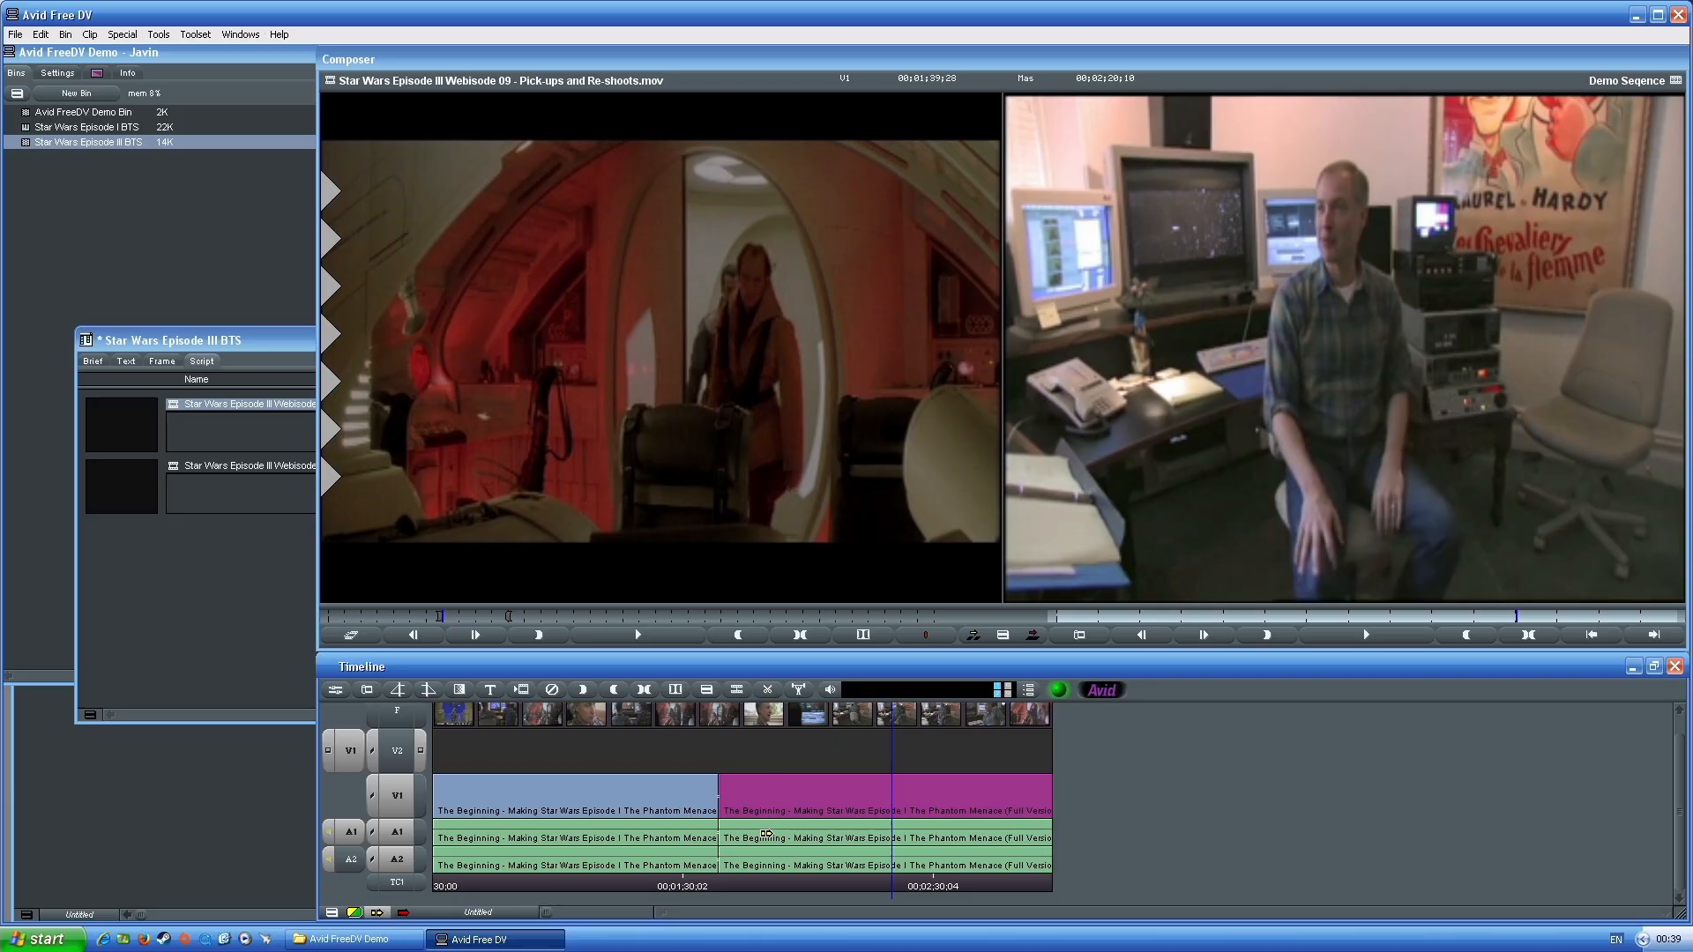
pyautogui.keyDown('shift'); pyautogui.click(765, 834); pyautogui.keyUp('shift')
pyautogui.keyDown('shift'); pyautogui.click(763, 865); pyautogui.keyUp('shift')
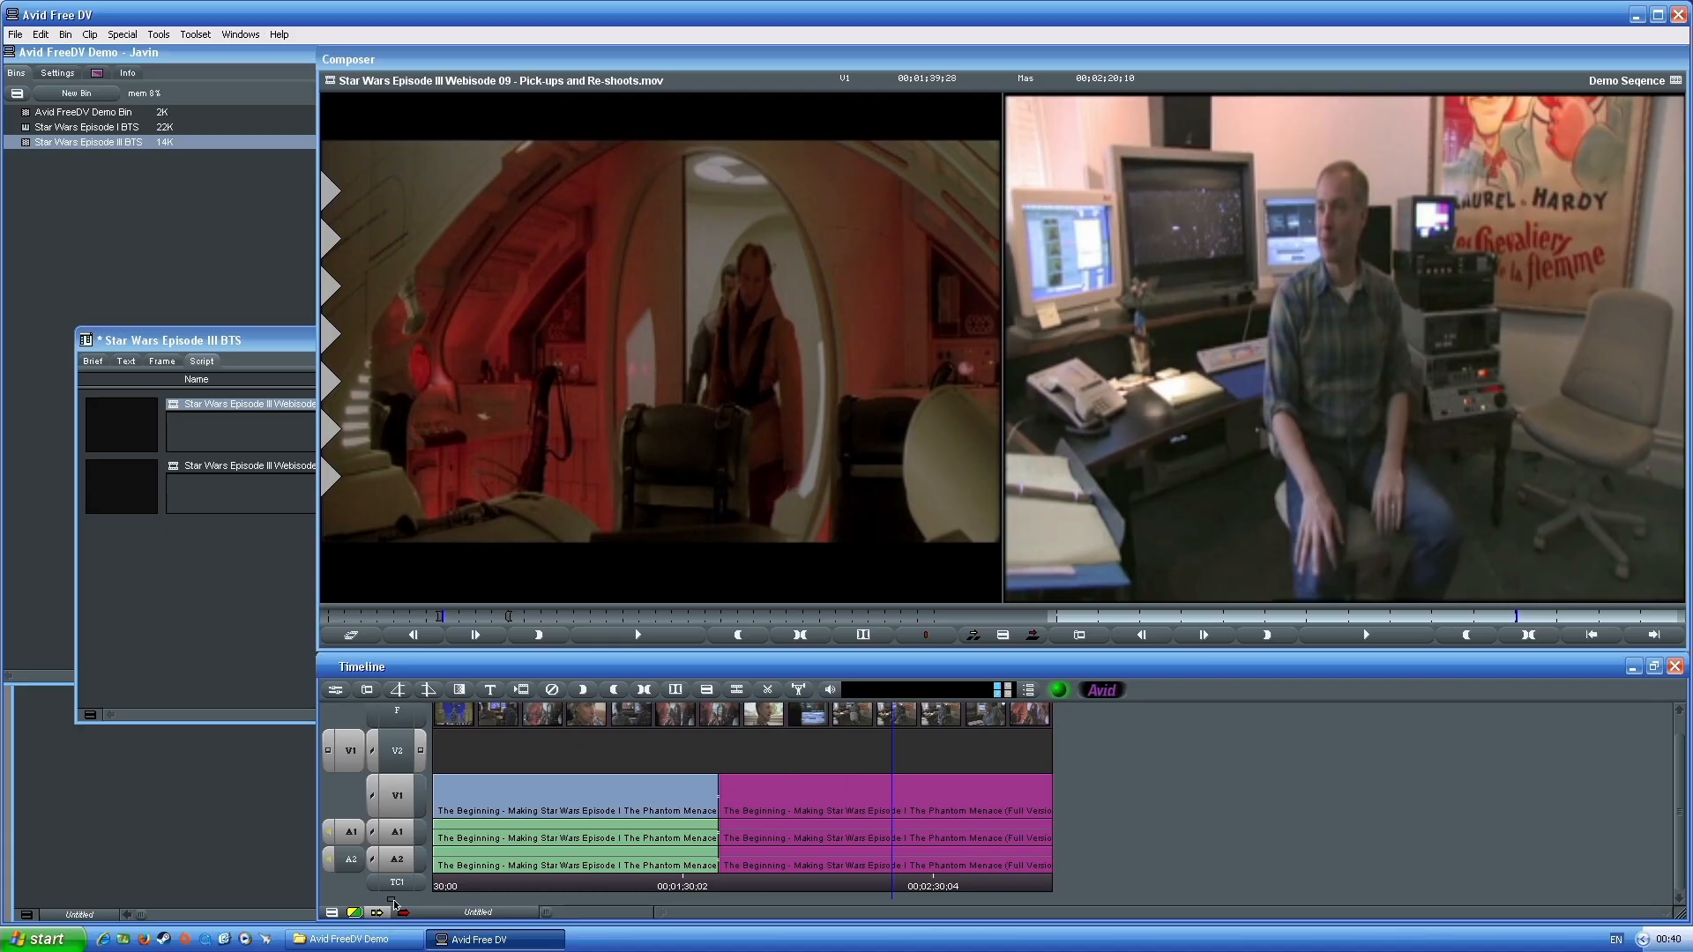
# Try moving the first segment past the second and the second to the start in Lift/Overwrite segment mode, and undo both moves
pyautogui.click(633, 804)
pyautogui.keyDown('shift'); pyautogui.click(628, 838); pyautogui.keyUp('shift')
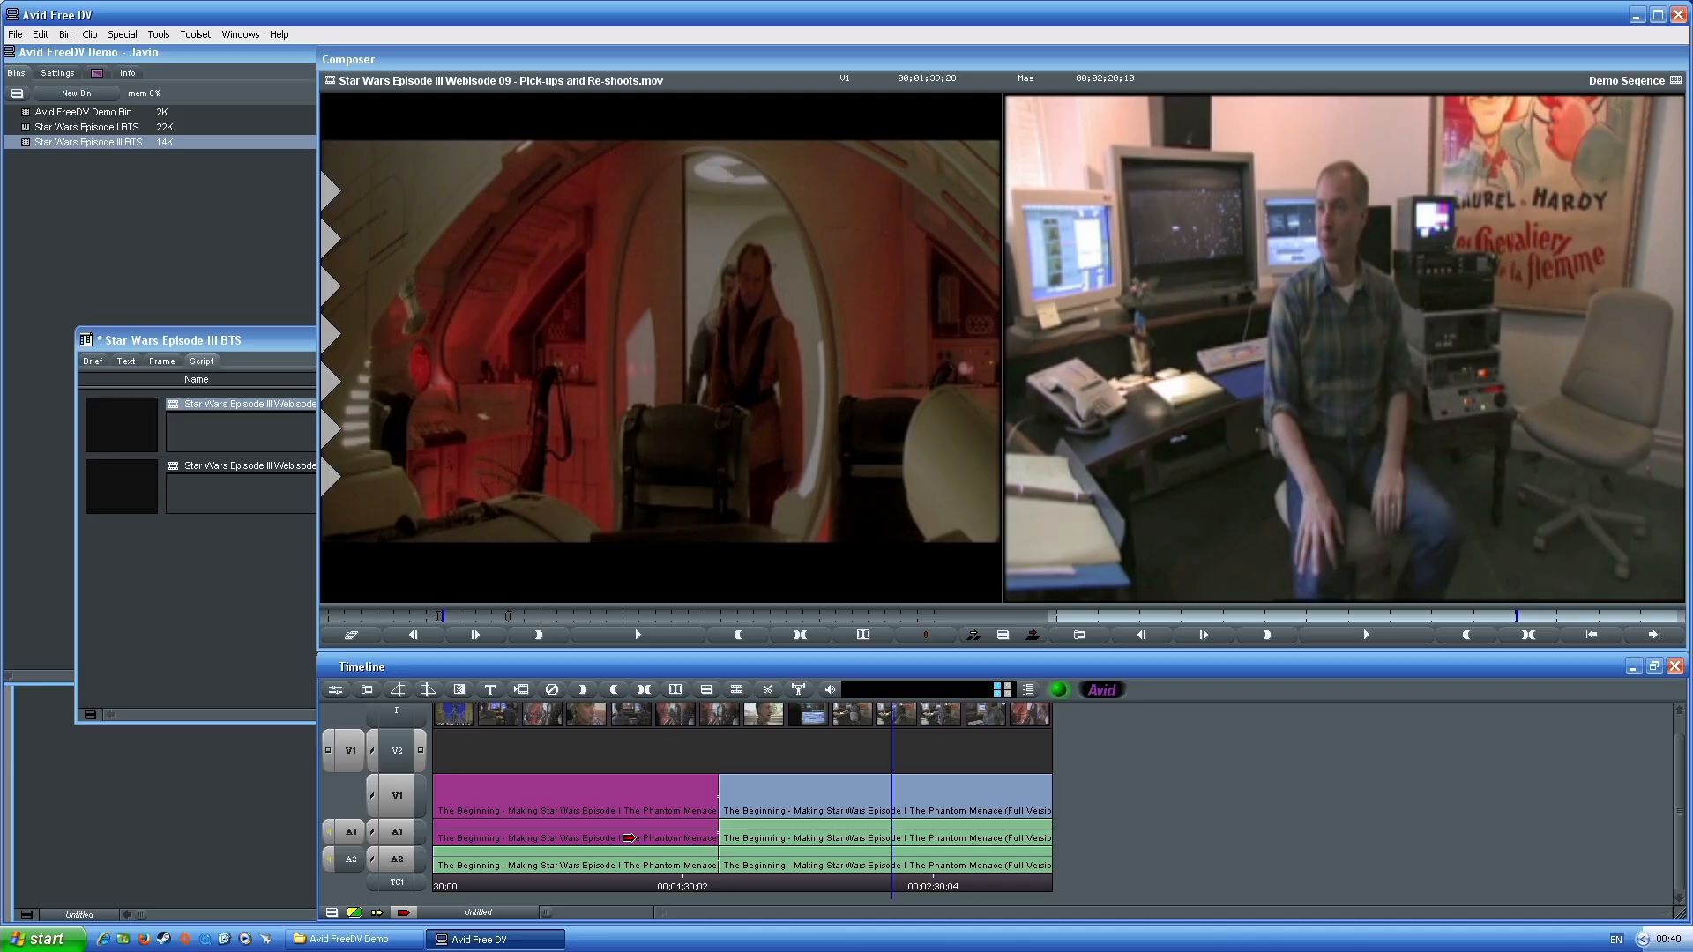
pyautogui.keyDown('shift'); pyautogui.click(605, 863); pyautogui.keyUp('shift')
pyautogui.moveTo(492, 791); pyautogui.dragTo(1112, 789)
pyautogui.moveTo(647, 754); pyautogui.dragTo(1499, 907)
pyautogui.moveTo(762, 780); pyautogui.dragTo(455, 778)
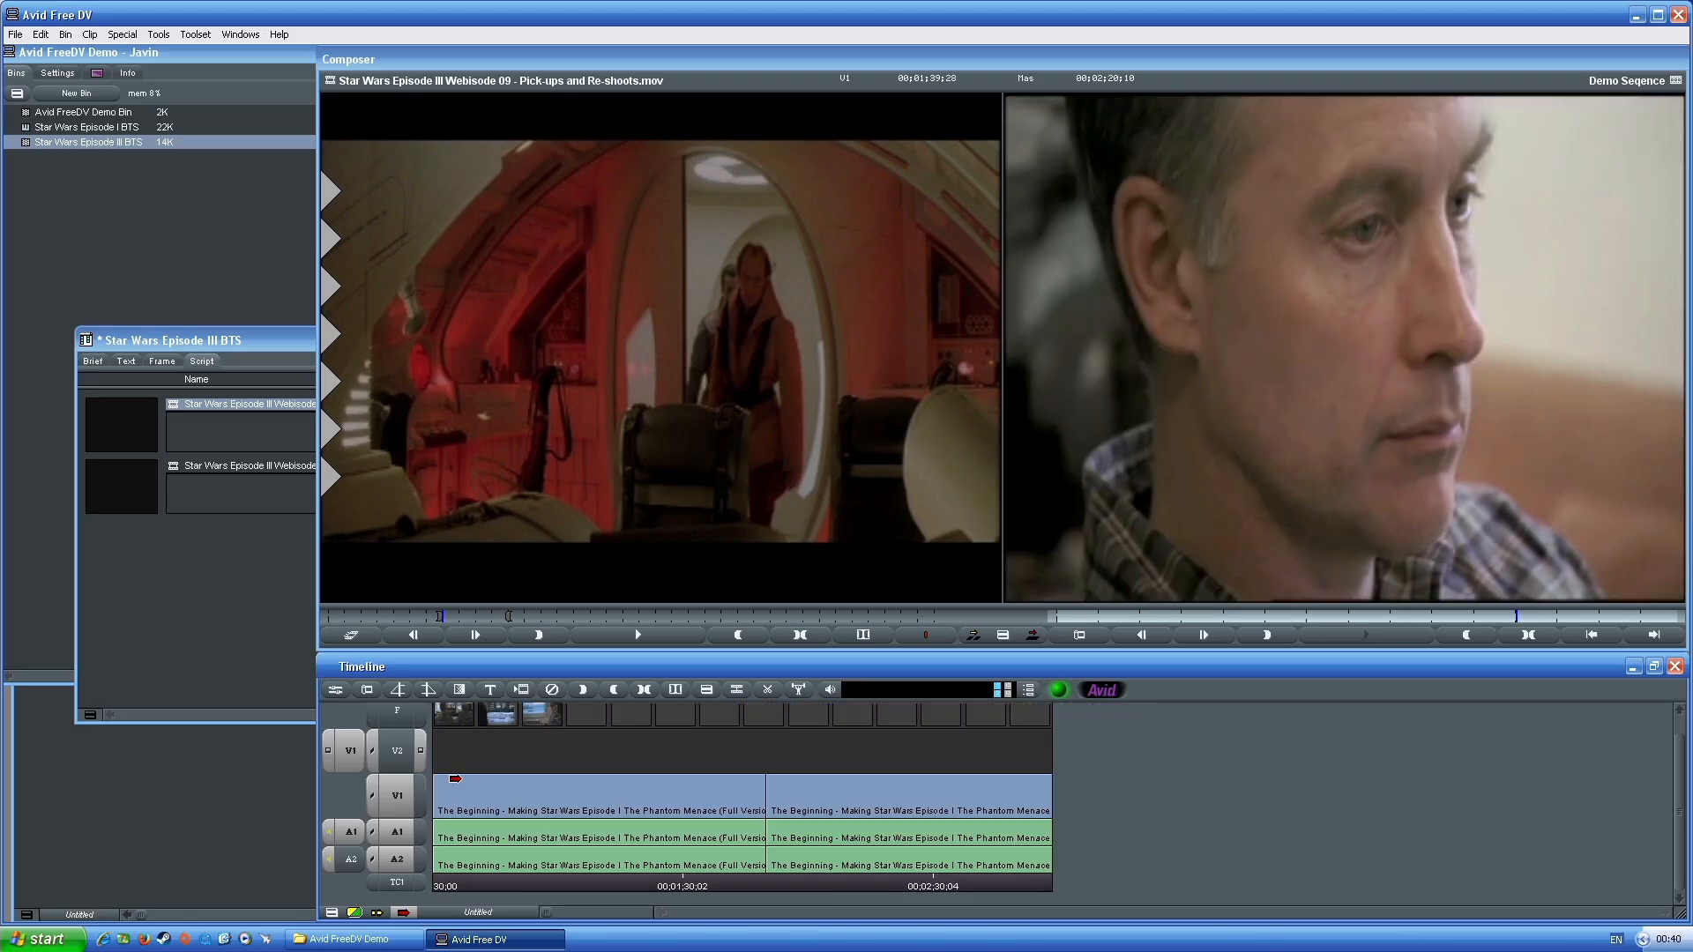
pyautogui.hotkey('ctrl', 'z')
pyautogui.hotkey('ctrl', 'z')
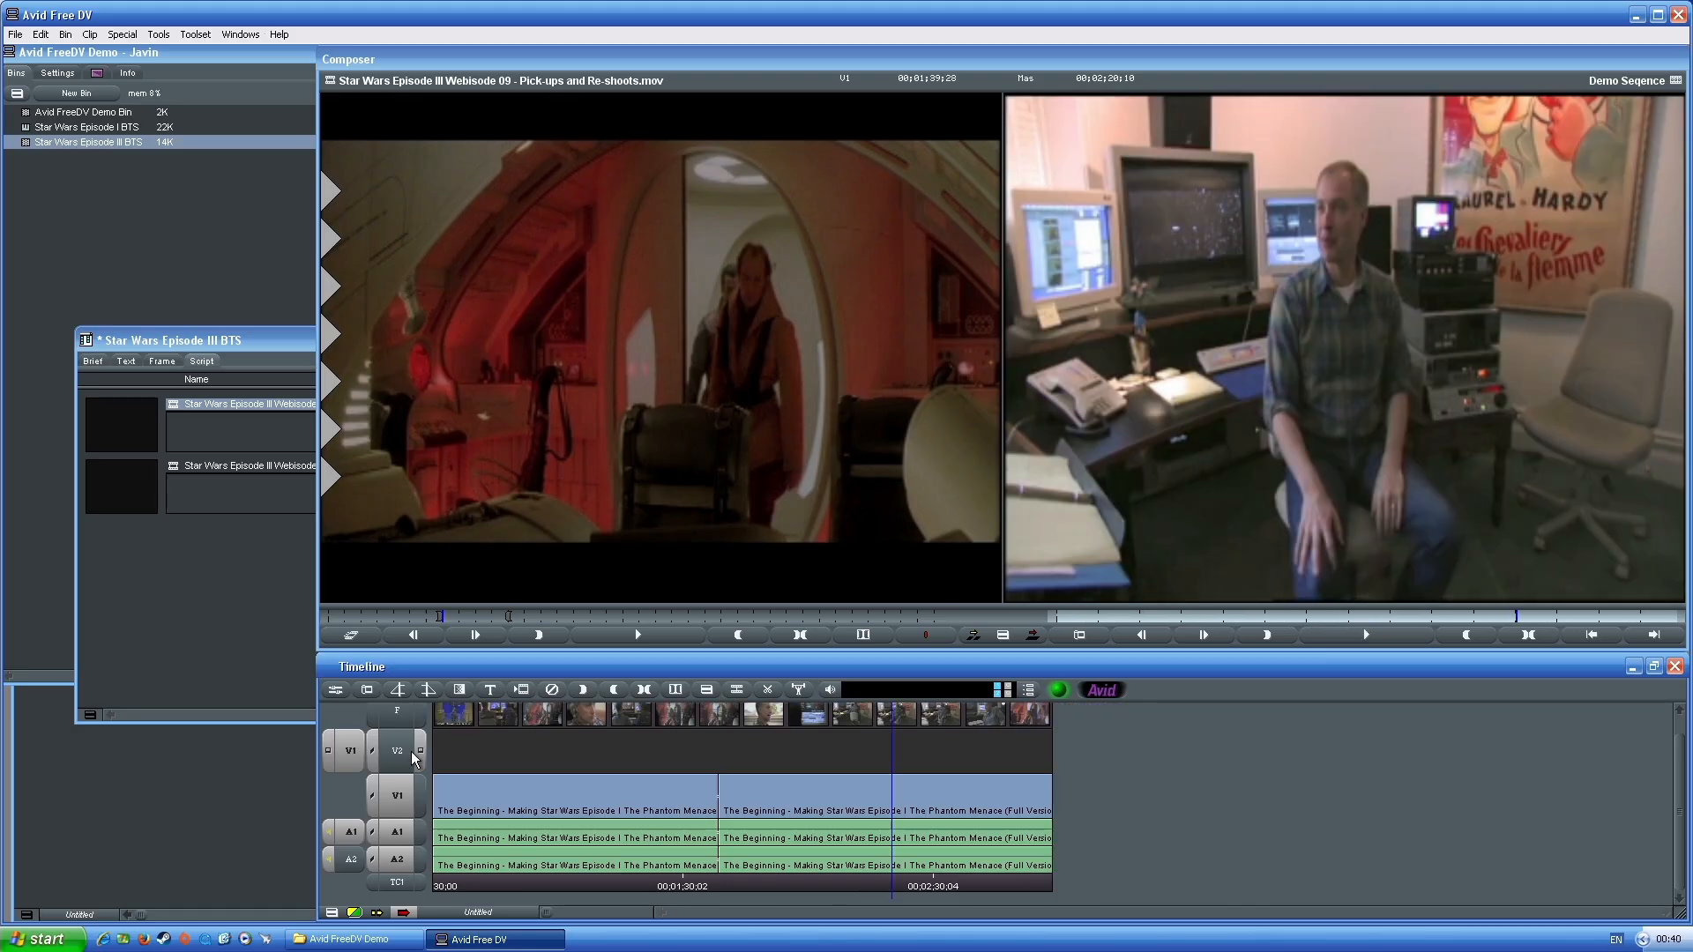
# Move the second segment's video and audio ahead of the first in Extract/Splice-in segment mode, and undo the move
pyautogui.click(376, 913)
pyautogui.click(767, 798)
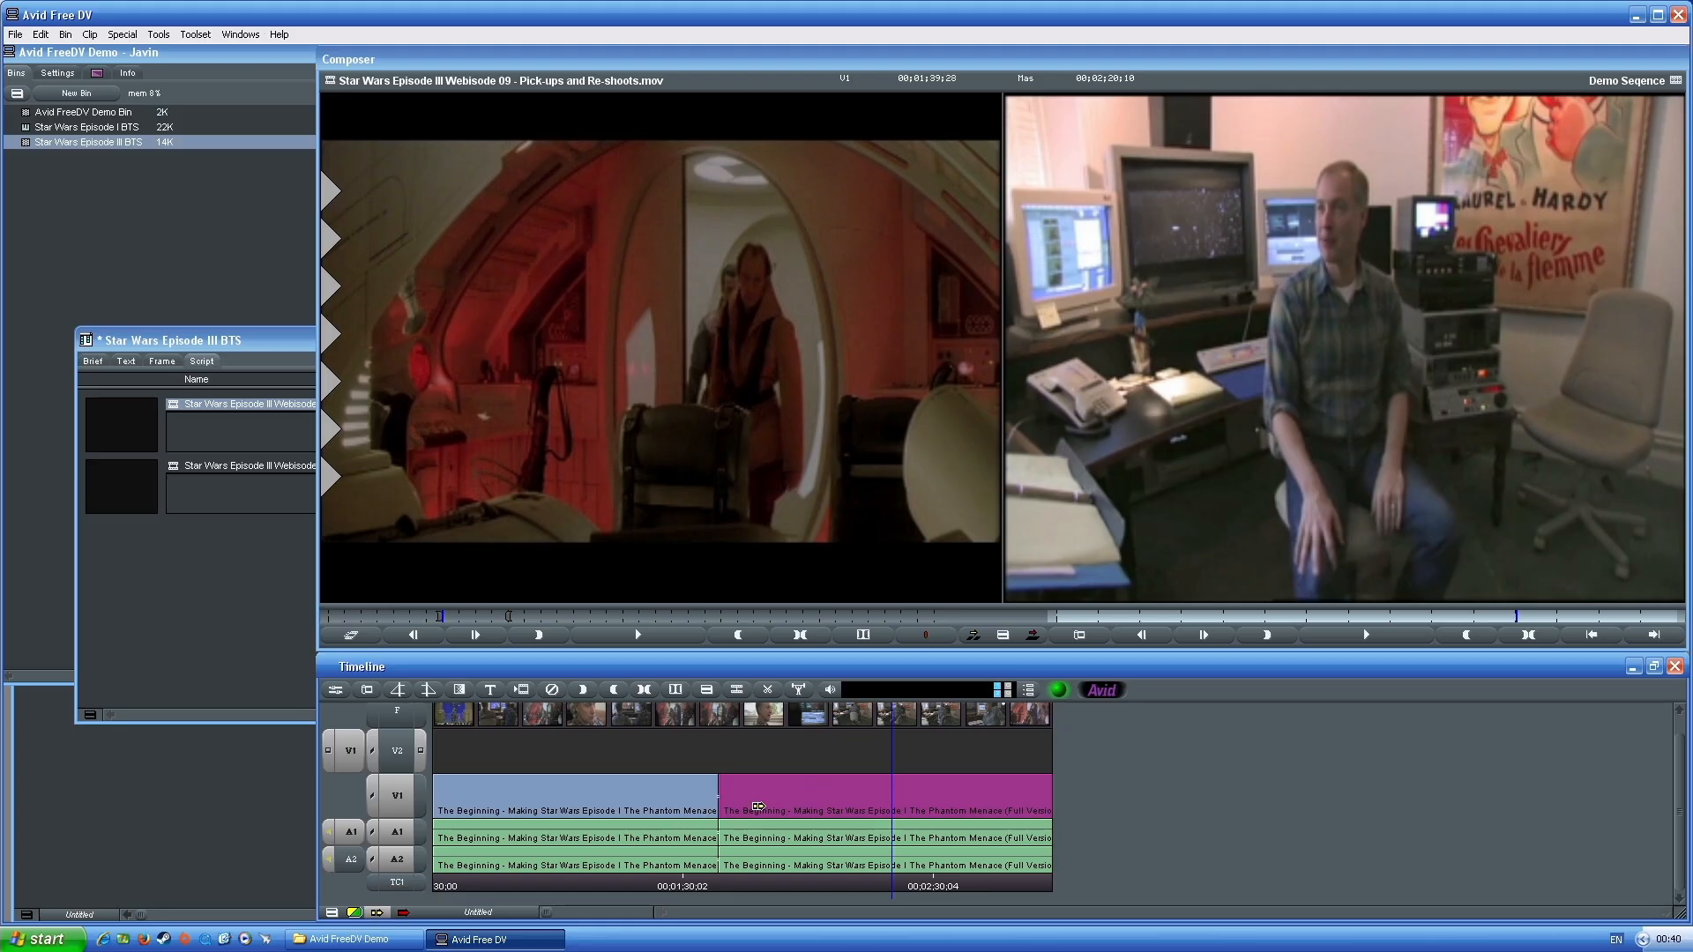
pyautogui.keyDown('shift'); pyautogui.click(751, 836); pyautogui.keyUp('shift')
pyautogui.keyDown('shift'); pyautogui.click(750, 855); pyautogui.keyUp('shift')
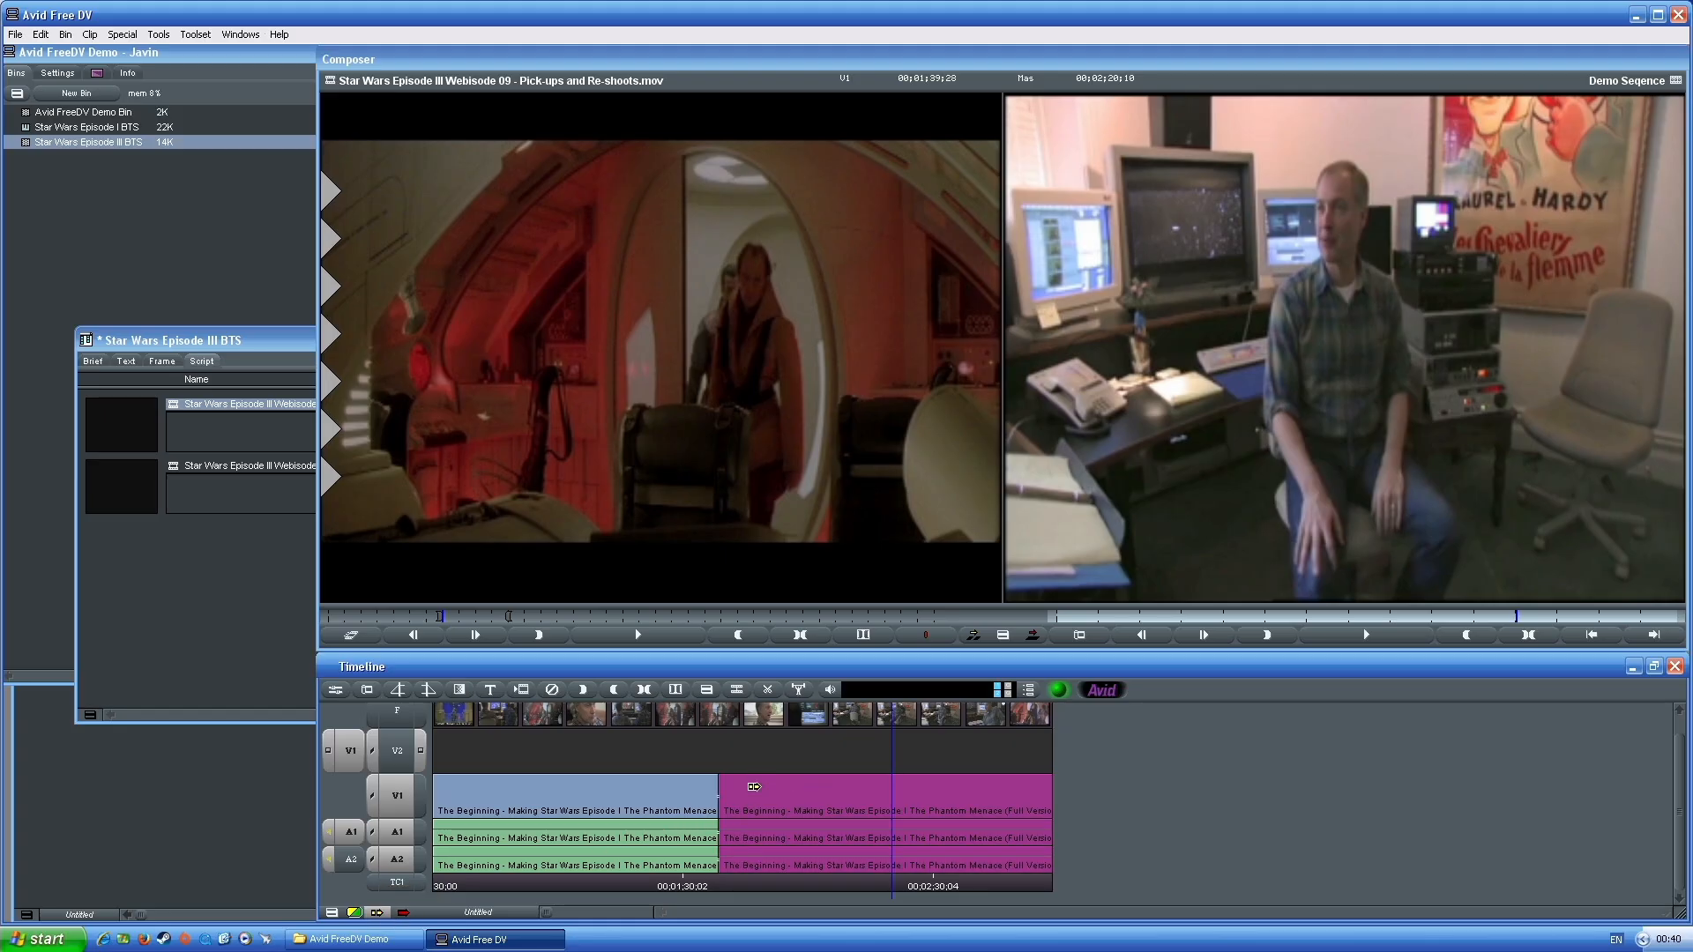
pyautogui.moveTo(754, 787); pyautogui.dragTo(521, 788)
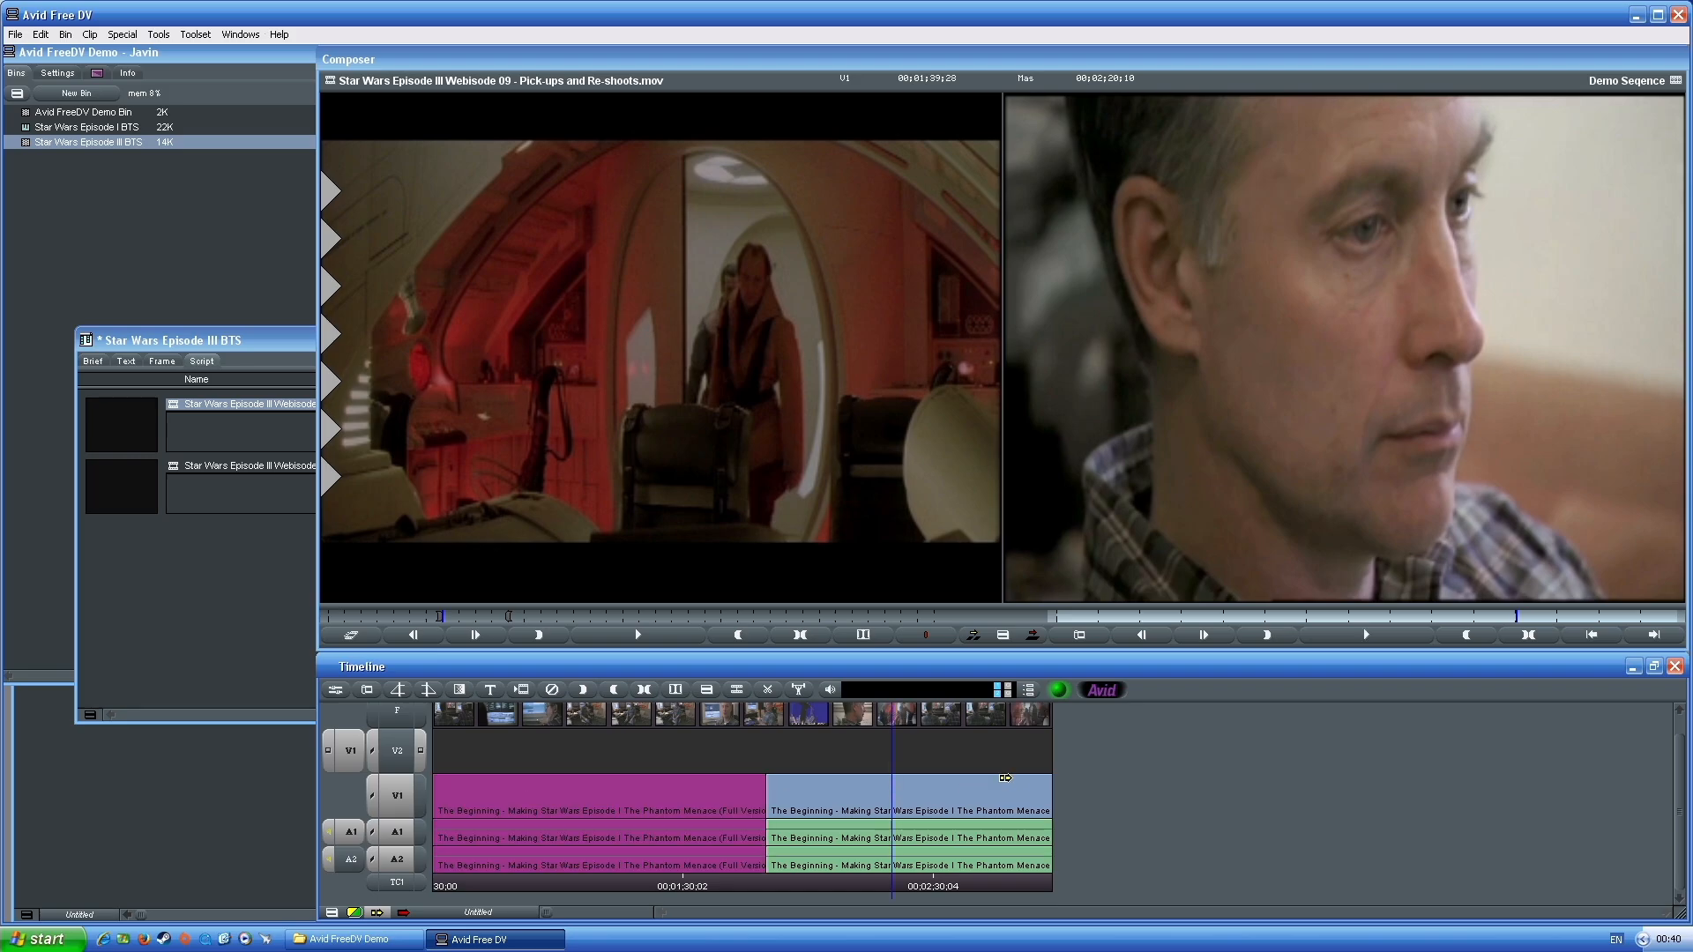
pyautogui.hotkey('ctrl', 'z')
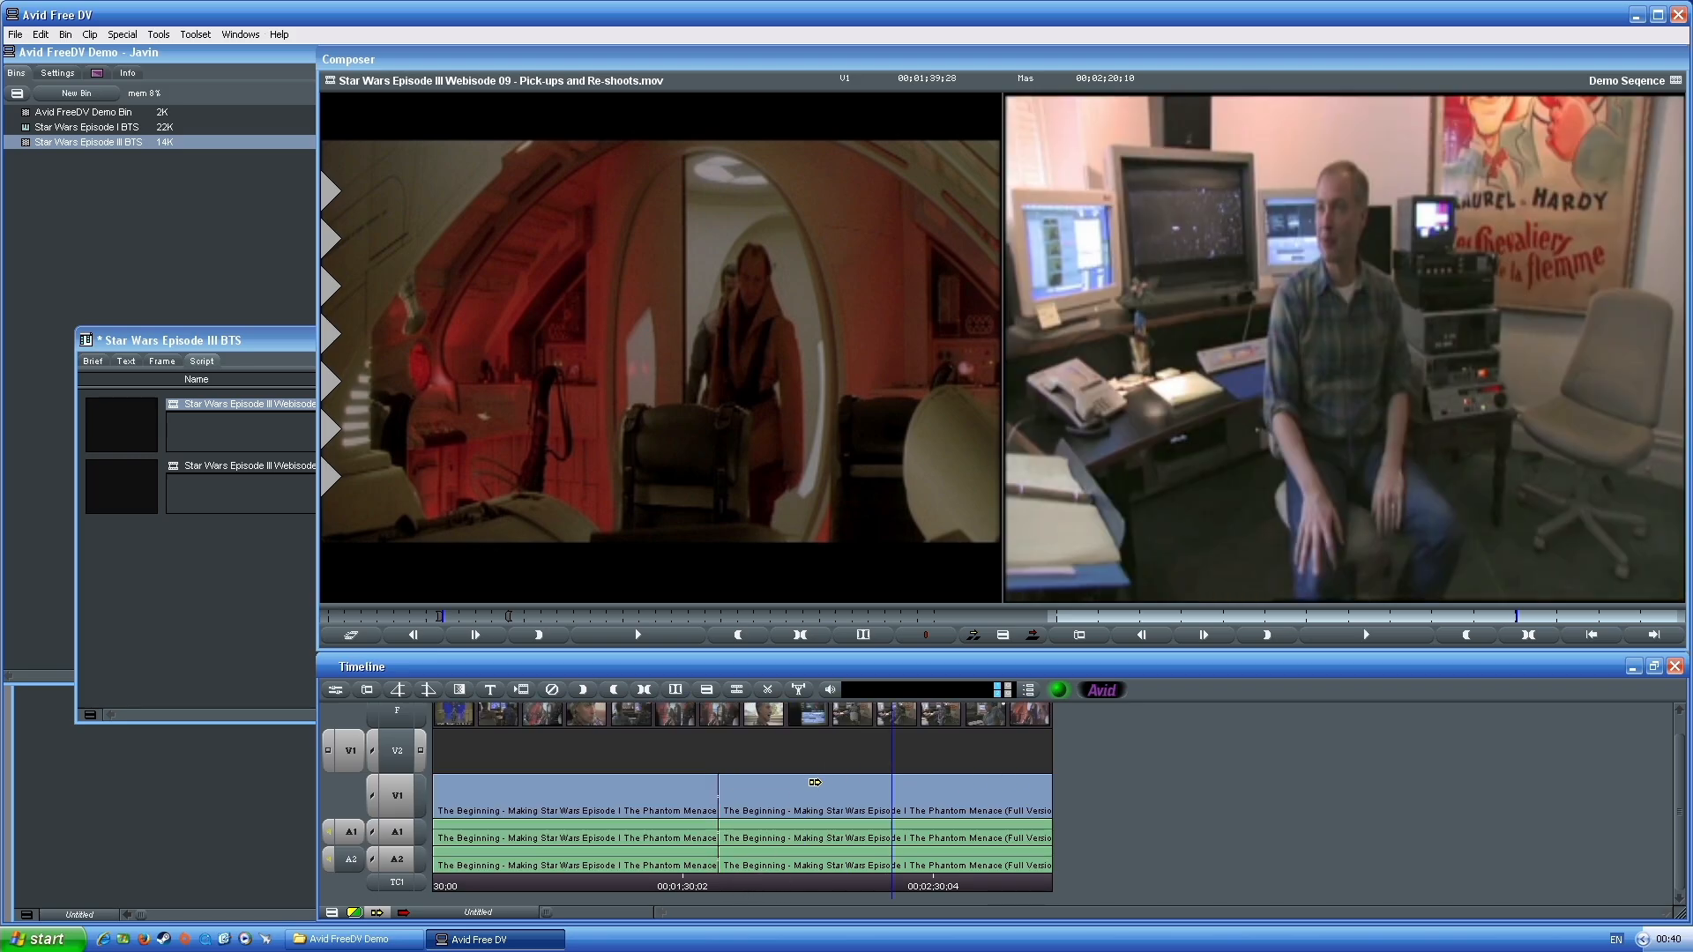
# Swap the order of the two sequence segments and restore their original order
pyautogui.hotkey('ctrl', 'z')
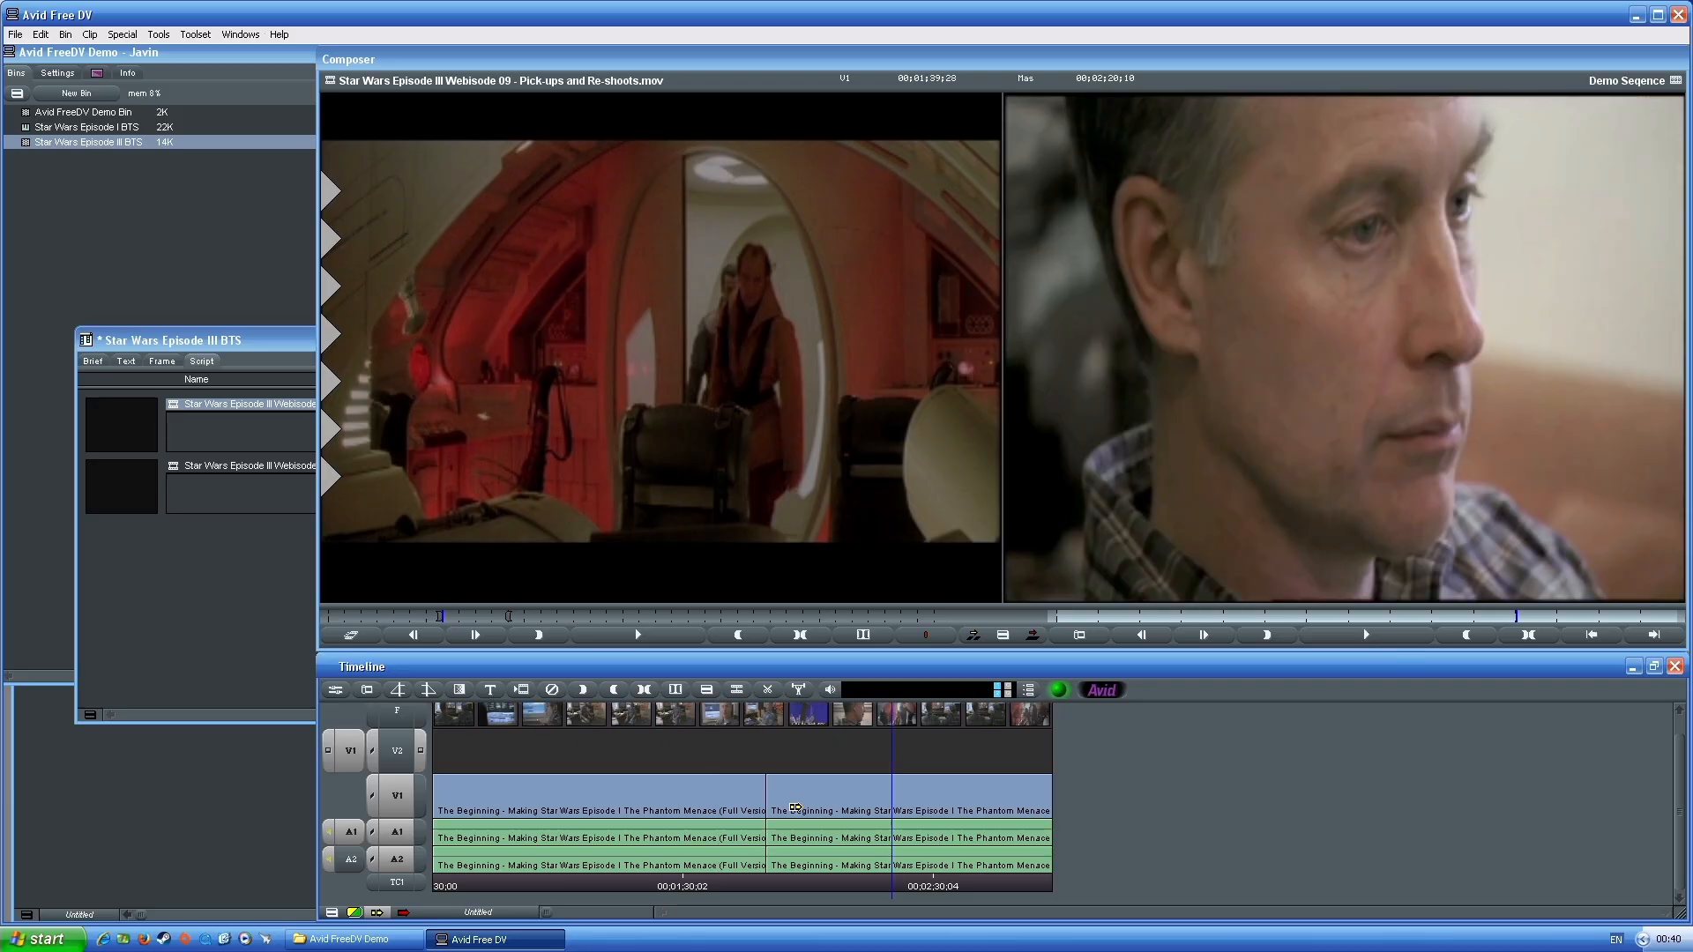
pyautogui.moveTo(744, 886); pyautogui.dragTo(240, 839)
pyautogui.hotkey('ctrl', 'r')
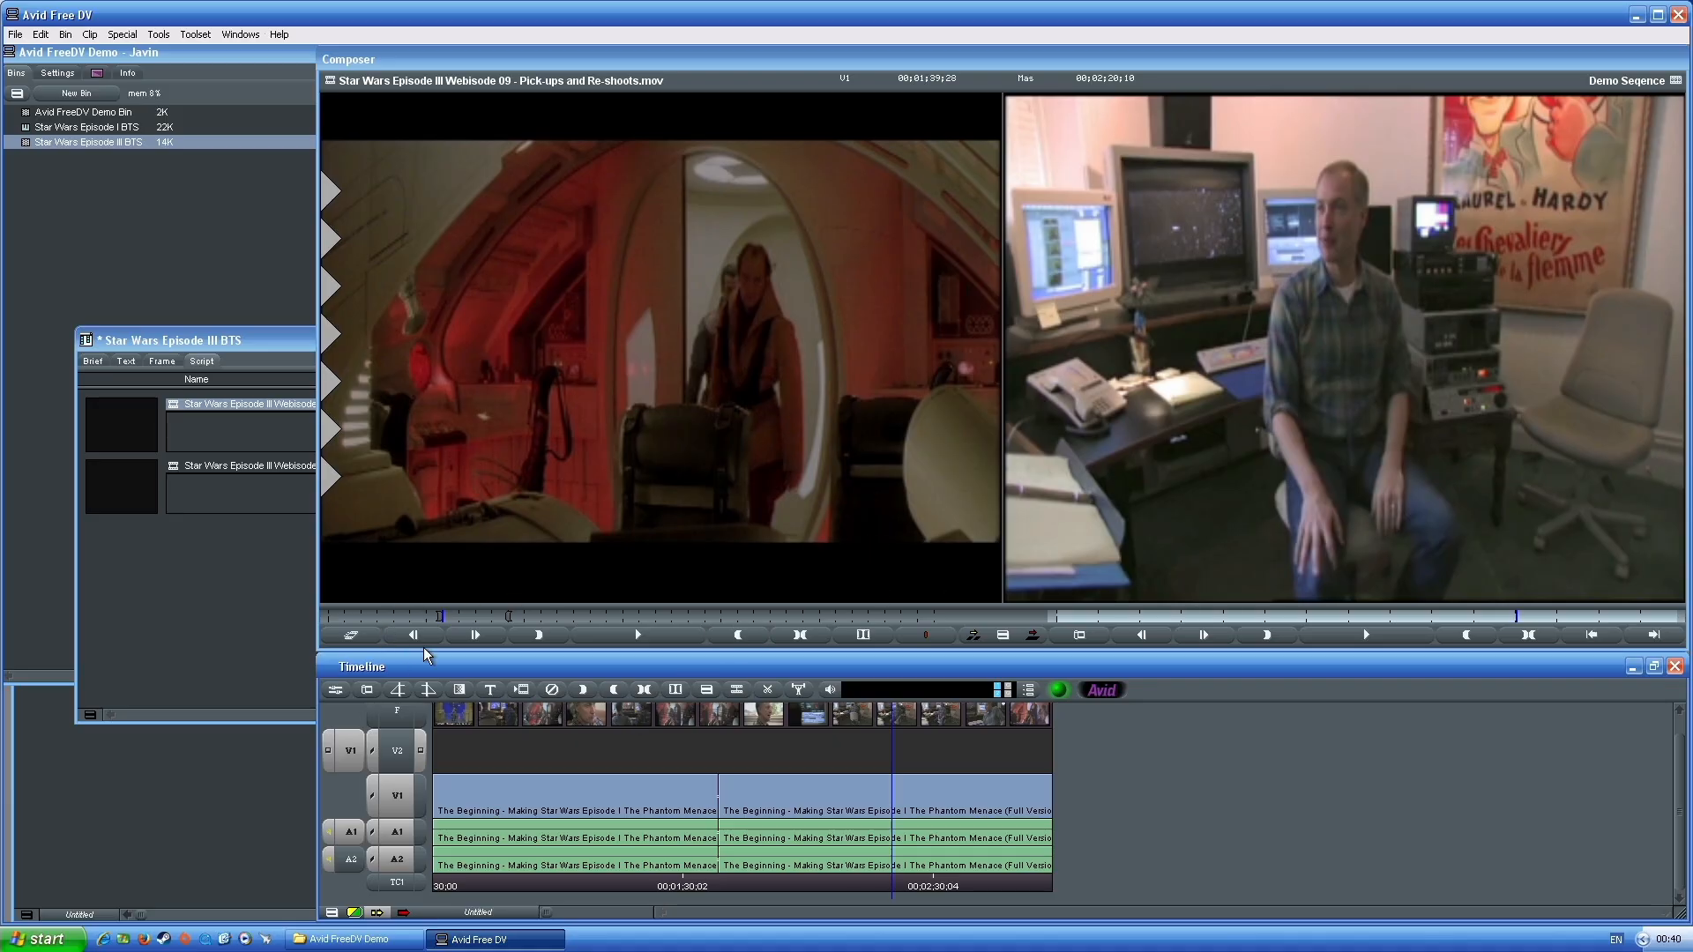
# Look through the Webisode 09 source clip, return to its In point at 00;01;39;28, and clear that In mark
pyautogui.click(471, 618)
pyautogui.moveTo(472, 618); pyautogui.dragTo(480, 618)
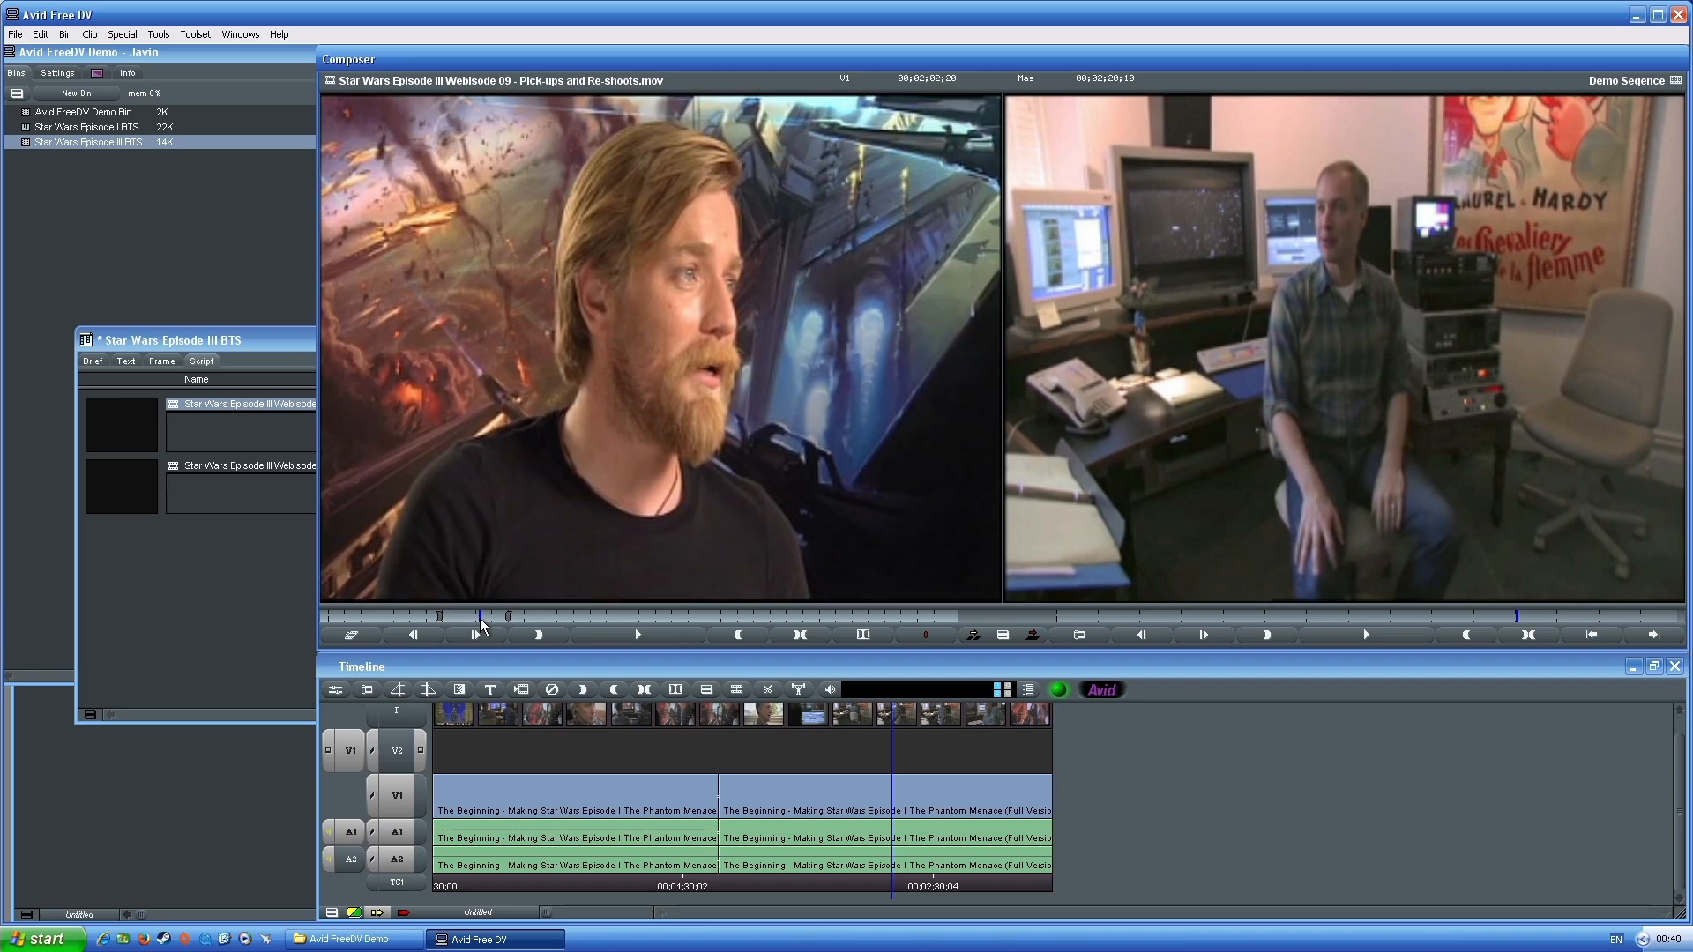
pyautogui.click(425, 619)
pyautogui.moveTo(425, 619); pyautogui.dragTo(471, 611)
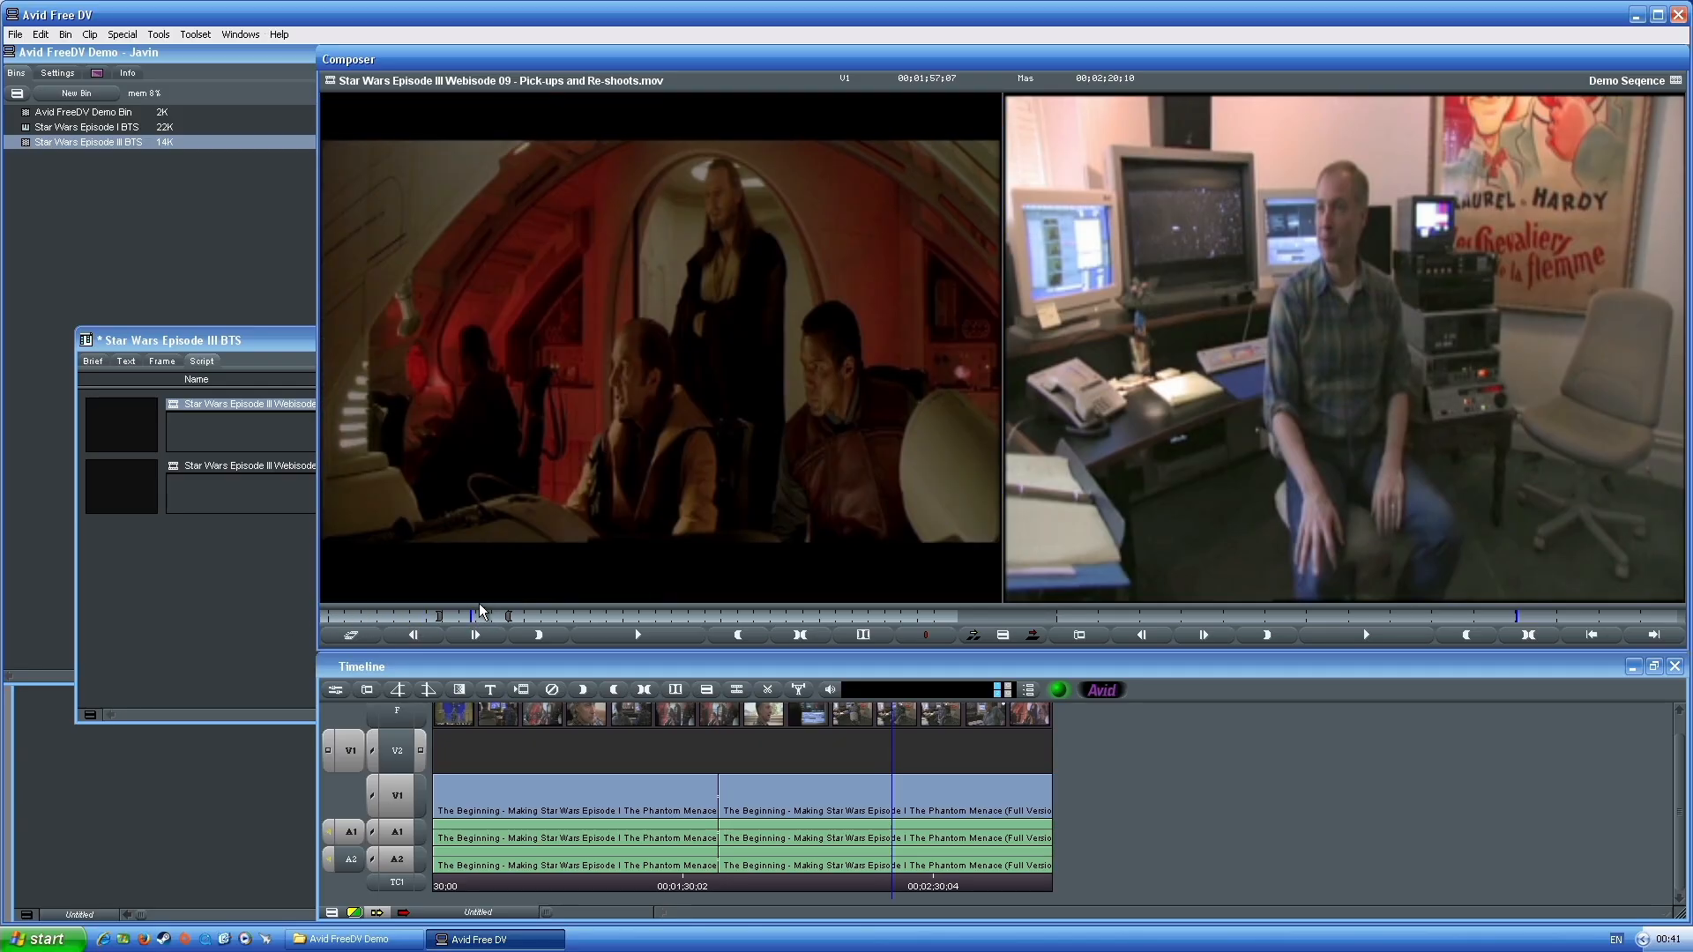
pyautogui.rightClick(466, 603)
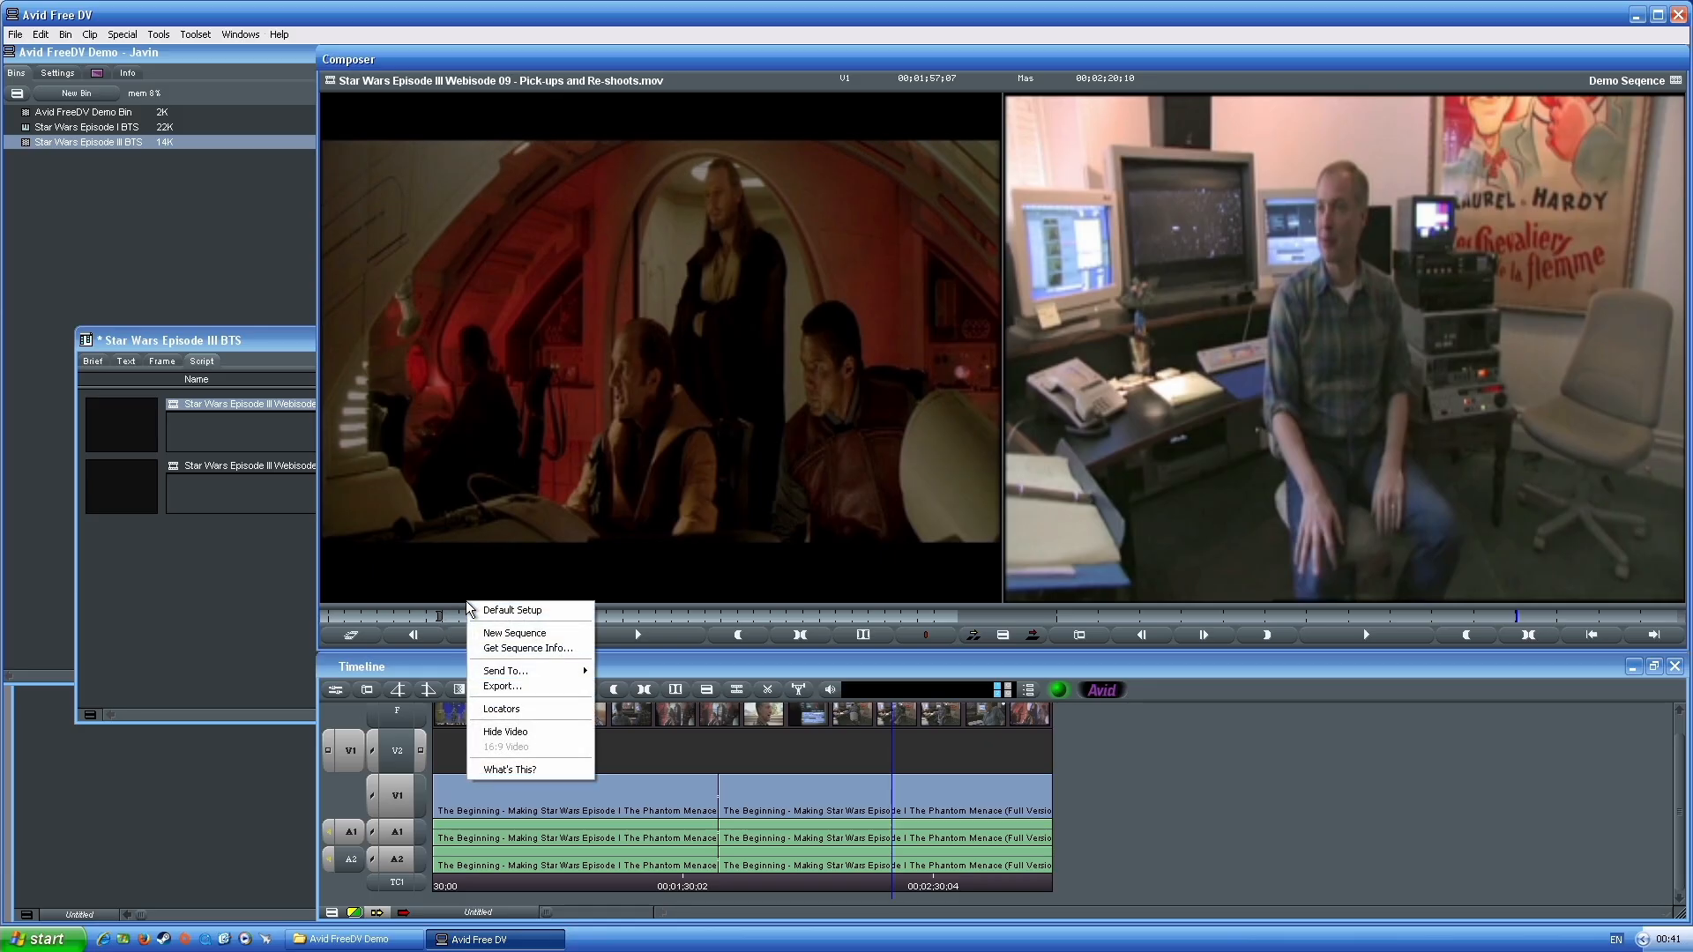
pyautogui.click(467, 618)
pyautogui.moveTo(467, 620); pyautogui.dragTo(466, 622)
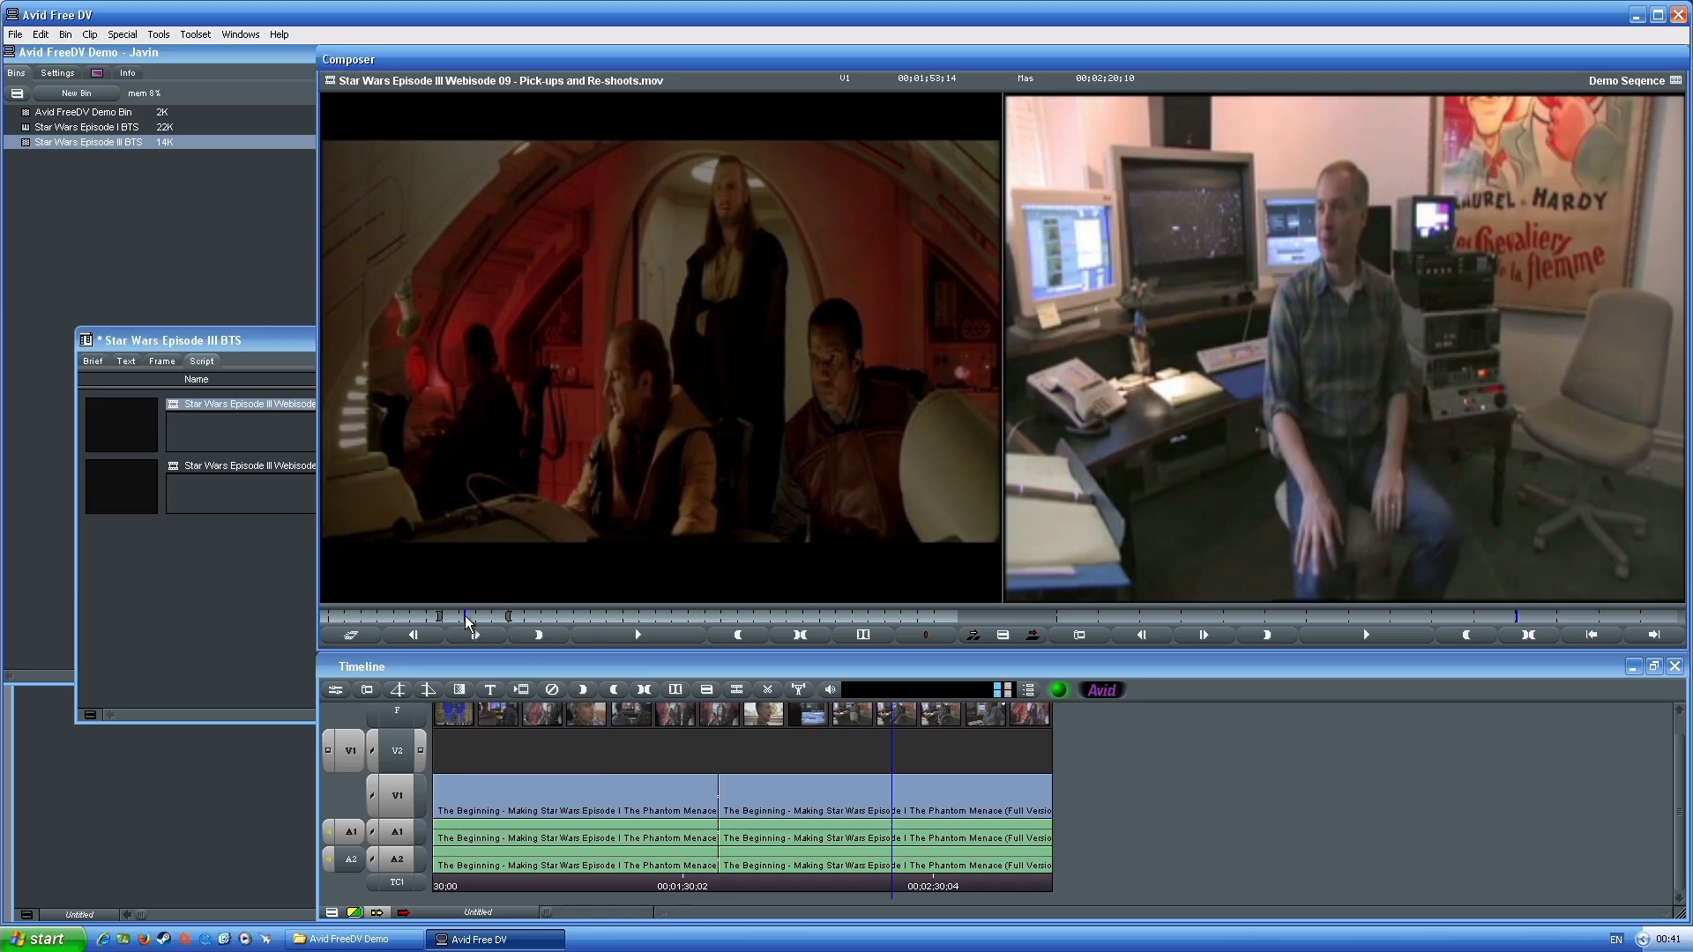
pyautogui.press('q')
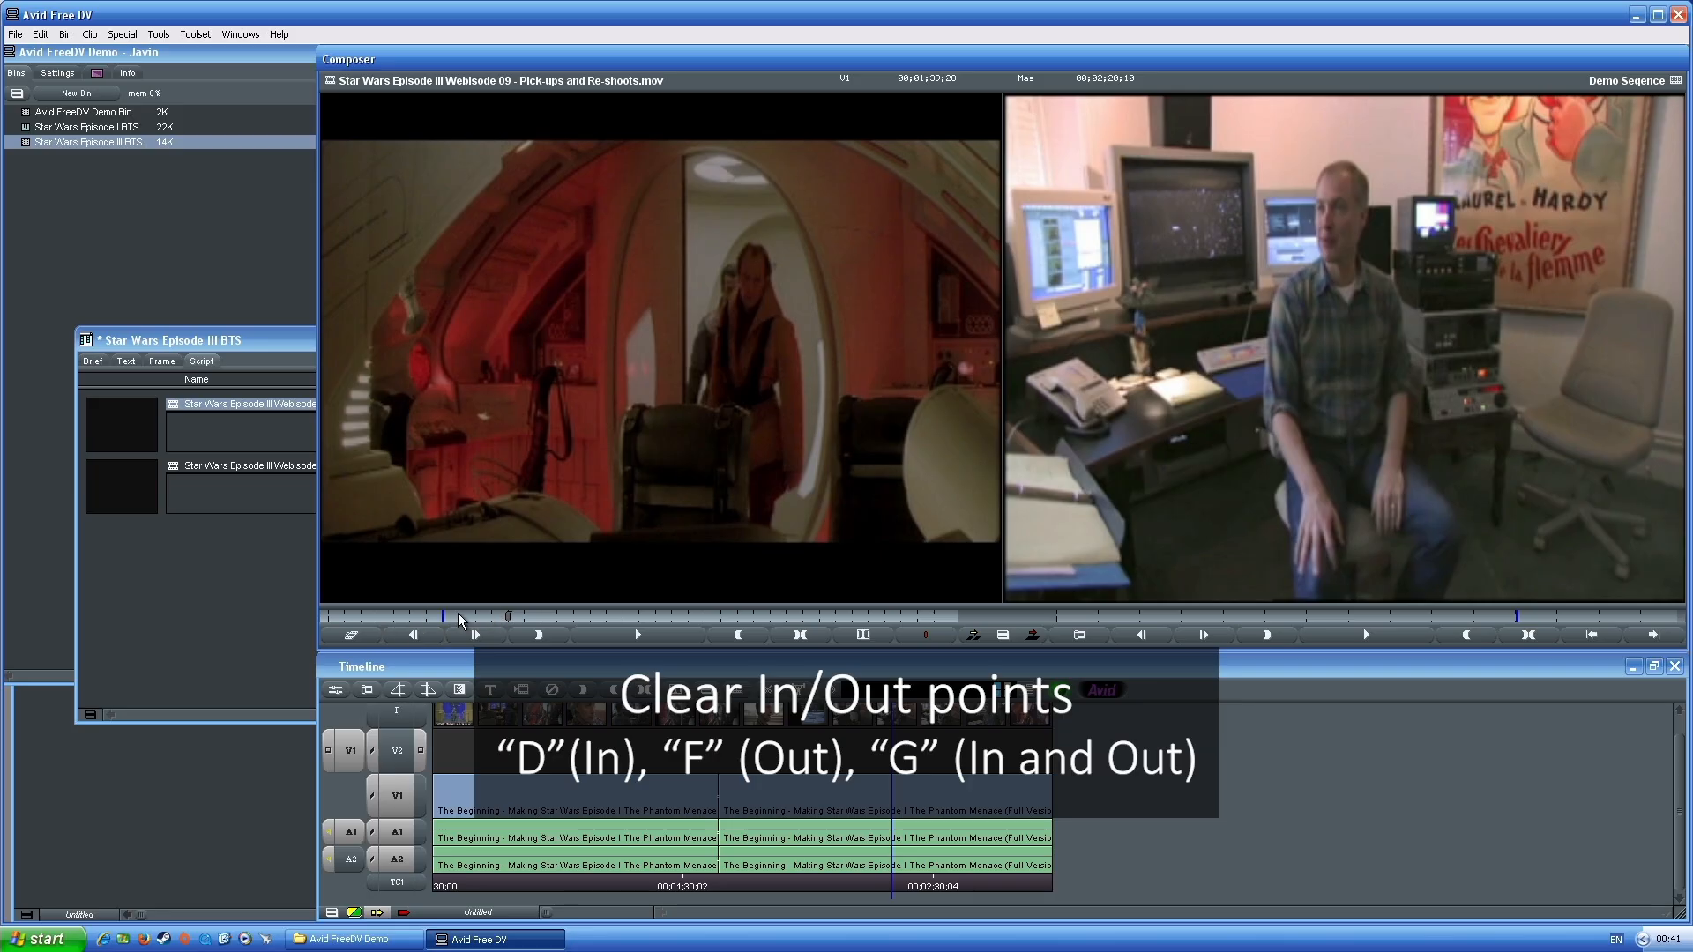
# Park the source clip at 00;01;24;12, try editing it onto the end of the sequence, and undo the edit
pyautogui.click(352, 620)
pyautogui.moveTo(352, 620); pyautogui.dragTo(418, 617)
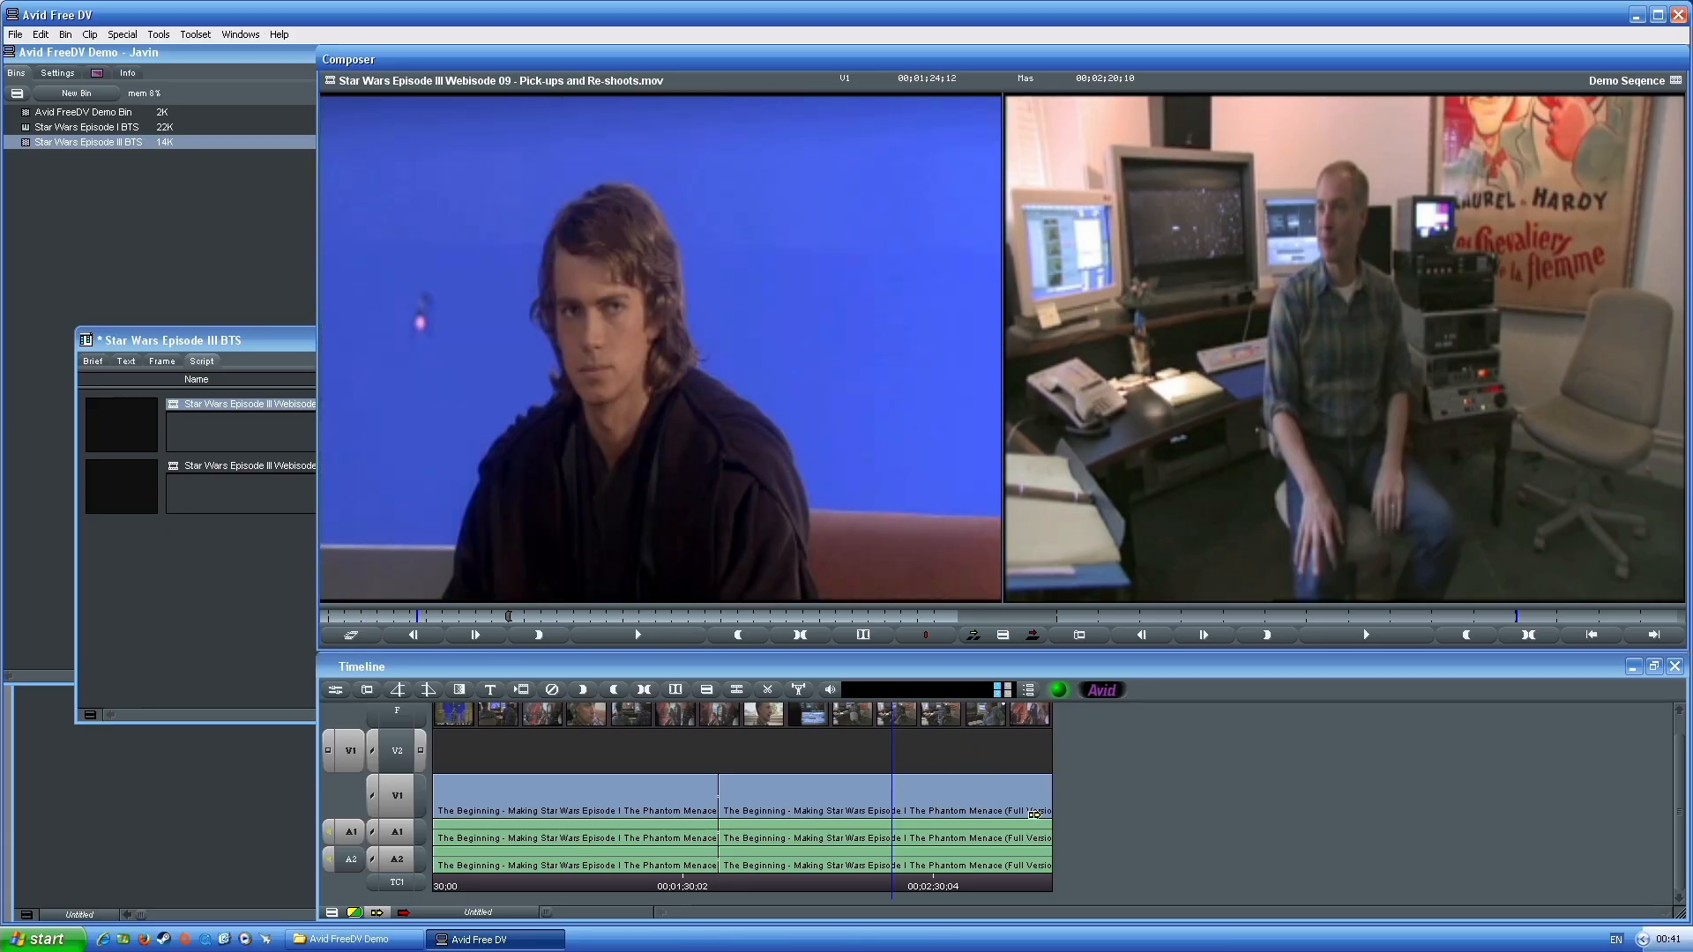
pyautogui.moveTo(1027, 882); pyautogui.dragTo(1117, 883)
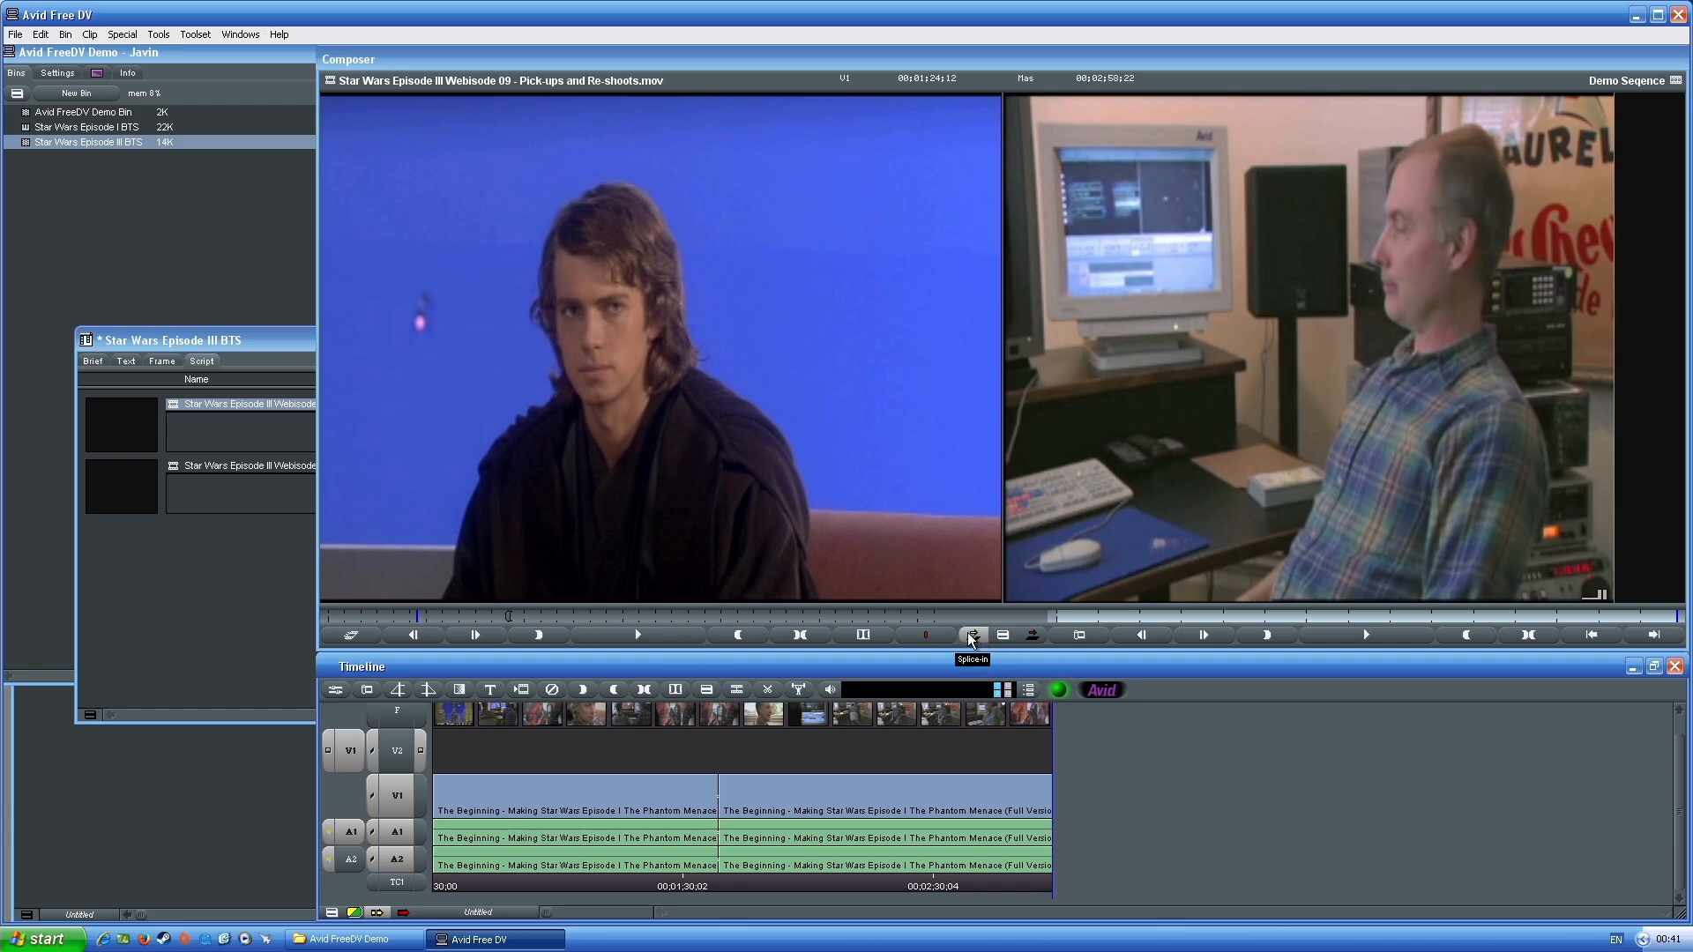
pyautogui.click(1030, 634)
pyautogui.hotkey('ctrl', 'z')
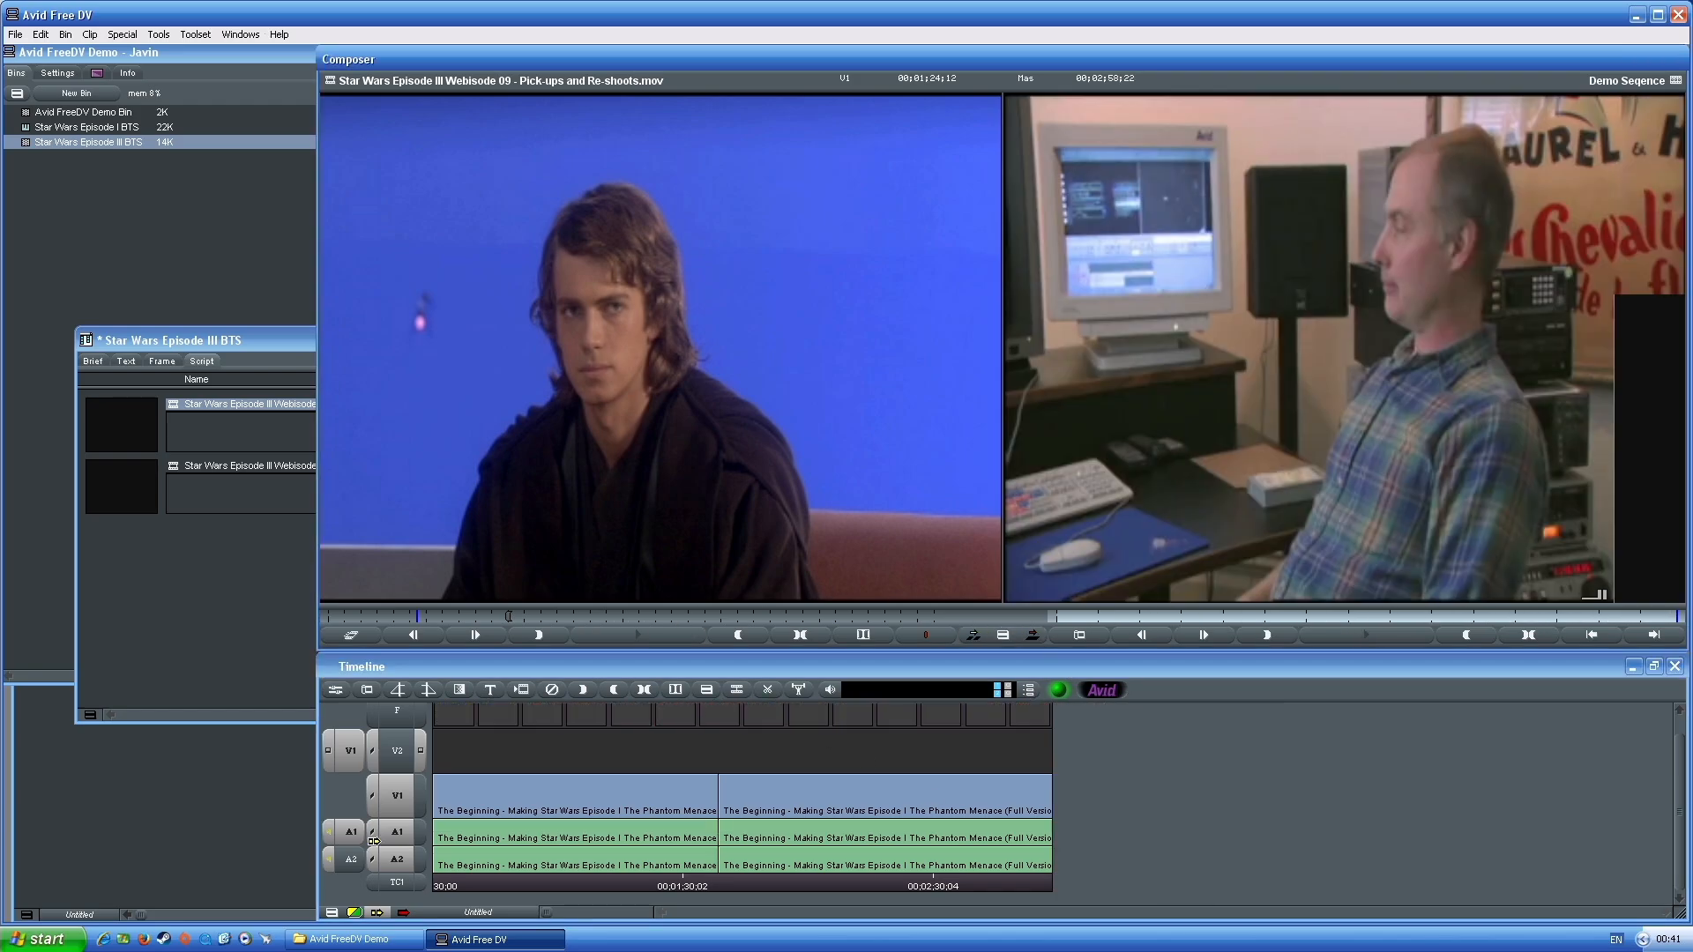
# Patch source V1 to sequence V1, splice the source clip in at 00;02;58;22, and undo the splice
pyautogui.moveTo(341, 758); pyautogui.dragTo(387, 802)
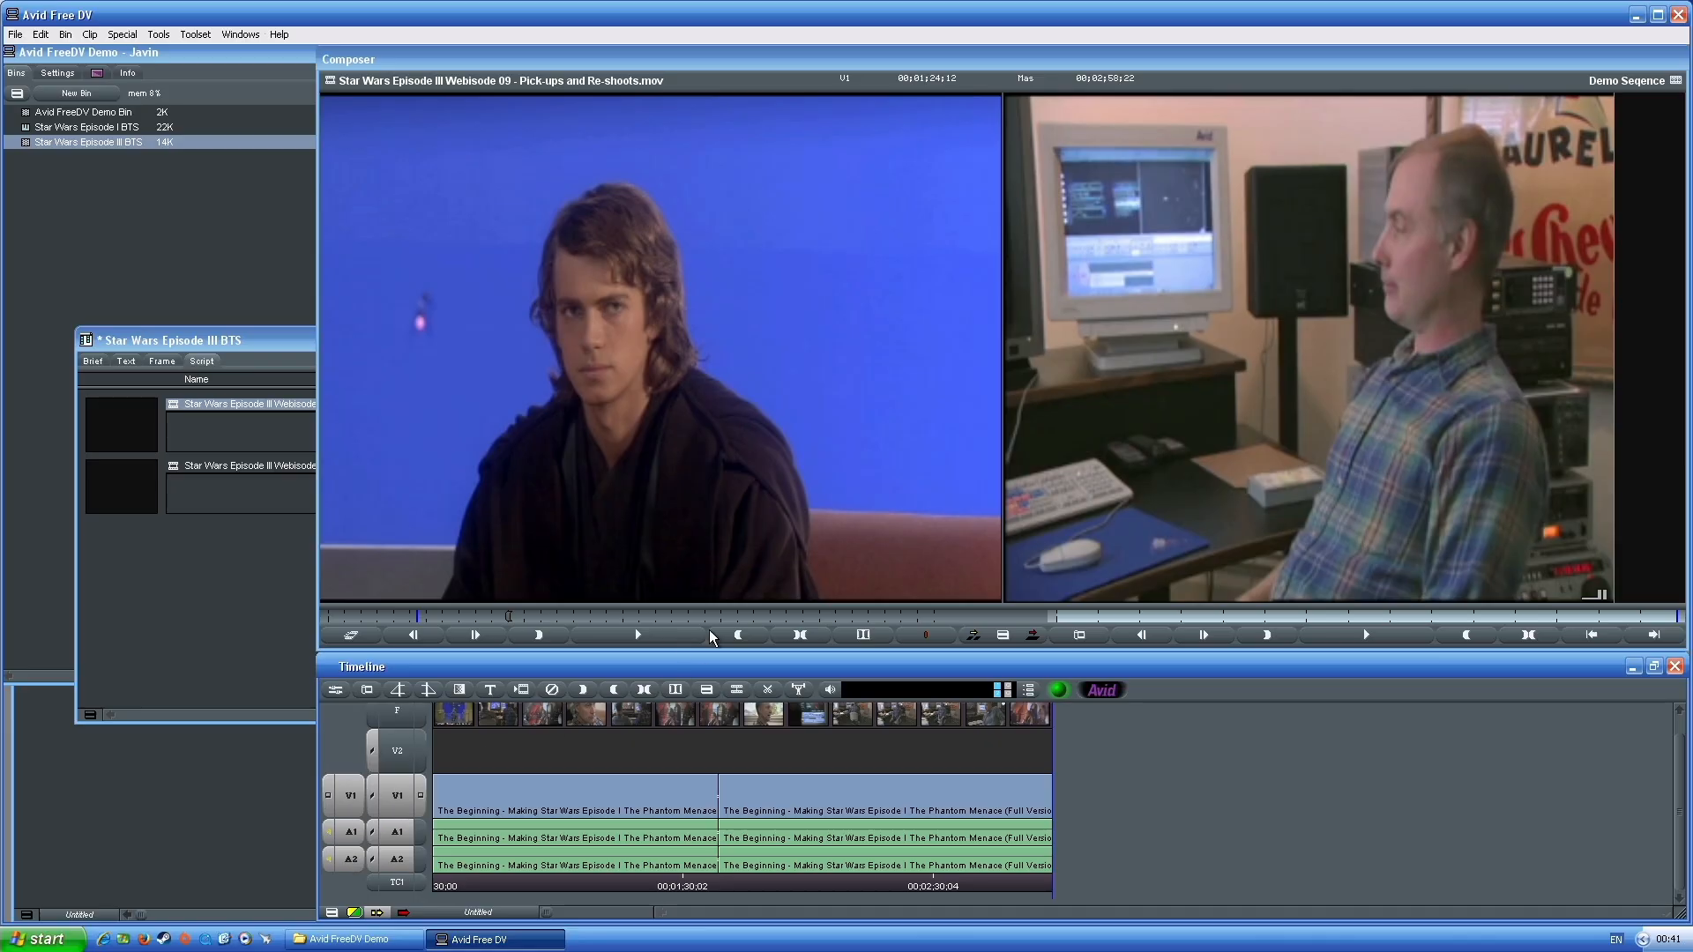
pyautogui.click(973, 635)
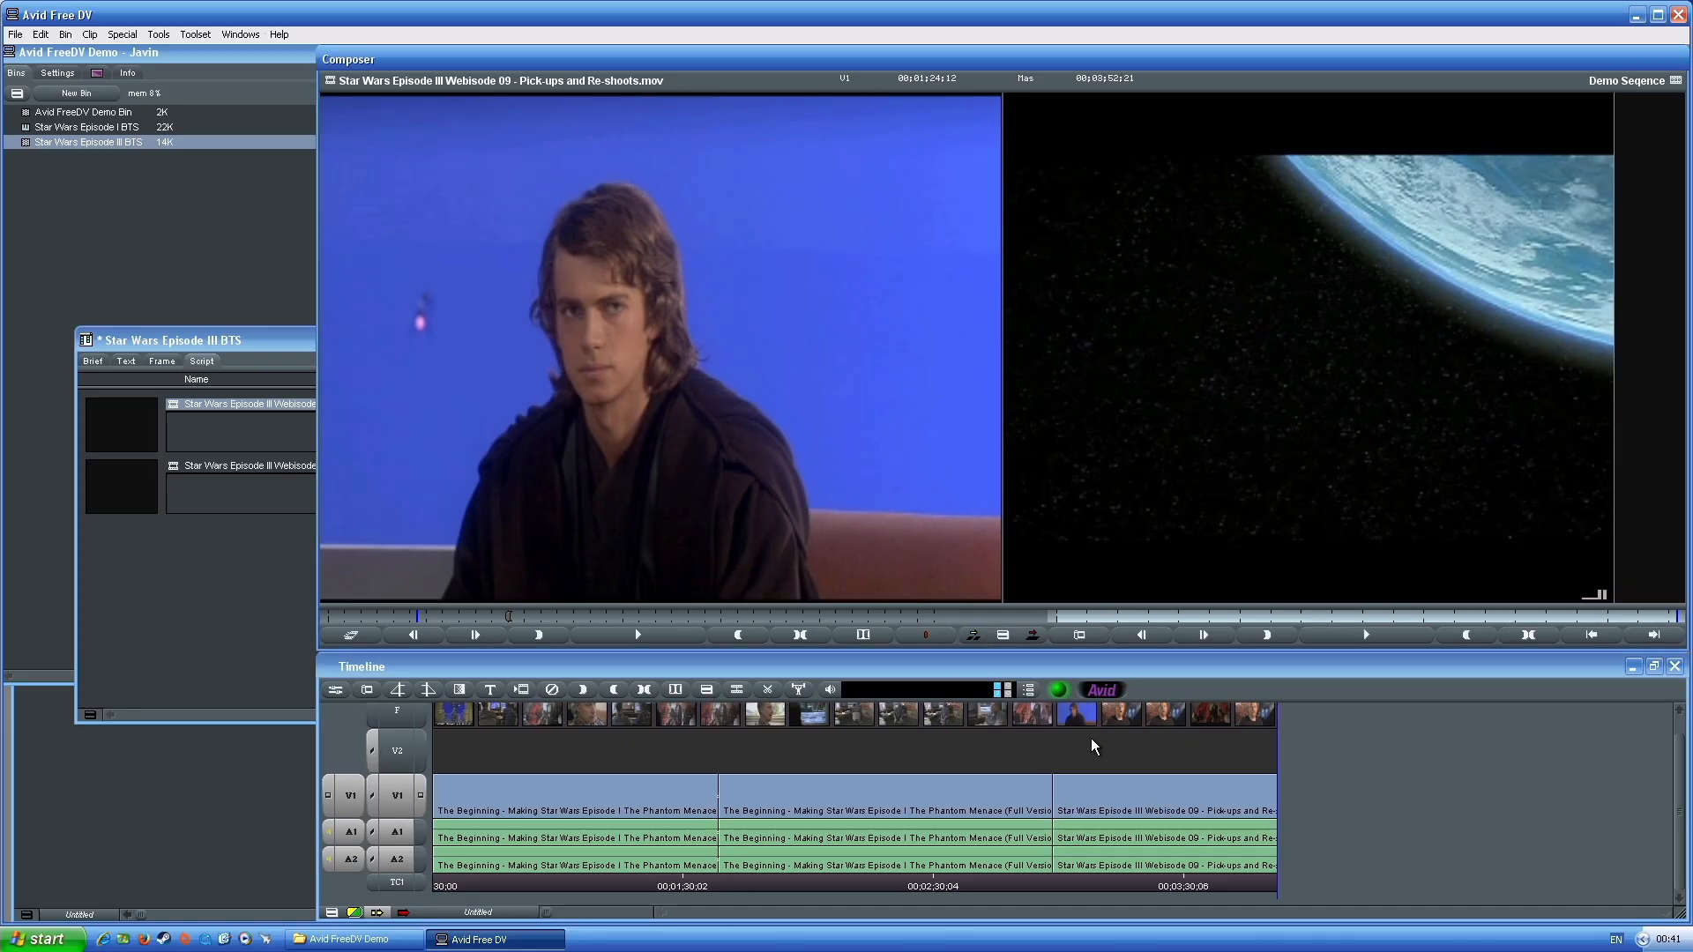
pyautogui.keyDown('ctrl'); pyautogui.click(1091, 880); pyautogui.keyUp('ctrl')
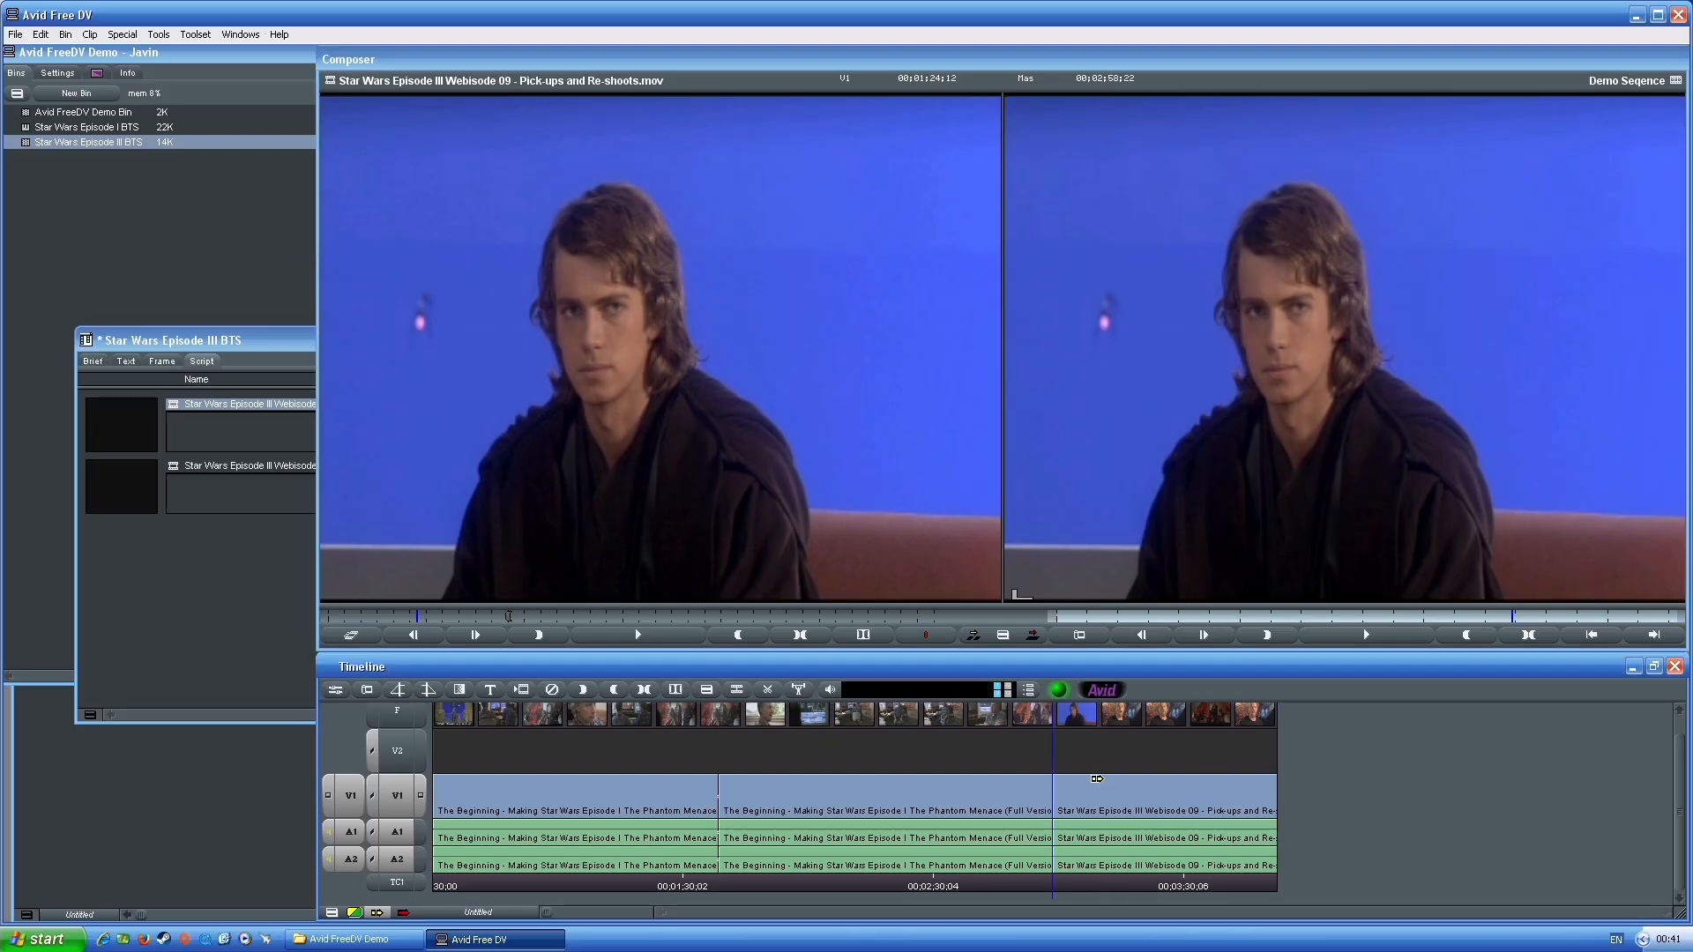
pyautogui.click(488, 342)
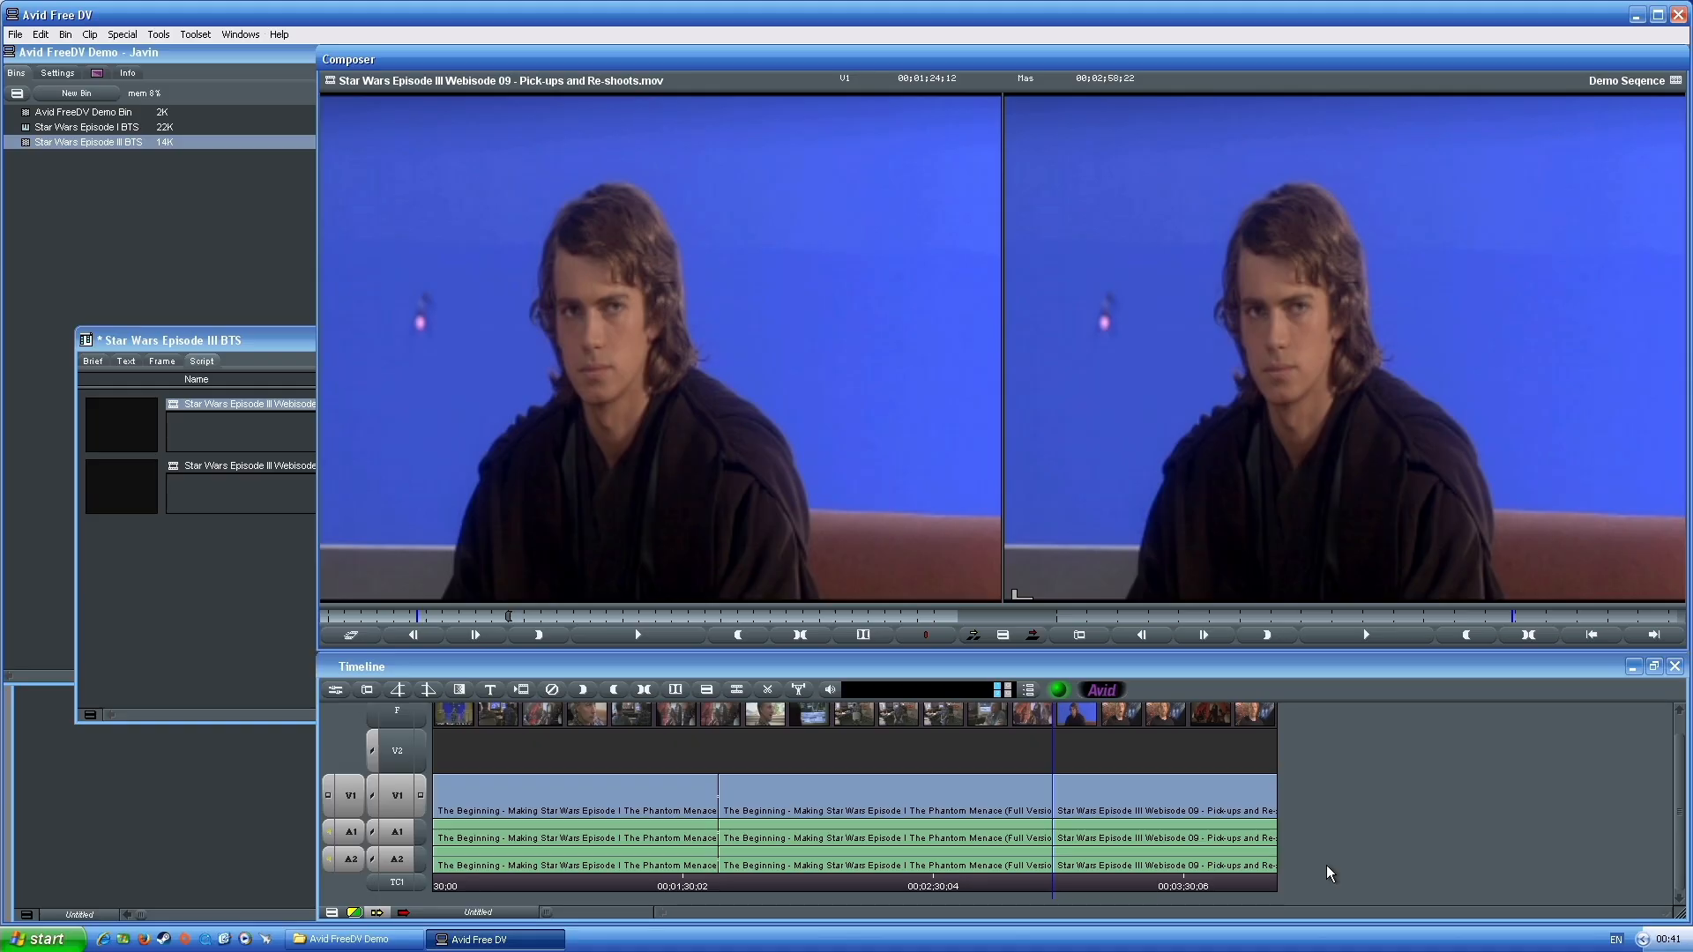
pyautogui.hotkey('ctrl', 'z')
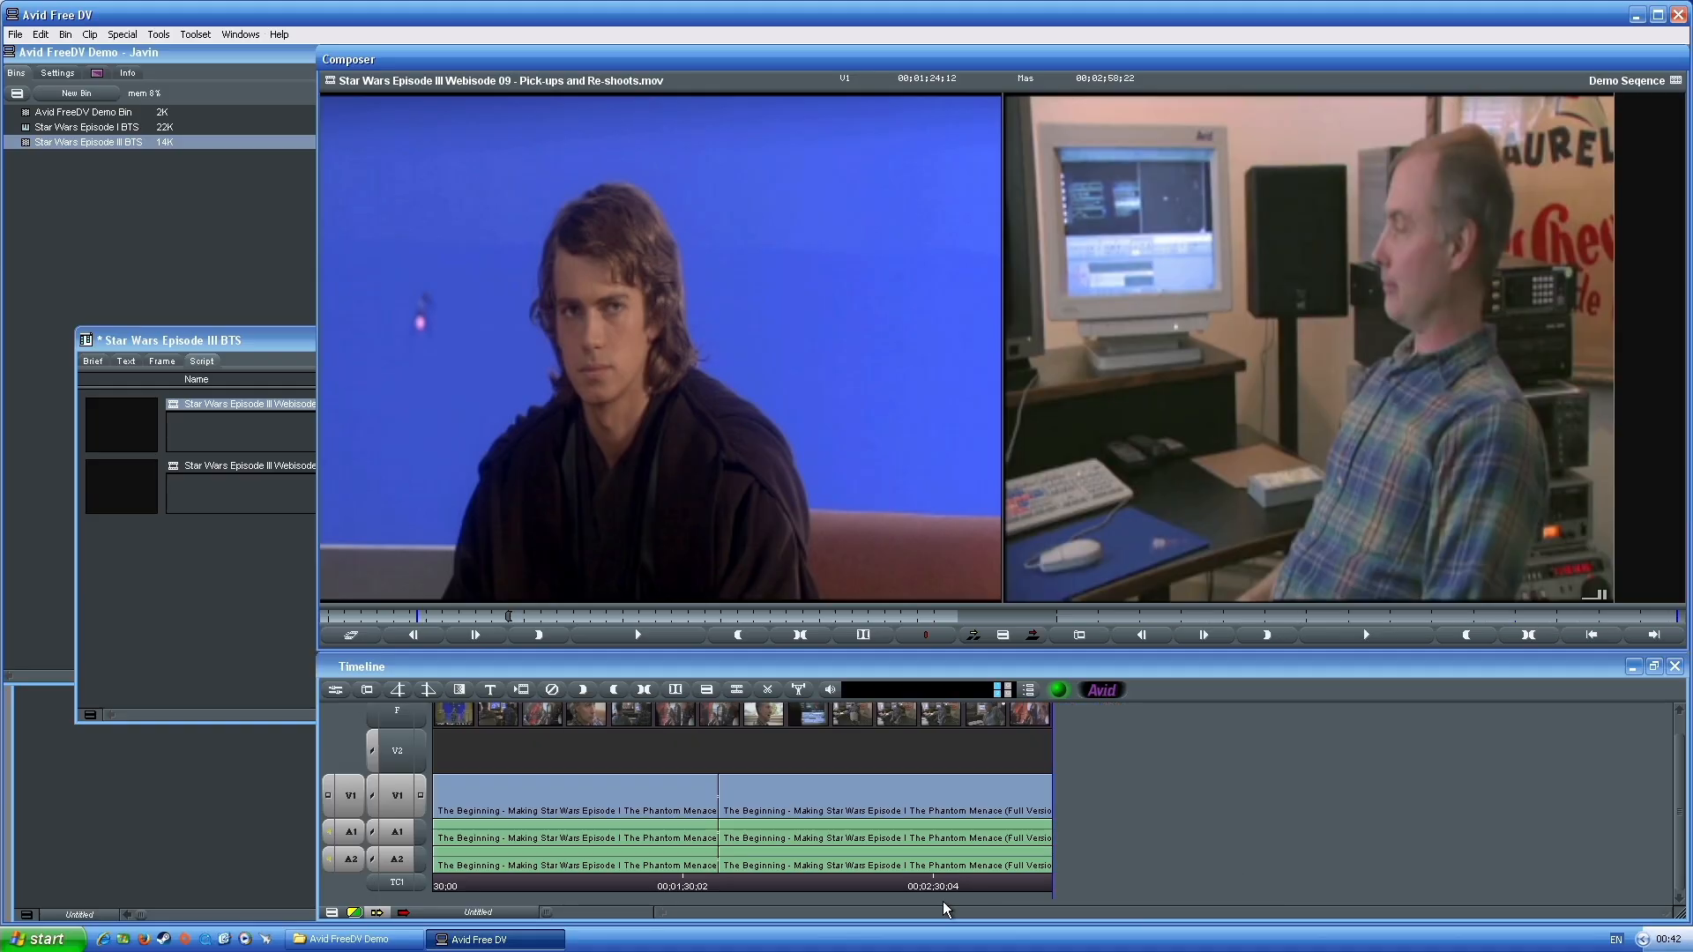
# Park the sequence playhead at 00;01;37;12 and mark an In point at the start of the source clip
pyautogui.click(692, 869)
pyautogui.click(711, 882)
pyautogui.moveTo(711, 881)
pyautogui.mouseDown()
pyautogui.moveTo(691, 880)
pyautogui.moveTo(751, 882)
pyautogui.moveTo(661, 882)
pyautogui.moveTo(711, 888)
pyautogui.mouseUp()
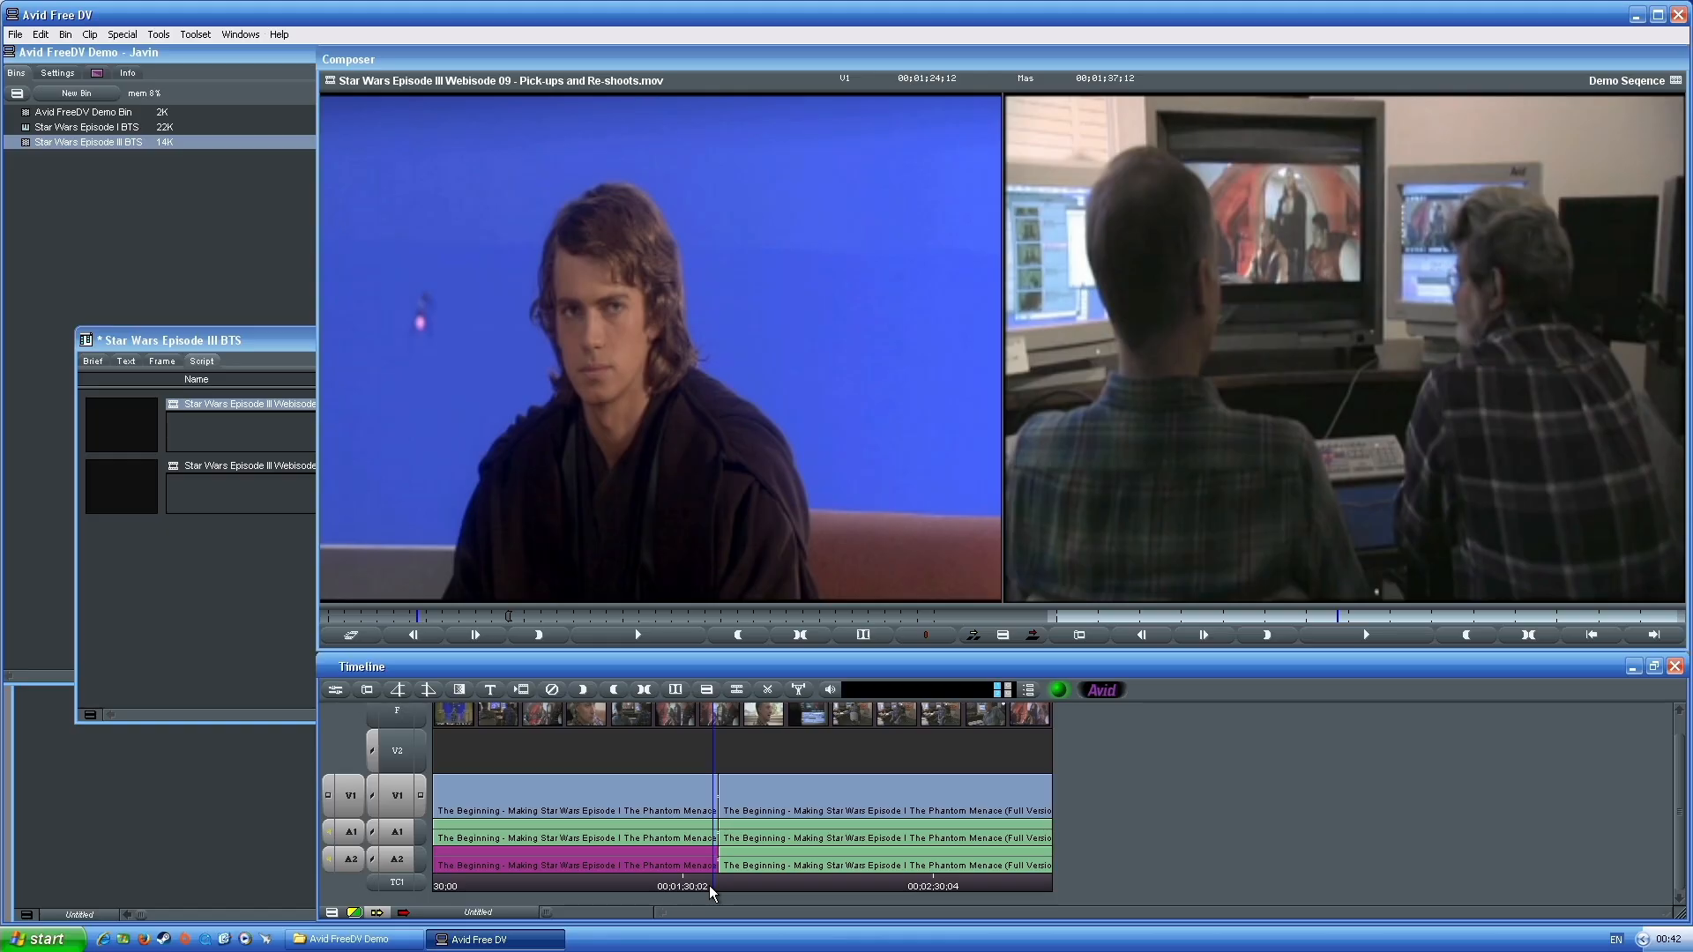
pyautogui.moveTo(418, 616); pyautogui.dragTo(311, 616)
pyautogui.press('i')
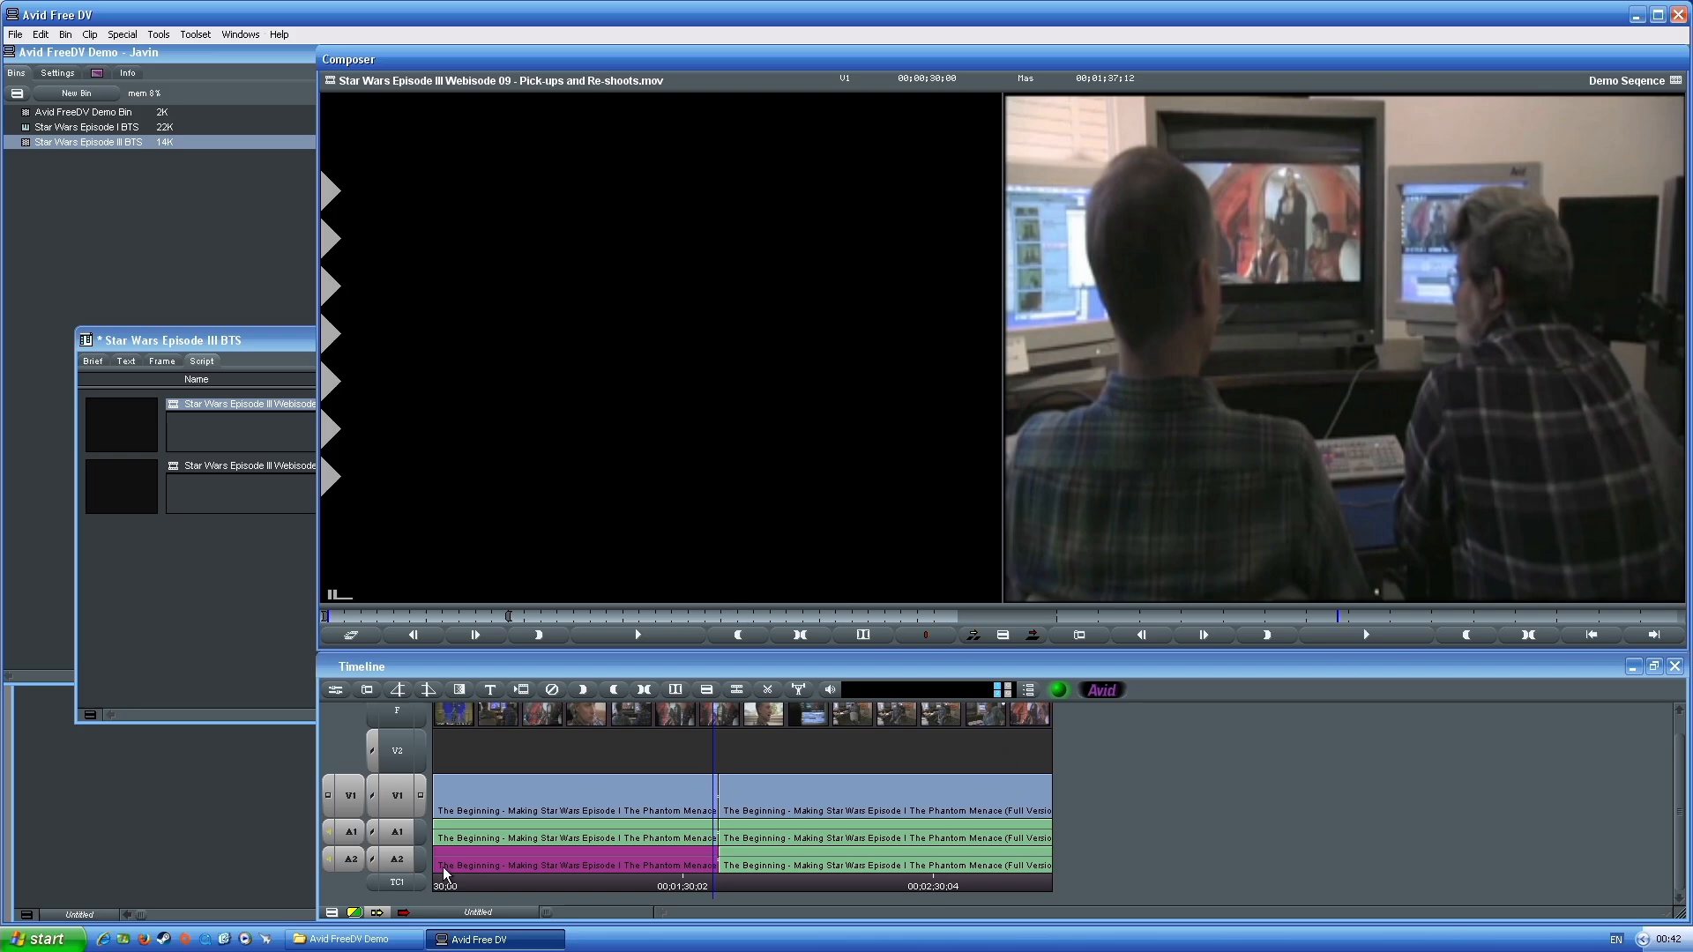
# Try trimming the cut between the two segments at 00;01;38;20 to a later time in Trim mode, and undo the trim
pyautogui.click(790, 770)
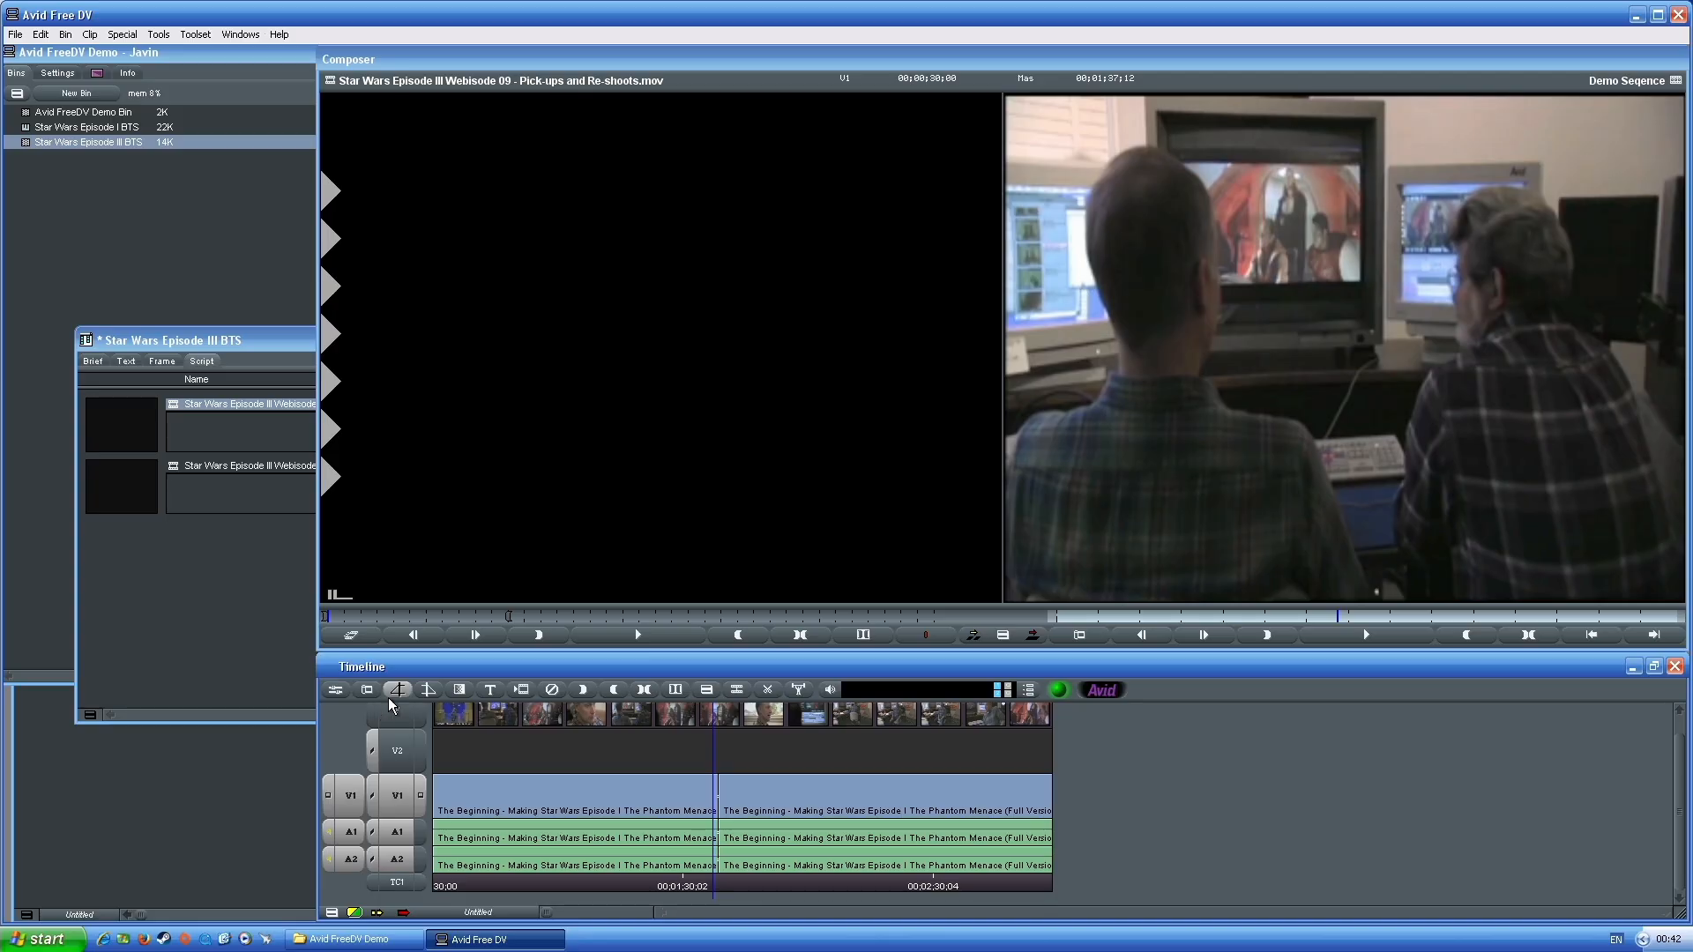
pyautogui.click(719, 792)
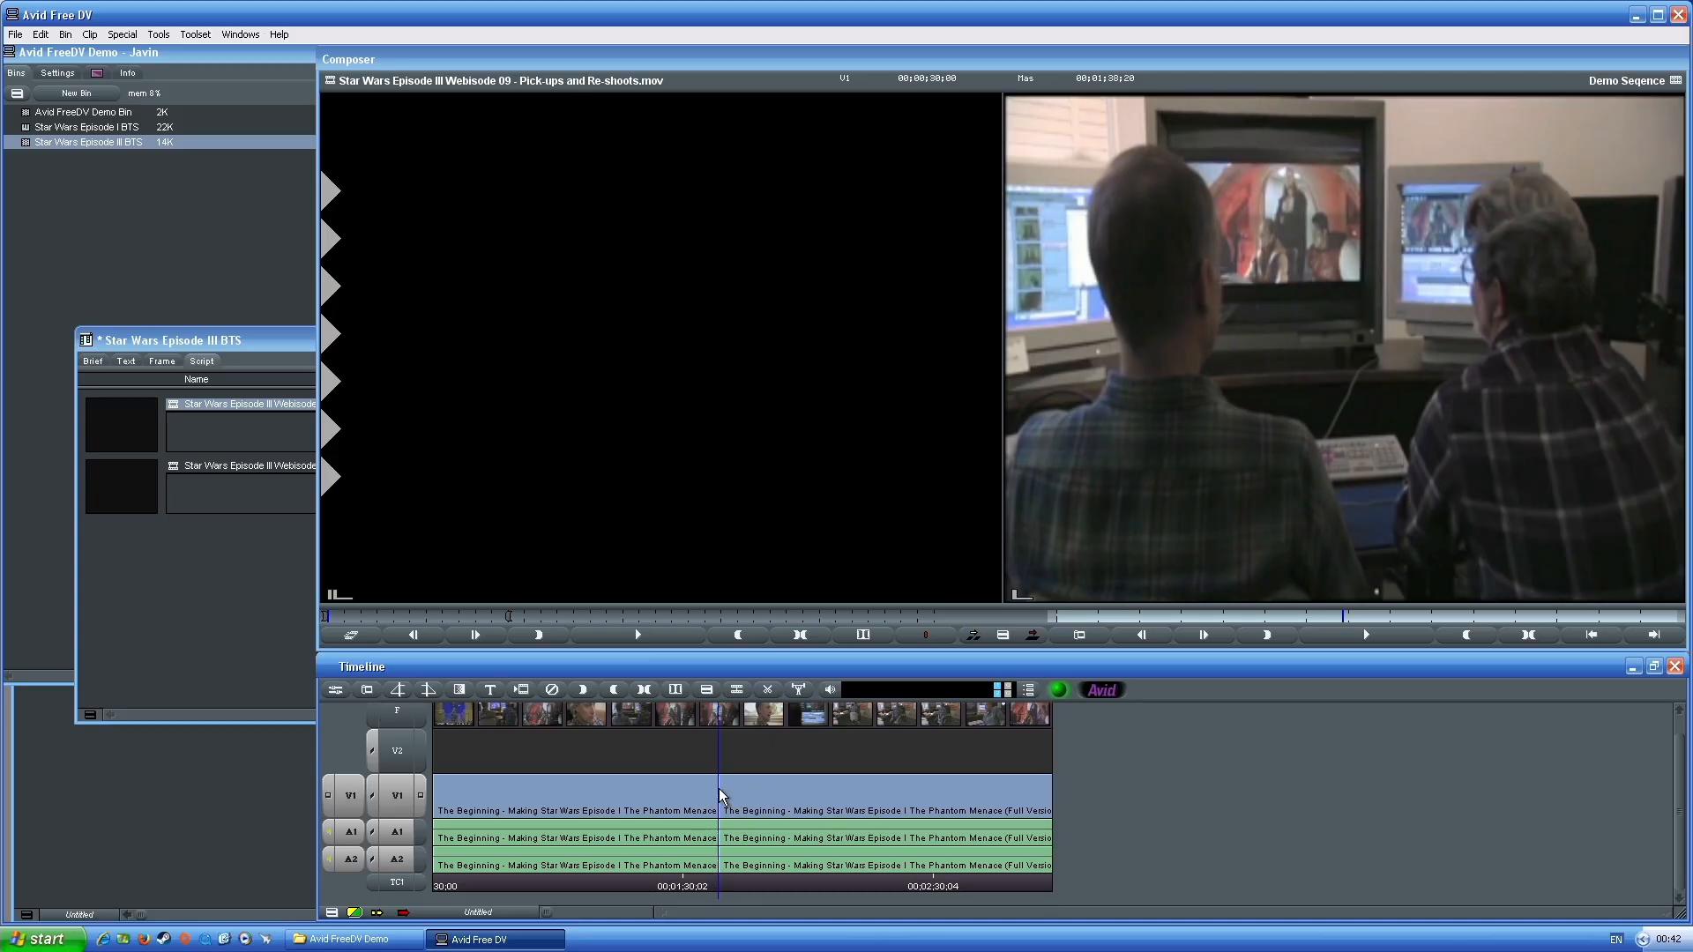
pyautogui.click(367, 690)
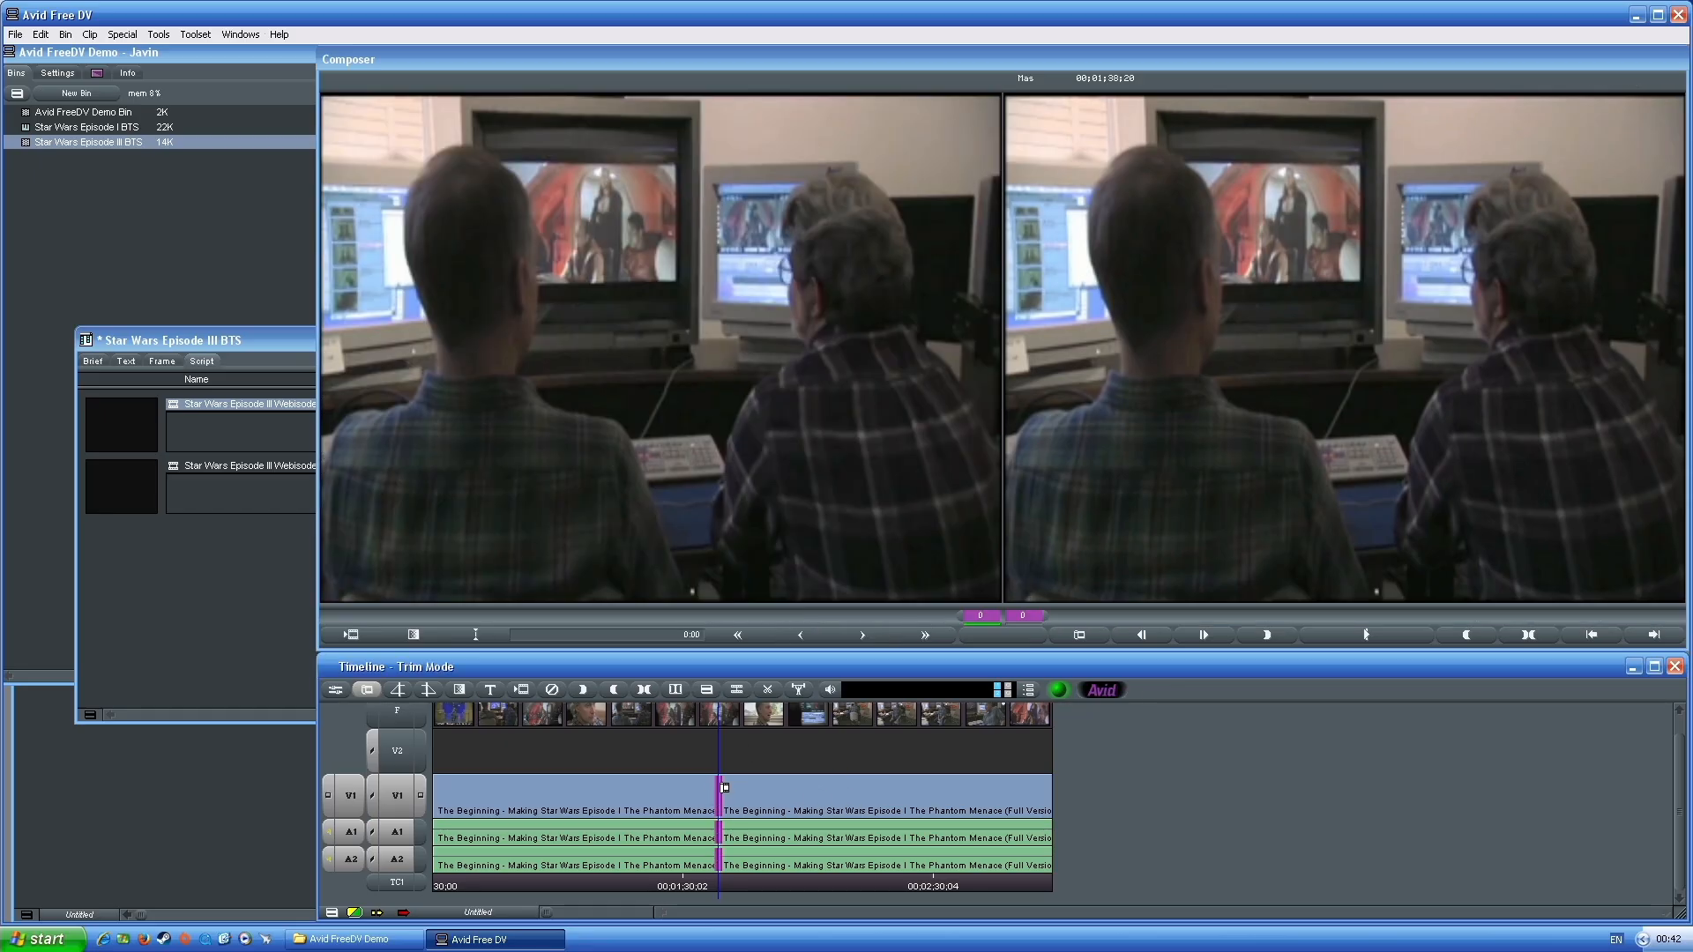
pyautogui.moveTo(726, 787); pyautogui.dragTo(807, 795)
pyautogui.hotkey('ctrl', 'z')
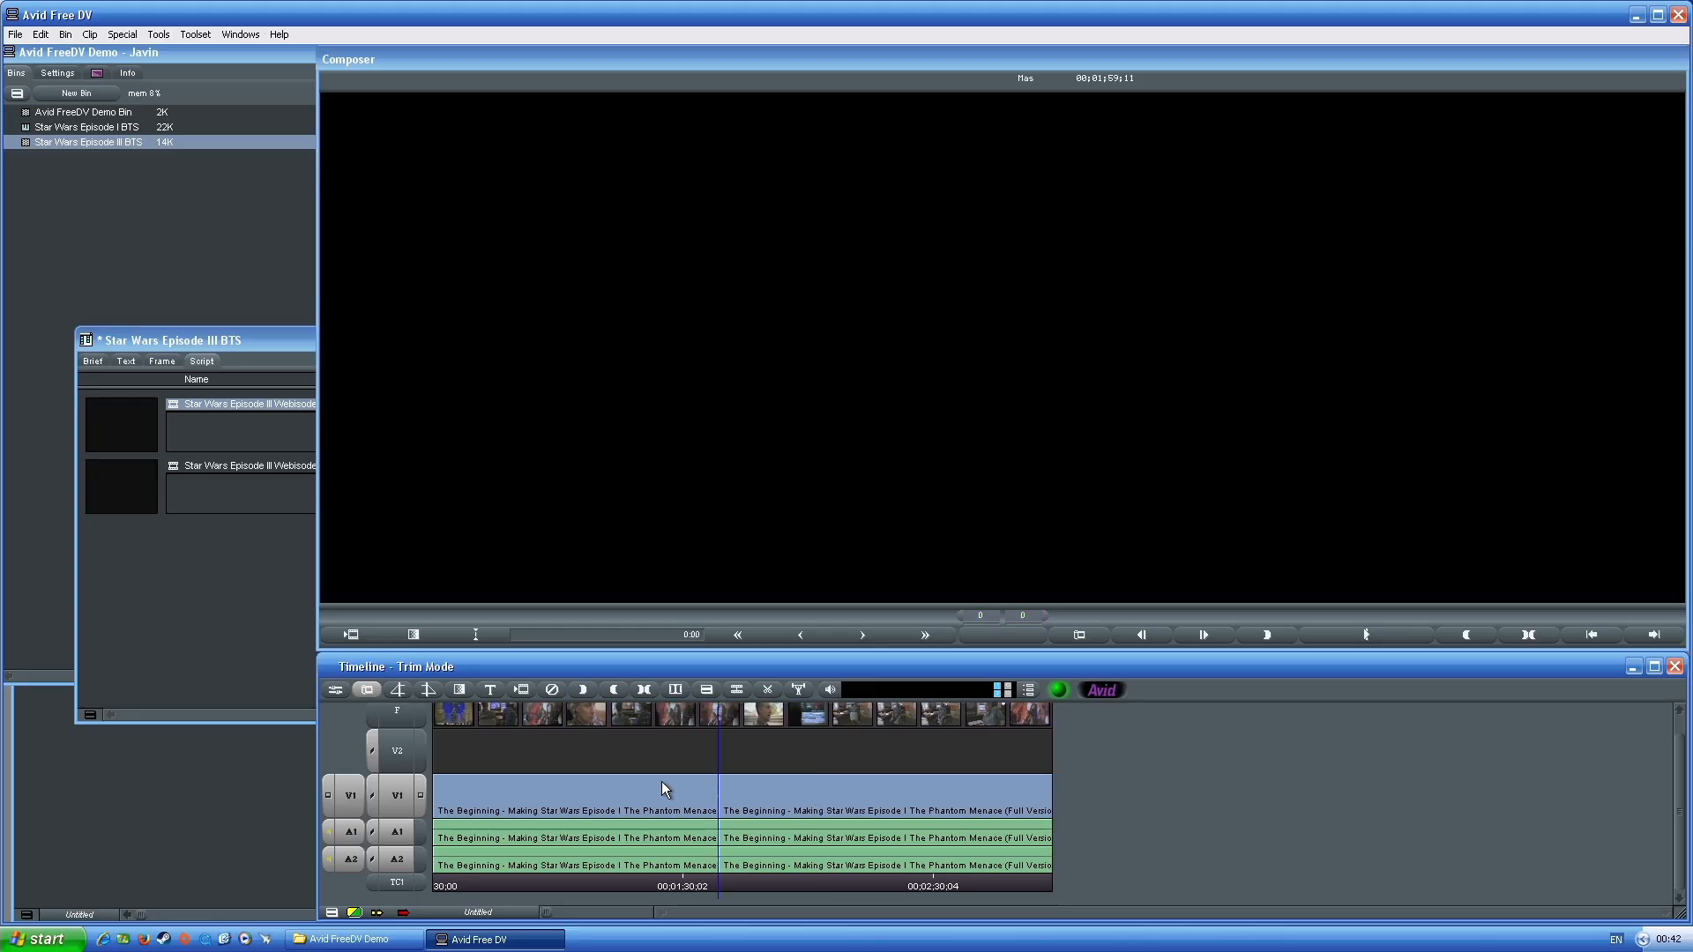
# Select the incoming side and the outgoing side of the V1 cut for single-sided trimming
pyautogui.click(721, 794)
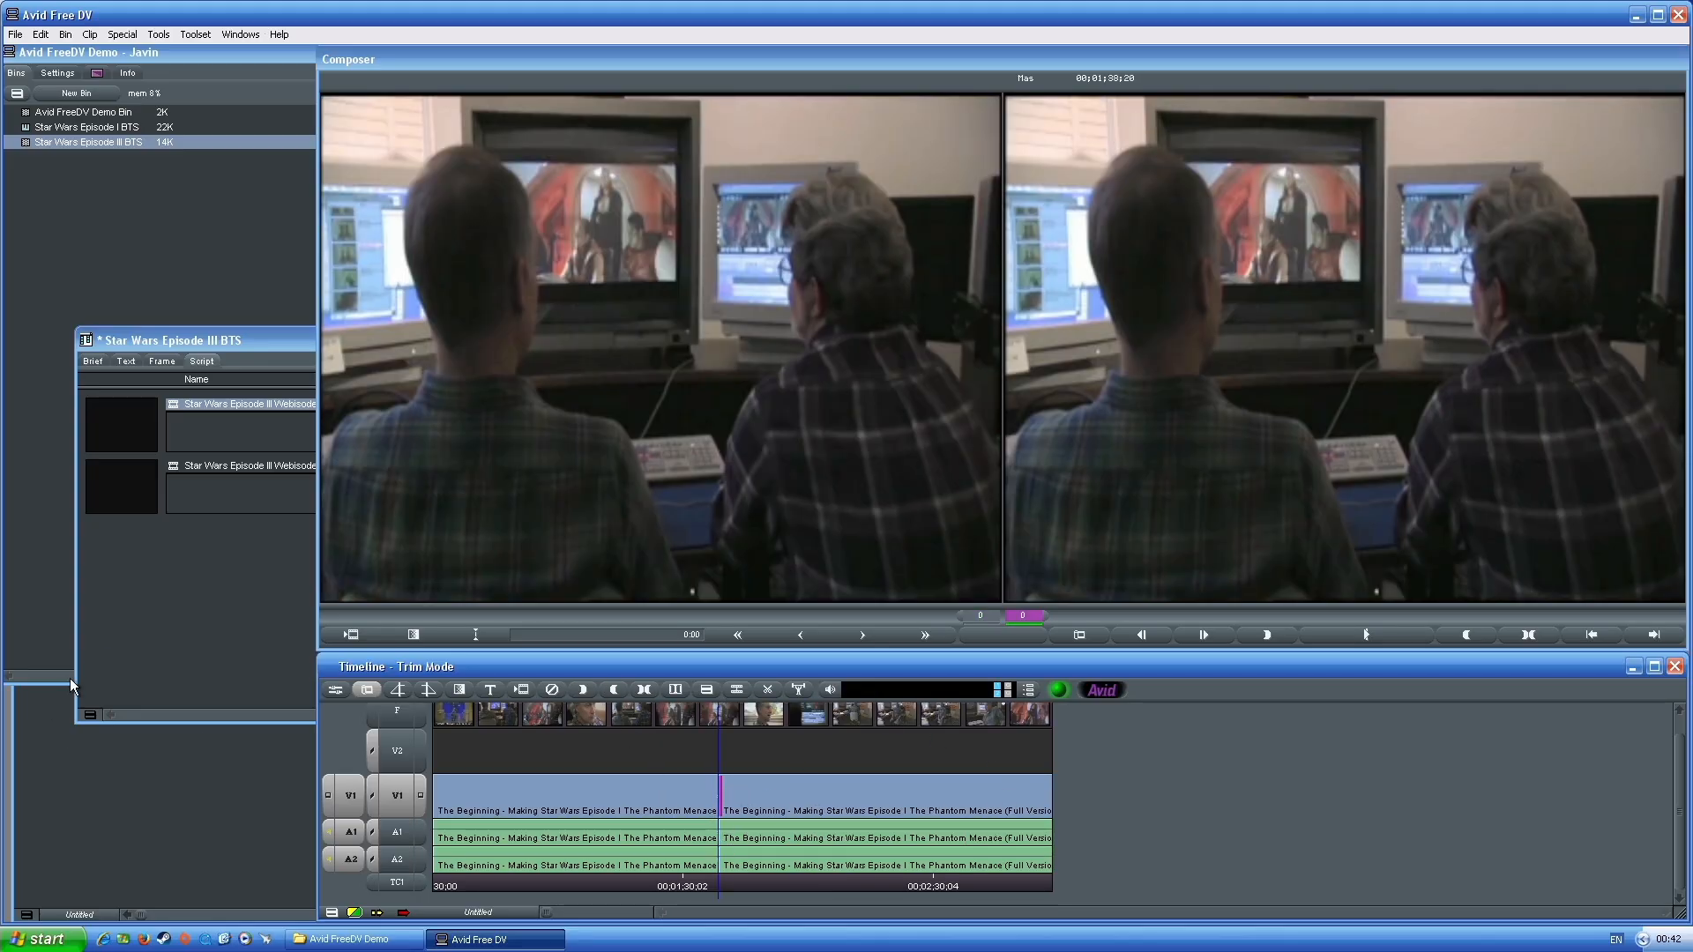
pyautogui.click(196, 628)
pyautogui.click(754, 421)
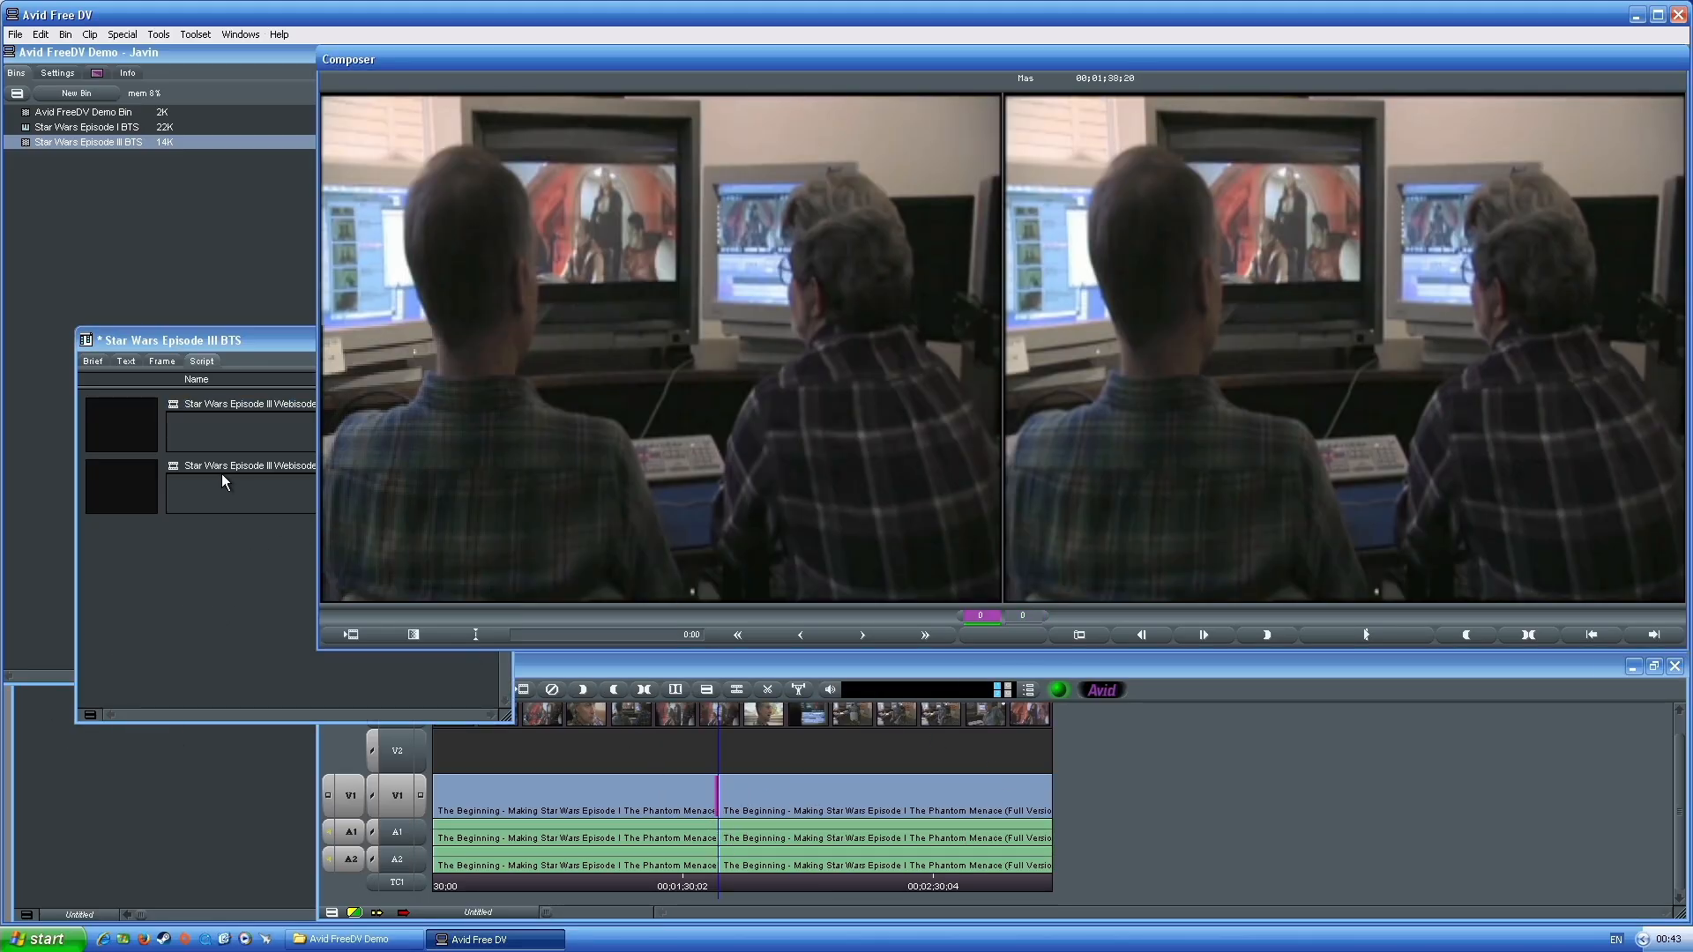
# Load the Webisode 09 - Pick-ups and Re-shoots clip from the Episode III bin as source and play it from about 00;01;40
pyautogui.click(152, 534)
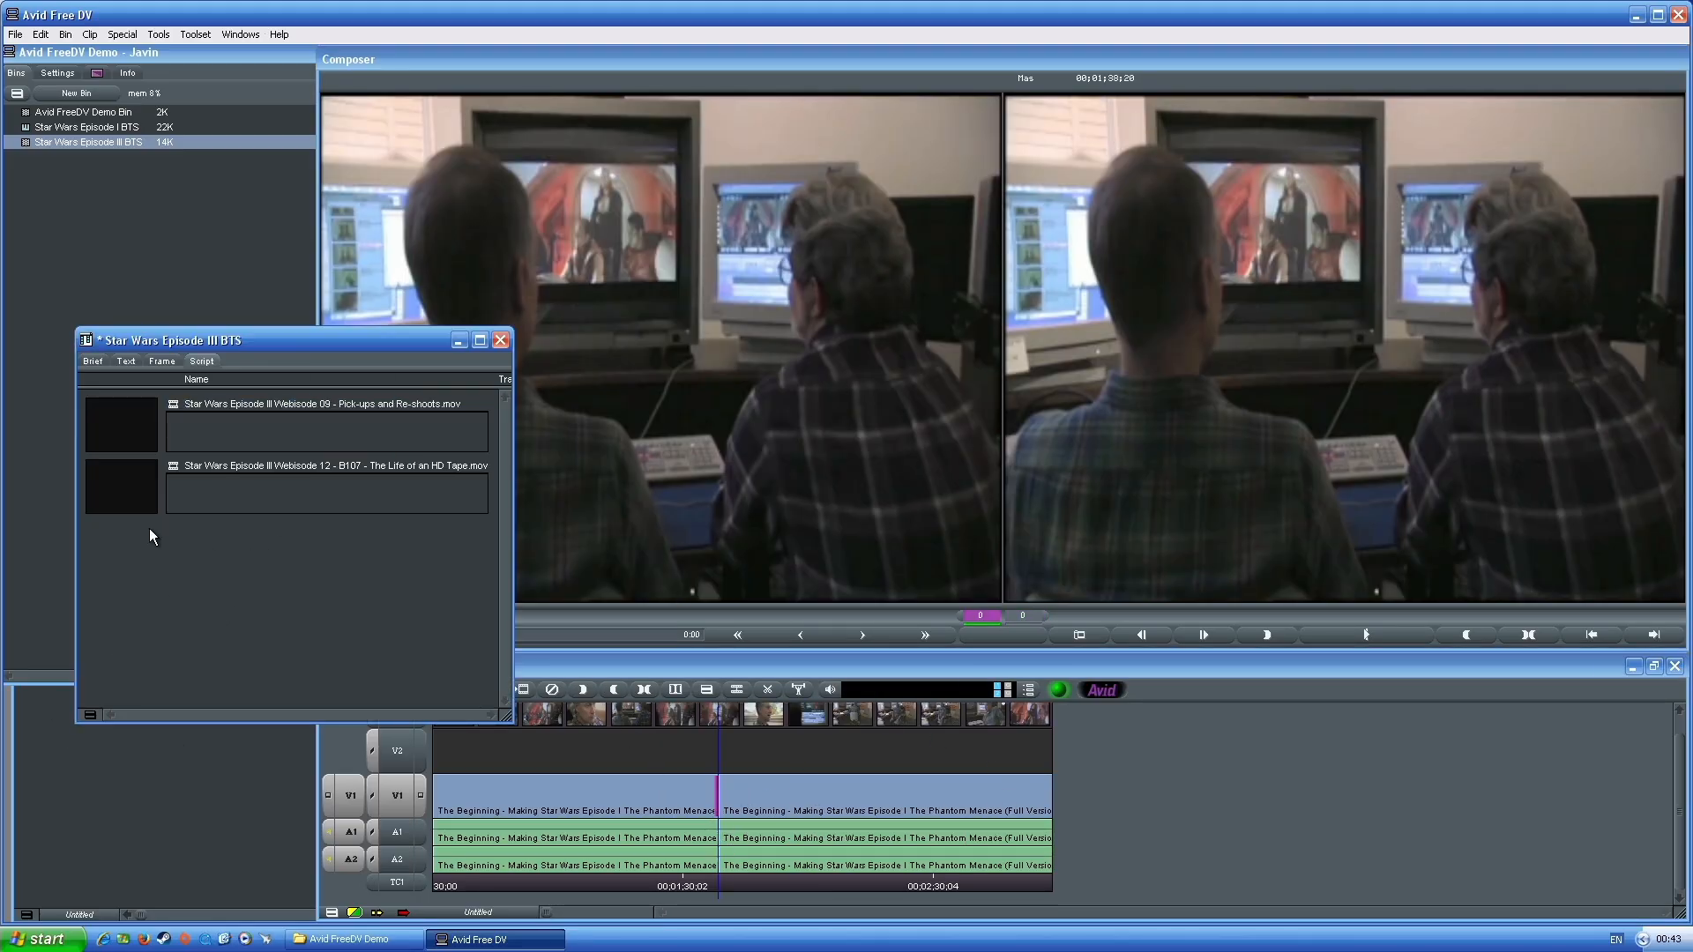
pyautogui.doubleClick(112, 420)
pyautogui.click(462, 615)
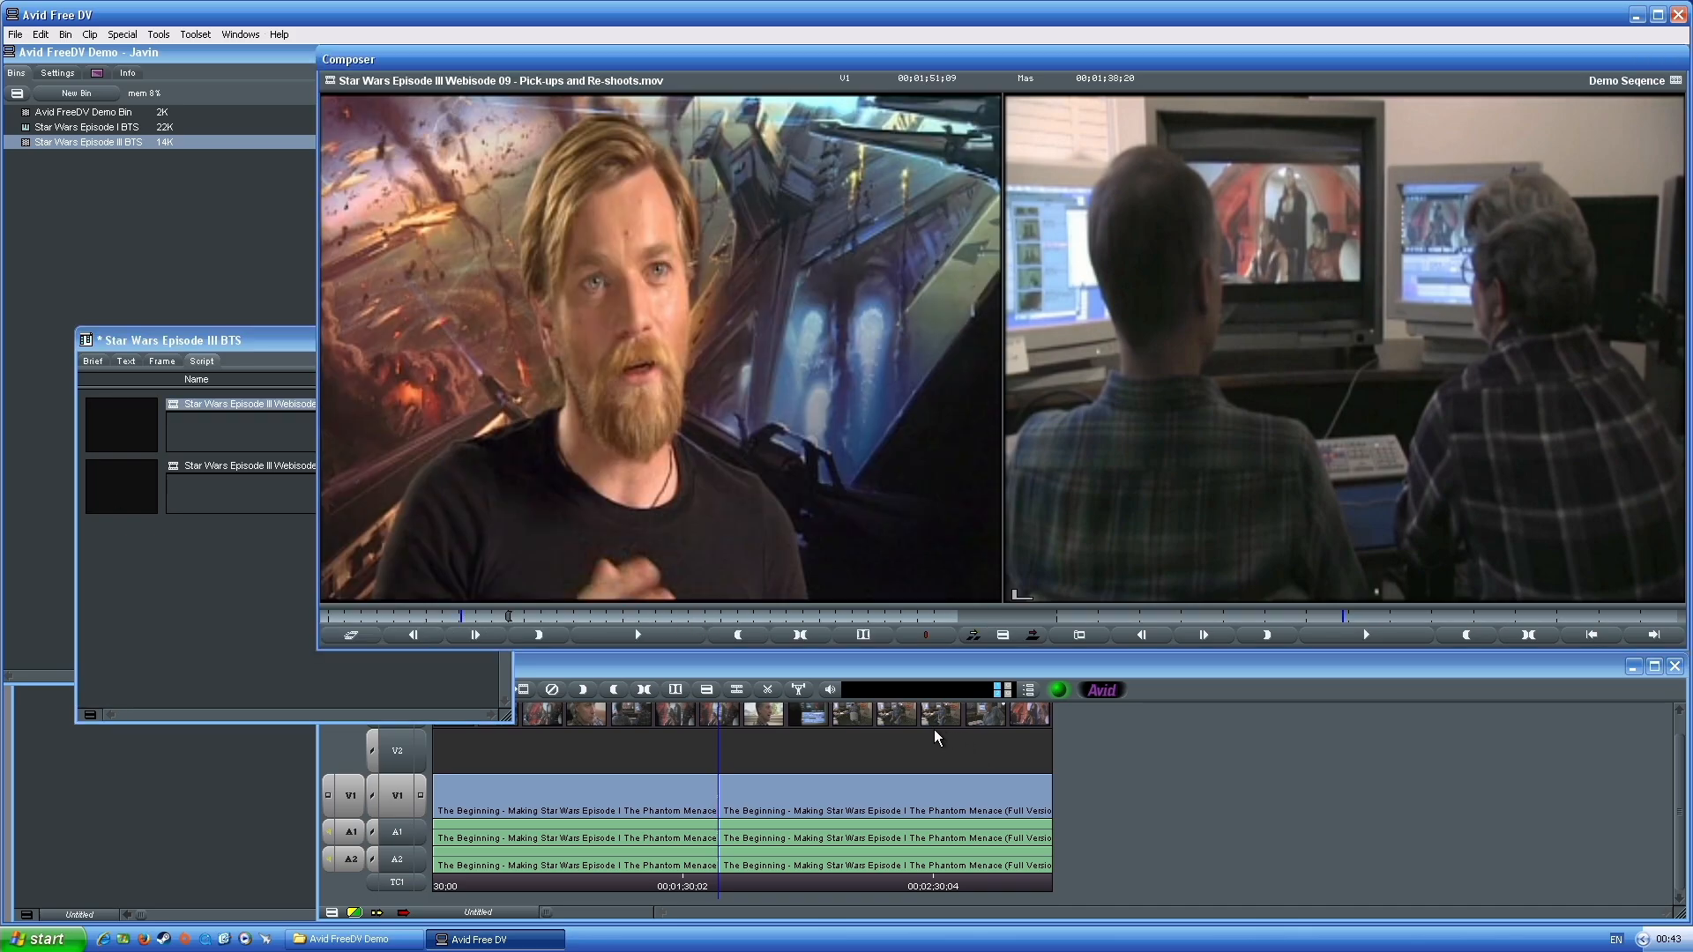
pyautogui.moveTo(448, 616); pyautogui.dragTo(441, 618)
pyautogui.press('space')
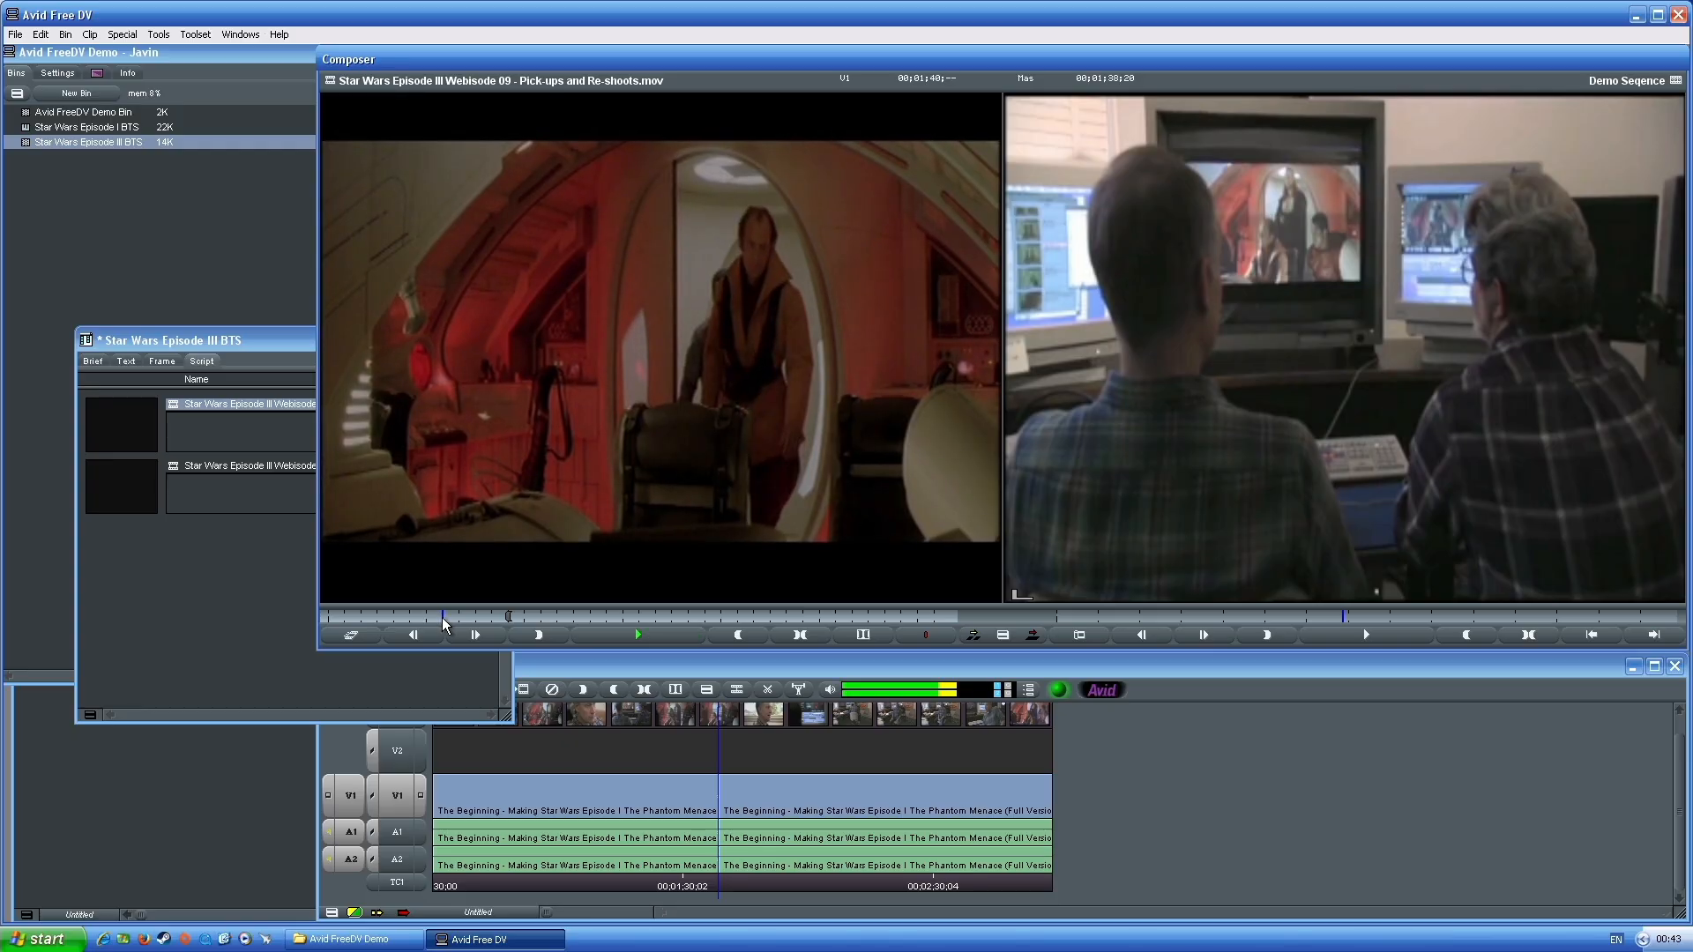
# Step the source clip frame by frame to 00;01;39;28 and mark an In point there
pyautogui.press('Left')
pyautogui.press('Left')
pyautogui.press('Left')
pyautogui.press('Left')
pyautogui.press('Left')
pyautogui.press('Left')
pyautogui.press('Left')
pyautogui.press('Left')
pyautogui.press('Left')
pyautogui.press('Left')
pyautogui.press('Left')
pyautogui.press('Left')
pyautogui.press('Left')
pyautogui.press('Left')
pyautogui.press('Left')
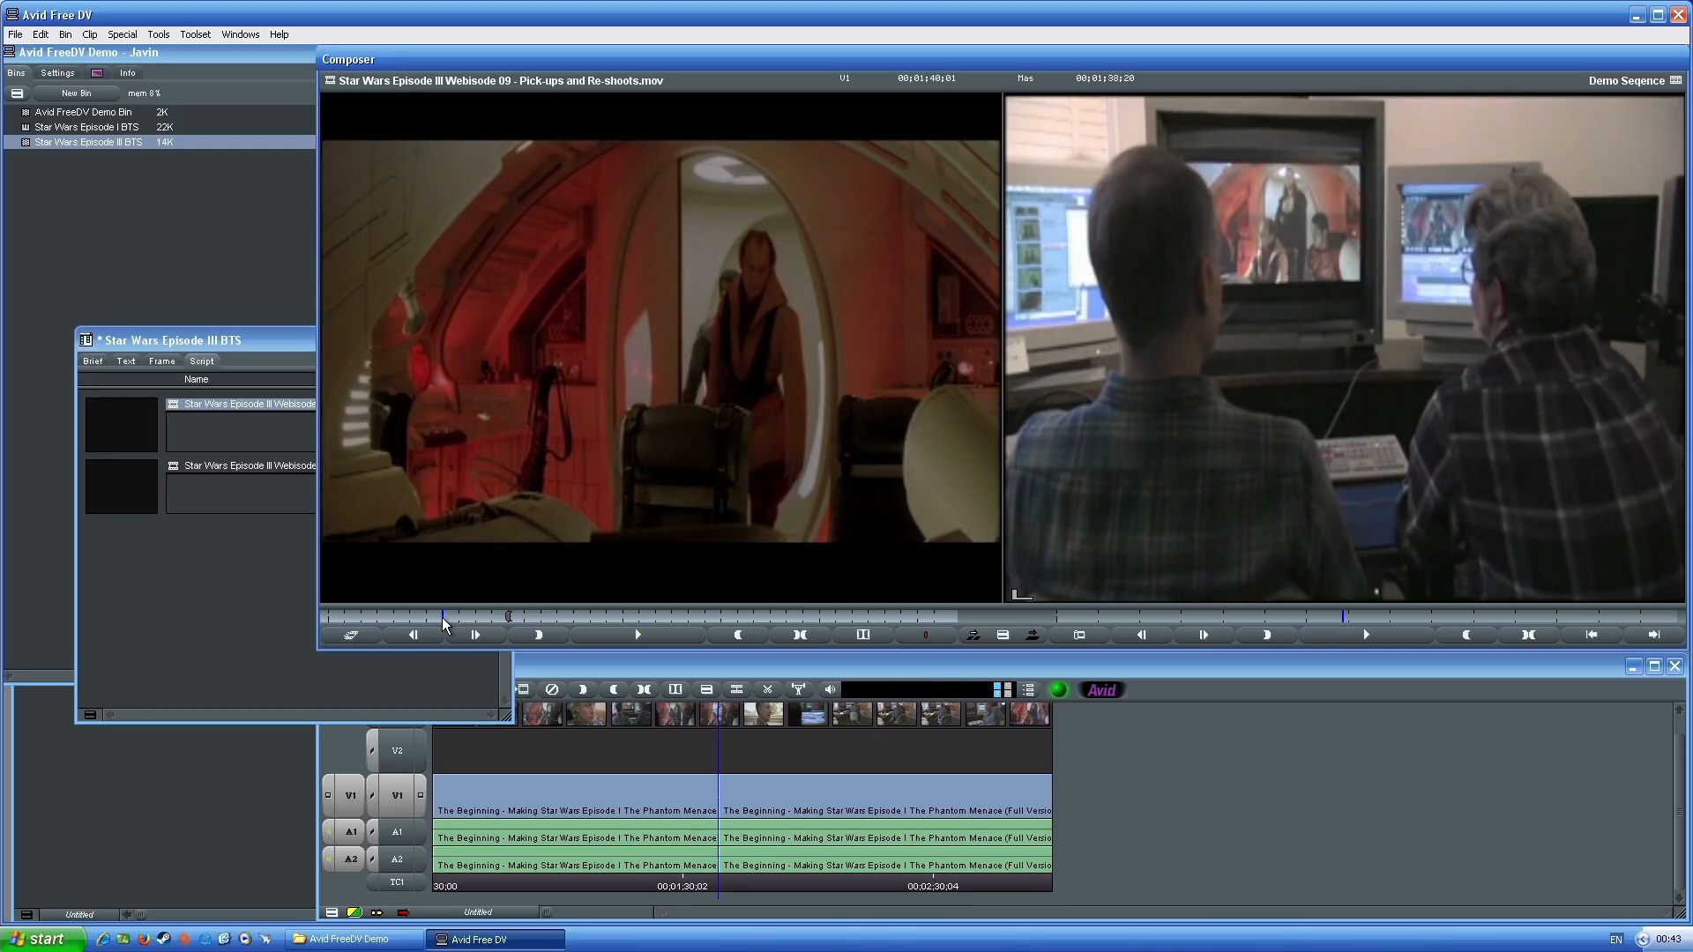
pyautogui.press('Right')
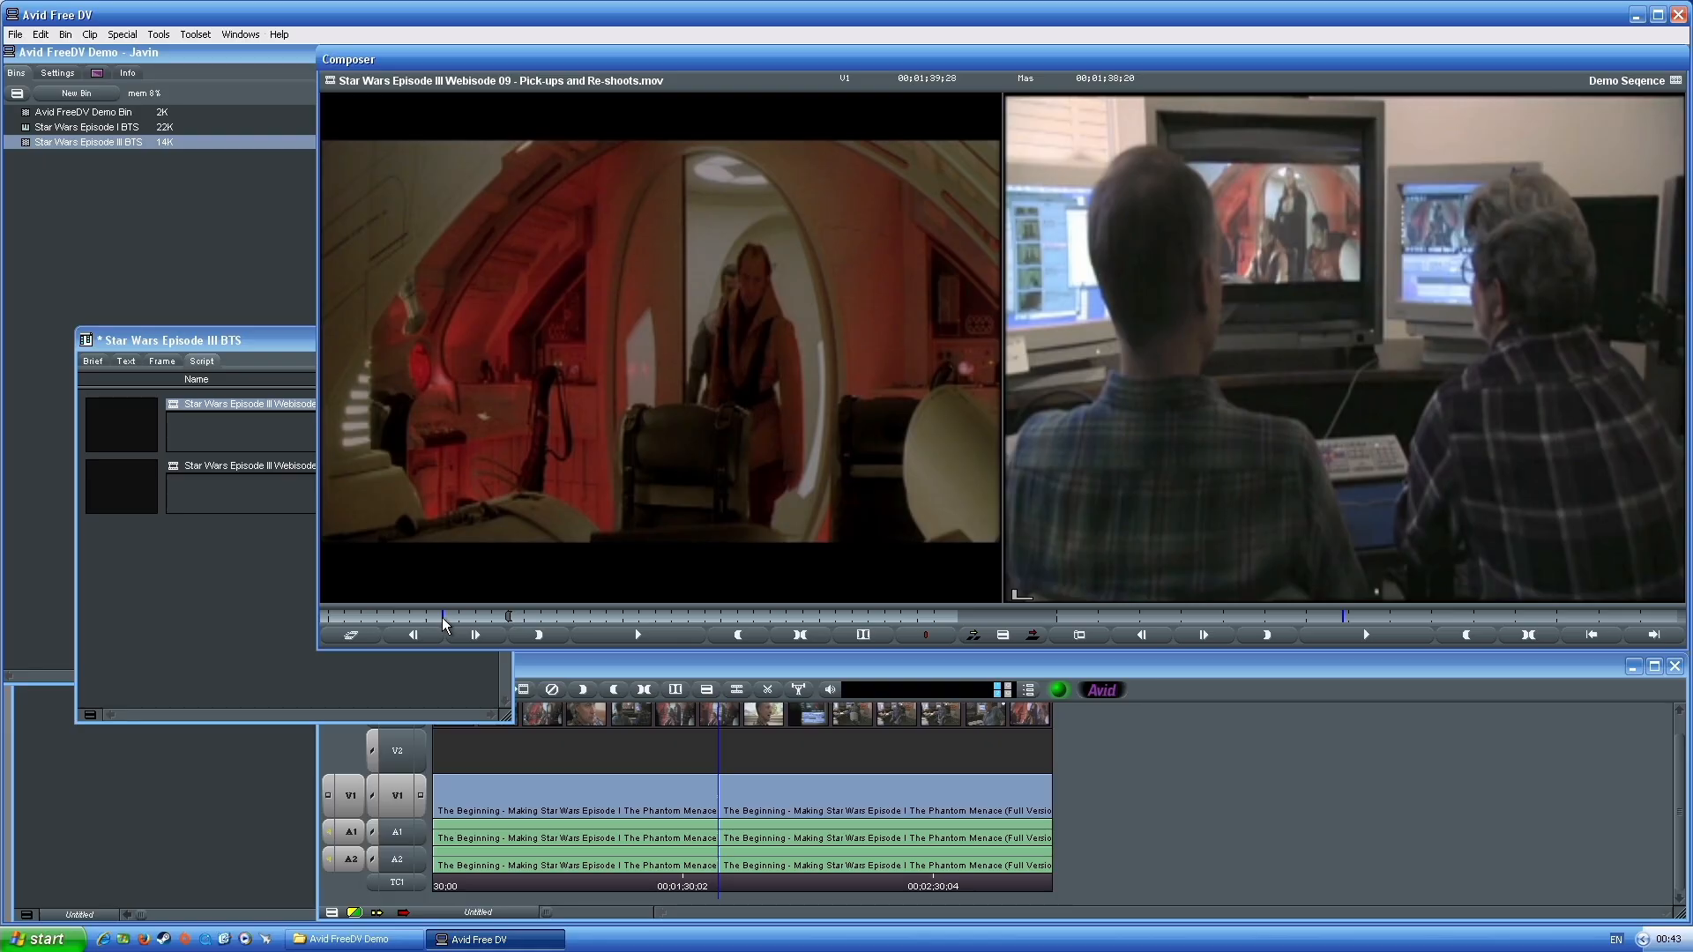
pyautogui.press('i')
# Splice the marked source video and audio onto the end of the sequence at 00;02;58;22
pyautogui.click(1046, 883)
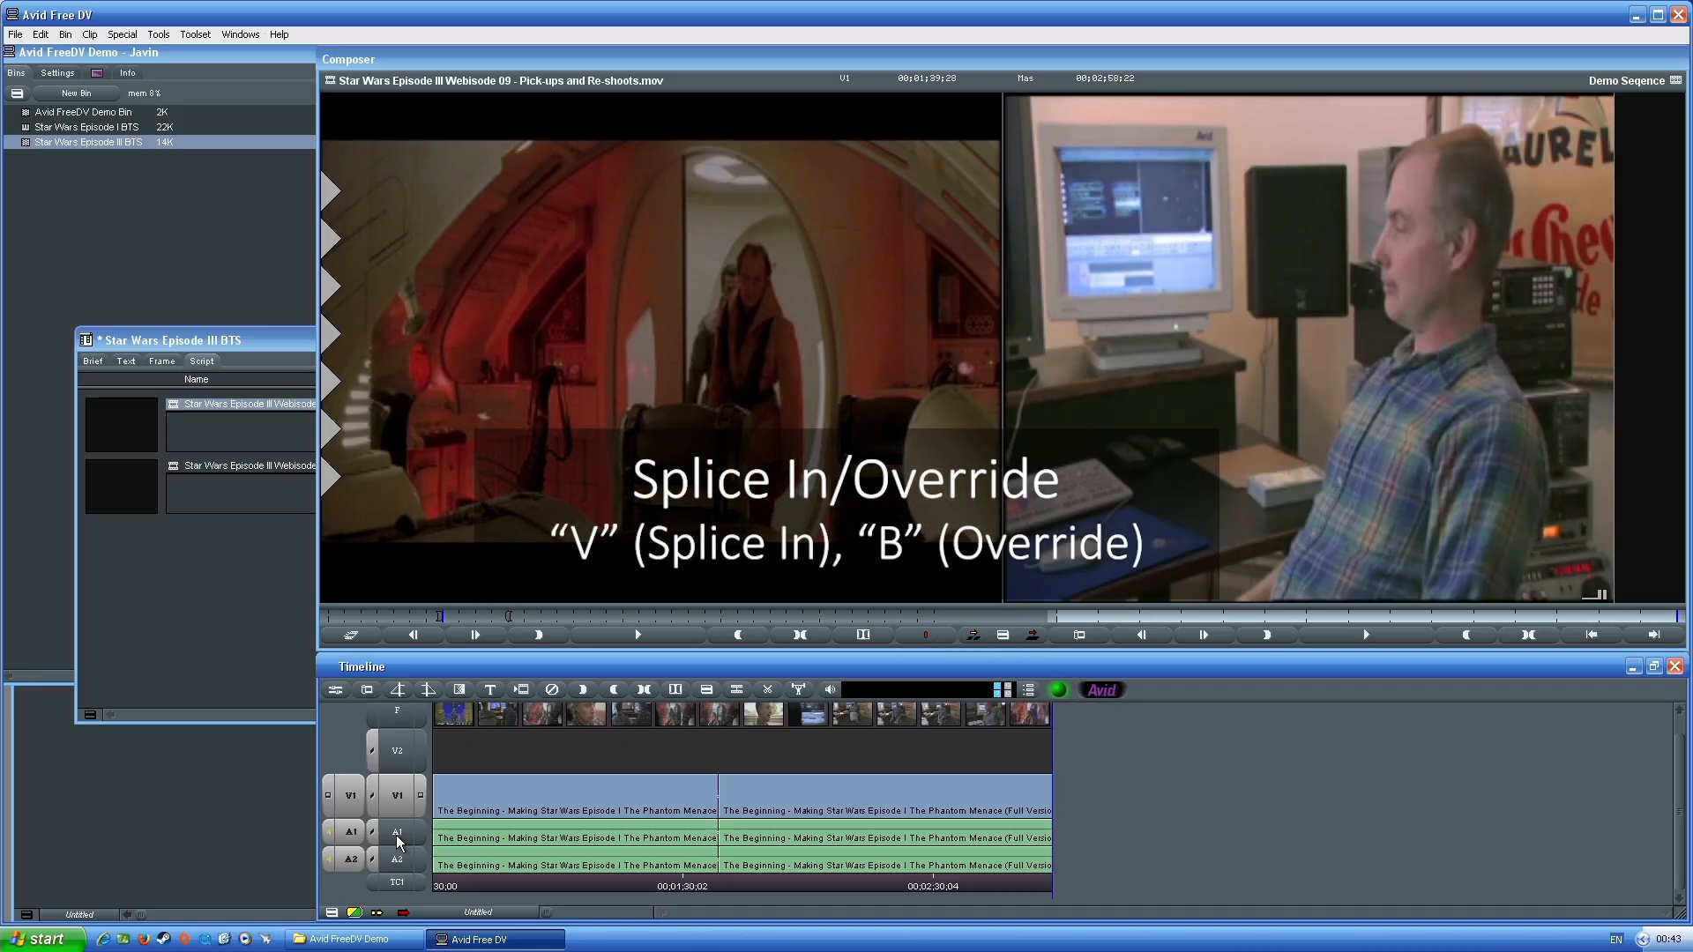
pyautogui.press('v')
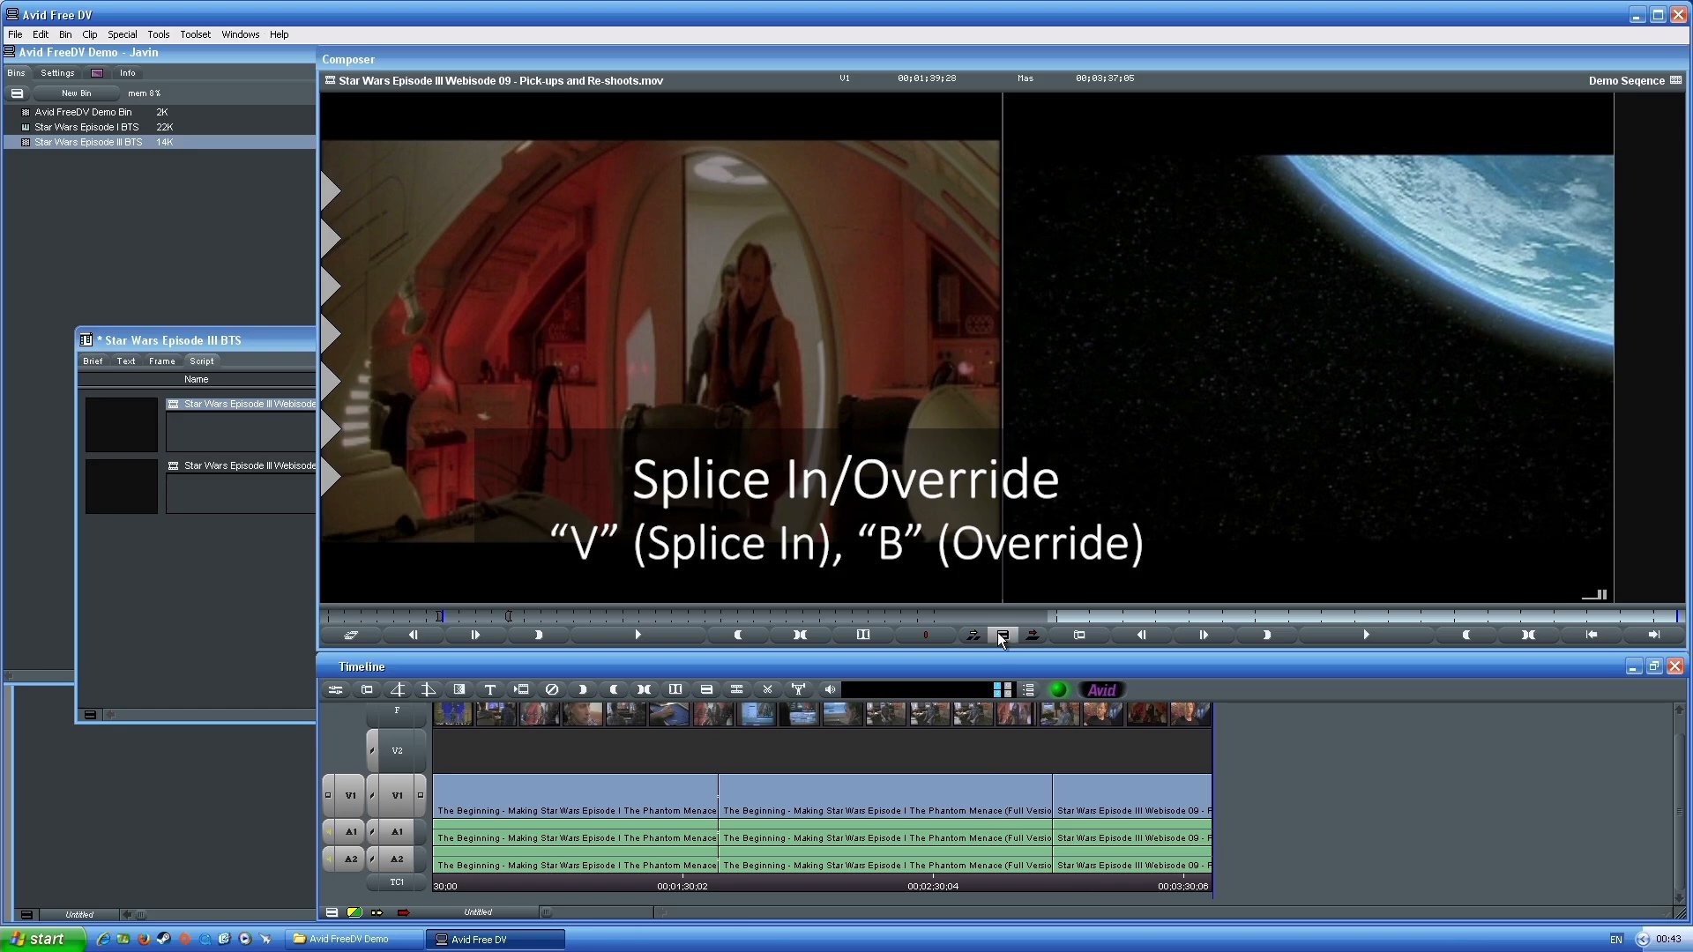
# Try trimming the cut before the new Webisode 09 segment back to 00;02;51;04 in Trim mode, and undo the trim
pyautogui.click(1062, 785)
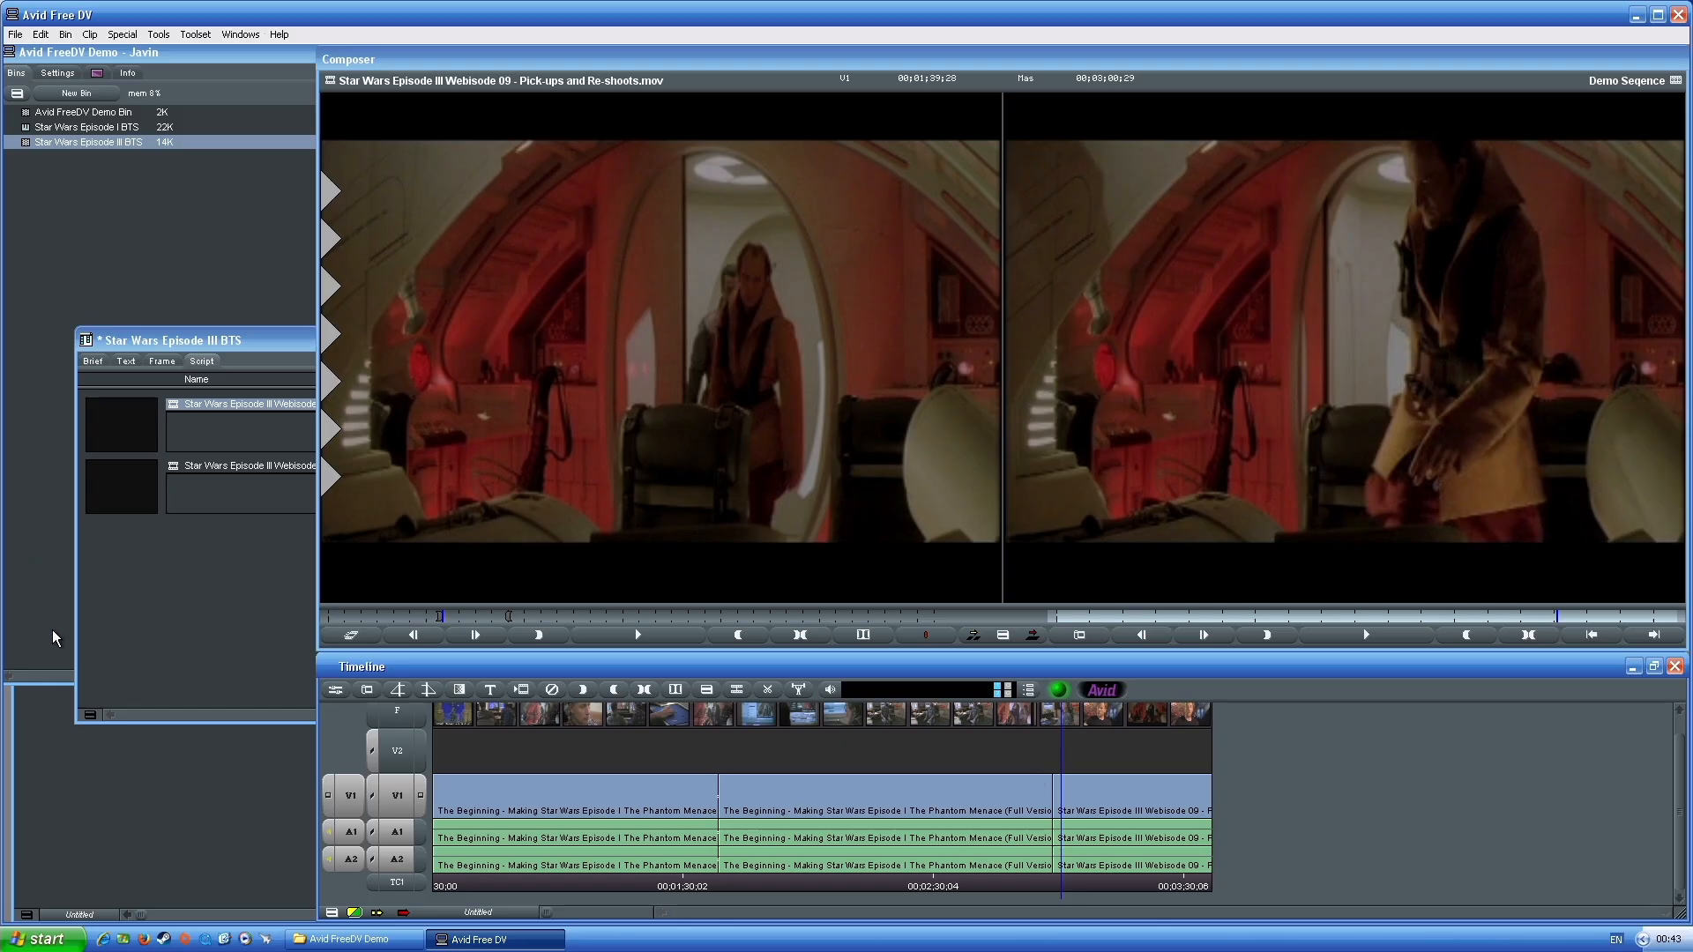
pyautogui.click(366, 690)
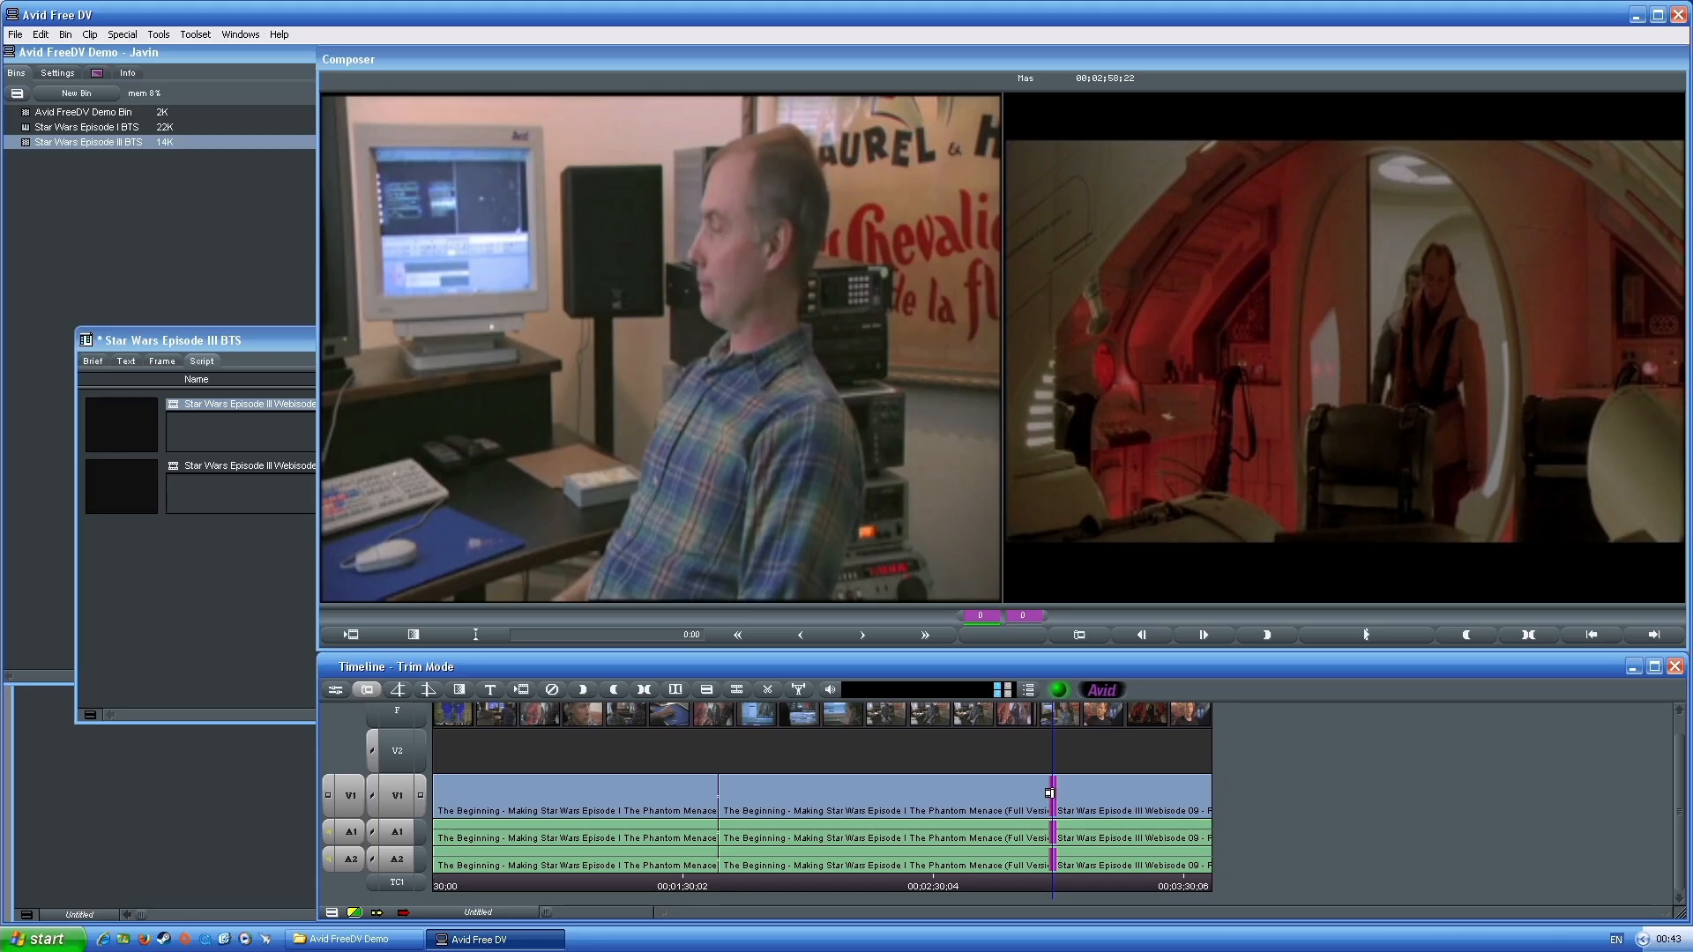
pyautogui.moveTo(1049, 792); pyautogui.dragTo(1017, 793)
pyautogui.hotkey('ctrl', 'z')
# Try a second trim of the cut at 00;02;58;22 to an earlier time, review it, and undo the trim
pyautogui.hotkey('ctrl', ']')
pyautogui.hotkey('ctrl', ']')
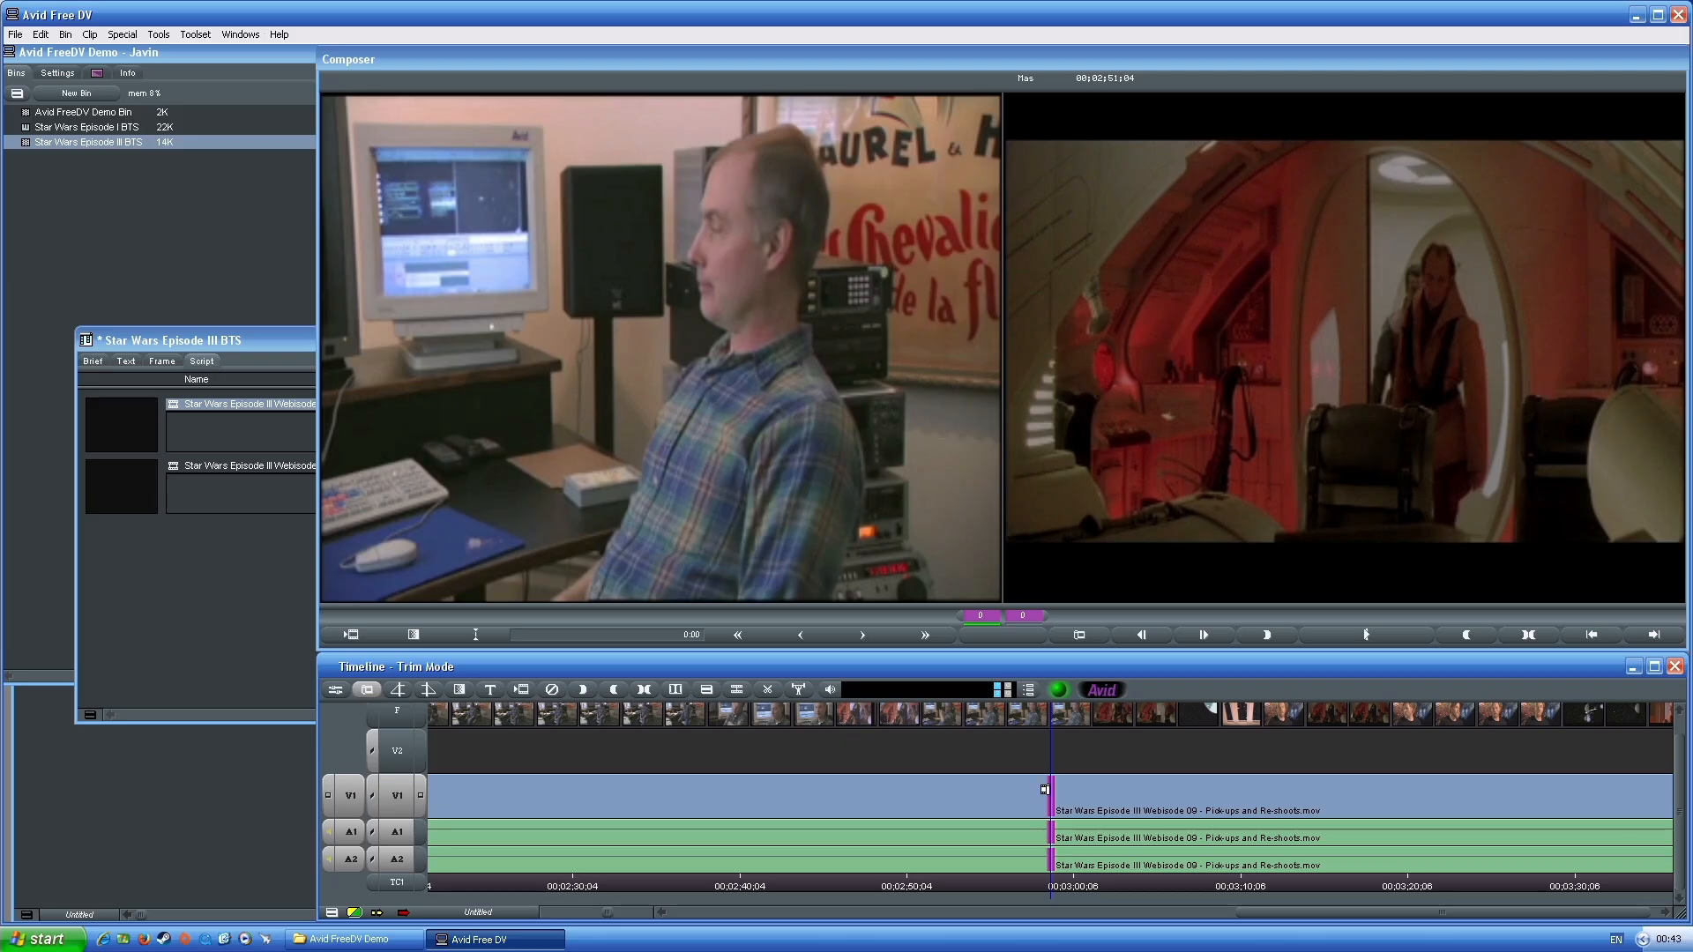
pyautogui.moveTo(1055, 790); pyautogui.dragTo(991, 790)
pyautogui.moveTo(955, 885); pyautogui.dragTo(1017, 880)
pyautogui.hotkey('ctrl', 'z')
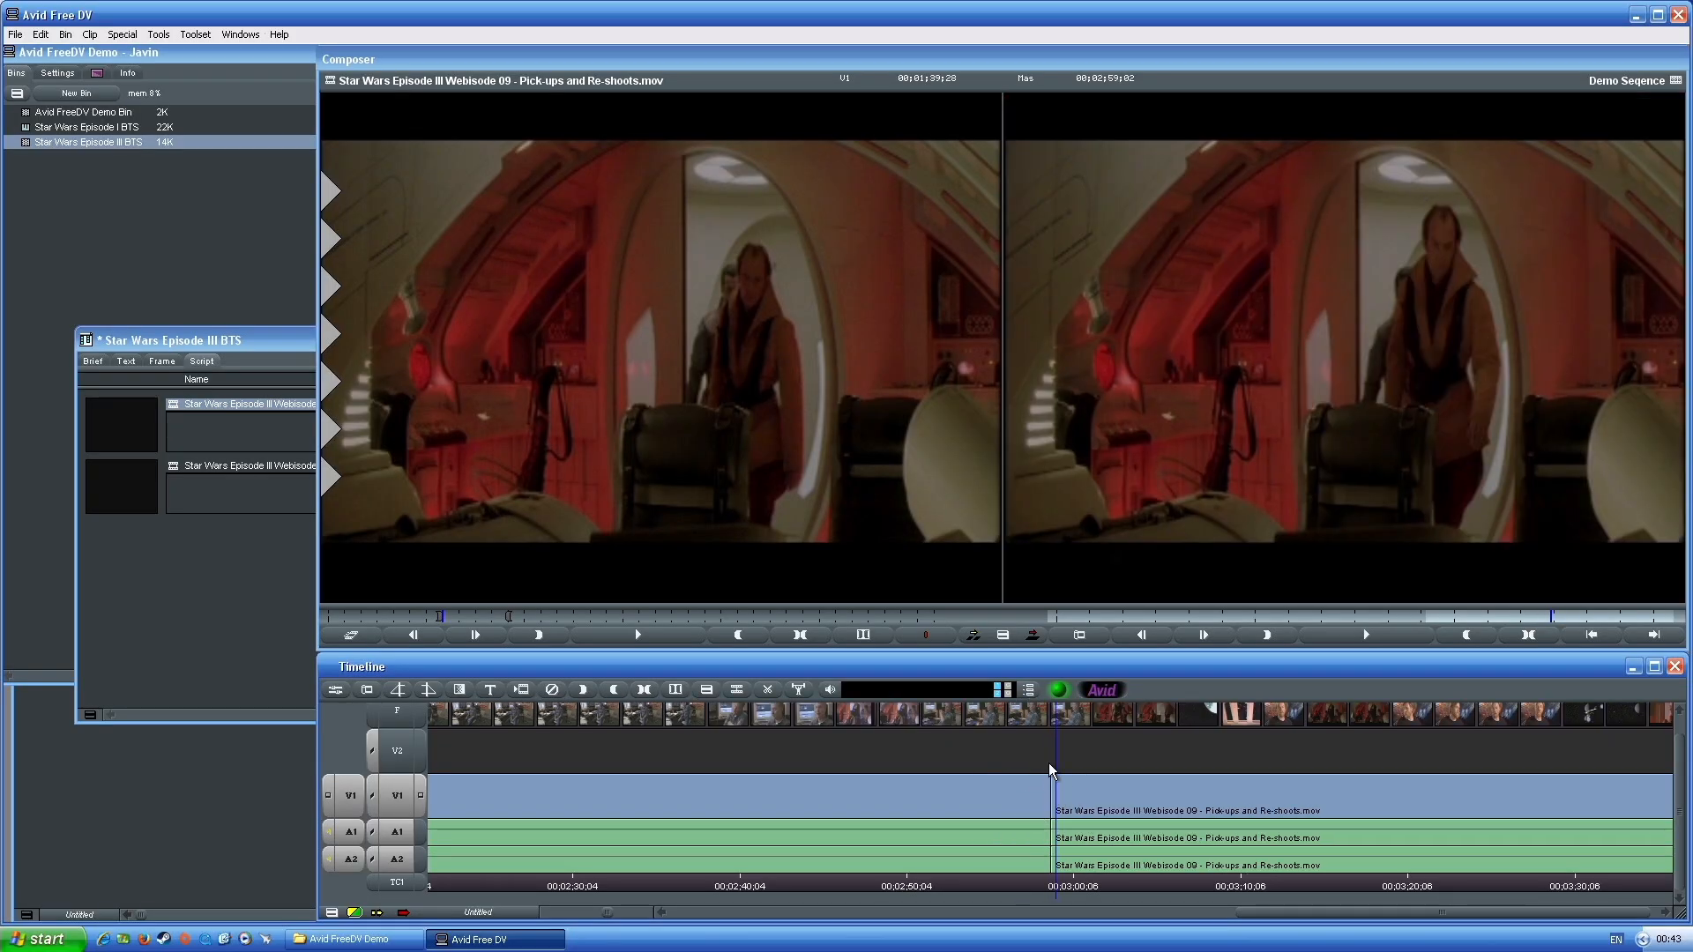
# Enter Trim mode and select only the incoming side of the cut before the Webisode 09 segment on V1, A1 and A2
pyautogui.click(367, 690)
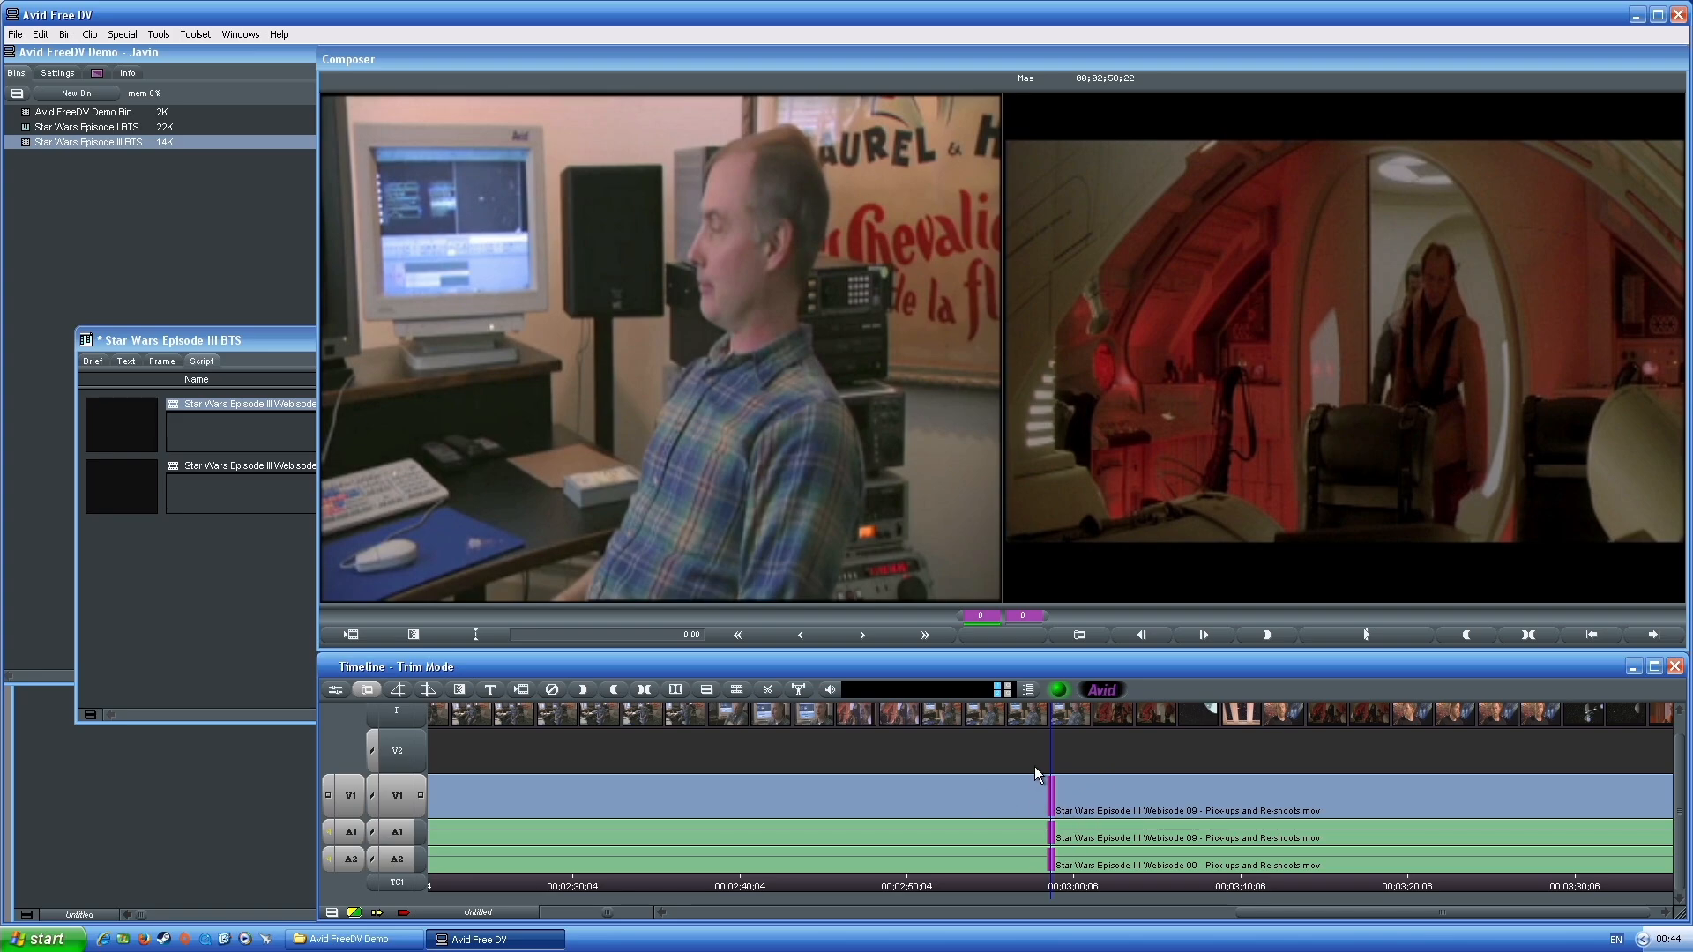
pyautogui.hotkey('ctrl', '[')
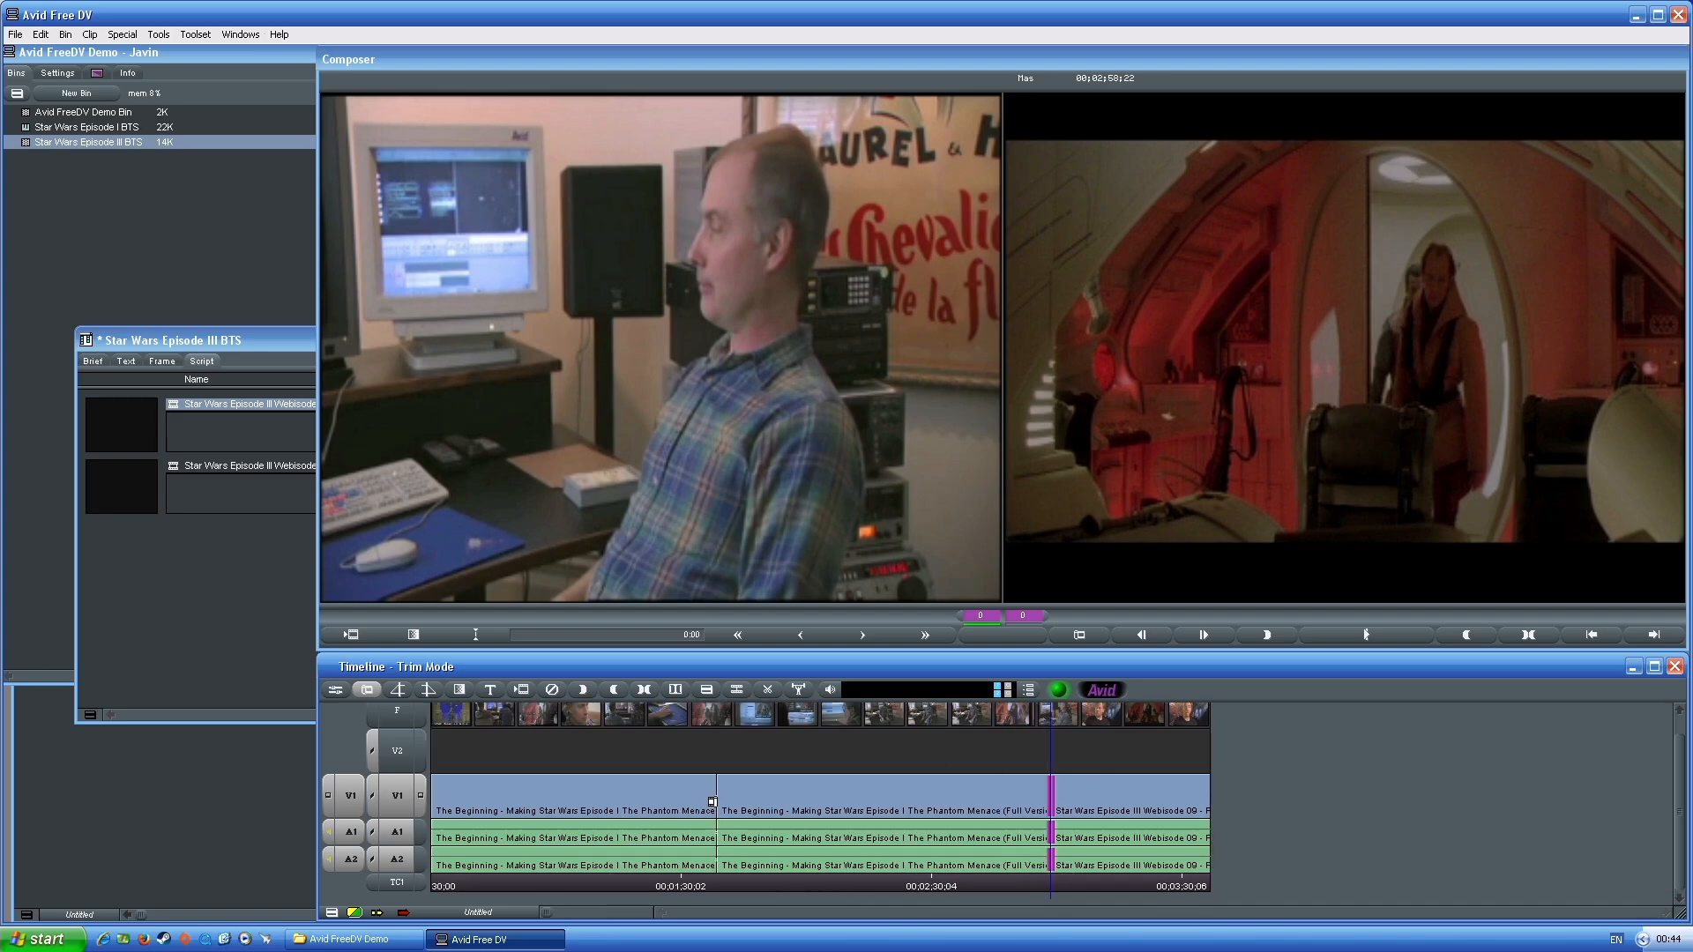
pyautogui.click(713, 802)
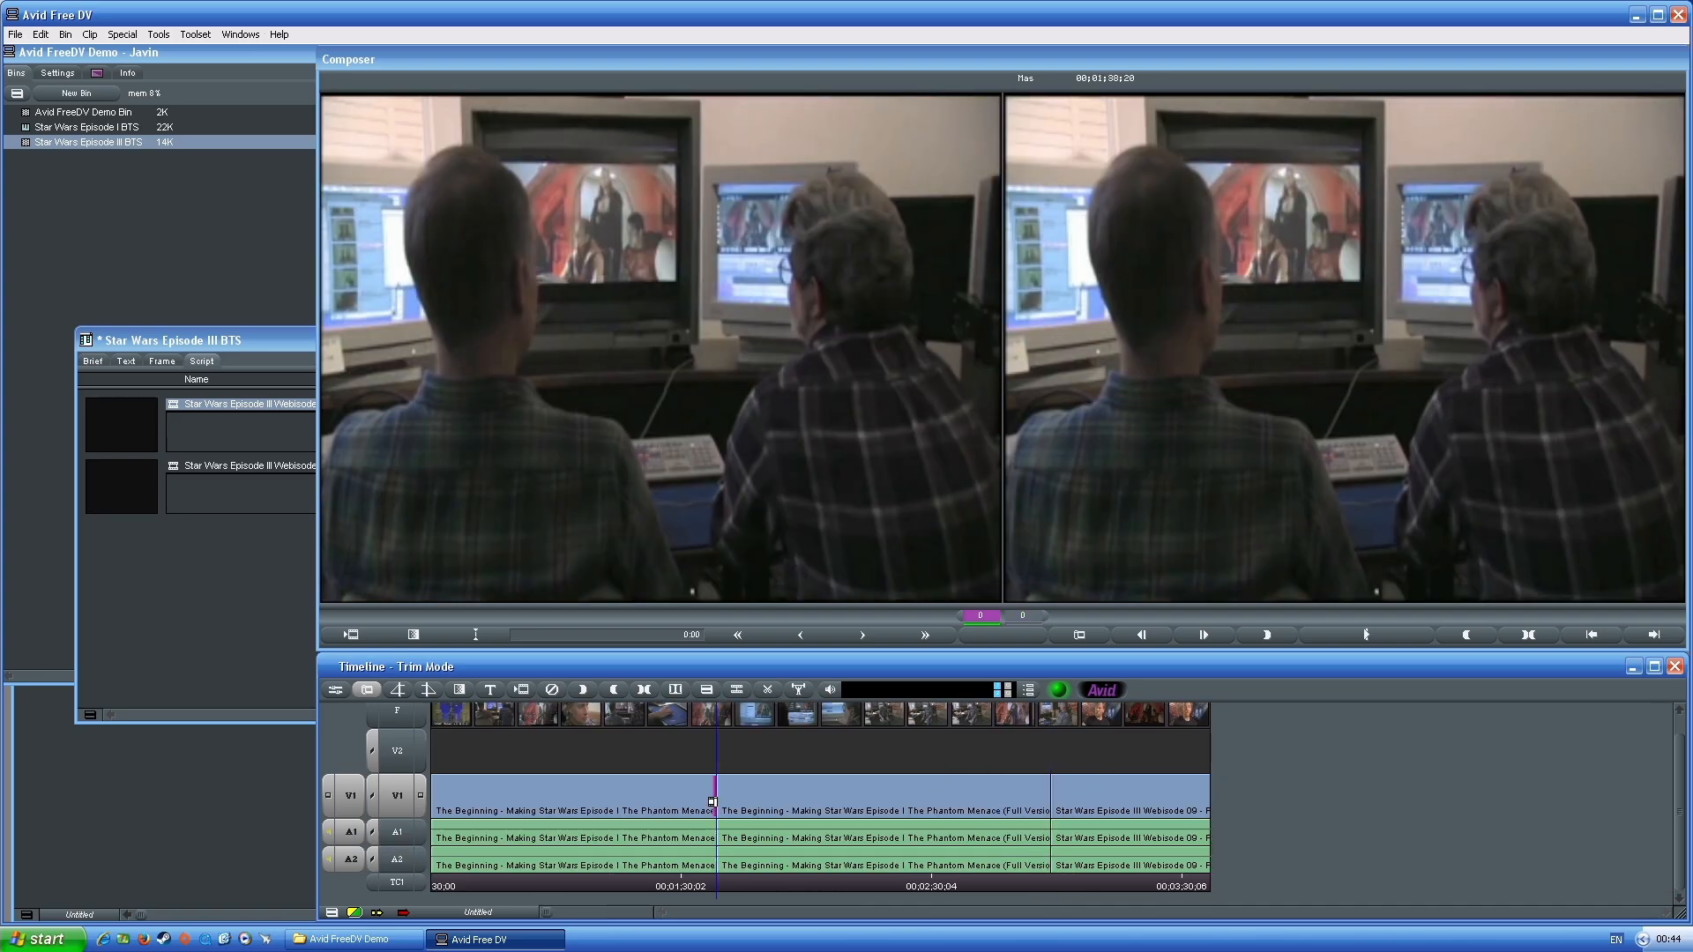
pyautogui.click(1059, 787)
pyautogui.keyDown('shift'); pyautogui.click(1057, 835); pyautogui.keyUp('shift')
pyautogui.keyDown('shift'); pyautogui.click(1057, 862); pyautogui.keyUp('shift')
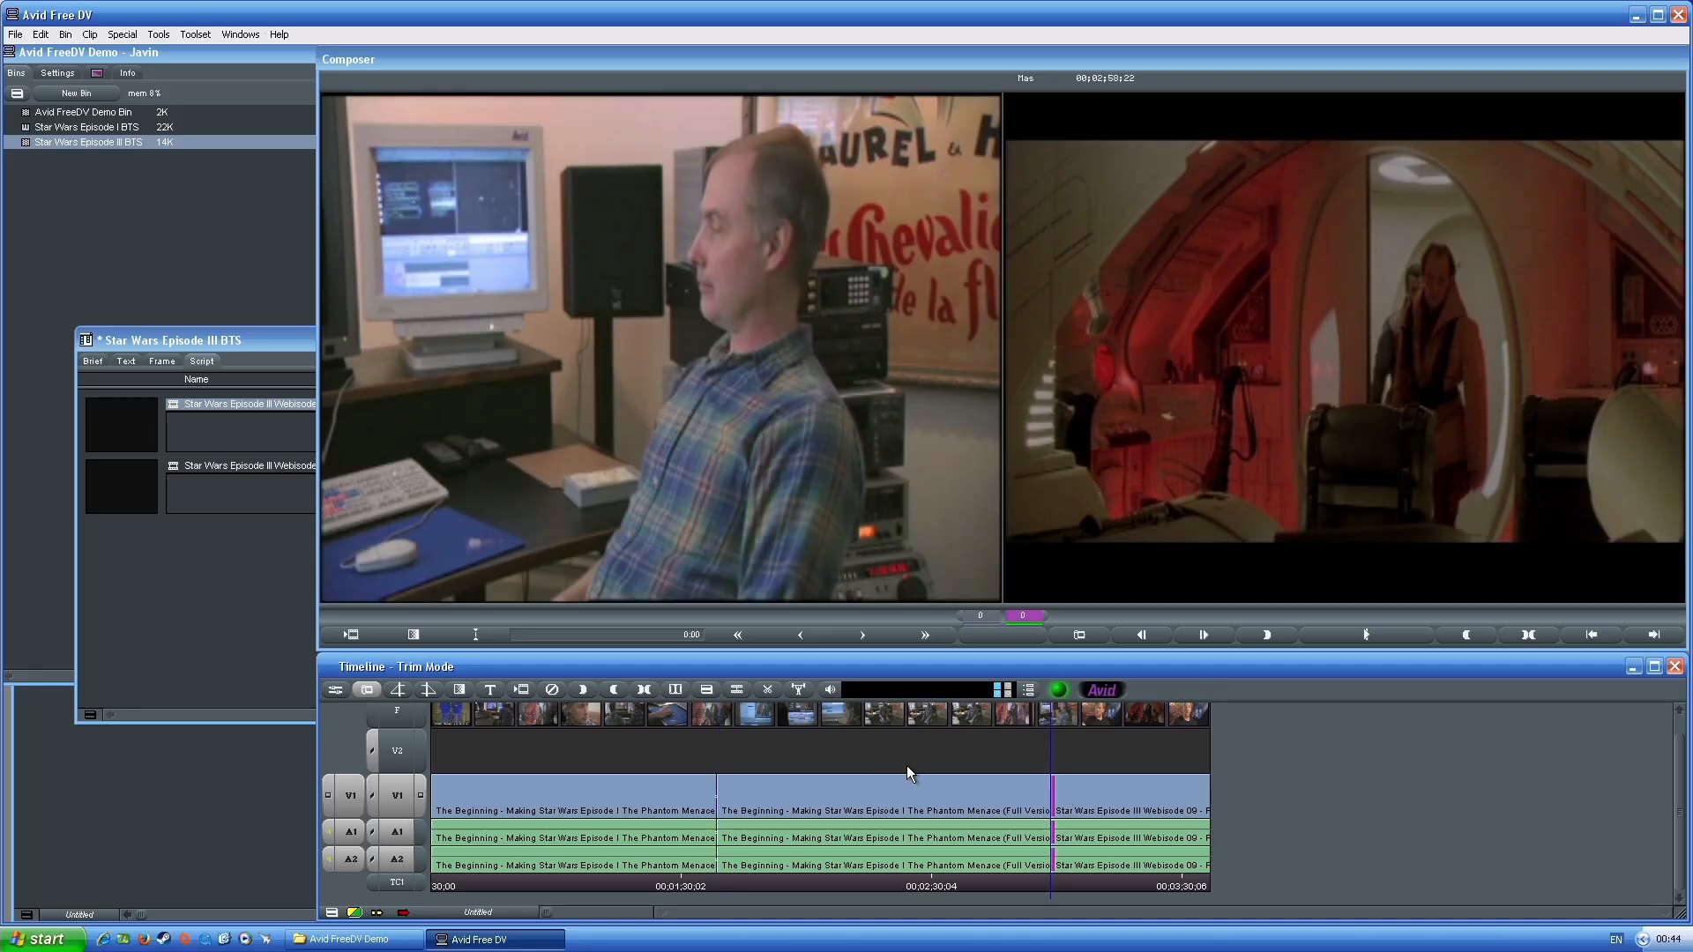
# Try trimming 159 frames off the head of the Webisode 09 segment on all three tracks, and undo the trim
pyautogui.rightClick(1045, 792)
pyautogui.click(1039, 694)
pyautogui.moveTo(1056, 783); pyautogui.dragTo(1077, 797)
pyautogui.press('Down')
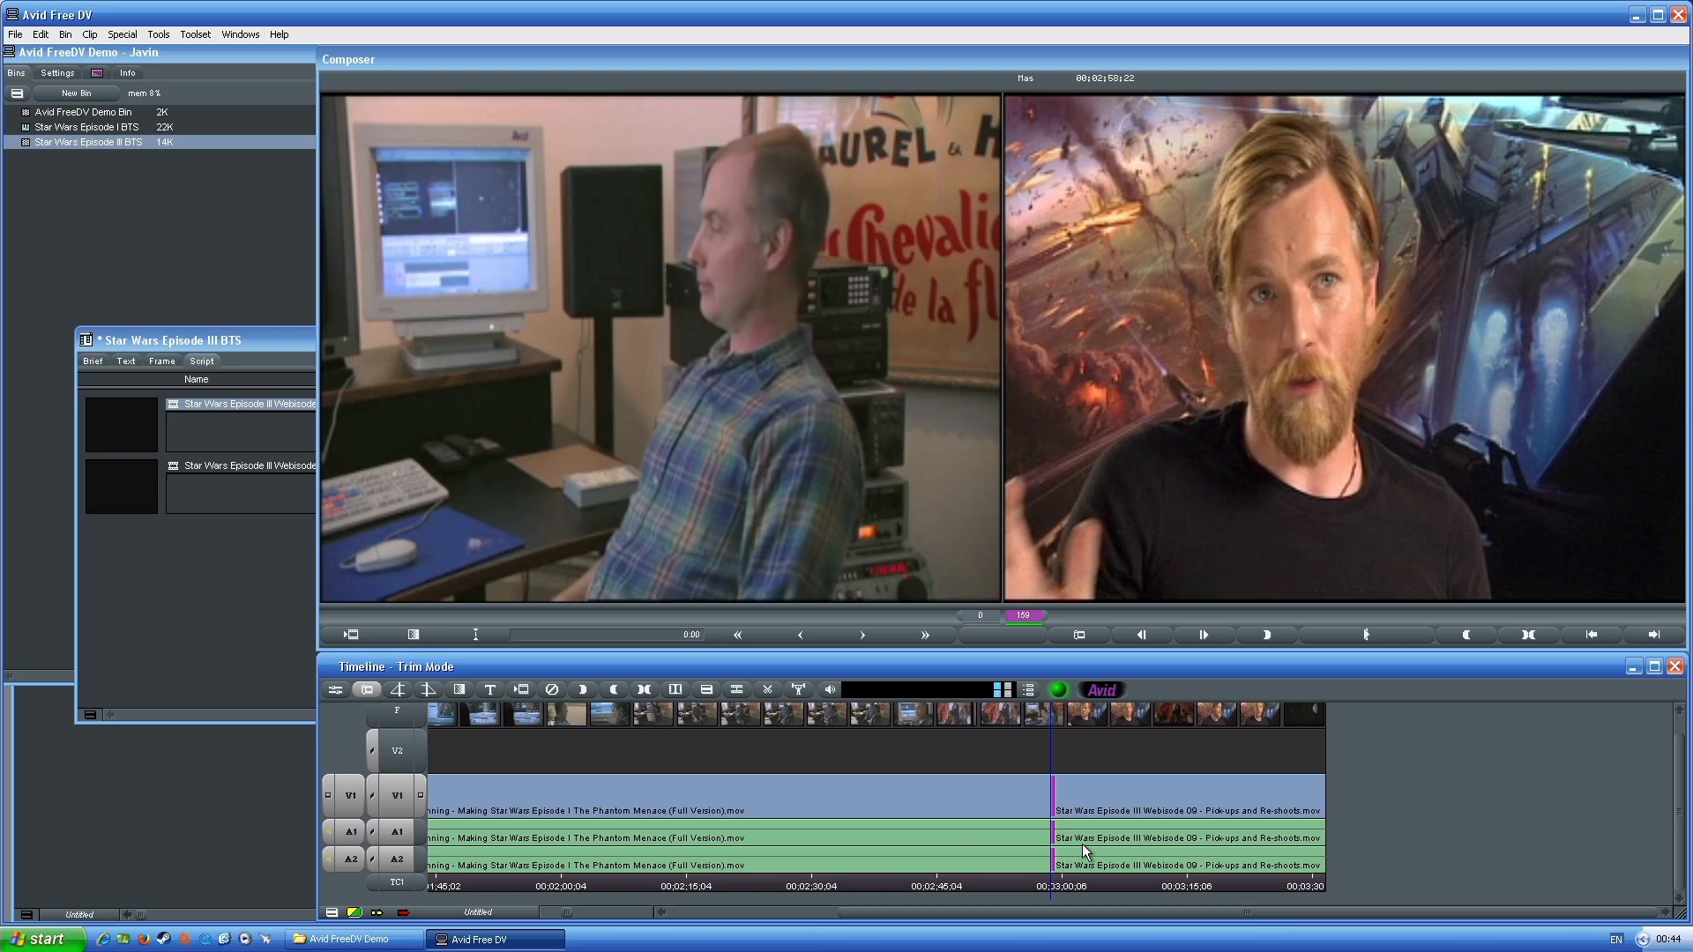
pyautogui.hotkey('ctrl', 'z')
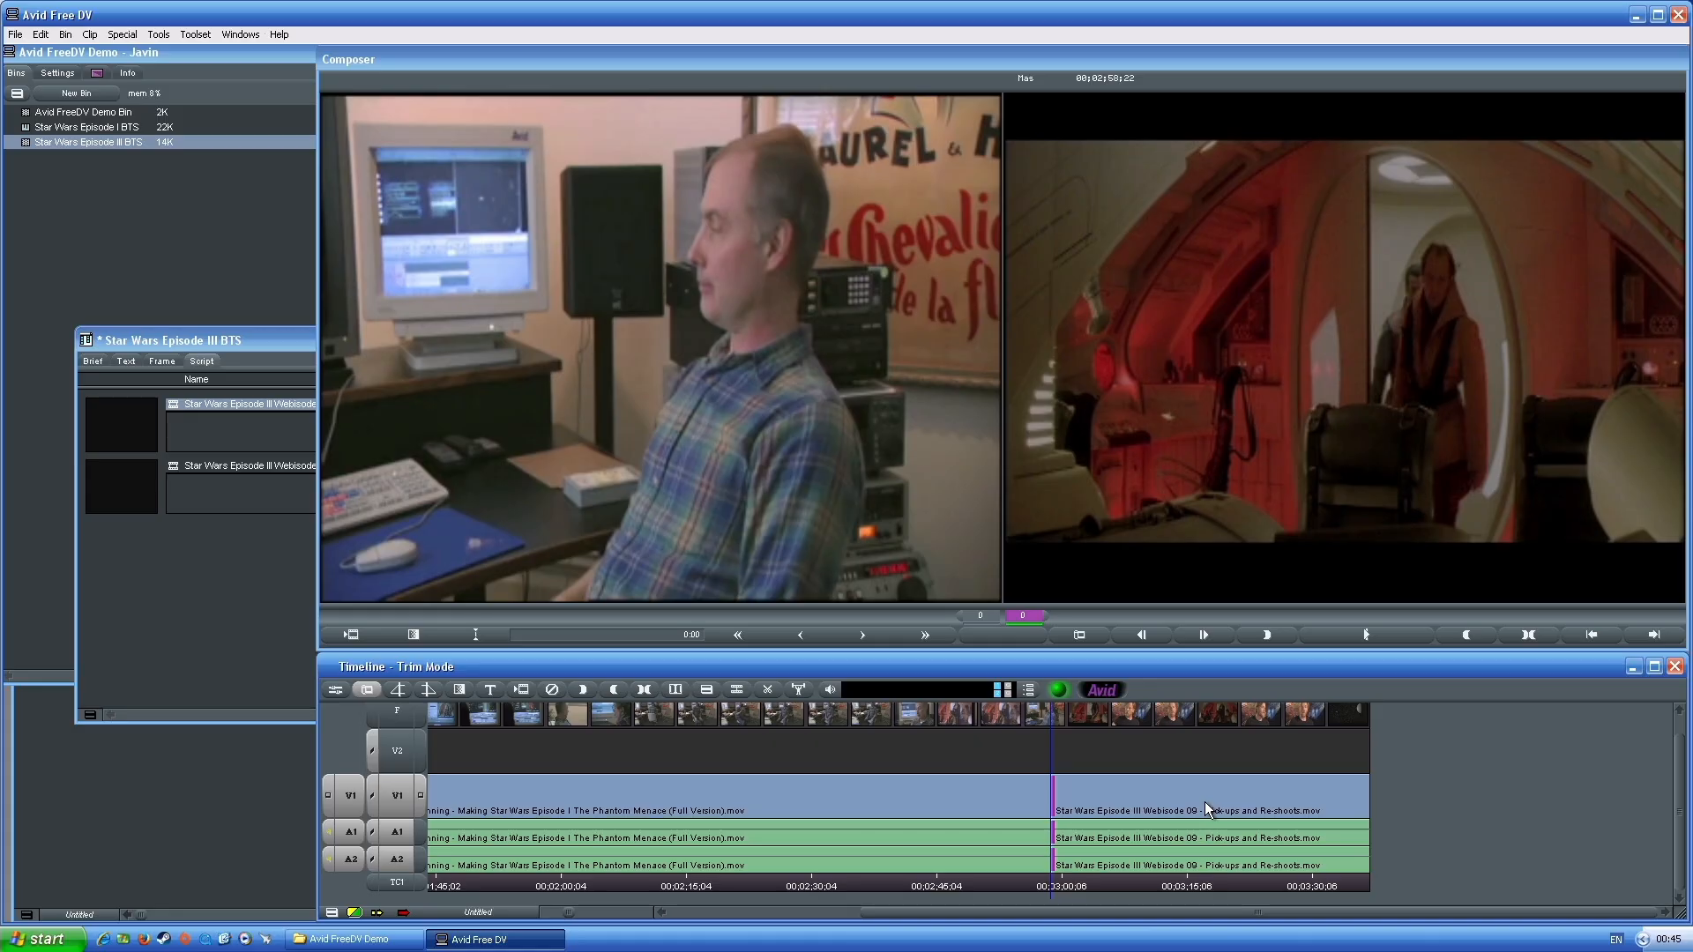
# Leave Trim mode and park the position indicator exactly on the cut between the two The Beginning segments at 00;01;38;20
pyautogui.click(1036, 887)
pyautogui.moveTo(1035, 888); pyautogui.dragTo(724, 873)
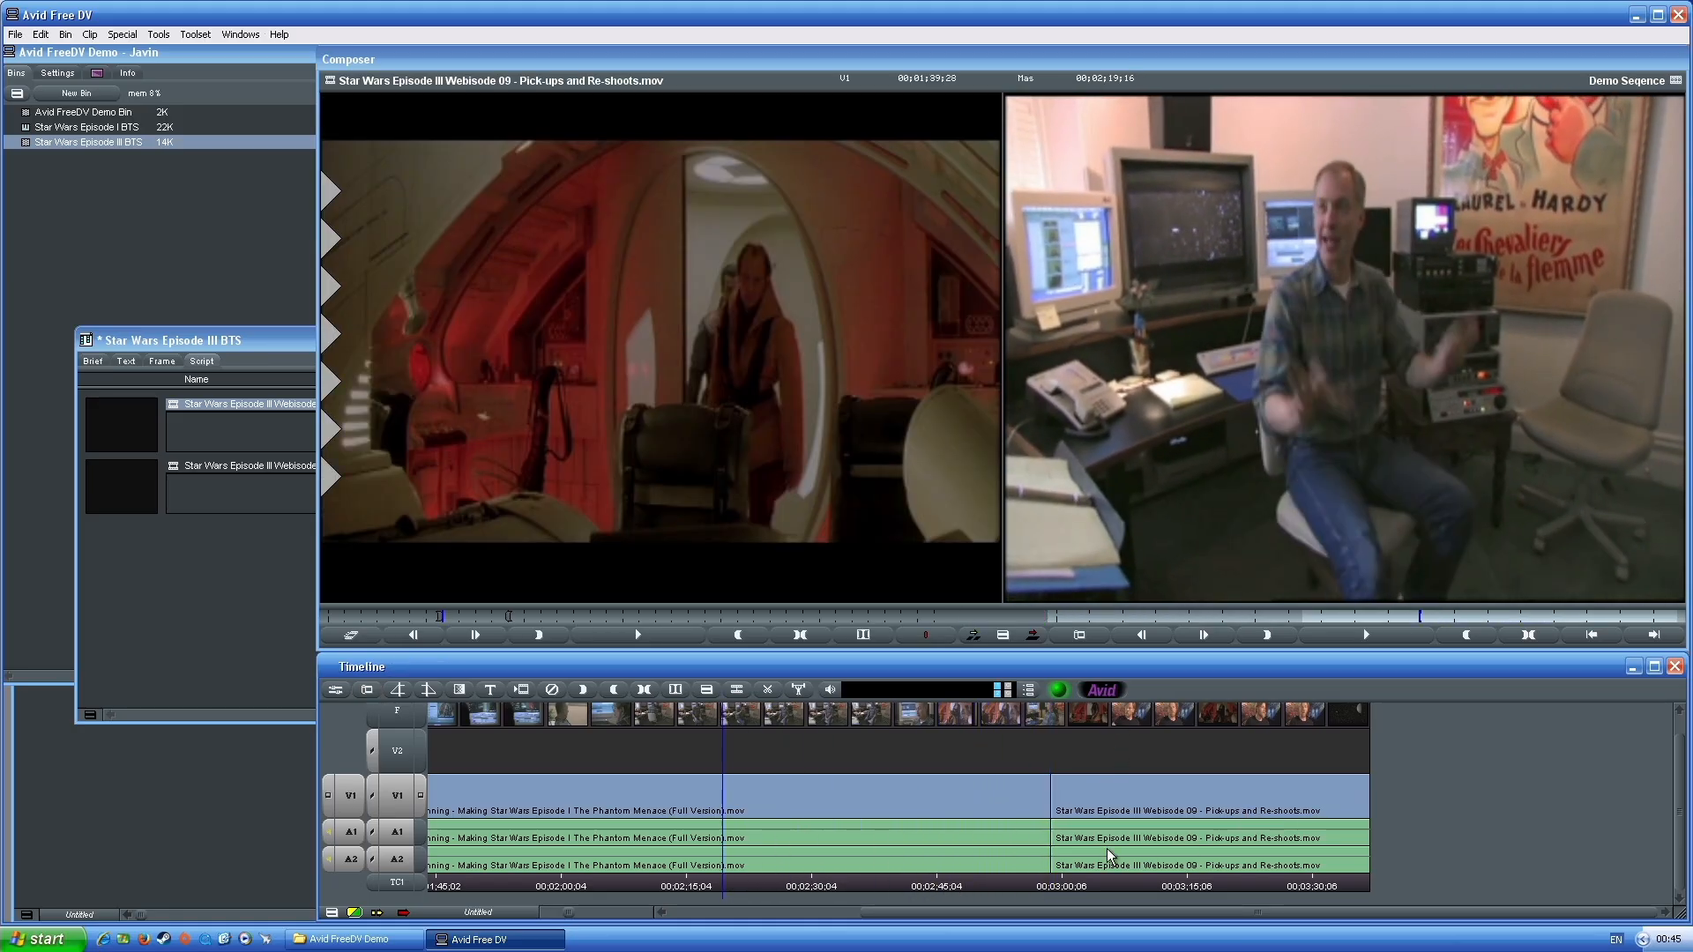
pyautogui.click(676, 882)
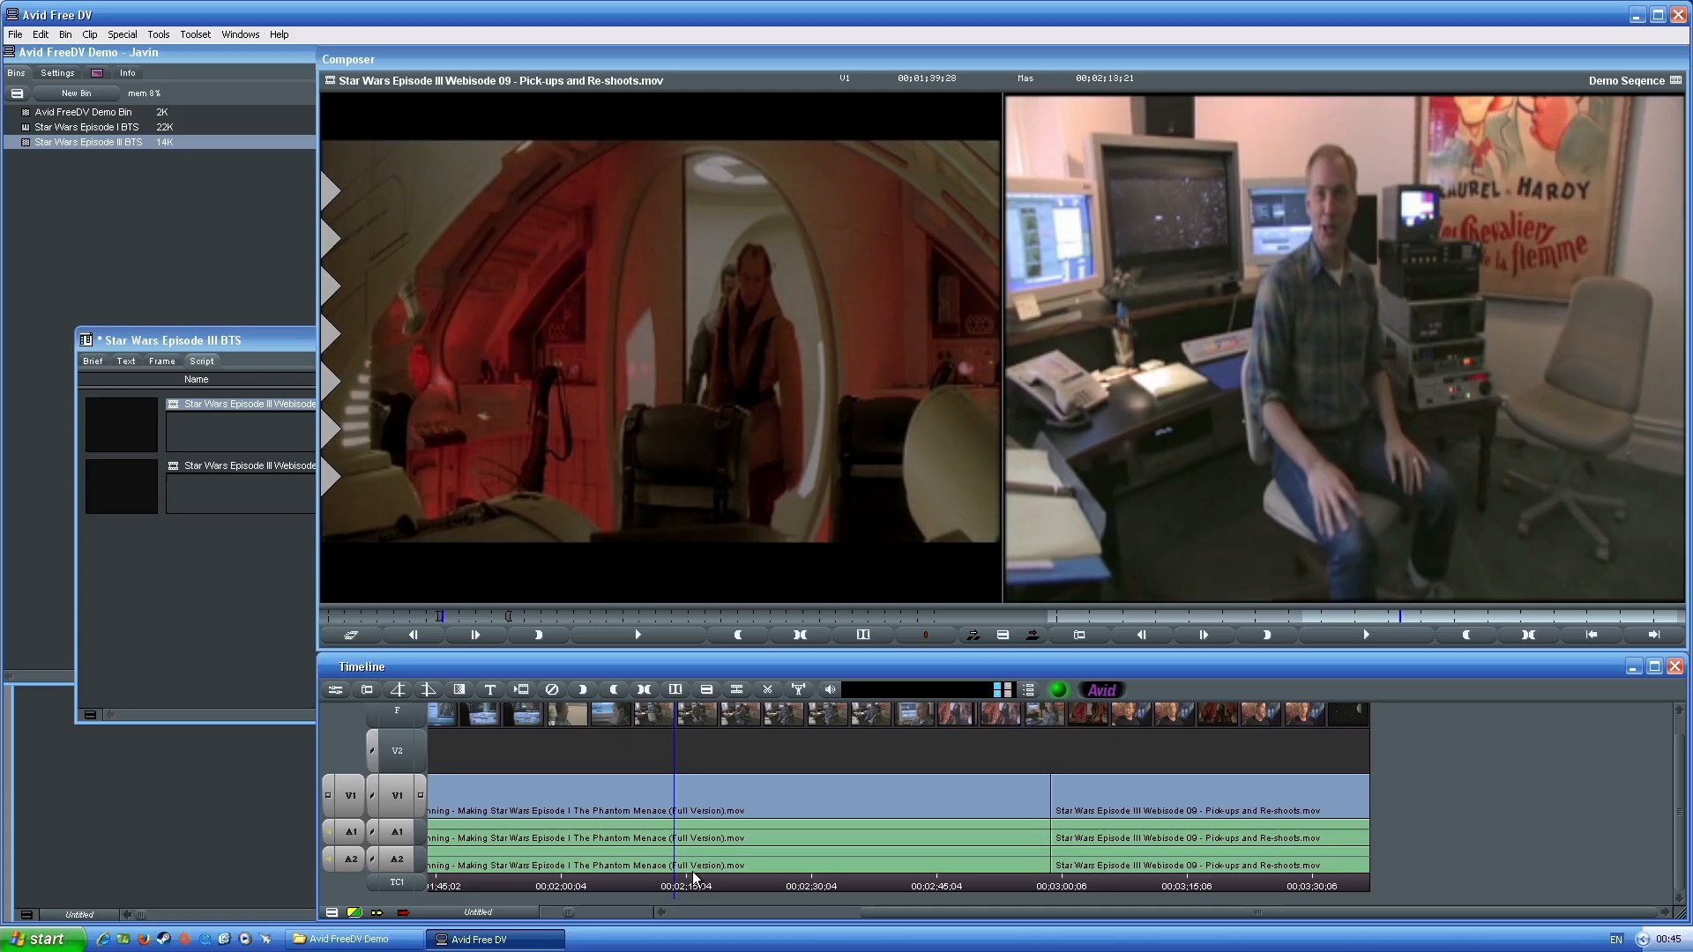
pyautogui.hotkey('ctrl', '[')
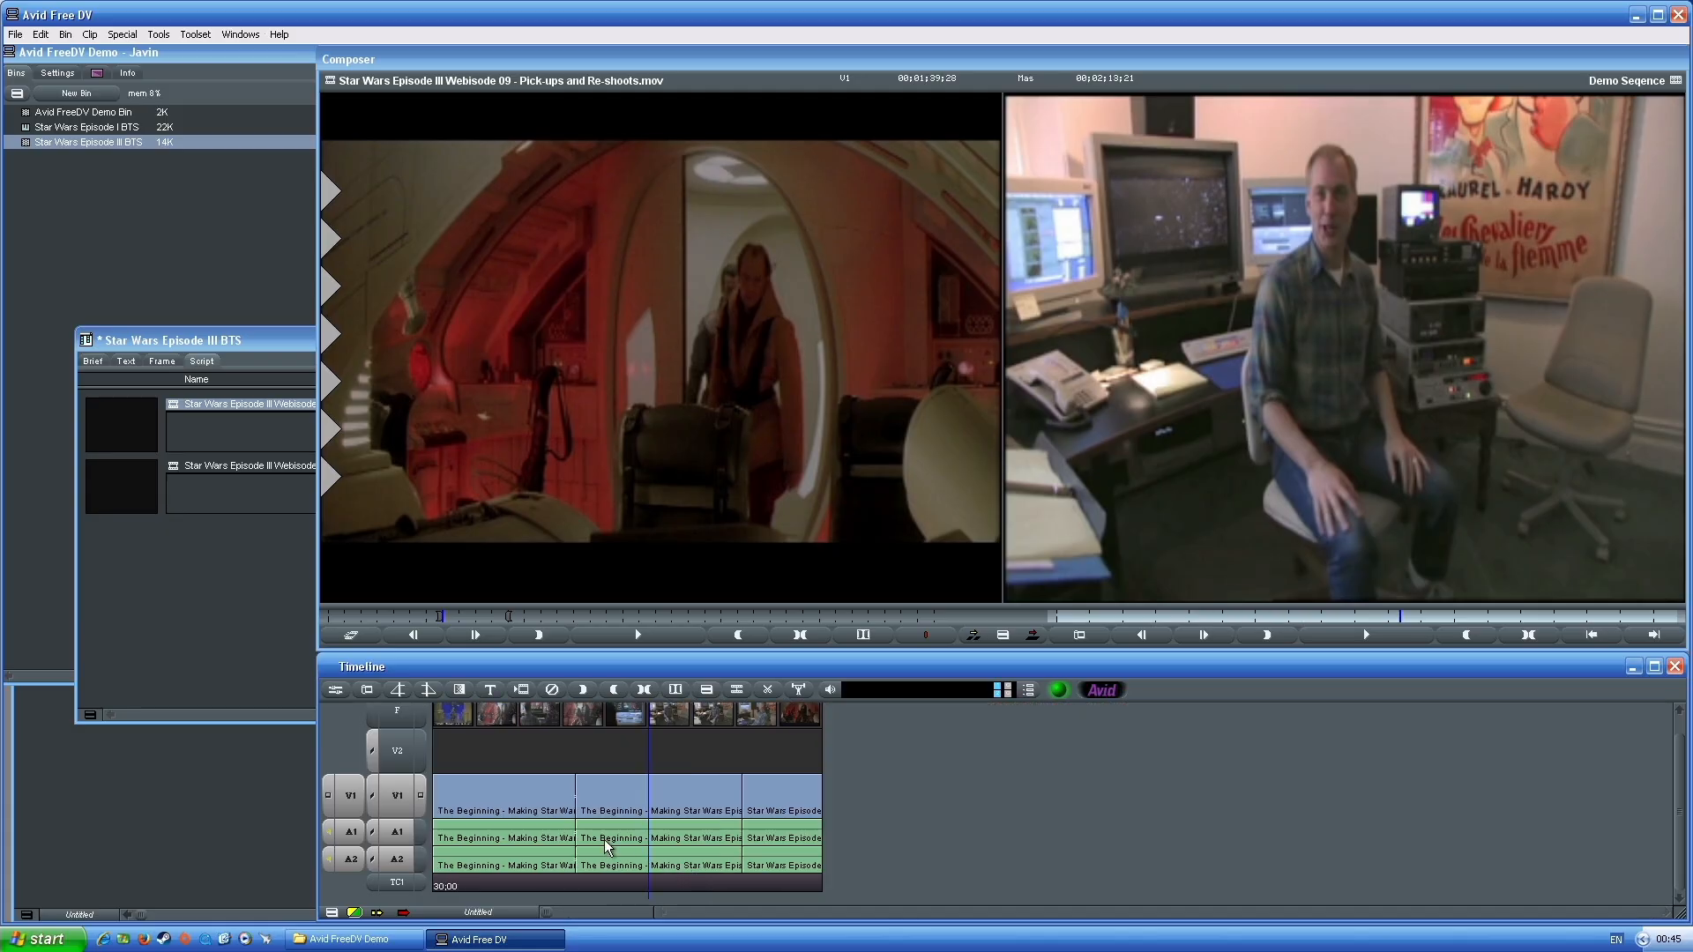
pyautogui.click(573, 791)
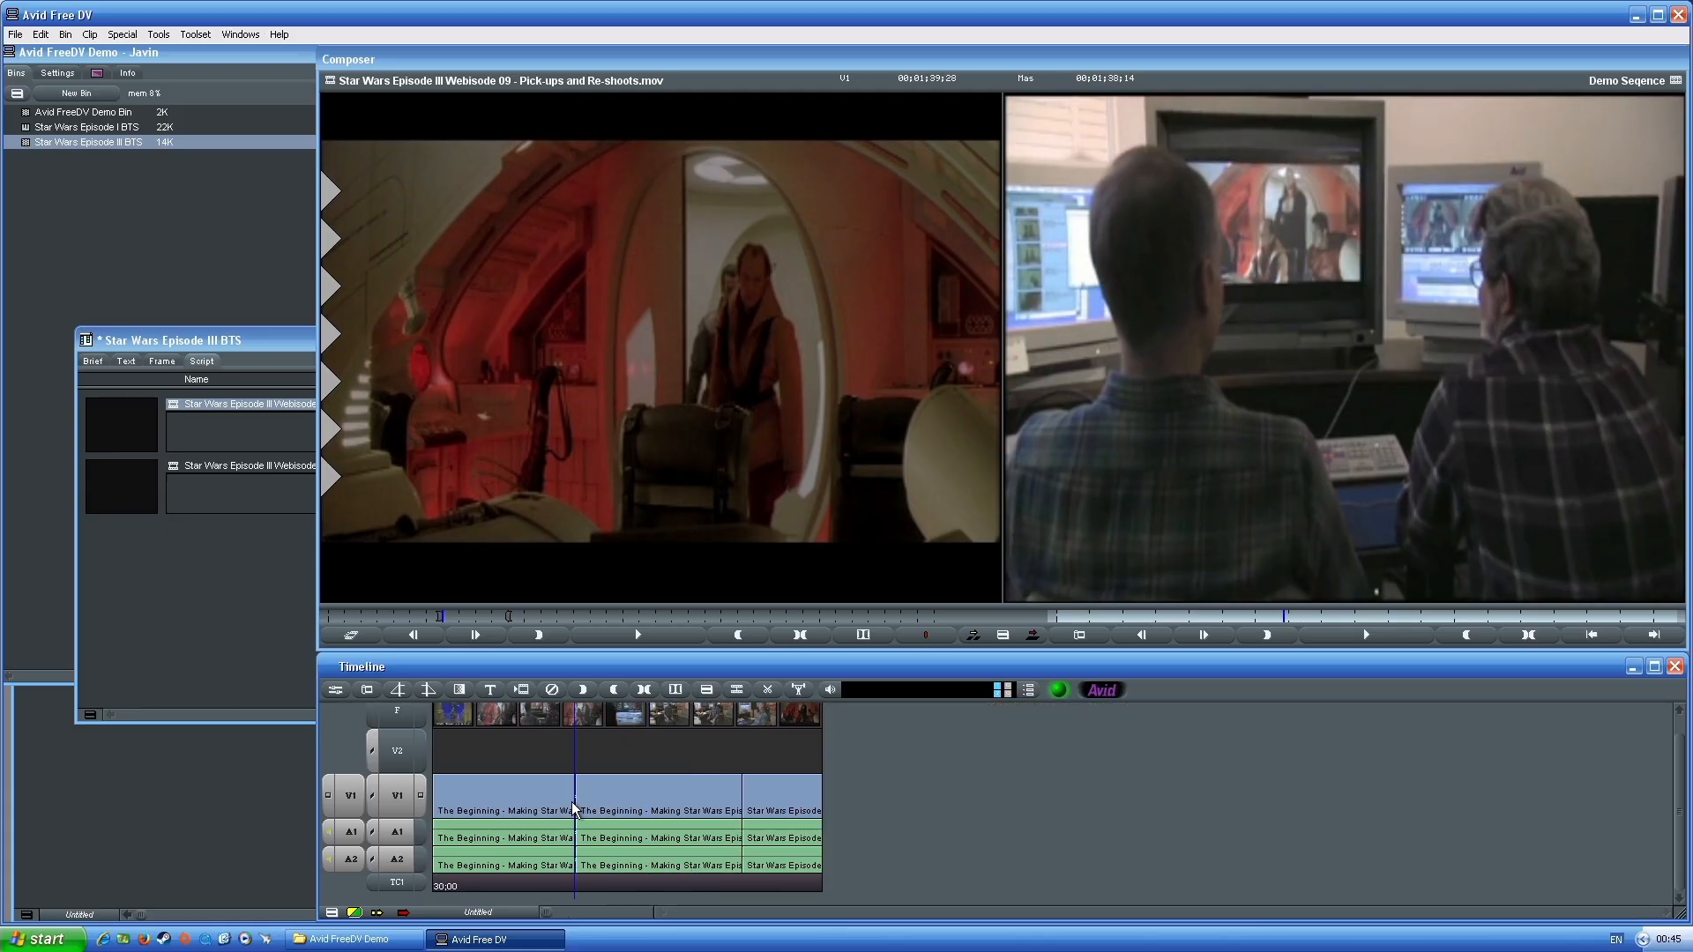
pyautogui.hotkey('ctrl', ']')
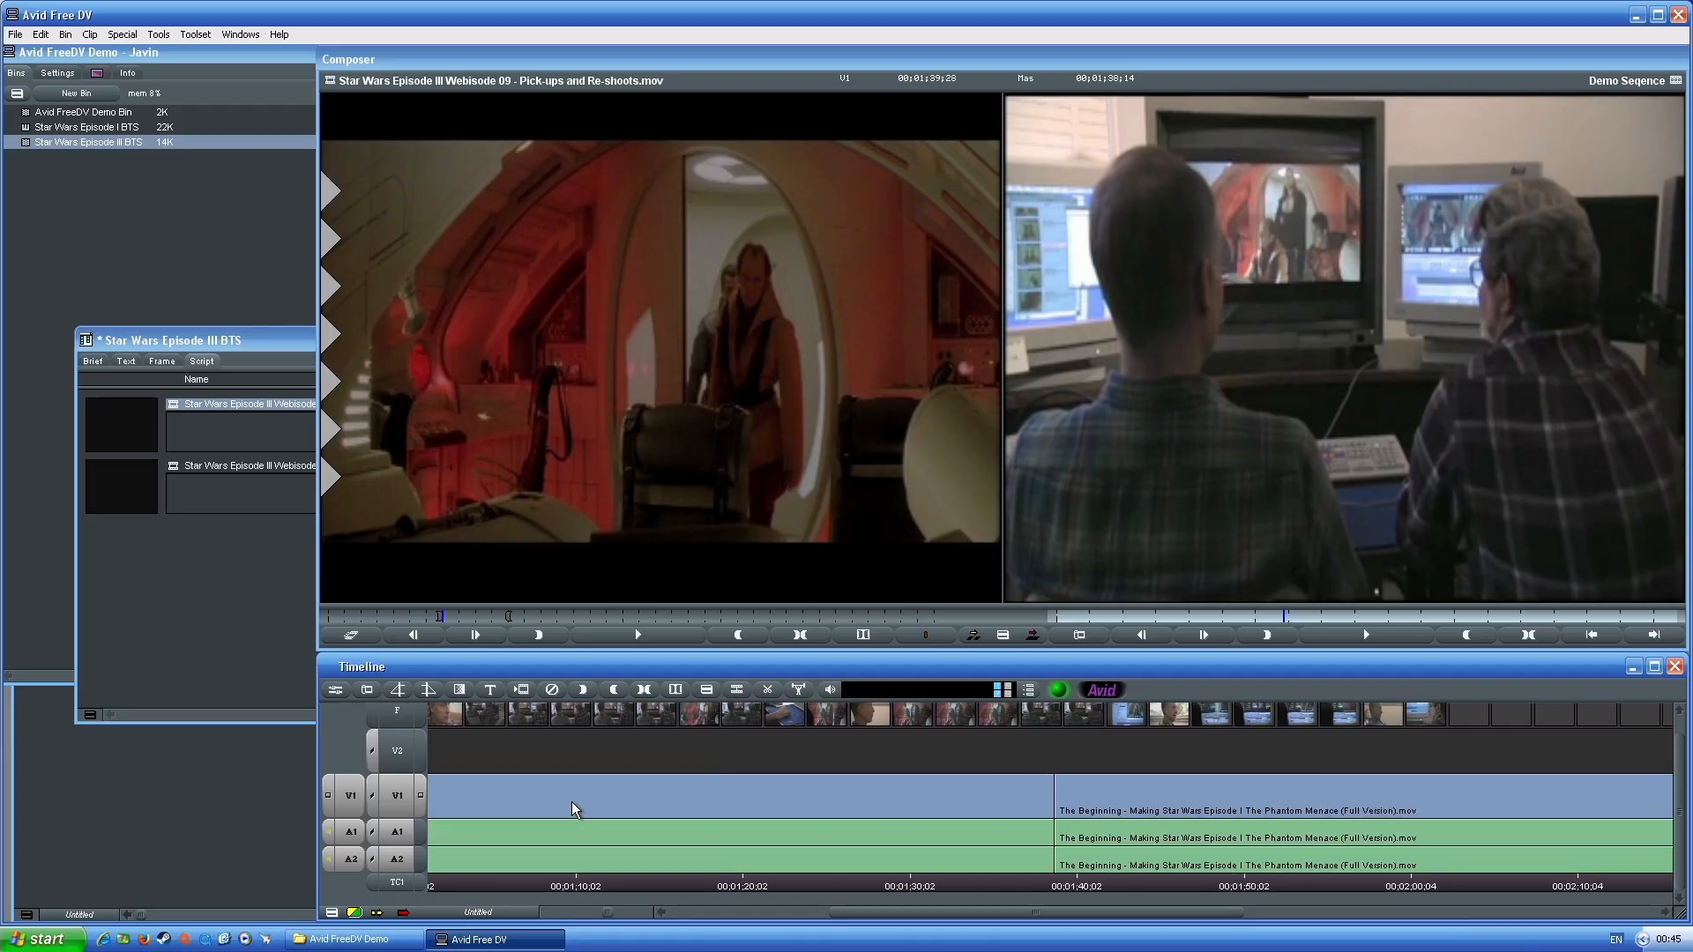
pyautogui.keyDown('ctrl'); pyautogui.click(1069, 887); pyautogui.keyUp('ctrl')
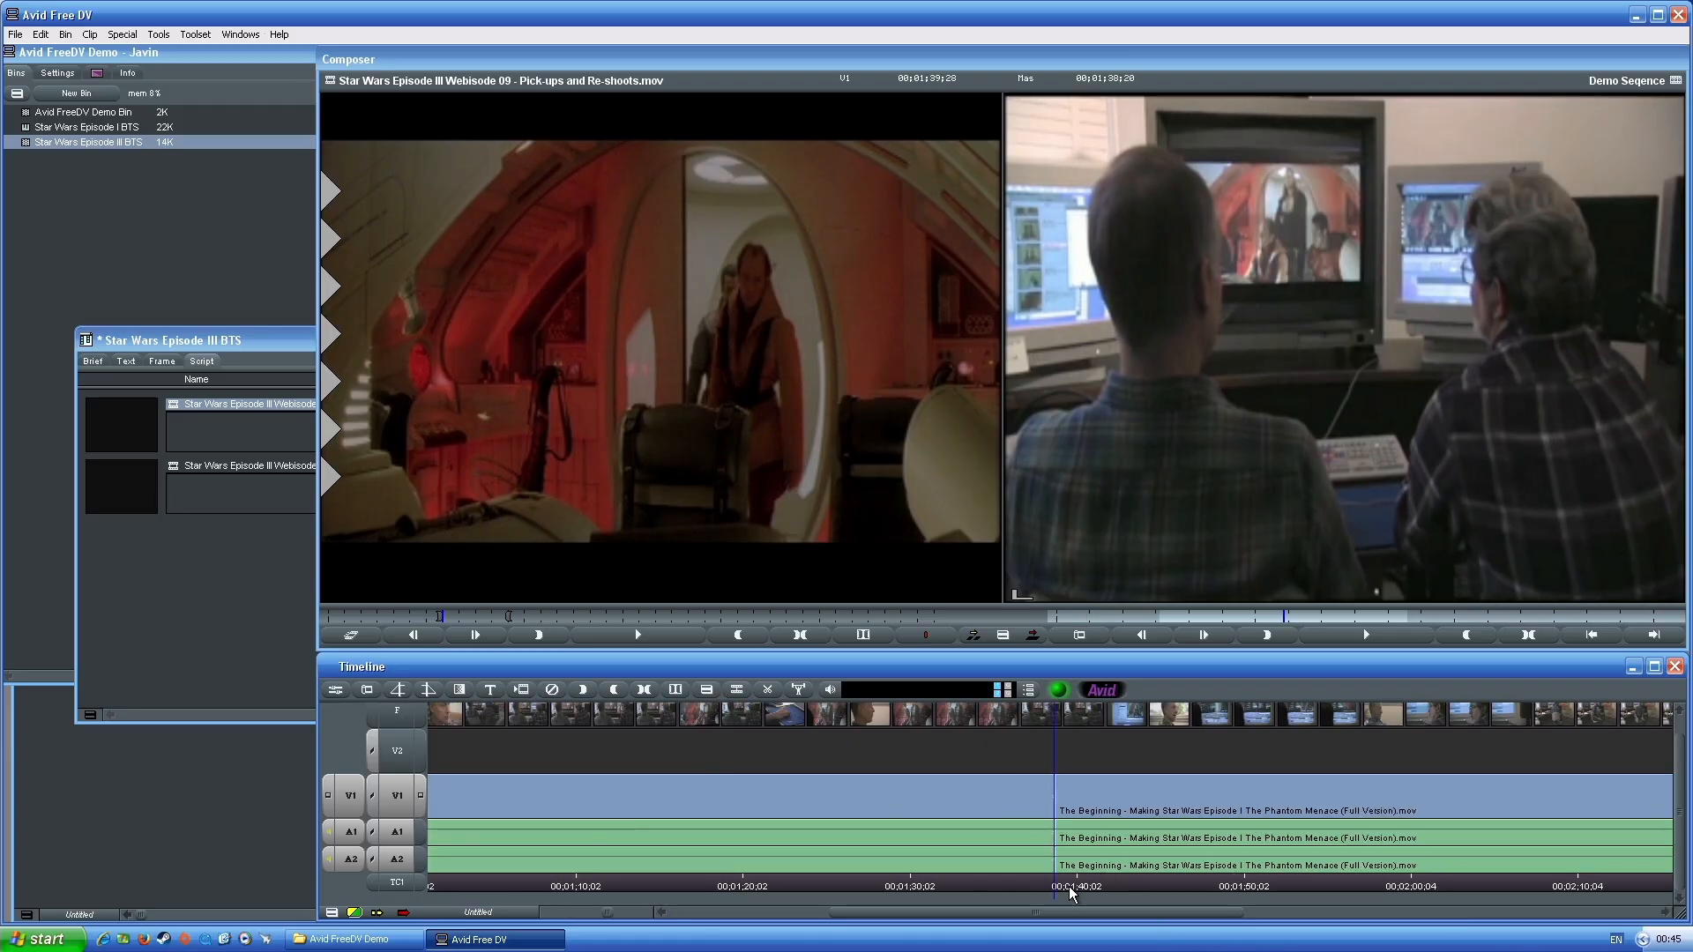
# Trim the cut between the two Episode I clips back to the start of the first clip at 00;00;30;00
pyautogui.moveTo(1055, 801)
pyautogui.mouseDown()
pyautogui.moveTo(1017, 747)
pyautogui.moveTo(1079, 854)
pyautogui.moveTo(1078, 802)
pyautogui.mouseUp()
pyautogui.click(1052, 788)
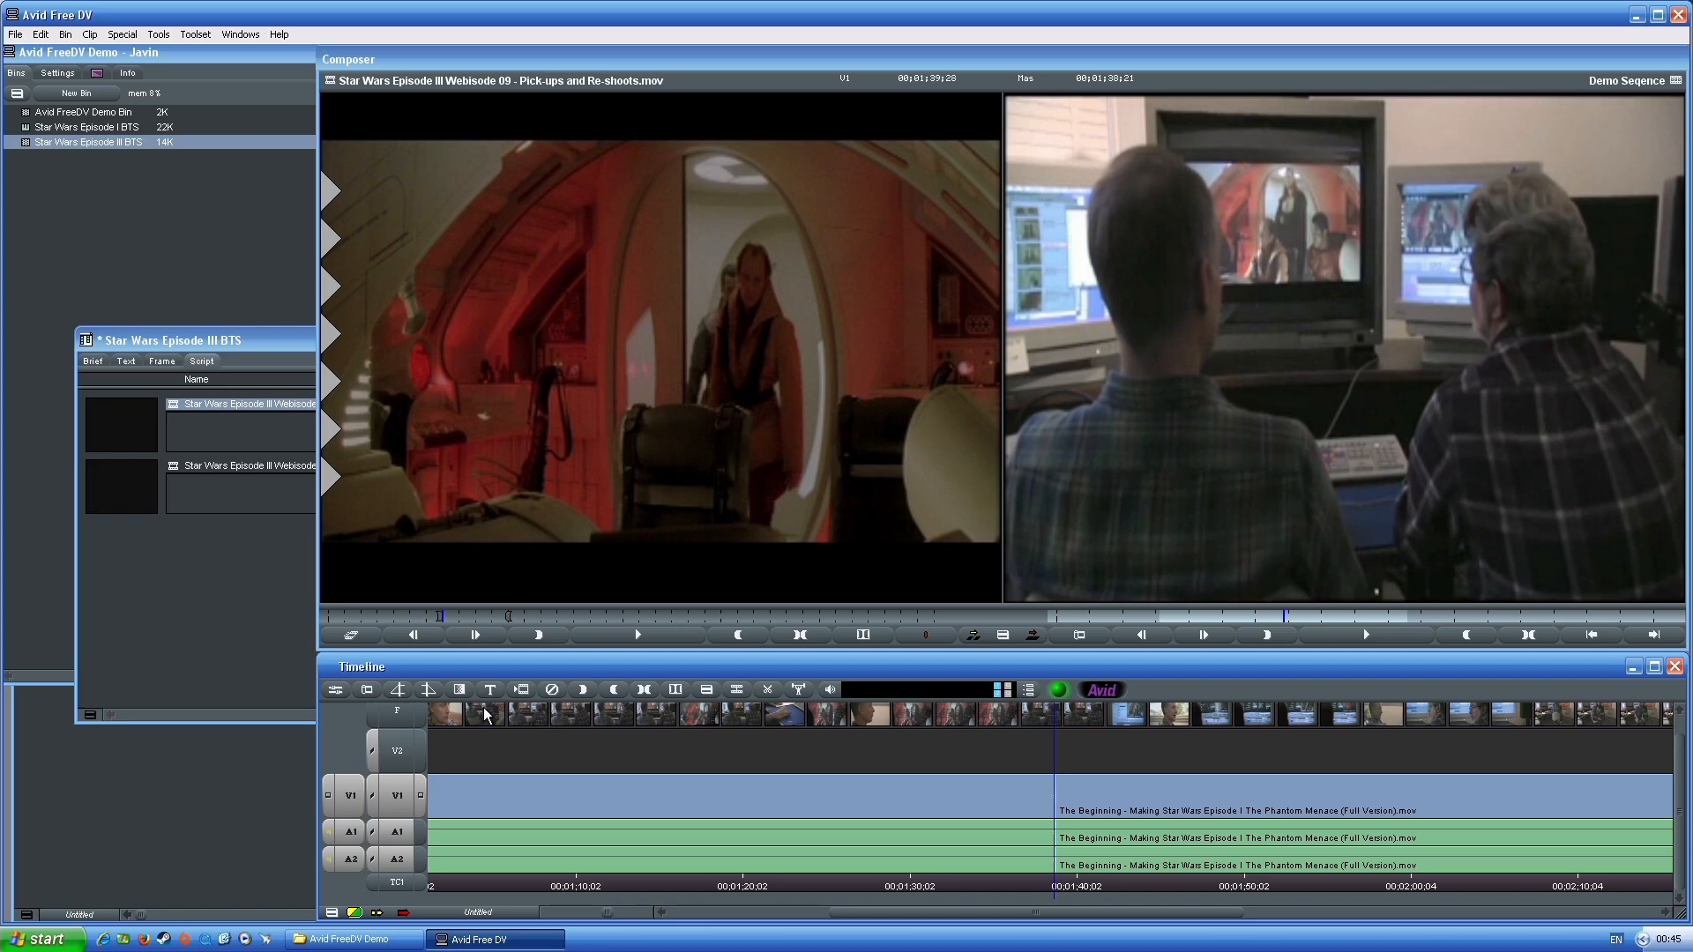
pyautogui.click(372, 694)
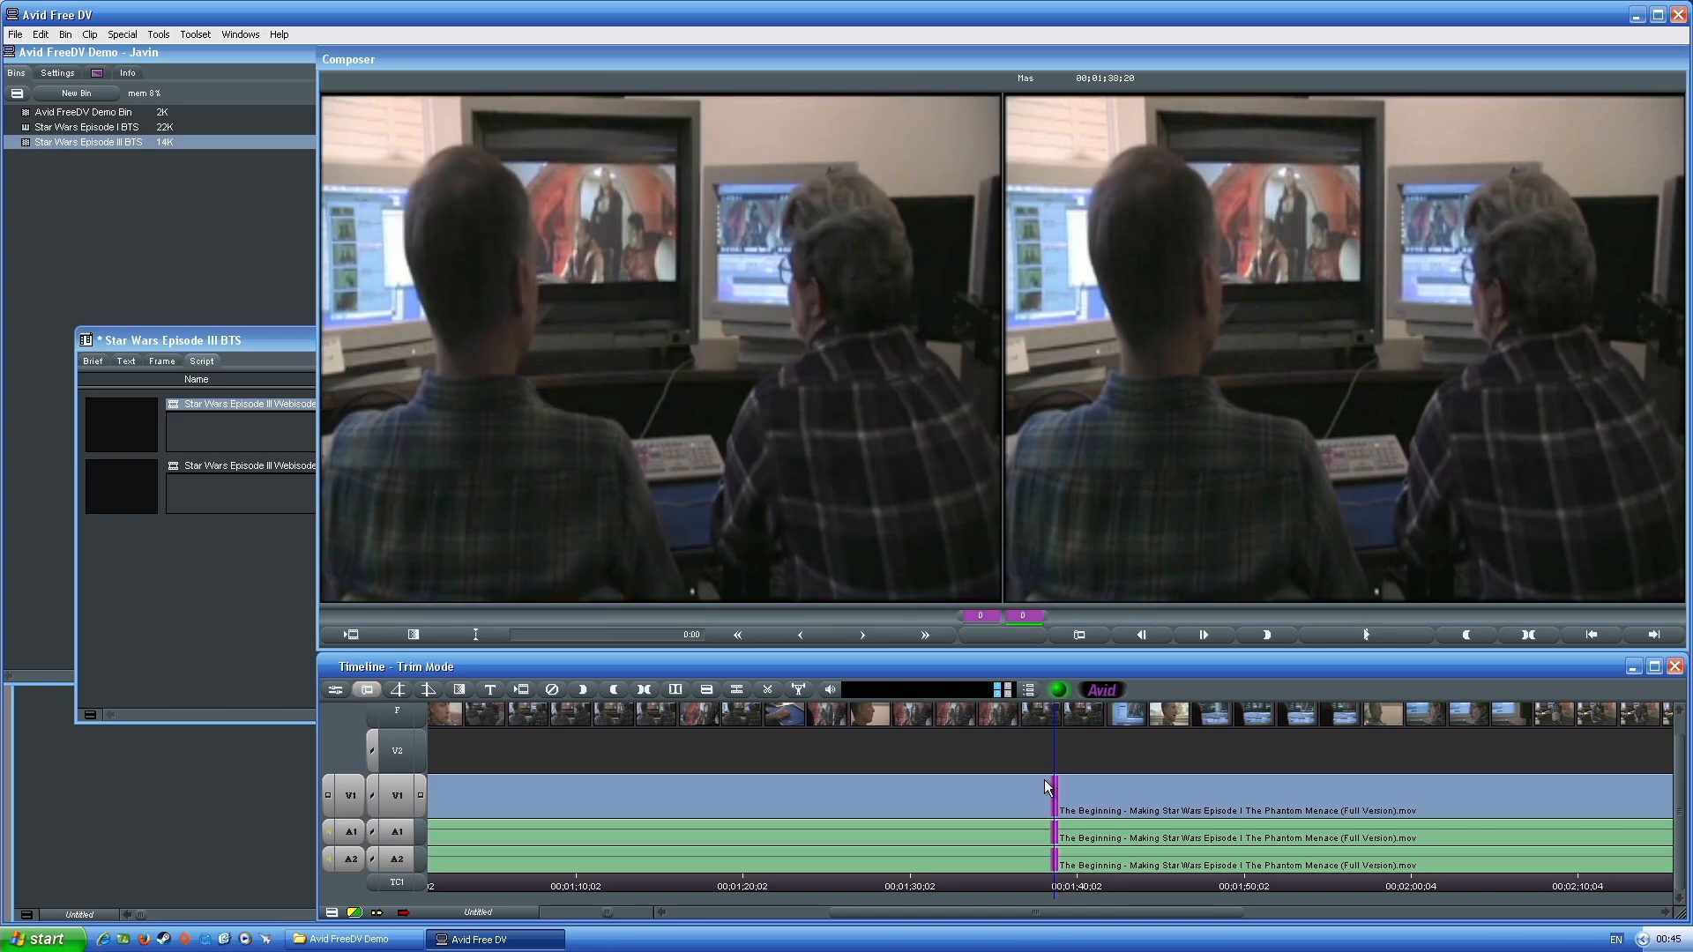
pyautogui.hotkey('ctrl', '[')
pyautogui.hotkey('ctrl', '[')
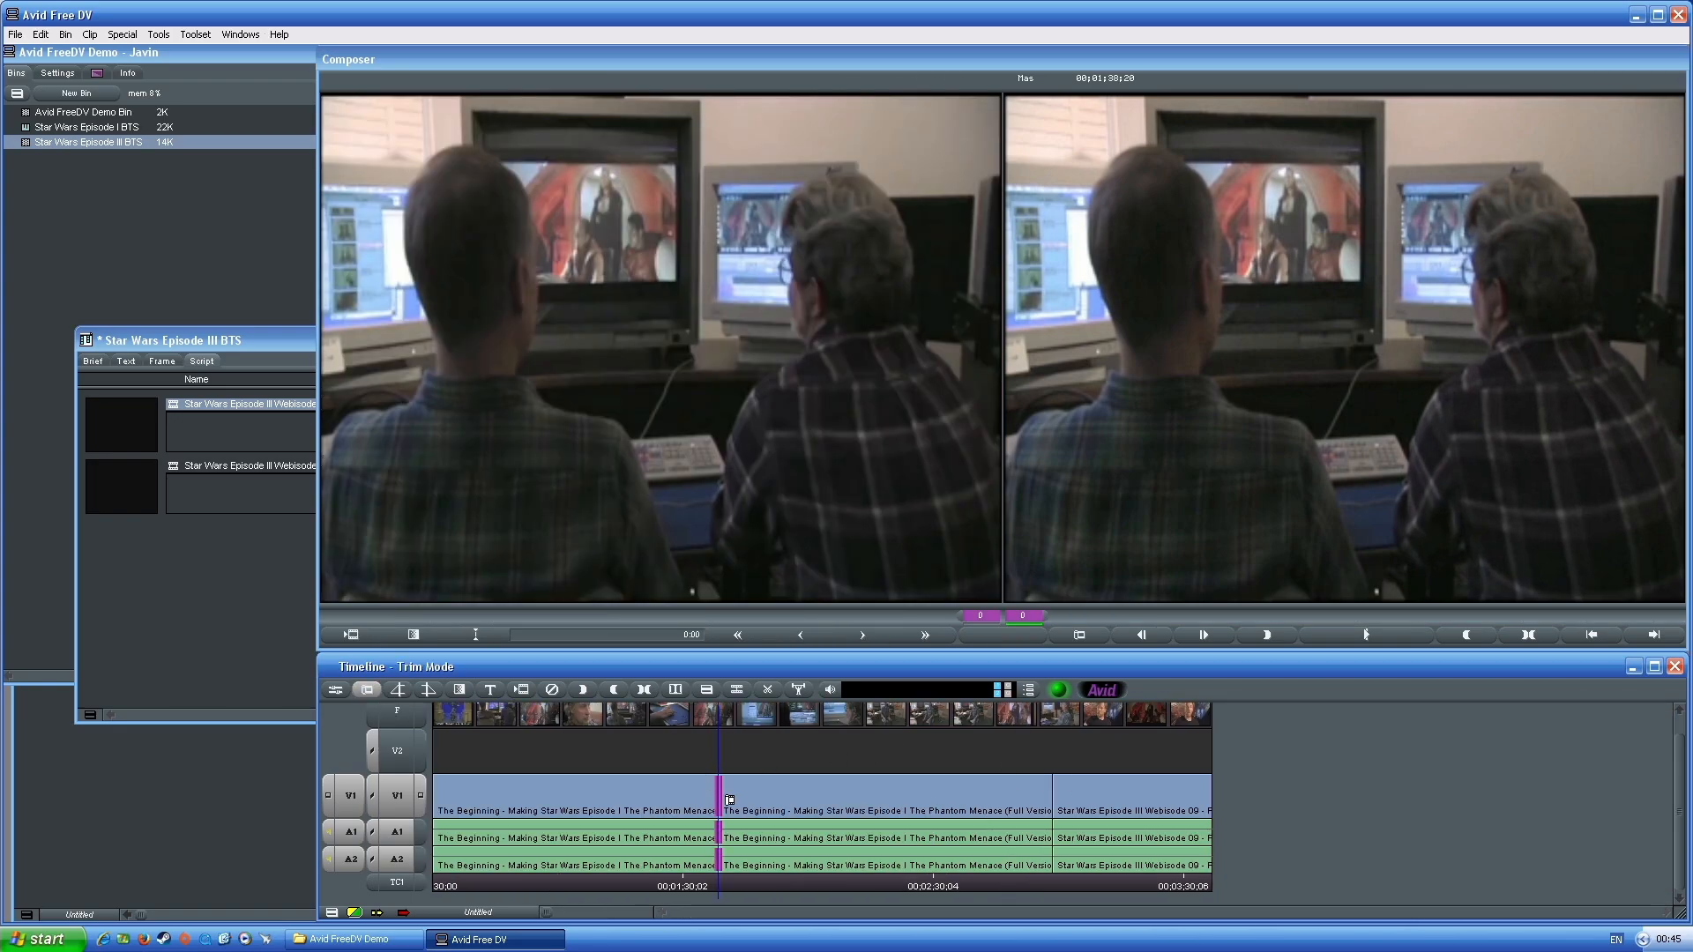
pyautogui.moveTo(714, 797); pyautogui.dragTo(340, 808)
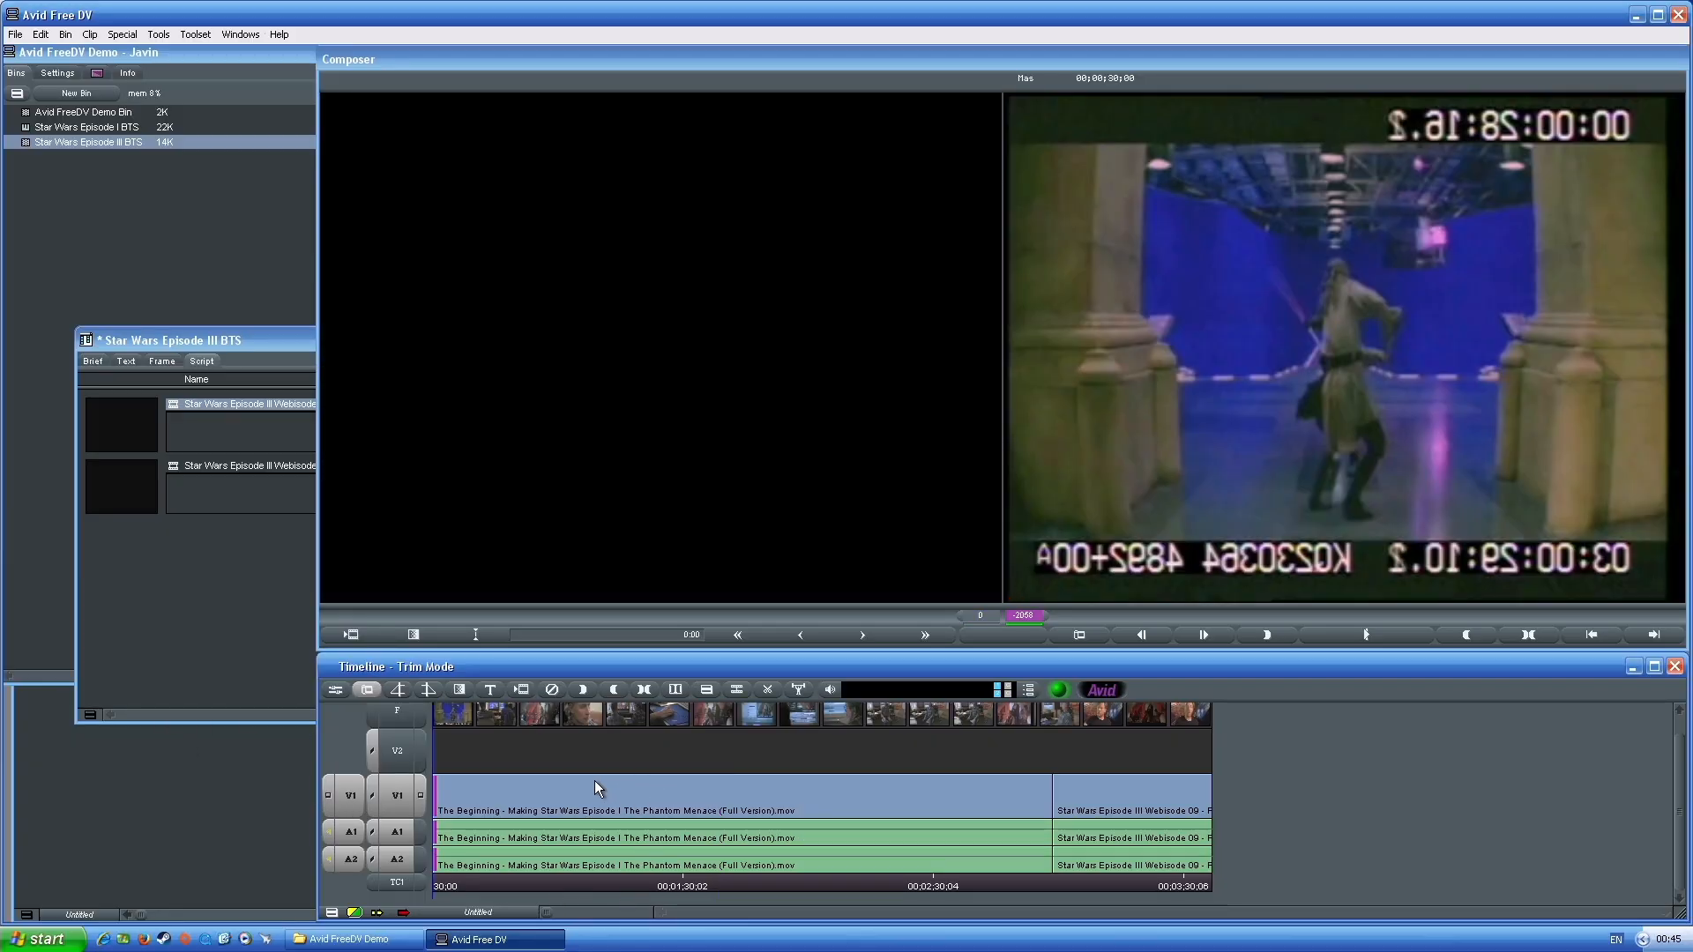
pyautogui.click(596, 883)
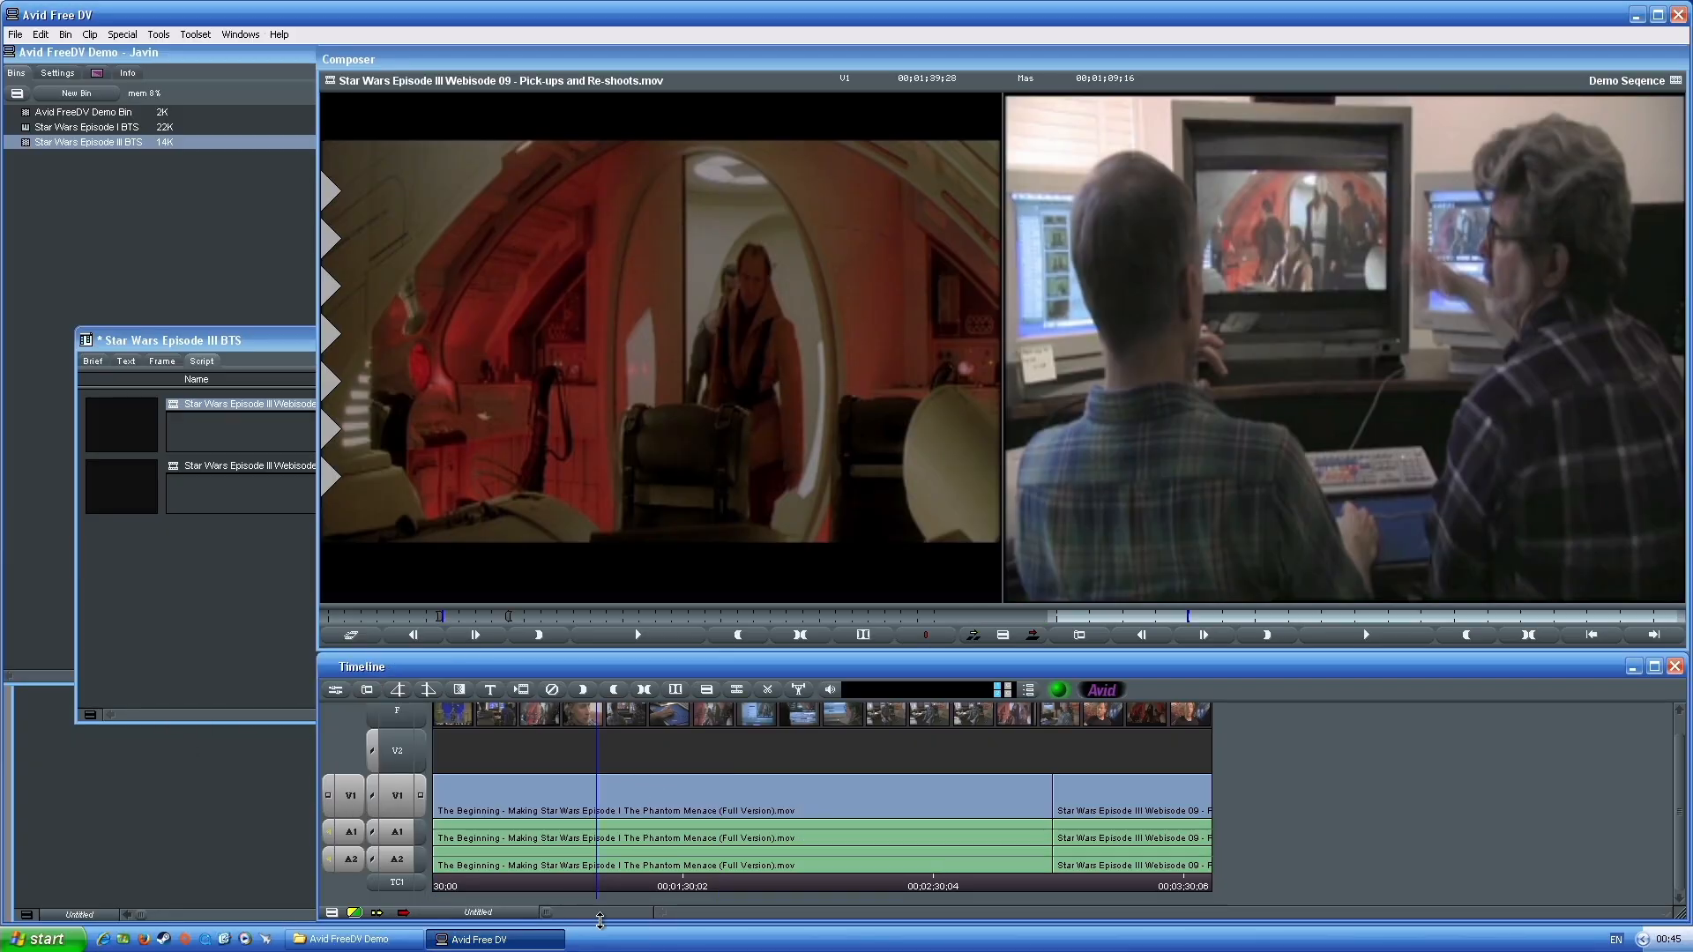
# Scrub through the Episode I clip between about 00;01;09 and 00;01;52 to review its shots
pyautogui.moveTo(589, 876); pyautogui.dragTo(753, 888)
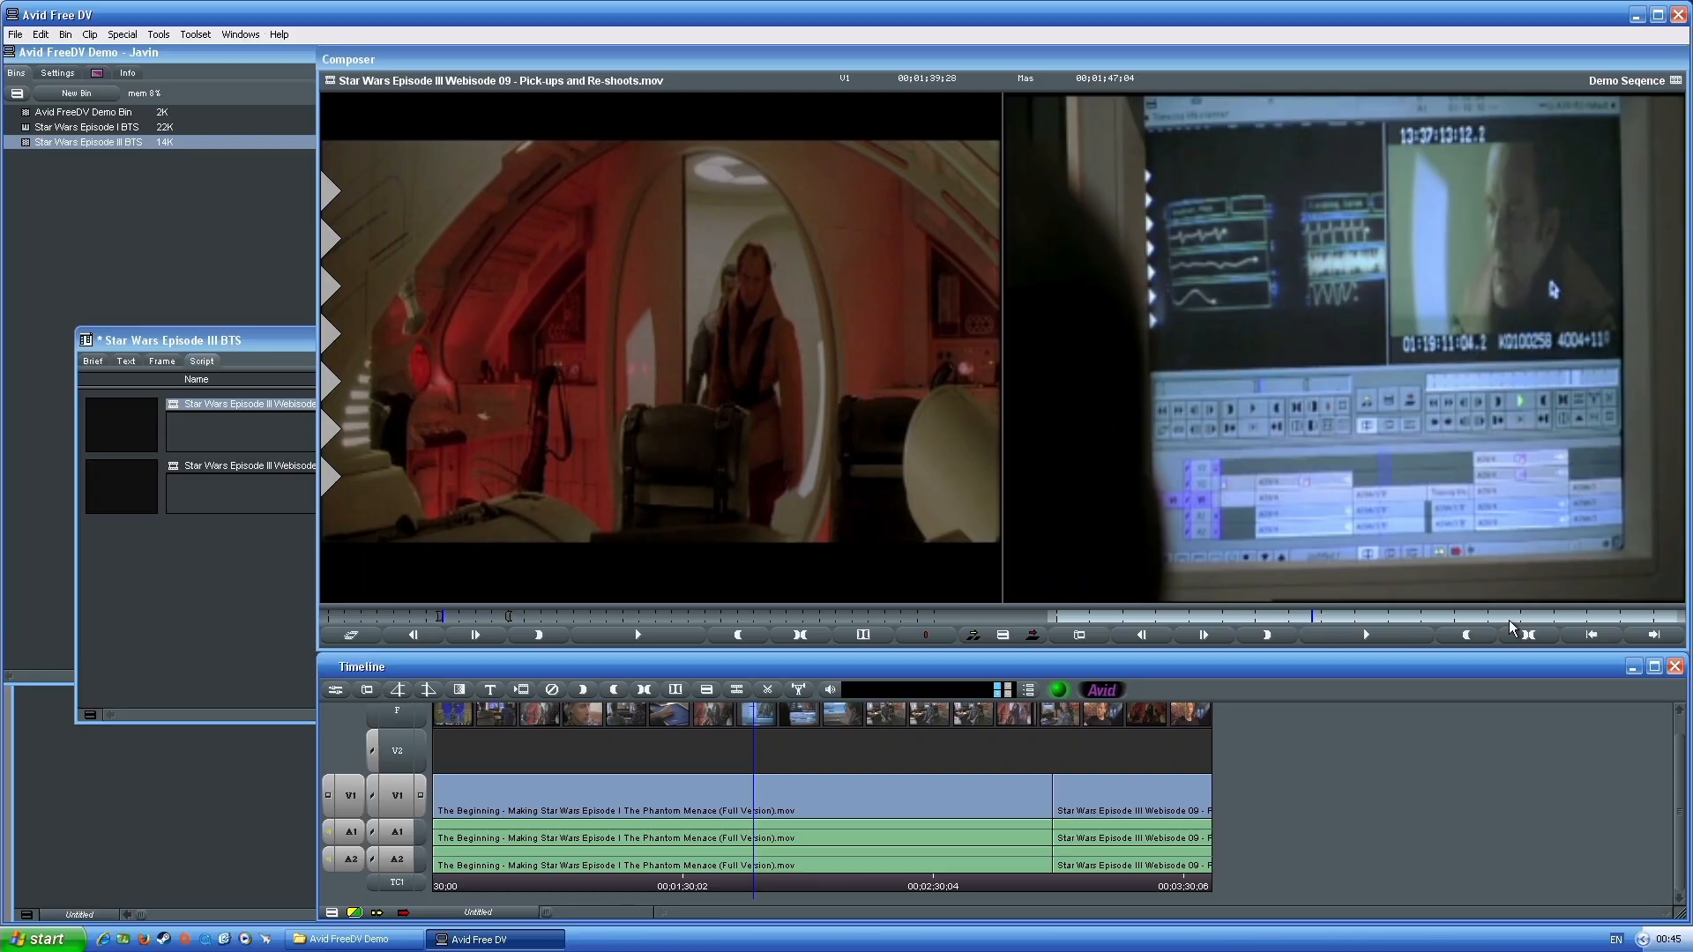
pyautogui.moveTo(753, 884); pyautogui.dragTo(757, 893)
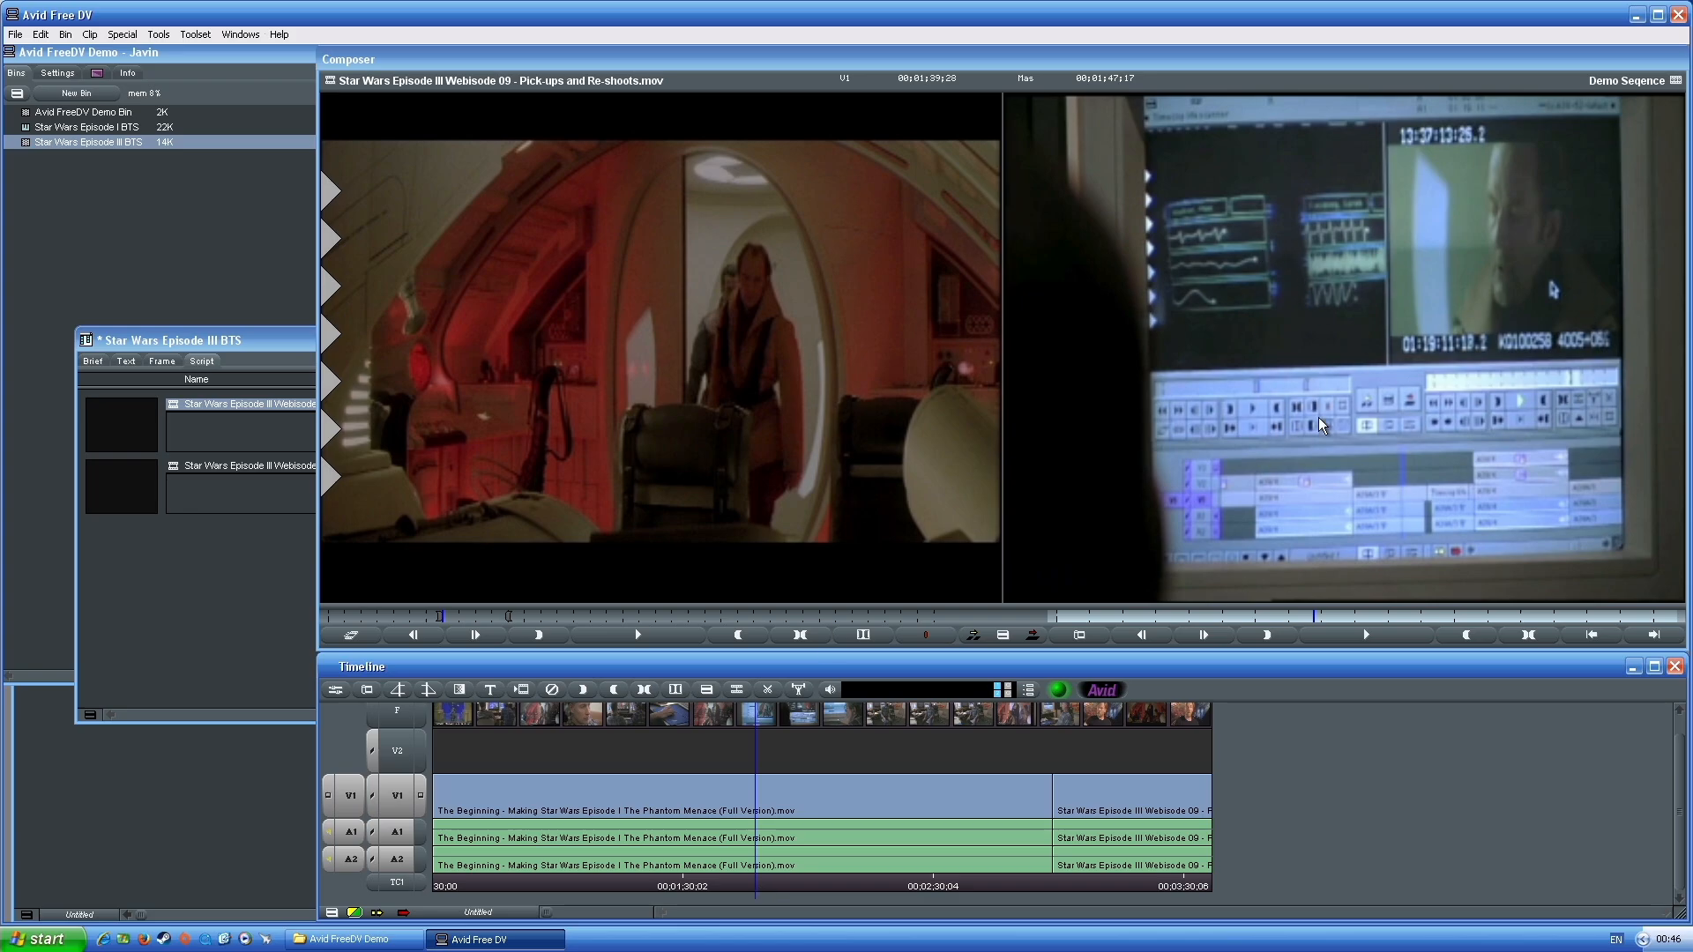
pyautogui.moveTo(748, 886); pyautogui.dragTo(774, 887)
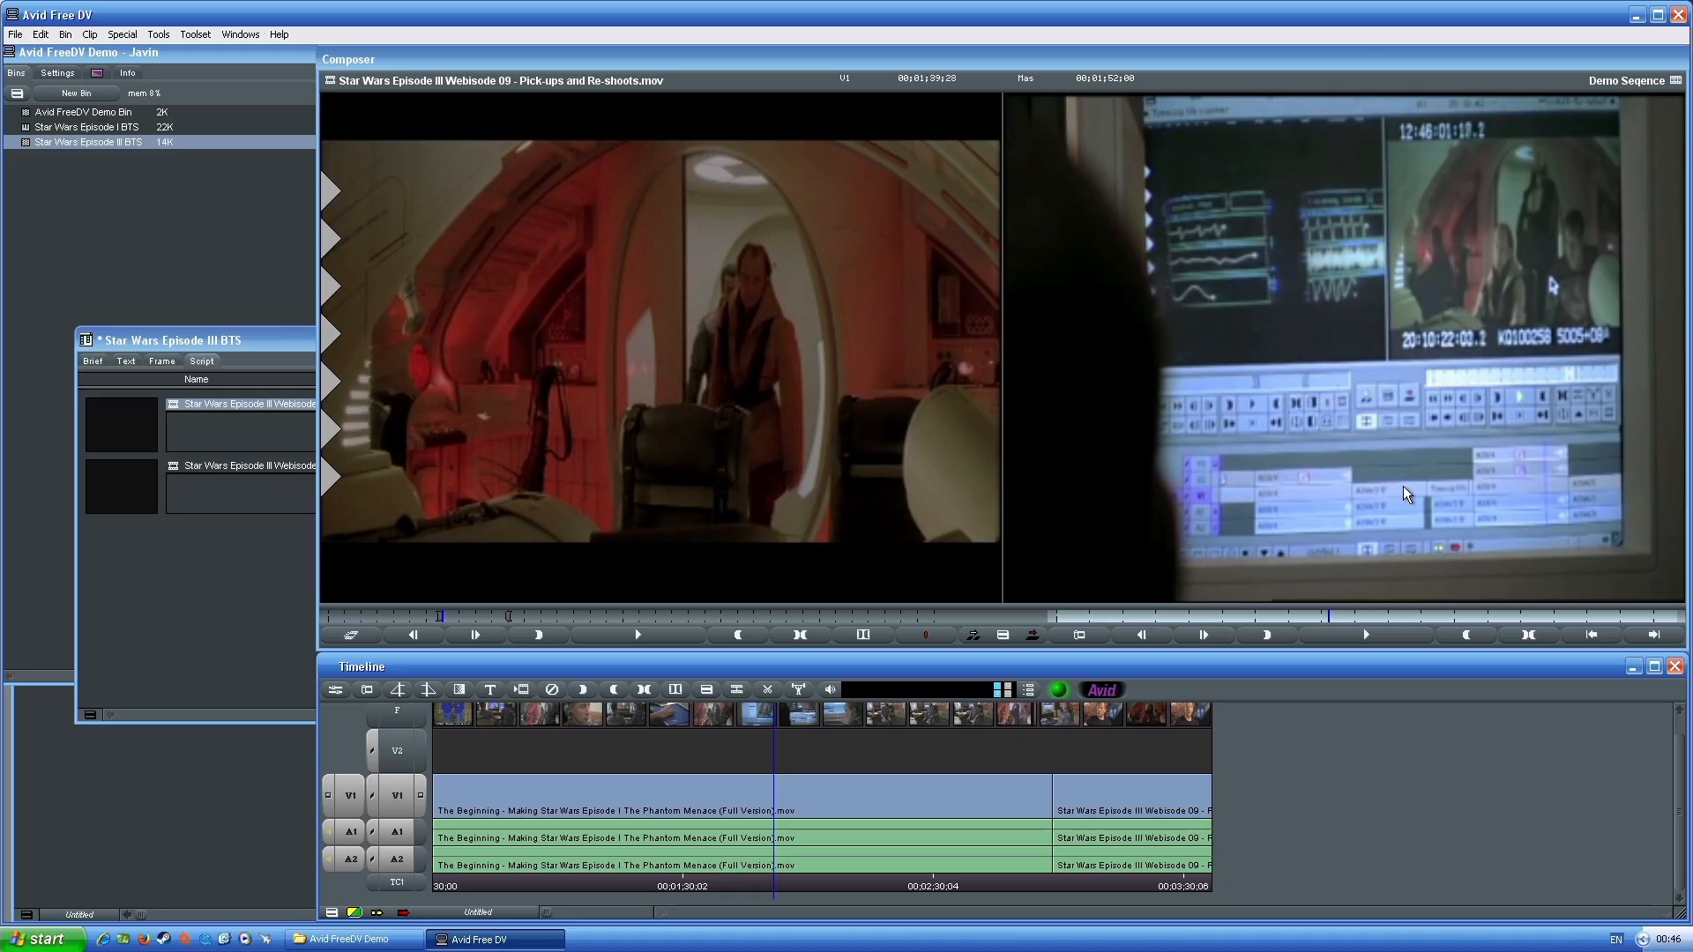
pyautogui.moveTo(766, 885); pyautogui.dragTo(712, 885)
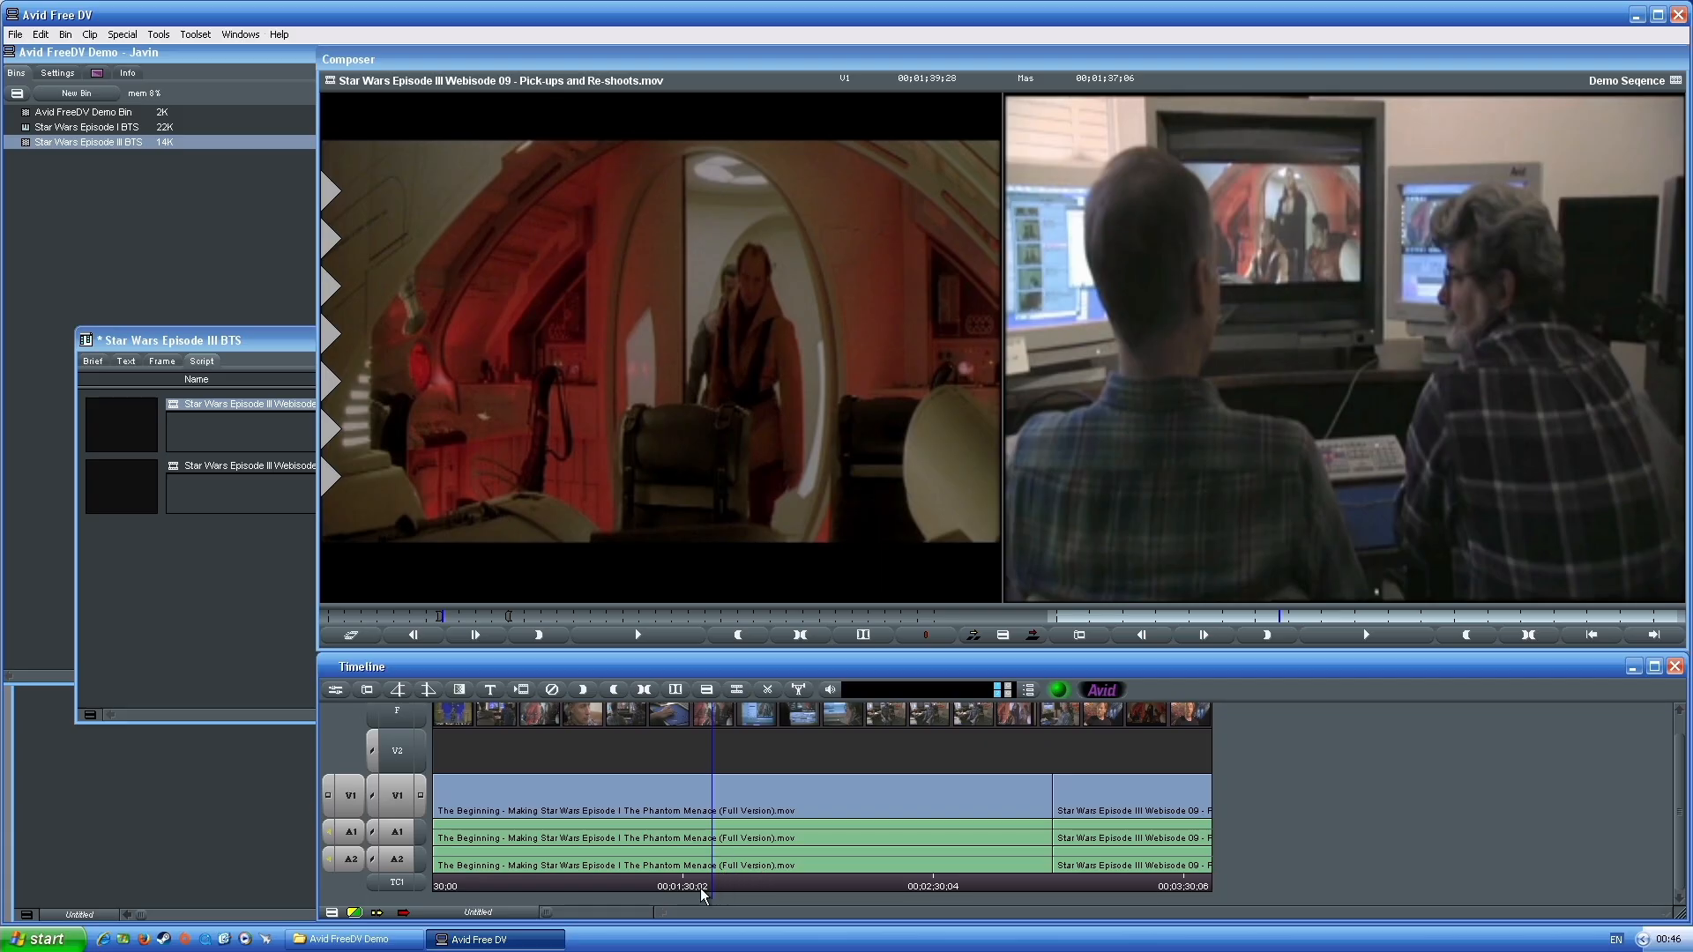
pyautogui.moveTo(712, 886); pyautogui.dragTo(596, 885)
# Play the Episode I clip forward and backward between about 00;01;00 and 00;01;30 to find a passage to remove
pyautogui.press('space')
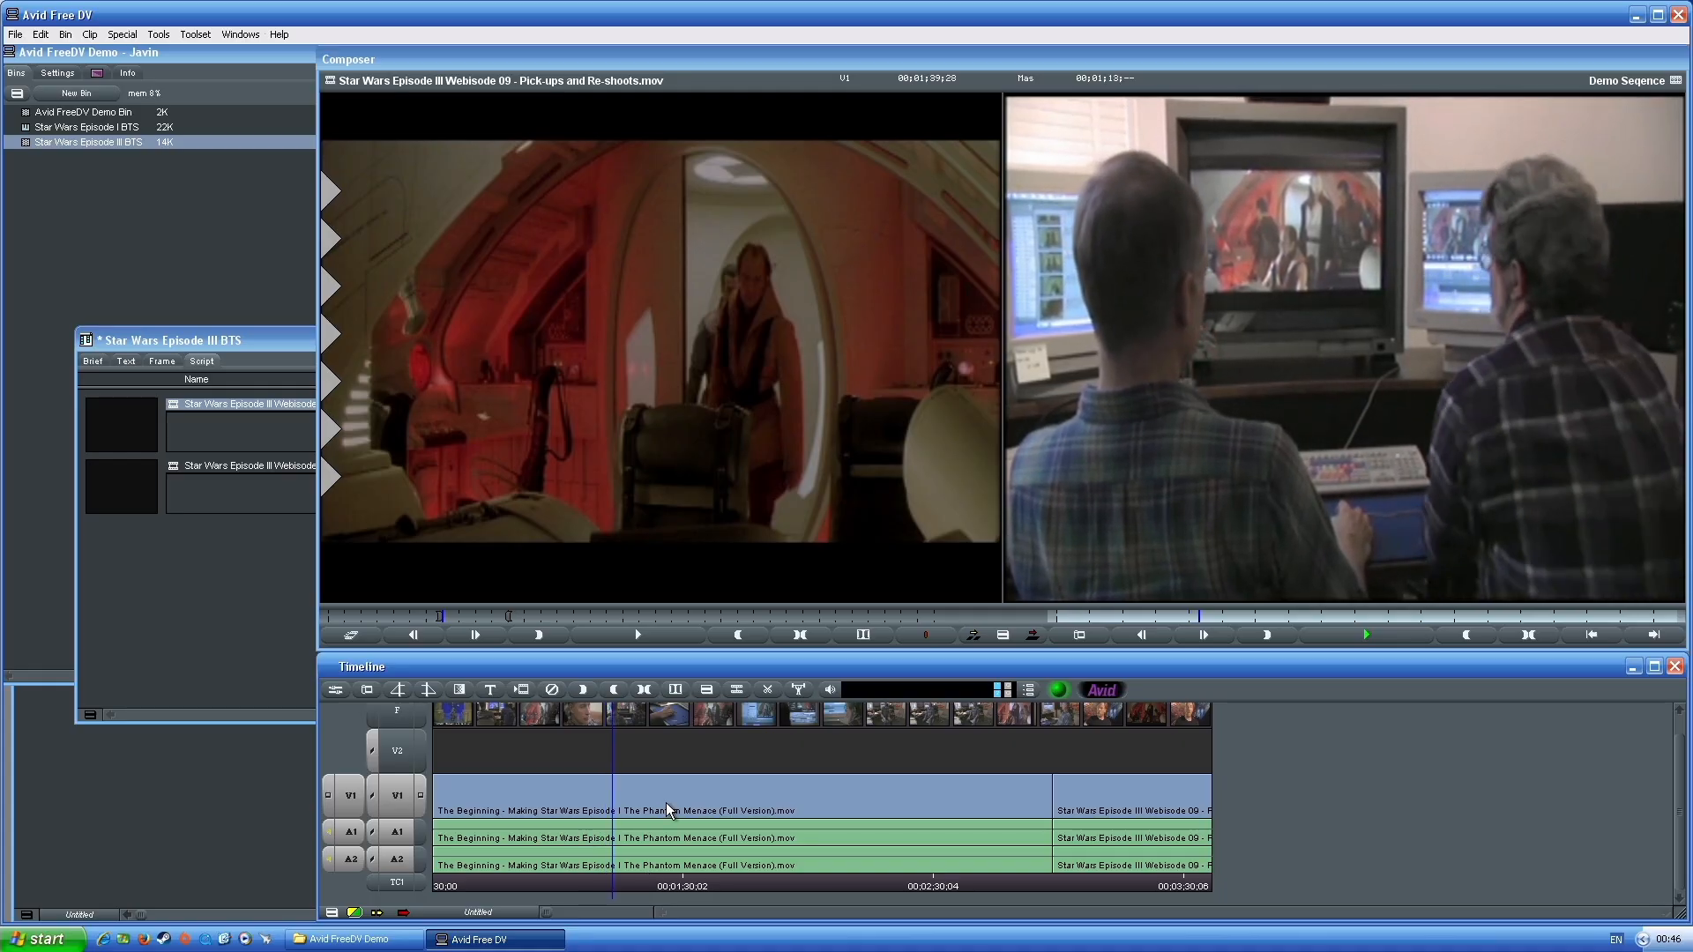
pyautogui.press('space')
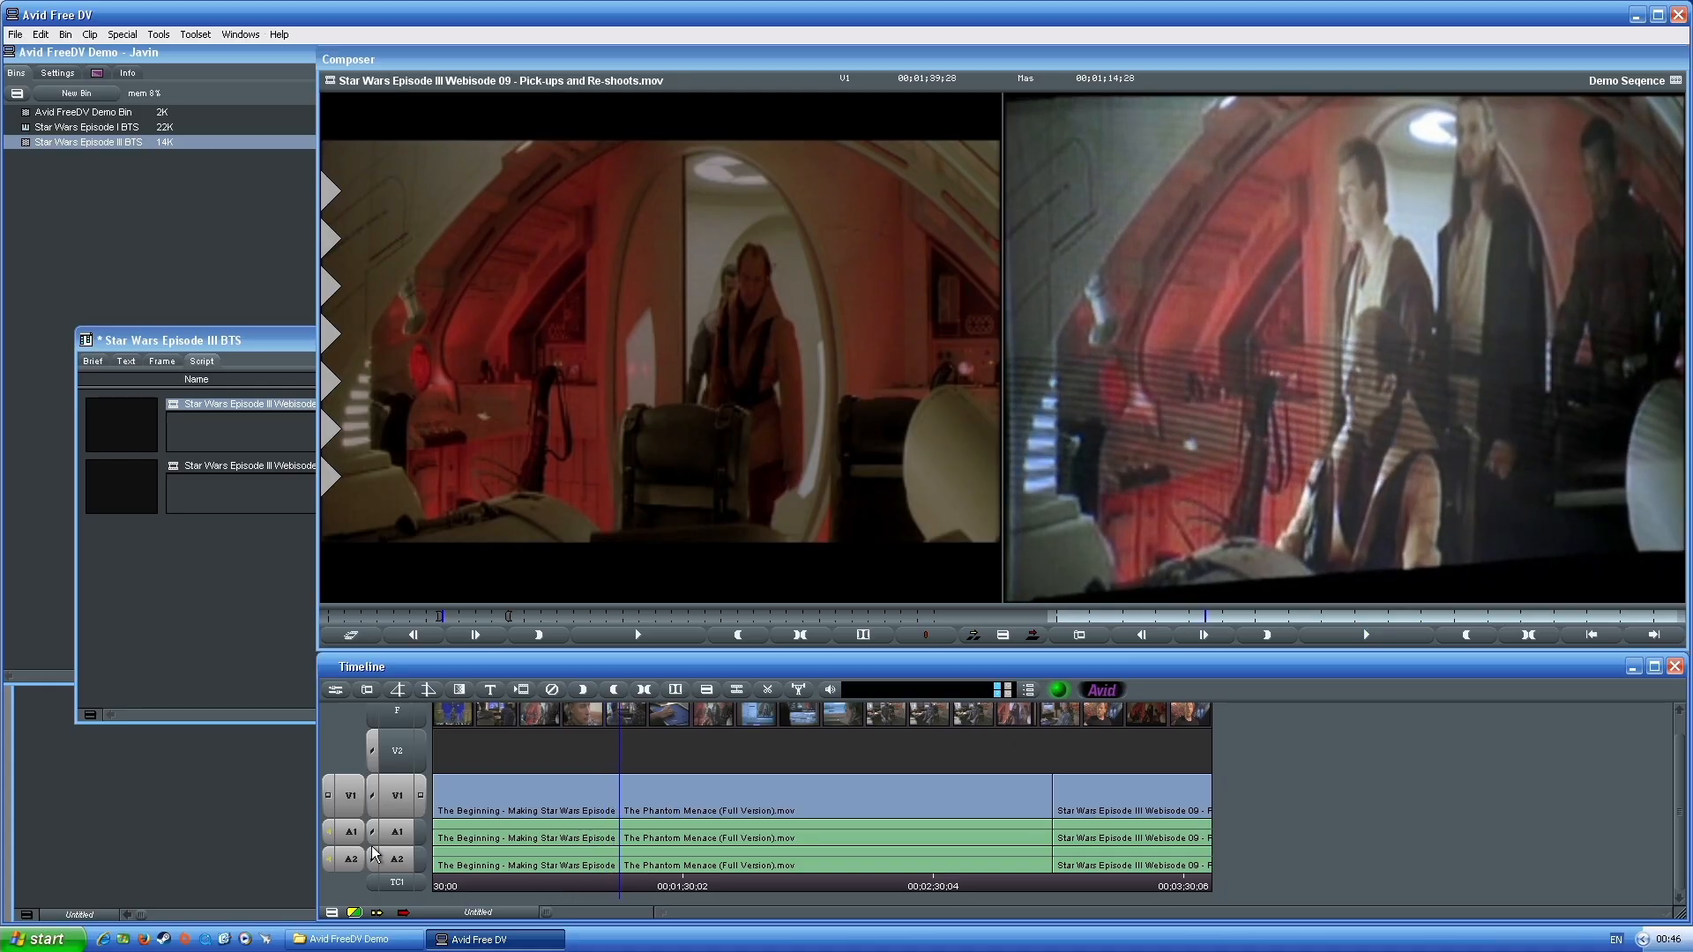
pyautogui.click(559, 880)
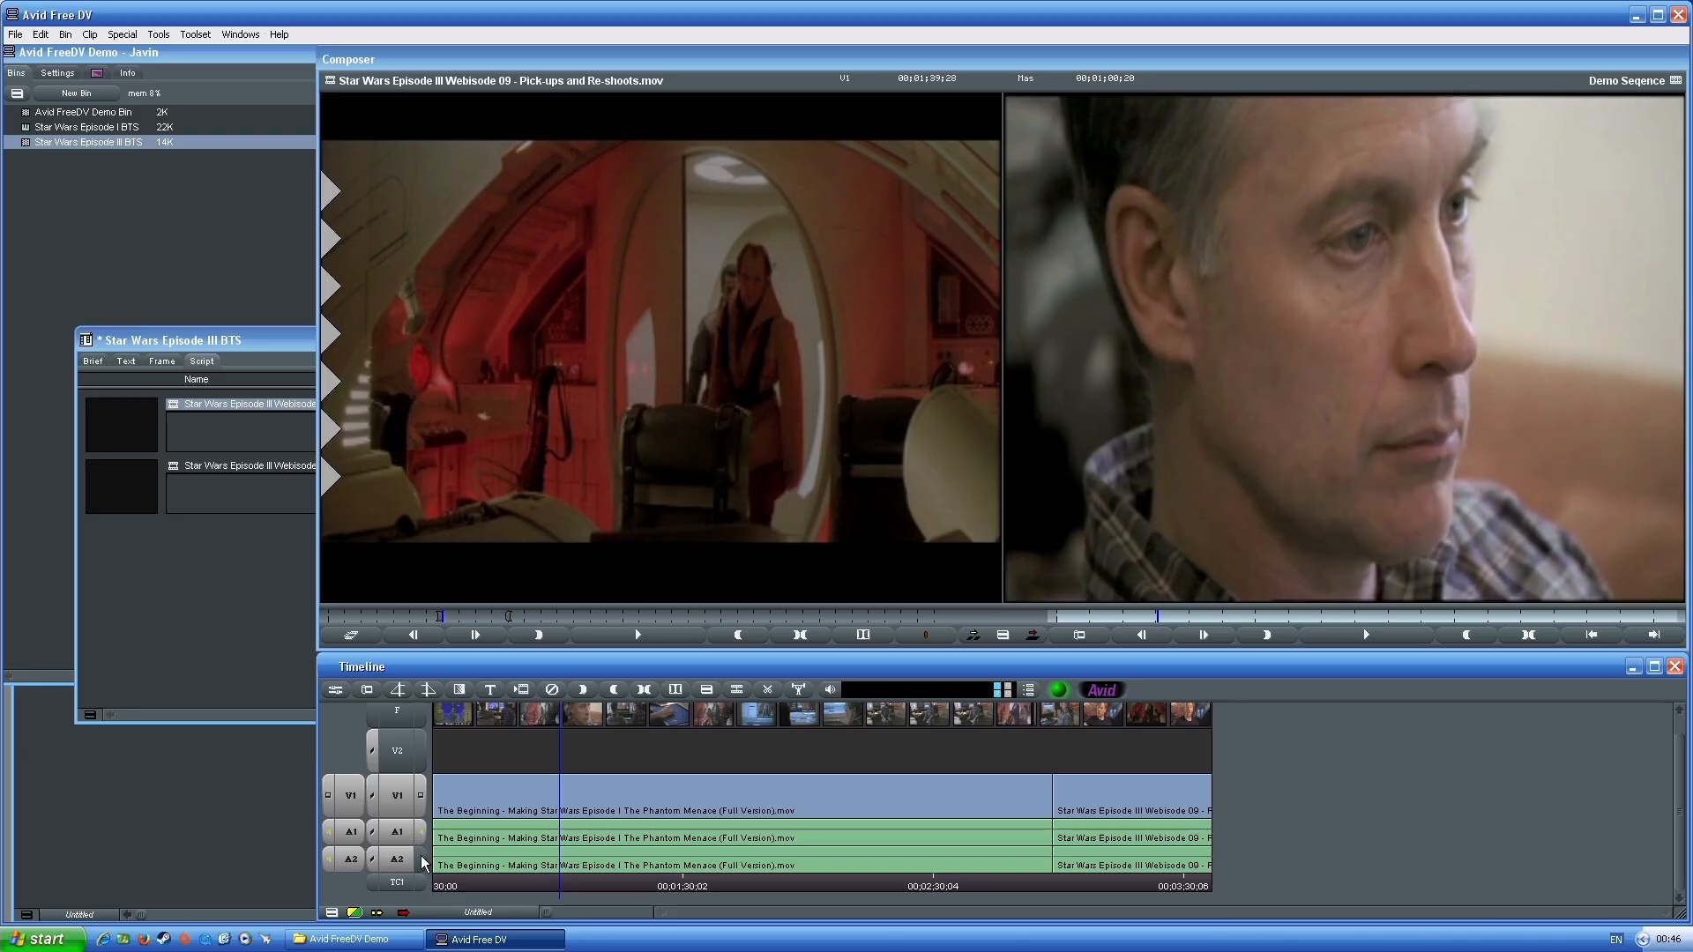
pyautogui.press('space')
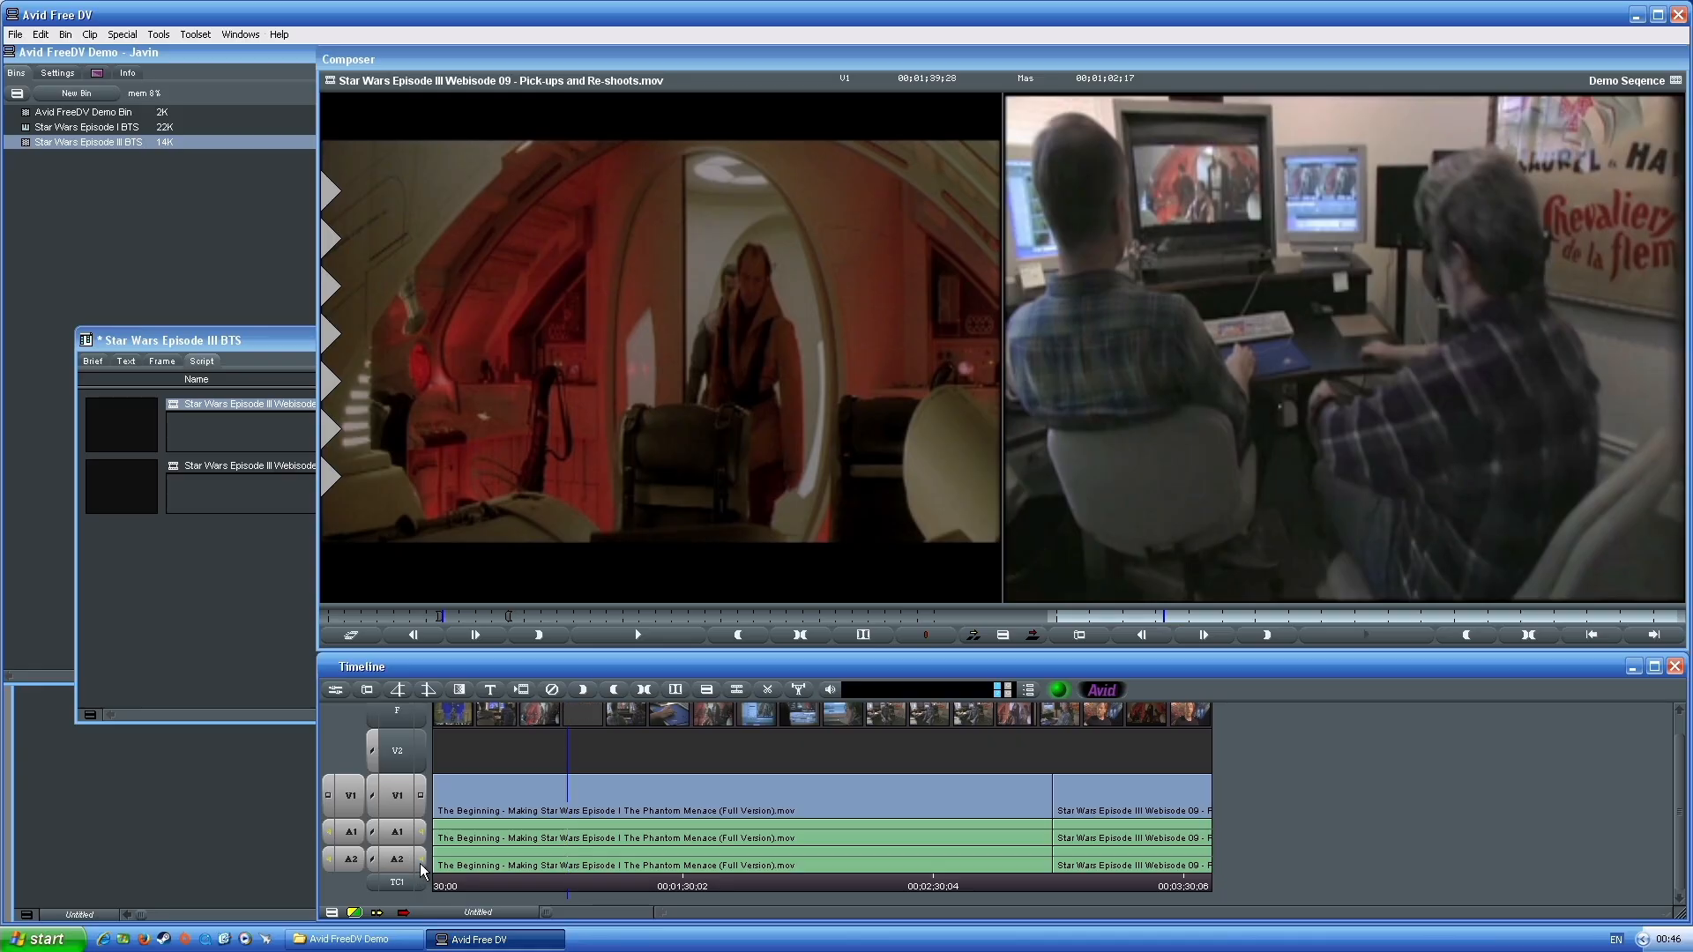
pyautogui.press('space')
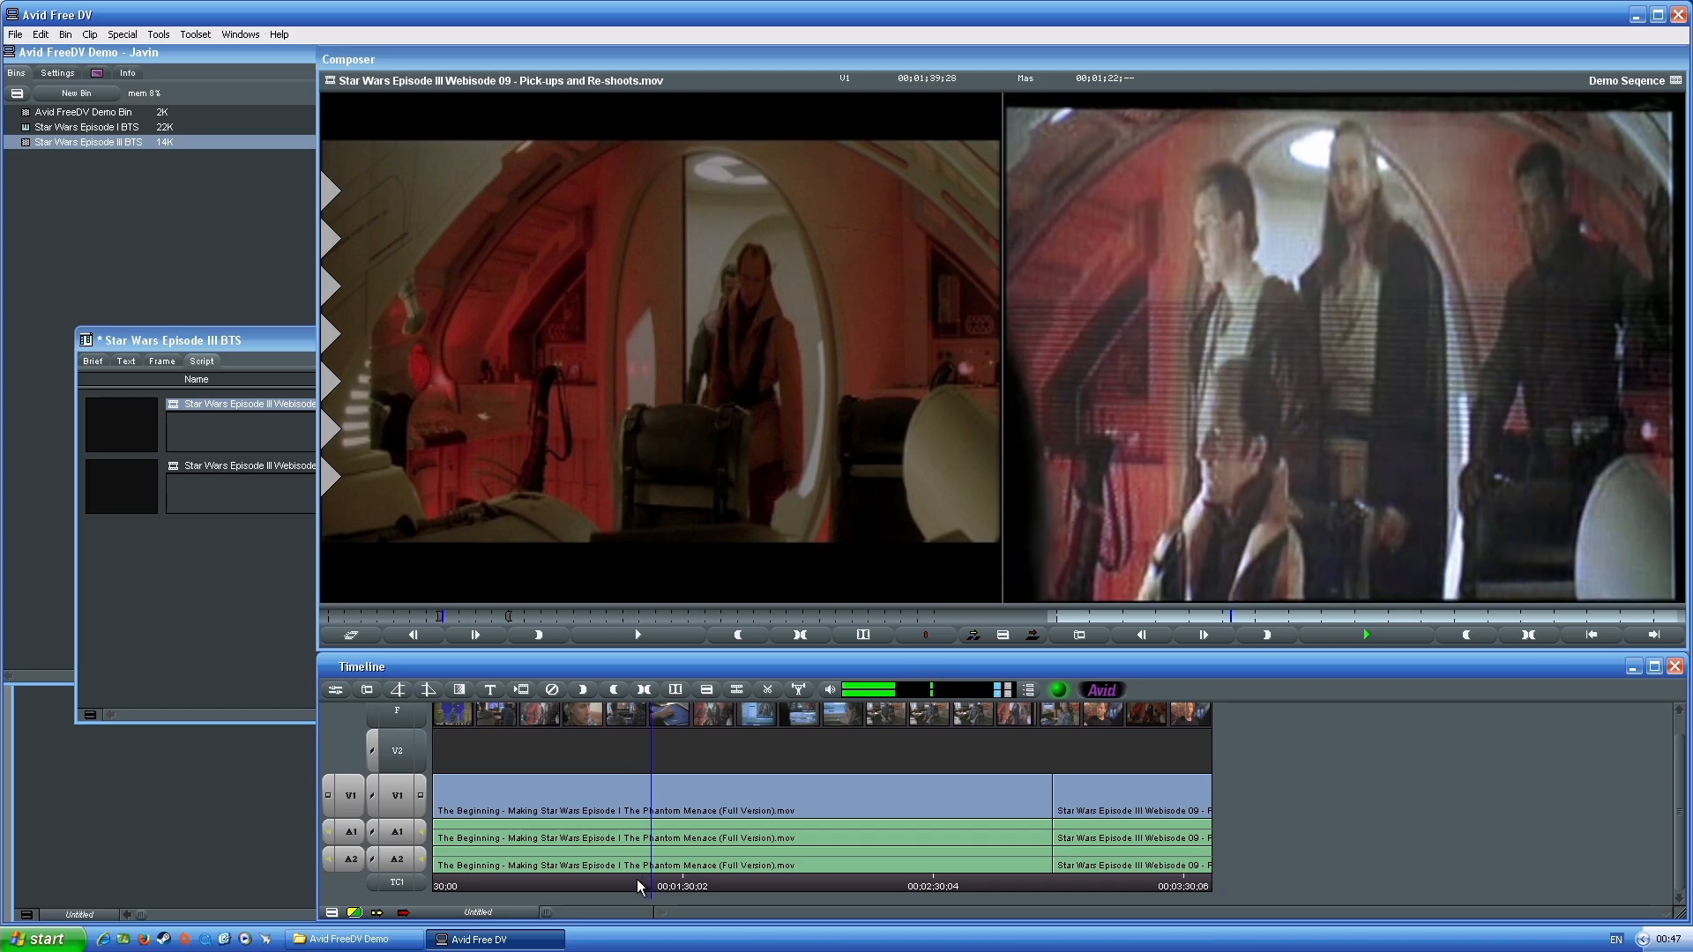
pyautogui.press('space')
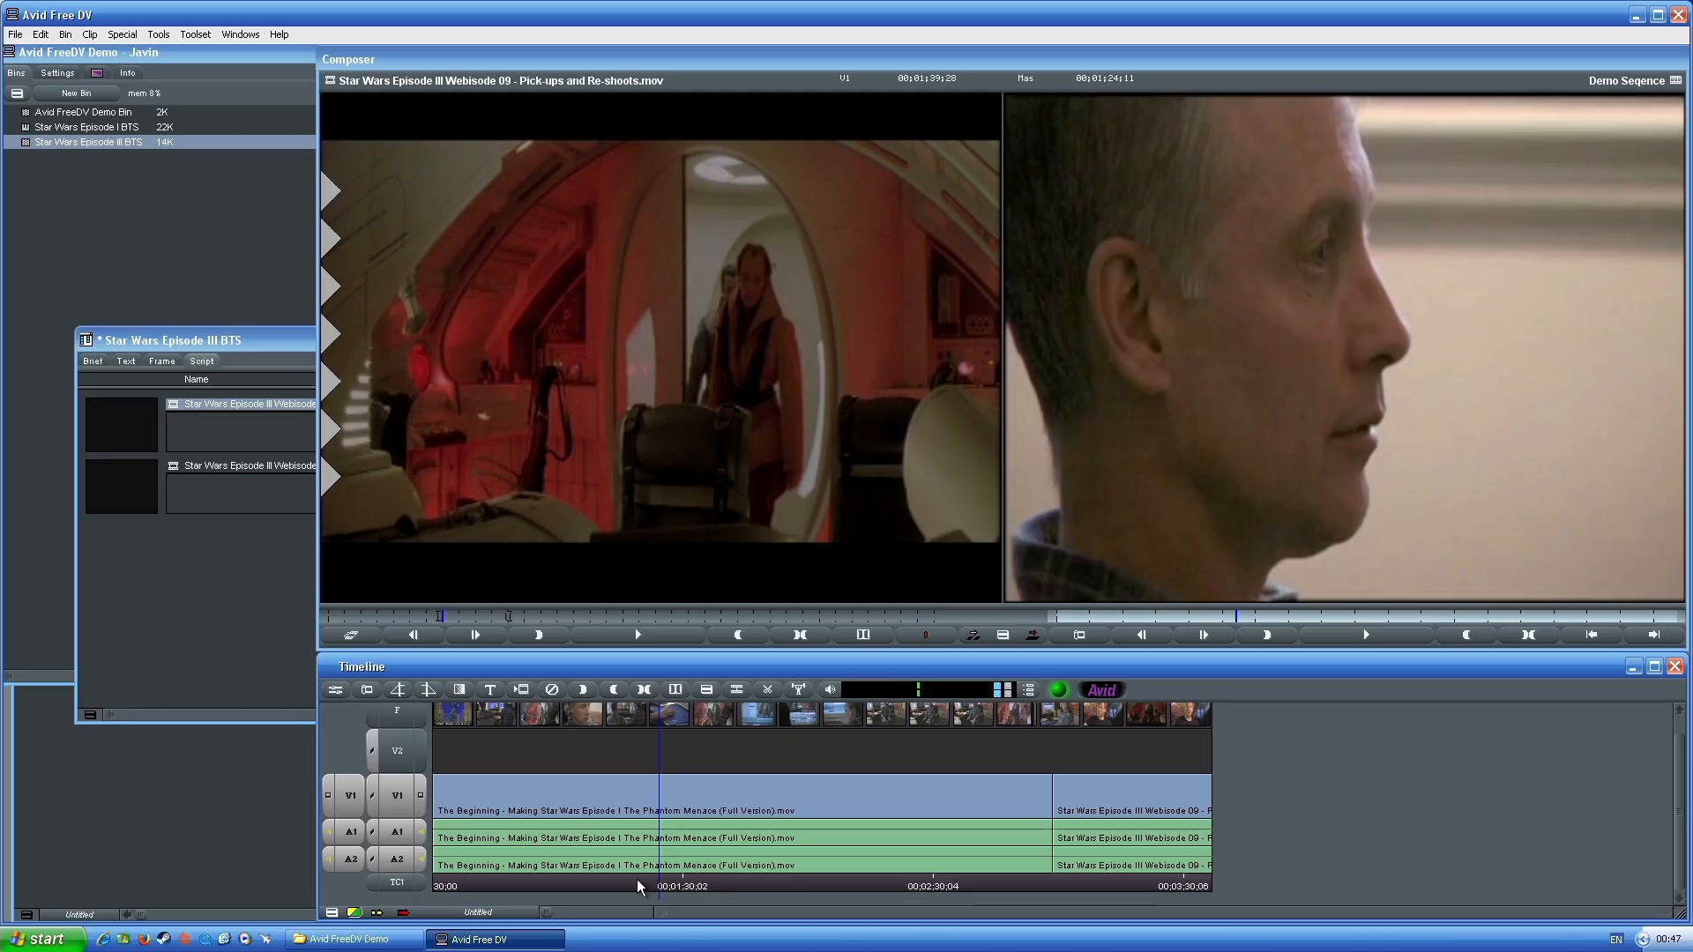
pyautogui.press('space')
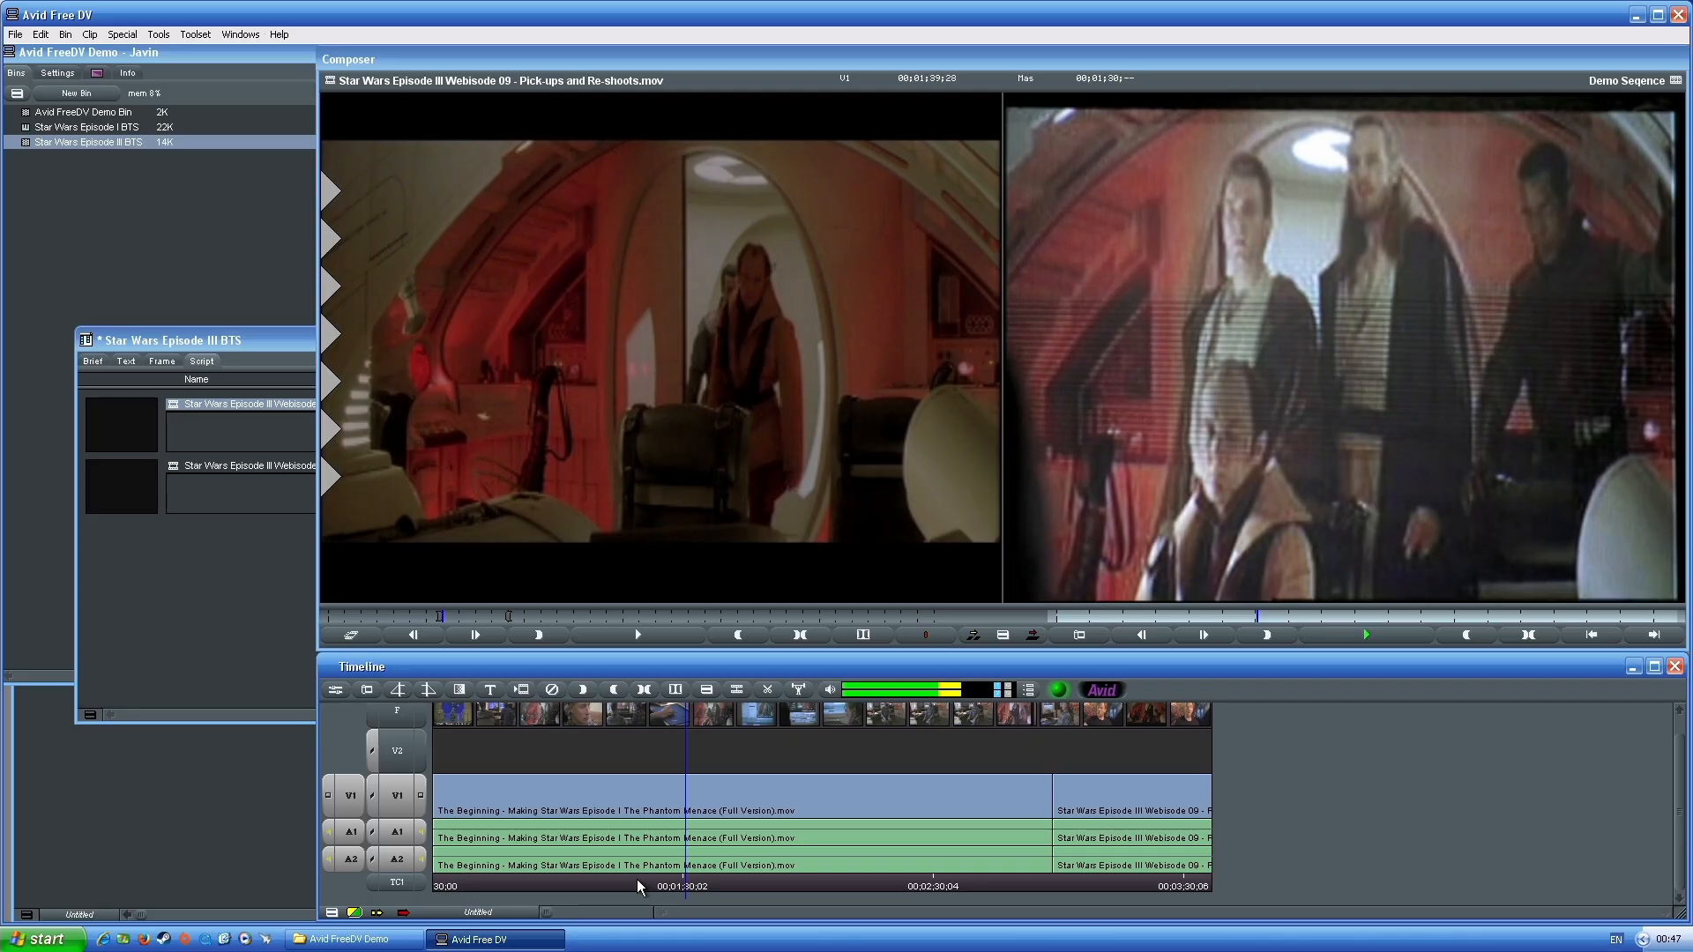
pyautogui.press('space')
pyautogui.press('j')
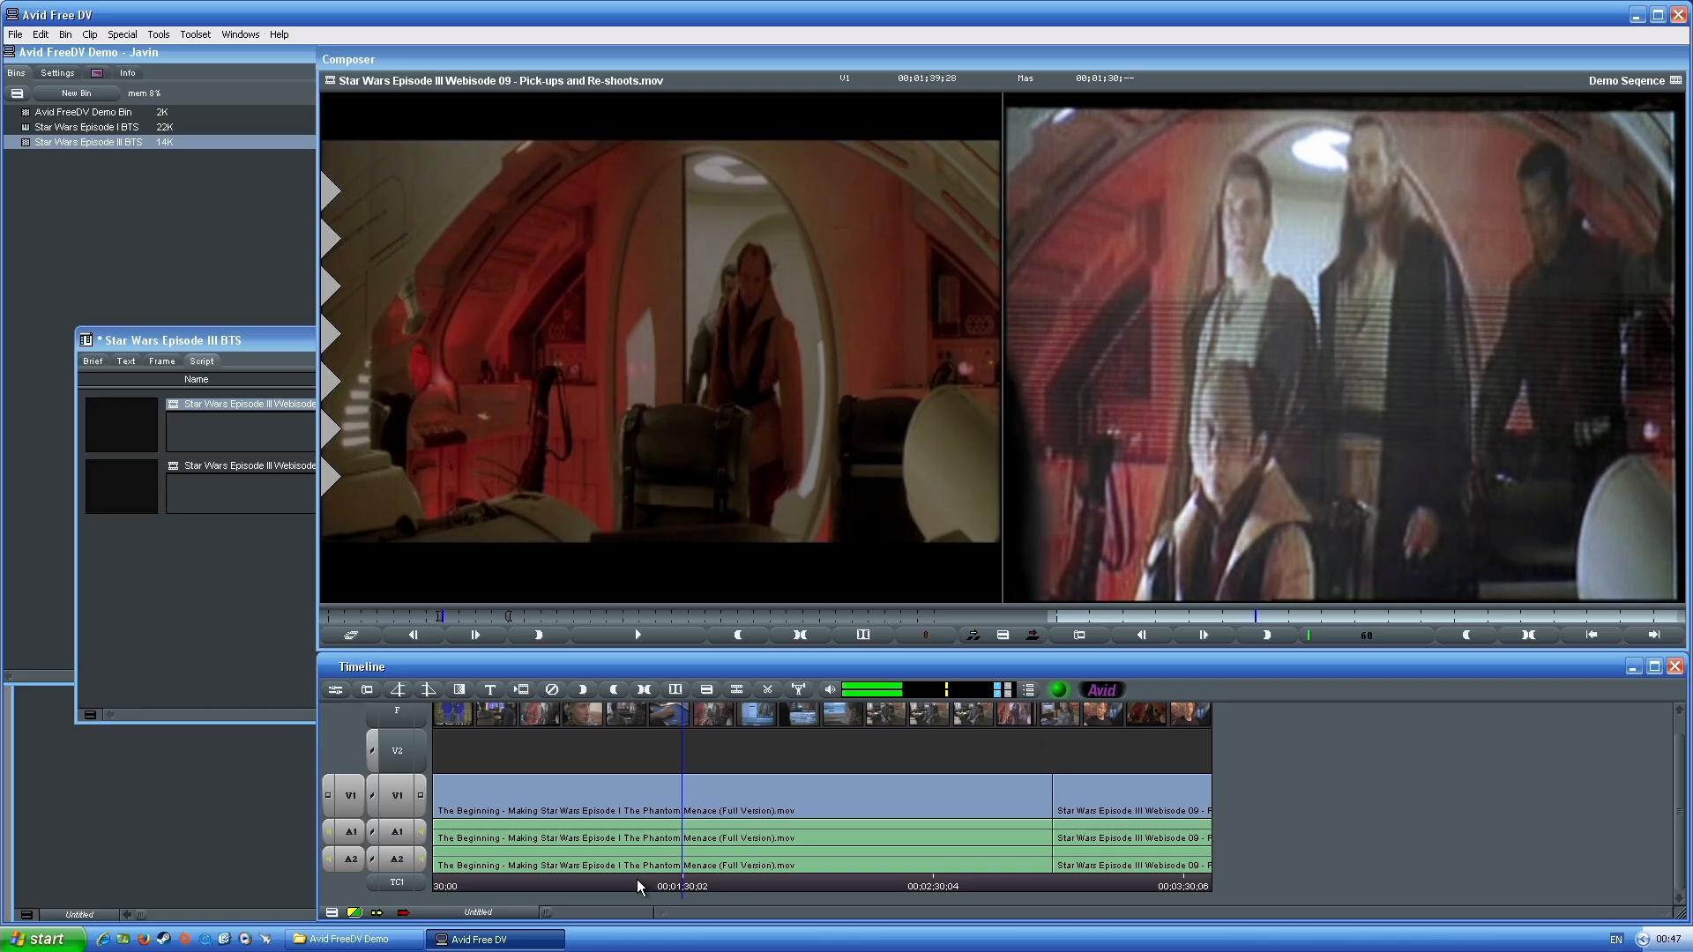
pyautogui.press('l')
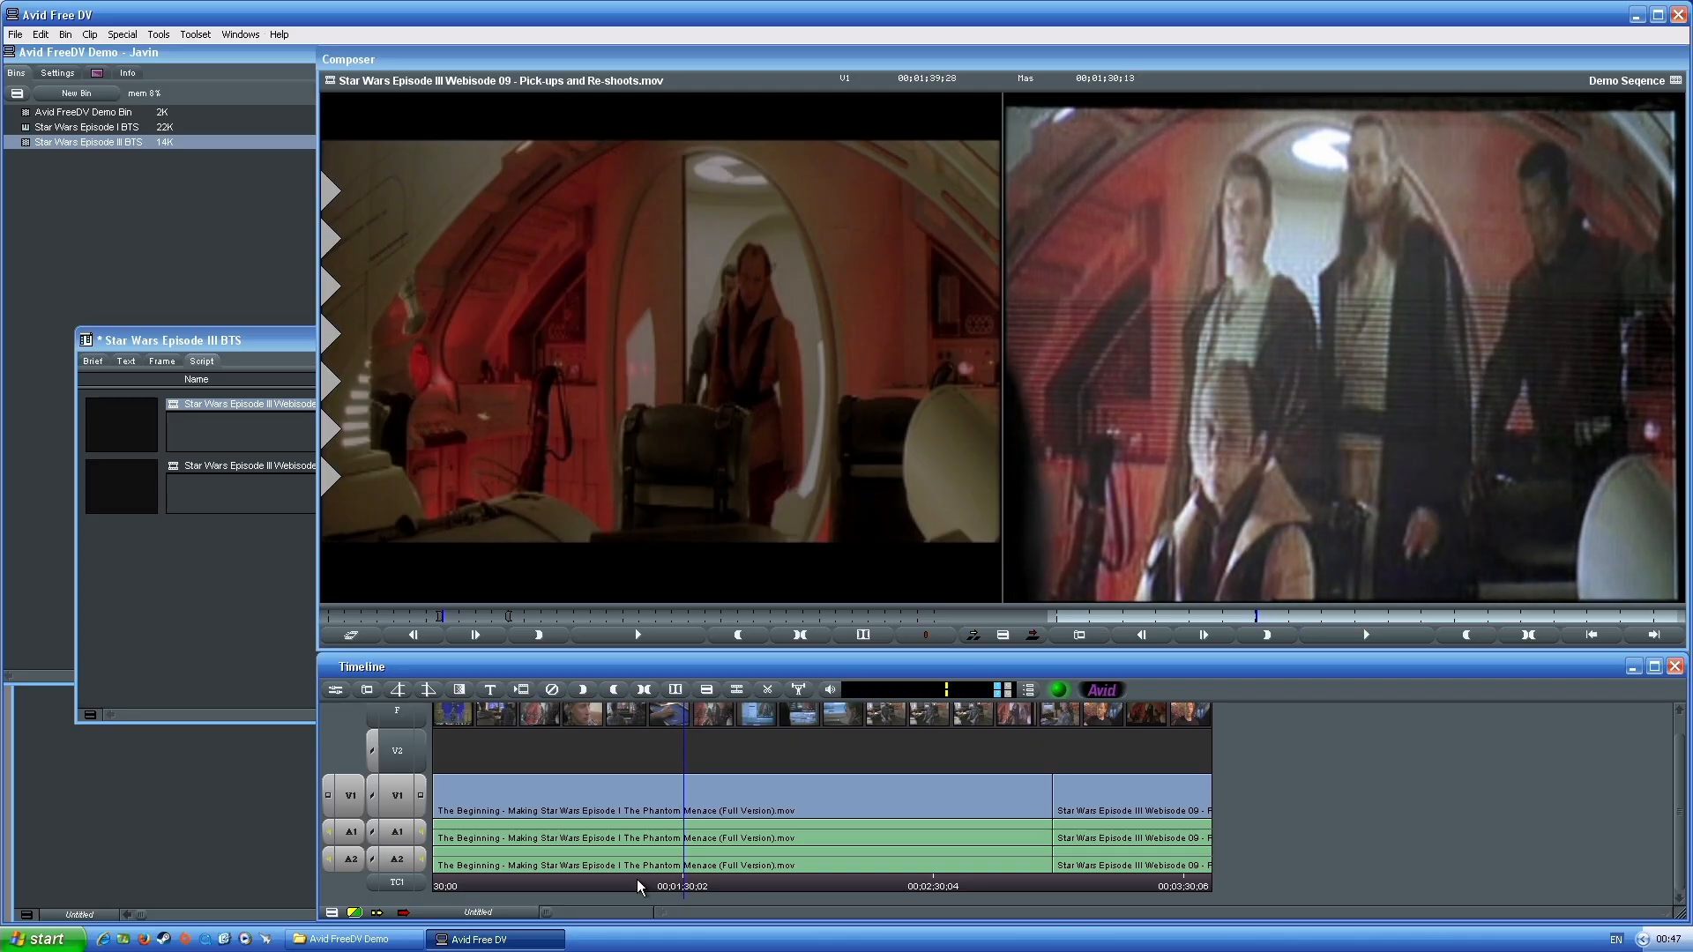
pyautogui.press('j')
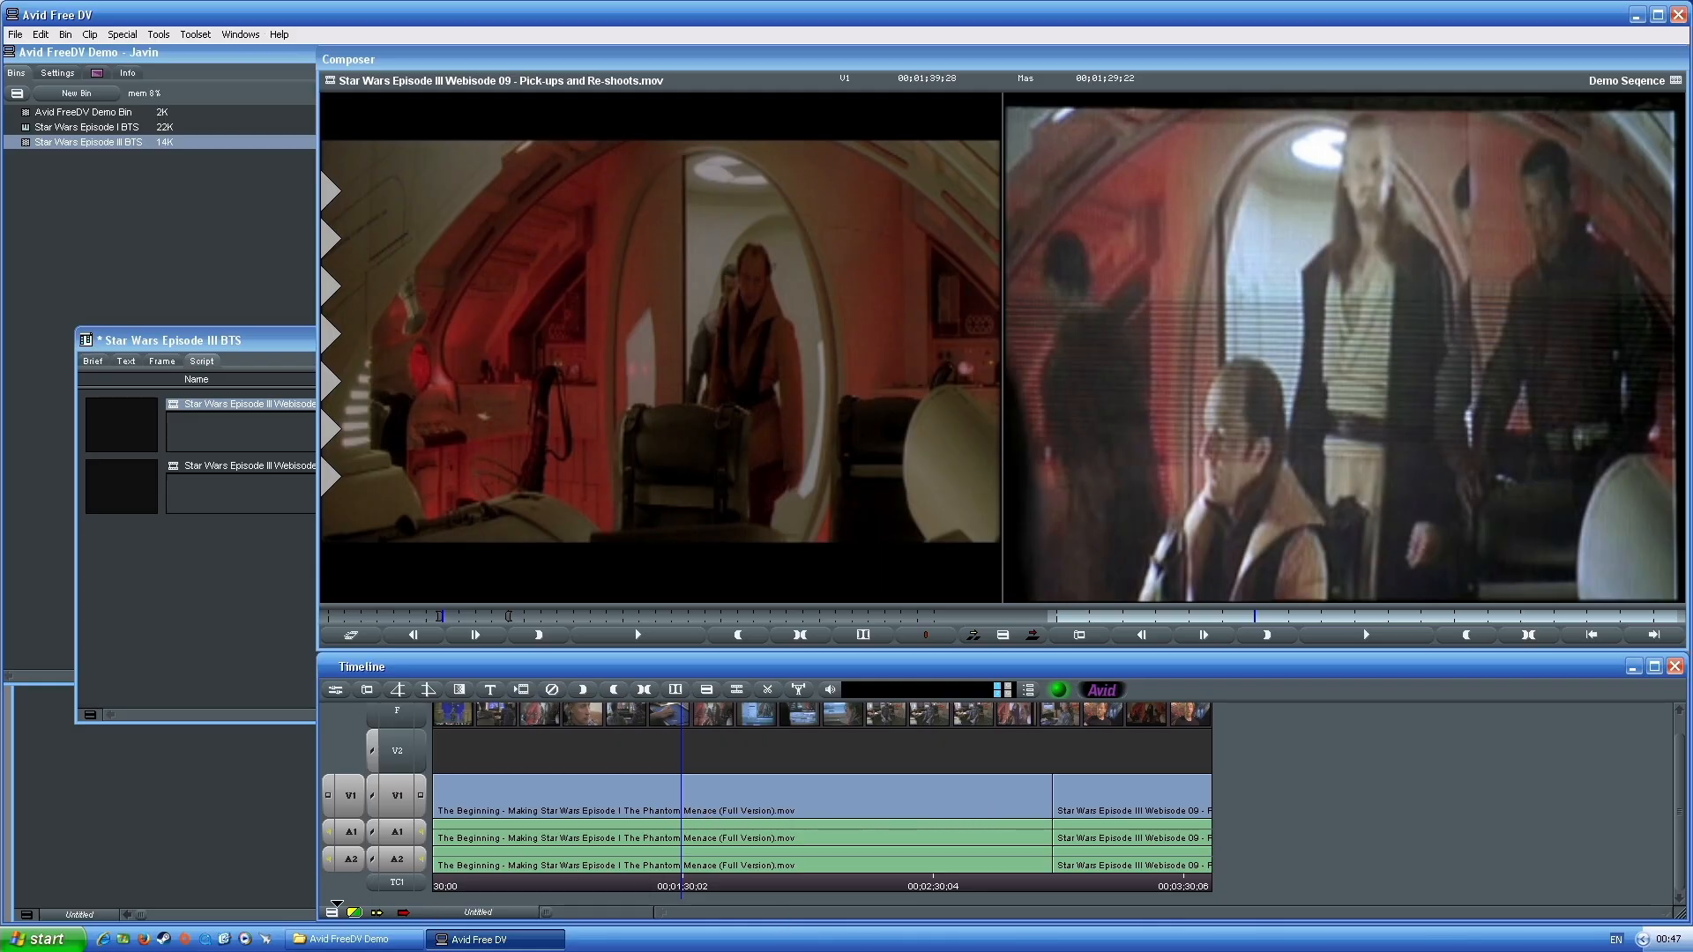
# Turn on the Sample Plot display for the audio tracks in the timeline
pyautogui.click(332, 911)
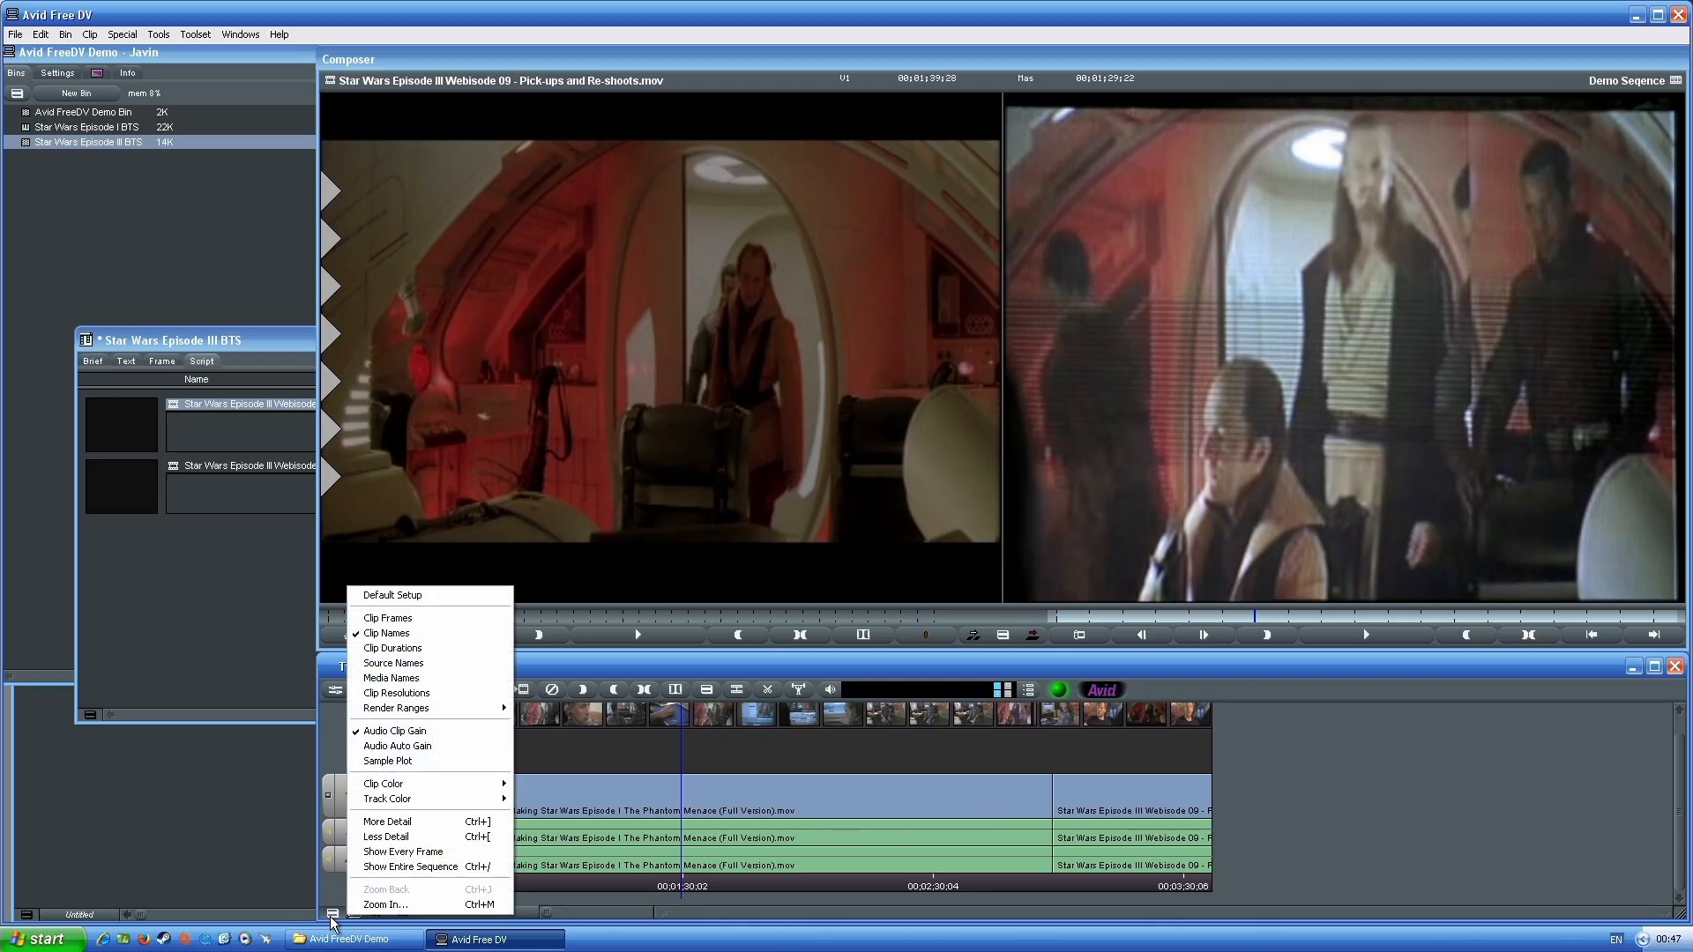
pyautogui.click(397, 764)
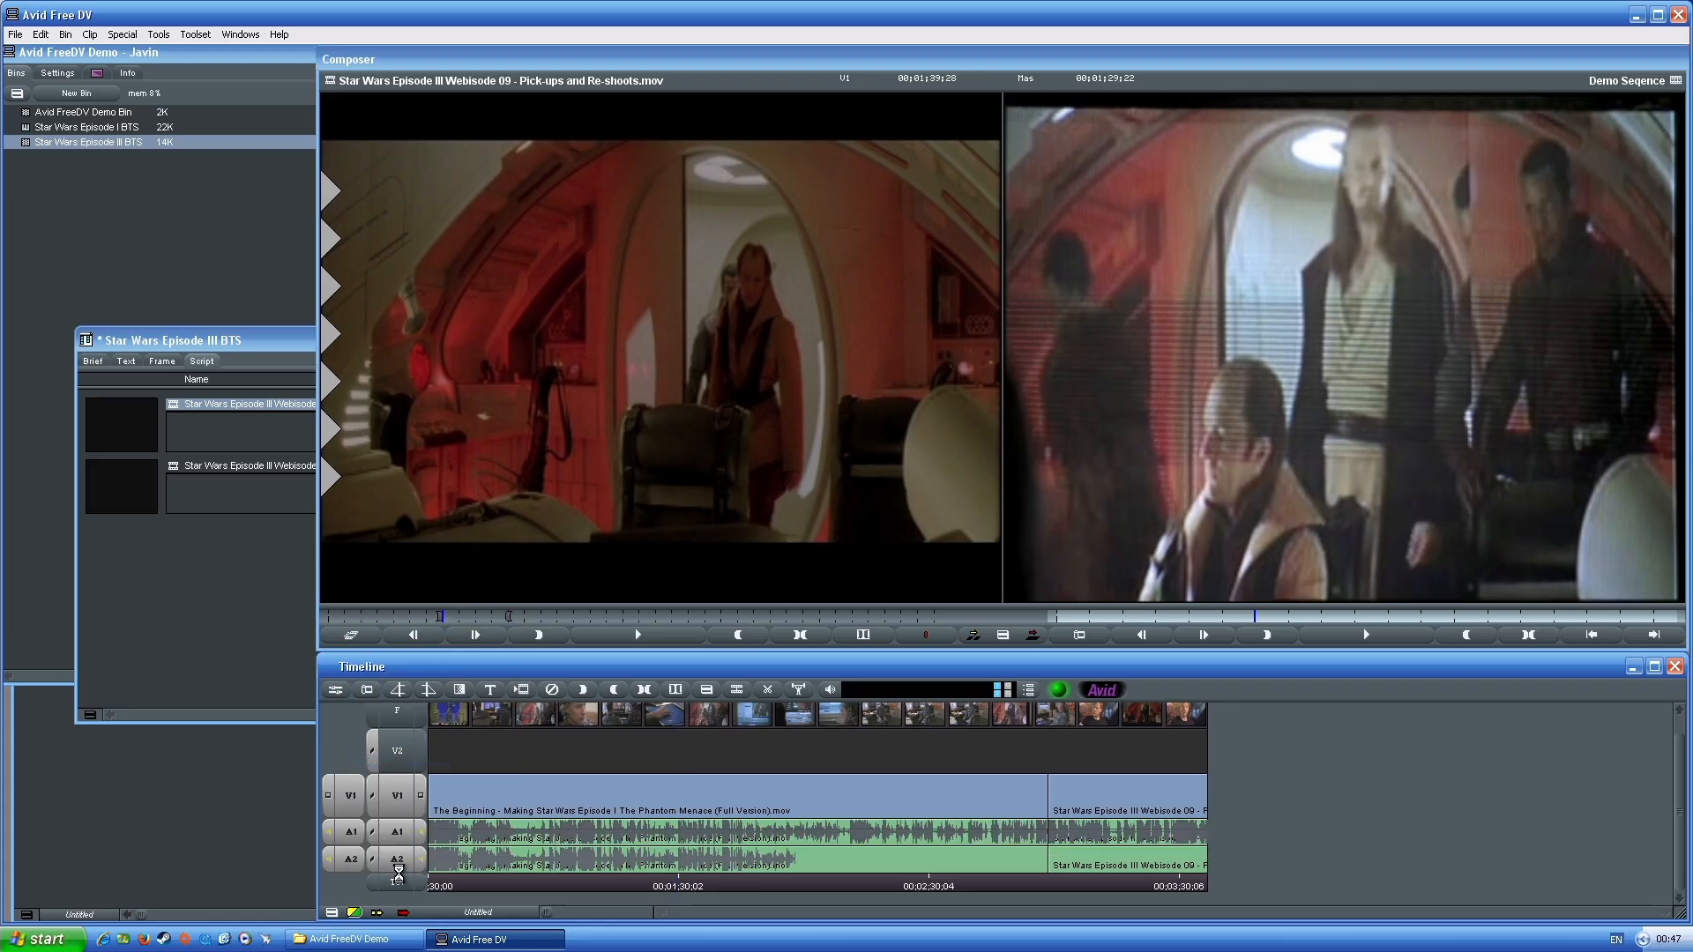
pyautogui.click(332, 913)
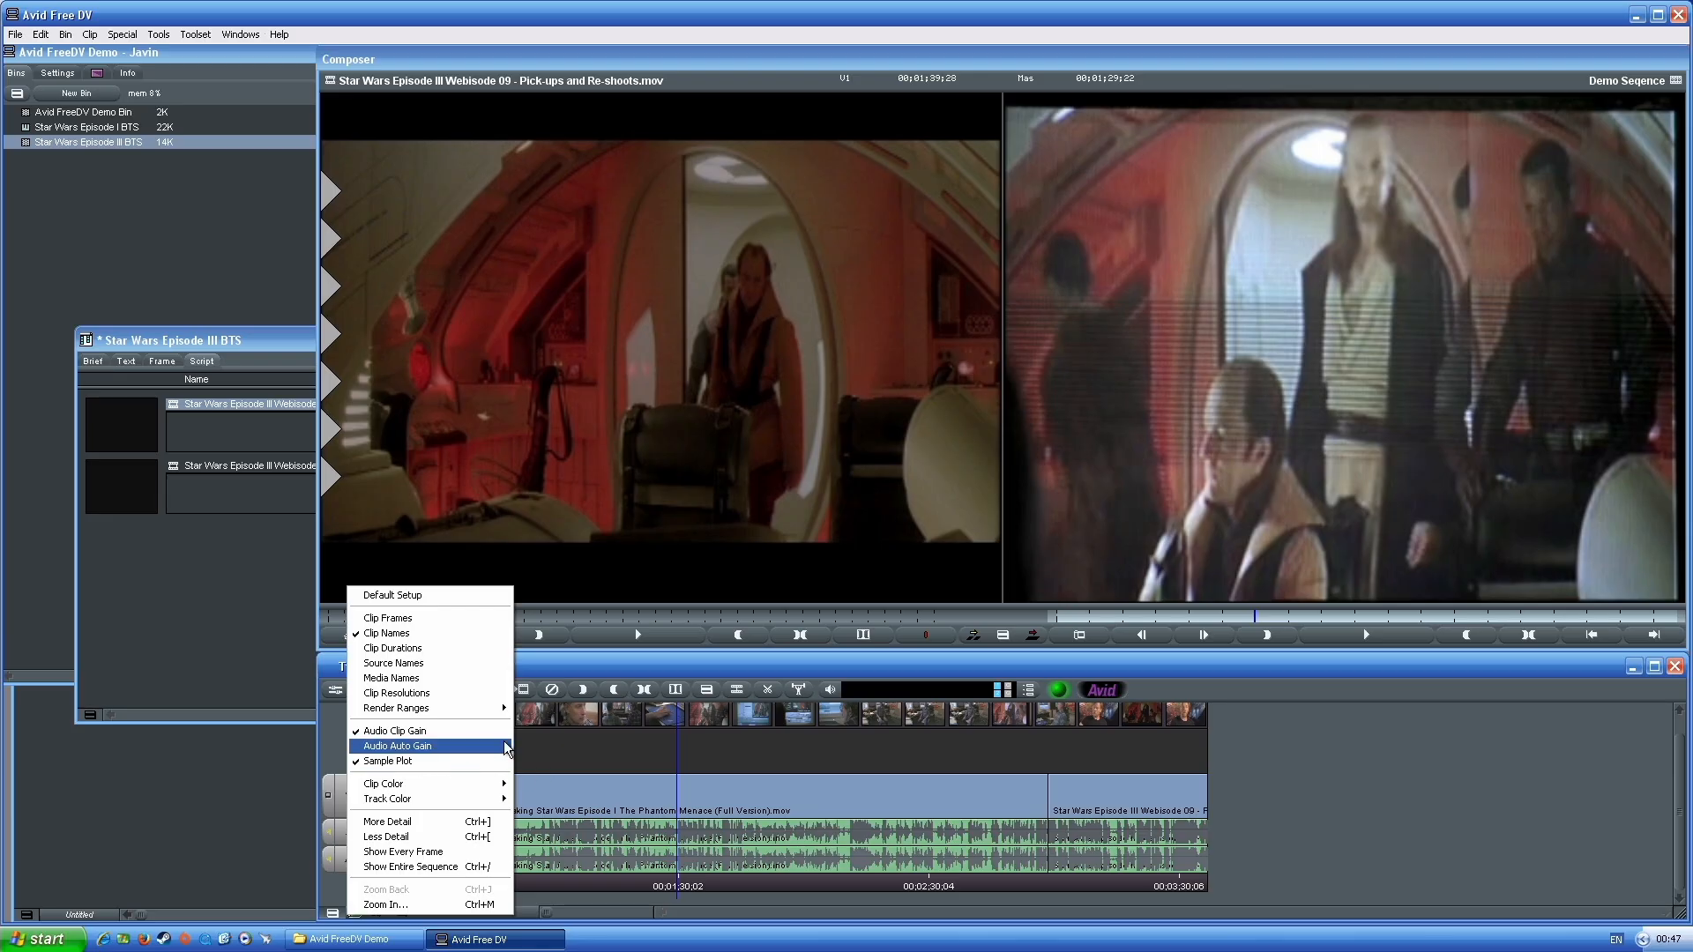
pyautogui.click(675, 889)
# Mark an Out point in the sequence at about 00;01;30, just before the next burst of audio
pyautogui.click(673, 884)
pyautogui.hotkey('ctrl', ']')
pyautogui.hotkey('ctrl', ']')
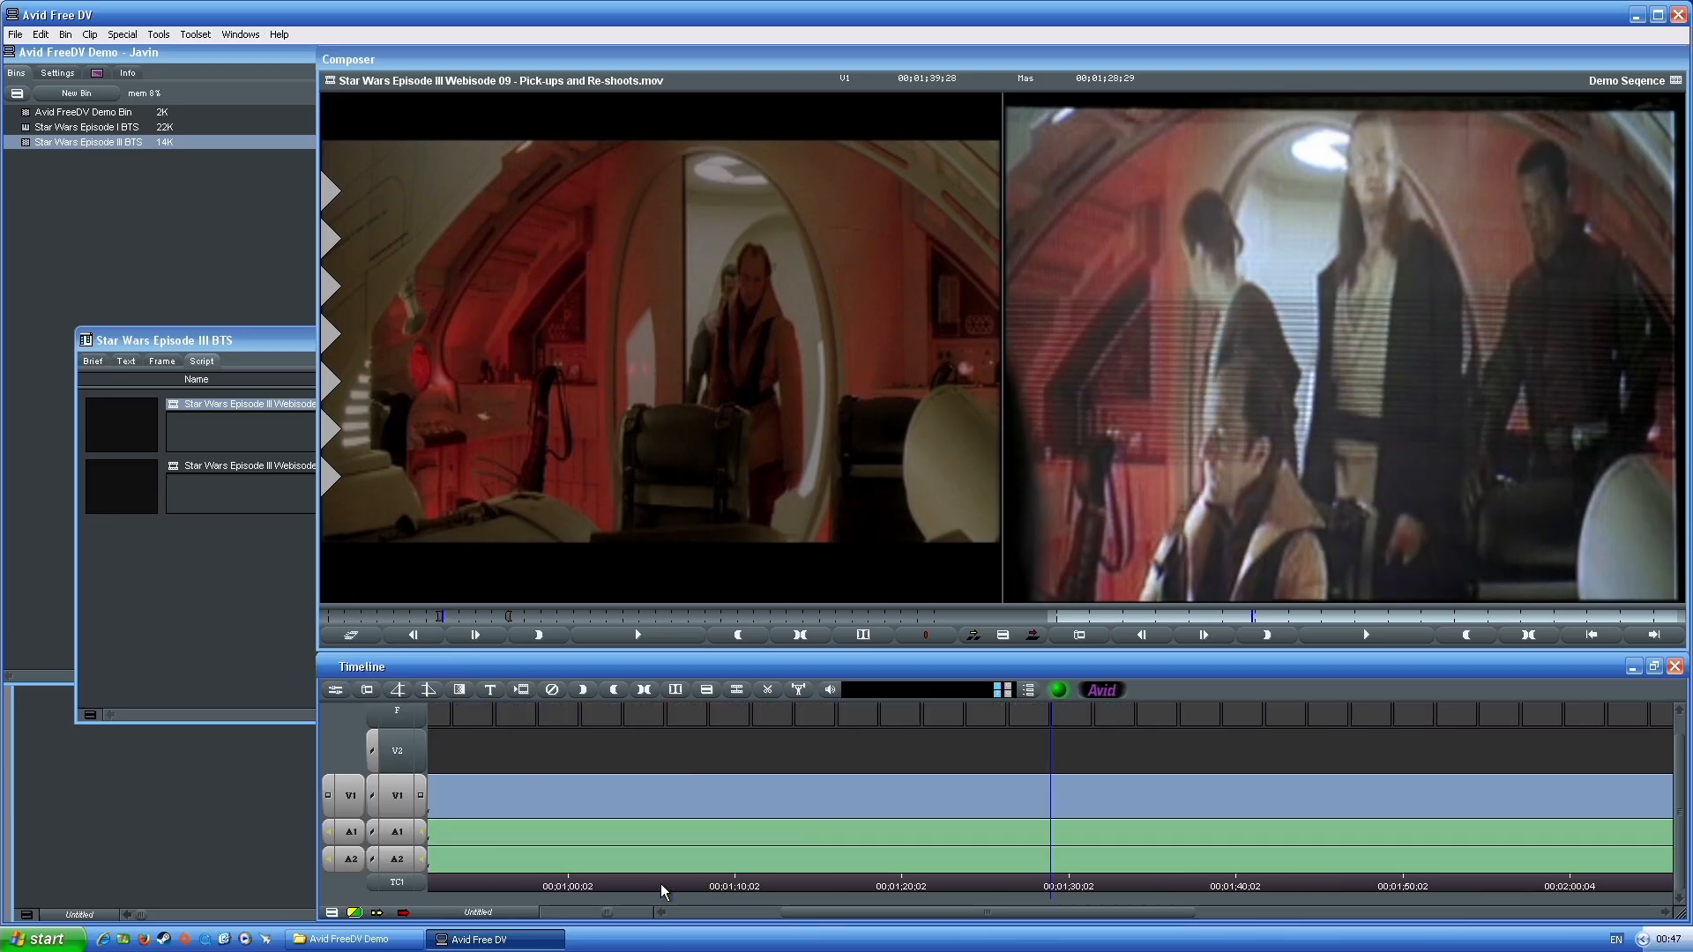
pyautogui.press('space')
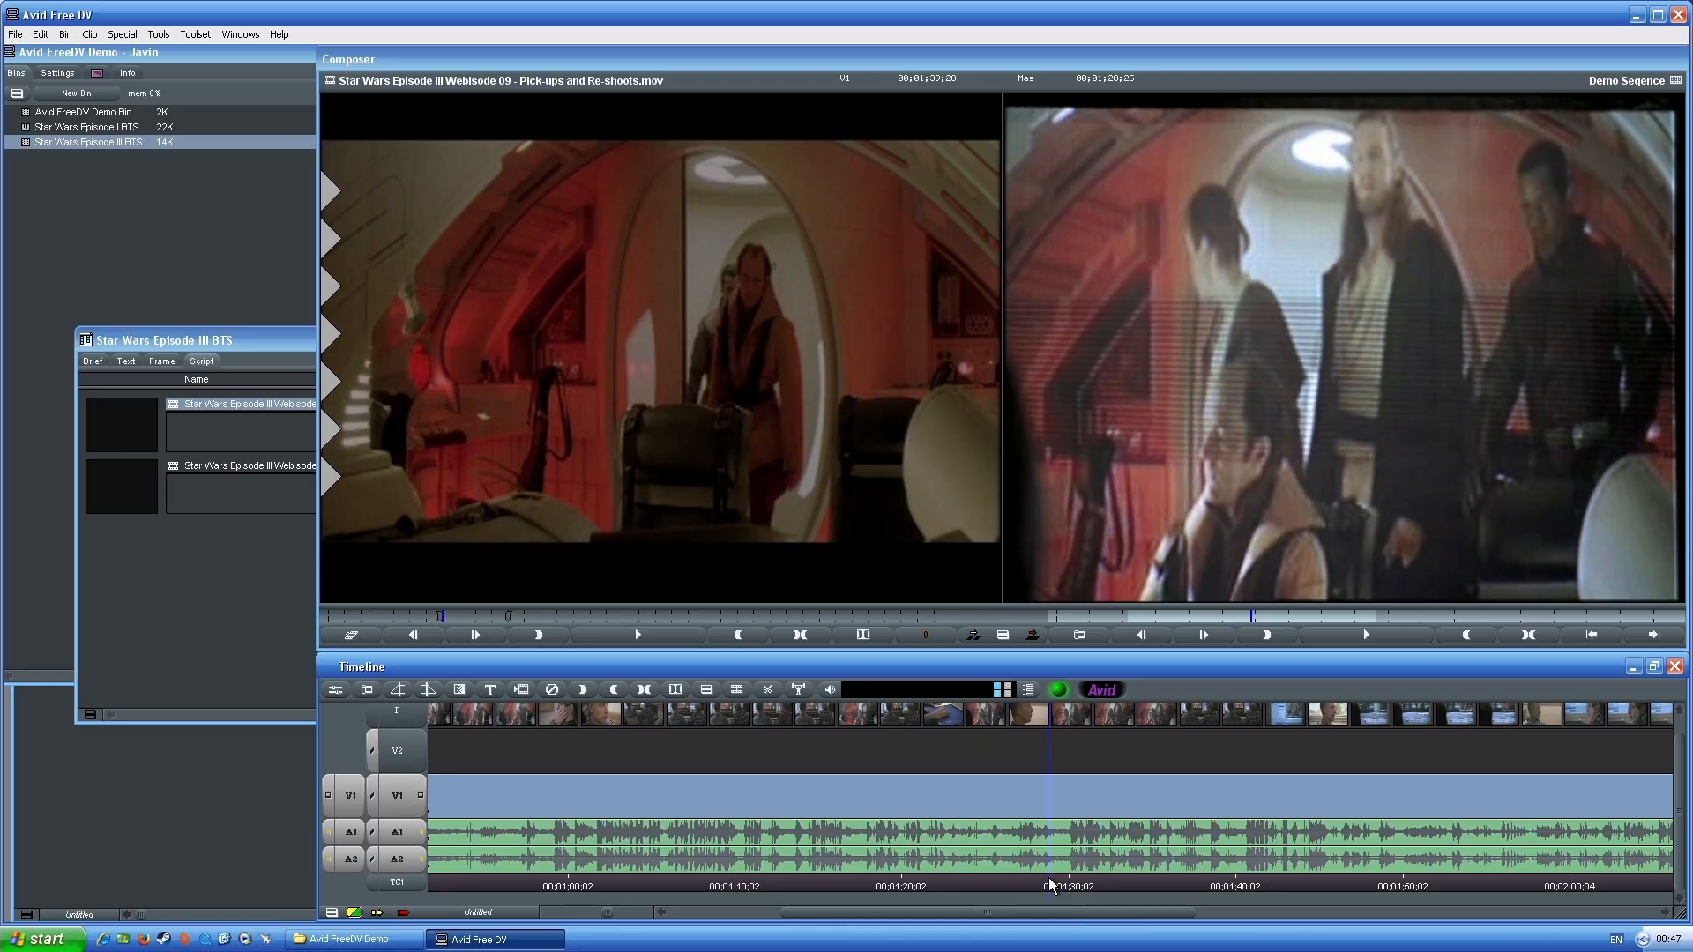
pyautogui.click(1065, 884)
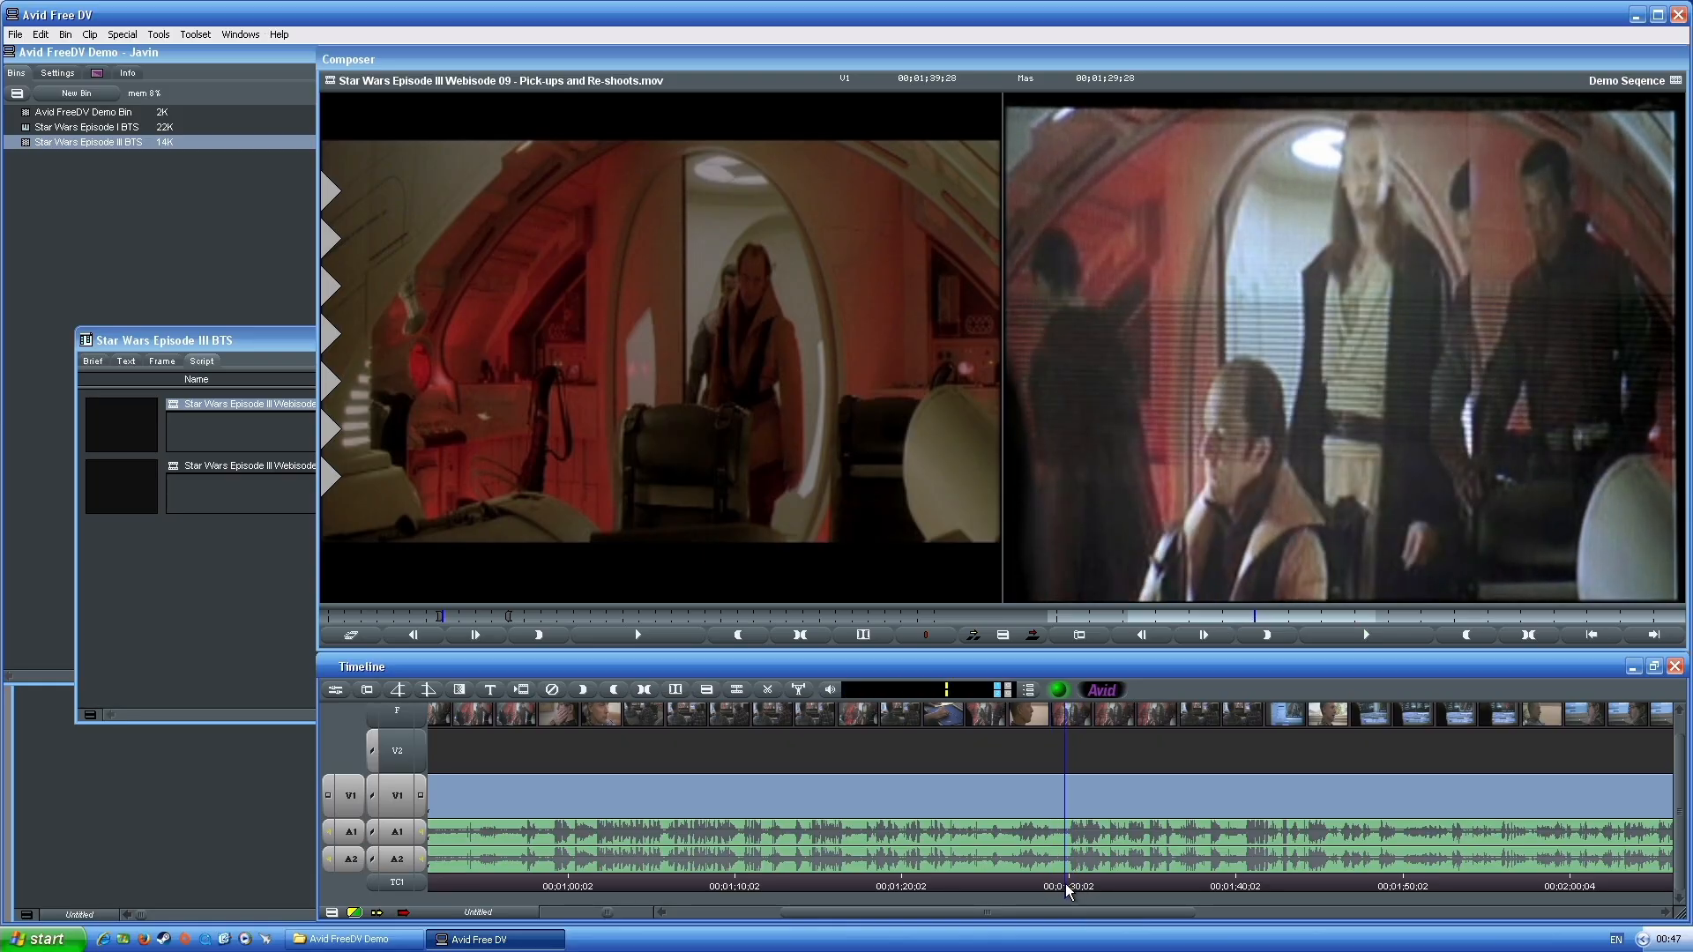
pyautogui.click(1070, 884)
pyautogui.press('o')
# Play the sequence from before the Out point and mark an In point at 00;01;24;28
pyautogui.moveTo(928, 877); pyautogui.dragTo(838, 879)
pyautogui.press('space')
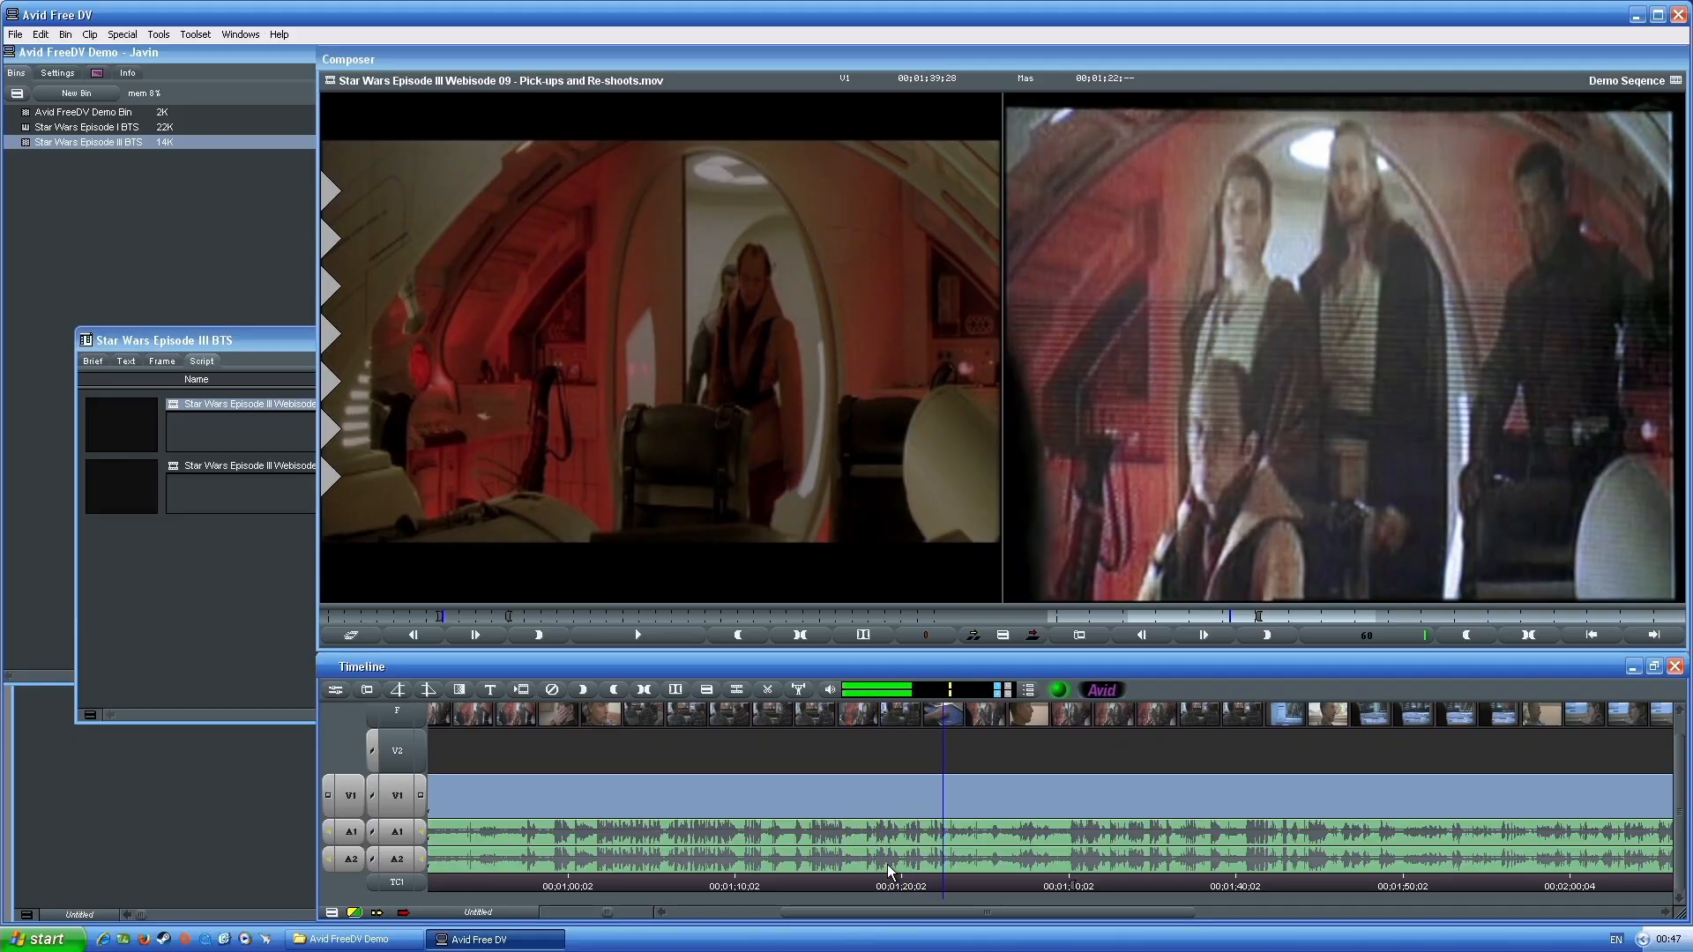
pyautogui.press('space')
pyautogui.press('i')
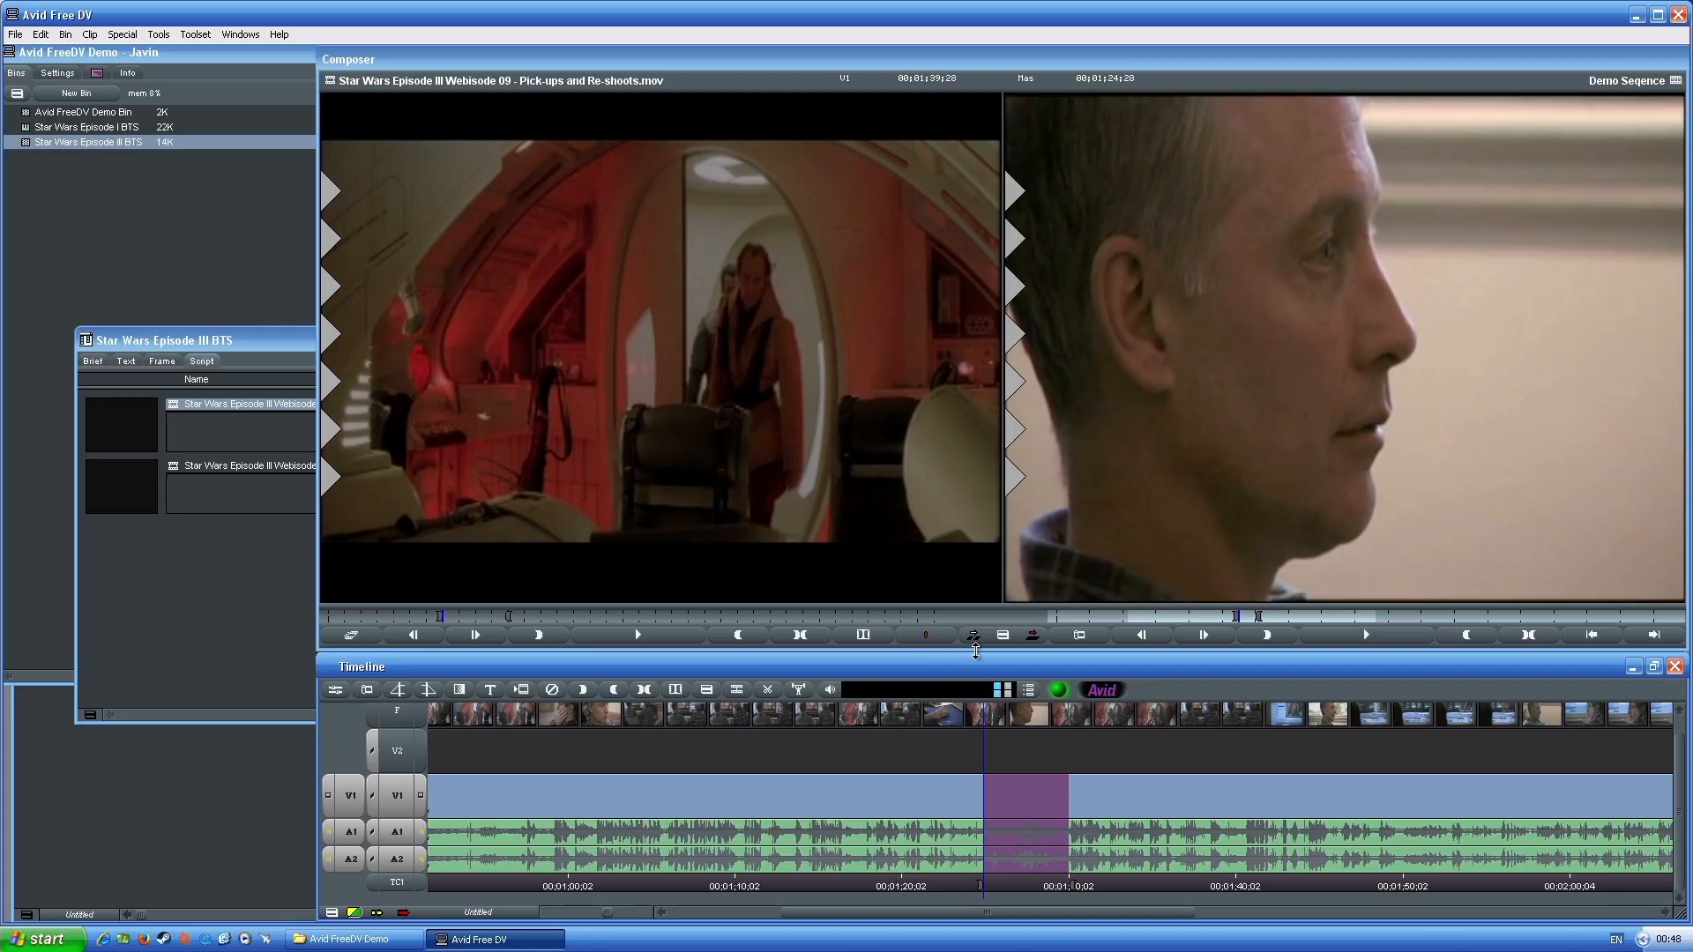
# Try lifting the marked section out of the sequence, and undo the lift
pyautogui.click(799, 692)
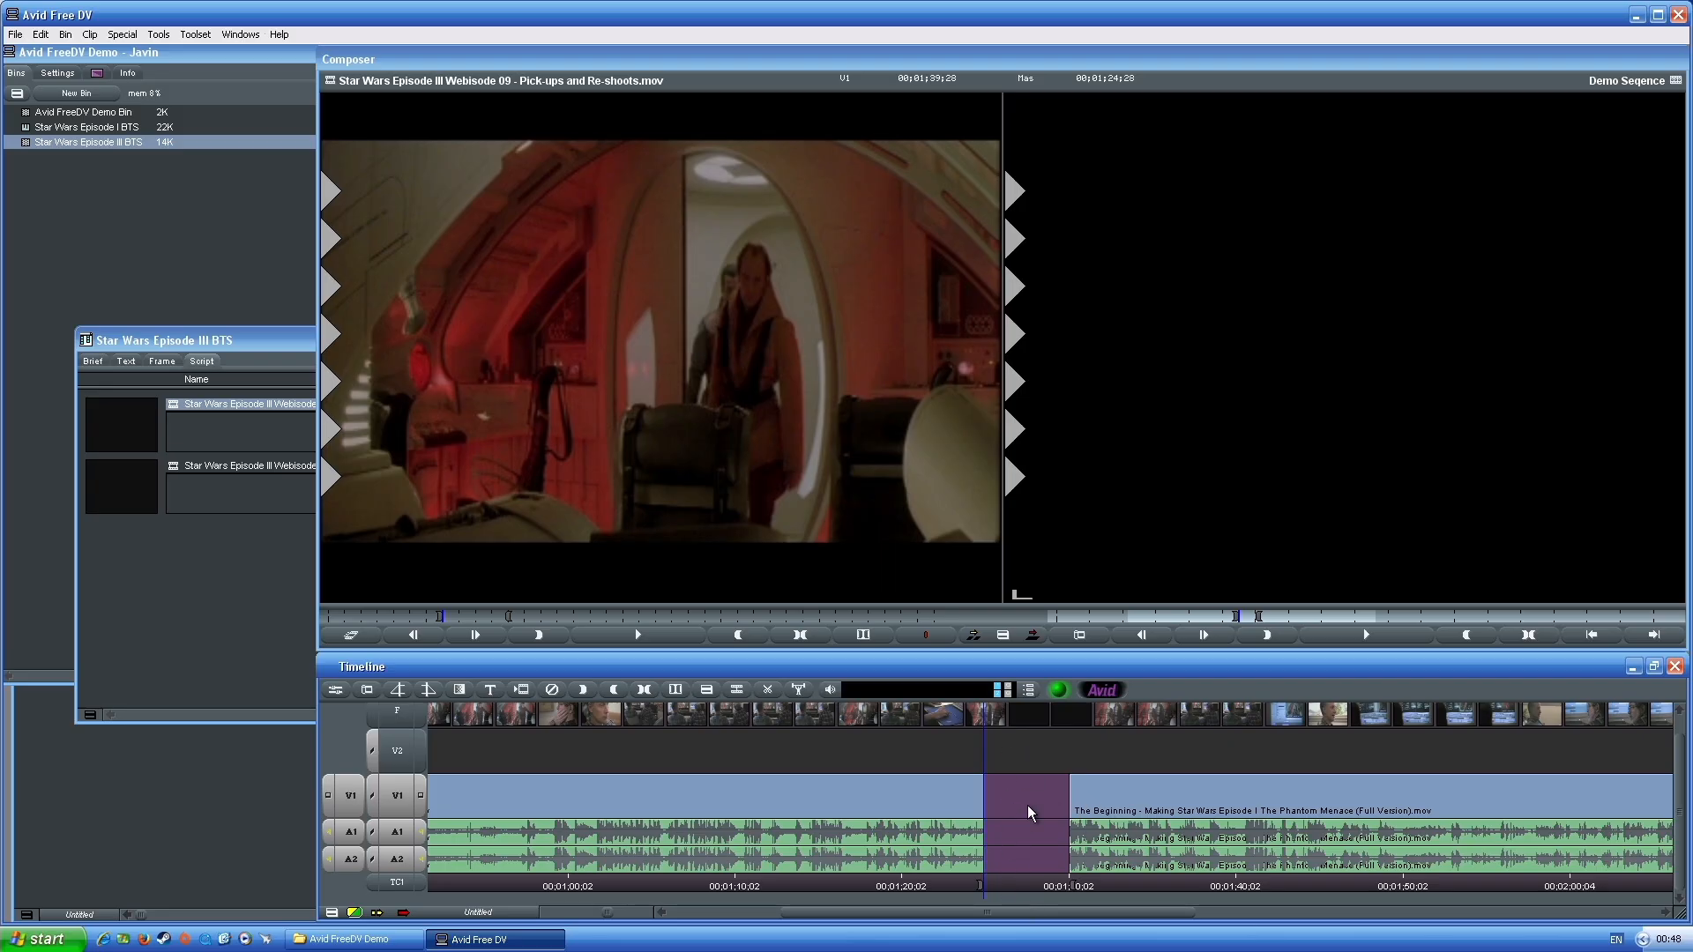
pyautogui.hotkey('ctrl', 'z')
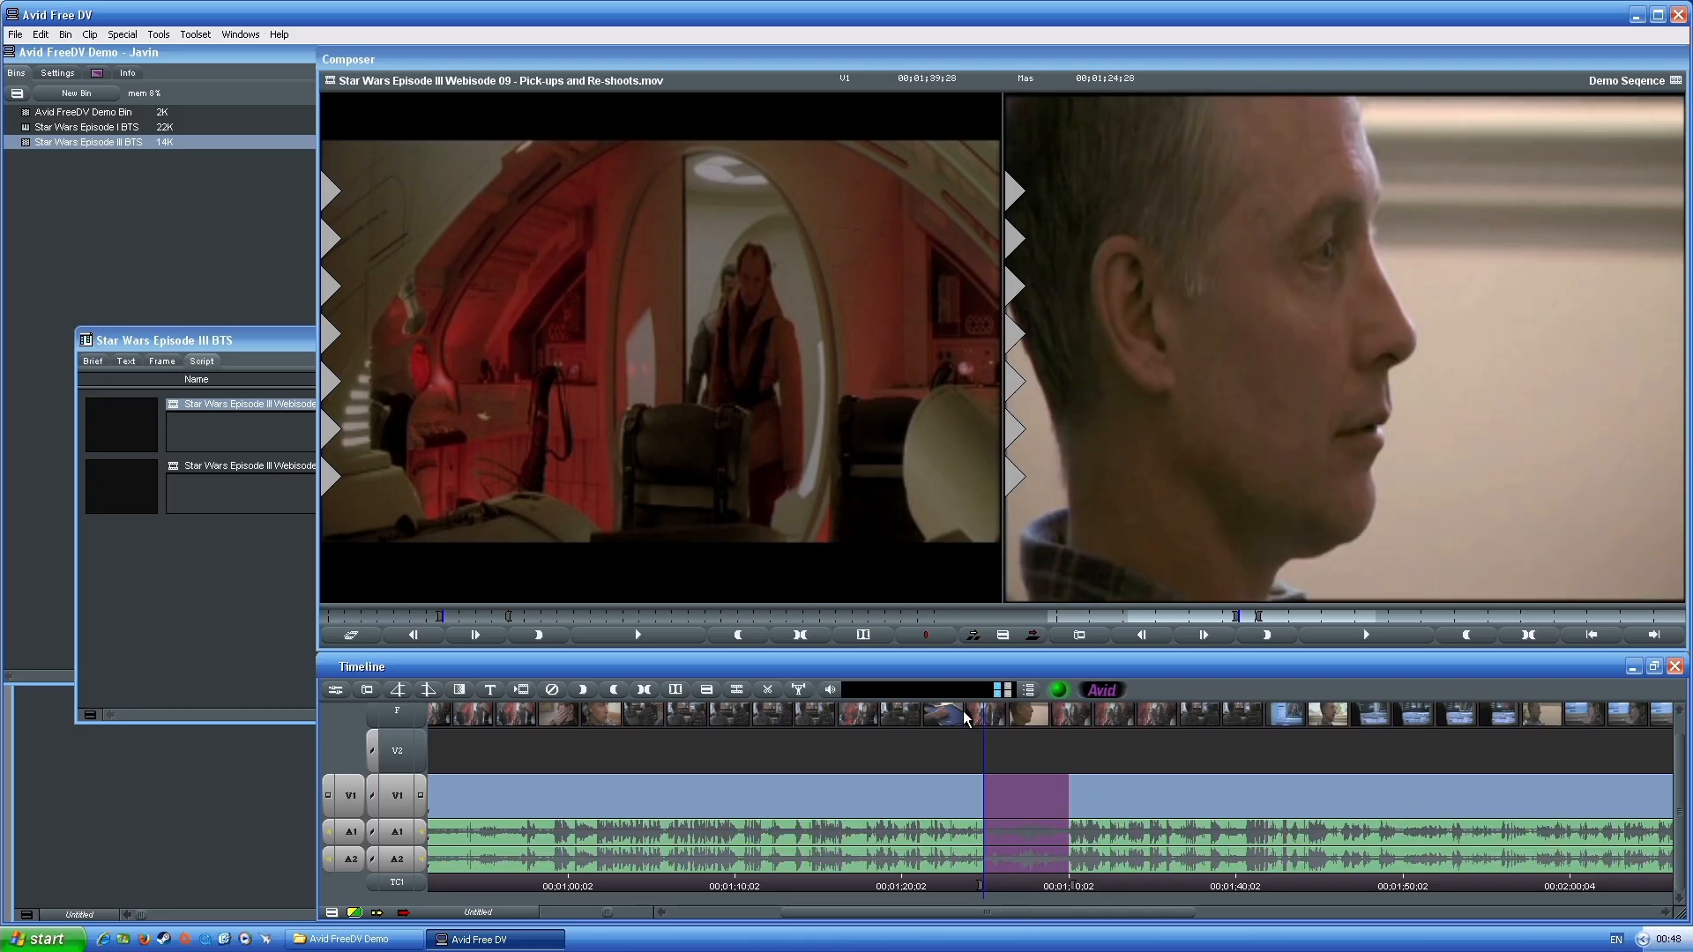
# Extract the marked section so the gap closes, and play across the new cut to check it
pyautogui.click(766, 693)
pyautogui.click(875, 886)
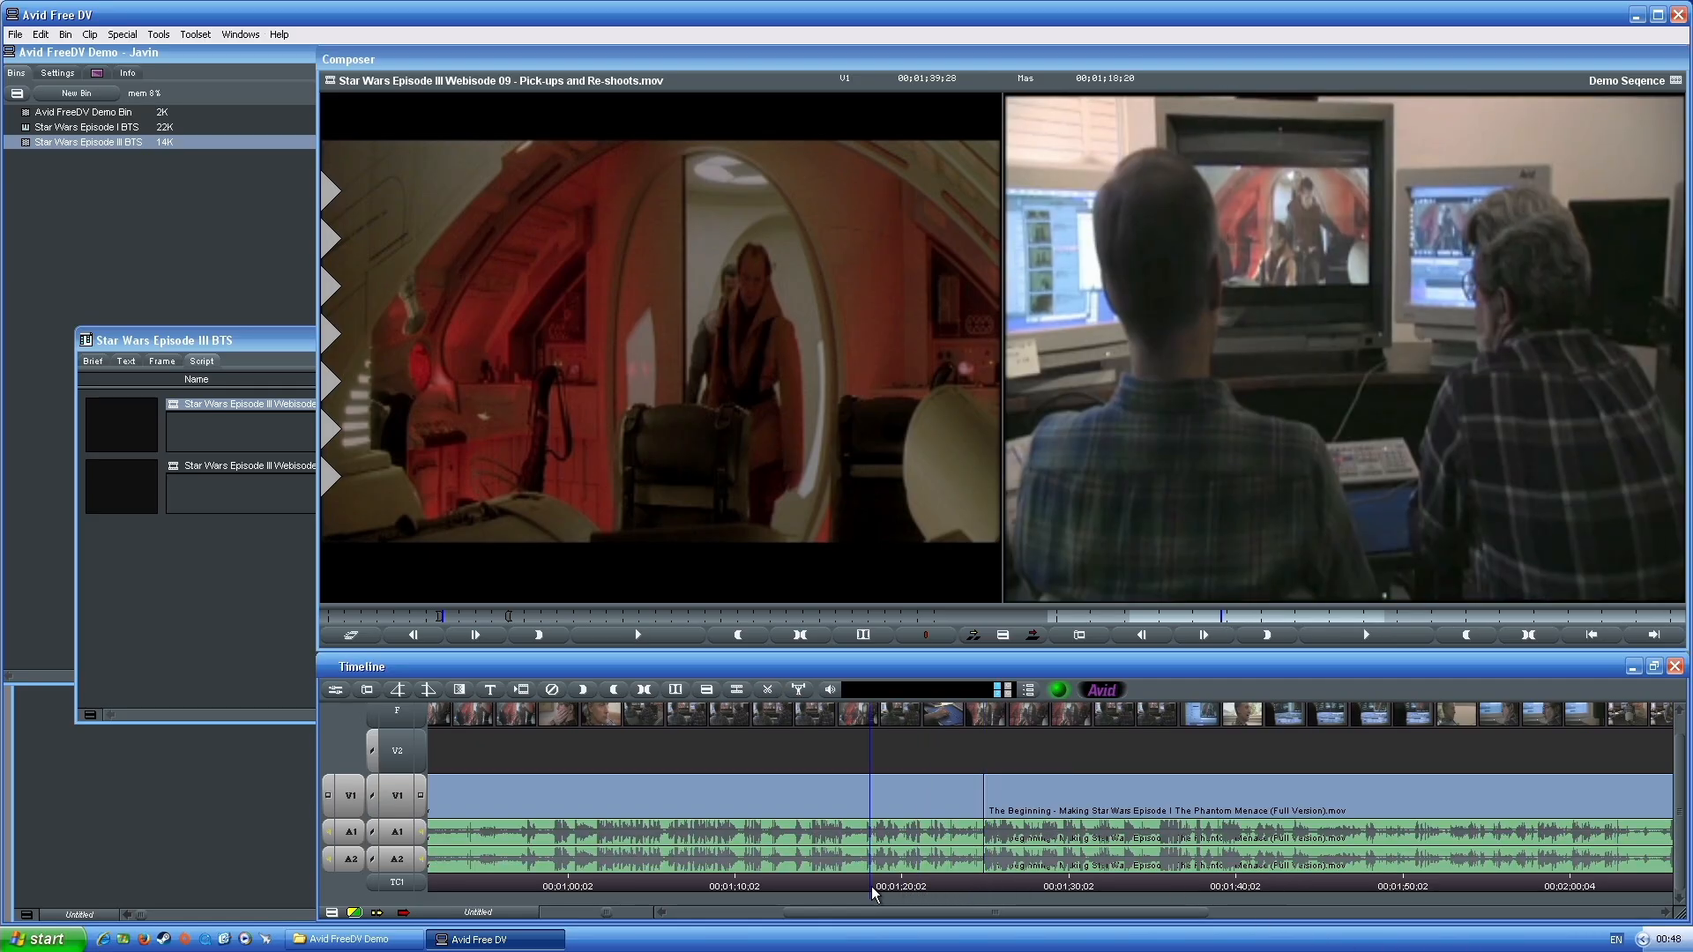
pyautogui.press('space')
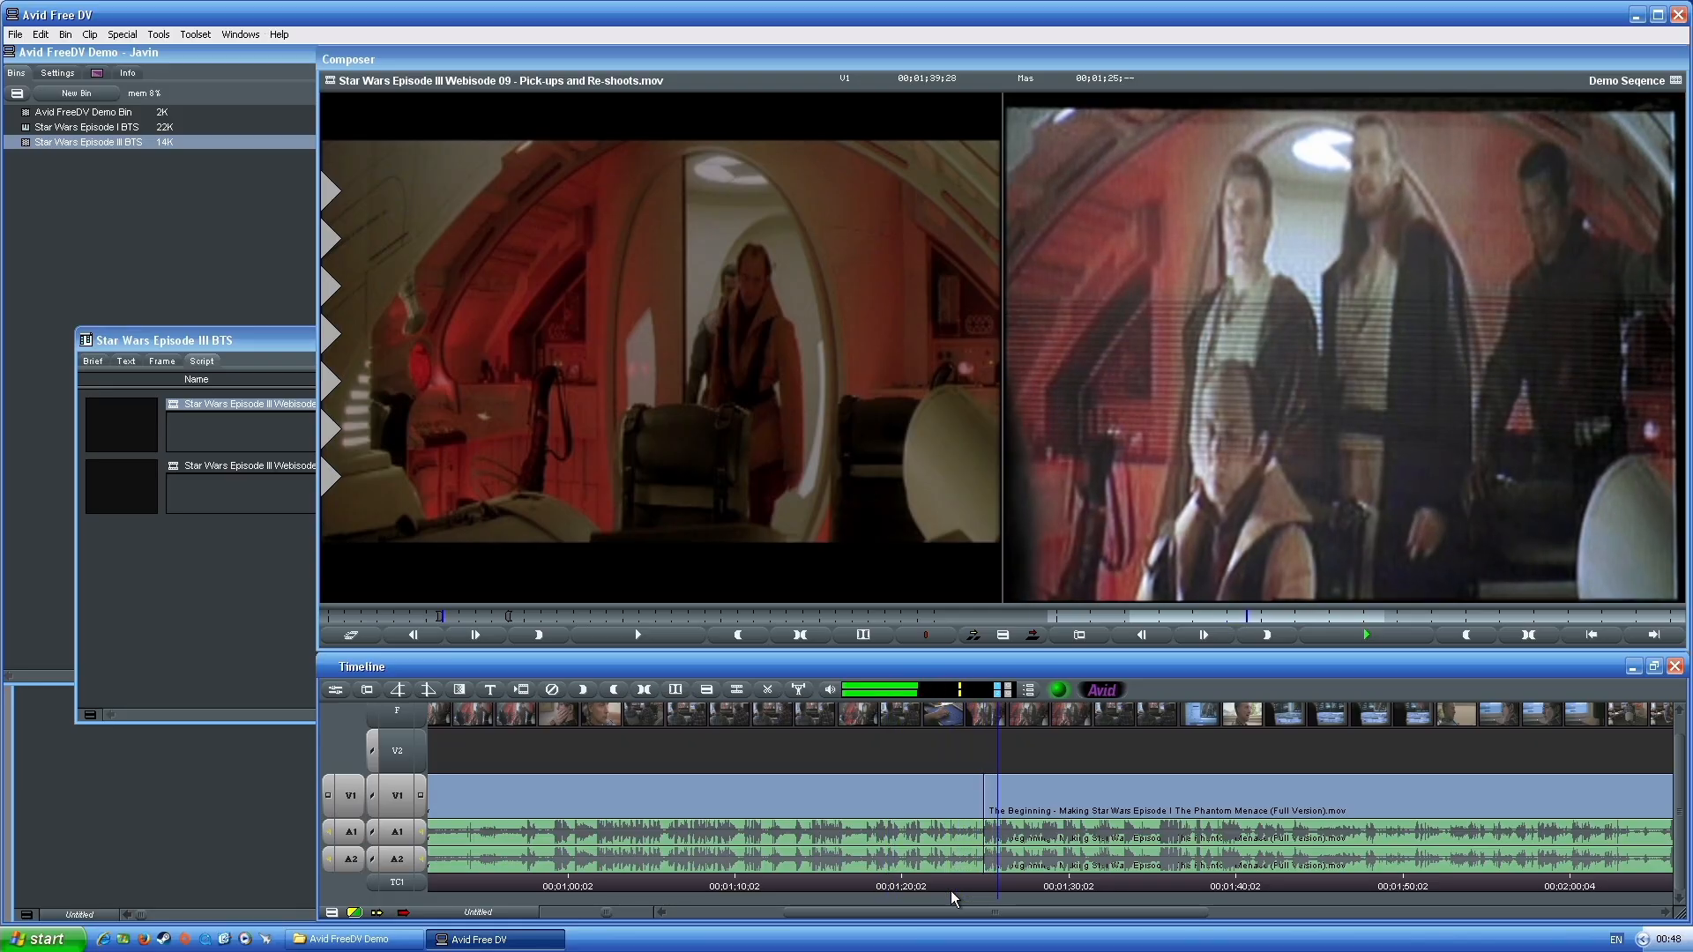
pyautogui.press('space')
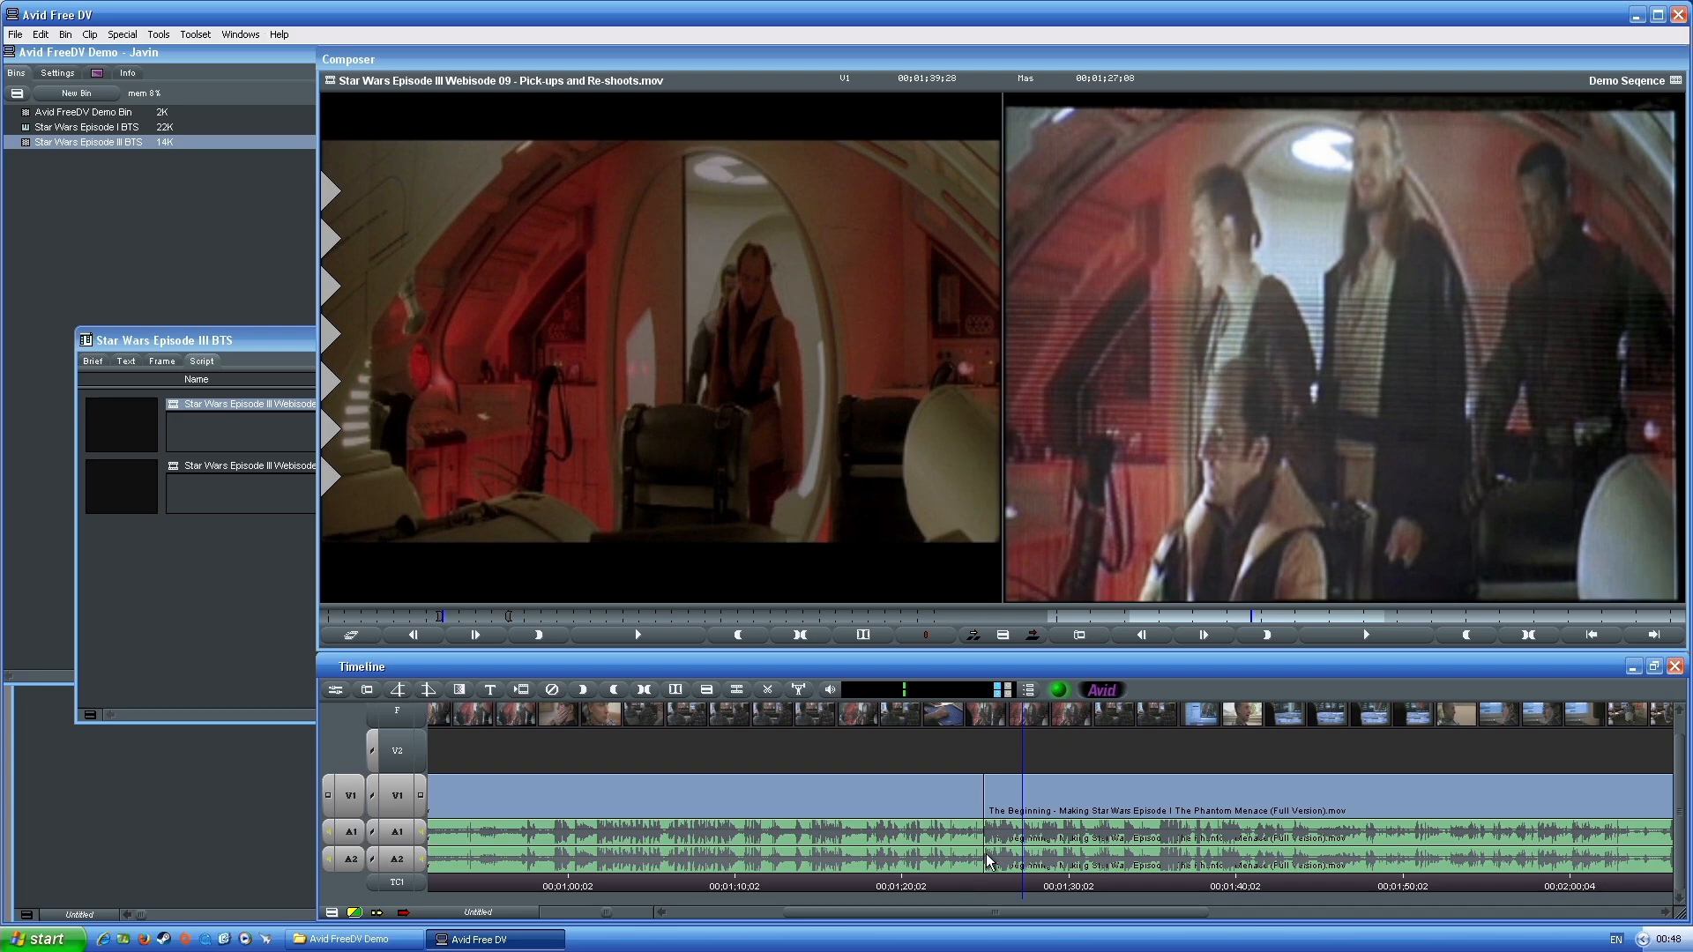
# Trim the cut at 00;01;24;28 on the video track only, rolling it about 1.5 seconds later without the two audio tracks
pyautogui.click(985, 801)
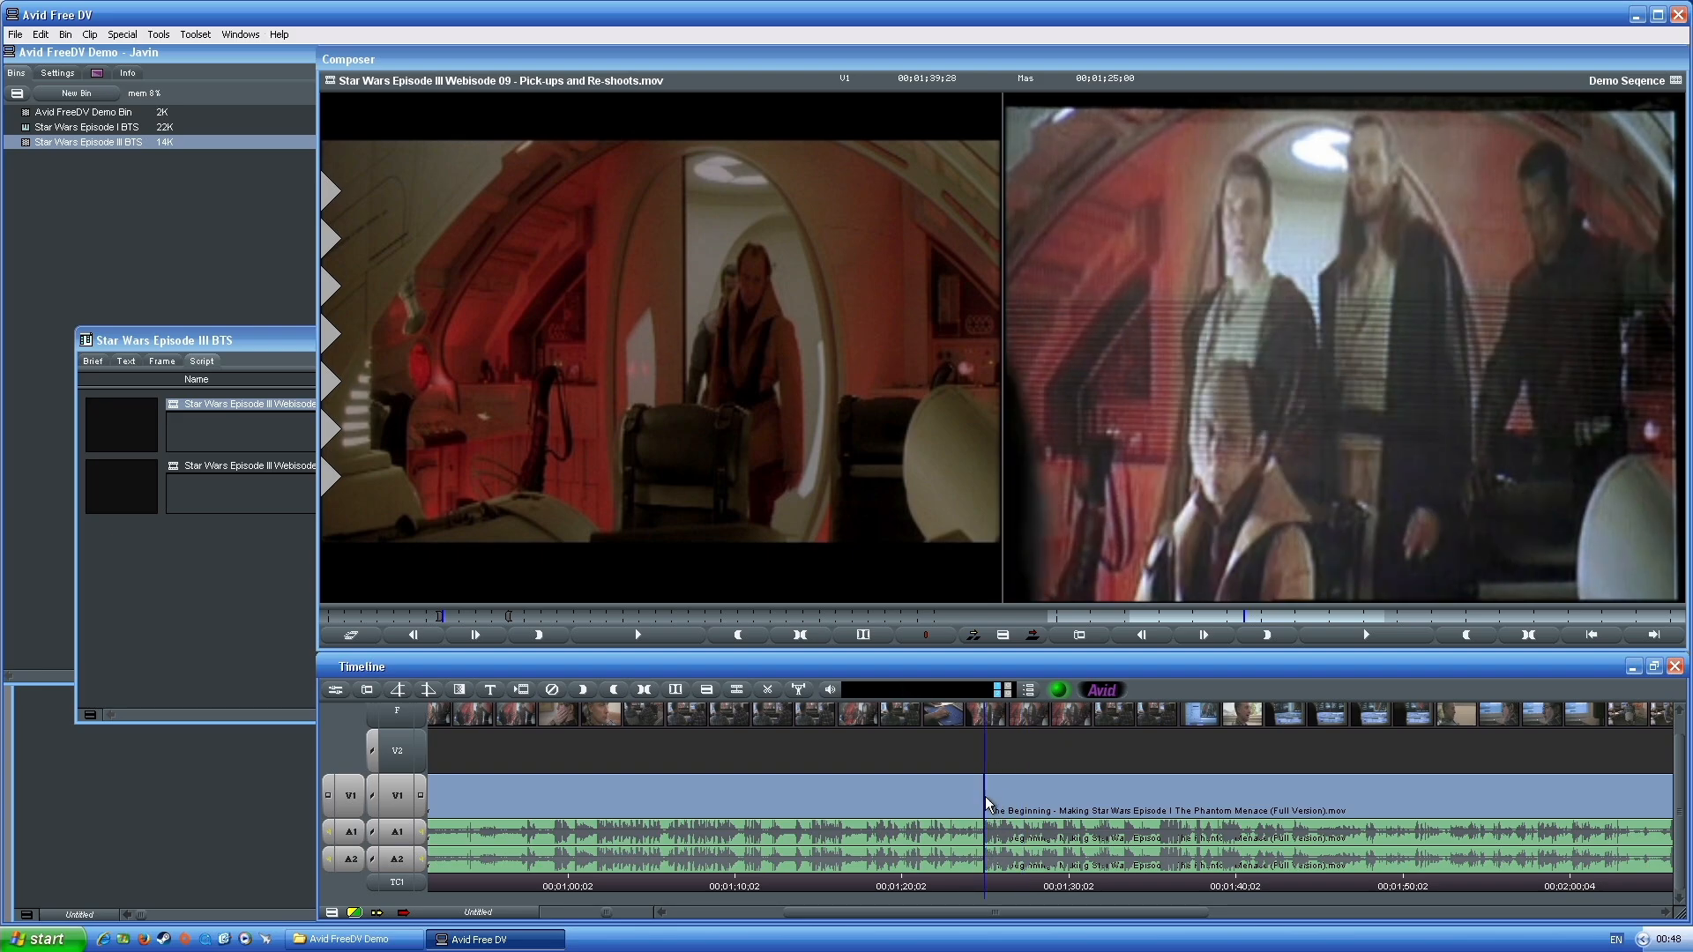
pyautogui.moveTo(975, 881); pyautogui.dragTo(977, 884)
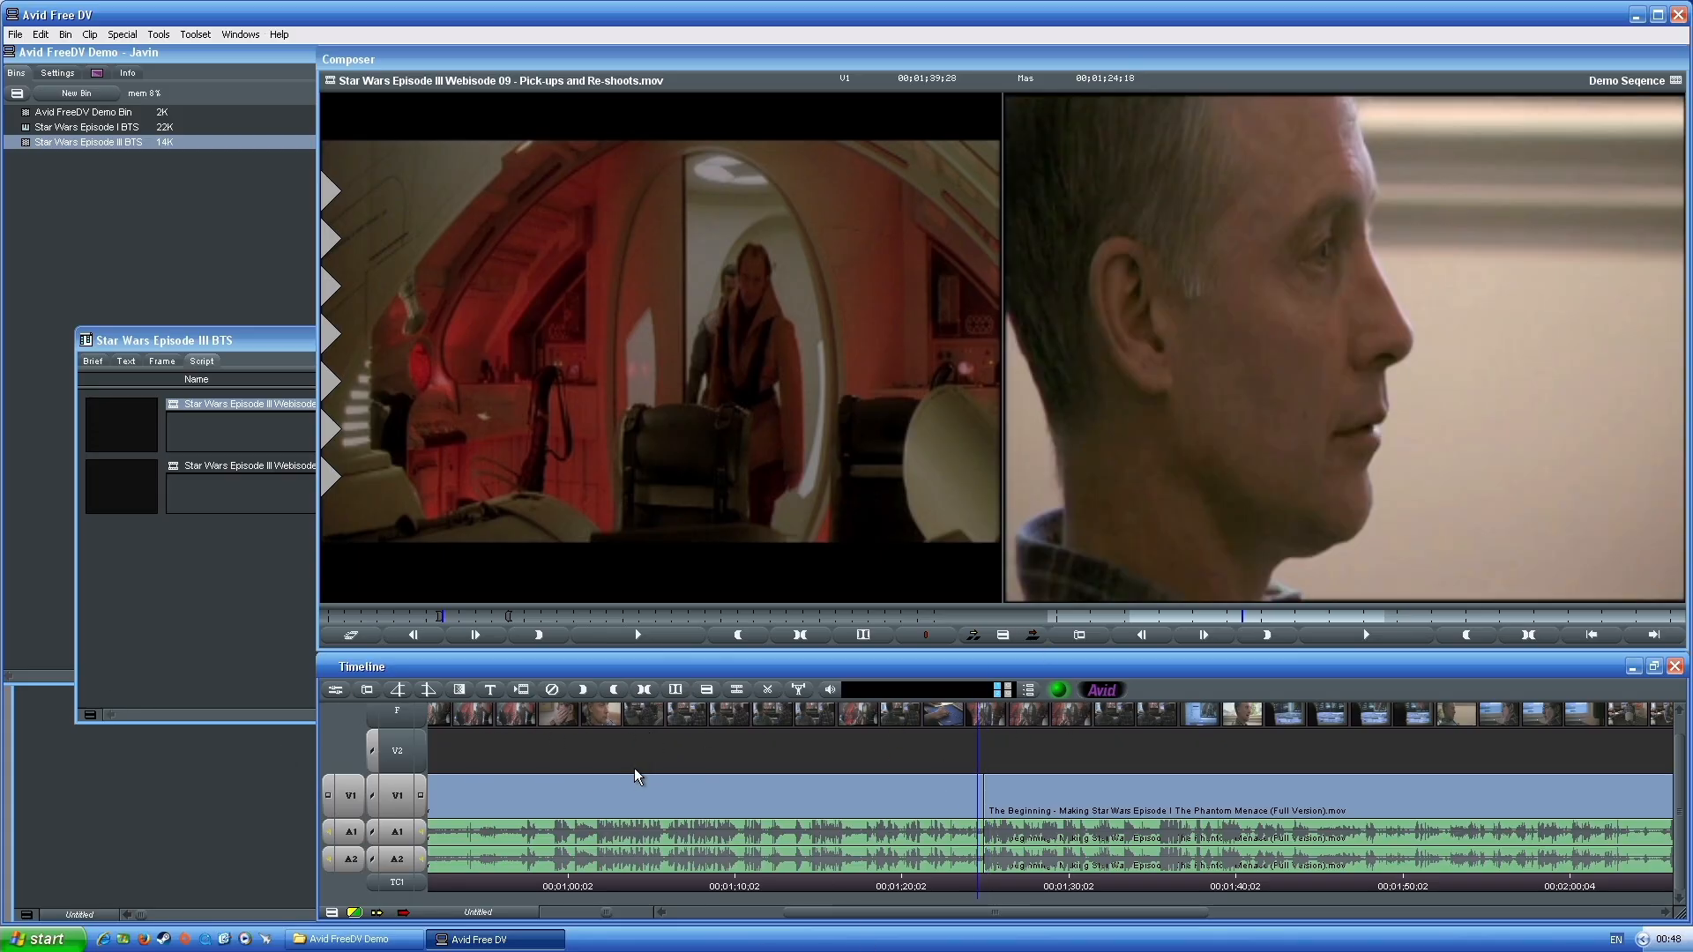
pyautogui.click(367, 692)
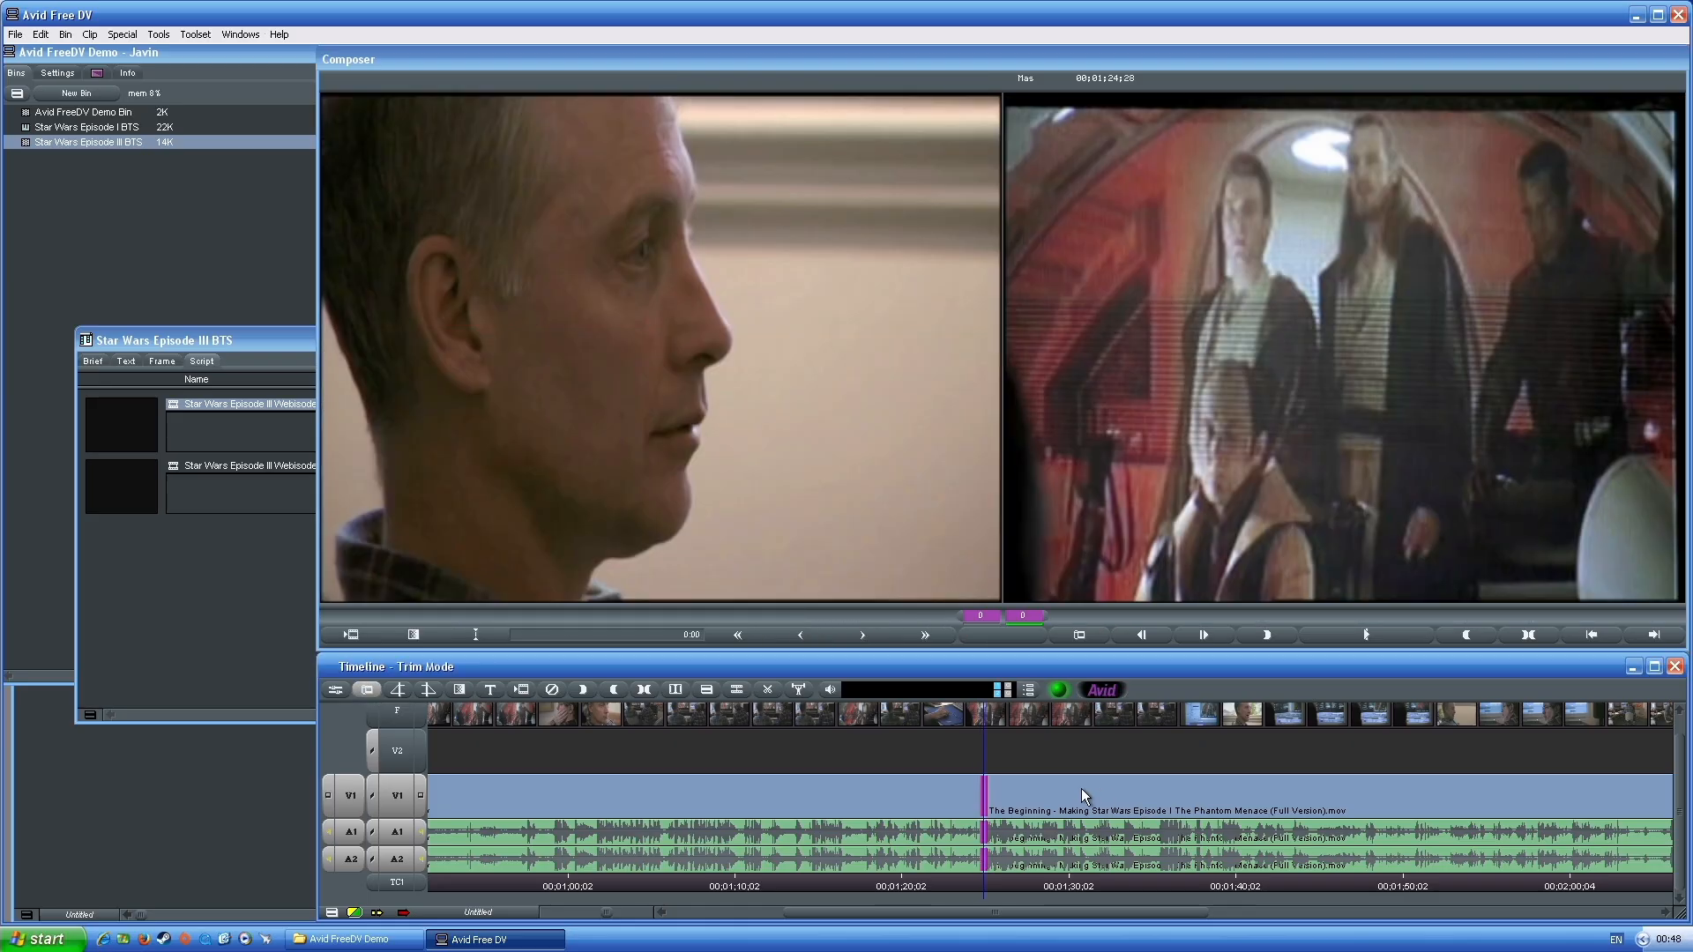
pyautogui.keyDown('shift'); pyautogui.click(980, 834); pyautogui.keyUp('shift')
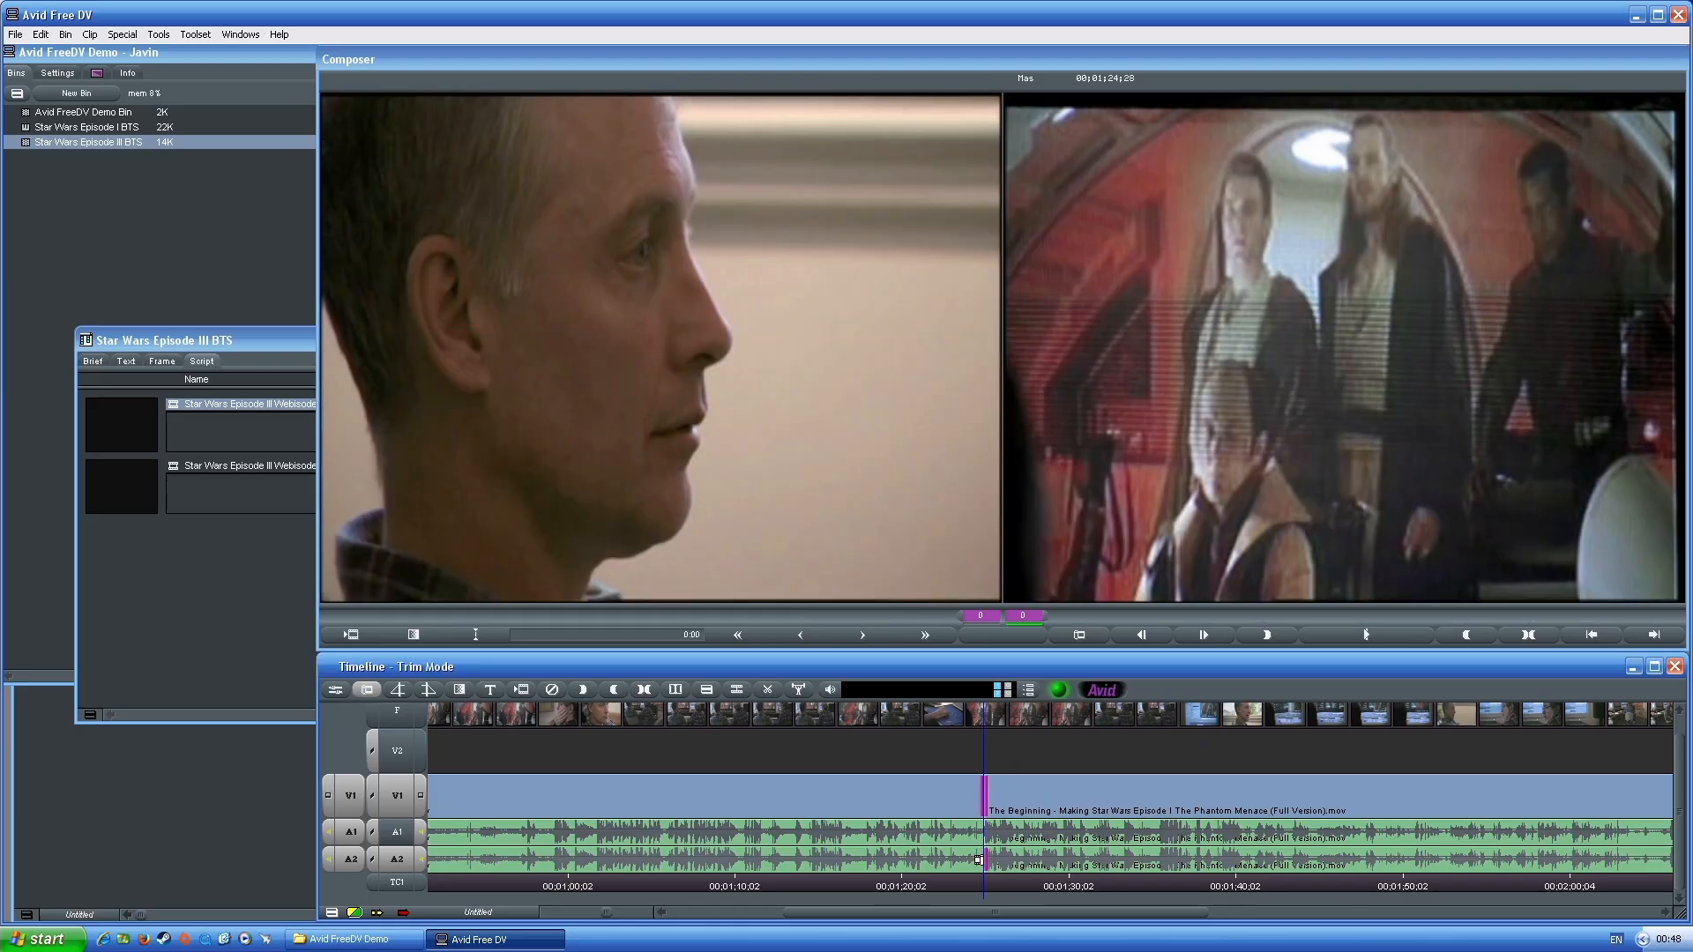
pyautogui.keyDown('shift'); pyautogui.click(979, 860); pyautogui.keyUp('shift')
pyautogui.moveTo(980, 794); pyautogui.dragTo(1008, 801)
# Play the sequence from about 00;01;22 across the offset video cut to check the split edit
pyautogui.click(939, 882)
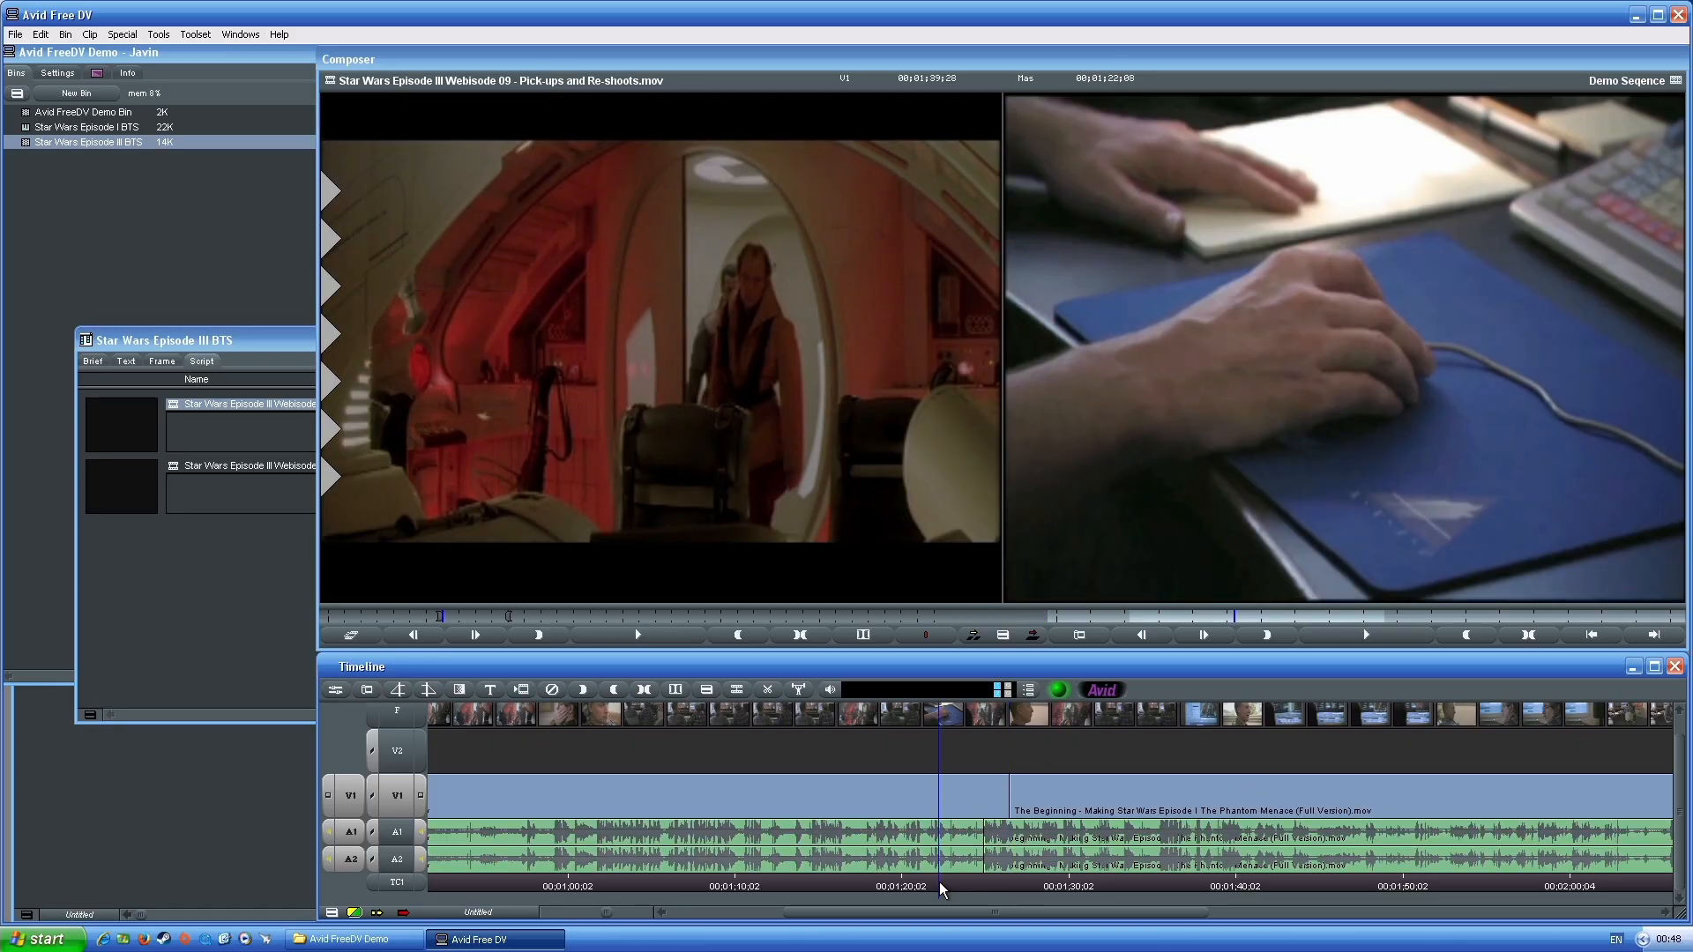
pyautogui.press('space')
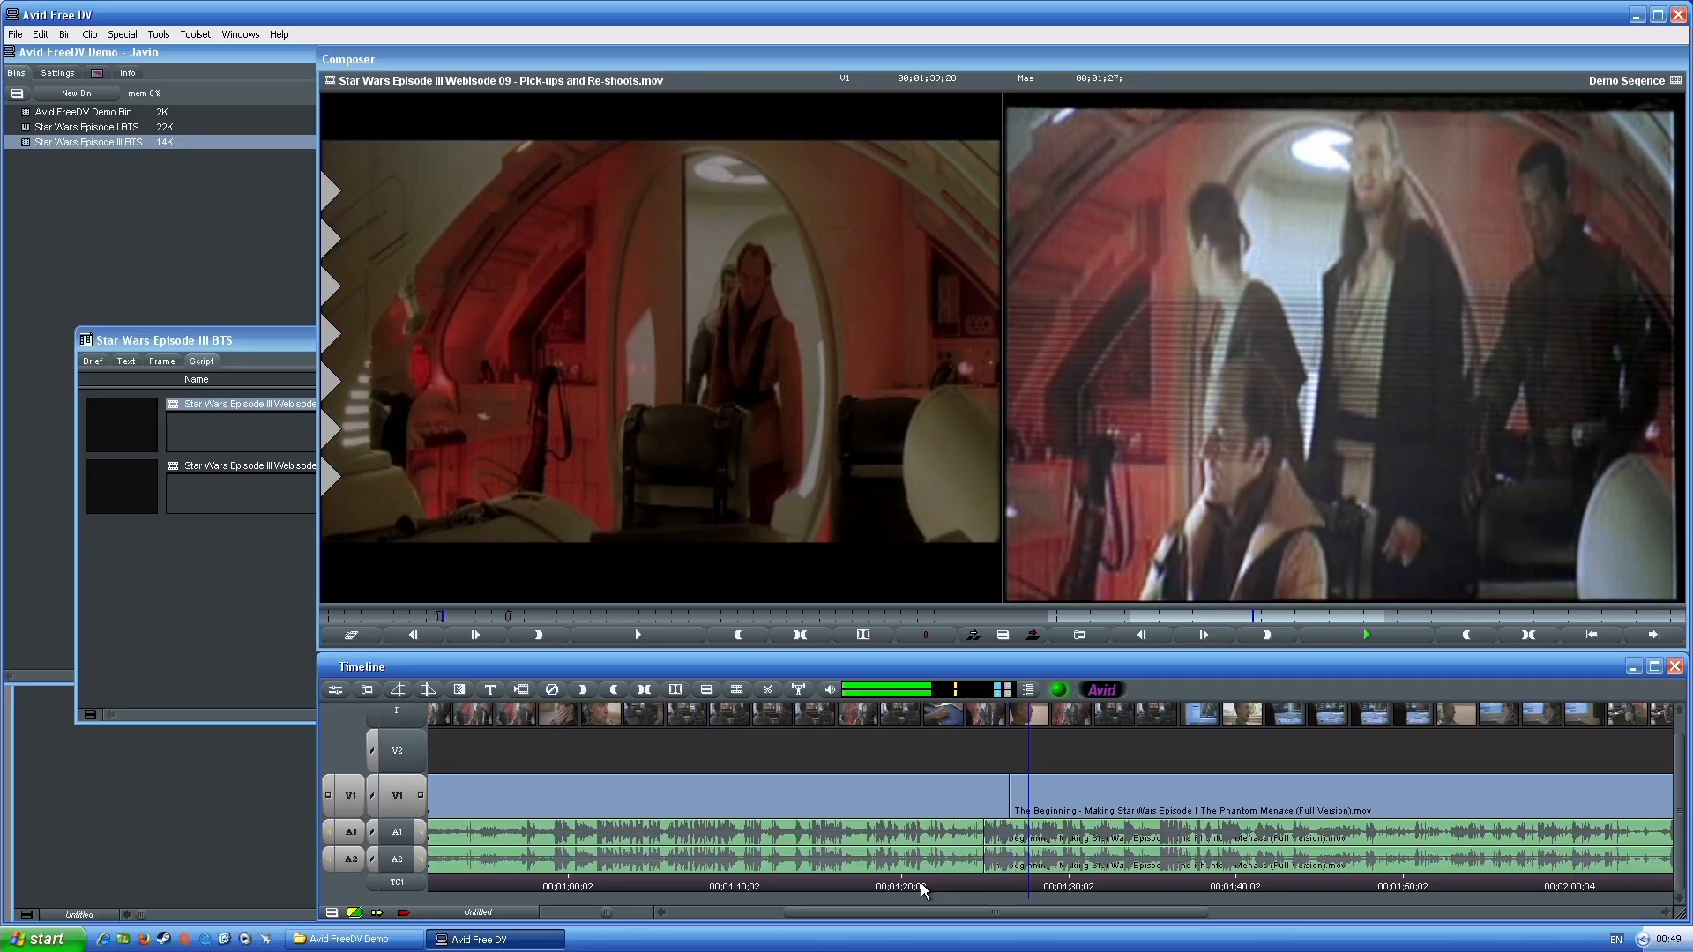
pyautogui.press('space')
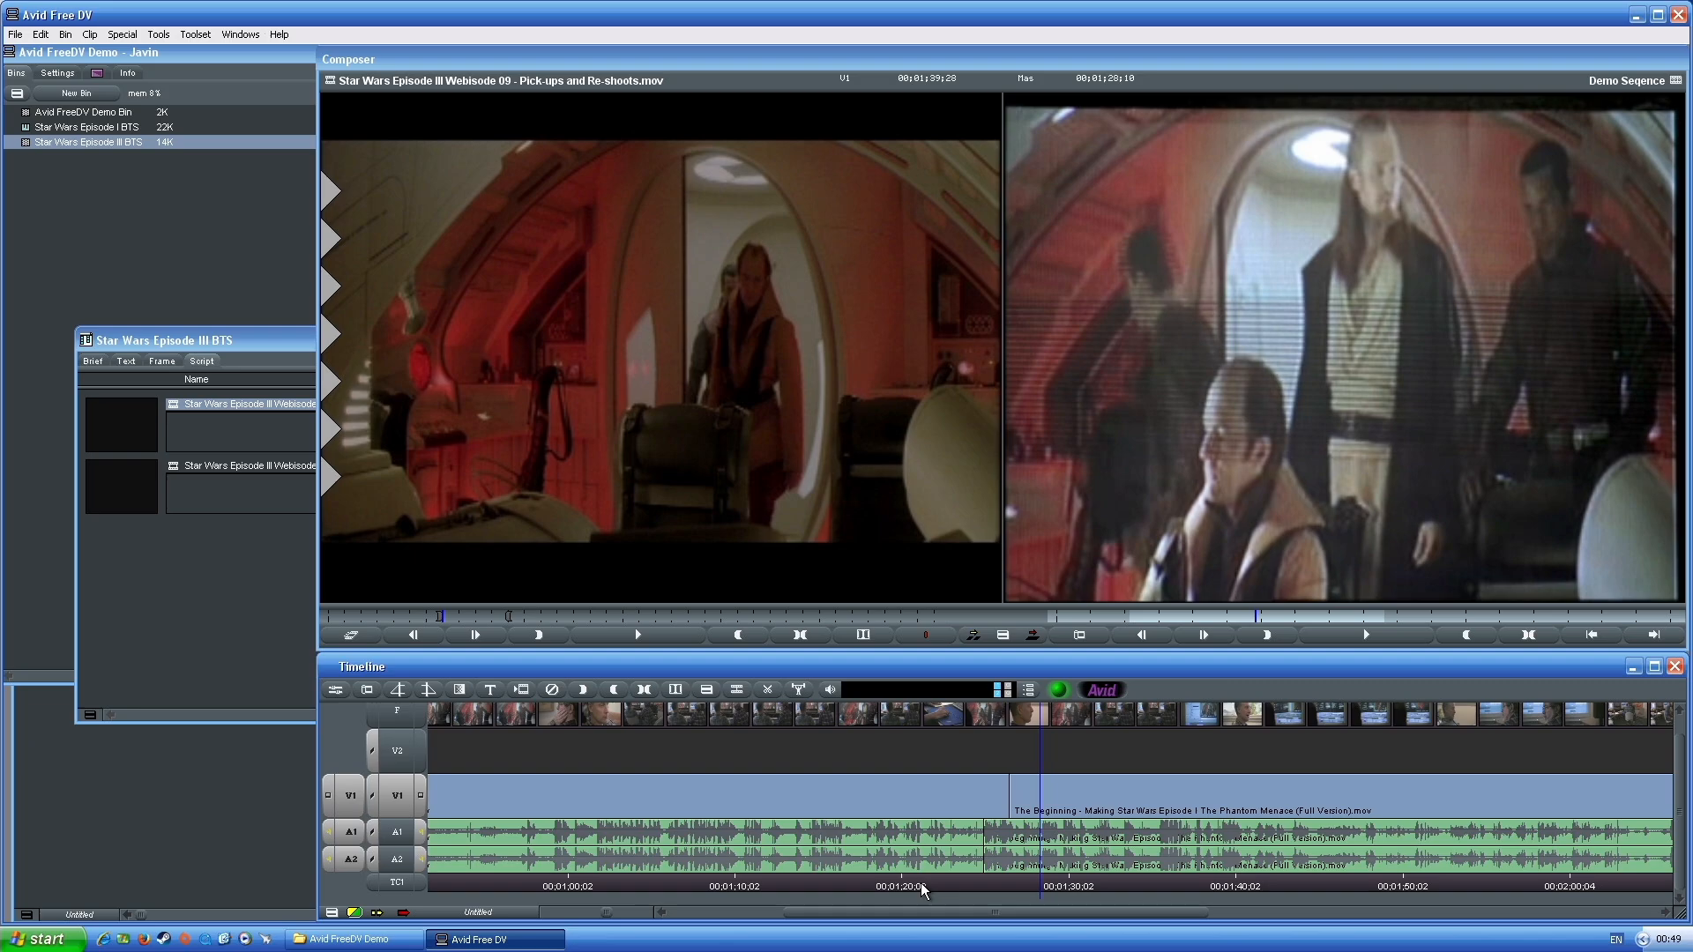
# Display the project's effects list with the Blend effects
pyautogui.press('Up')
pyautogui.press('Up')
pyautogui.press('Up')
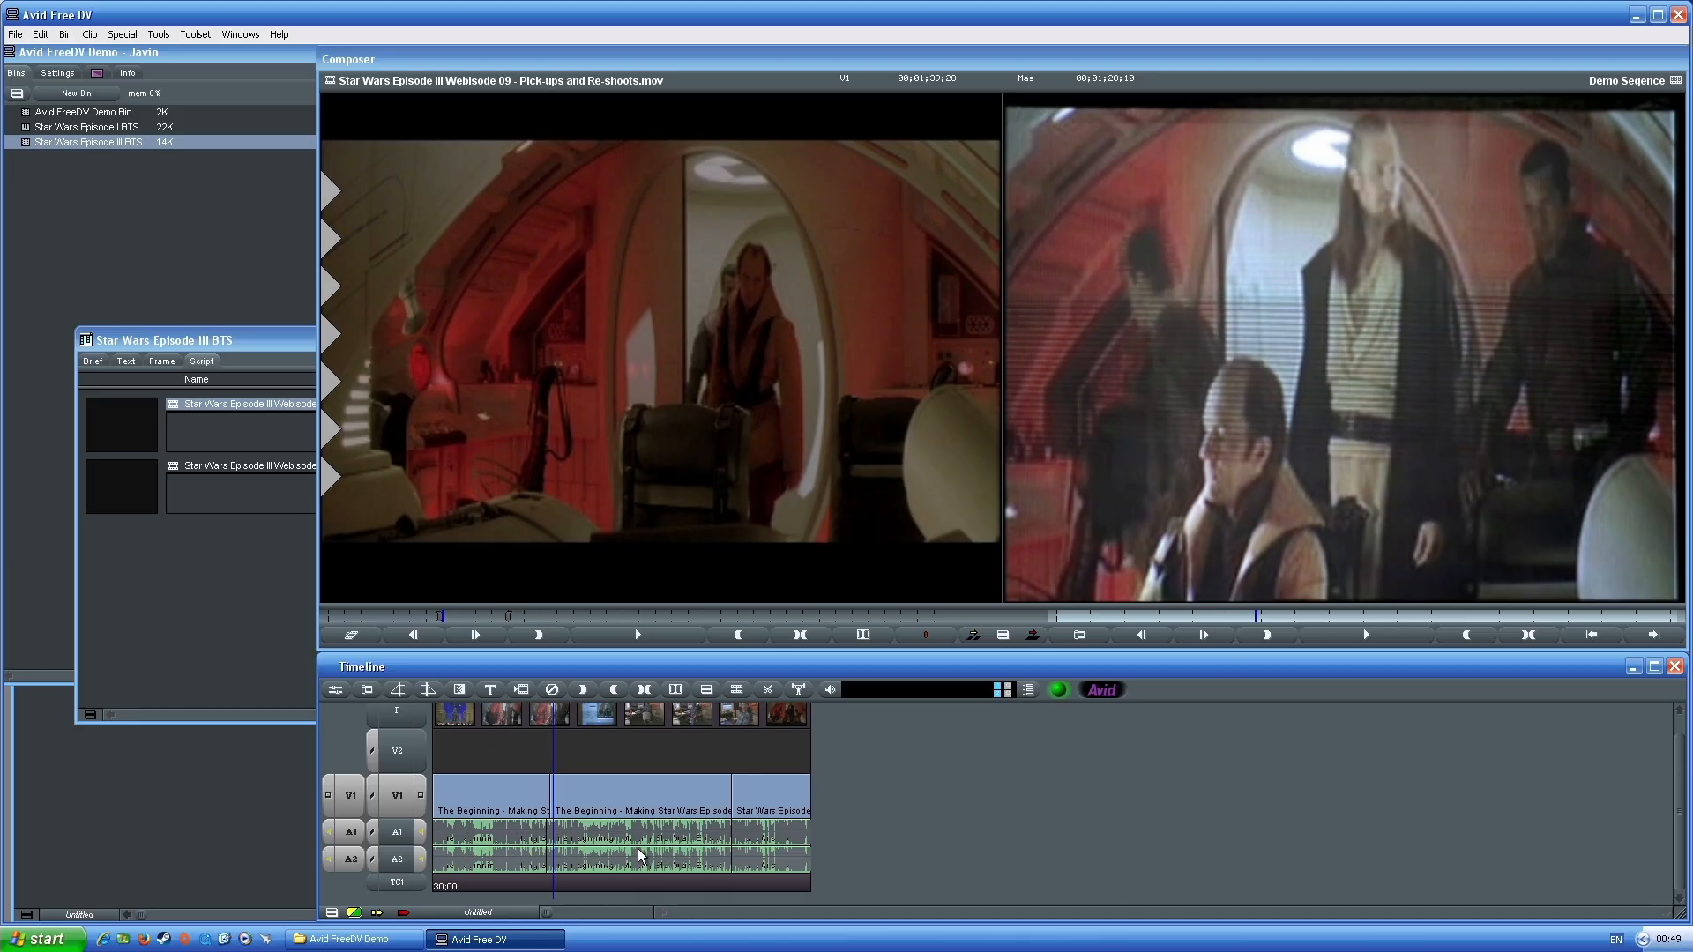
pyautogui.hotkey('ctrl', ']')
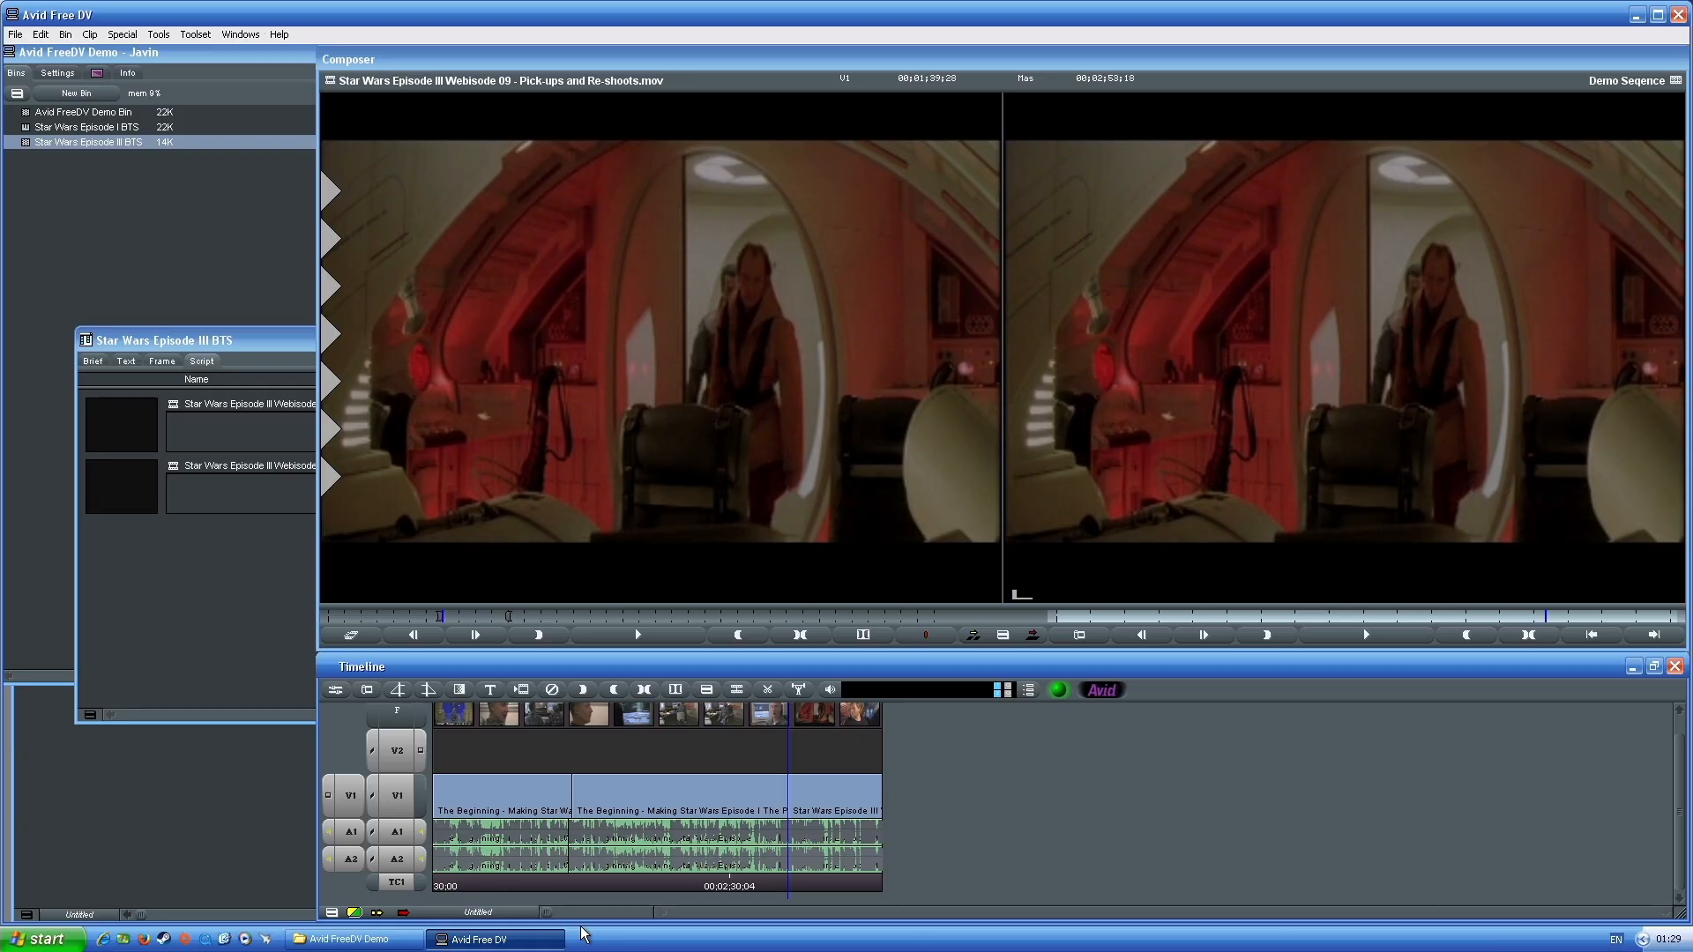
pyautogui.moveTo(546, 913)
pyautogui.mouseDown()
pyautogui.moveTo(583, 912)
pyautogui.moveTo(558, 903)
pyautogui.mouseUp()
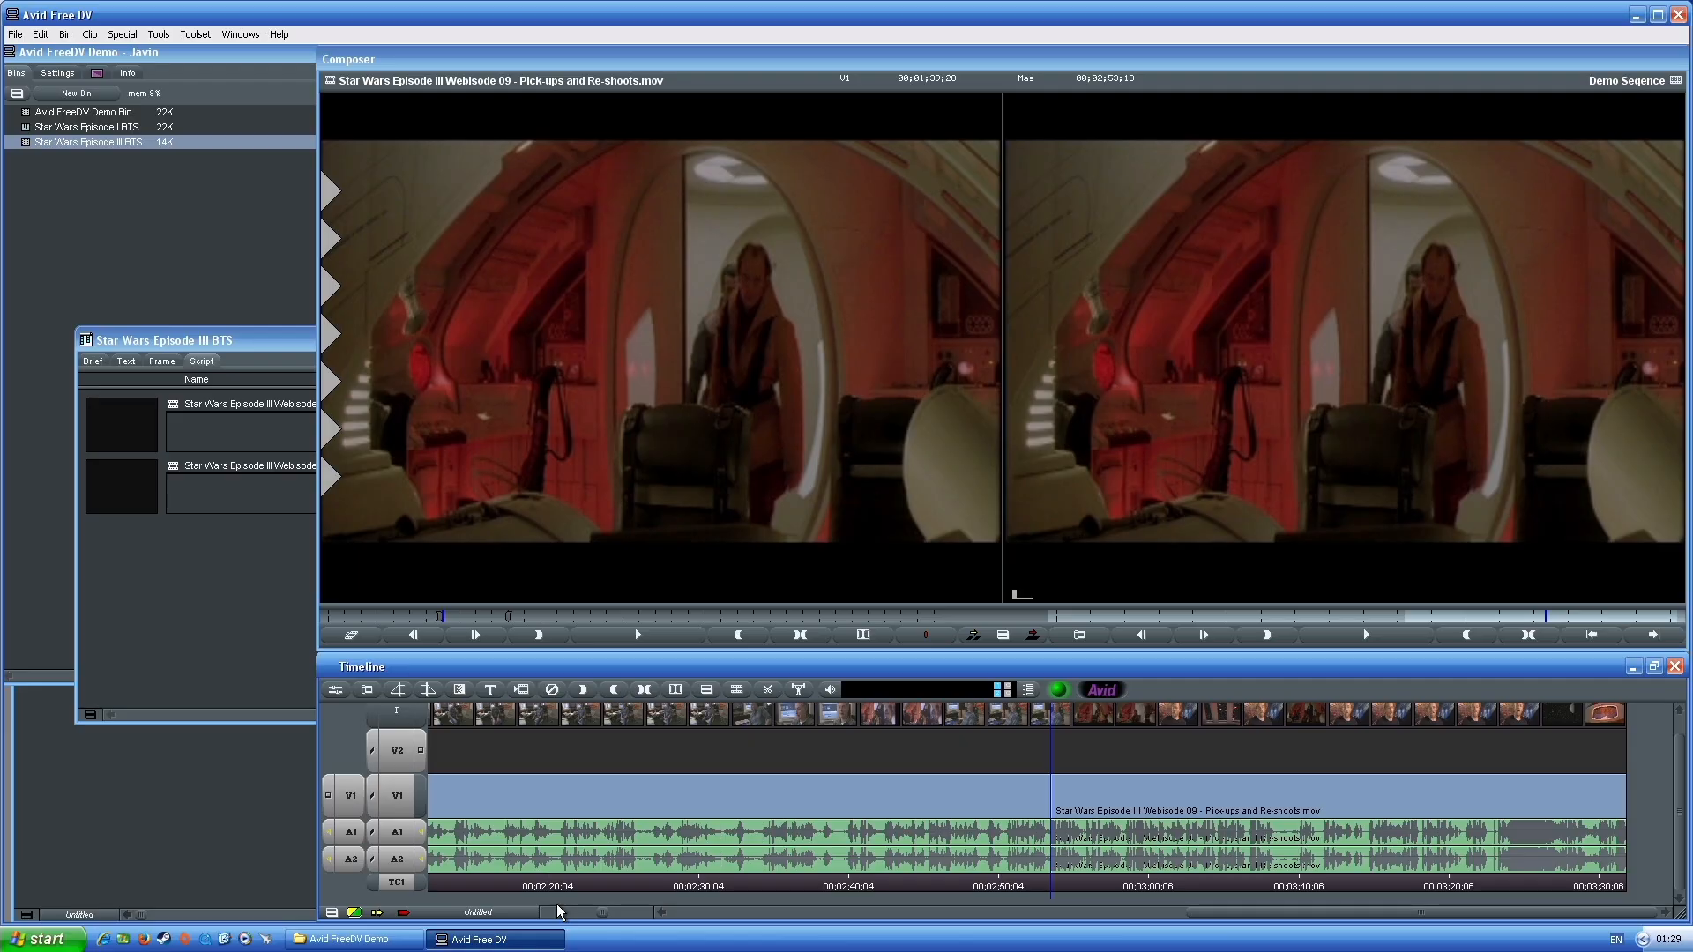
pyautogui.press('Up')
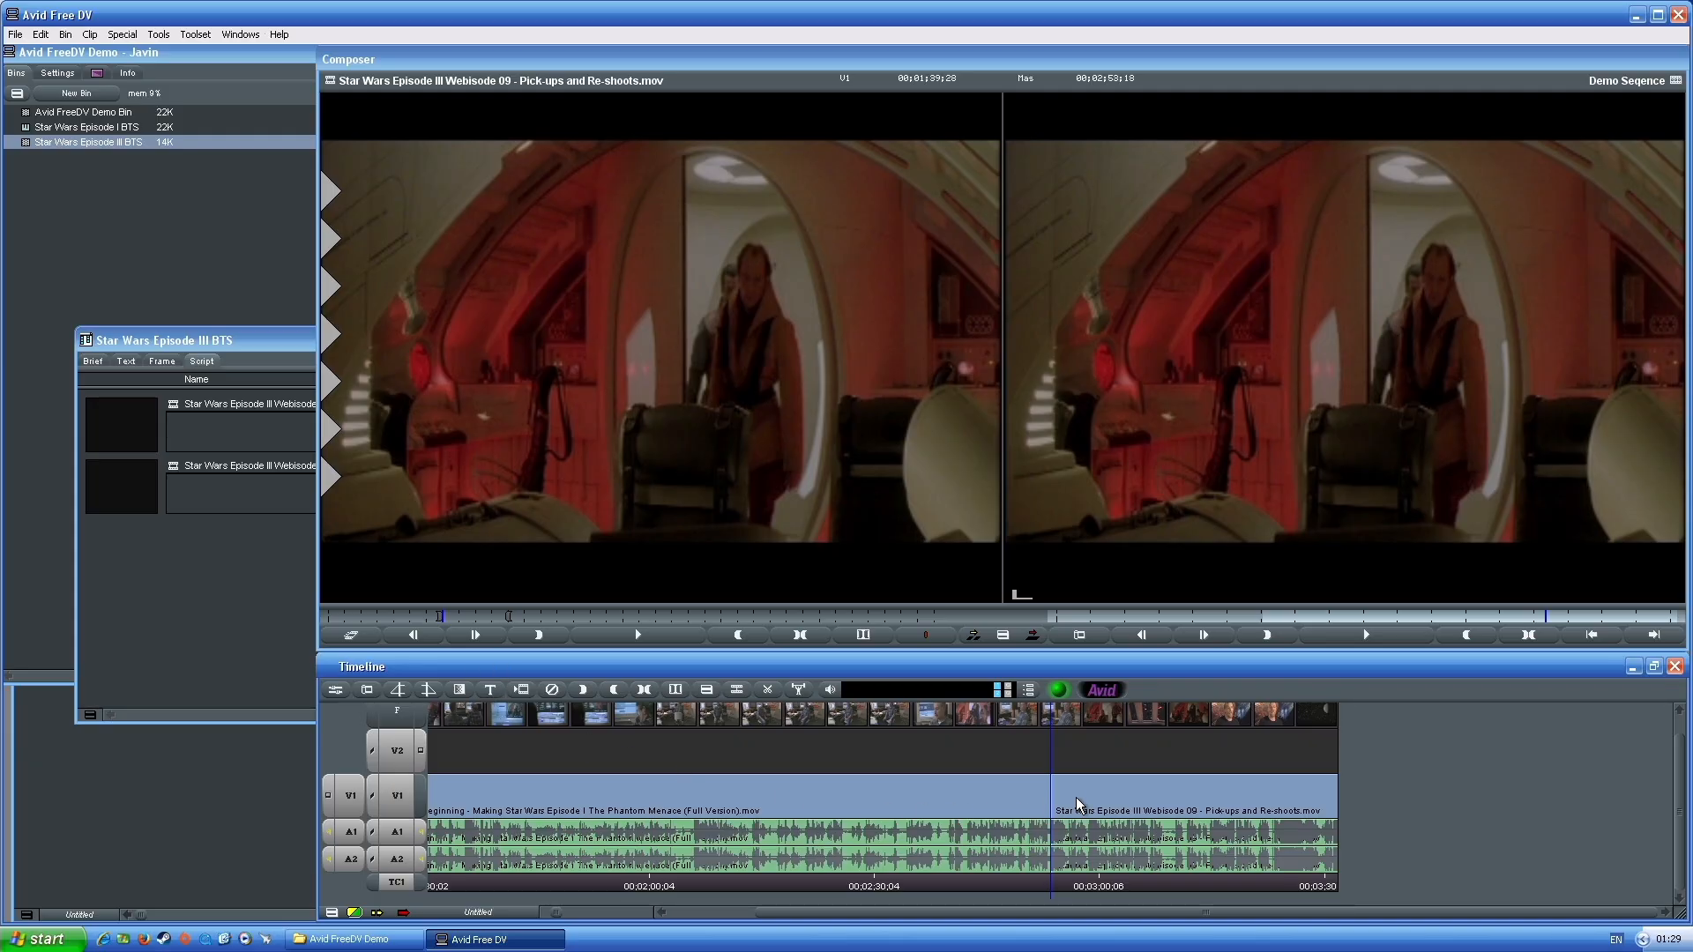
pyautogui.click(97, 74)
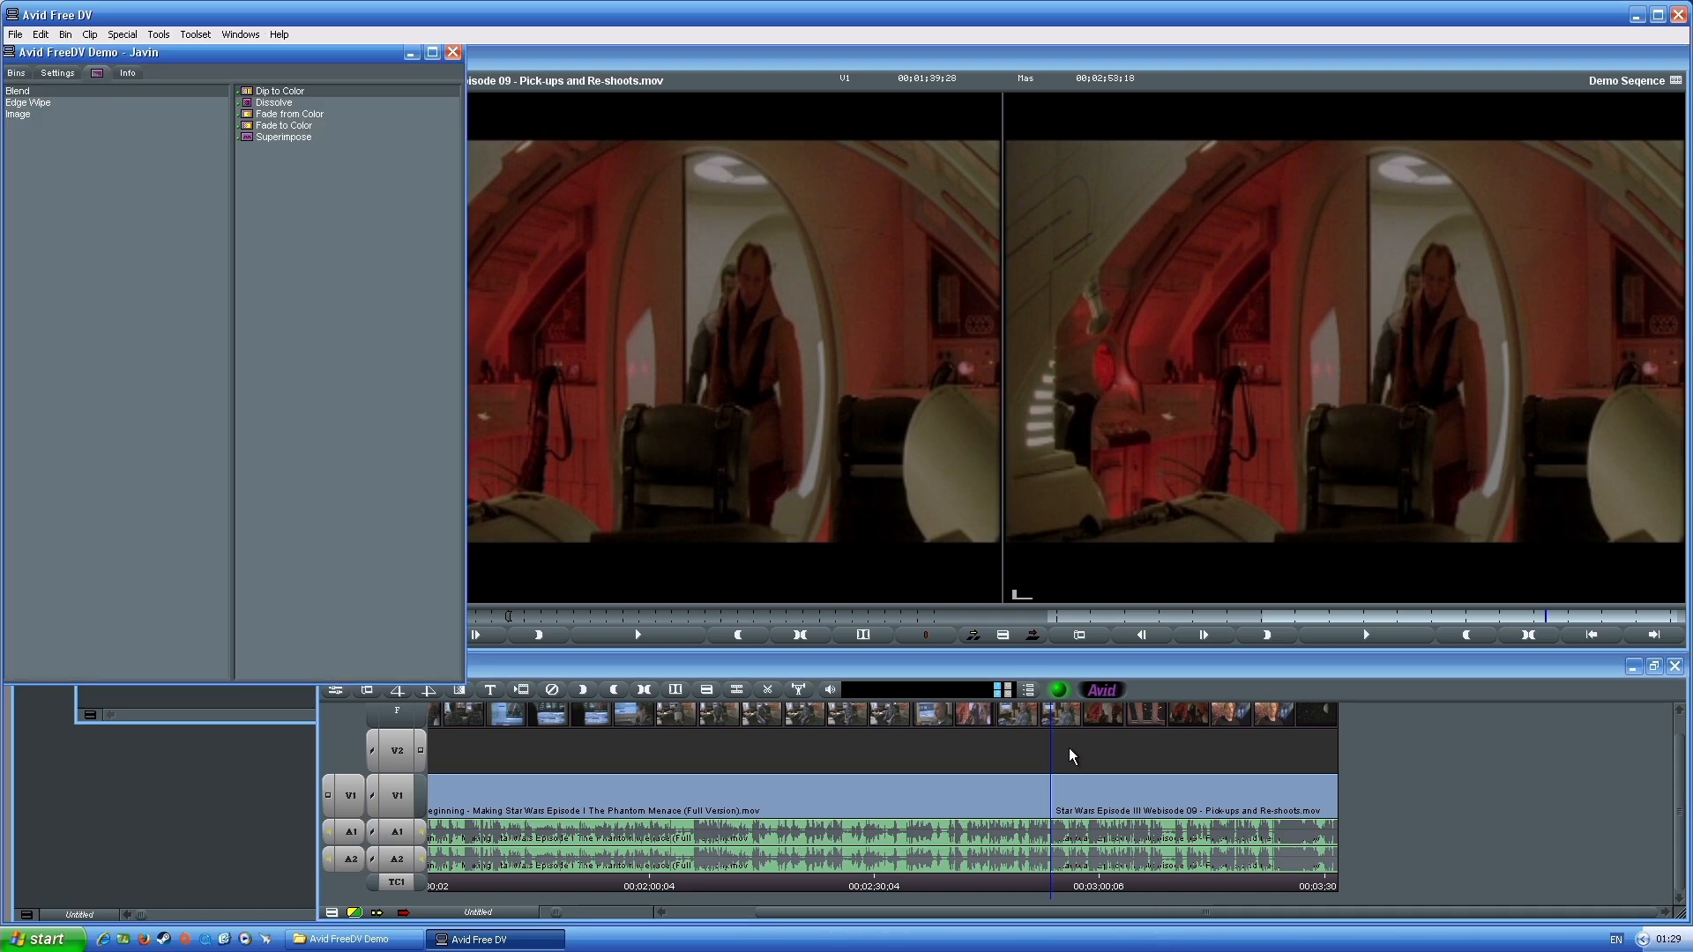
# Park the position indicator at the start of the Star Wars Episode III Webisode 09 clip in the sequence
pyautogui.click(1033, 669)
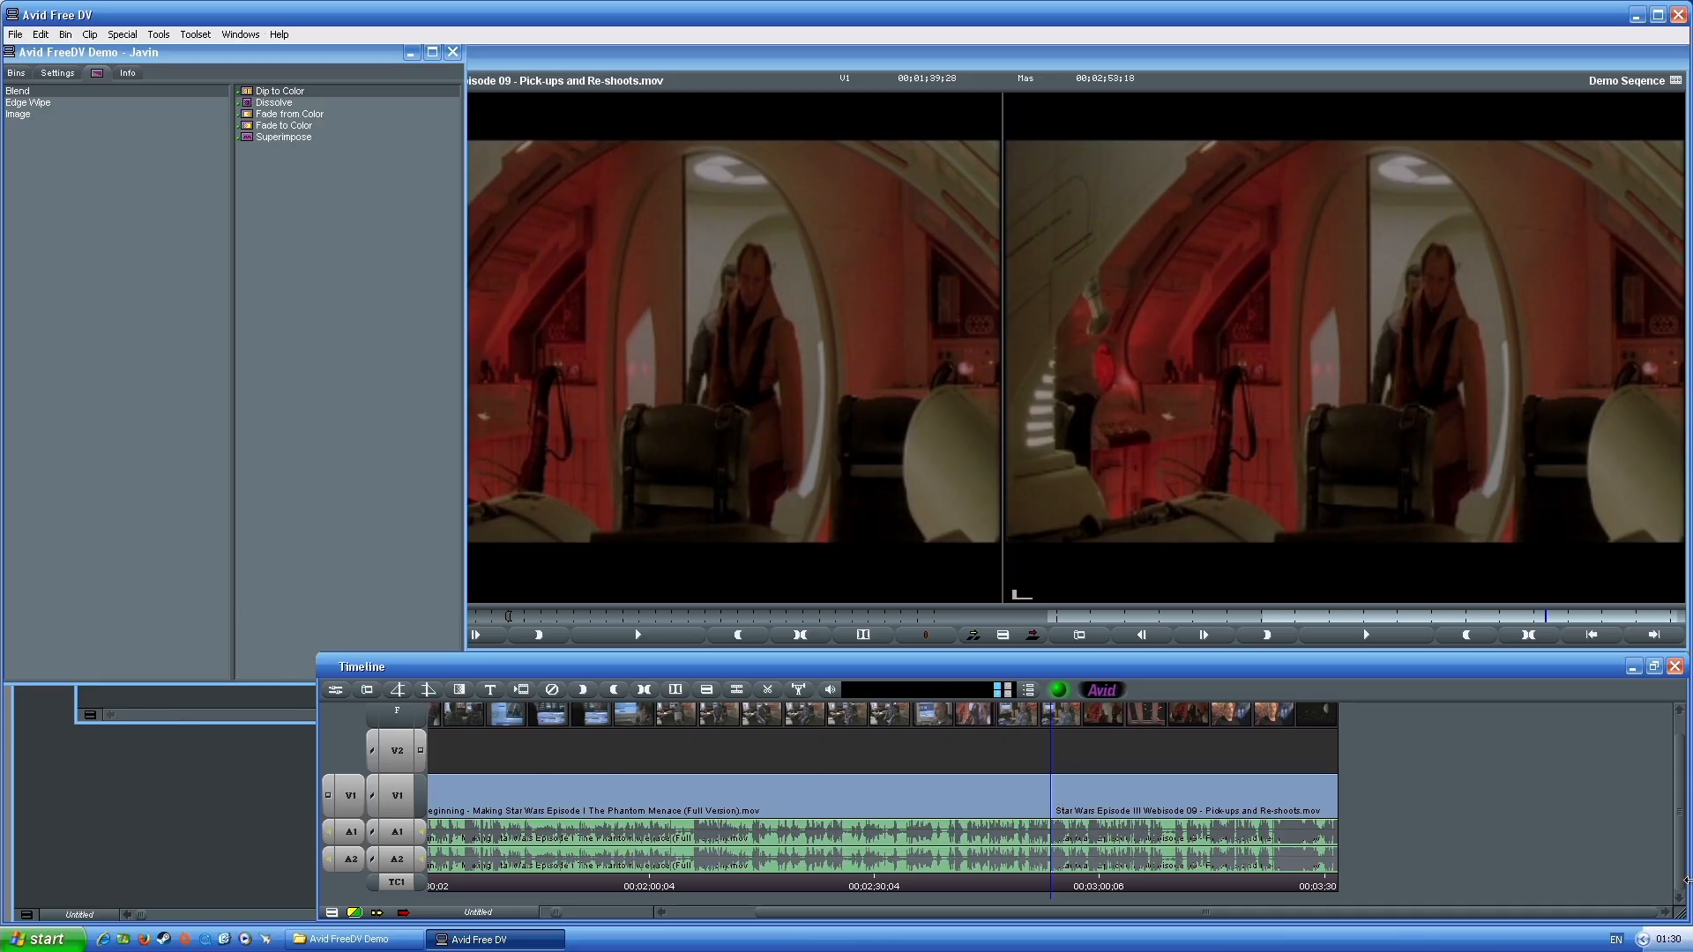
pyautogui.click(1056, 778)
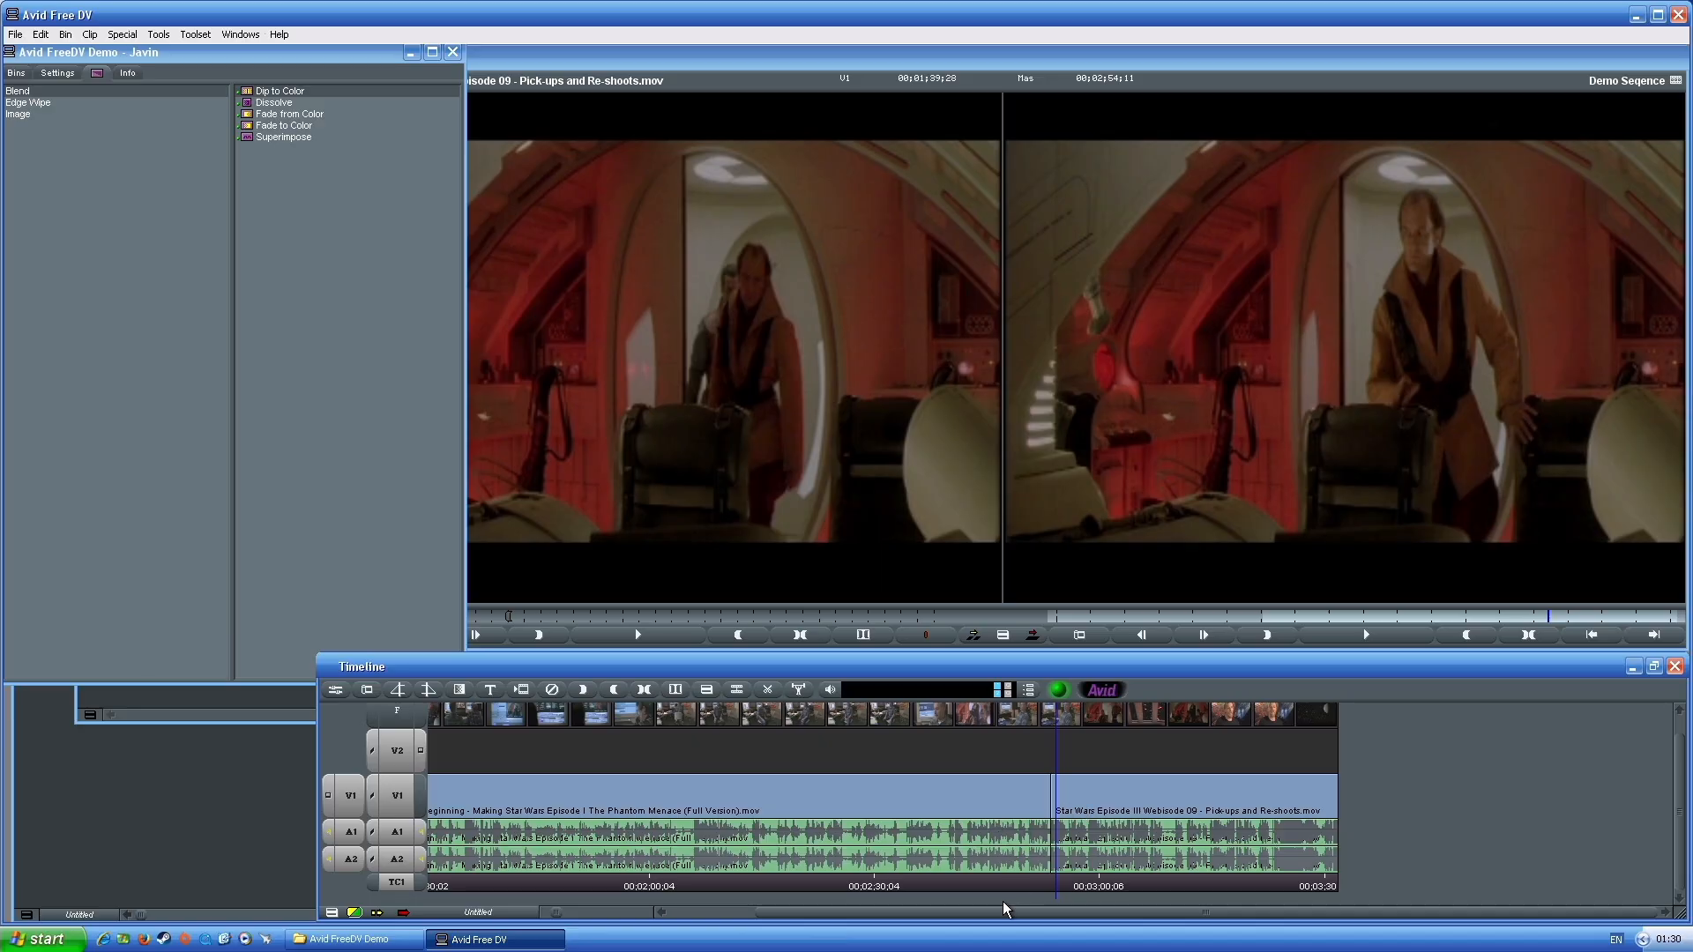
pyautogui.moveTo(1019, 911); pyautogui.dragTo(934, 912)
pyautogui.moveTo(1206, 904); pyautogui.dragTo(1292, 912)
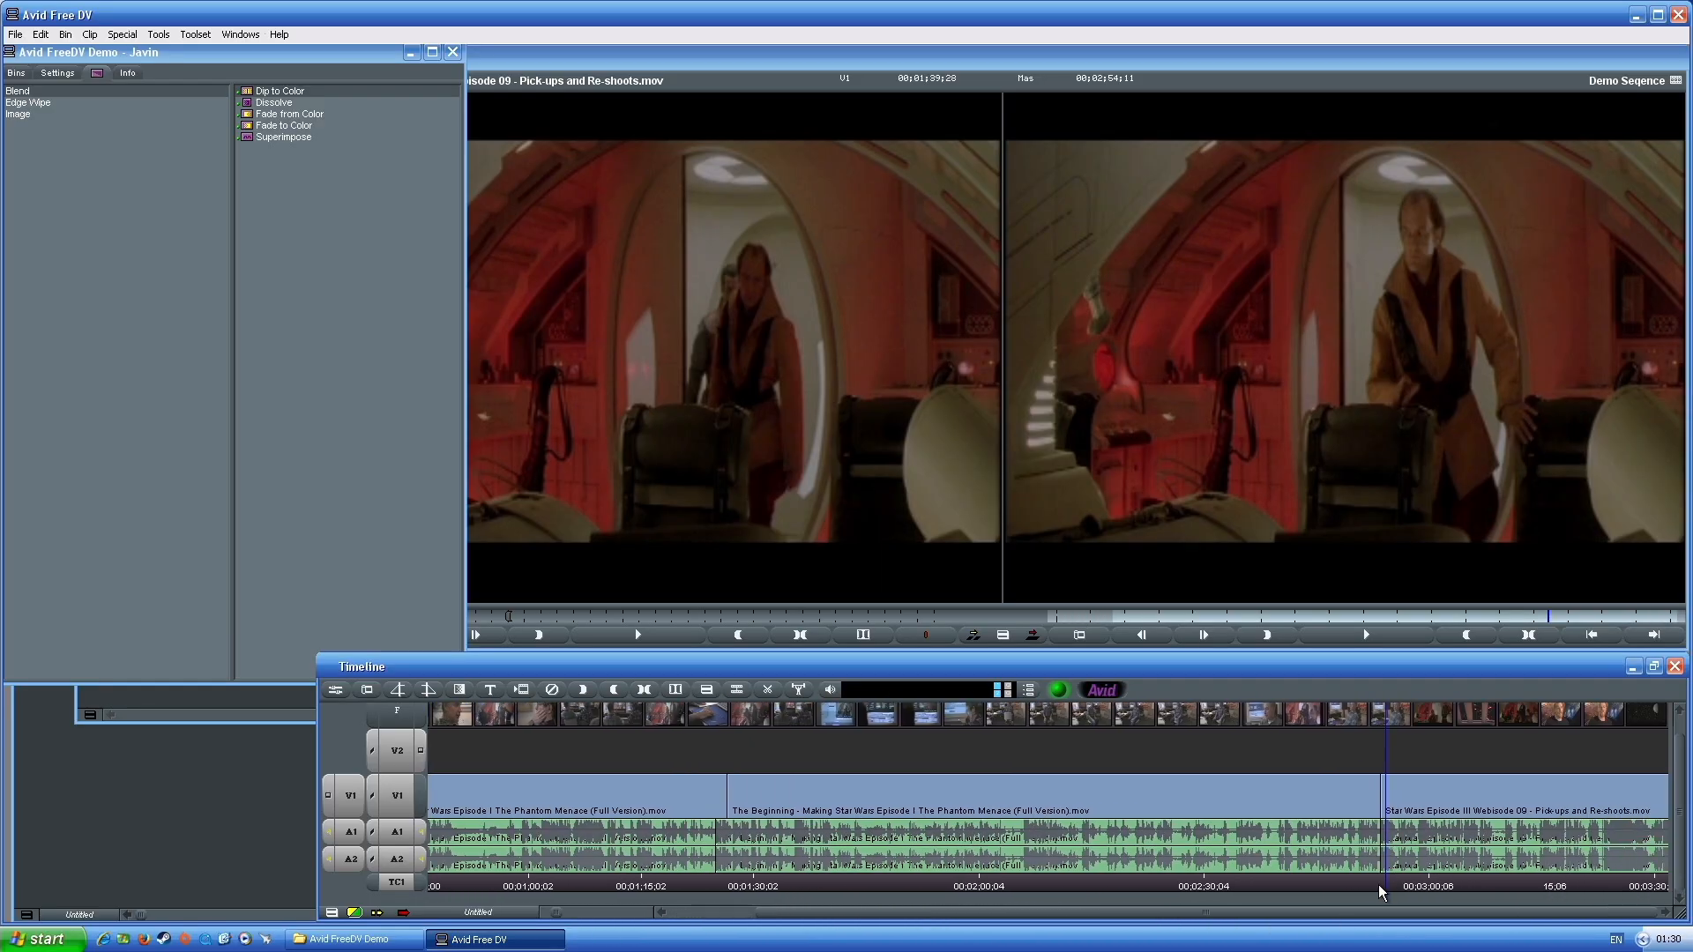
pyautogui.click(1377, 885)
pyautogui.hotkey('ctrl', ']')
pyautogui.hotkey('ctrl', ']')
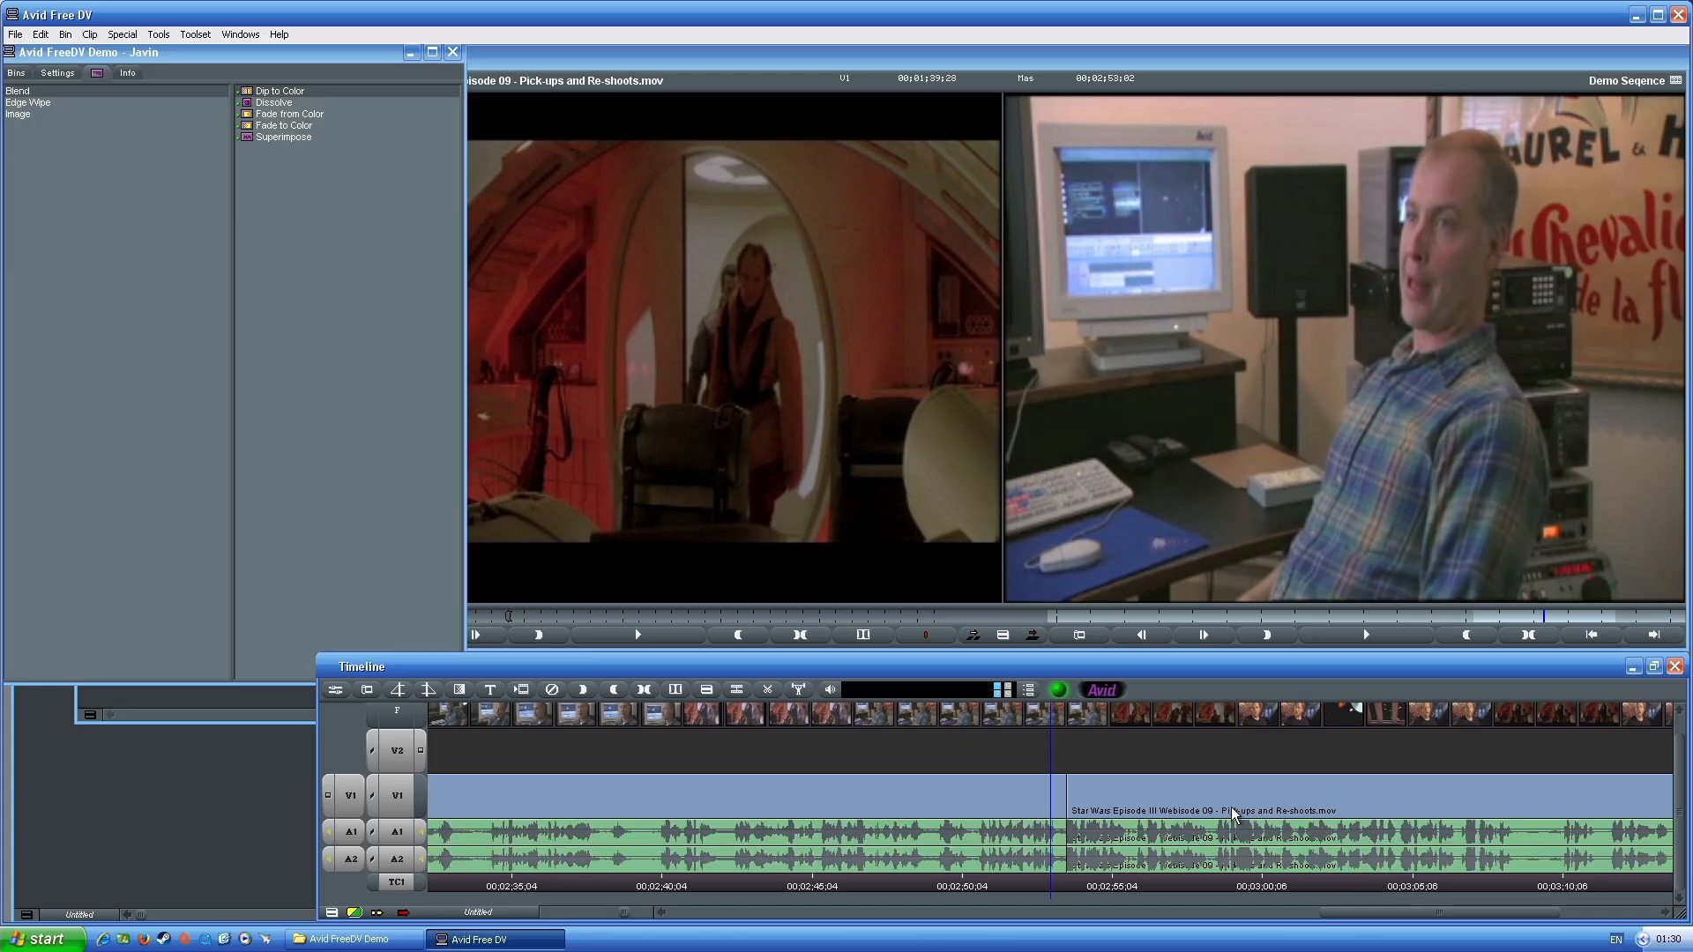
pyautogui.click(1065, 883)
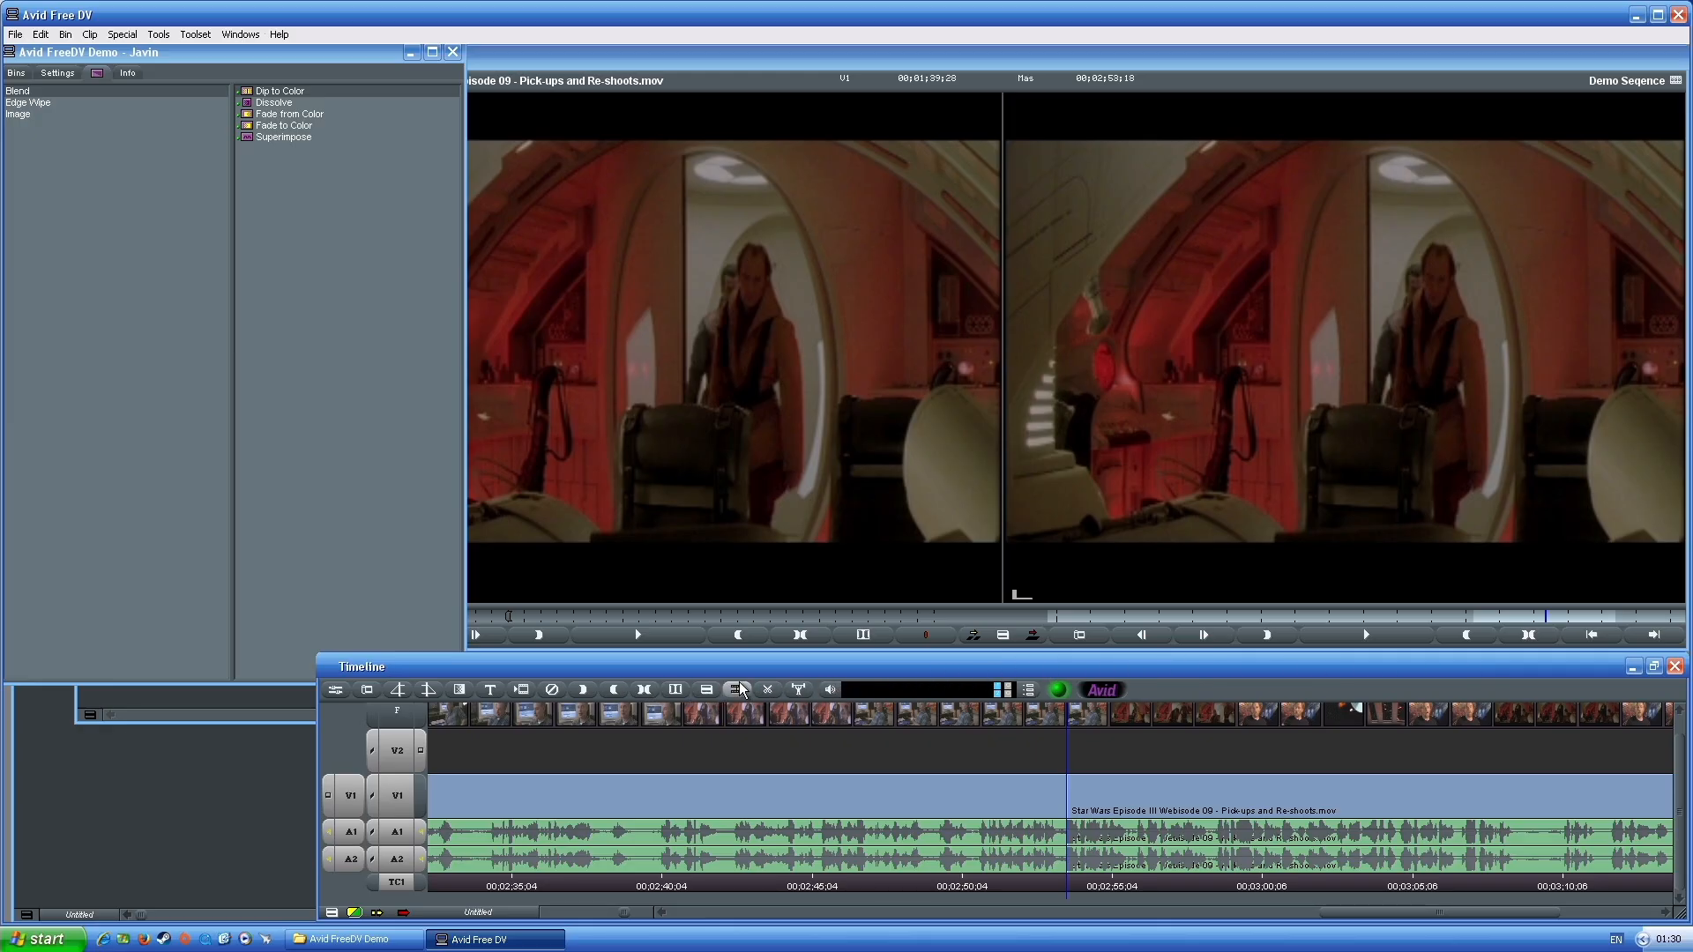
# Add a 30-frame Dissolve centered on the cut with Quick Transition
pyautogui.click(709, 690)
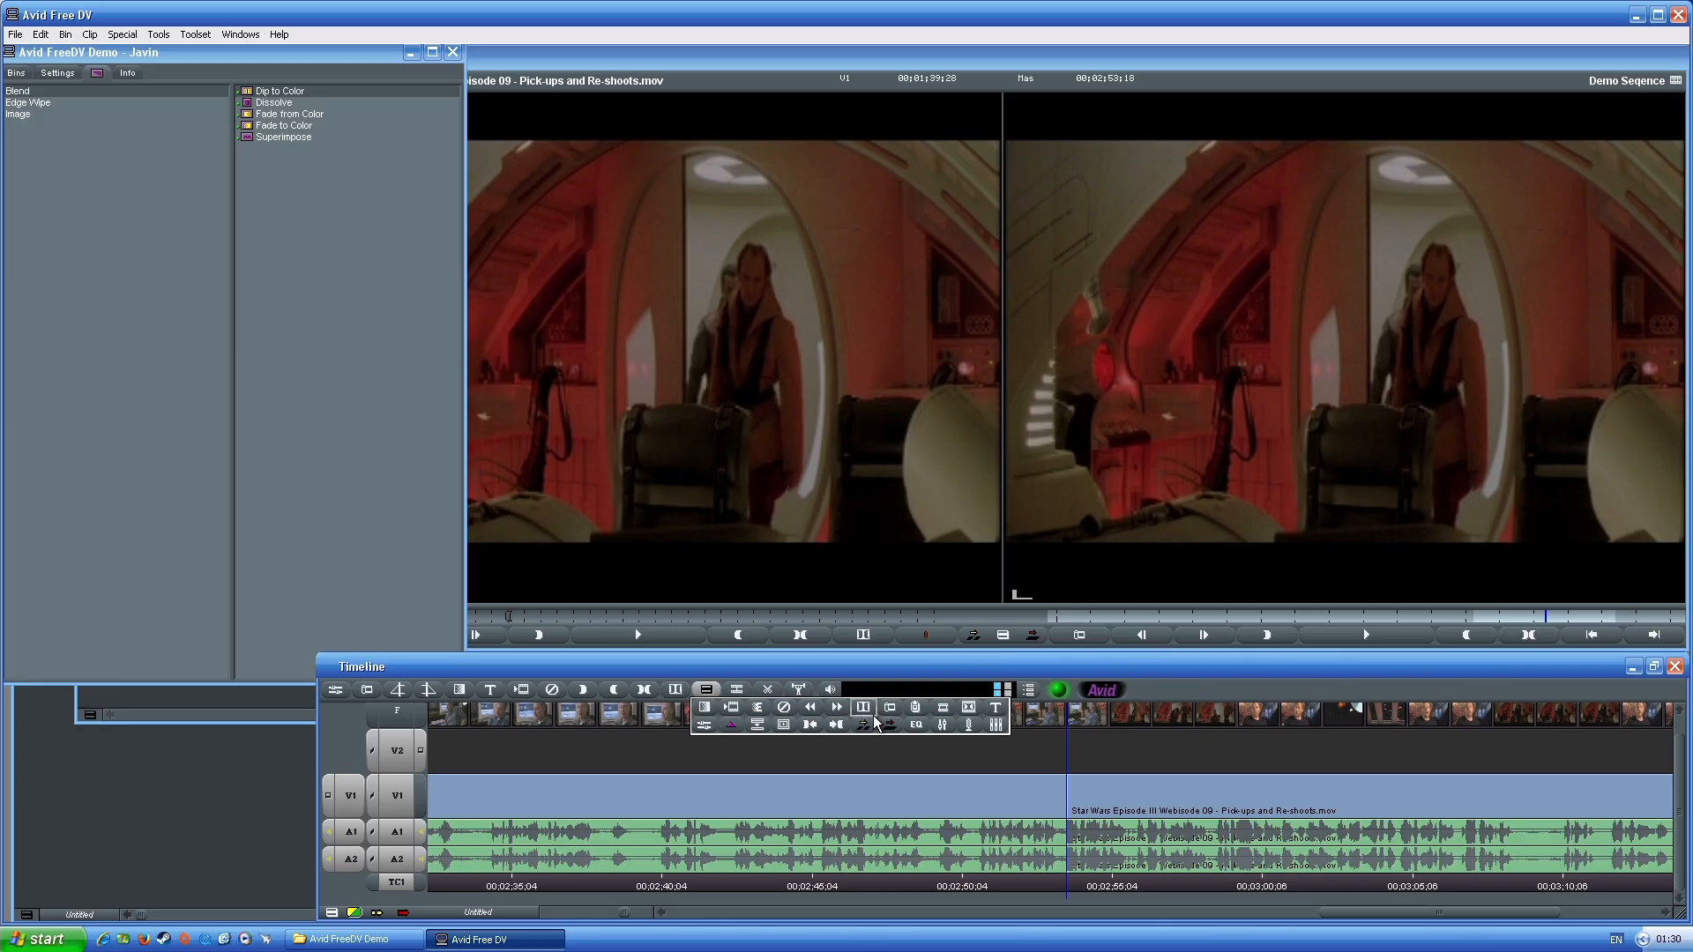
pyautogui.click(698, 706)
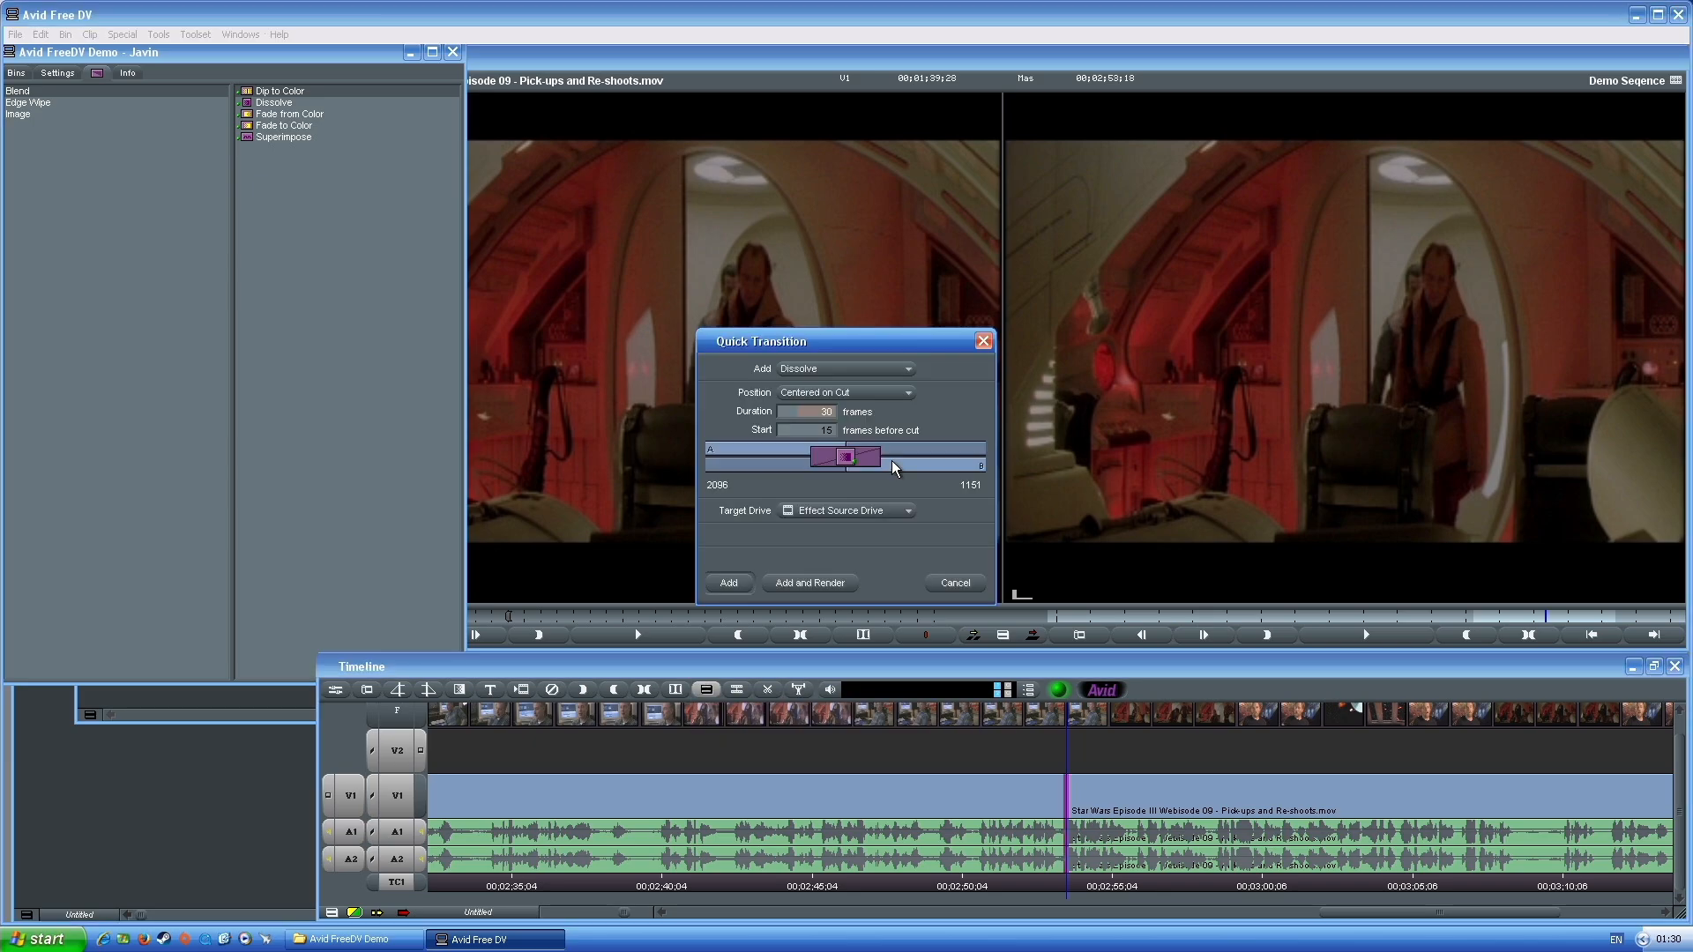
pyautogui.click(888, 374)
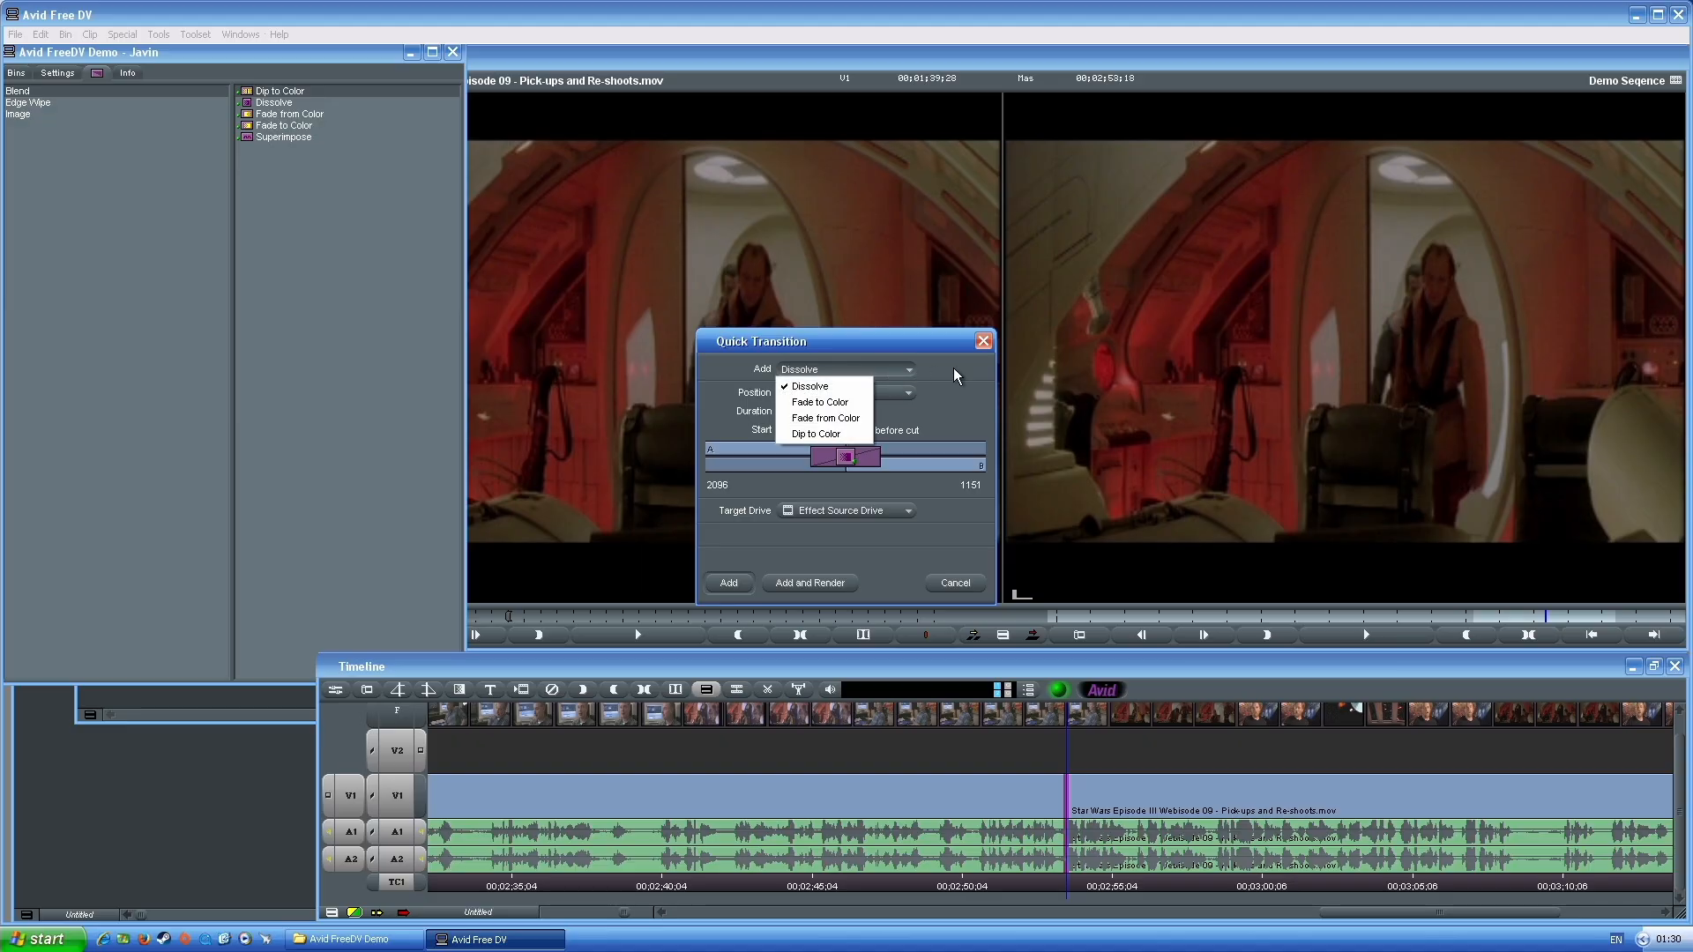
pyautogui.click(955, 367)
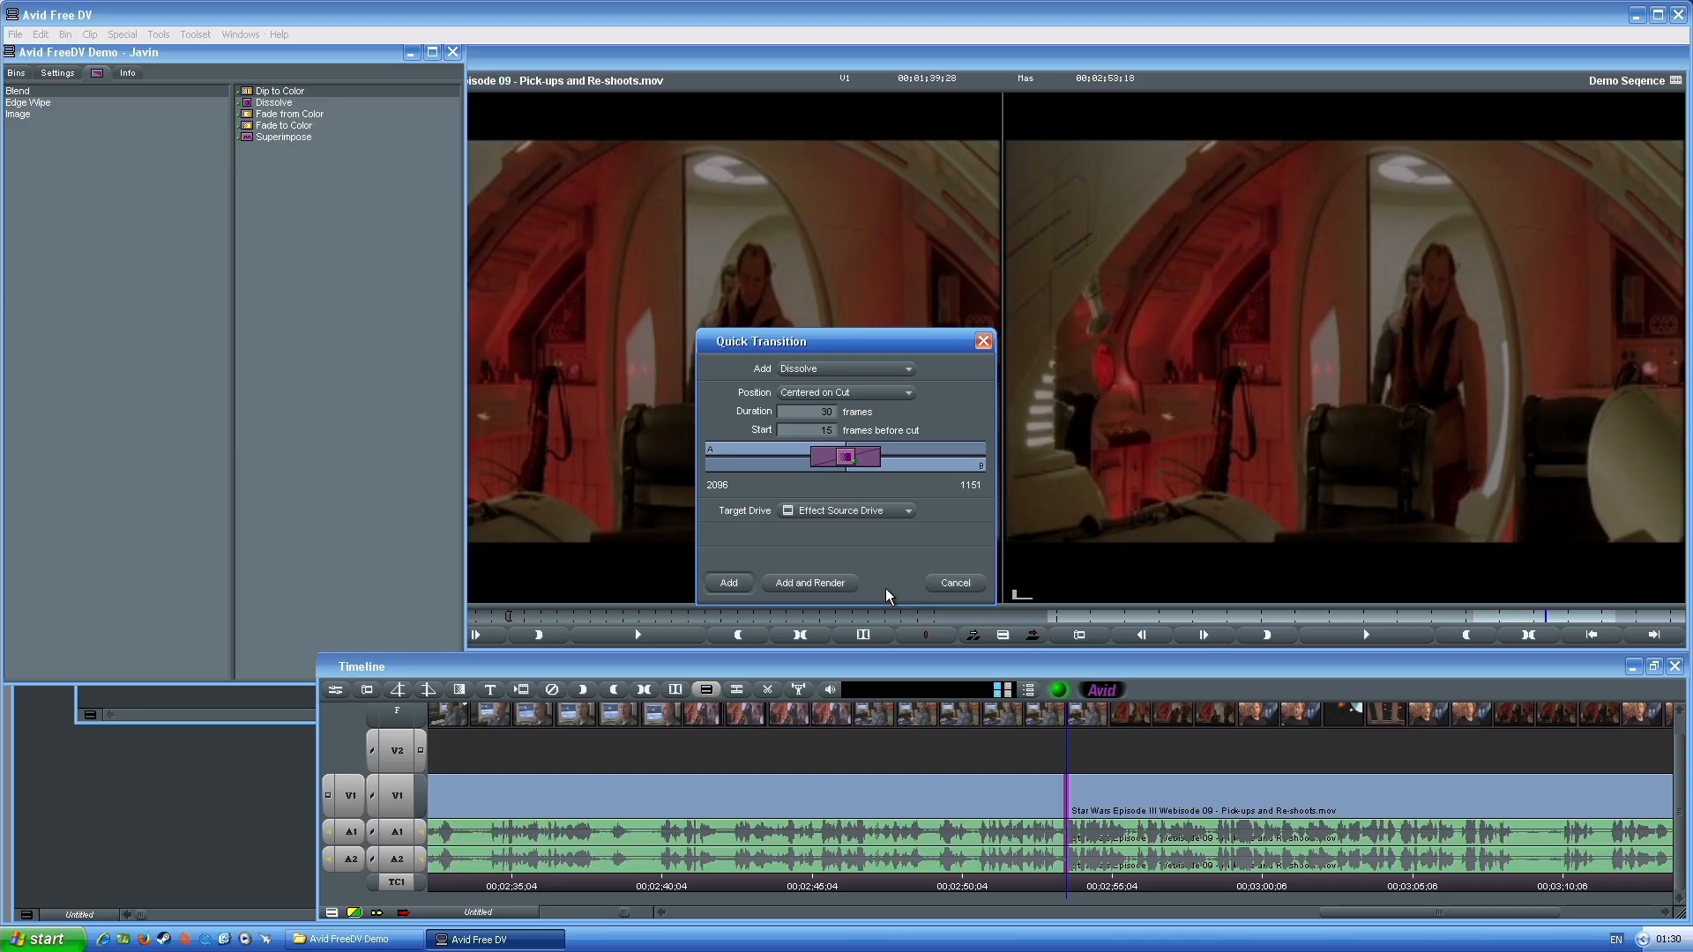
pyautogui.click(729, 583)
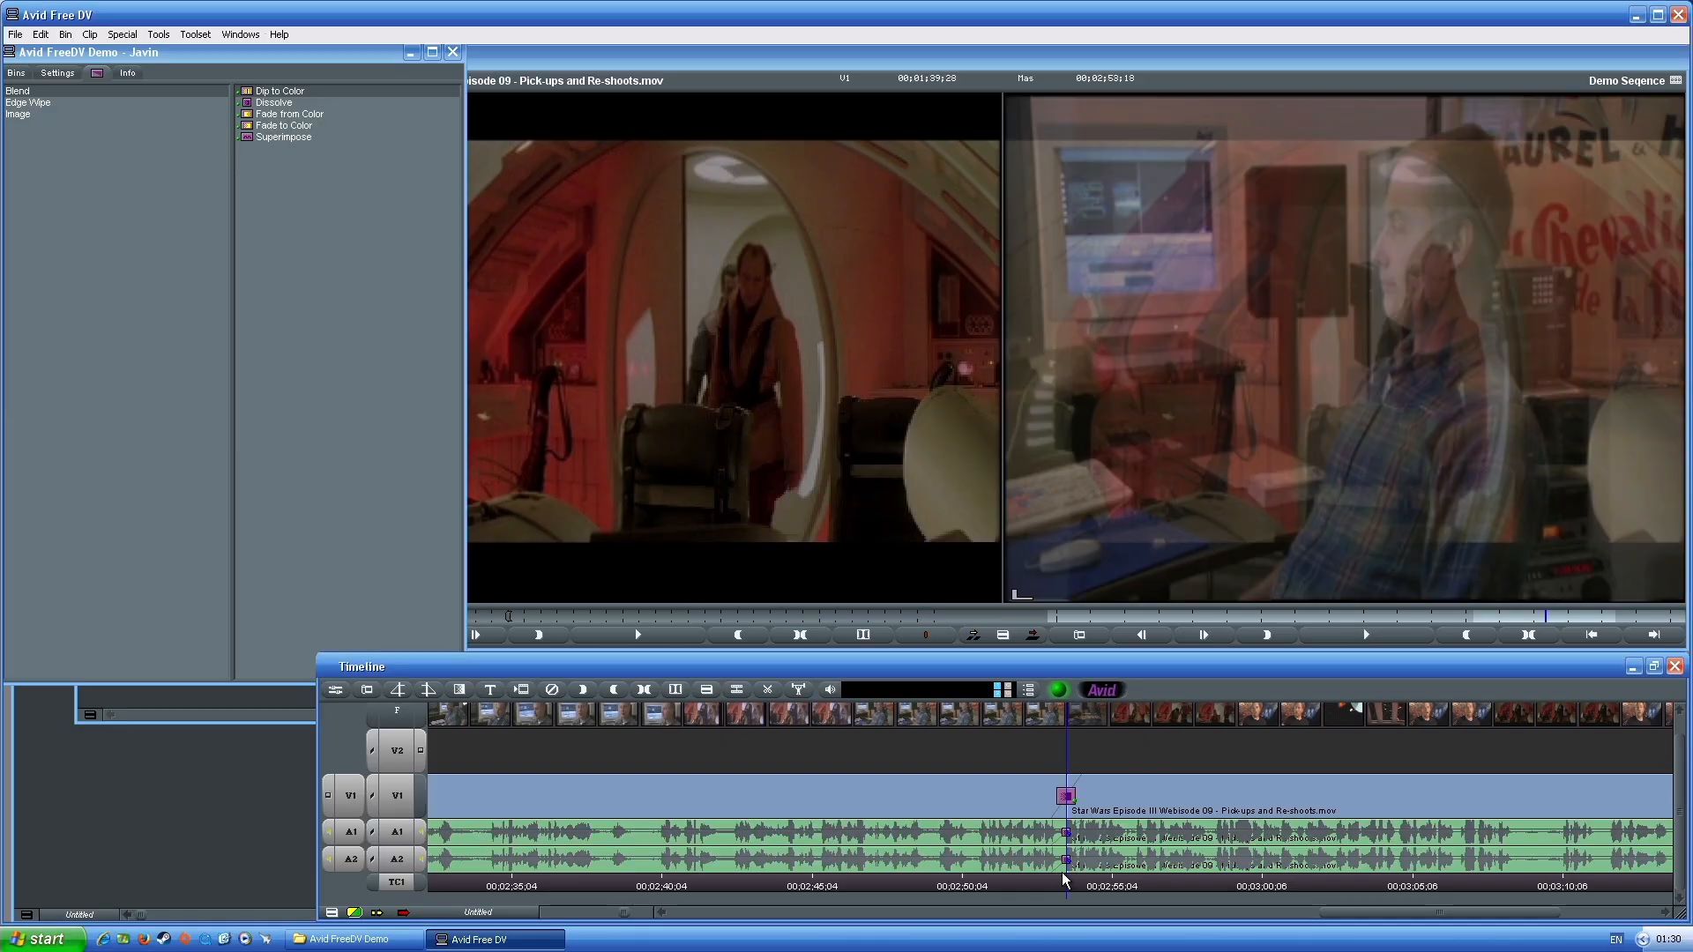
# Play the sequence across the dissolve to preview the transition
pyautogui.click(1003, 888)
pyautogui.press('space')
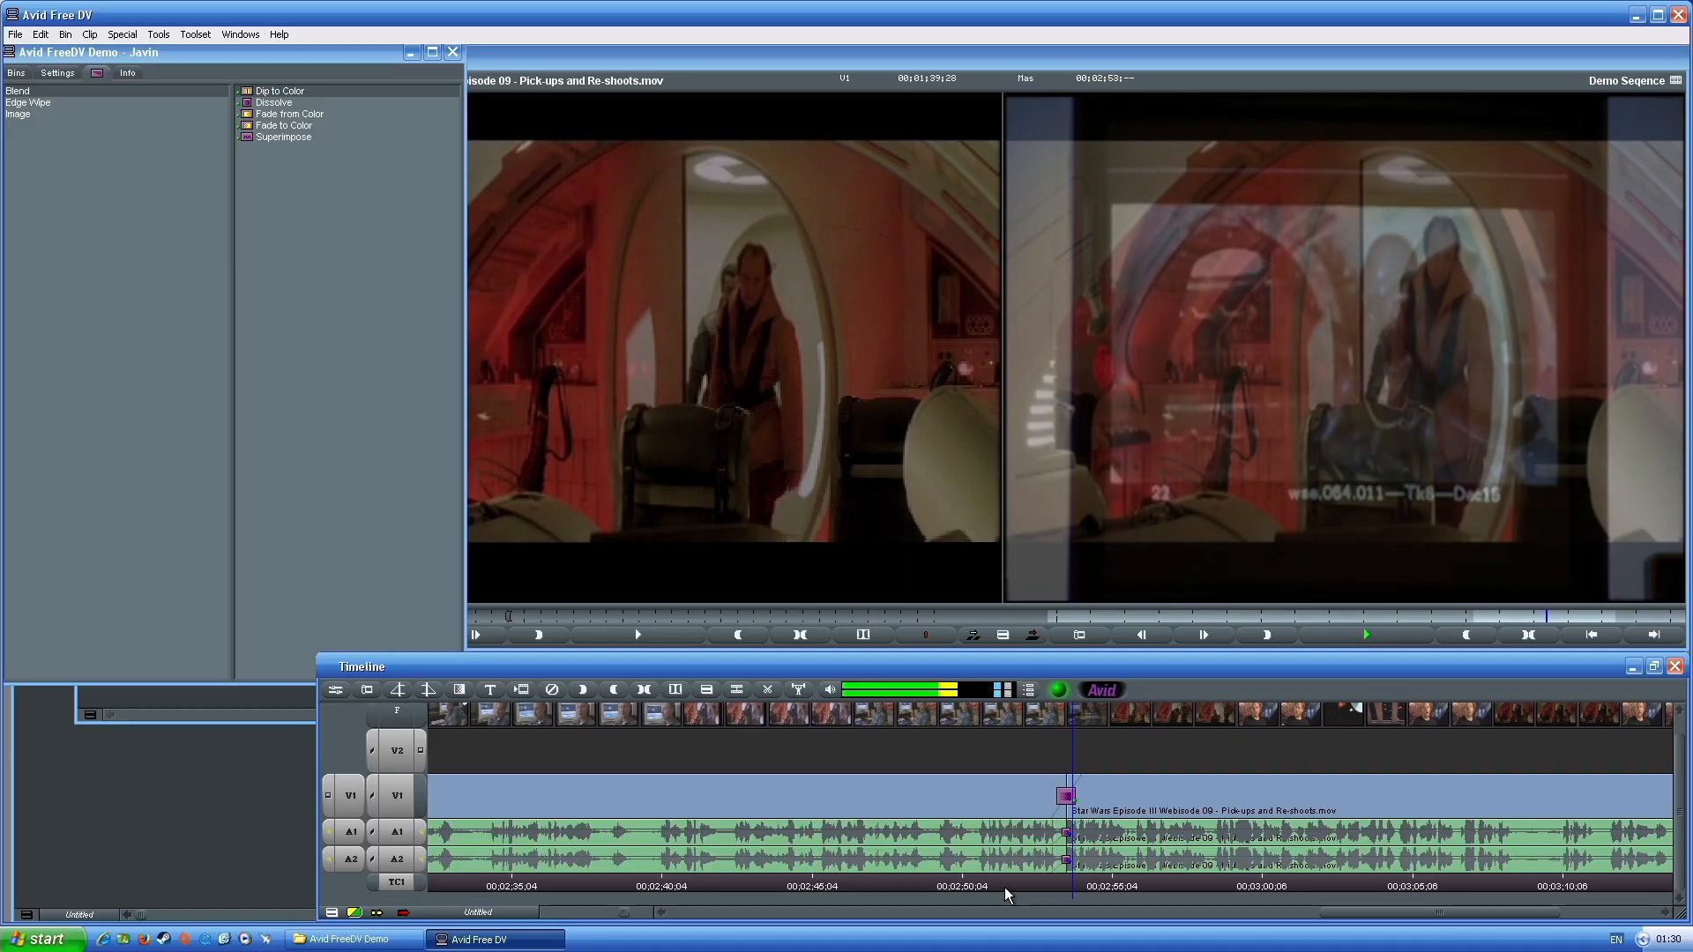
pyautogui.press('space')
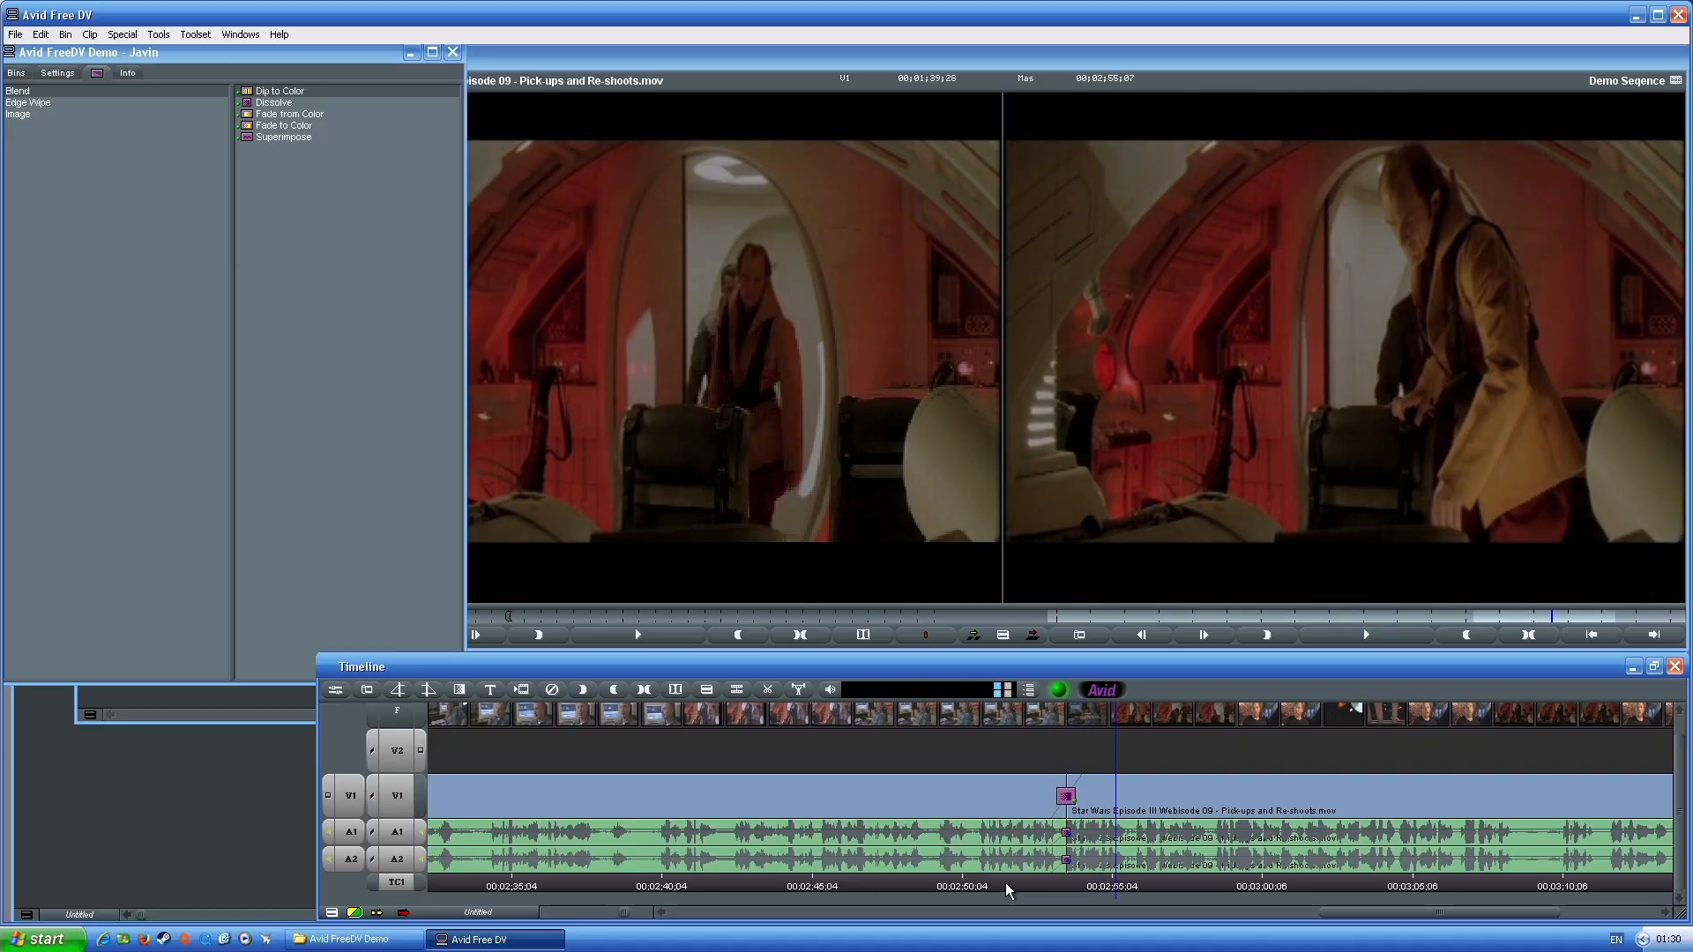
# Undo the dissolve and try adding it again with Quick Transition
pyautogui.hotkey('ctrl', 'z')
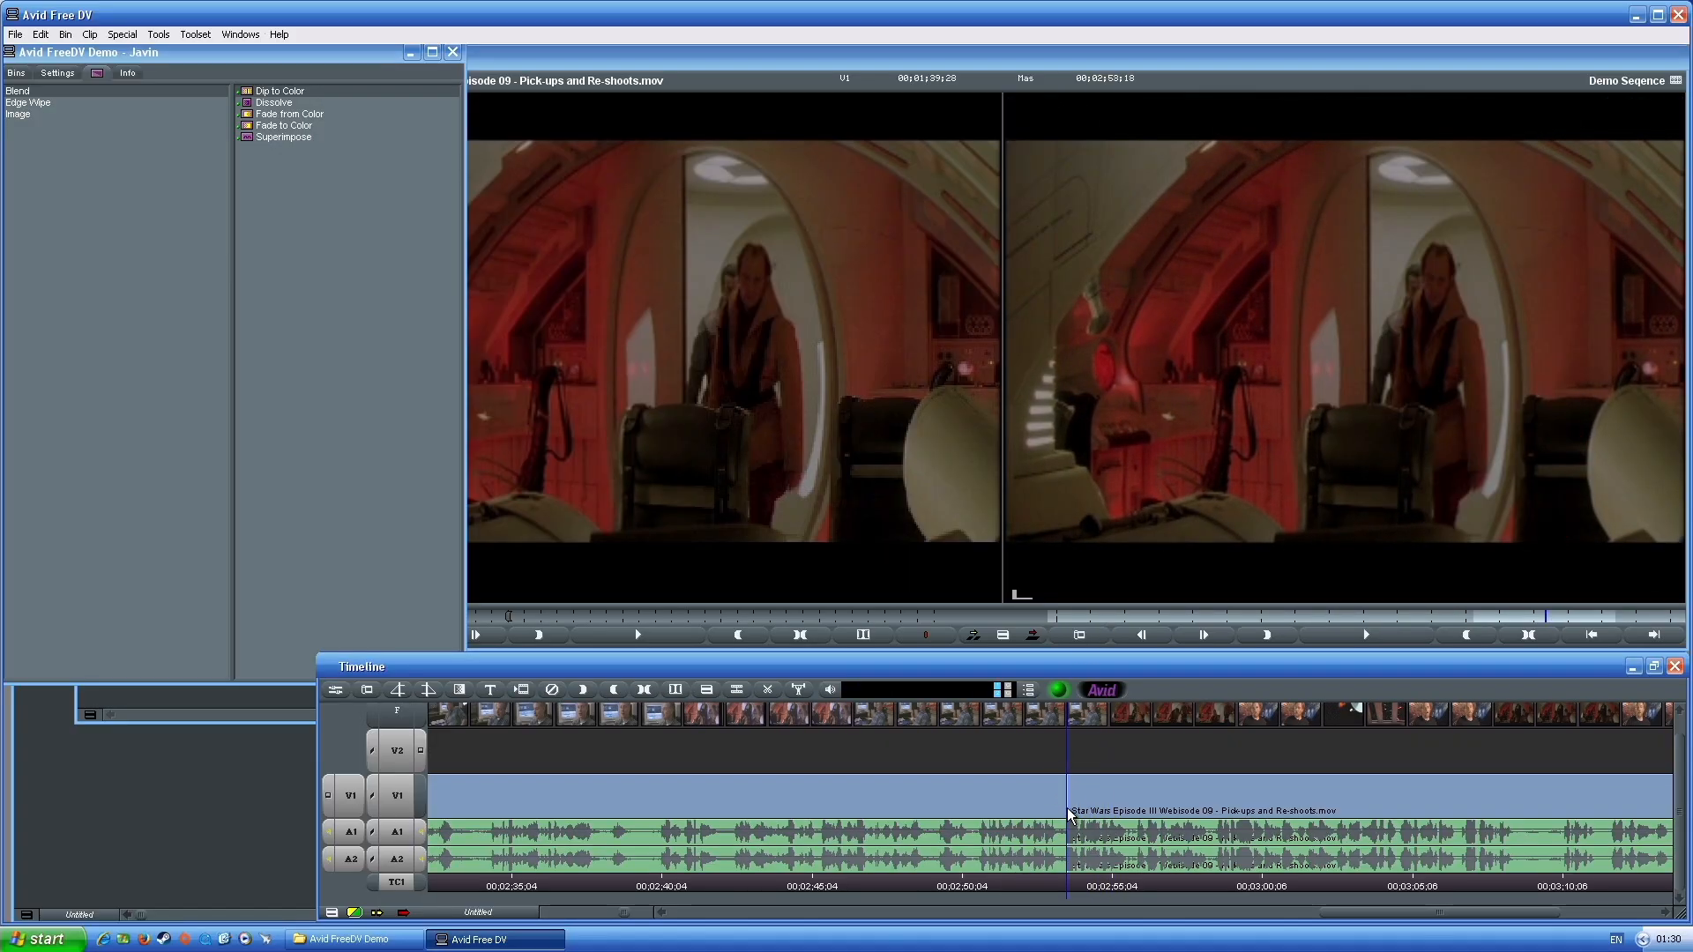
pyautogui.press('\\')
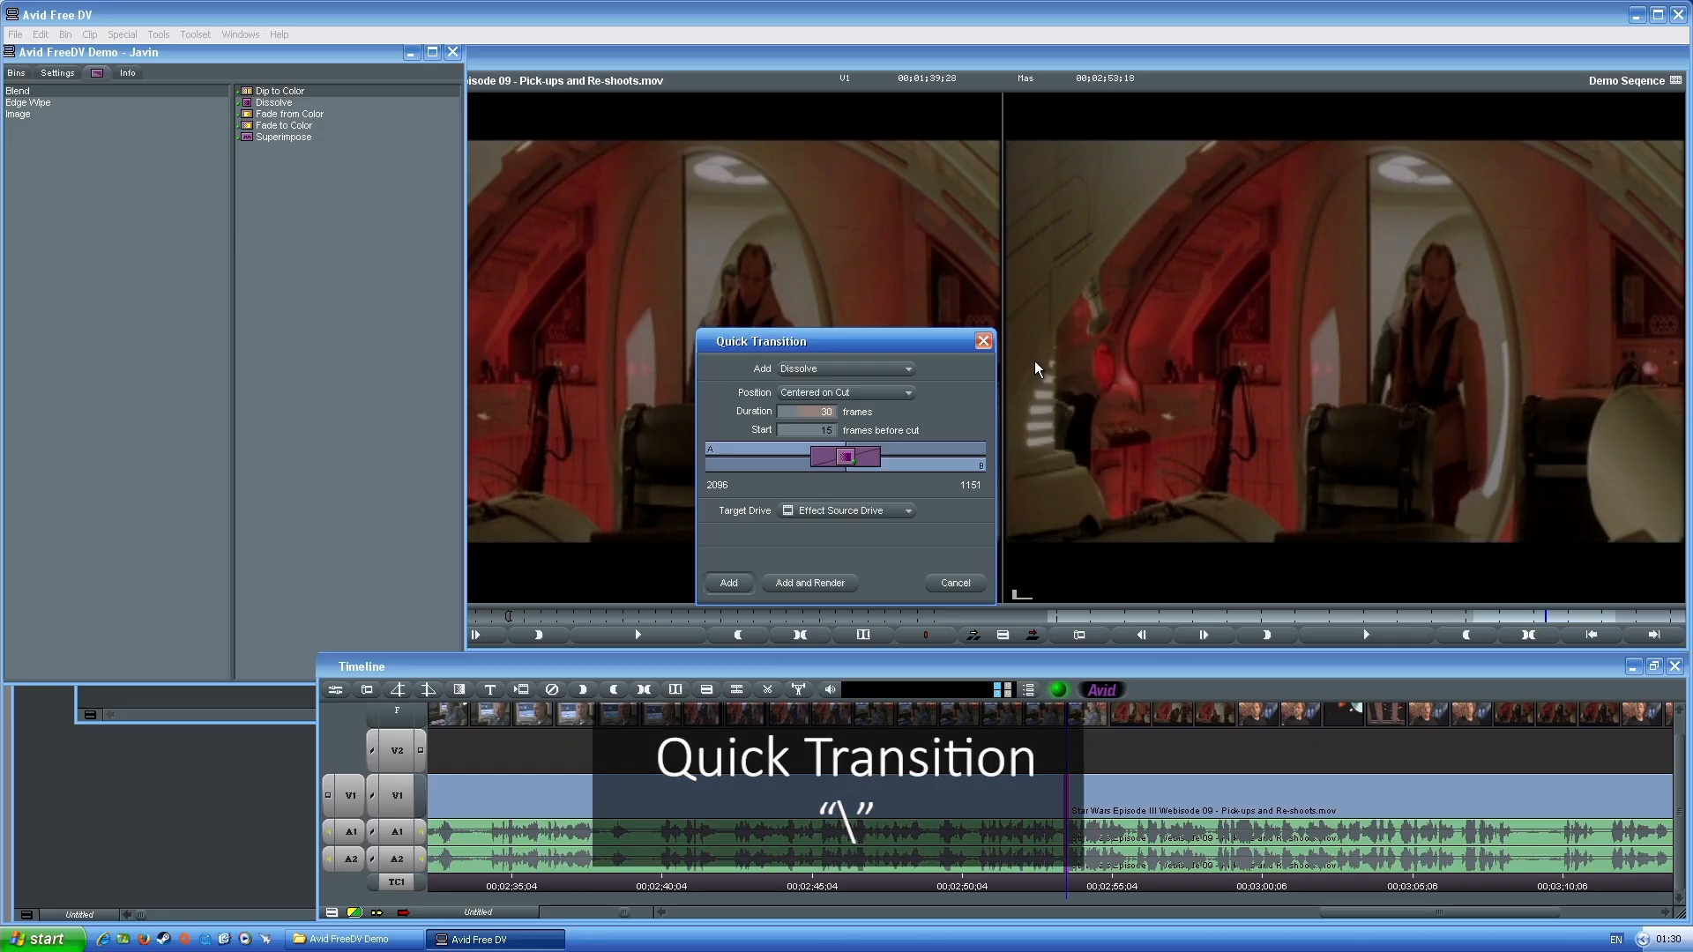
pyautogui.click(738, 587)
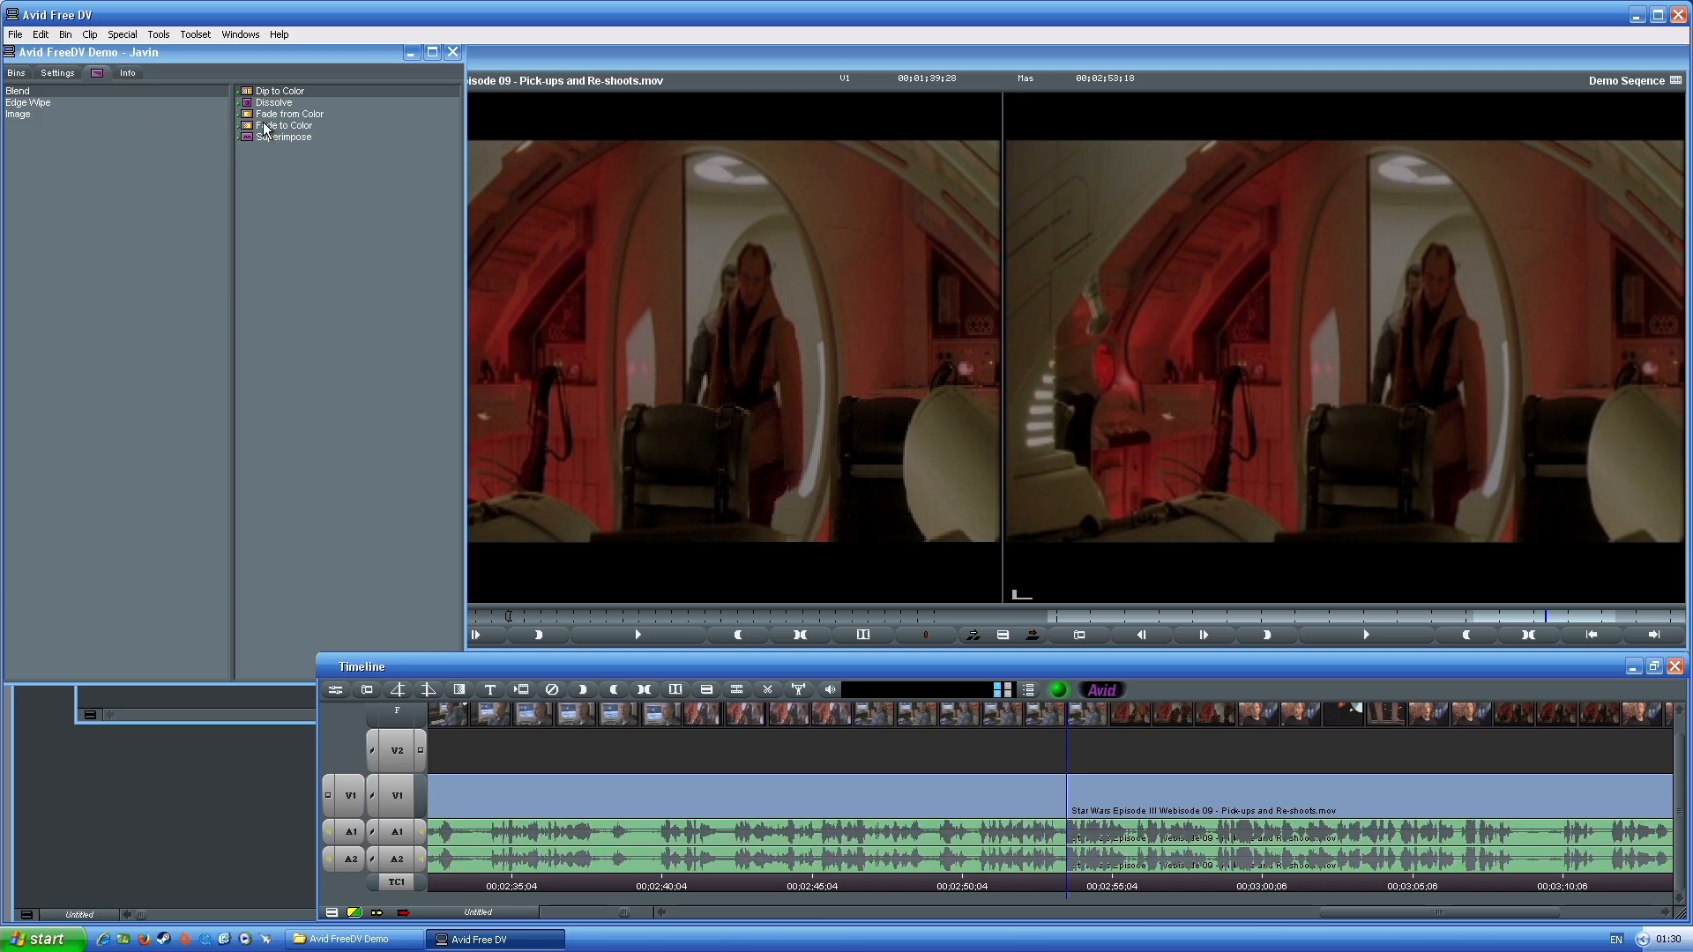
# Apply the Dip to Color effect to the cut before the Episode III Webisode 09 clip
pyautogui.click(276, 103)
pyautogui.click(247, 91)
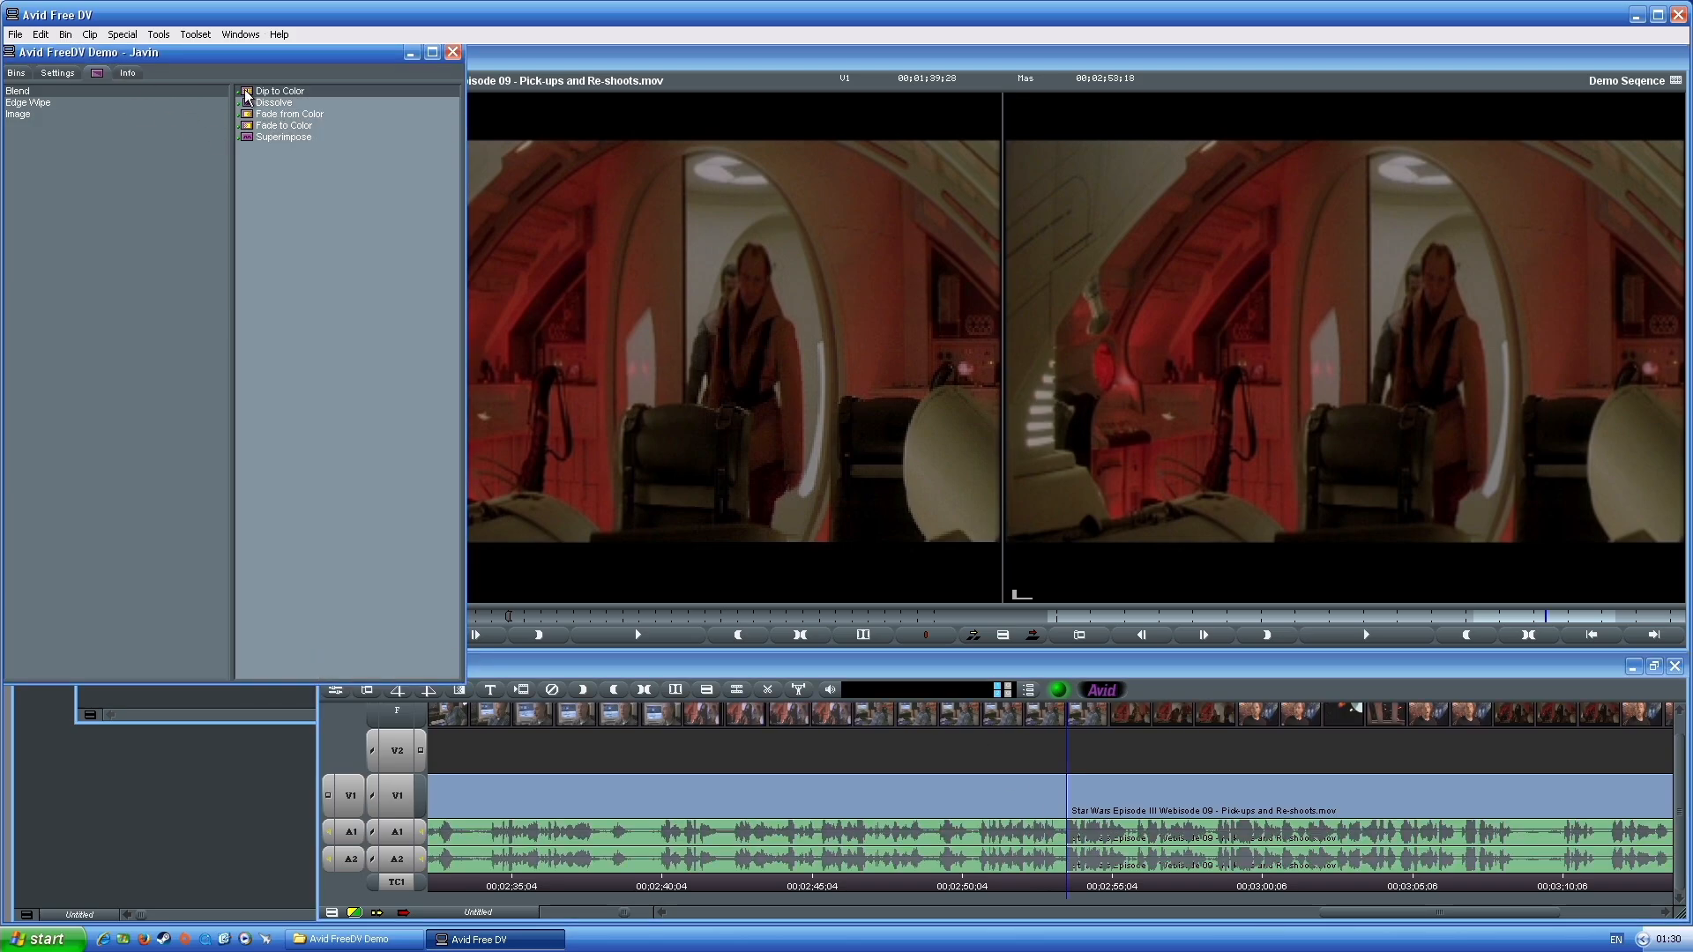
pyautogui.moveTo(247, 93); pyautogui.dragTo(1067, 798)
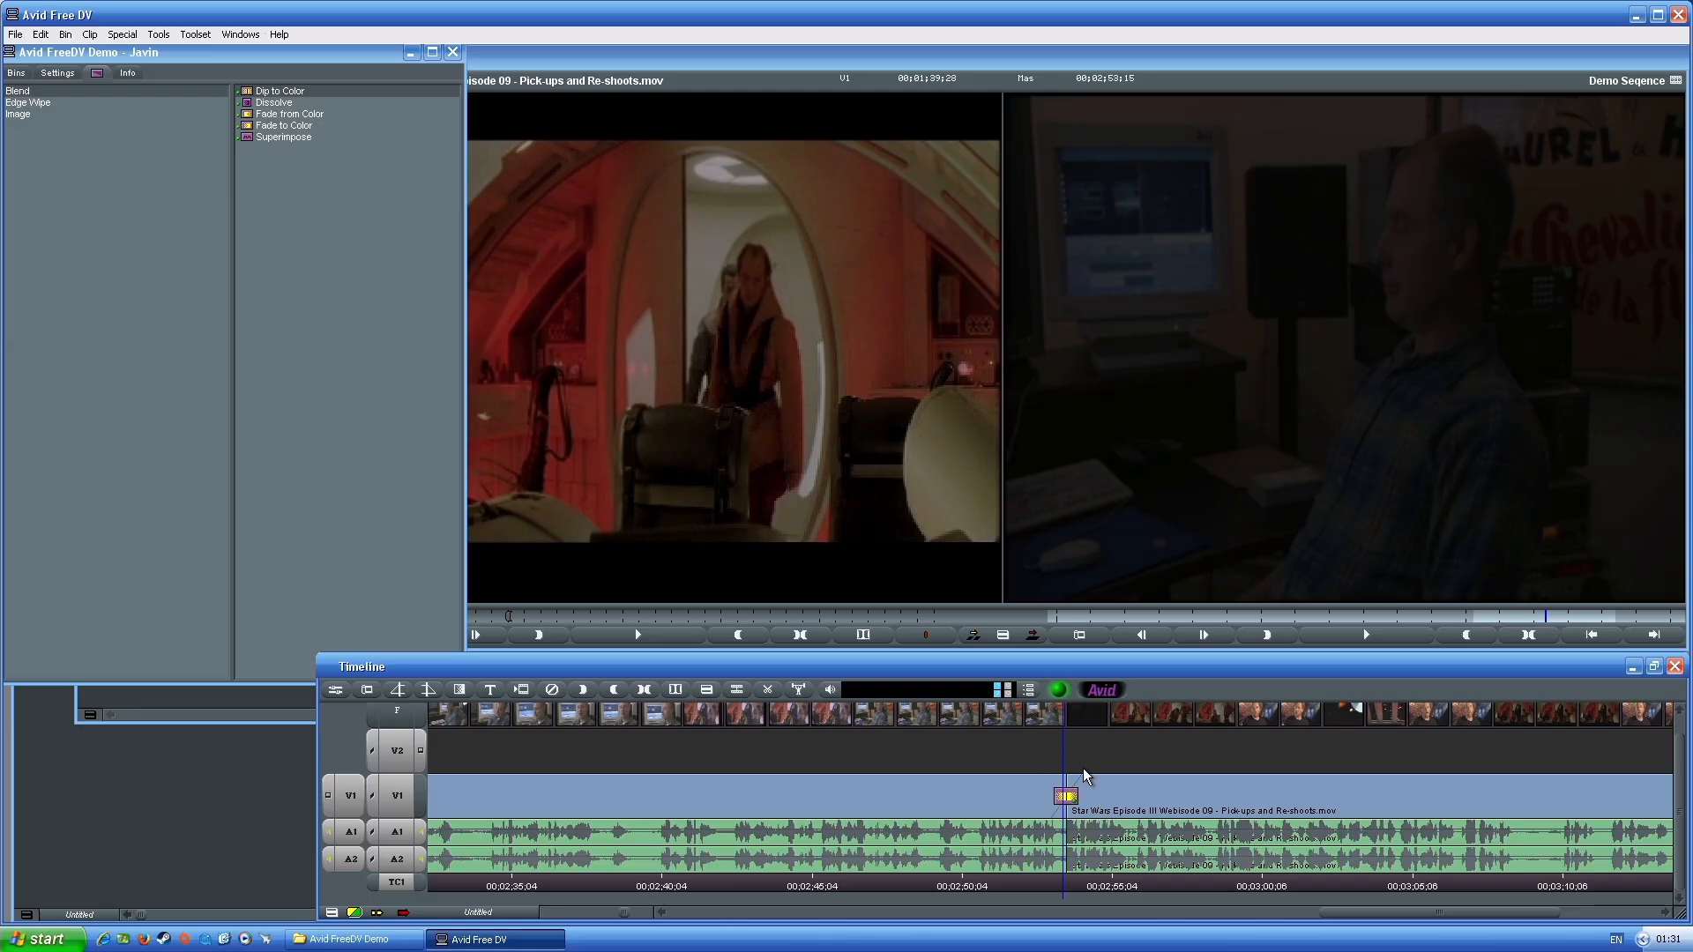
# Review the Quick Transition settings and transition types for the Dip to Color effect, and close the dialog
pyautogui.click(457, 691)
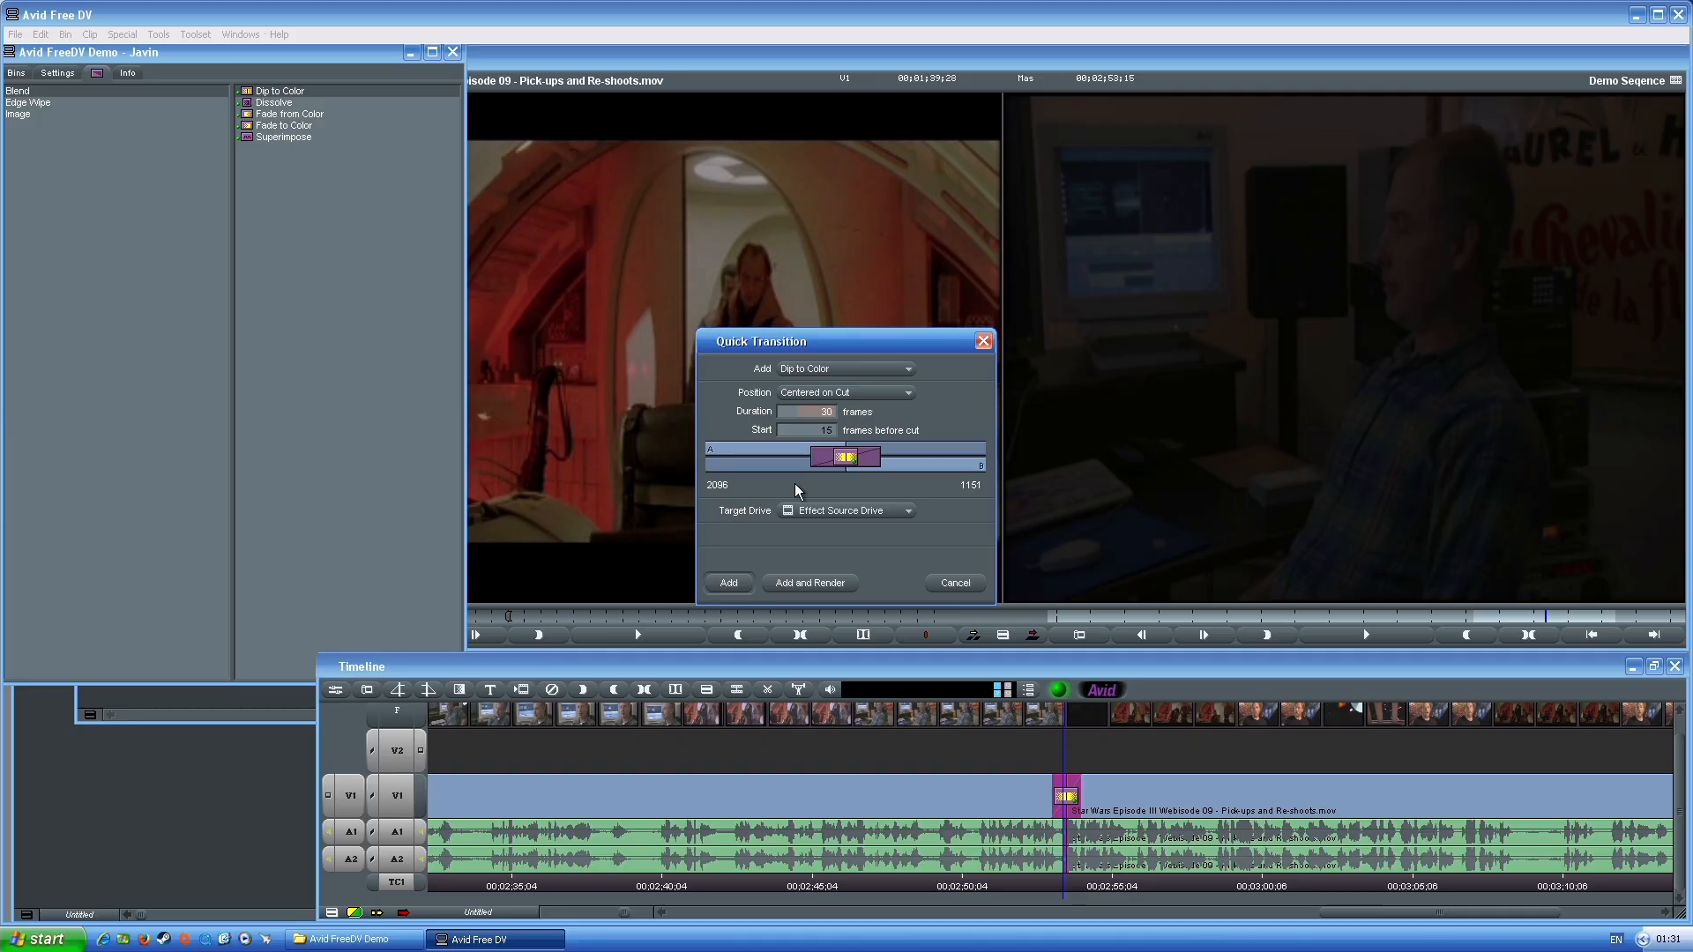
pyautogui.click(882, 369)
pyautogui.click(892, 372)
pyautogui.click(889, 372)
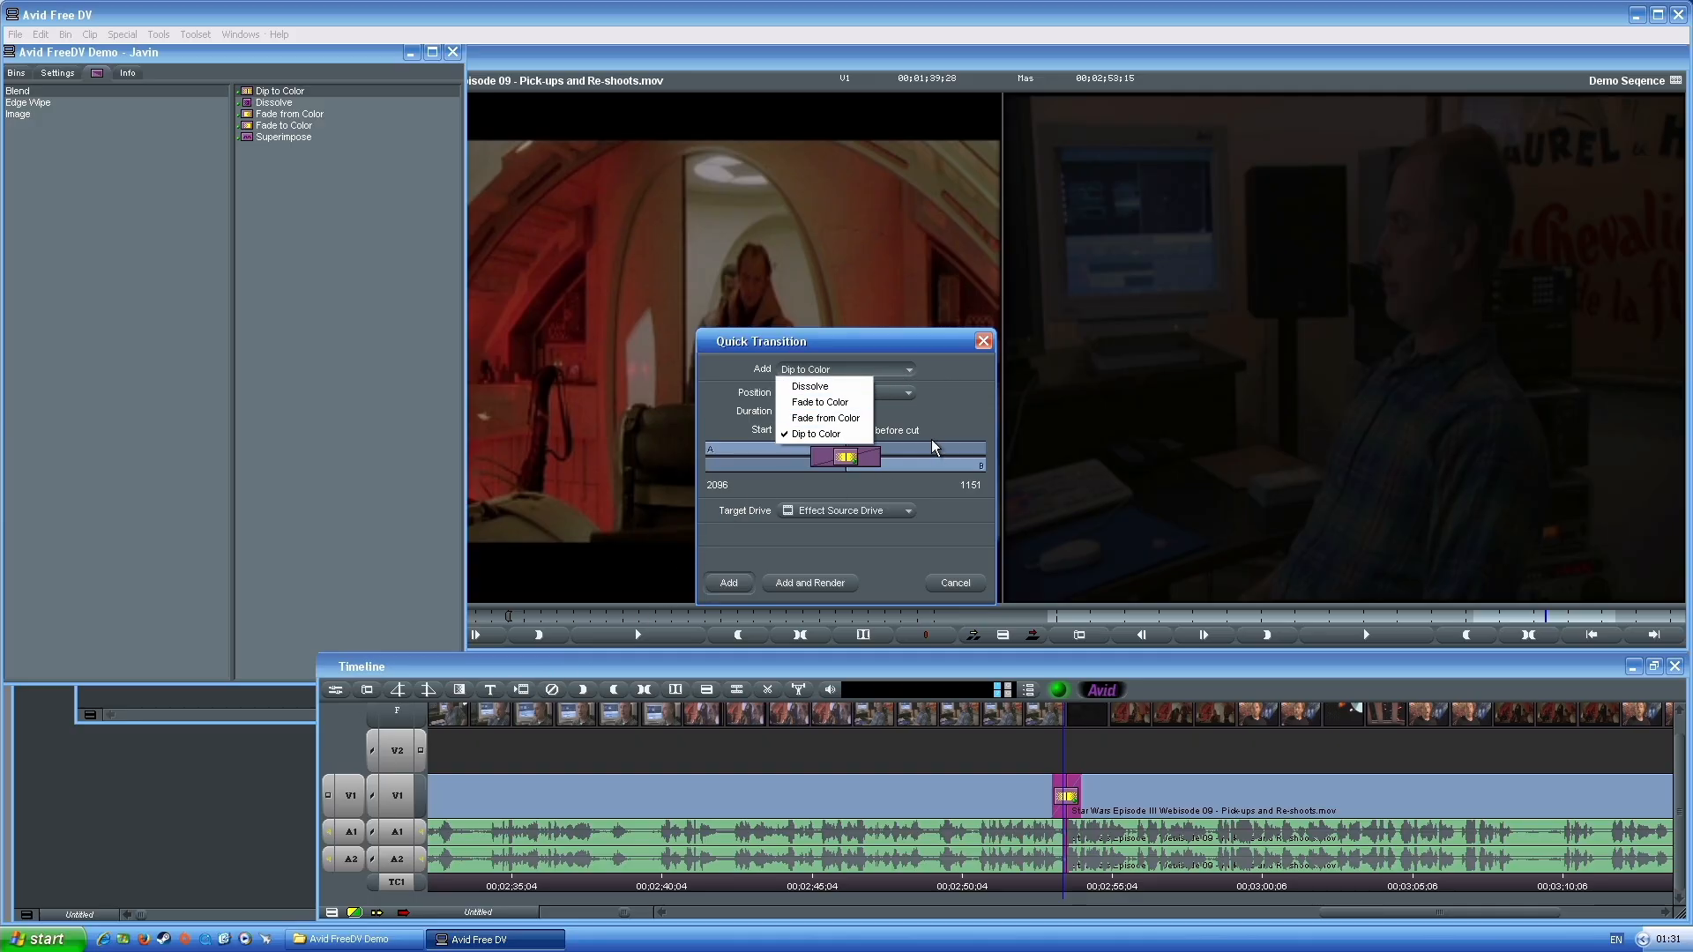
pyautogui.click(852, 435)
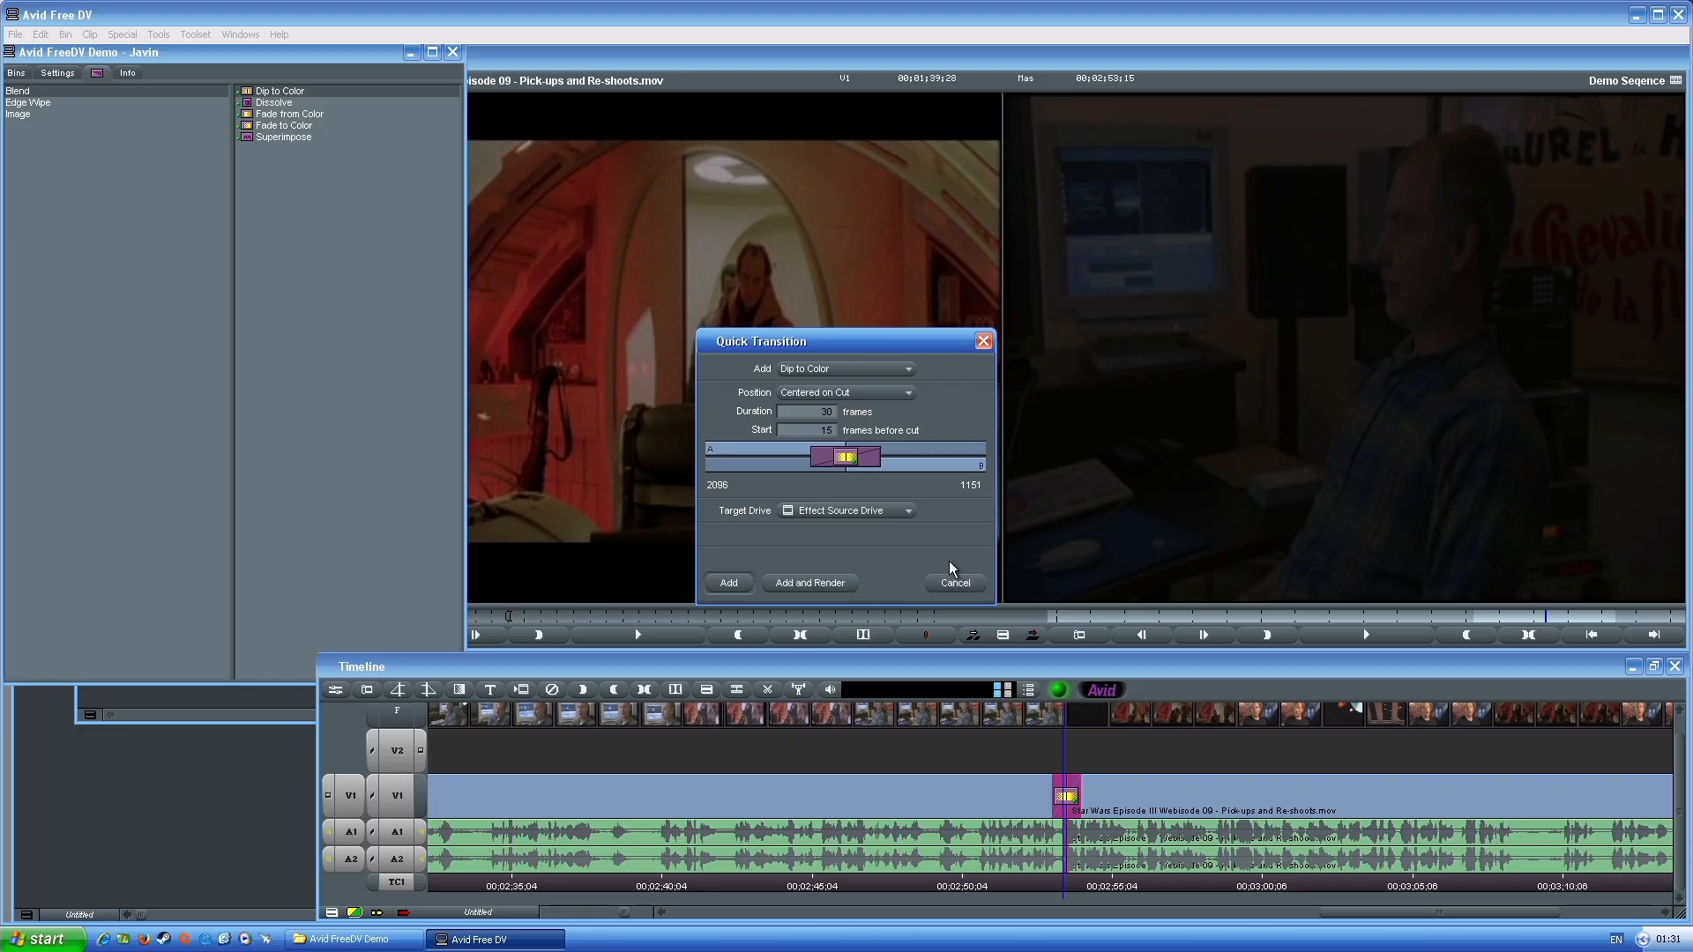
pyautogui.click(983, 341)
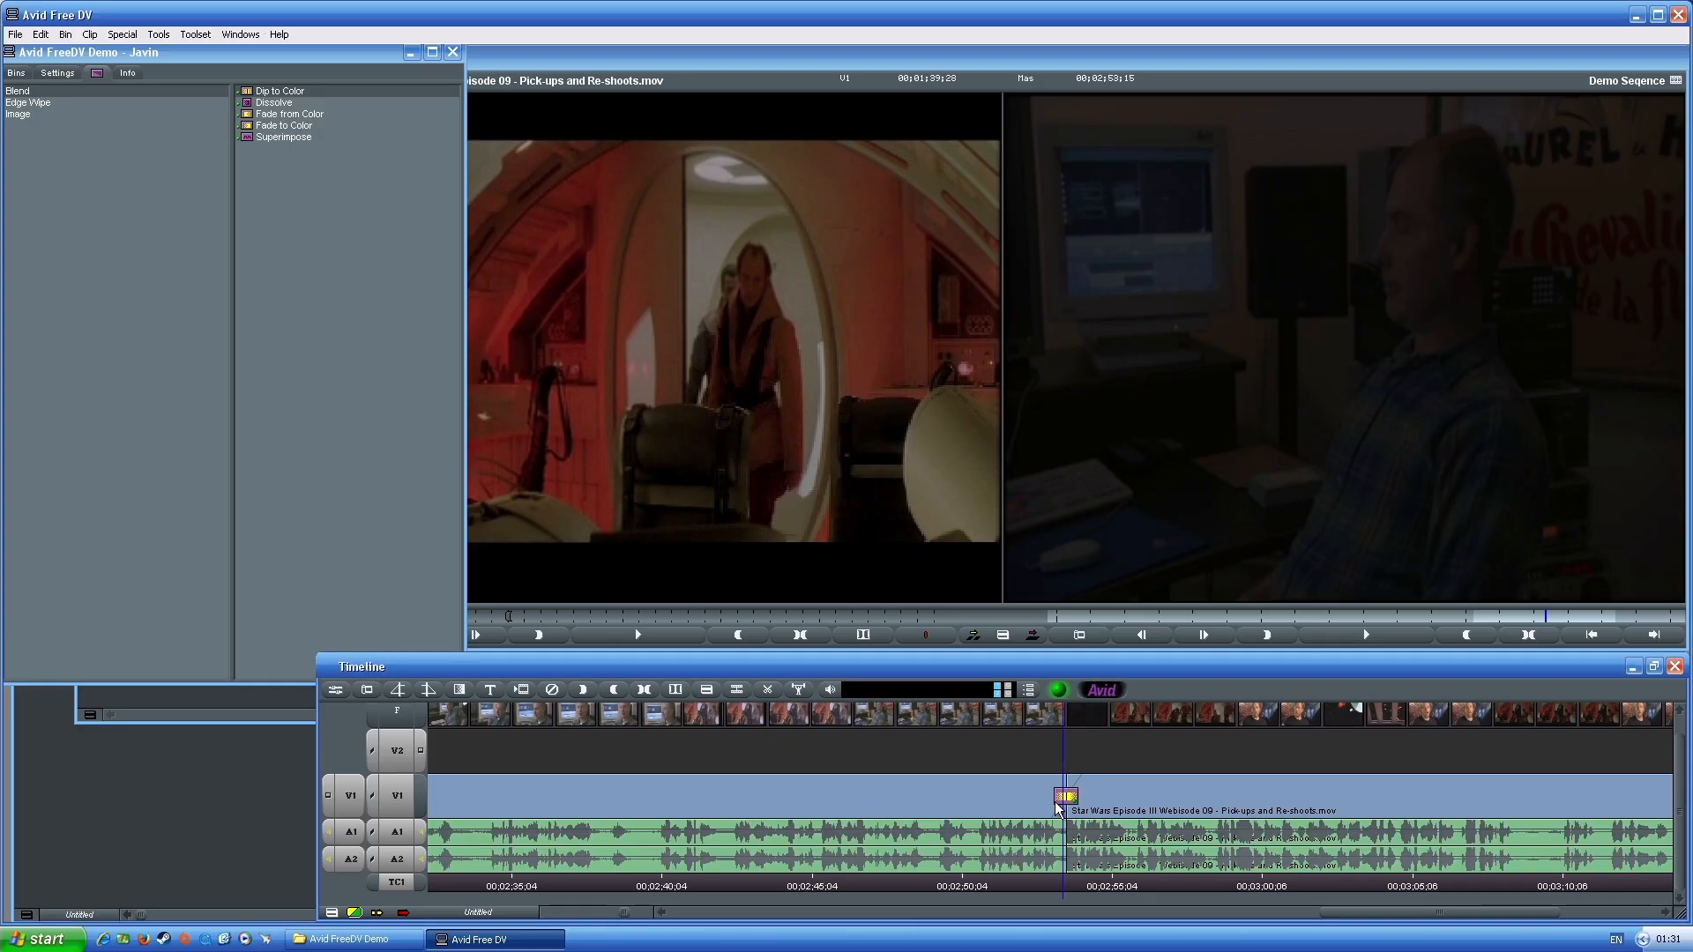
# Open the Effect Editor for the Dip to Color transition, move it clear of the source picture and make it taller
pyautogui.click(341, 695)
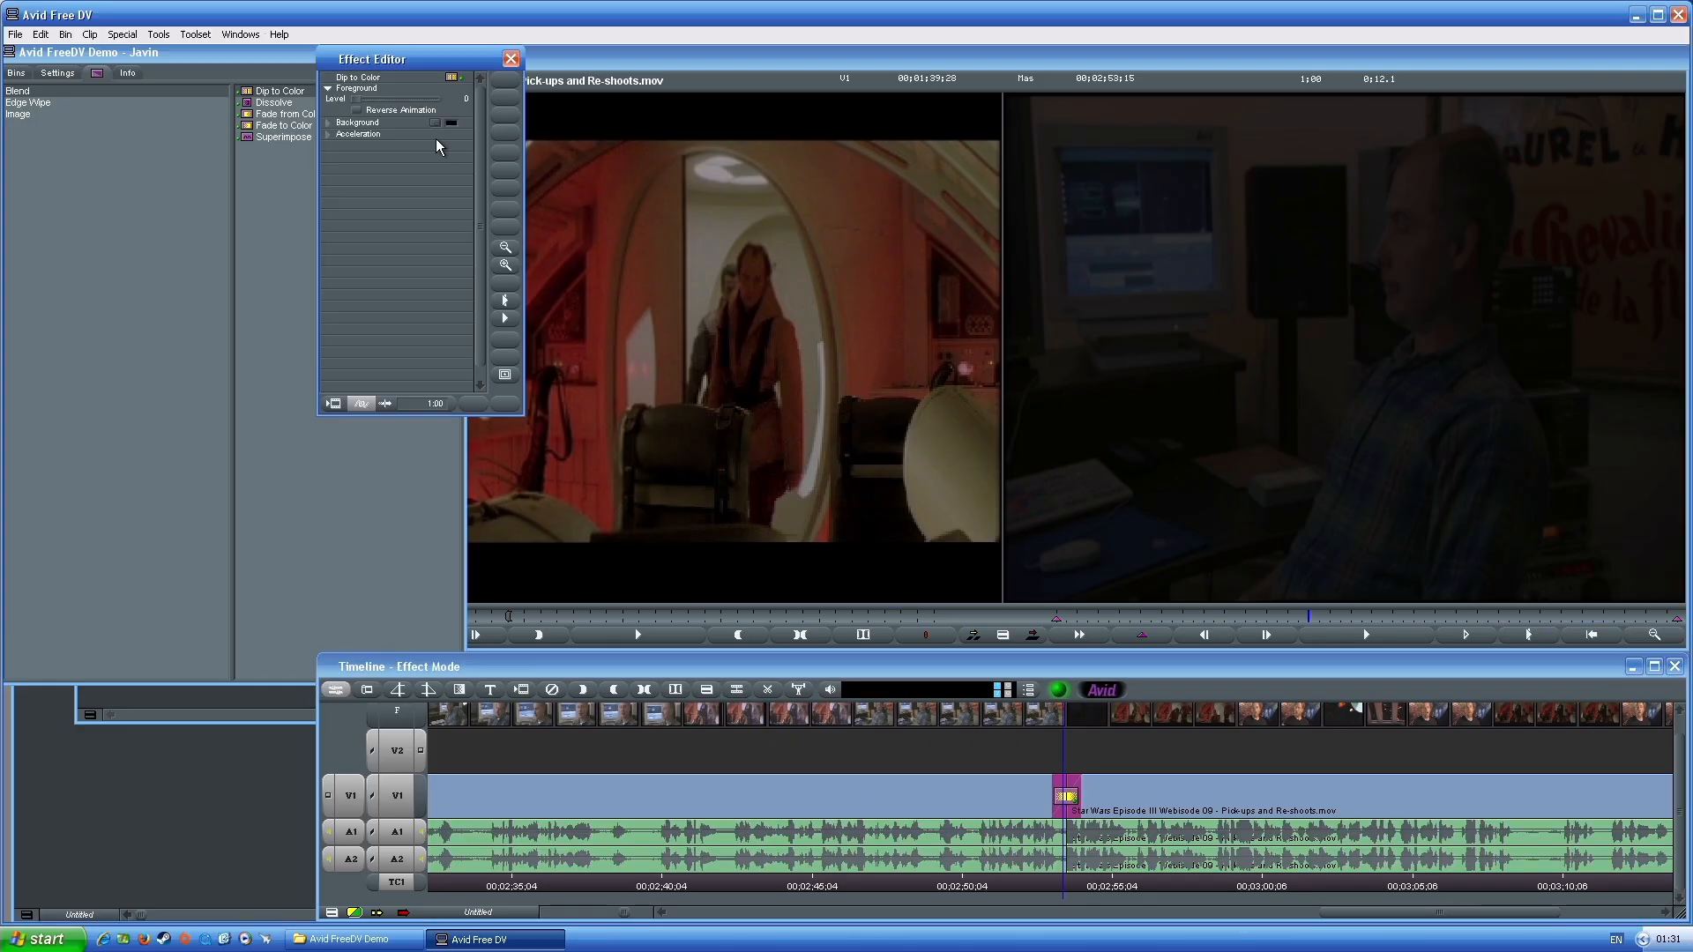
pyautogui.moveTo(378, 56); pyautogui.dragTo(309, 282)
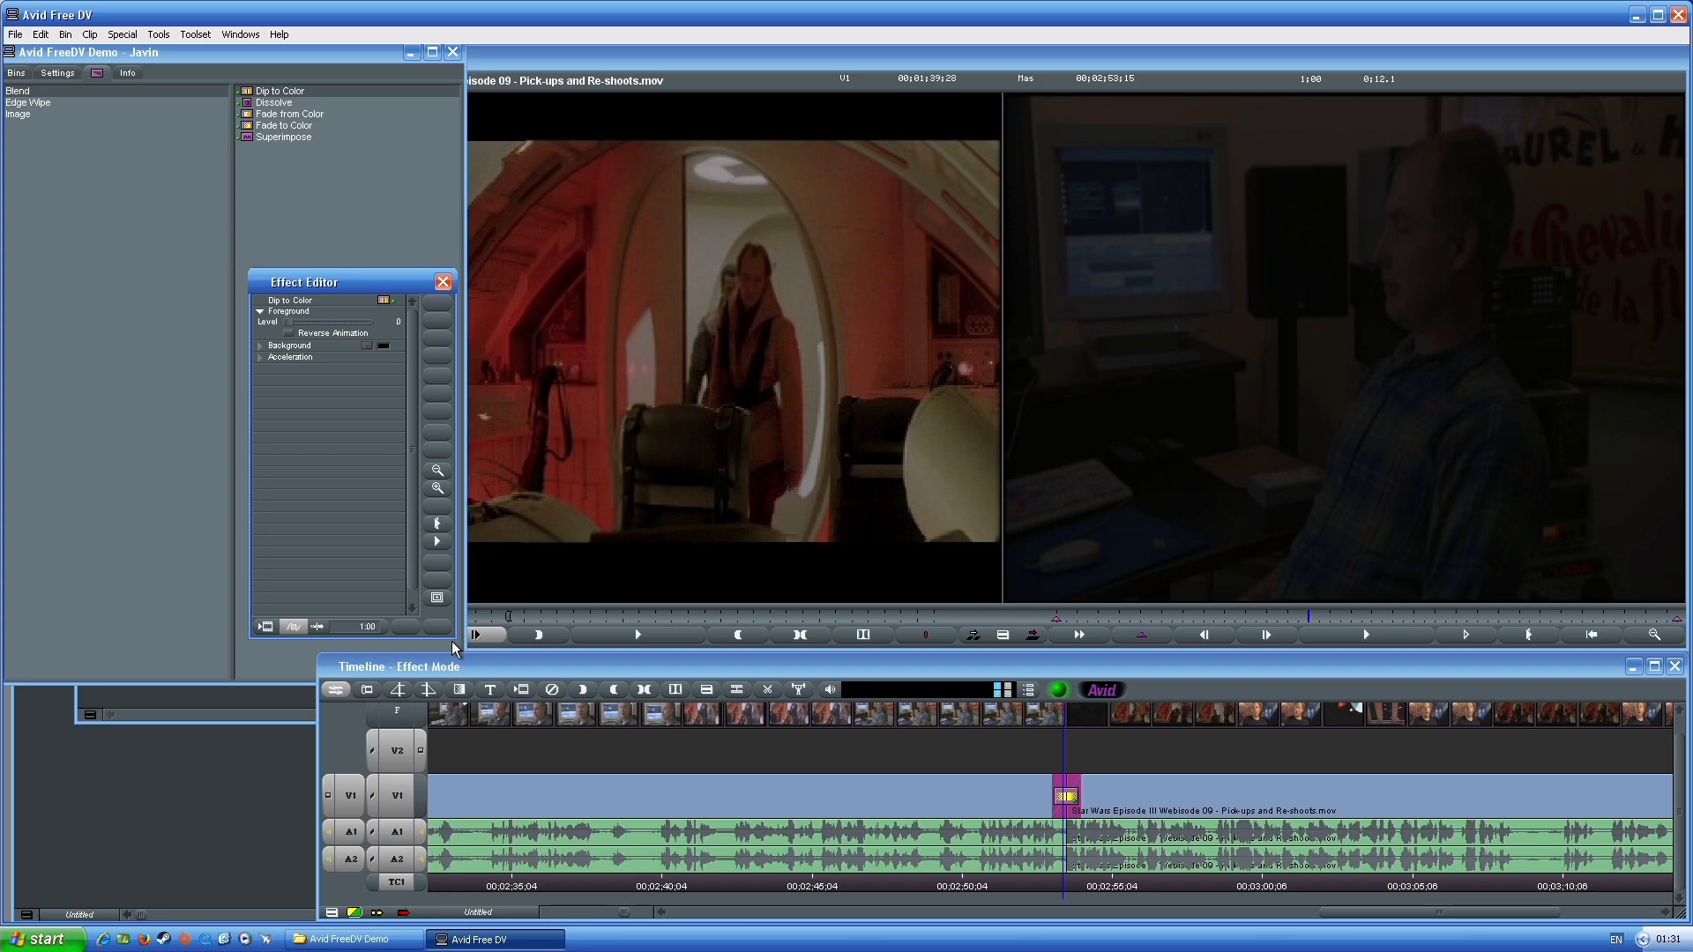
pyautogui.moveTo(451, 642); pyautogui.dragTo(454, 719)
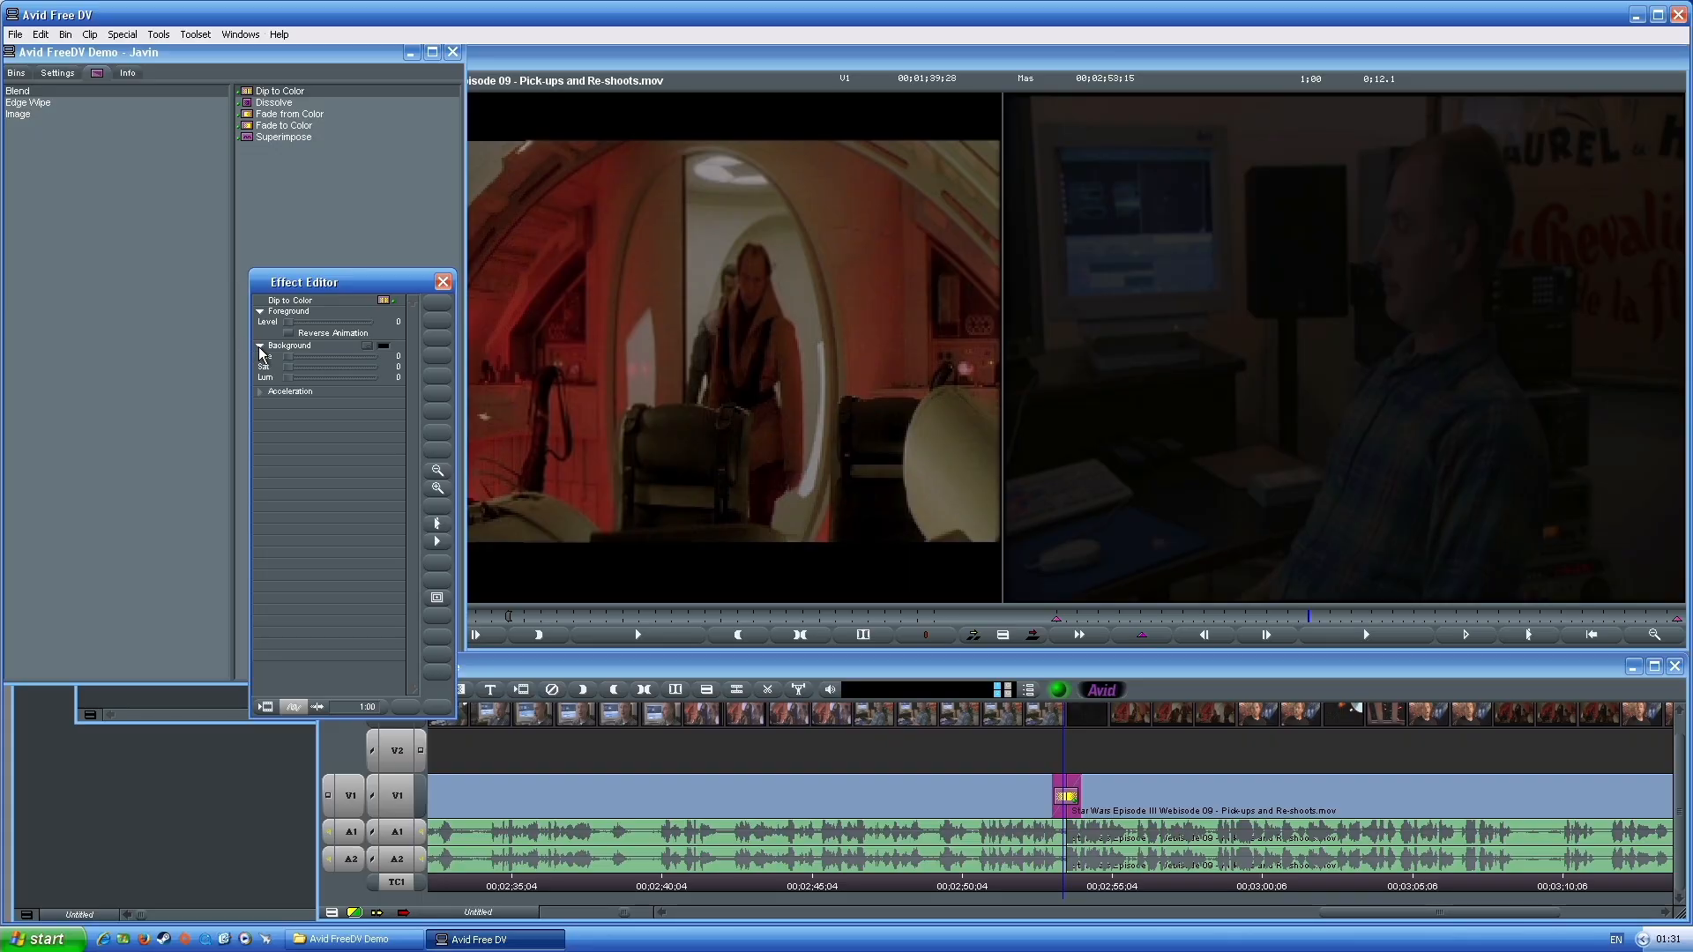
# Set the Dip to Color background to white with luminance 240 (red, green and blue 255)
pyautogui.click(367, 345)
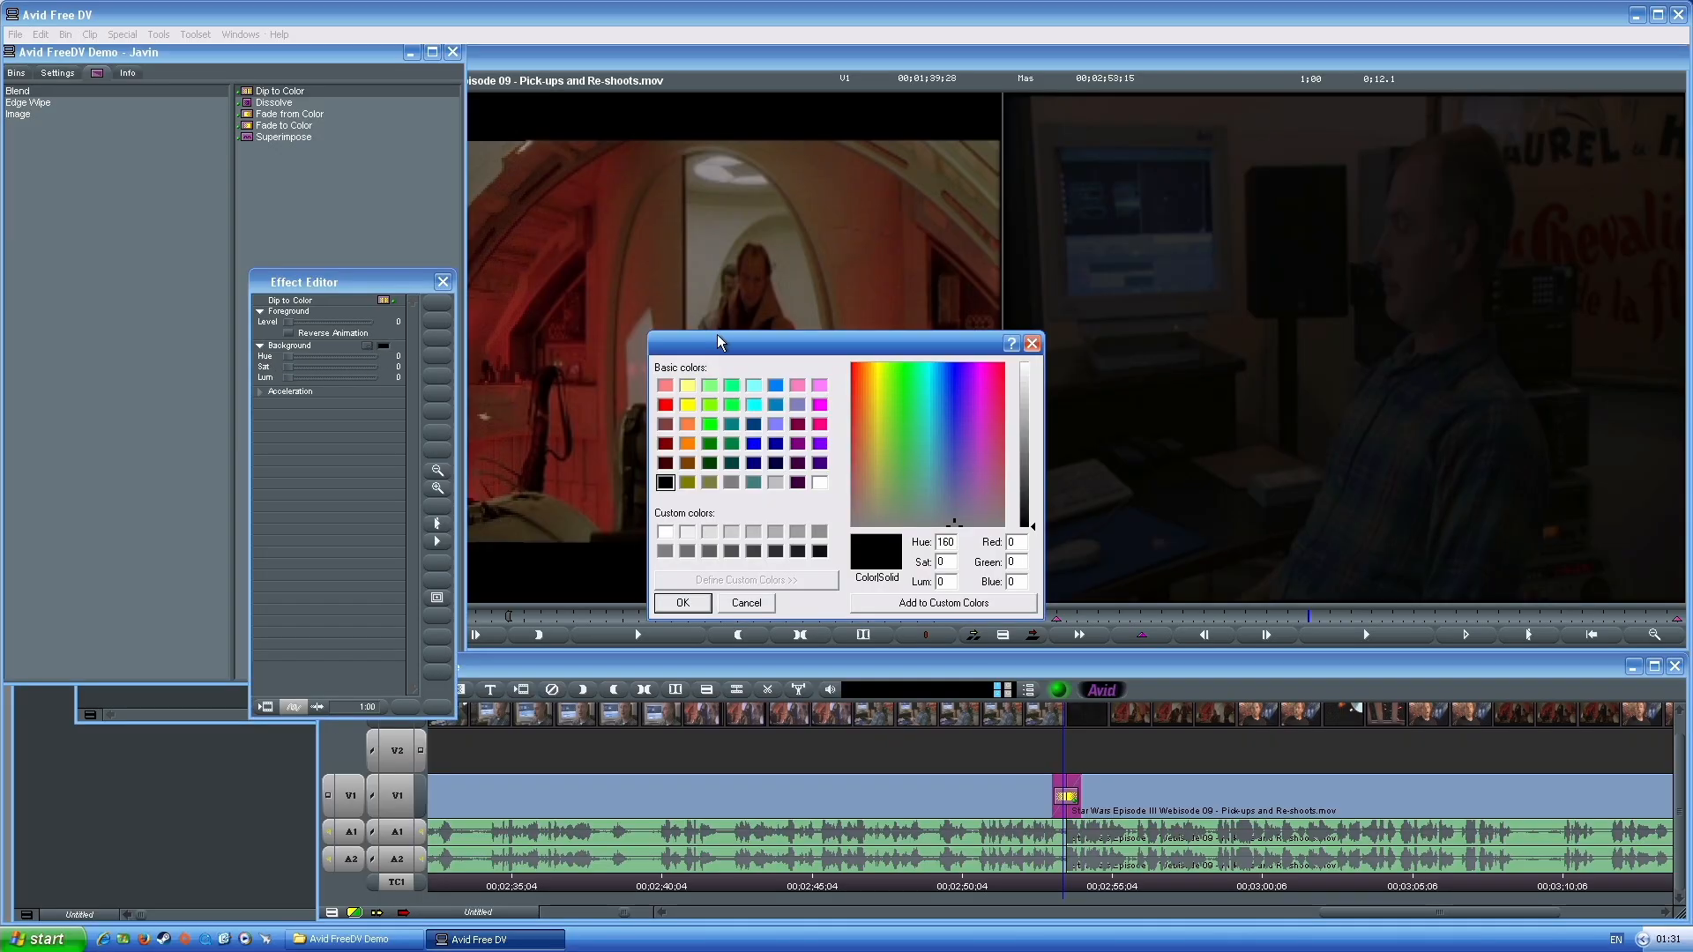
pyautogui.moveTo(710, 336); pyautogui.dragTo(691, 341)
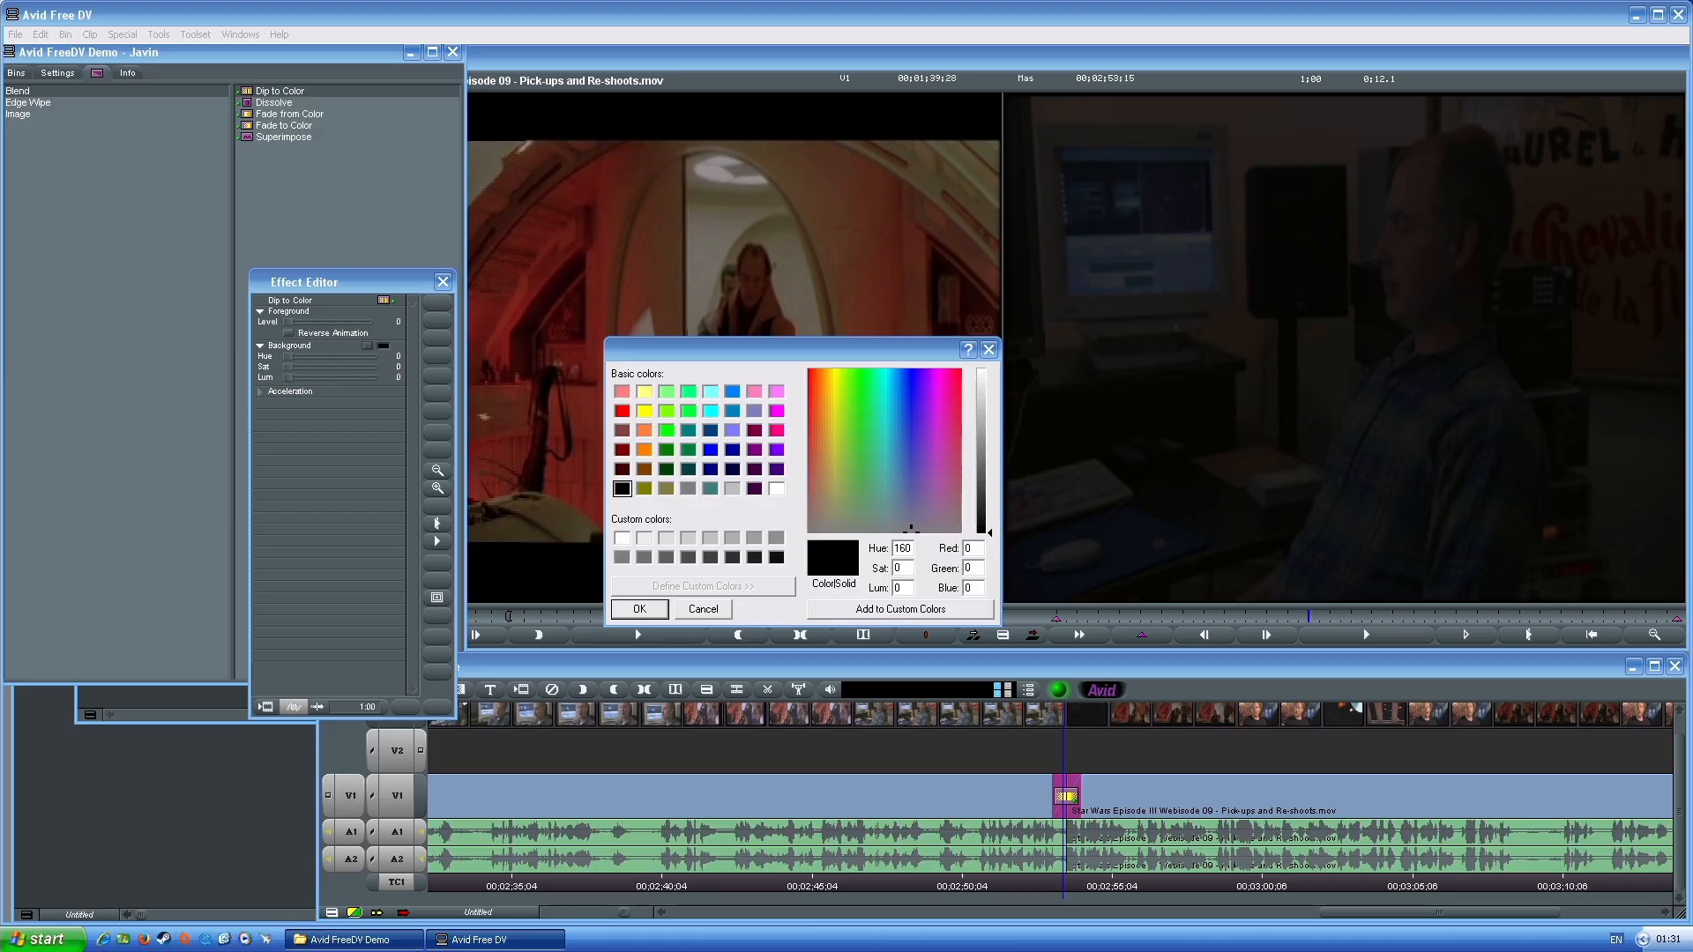
pyautogui.click(354, 940)
pyautogui.click(495, 940)
pyautogui.moveTo(853, 358); pyautogui.dragTo(804, 355)
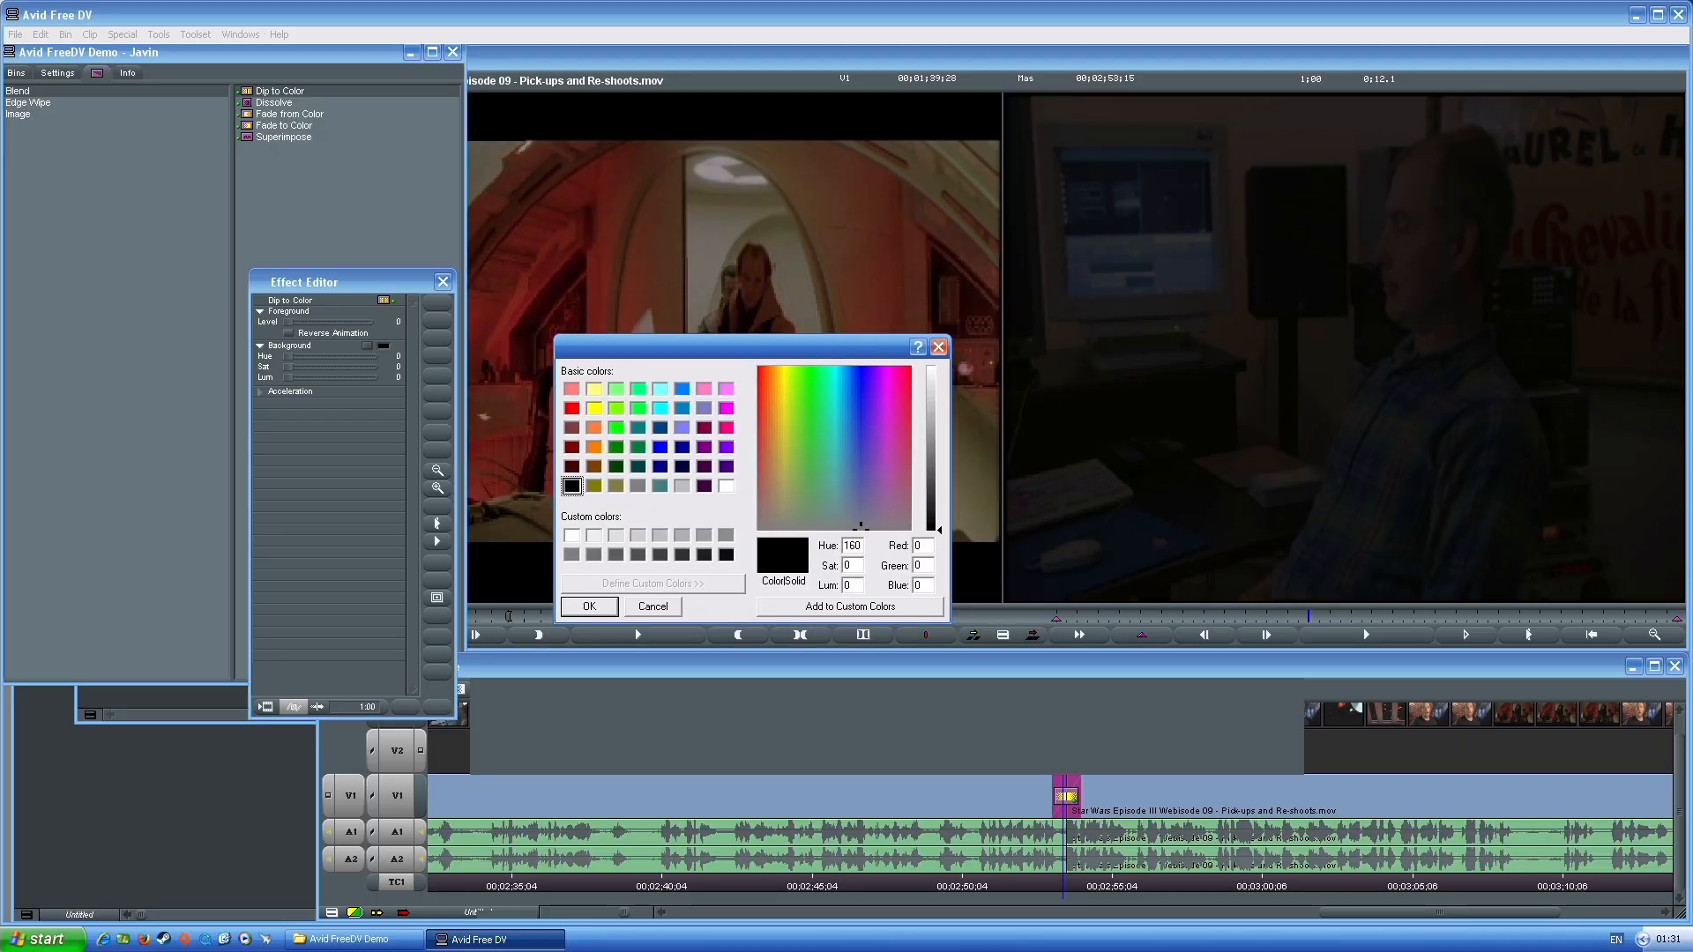
pyautogui.click(495, 940)
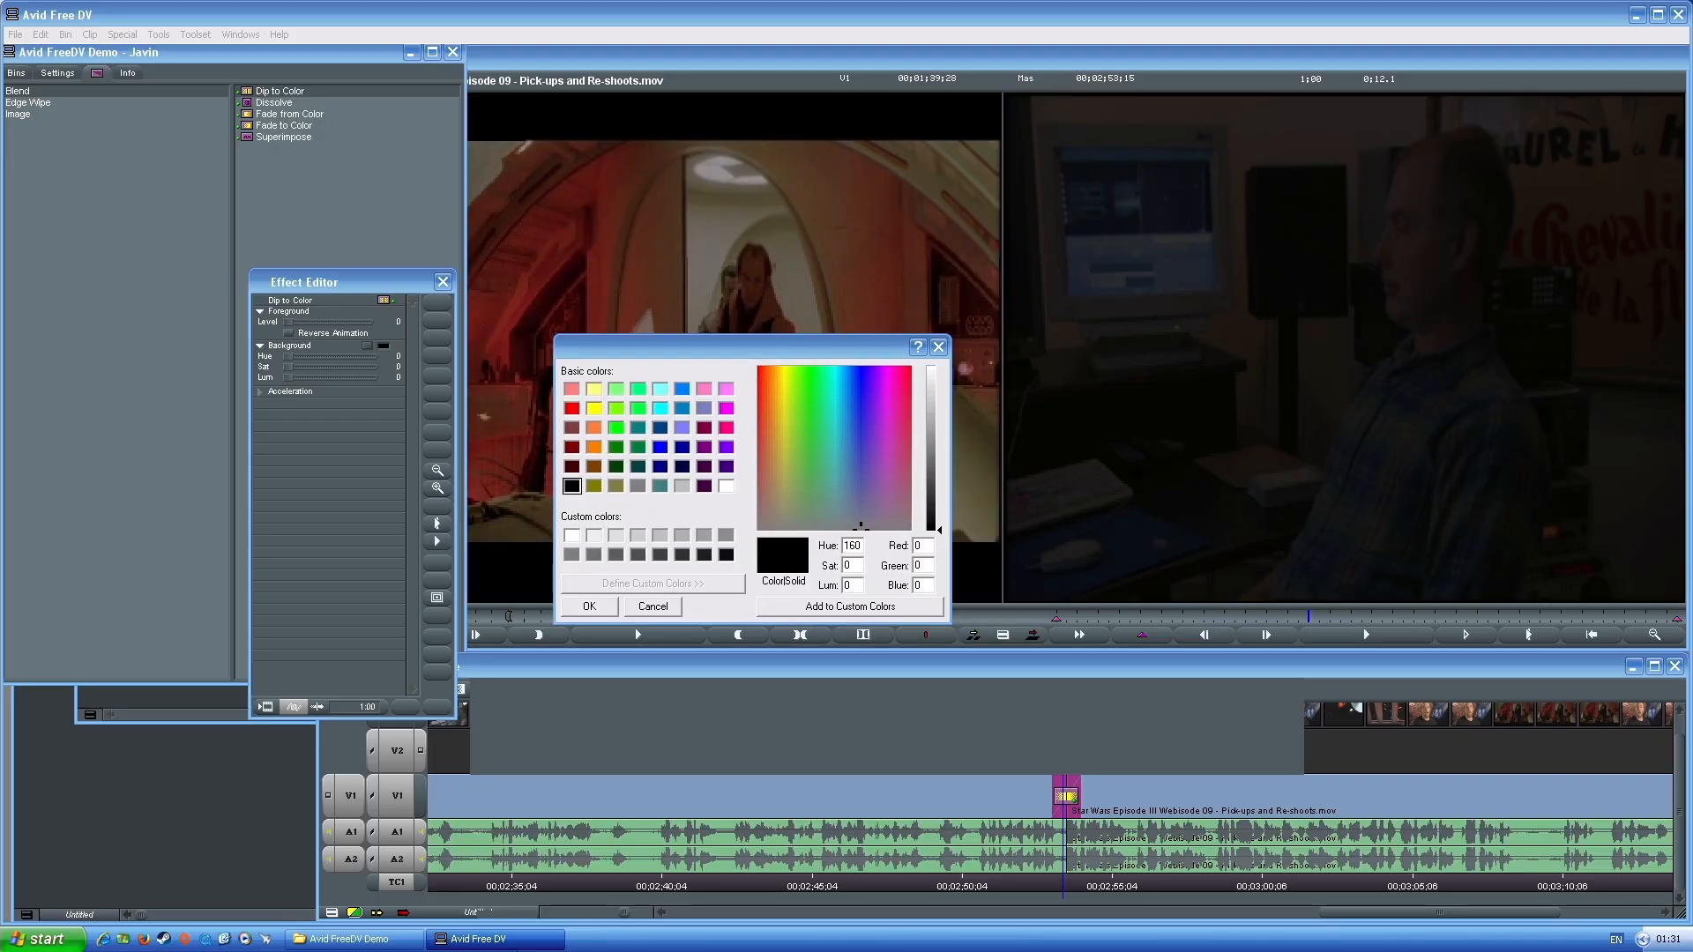
pyautogui.moveTo(757, 346); pyautogui.dragTo(739, 342)
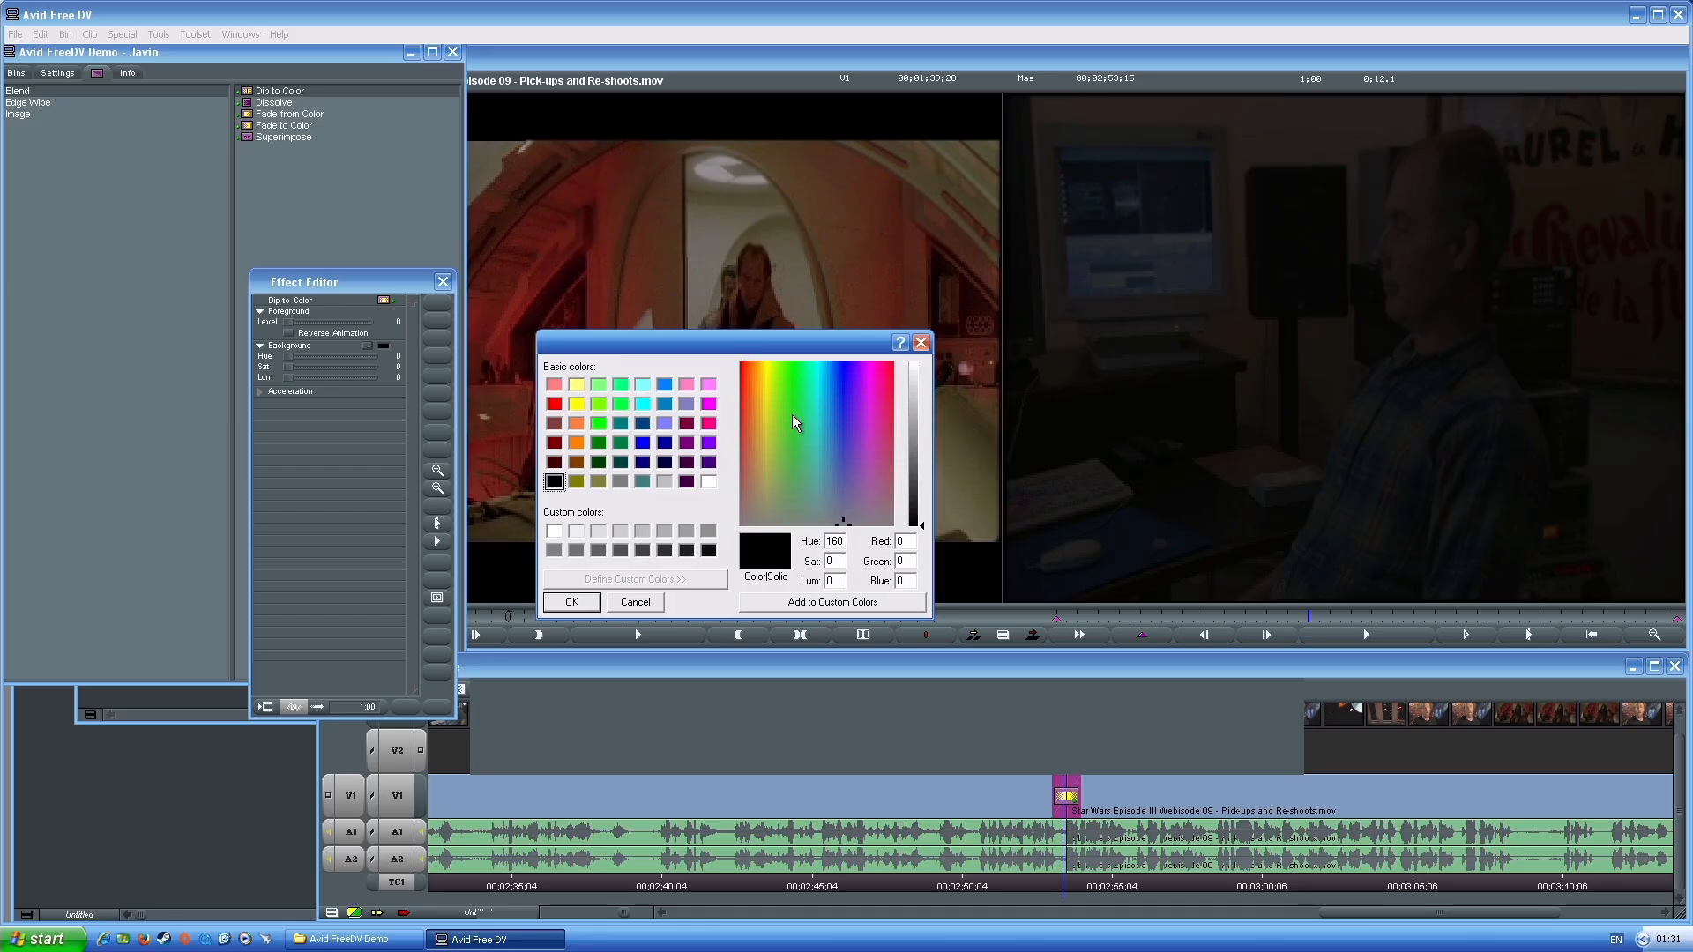
pyautogui.moveTo(911, 509); pyautogui.dragTo(917, 361)
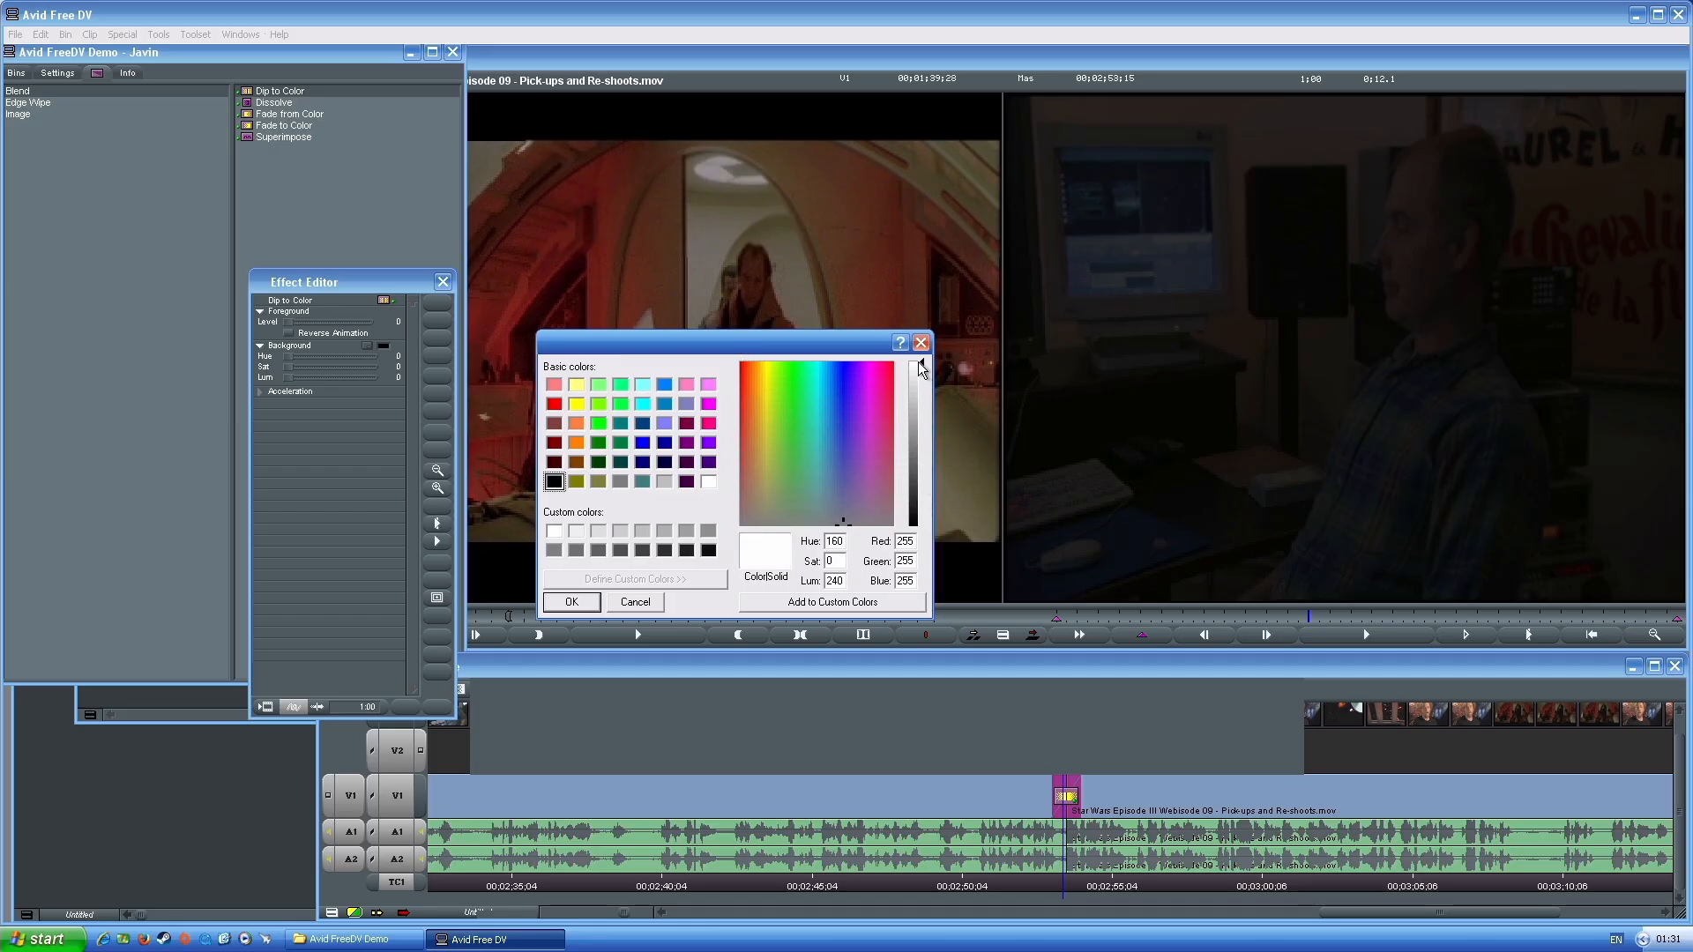
pyautogui.click(572, 602)
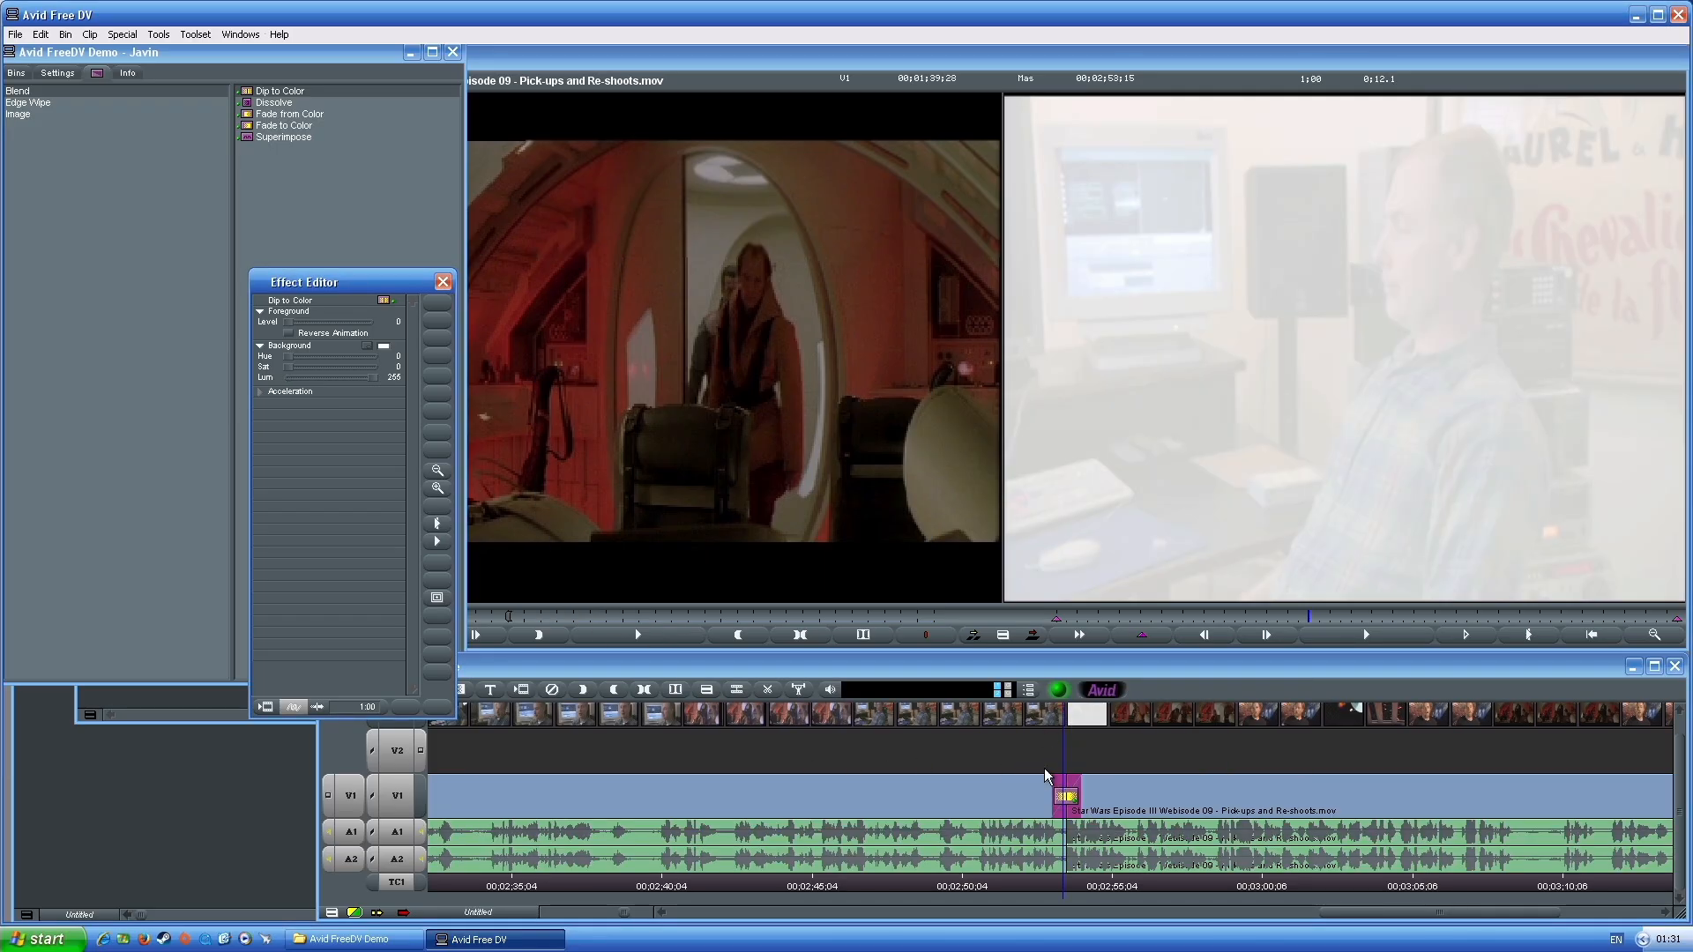
# Play the sequence across the white Dip to Color transition and stop shortly past the cut
pyautogui.click(1028, 888)
pyautogui.press('space')
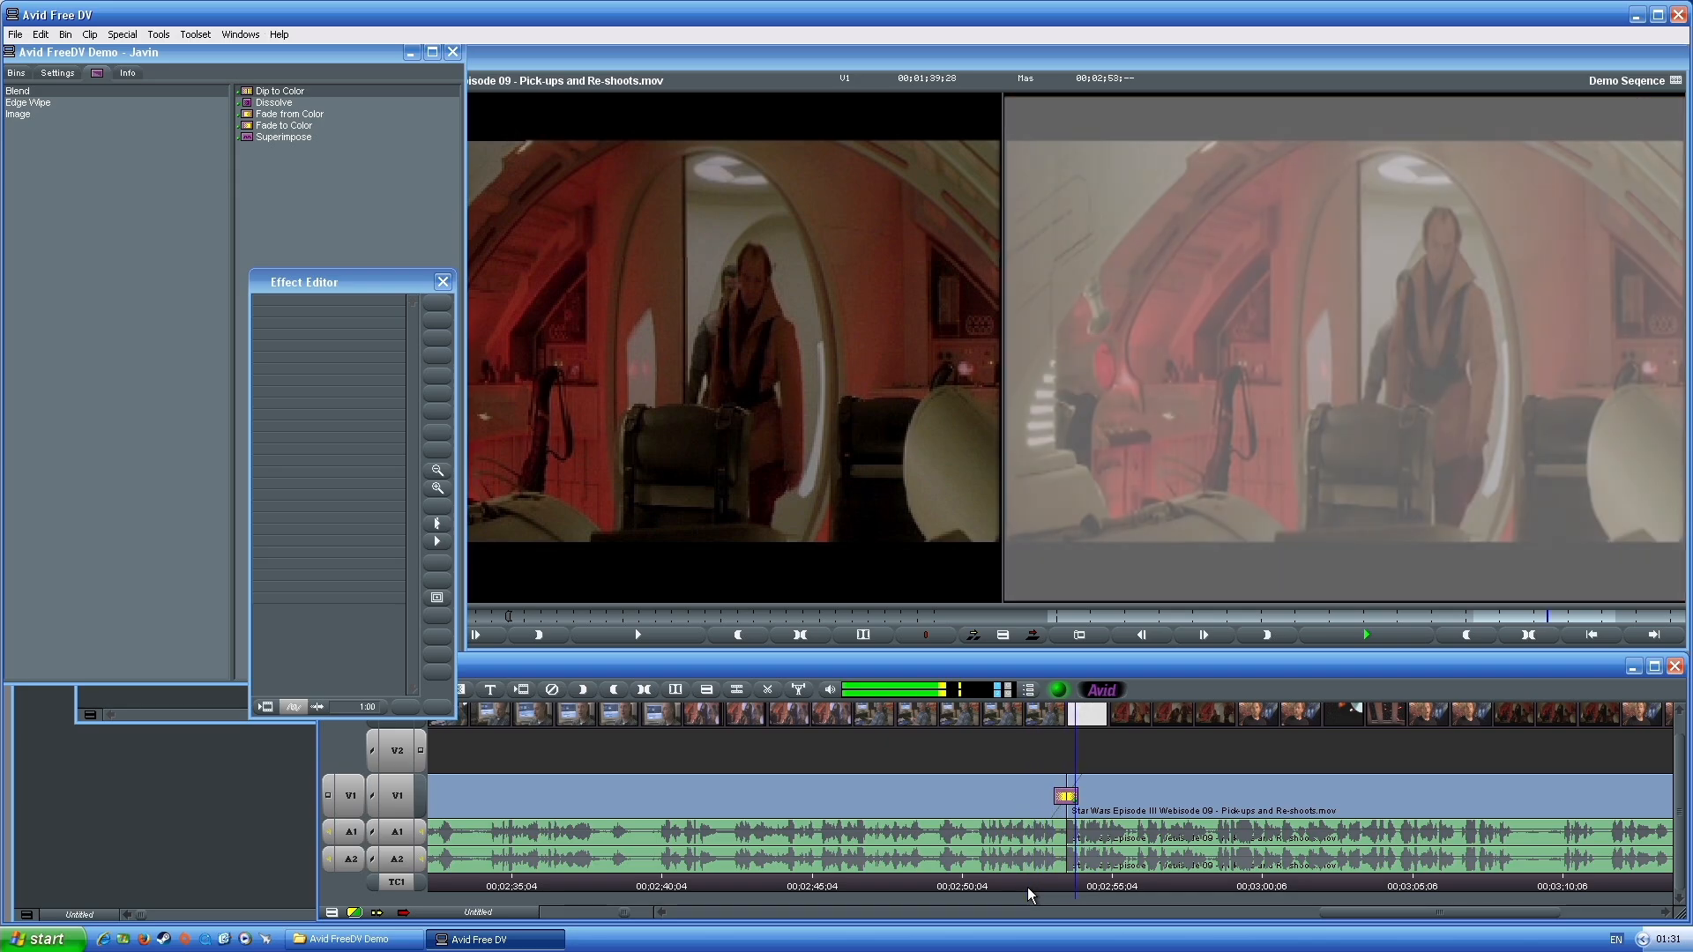
pyautogui.press('space')
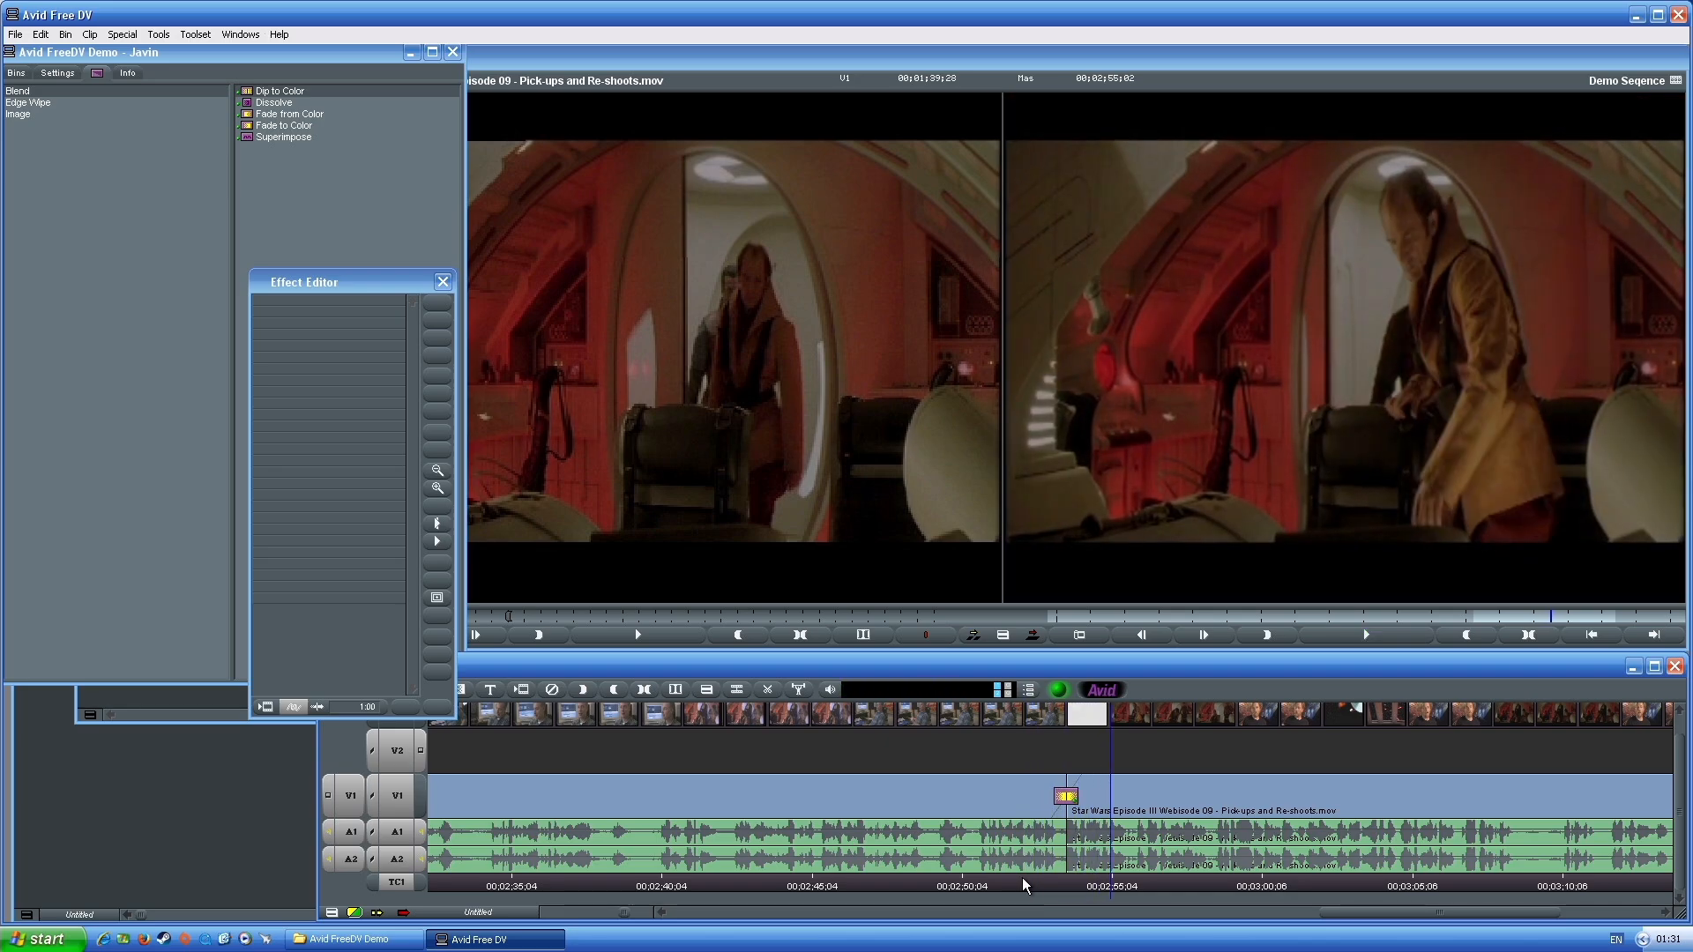
# Display the Image effects category and remove the Dip to Color effect from the cut before the Webisode 09 clip
pyautogui.click(88, 102)
pyautogui.click(23, 116)
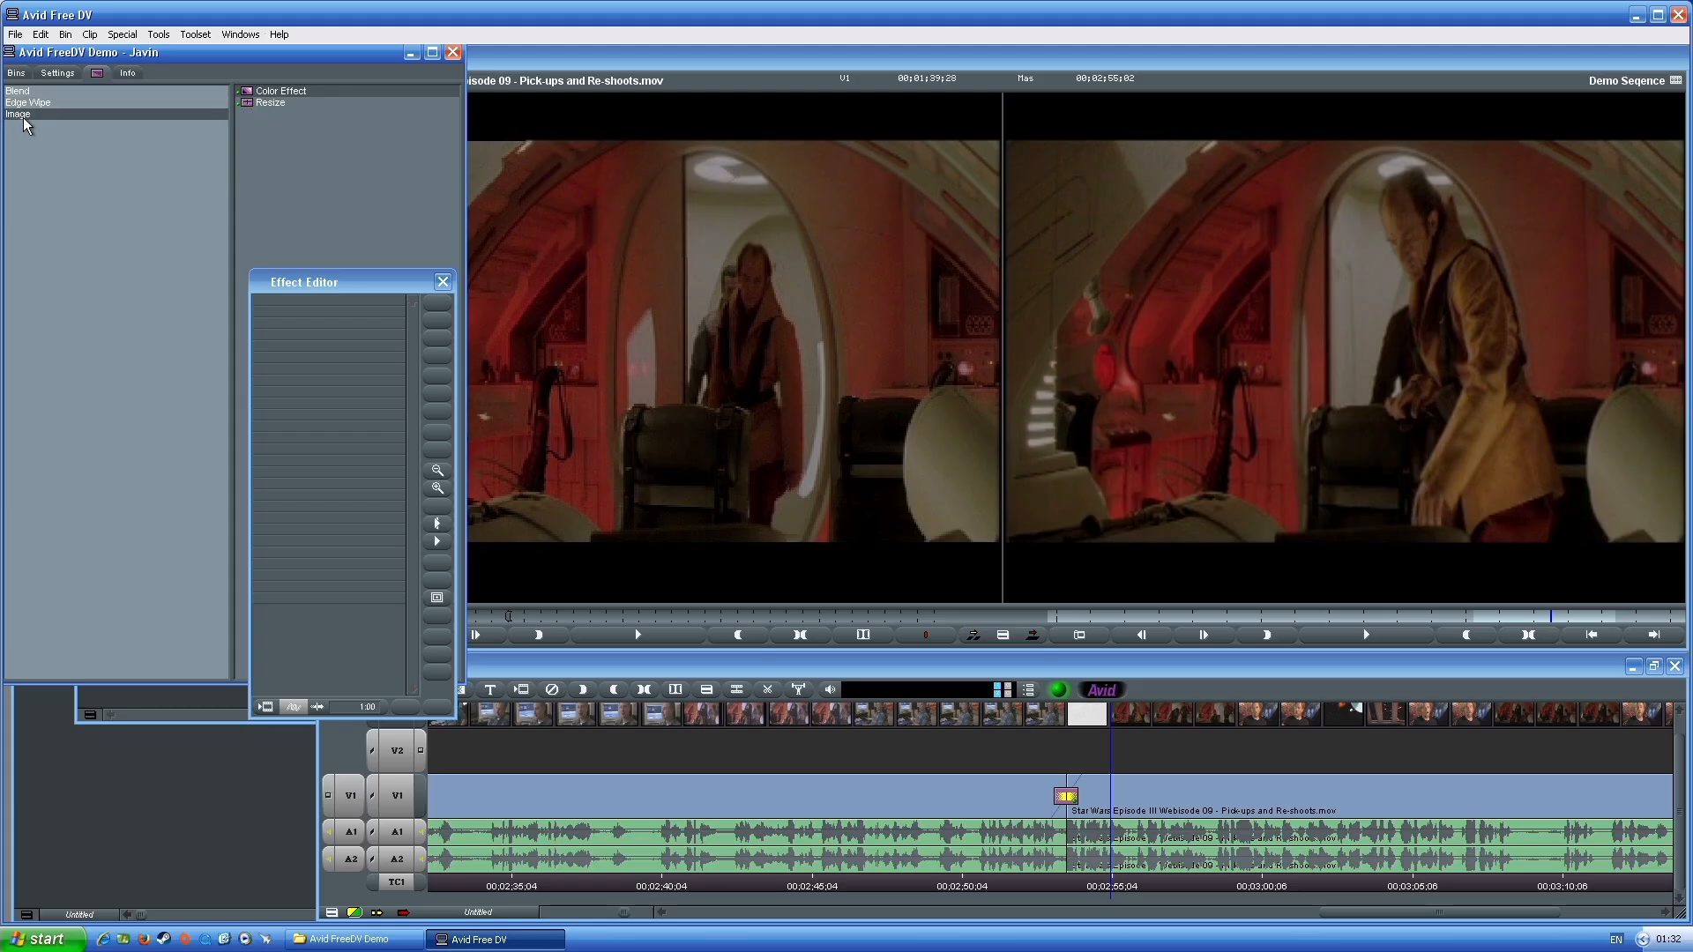
pyautogui.click(1063, 802)
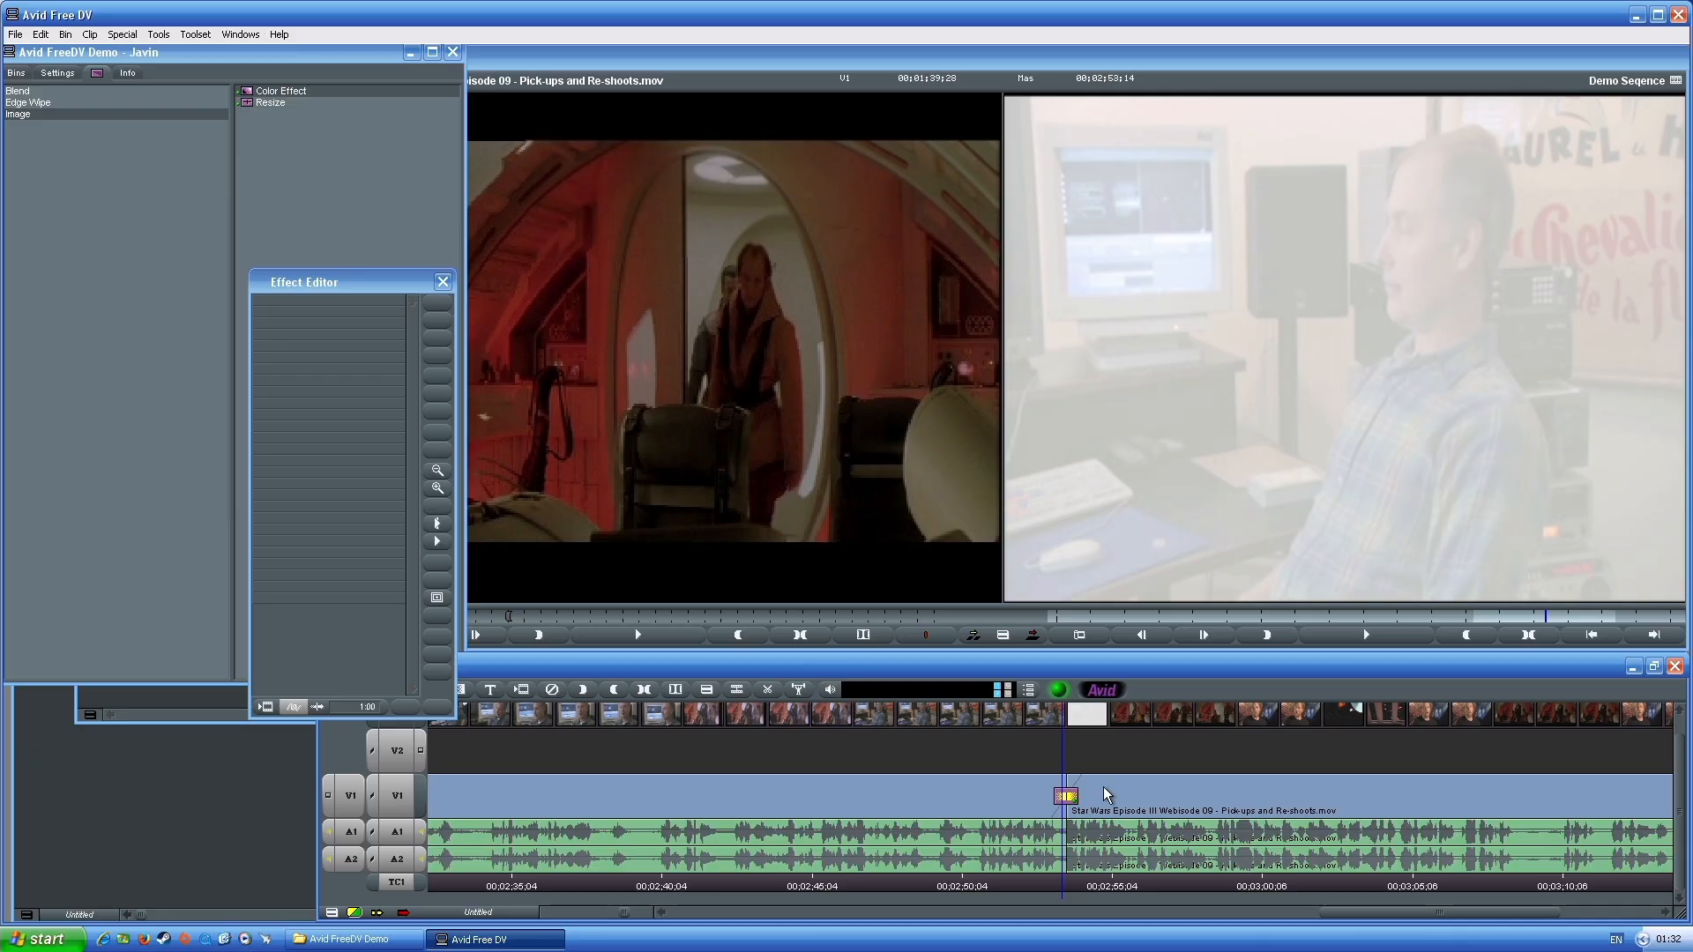
pyautogui.click(1067, 805)
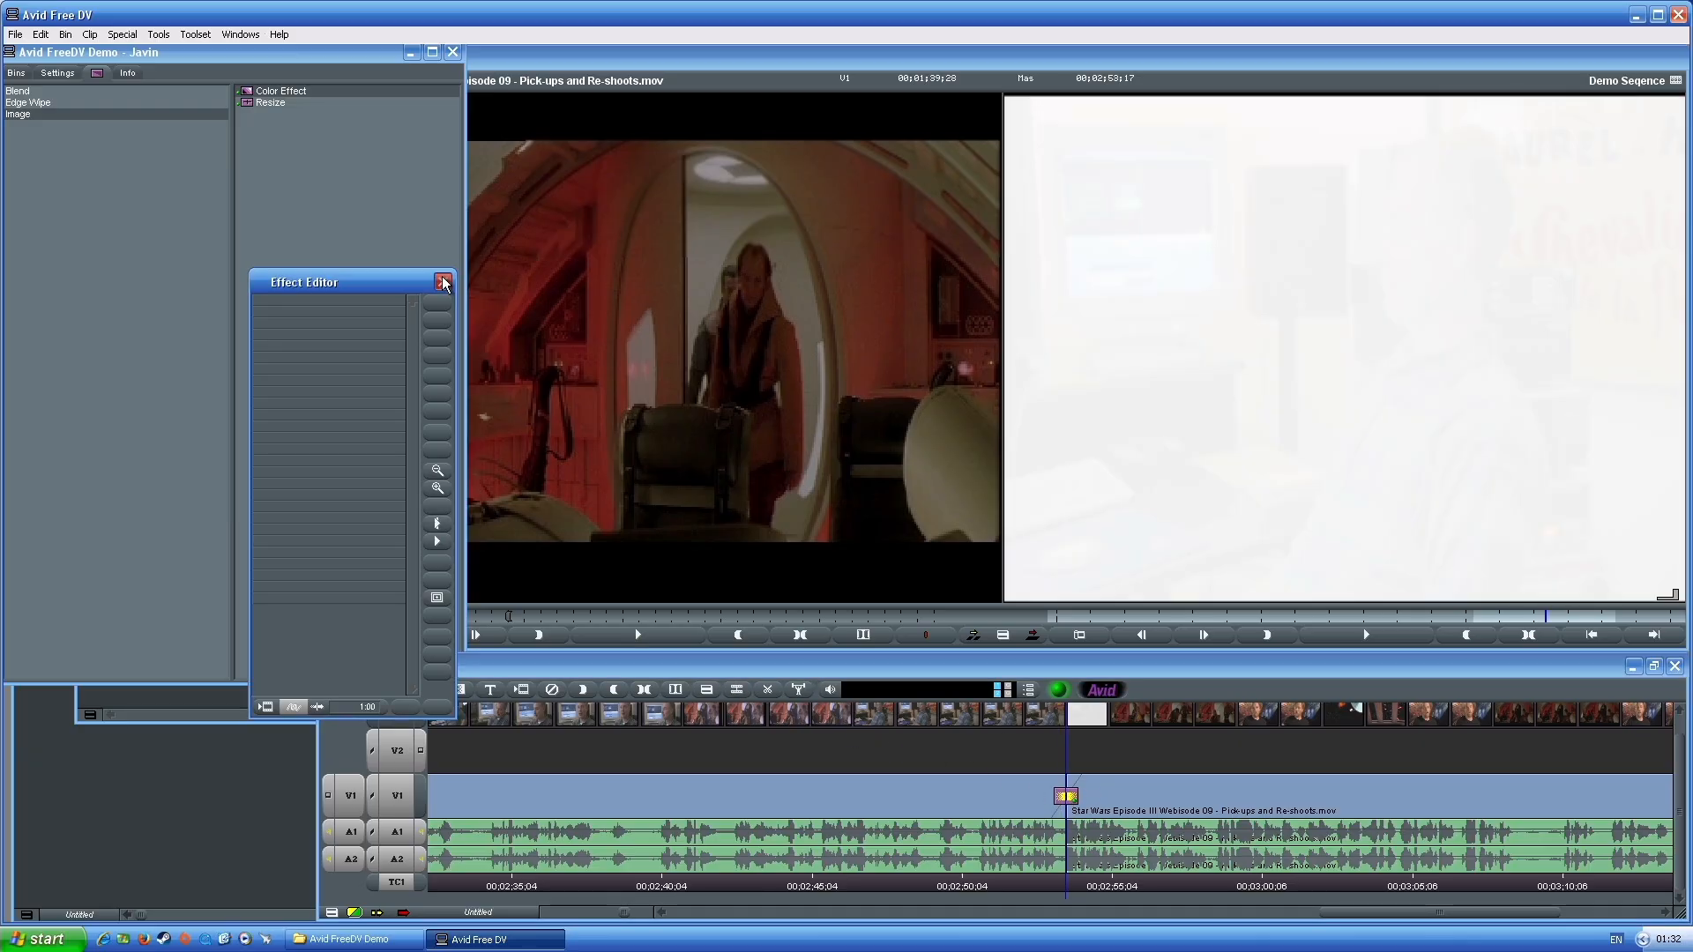
pyautogui.click(444, 283)
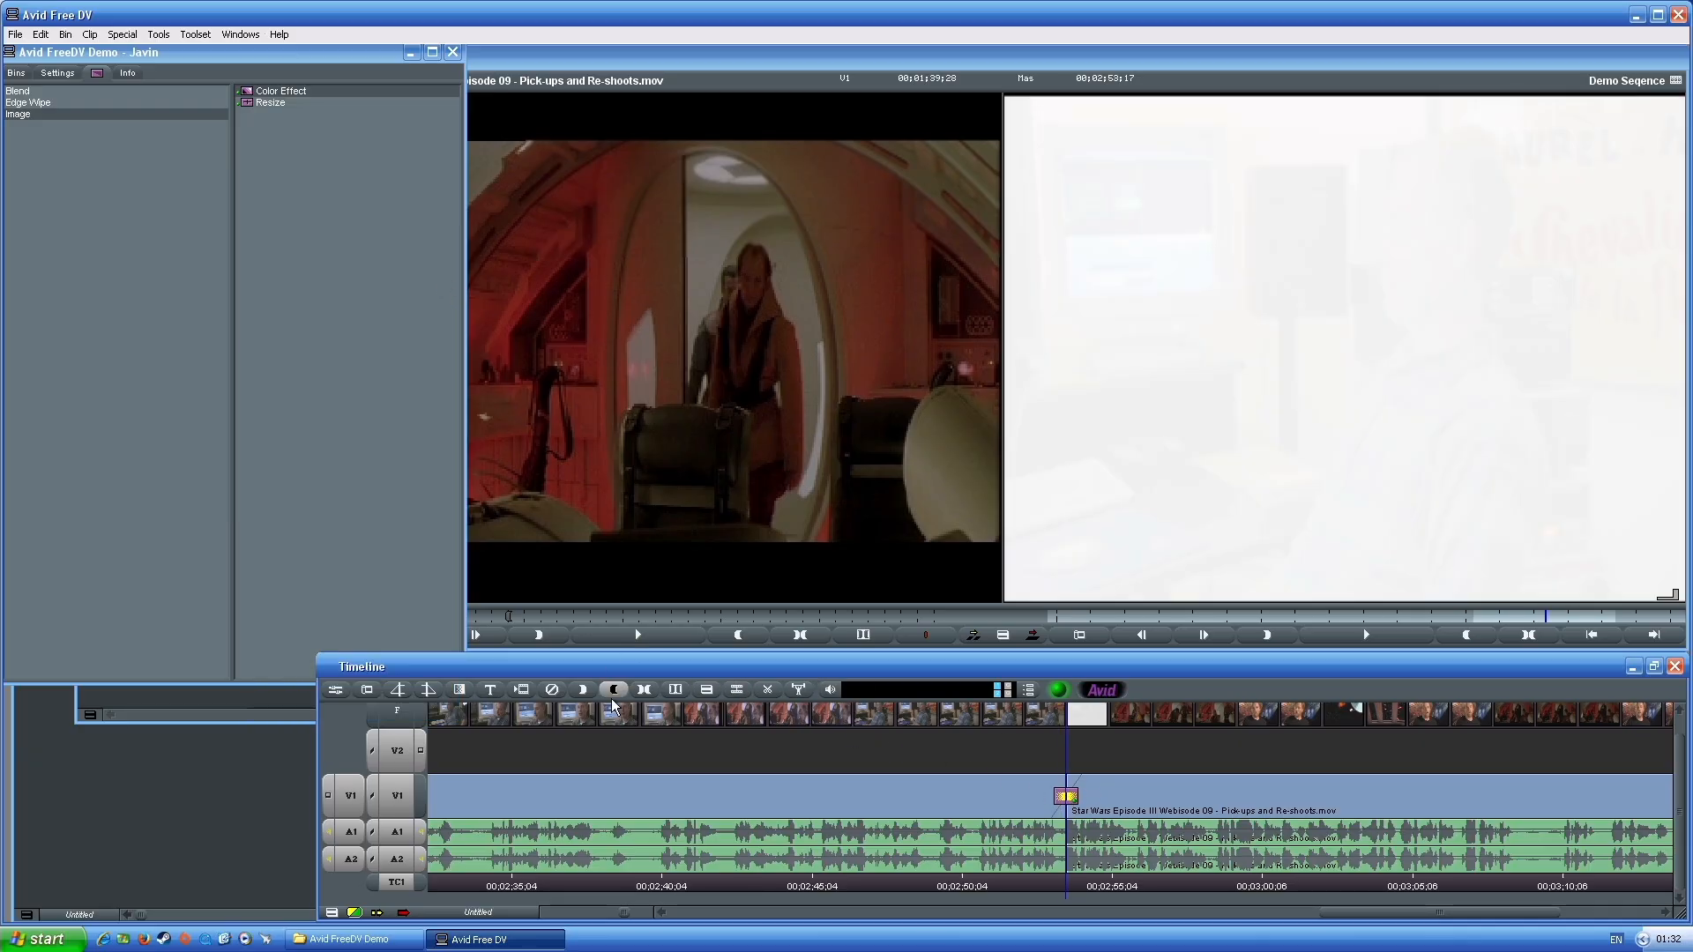
pyautogui.click(550, 691)
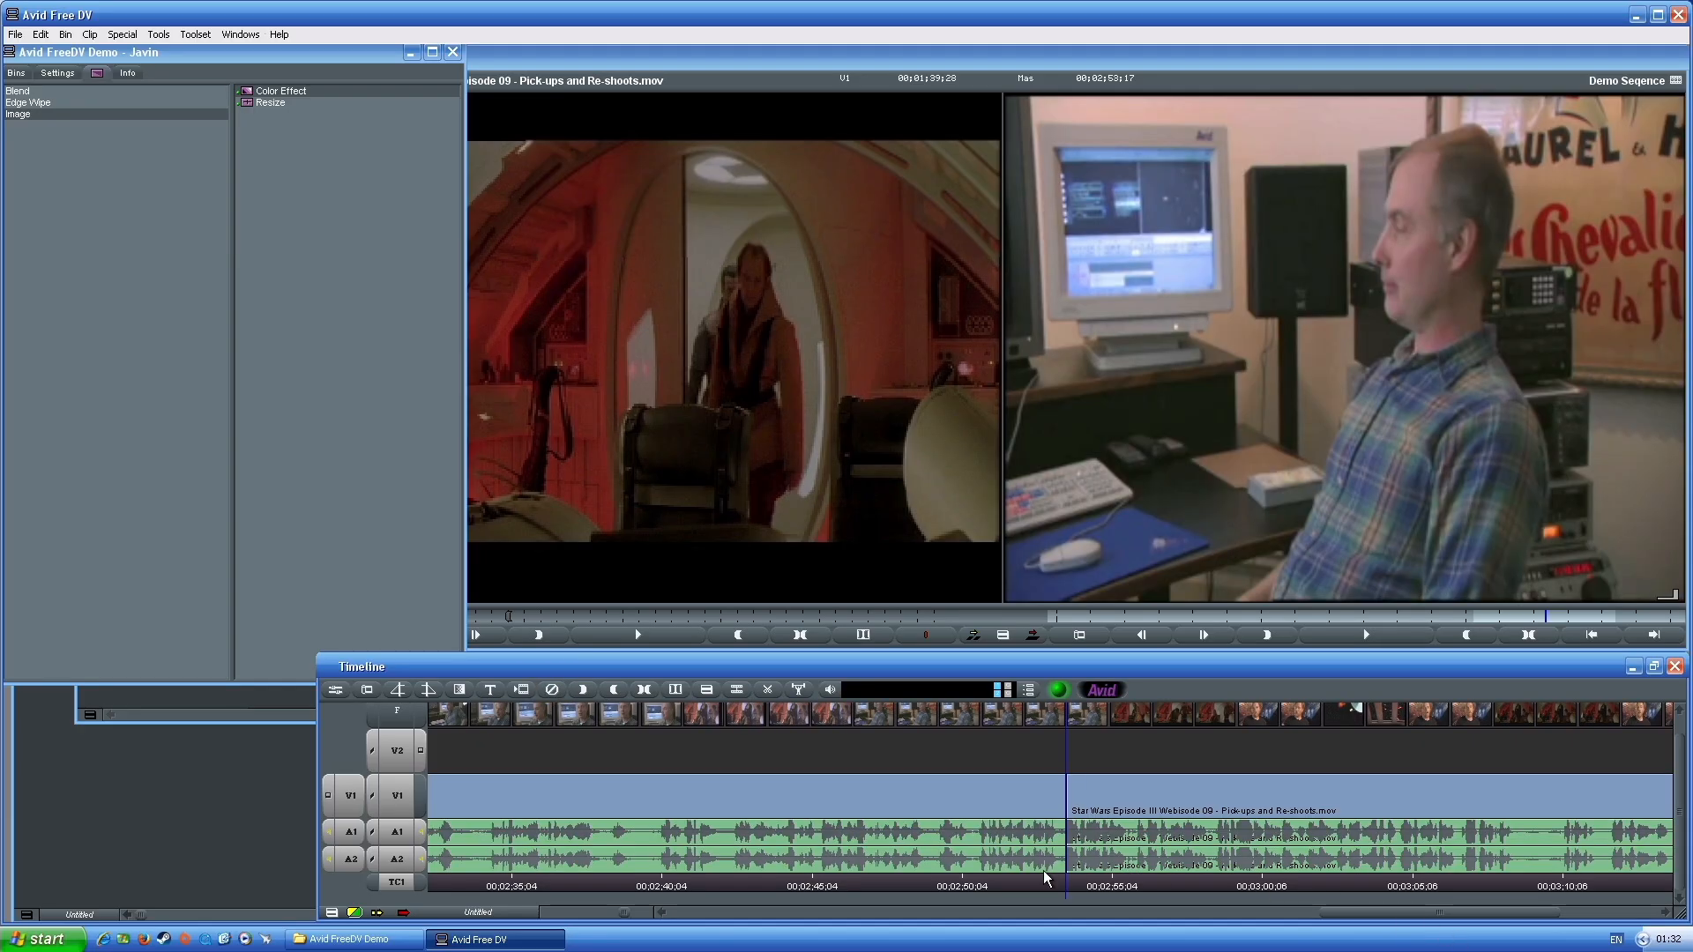
# Apply the Resize effect to the Star Wars Episode III Webisode 09 clip on V1 and park the playhead within that clip
pyautogui.moveTo(1044, 879); pyautogui.dragTo(1060, 873)
pyautogui.press('Down')
pyautogui.press('Down')
pyautogui.press('Down')
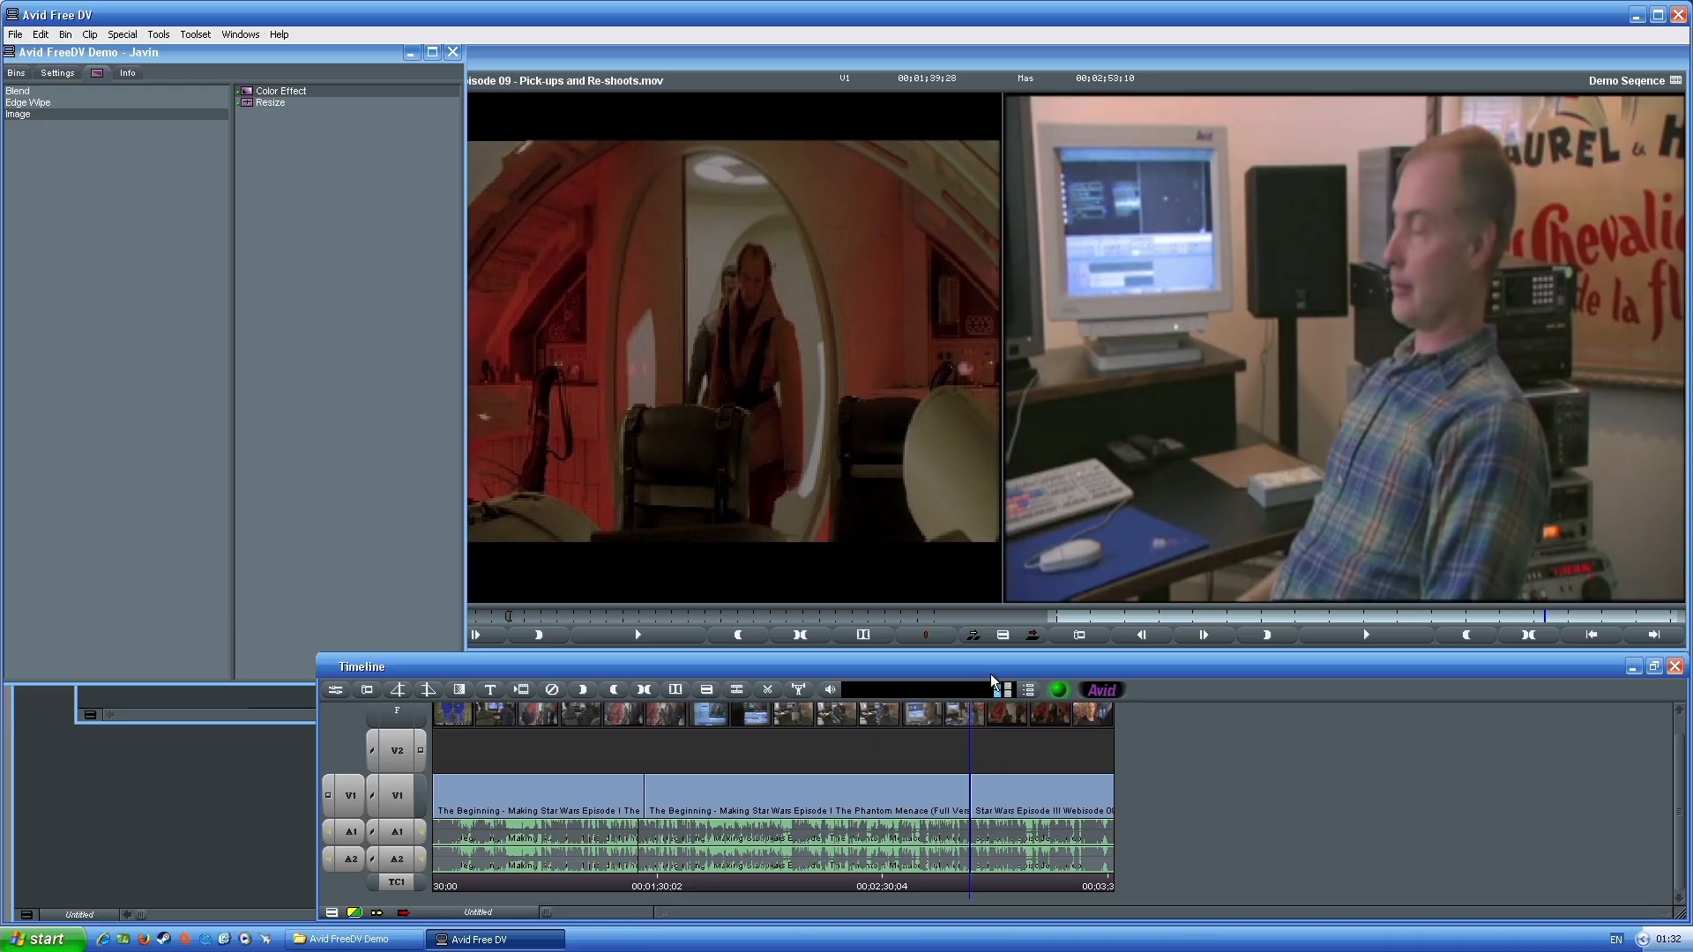
pyautogui.click(986, 886)
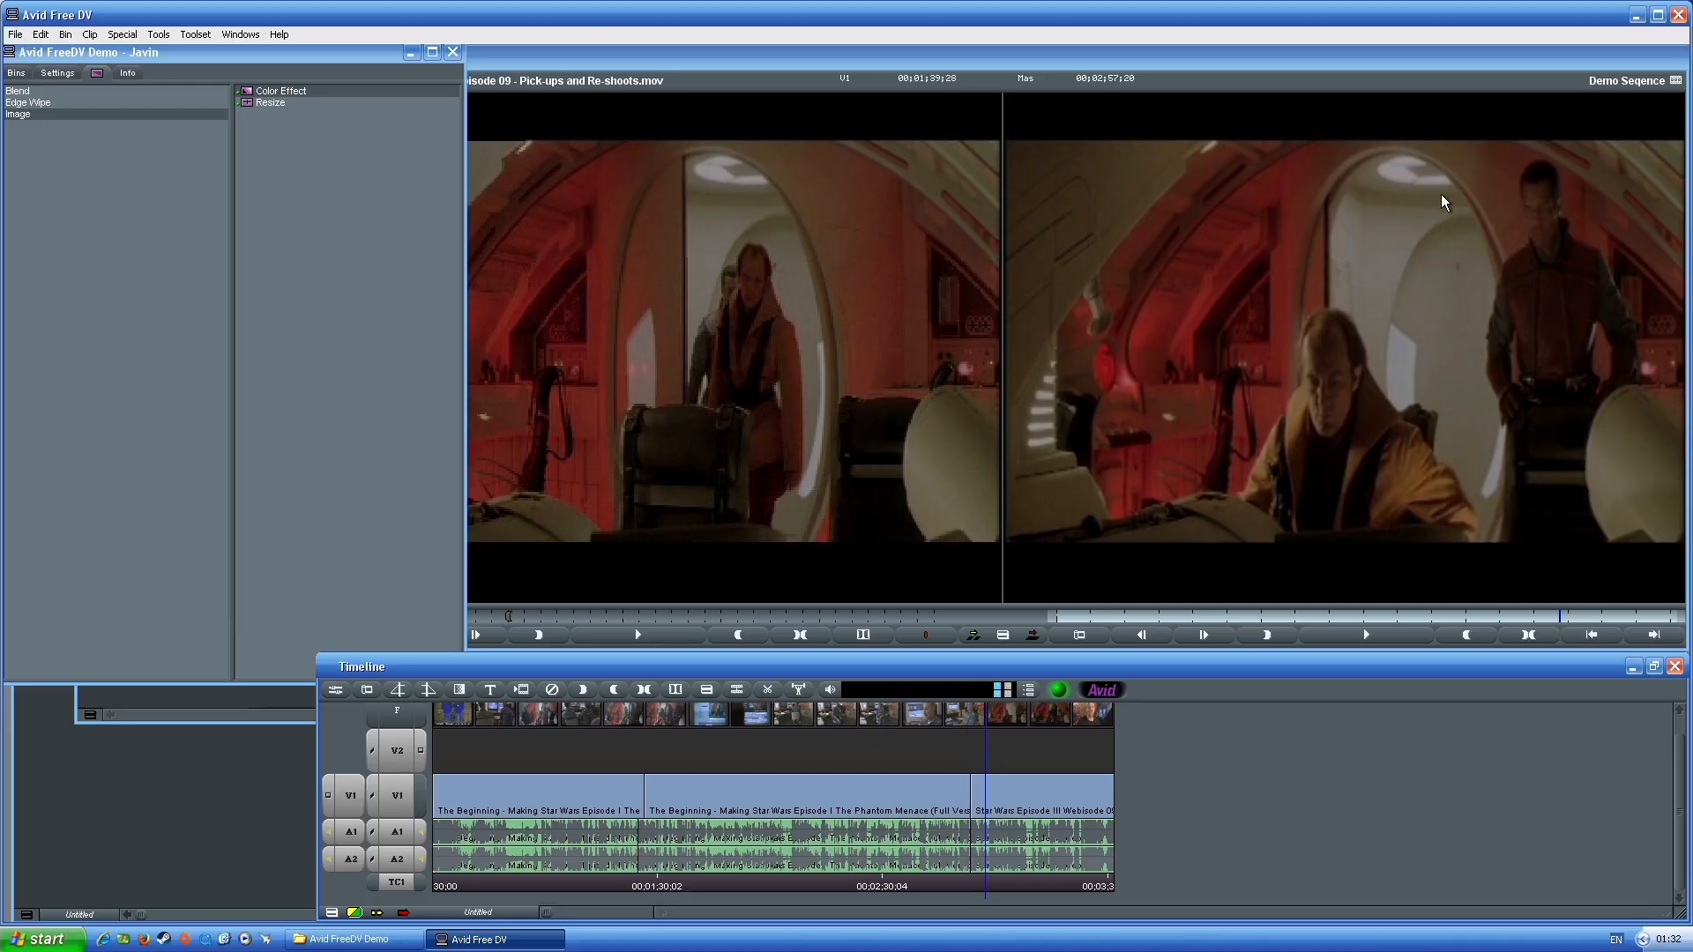
pyautogui.click(1310, 409)
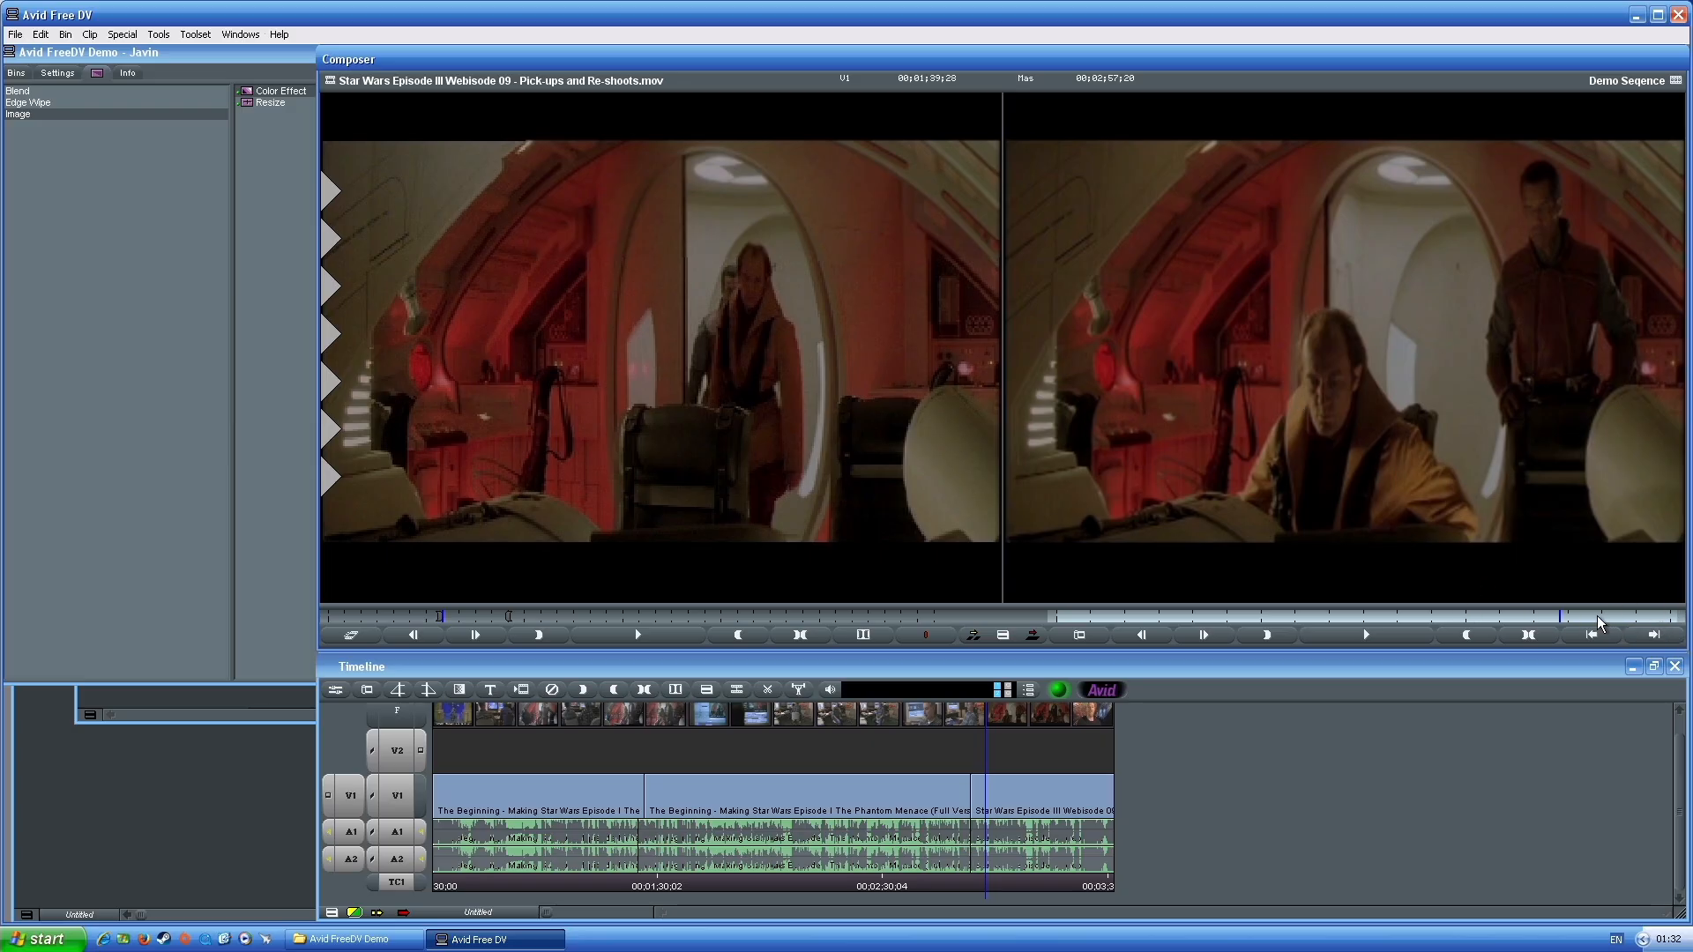
pyautogui.click(193, 299)
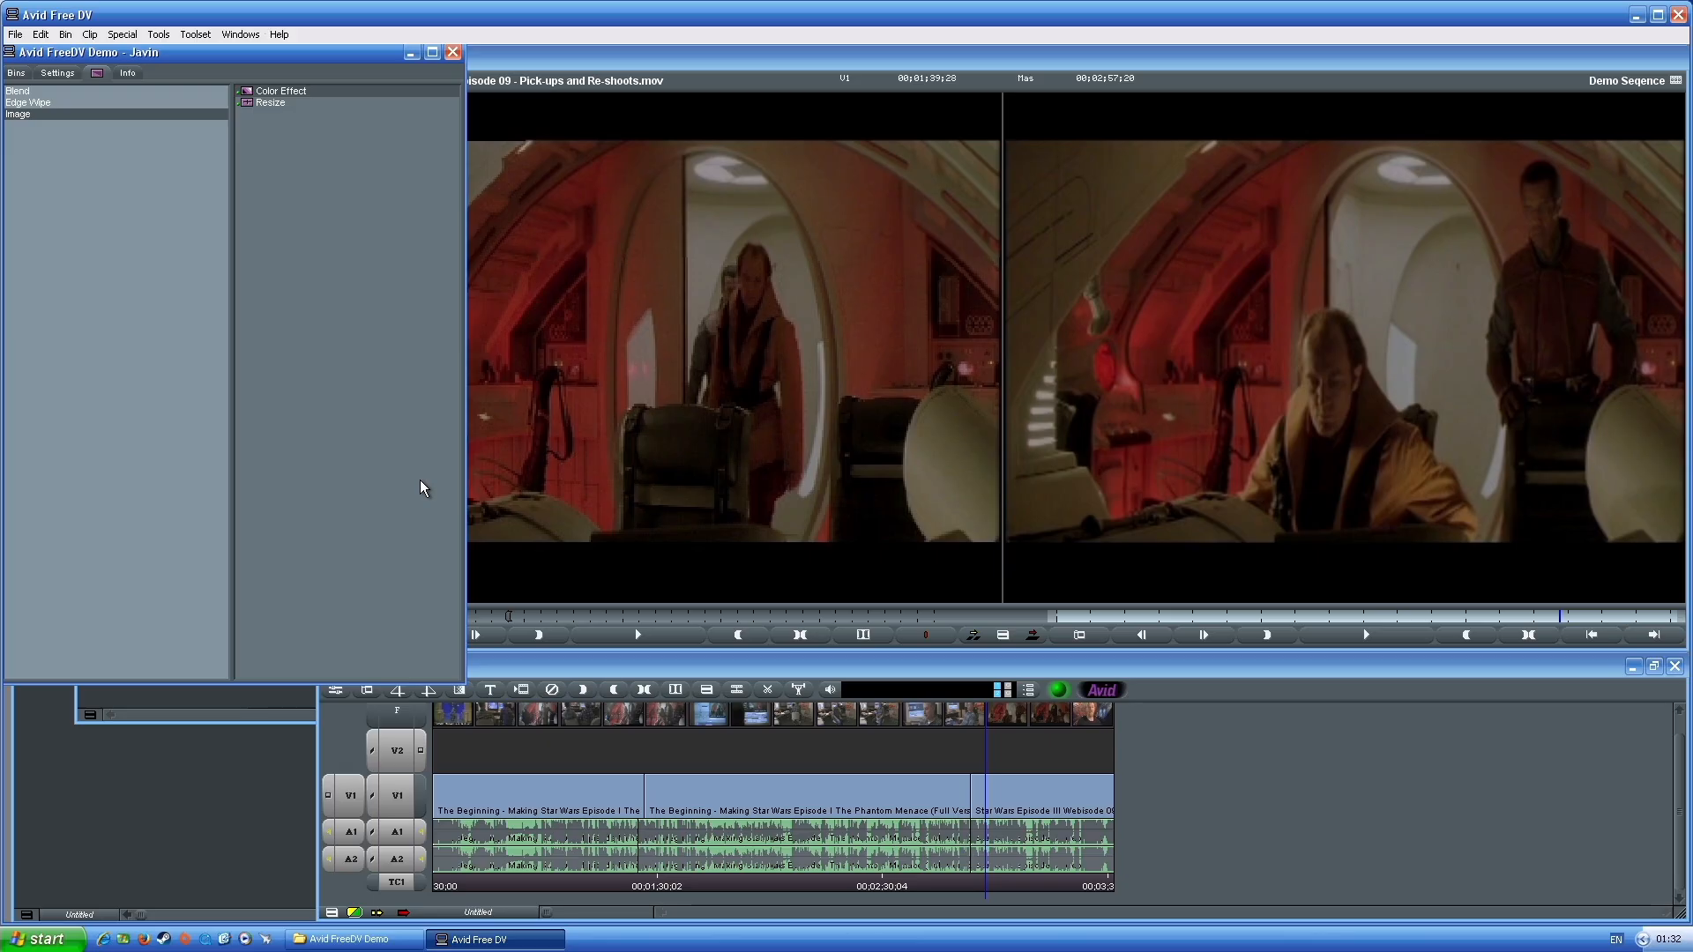
pyautogui.click(252, 102)
pyautogui.click(58, 74)
pyautogui.click(94, 72)
pyautogui.moveTo(257, 100); pyautogui.dragTo(1033, 799)
pyautogui.click(1032, 801)
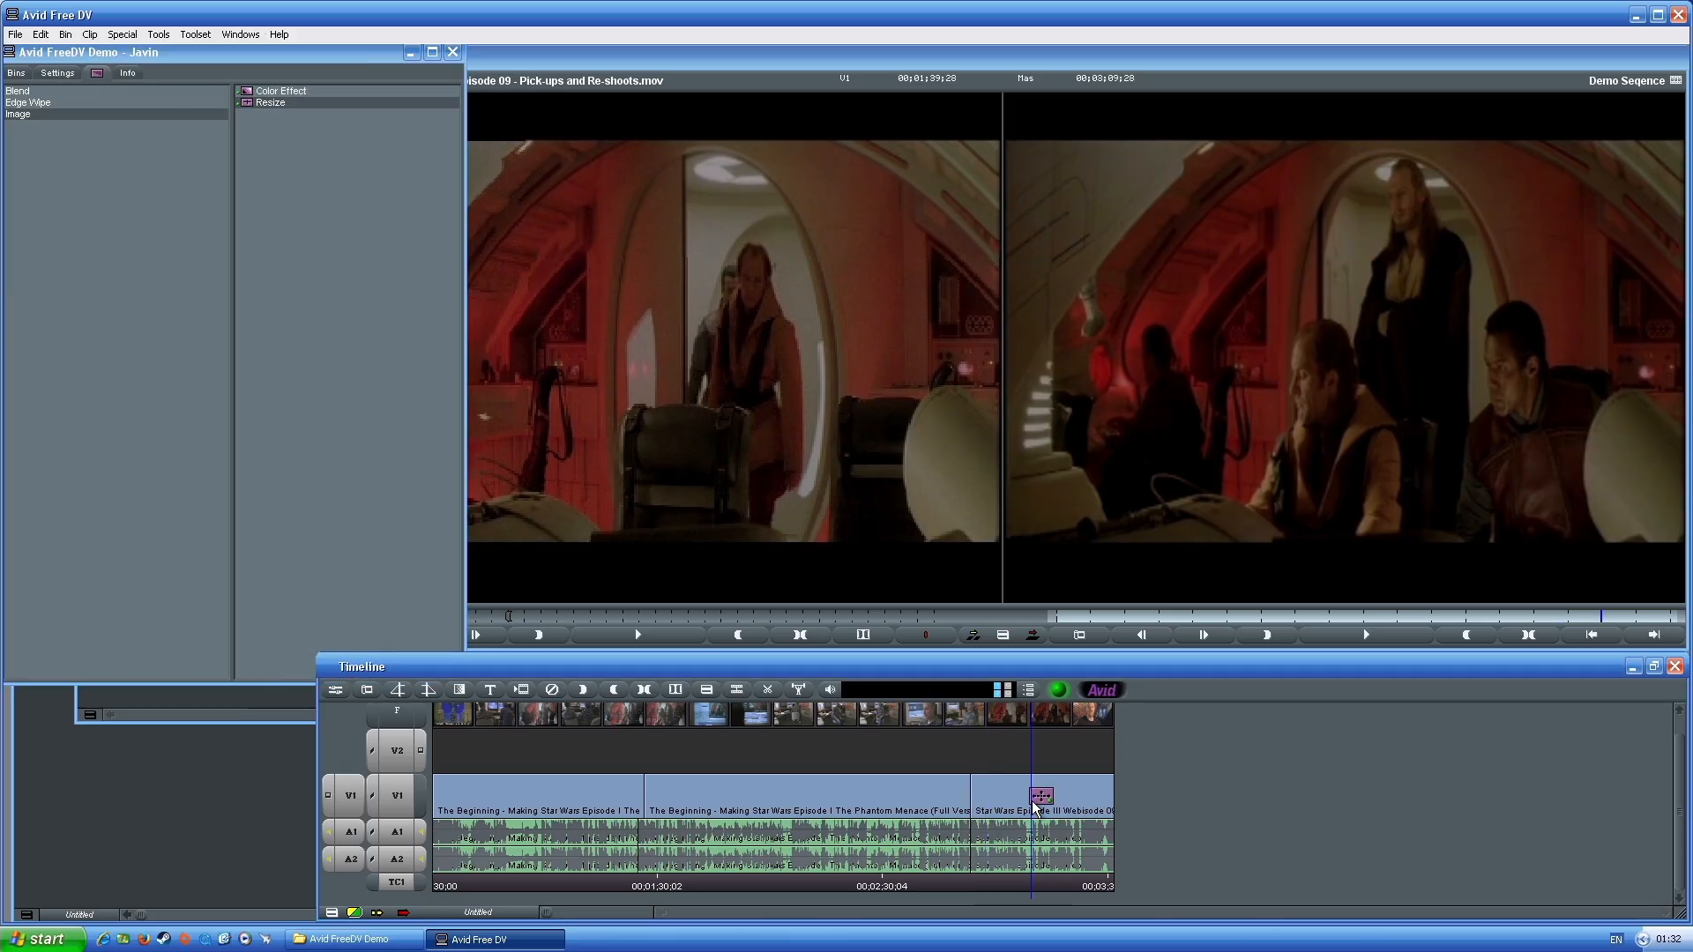
# Open the clip's Resize effect for editing and reduce the record monitor's picture view to 75%
pyautogui.hotkey('ctrl', ']')
pyautogui.click(1167, 404)
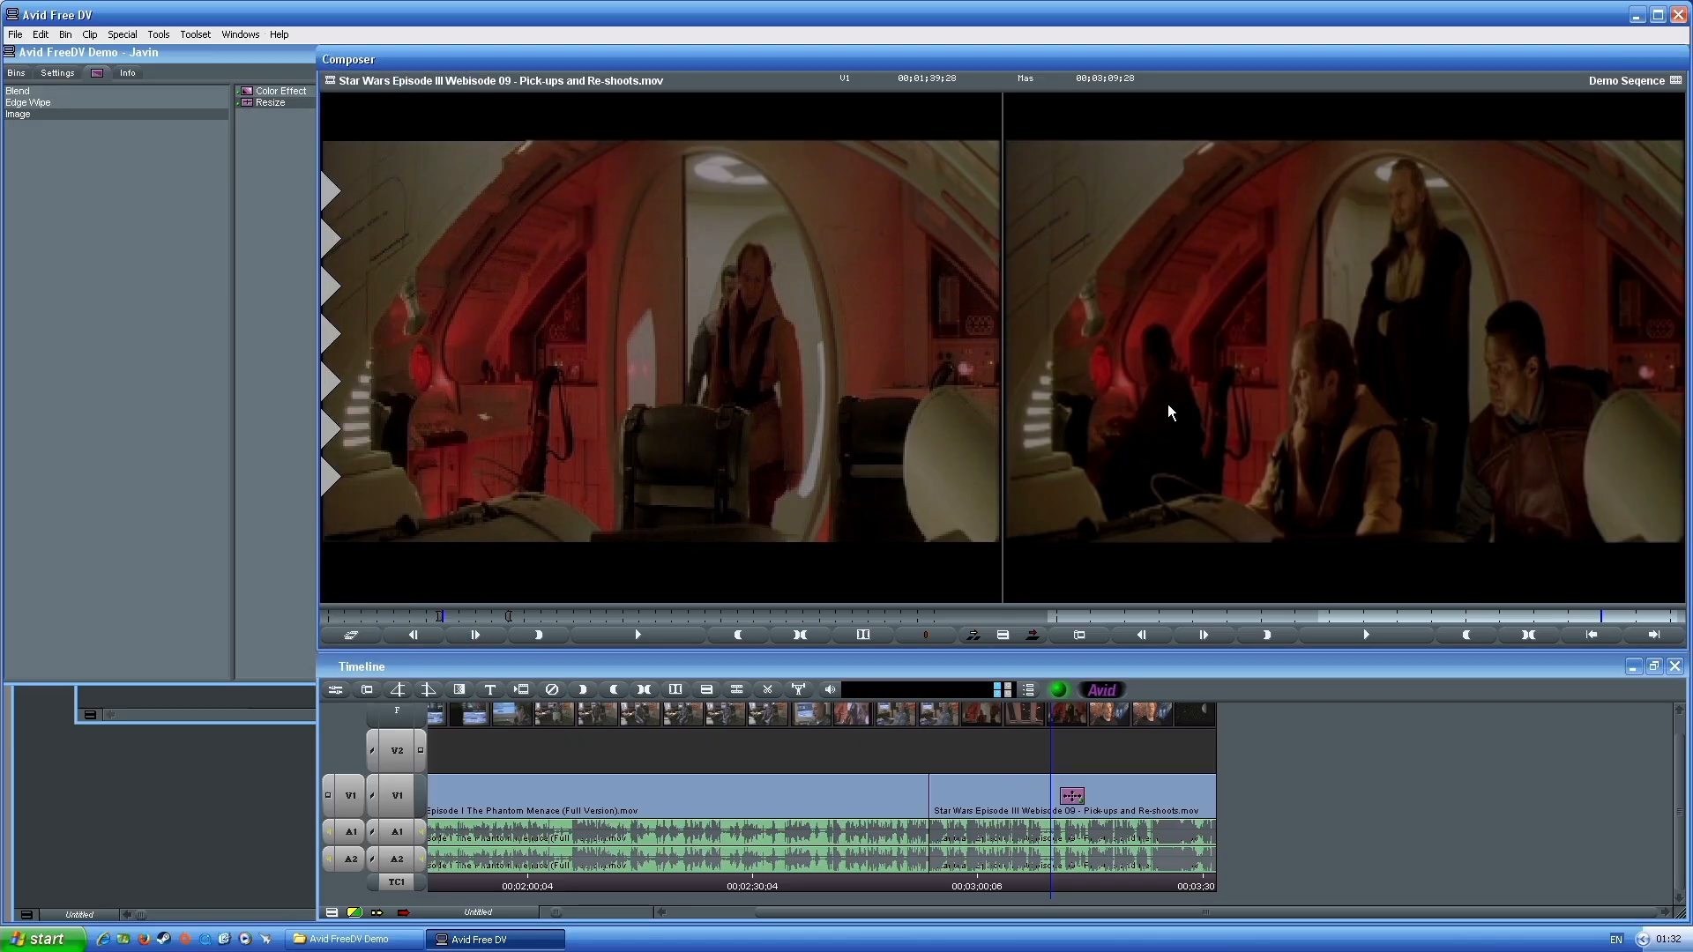
pyautogui.click(336, 691)
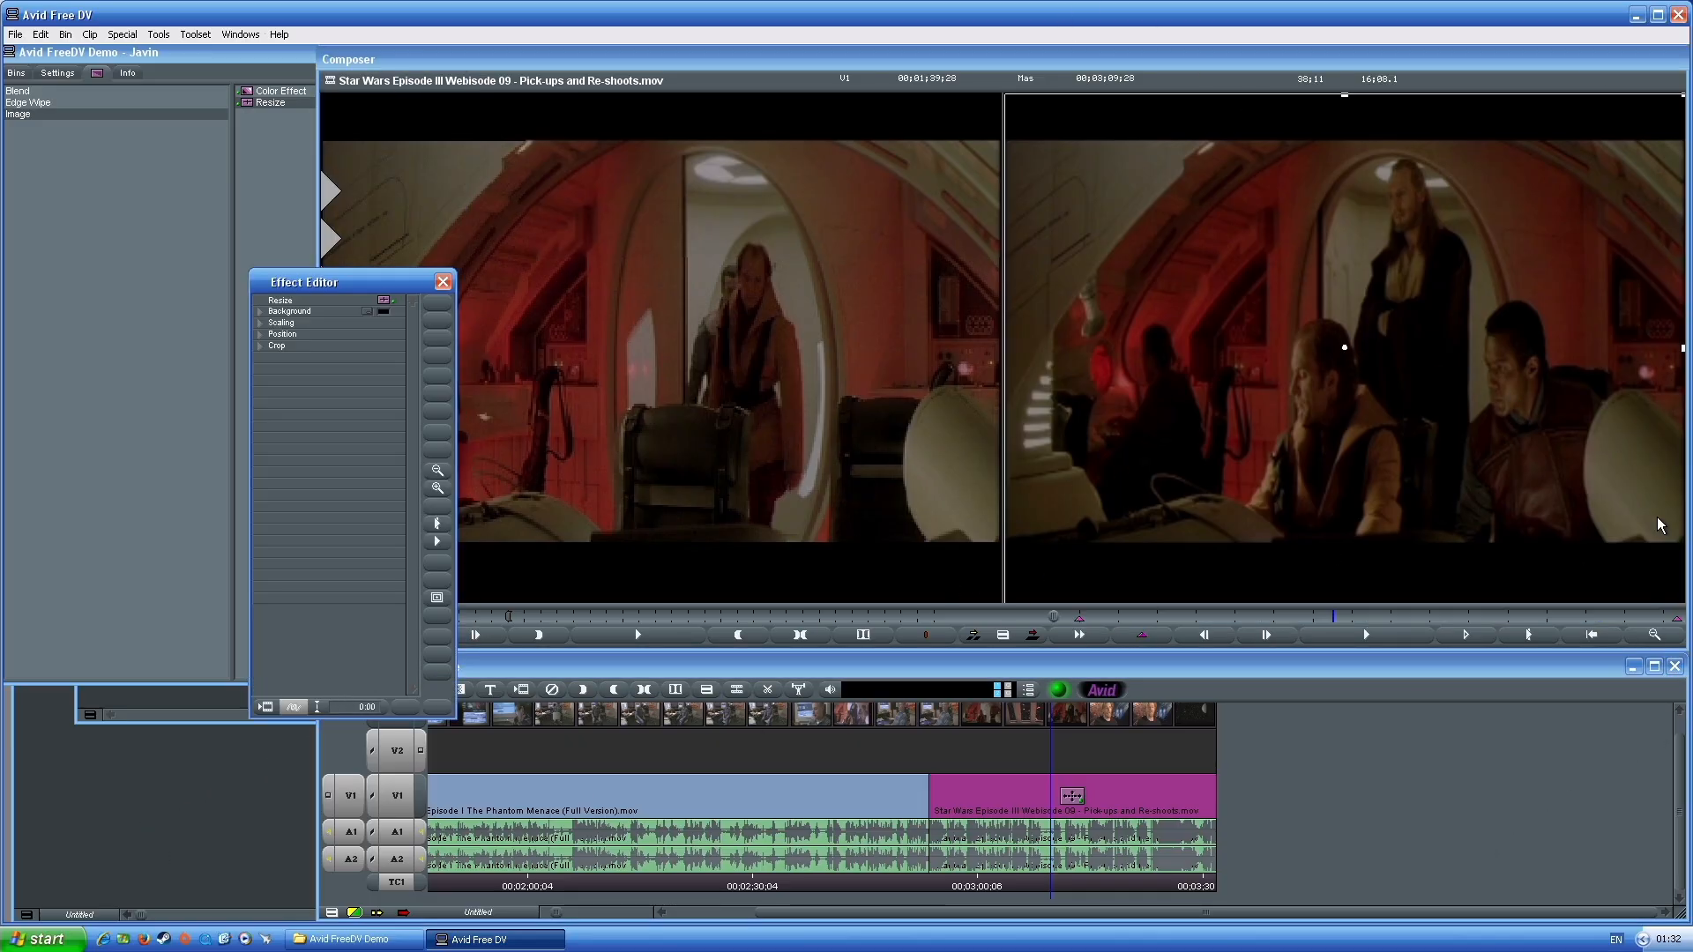
pyautogui.click(1310, 55)
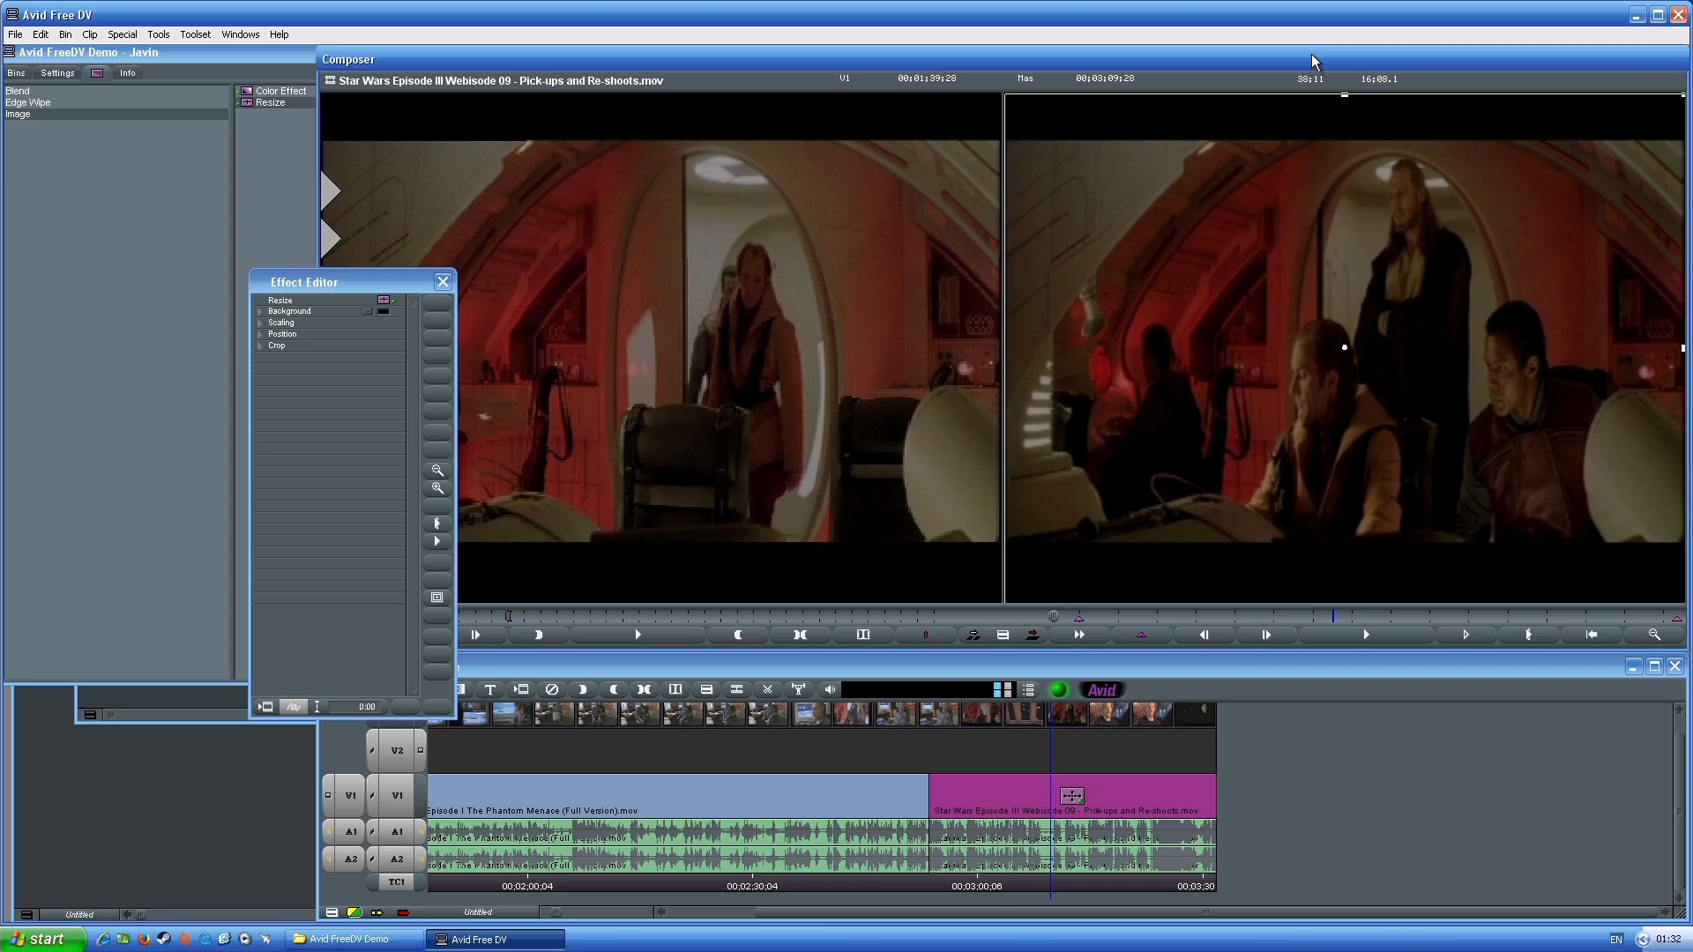
pyautogui.hotkey('ctrl', 'k')
pyautogui.hotkey('ctrl', 'l')
pyautogui.hotkey('ctrl', 'l')
pyautogui.hotkey('ctrl', 'k')
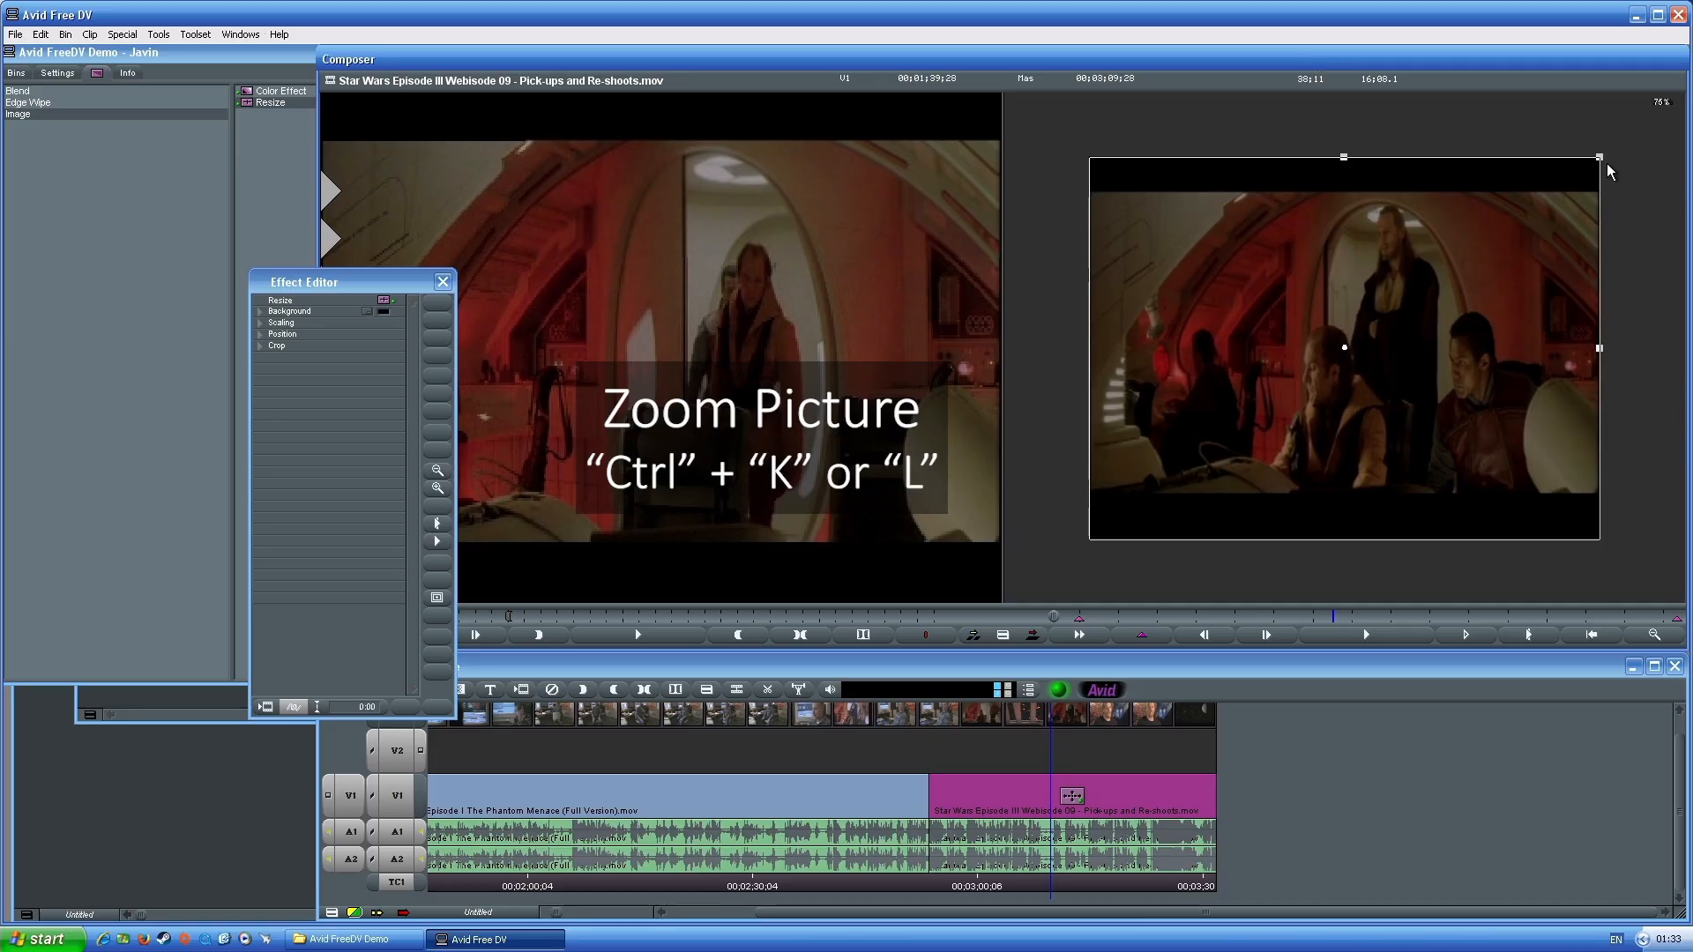
# Try enlarging and shifting the Resize frame beyond the picture edges, and undo these changes
pyautogui.moveTo(1599, 168); pyautogui.dragTo(1664, 119)
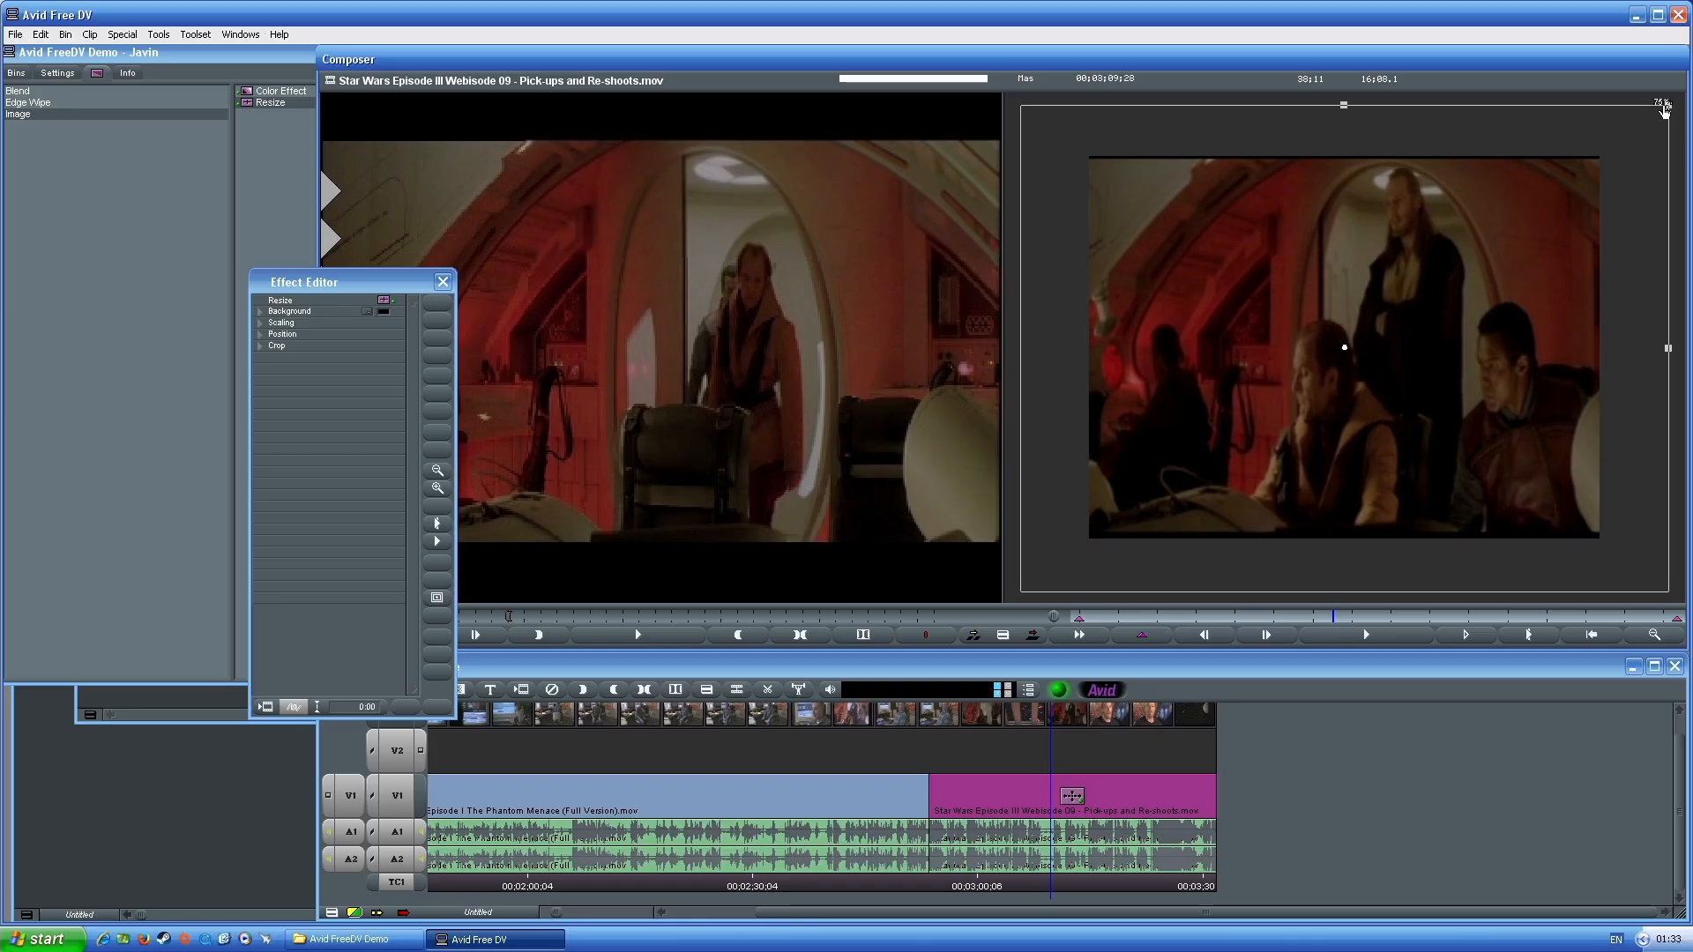
pyautogui.moveTo(1622, 219); pyautogui.dragTo(1631, 188)
pyautogui.hotkey('ctrl', 'z')
pyautogui.hotkey('ctrl', 'z')
pyautogui.hotkey('ctrl', 'z')
pyautogui.hotkey('ctrl', 'z')
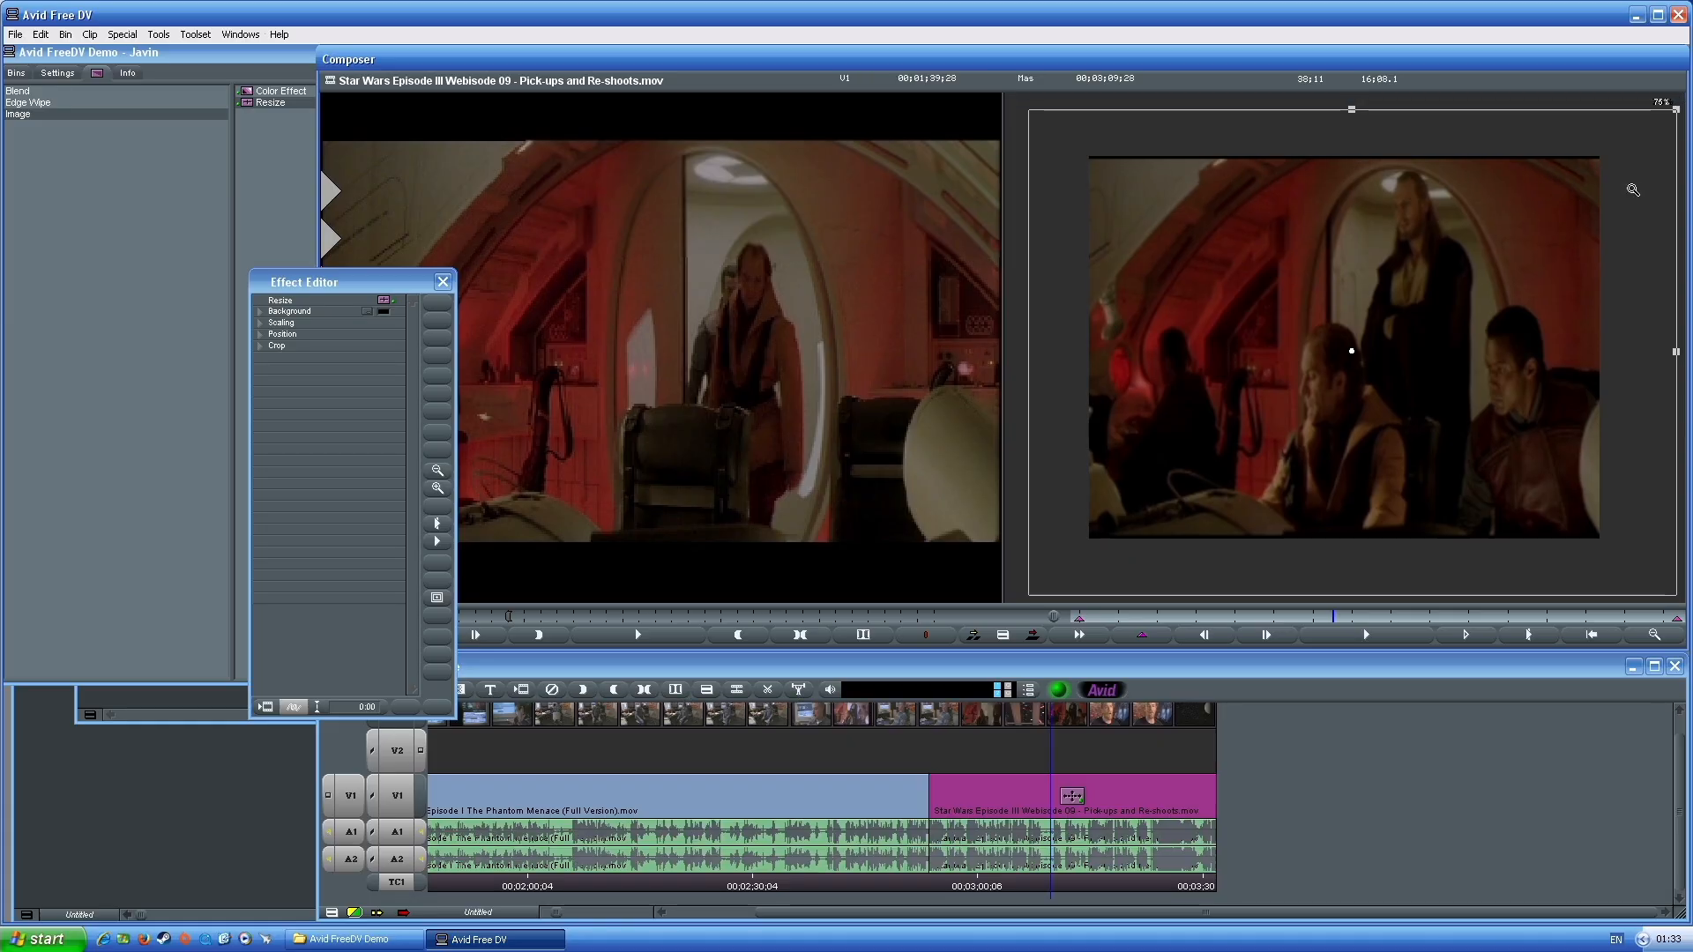
pyautogui.hotkey('ctrl', 'z')
pyautogui.hotkey('ctrl', 'z')
pyautogui.hotkey('ctrl', 'z')
pyautogui.hotkey('ctrl', 'z')
pyautogui.hotkey('ctrl', 'z')
pyautogui.hotkey('ctrl', 'z')
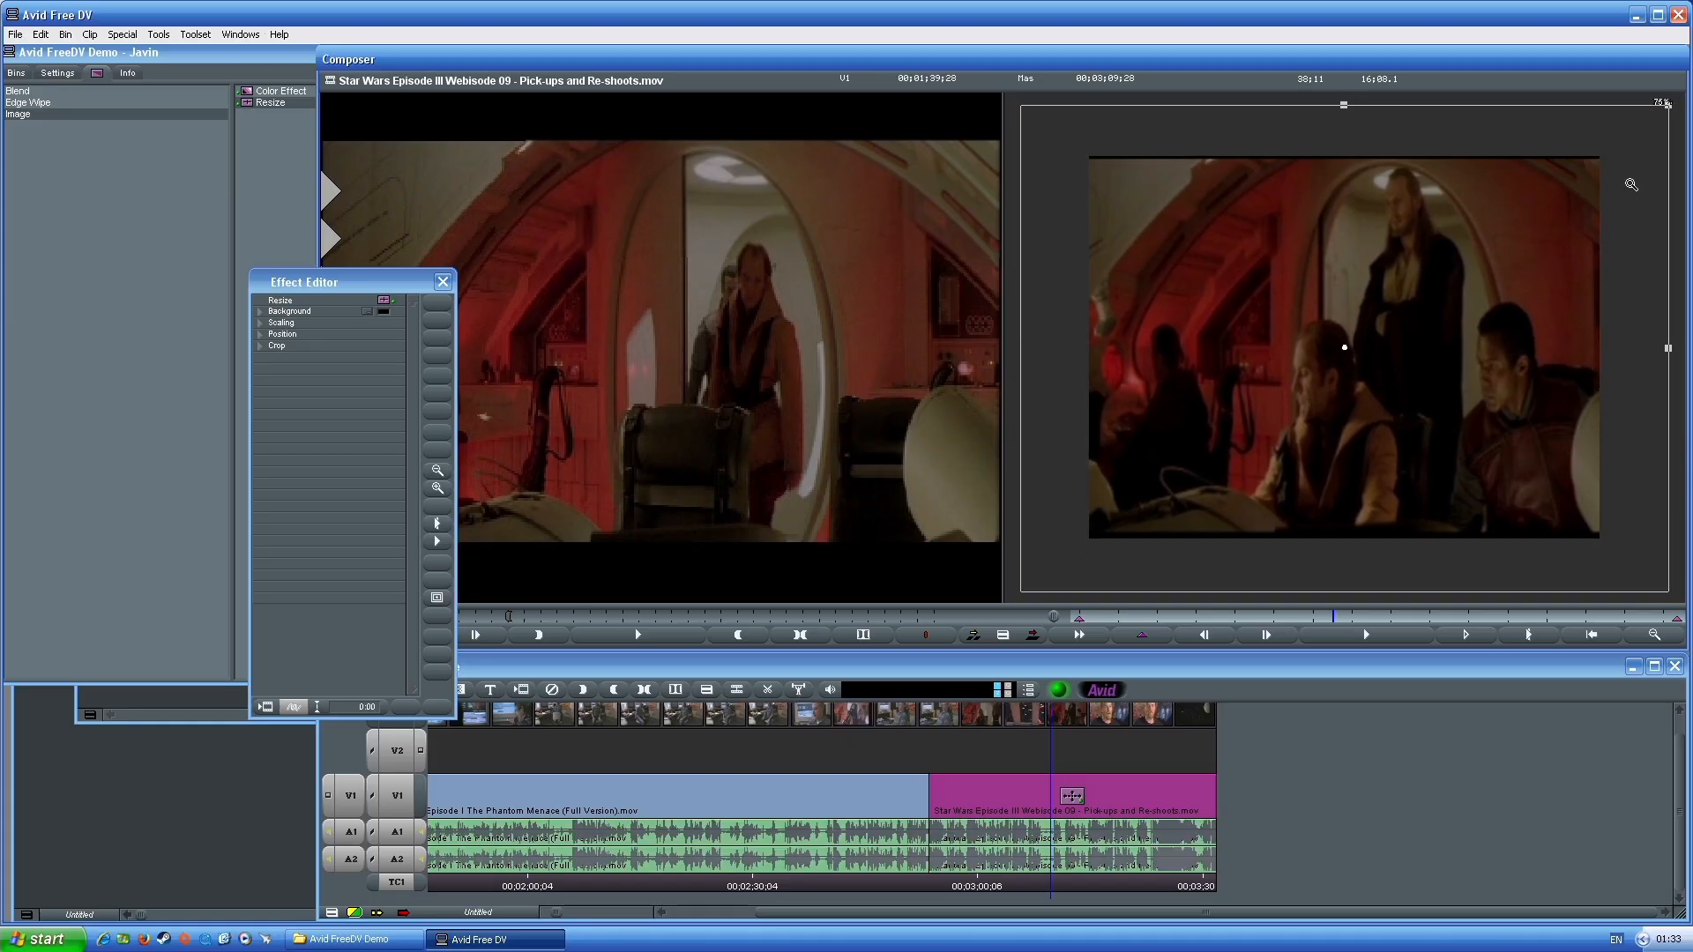
pyautogui.hotkey('ctrl', 'z')
pyautogui.hotkey('ctrl', 'z')
pyautogui.hotkey('ctrl', 'z')
pyautogui.hotkey('ctrl', 'z')
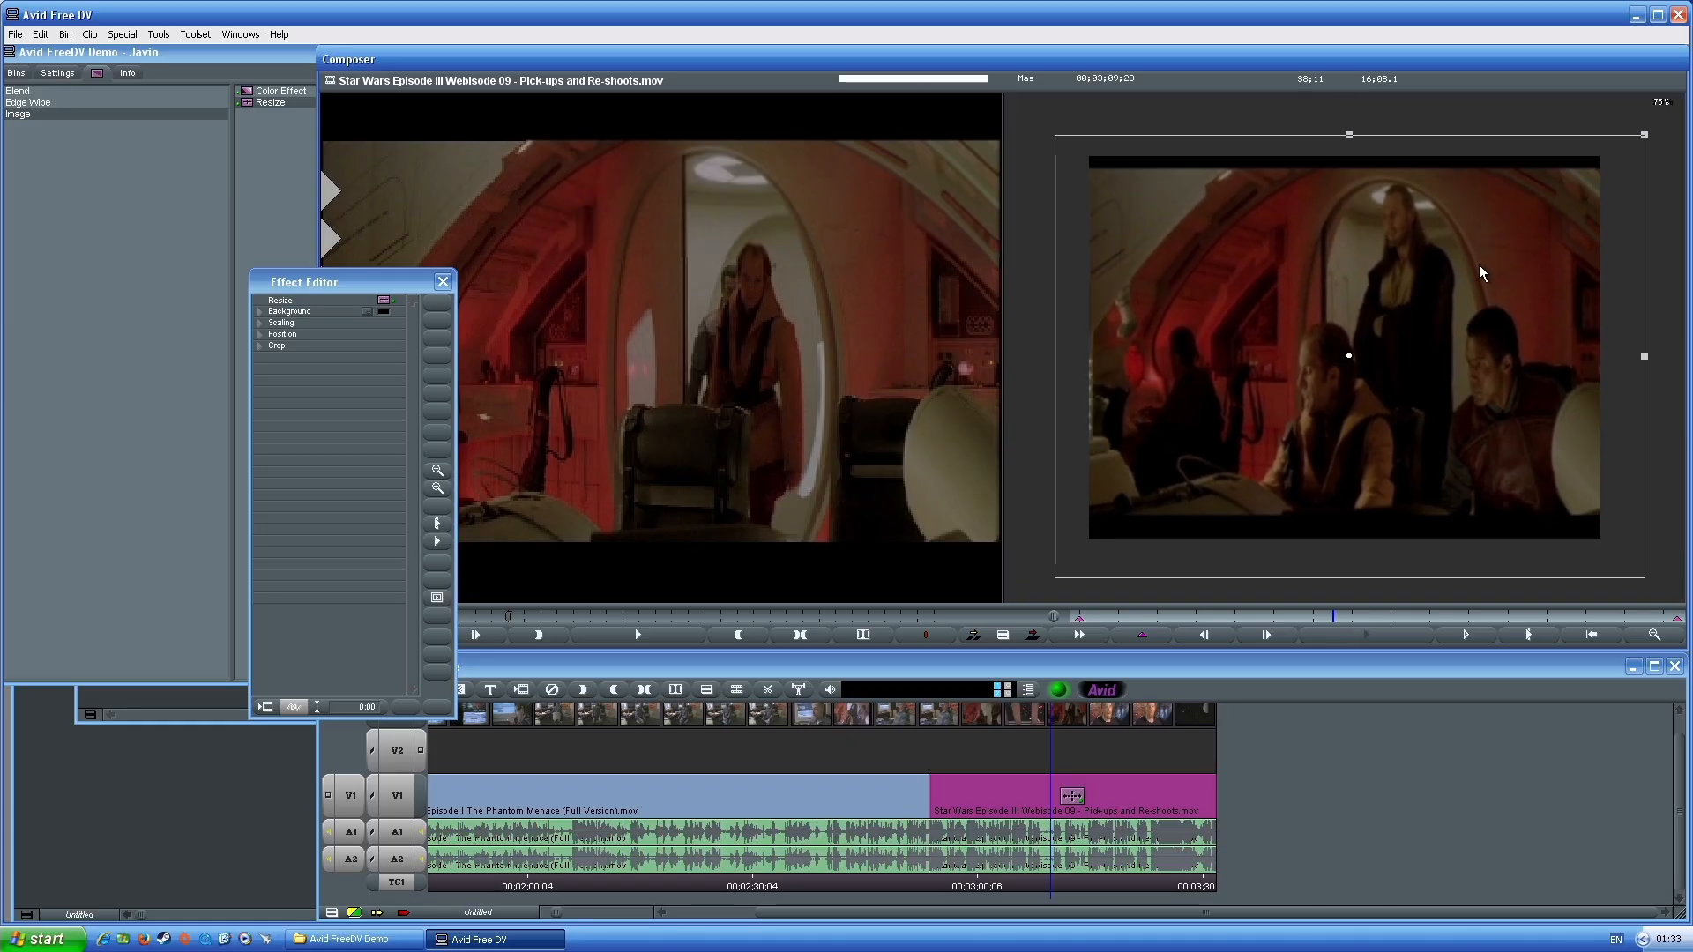
# Enlarge the Webisode 09 clip's picture past the frame edges and shift it slightly right and down
pyautogui.moveTo(1644, 134)
pyautogui.mouseDown()
pyautogui.moveTo(1600, 157)
pyautogui.moveTo(1663, 124)
pyautogui.moveTo(1639, 149)
pyautogui.mouseUp()
pyautogui.moveTo(1572, 406); pyautogui.dragTo(1575, 406)
pyautogui.moveTo(1611, 186); pyautogui.dragTo(1611, 194)
pyautogui.moveTo(1663, 119); pyautogui.dragTo(1670, 119)
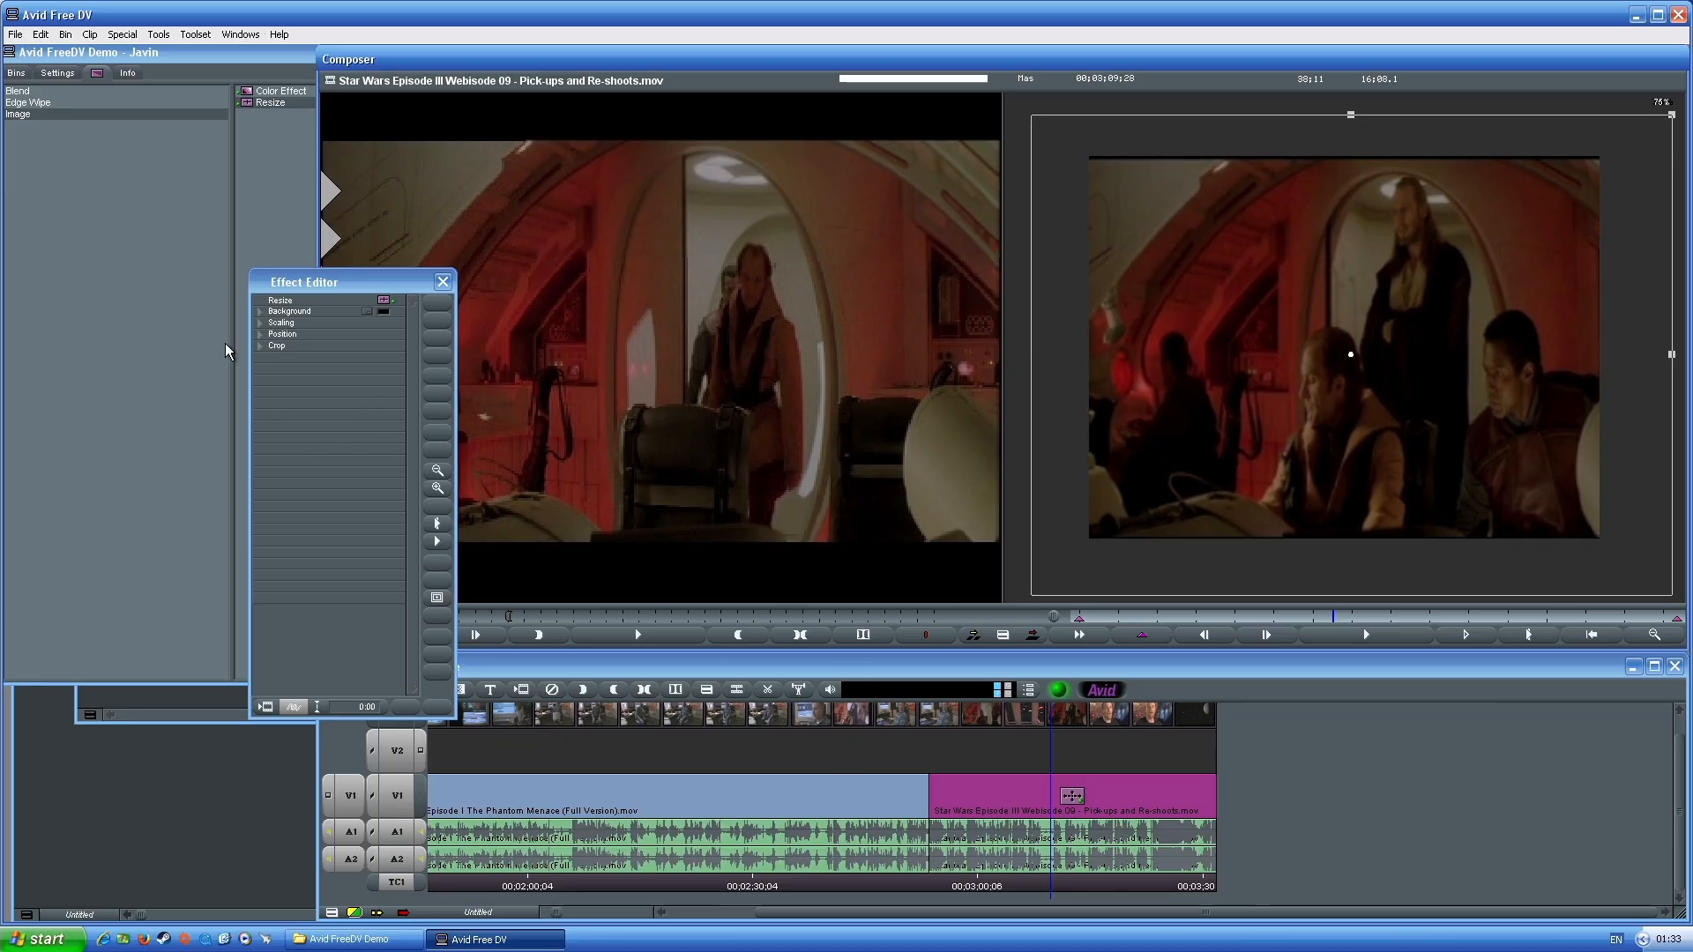
# Try cropping the resized picture's right side to -461, and undo the crop
pyautogui.click(260, 346)
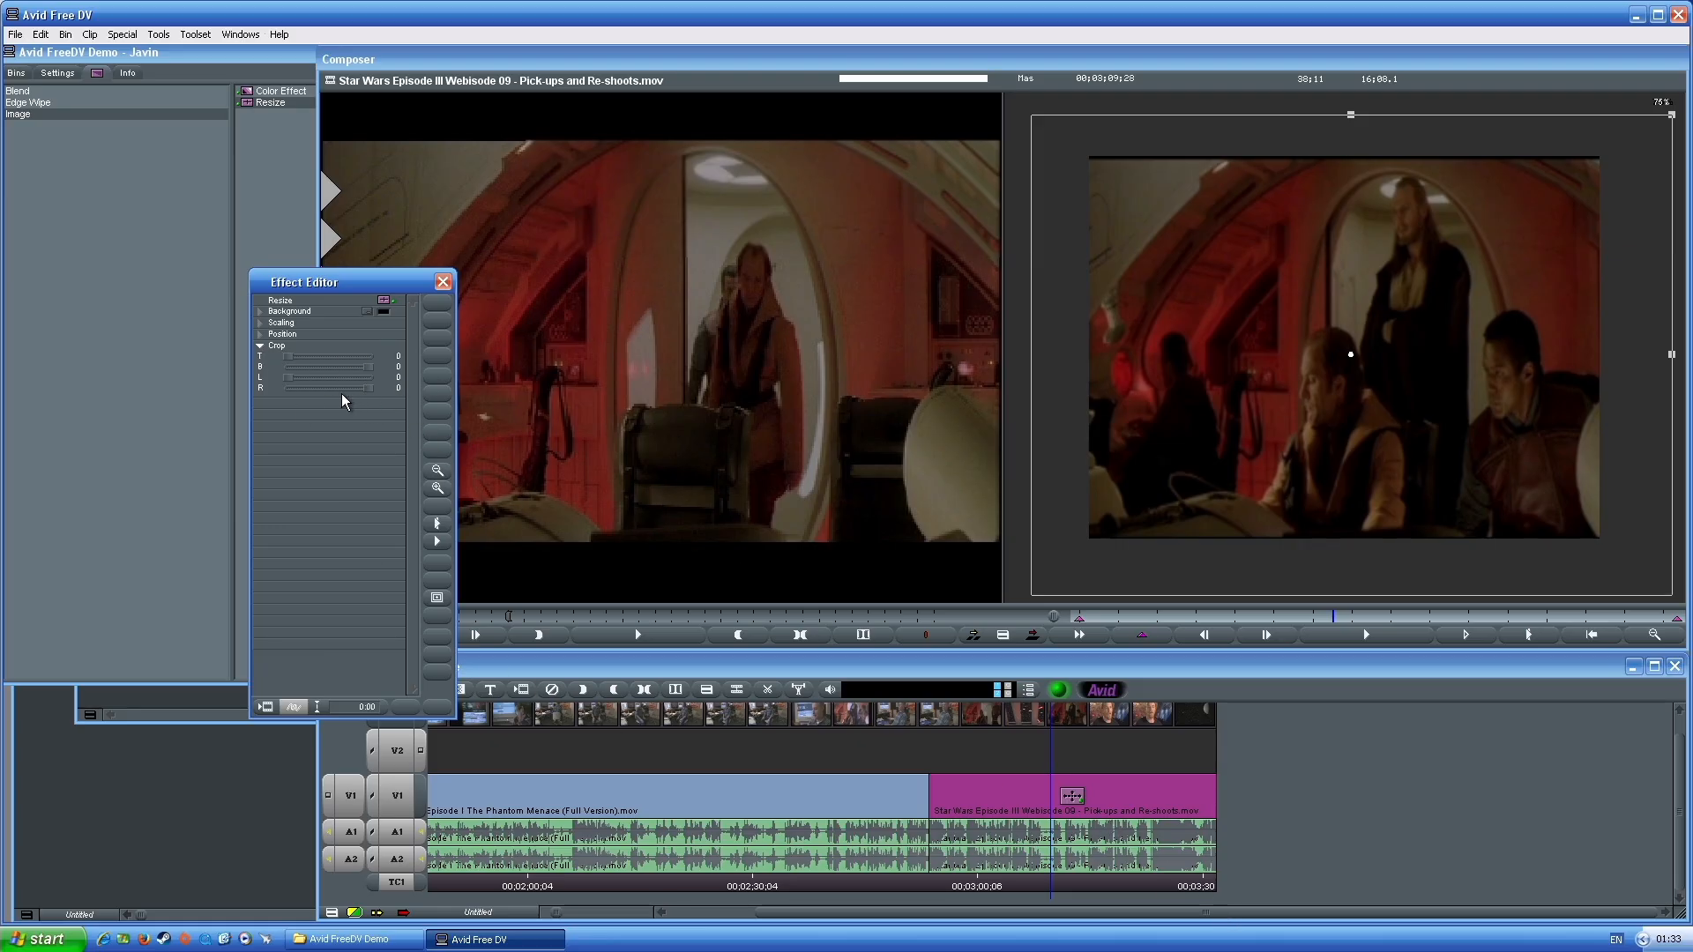
pyautogui.moveTo(367, 388); pyautogui.dragTo(333, 389)
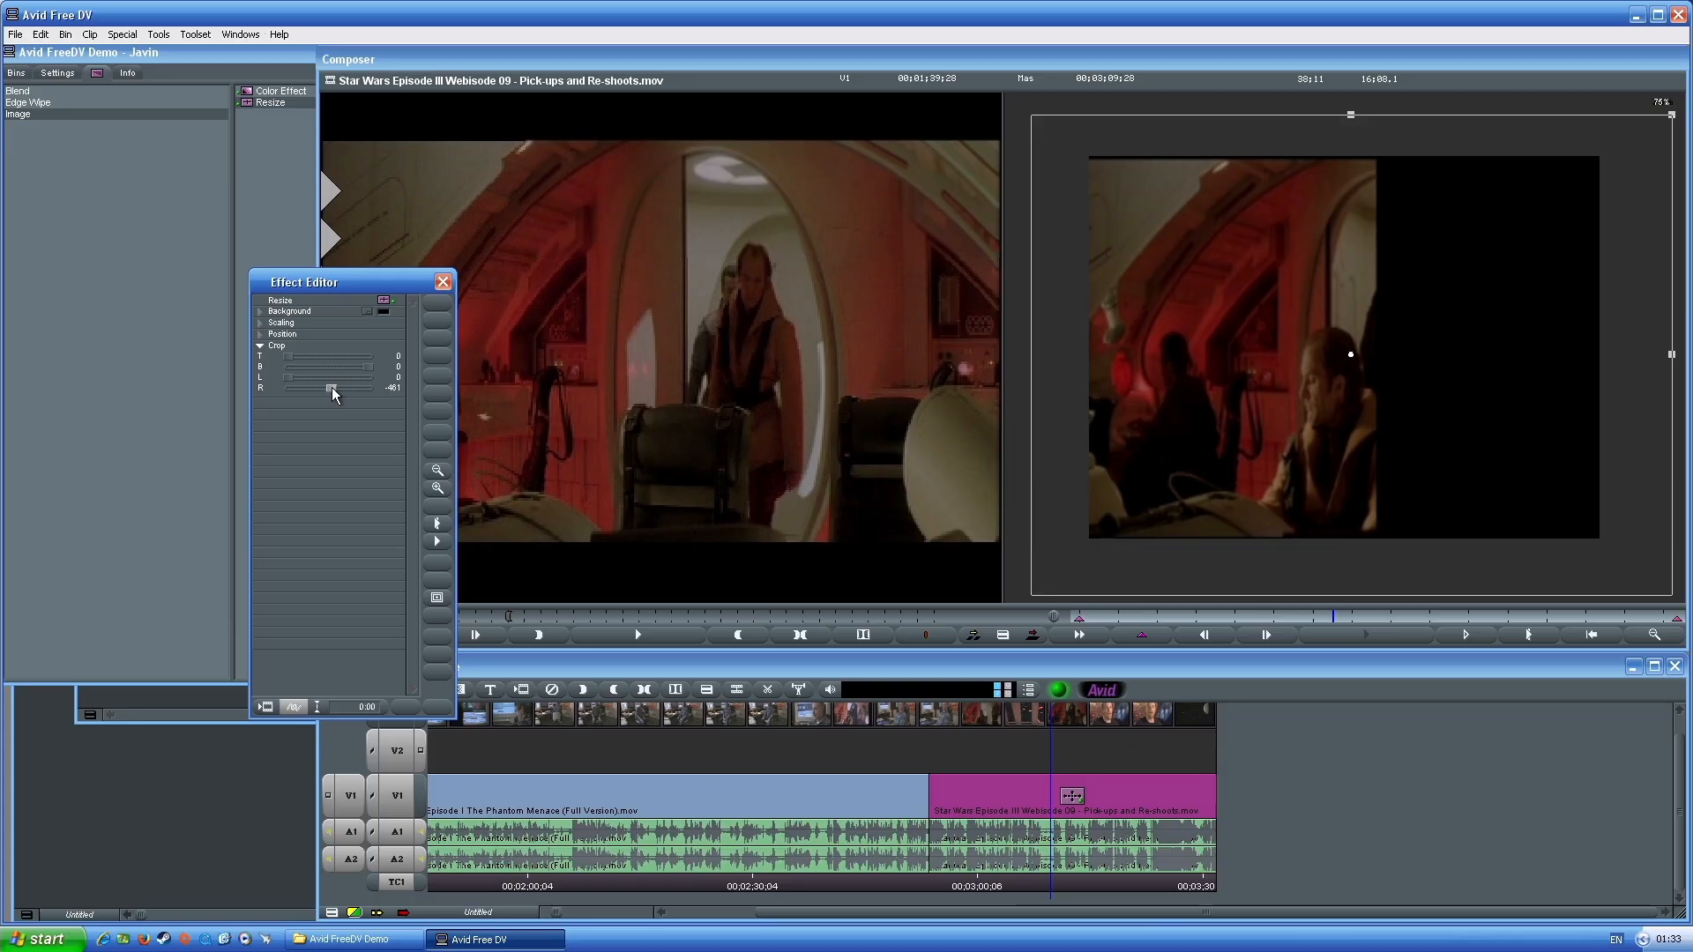
pyautogui.hotkey('ctrl', 'z')
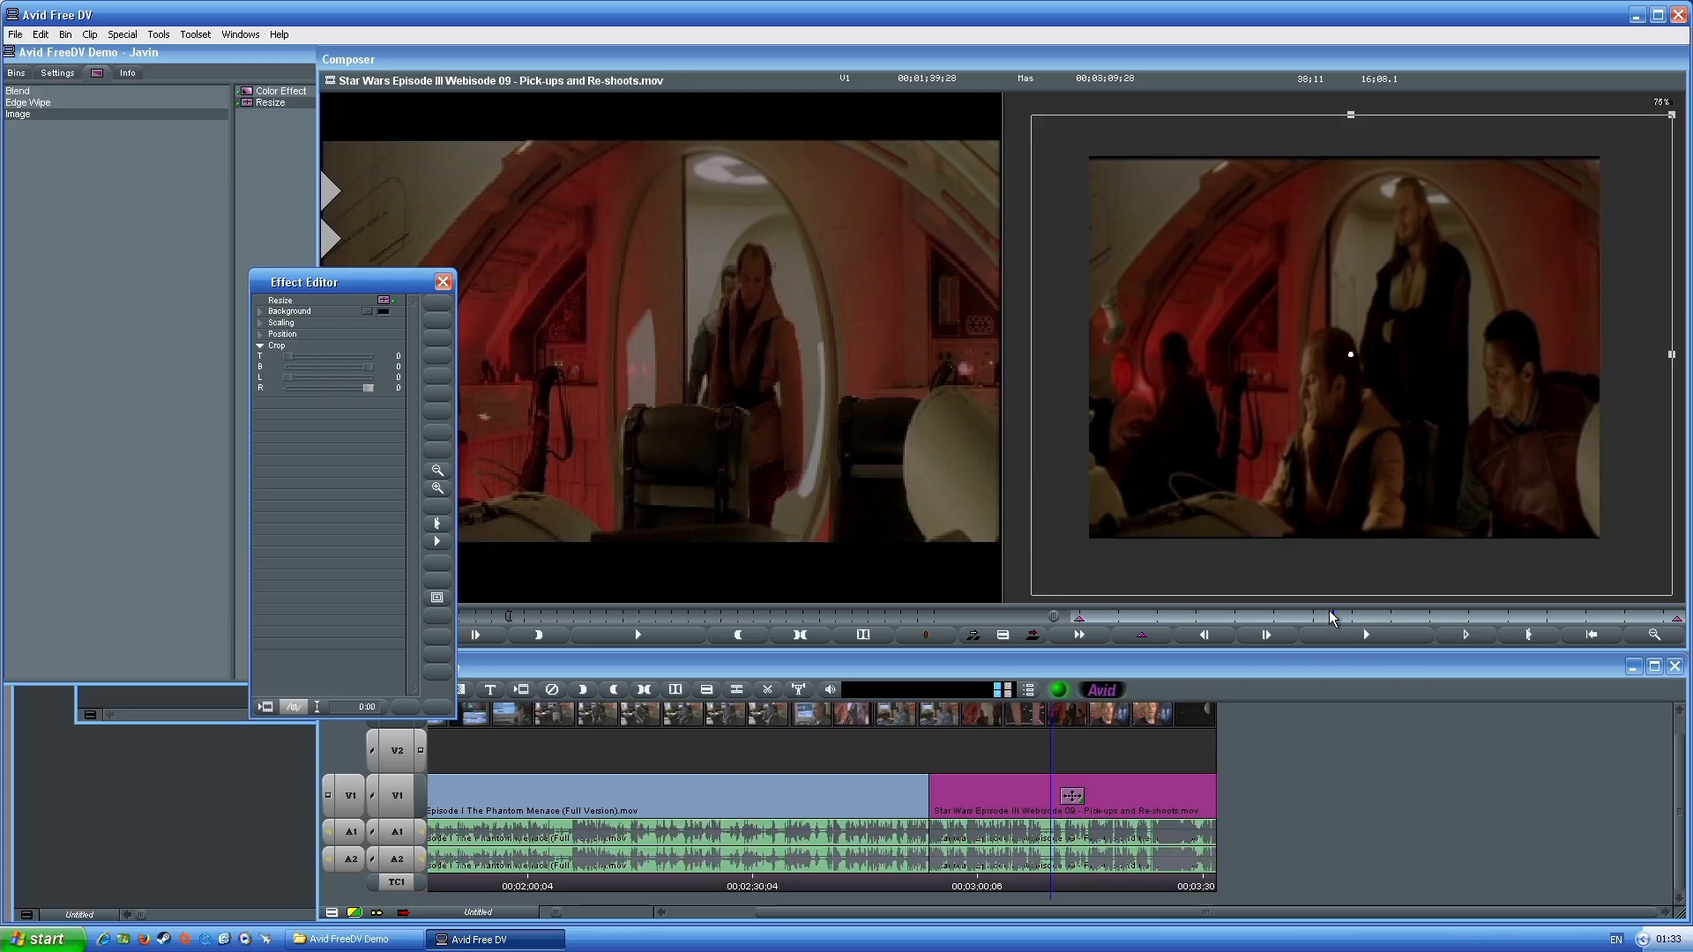
pyautogui.moveTo(362, 284); pyautogui.dragTo(249, 323)
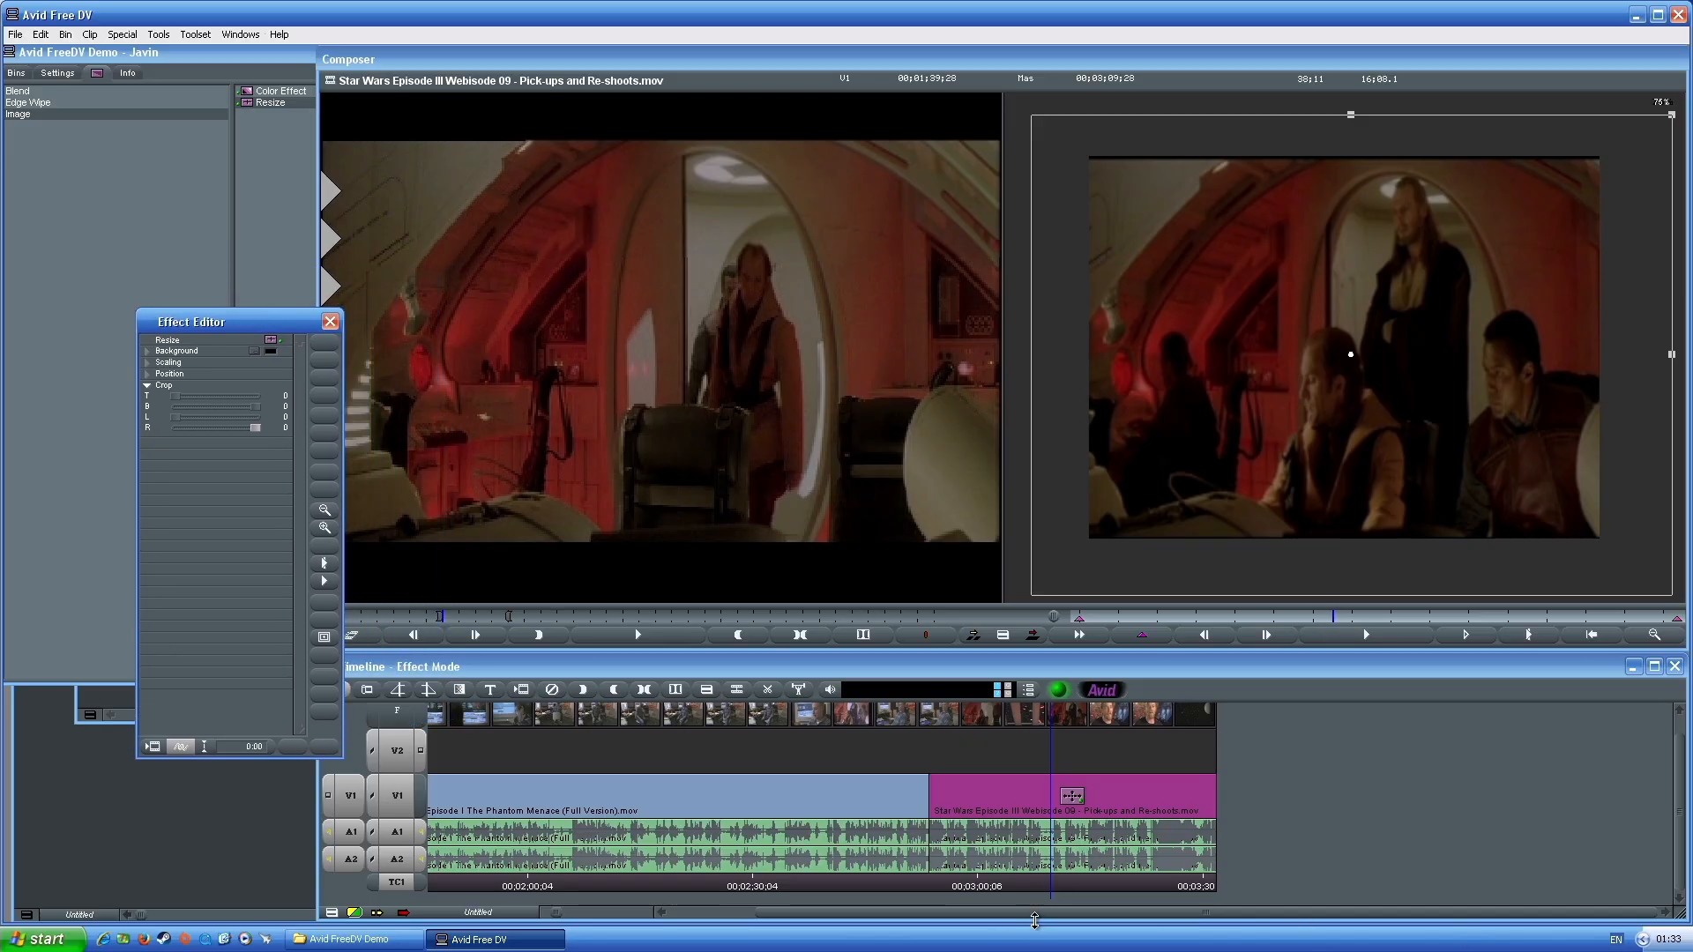
# Play the sequence from about 00;01;22 and examine the footage at 00;01;37;04 that shows an editor's crop controls
pyautogui.moveTo(1038, 916); pyautogui.dragTo(1008, 916)
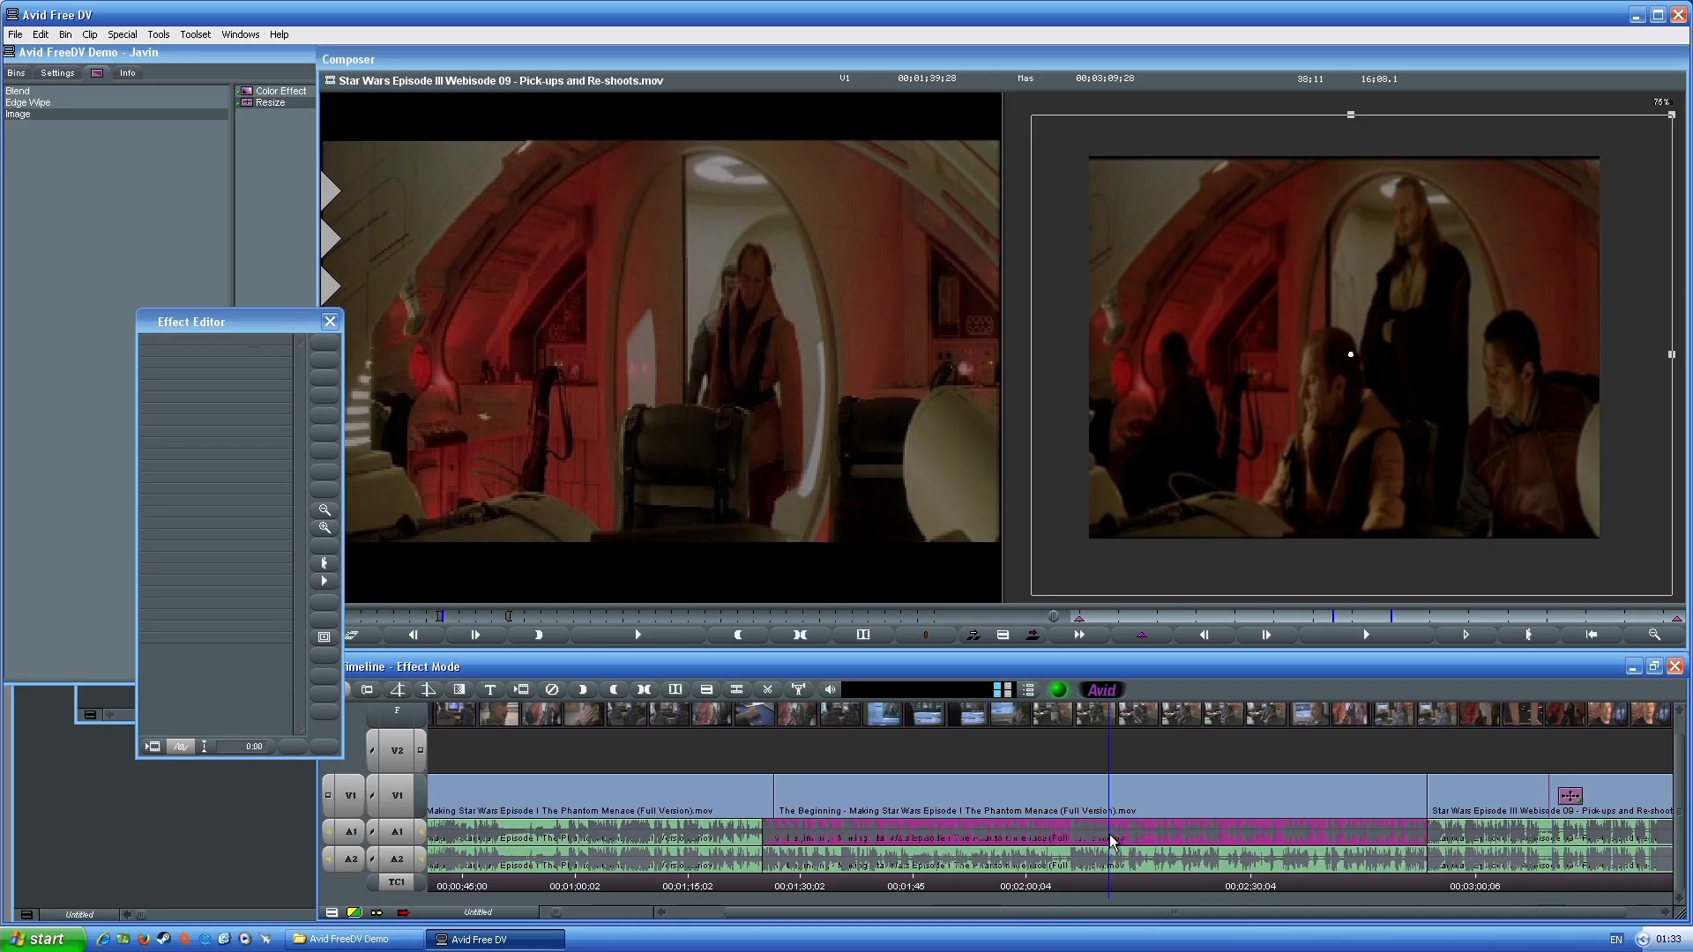
pyautogui.click(1110, 835)
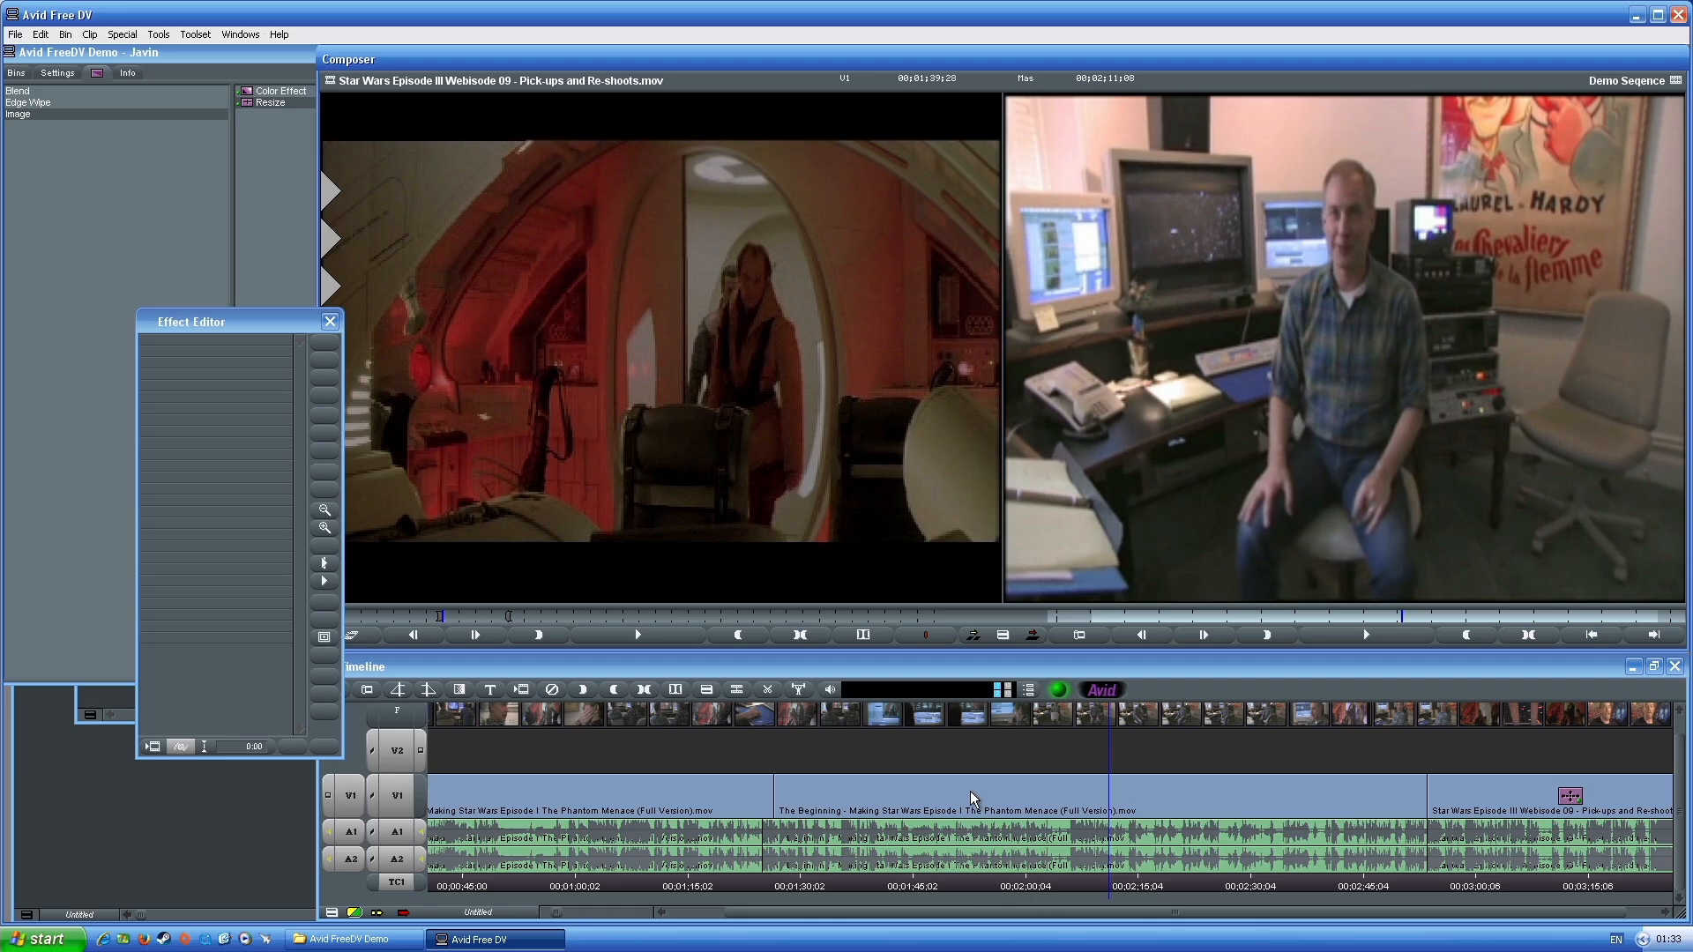
pyautogui.moveTo(1102, 885); pyautogui.dragTo(749, 886)
pyautogui.press('space')
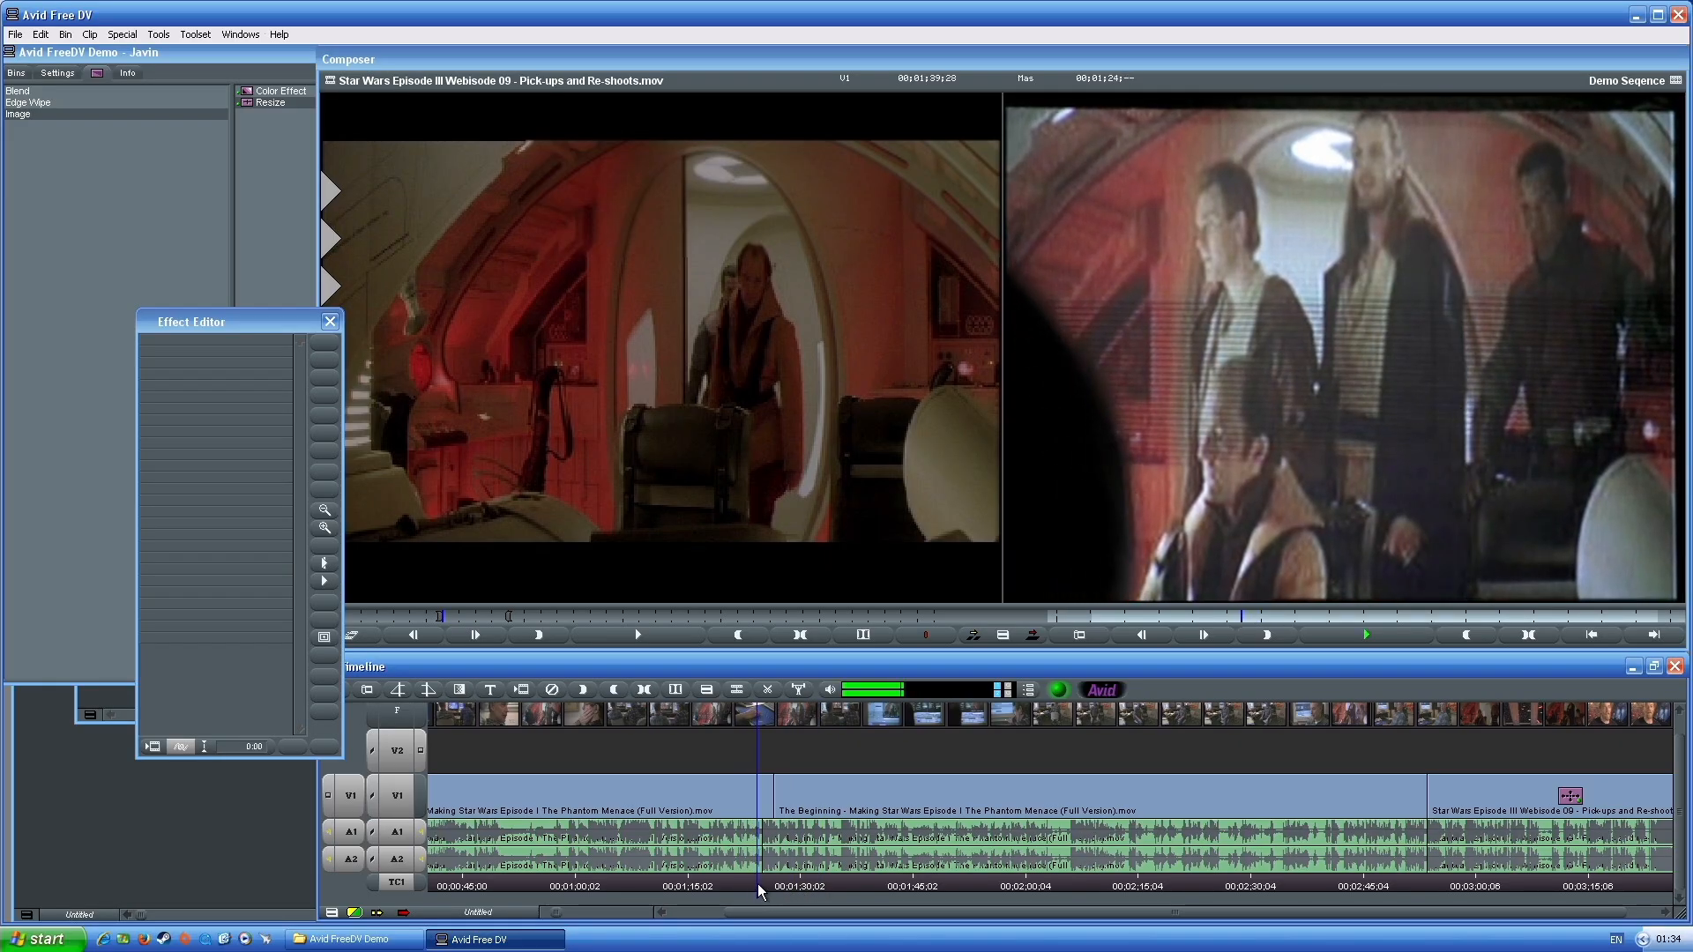
pyautogui.moveTo(770, 888)
pyautogui.mouseDown()
pyautogui.moveTo(637, 885)
pyautogui.moveTo(758, 886)
pyautogui.moveTo(744, 885)
pyautogui.mouseUp()
pyautogui.press('space')
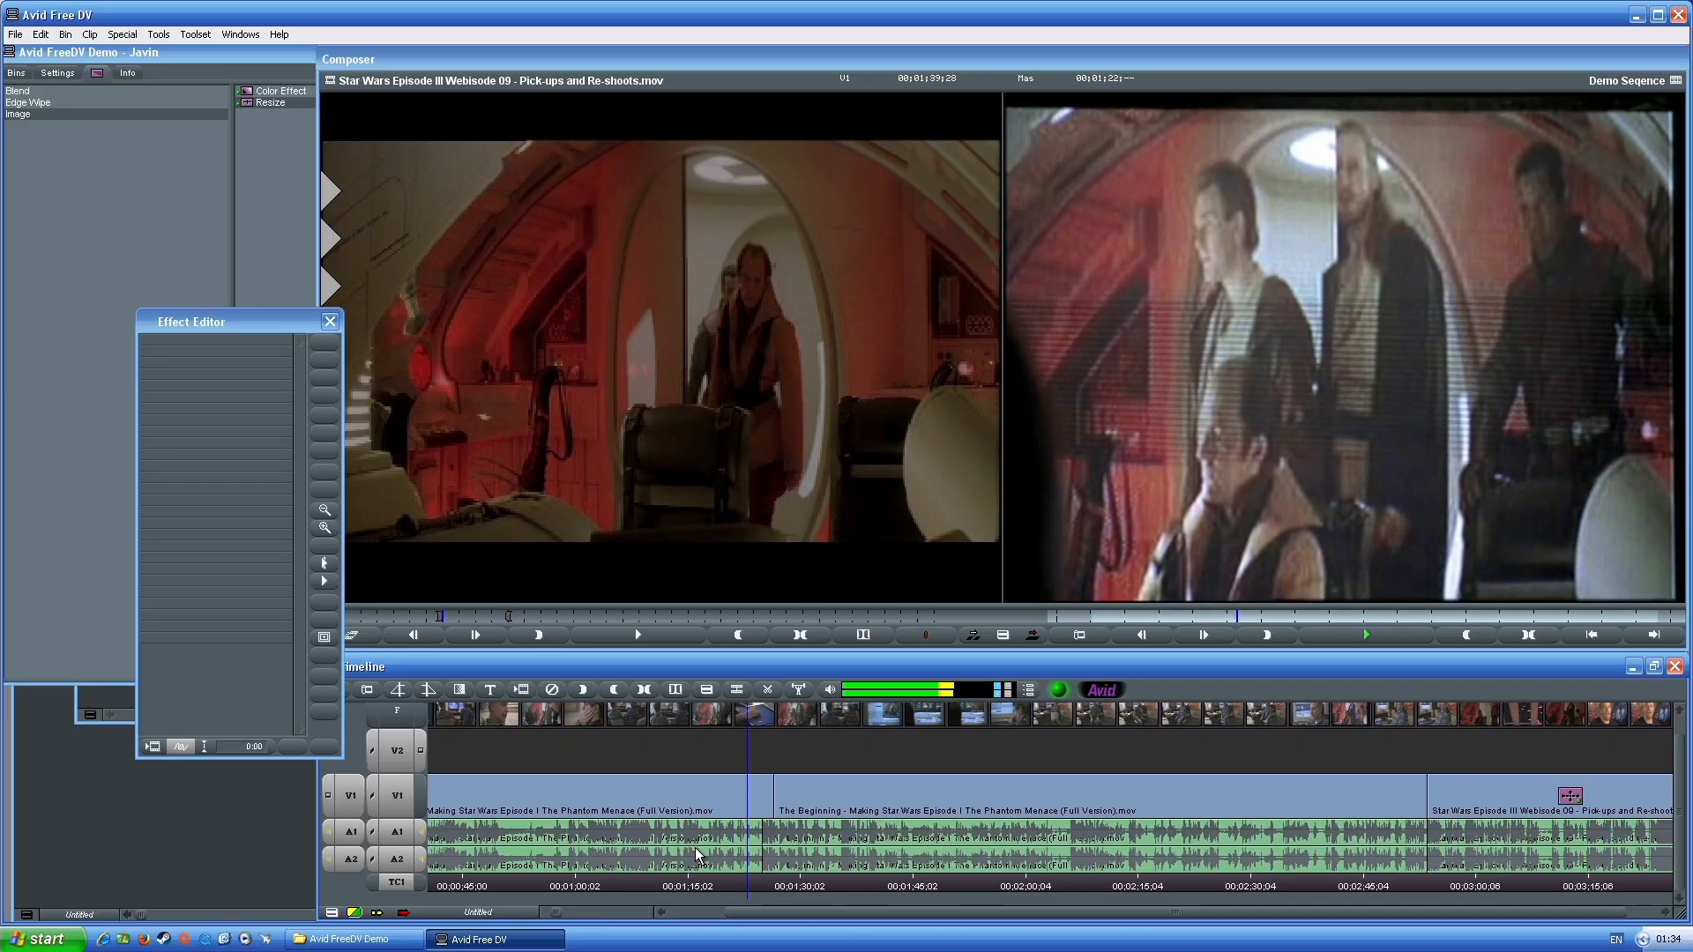
pyautogui.press('space')
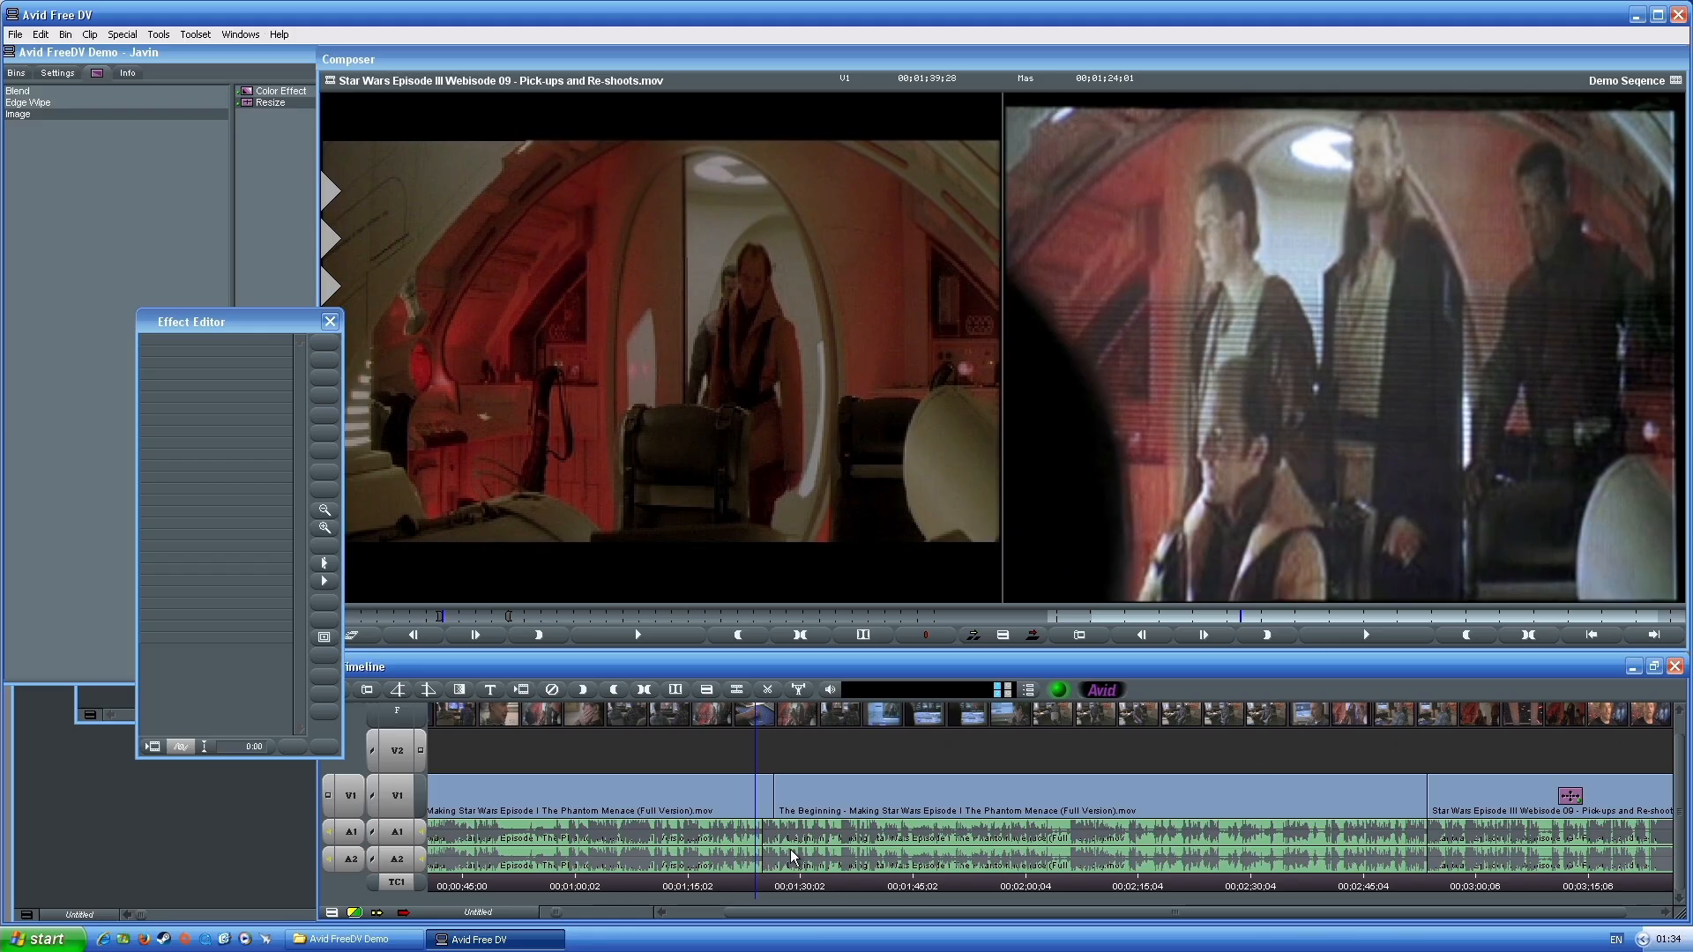
pyautogui.moveTo(769, 886); pyautogui.dragTo(853, 887)
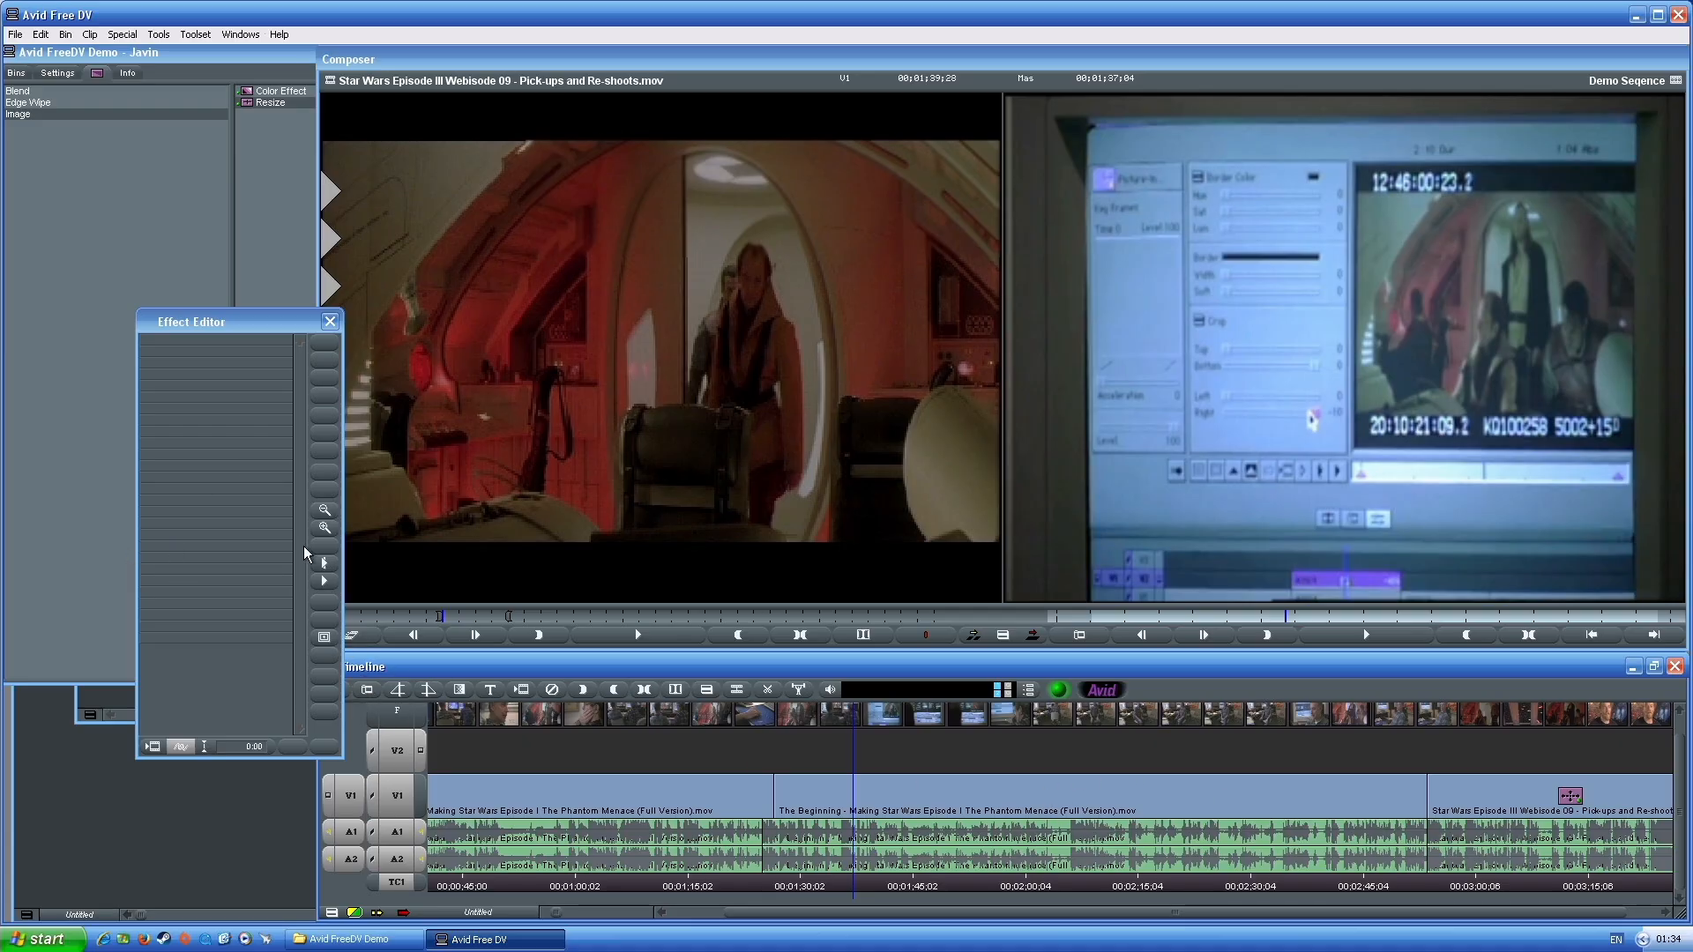
# Reopen the Webisode 09 clip's Resize effect for editing and display its Crop parameters for comparison
pyautogui.moveTo(239, 325); pyautogui.dragTo(167, 363)
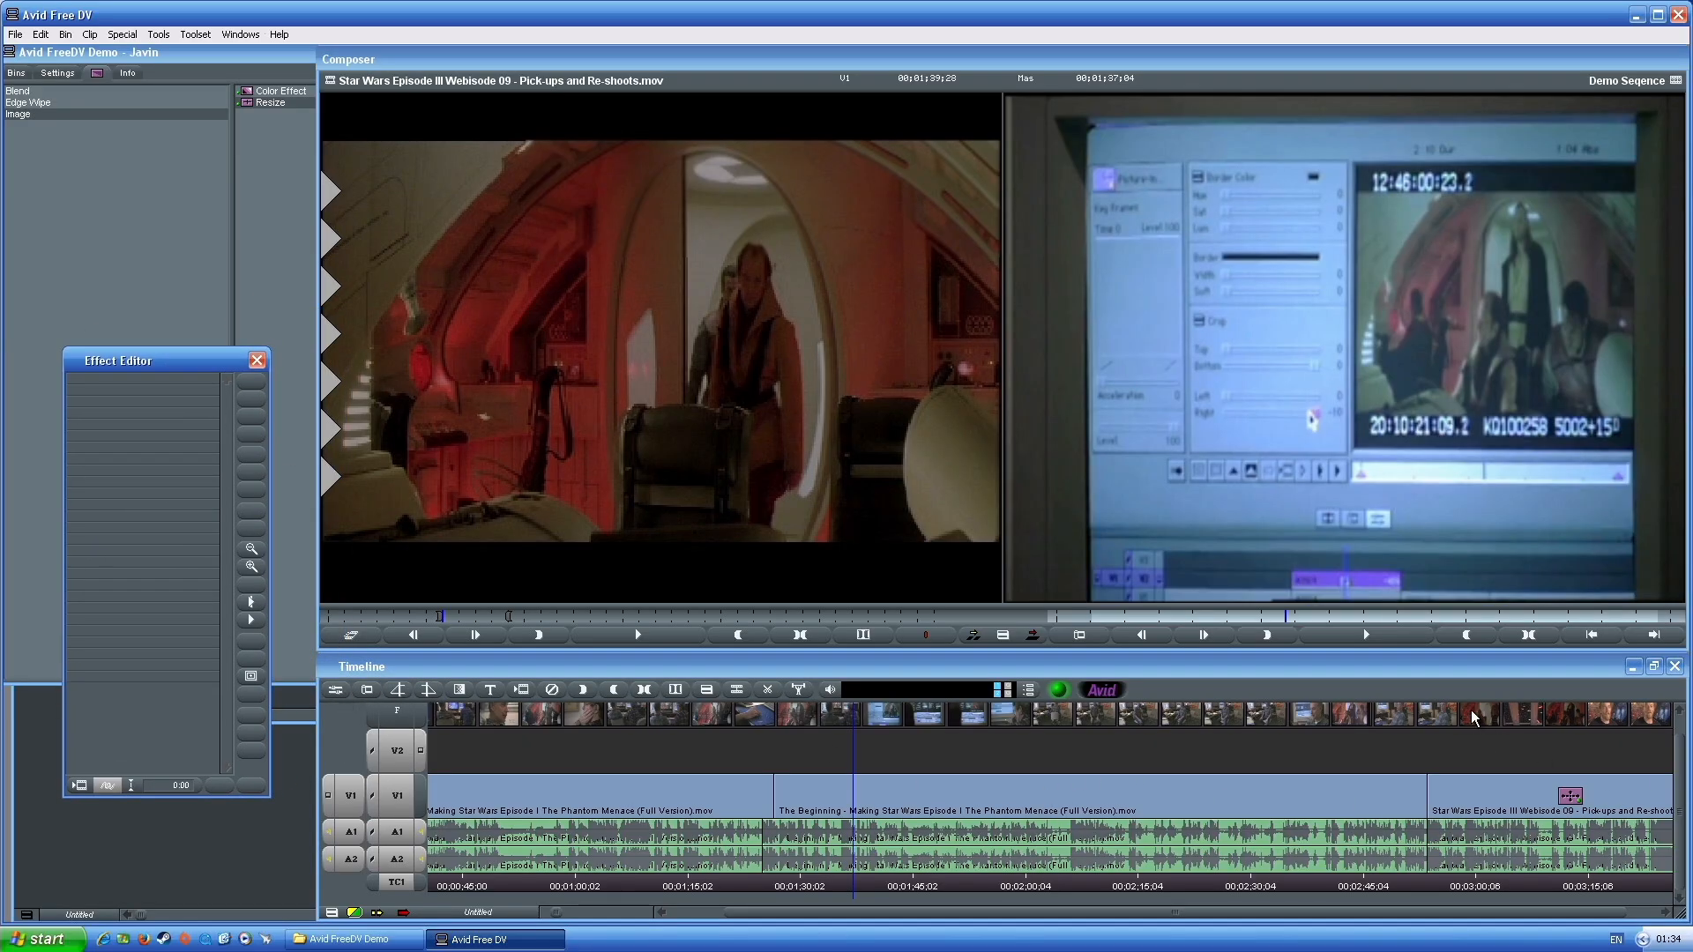
pyautogui.moveTo(1542, 880); pyautogui.dragTo(1518, 790)
pyautogui.click(340, 689)
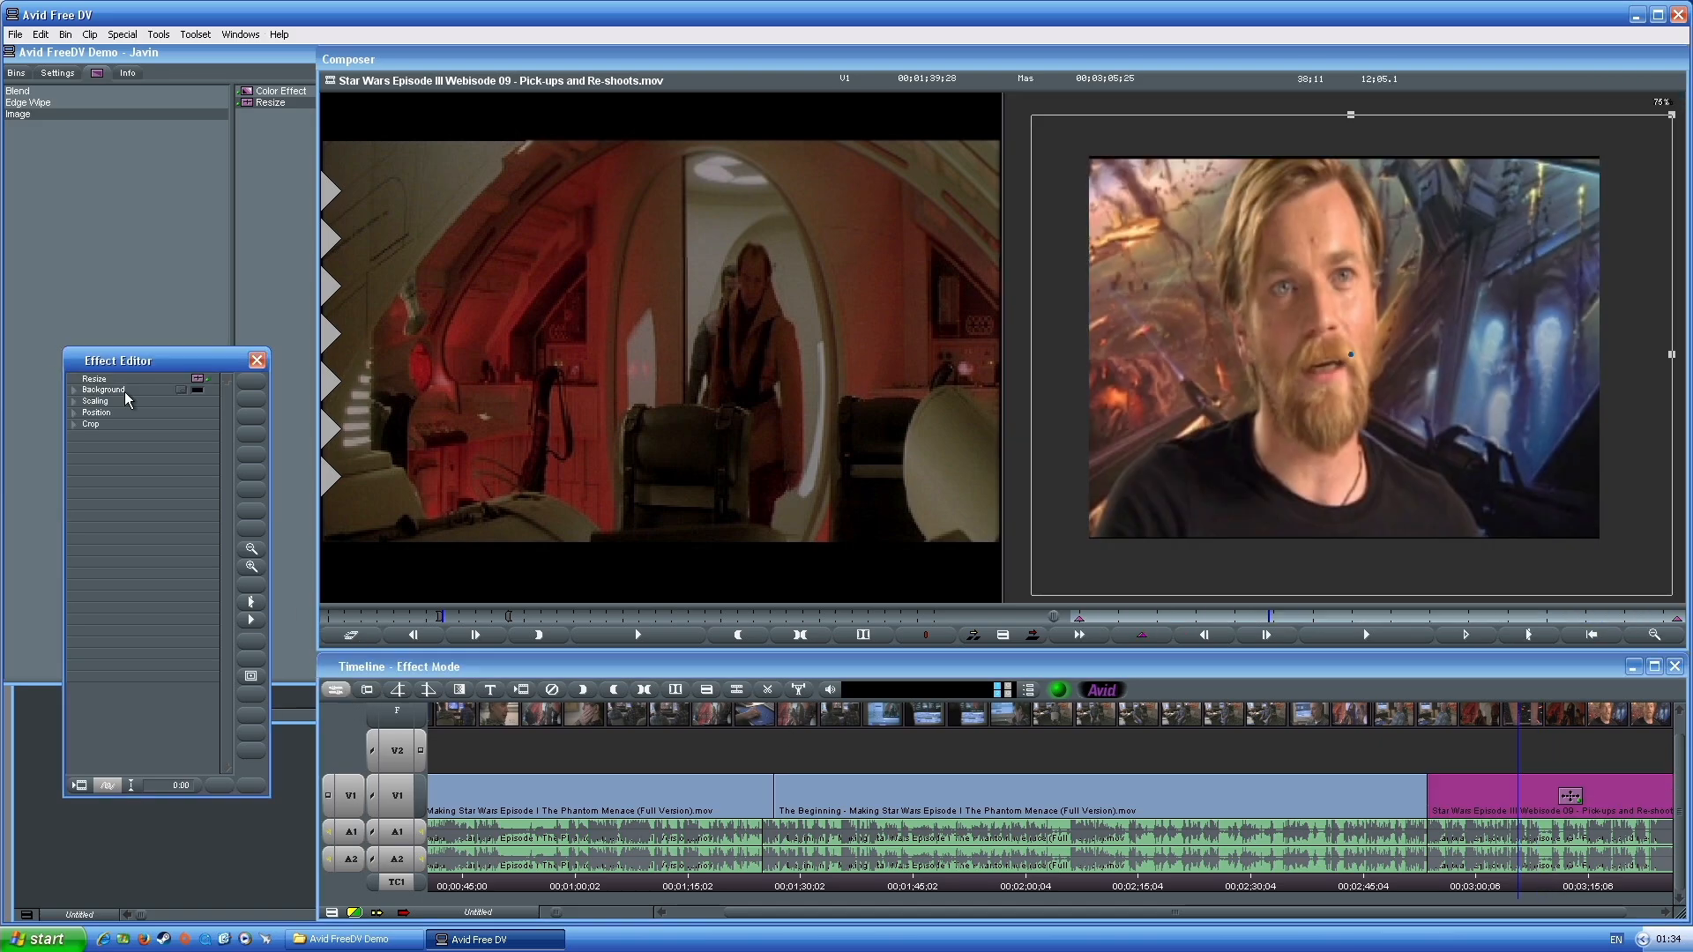
pyautogui.click(74, 425)
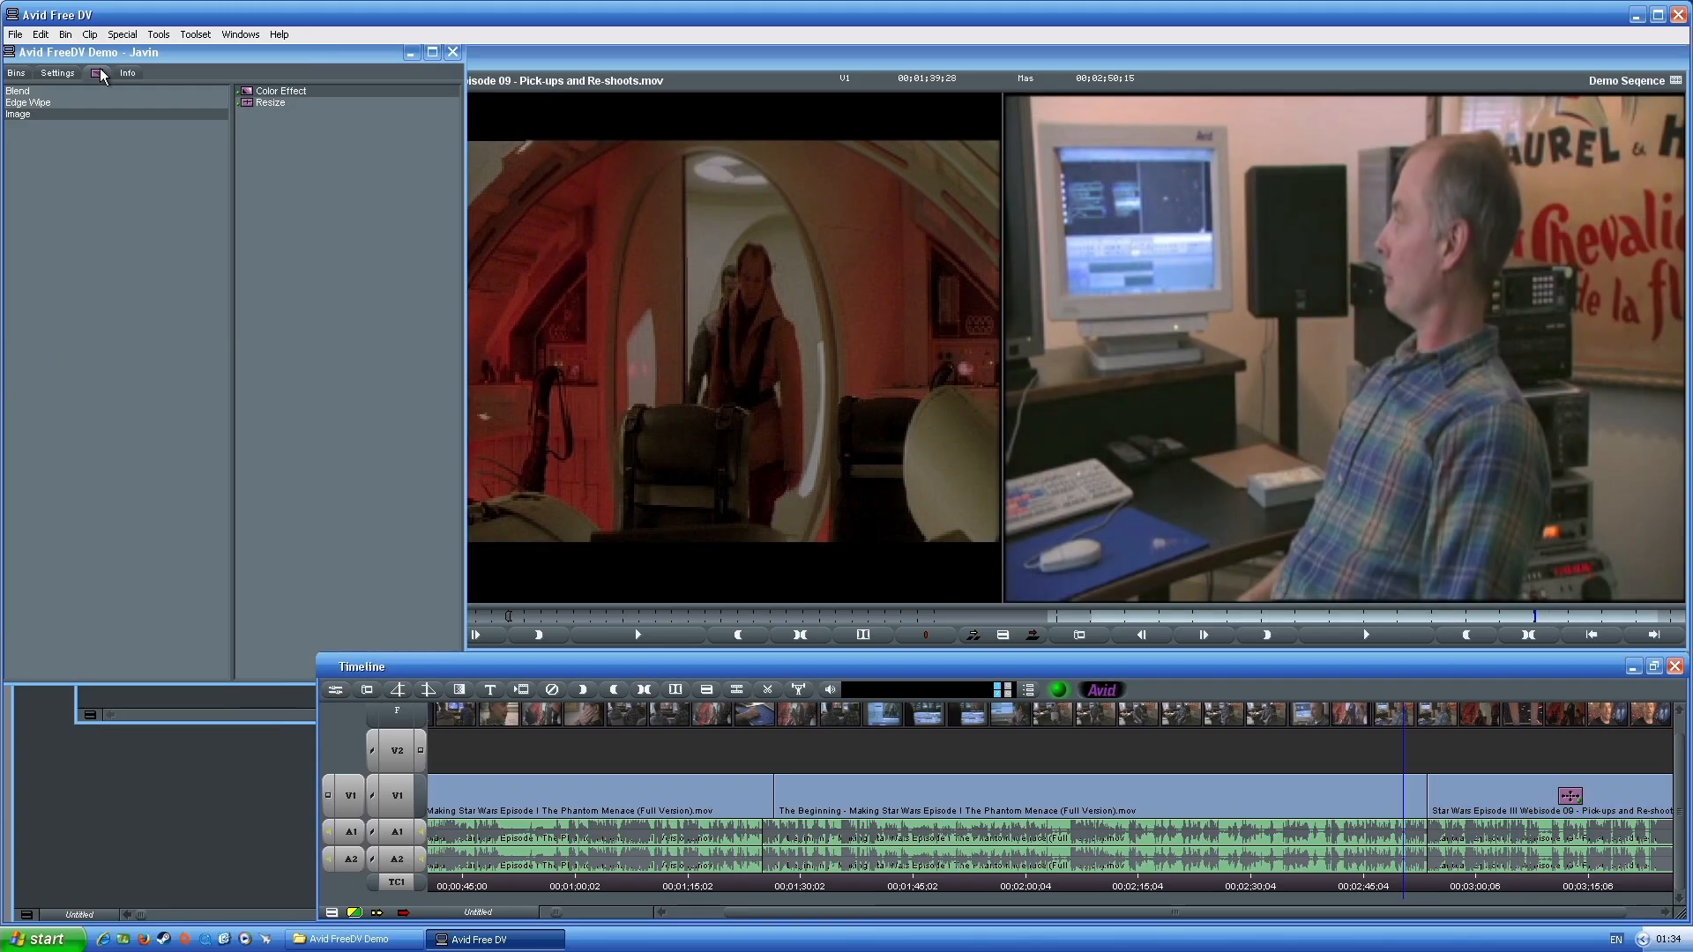
# View the available Edge Wipe and Blend effects, and move the sequence's playhead back to 00;01;05;02
pyautogui.click(28, 103)
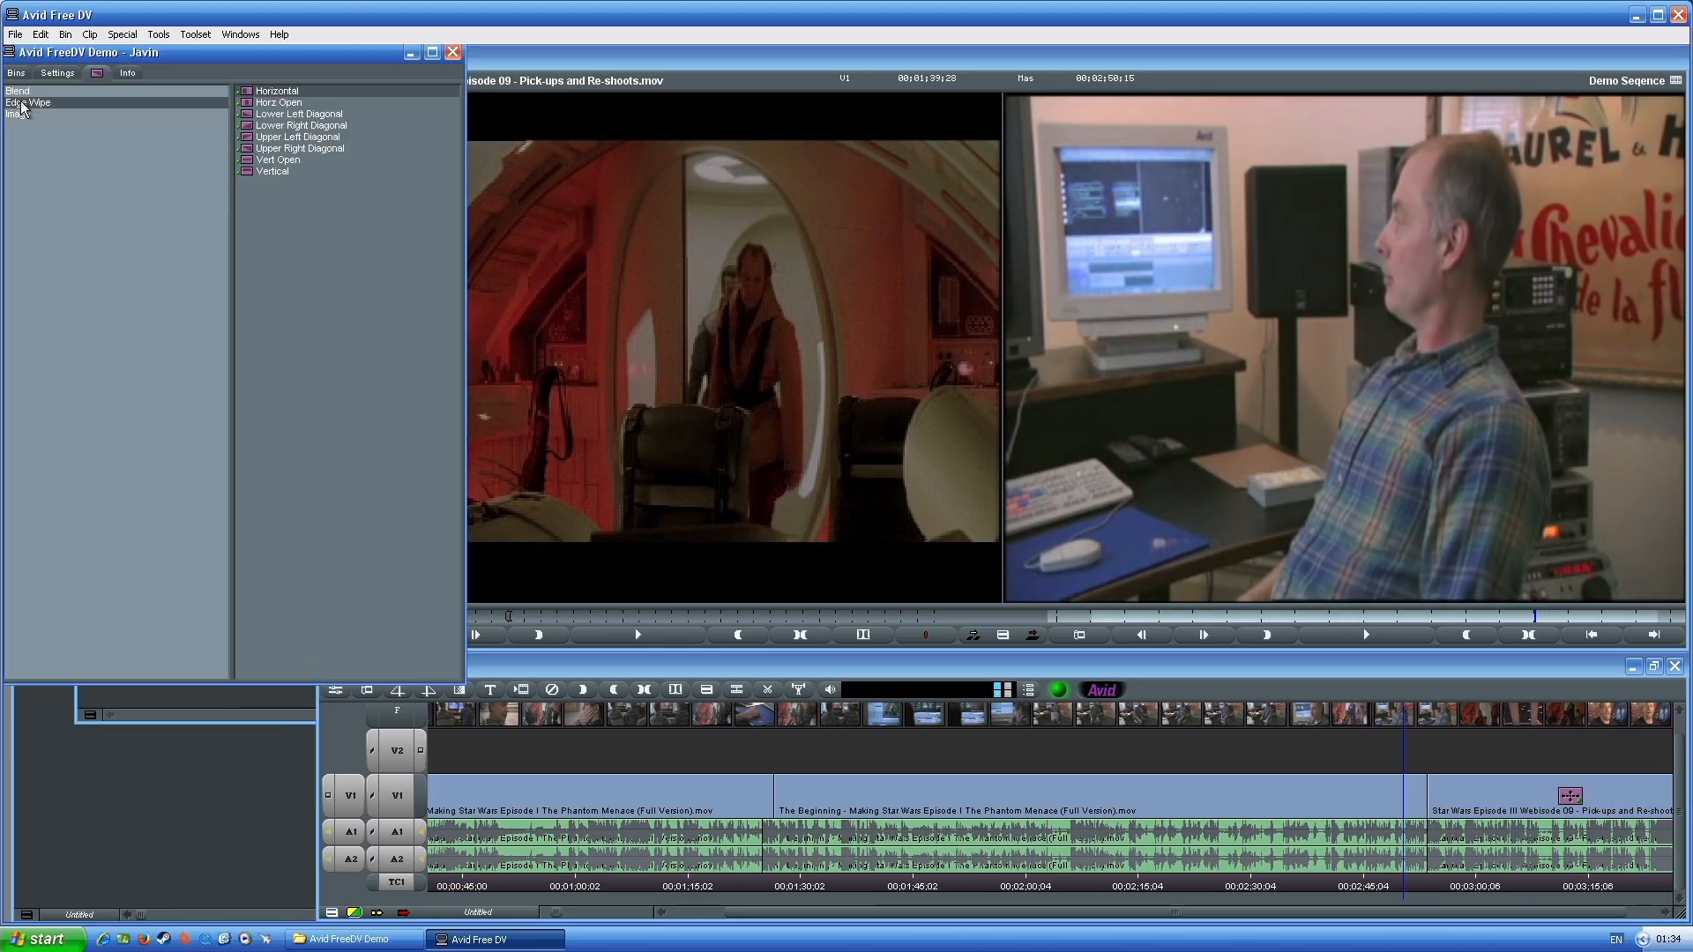
pyautogui.click(23, 91)
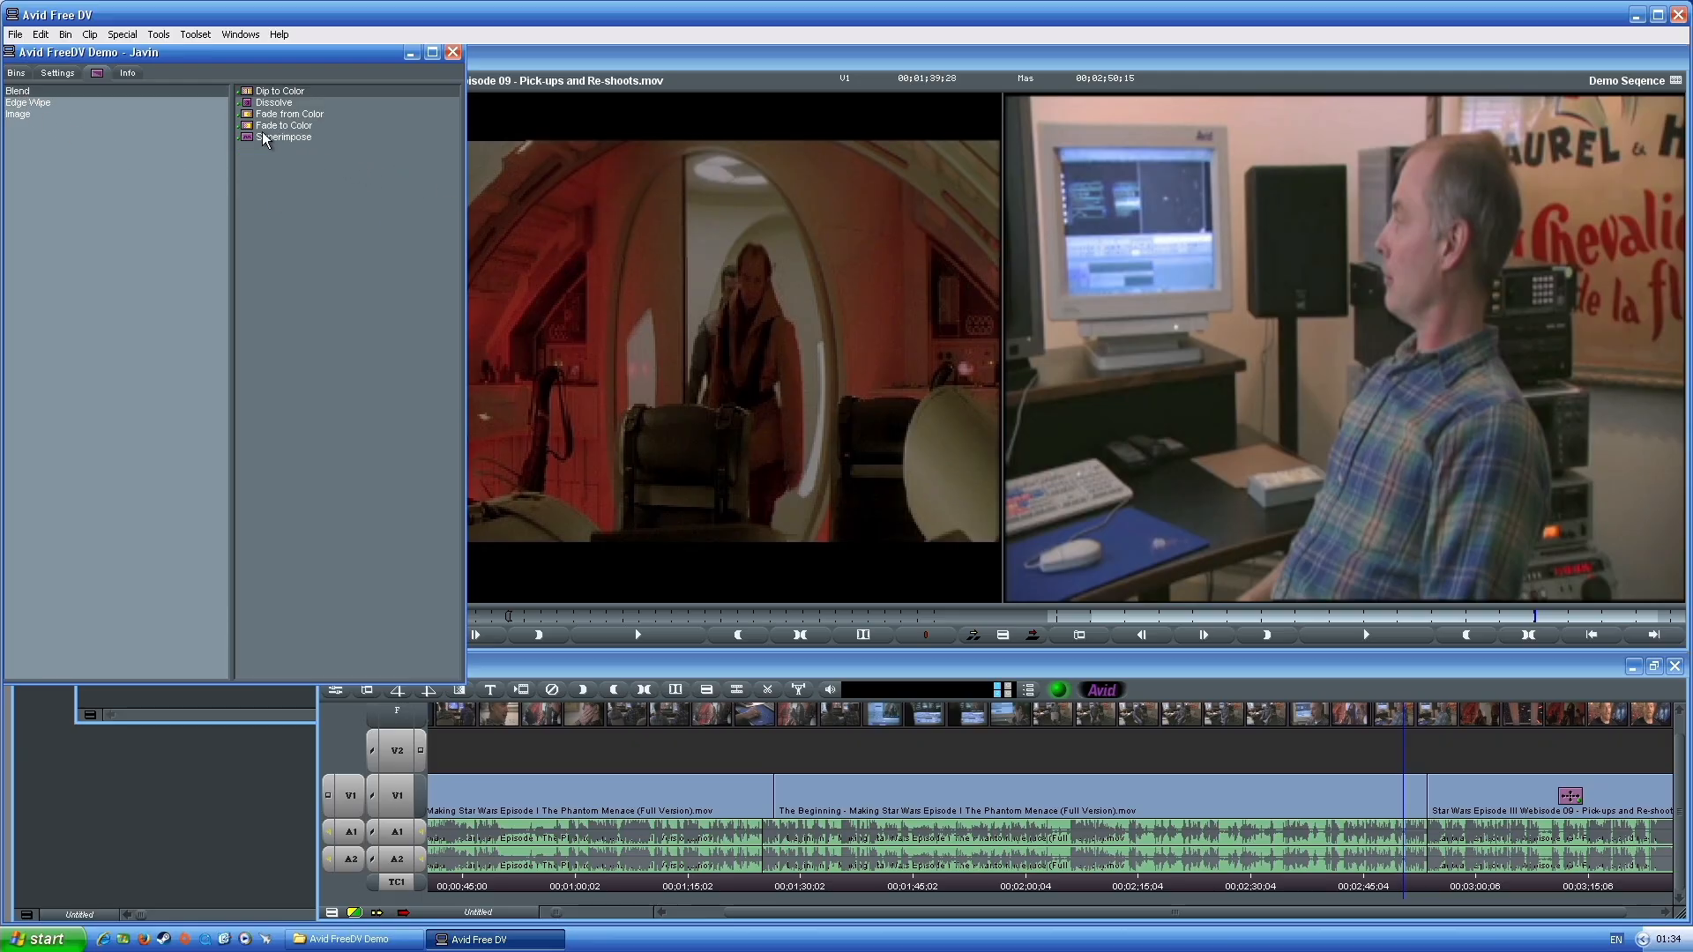
pyautogui.moveTo(1358, 882); pyautogui.dragTo(623, 864)
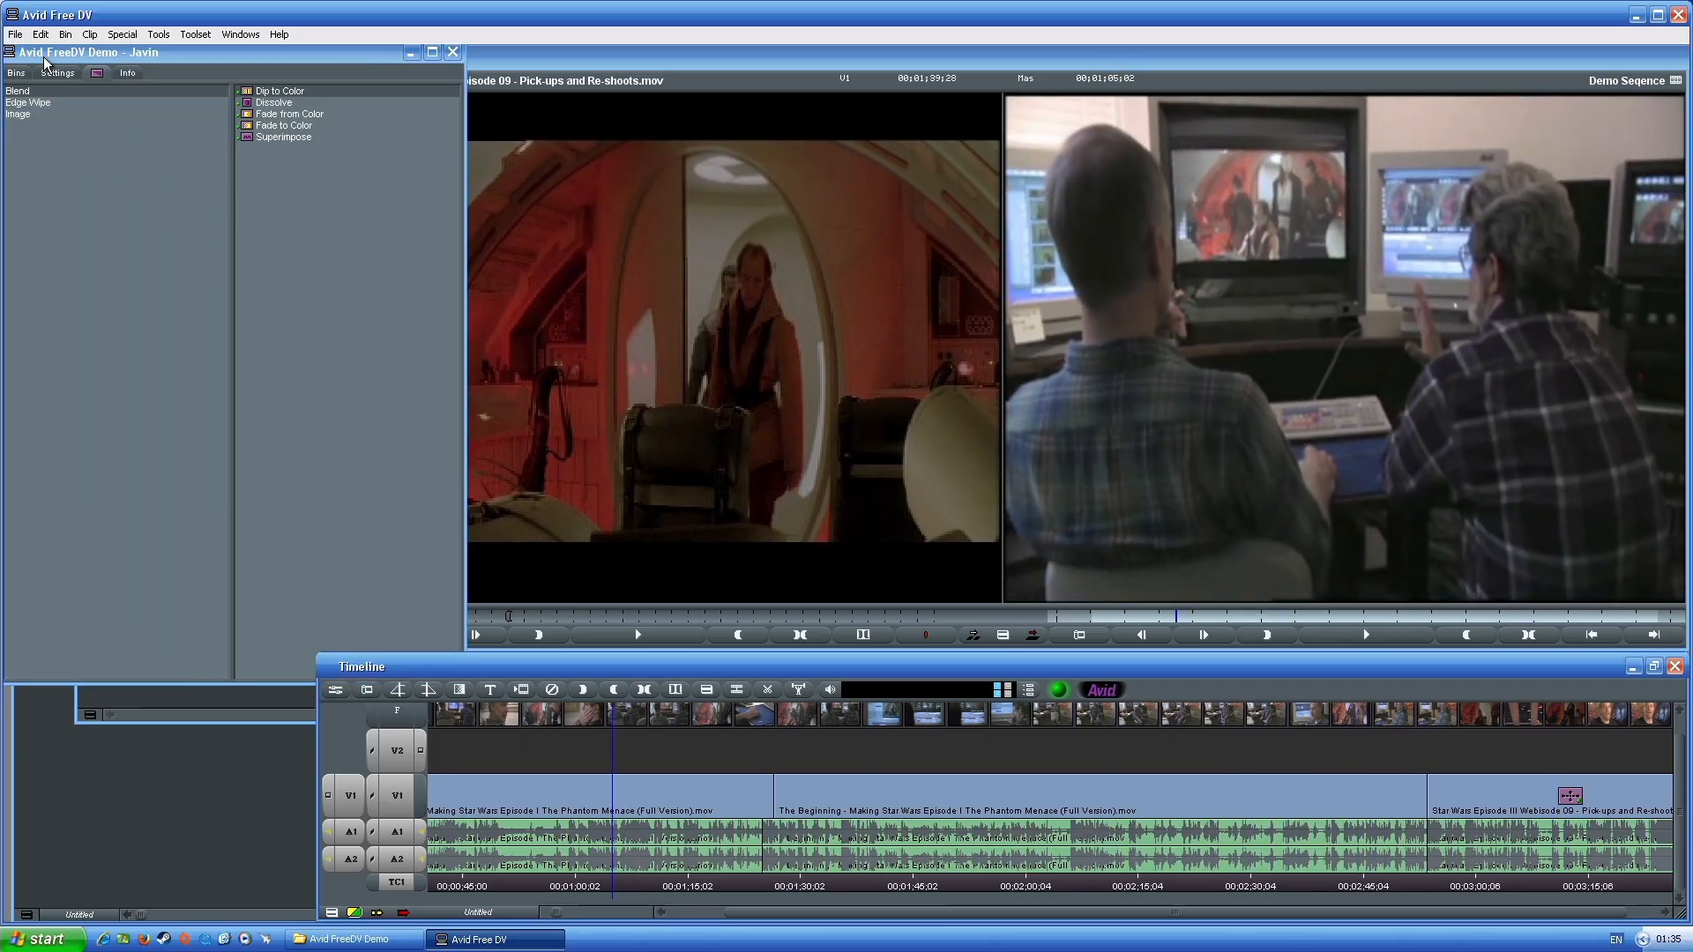
# Open the Avid FreeDV Demo Bin in its own window and load its Demo Seqence for editing
pyautogui.click(16, 74)
pyautogui.moveTo(110, 54); pyautogui.dragTo(120, 56)
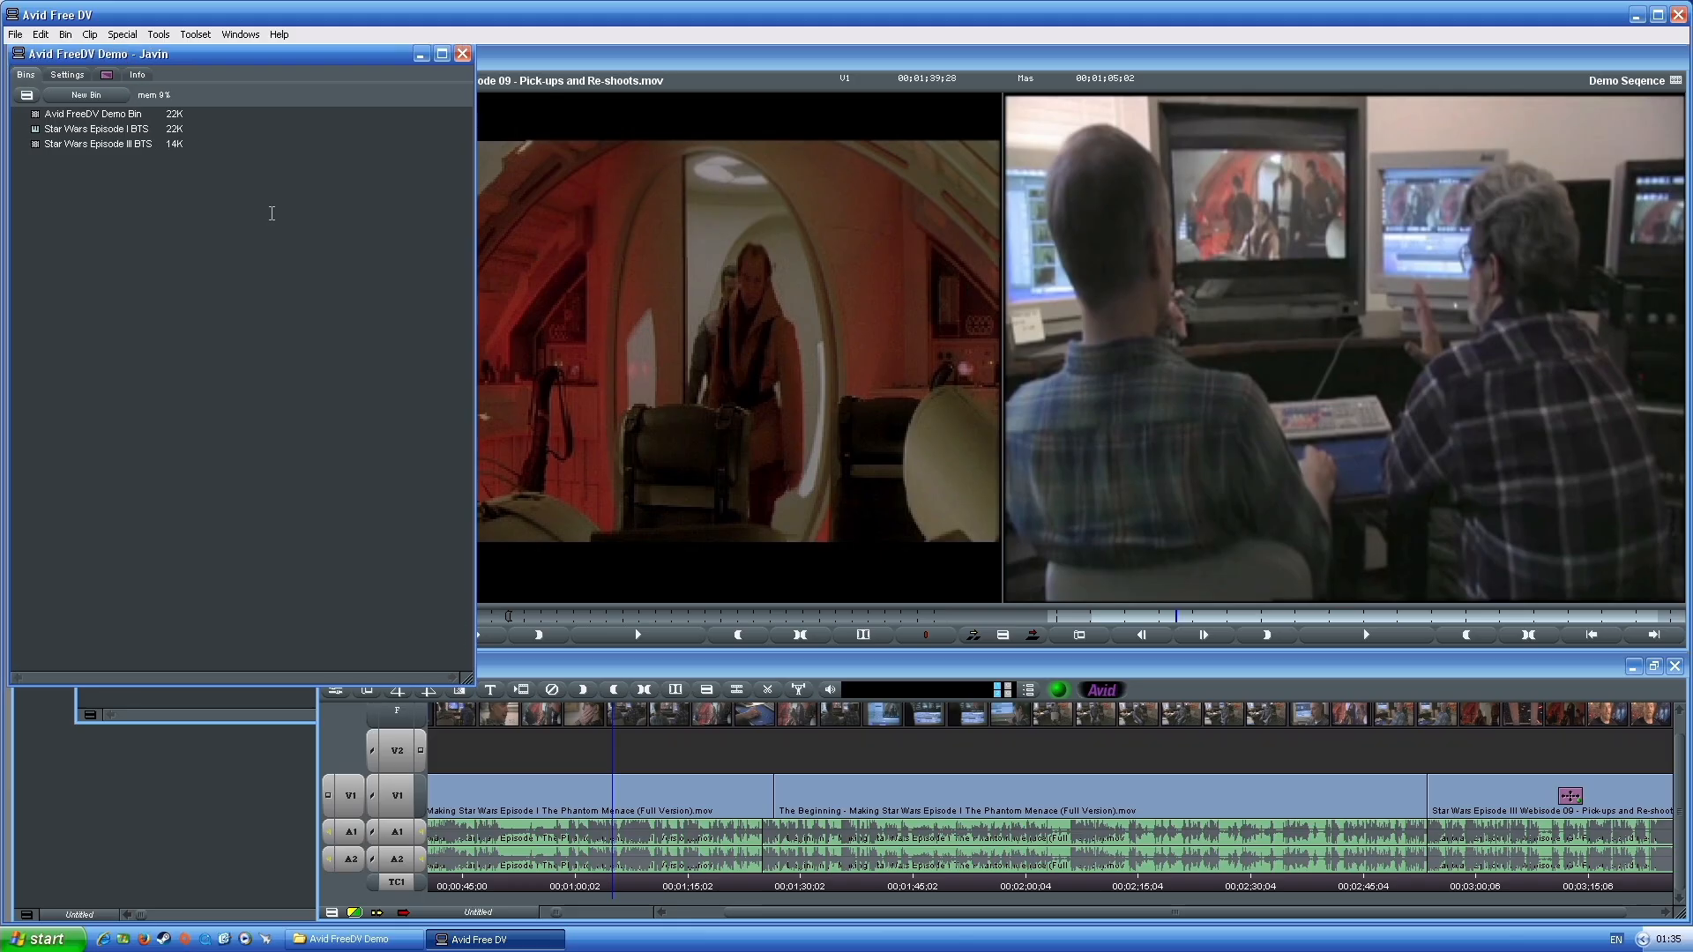
pyautogui.doubleClick(37, 114)
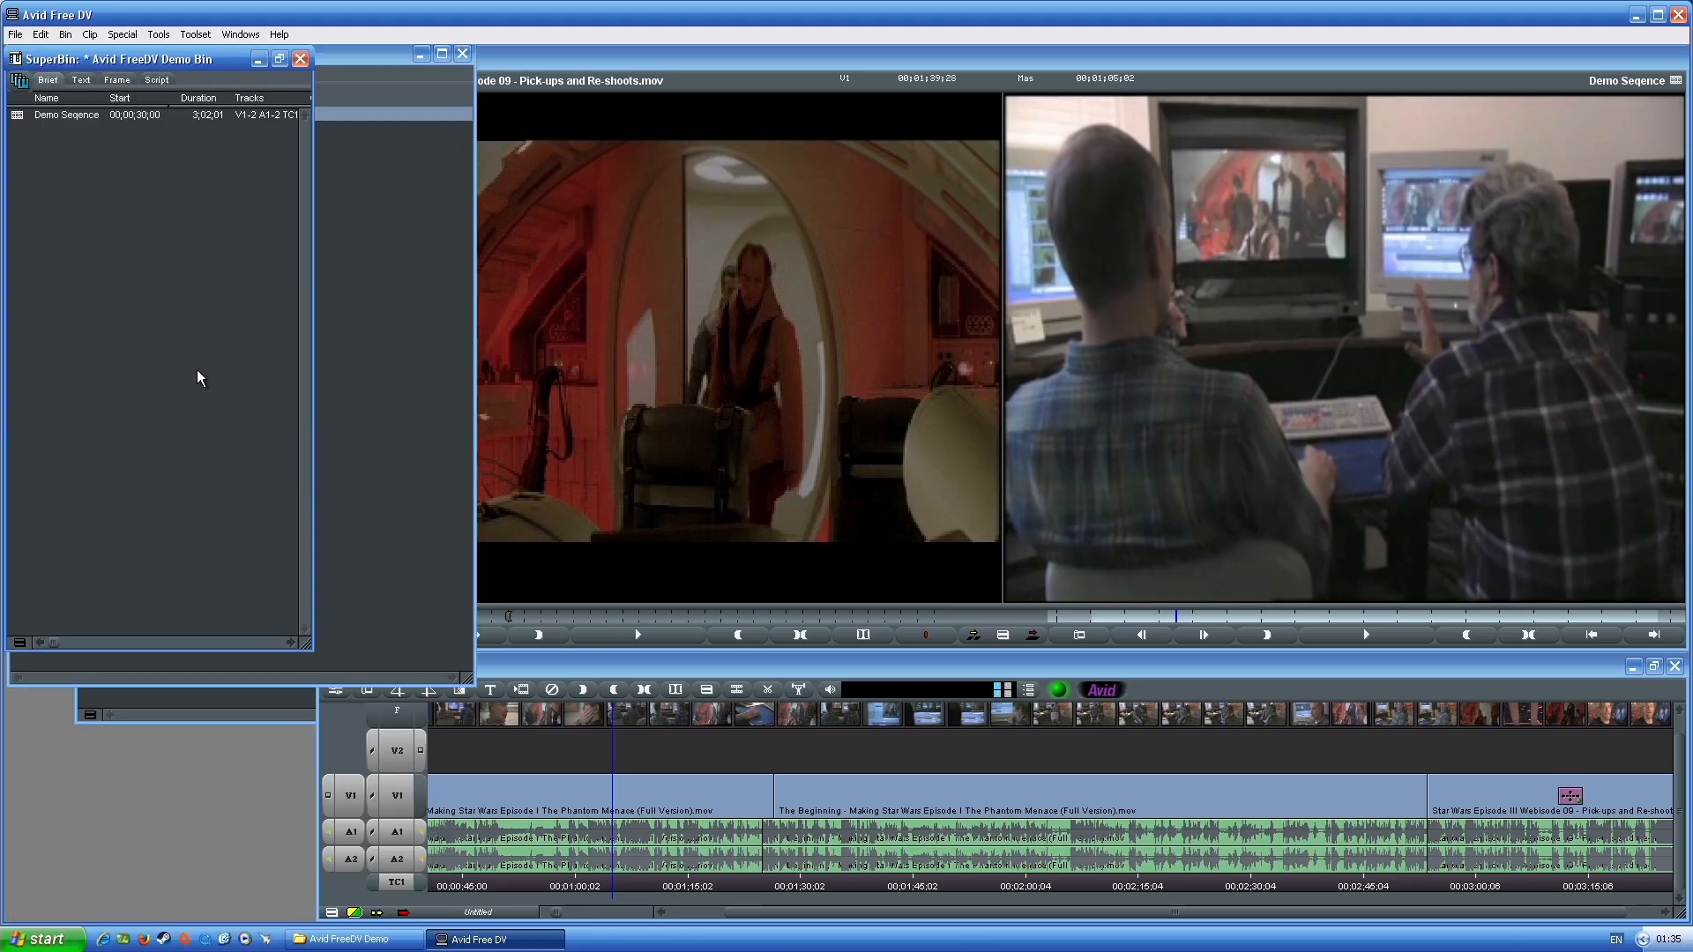
pyautogui.click(301, 59)
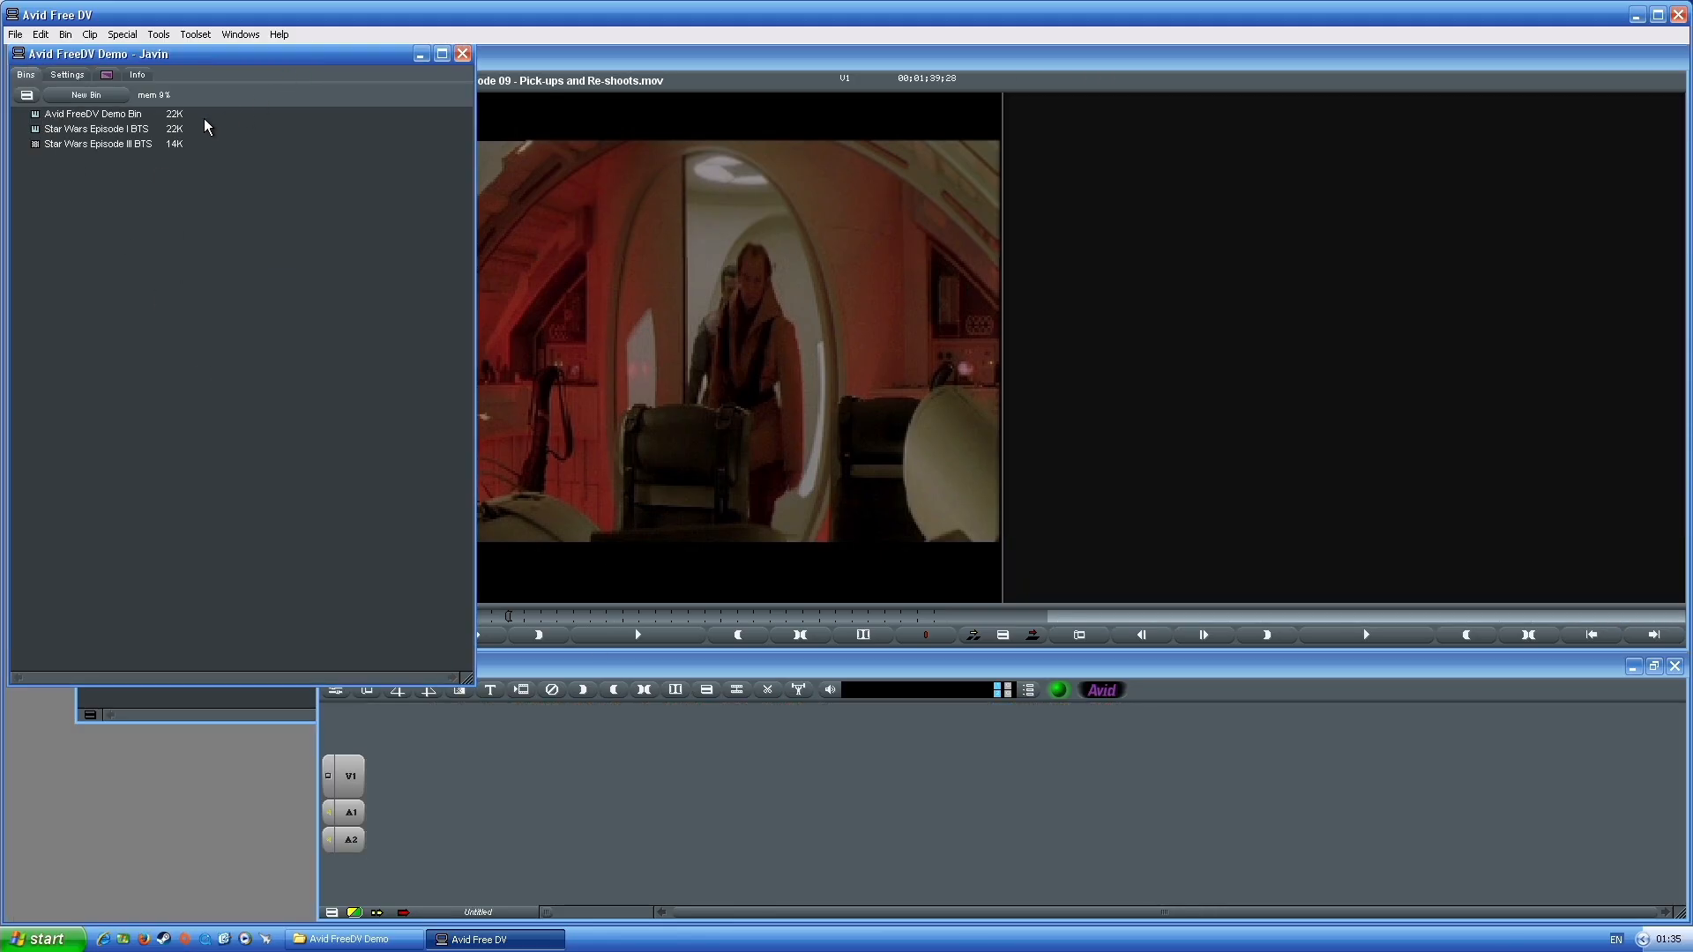
pyautogui.doubleClick(50, 115)
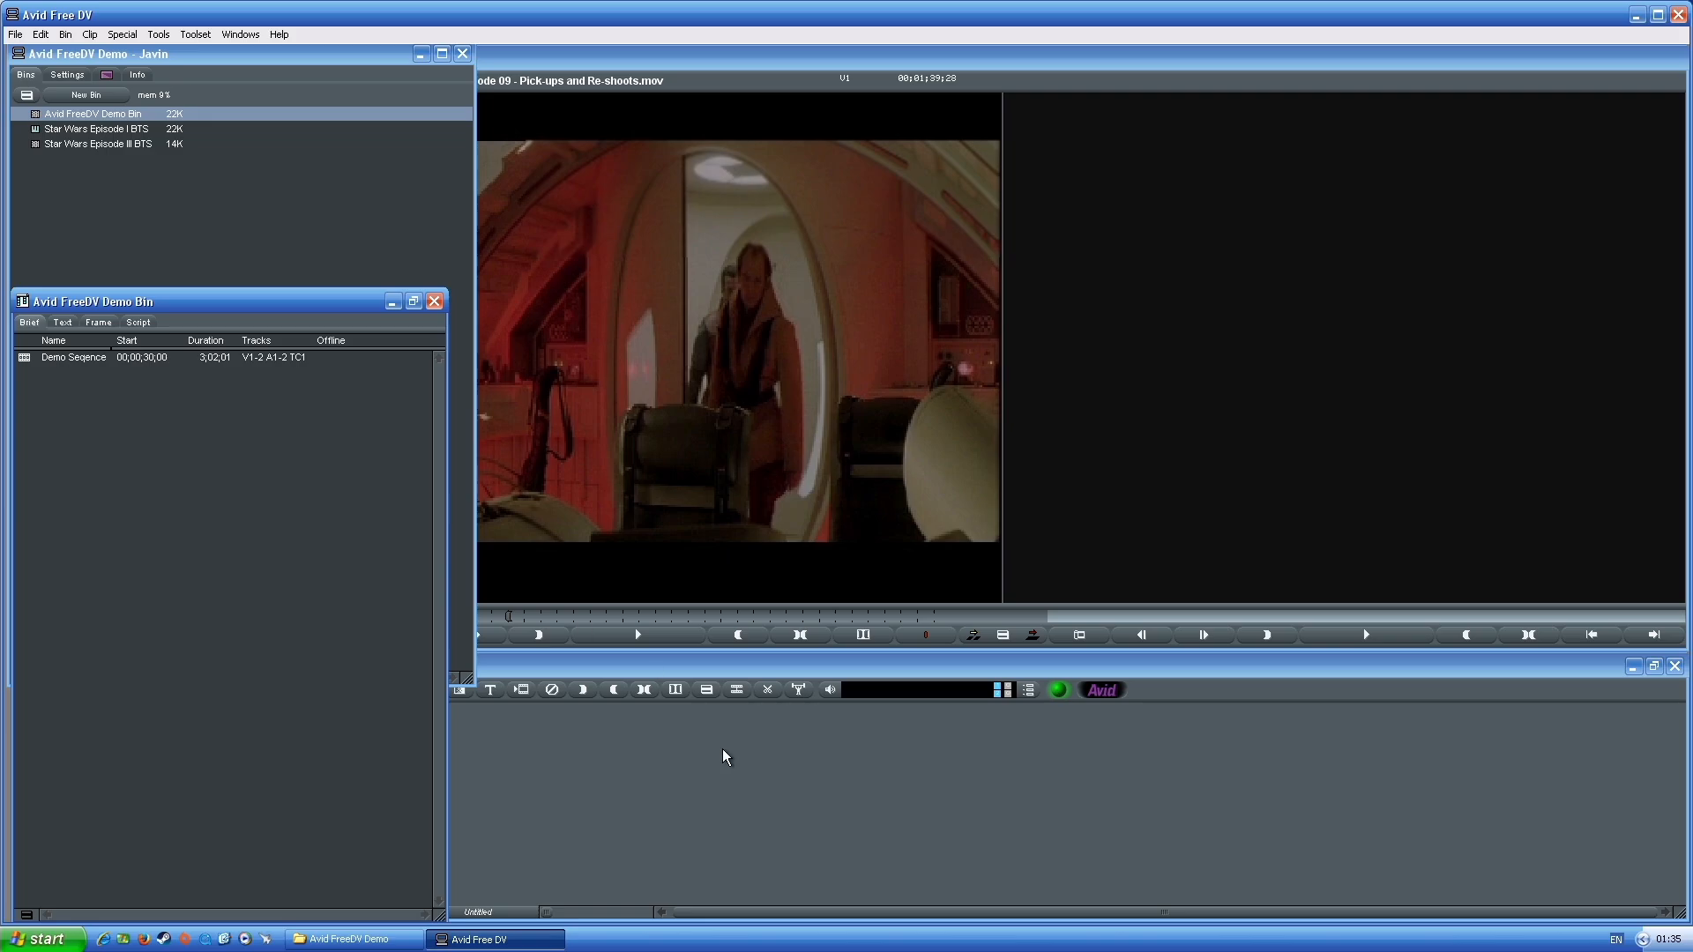
pyautogui.doubleClick(34, 360)
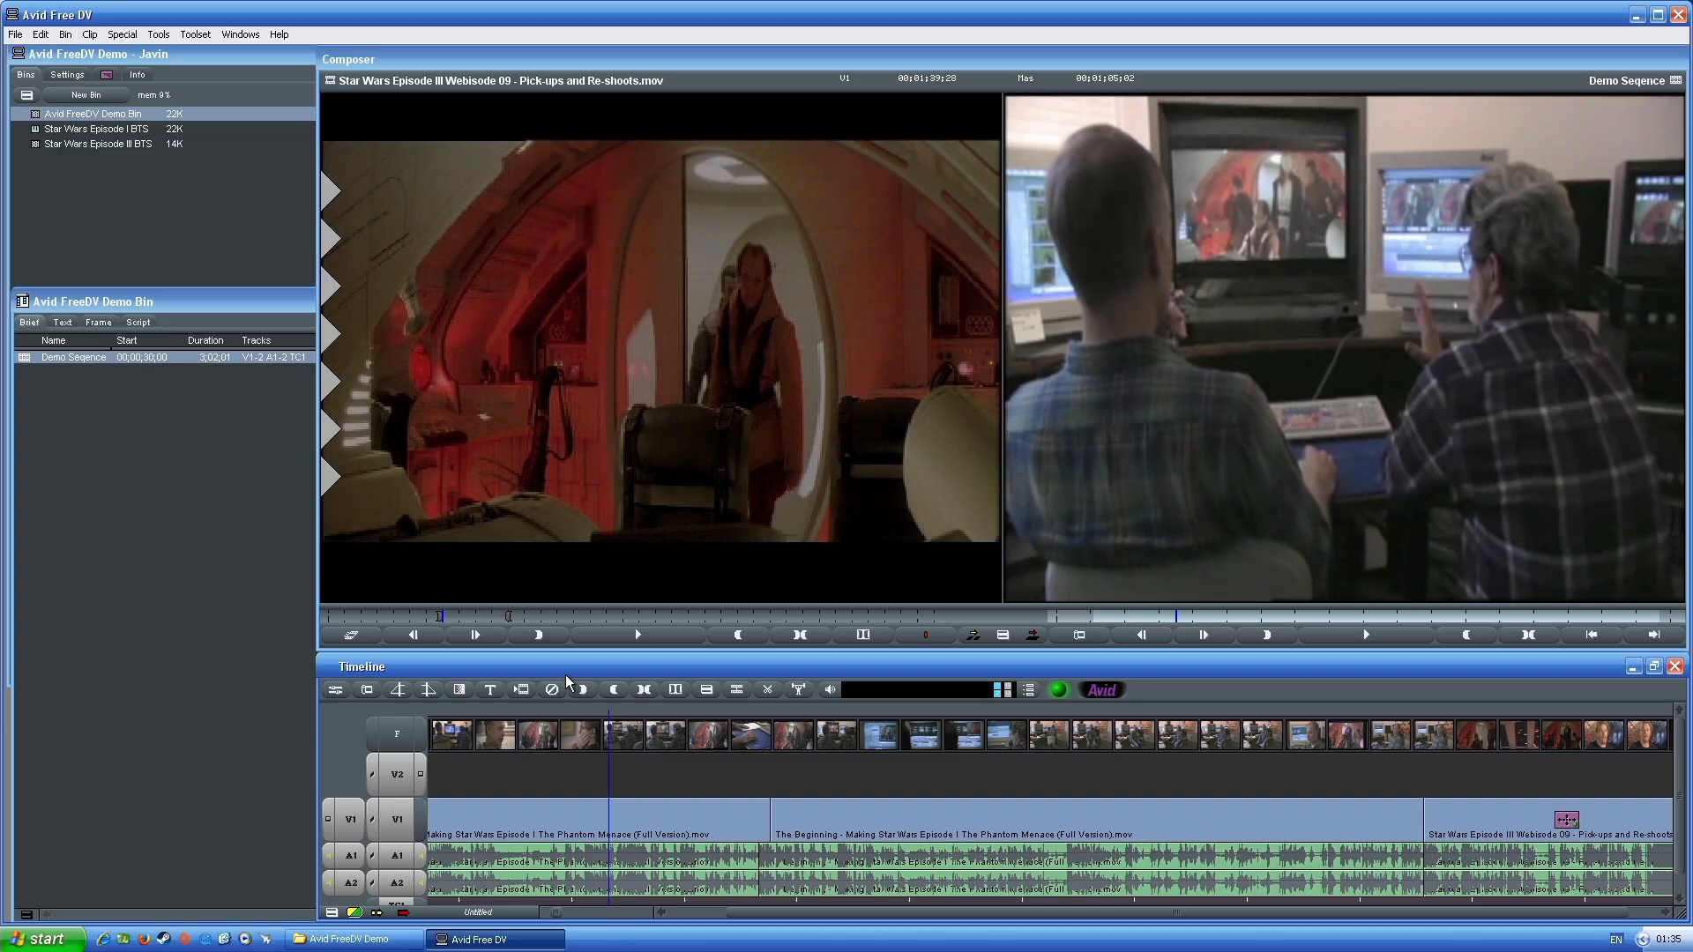
# Create a title over the current frame with the two-line text "Ben Burtt Editing" and "Star Wars"
pyautogui.click(494, 690)
pyautogui.moveTo(228, 57); pyautogui.dragTo(404, 213)
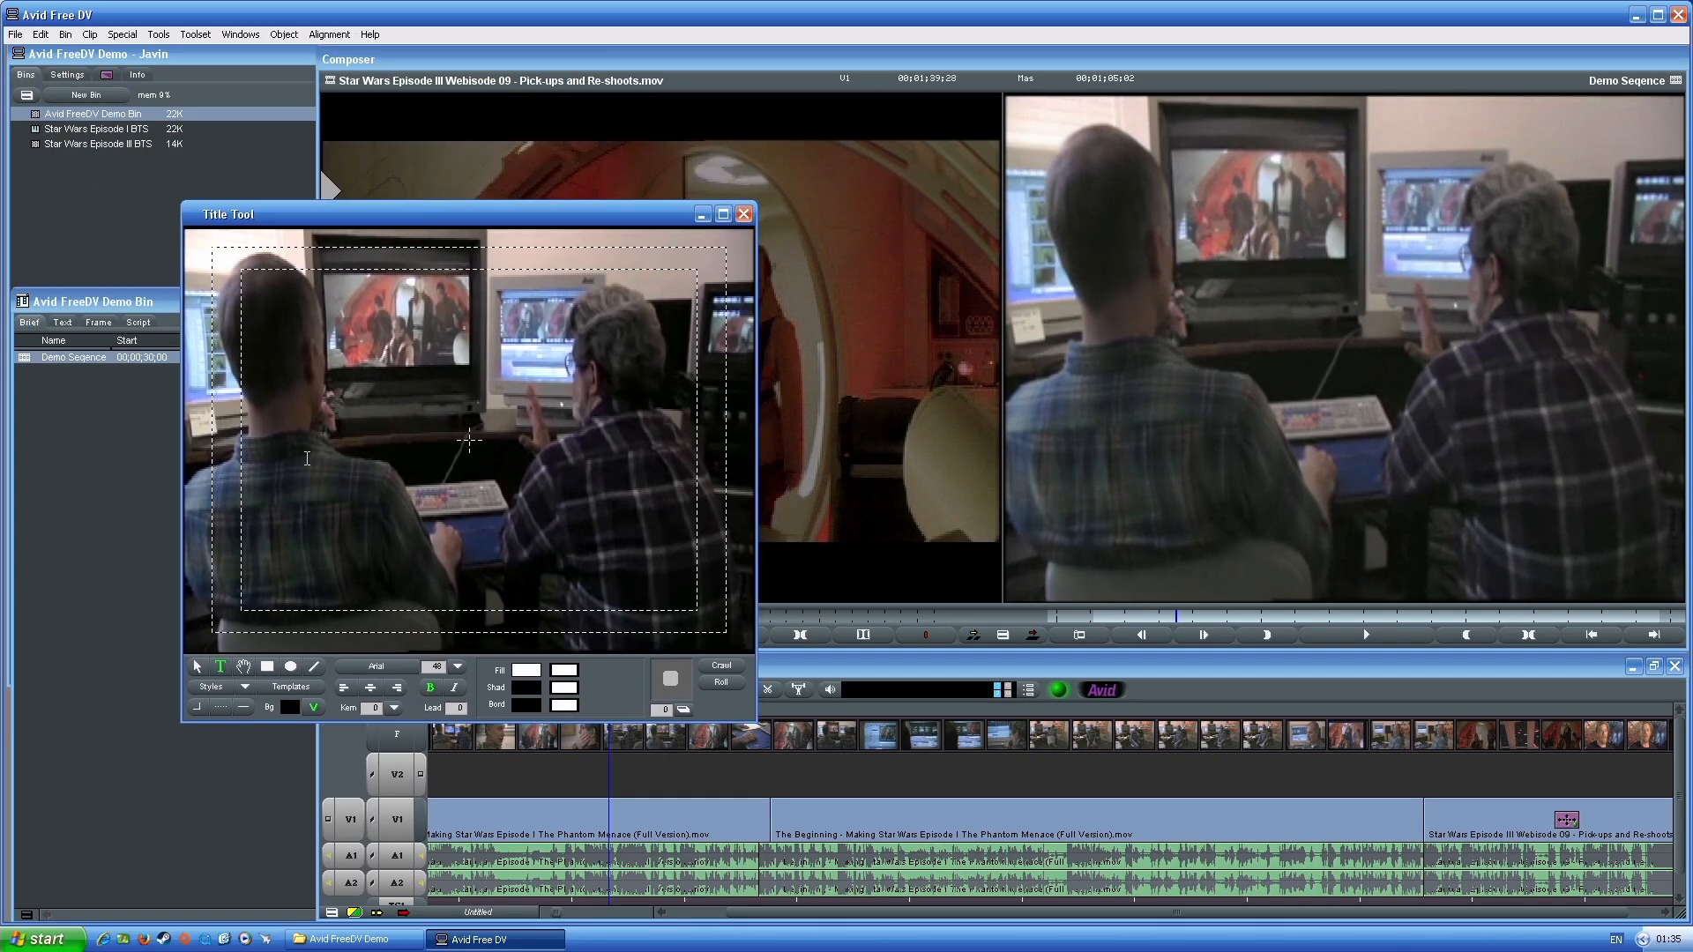
pyautogui.click(328, 477)
pyautogui.write('Ben Burtt Editing')
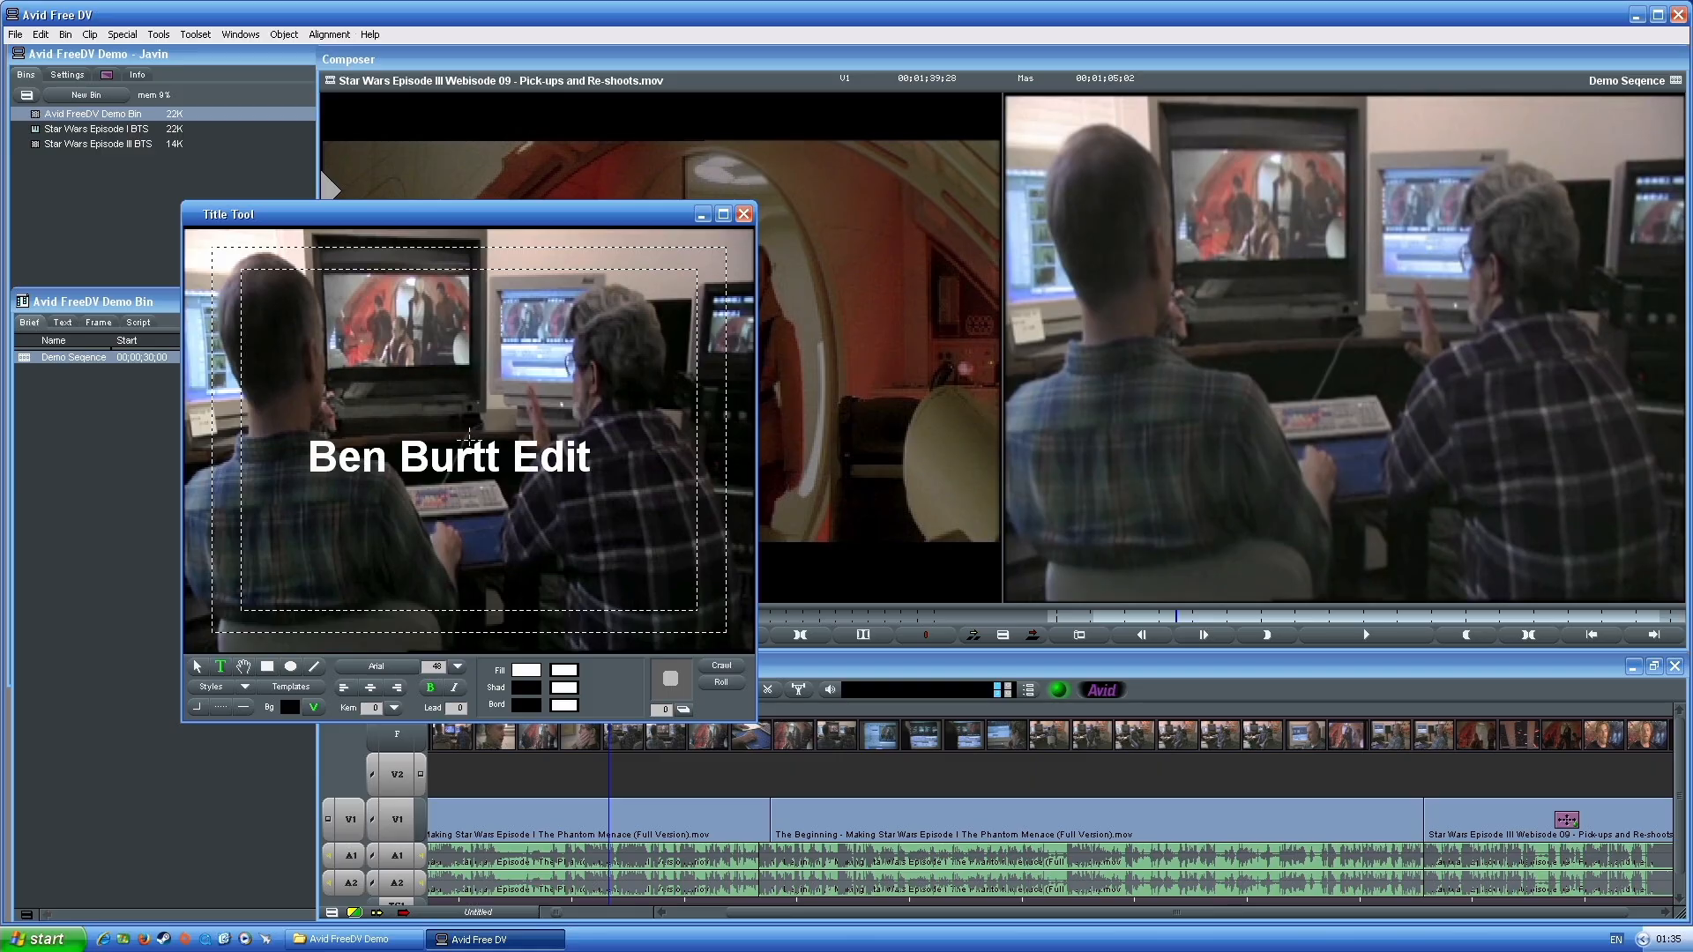
pyautogui.write('r Wats')
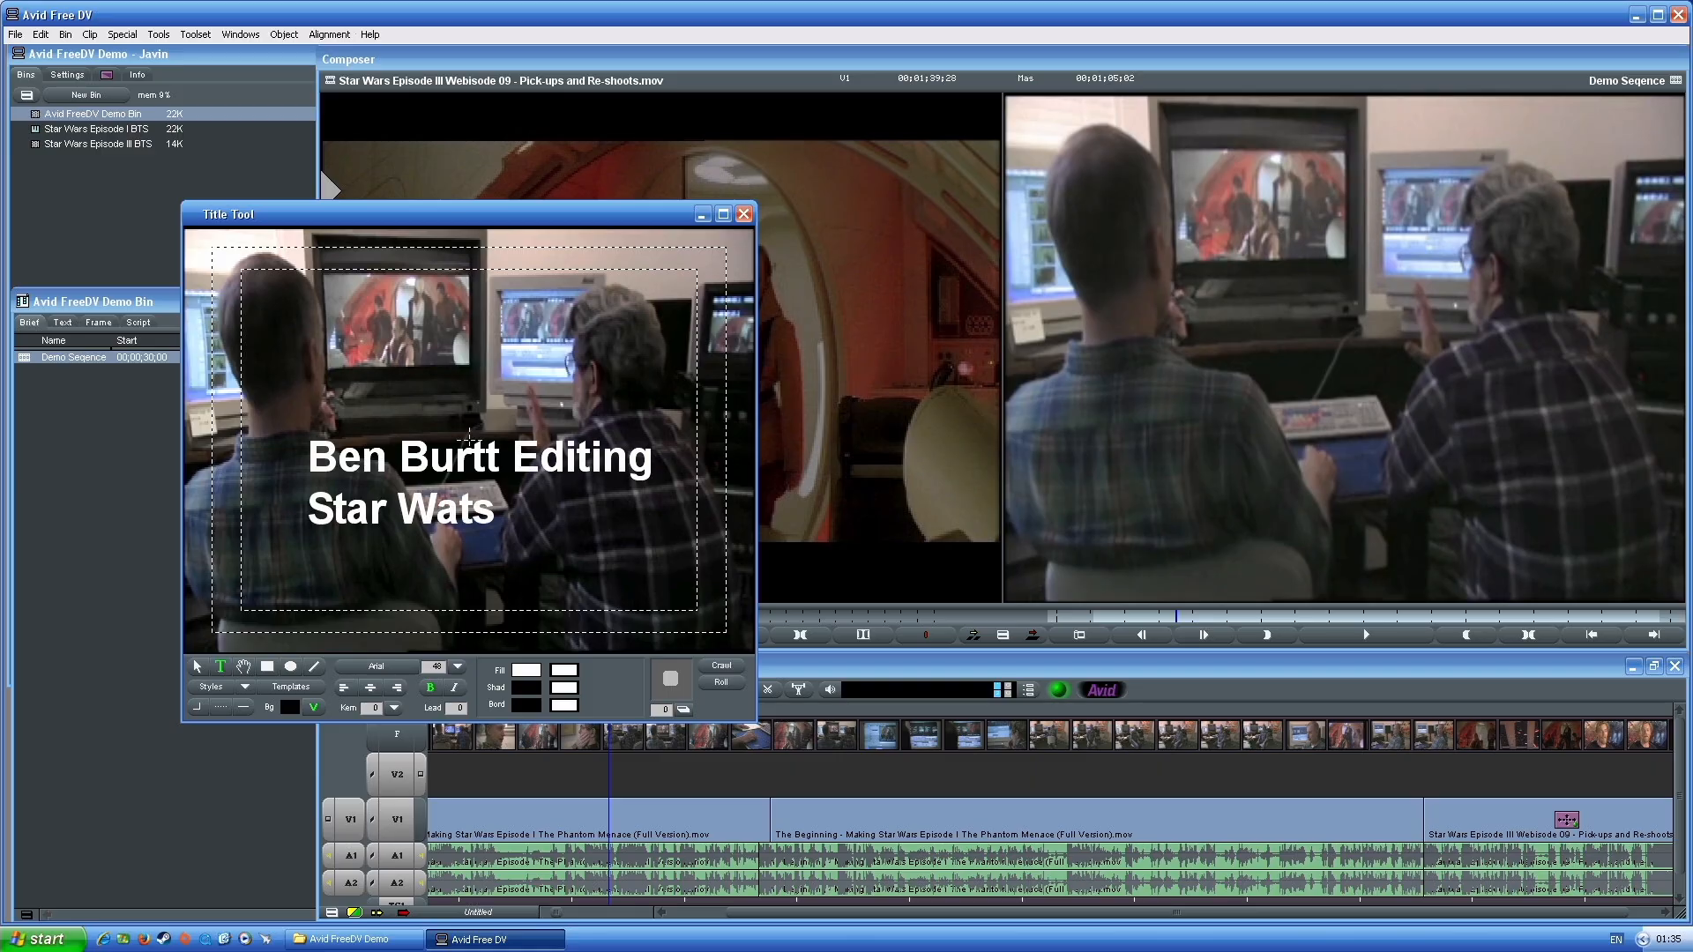
pyautogui.press('BackSpace')
pyautogui.press('BackSpace')
pyautogui.write('rs')
# Try a shadow depth of 3 on the whole title text
pyautogui.hotkey('ctrl', 'a')
pyautogui.click(530, 689)
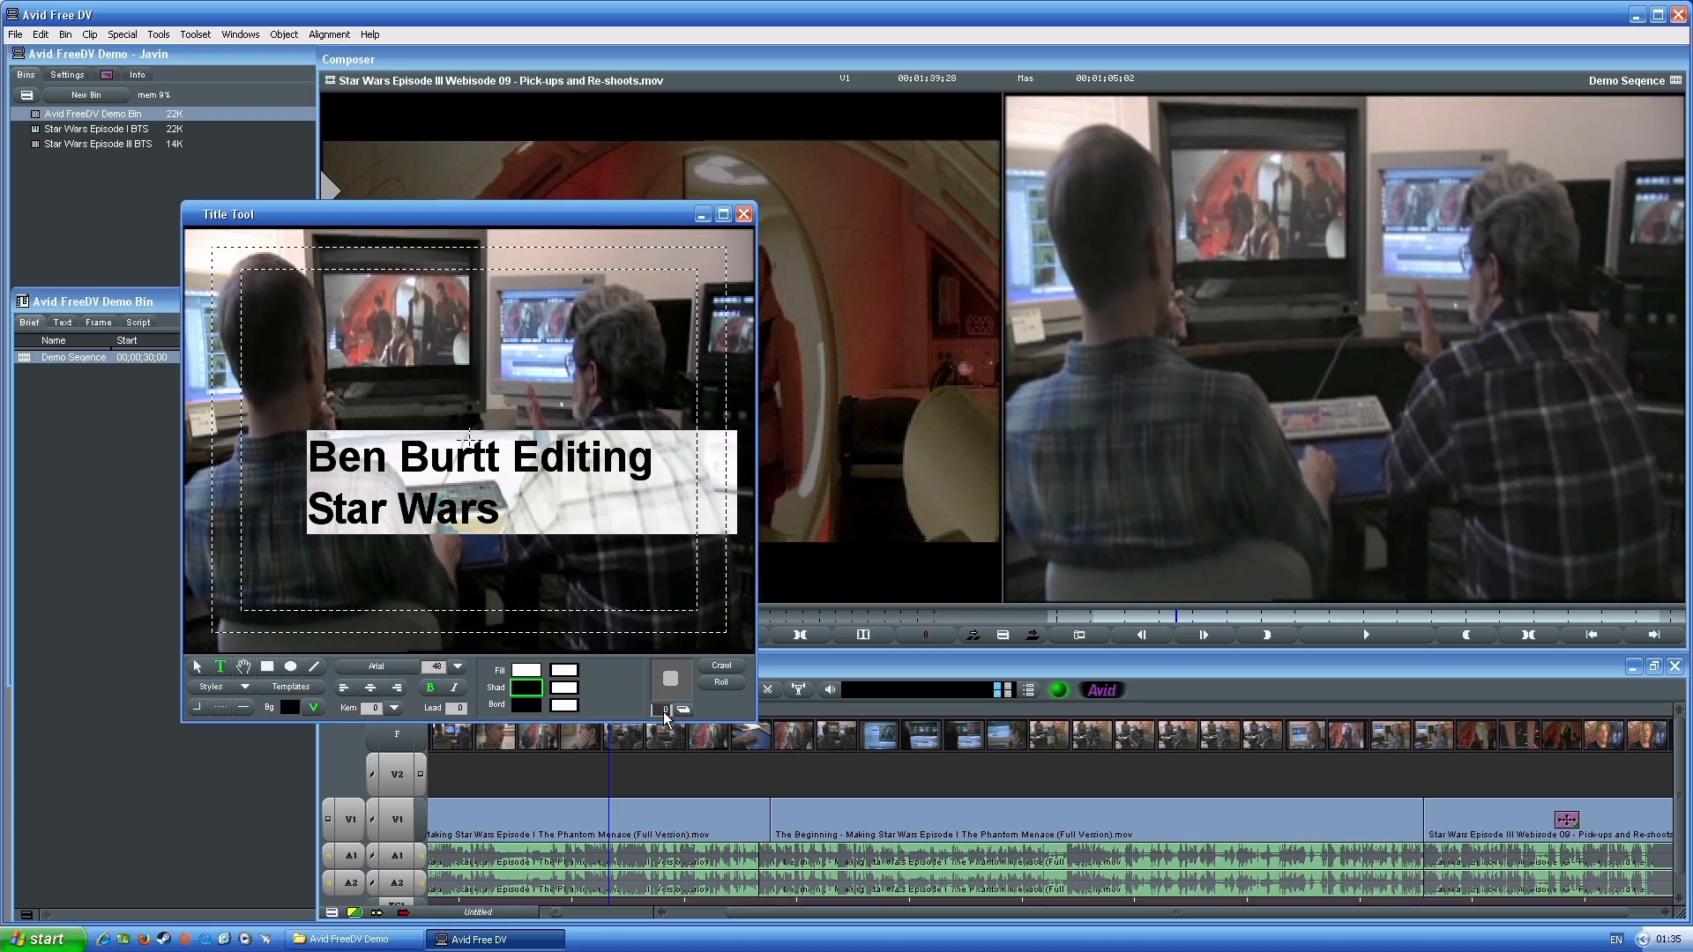
pyautogui.moveTo(652, 522); pyautogui.dragTo(319, 450)
pyautogui.click(525, 706)
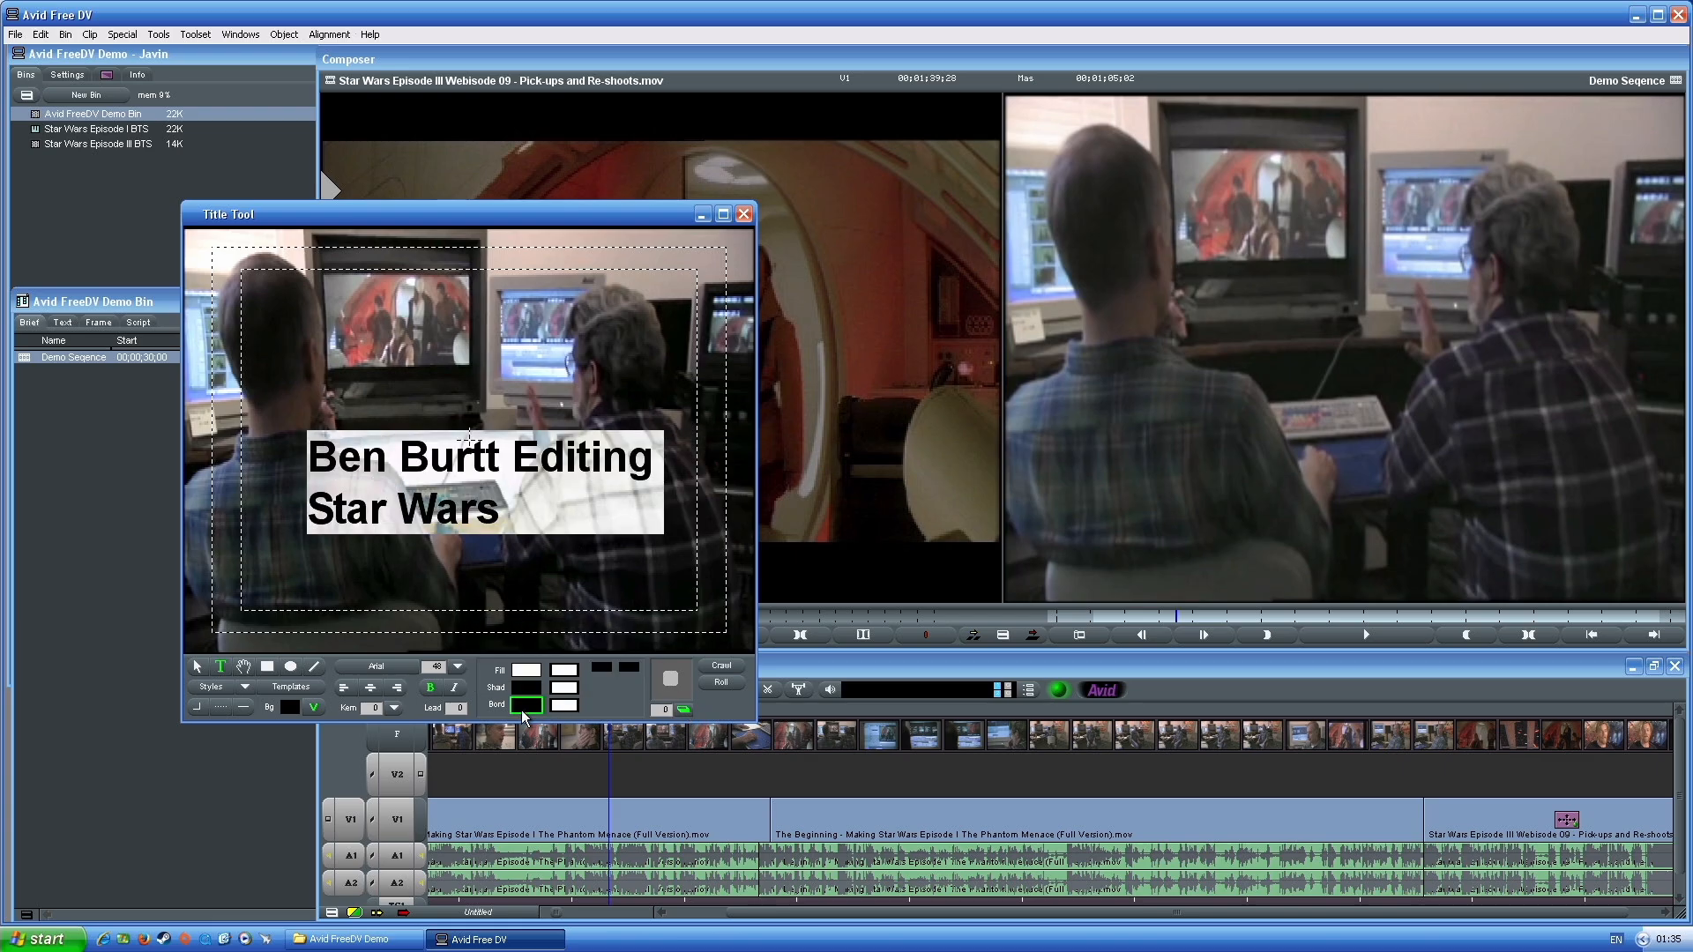
pyautogui.click(665, 708)
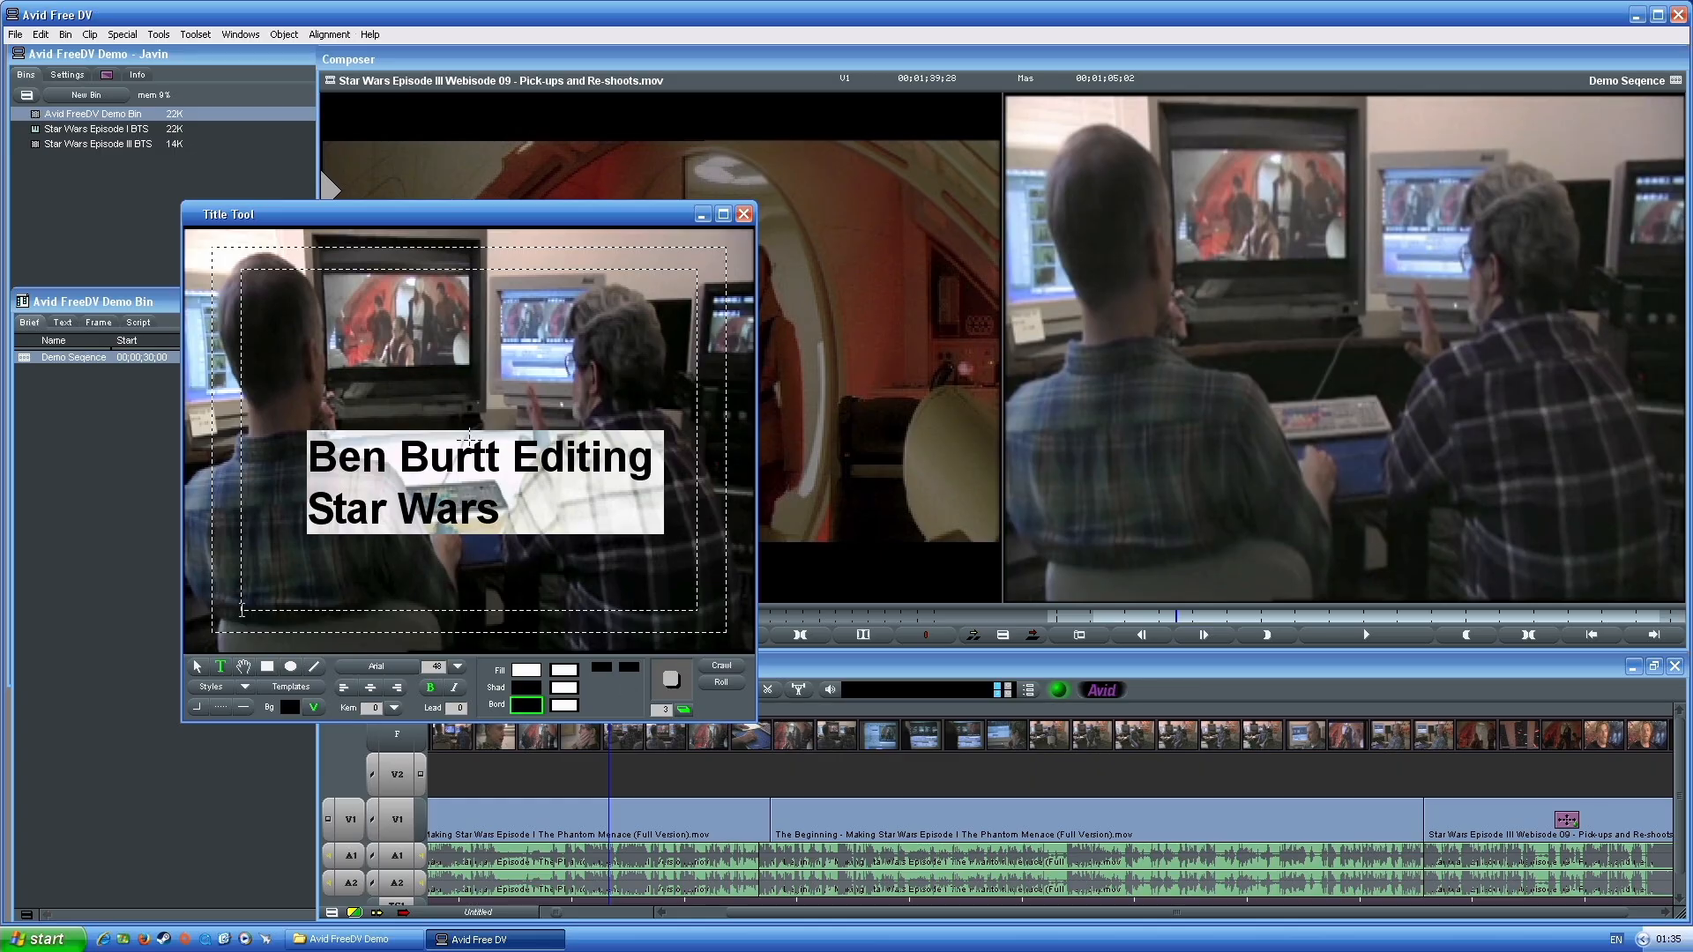
# Try the title text's border and fill options, and set its shadow depth back to 0
pyautogui.click(572, 706)
pyautogui.click(573, 706)
pyautogui.click(525, 533)
pyautogui.click(665, 706)
pyautogui.click(670, 695)
pyautogui.click(535, 705)
pyautogui.click(534, 670)
pyautogui.click(594, 536)
pyautogui.click(309, 624)
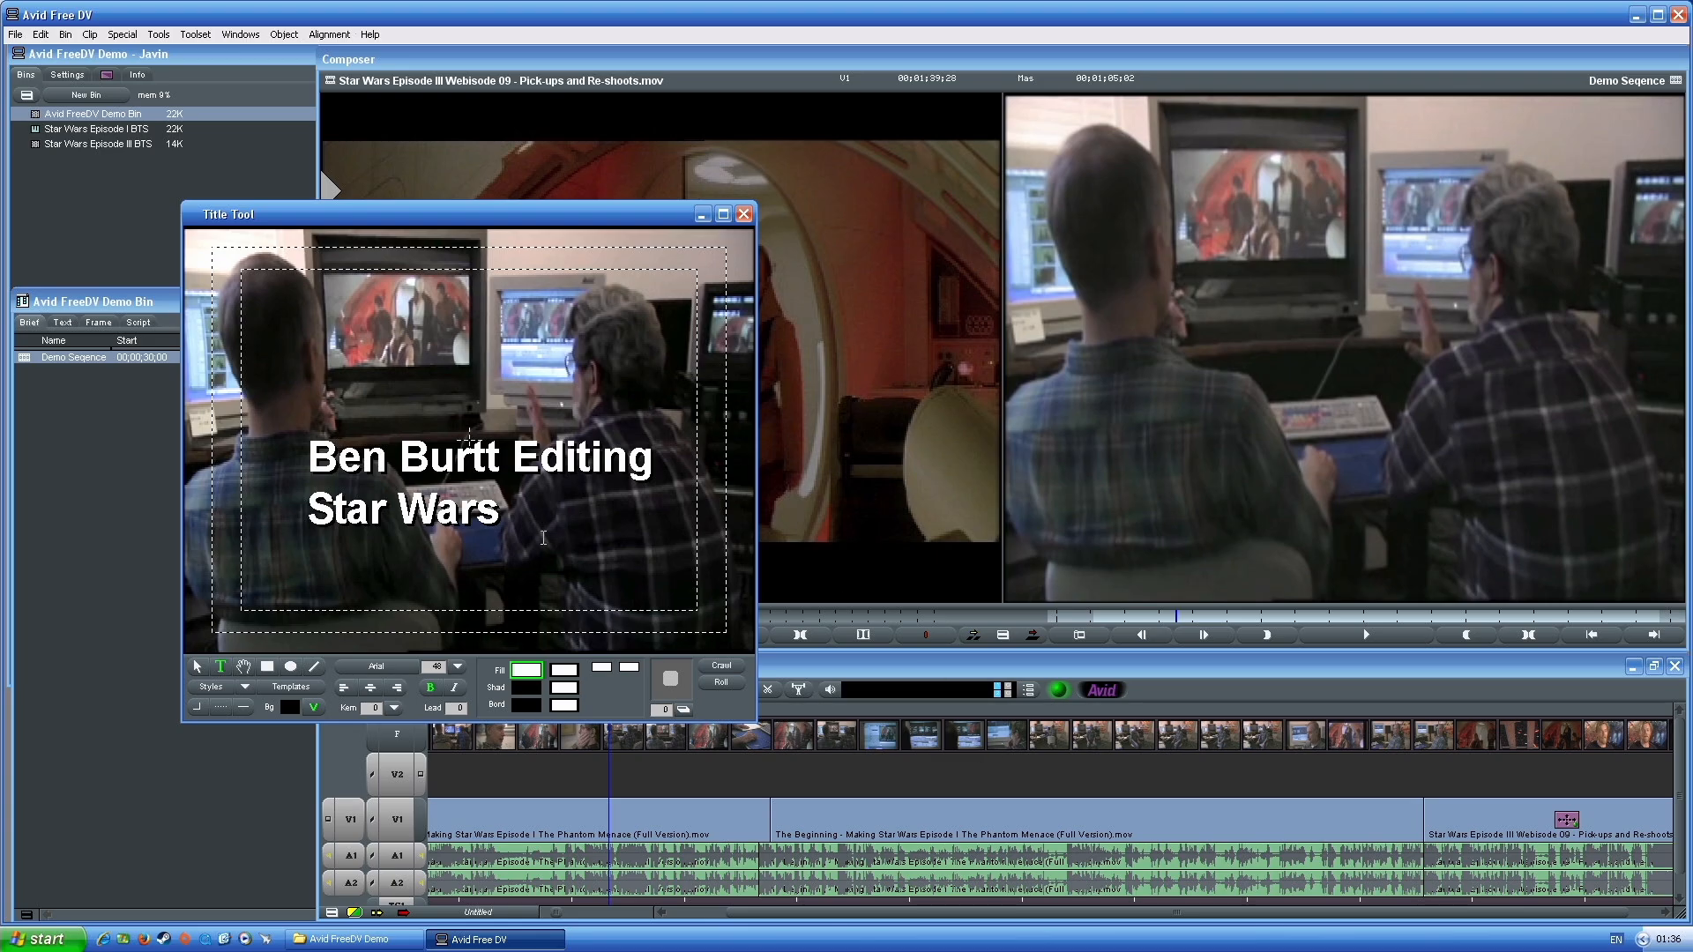
# Save the title to the Avid FreeDV Demo Bin on drive RetroPCData (E:) at DV 25 411 OMF resolution
pyautogui.click(743, 214)
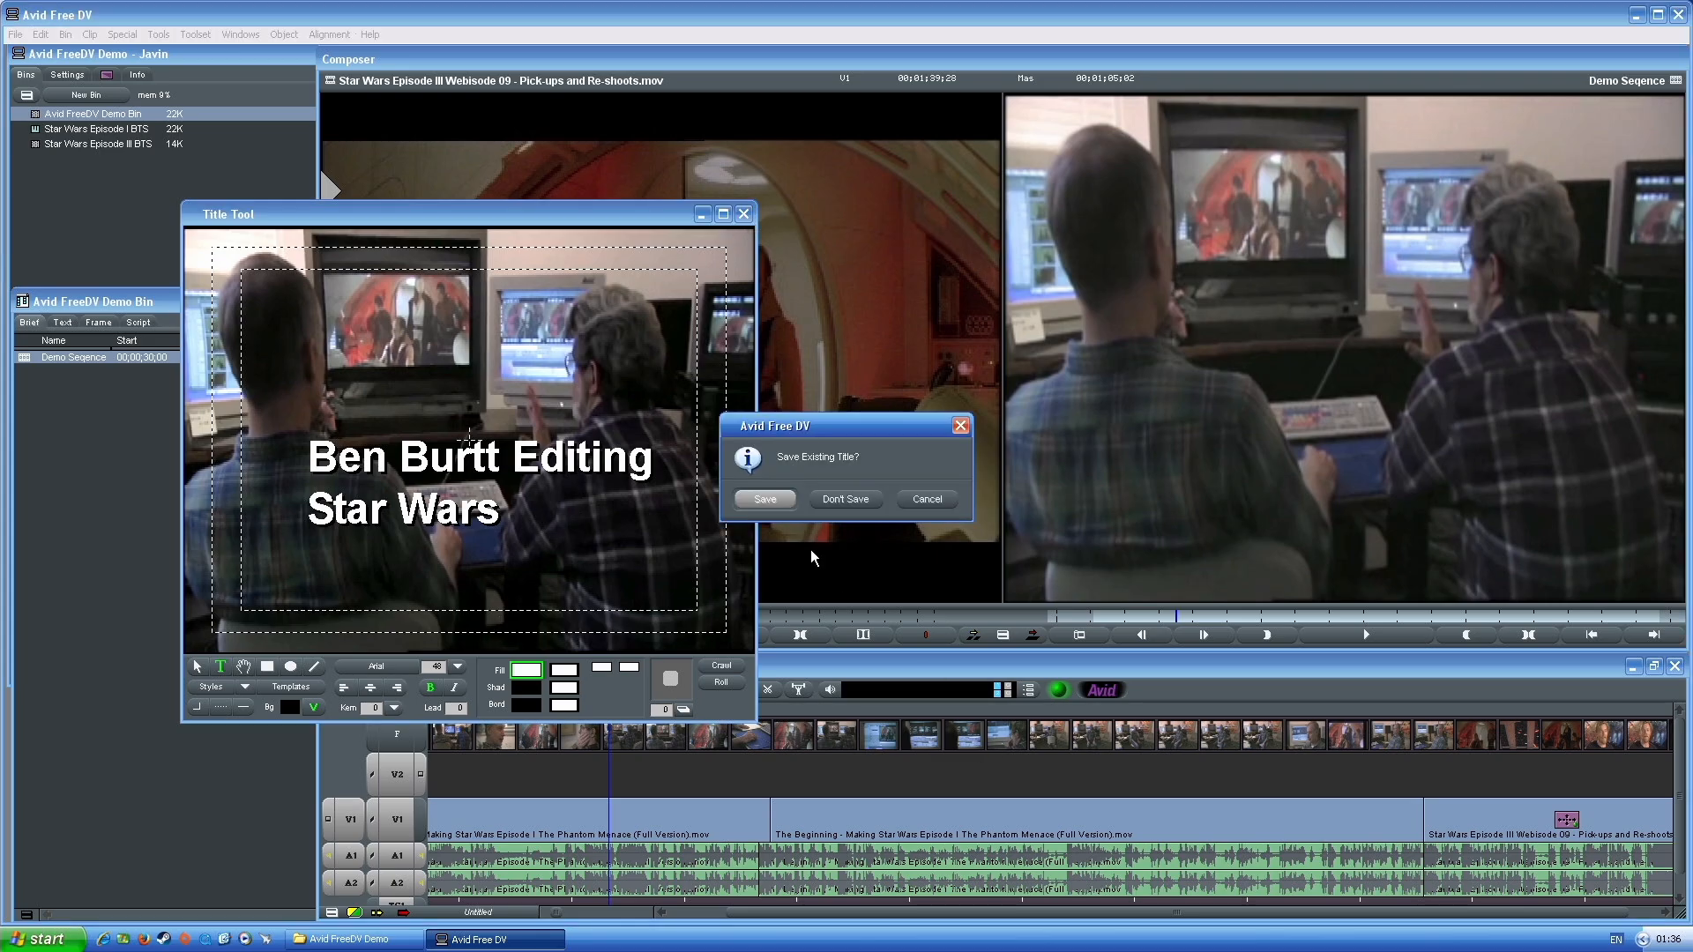
pyautogui.click(764, 499)
pyautogui.click(940, 438)
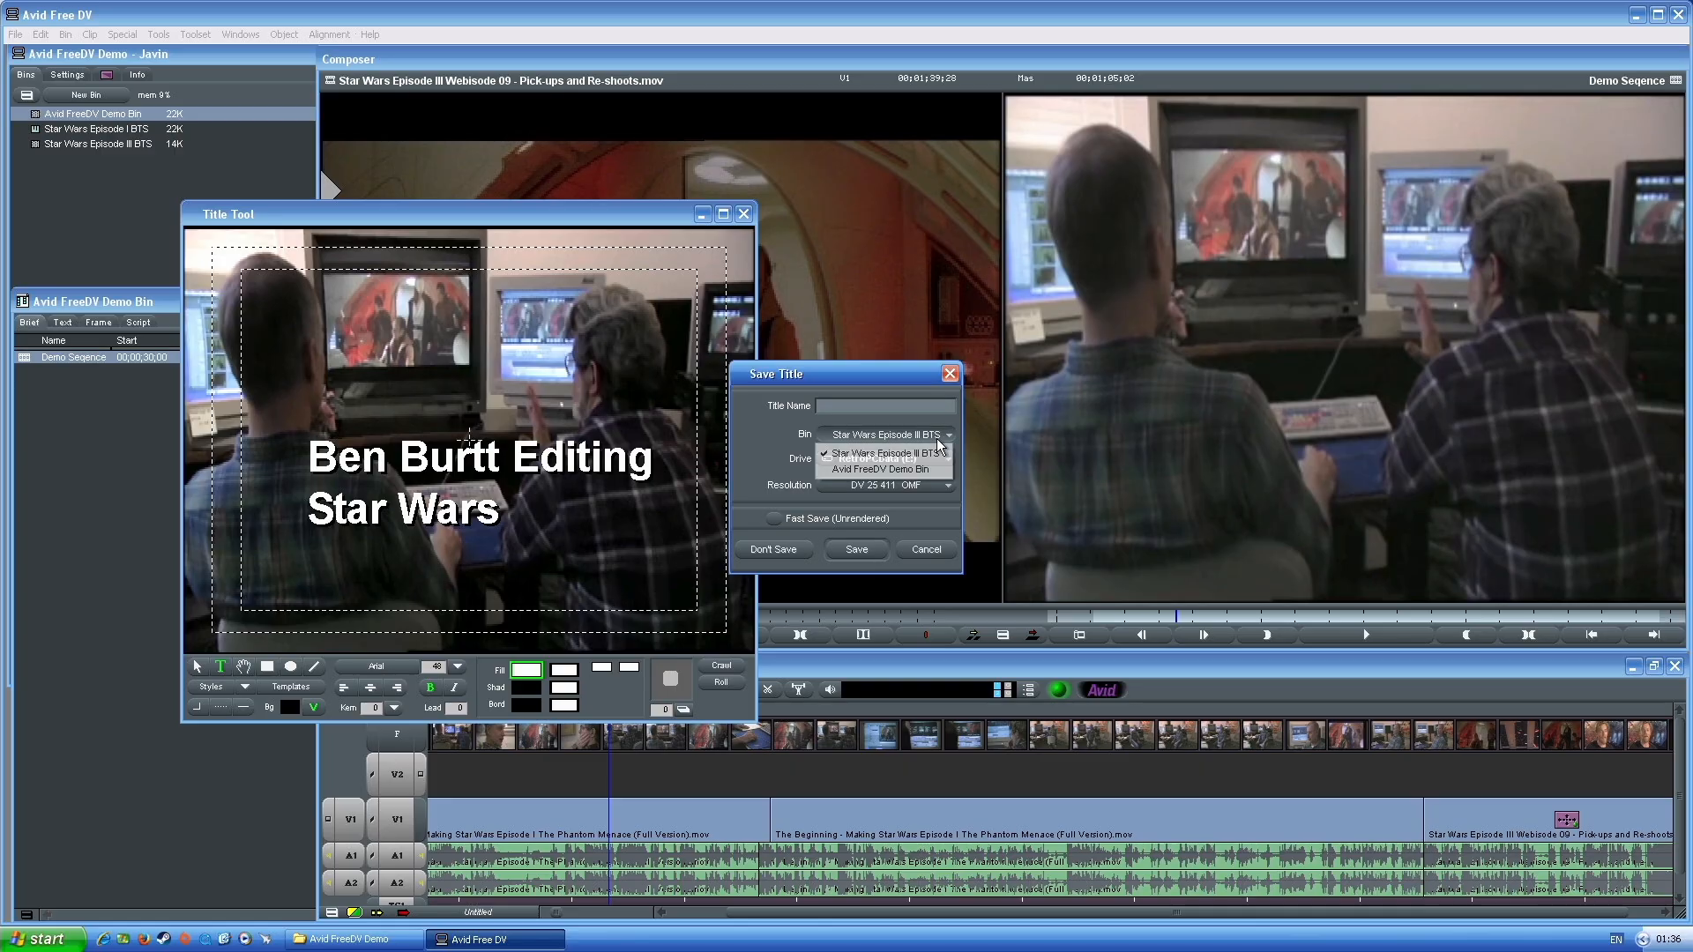
pyautogui.click(880, 469)
pyautogui.click(922, 458)
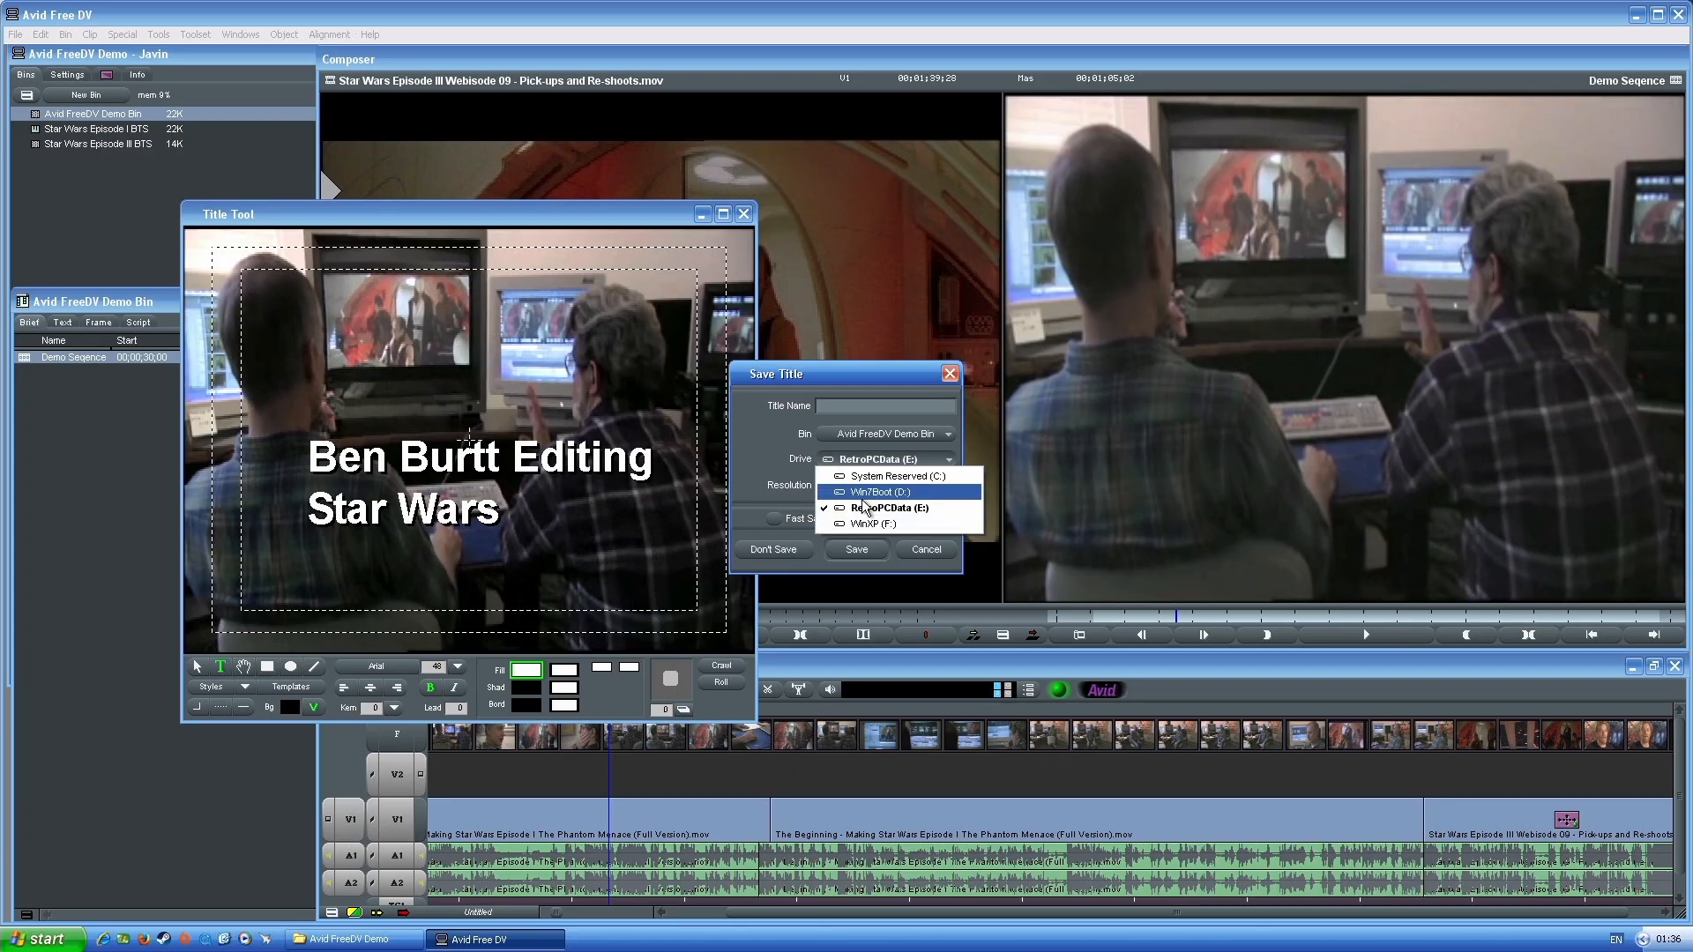
pyautogui.click(899, 509)
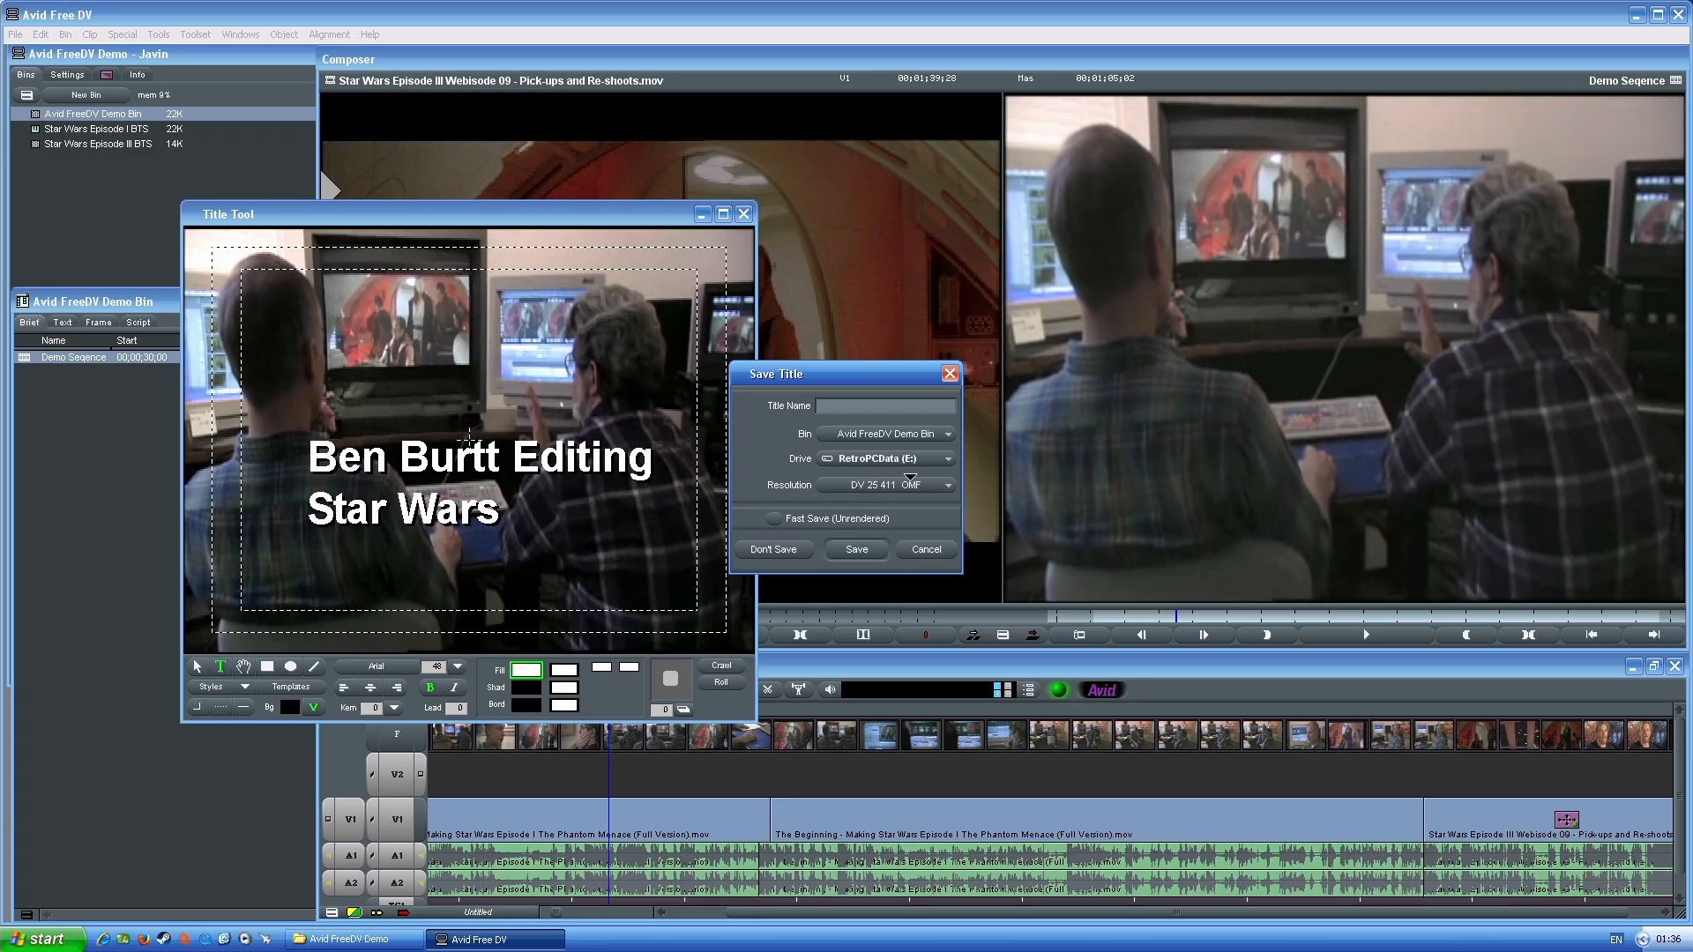
pyautogui.click(855, 549)
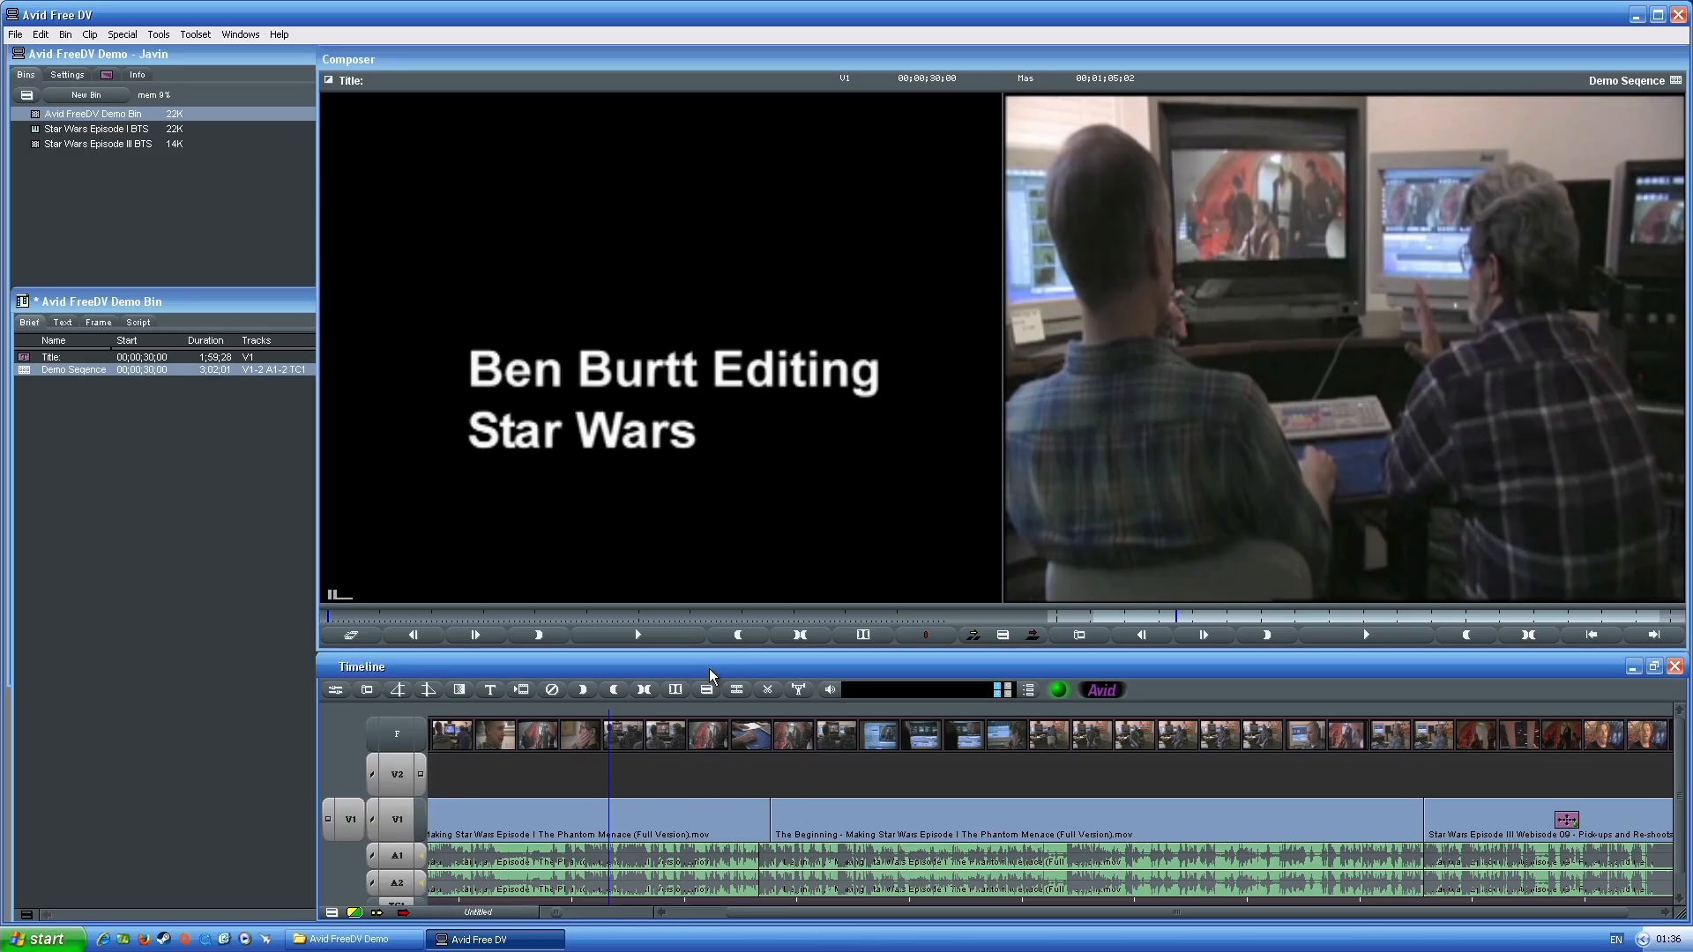
# Mark an In point at 00;00;40;03 and an Out point at 00;00;43;29 in the sequence
pyautogui.moveTo(606, 900); pyautogui.dragTo(508, 885)
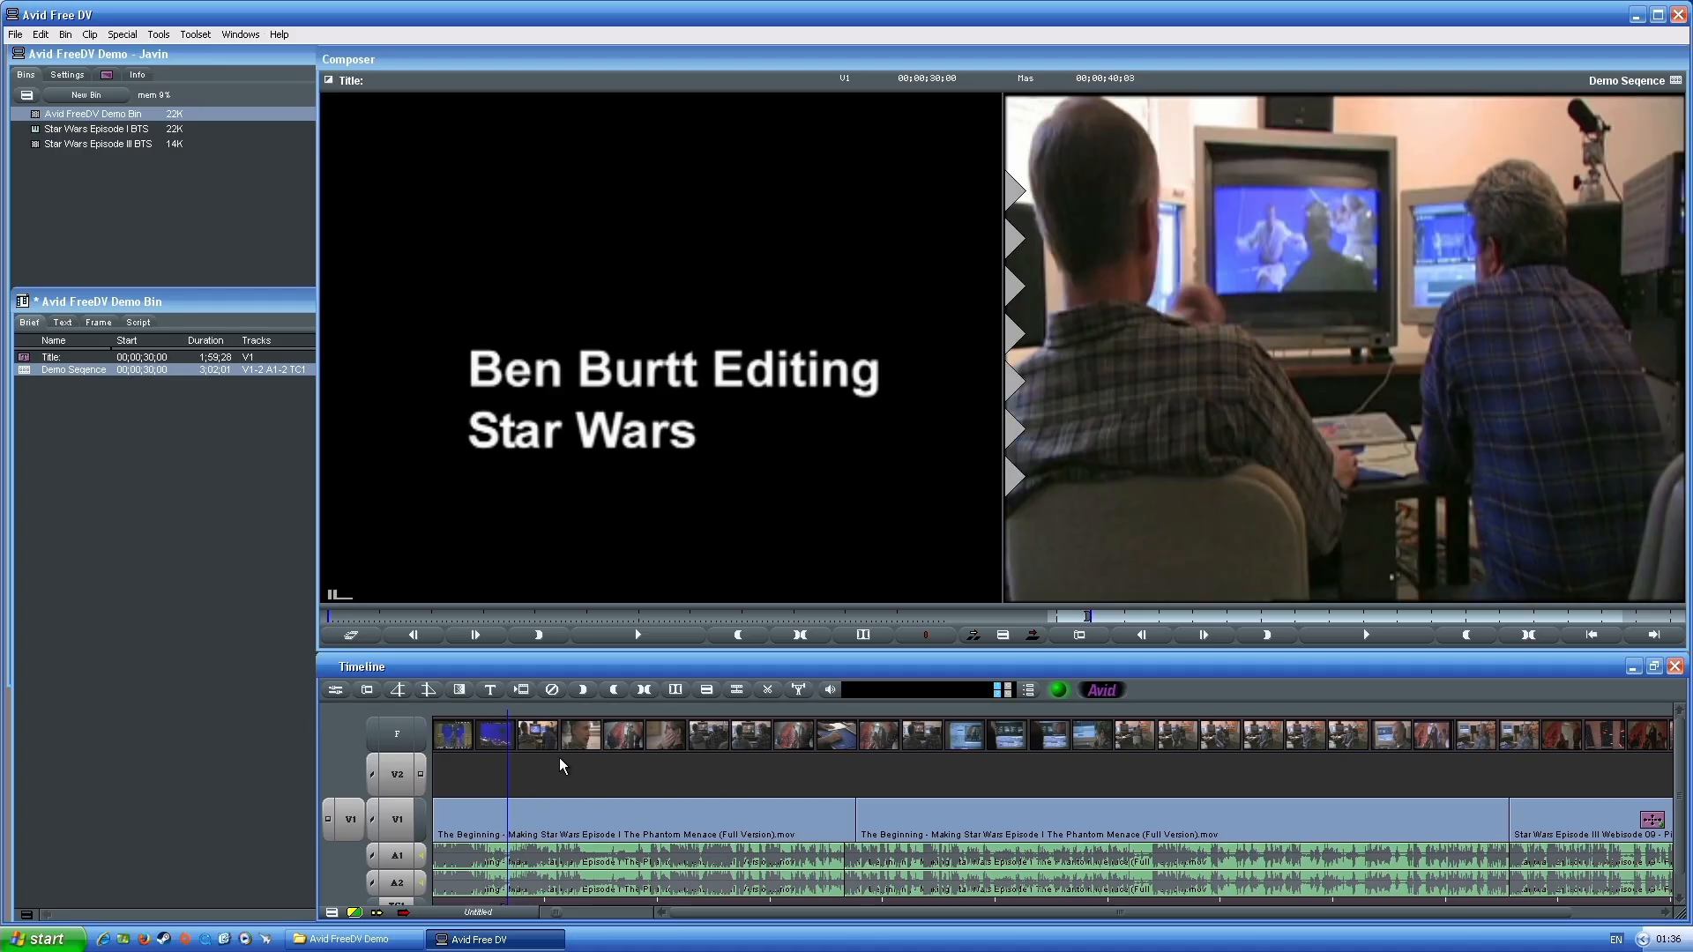
pyautogui.moveTo(515, 769); pyautogui.dragTo(543, 770)
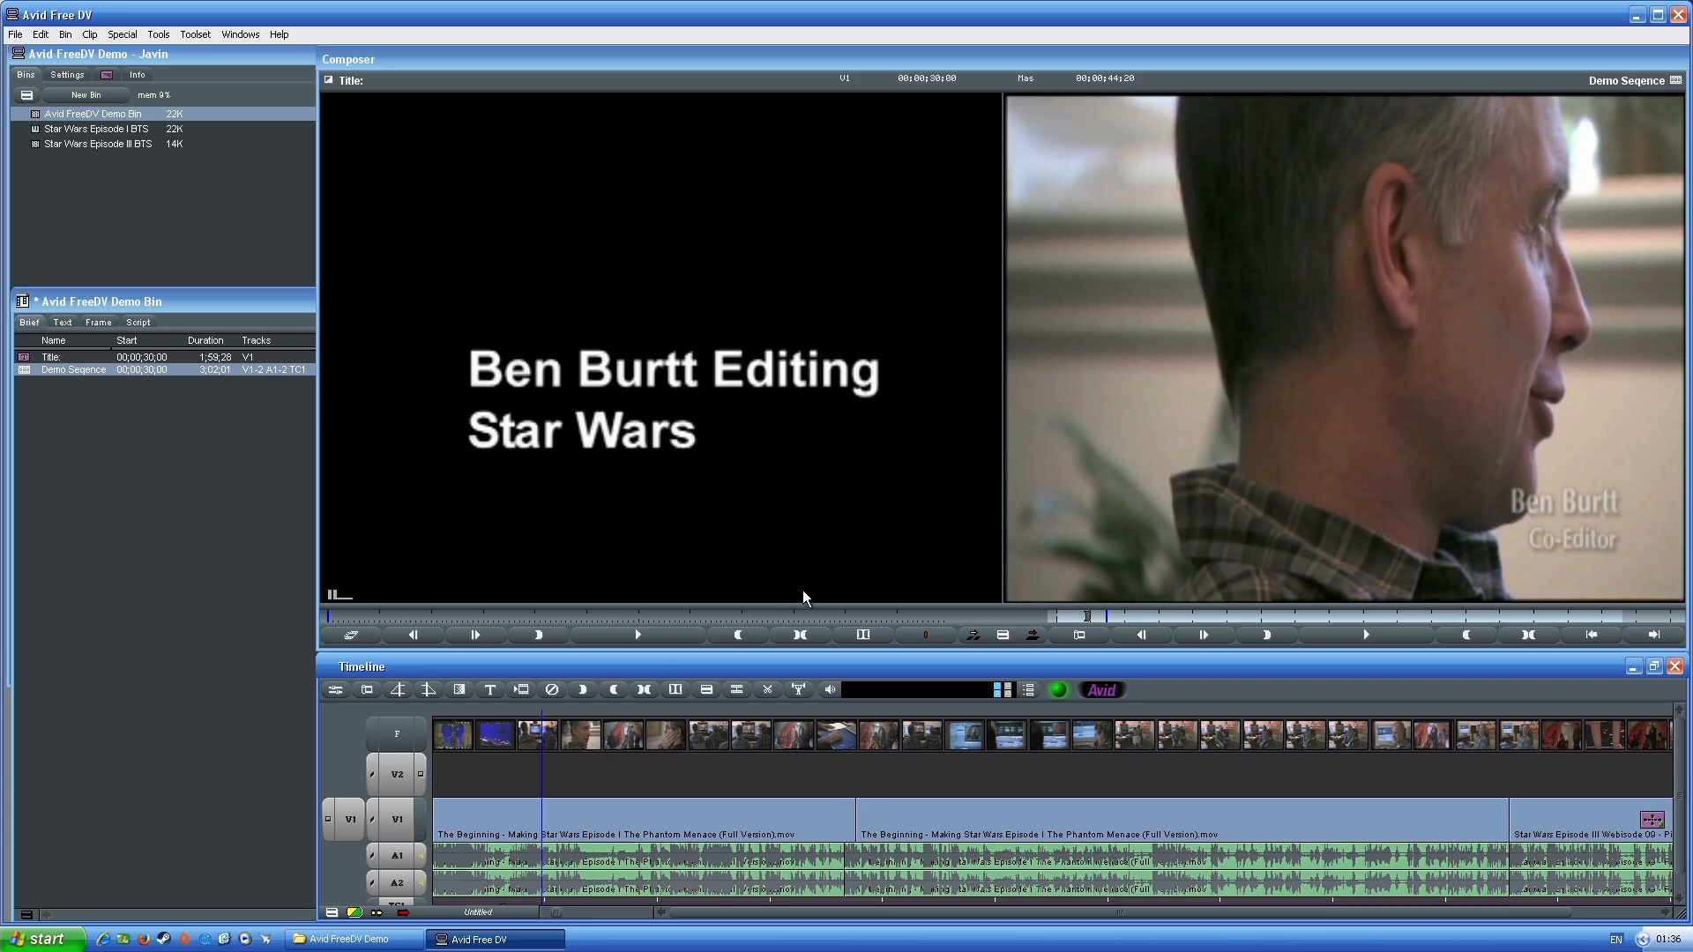
pyautogui.moveTo(791, 654); pyautogui.dragTo(791, 637)
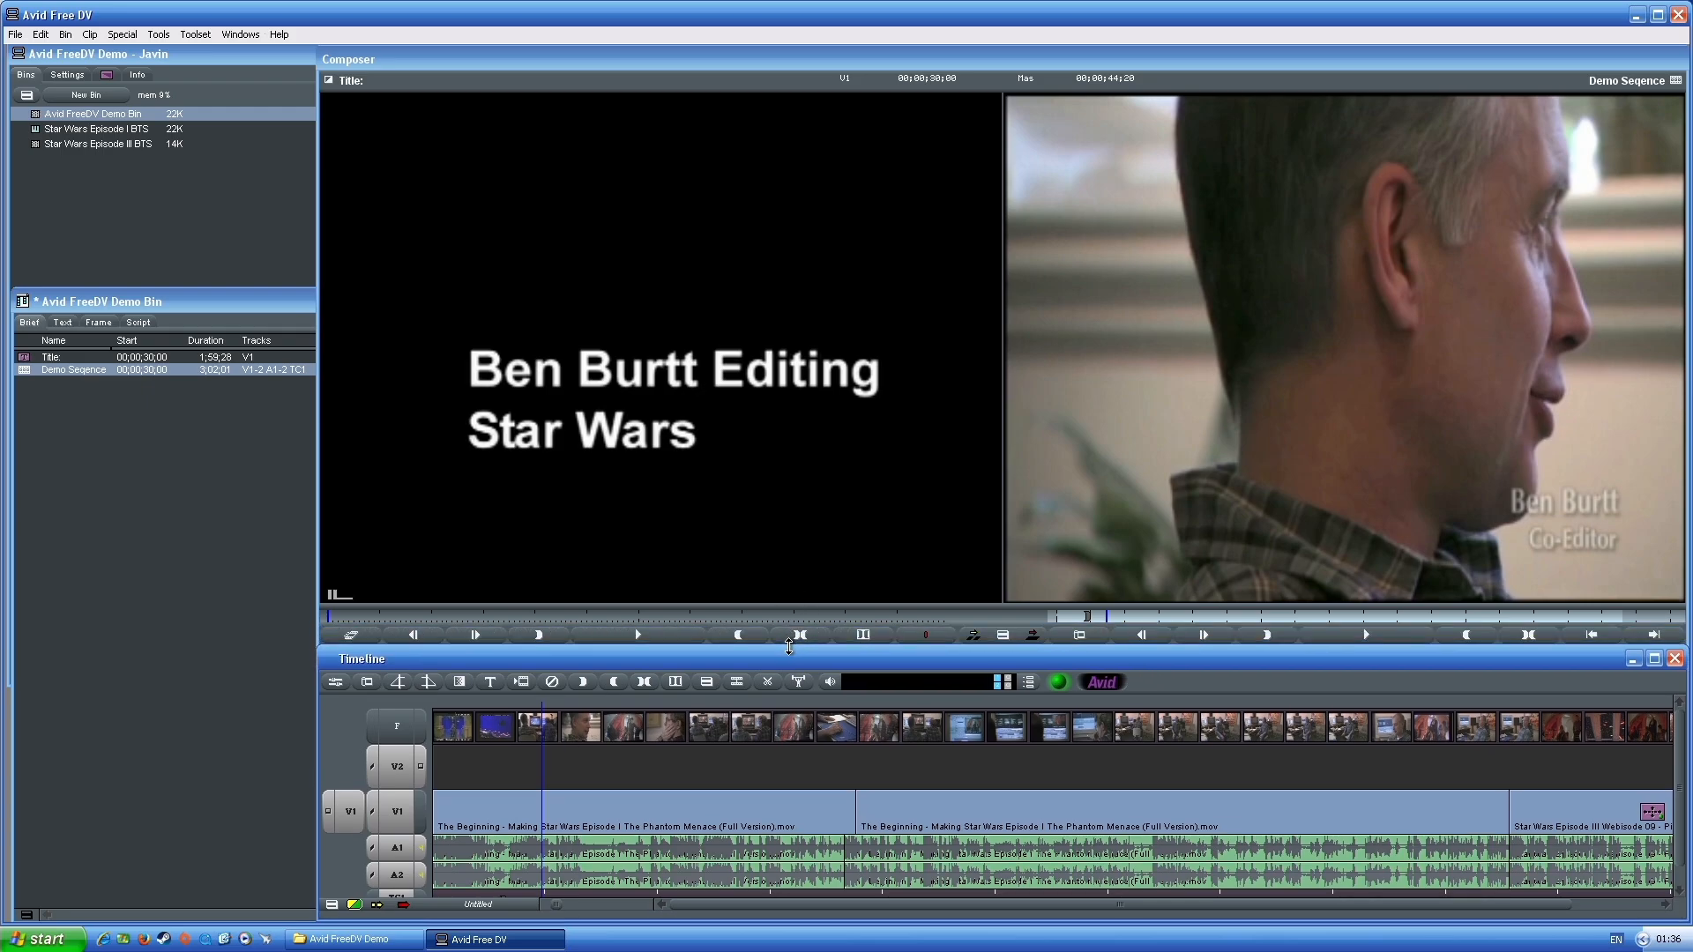
pyautogui.moveTo(539, 888)
pyautogui.mouseDown()
pyautogui.moveTo(554, 887)
pyautogui.moveTo(537, 887)
pyautogui.mouseUp()
pyautogui.press('o')
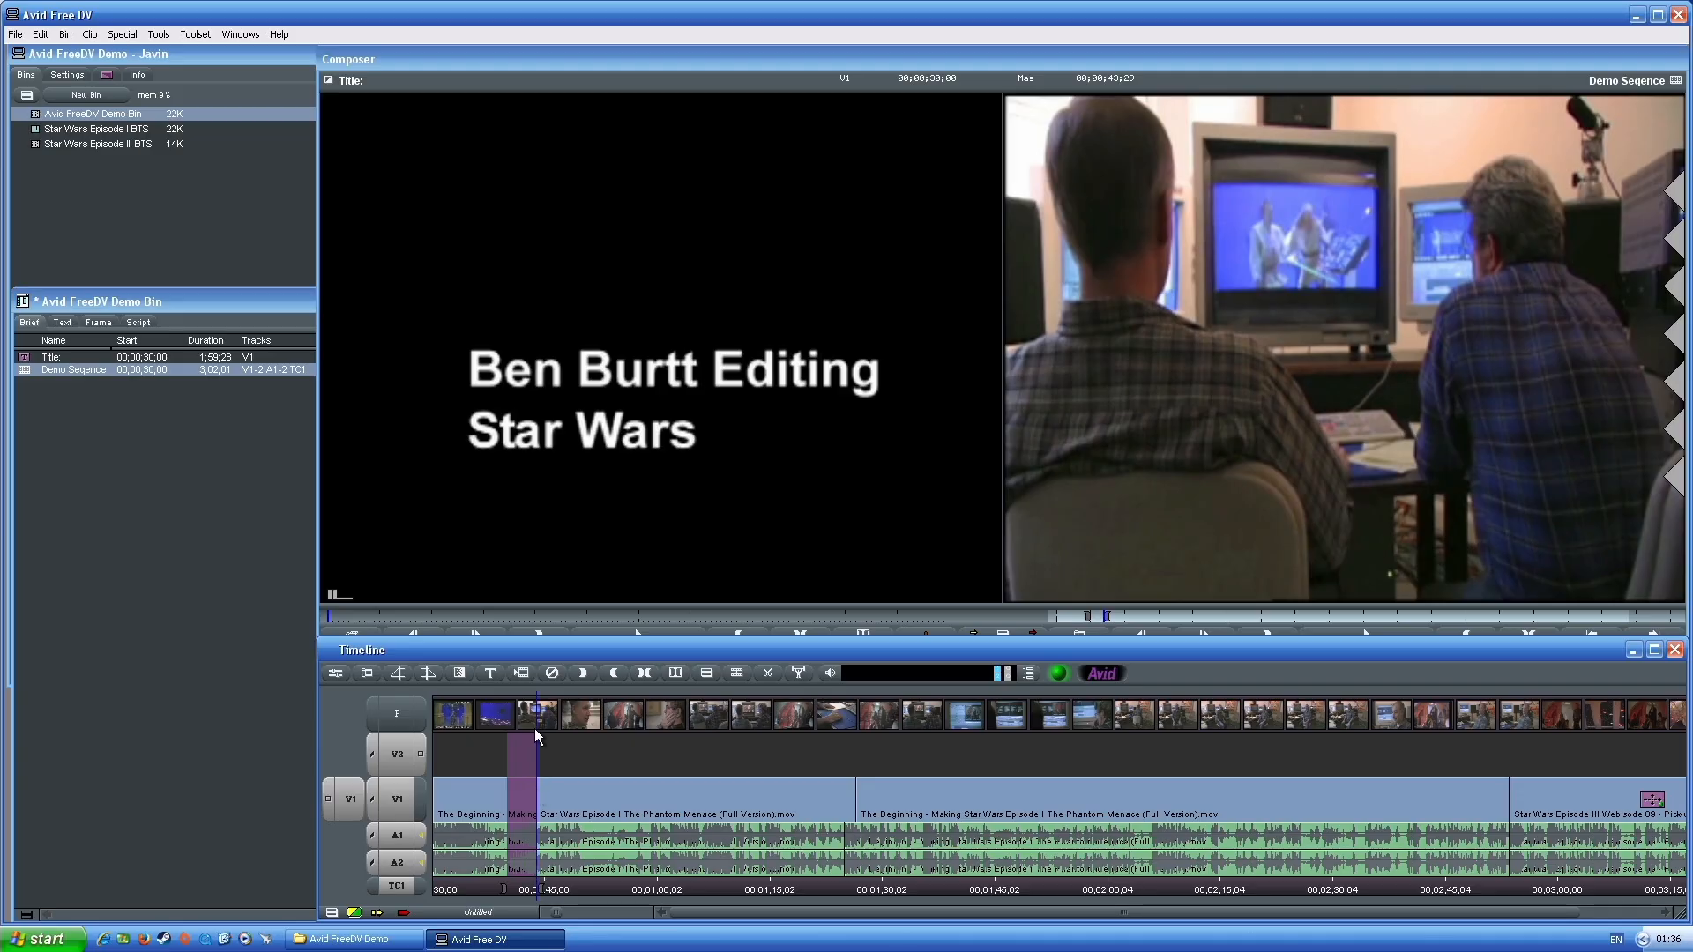
# Make V2 the only active record track and patch the title's V1 source track to it
pyautogui.moveTo(383, 781); pyautogui.dragTo(385, 892)
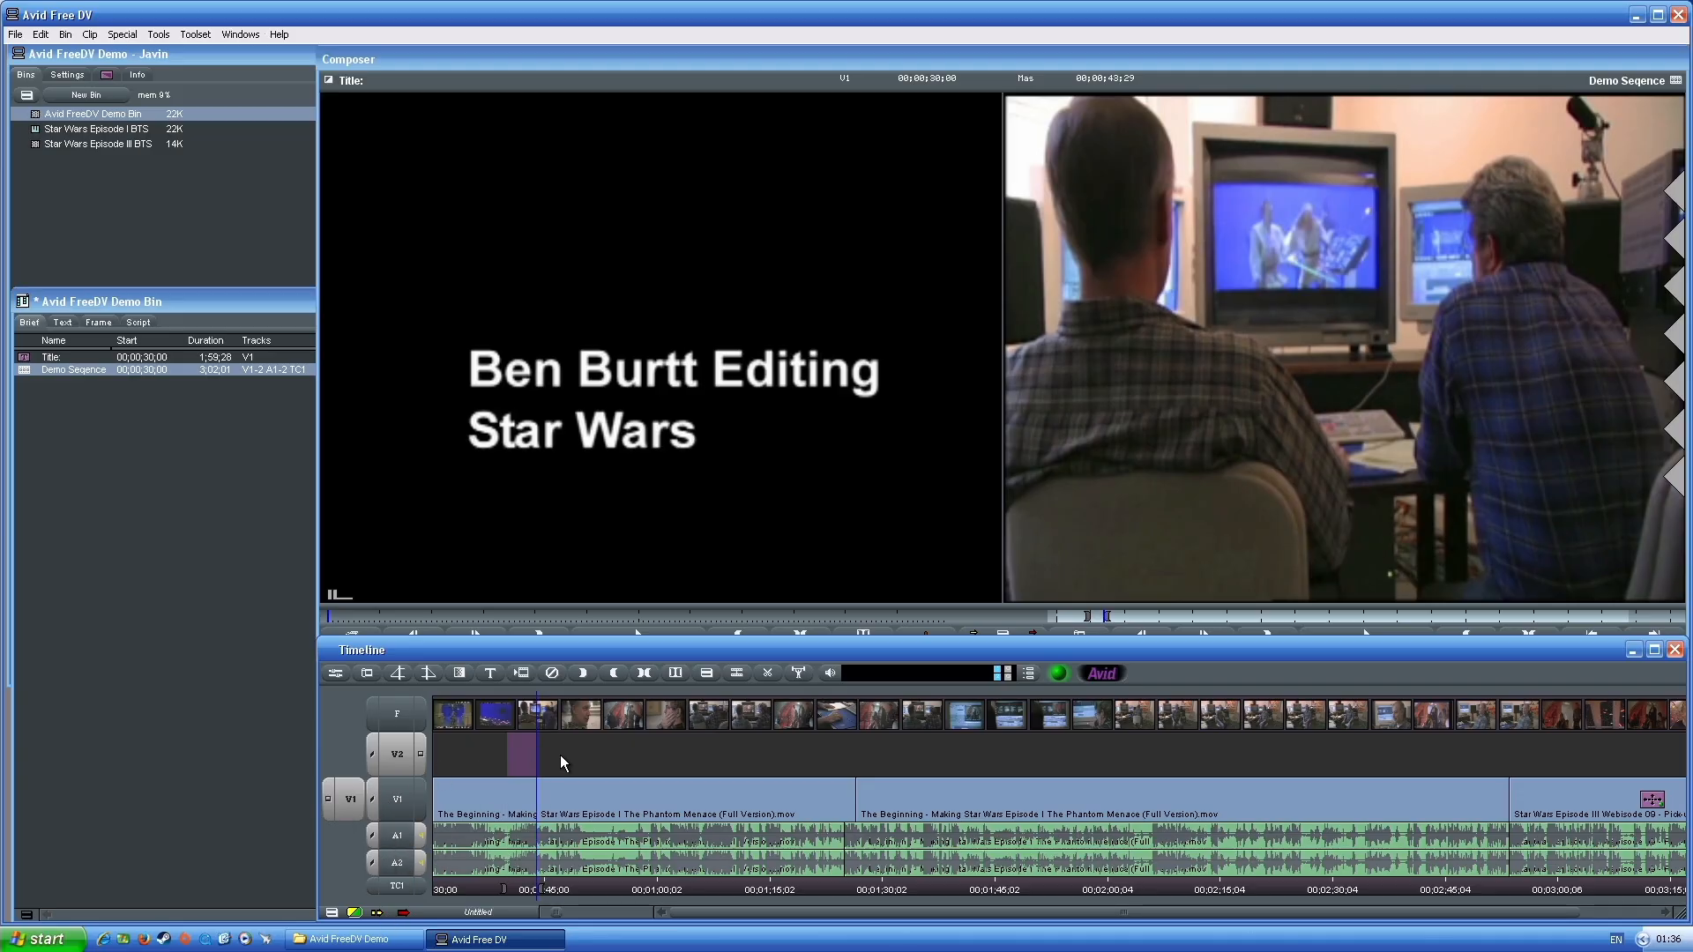
pyautogui.click(516, 901)
pyautogui.moveTo(355, 816); pyautogui.dragTo(389, 755)
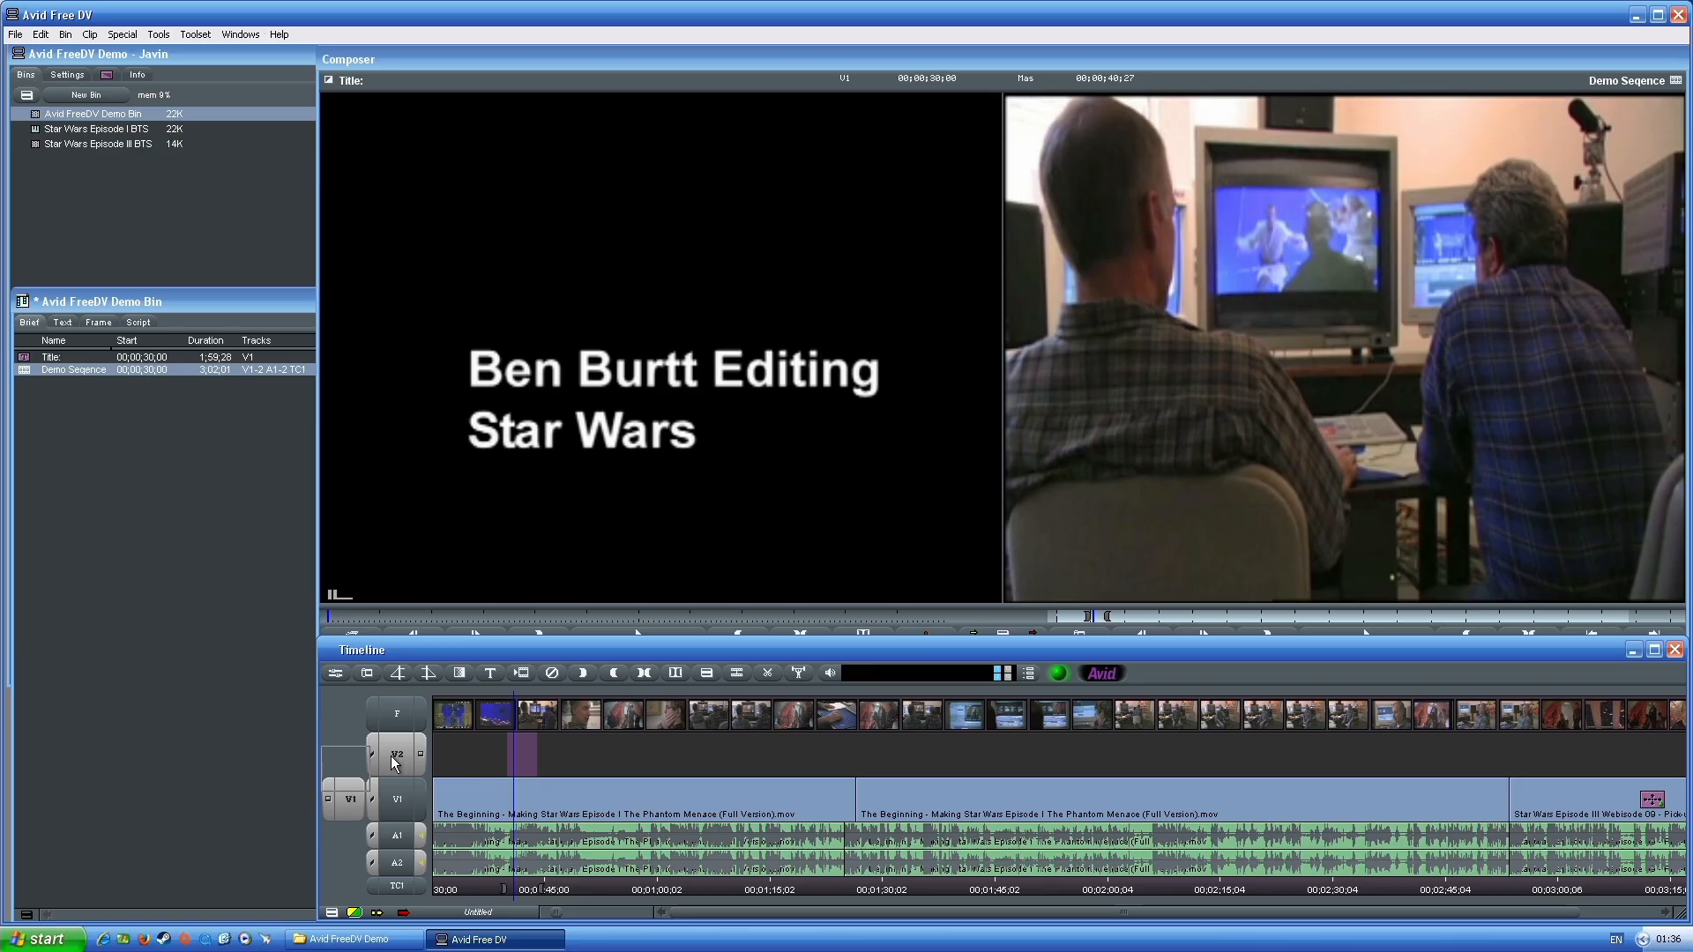
# Overwrite the marked section of V2 with the title and park within it to check the overlay
pyautogui.click(1018, 576)
pyautogui.click(1032, 635)
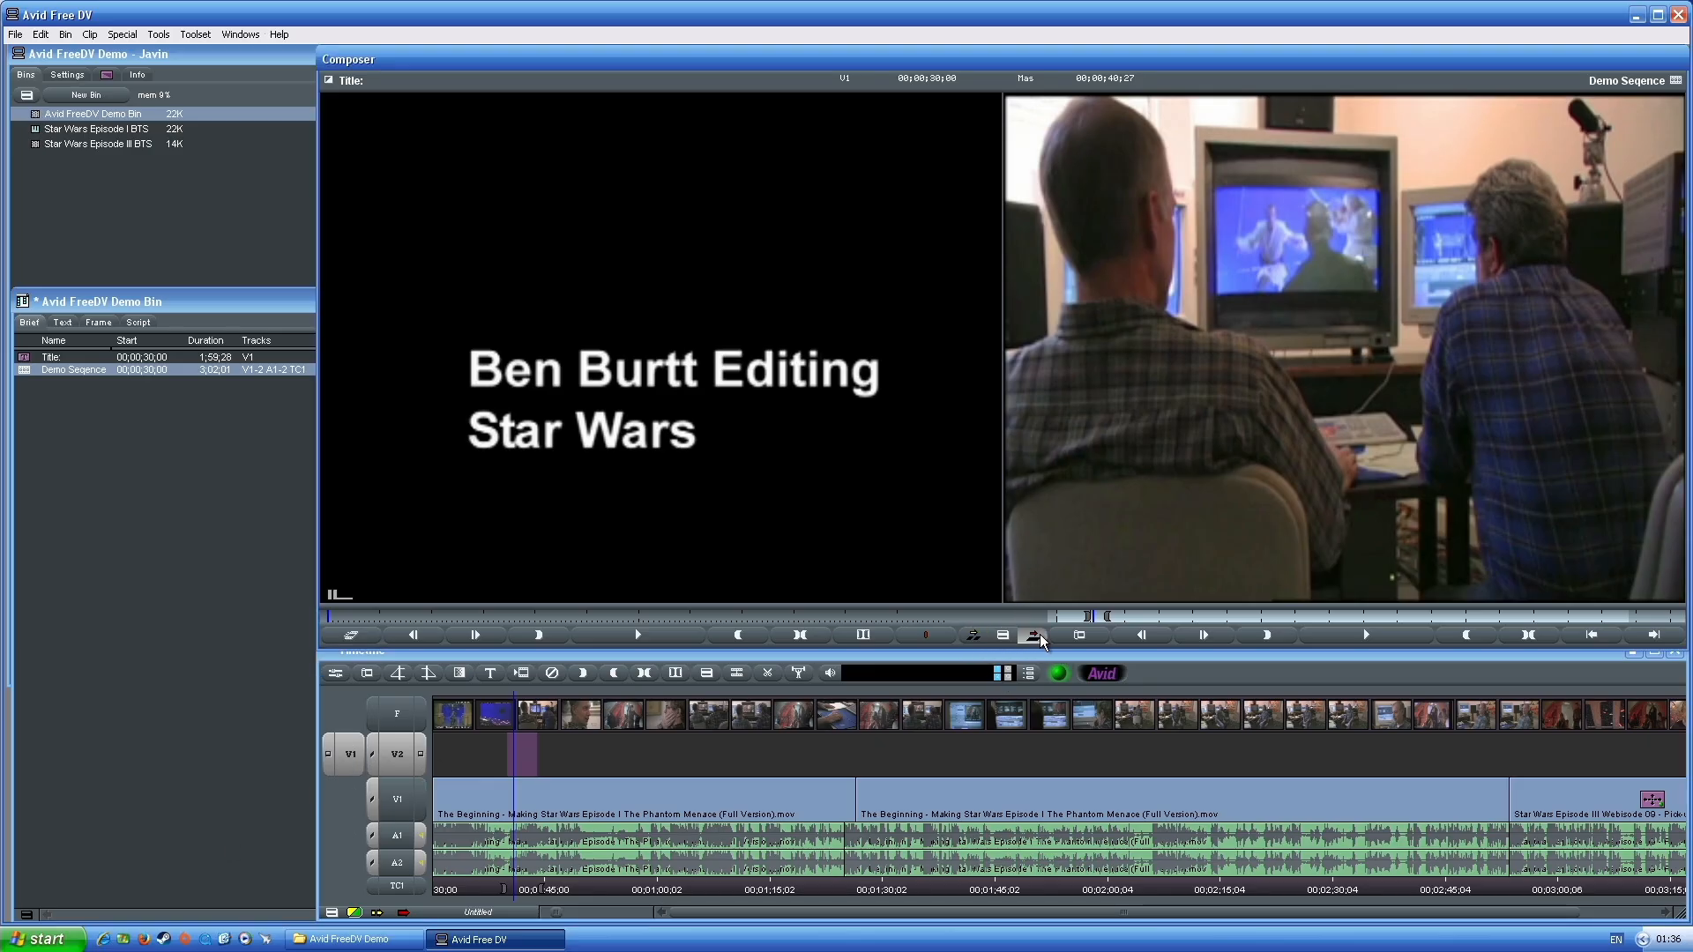
pyautogui.click(528, 887)
pyautogui.moveTo(528, 887)
pyautogui.mouseDown()
pyautogui.moveTo(494, 885)
pyautogui.moveTo(524, 876)
pyautogui.mouseUp()
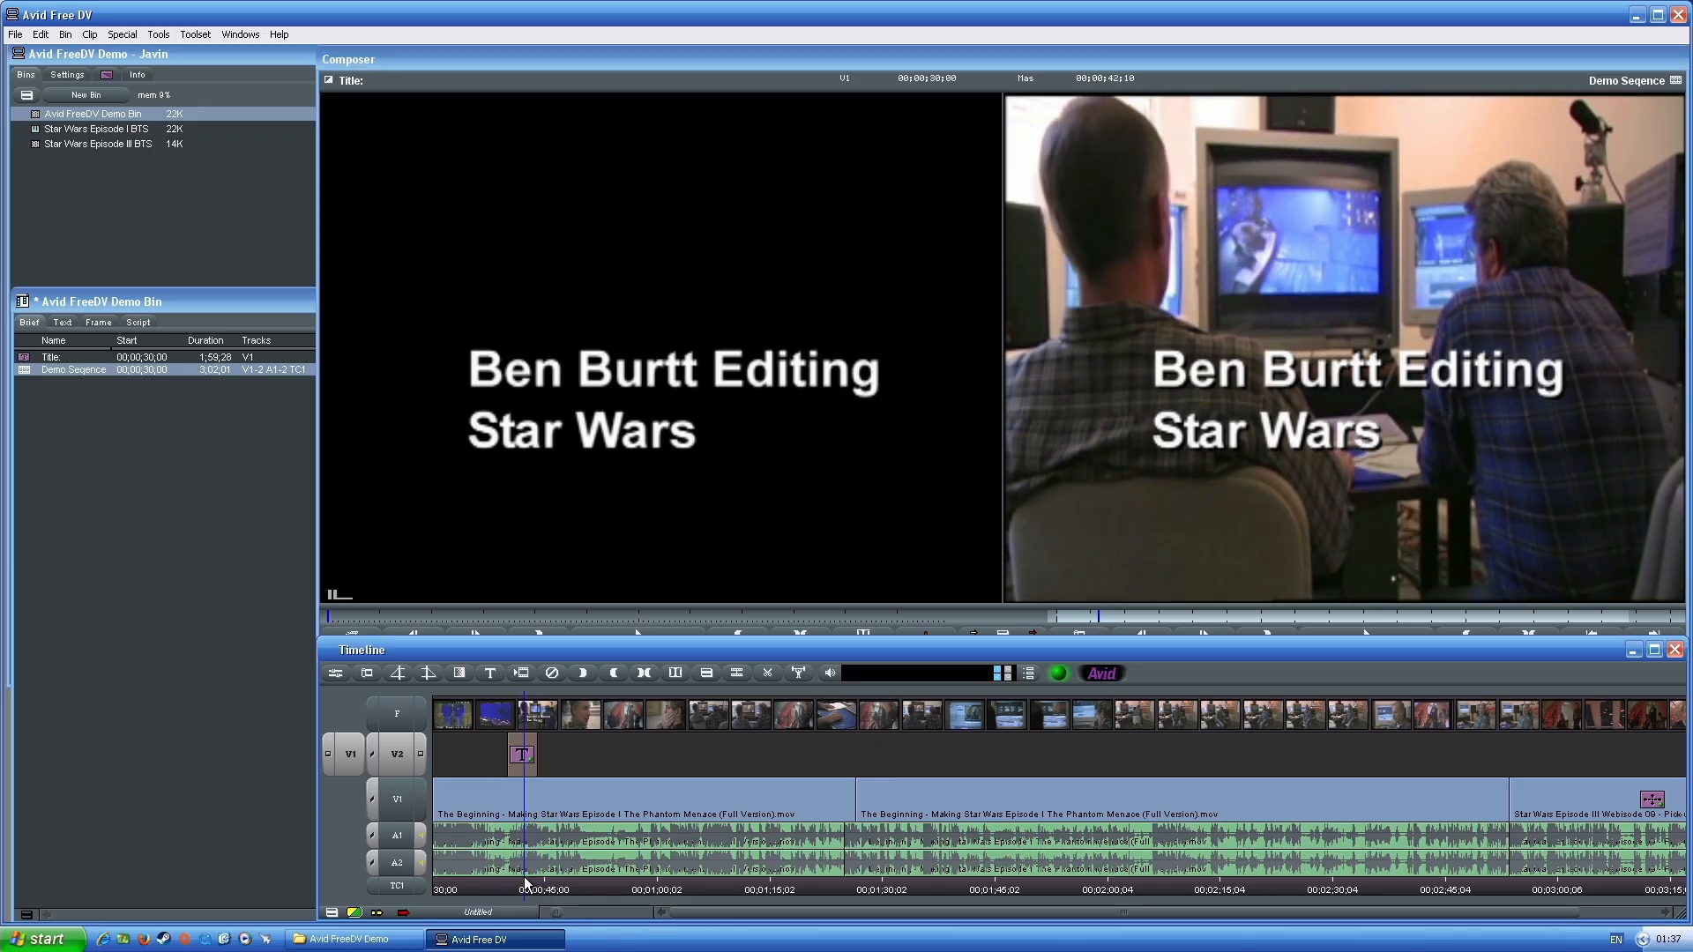
# Trim the title's end on V2 out to 00;00;44;09
pyautogui.hotkey('ctrl', ']')
pyautogui.hotkey('ctrl', ']')
pyautogui.hotkey('ctrl', ']')
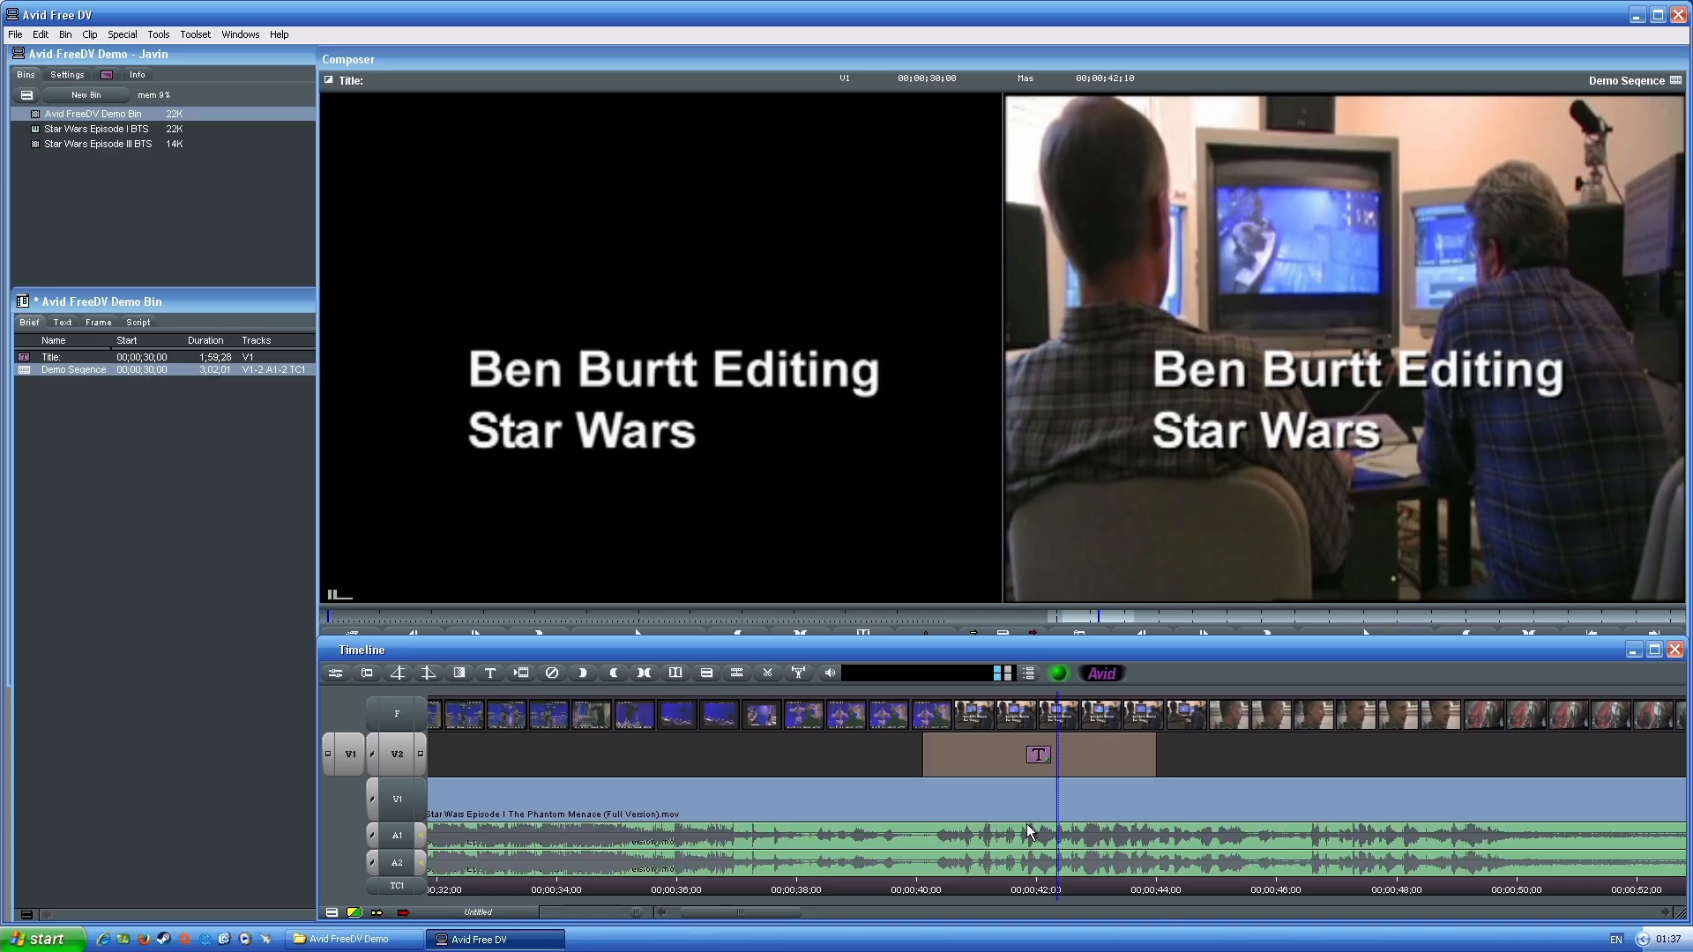
pyautogui.click(1132, 755)
pyautogui.click(1160, 748)
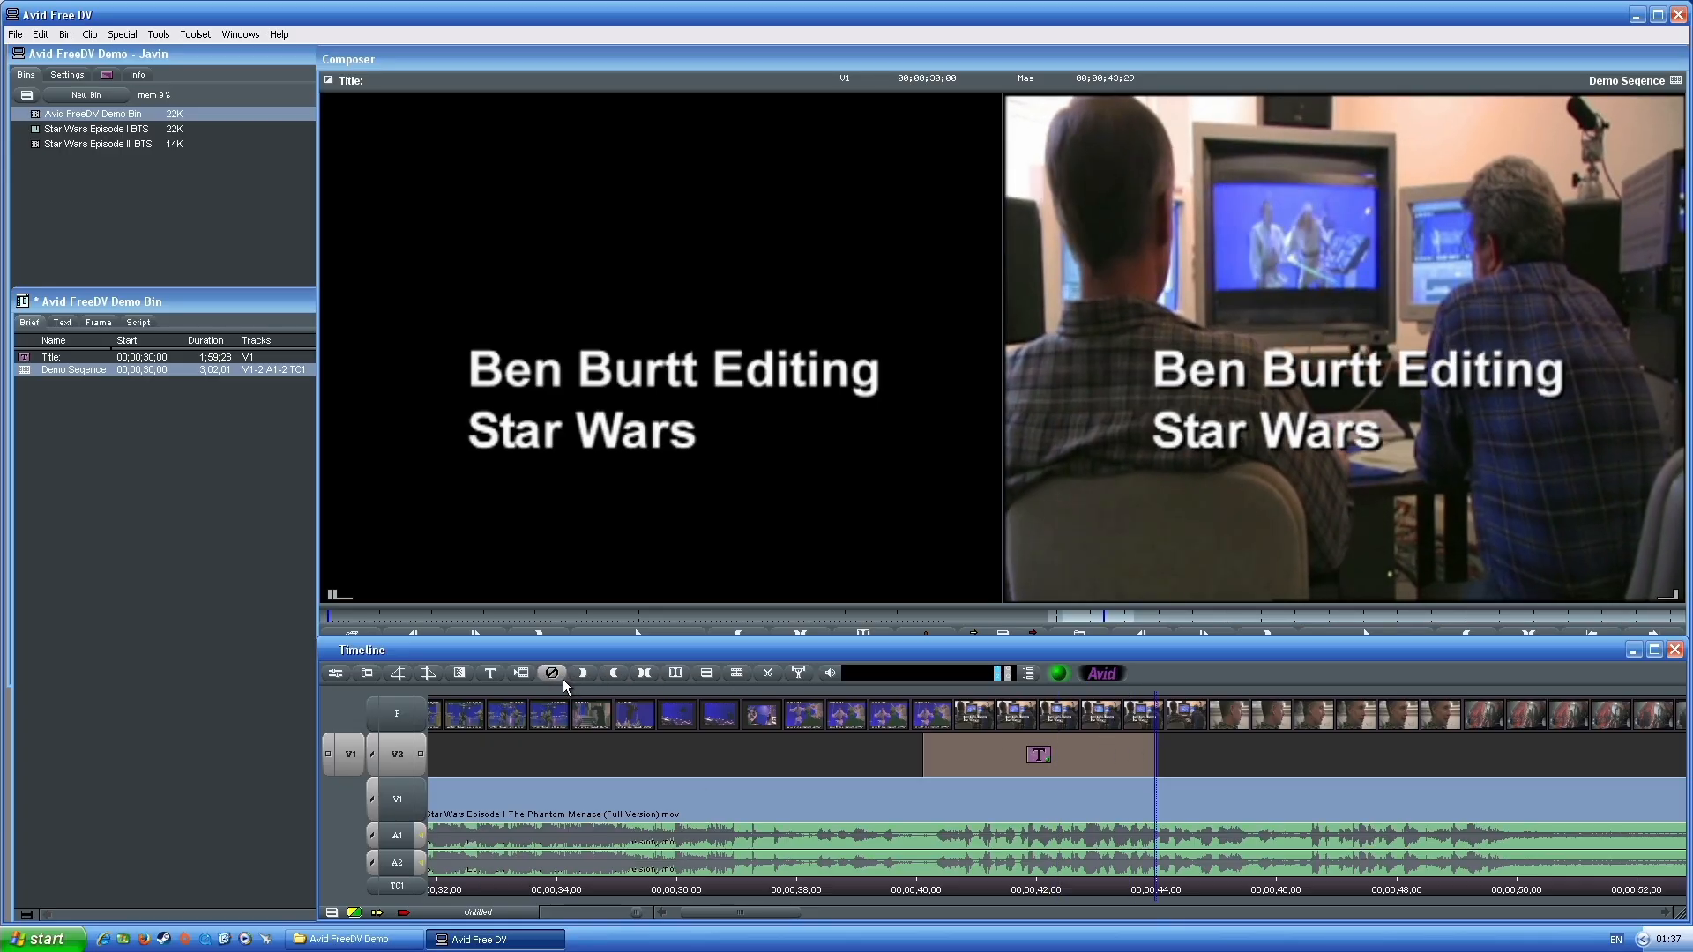
pyautogui.press('space')
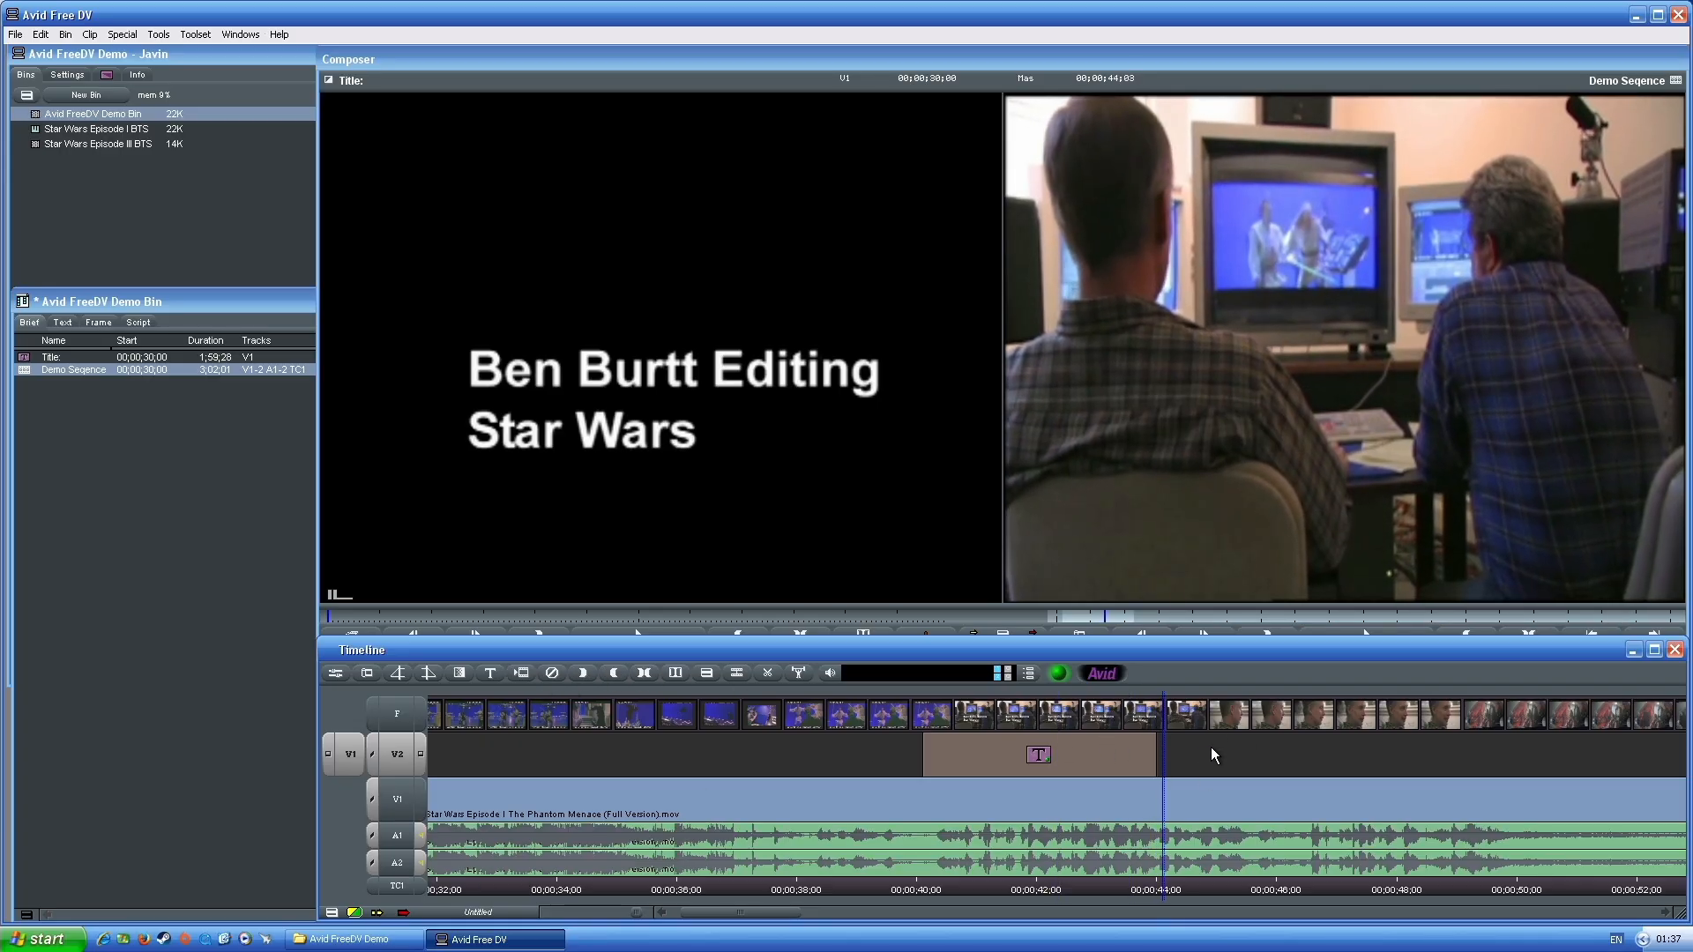
pyautogui.press('Right')
pyautogui.press('Left')
pyautogui.press('Left')
pyautogui.press('Right')
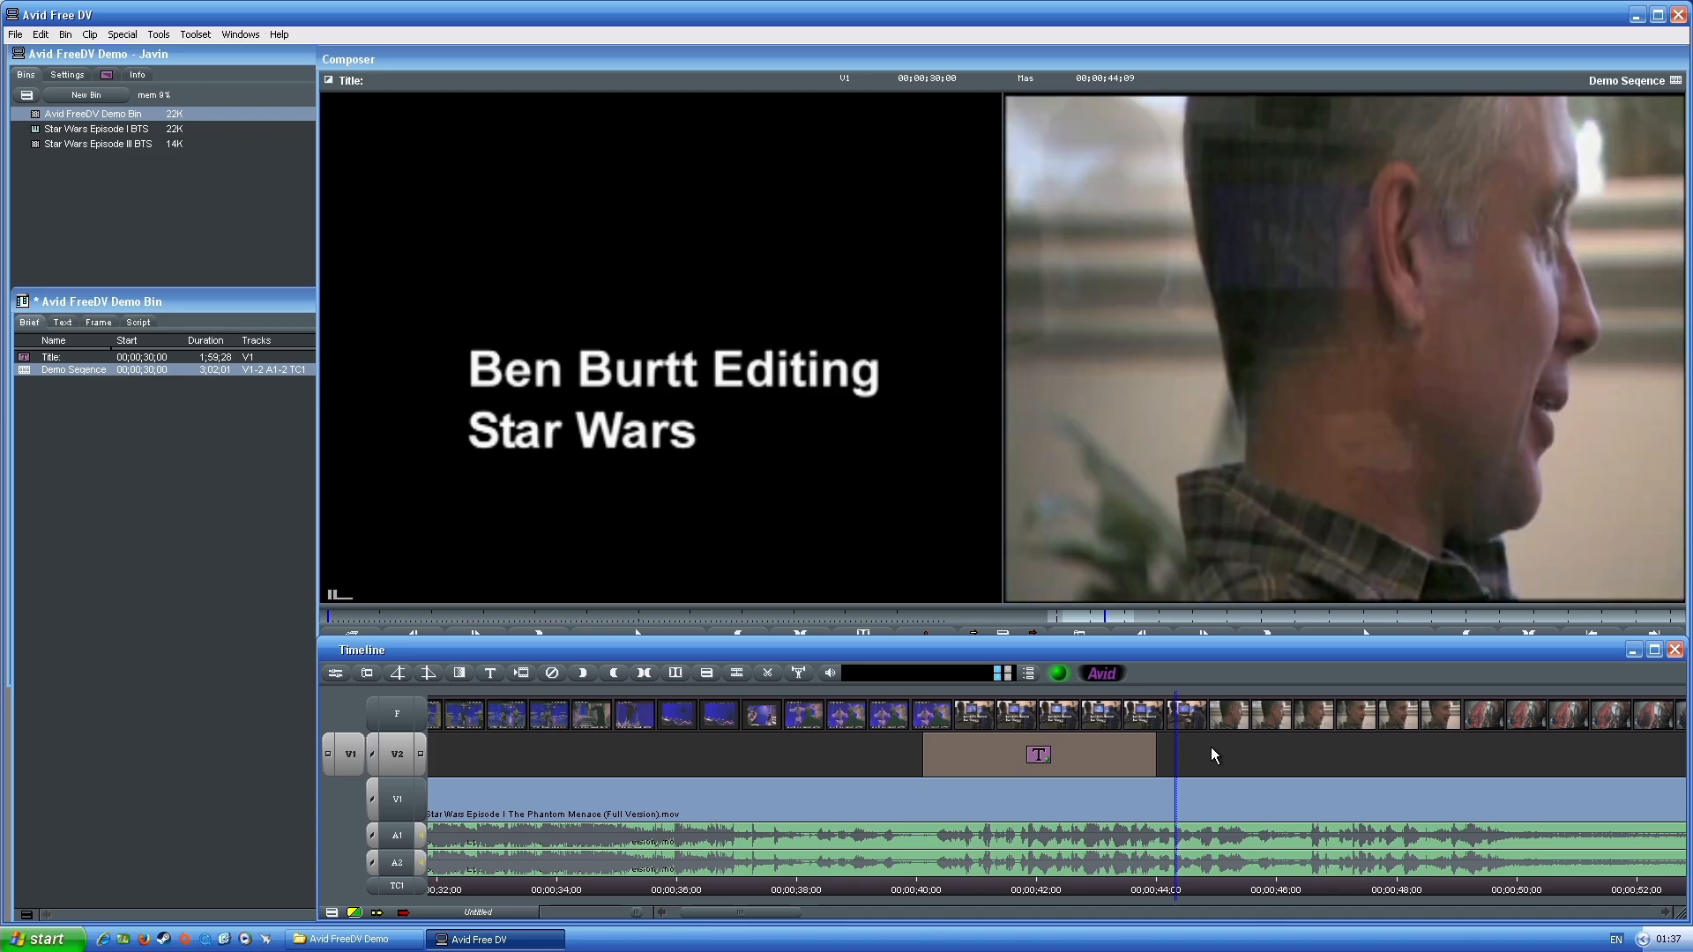
pyautogui.click(367, 674)
pyautogui.moveTo(1155, 759); pyautogui.dragTo(1178, 765)
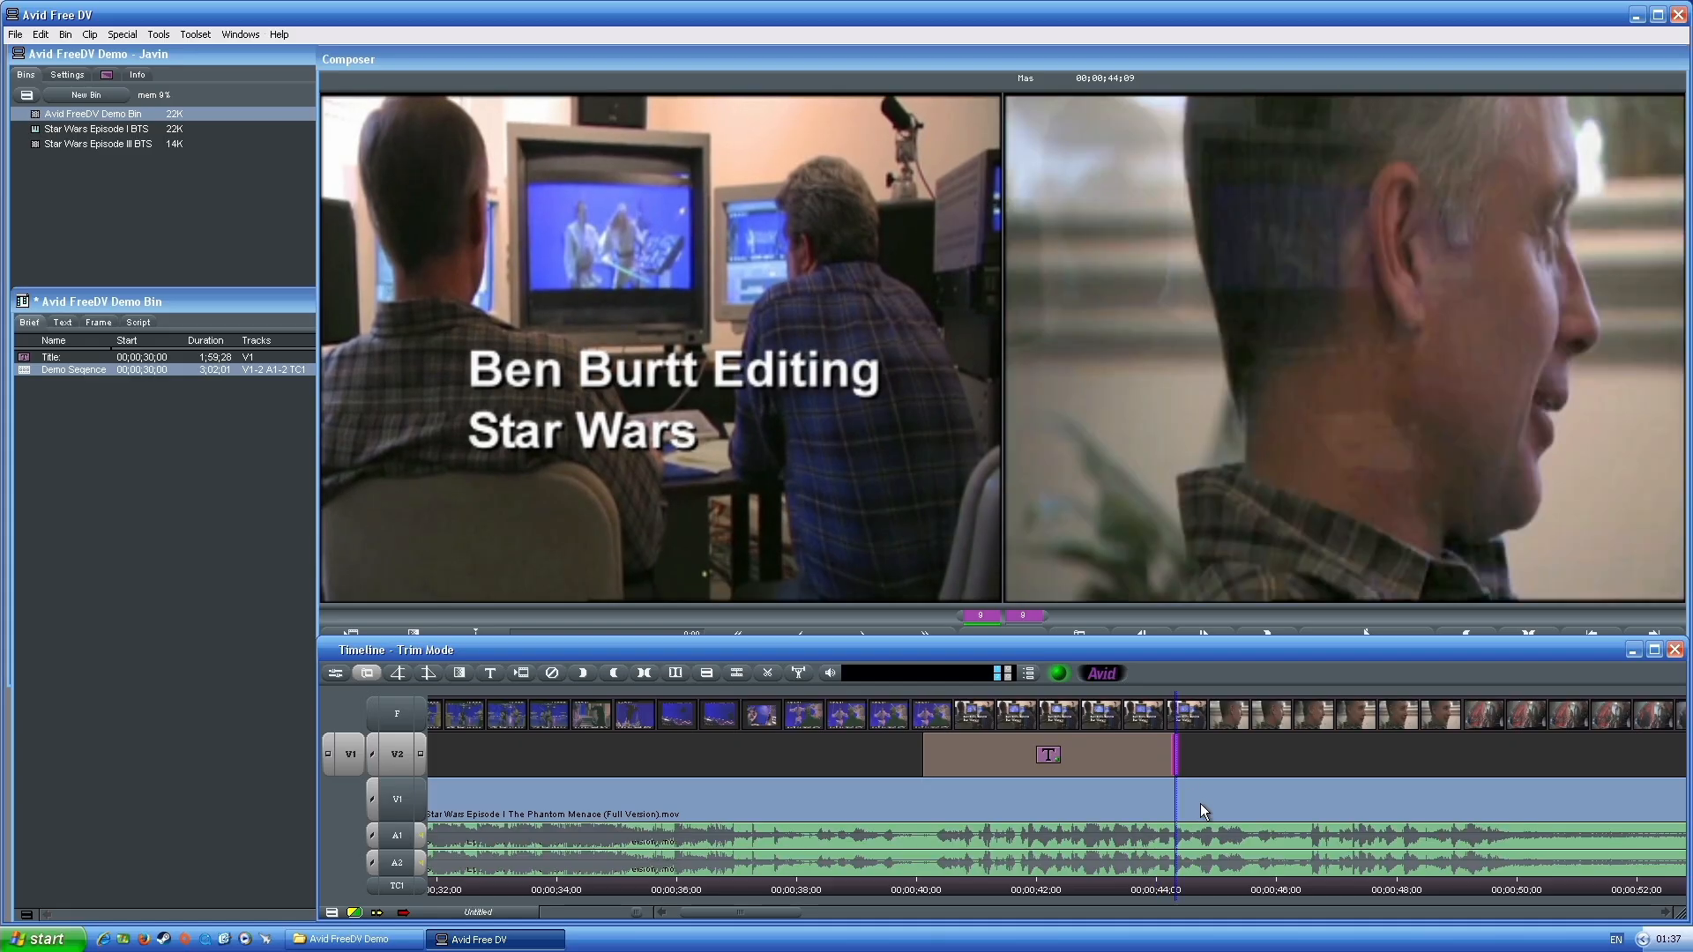
pyautogui.press('Left')
pyautogui.press('Left')
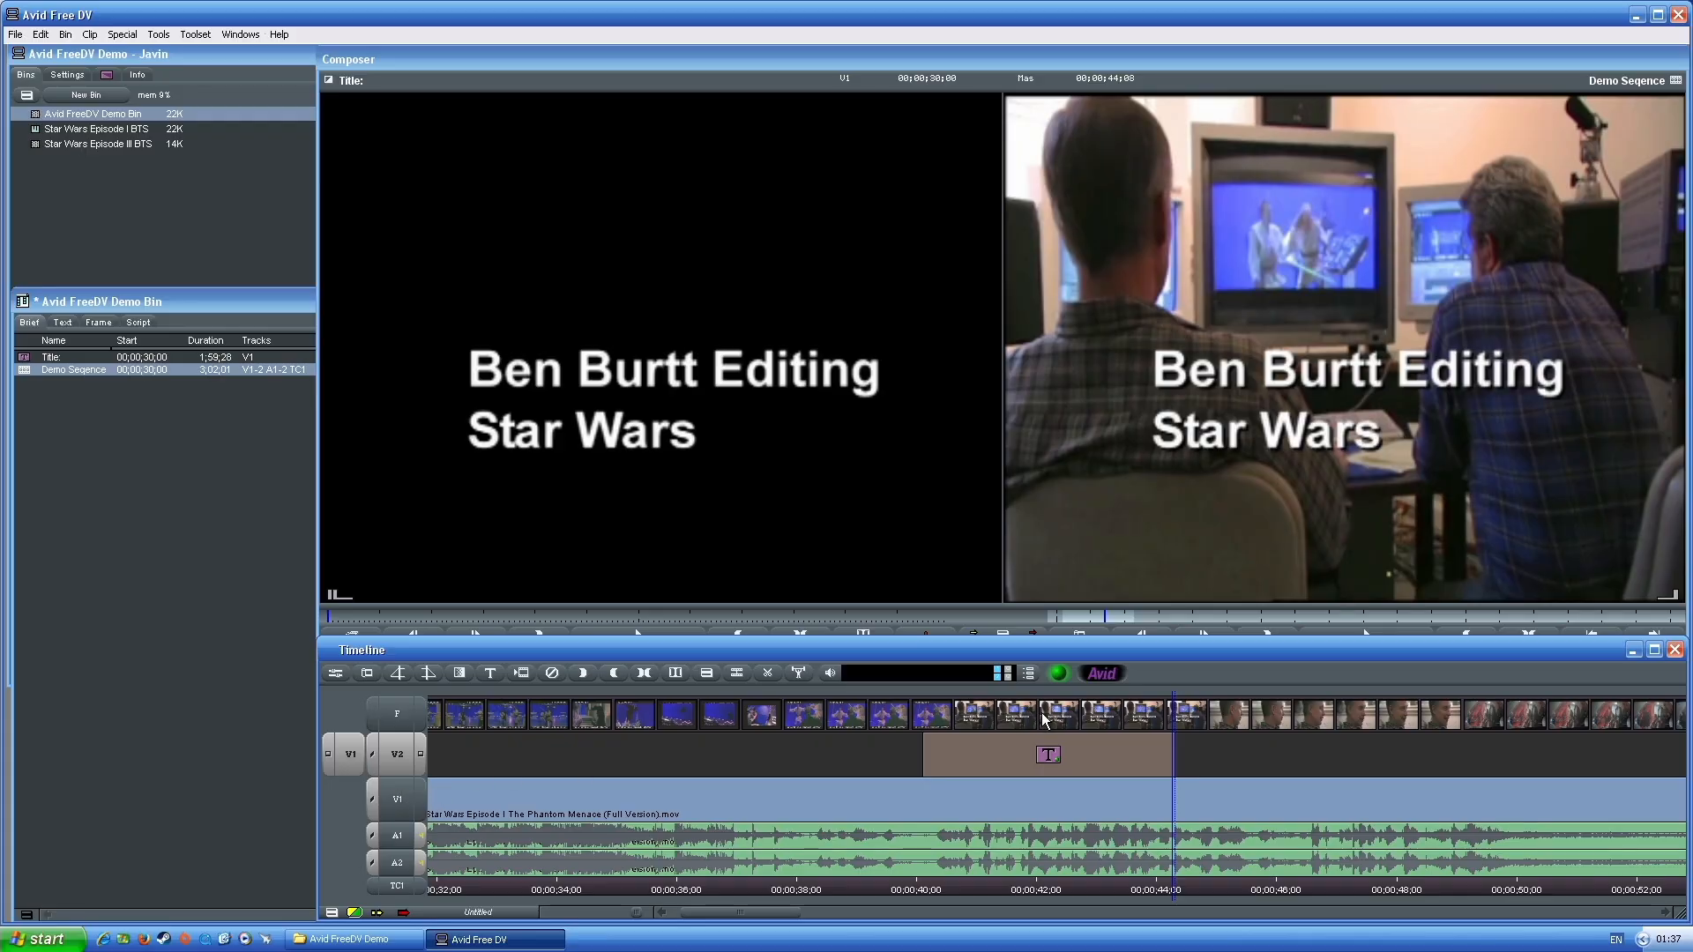
# Compare the picture with and without the title by monitoring V1 only, and restore monitoring to V2
pyautogui.moveTo(1168, 887); pyautogui.dragTo(1021, 824)
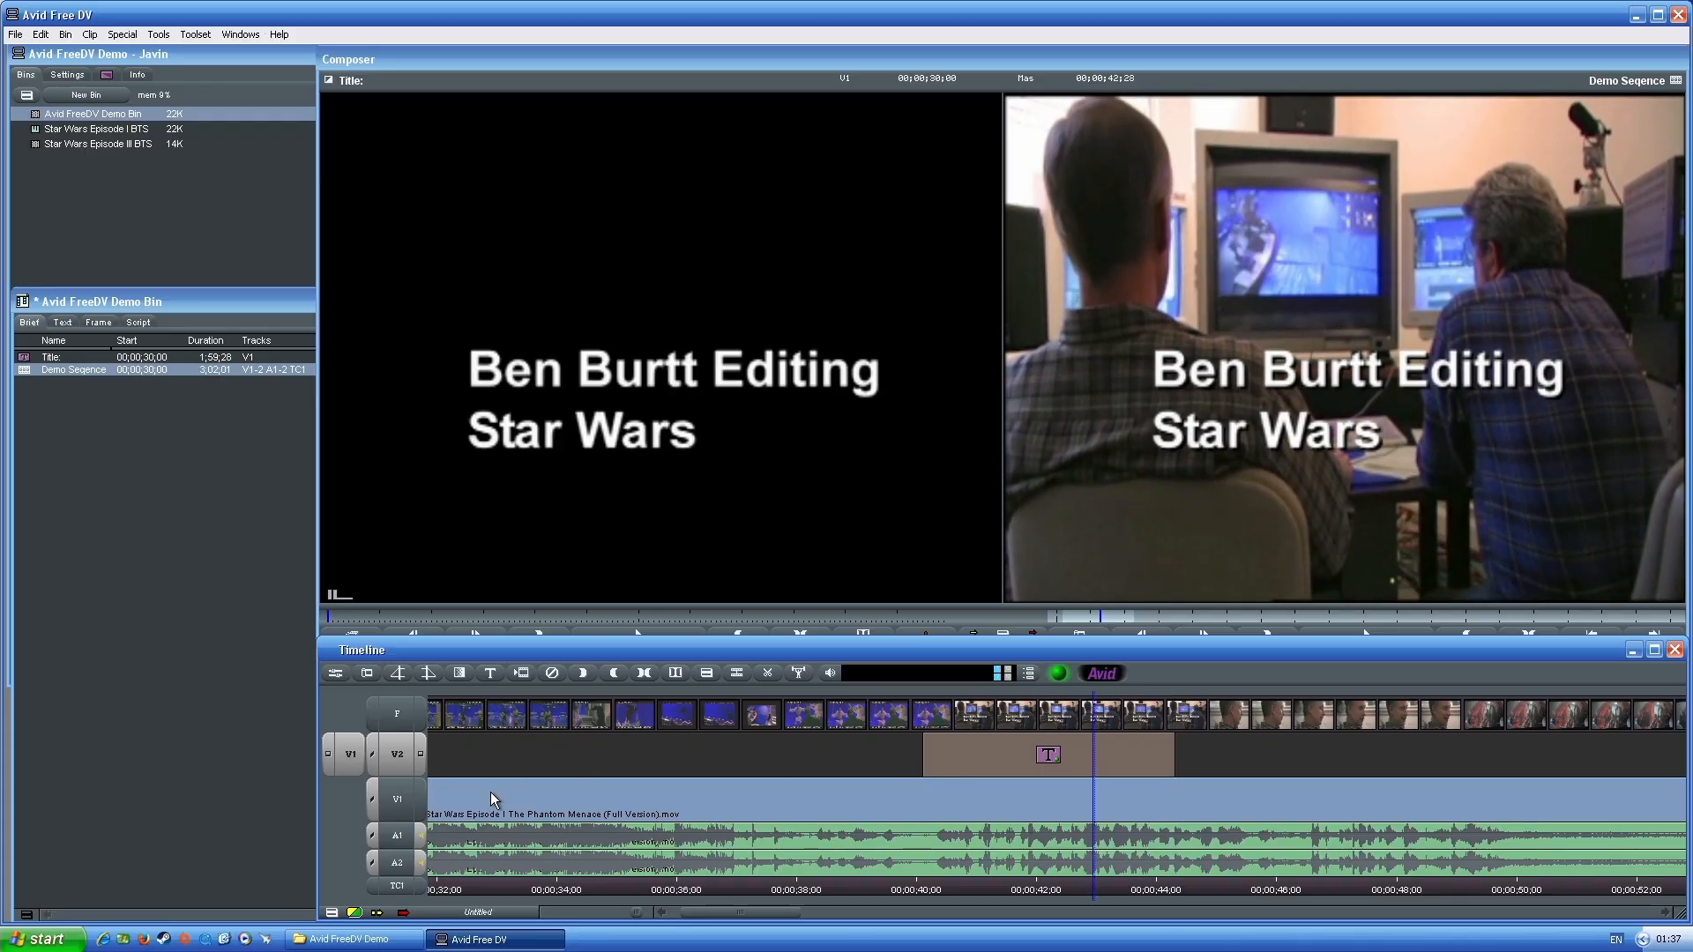
pyautogui.click(422, 798)
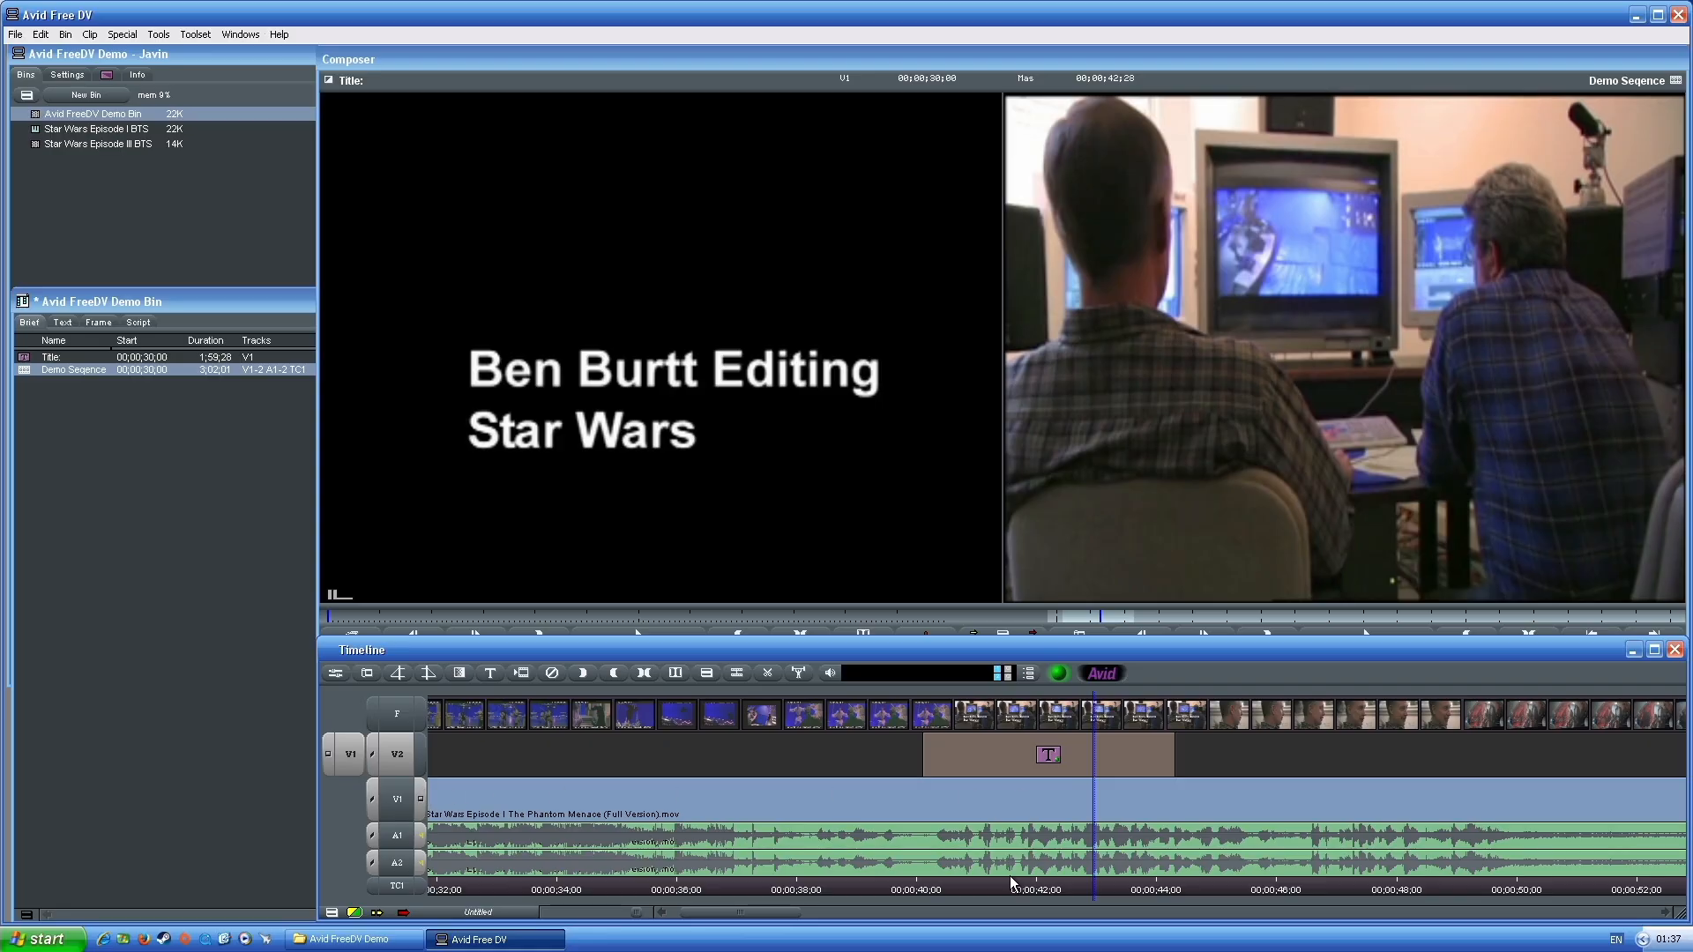
pyautogui.moveTo(912, 883); pyautogui.dragTo(1096, 884)
pyautogui.click(422, 754)
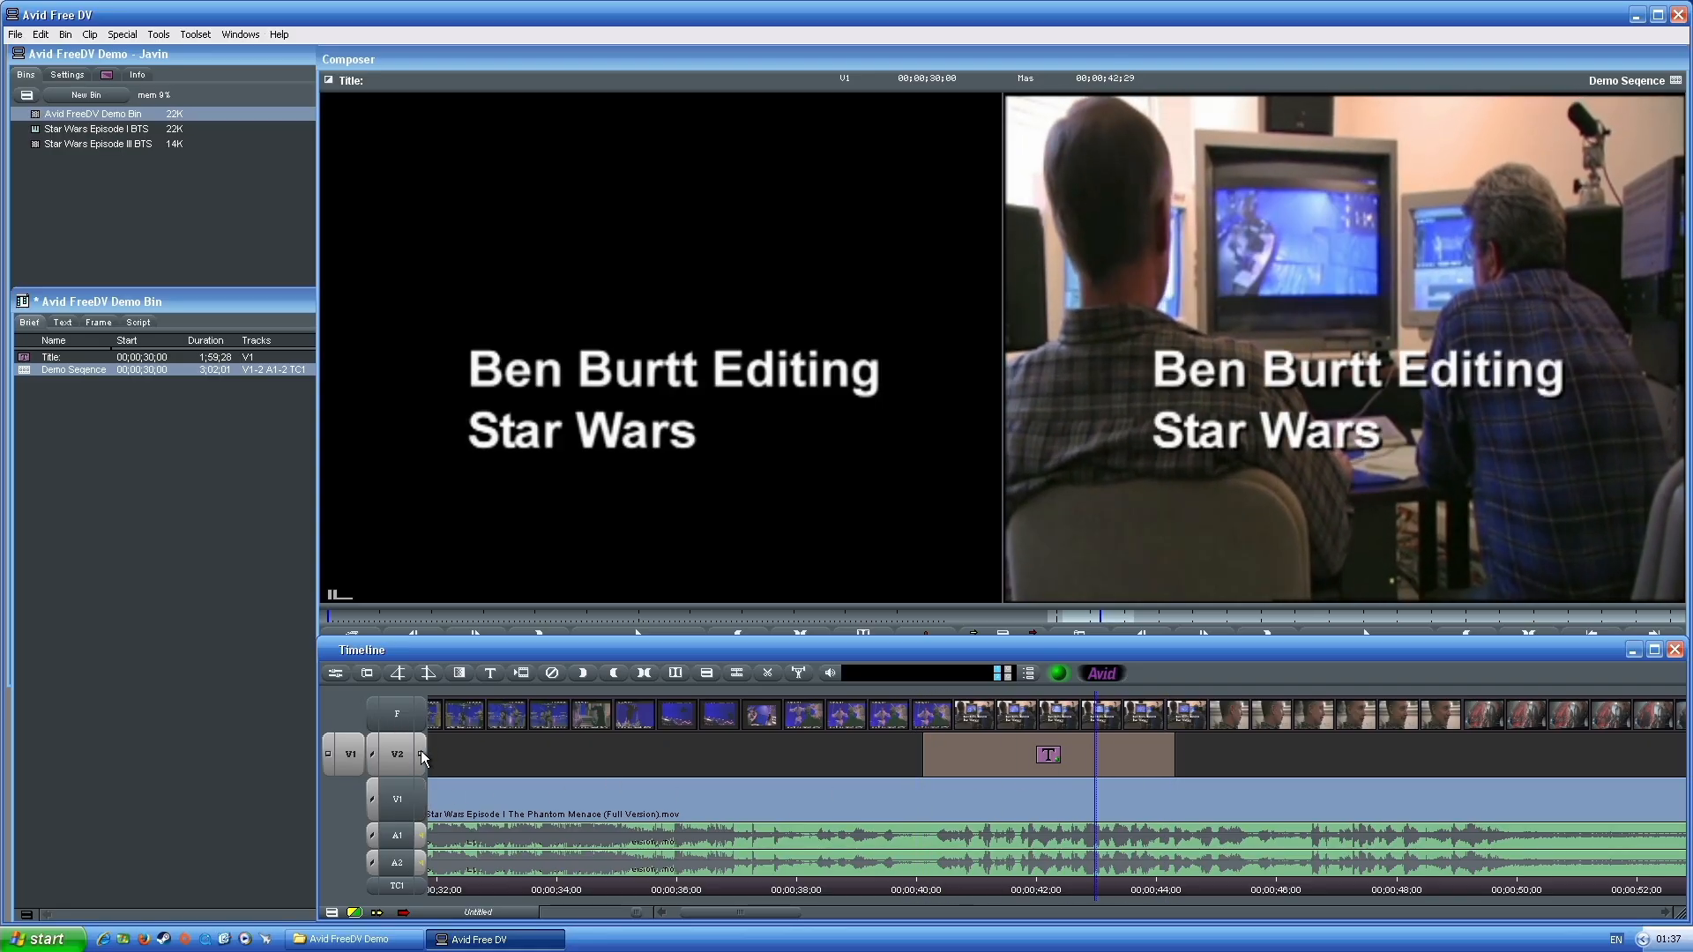
# Add a 30-frame Dip to Color transition starting at the title's opening cut on V2, and play it back
pyautogui.click(922, 749)
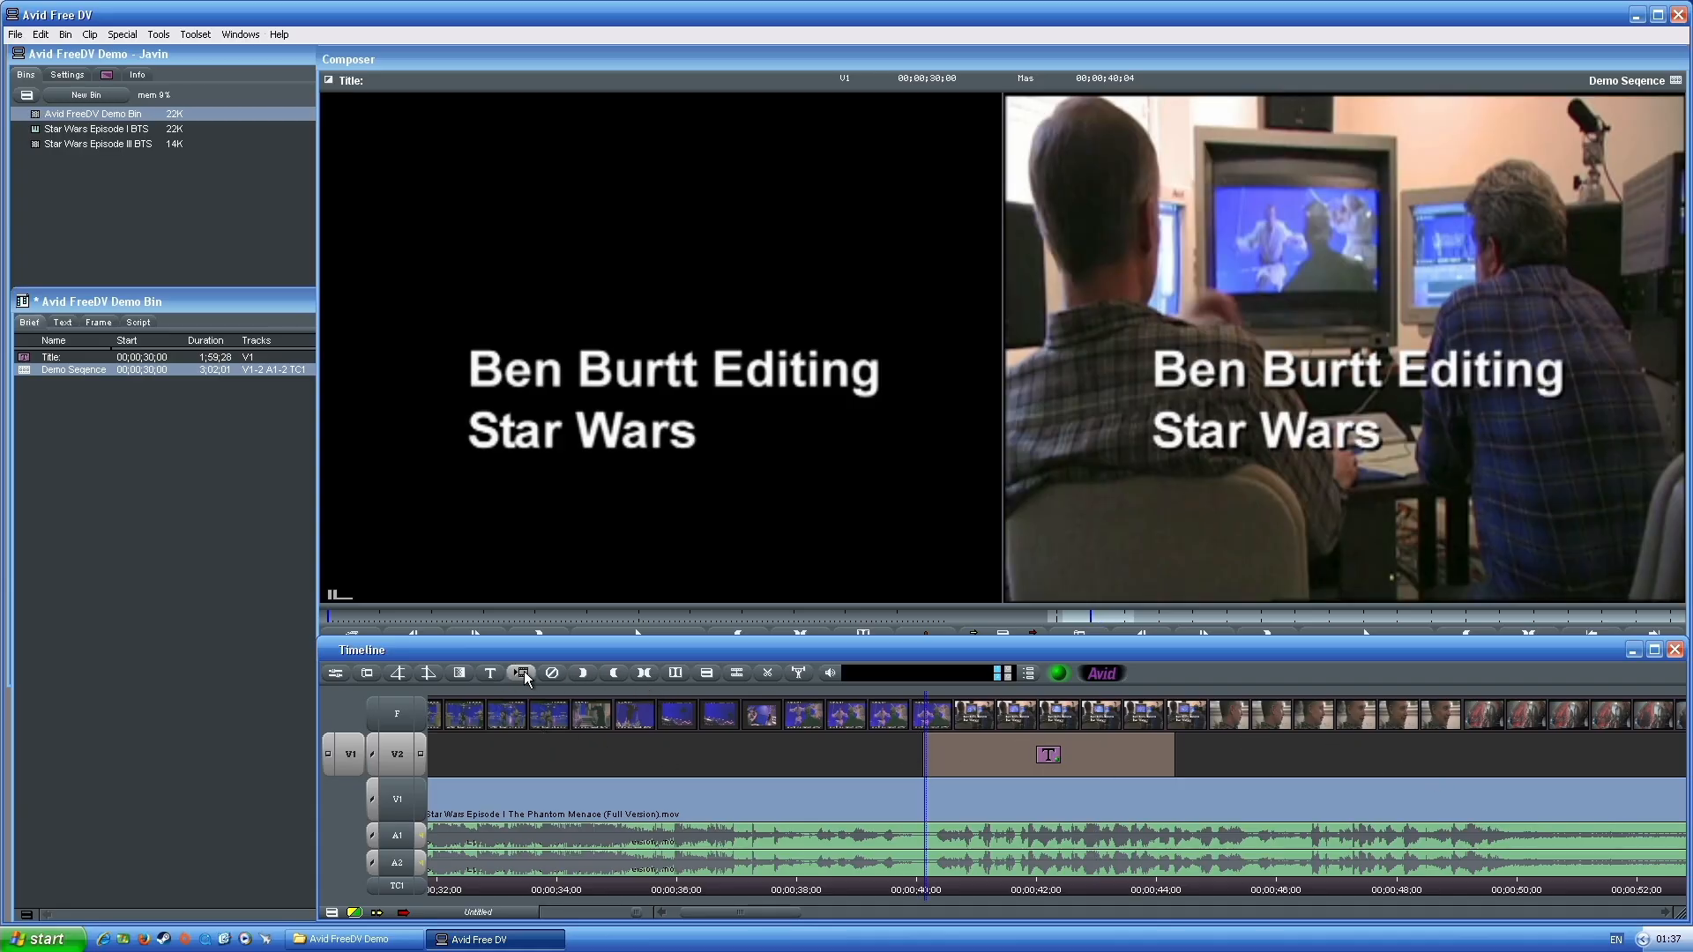
pyautogui.click(364, 667)
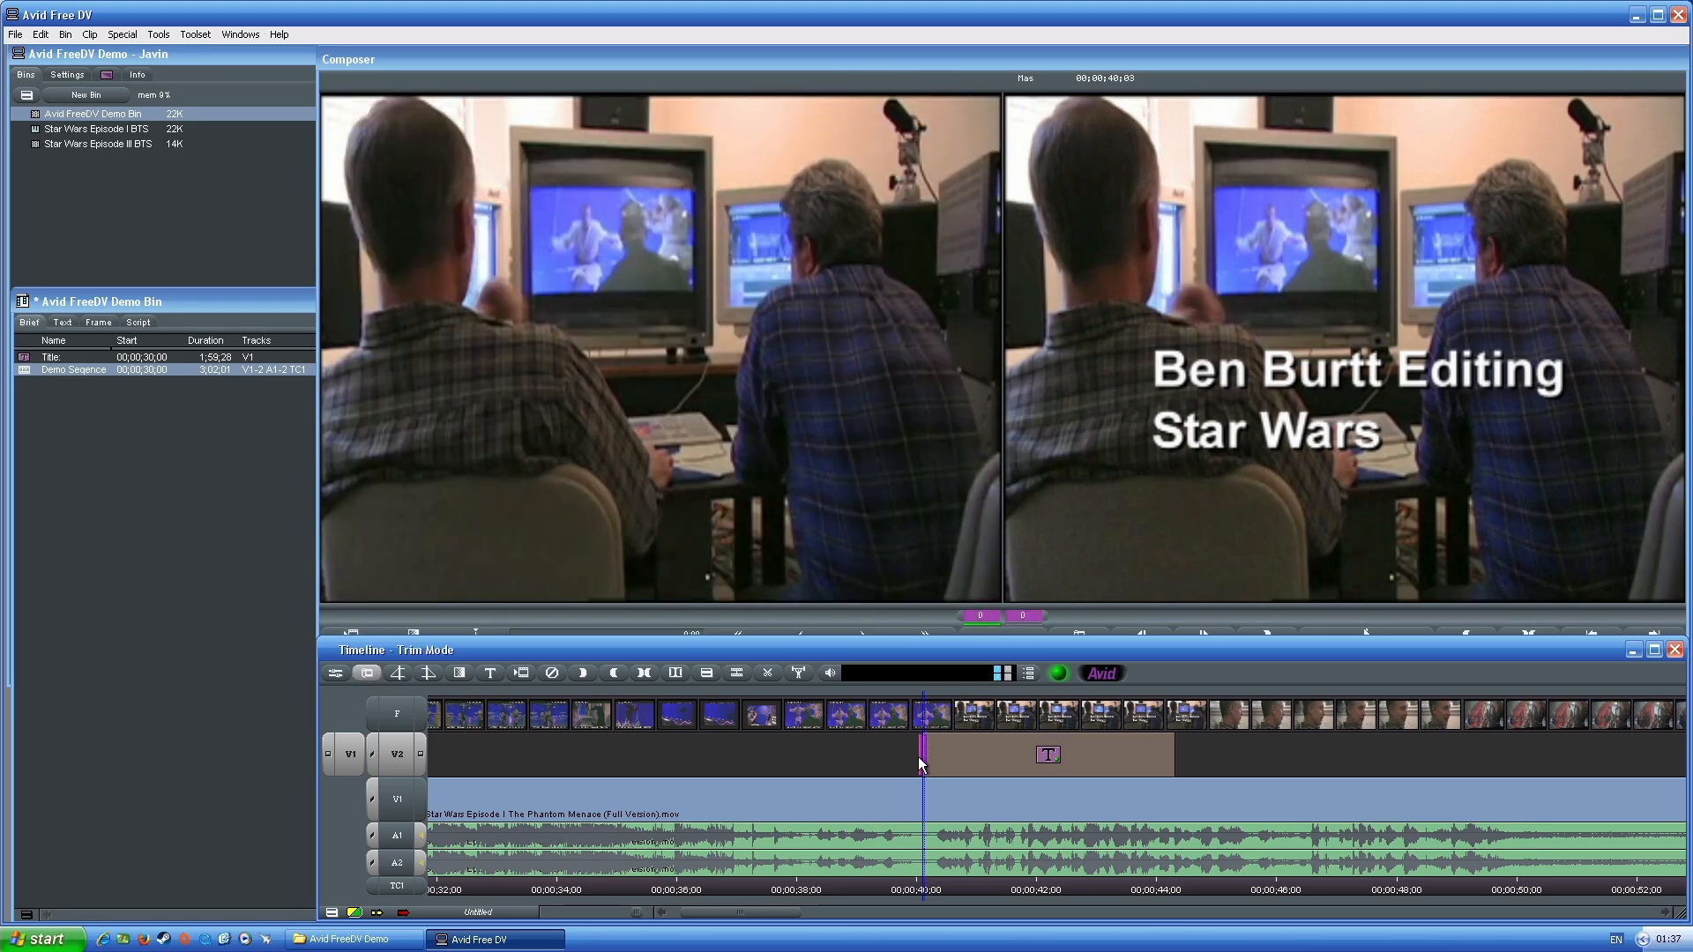
pyautogui.click(459, 673)
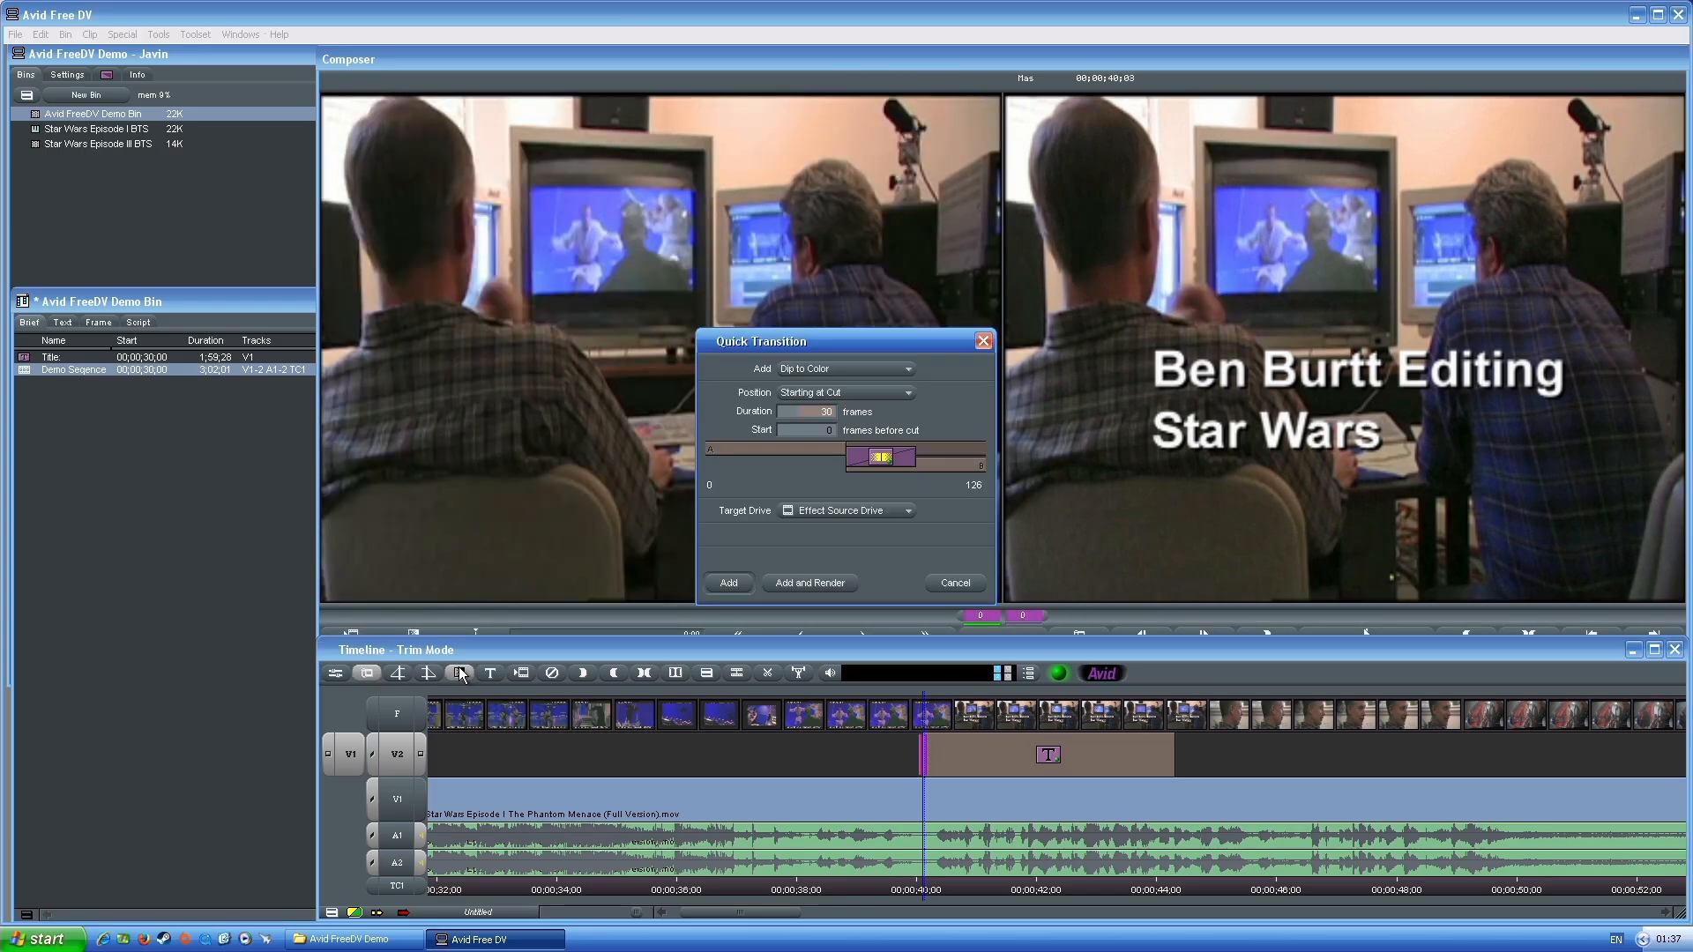
pyautogui.click(728, 583)
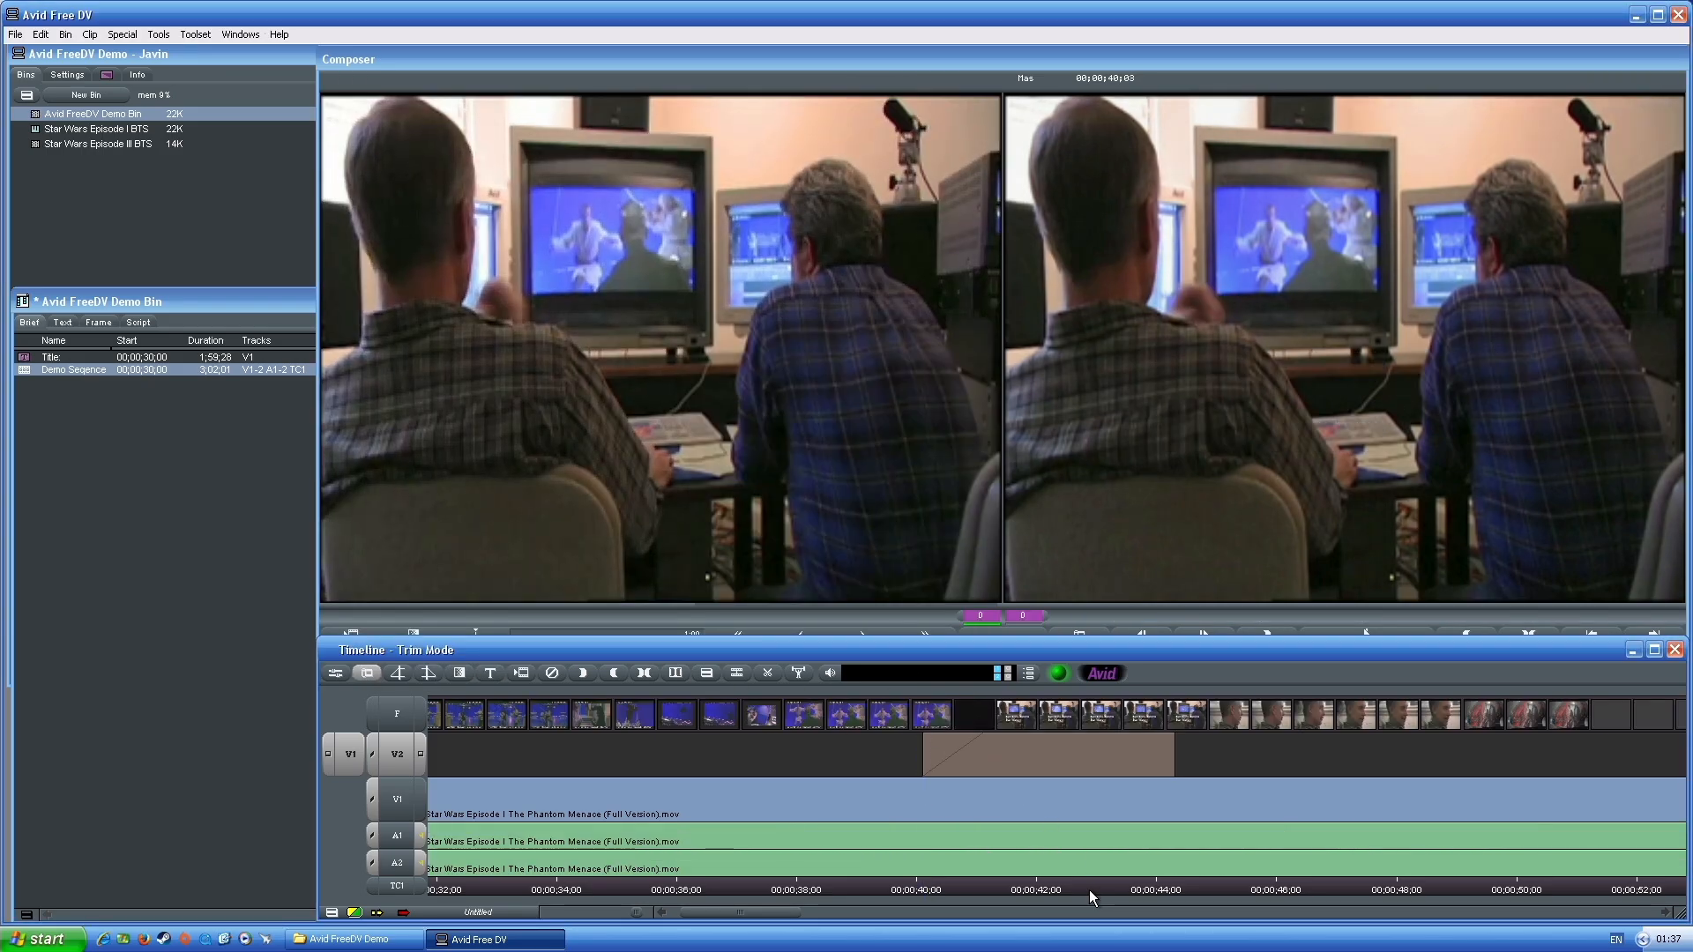
pyautogui.moveTo(913, 889); pyautogui.dragTo(808, 888)
pyautogui.press('space')
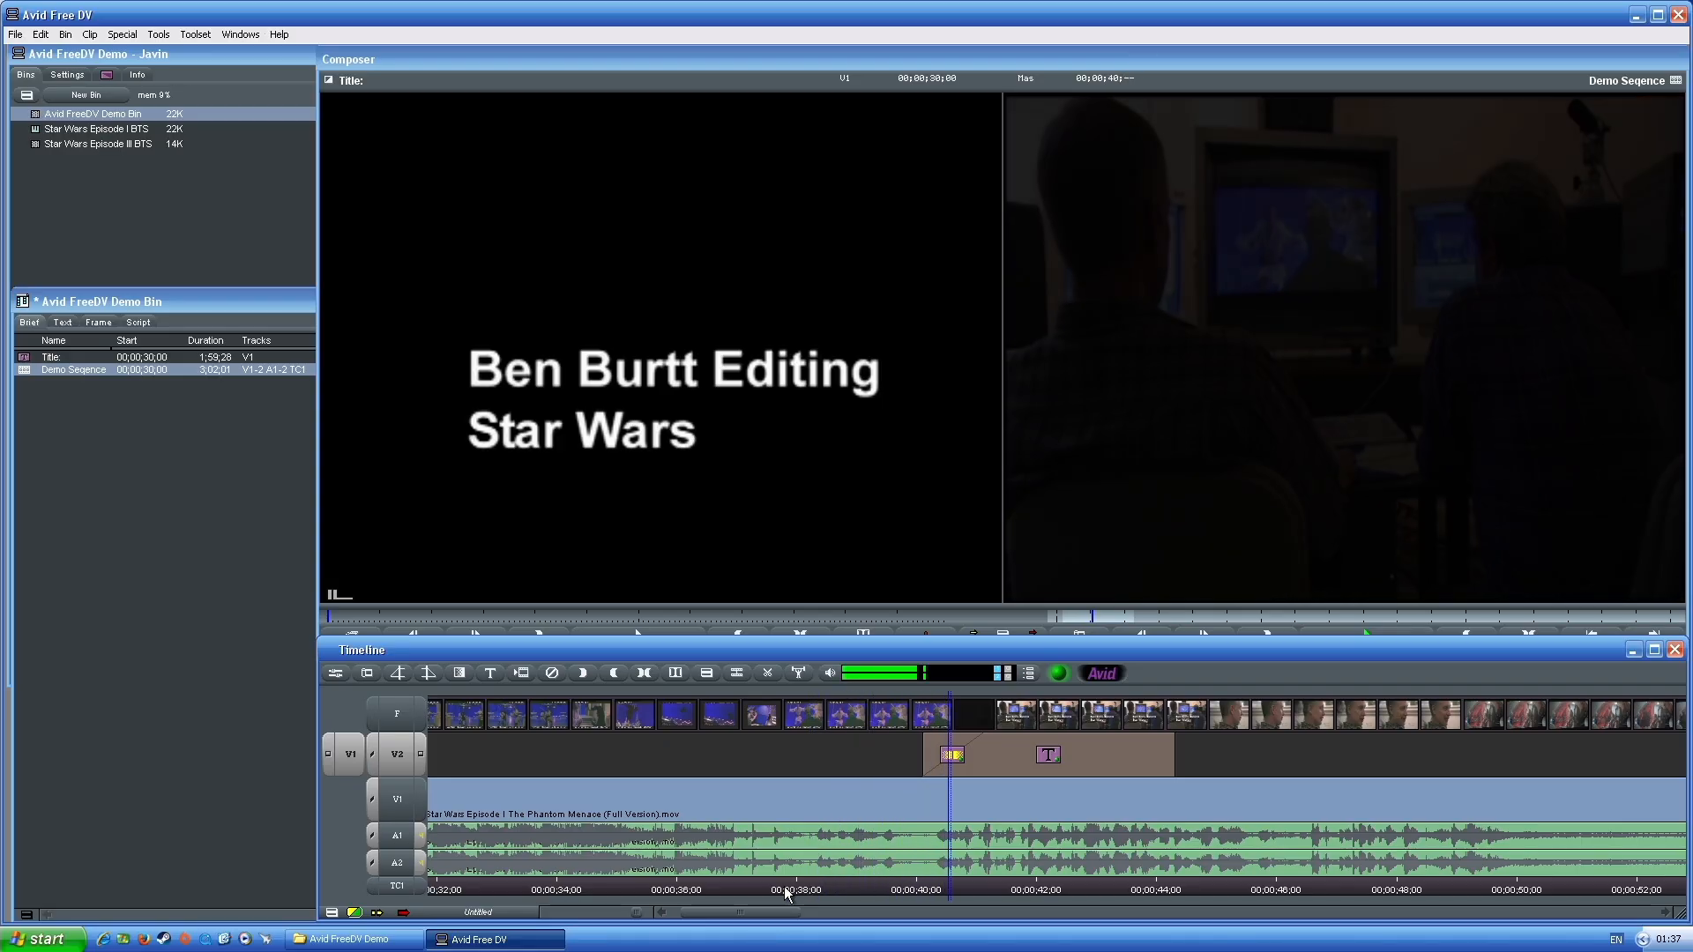
pyautogui.press('space')
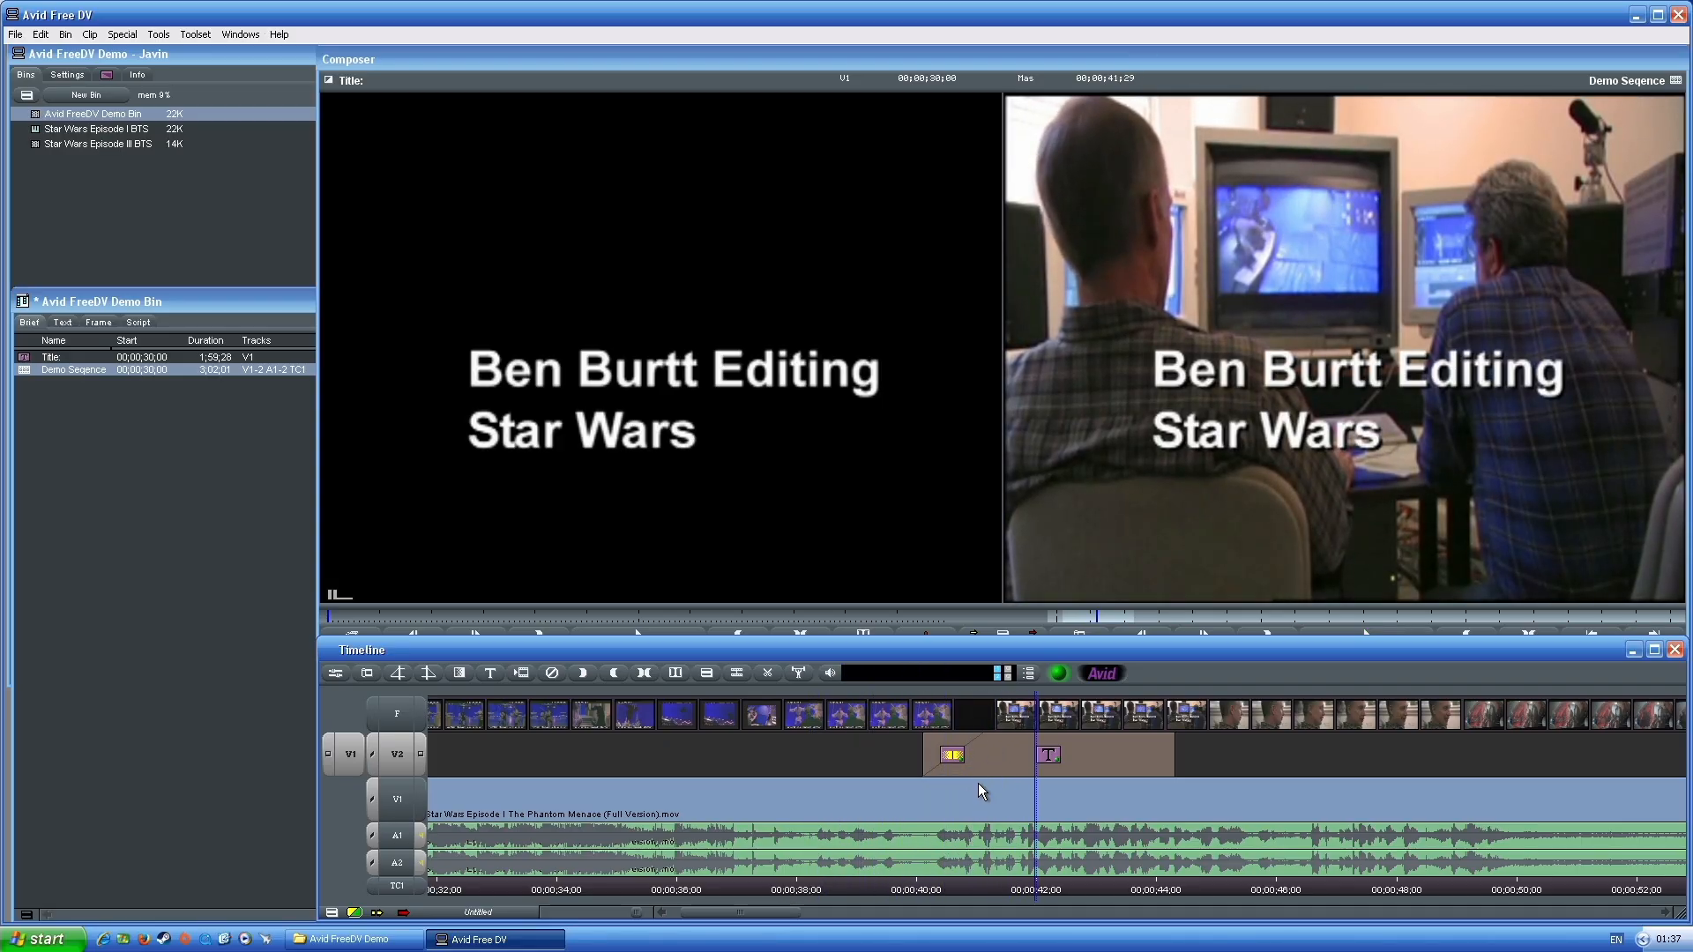
# Replace the transition at the title's opening cut with a rendered 30-frame Dissolve starting at the cut
pyautogui.click(924, 755)
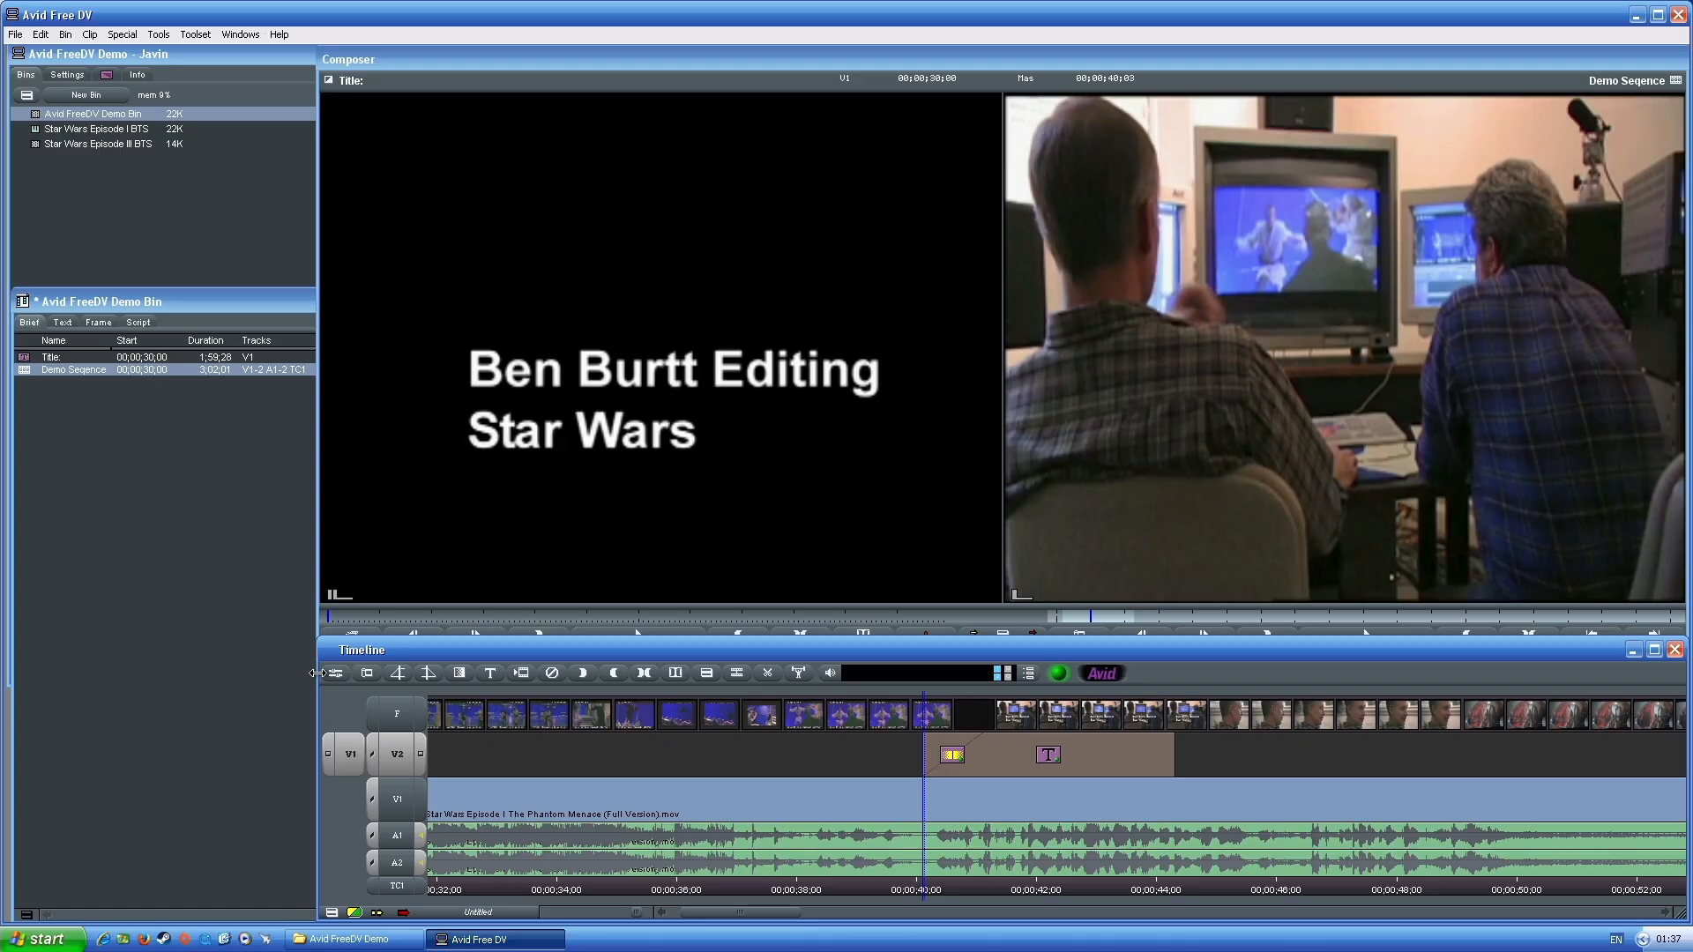
pyautogui.click(429, 673)
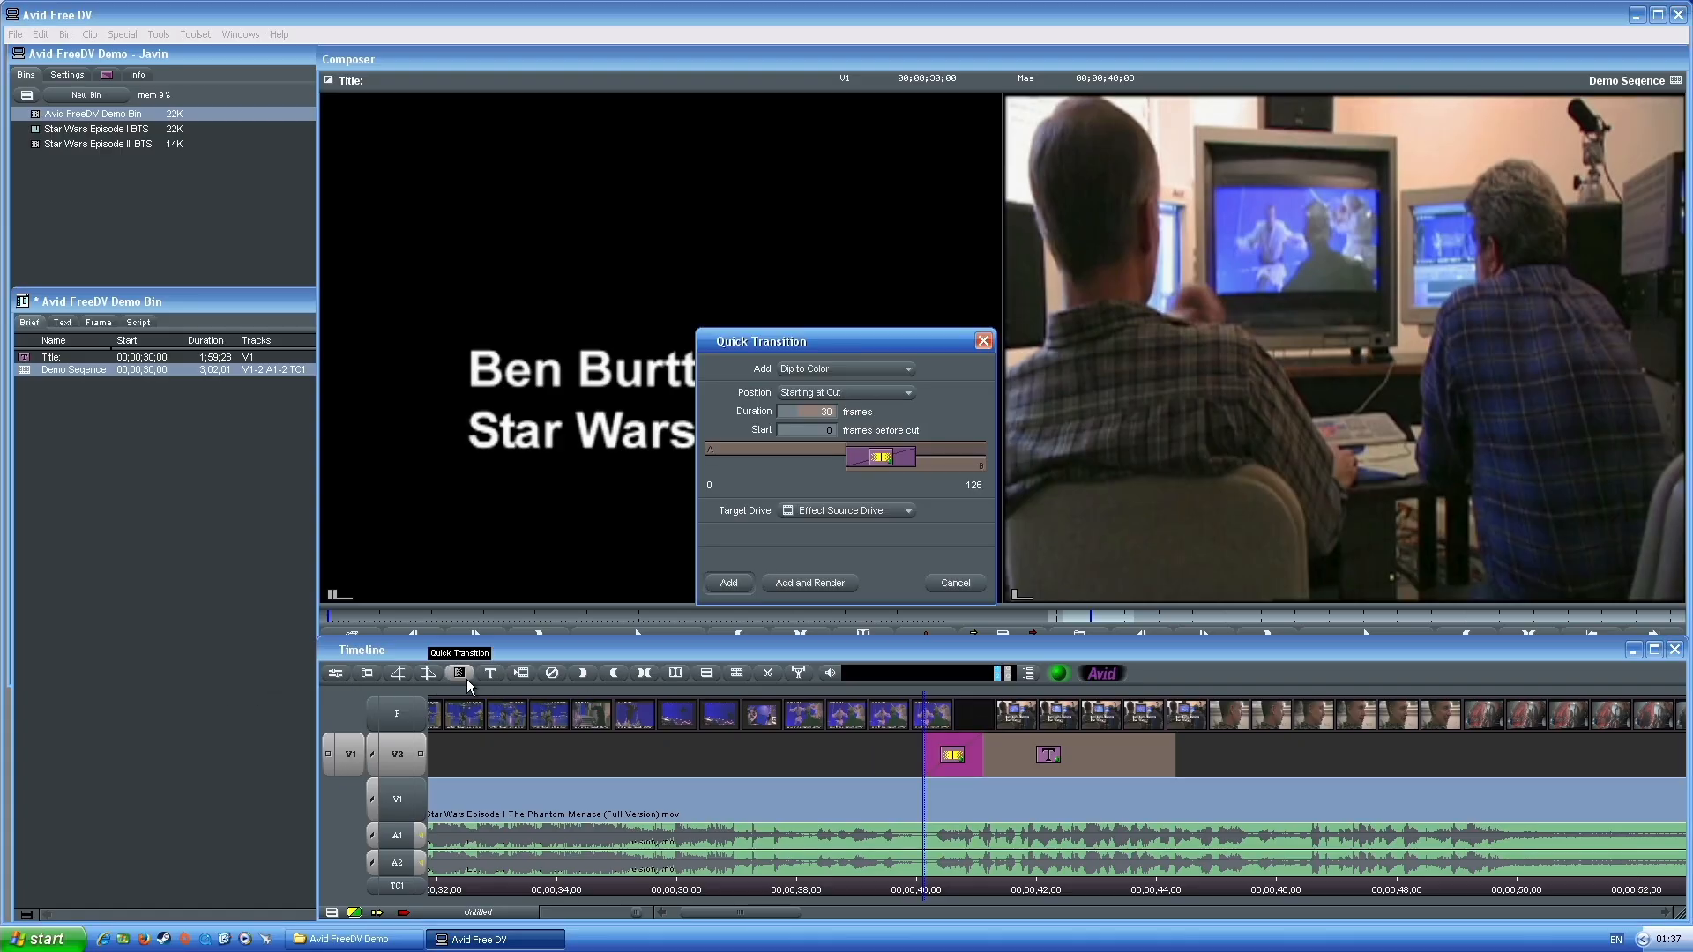
pyautogui.click(884, 369)
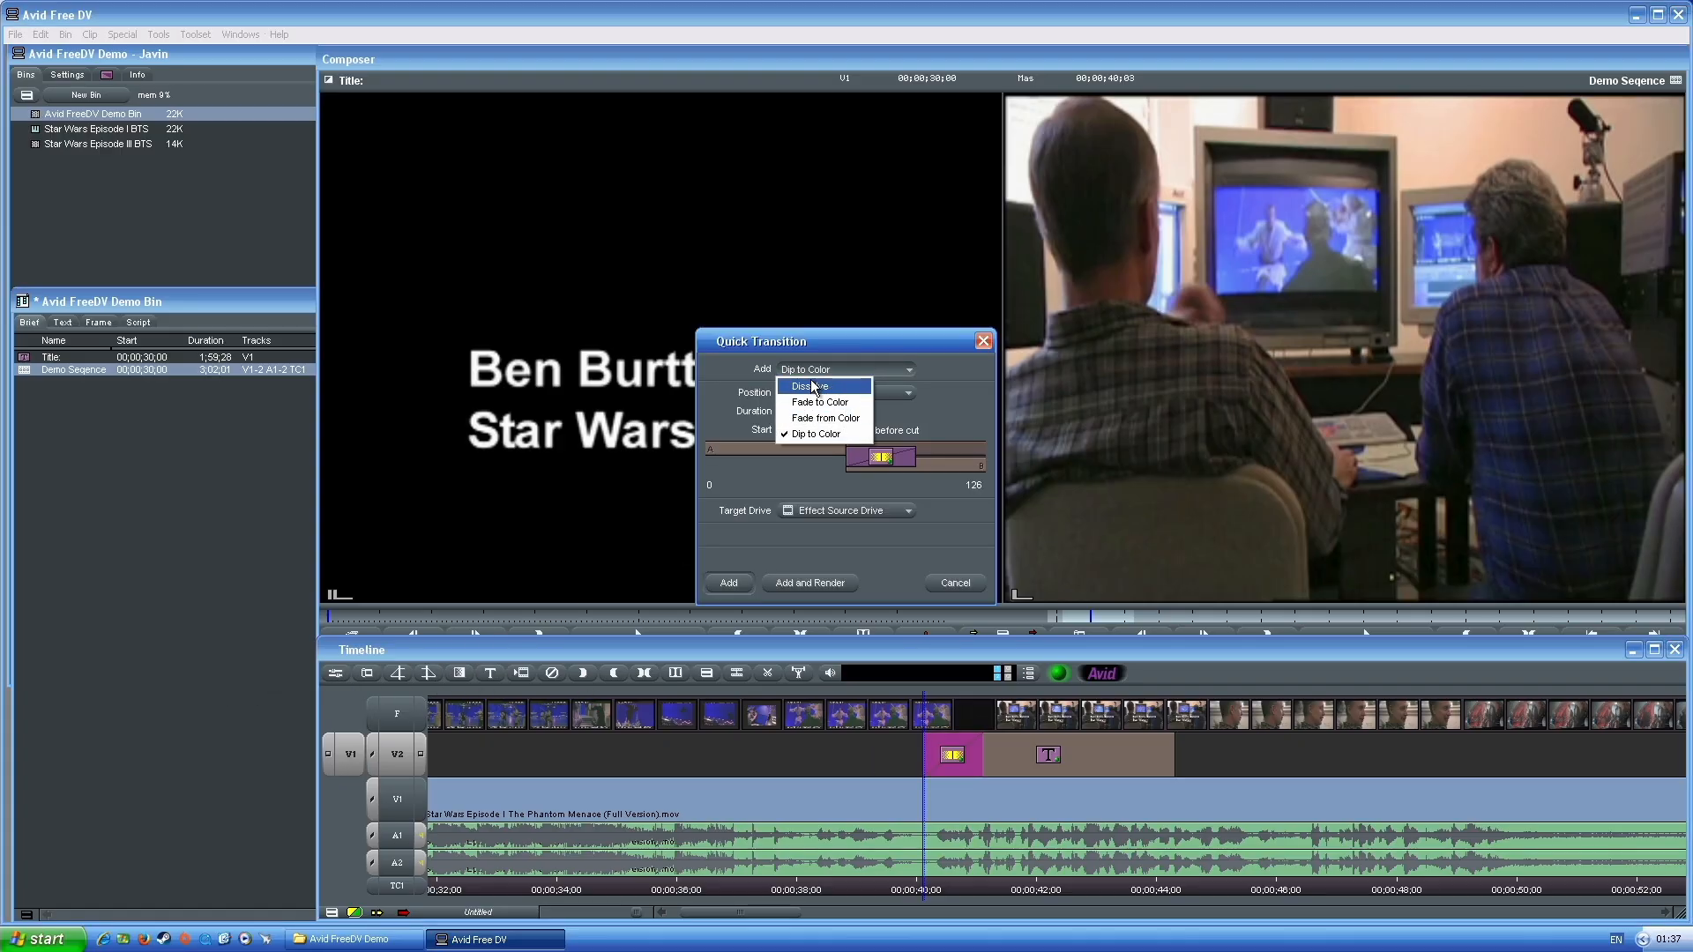
pyautogui.click(812, 387)
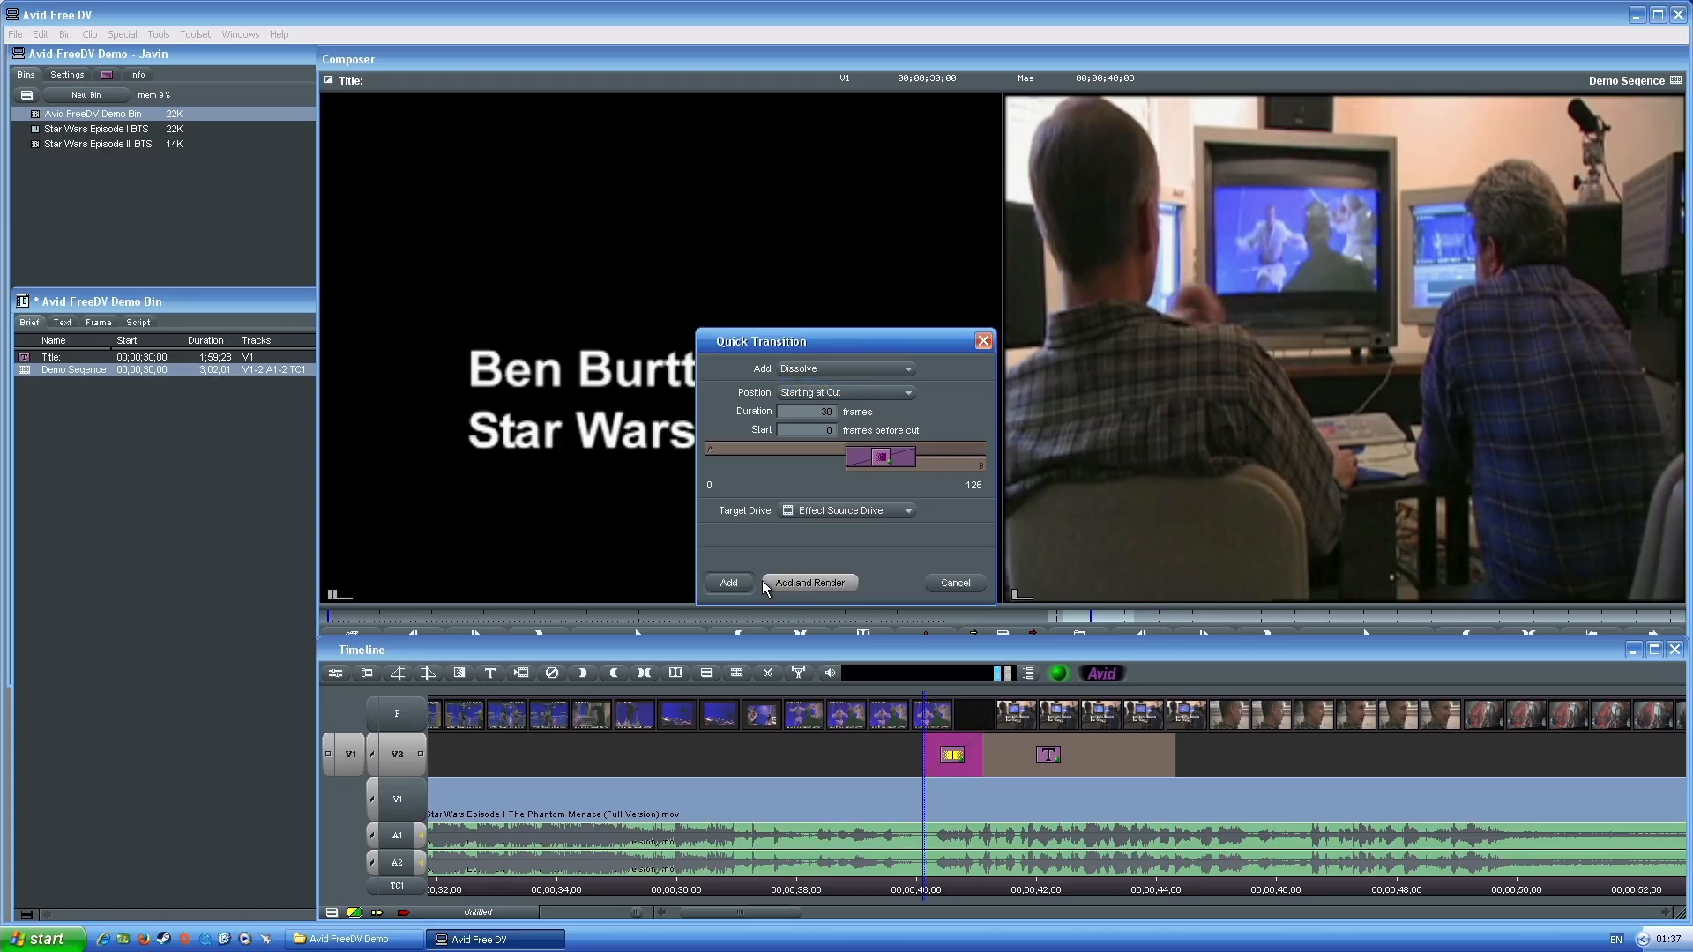
pyautogui.click(809, 583)
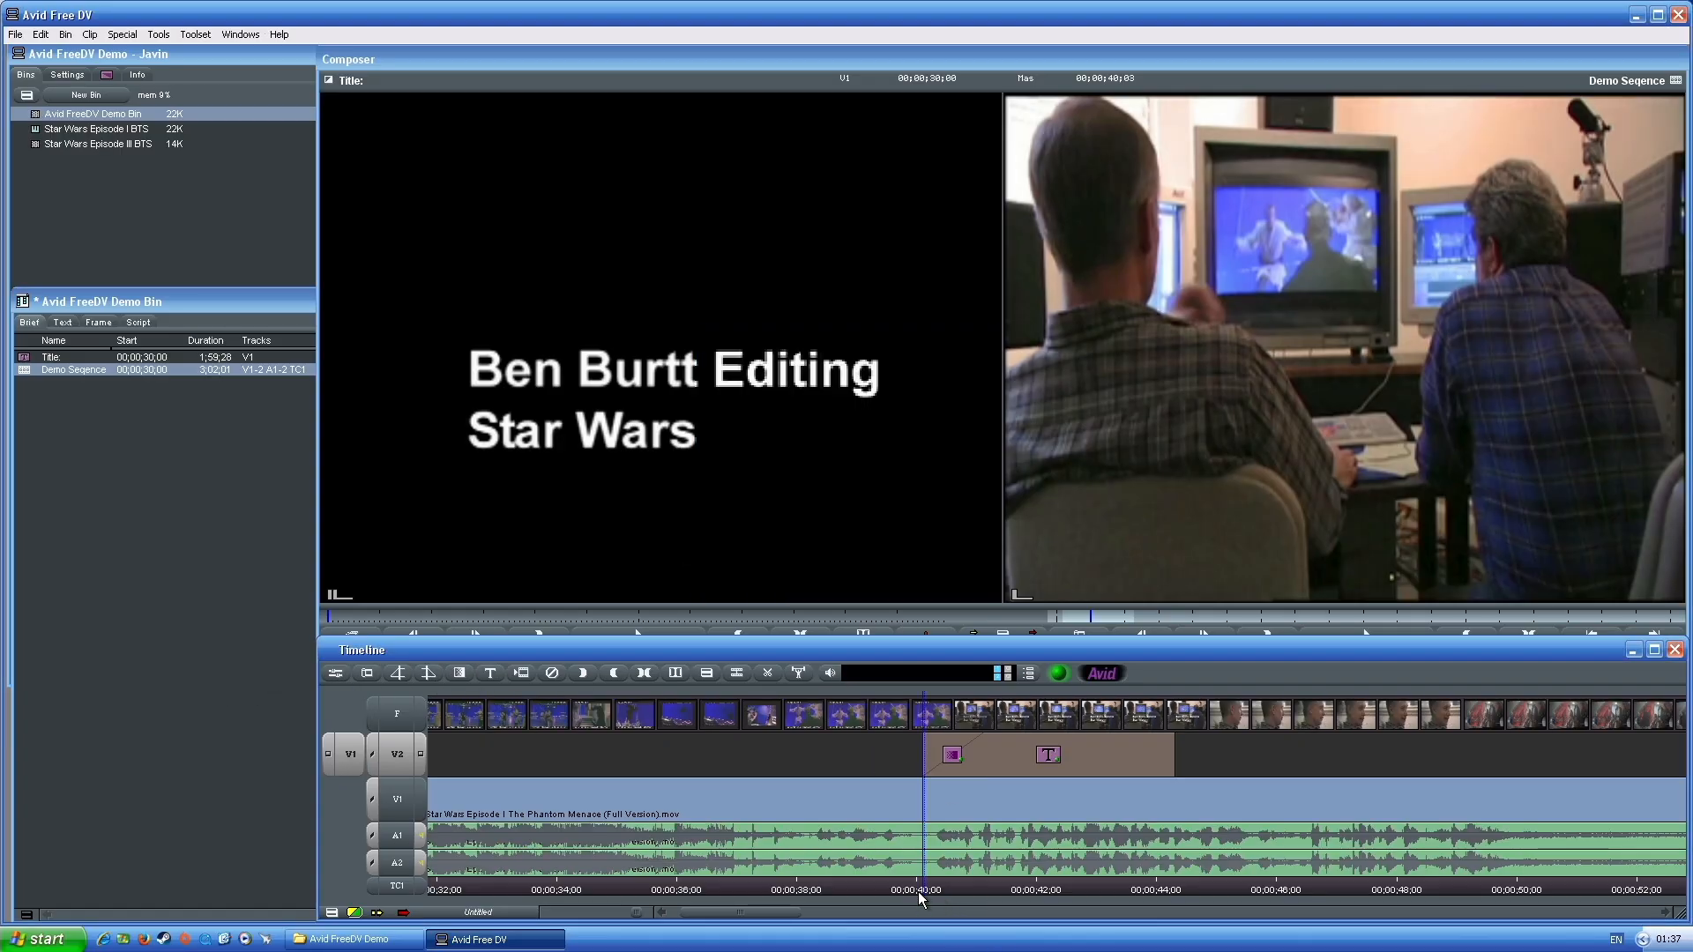
# Play through the title's opening on V2 and park the playhead midway through the dissolve
pyautogui.click(876, 885)
pyautogui.press('space')
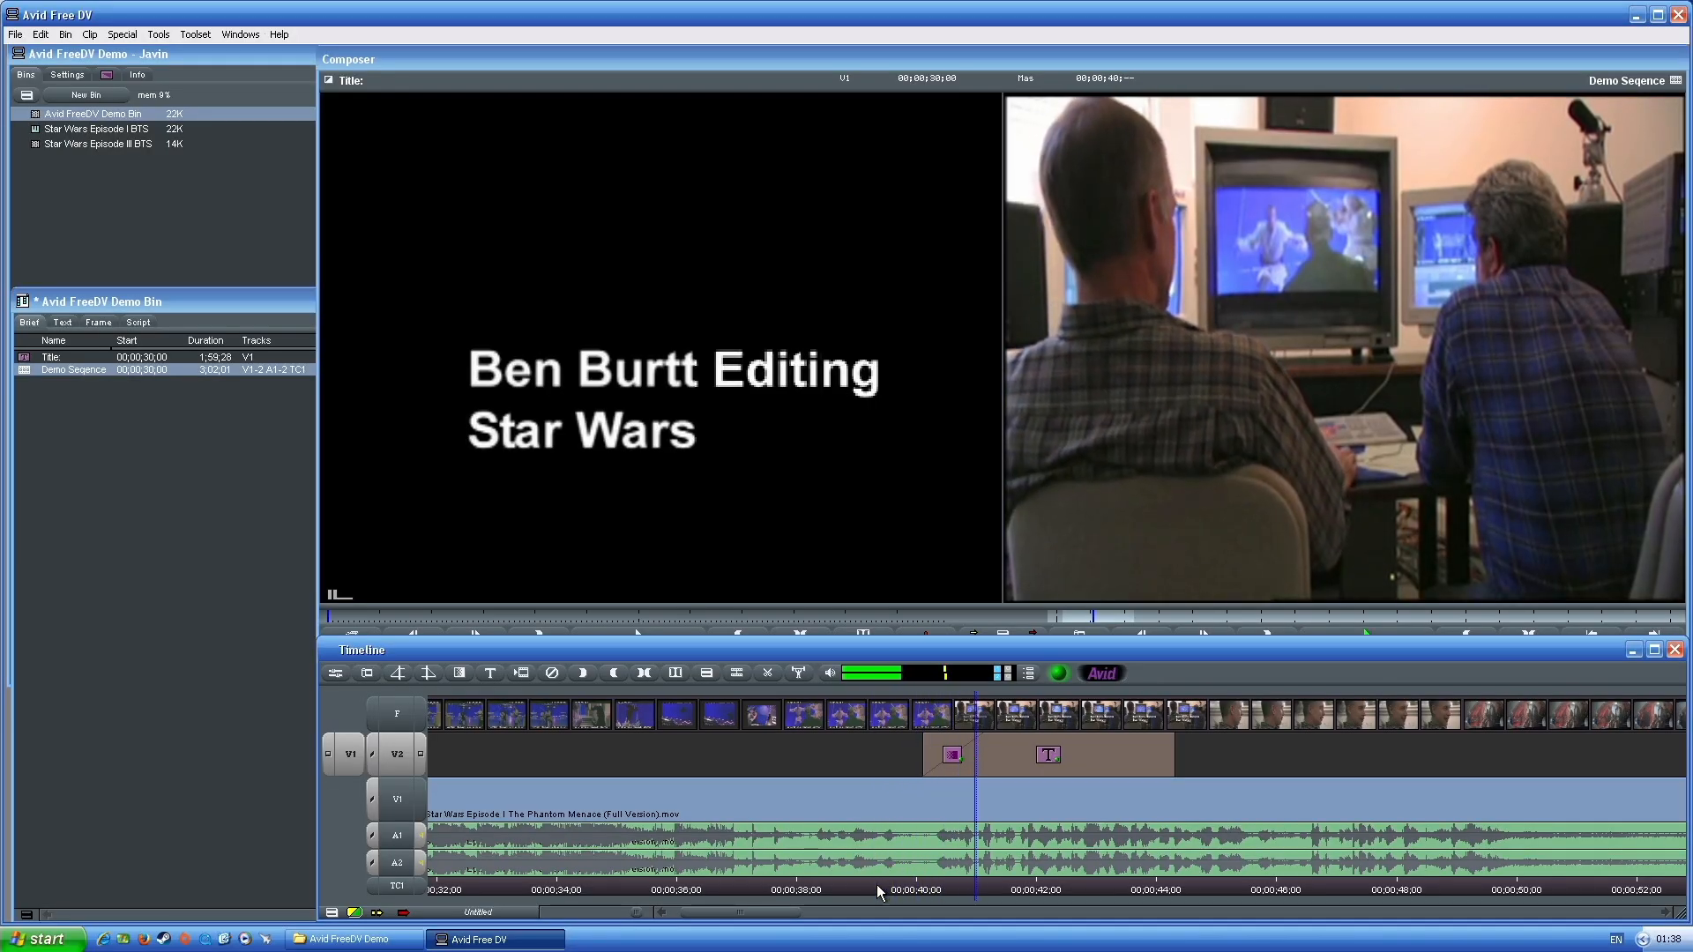
pyautogui.press('space')
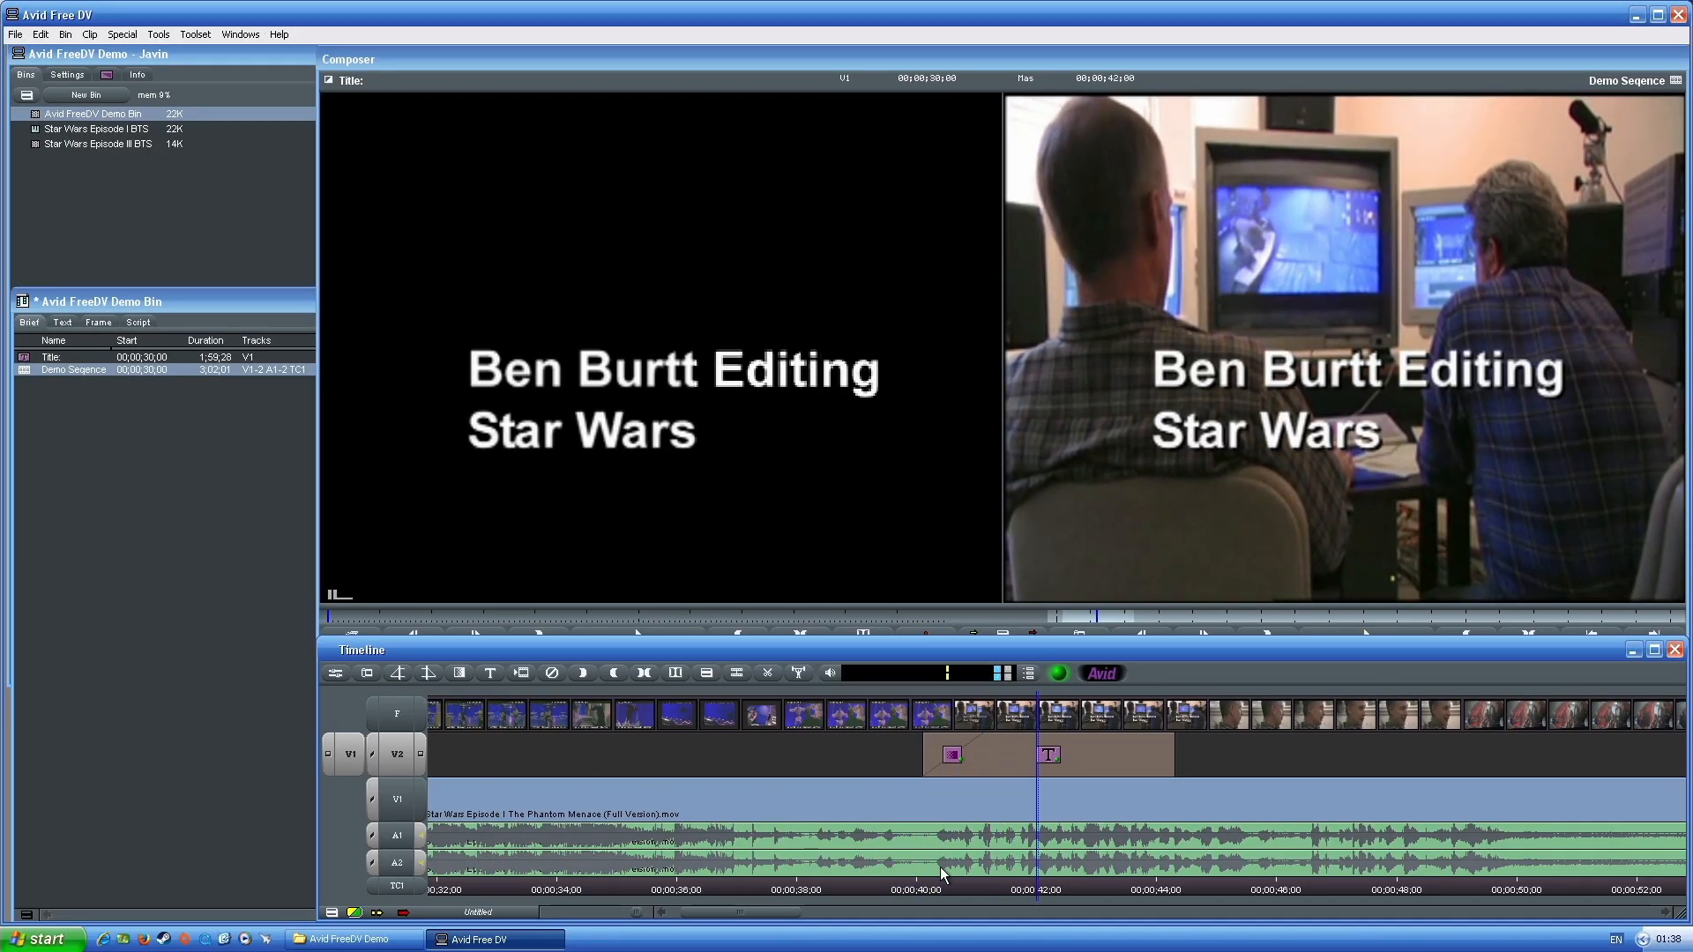
pyautogui.moveTo(936, 893)
pyautogui.mouseDown()
pyautogui.moveTo(959, 894)
pyautogui.moveTo(903, 894)
pyautogui.mouseUp()
pyautogui.press('space')
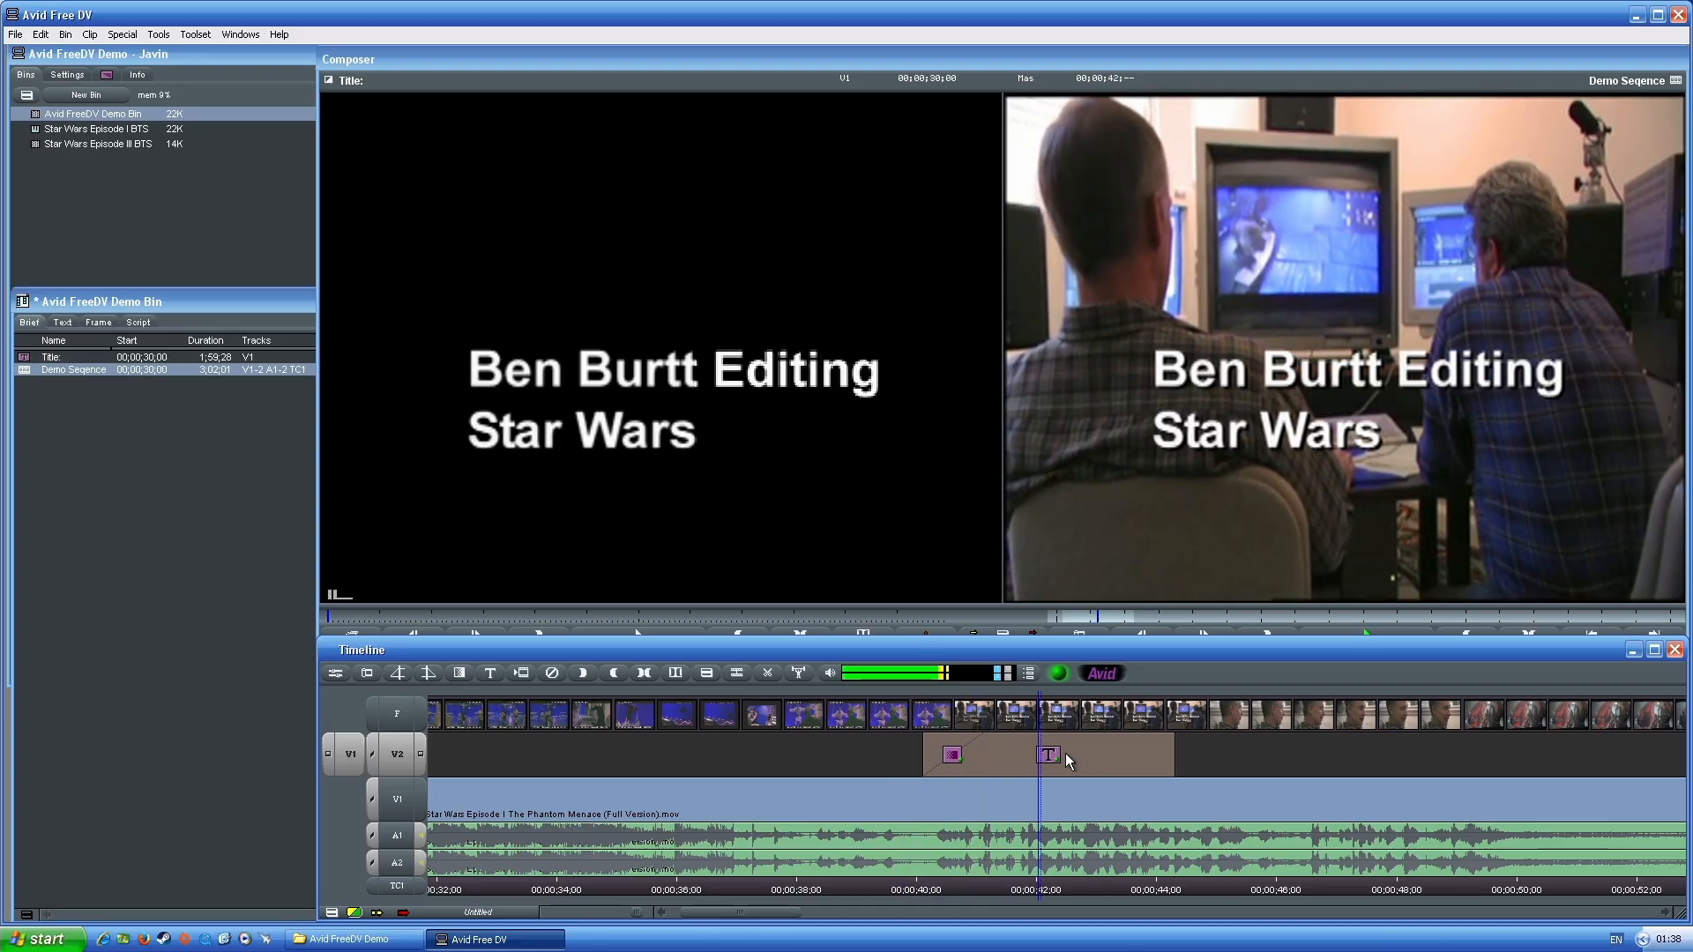
pyautogui.press('space')
pyautogui.moveTo(953, 765)
pyautogui.mouseDown()
pyautogui.moveTo(971, 765)
pyautogui.moveTo(903, 767)
pyautogui.moveTo(950, 767)
pyautogui.mouseUp()
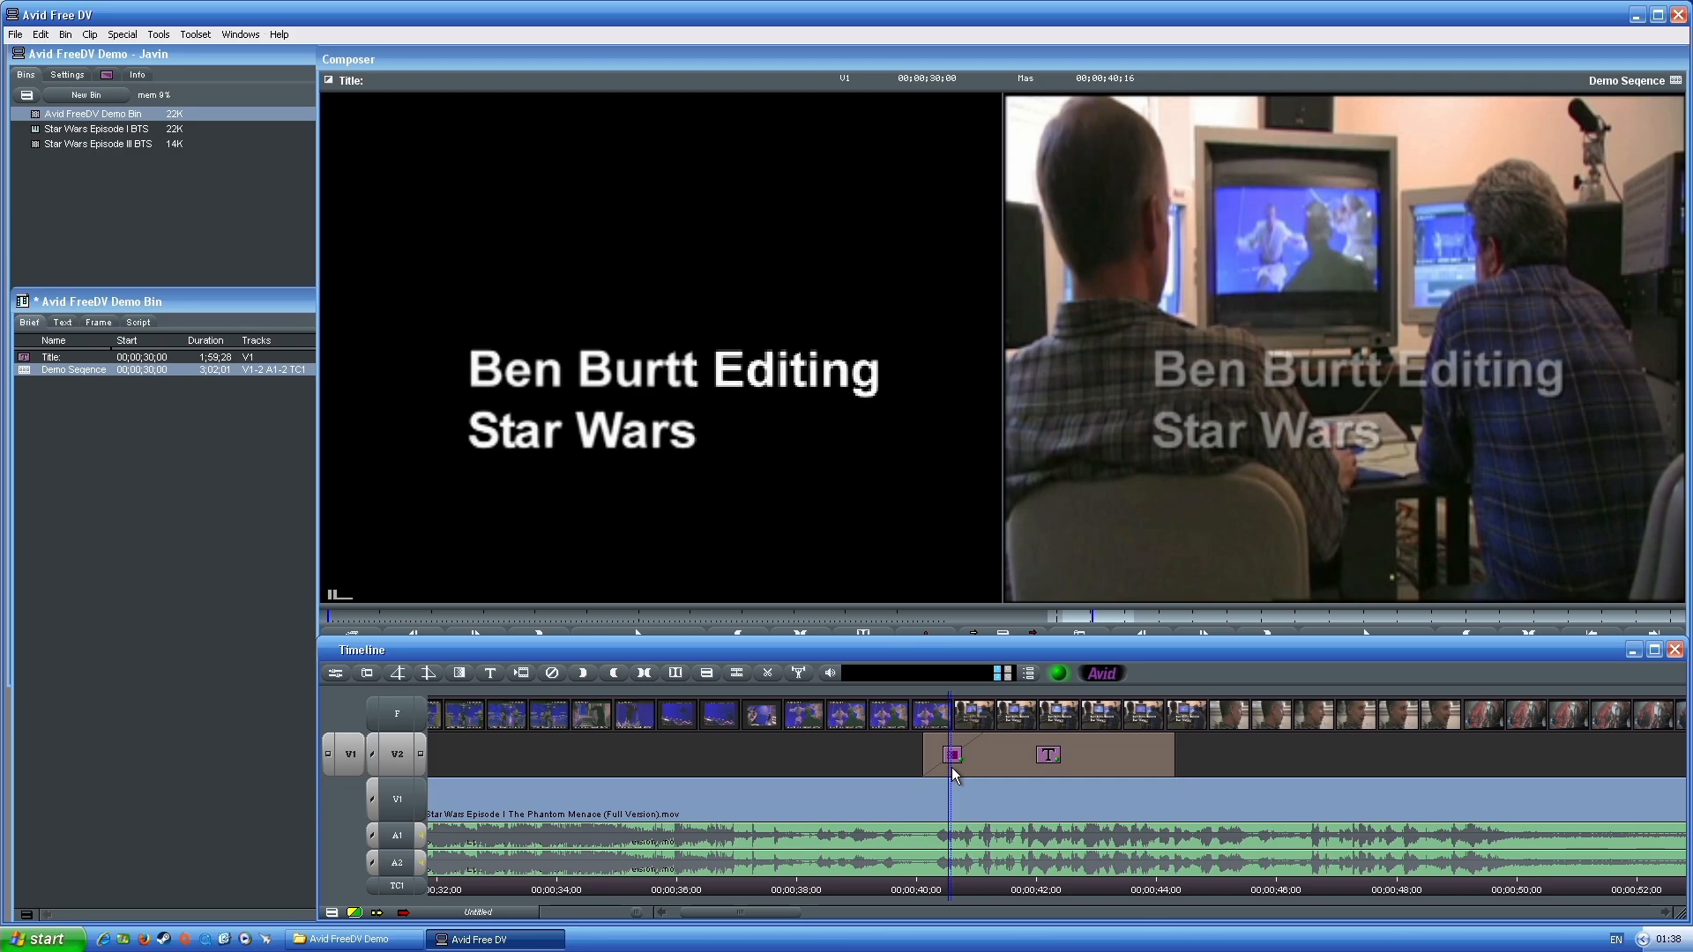
# Compare timeline magnifications around the title and replay its dissolve from just before the cut
pyautogui.press('Up')
pyautogui.press('Up')
pyautogui.press('Down')
pyautogui.press('Up')
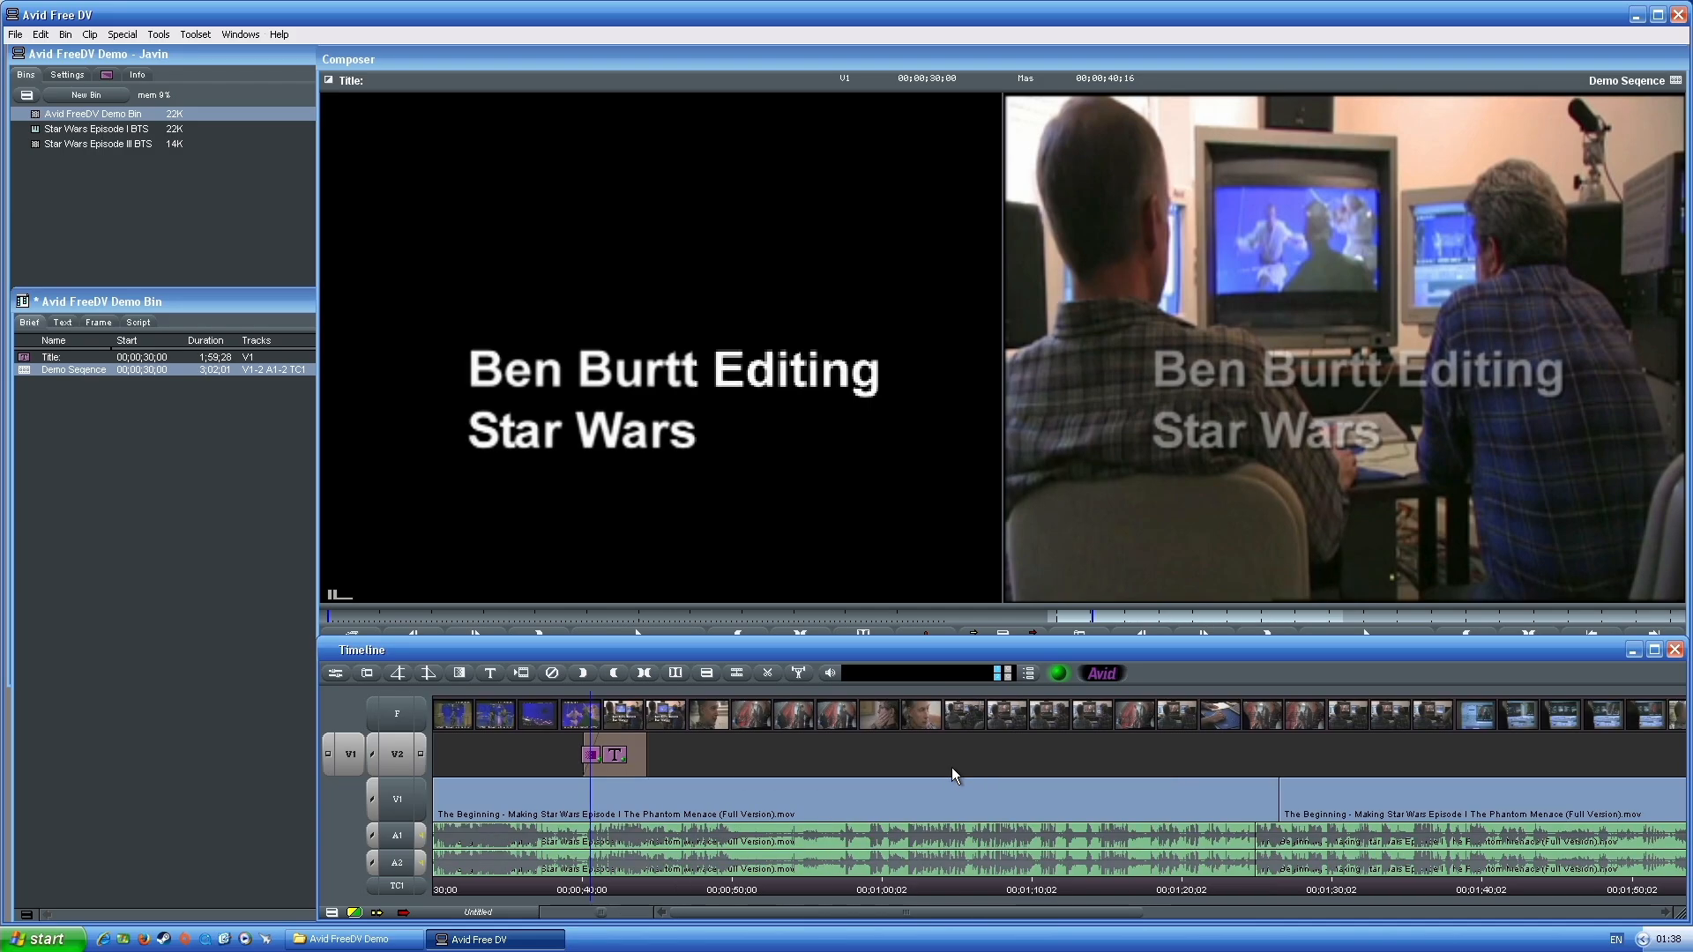
pyautogui.press('Down')
pyautogui.press('Down')
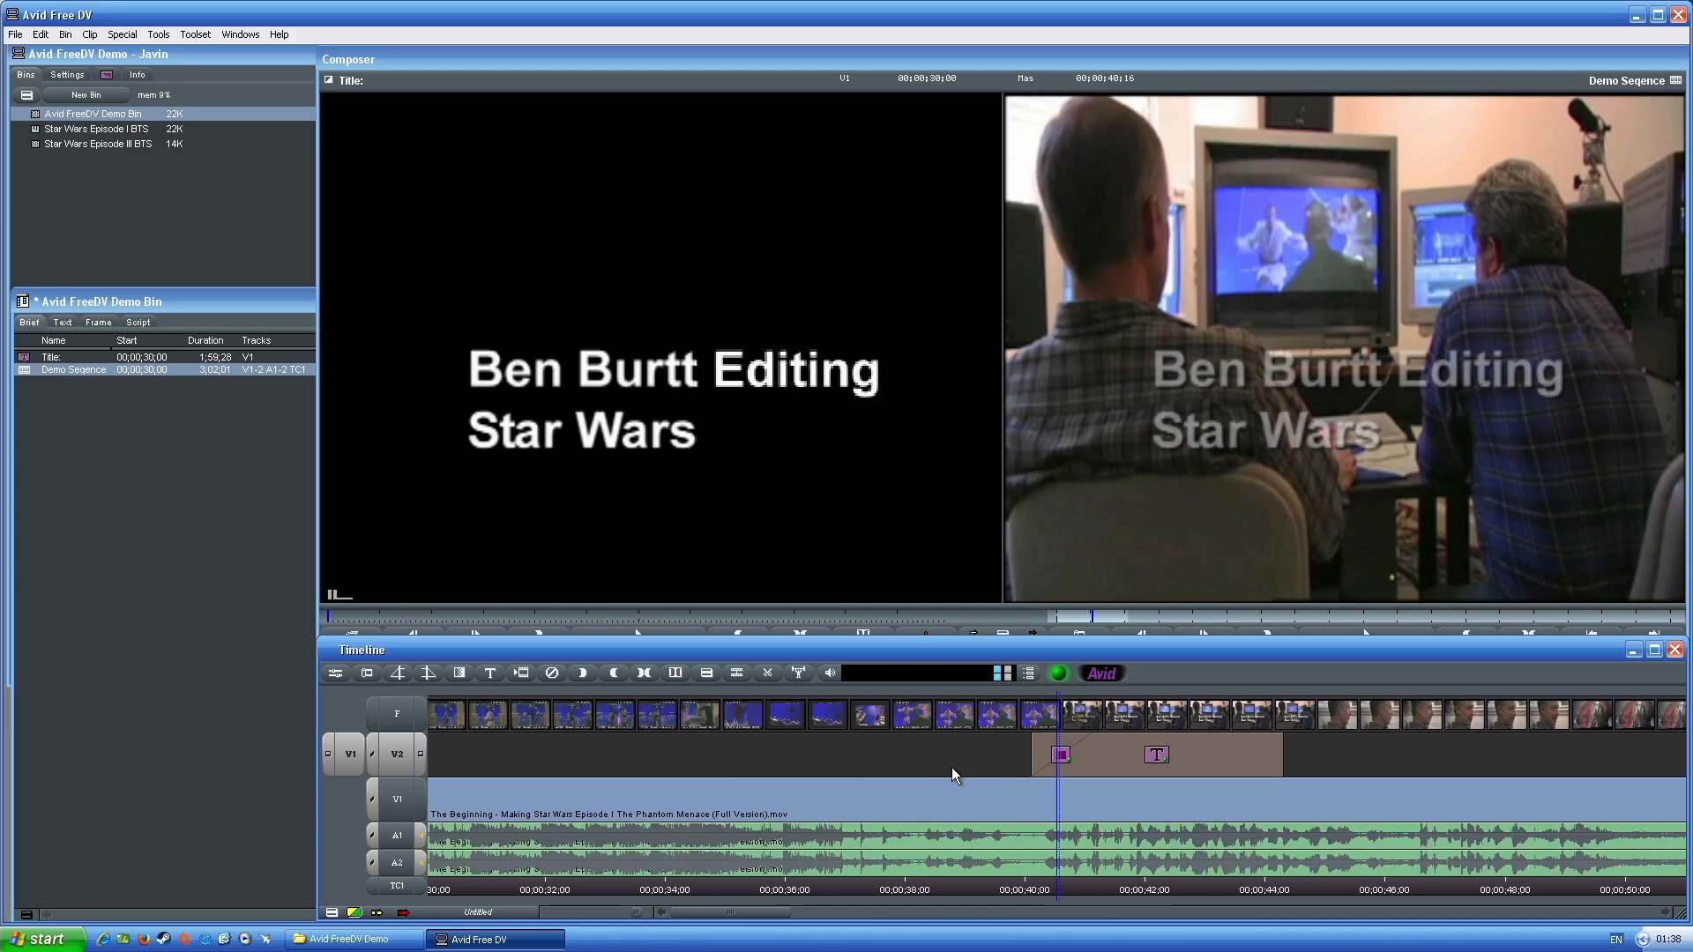
pyautogui.moveTo(1060, 886); pyautogui.dragTo(1029, 884)
pyautogui.press('space')
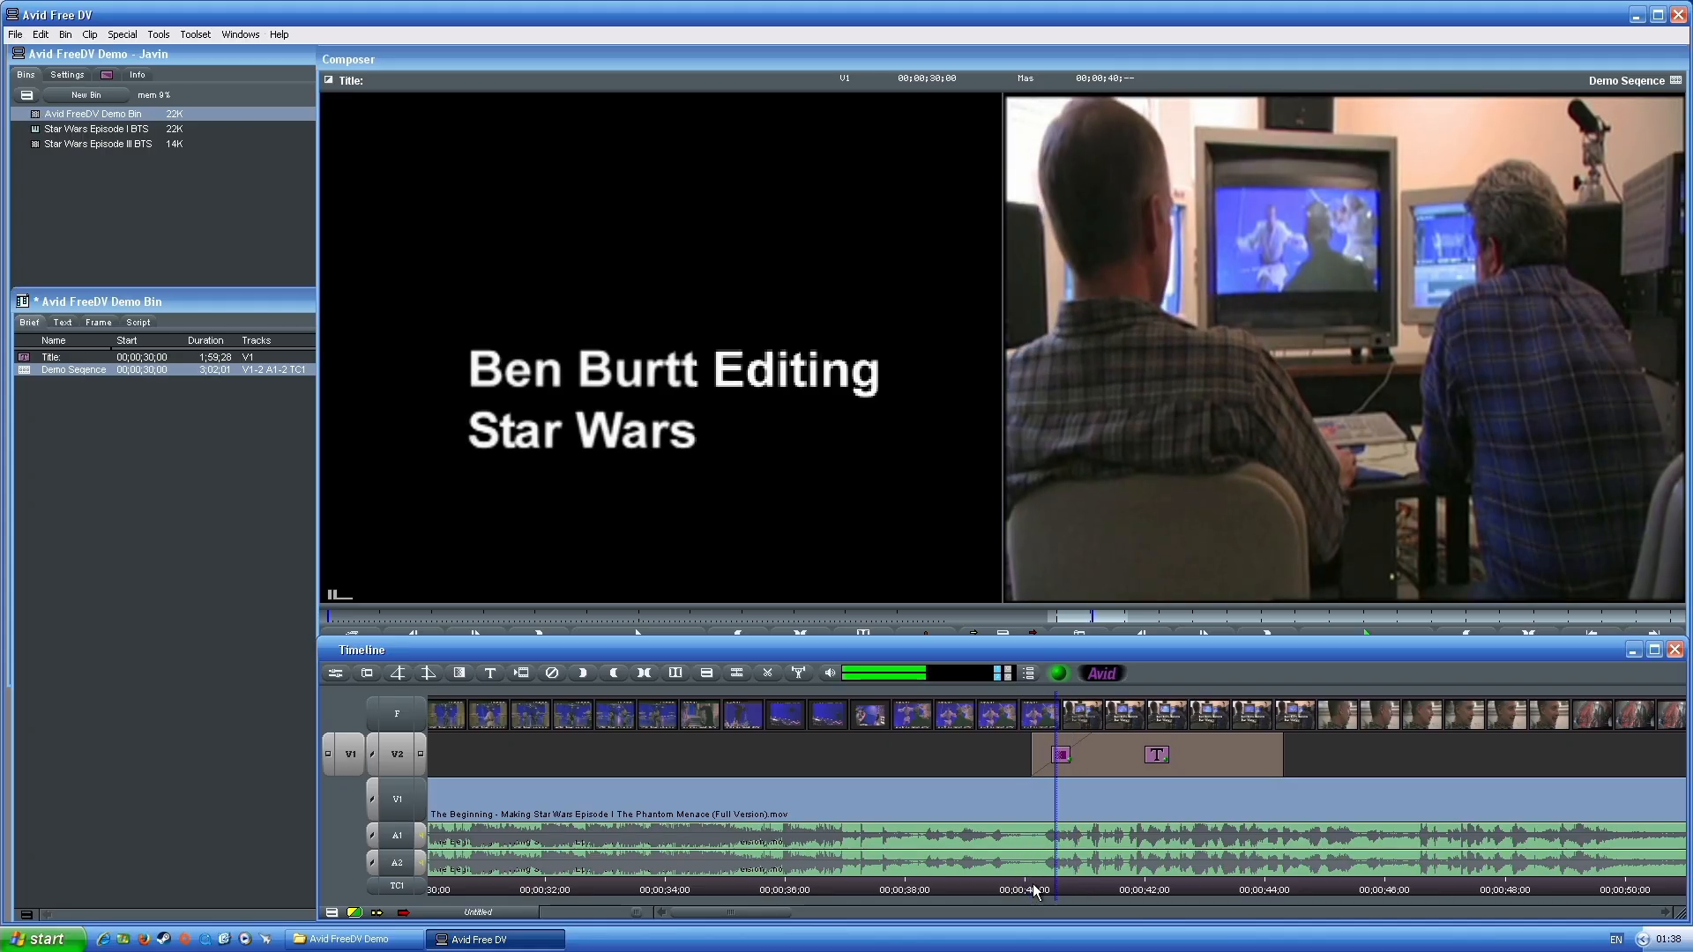
pyautogui.press('space')
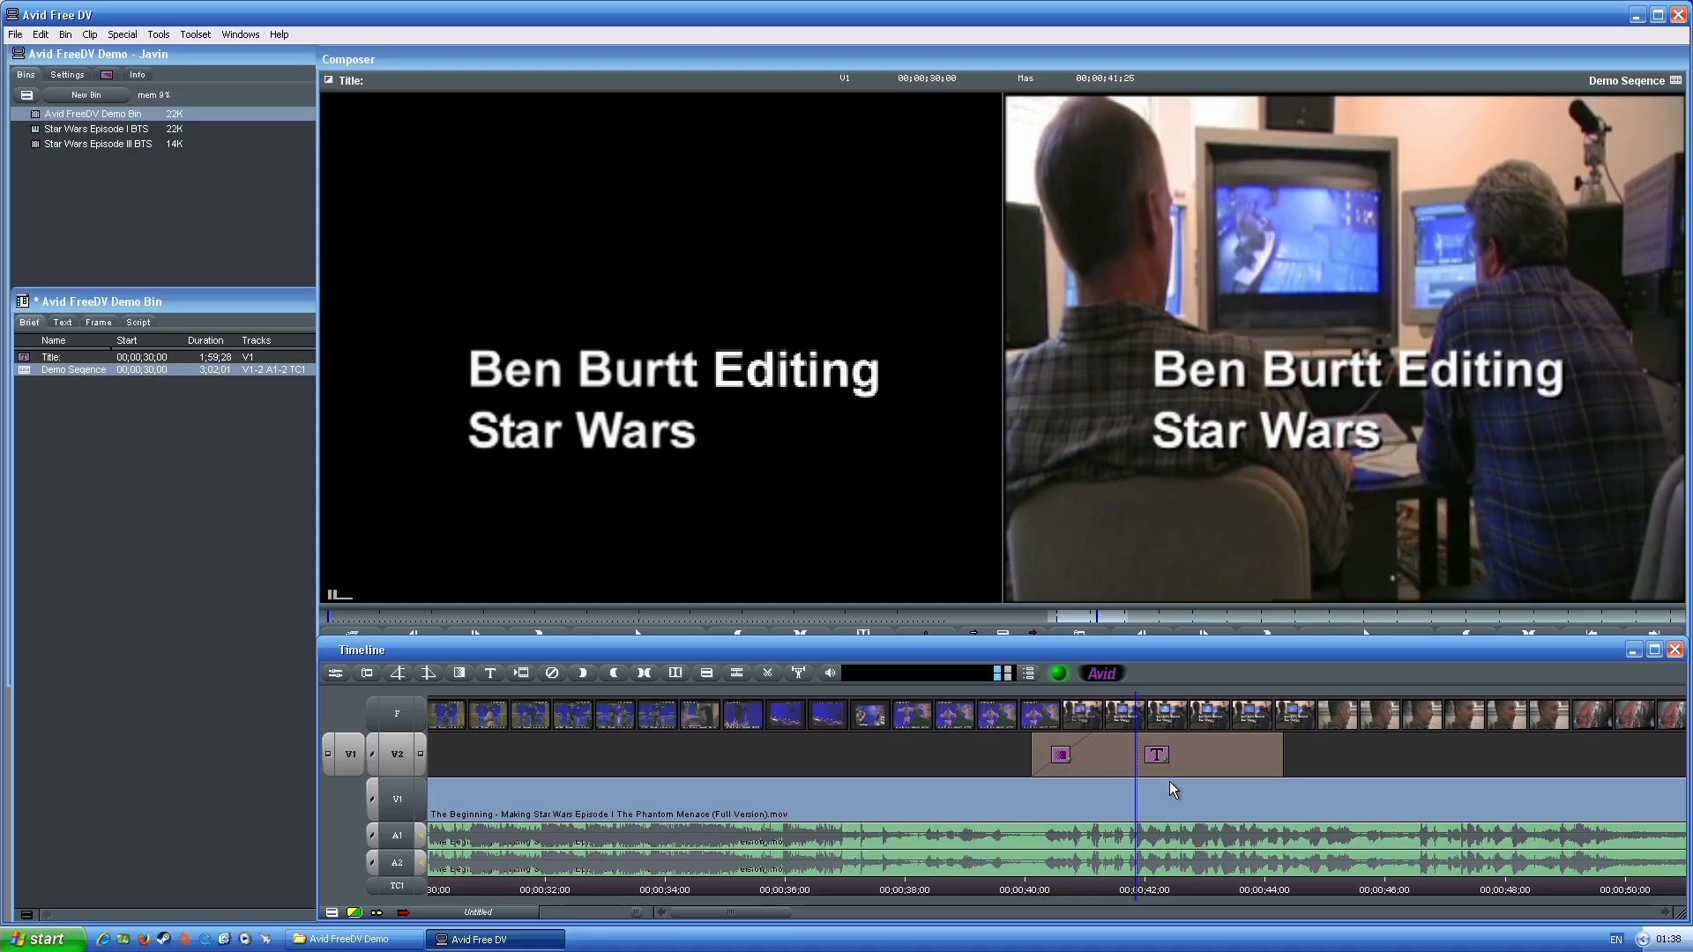
# Turn the timeline's Audio Clip Gain display off to compare the waveforms, and turn it back on
pyautogui.hotkey('ctrl', '[')
pyautogui.hotkey('ctrl', '[')
pyautogui.hotkey('ctrl', '[')
pyautogui.hotkey('ctrl', '[')
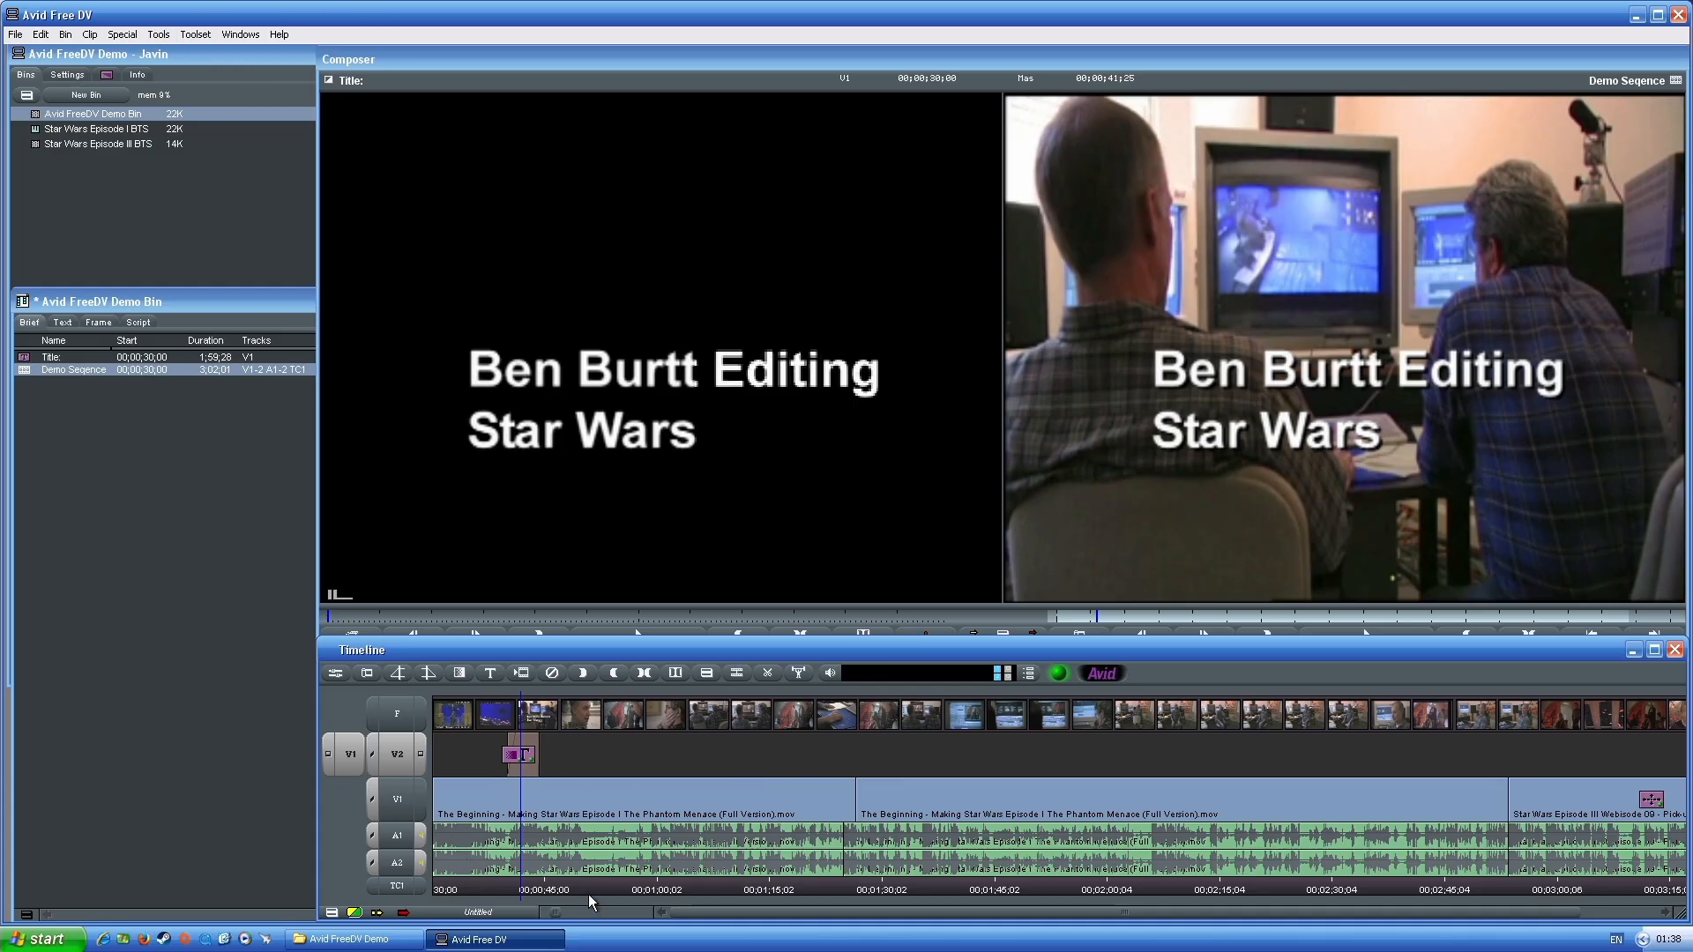
pyautogui.click(333, 912)
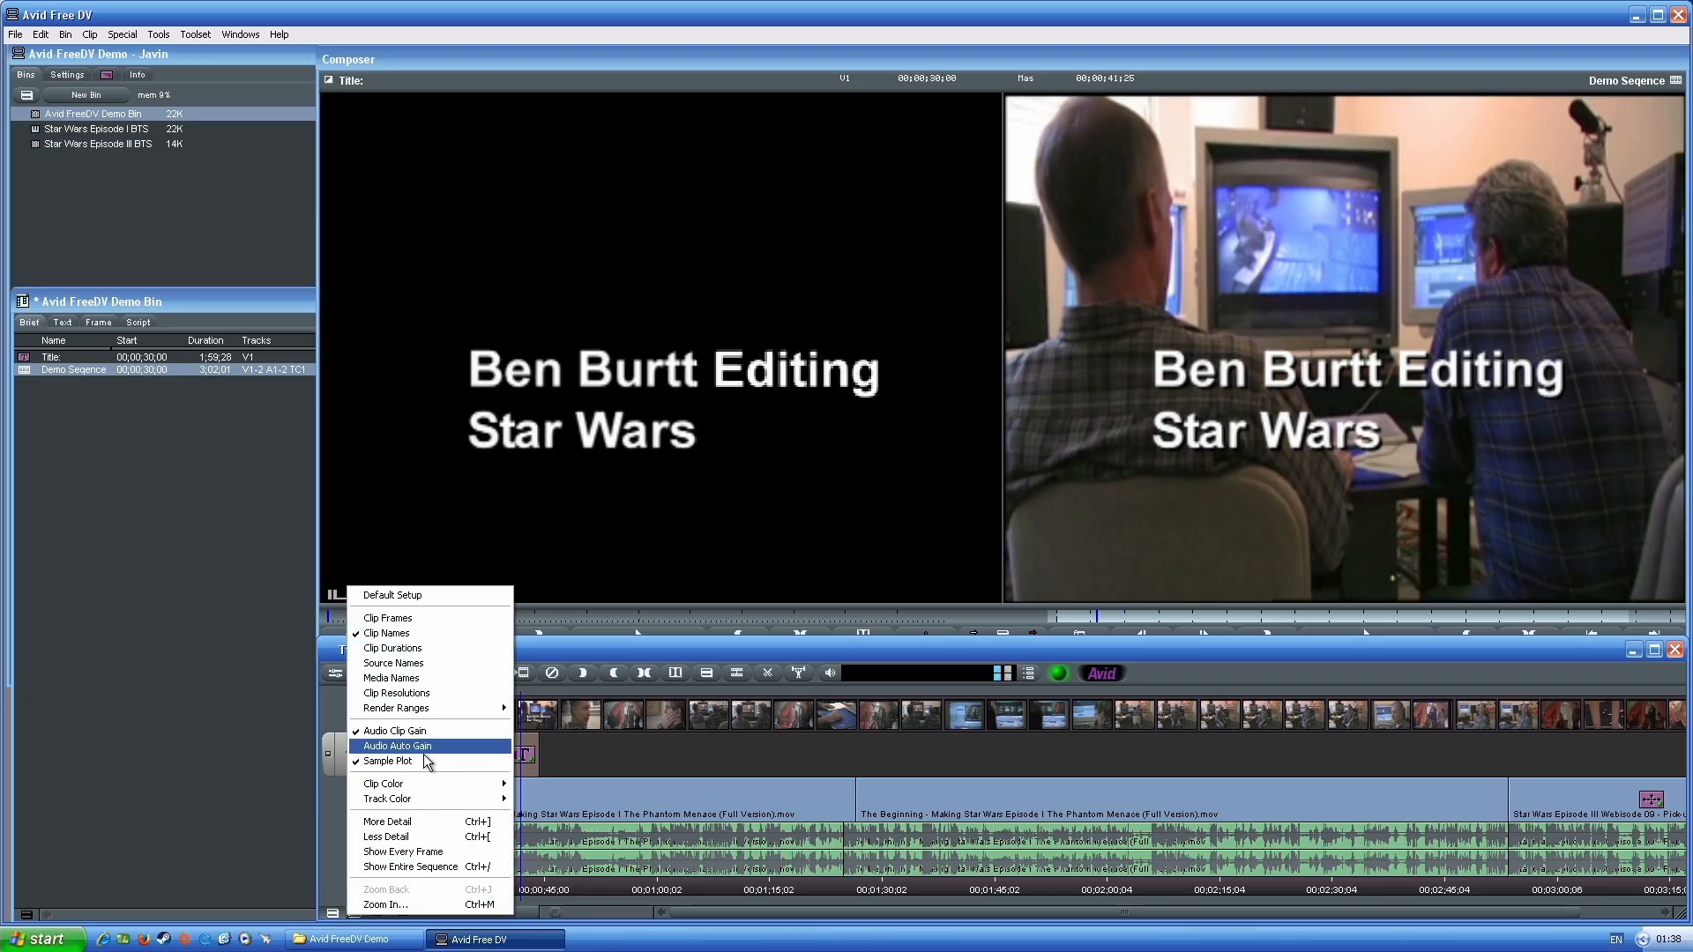
pyautogui.click(425, 731)
pyautogui.click(334, 914)
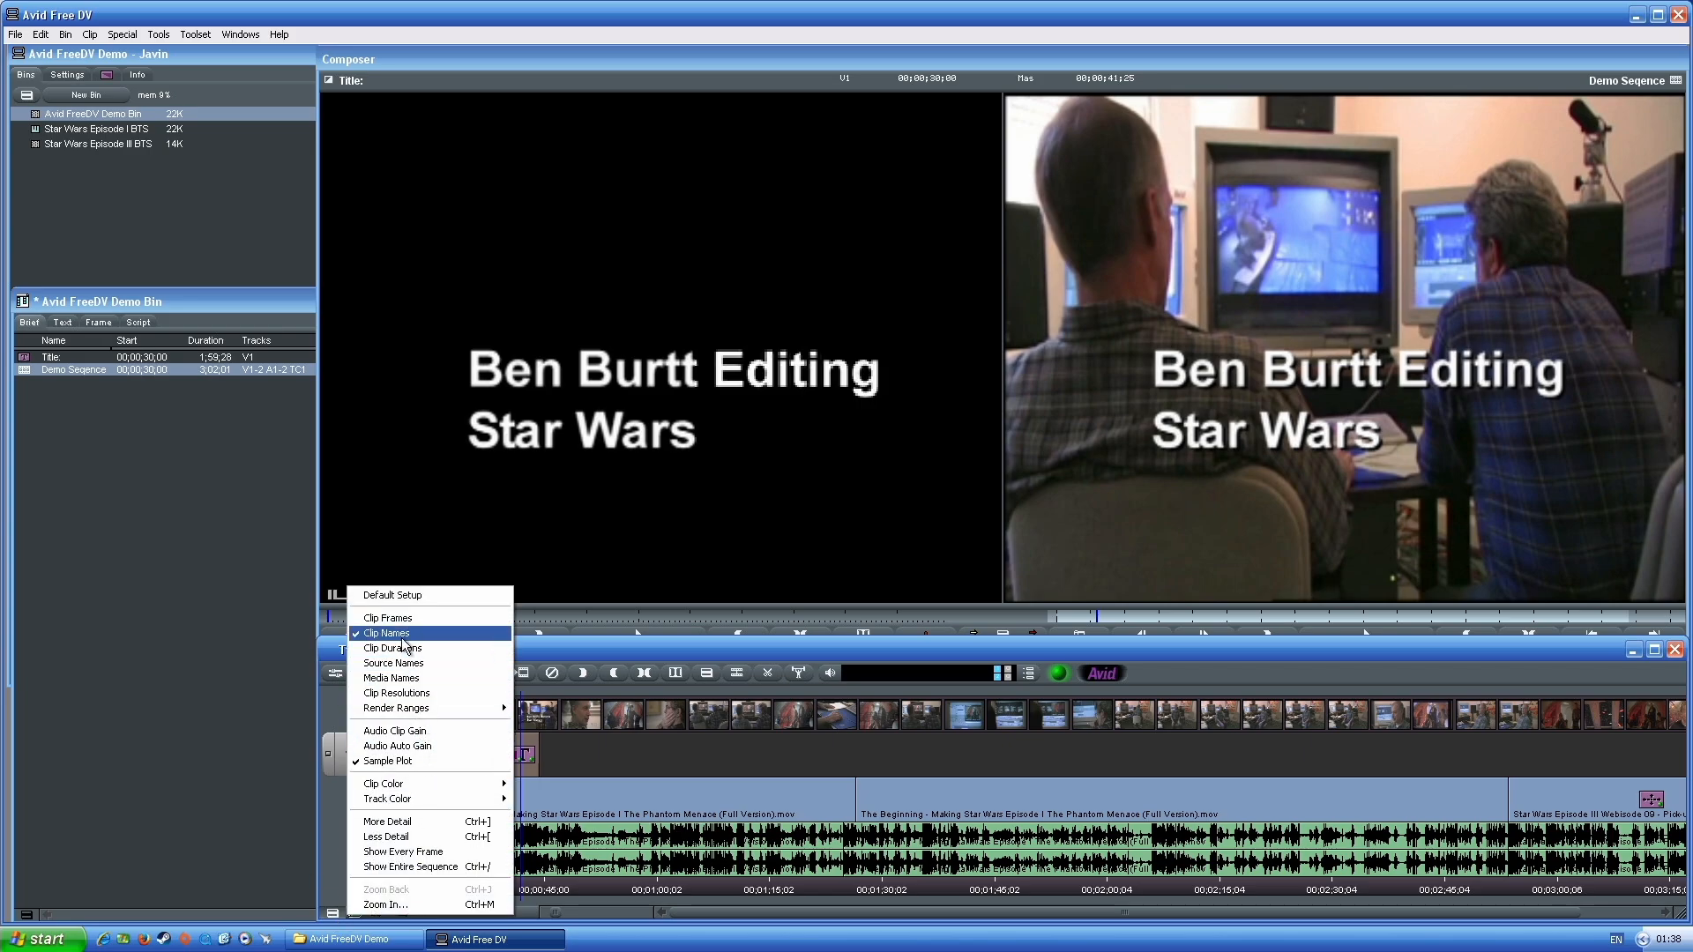
pyautogui.click(401, 732)
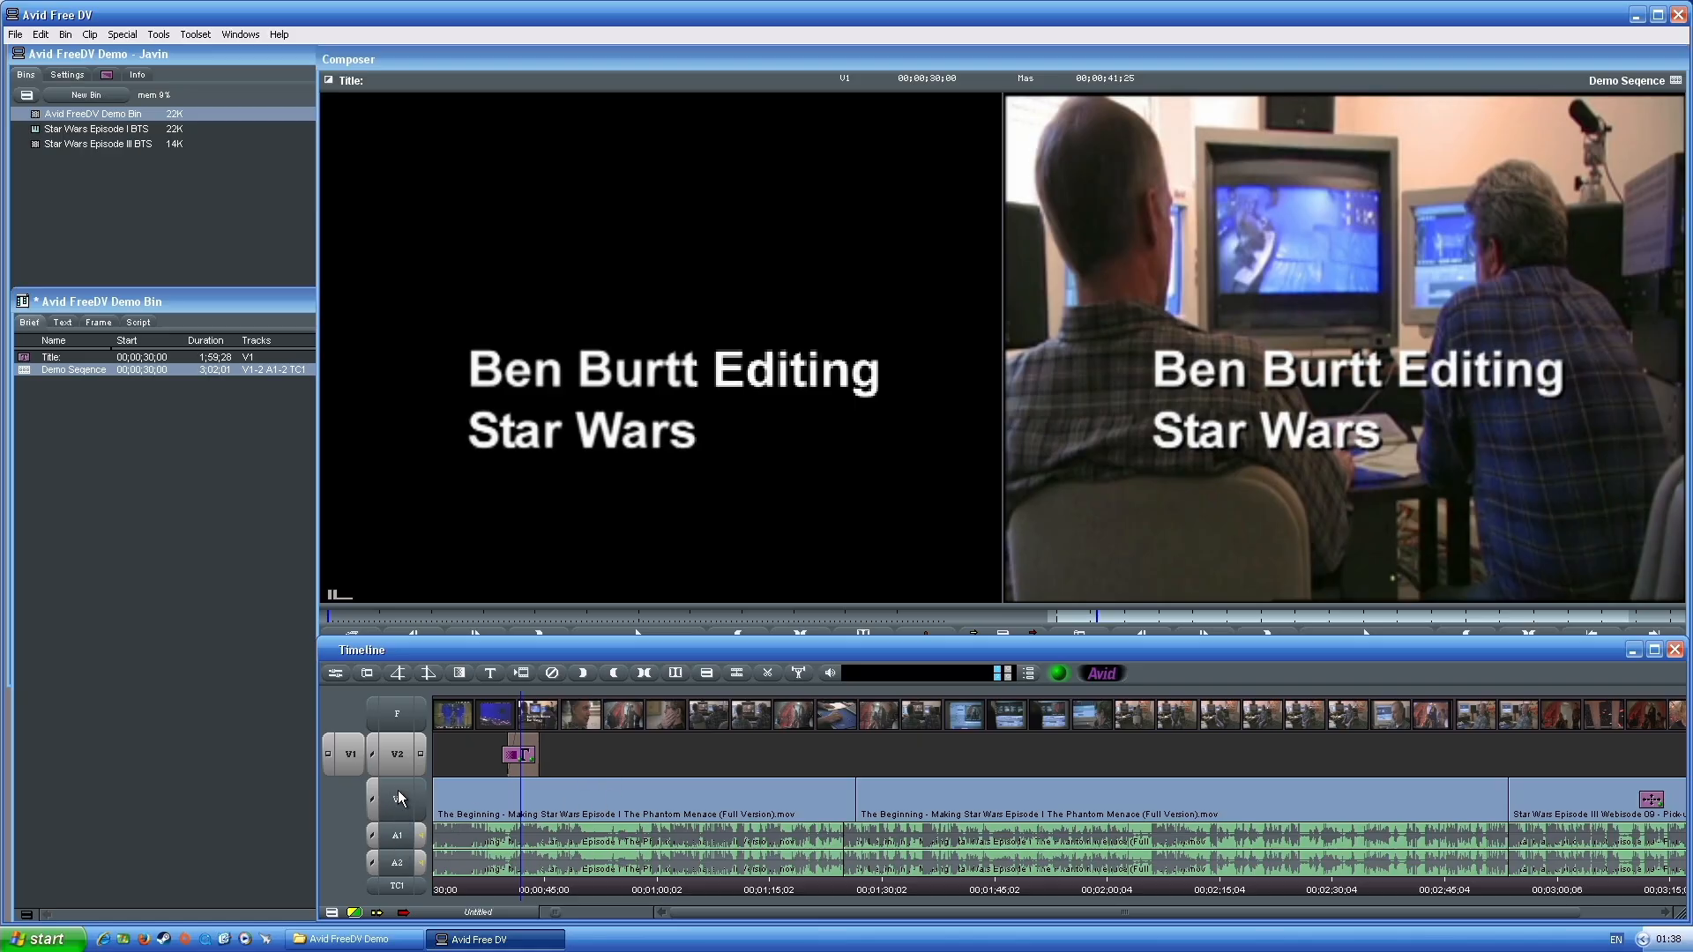
# Open the Audio Mix Tool beside the project and bin windows, and park the playhead just past the title at 00;00;46;06
pyautogui.click(157, 36)
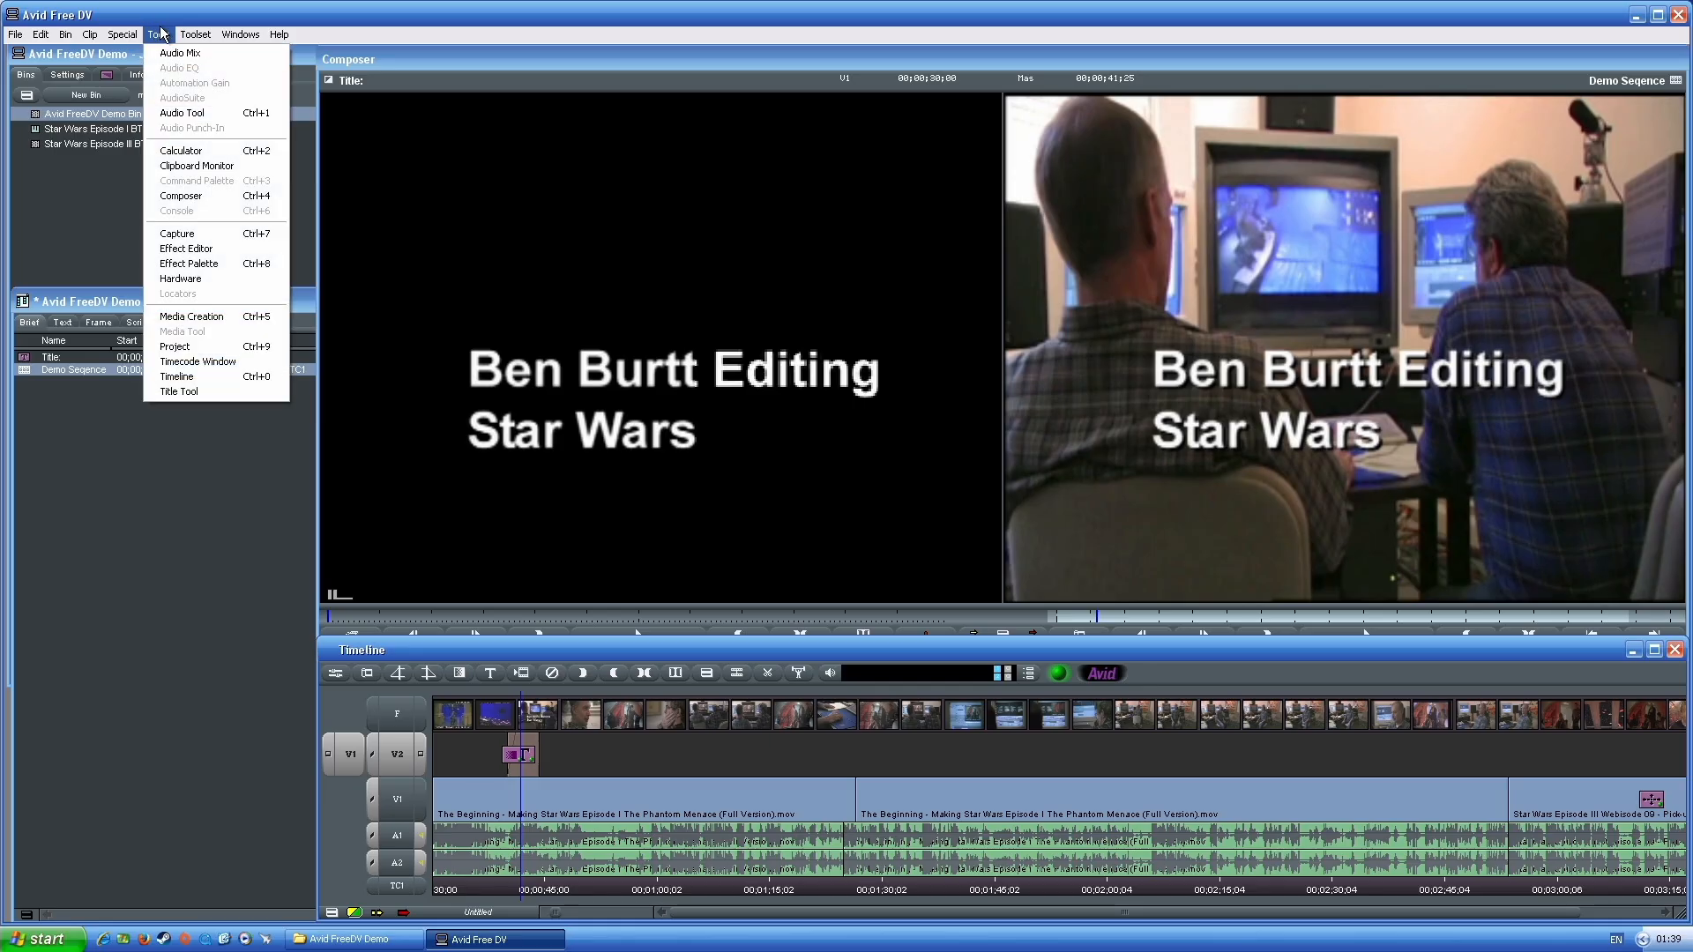
pyautogui.click(164, 55)
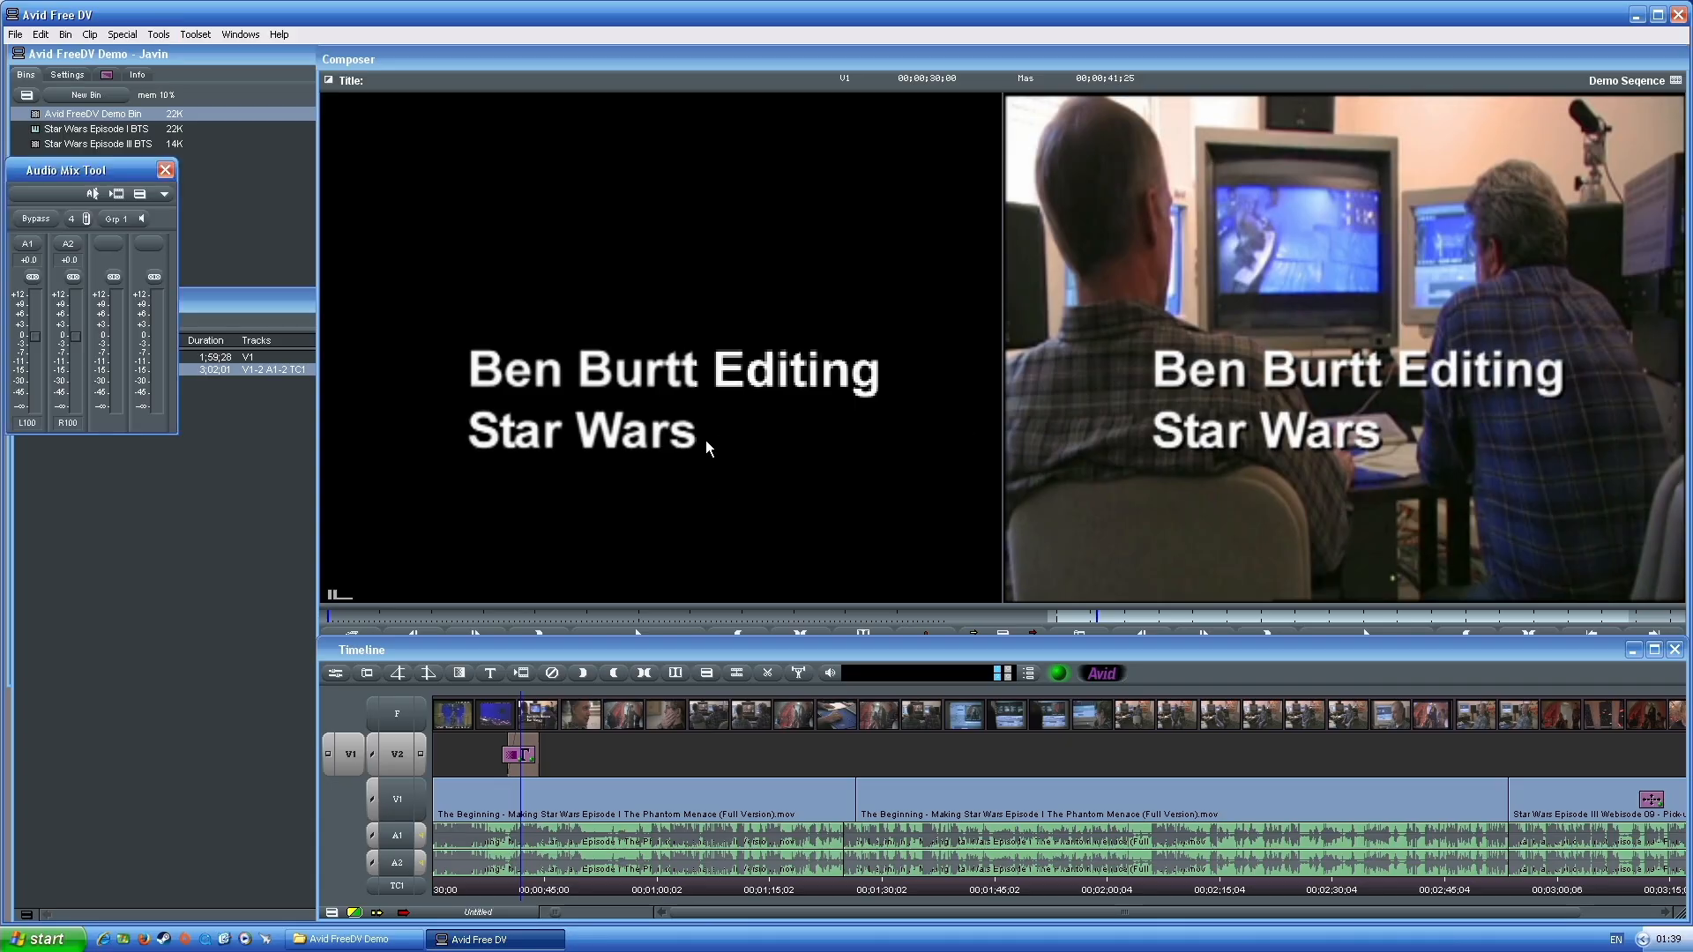
pyautogui.moveTo(47, 177); pyautogui.dragTo(121, 368)
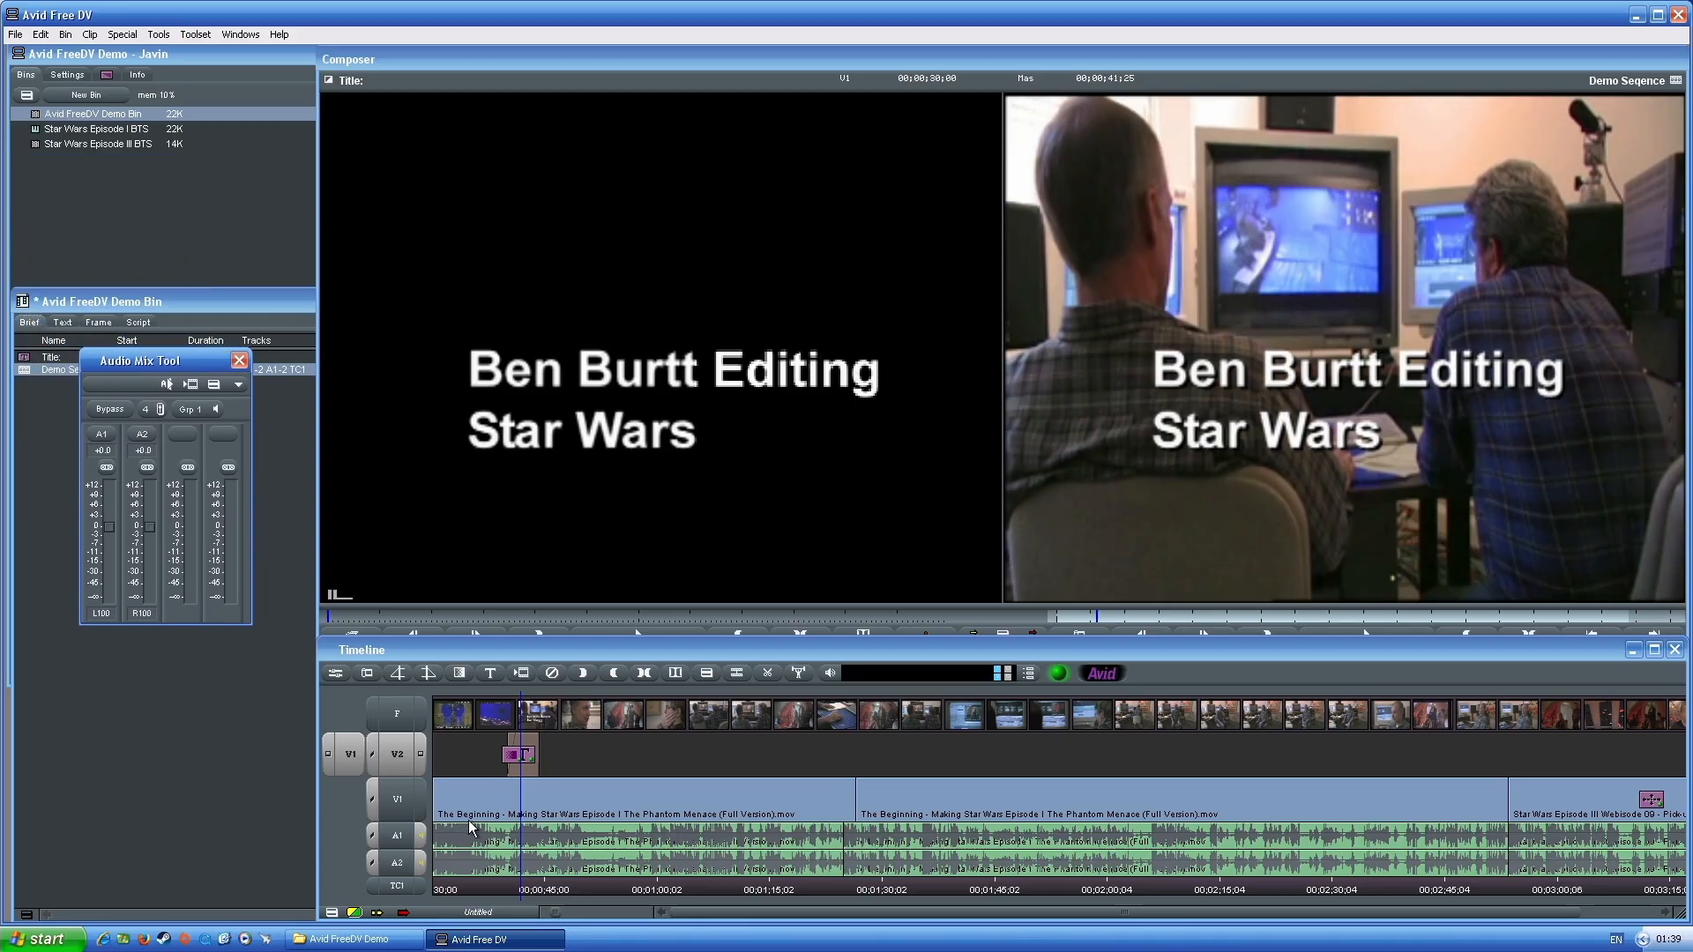
pyautogui.click(556, 832)
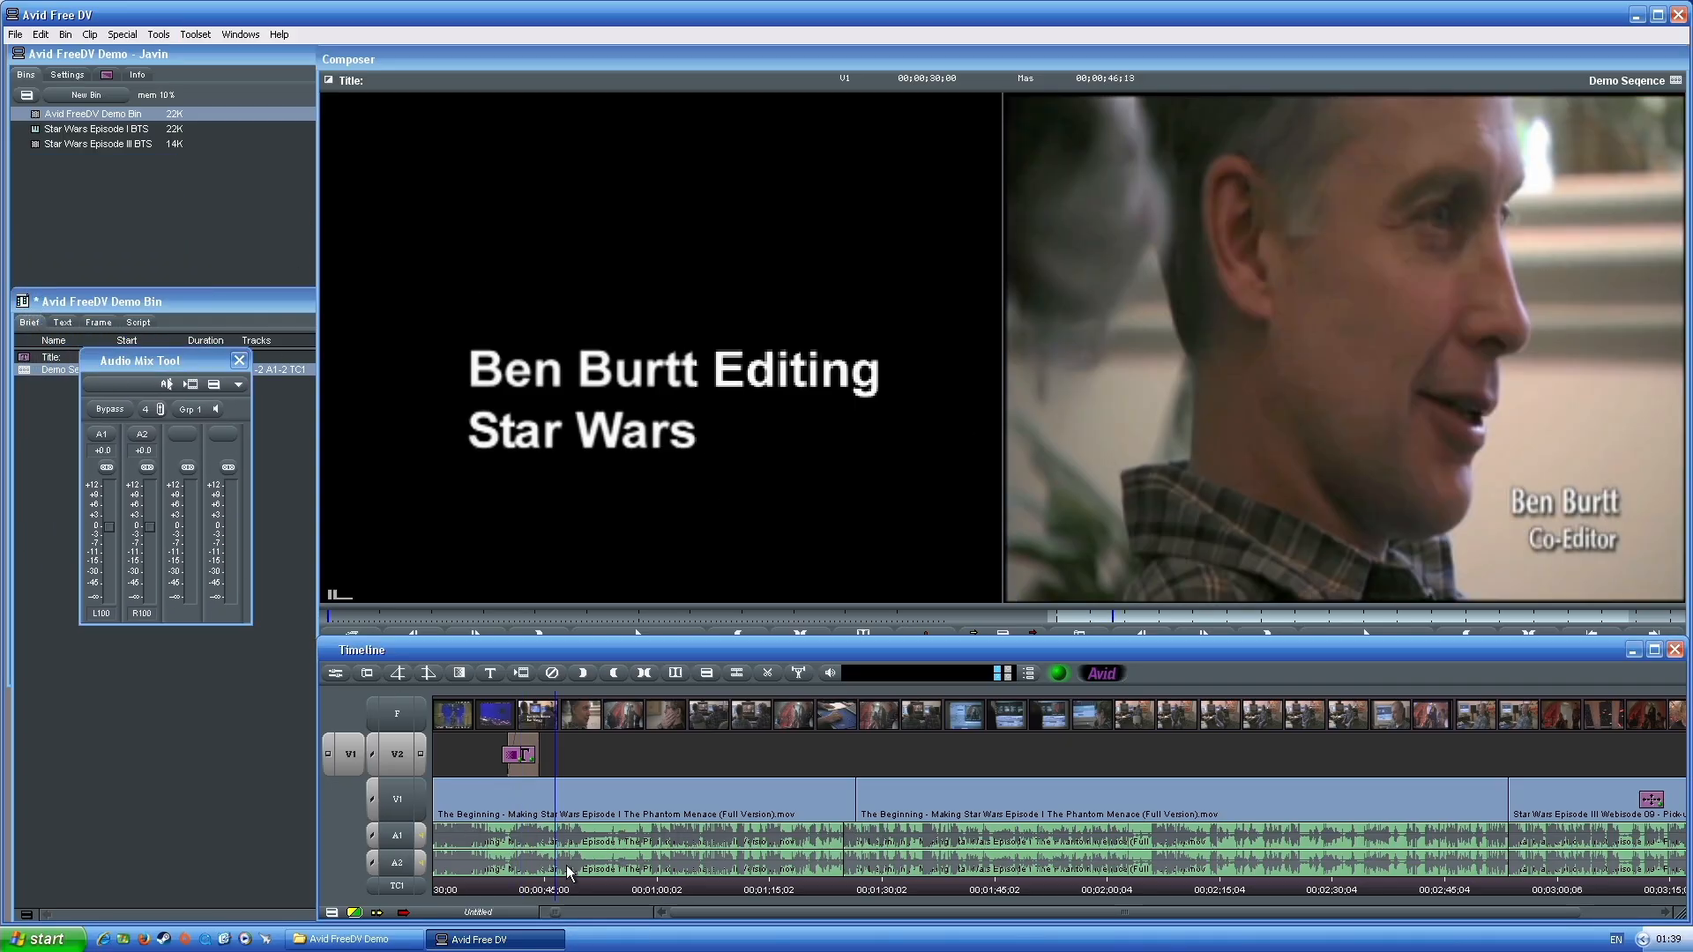
pyautogui.click(216, 386)
pyautogui.click(232, 361)
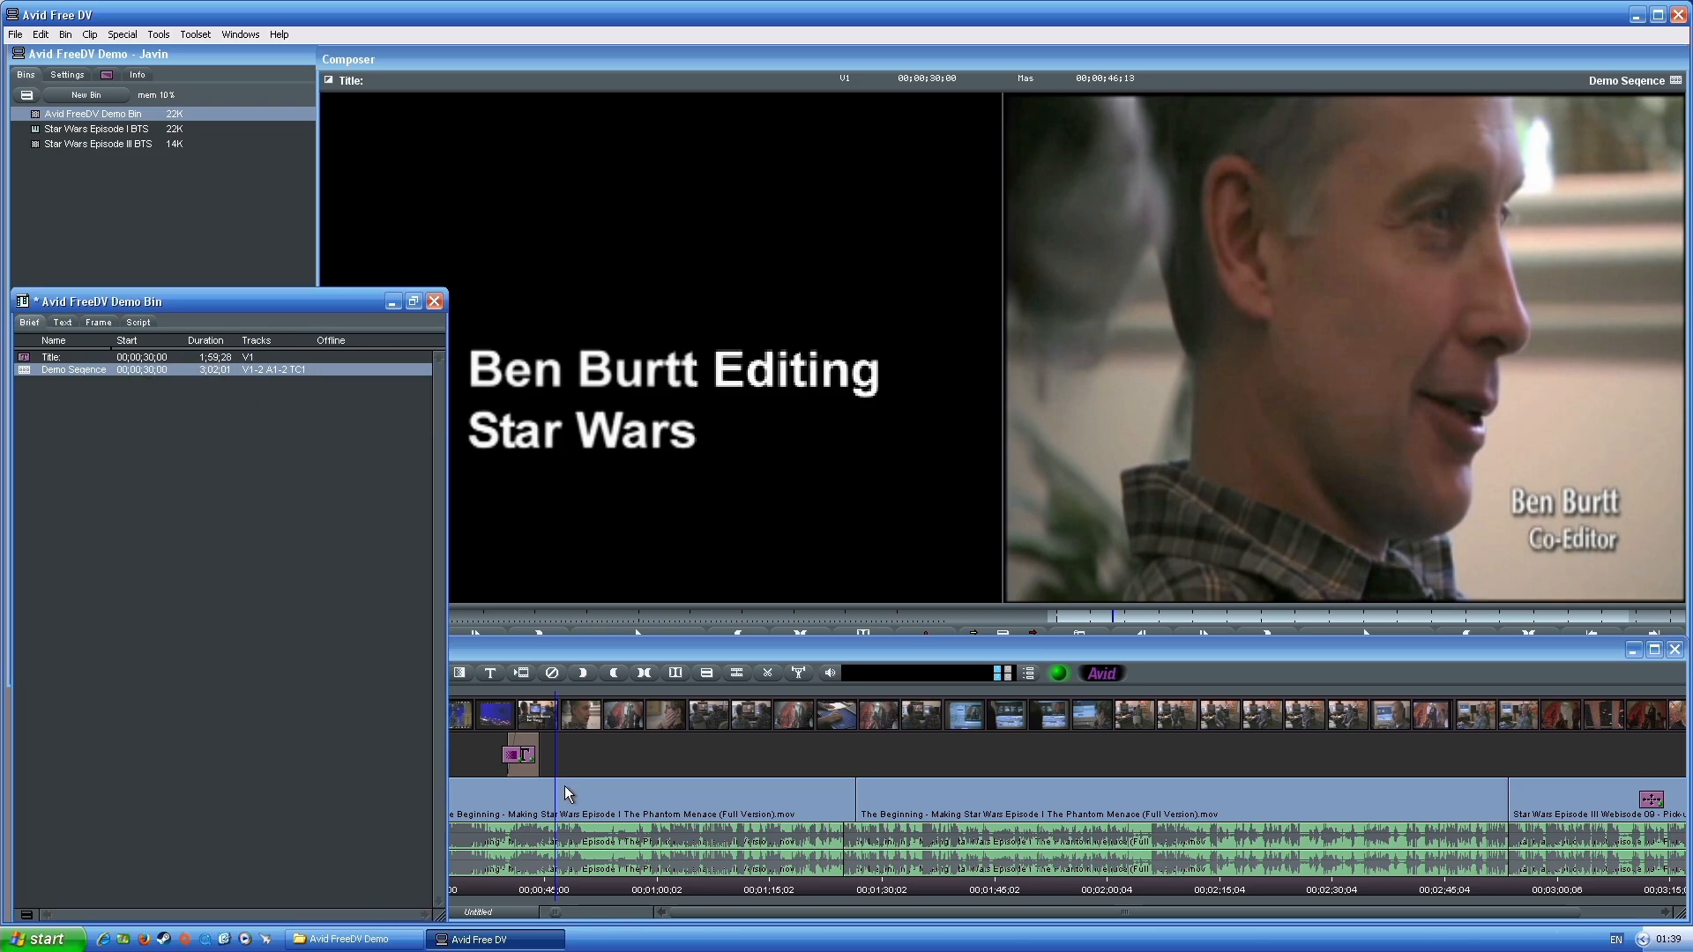
pyautogui.click(554, 853)
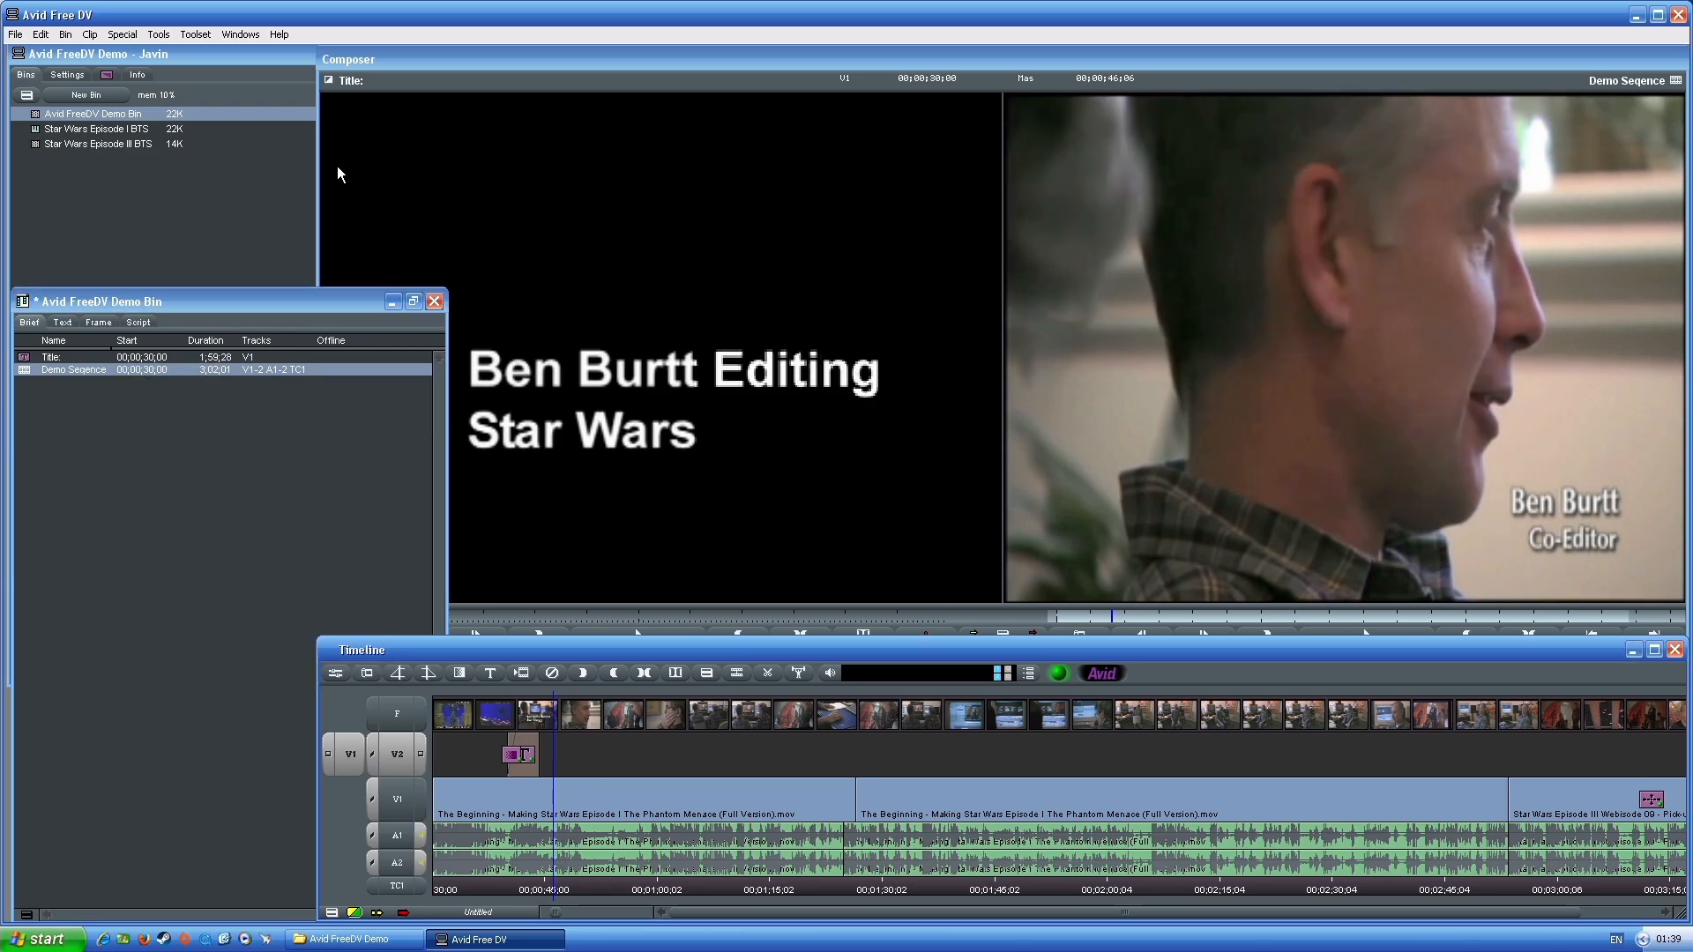
pyautogui.click(158, 35)
pyautogui.click(173, 53)
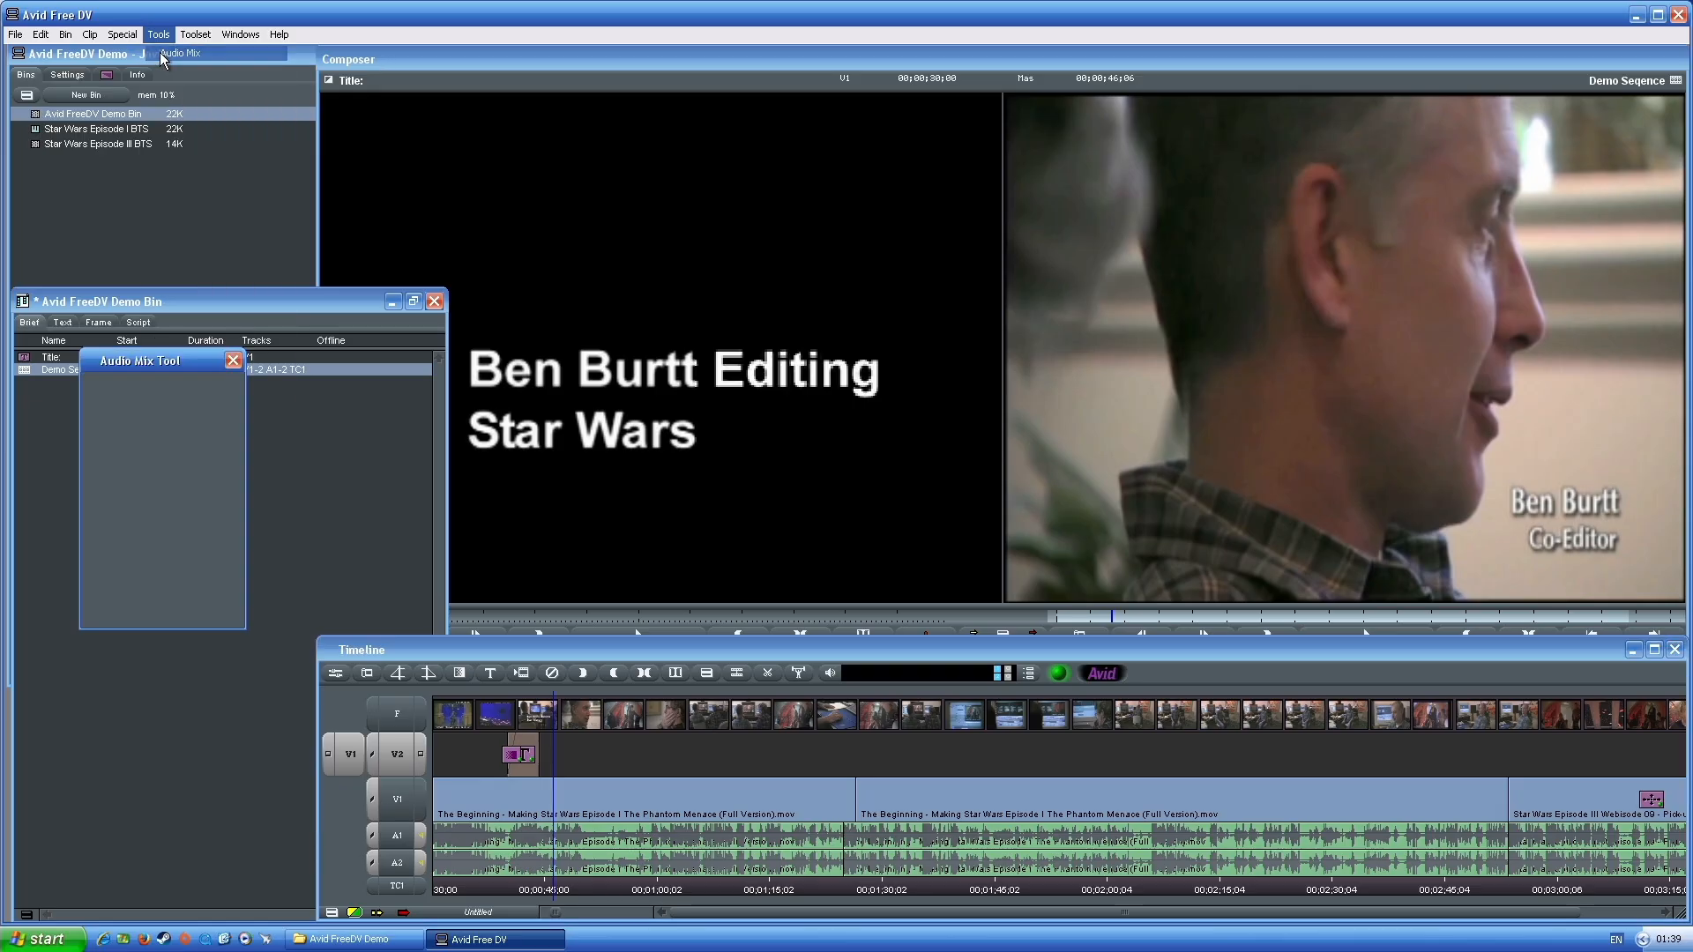
pyautogui.moveTo(163, 371); pyautogui.dragTo(166, 205)
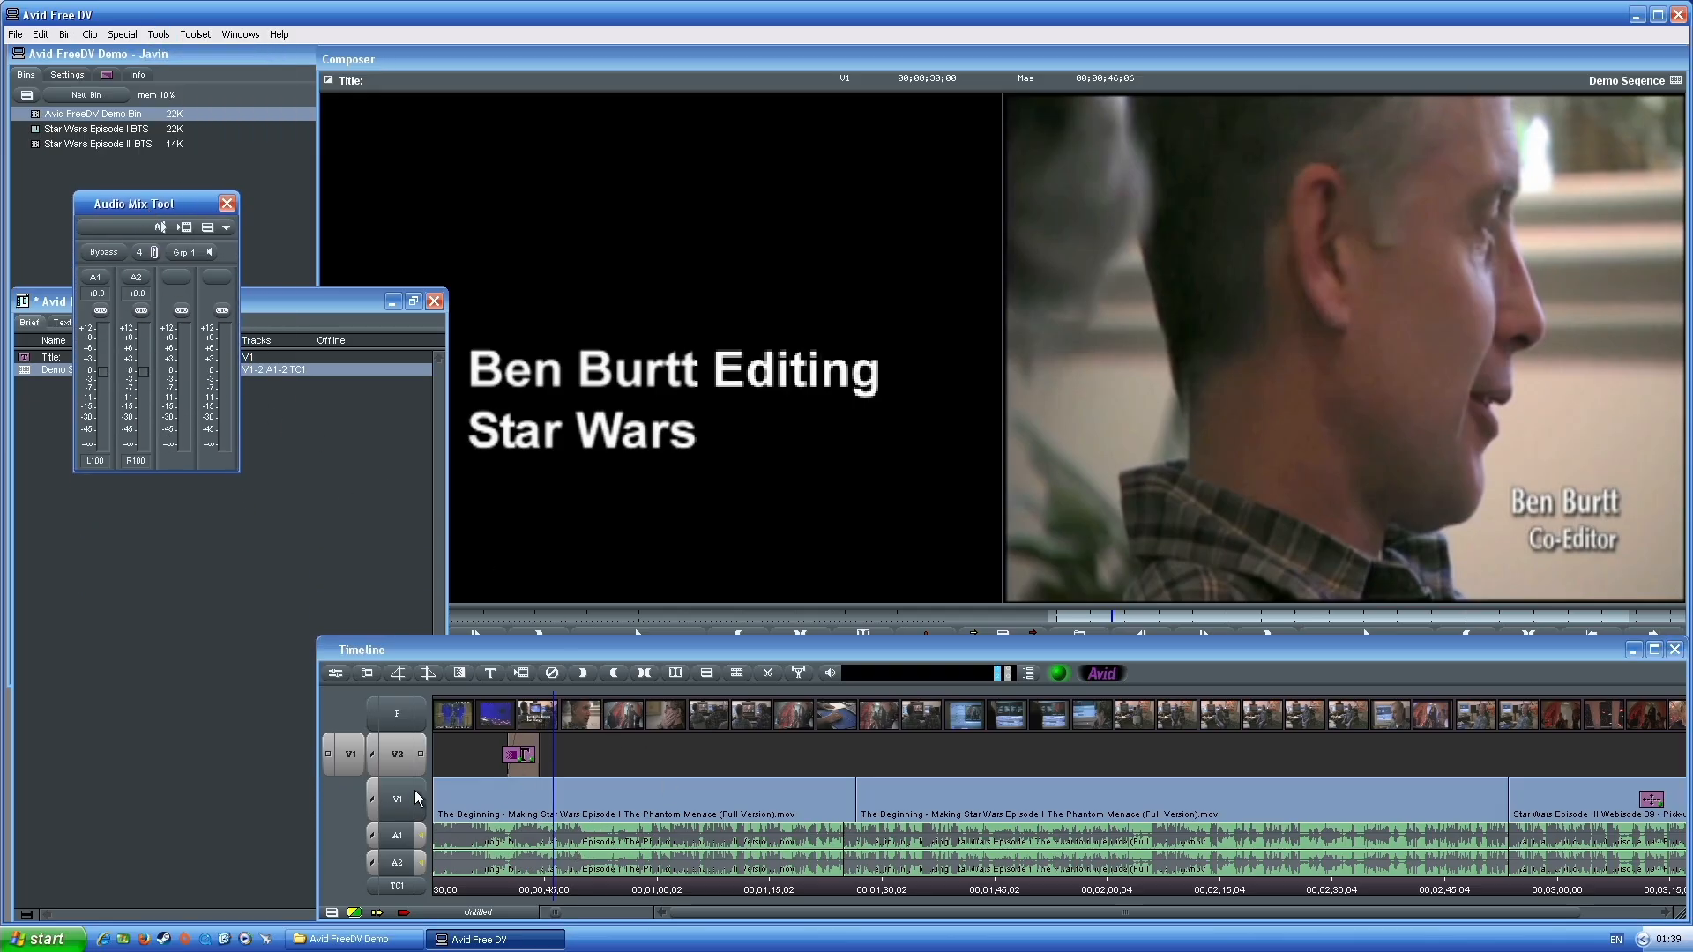
# Select tracks A1 and A2, gang their mixer channels, and lower both levels to -14.0 dB
pyautogui.click(388, 840)
pyautogui.click(391, 872)
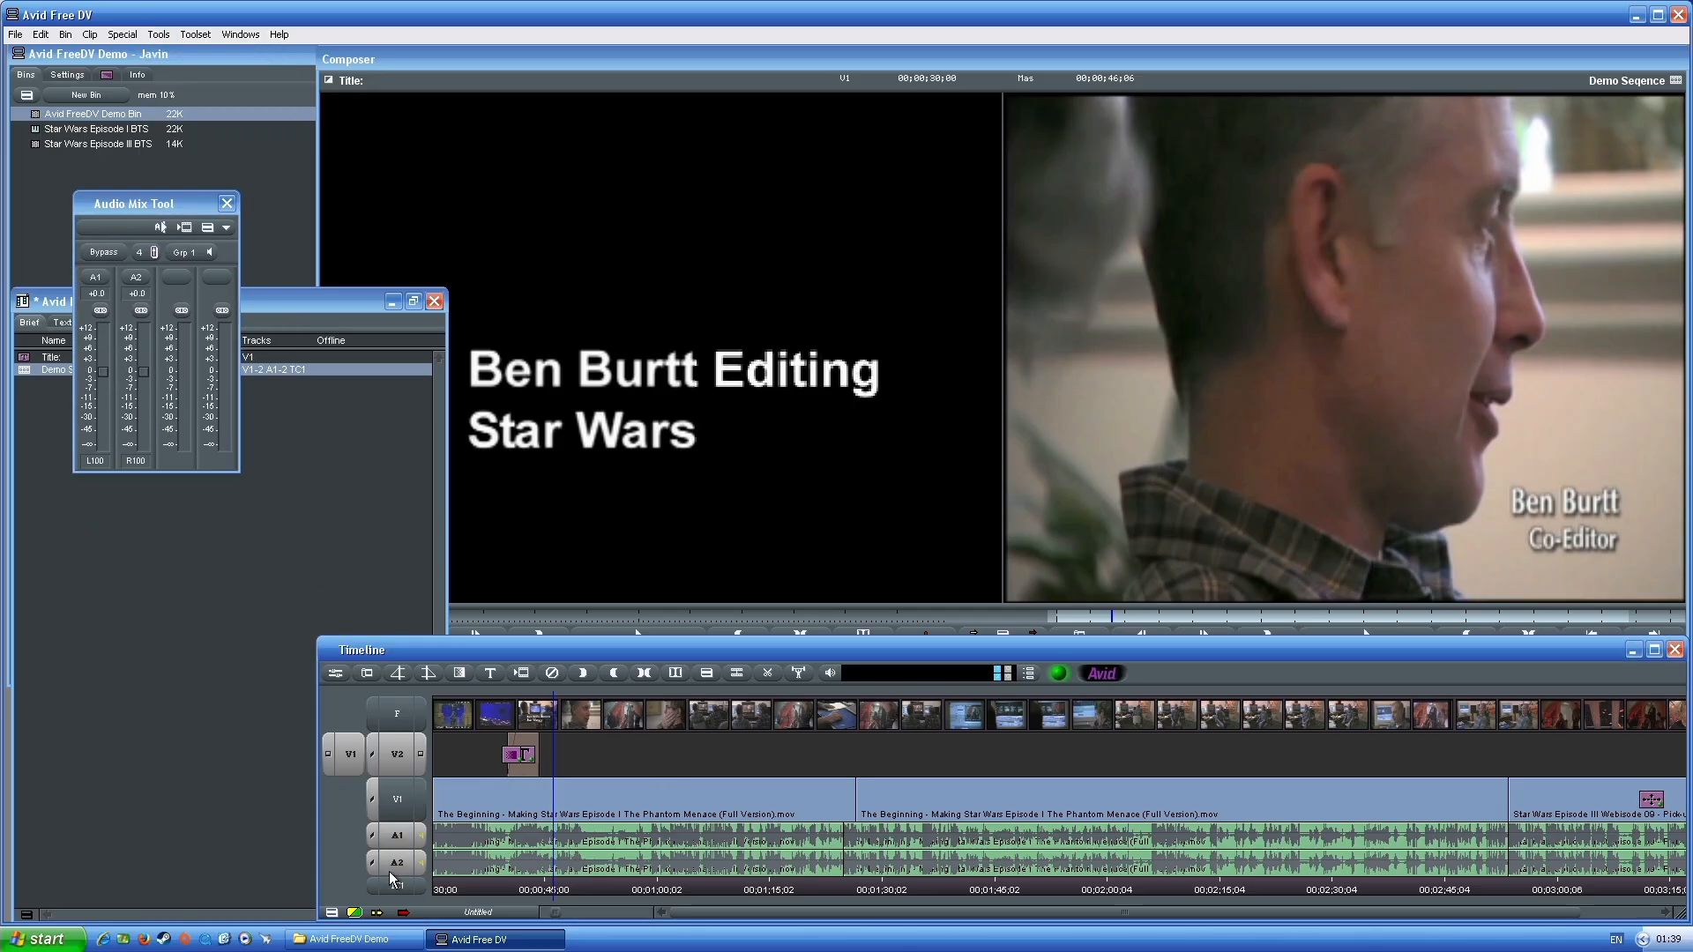
pyautogui.click(138, 313)
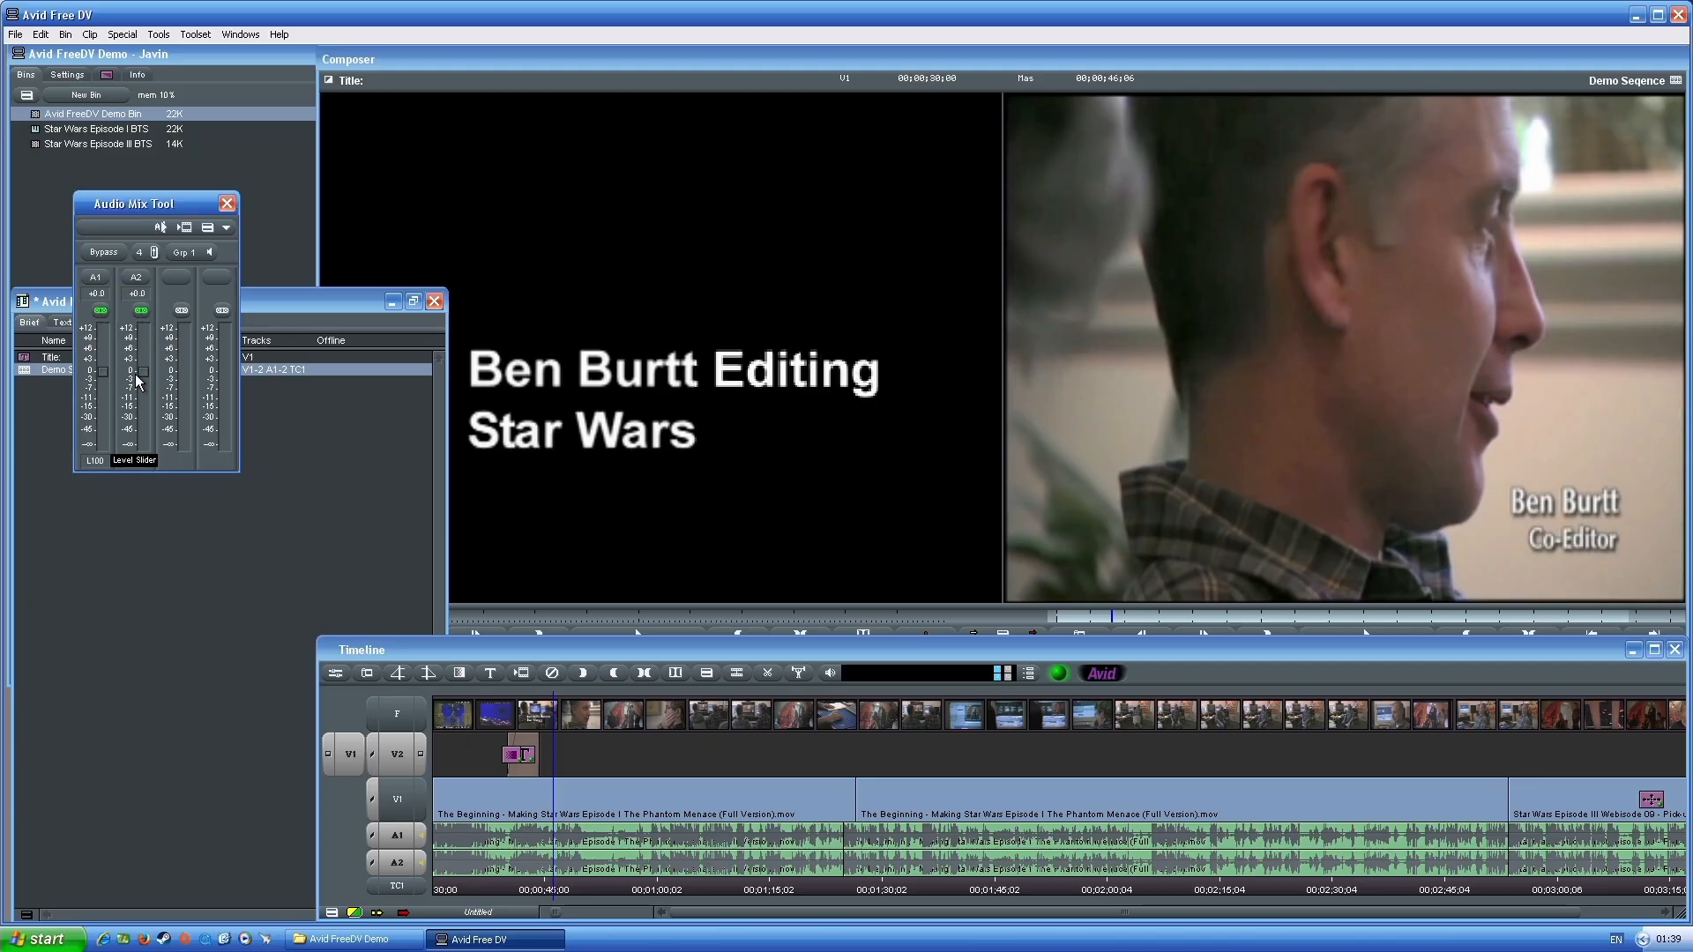
pyautogui.moveTo(139, 375); pyautogui.dragTo(139, 406)
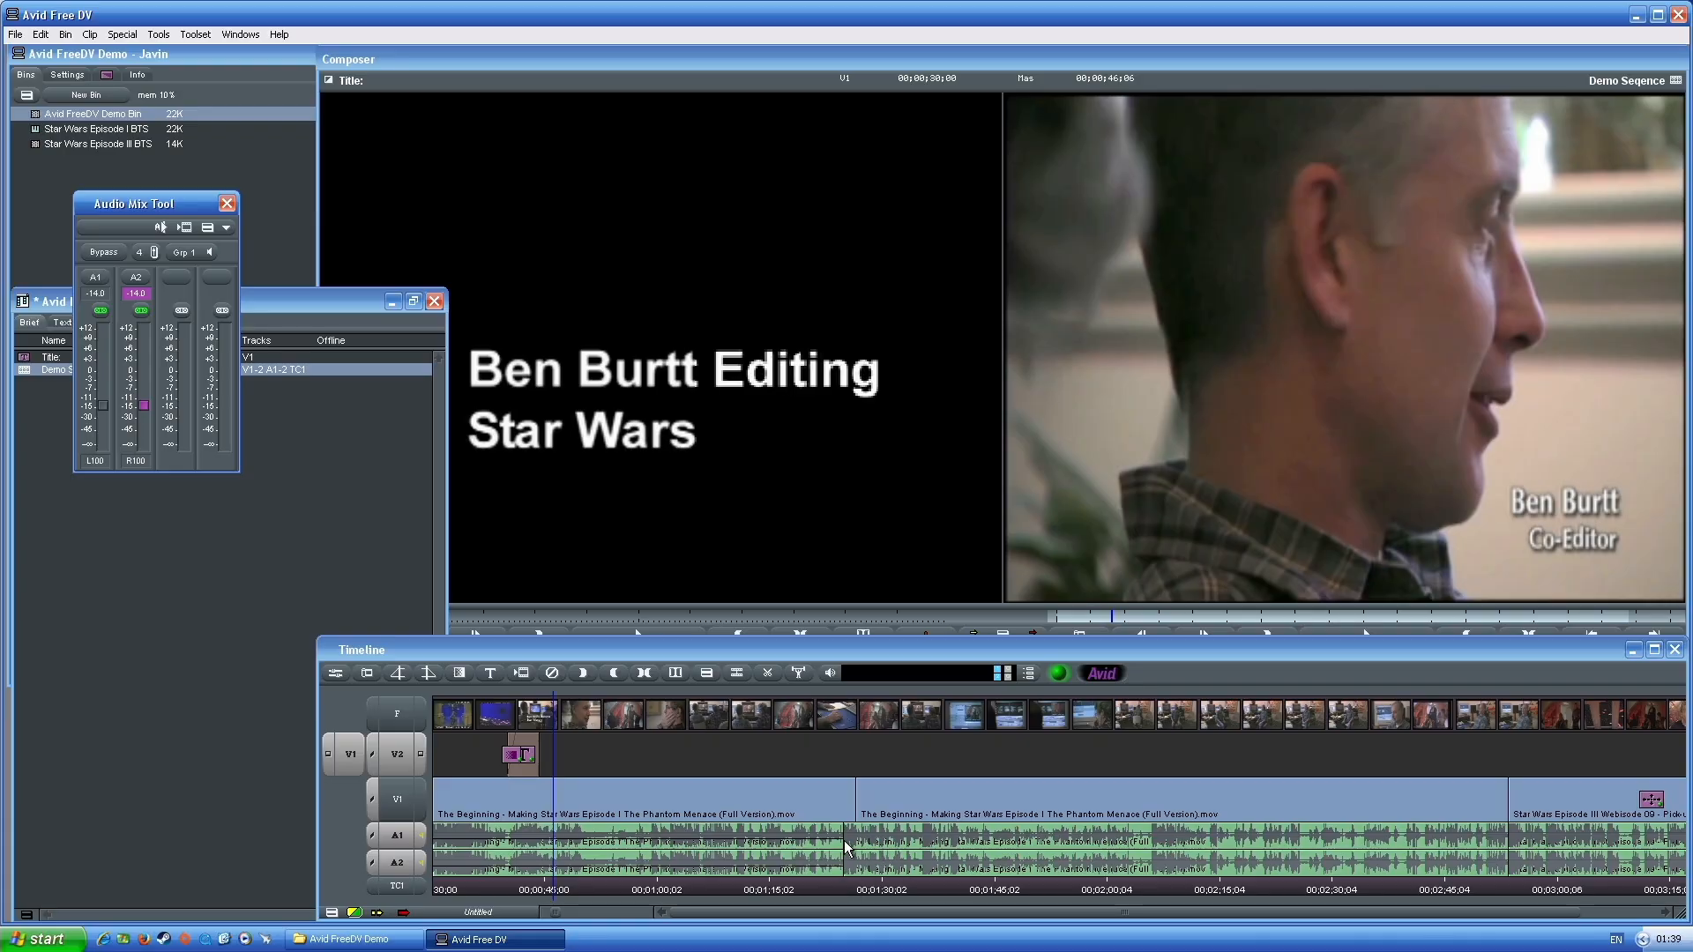
# Play back the title section with the lowered audio levels on A1 and A2
pyautogui.click(520, 891)
pyautogui.press('space')
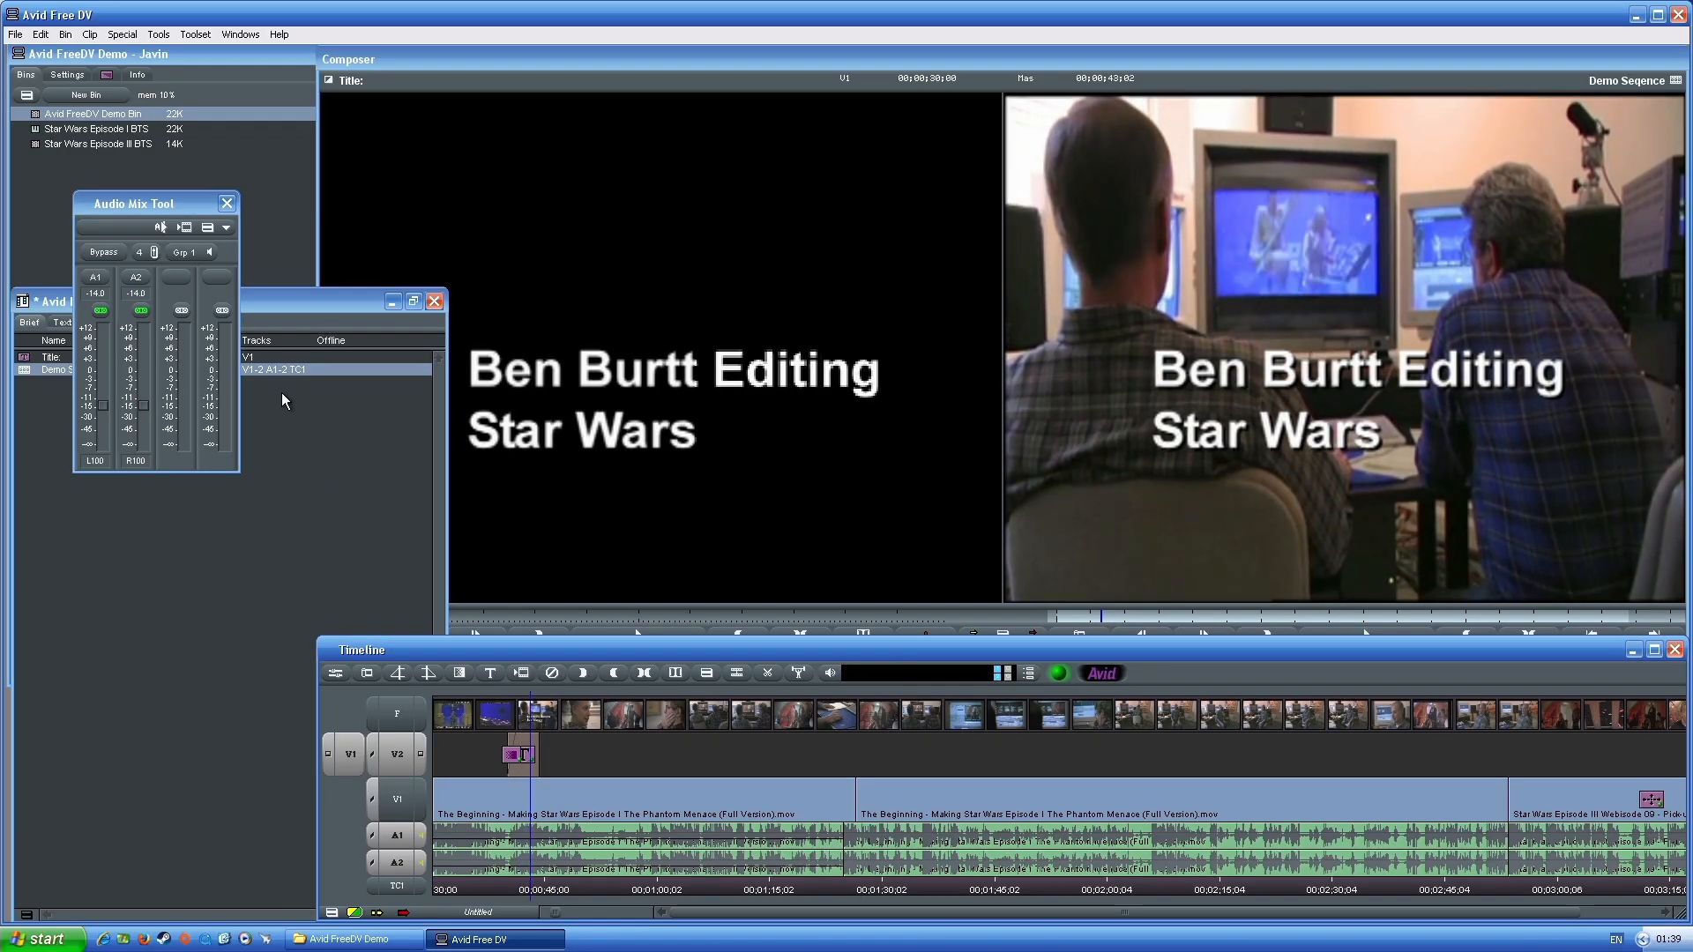
pyautogui.press('space')
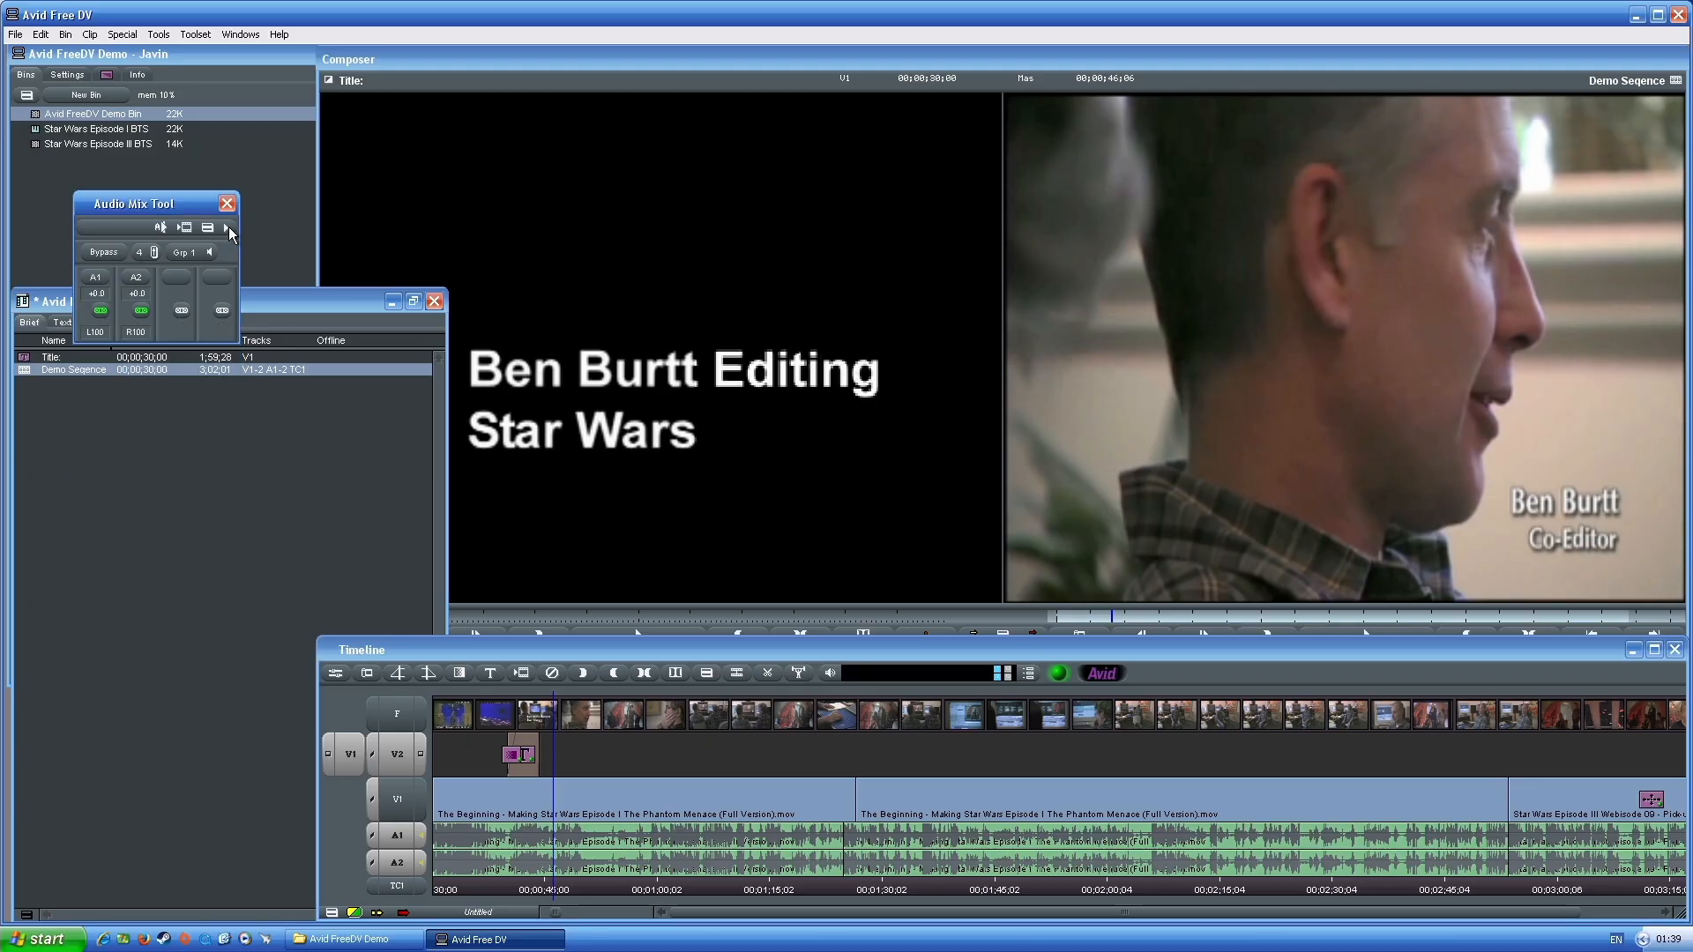
# Reposition the Audio Mix Tool and shrink the Composer window so that its transport controls clear the timeline
pyautogui.click(209, 227)
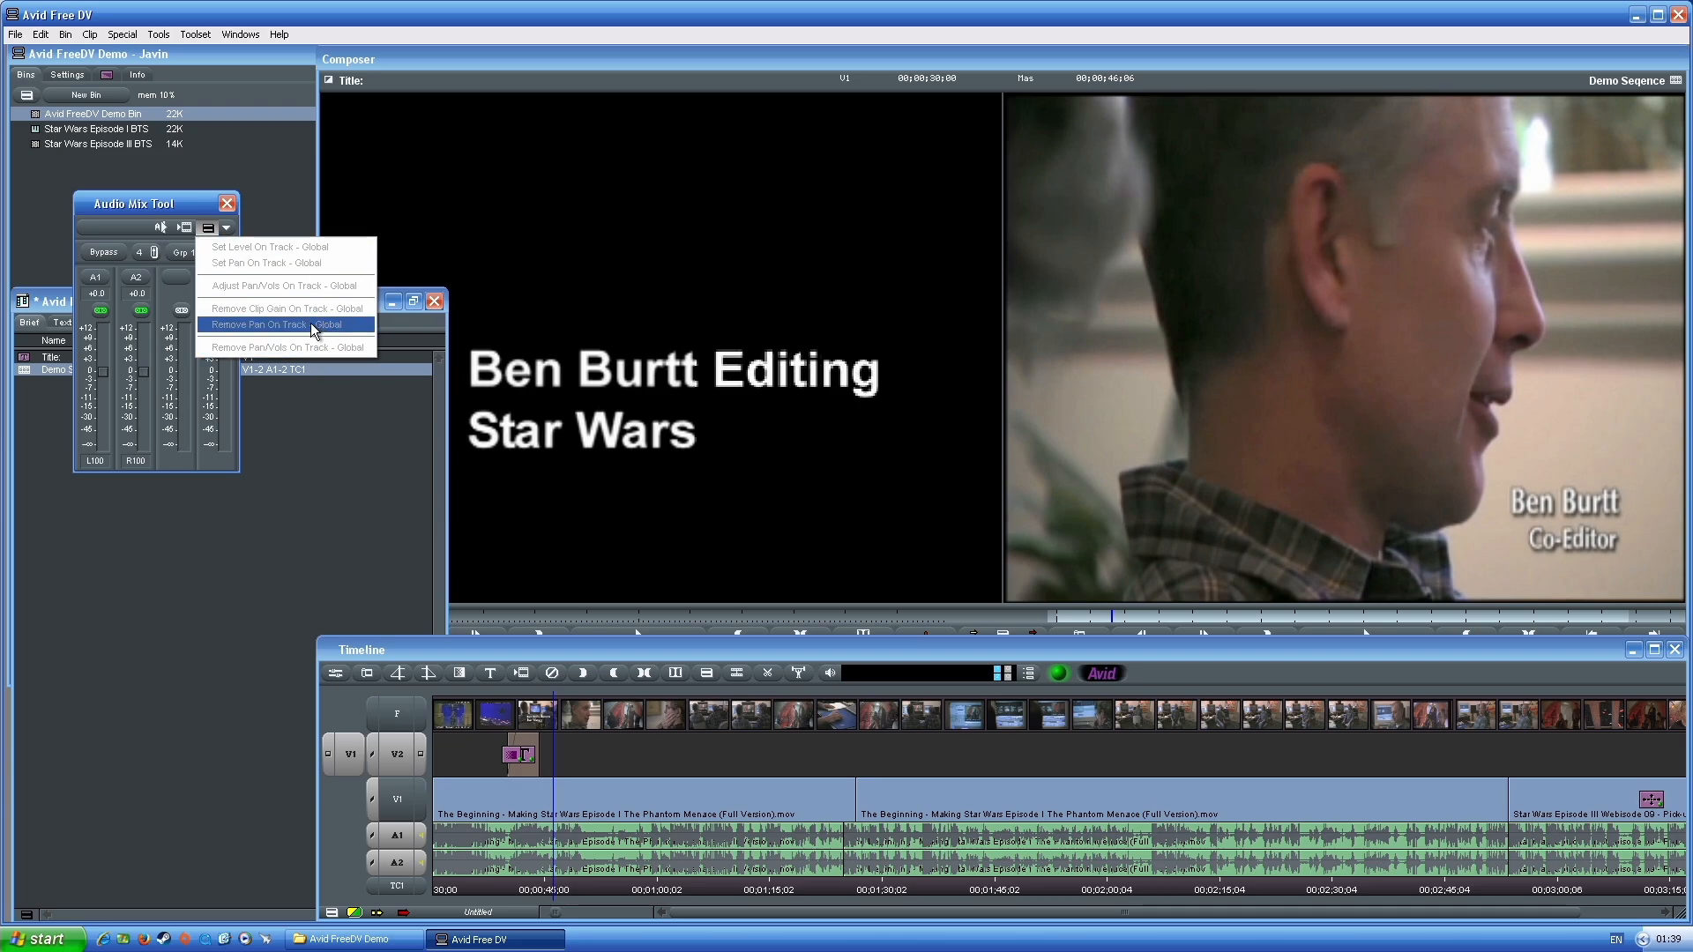
pyautogui.moveTo(124, 205); pyautogui.dragTo(190, 262)
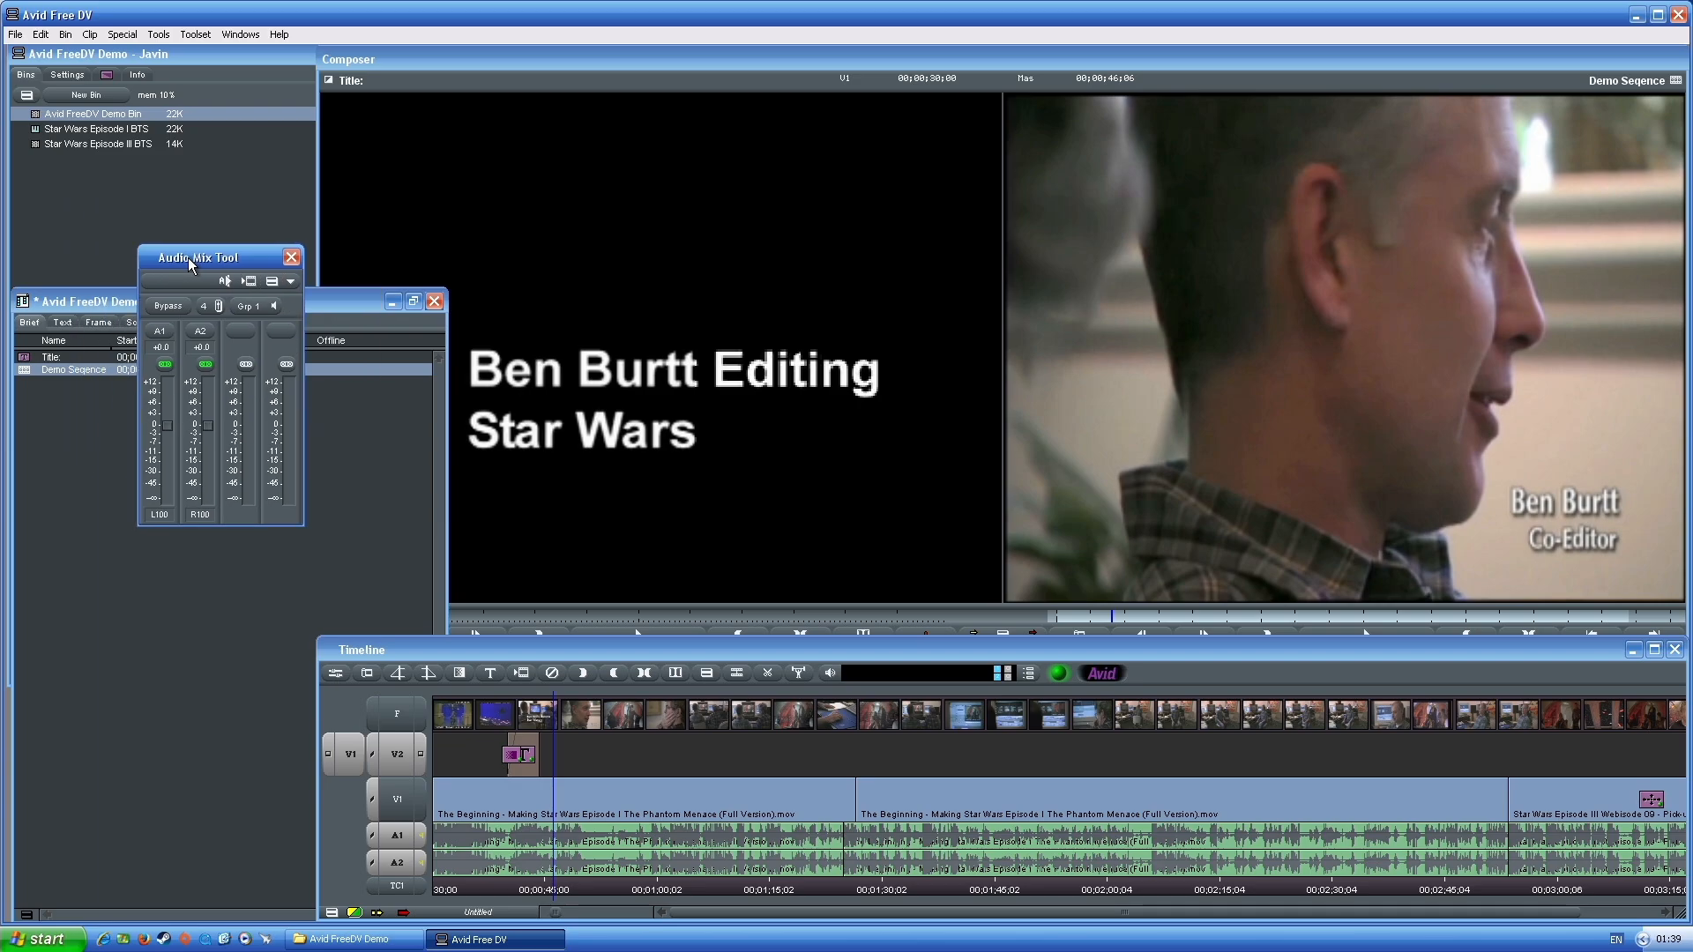
pyautogui.click(948, 354)
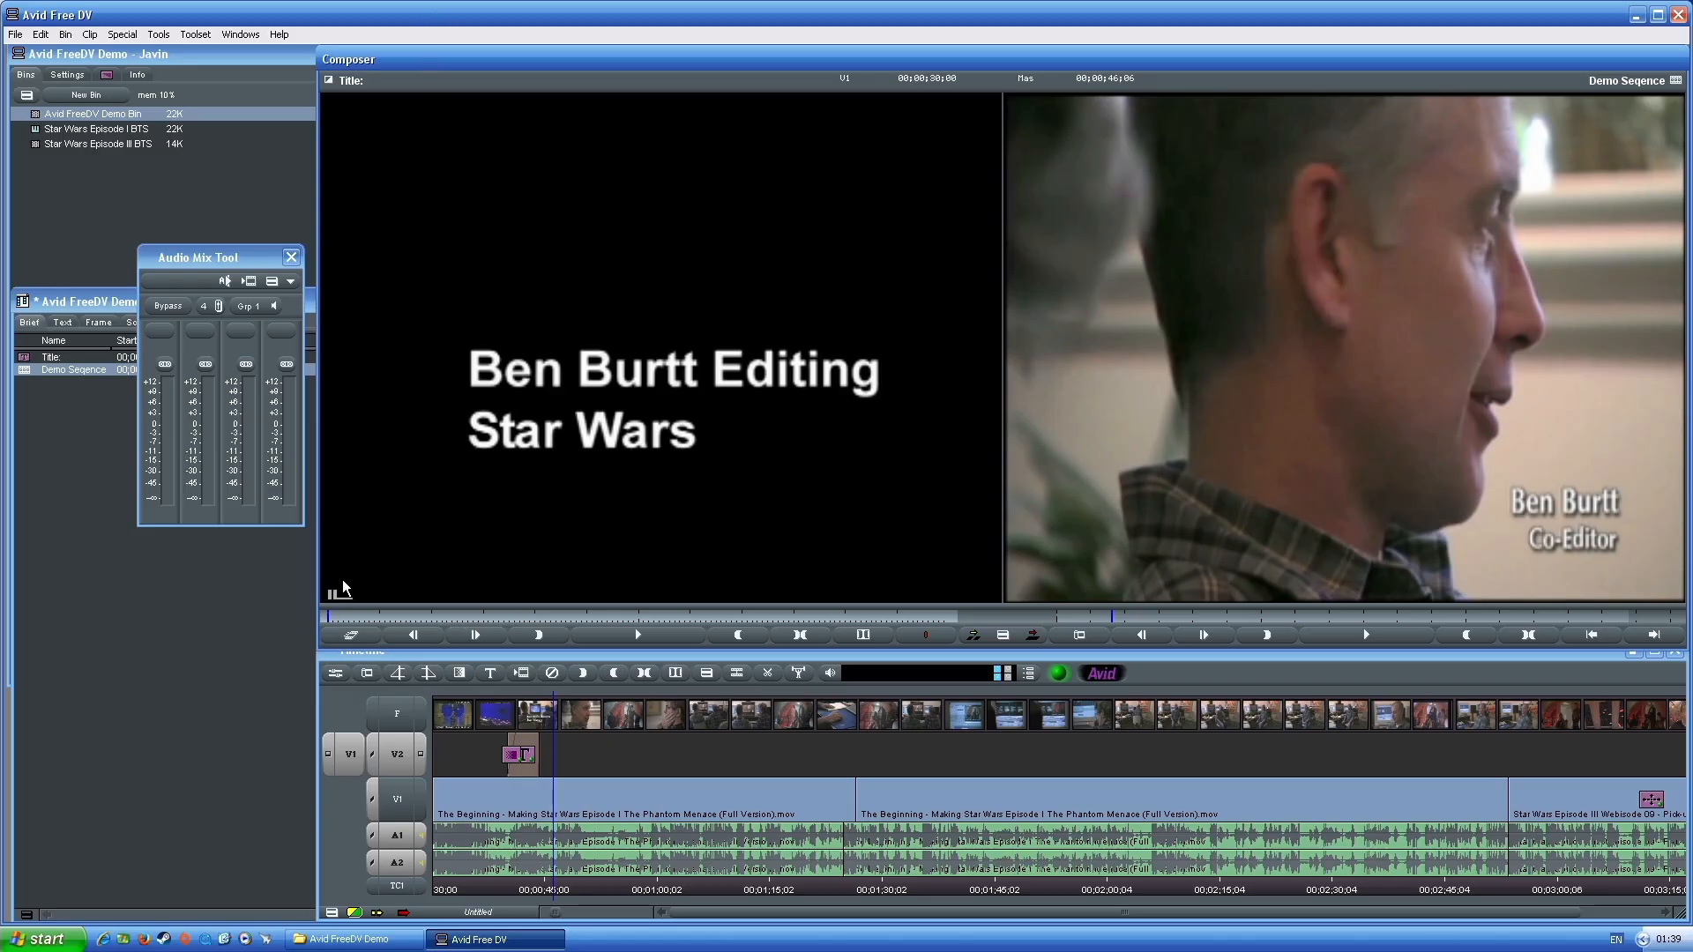
pyautogui.moveTo(321, 651)
pyautogui.mouseDown()
pyautogui.moveTo(342, 634)
pyautogui.moveTo(320, 630)
pyautogui.mouseUp()
pyautogui.moveTo(319, 618); pyautogui.dragTo(375, 599)
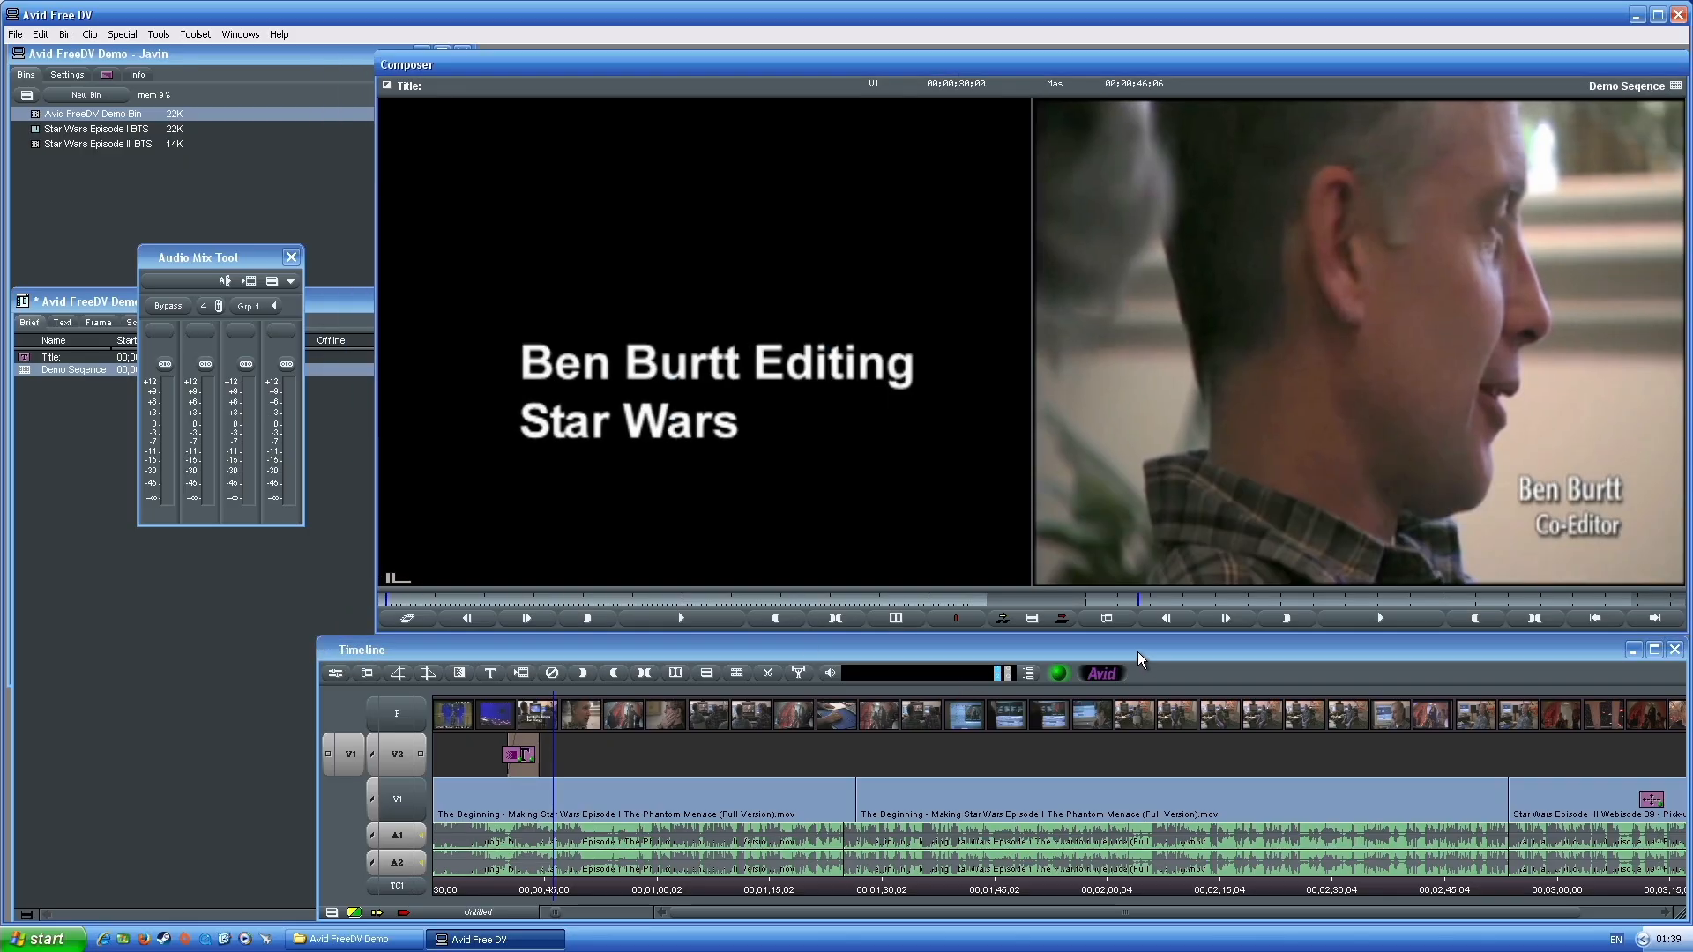
# Review the Audio Mix Tool's global level and pan options, and park the playhead at 00;00;50;06
pyautogui.click(274, 282)
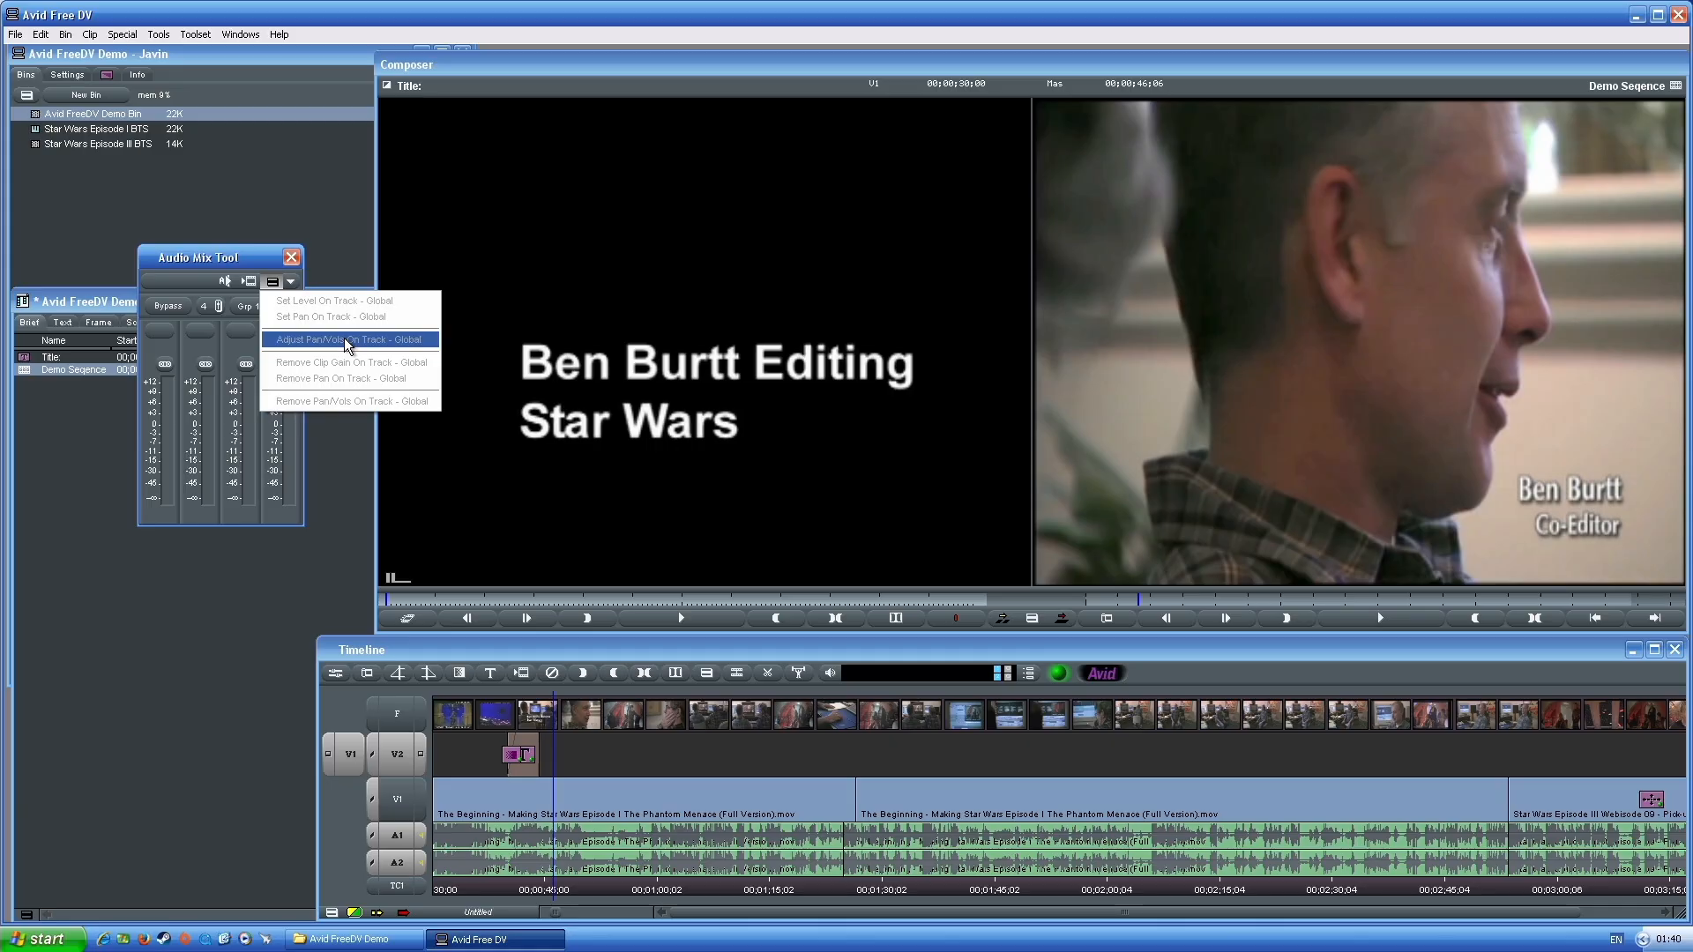
pyautogui.click(254, 256)
pyautogui.click(585, 840)
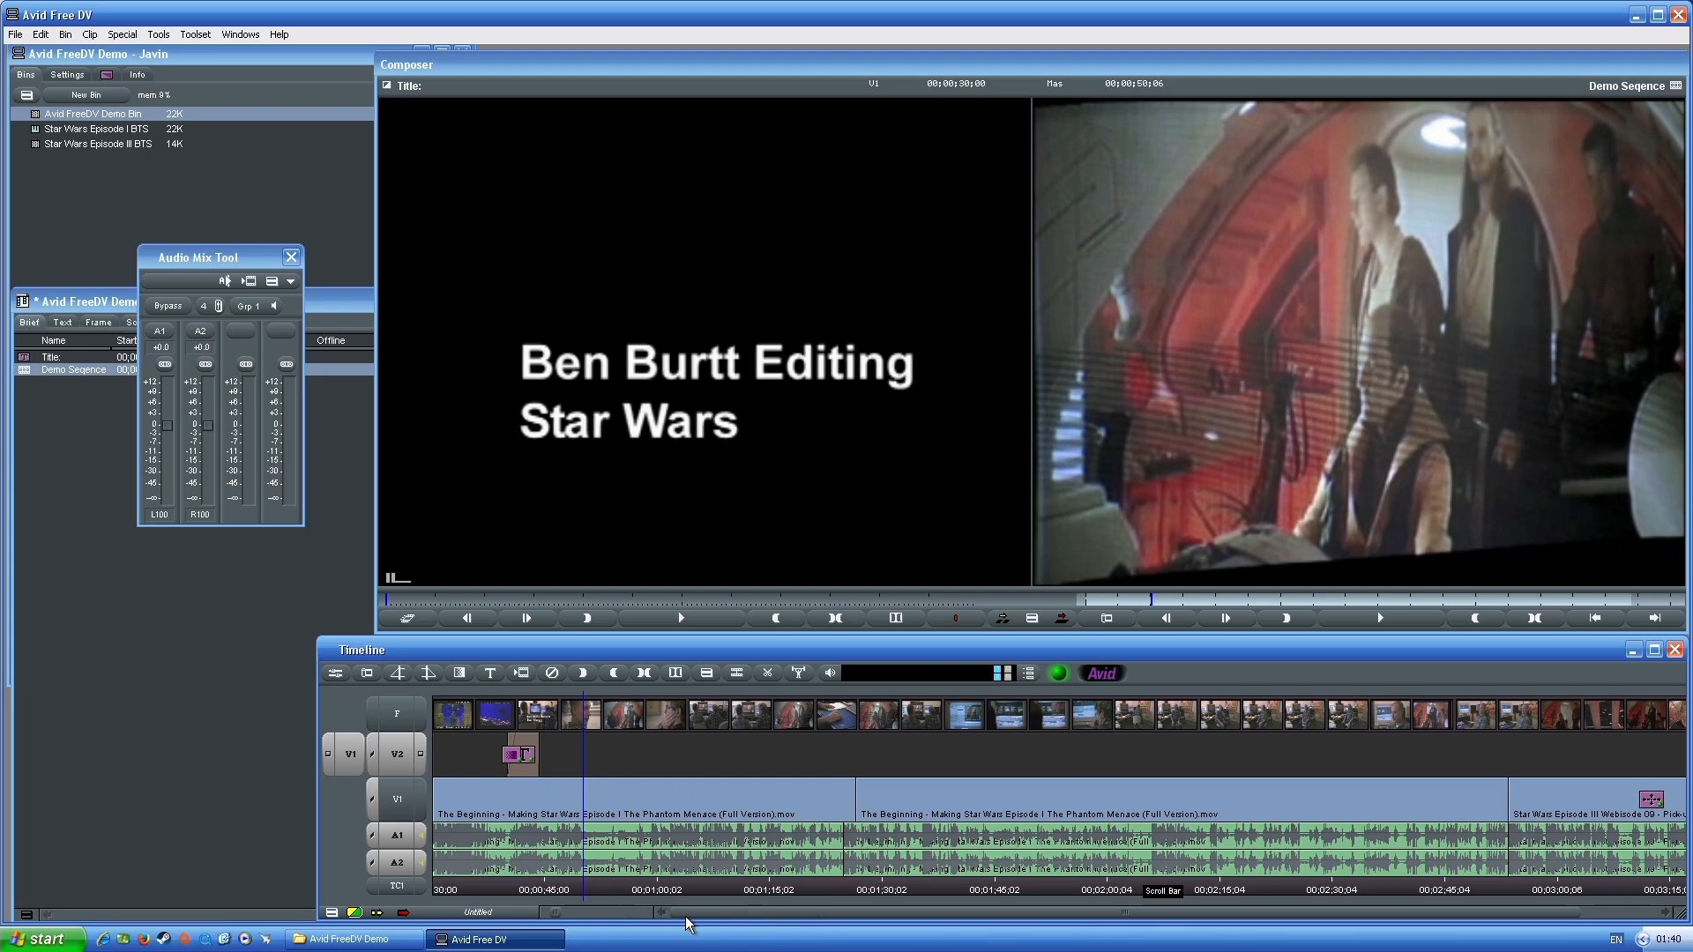
# Magnify the timeline around the cut into the Star Wars Episode III clip and play across it
pyautogui.moveTo(829, 914); pyautogui.dragTo(1083, 922)
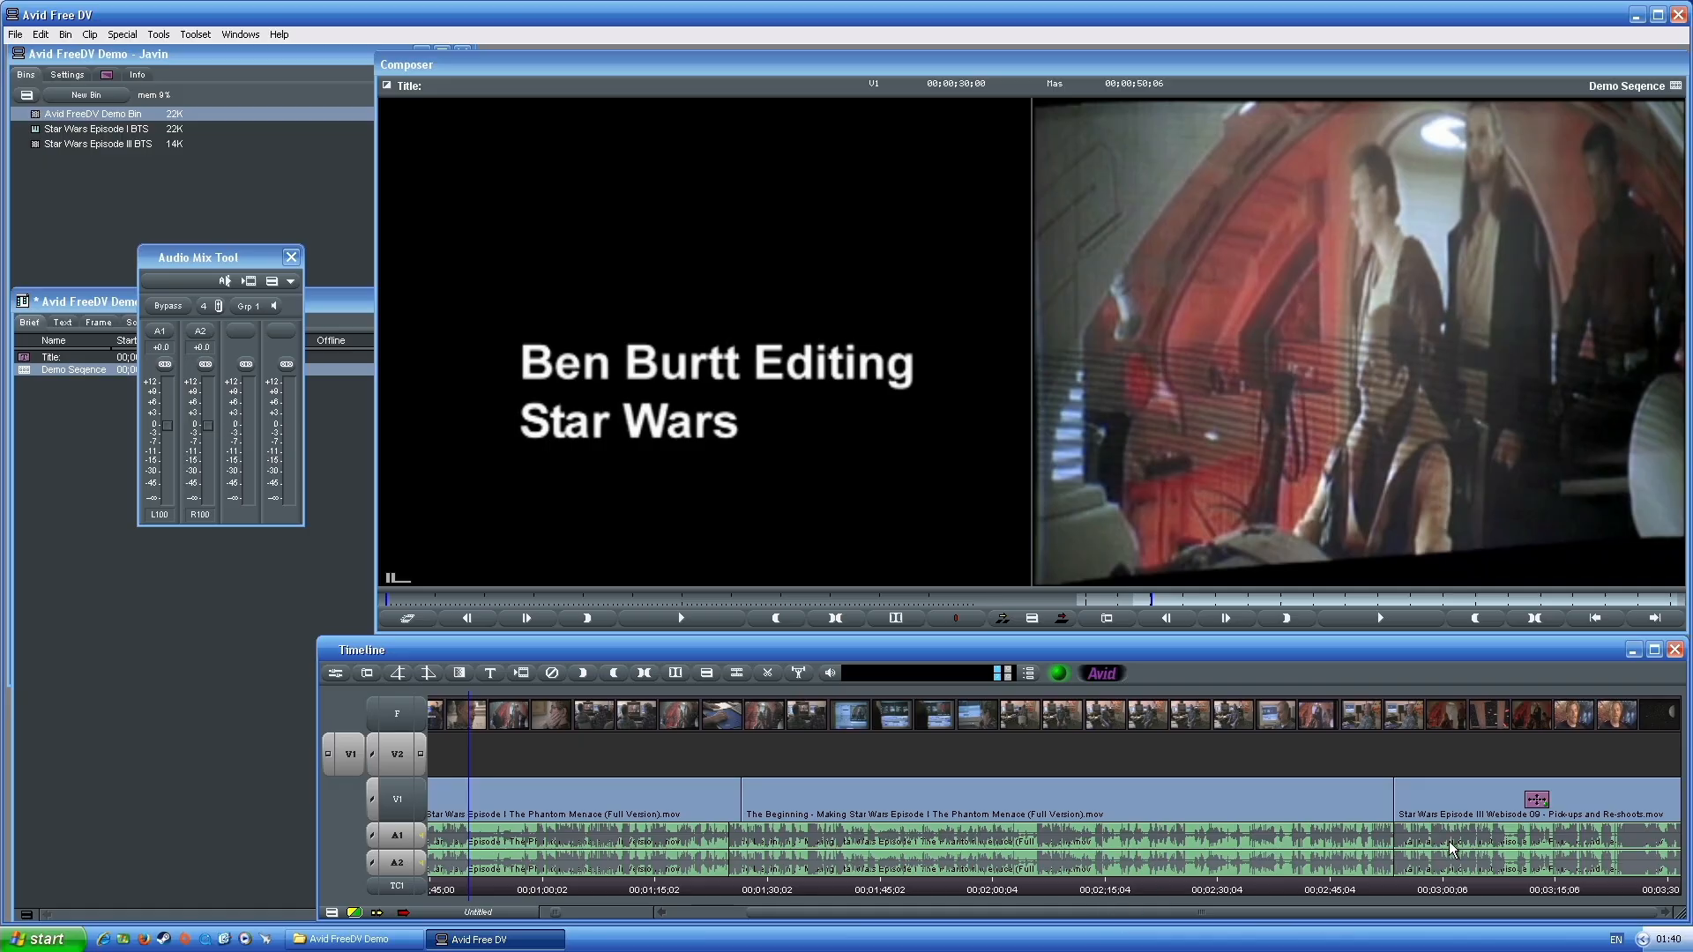
pyautogui.click(1390, 885)
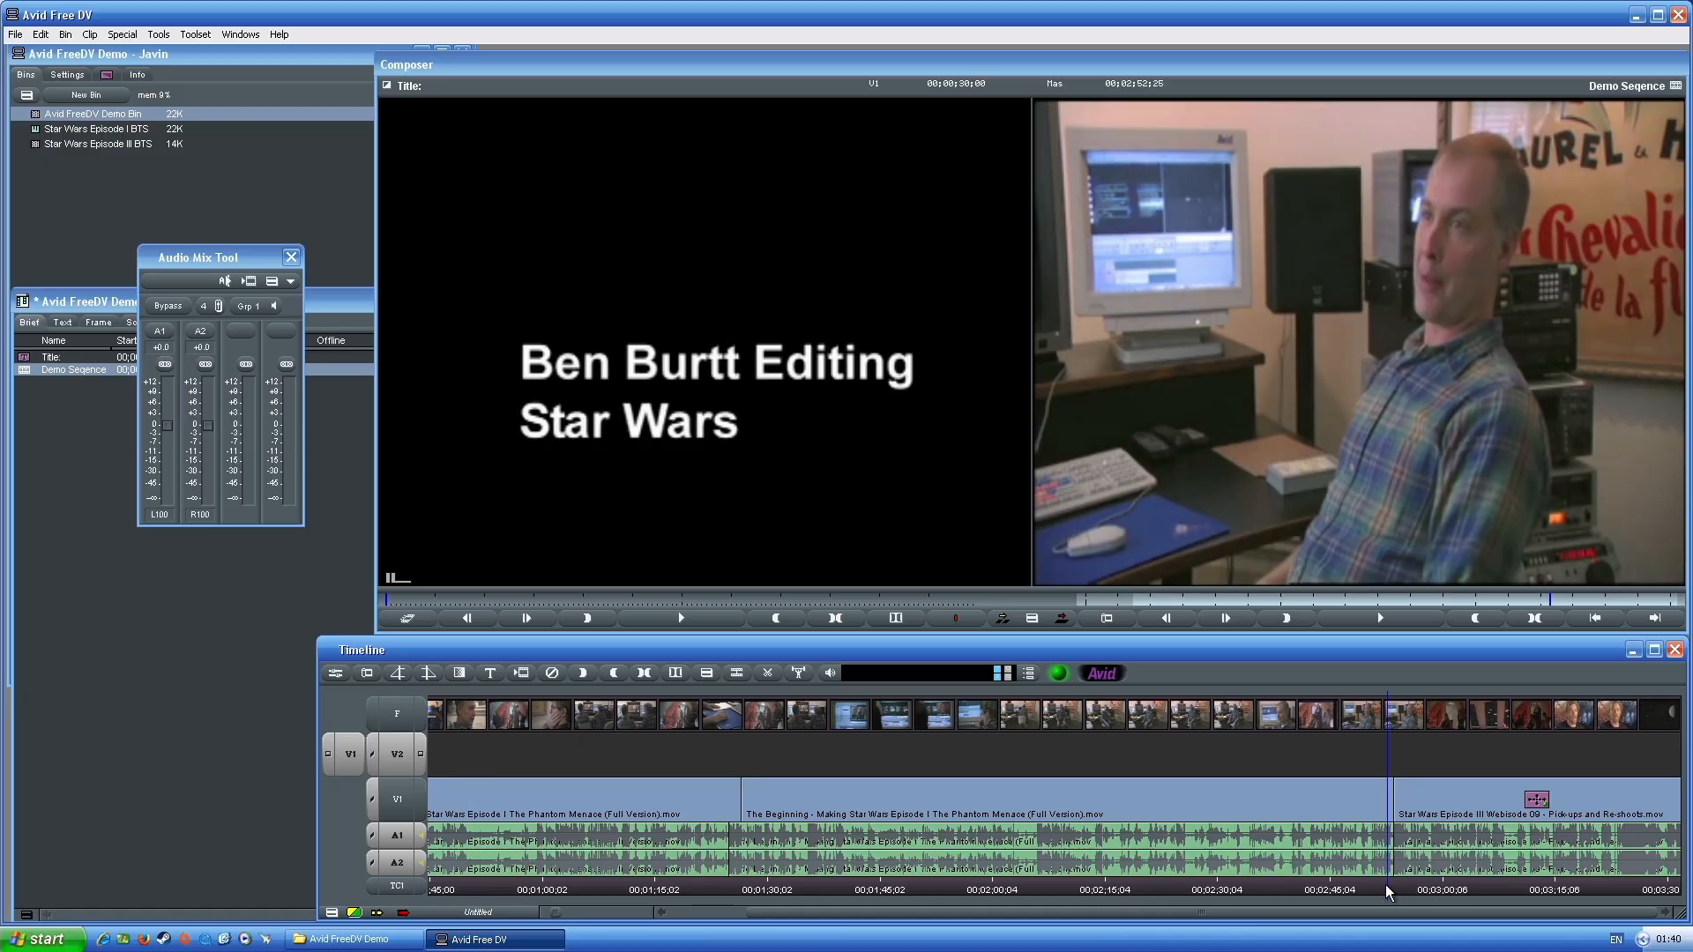
pyautogui.hotkey('ctrl', ']')
pyautogui.hotkey('ctrl', ']')
pyautogui.hotkey('ctrl', ']')
pyautogui.hotkey('ctrl', ']')
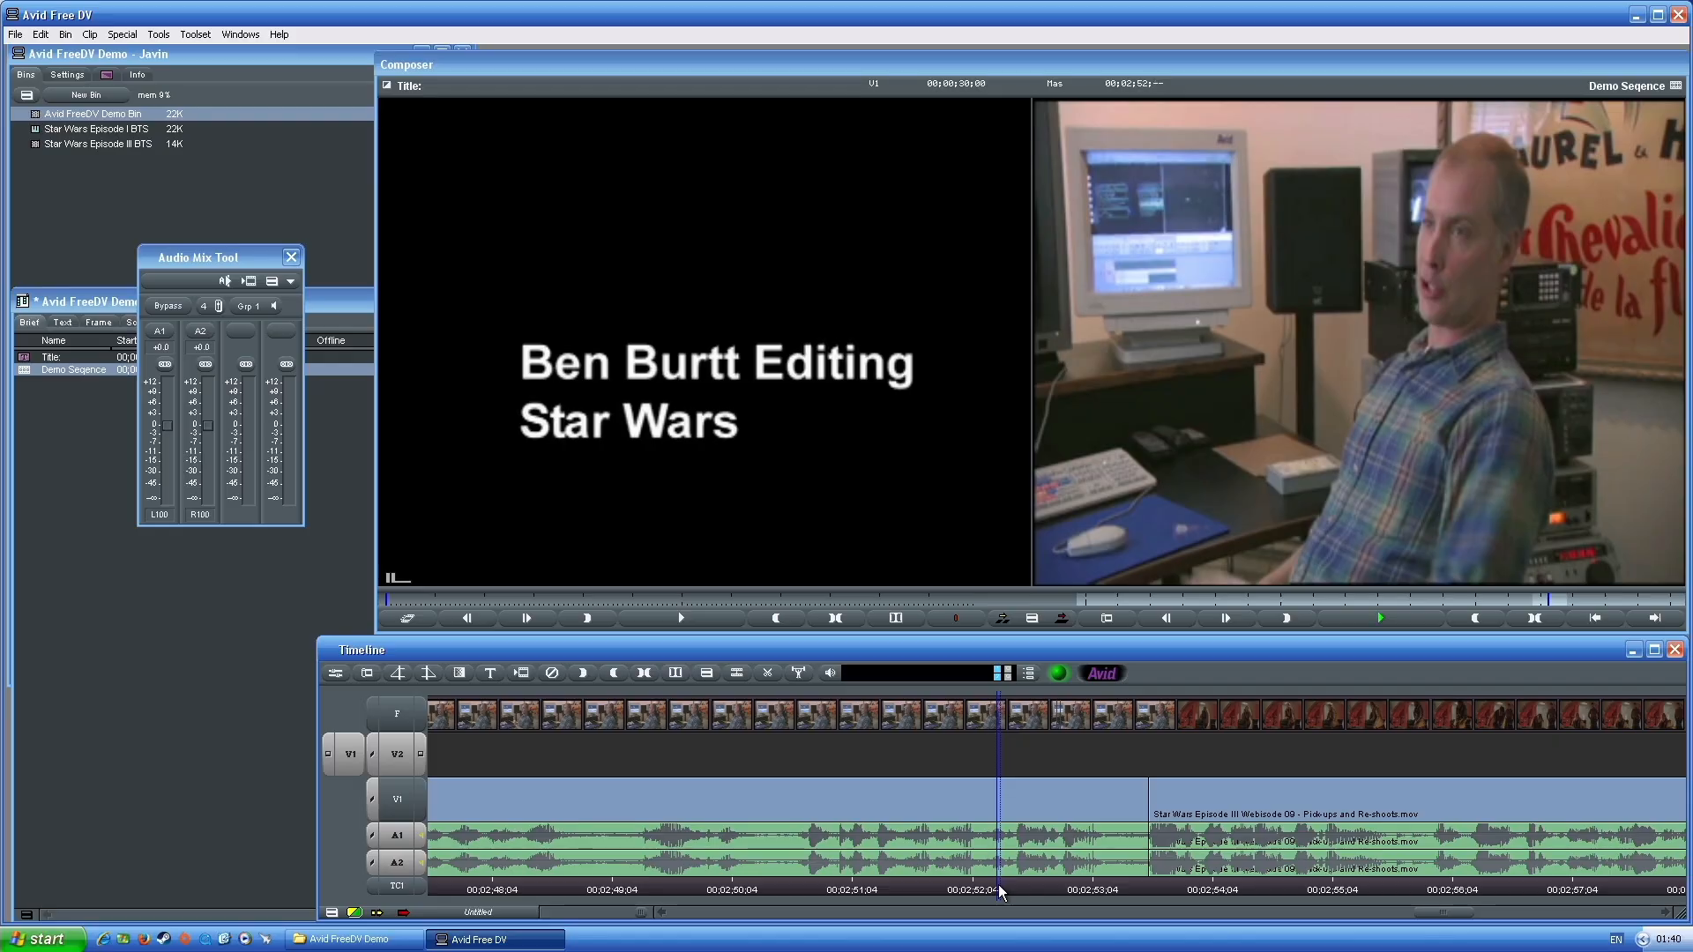
pyautogui.press('space')
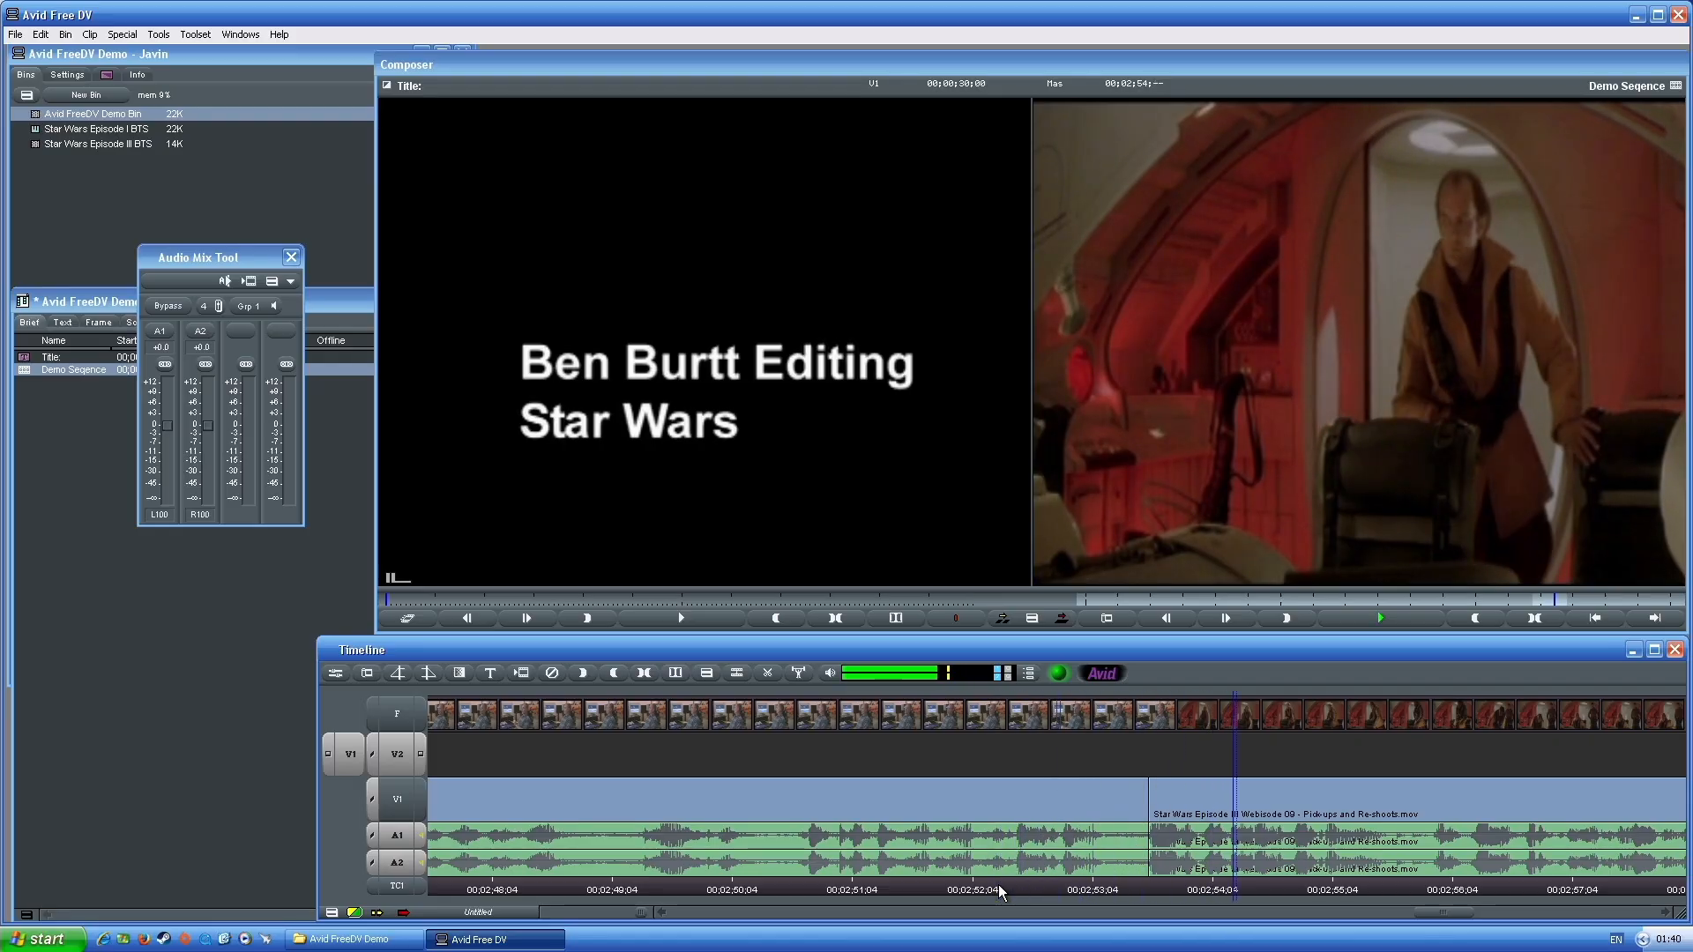
pyautogui.press('space')
# Step back and forth through the opening frames of the Episode III clip to find where its leftover audio ends
pyautogui.moveTo(1165, 886); pyautogui.dragTo(1150, 886)
pyautogui.press('Right')
pyautogui.press('Right')
pyautogui.press('Right')
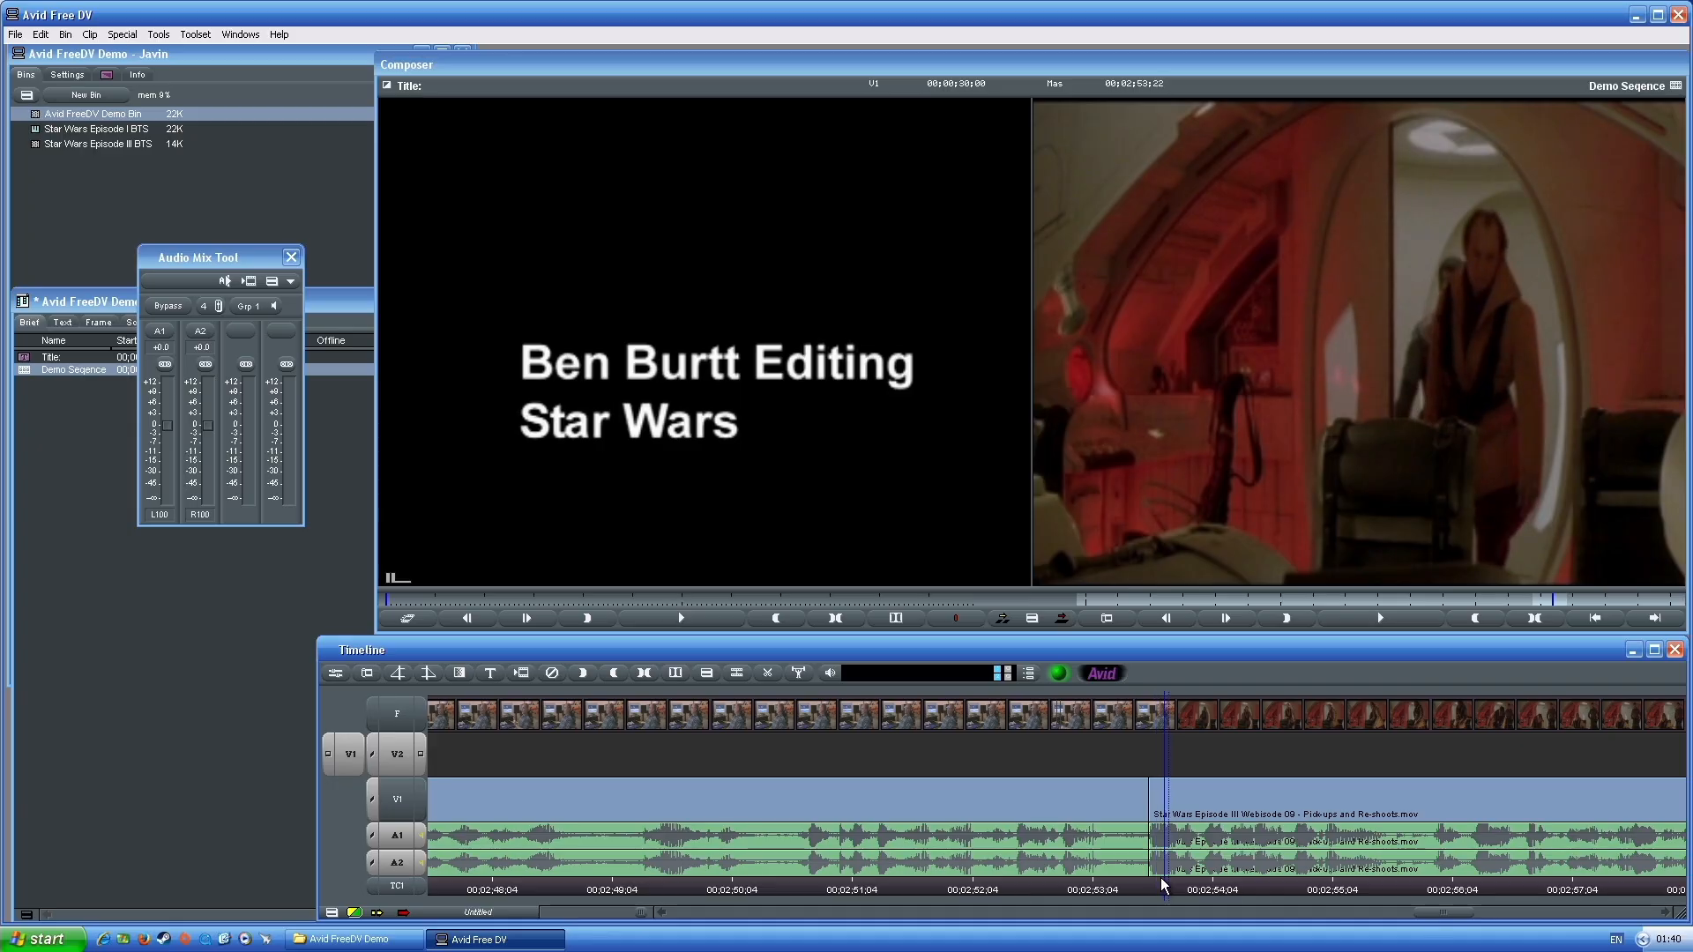
pyautogui.press('Left')
pyautogui.press('Left')
pyautogui.press('Left')
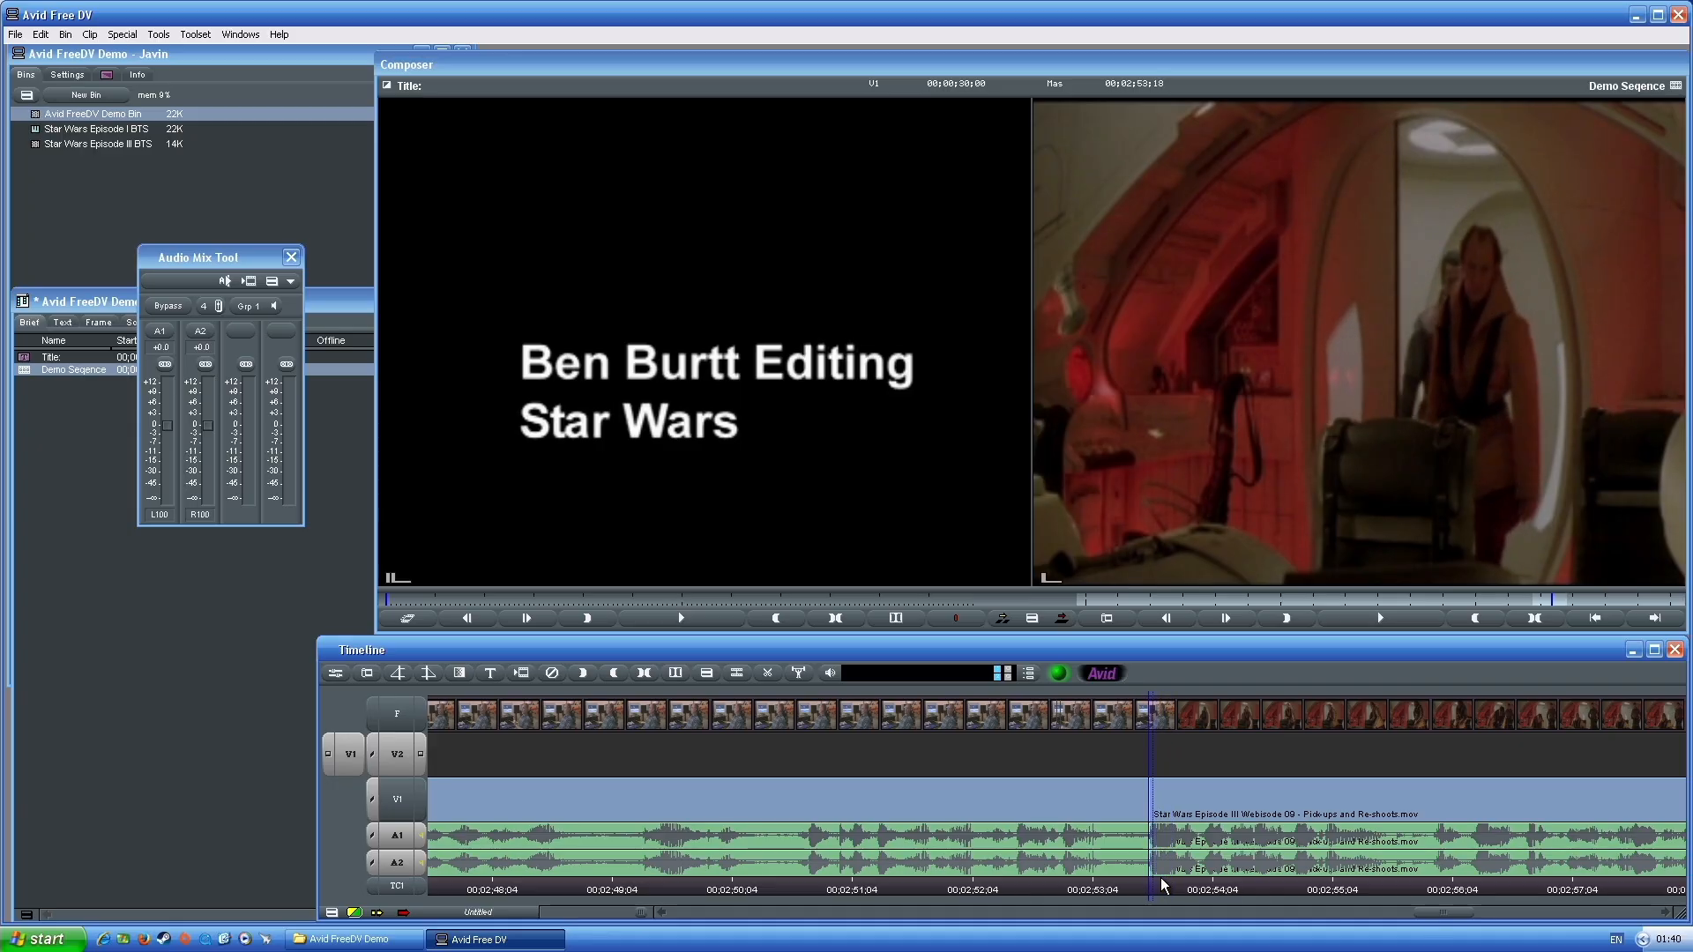
pyautogui.press('Right')
pyautogui.press('Right')
pyautogui.press('Right')
pyautogui.press('Right')
pyautogui.press('Right')
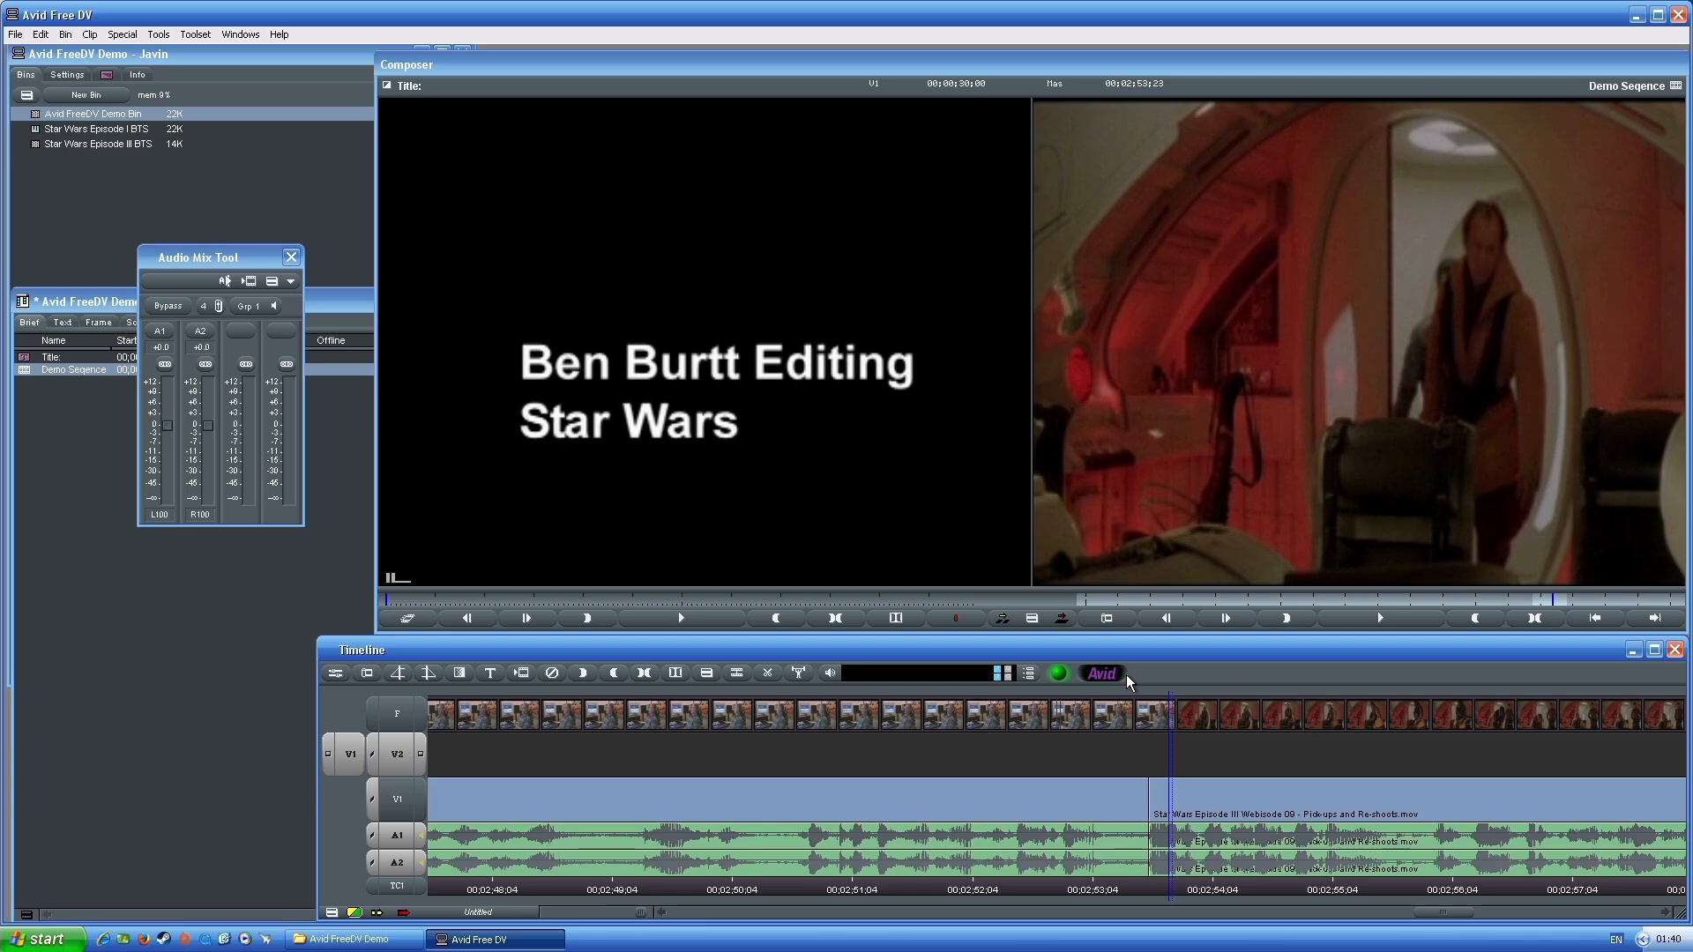
# Scrub the audio before the Episode III cut and return the playhead to the cut at 00;02;53;10
pyautogui.click(1152, 881)
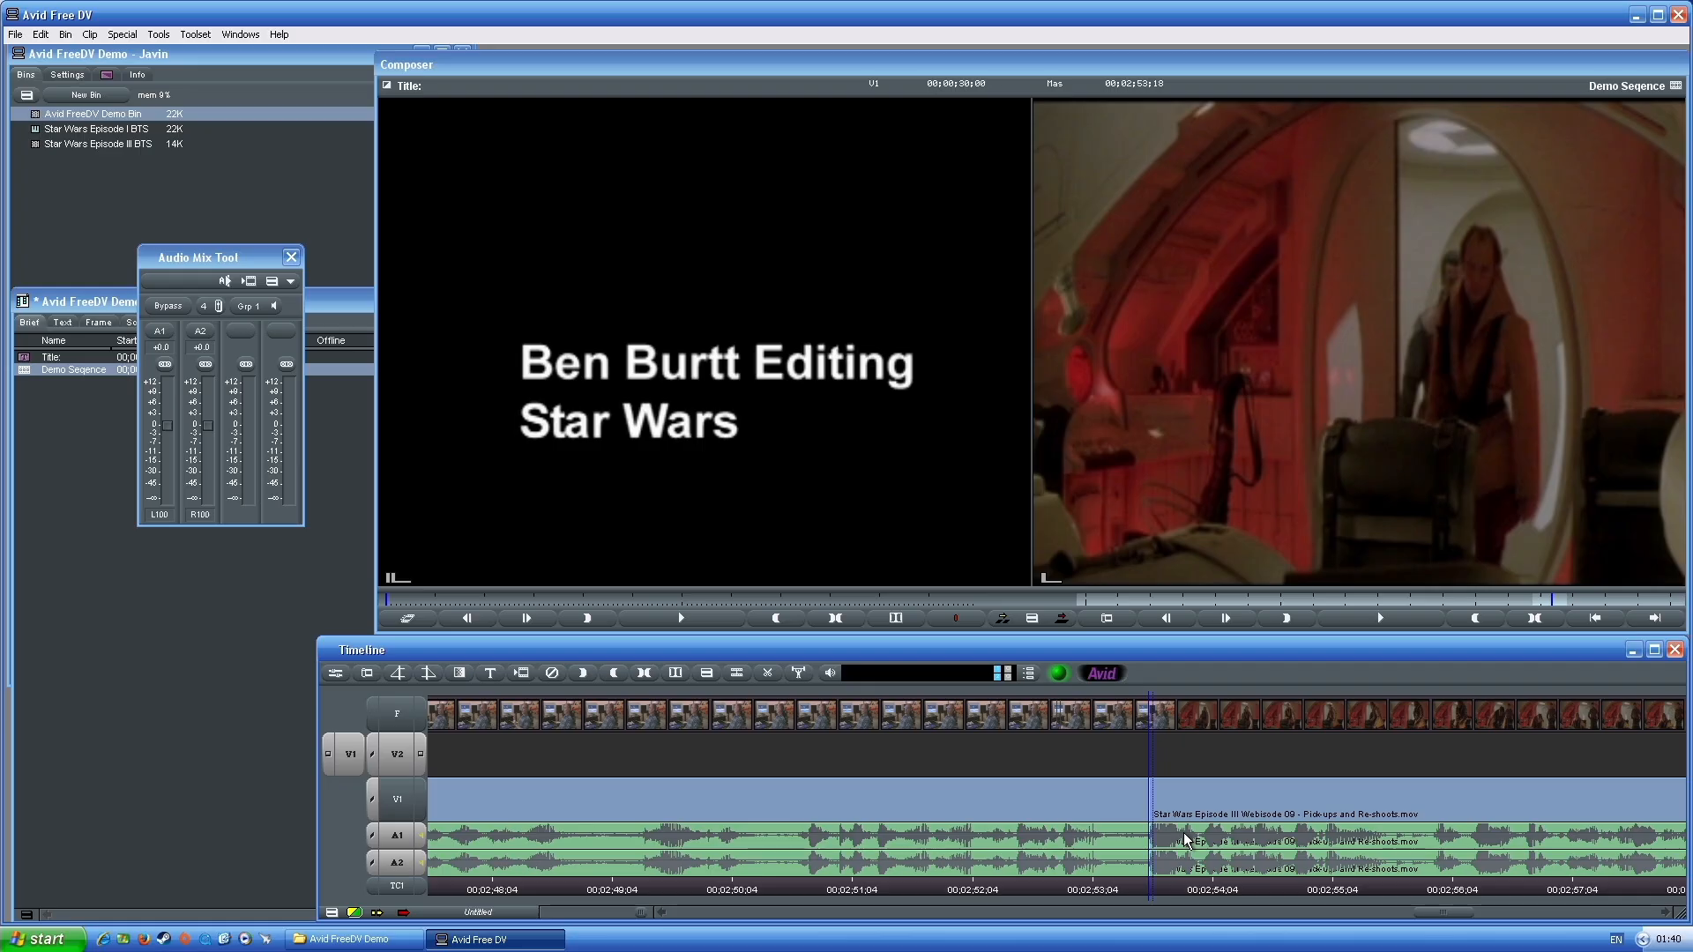
pyautogui.moveTo(1173, 892); pyautogui.dragTo(1037, 887)
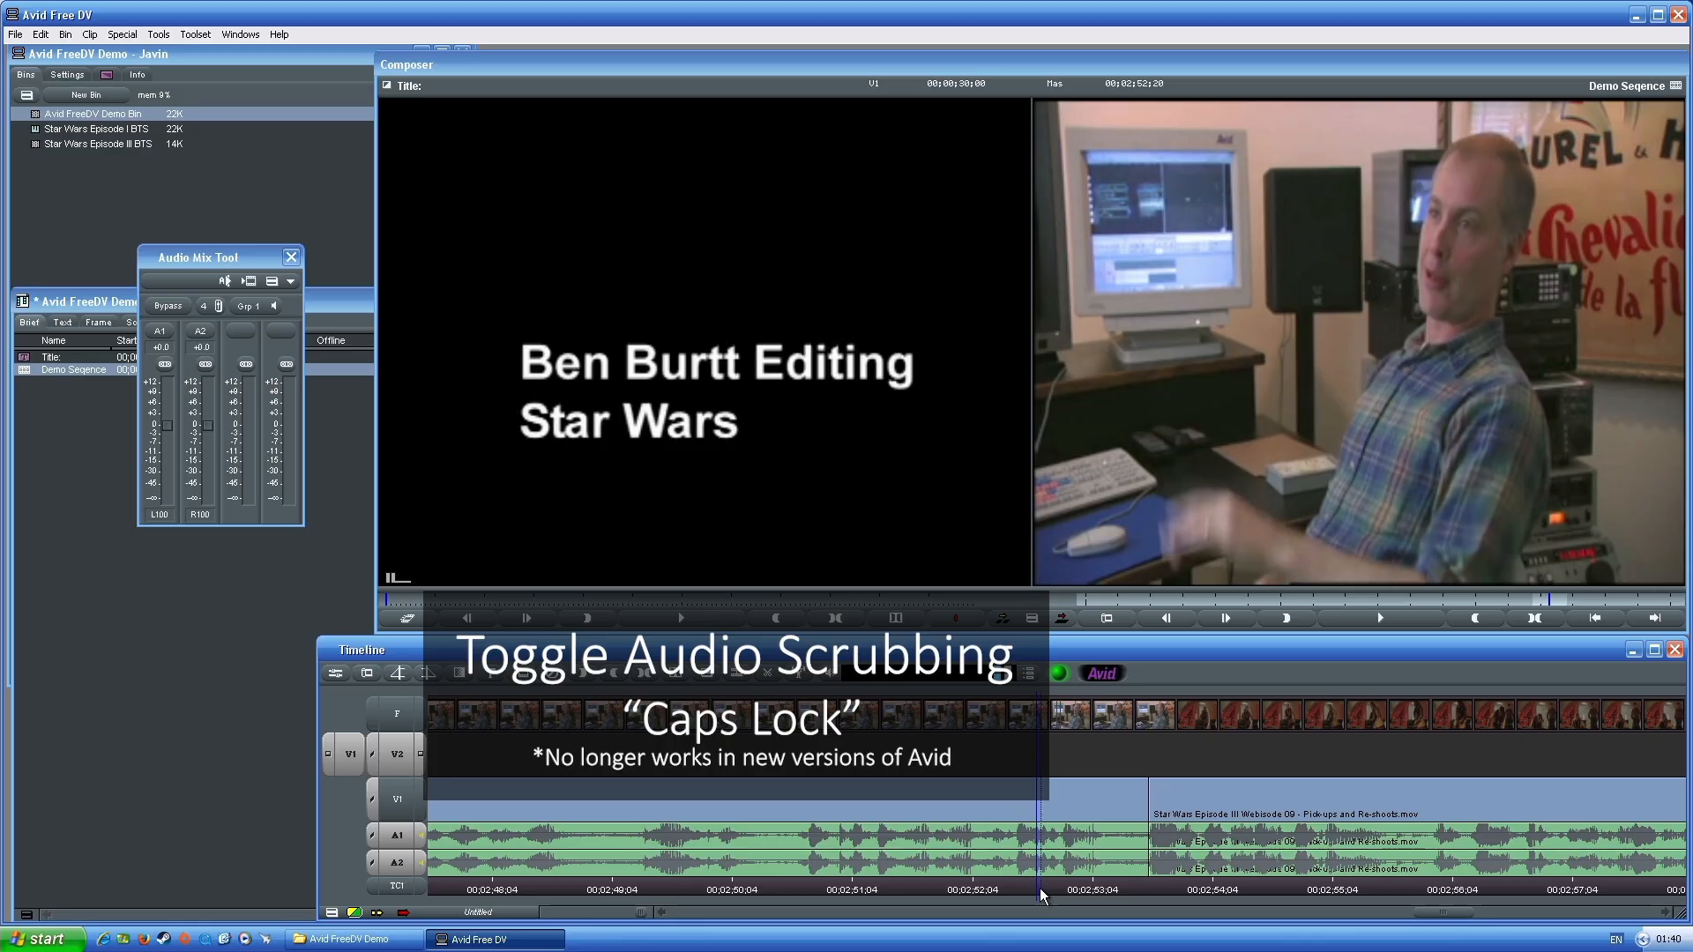
pyautogui.moveTo(1037, 889); pyautogui.dragTo(1150, 889)
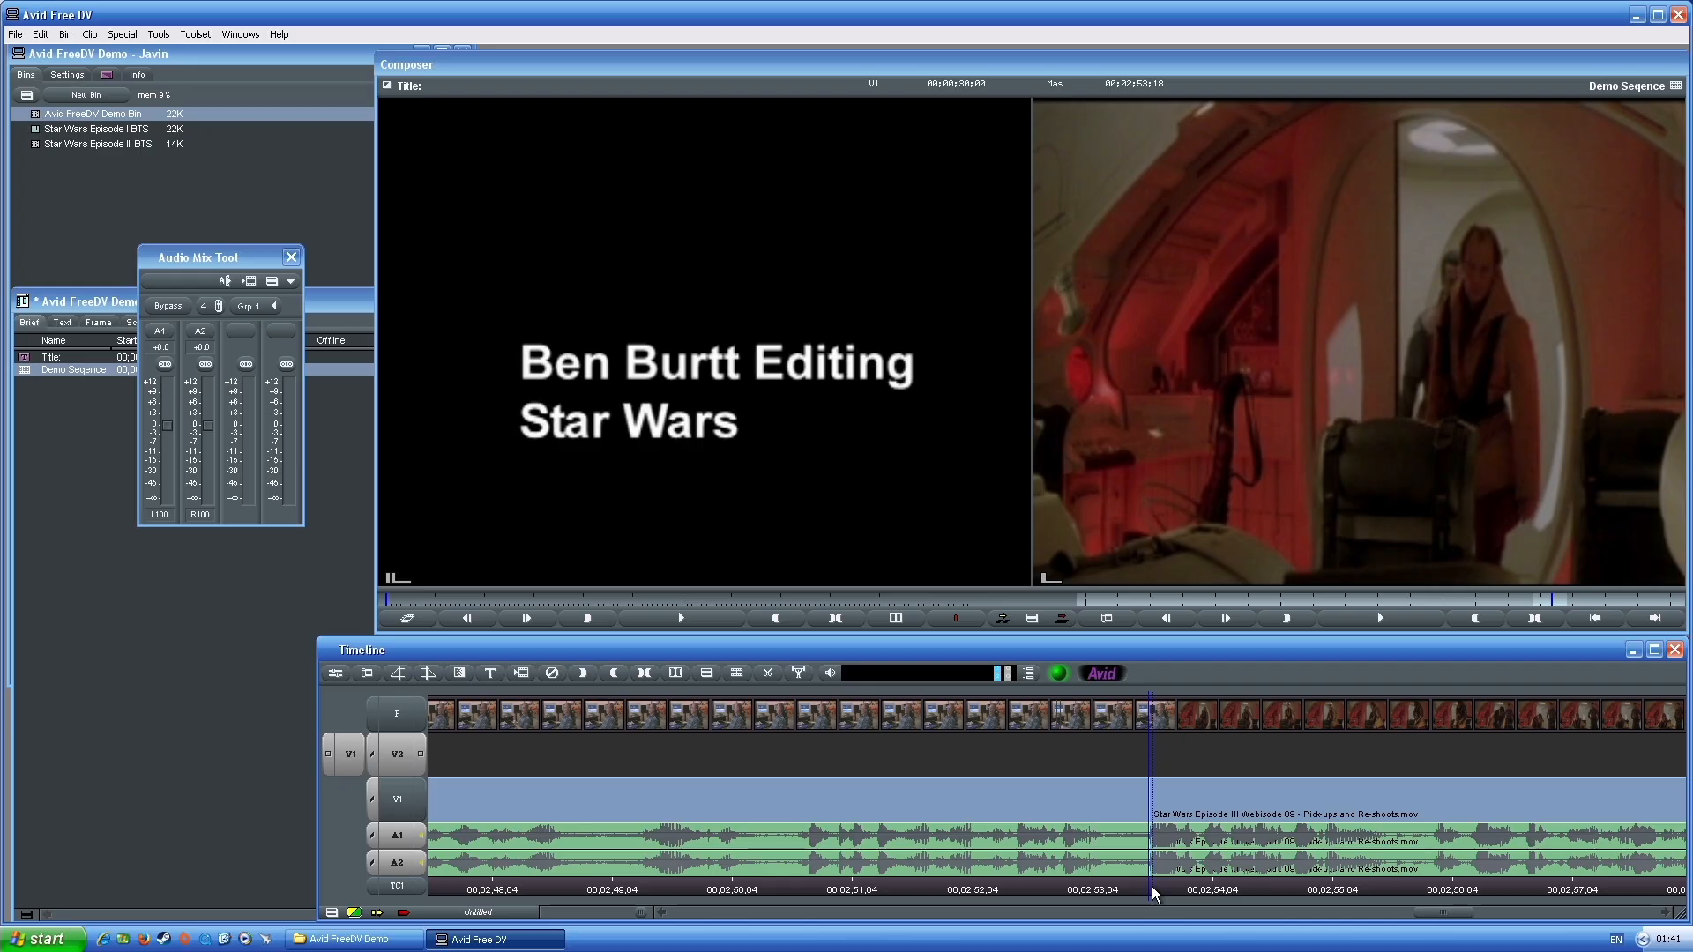
# Mark In at the Episode III cut and Out at 00;02;53;25, and deselect track V2
pyautogui.press('i')
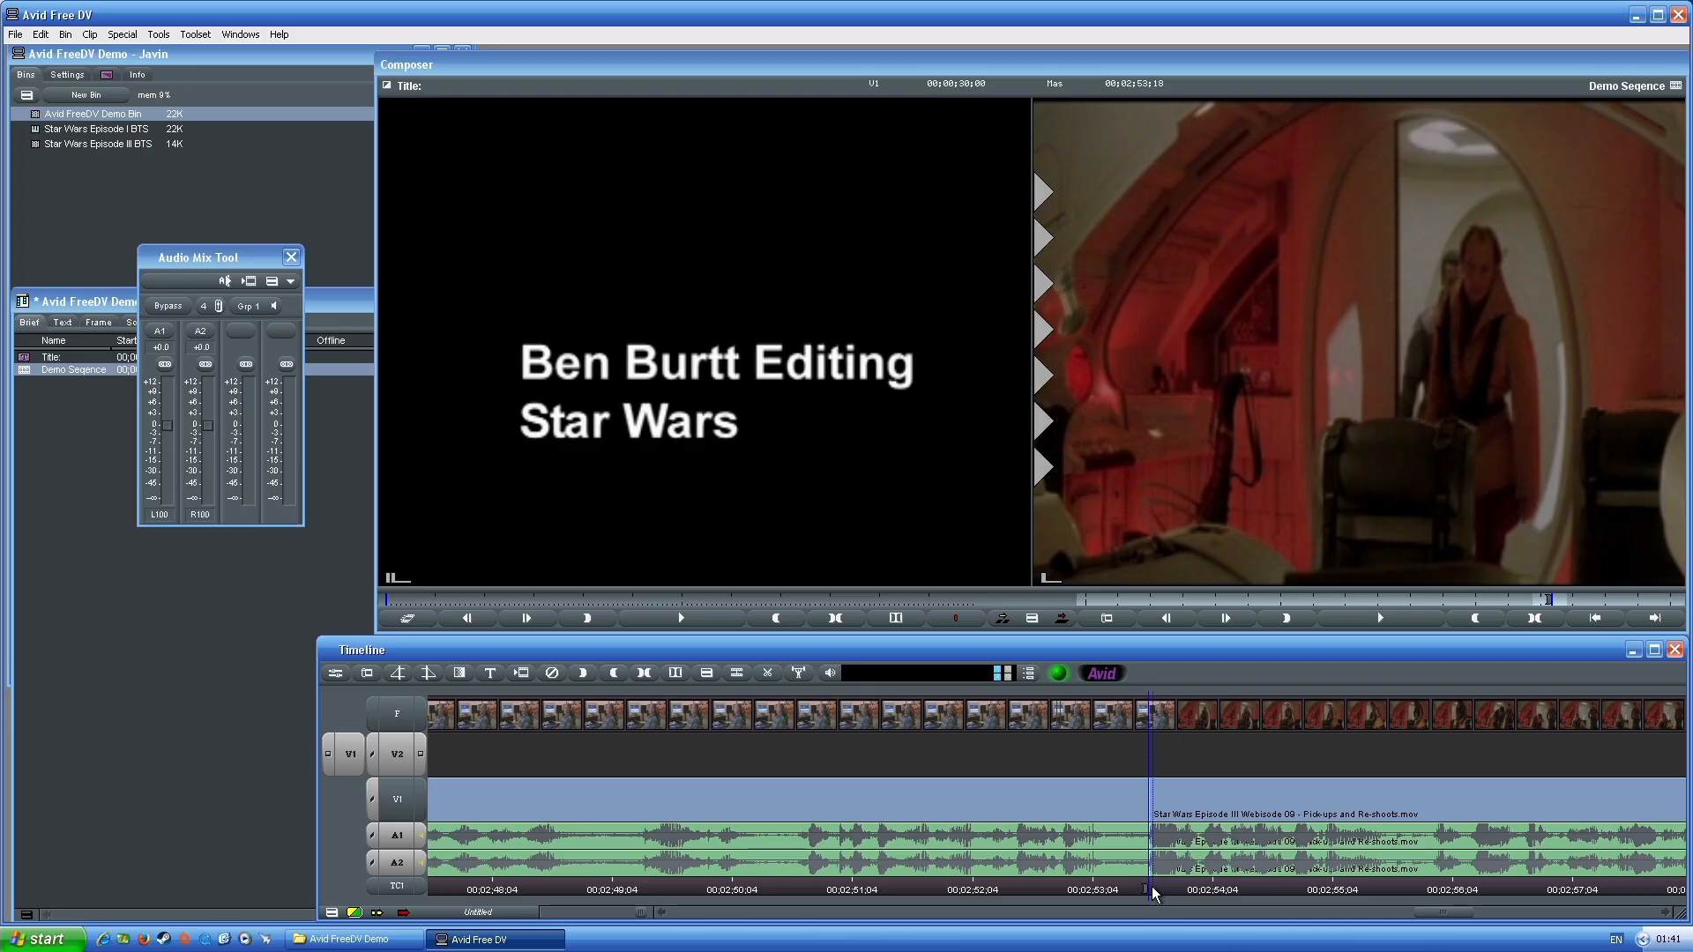
pyautogui.press('Right')
pyautogui.press('Right')
pyautogui.press('Right')
pyautogui.press('Right')
pyautogui.press('Right')
pyautogui.press('Right')
pyautogui.press('Right')
pyautogui.press('Right')
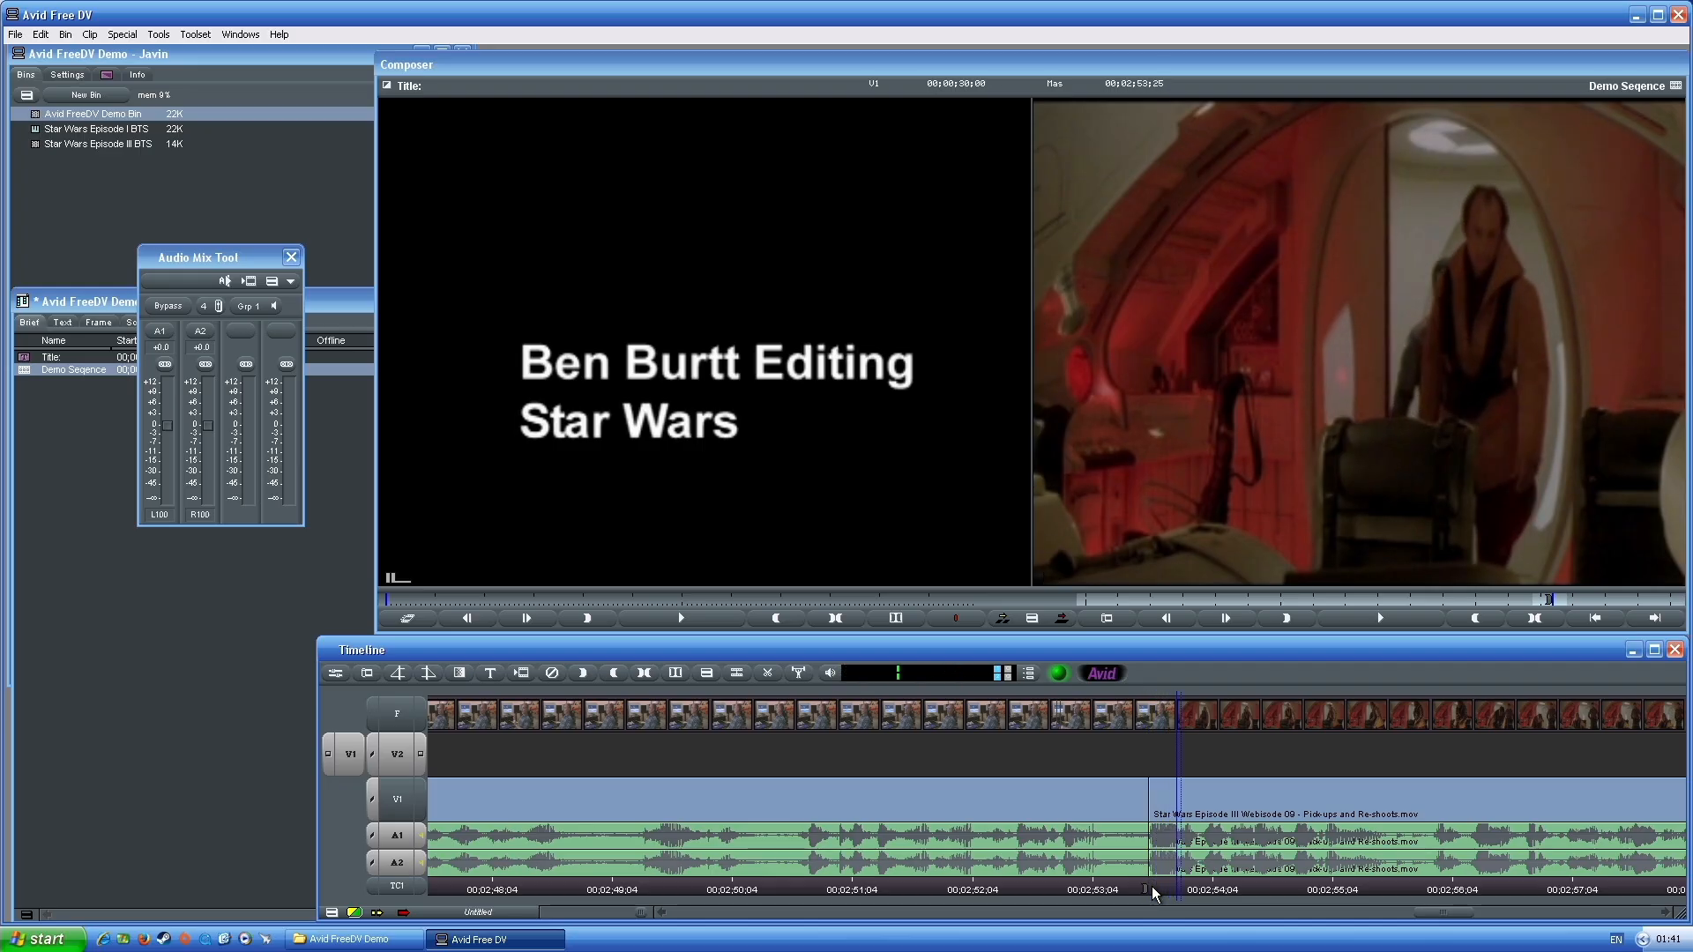
pyautogui.press('Left')
pyautogui.press('o')
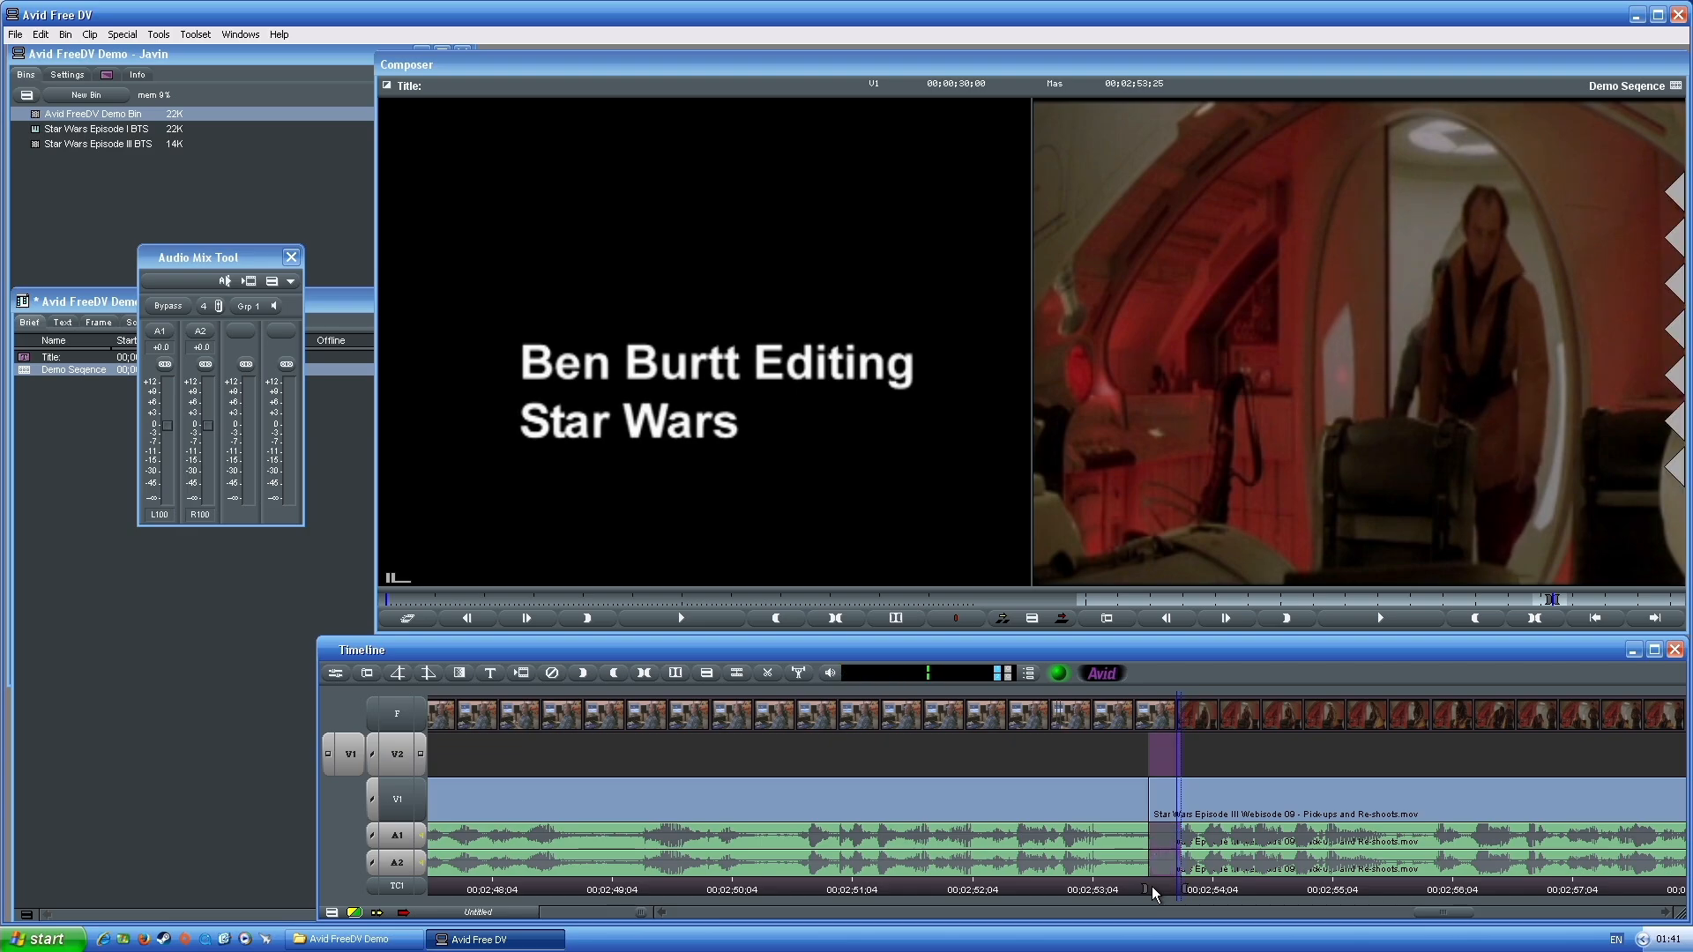
pyautogui.click(397, 754)
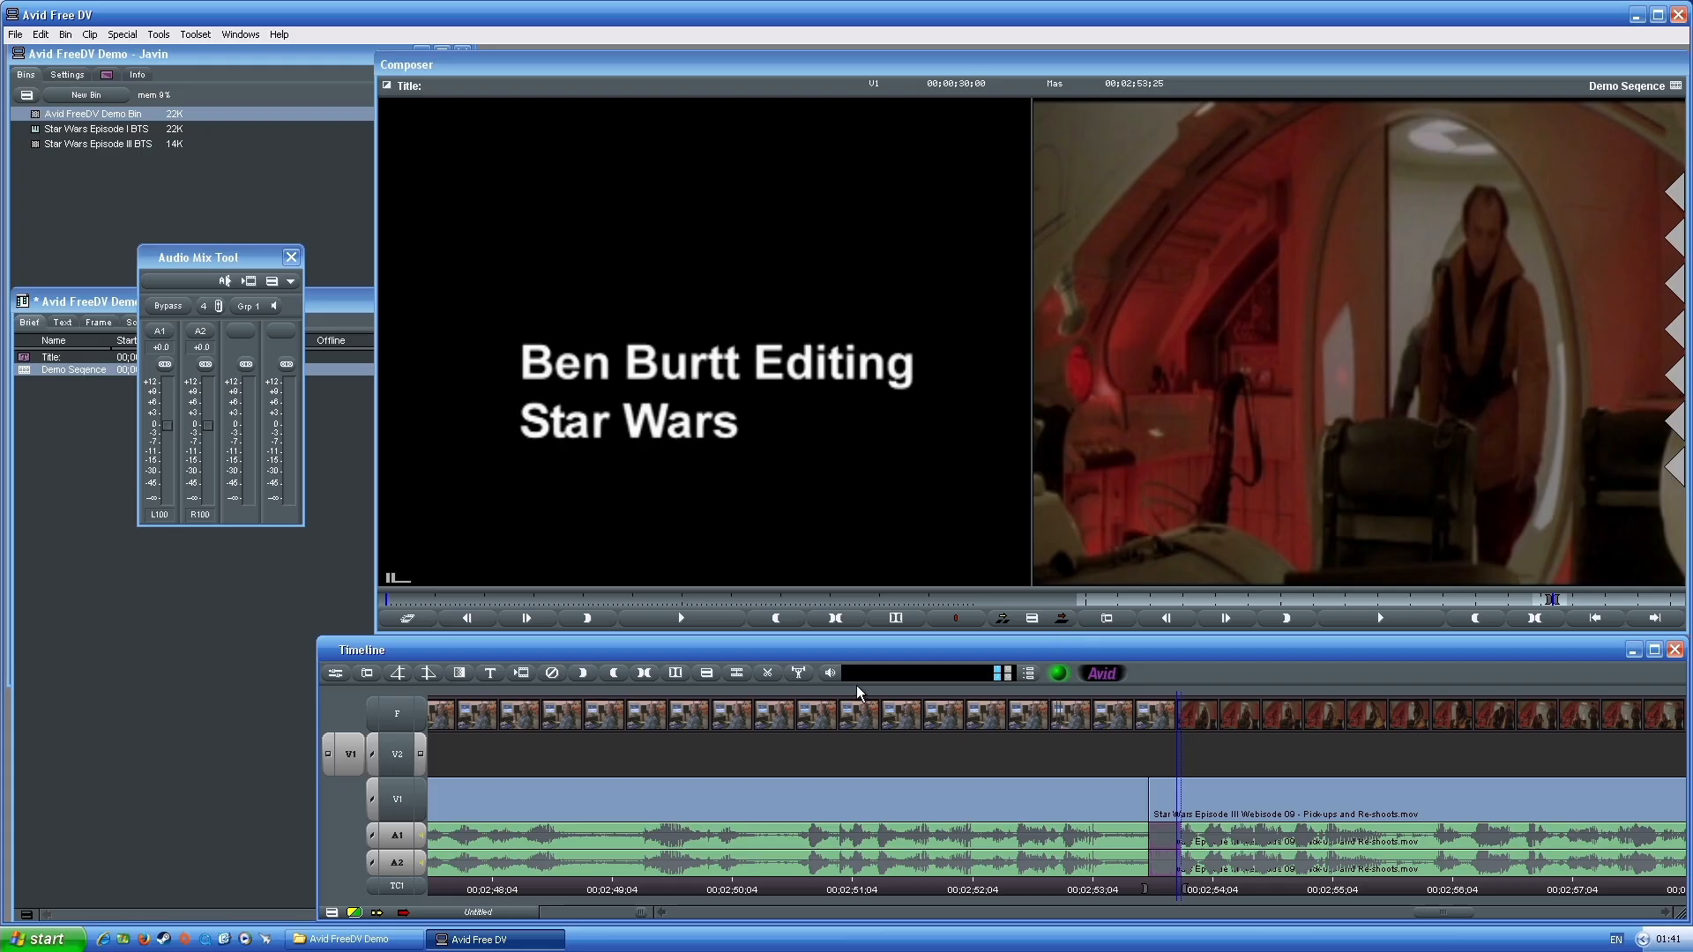
# Lift the marked audio section from A1 and A2, and undo the lift
pyautogui.click(796, 675)
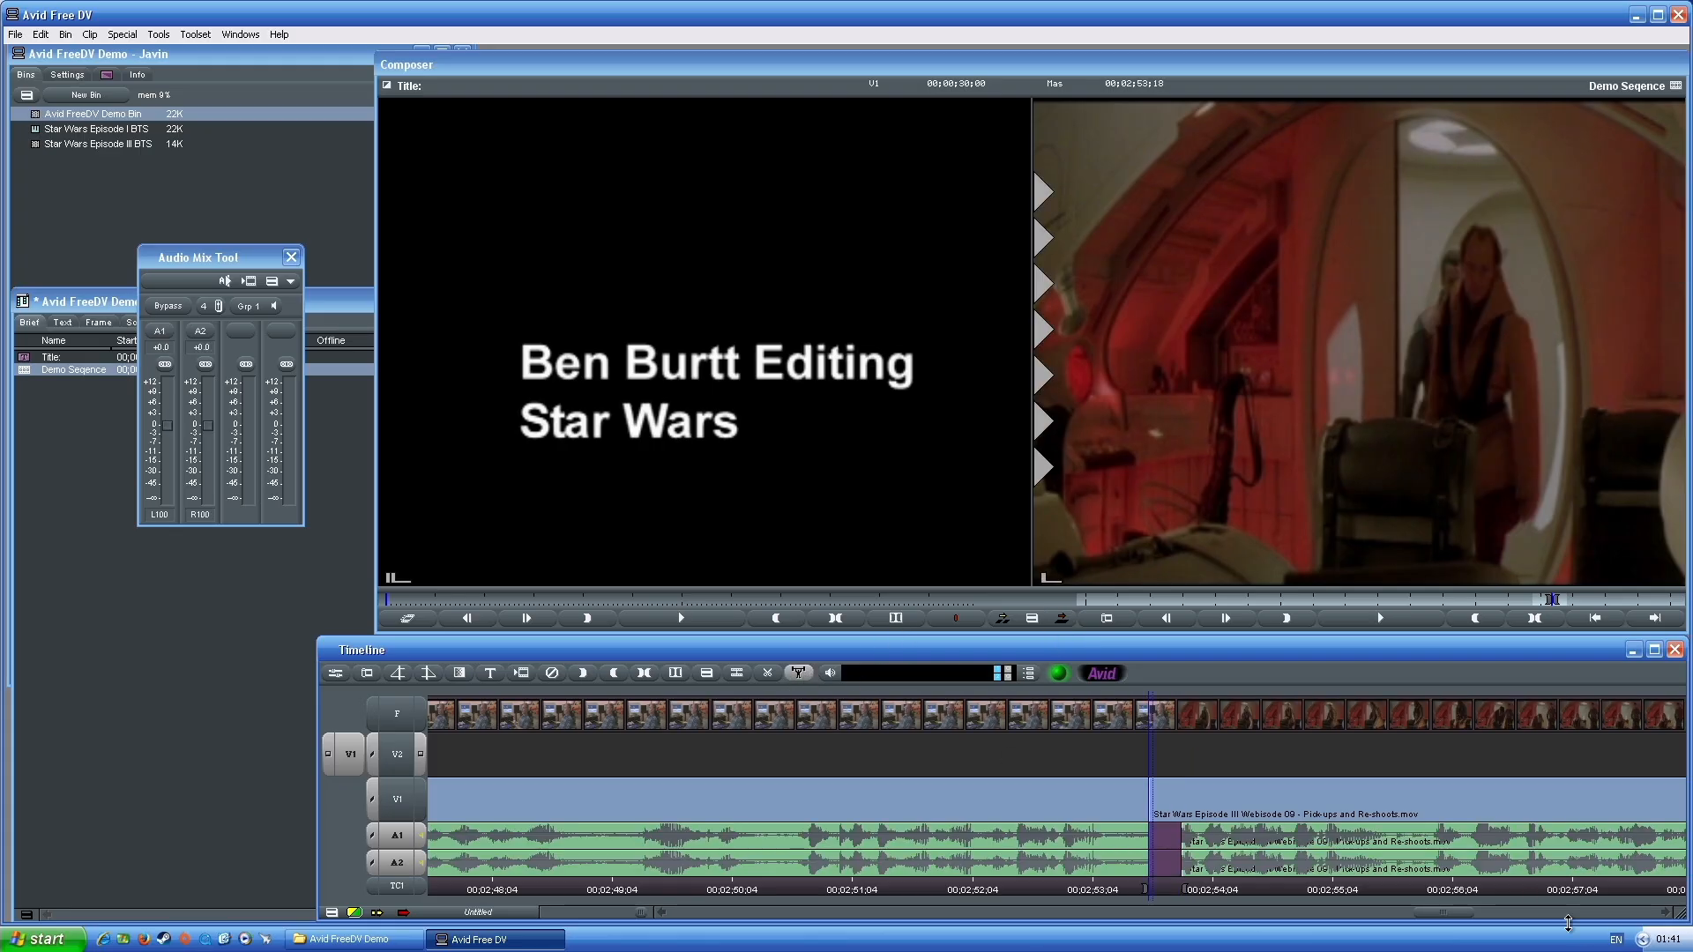
pyautogui.hotkey('ctrl', 'z')
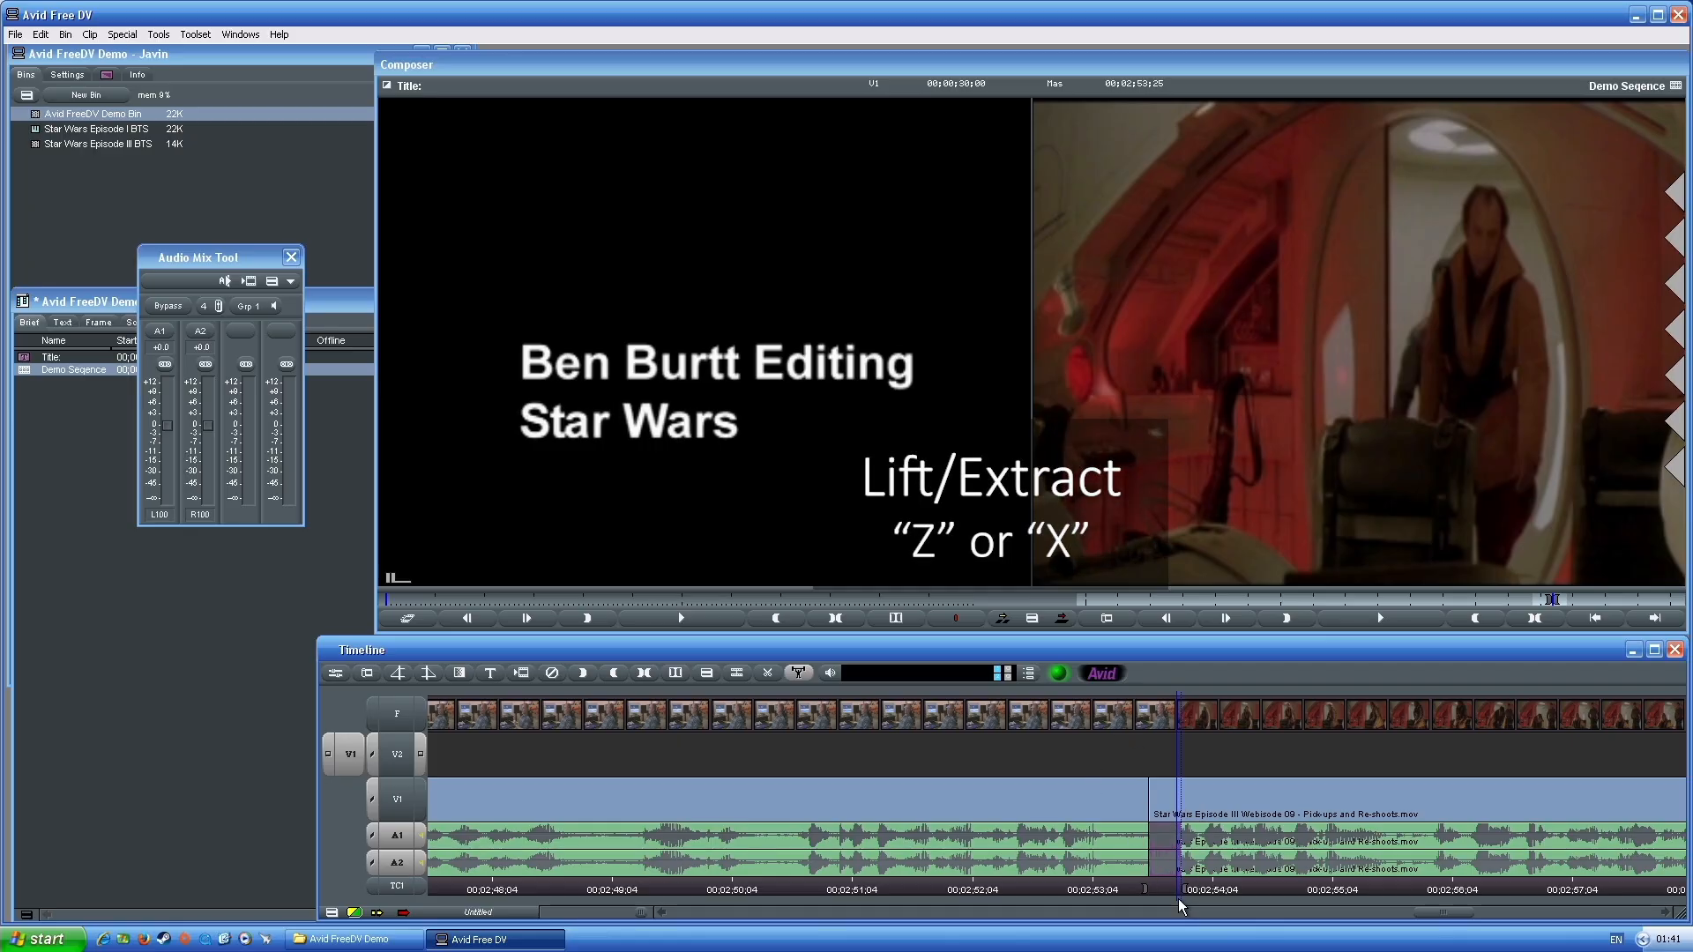
# Try both lifting and extracting the marked audio section from A1 and A2, undoing the lift in between
pyautogui.press('z')
pyautogui.hotkey('ctrl', 'z')
pyautogui.press('x')
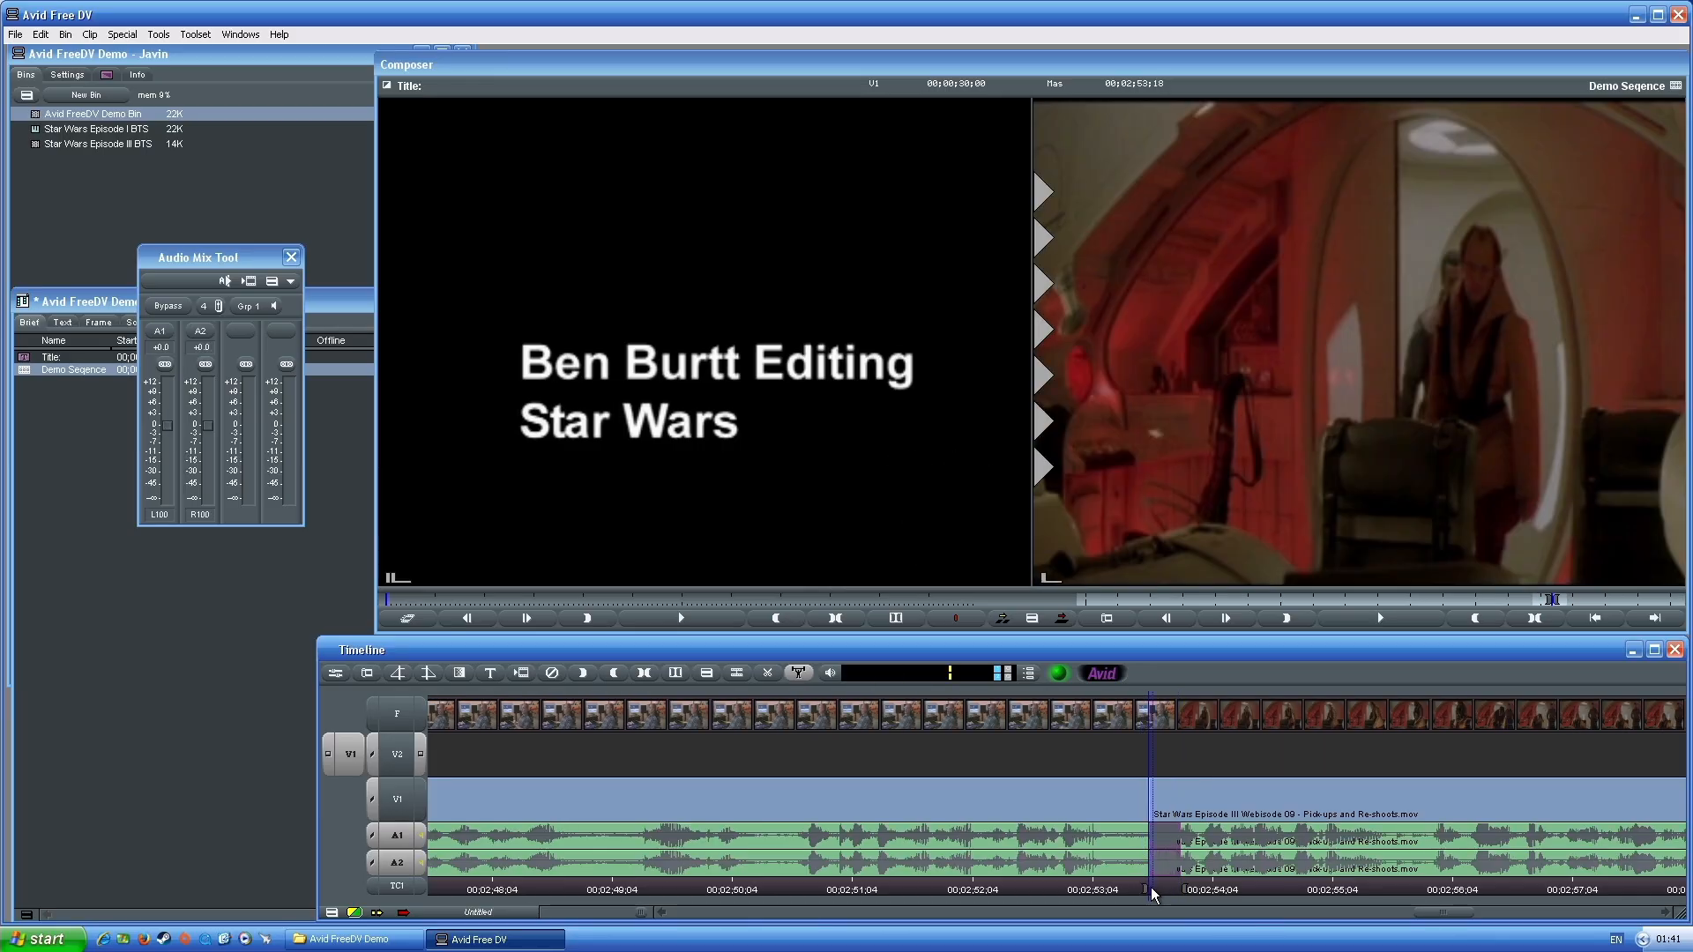
# Lift the marked audio at the Episode III cut from A1 and A2, clear the marks, and play across the gap
pyautogui.press('z')
pyautogui.moveTo(1118, 887); pyautogui.dragTo(817, 881)
pyautogui.press('g')
pyautogui.click(1001, 882)
pyautogui.press('space')
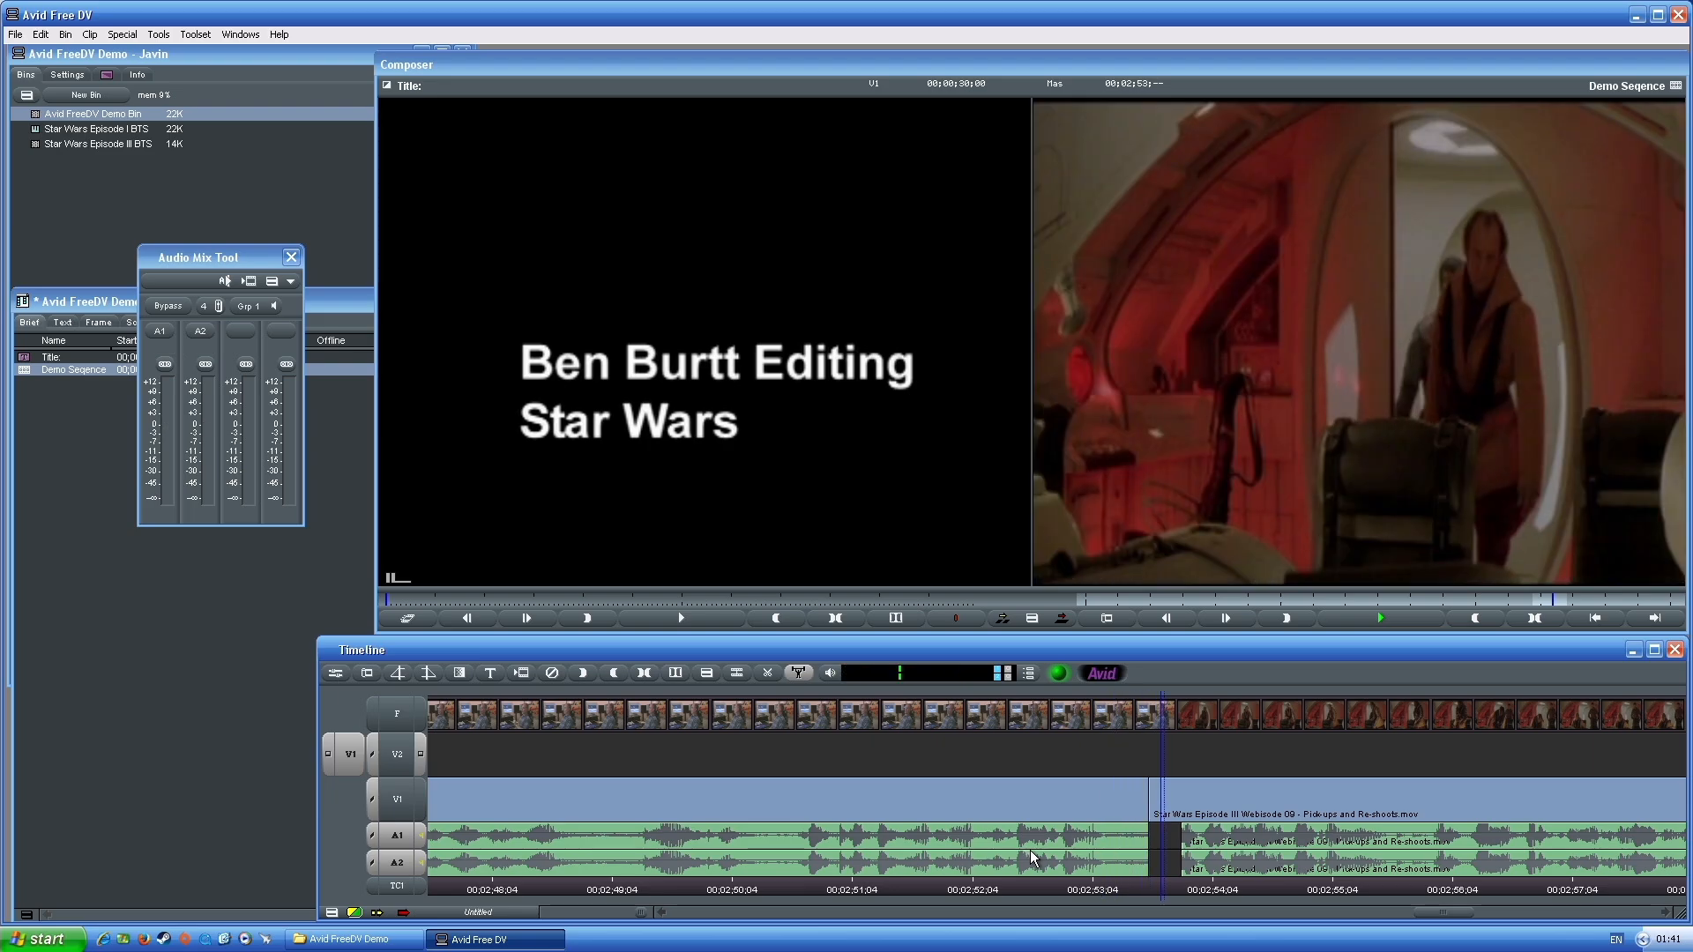
pyautogui.press('space')
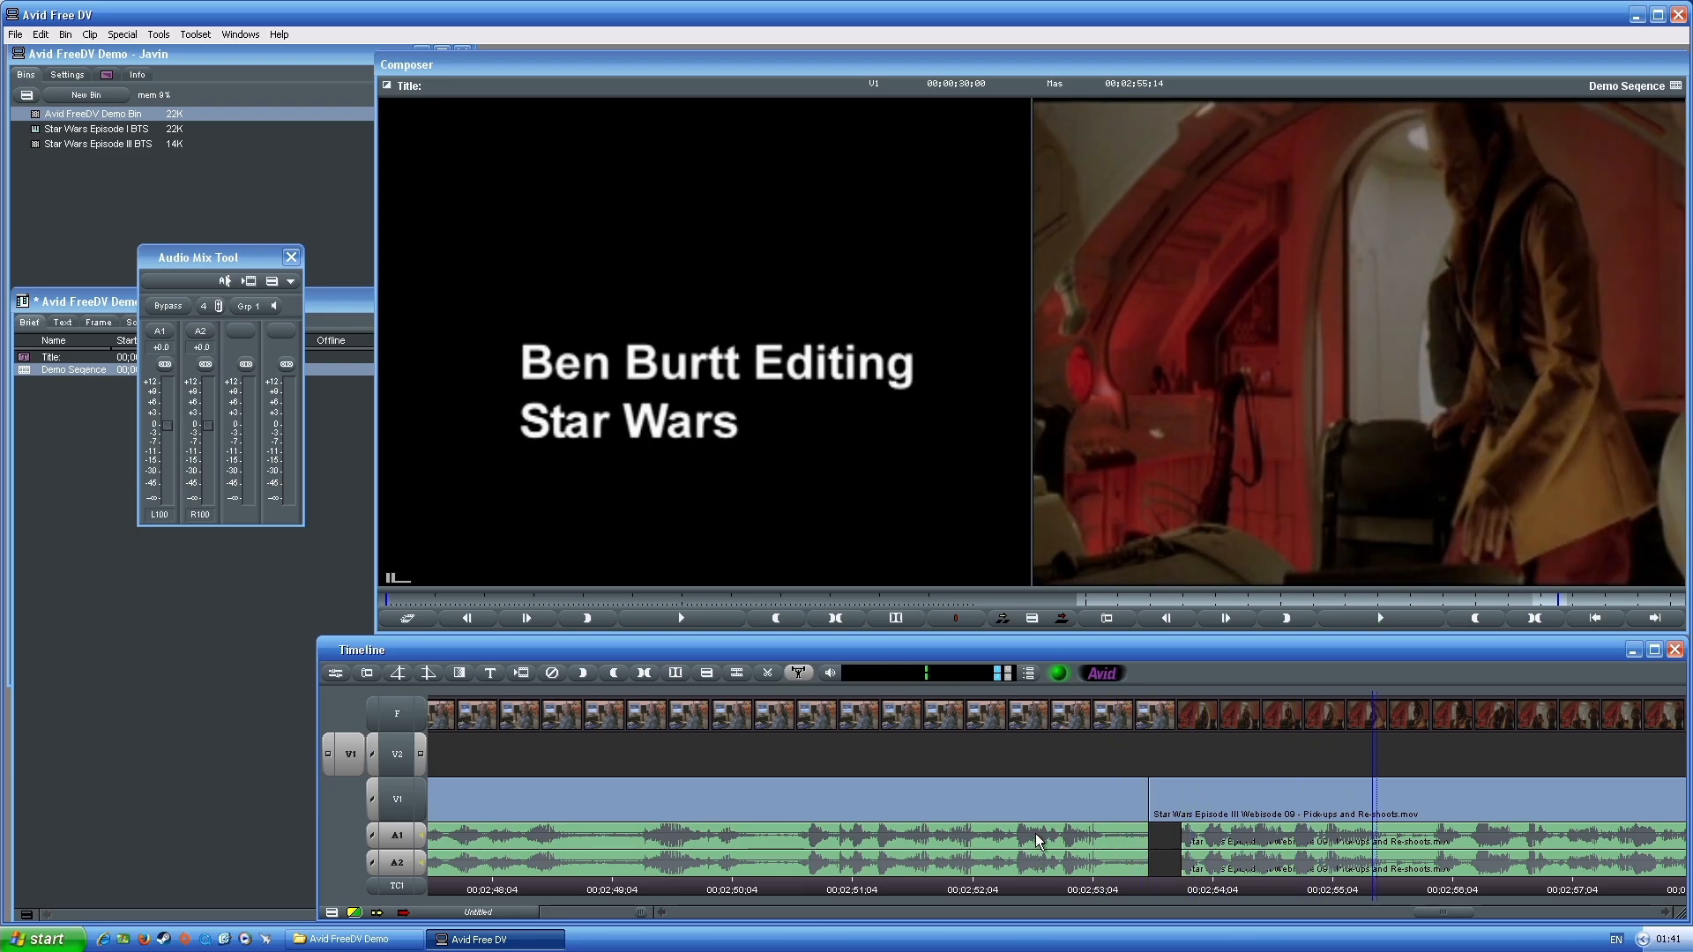
# Play the last seconds of the sequence to check how its audio ends
pyautogui.press('End')
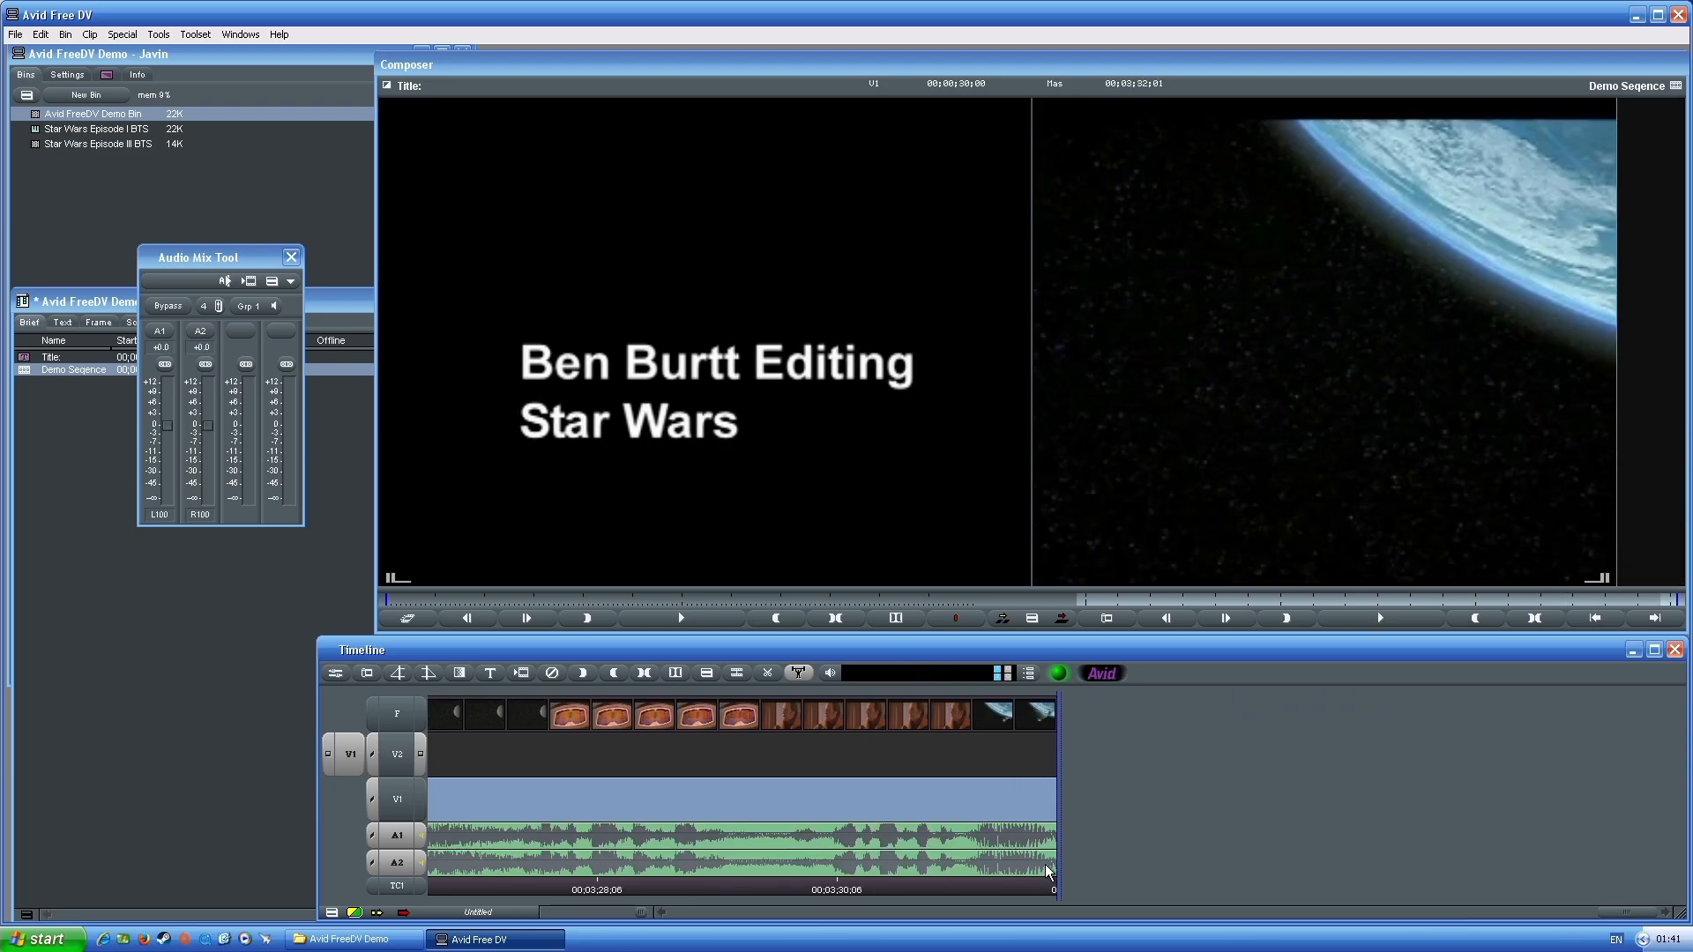
pyautogui.click(816, 884)
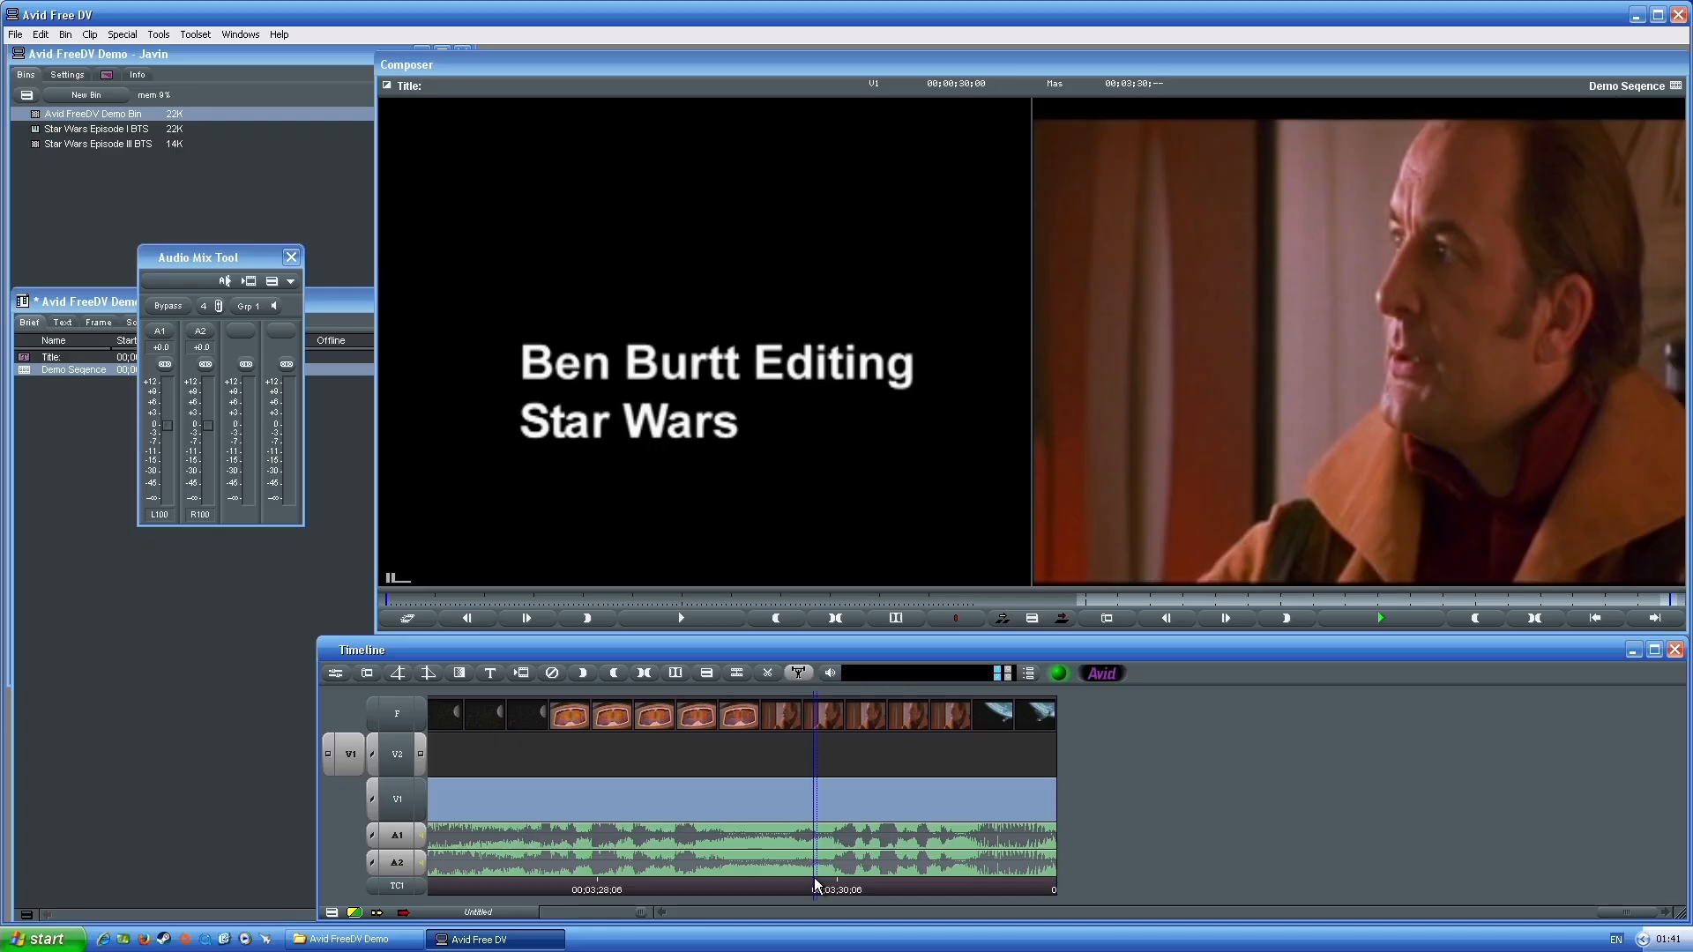
pyautogui.press('space')
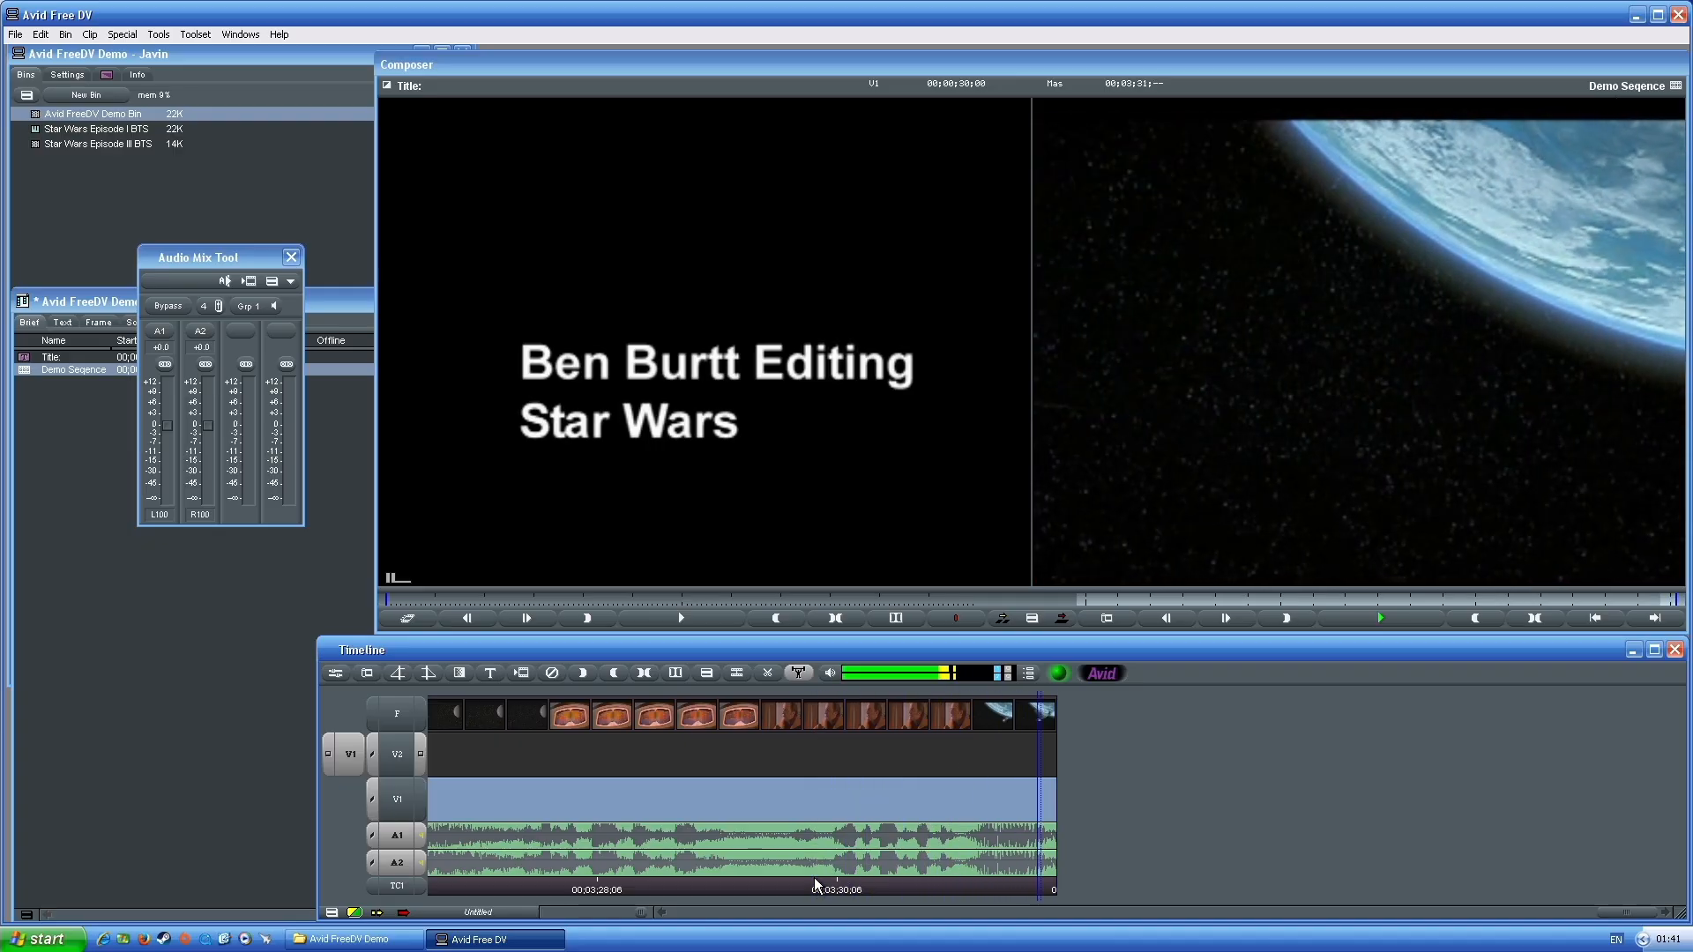
pyautogui.click(1057, 840)
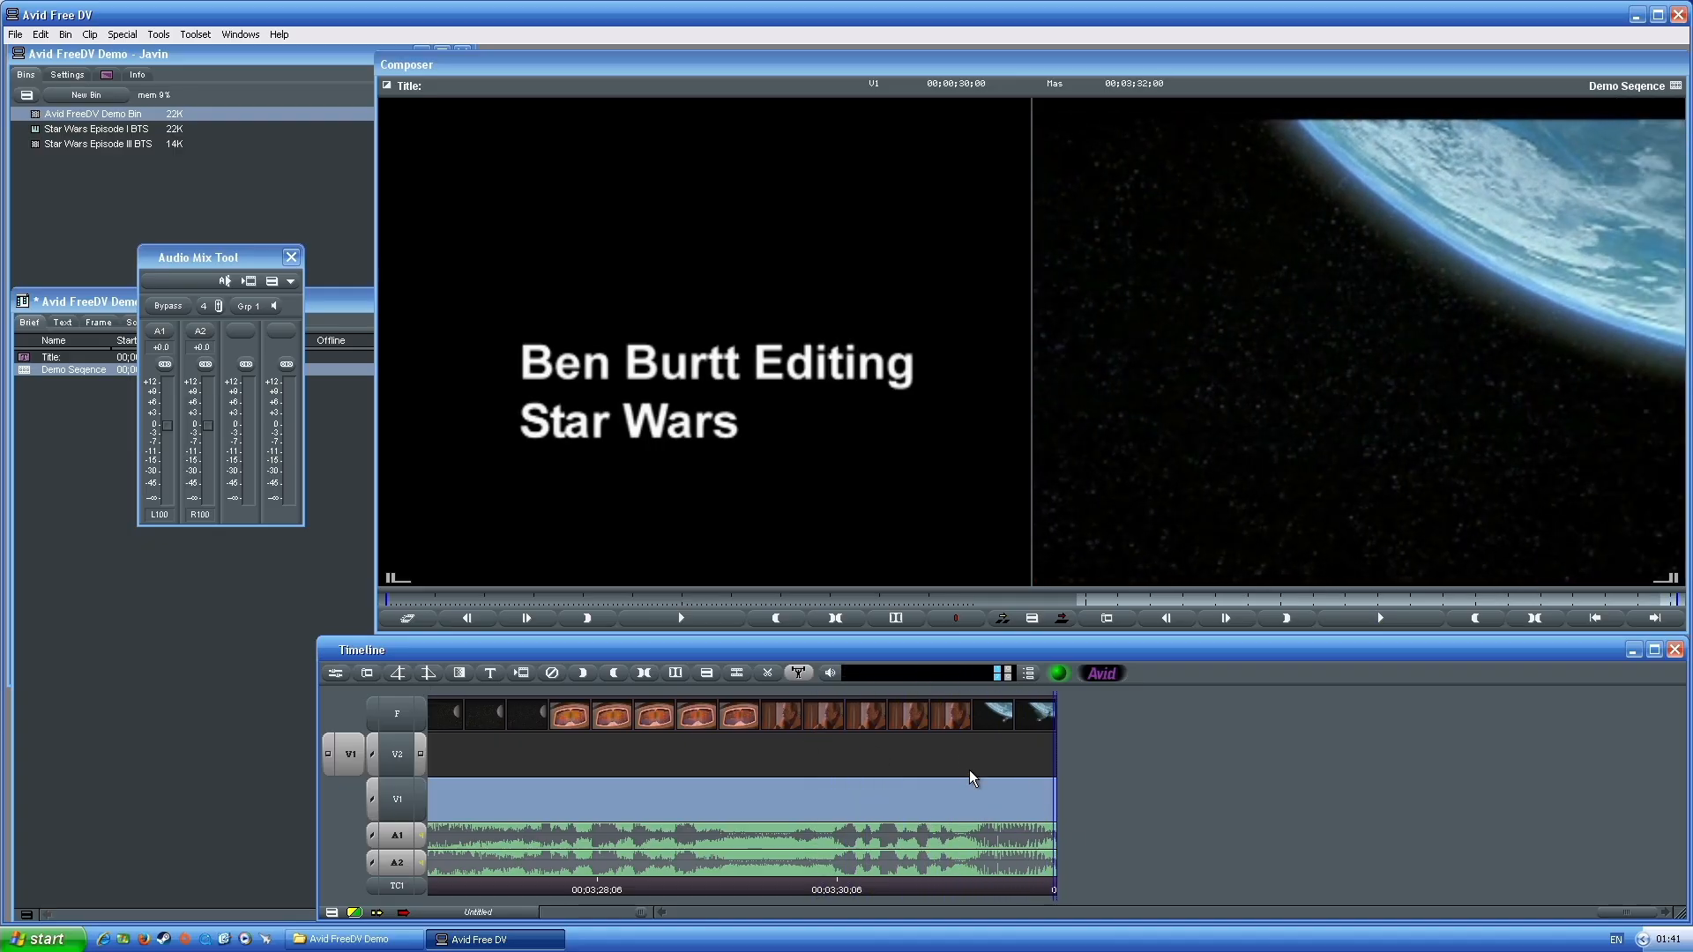
pyautogui.press('space')
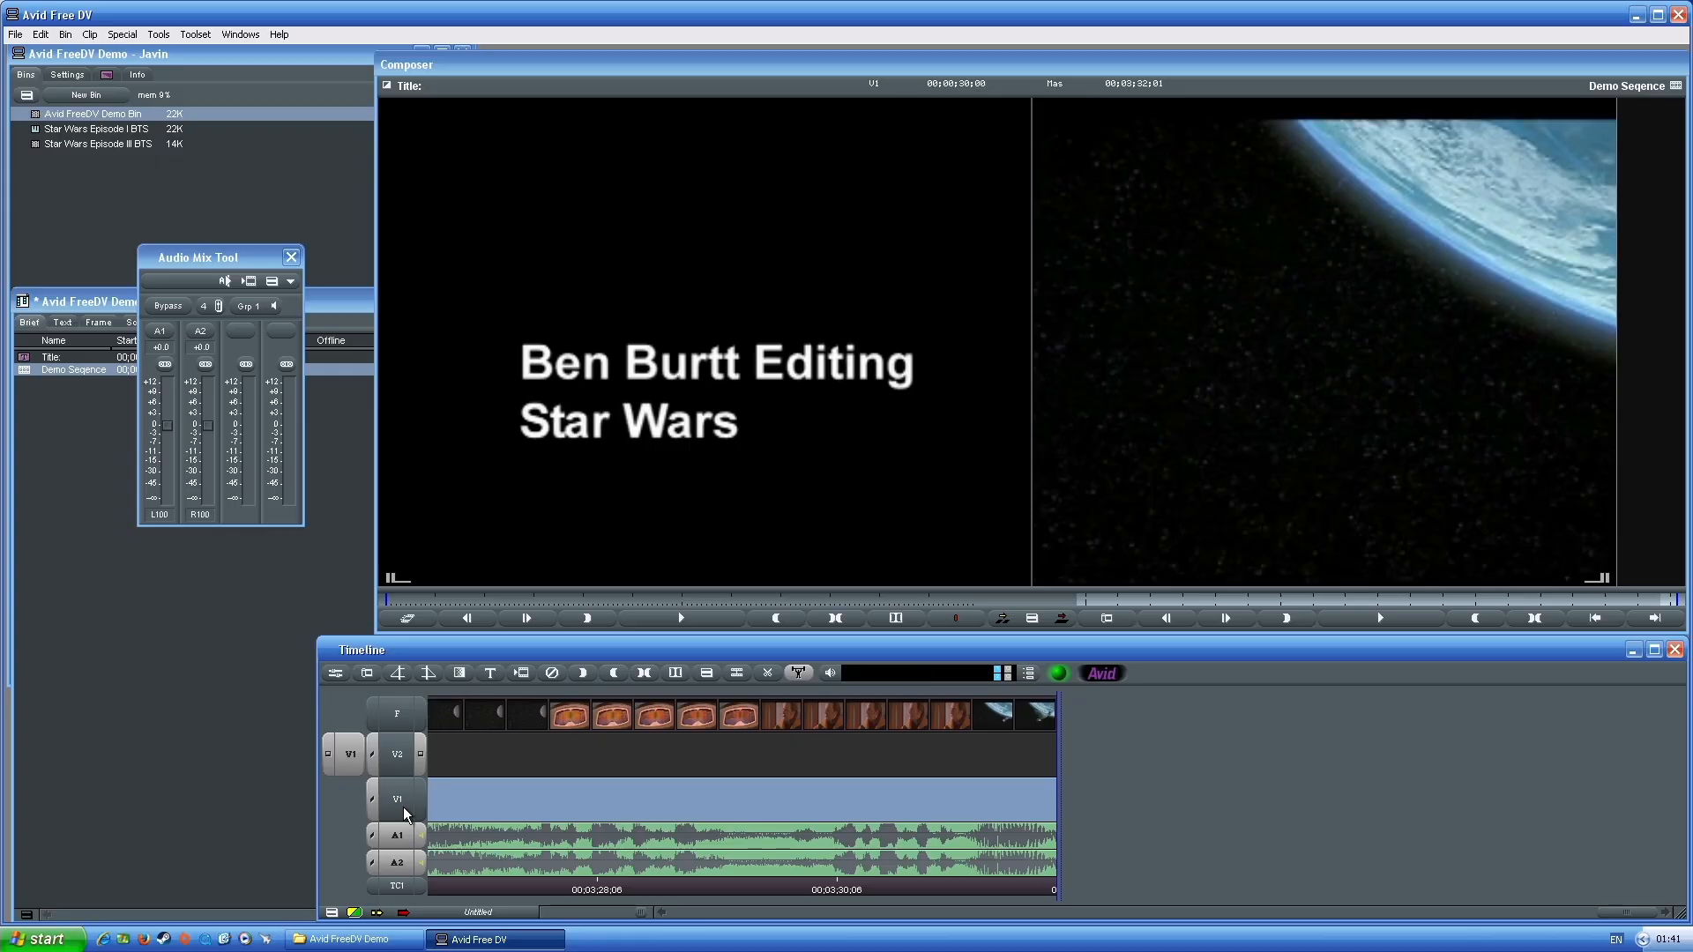
# Add a 30-frame Dissolve starting 30 frames before the sequence end on A1 and A2, and play the fade
pyautogui.click(457, 679)
pyautogui.moveTo(897, 456); pyautogui.dragTo(787, 456)
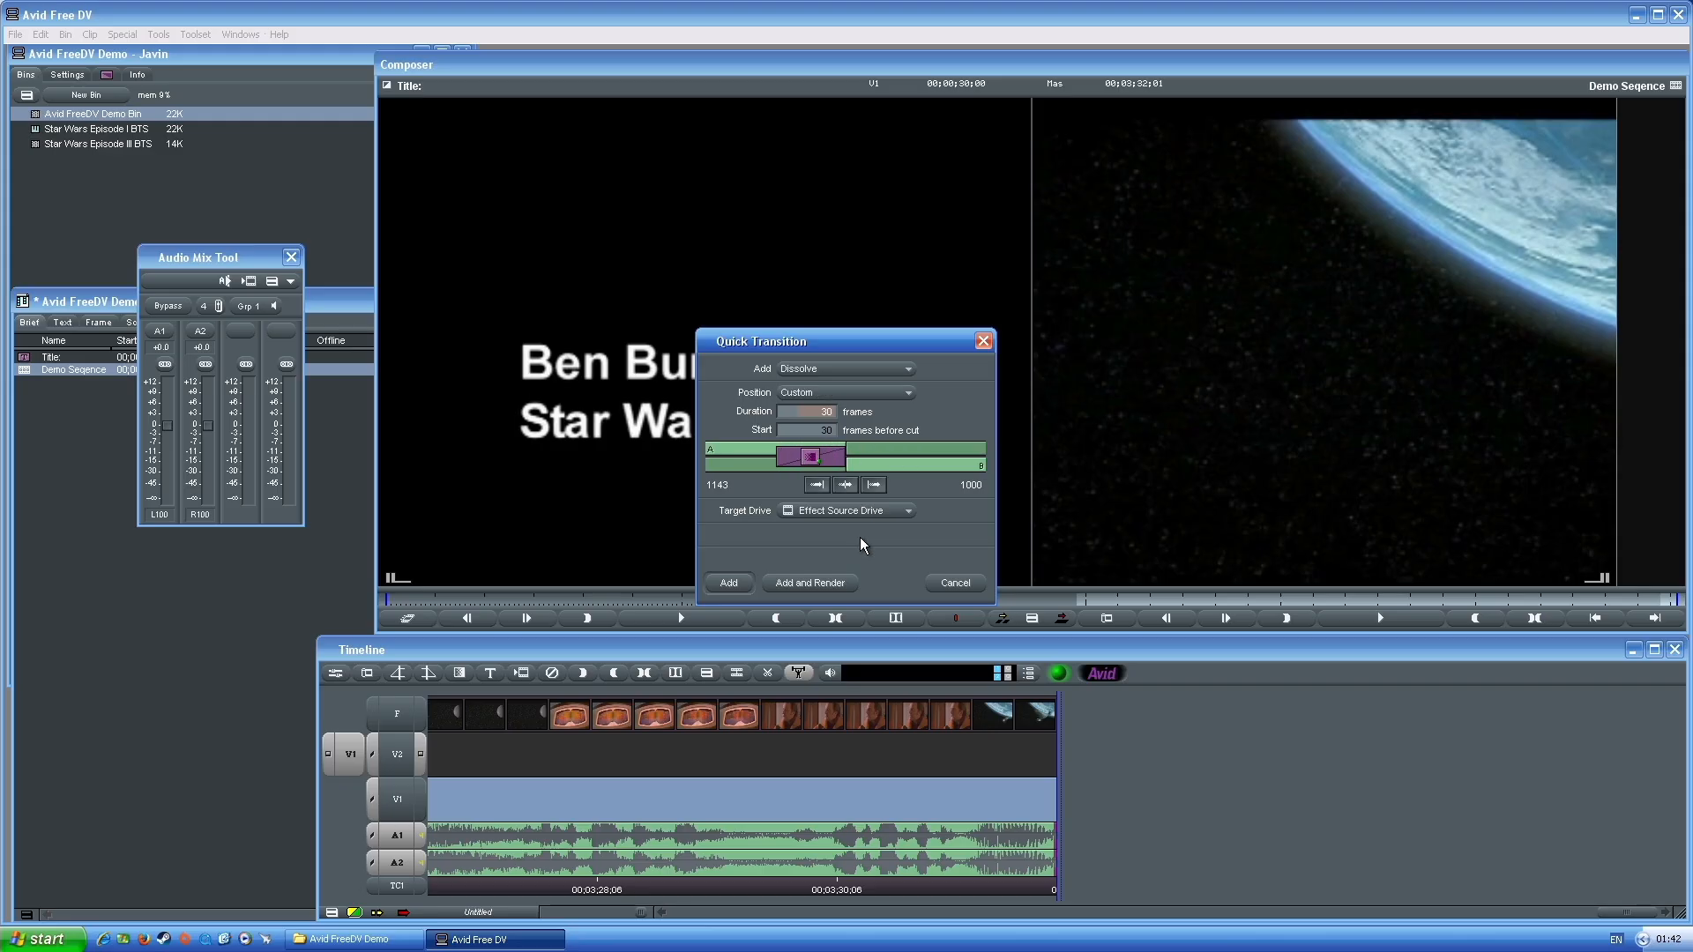
pyautogui.click(734, 590)
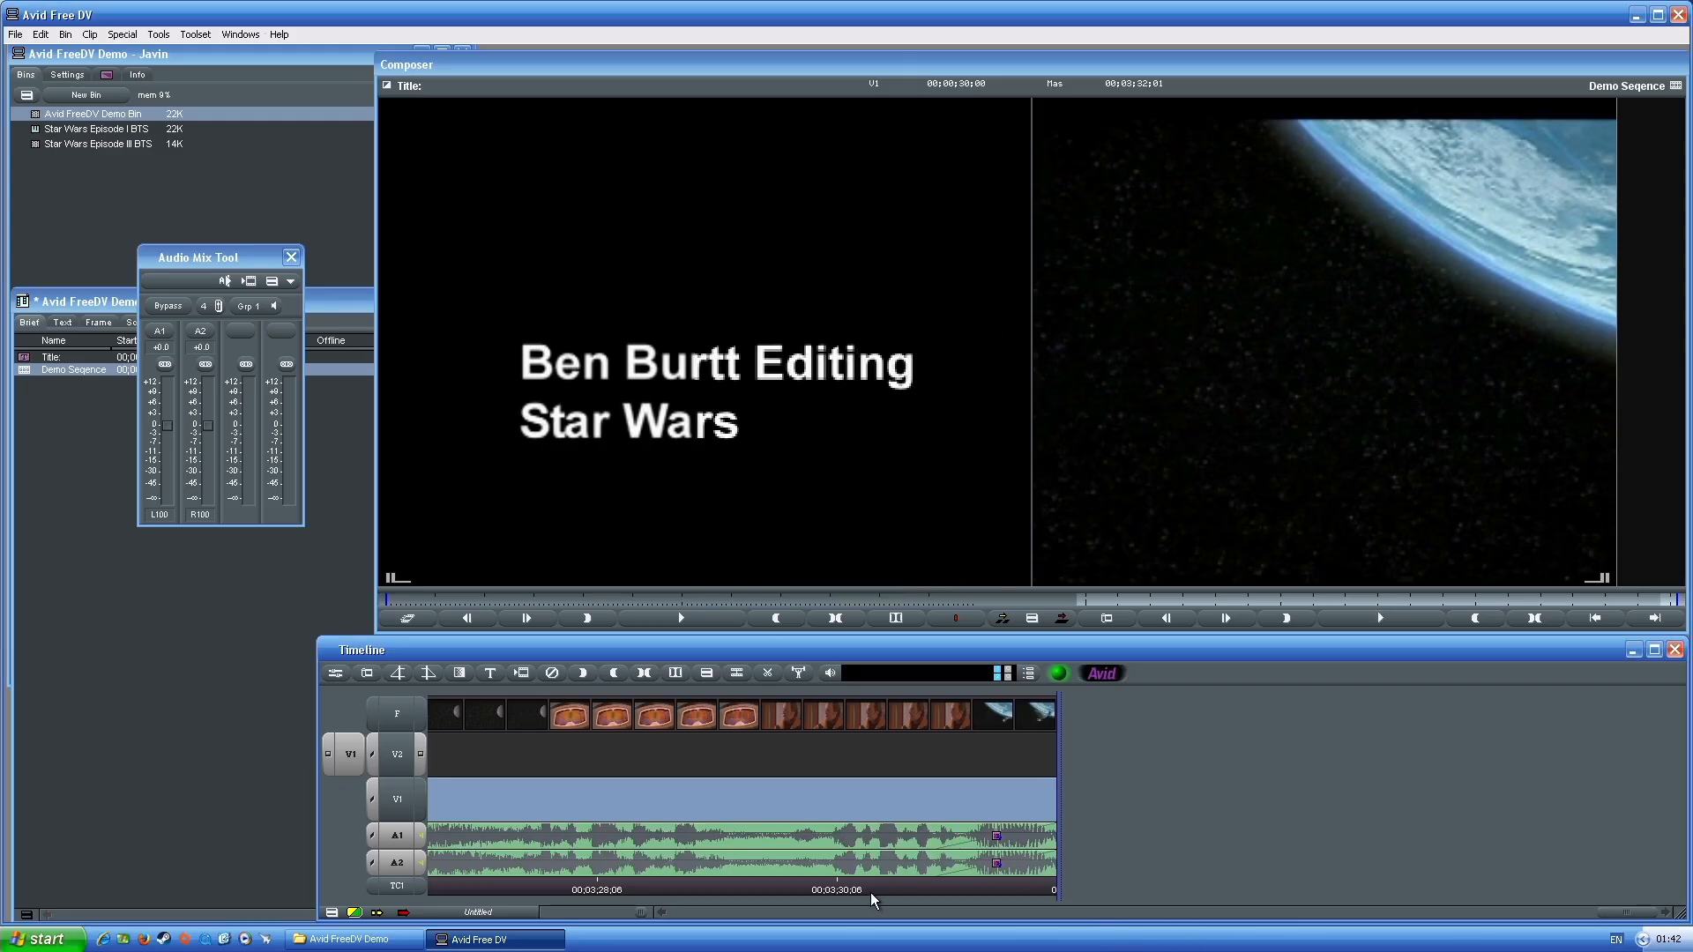
pyautogui.click(584, 891)
pyautogui.press('space')
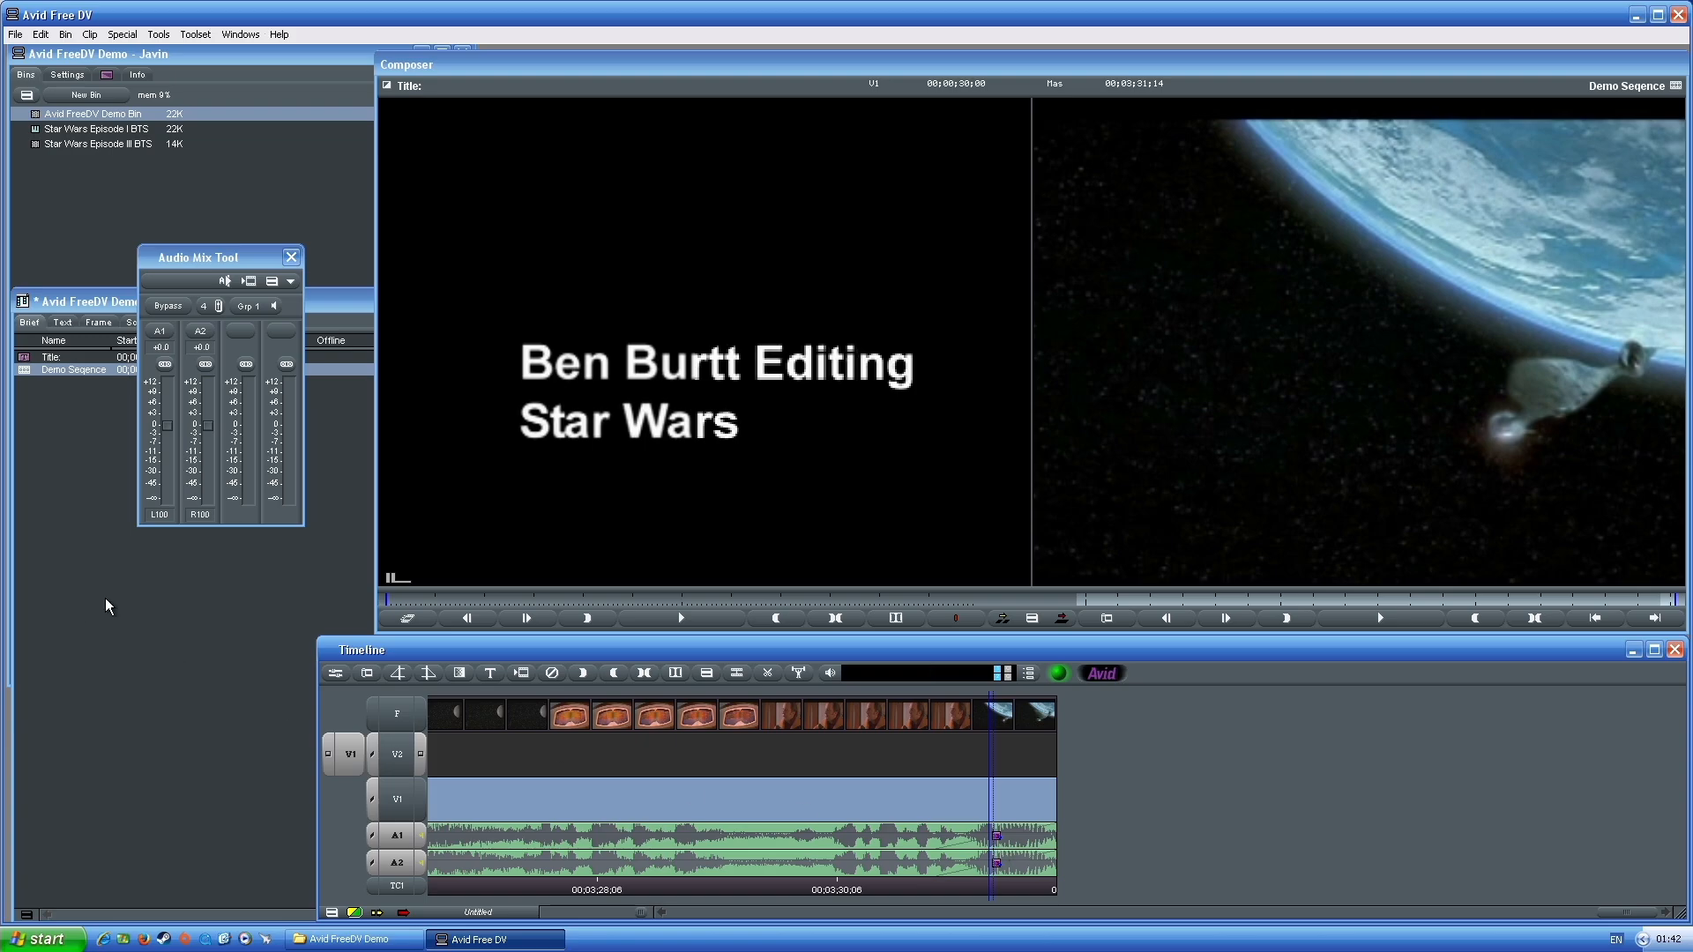
# Select the end dissolves on A1 and A2 in Effect Mode, shorten them to 18 frames, and replay the ending
pyautogui.click(998, 833)
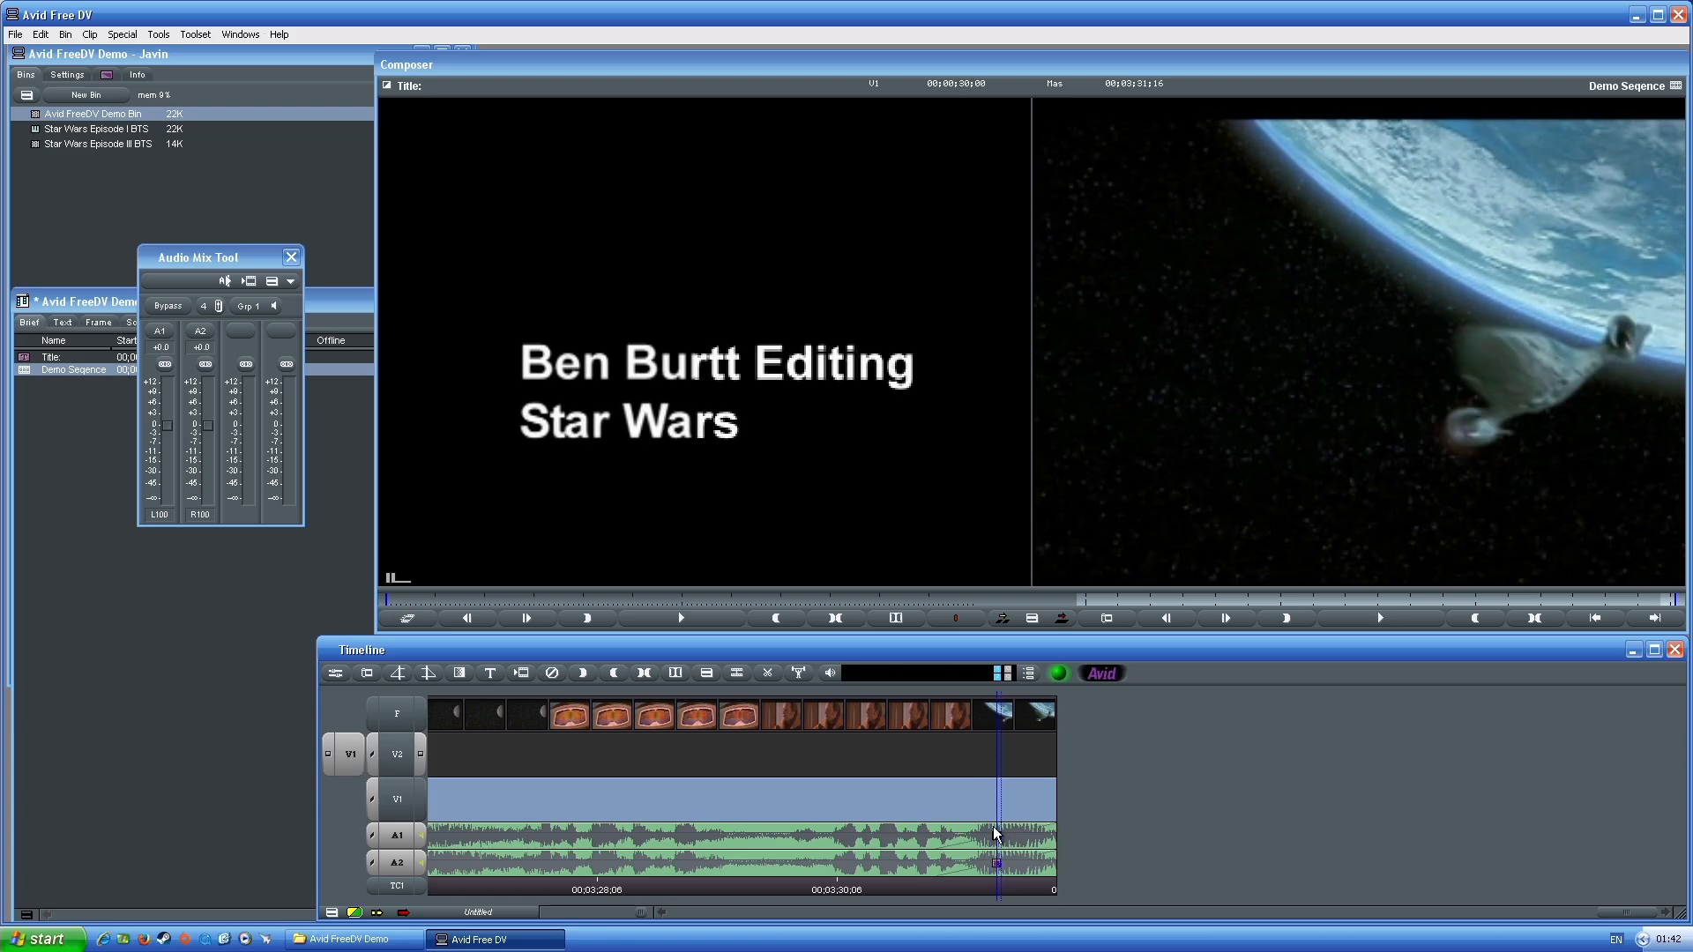
pyautogui.click(993, 835)
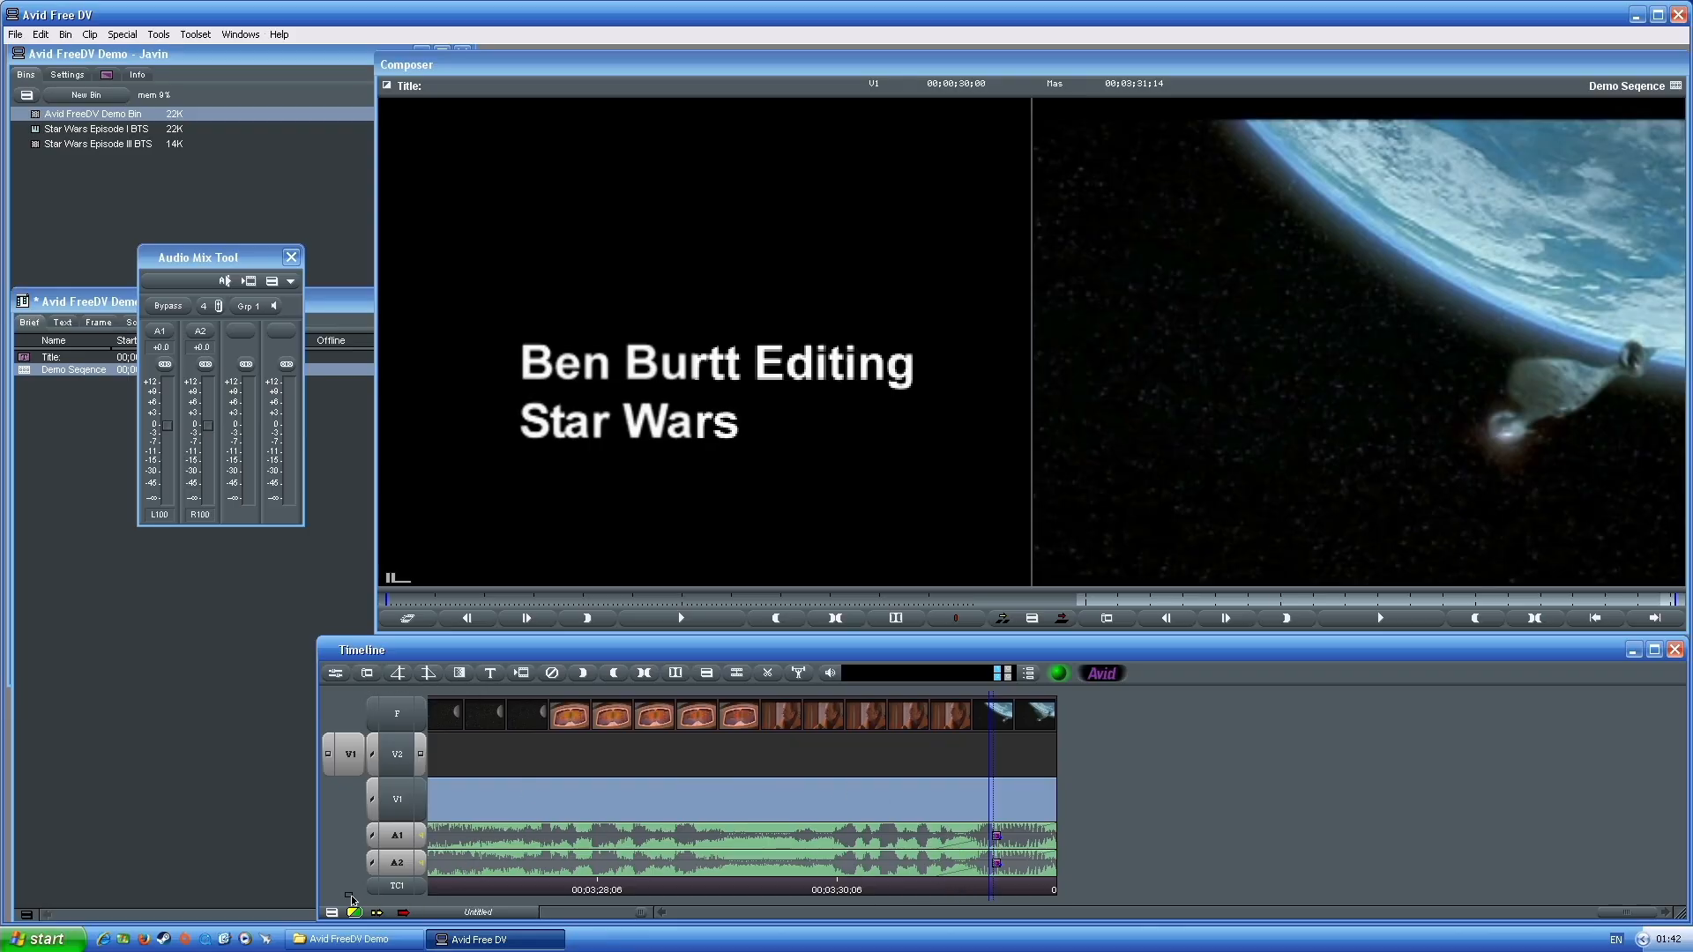
pyautogui.click(342, 679)
pyautogui.click(999, 864)
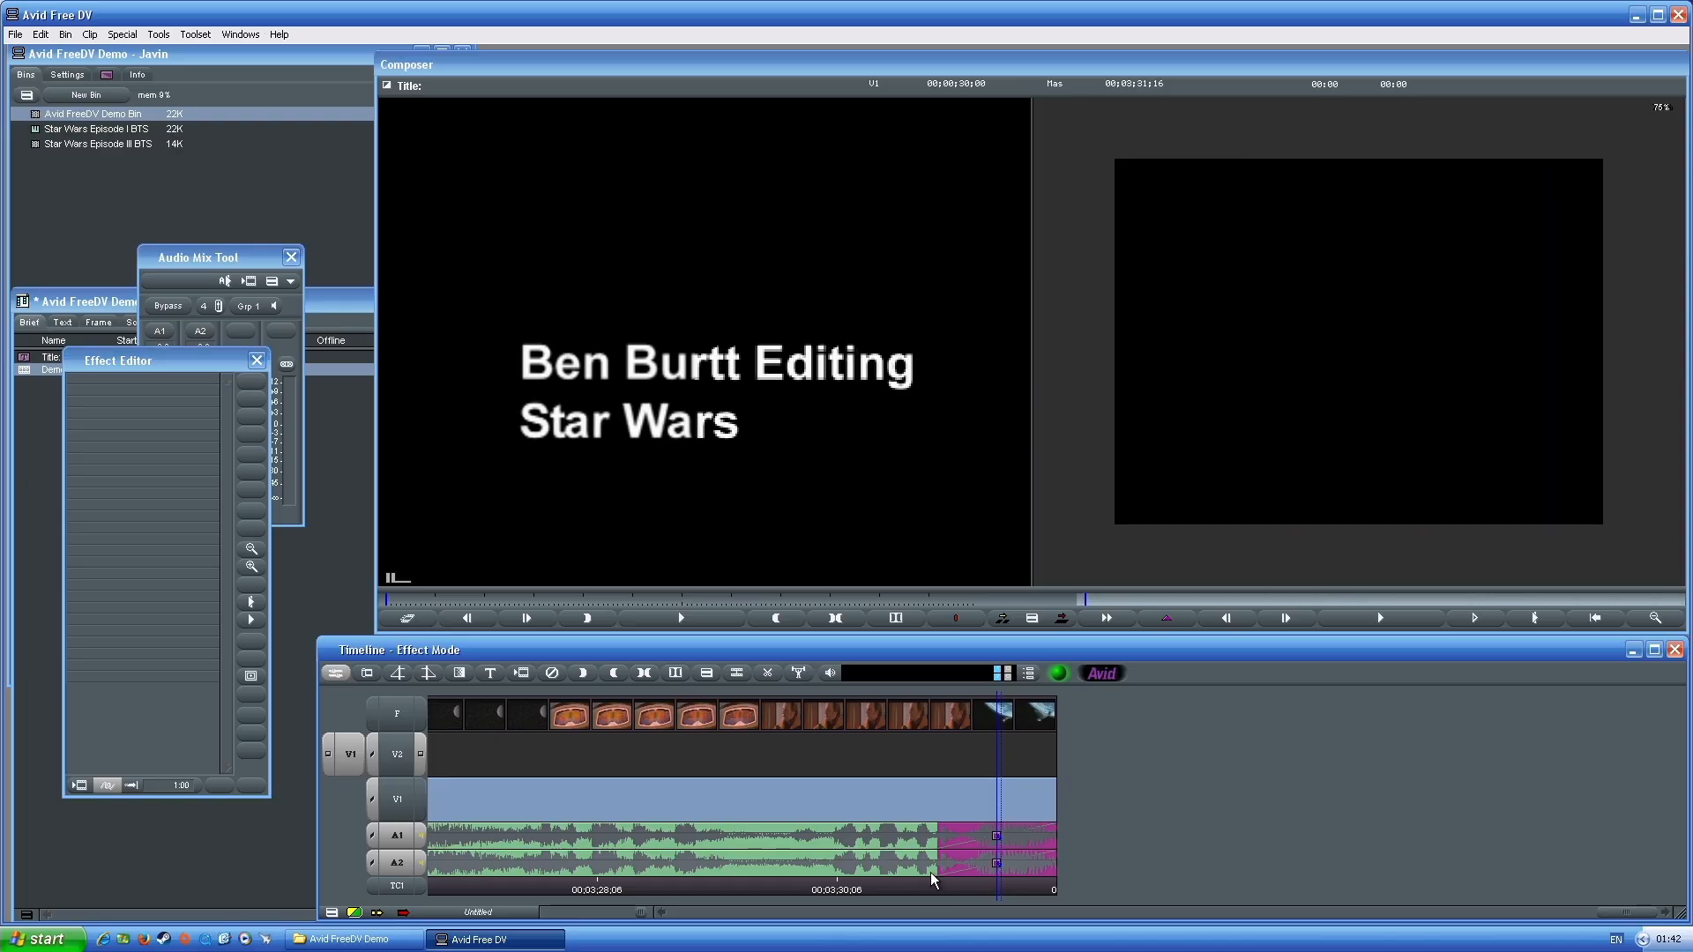
pyautogui.click(938, 874)
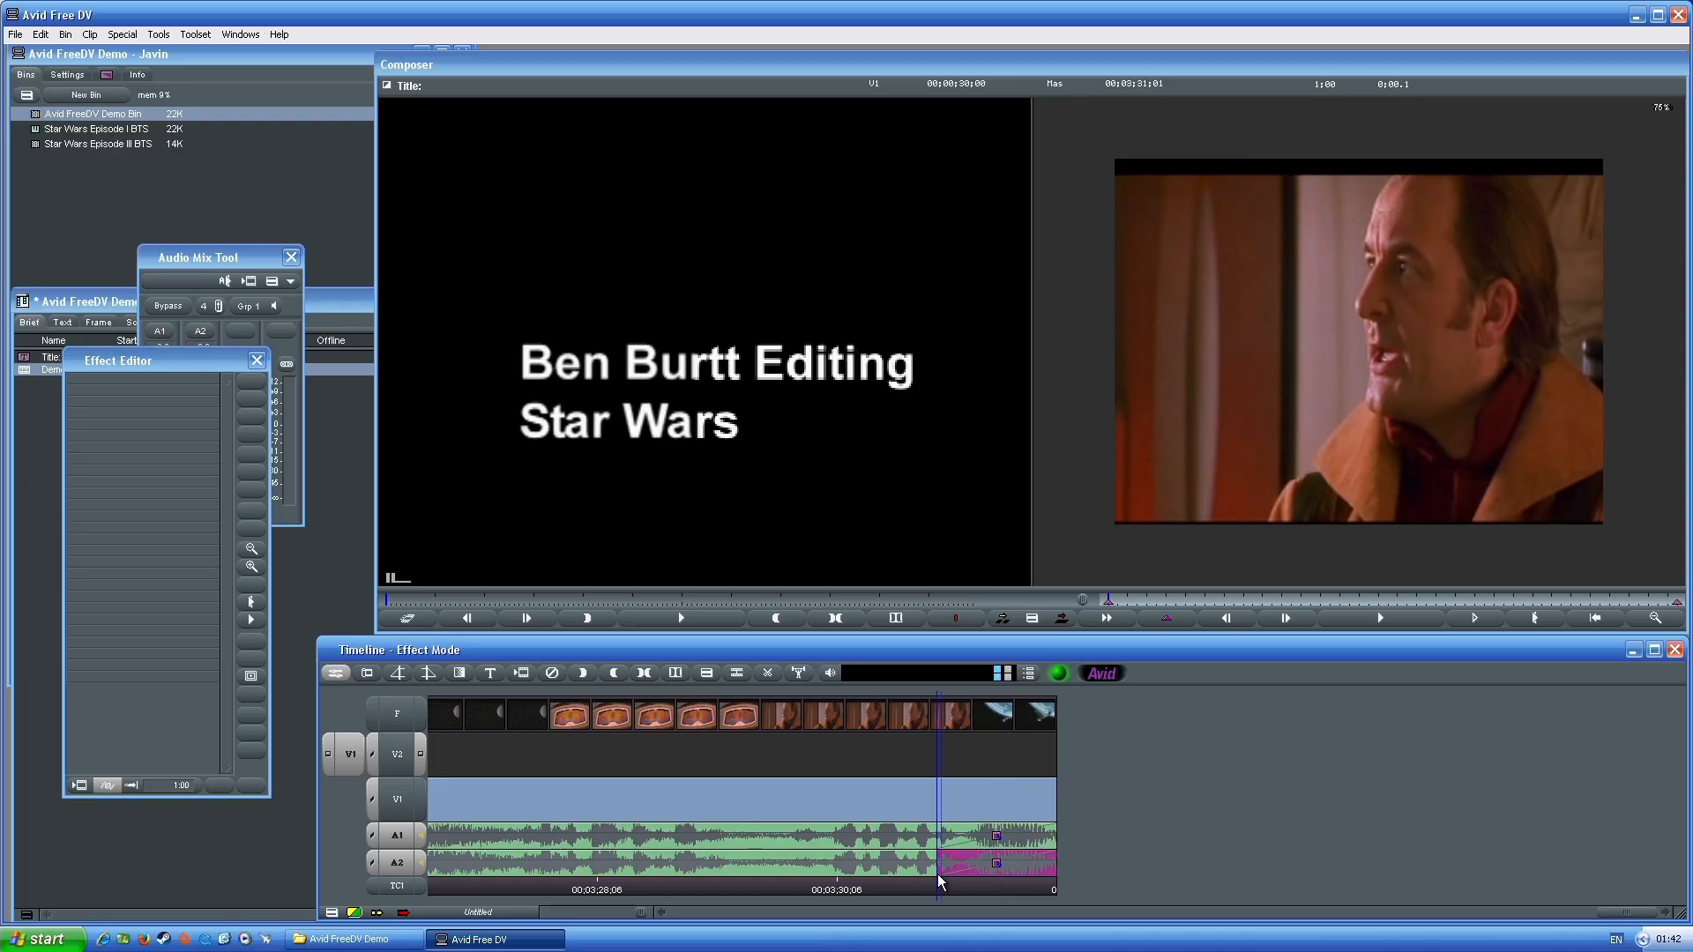
pyautogui.keyDown('shift'); pyautogui.click(998, 835); pyautogui.keyUp('shift')
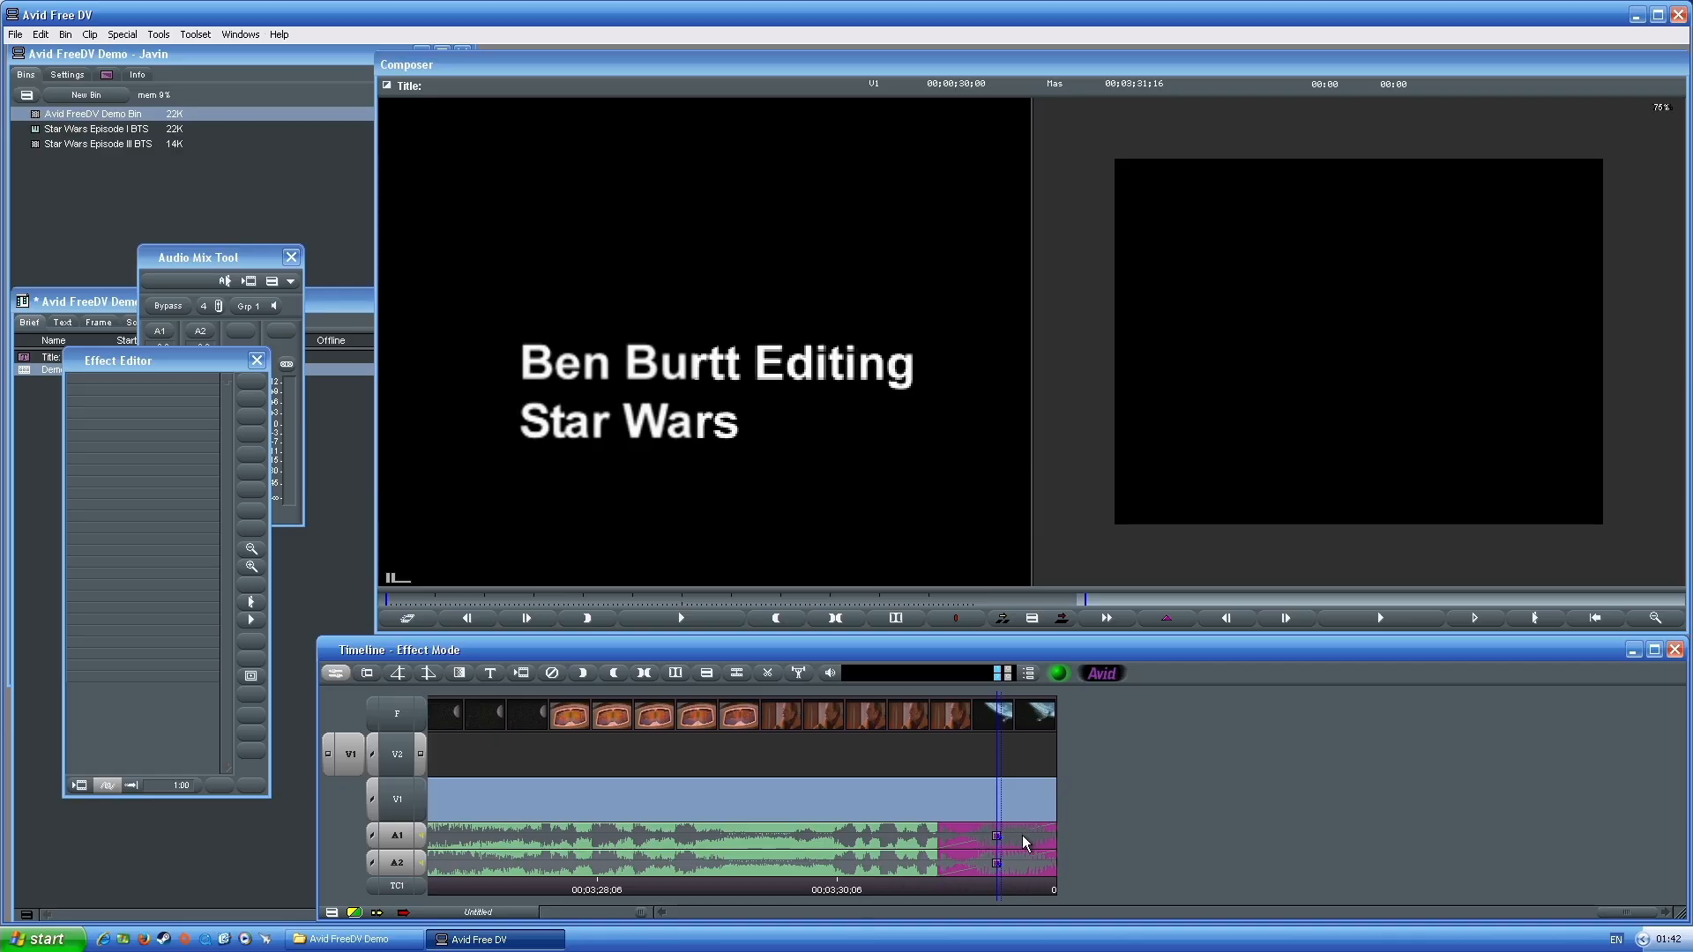
pyautogui.click(459, 674)
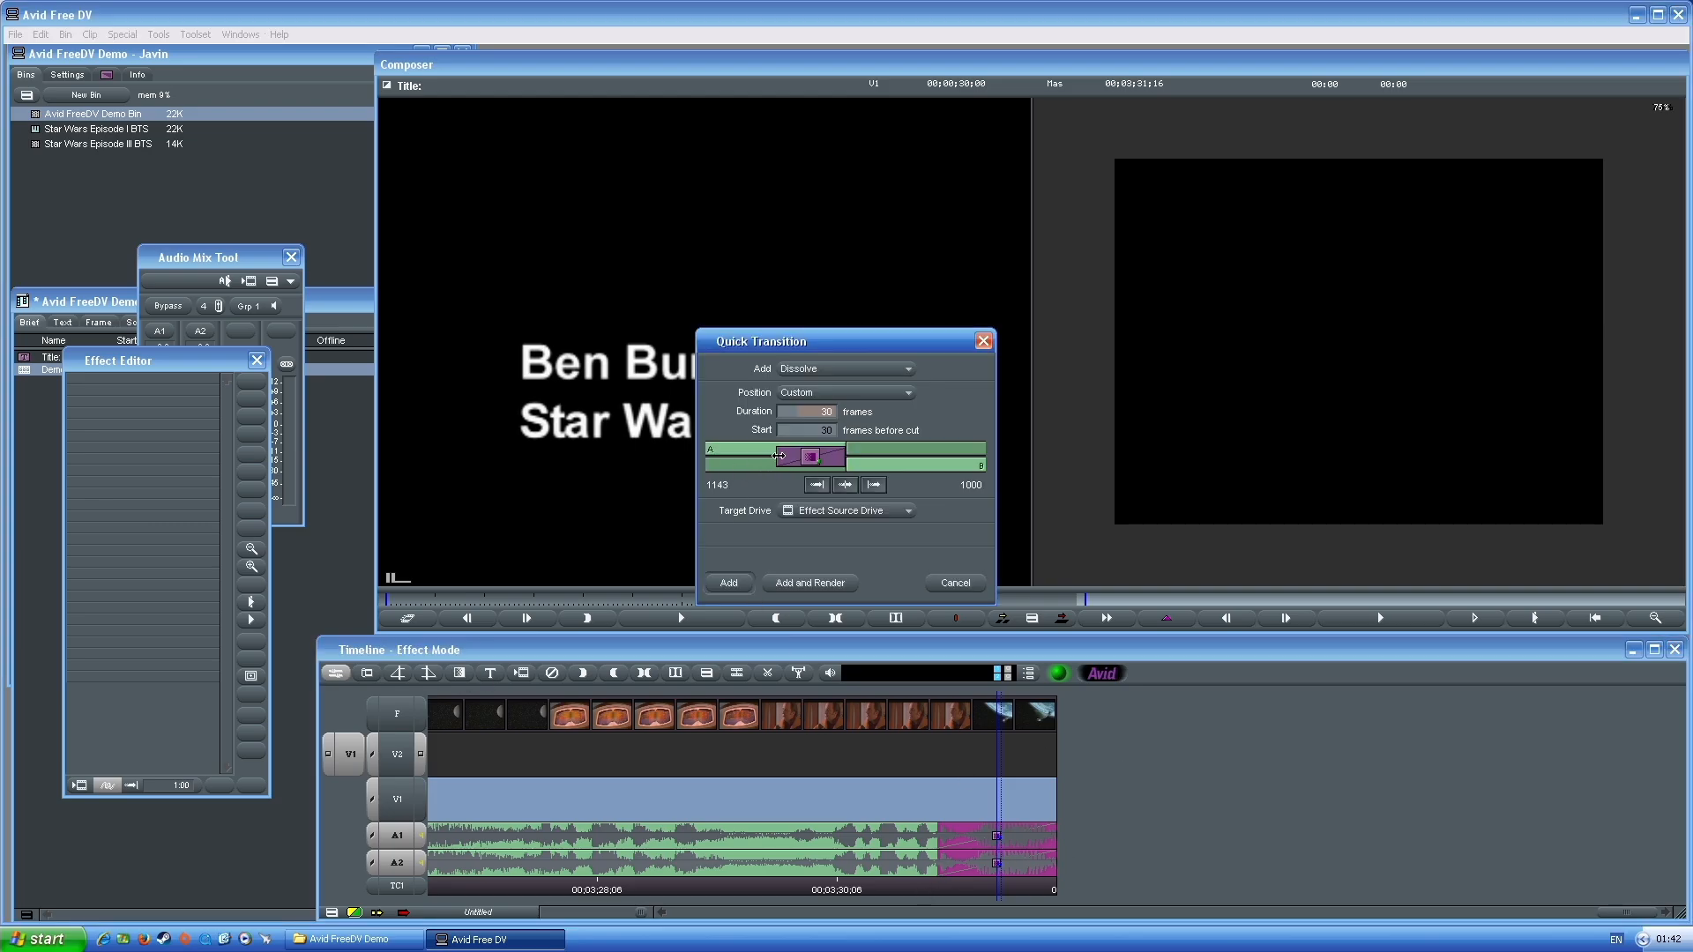
pyautogui.click(734, 587)
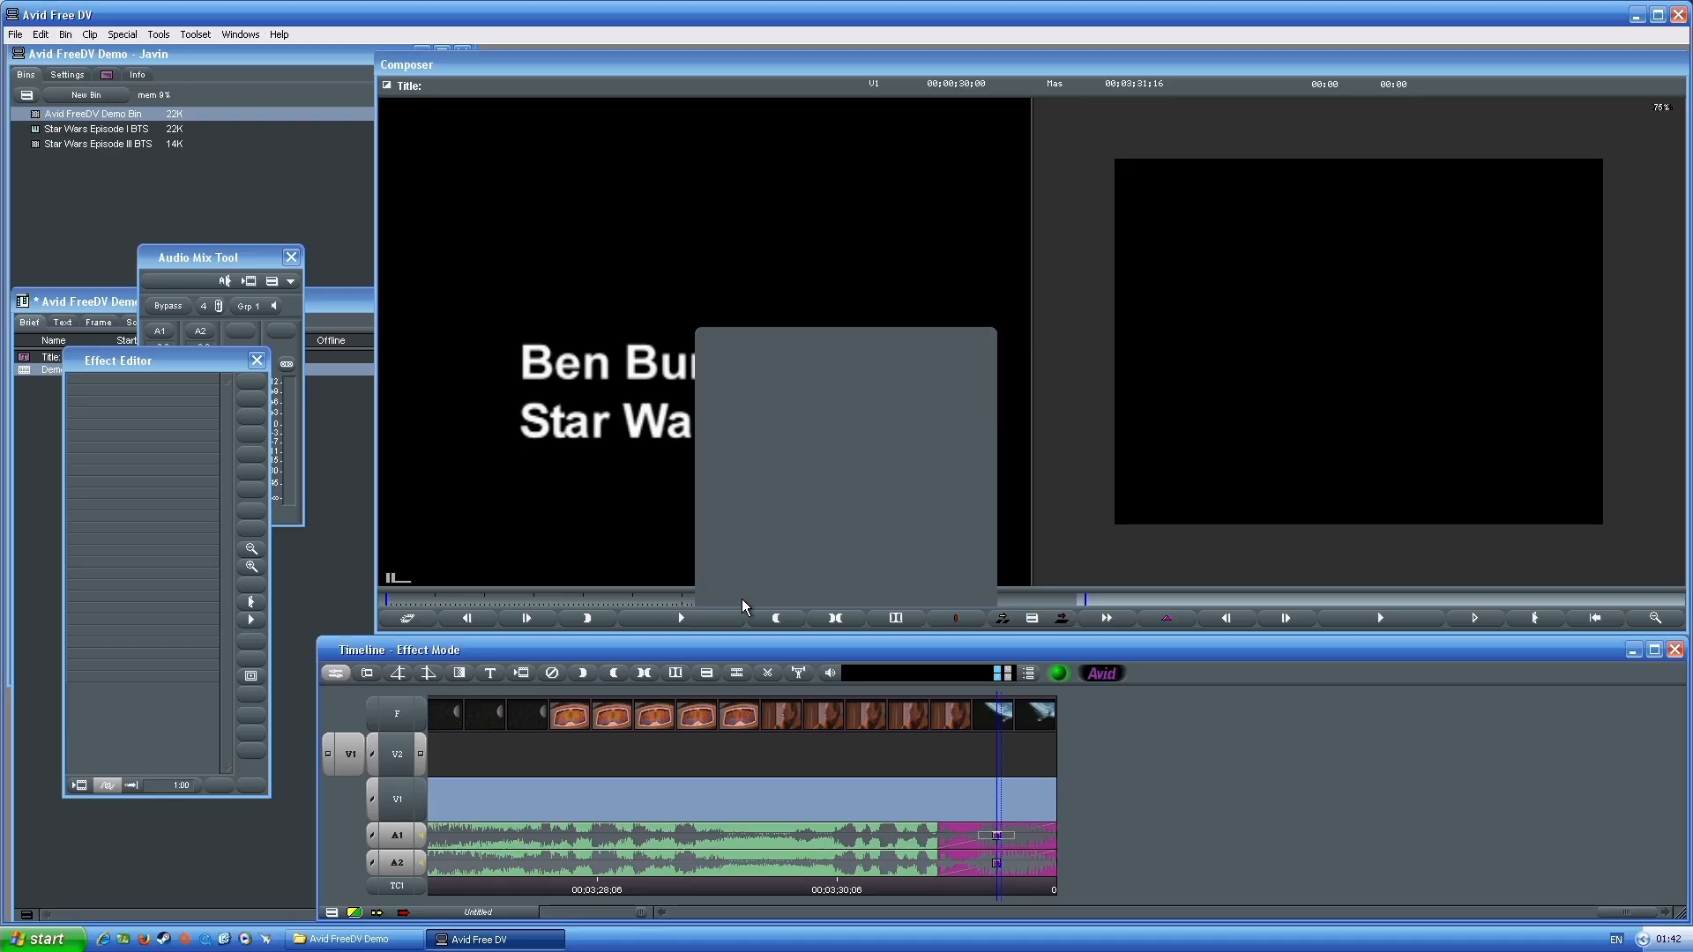
pyautogui.click(797, 889)
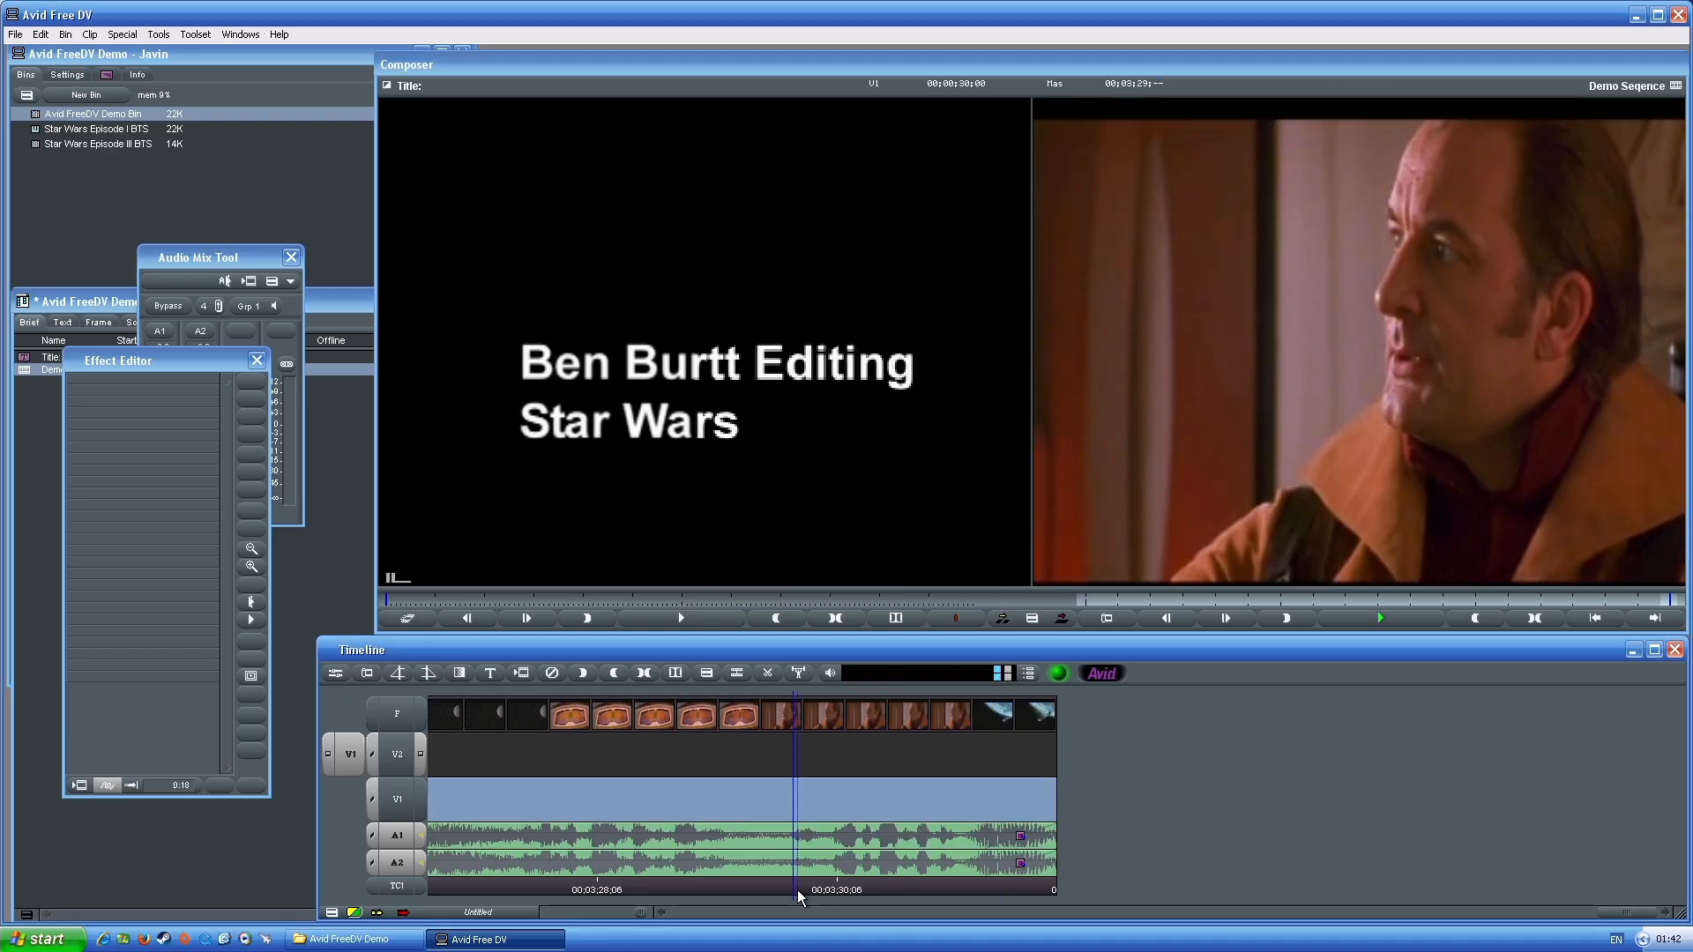
pyautogui.press('space')
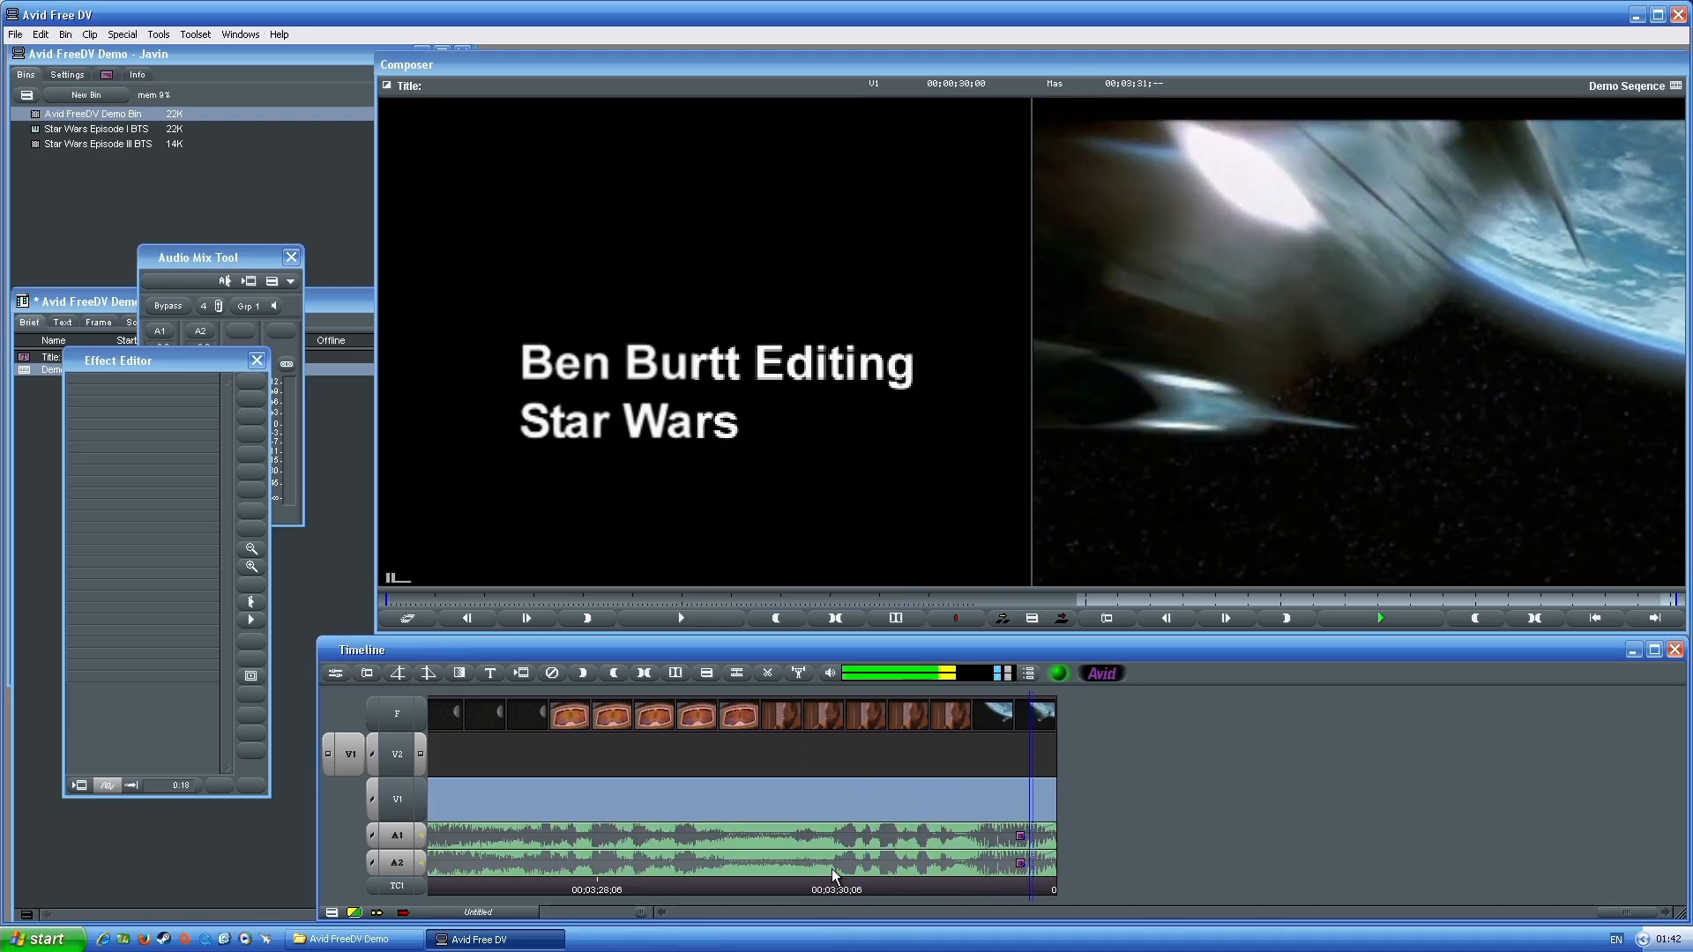
# Enable the video tracks and mark the whole sequence with In at its start and Out at its end
pyautogui.press('Up')
pyautogui.press('Up')
pyautogui.press('Up')
pyautogui.press('Up')
pyautogui.press('Up')
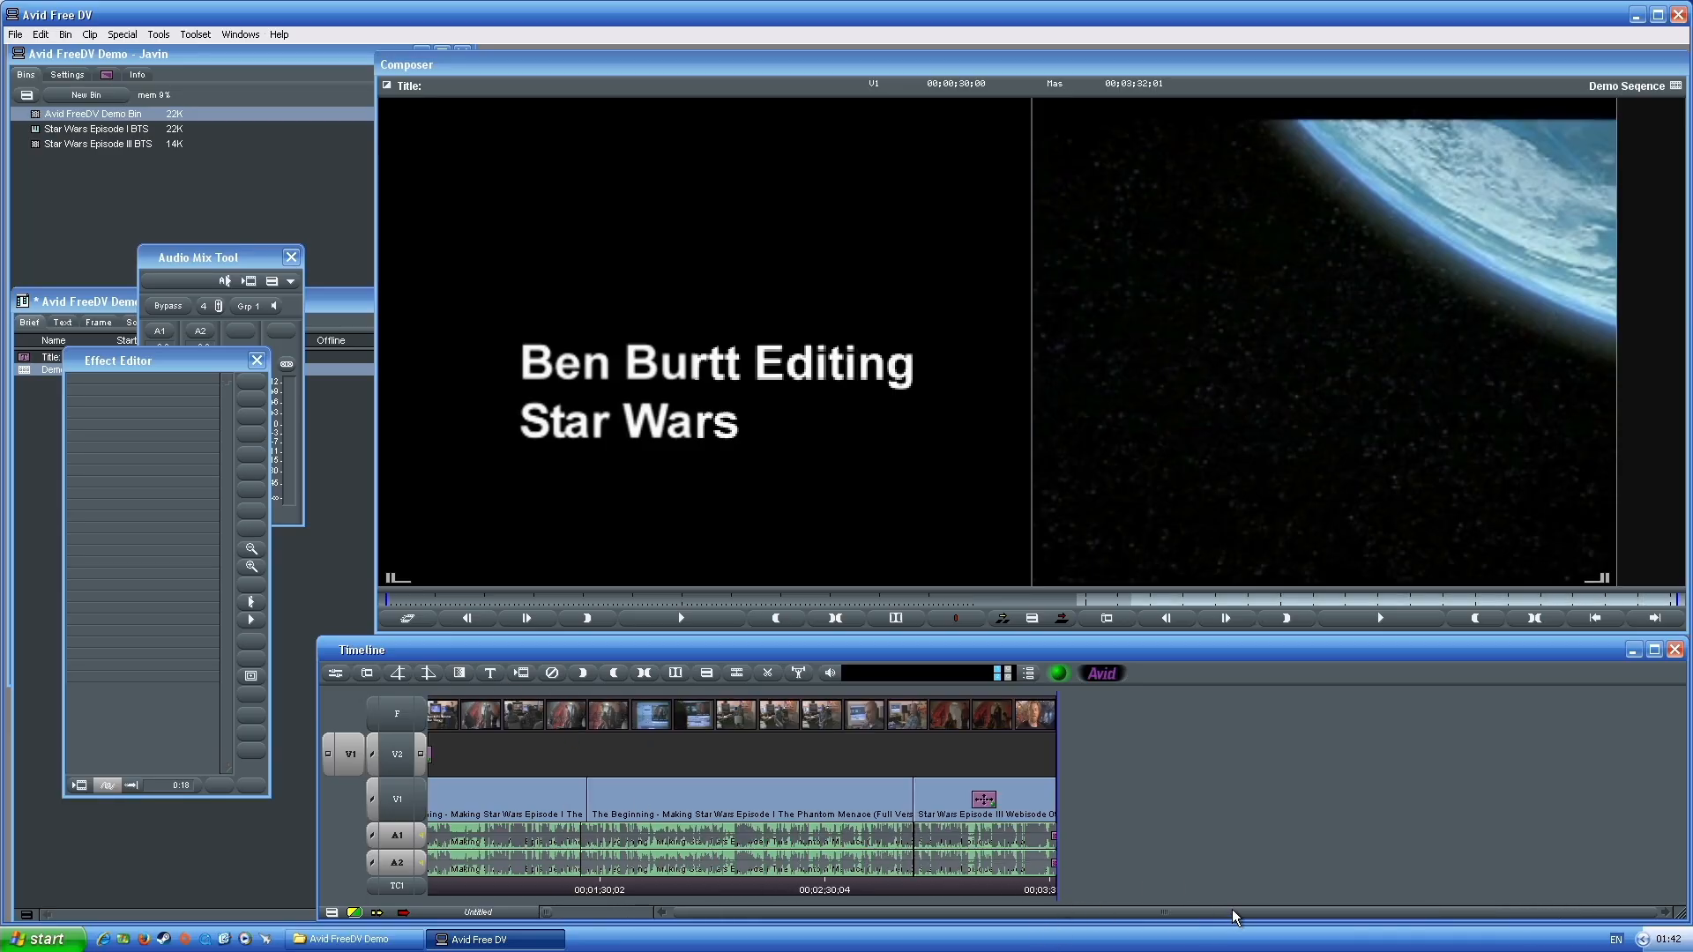
pyautogui.moveTo(1231, 910); pyautogui.dragTo(1027, 910)
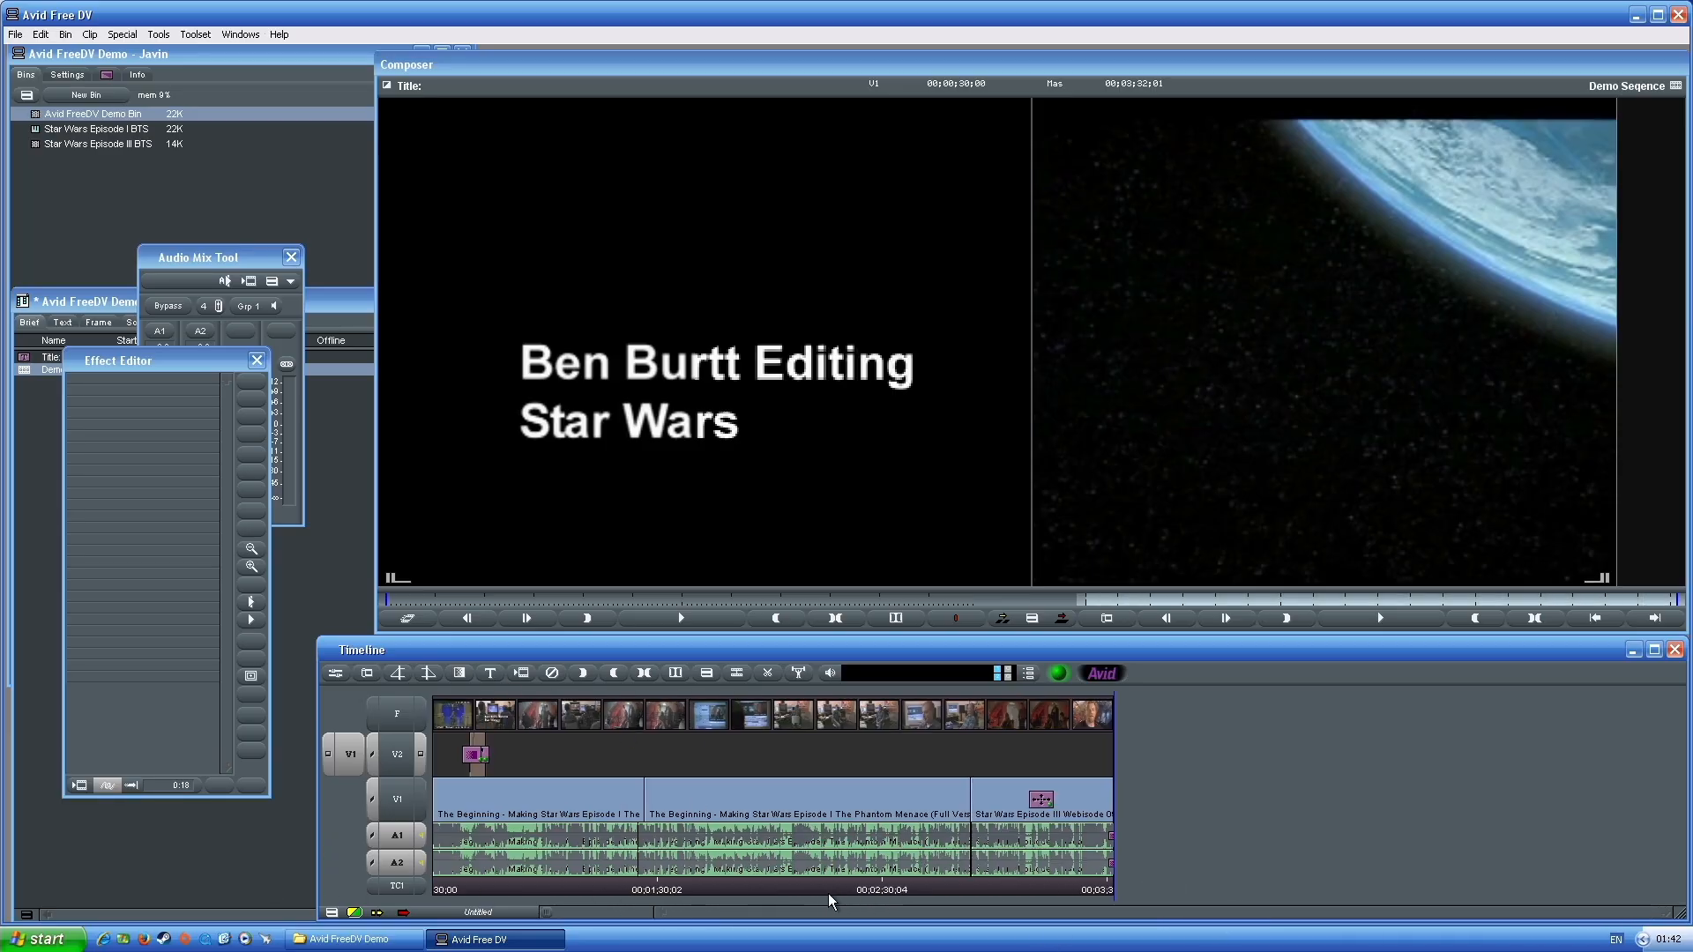
pyautogui.press('Home')
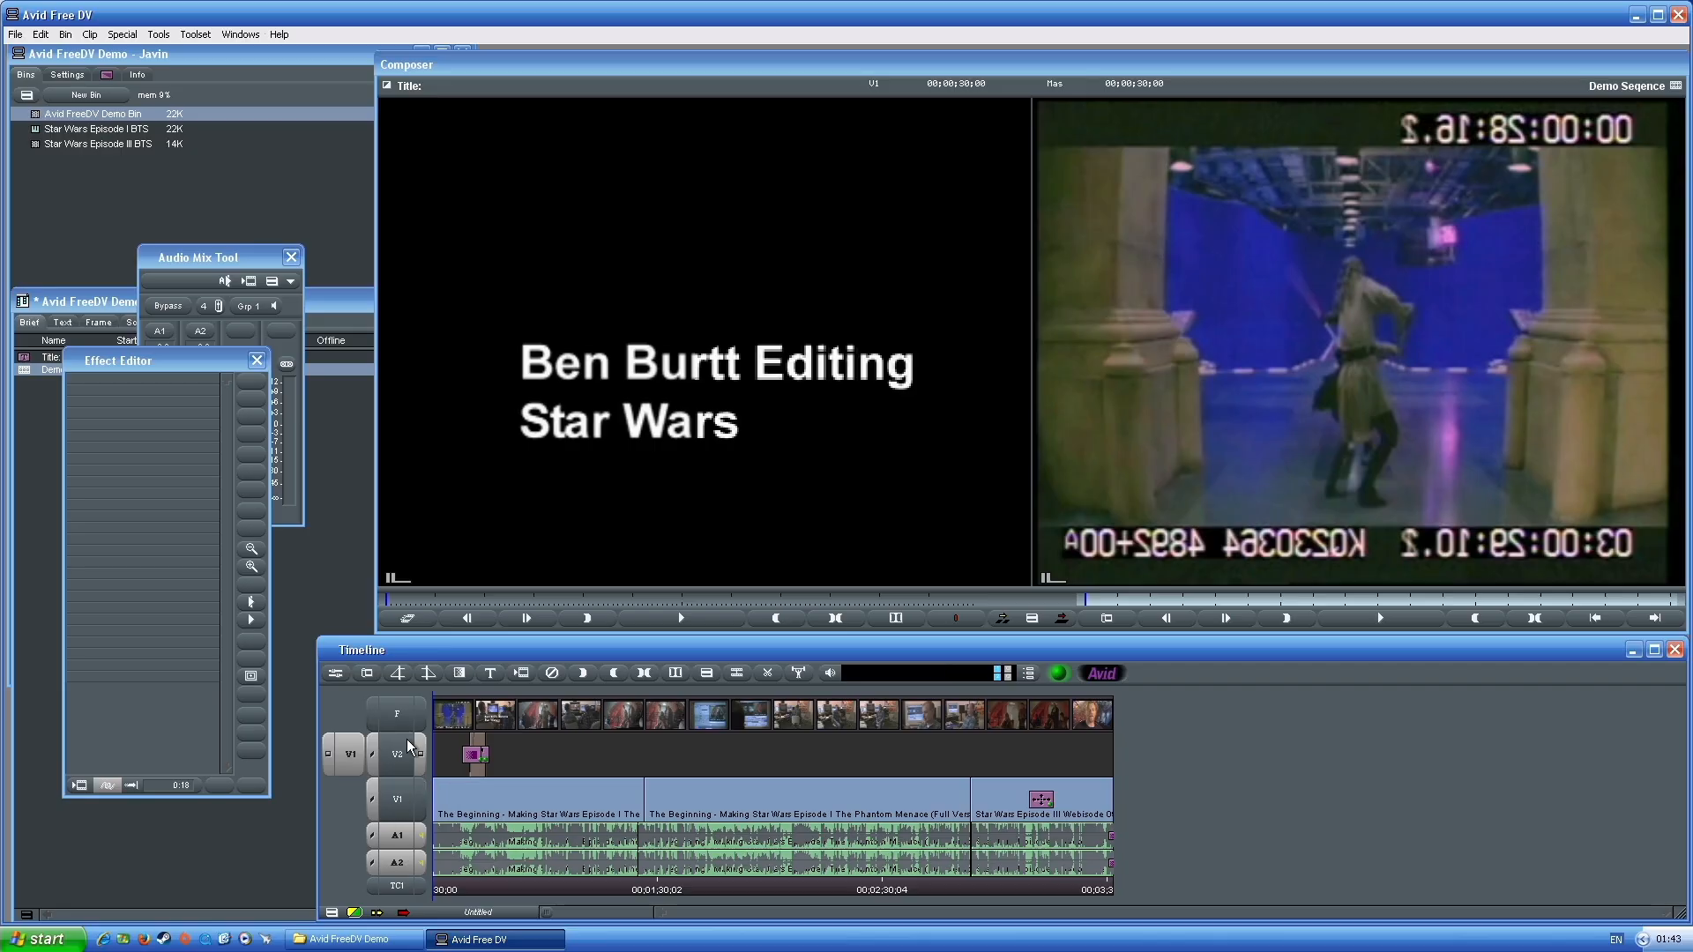
pyautogui.click(395, 811)
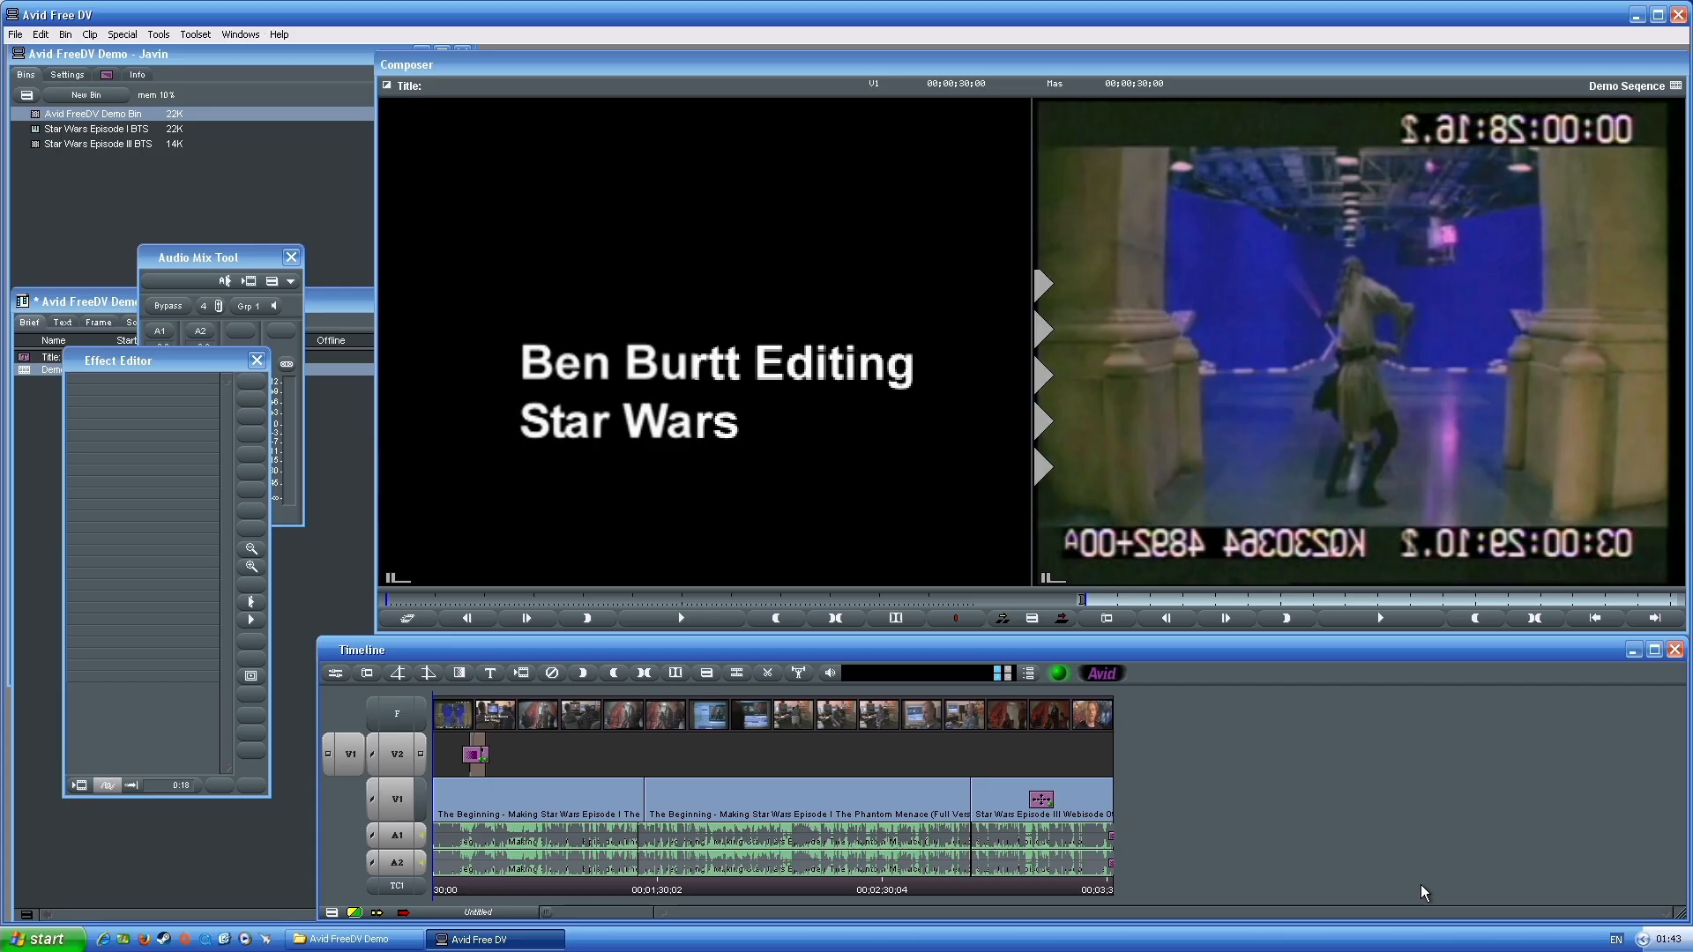
pyautogui.press('End')
pyautogui.press('o')
pyautogui.click(521, 890)
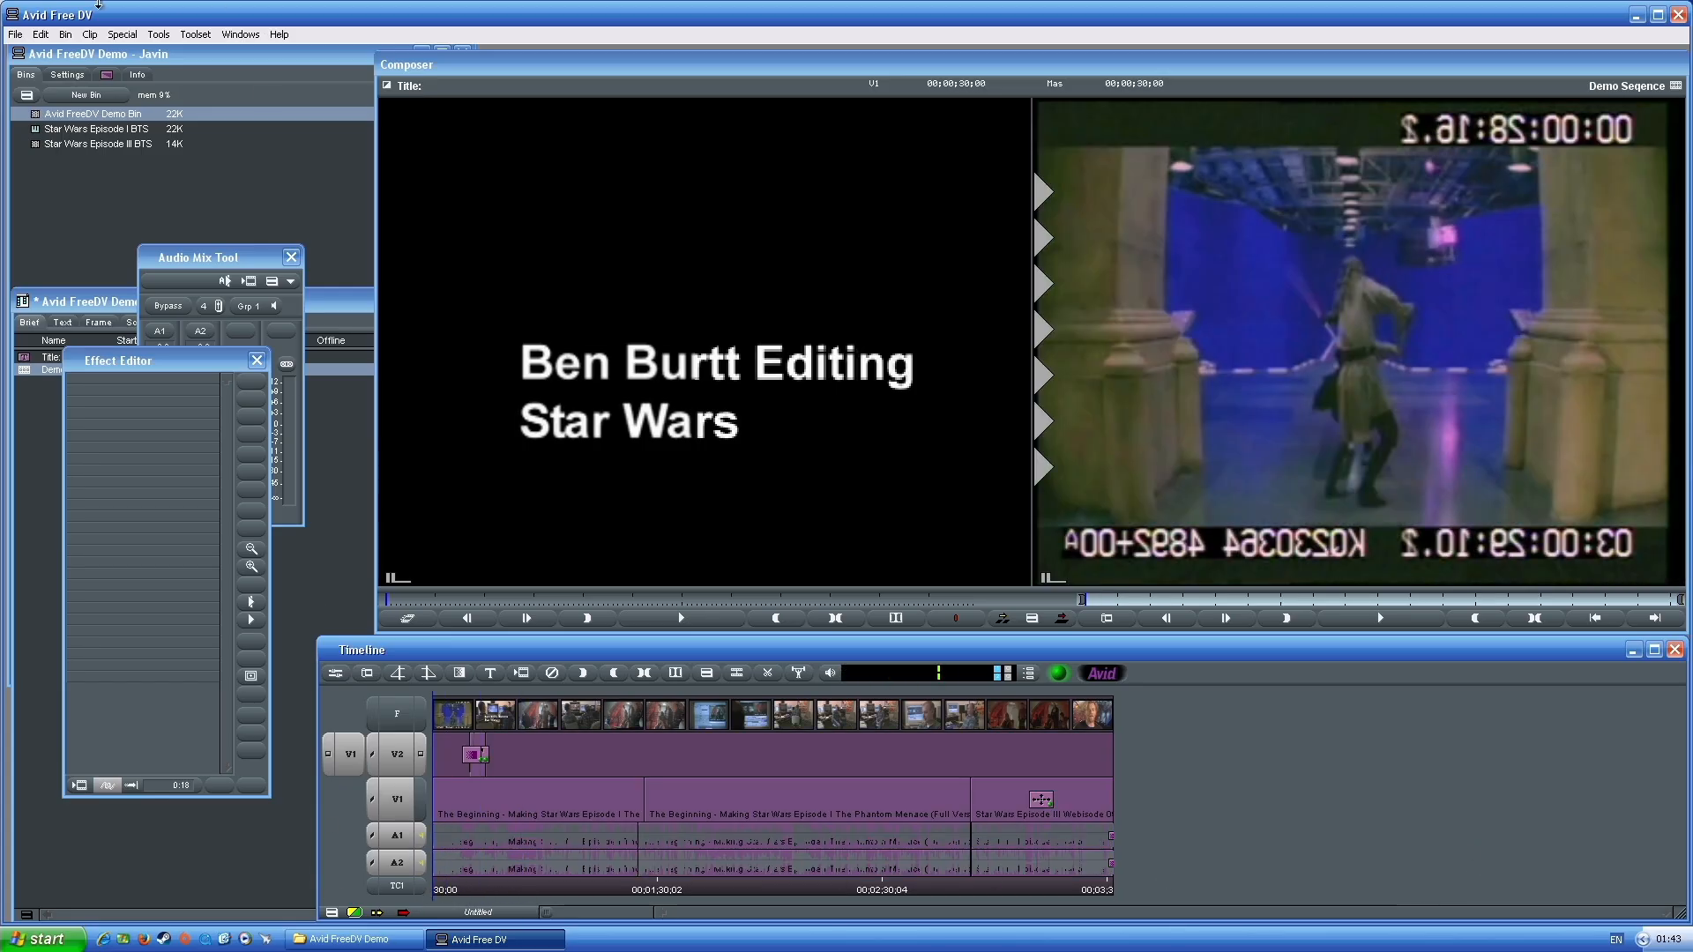
# Start exporting the sequence as Demo Seqence.mov and open the options of the Untitled export setting
pyautogui.click(15, 34)
pyautogui.click(69, 222)
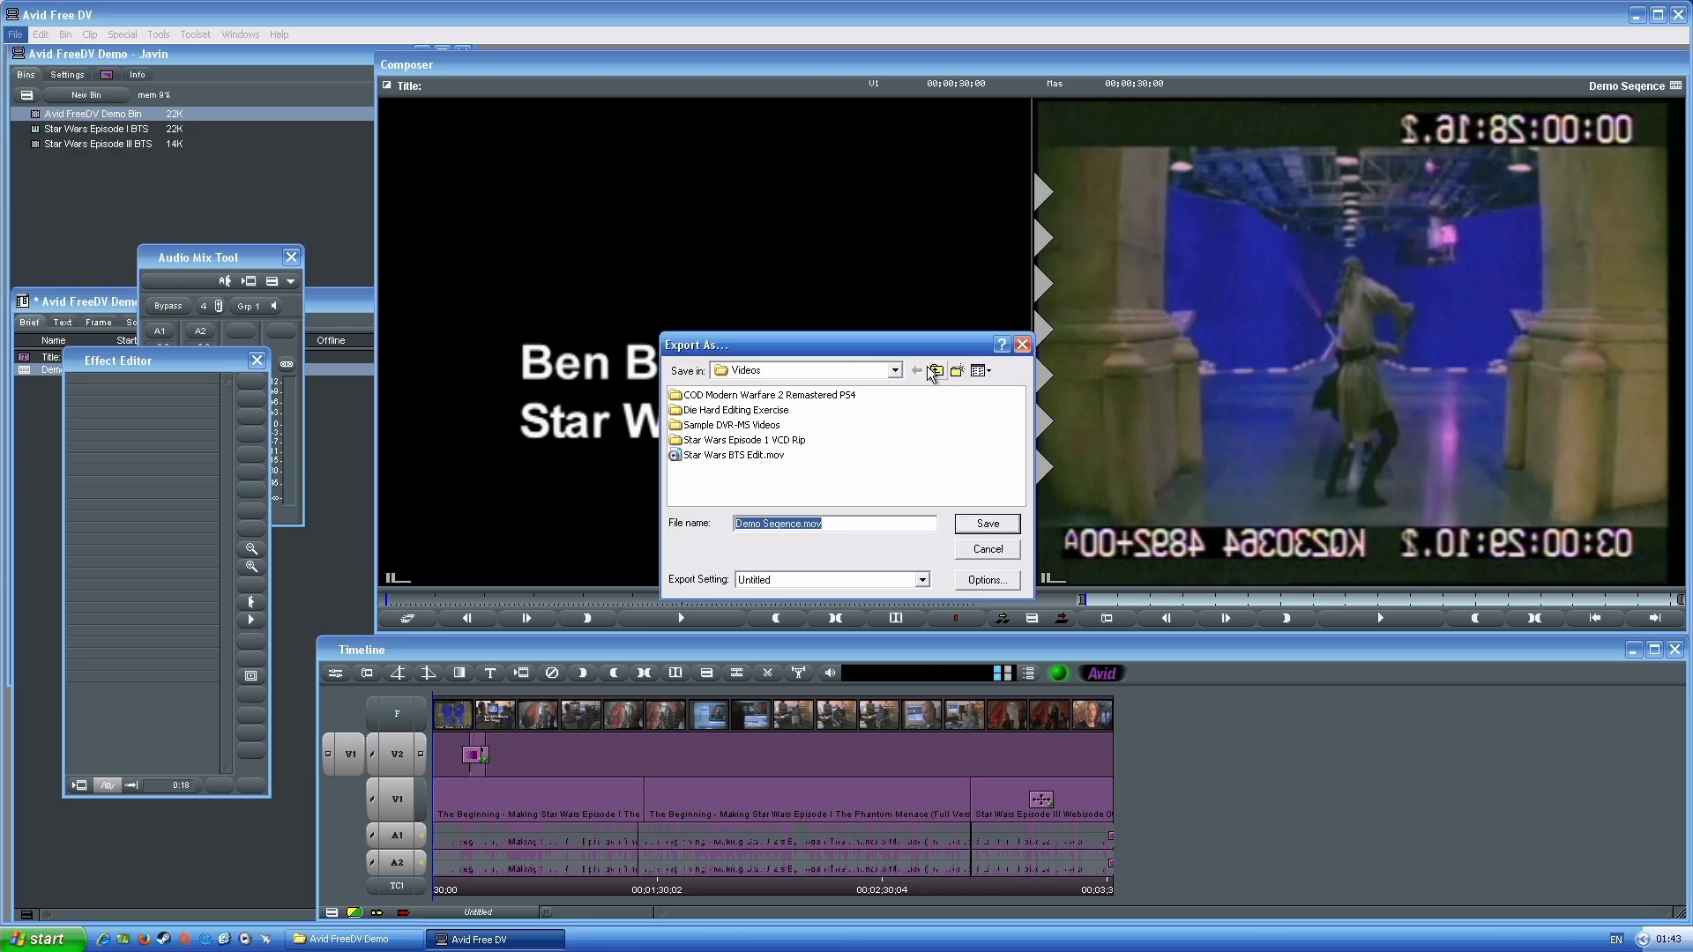
pyautogui.click(923, 580)
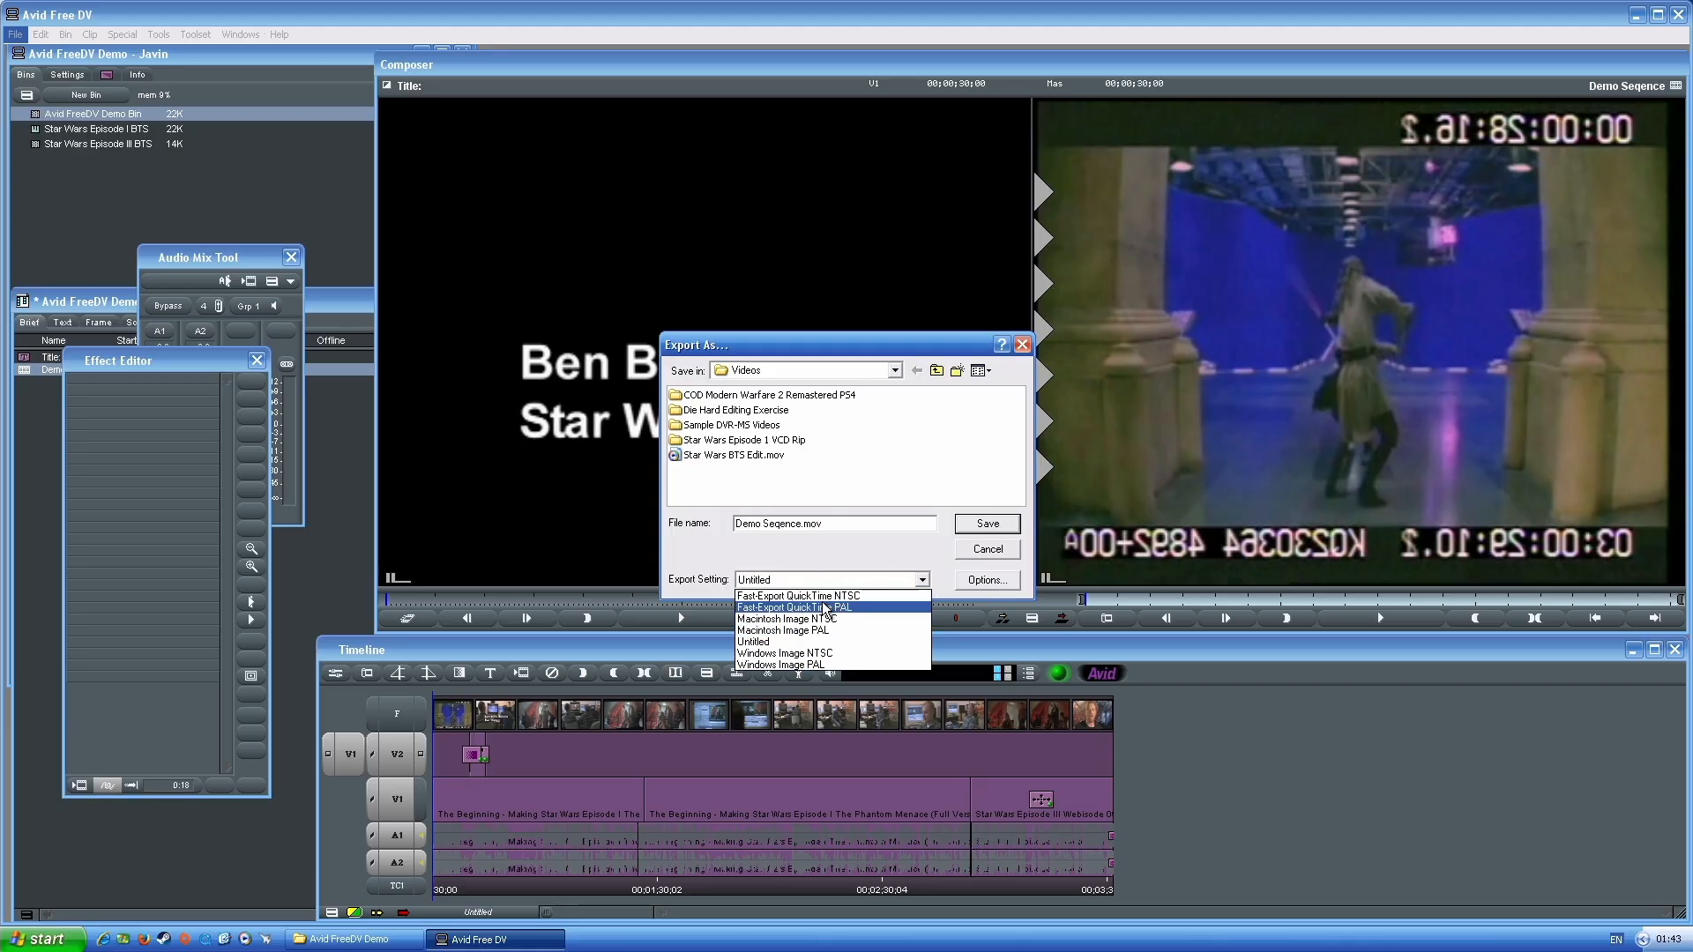
pyautogui.click(870, 548)
pyautogui.click(980, 579)
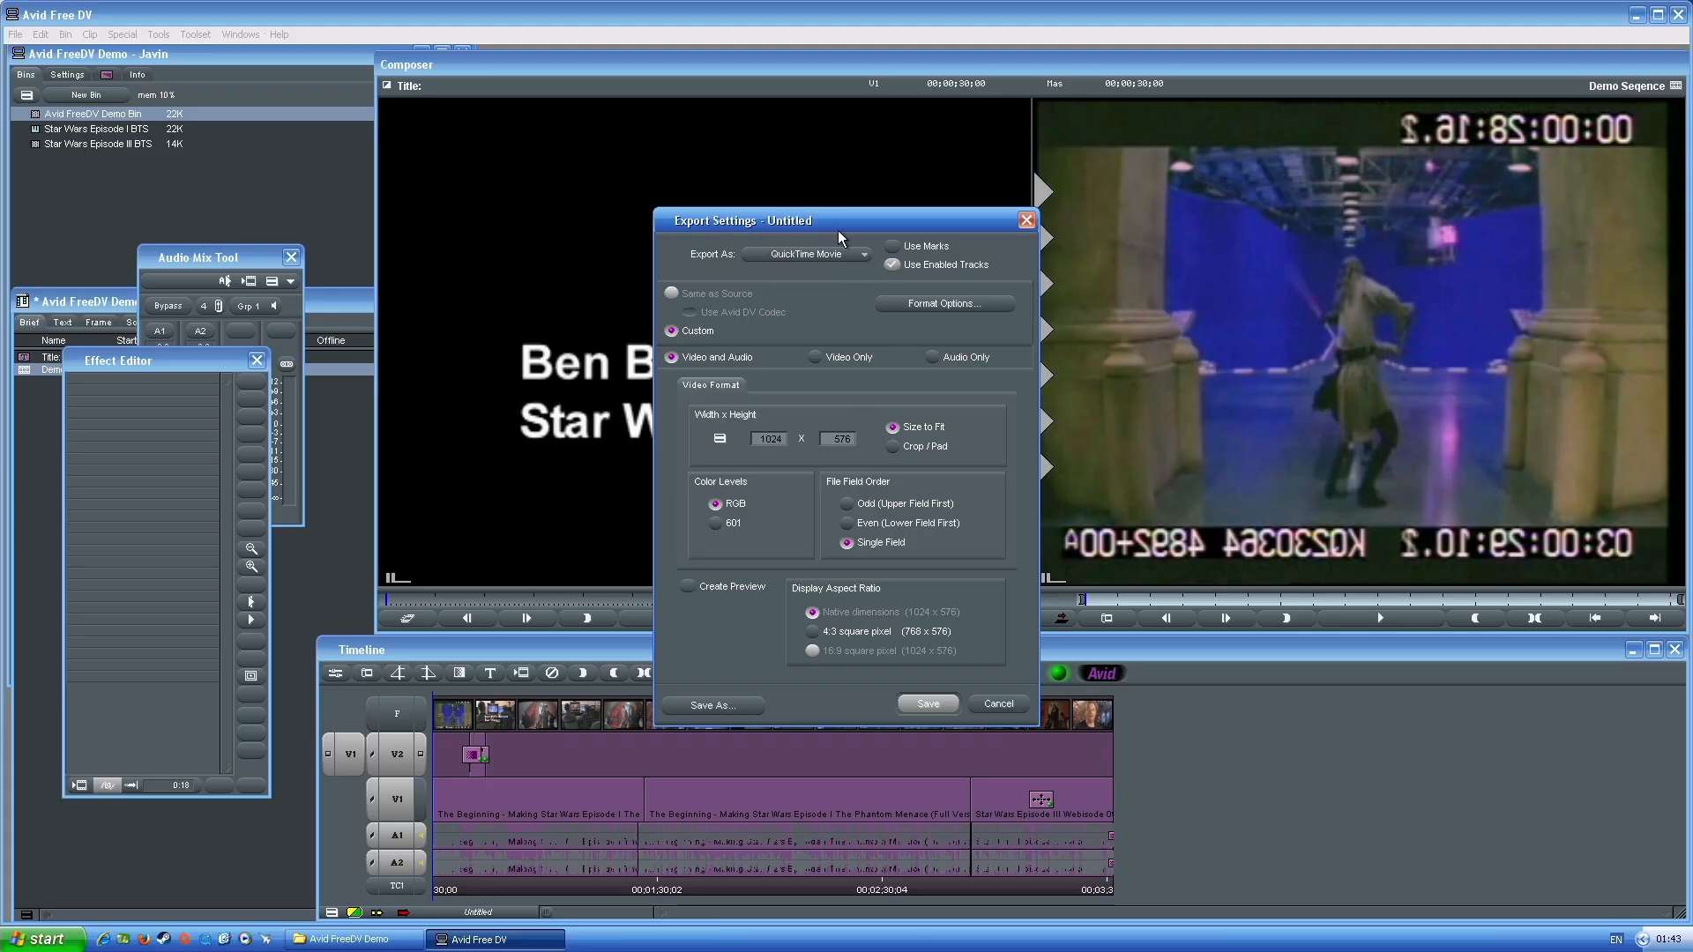
# Review the QuickTime movie format options and the H.264 video compression settings without changing them
pyautogui.click(956, 305)
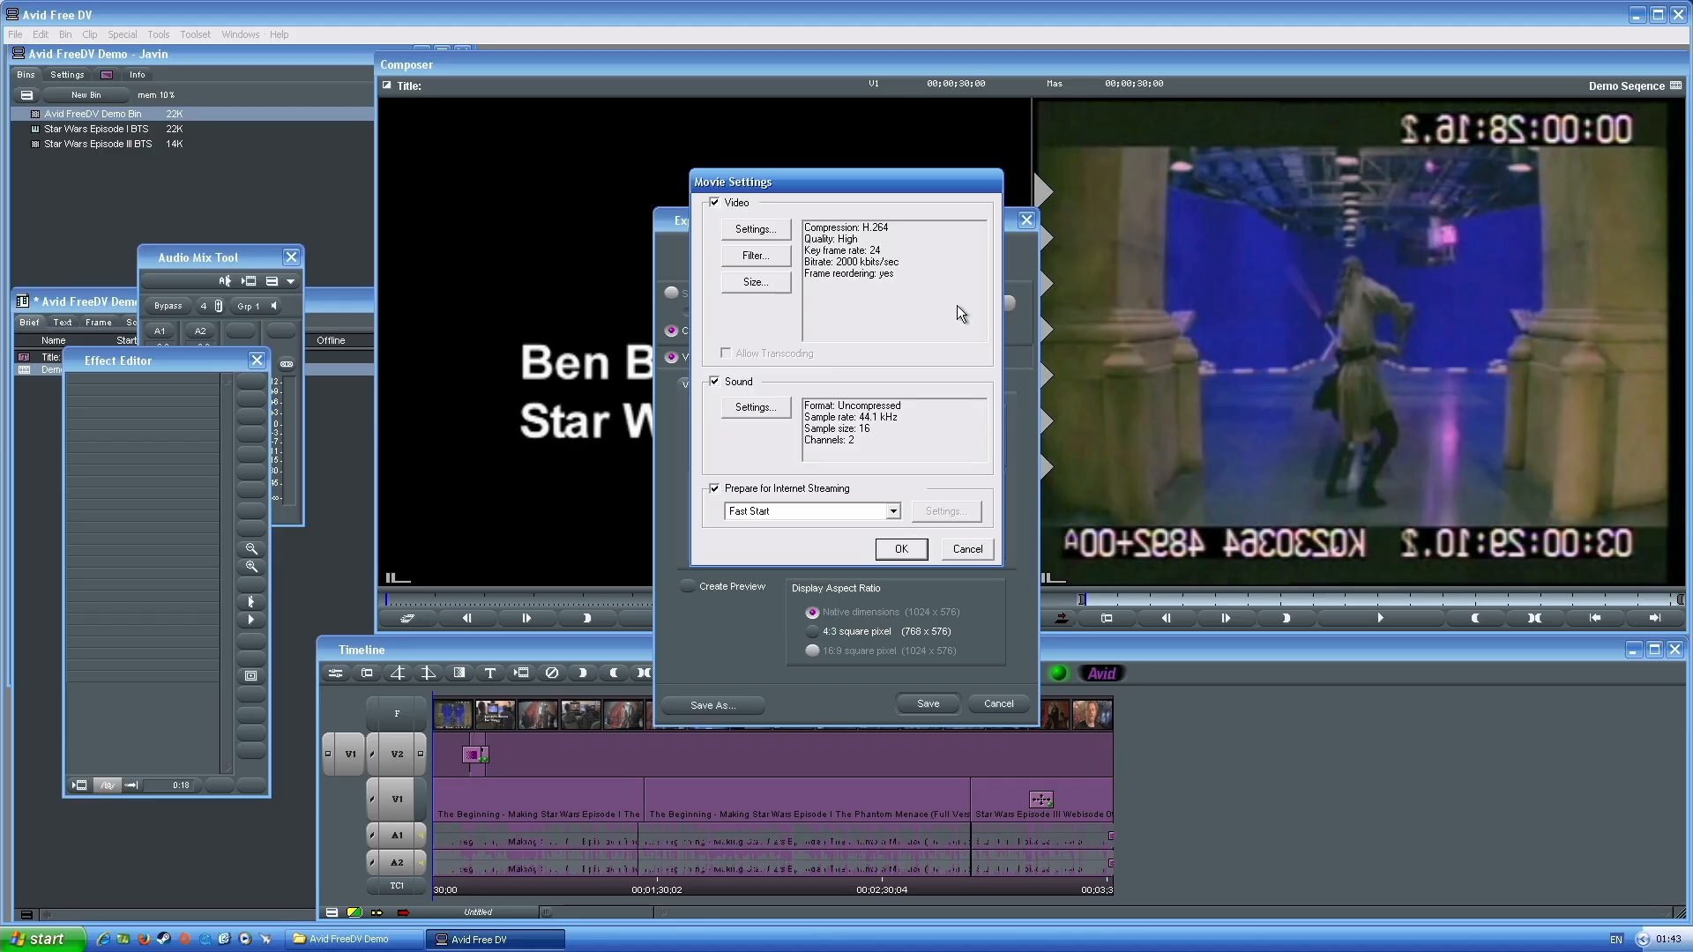
pyautogui.click(760, 227)
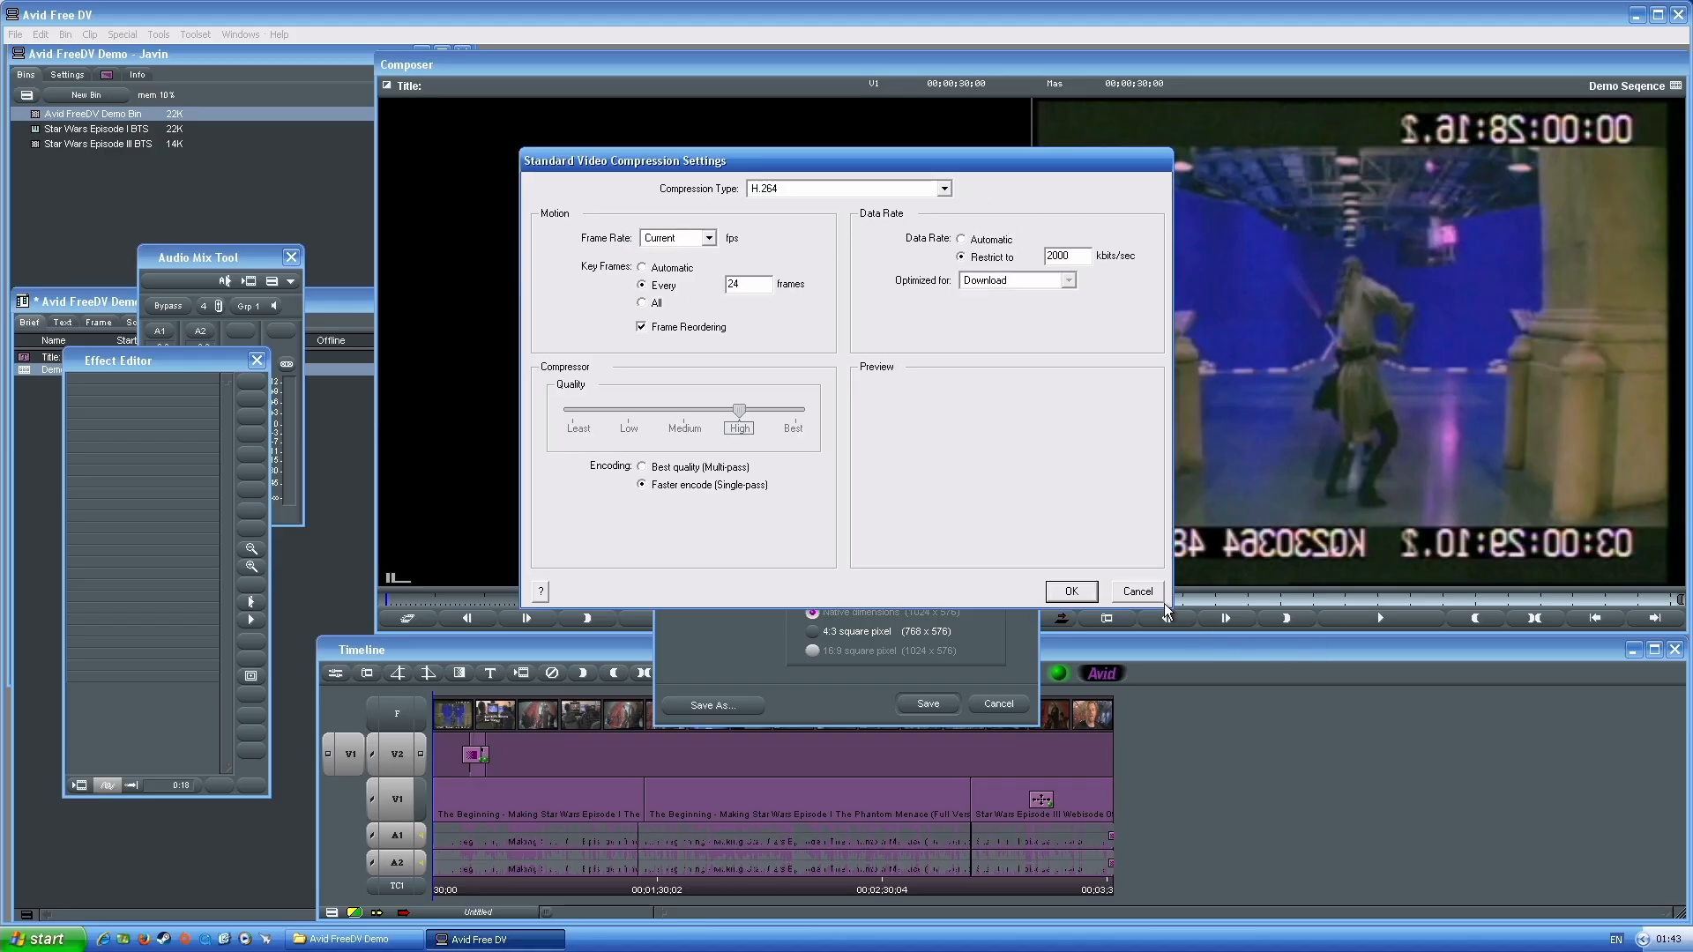
pyautogui.click(1072, 591)
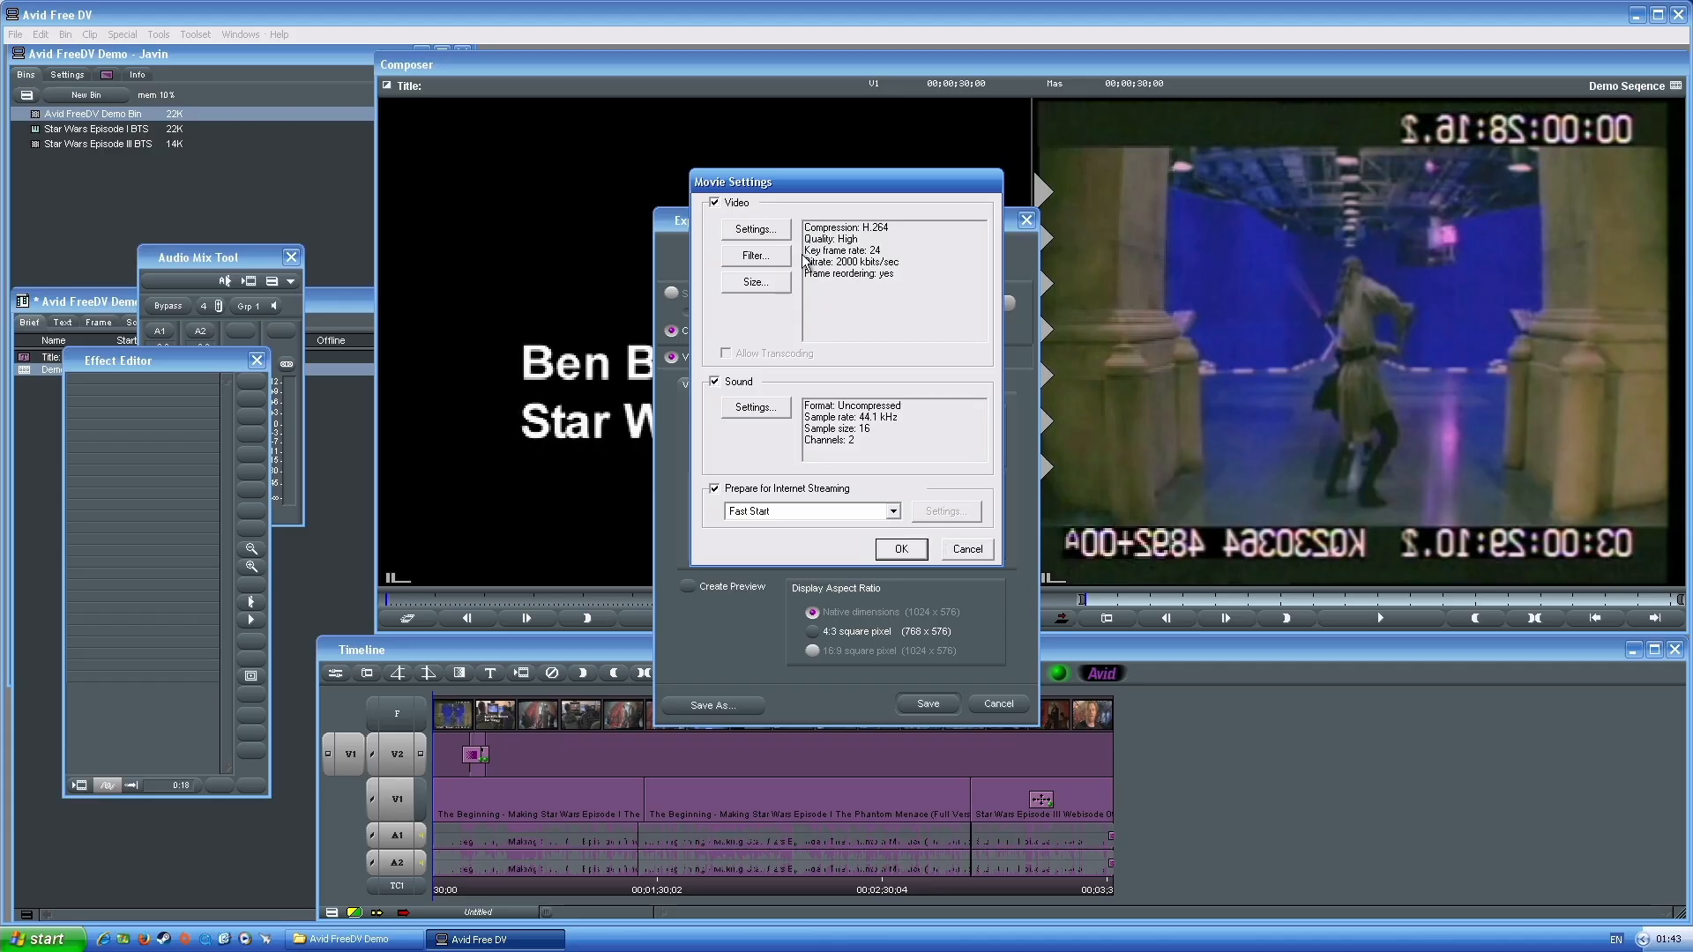
pyautogui.click(755, 229)
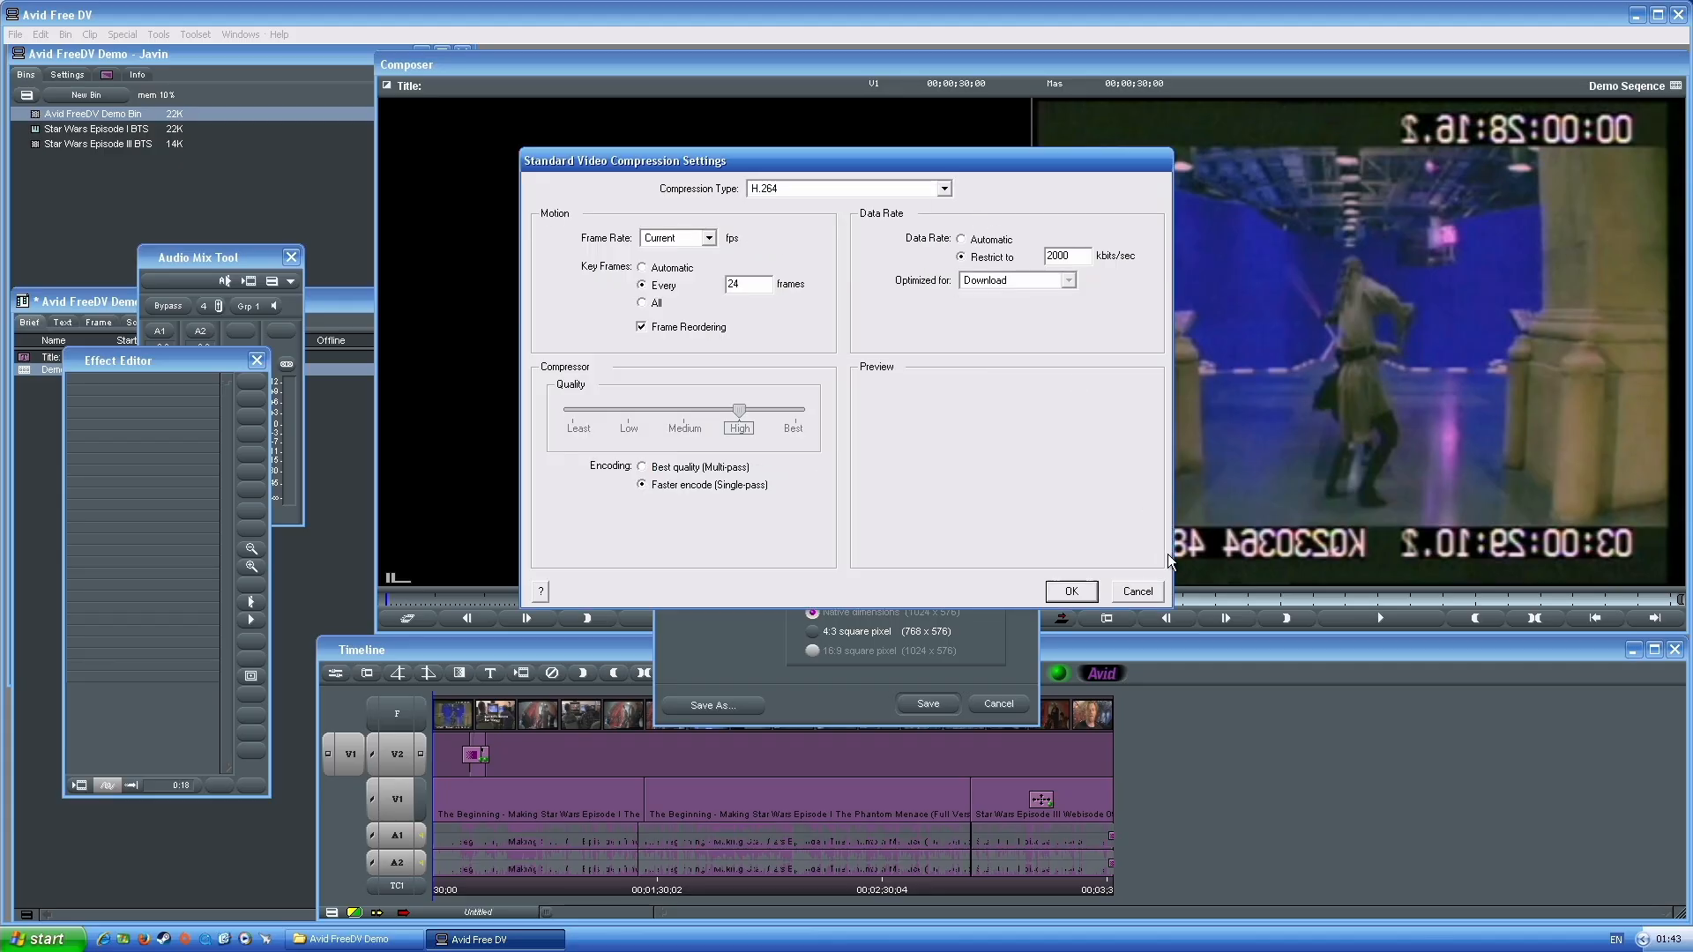
pyautogui.click(1136, 591)
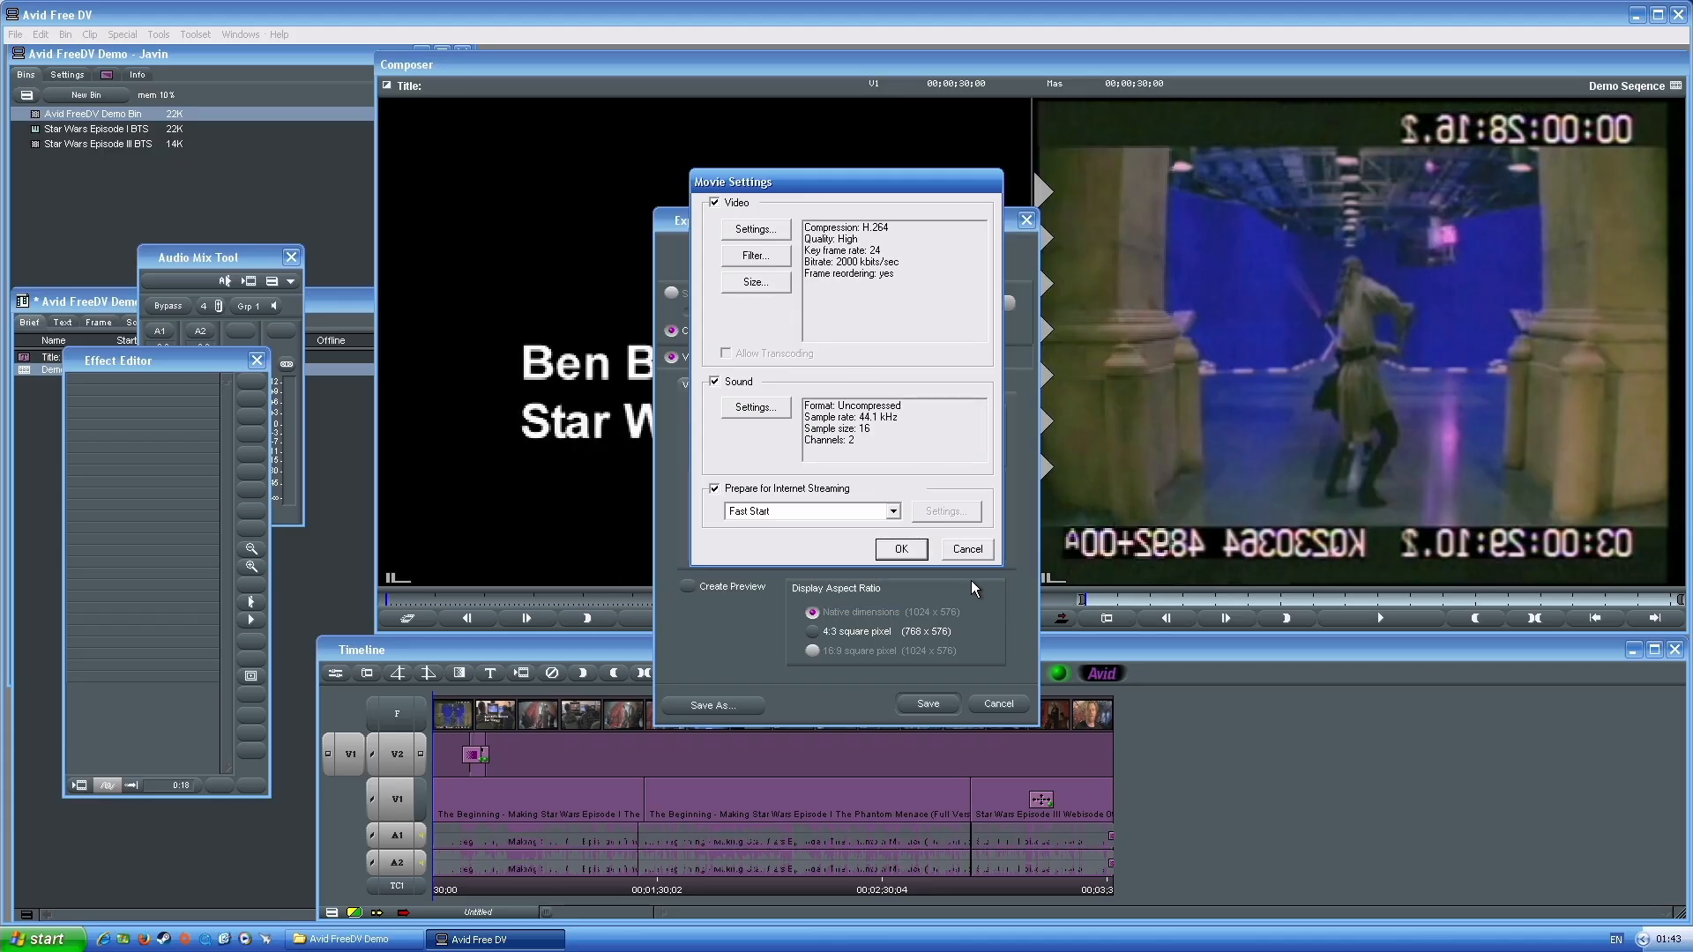
pyautogui.click(967, 548)
# Change the export file type to AVI
pyautogui.click(804, 253)
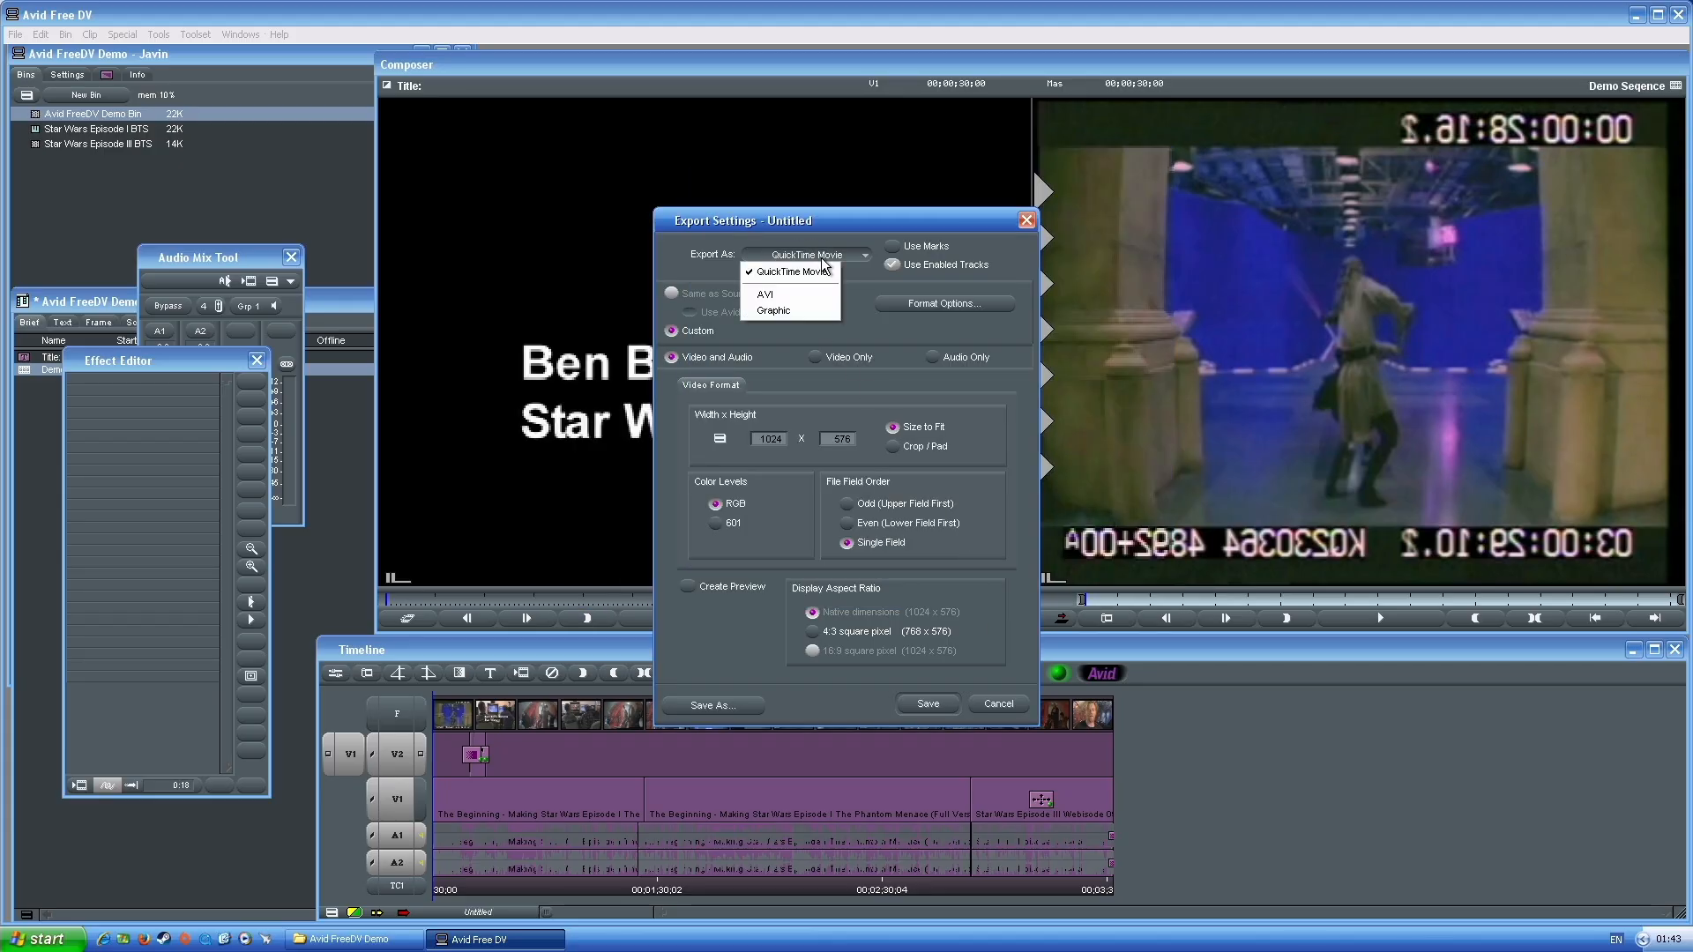
pyautogui.click(793, 300)
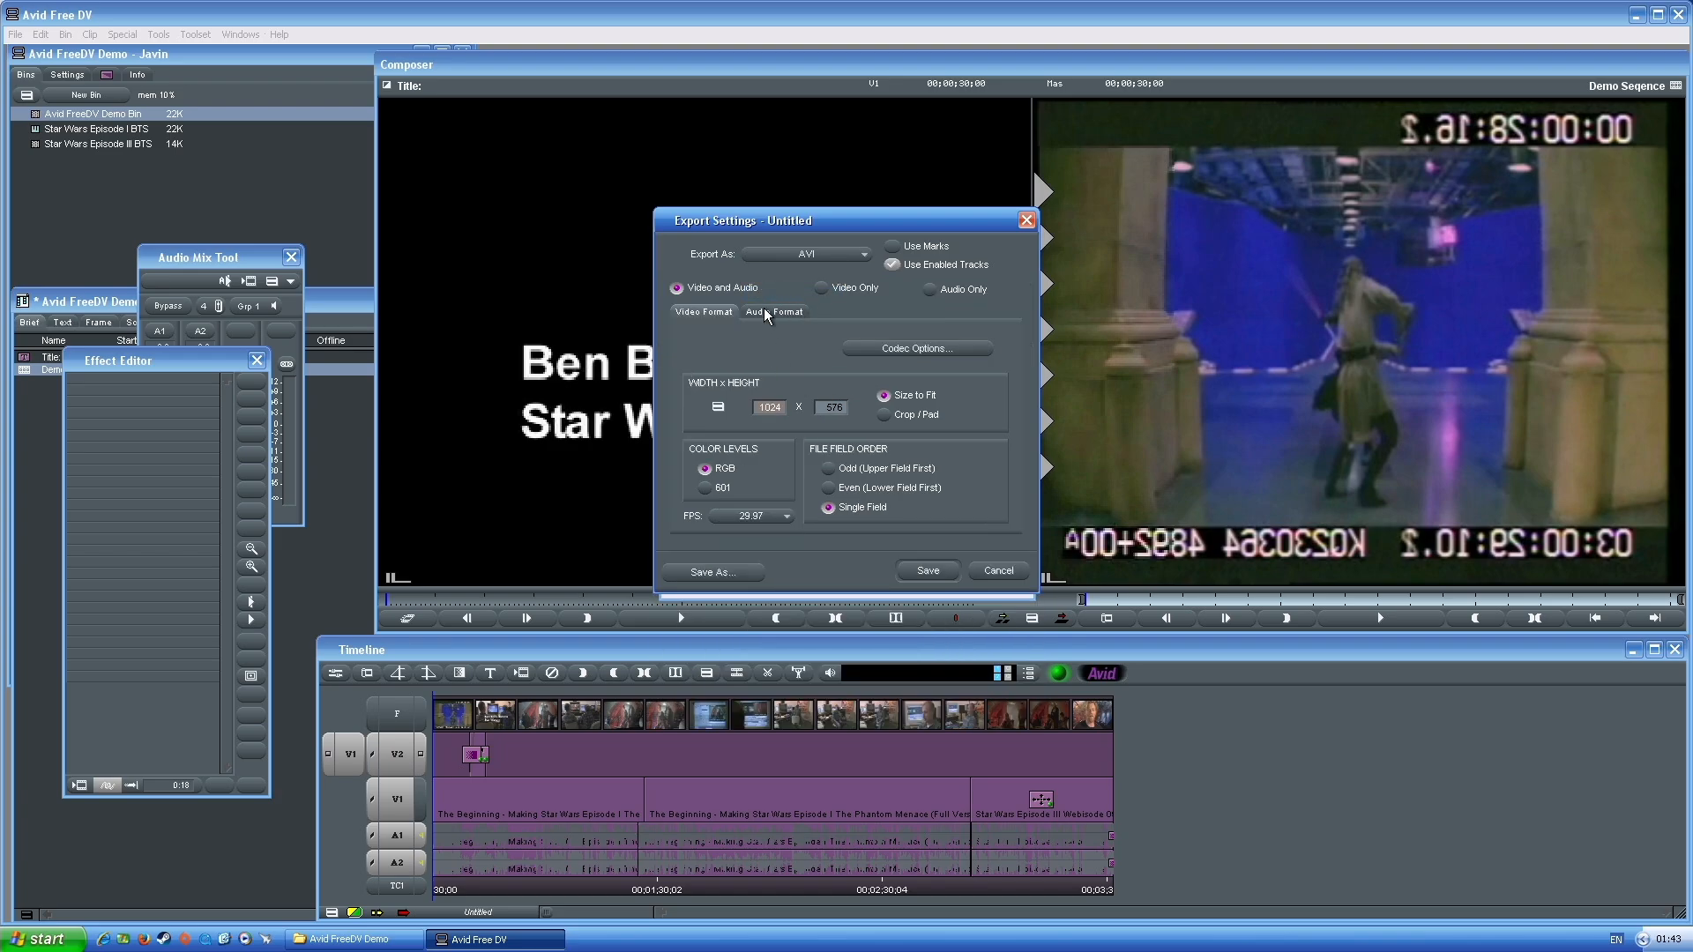
# Check the AVI codec options and close the Untitled export settings without saving
pyautogui.click(893, 346)
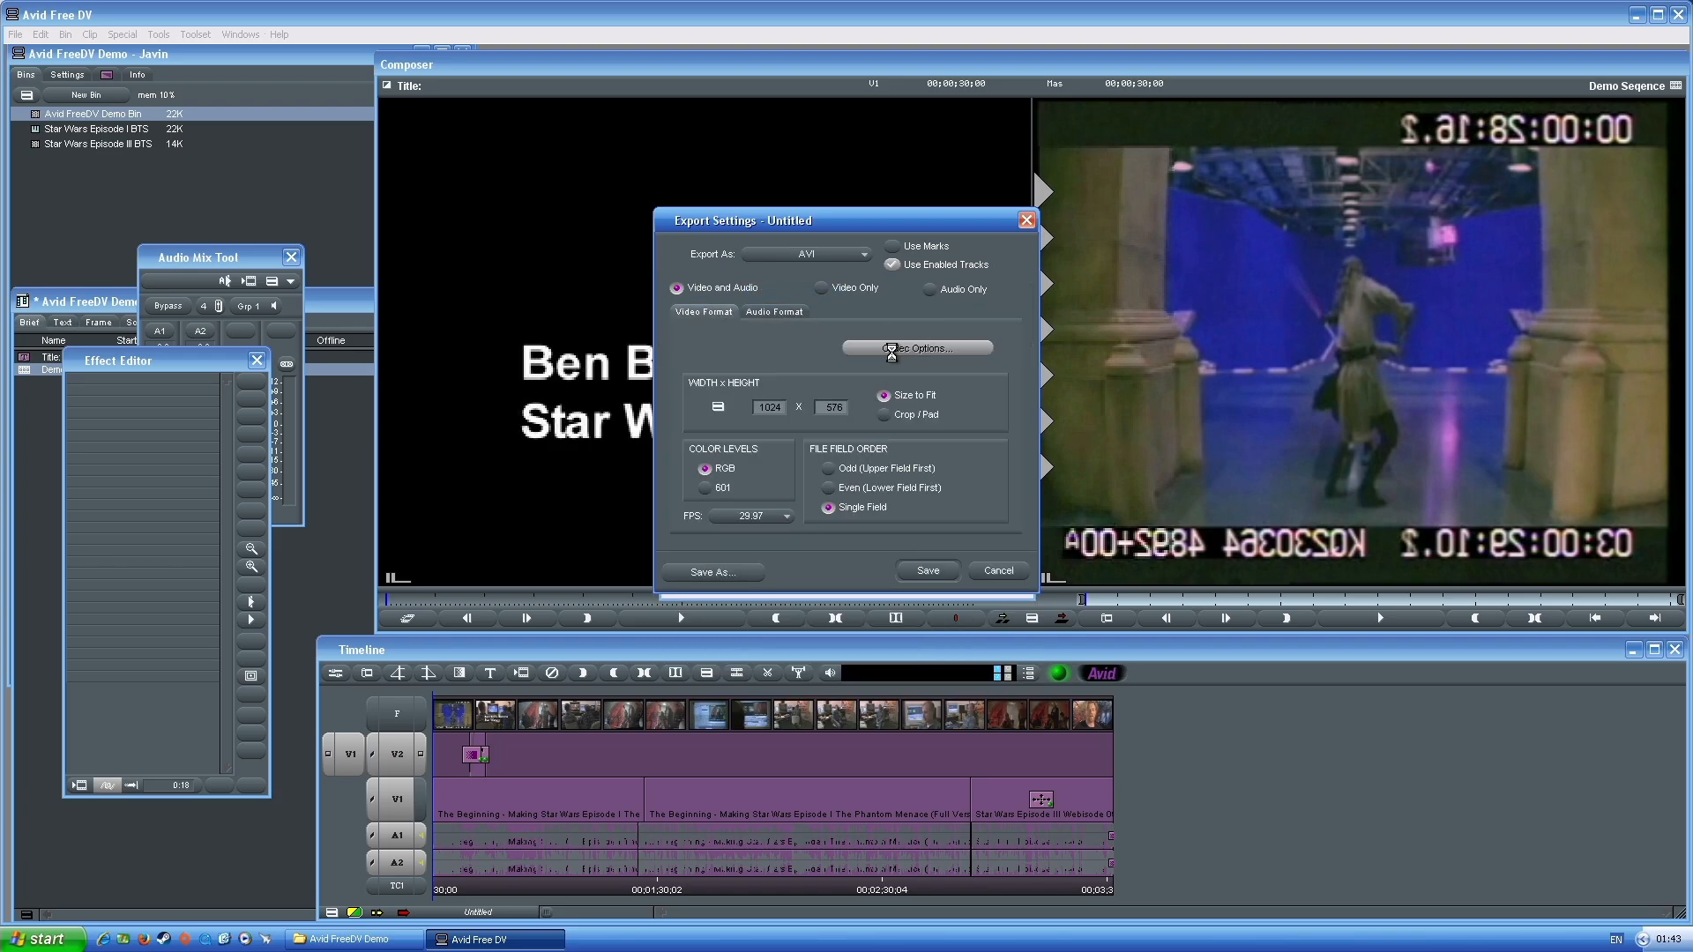
pyautogui.click(898, 275)
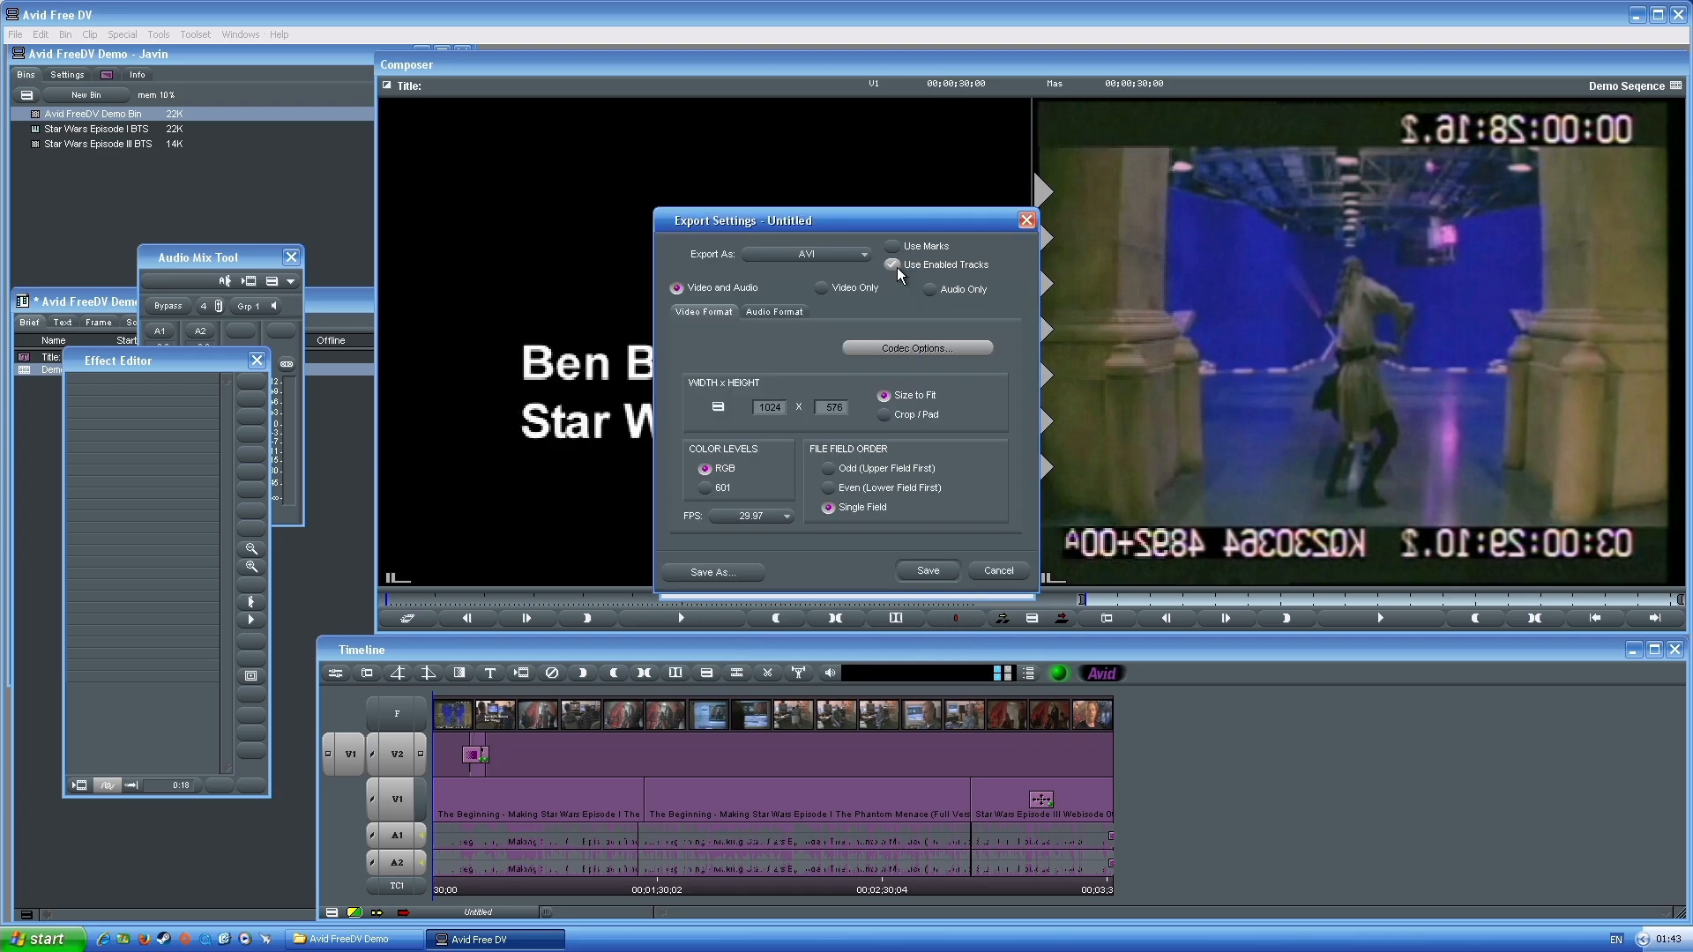
pyautogui.click(1026, 219)
# Choose the Fast-Export QuickTime NTSC export setting and open its options
pyautogui.click(922, 579)
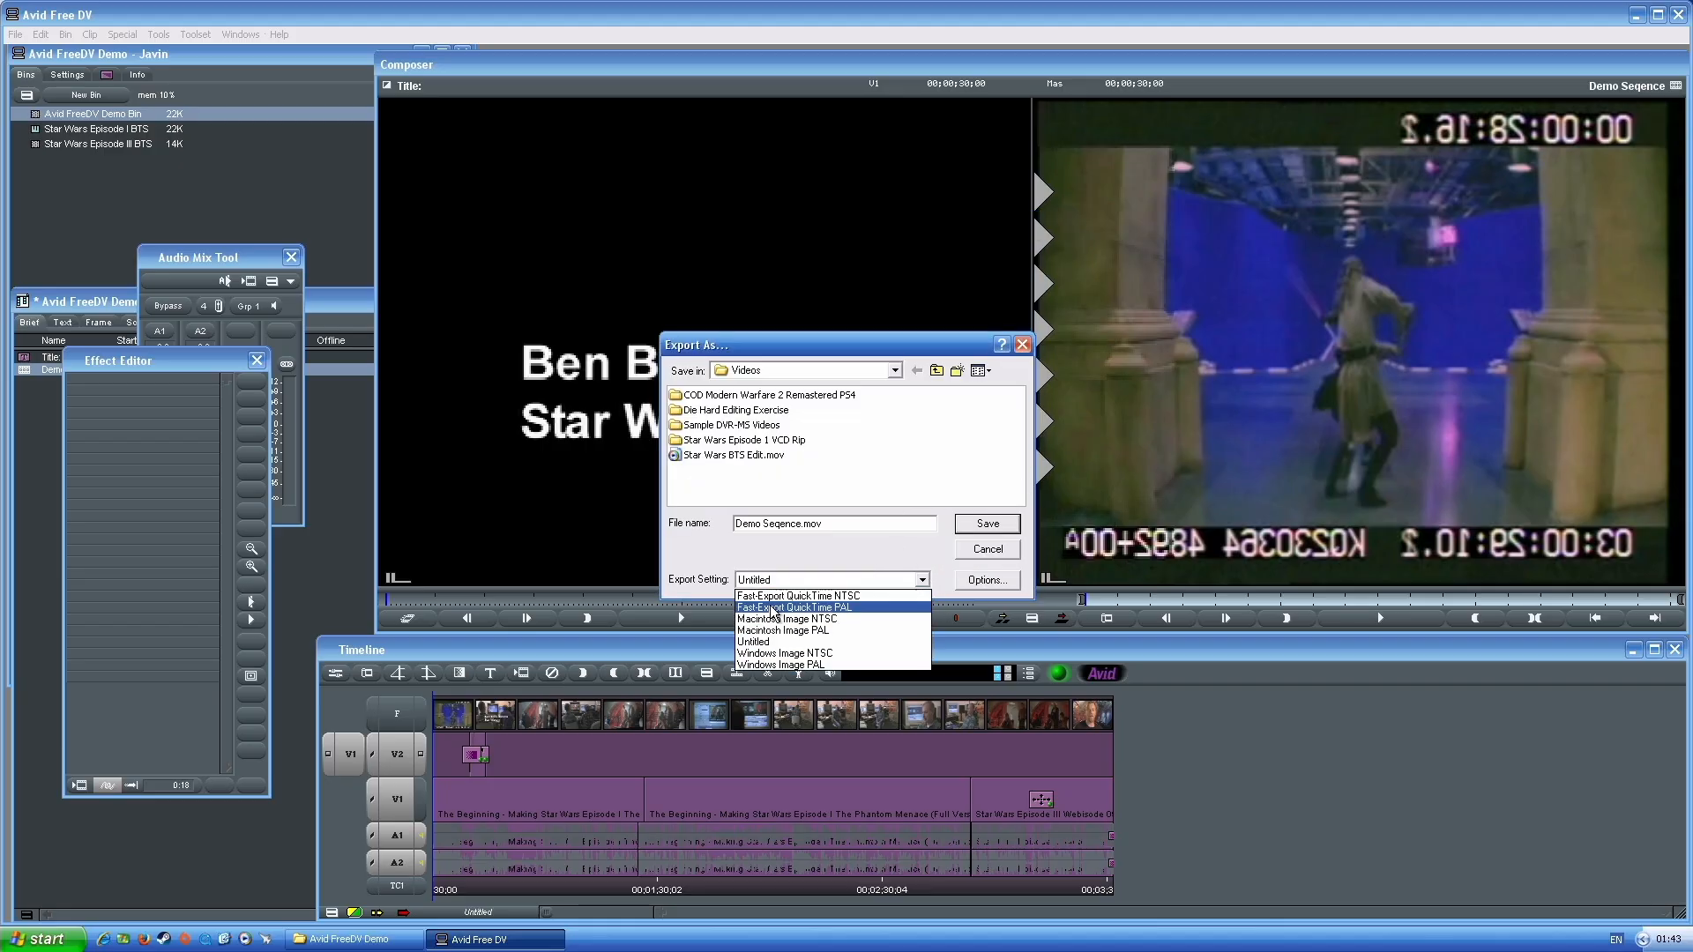
pyautogui.click(798, 596)
pyautogui.click(987, 579)
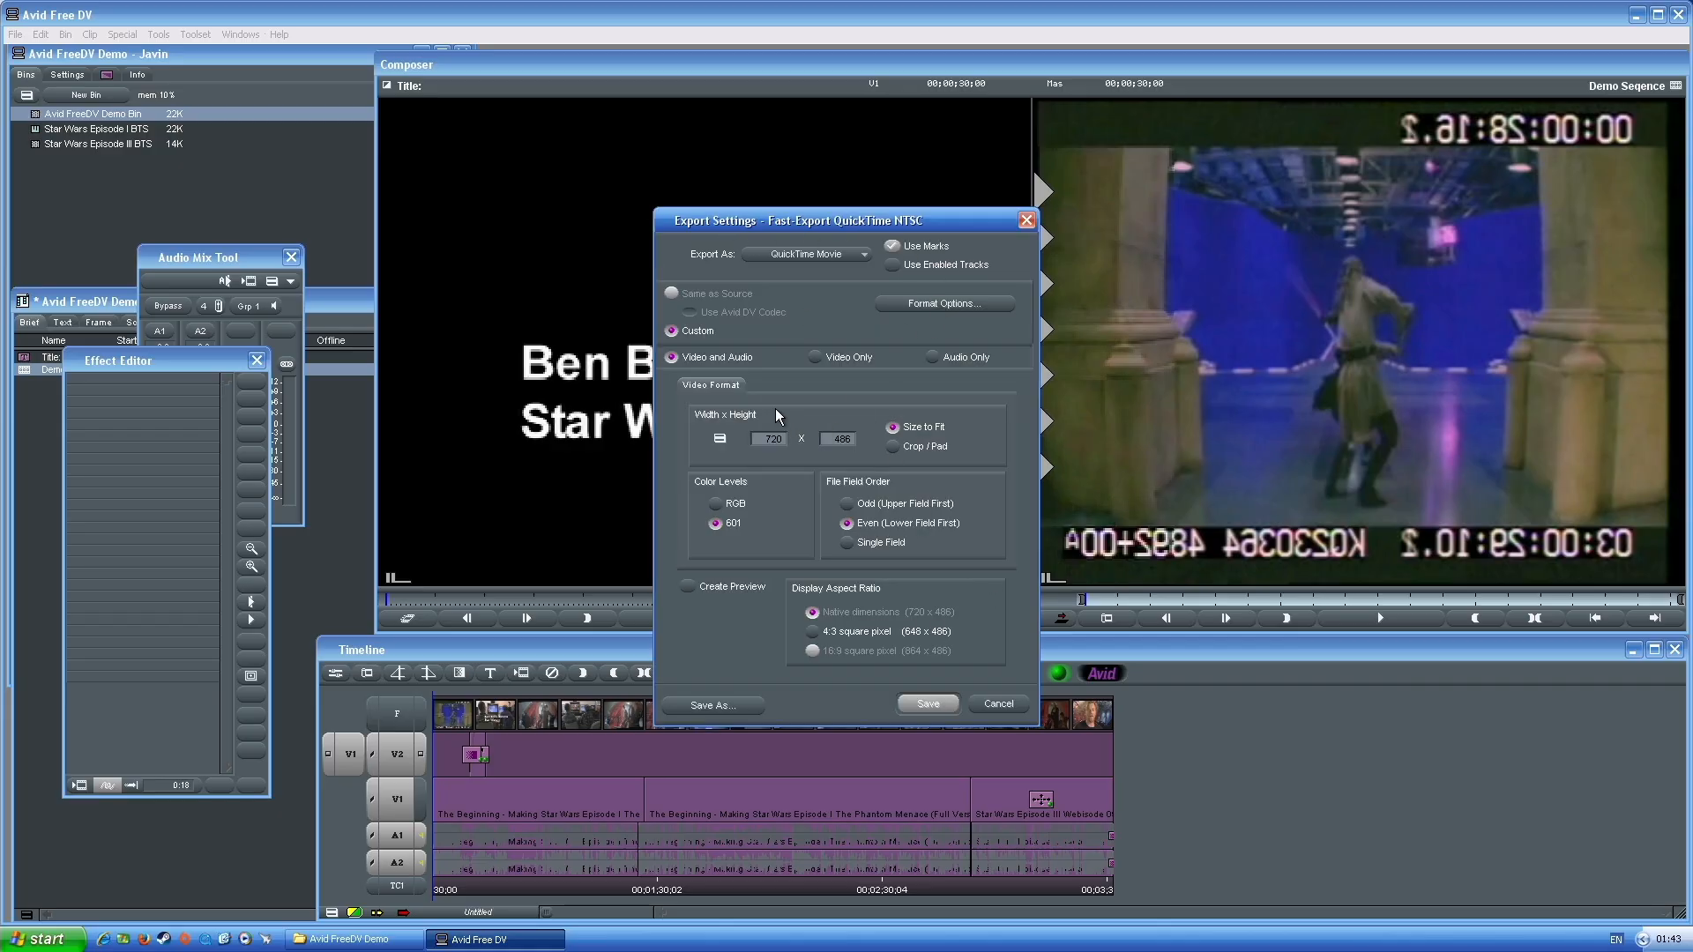
# Review and accept the QuickTime movie format options, then save the settings and export the sequence as Demo Seqence.mov to the Videos folder
pyautogui.click(924, 303)
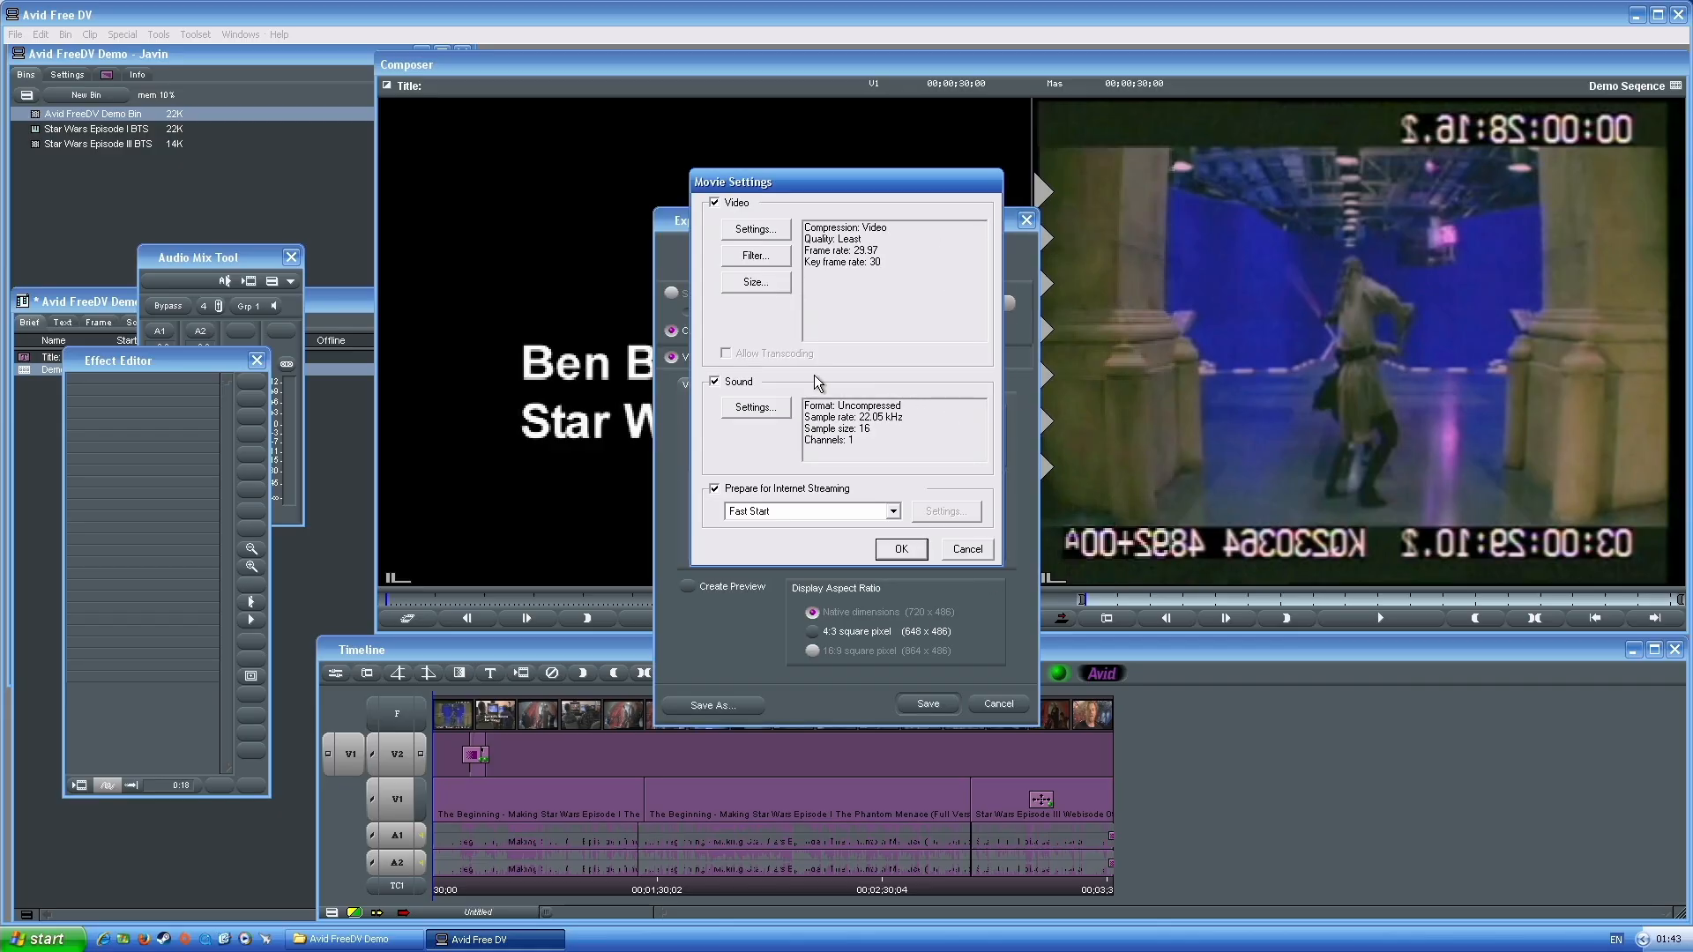
pyautogui.click(913, 549)
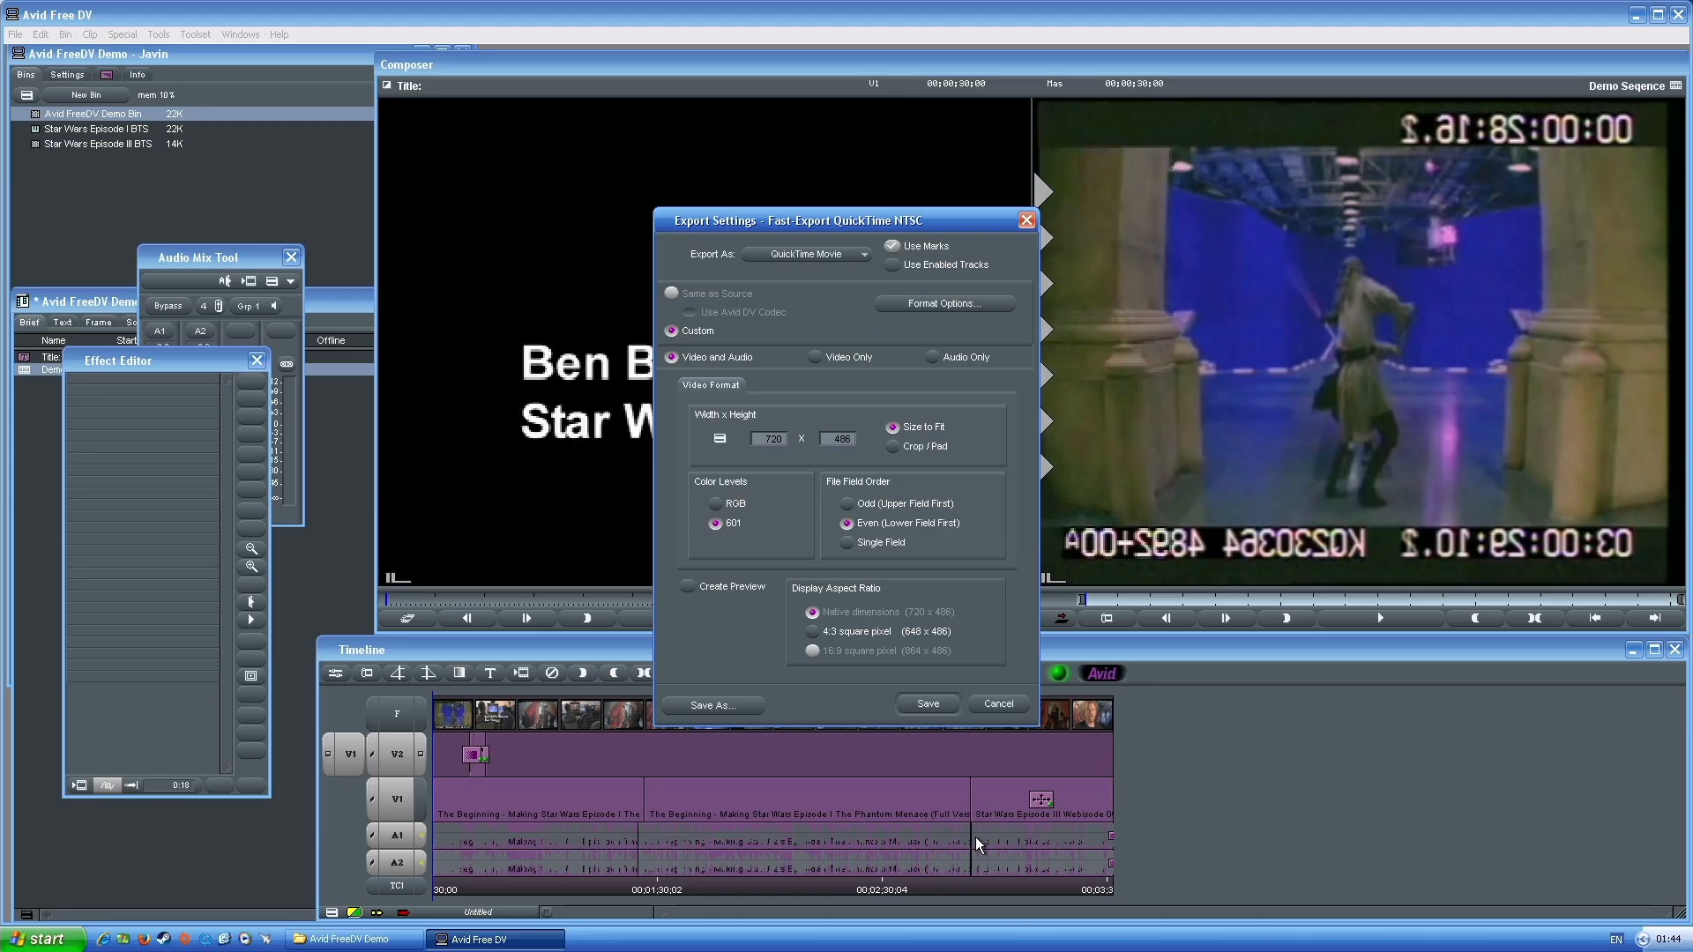
pyautogui.click(929, 704)
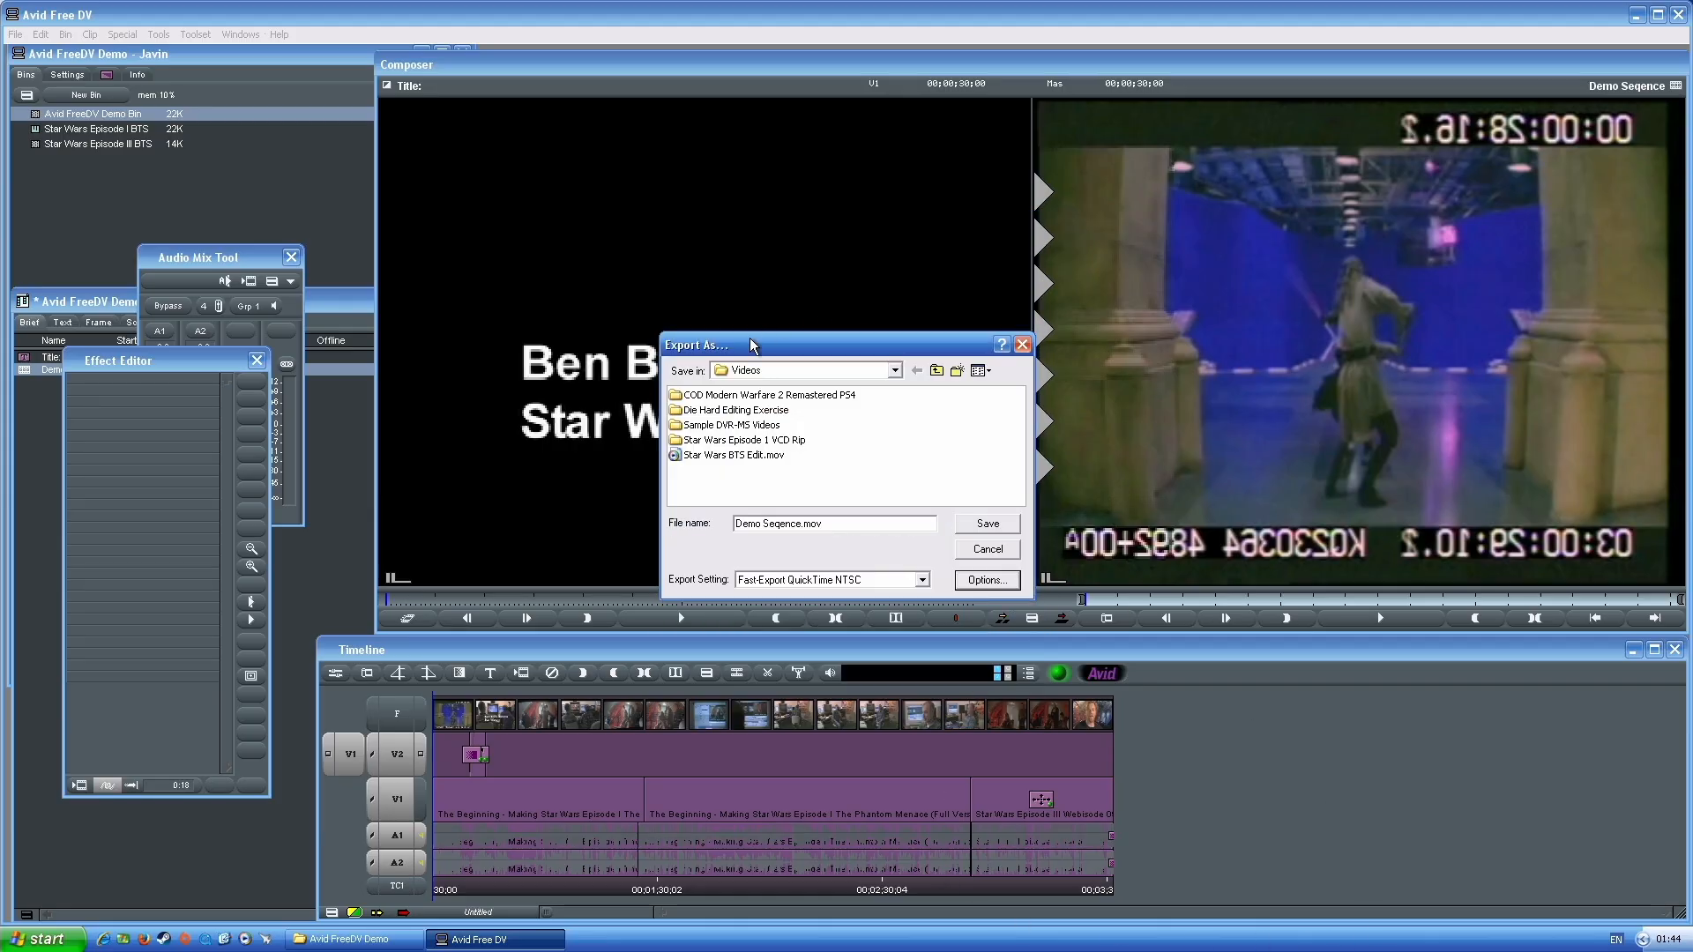
pyautogui.click(980, 524)
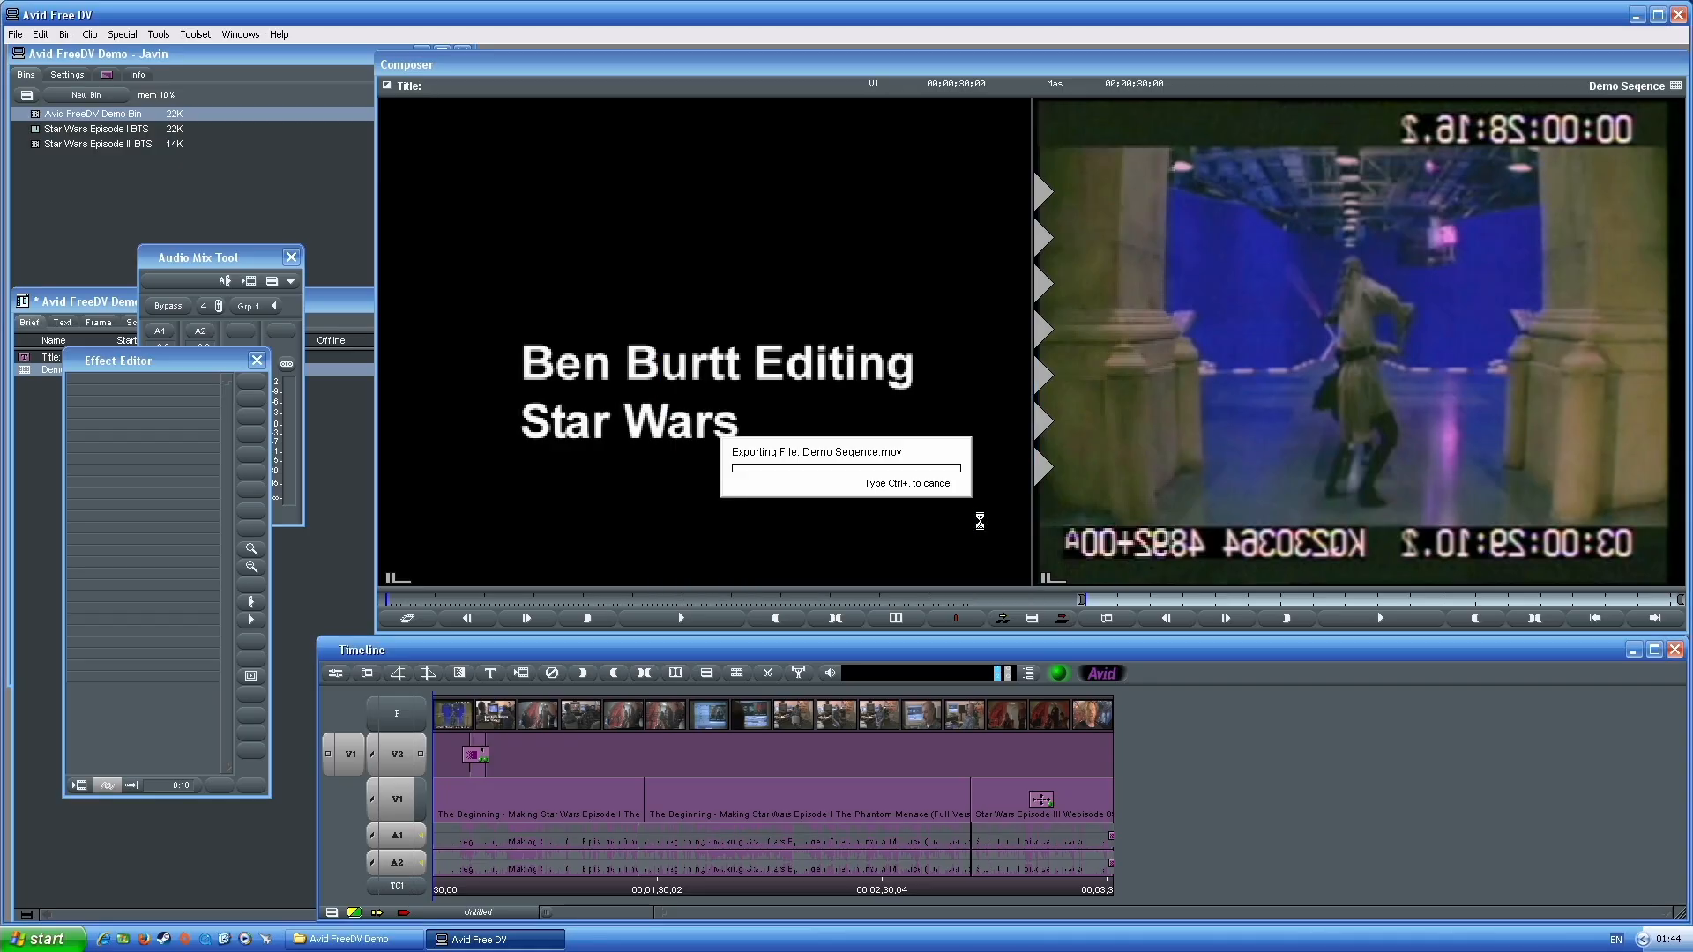